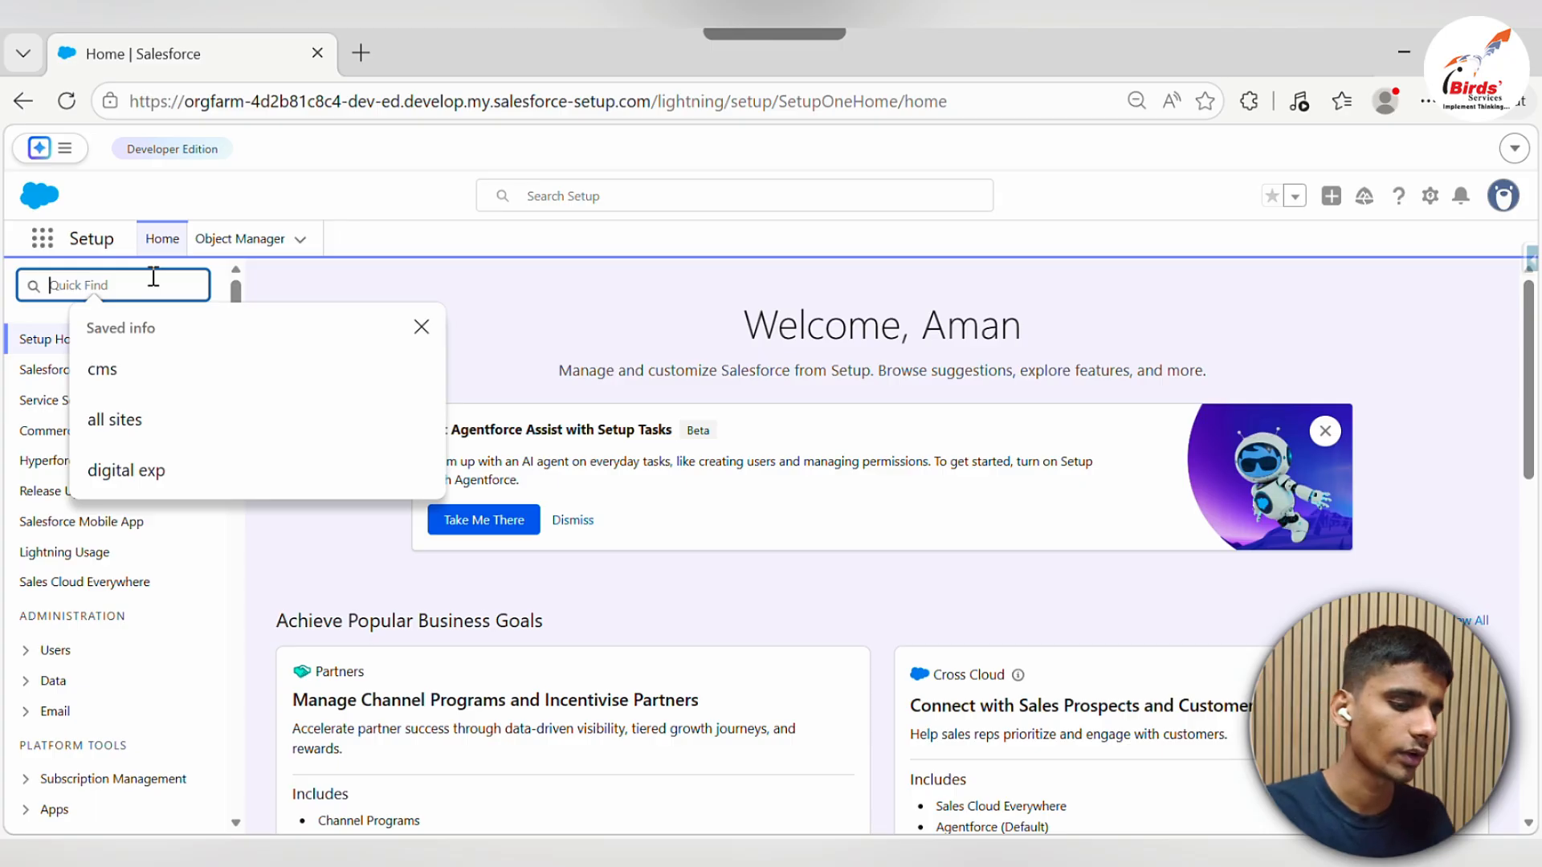
Find the site settings in Setup and open the All Sites list of digital experiences
{"action": "type", "text": "site"}
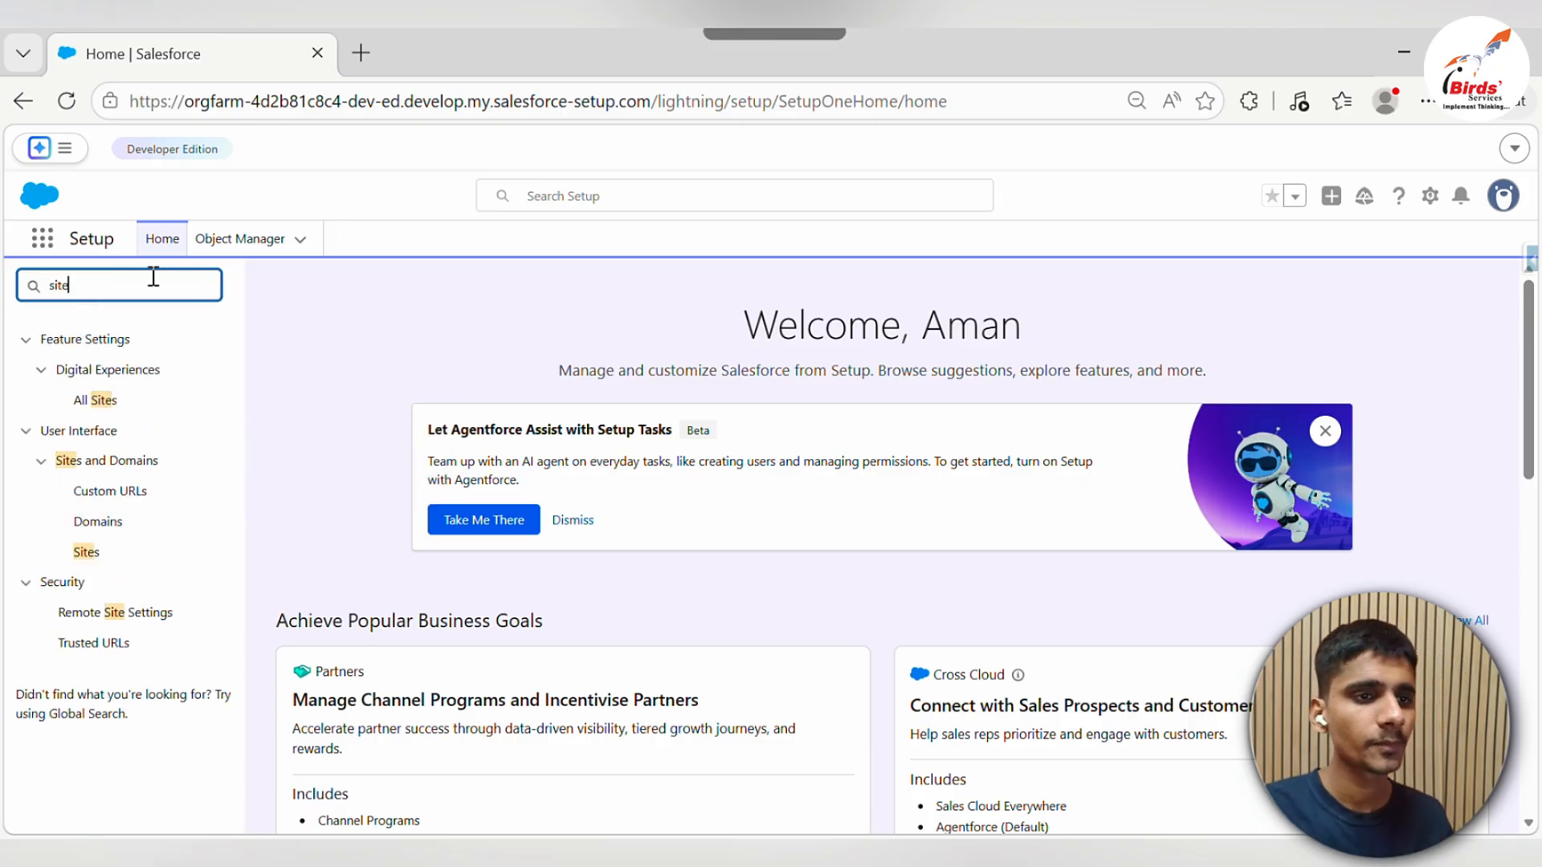
{"action": "left_click", "coordinate": [88, 403]}
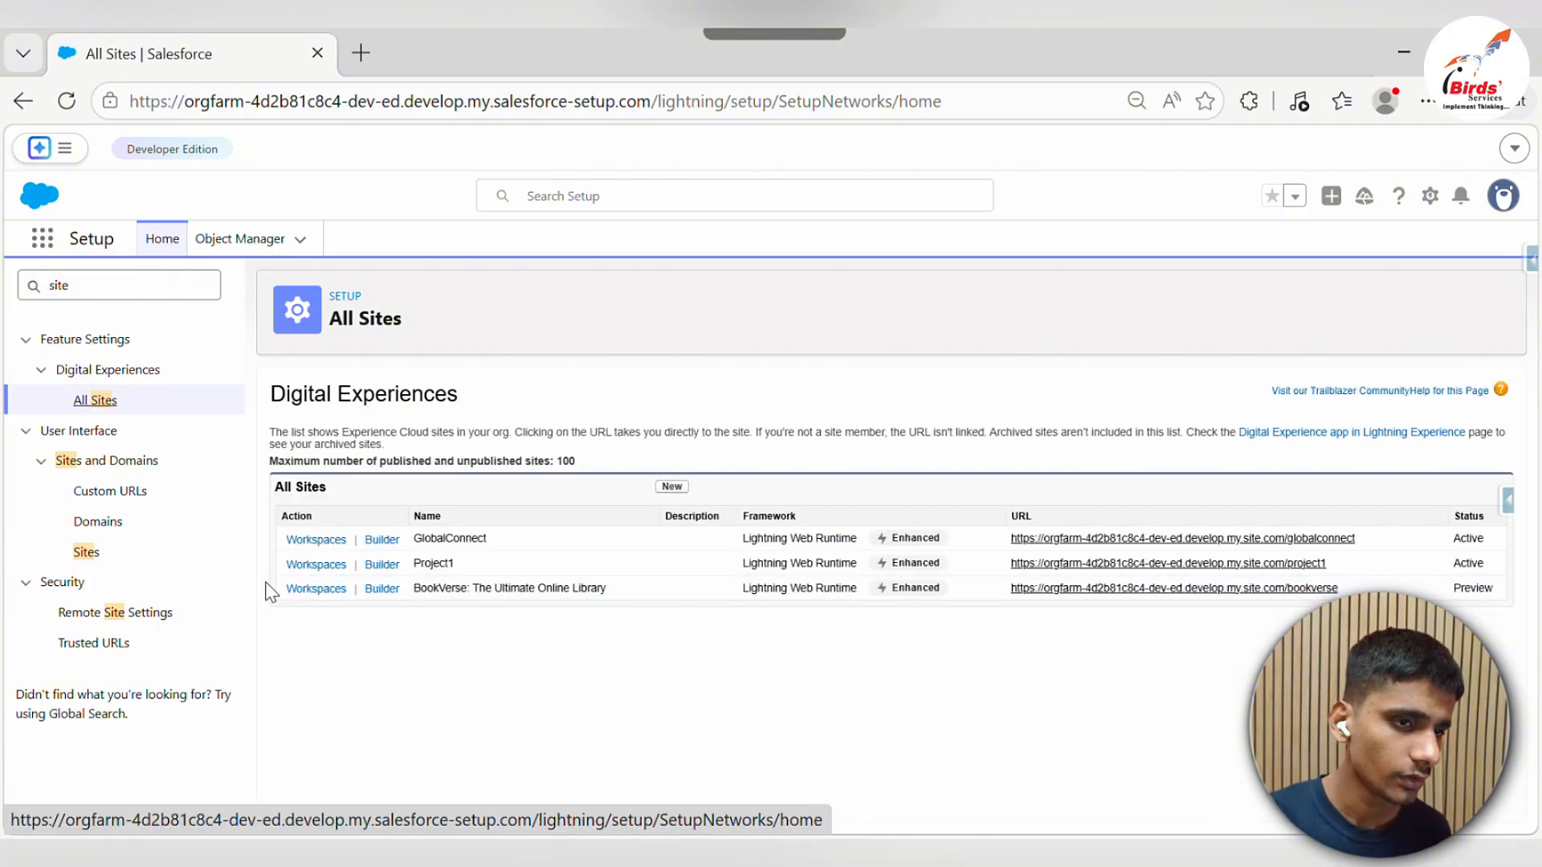
{"action": "left_click_drag", "start_coordinate": [628, 588], "coordinate": [287, 586]}
{"action": "left_click", "coordinate": [970, 637]}
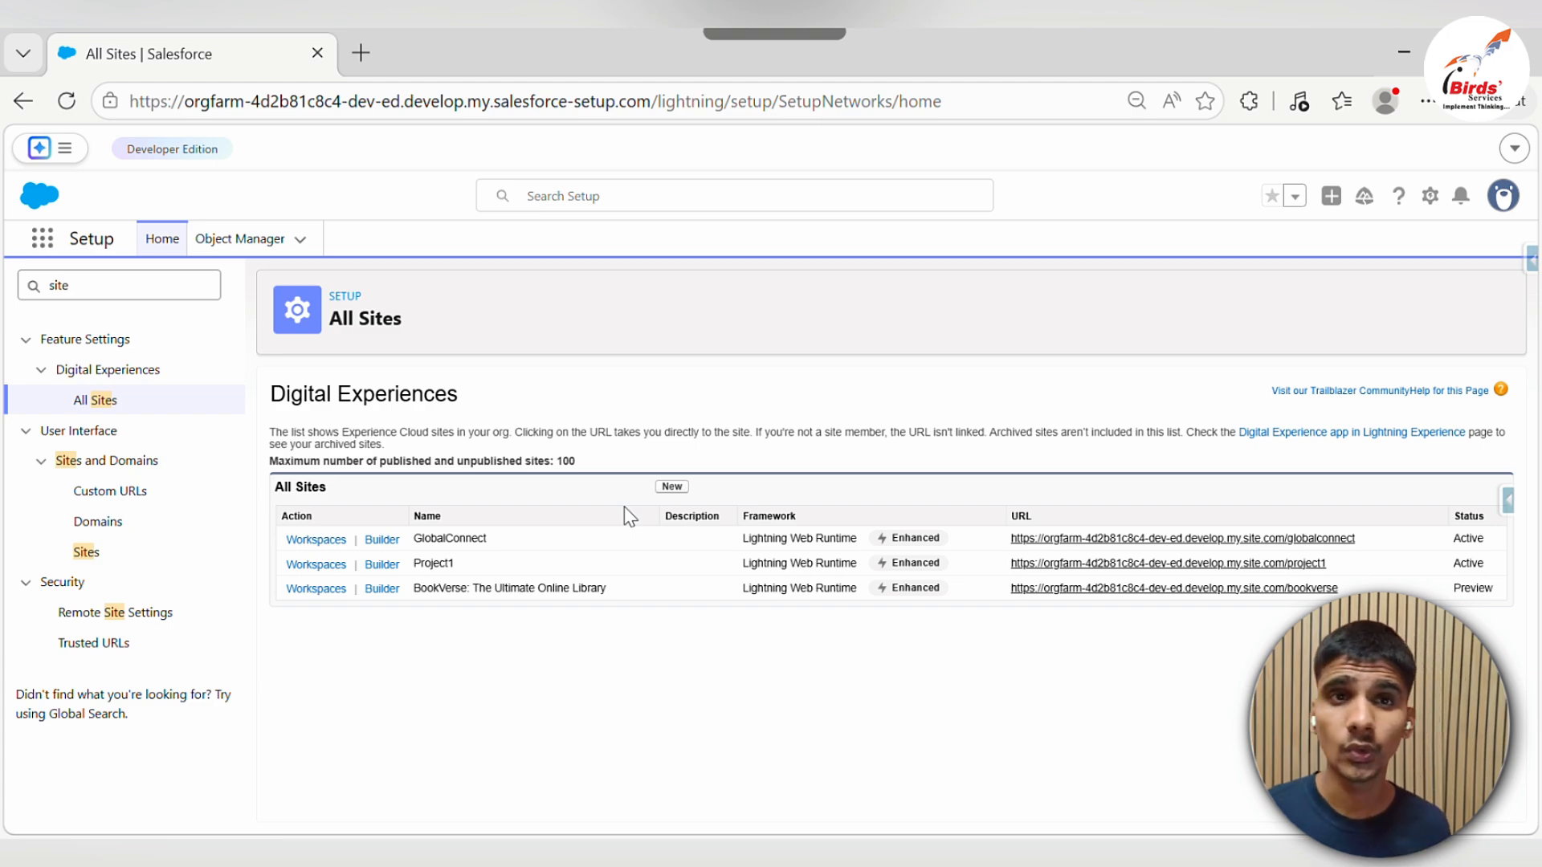
Start creating a new site and browse the available experience templates
{"action": "left_click", "coordinate": [675, 487]}
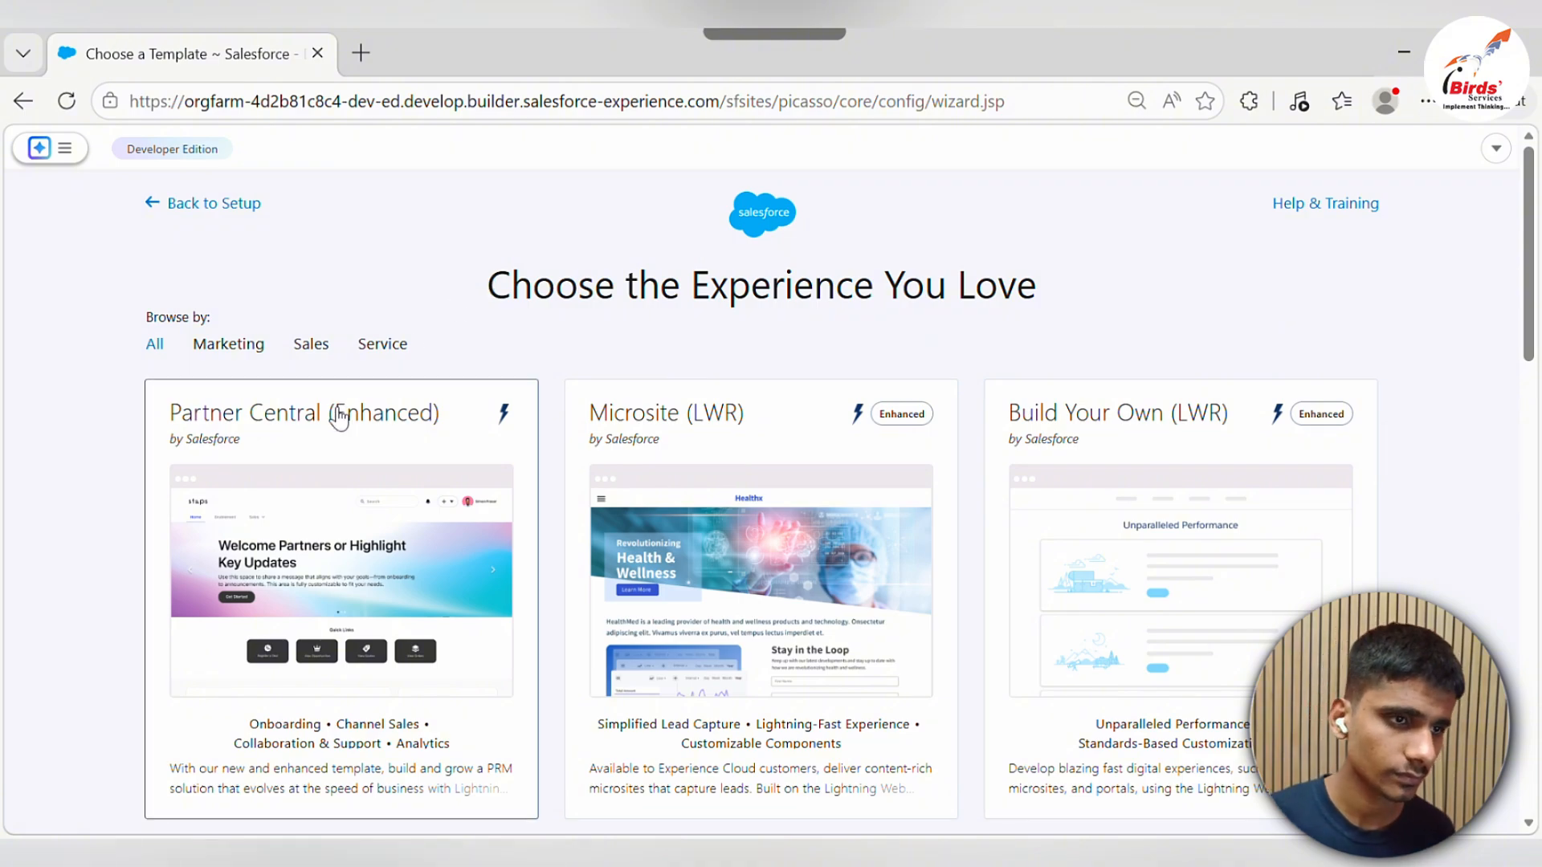
{"action": "scroll", "coordinate": [399, 566], "scroll_direction": "down", "scroll_amount": 6}
{"action": "scroll", "coordinate": [399, 566], "scroll_direction": "up", "scroll_amount": 4}
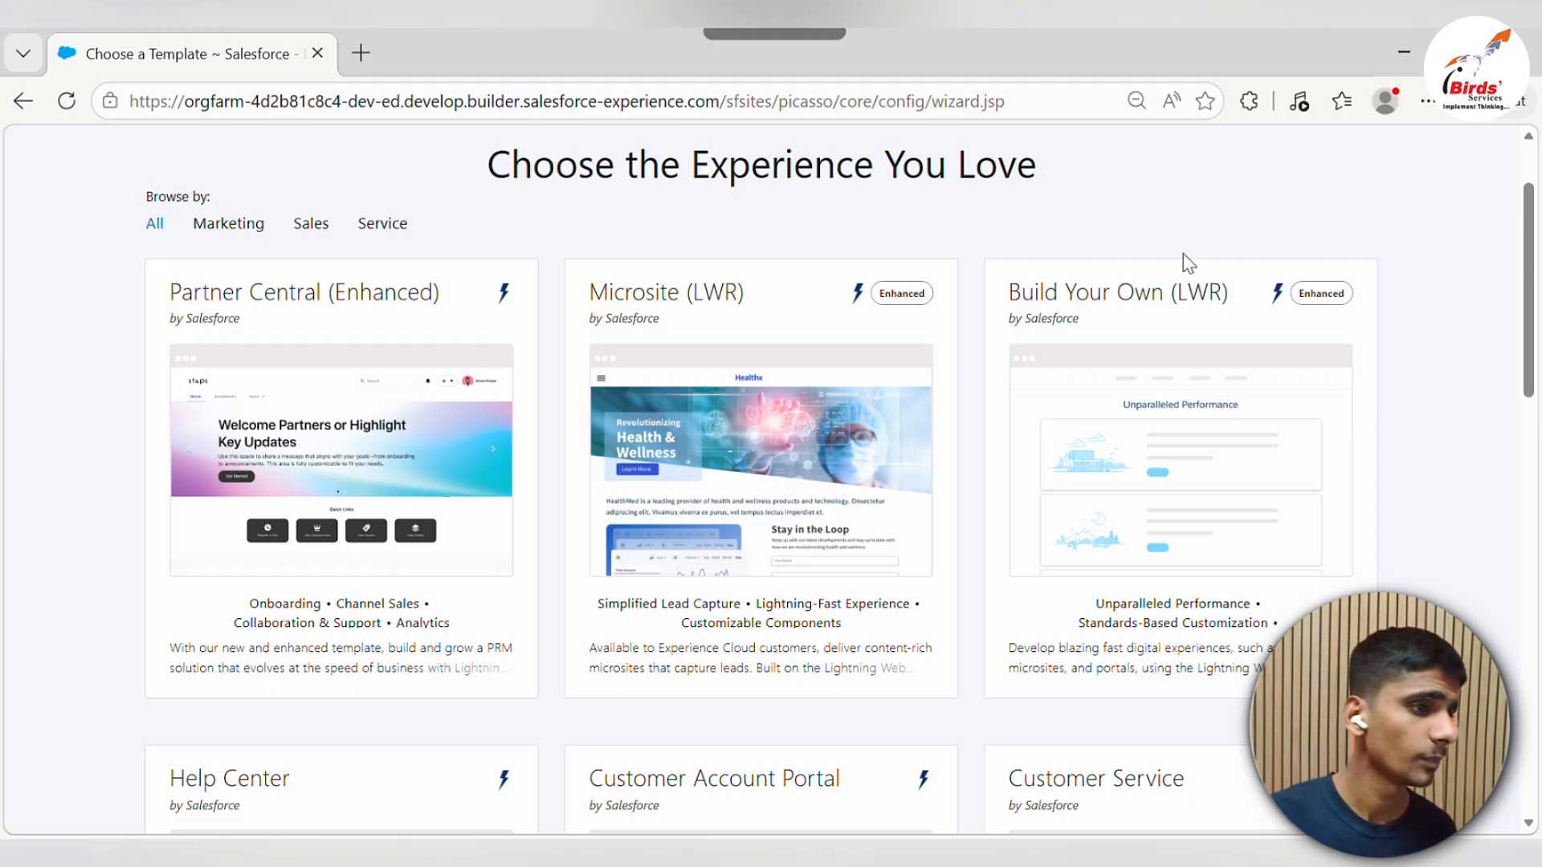
{"action": "scroll", "coordinate": [1188, 277], "scroll_direction": "down", "scroll_amount": 15}
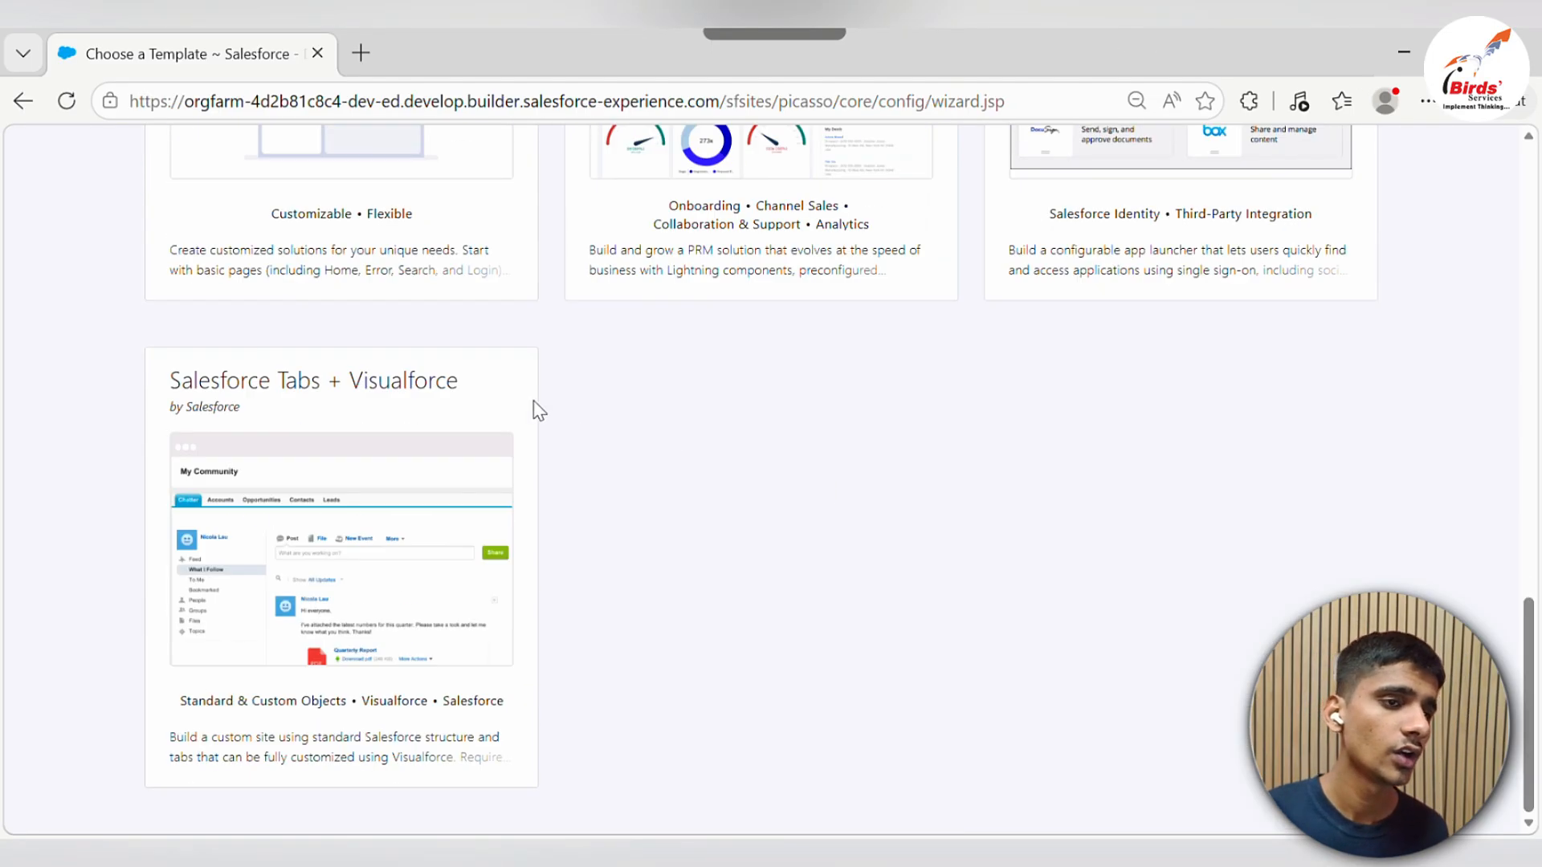
{"action": "scroll", "coordinate": [533, 409], "scroll_direction": "up", "scroll_amount": 12}
{"action": "scroll", "coordinate": [451, 573], "scroll_direction": "up", "scroll_amount": 5}
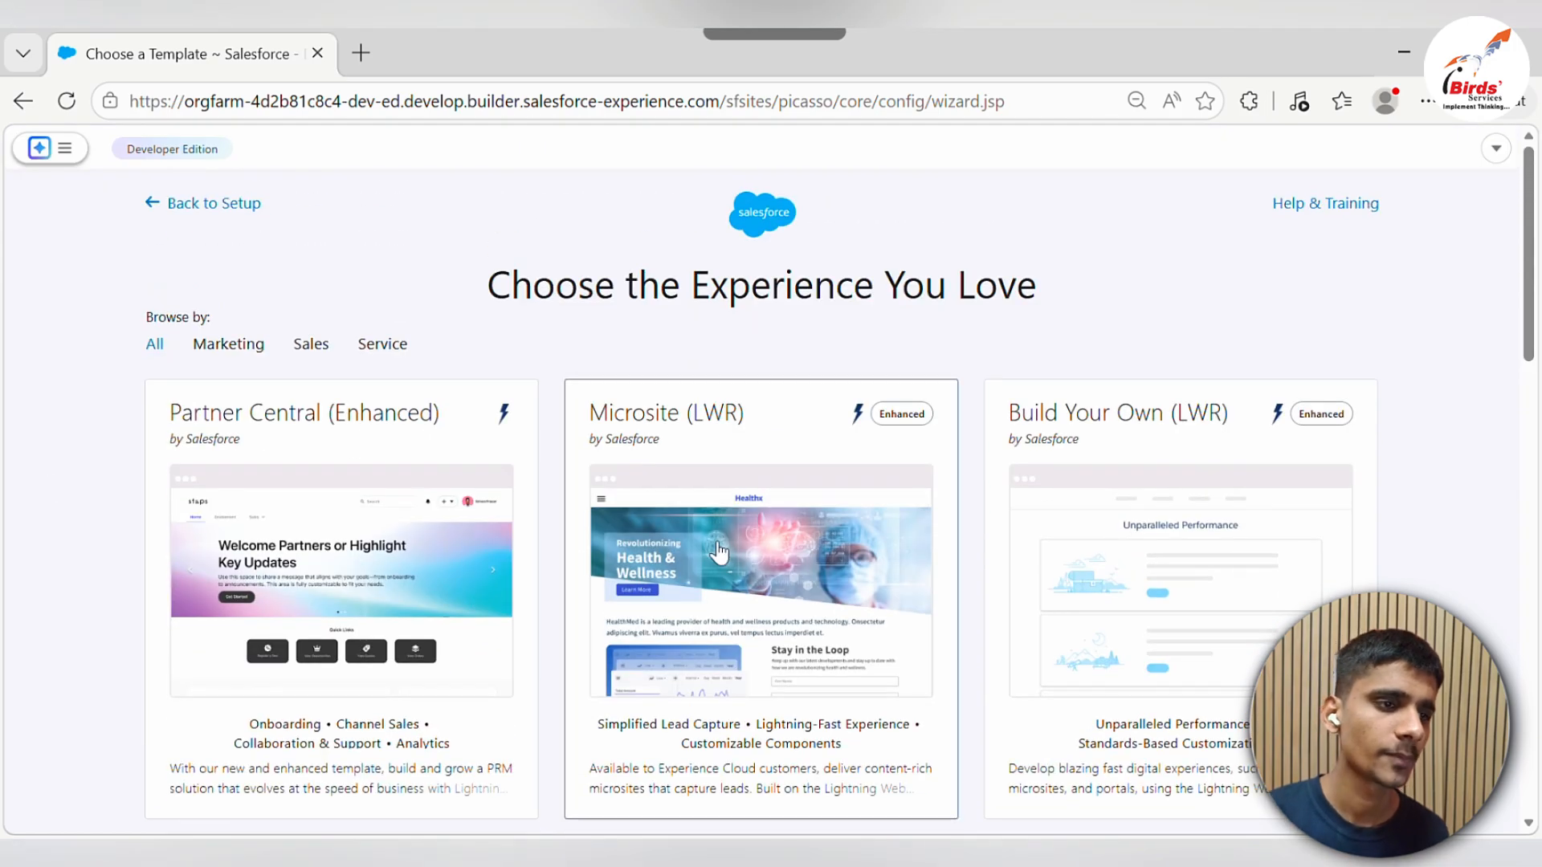
Open the Microsite (LWR) template and review its preview images, description and features, including Simplified Lead Capture
{"action": "left_click", "coordinate": [731, 402]}
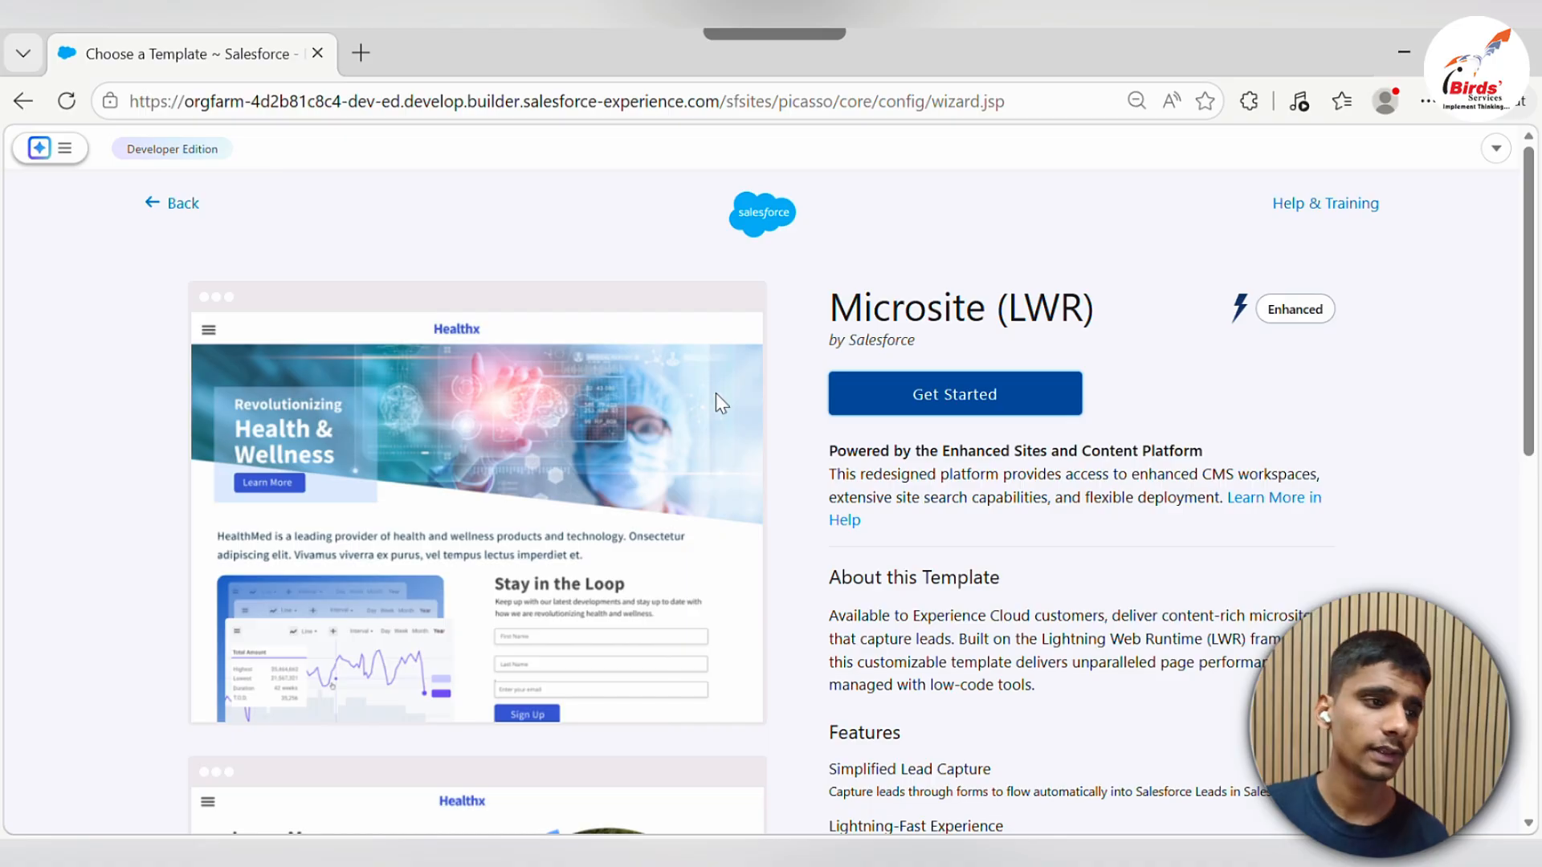
{"action": "double_click", "coordinate": [882, 301]}
{"action": "scroll", "coordinate": [852, 611], "scroll_direction": "down", "scroll_amount": 5}
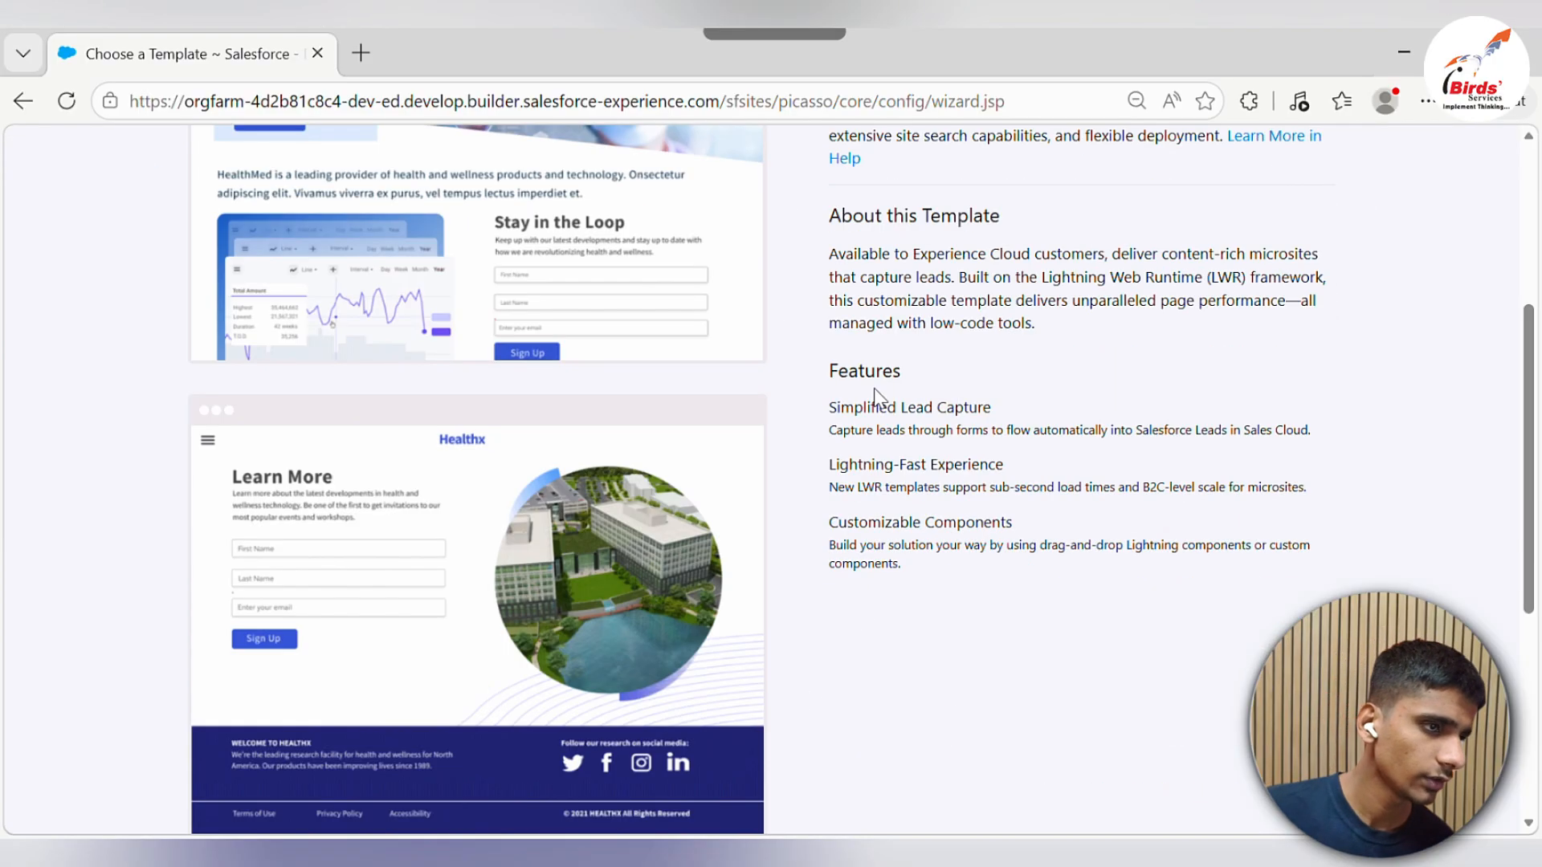
{"action": "left_click_drag", "start_coordinate": [818, 416], "coordinate": [1068, 422]}
{"action": "scroll", "coordinate": [974, 640], "scroll_direction": "up", "scroll_amount": 5}
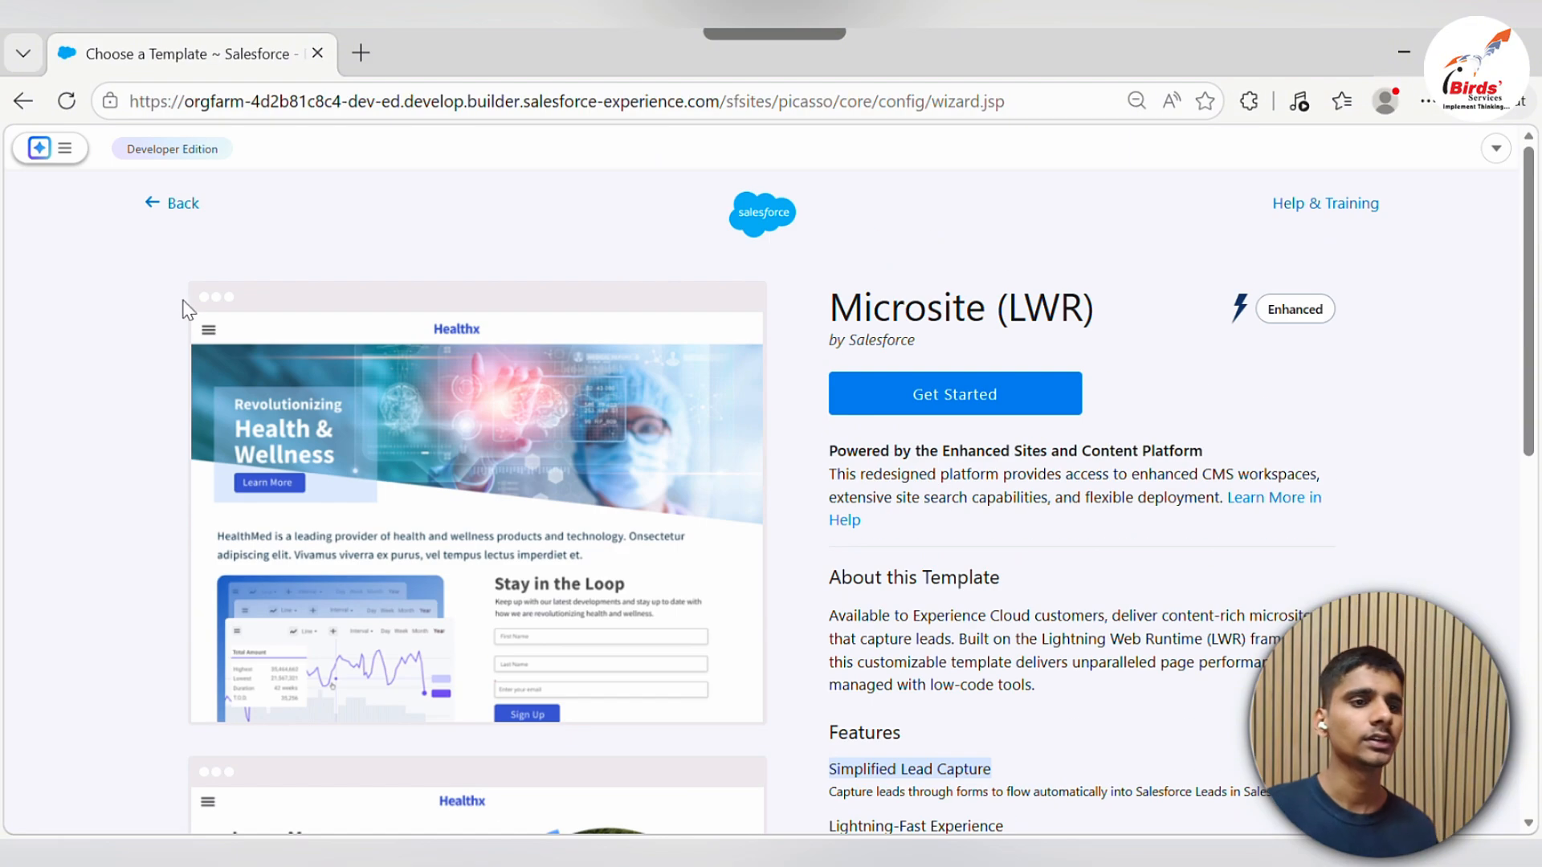
{"action": "scroll", "coordinate": [430, 466], "scroll_direction": "down", "scroll_amount": 3}
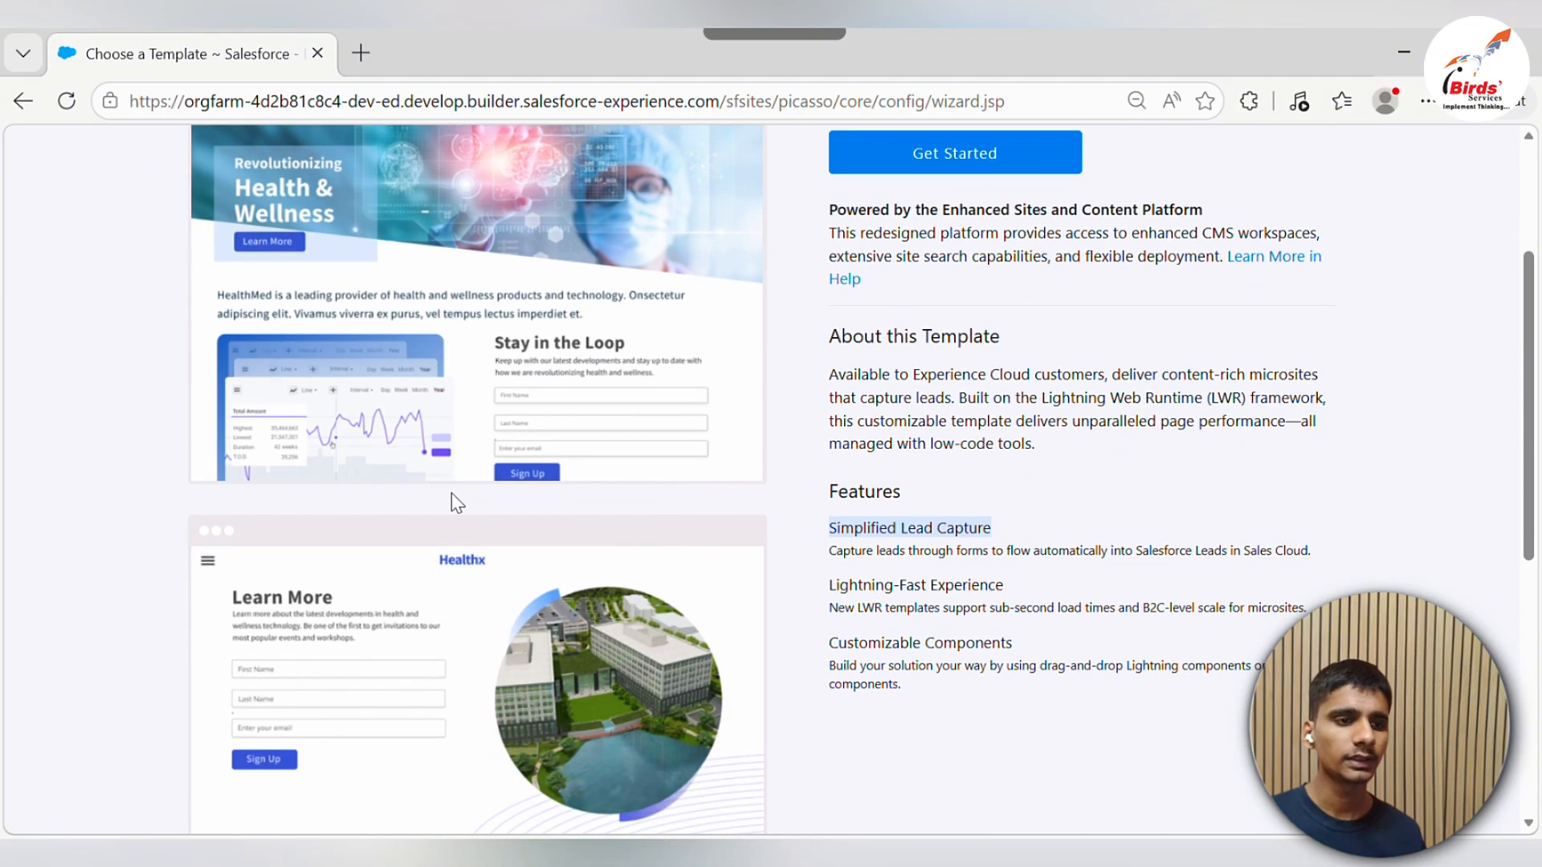
{"action": "scroll", "coordinate": [436, 508], "scroll_direction": "up", "scroll_amount": 3}
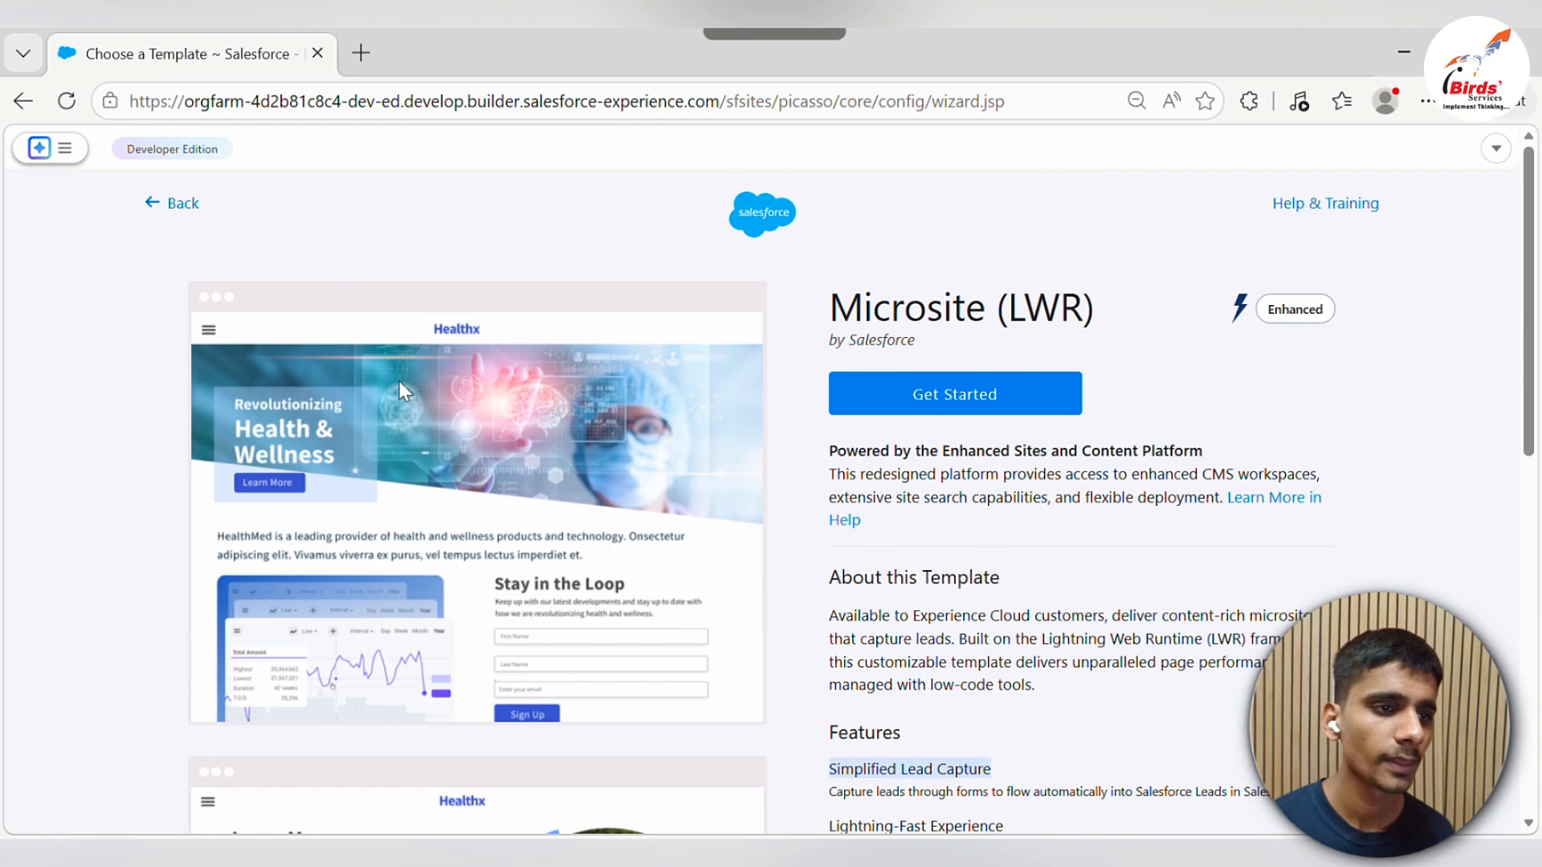
View the Build Your Own (LWR) template's name and URL form, and return to the sites list without creating a site
{"action": "left_click", "coordinate": [193, 205]}
{"action": "scroll", "coordinate": [967, 740], "scroll_direction": "down", "scroll_amount": 3}
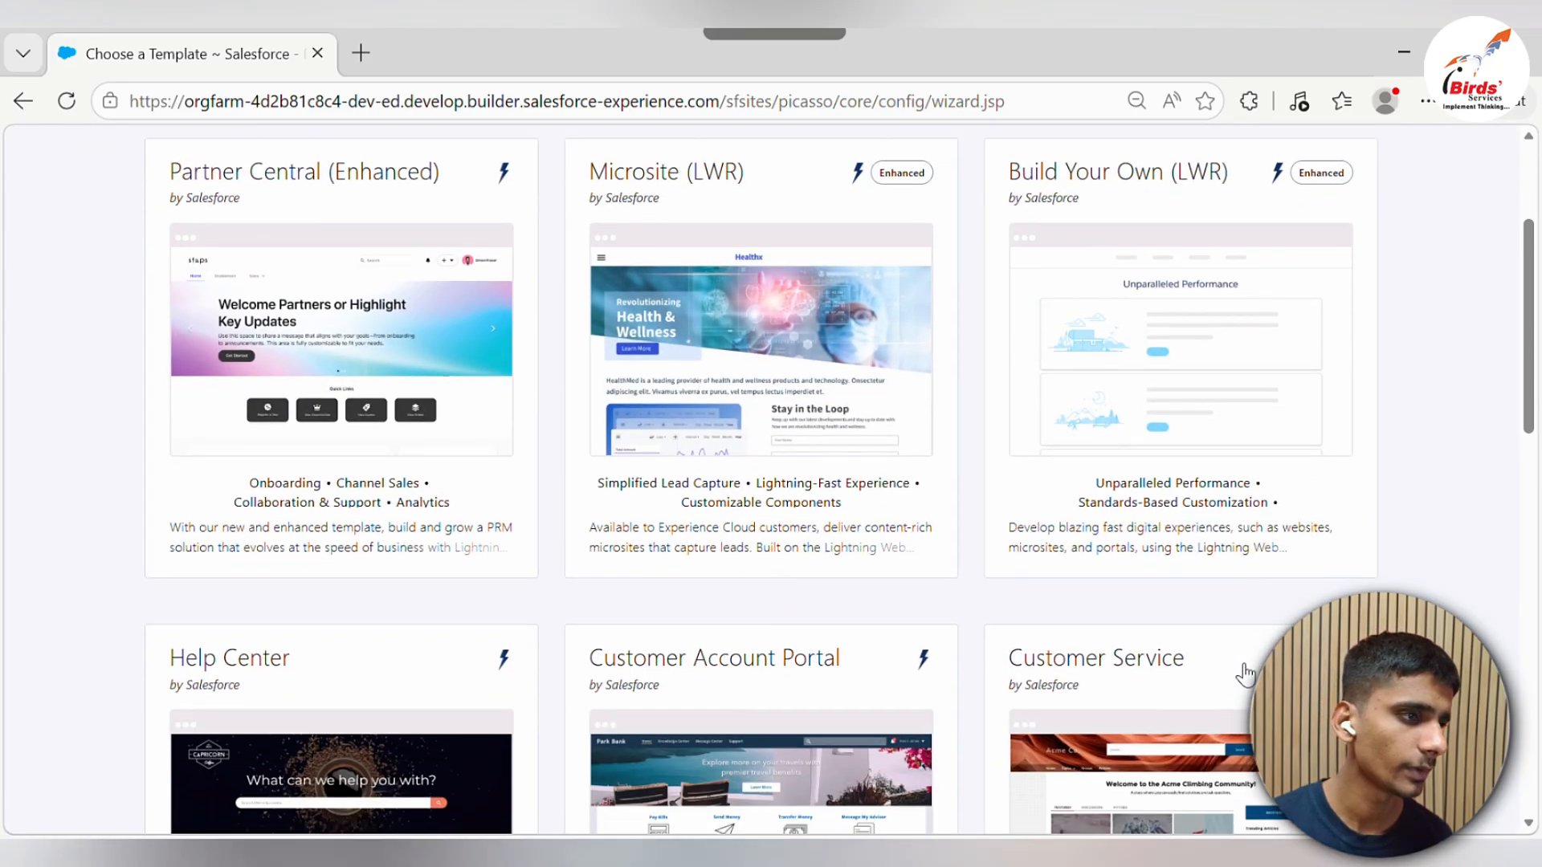
{"action": "scroll", "coordinate": [721, 700], "scroll_direction": "up", "scroll_amount": 3}
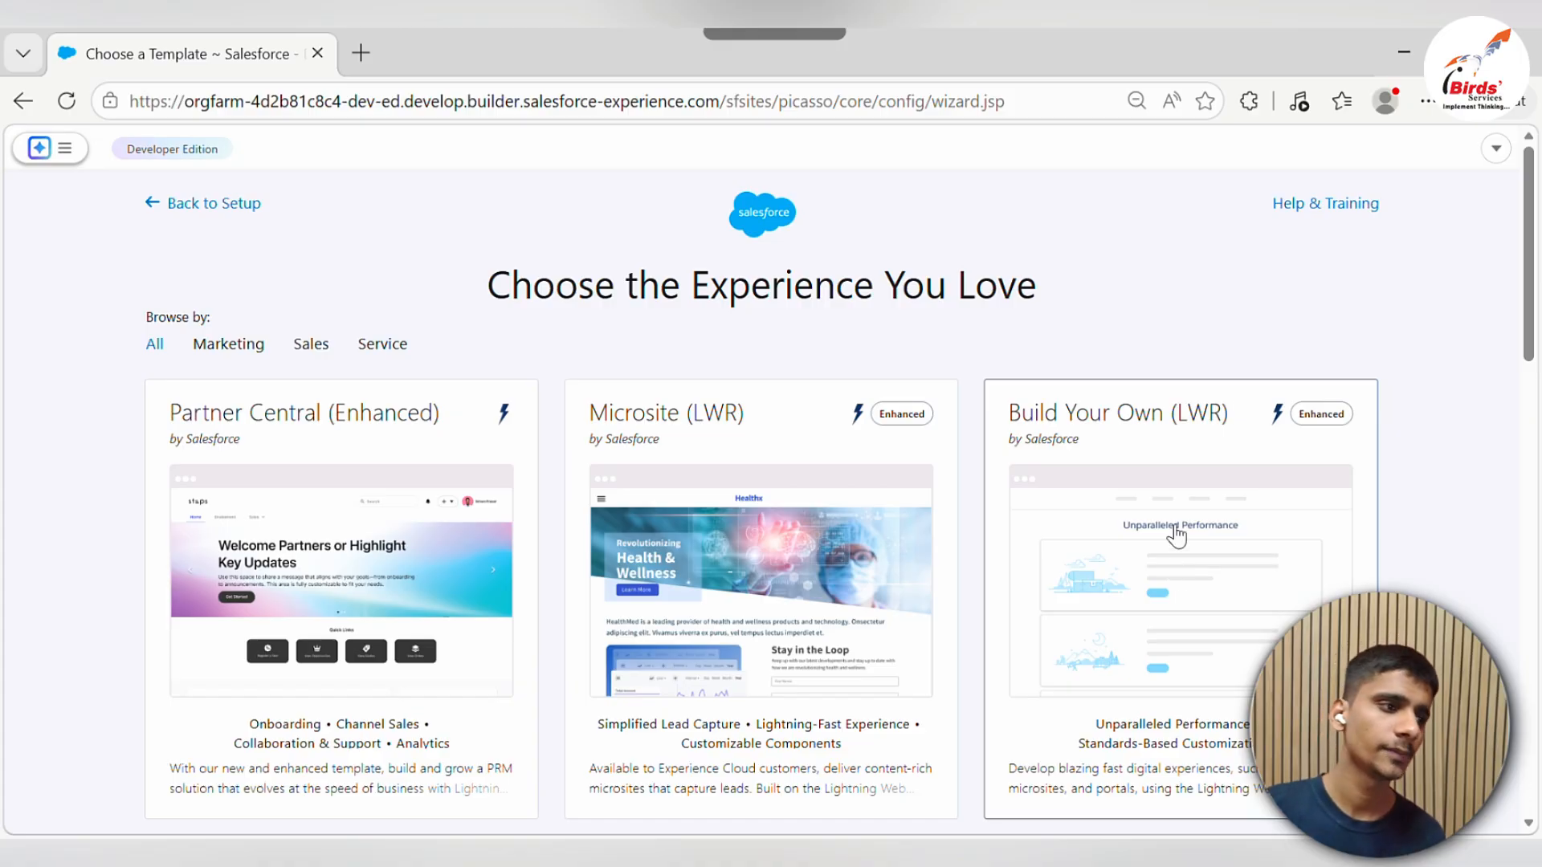
{"action": "left_click", "coordinate": [1257, 566]}
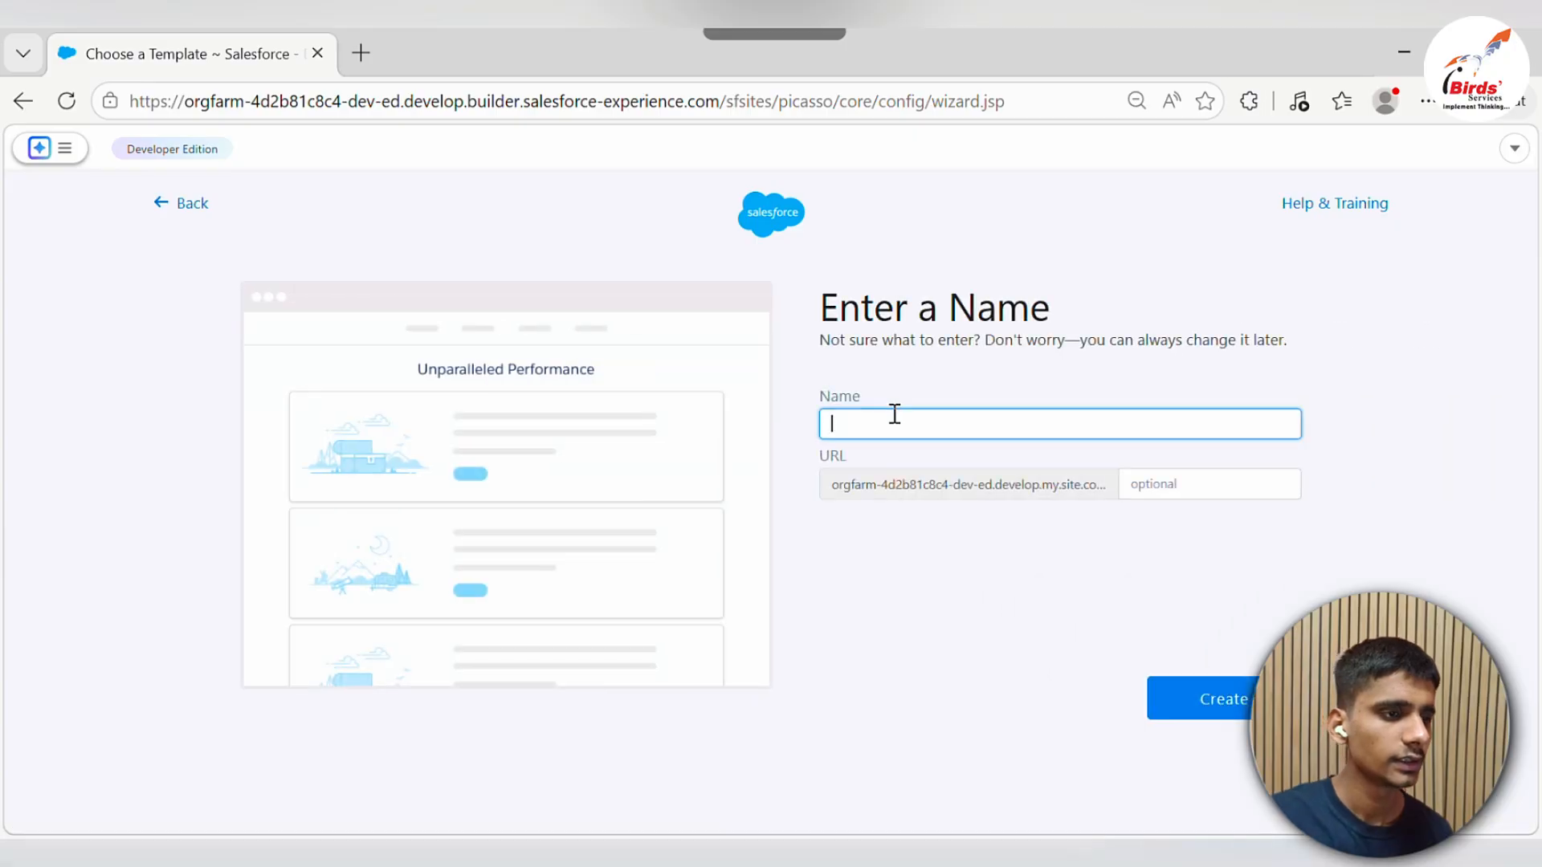
{"action": "left_click", "coordinate": [1173, 487]}
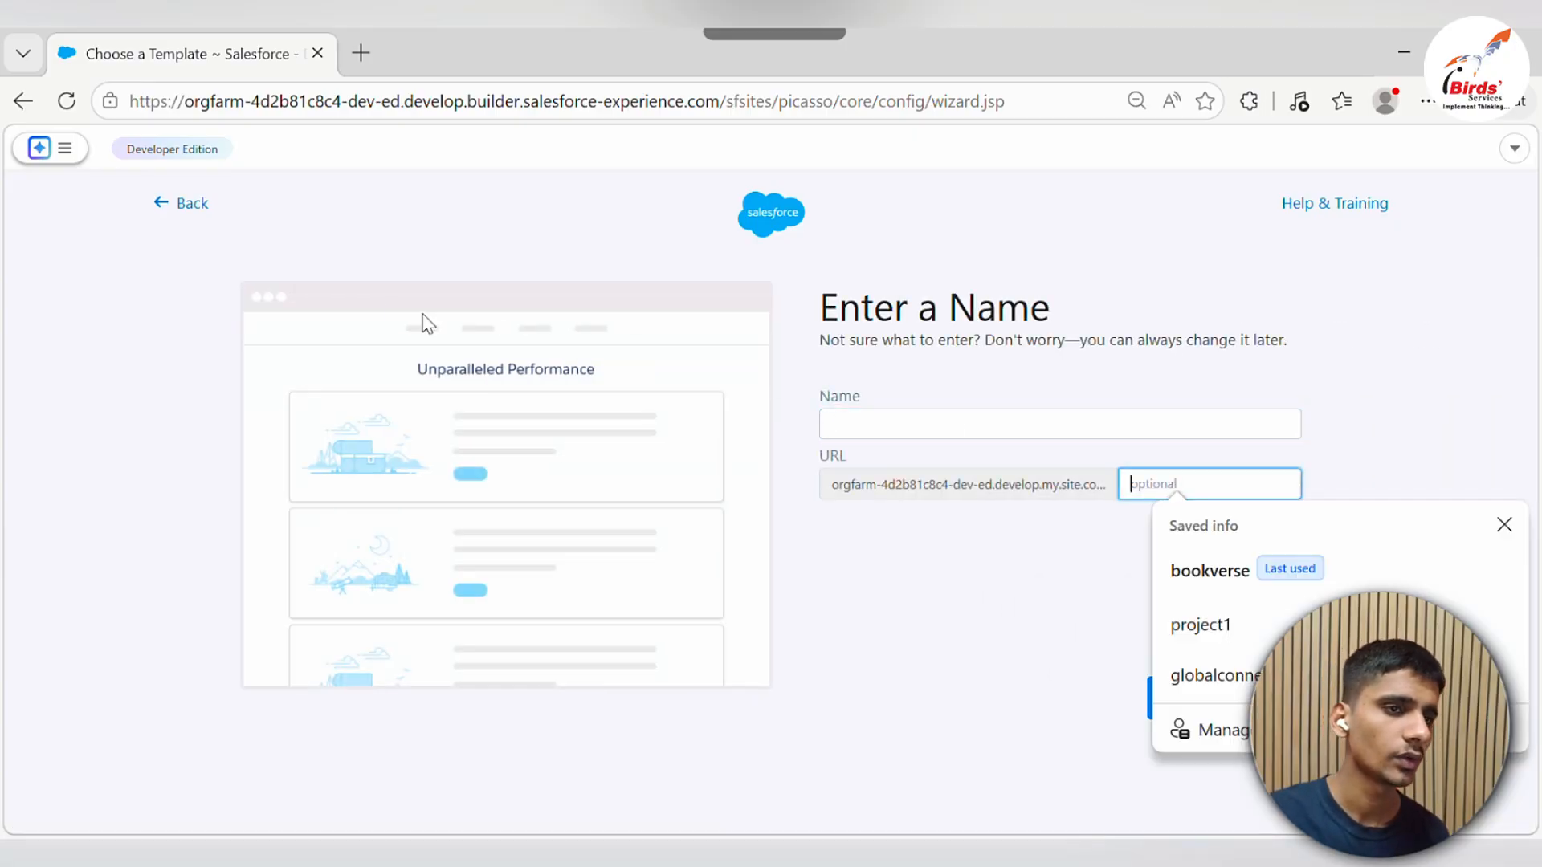
{"action": "left_click", "coordinate": [201, 210]}
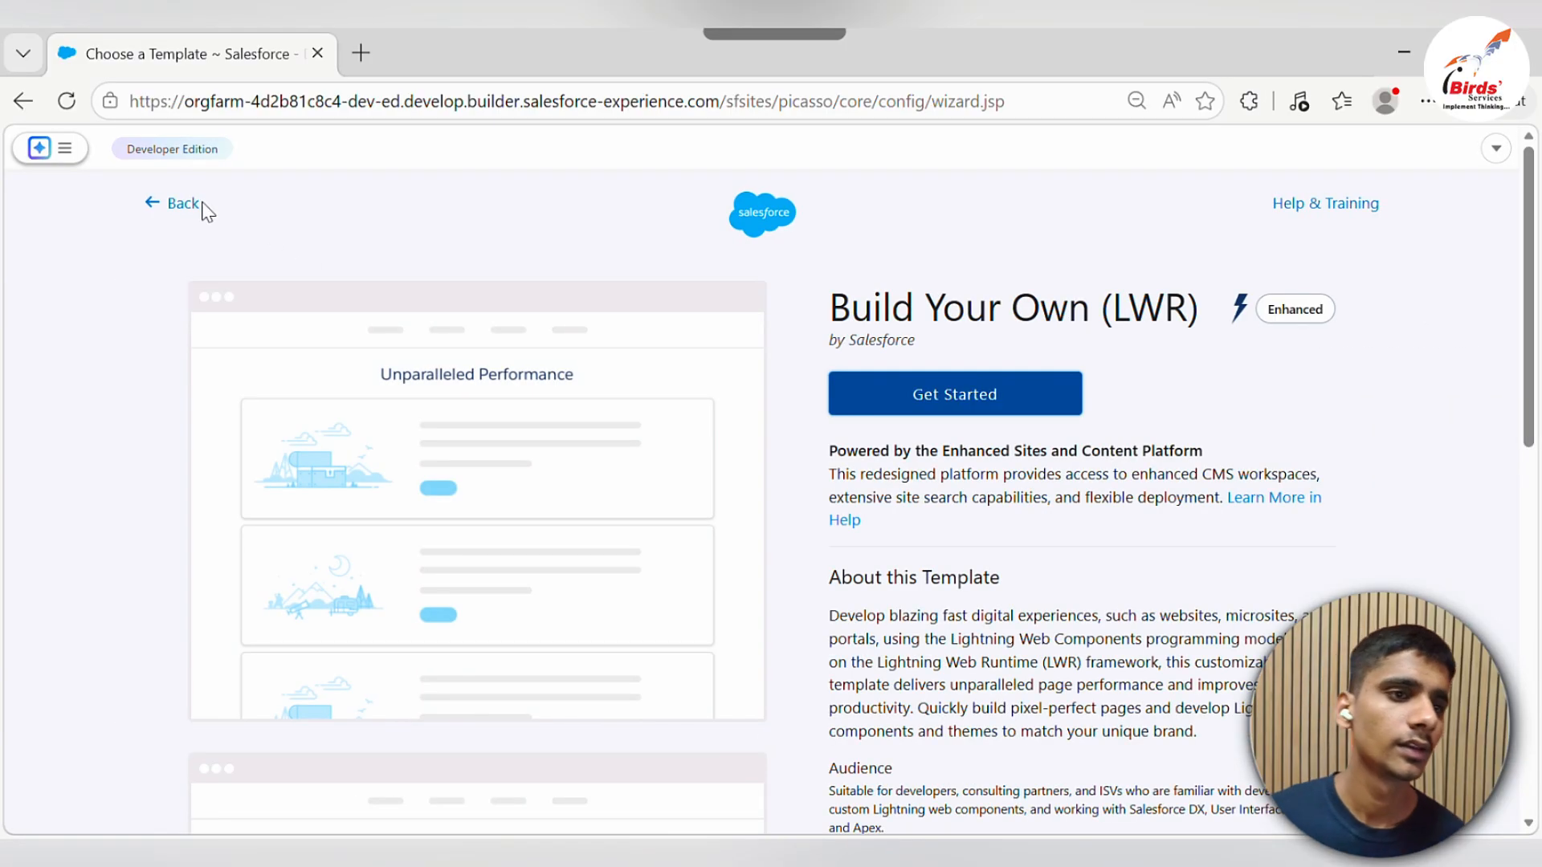
{"action": "left_click", "coordinate": [184, 211]}
{"action": "left_click", "coordinate": [183, 207]}
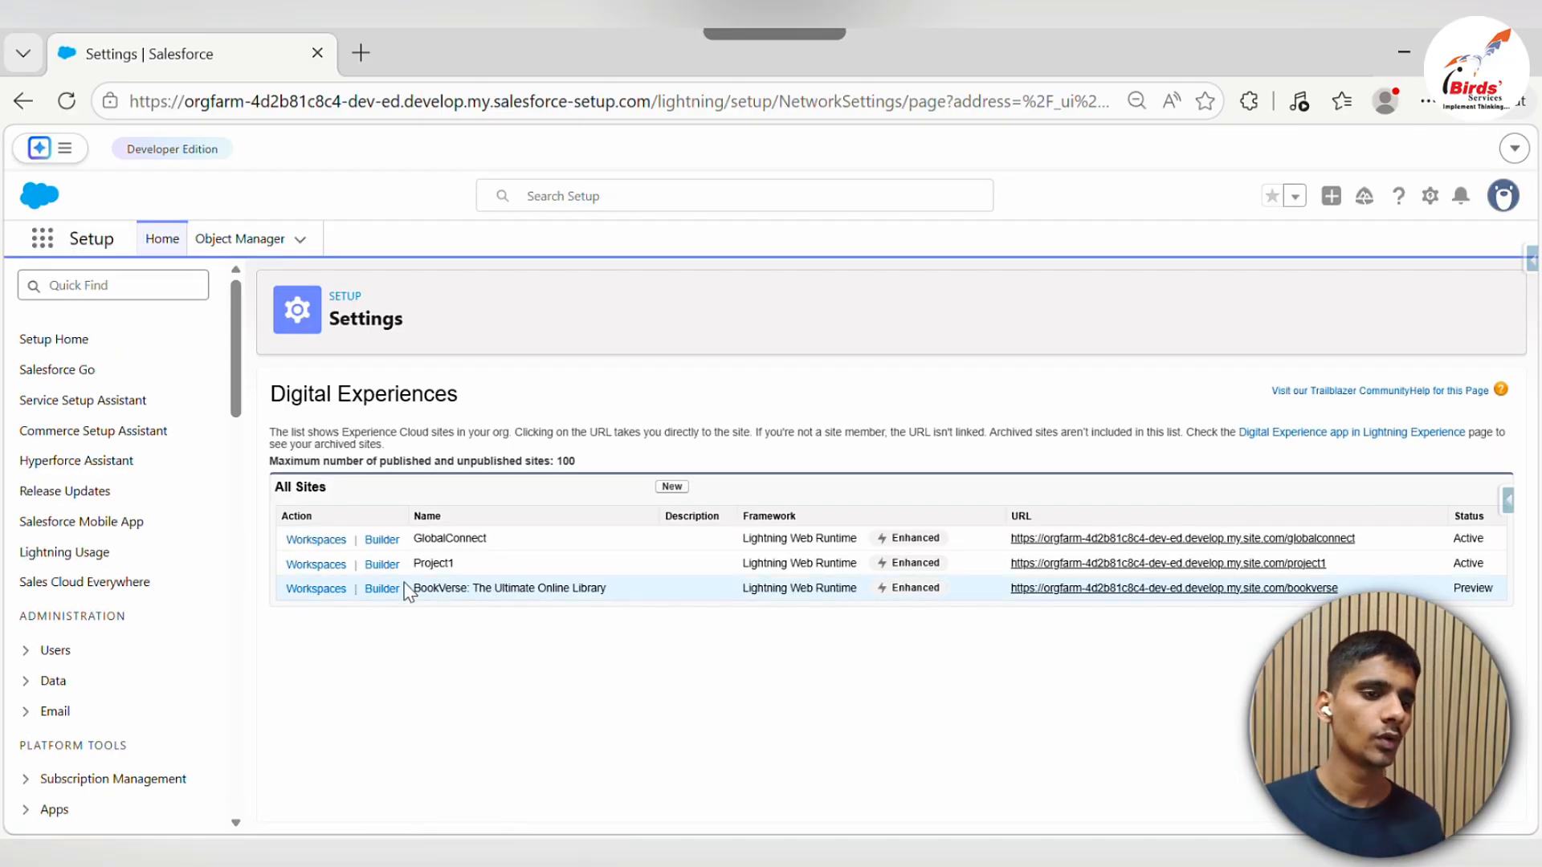
Open the workspaces of the BookVerse: The Ultimate Online Library site and look through the page
{"action": "left_click", "coordinate": [317, 589]}
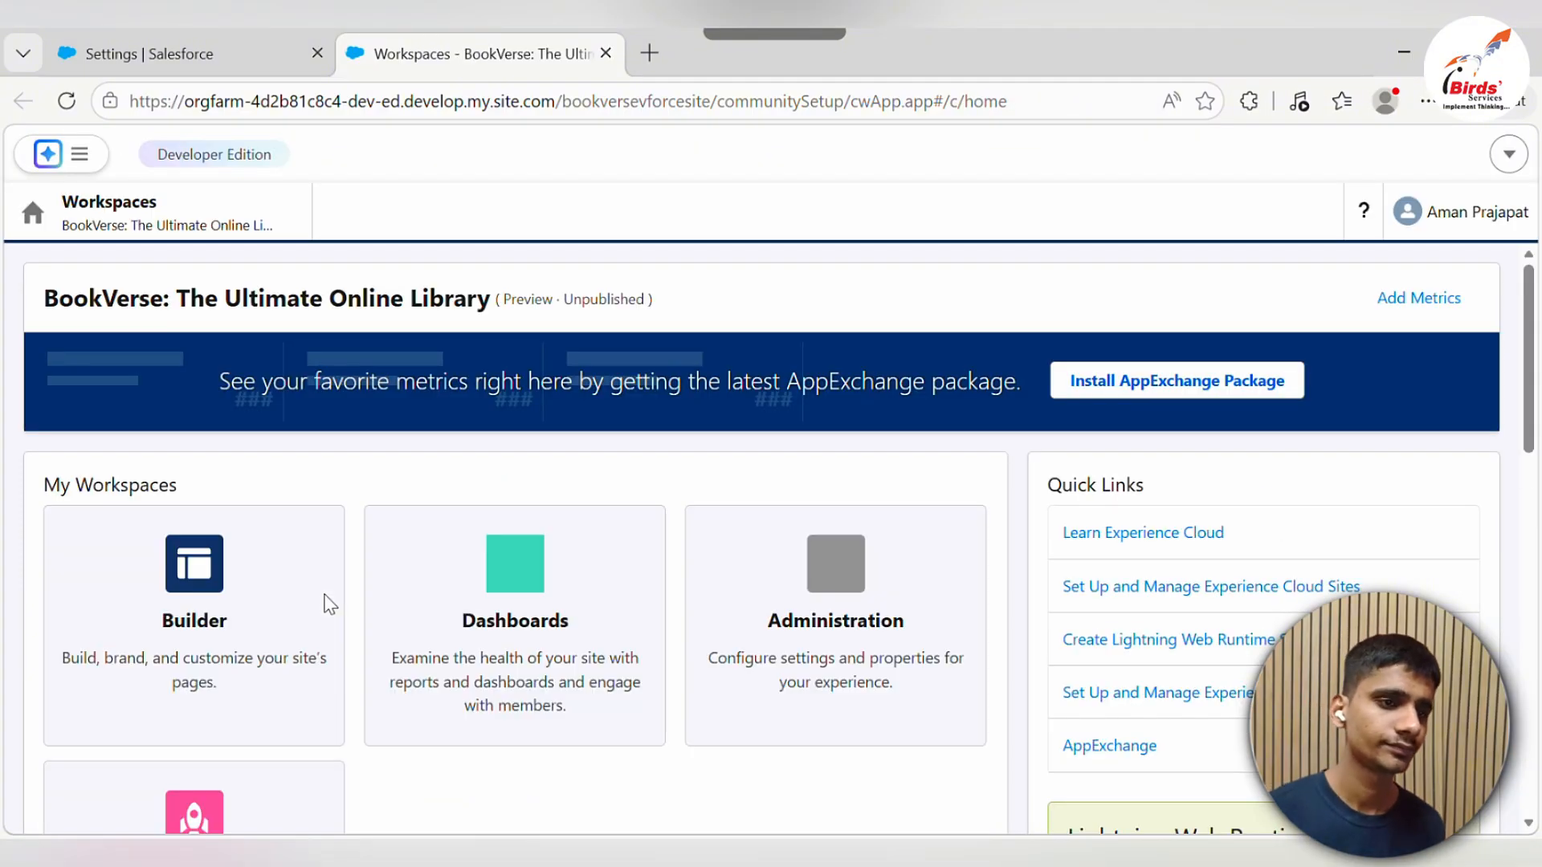
{"action": "scroll", "coordinate": [592, 609], "scroll_direction": "down", "scroll_amount": 6}
{"action": "scroll", "coordinate": [592, 612], "scroll_direction": "up", "scroll_amount": 4}
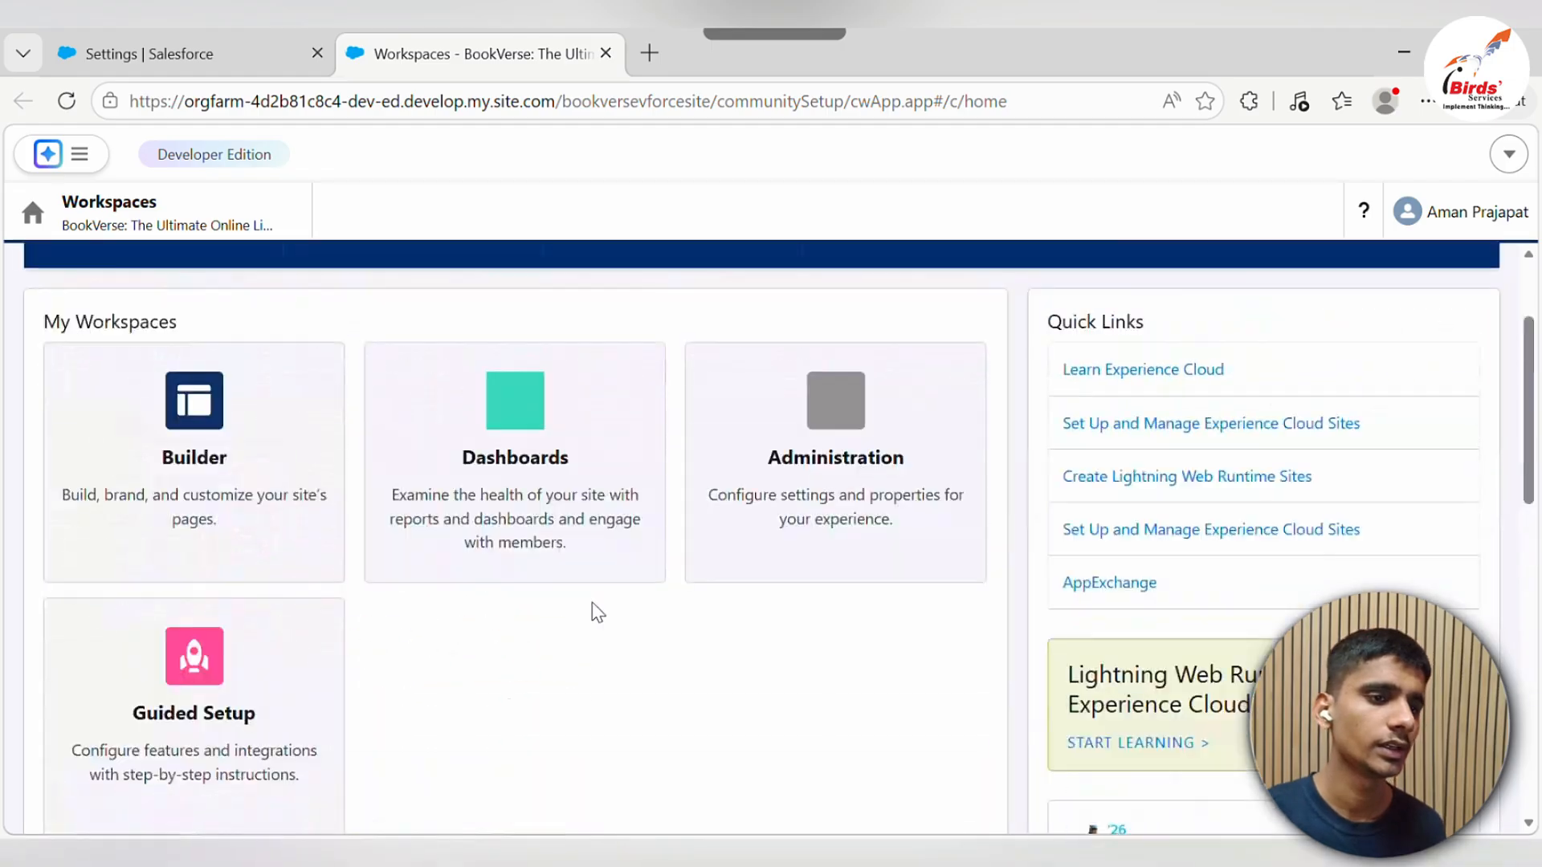
{"action": "scroll", "coordinate": [692, 599], "scroll_direction": "down", "scroll_amount": 5}
{"action": "scroll", "coordinate": [585, 720], "scroll_direction": "up", "scroll_amount": 7}
{"action": "scroll", "coordinate": [503, 672], "scroll_direction": "down", "scroll_amount": 12}
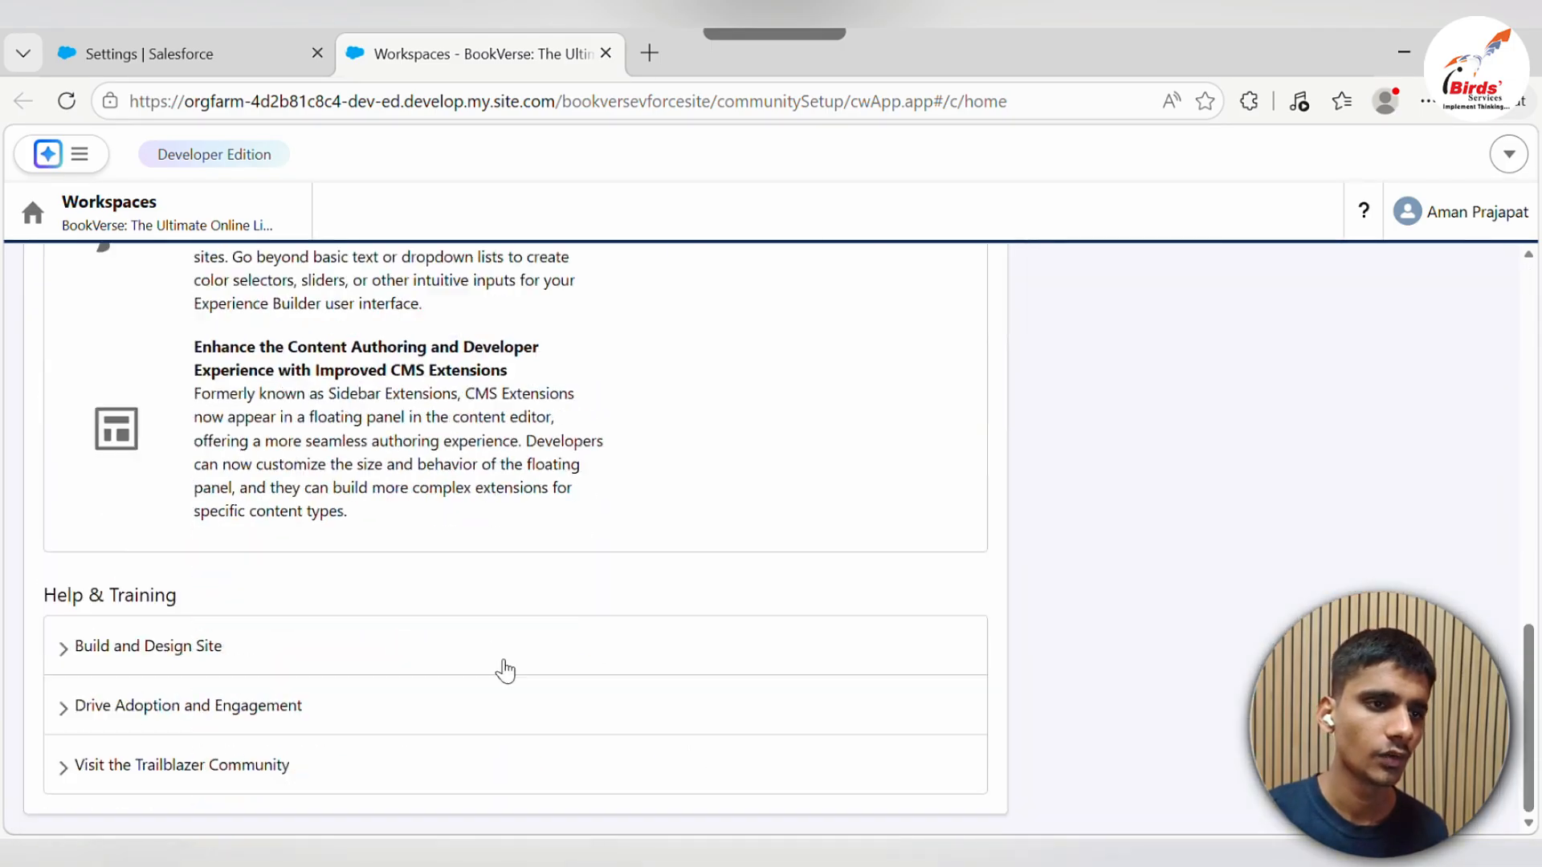
{"action": "scroll", "coordinate": [565, 668], "scroll_direction": "up", "scroll_amount": 10}
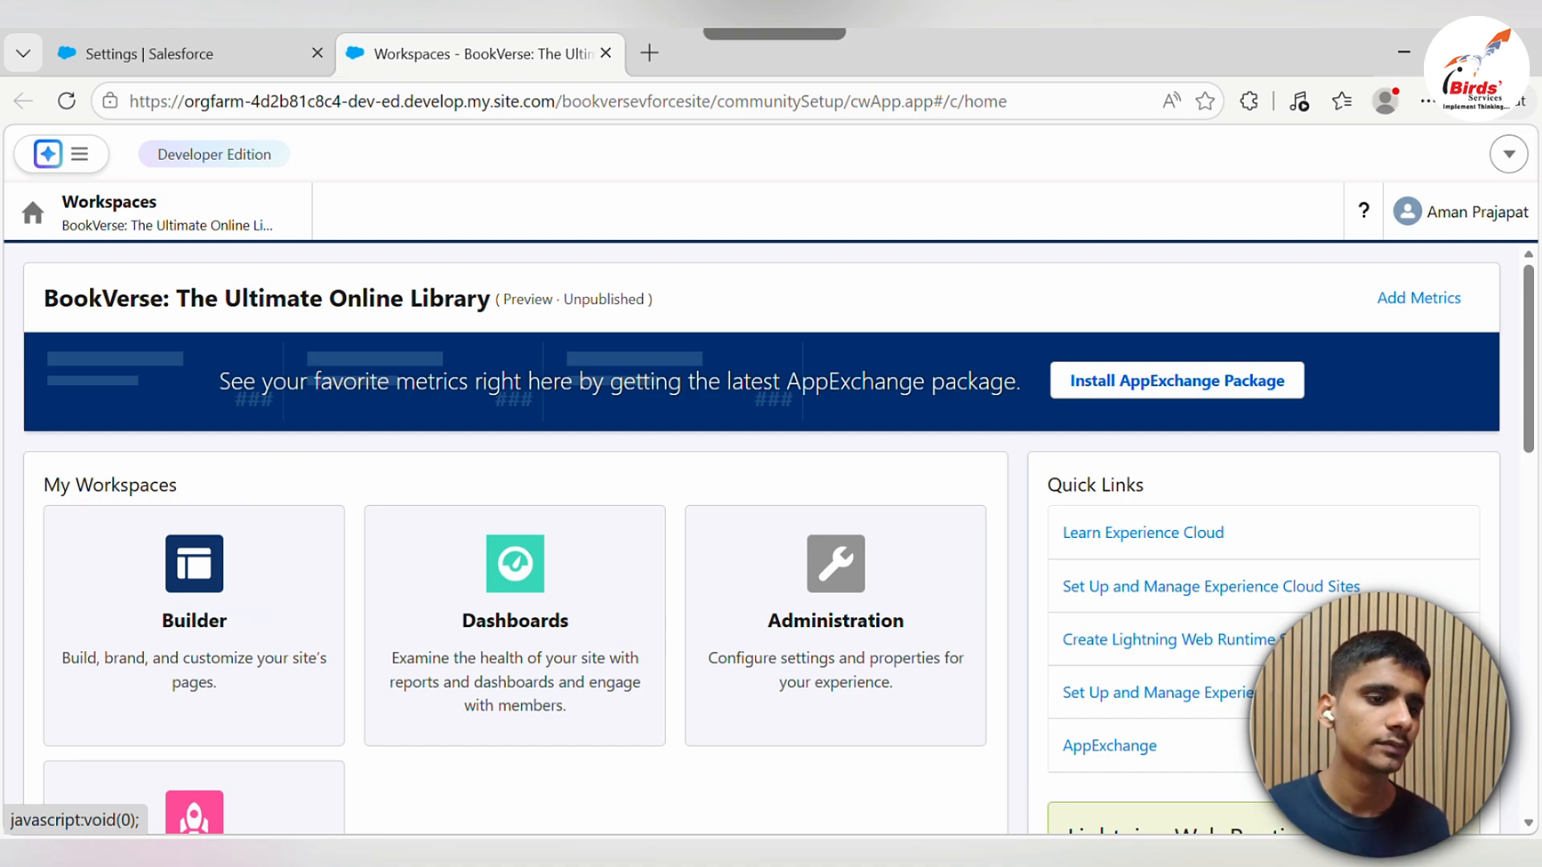
Open the BookVerse site's Builder in a separate tab, keeping only one Builder tab open
{"action": "left_click", "coordinate": [289, 695]}
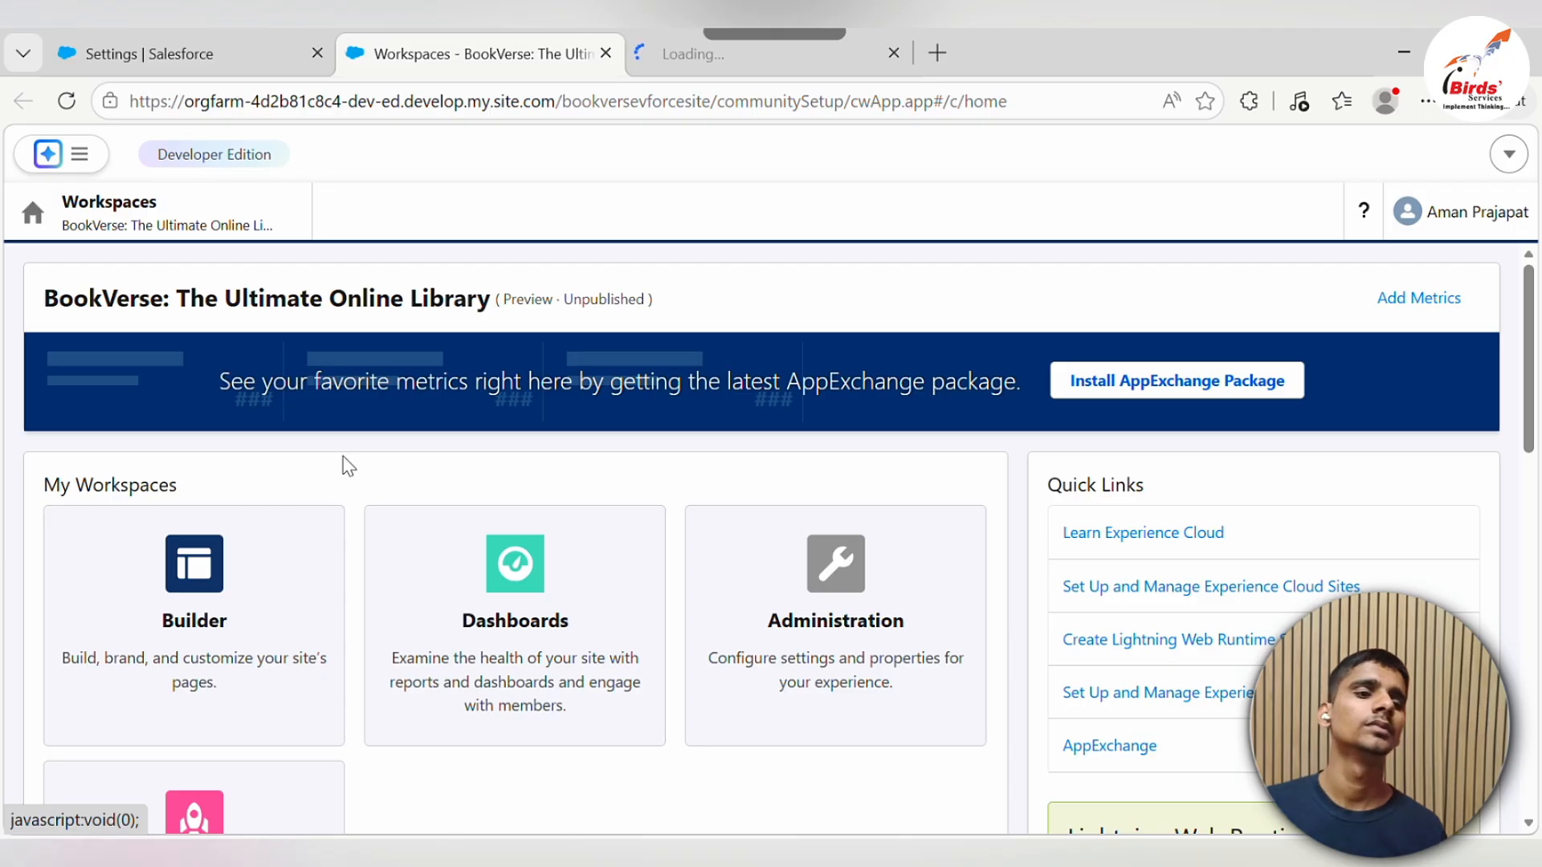
{"action": "scroll", "coordinate": [245, 498], "scroll_direction": "down", "scroll_amount": 2}
{"action": "left_click", "coordinate": [245, 498]}
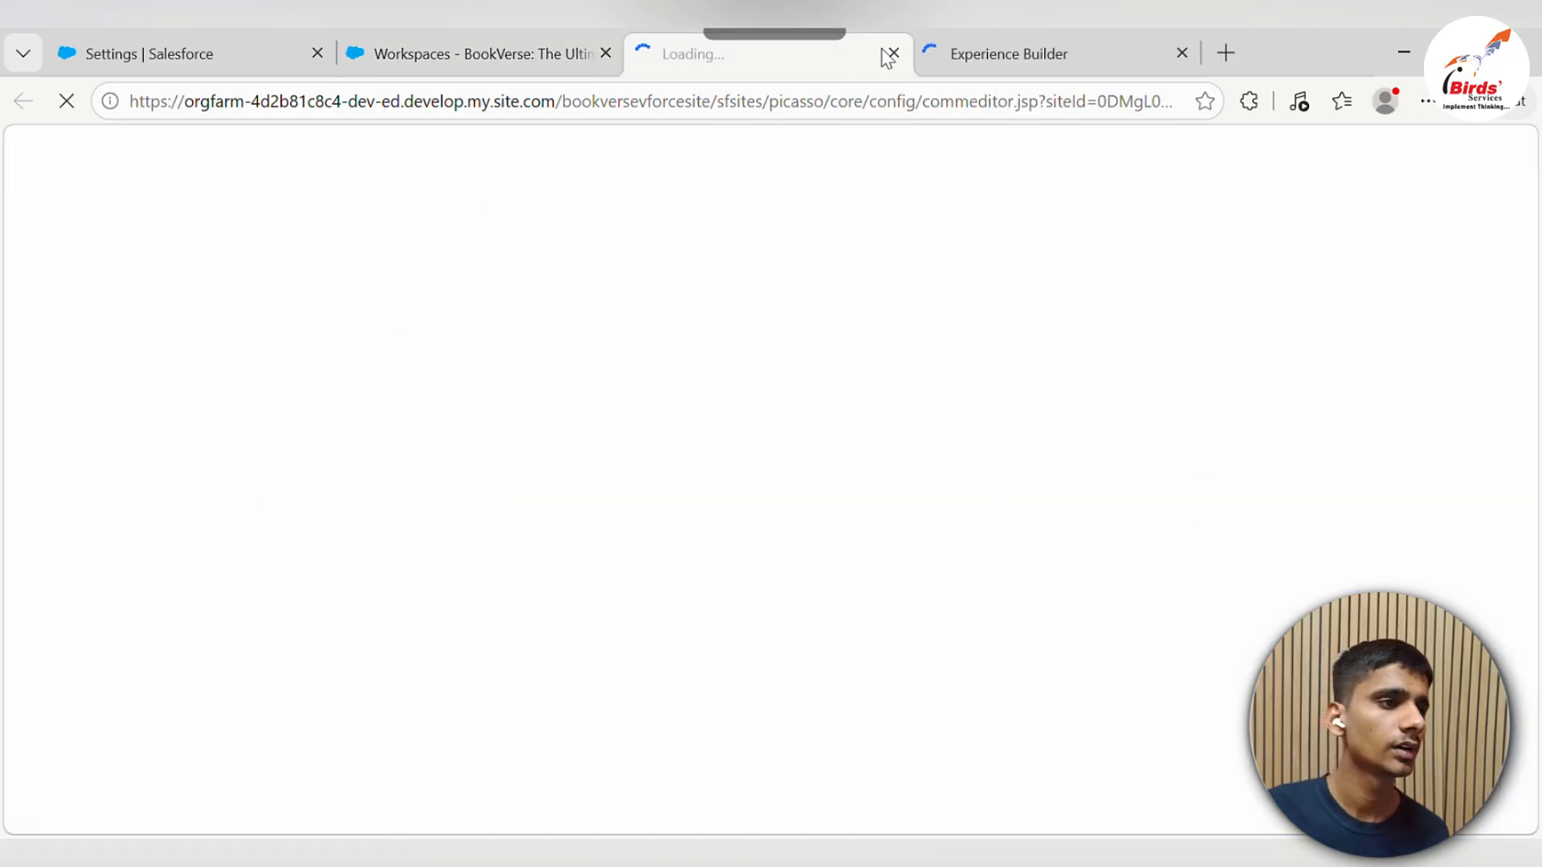
{"action": "left_click", "coordinate": [1181, 53]}
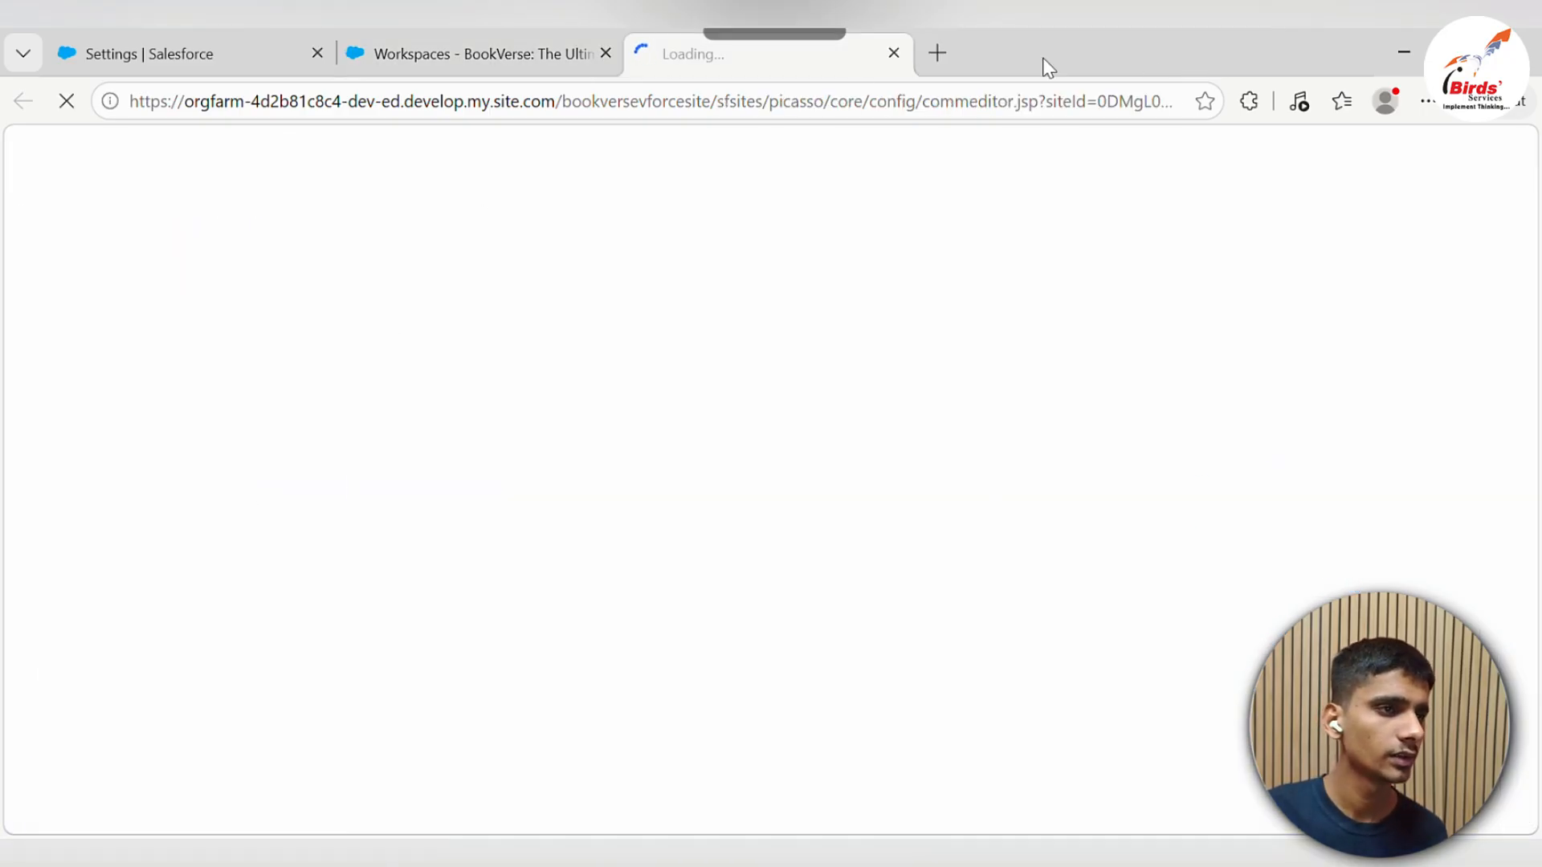
Return to the BookVerse workspaces and open the site's Administration preferences
{"action": "left_click", "coordinate": [426, 64]}
{"action": "left_click", "coordinate": [767, 526]}
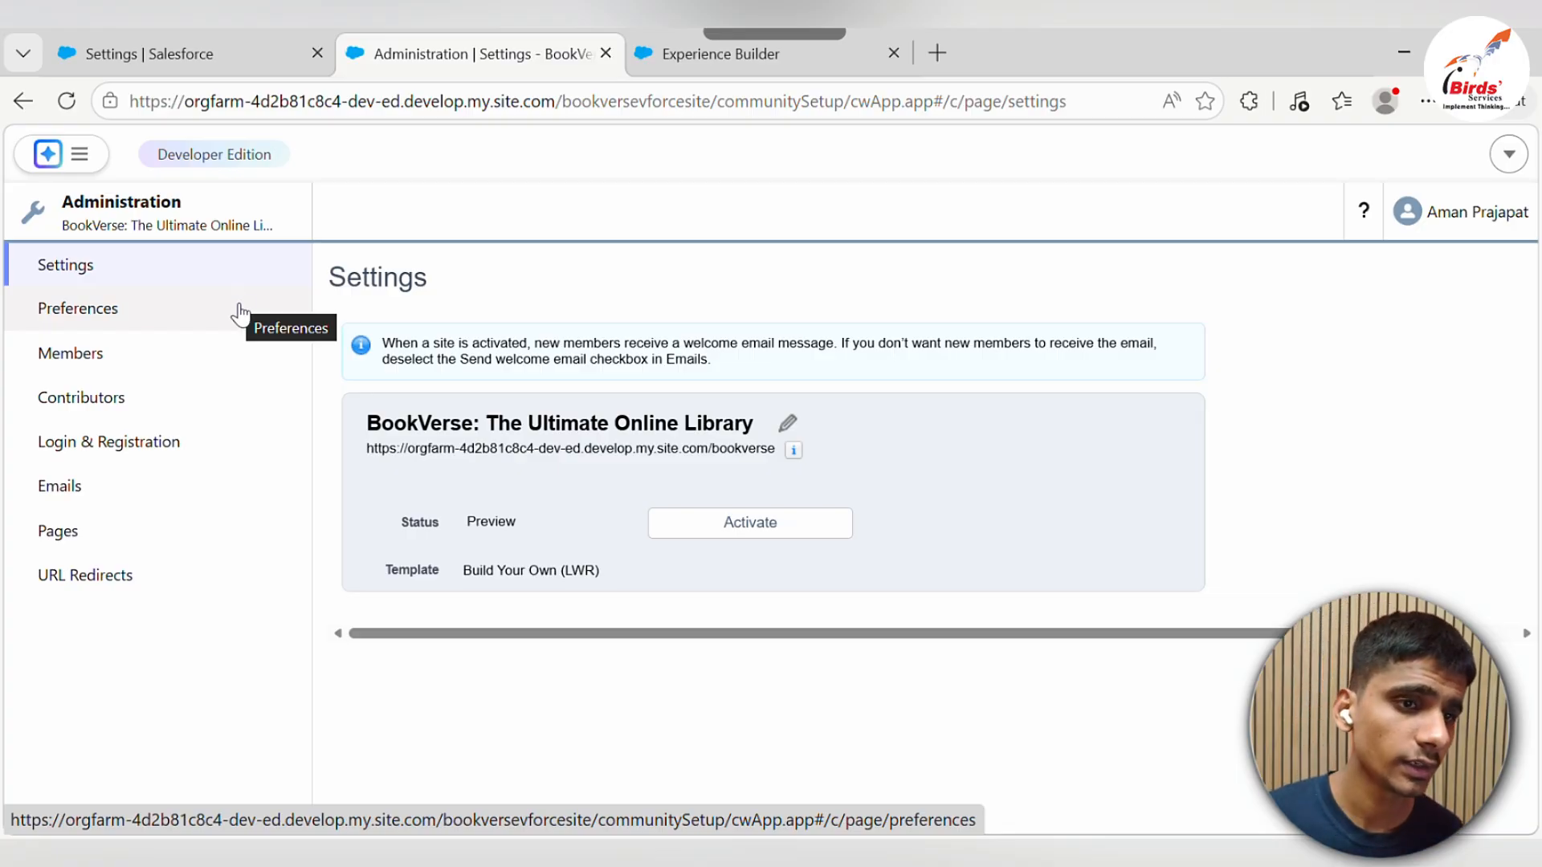
{"action": "left_click", "coordinate": [245, 320]}
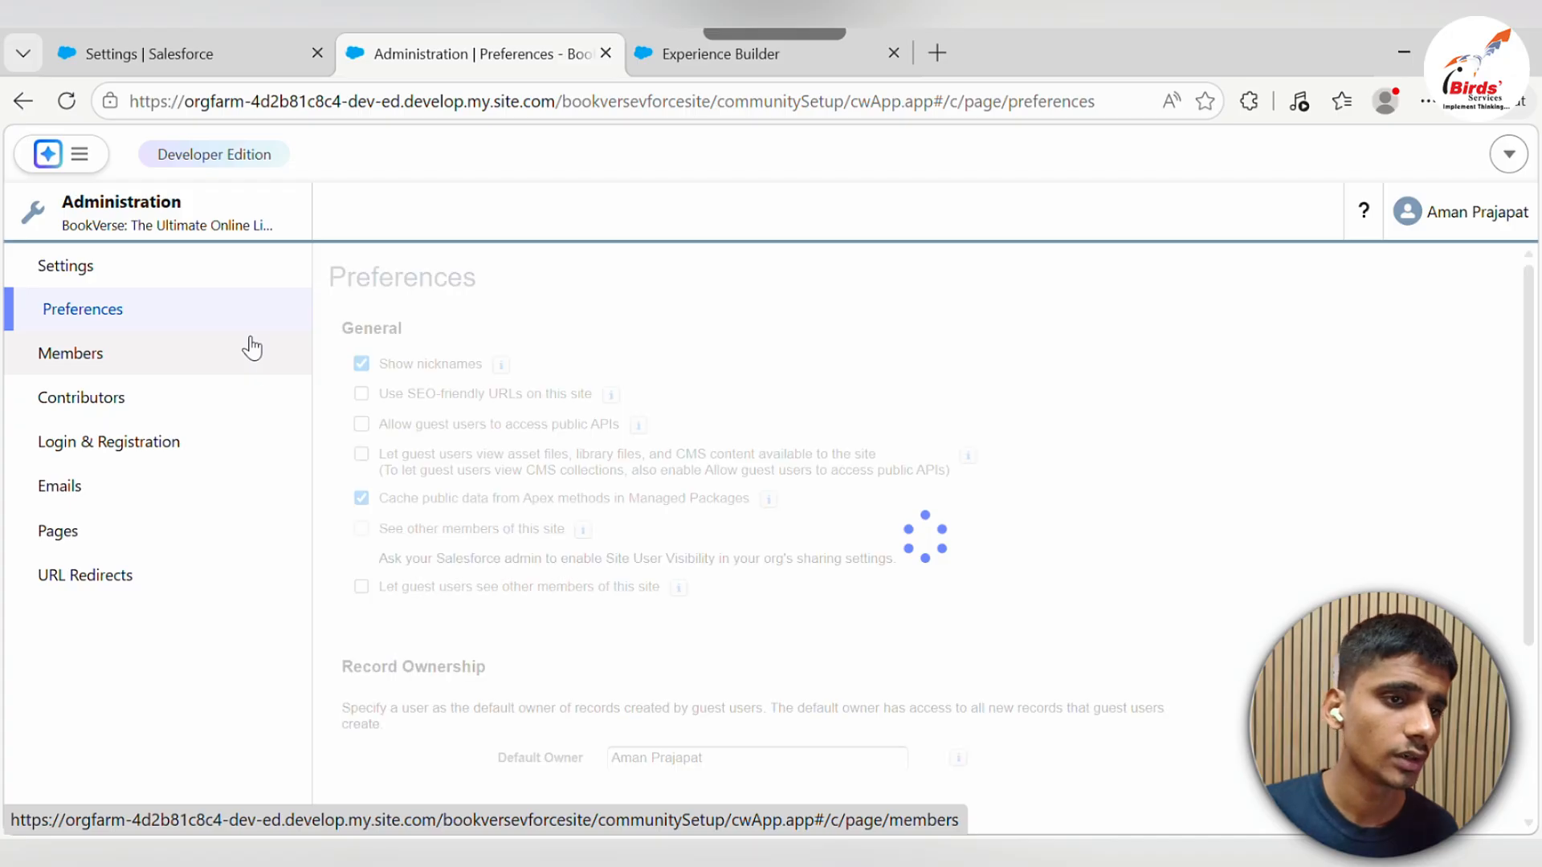
Allow guest users to access public APIs and view asset files, library files and CMS content, and save the preferences
{"action": "left_click_drag", "start_coordinate": [379, 425], "coordinate": [626, 434]}
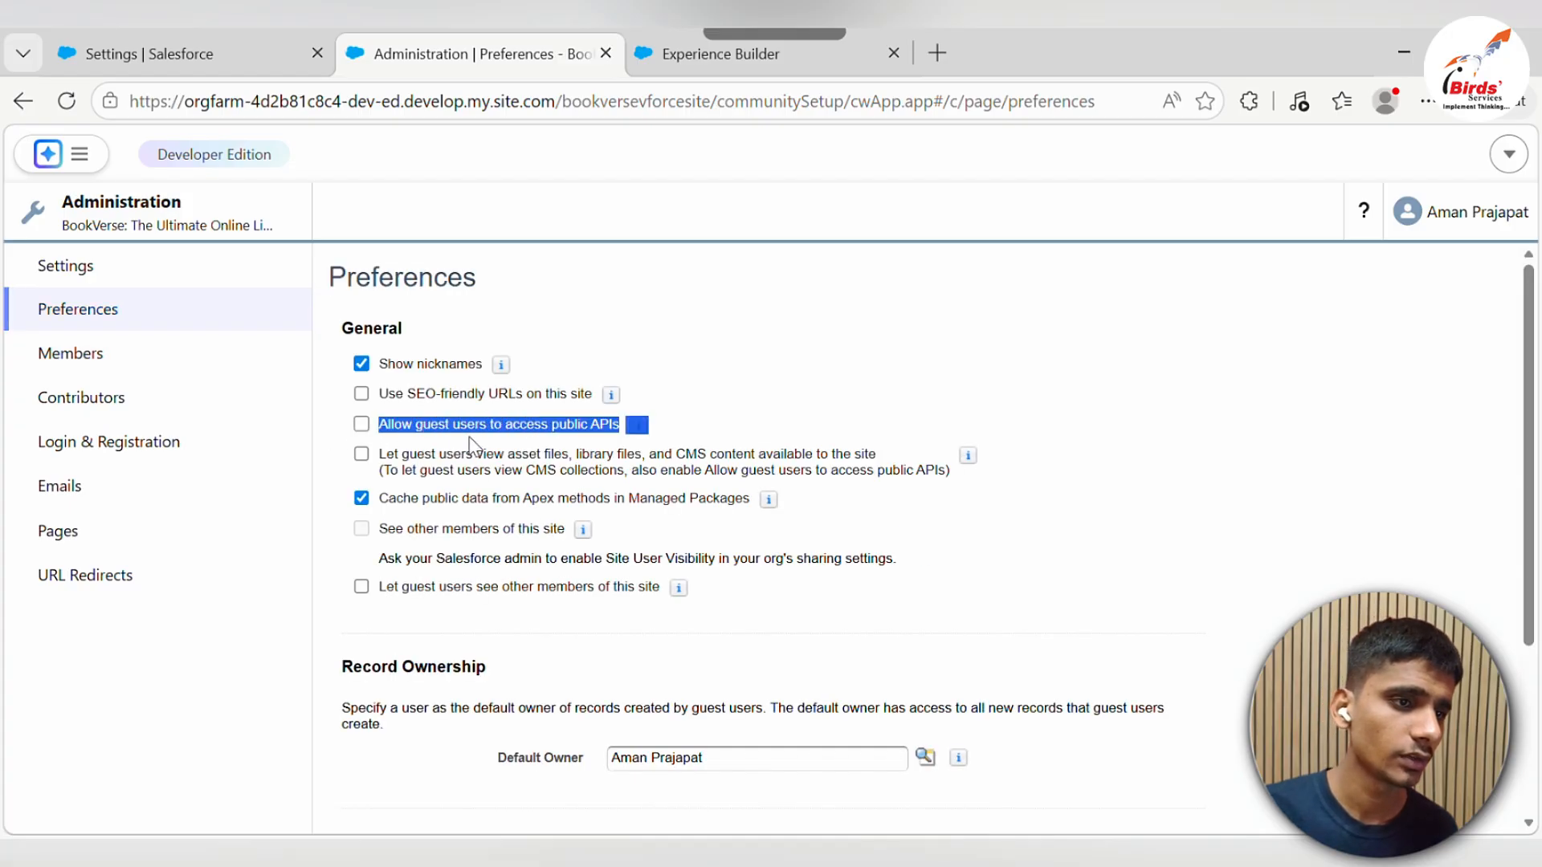
{"action": "left_click", "coordinate": [574, 425]}
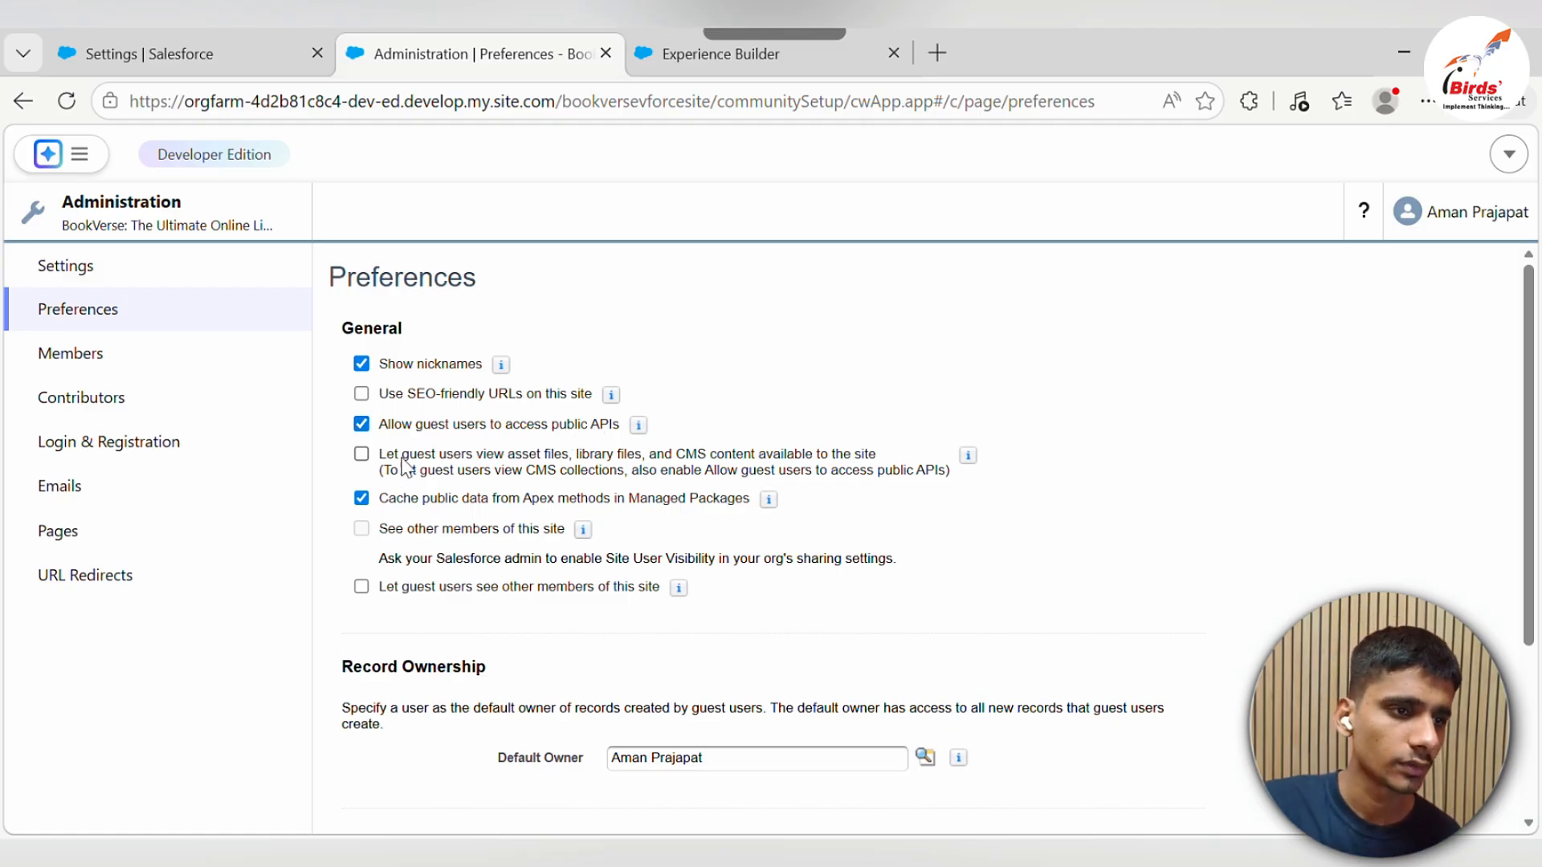
{"action": "left_click", "coordinate": [361, 454]}
{"action": "left_click_drag", "start_coordinate": [379, 454], "coordinate": [888, 472]}
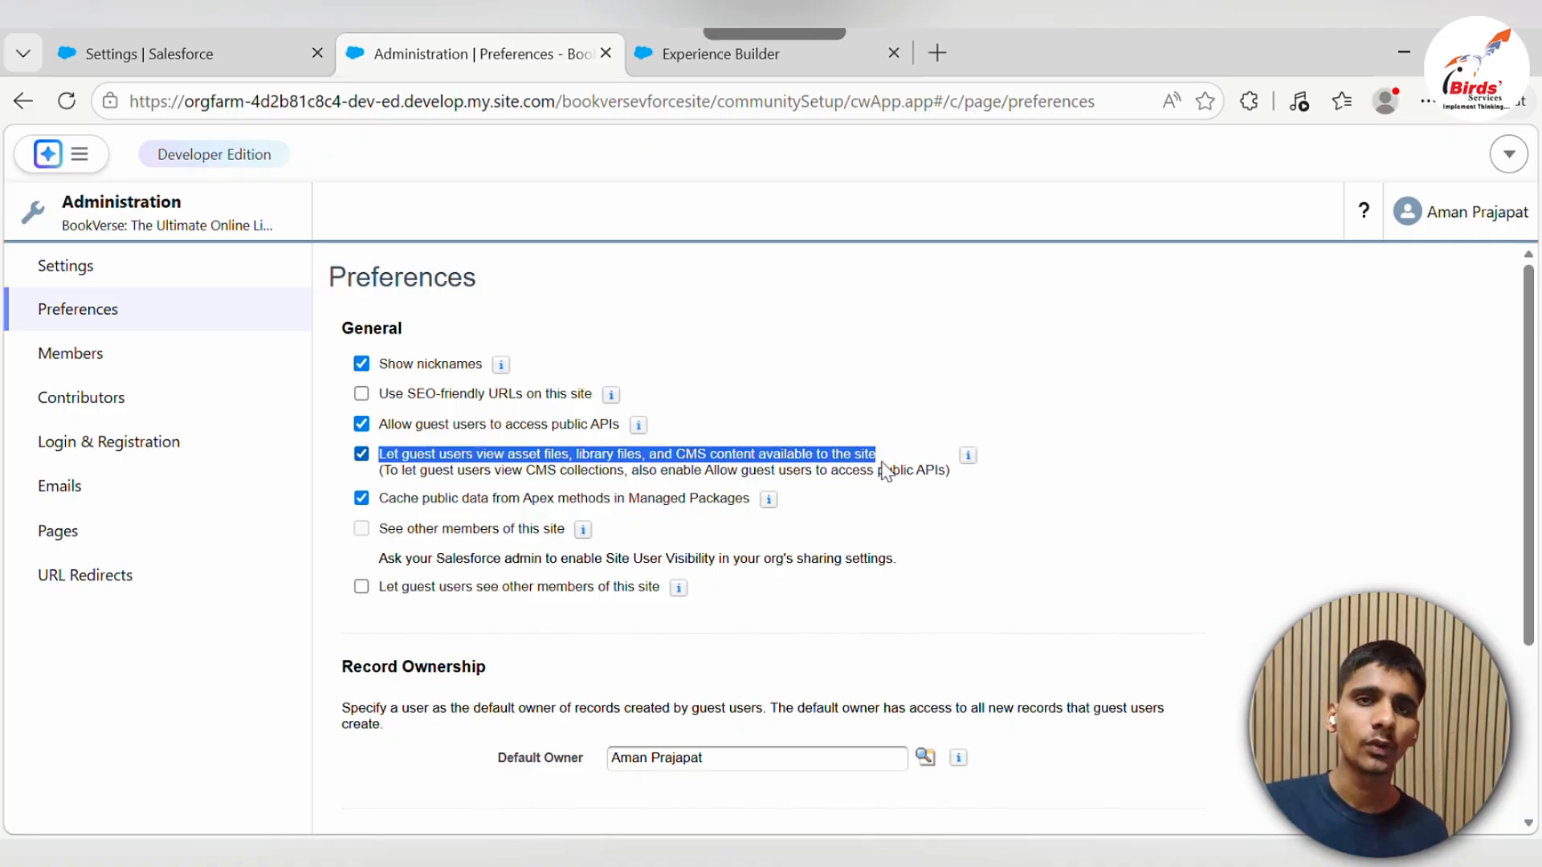
{"action": "double_click", "coordinate": [820, 458]}
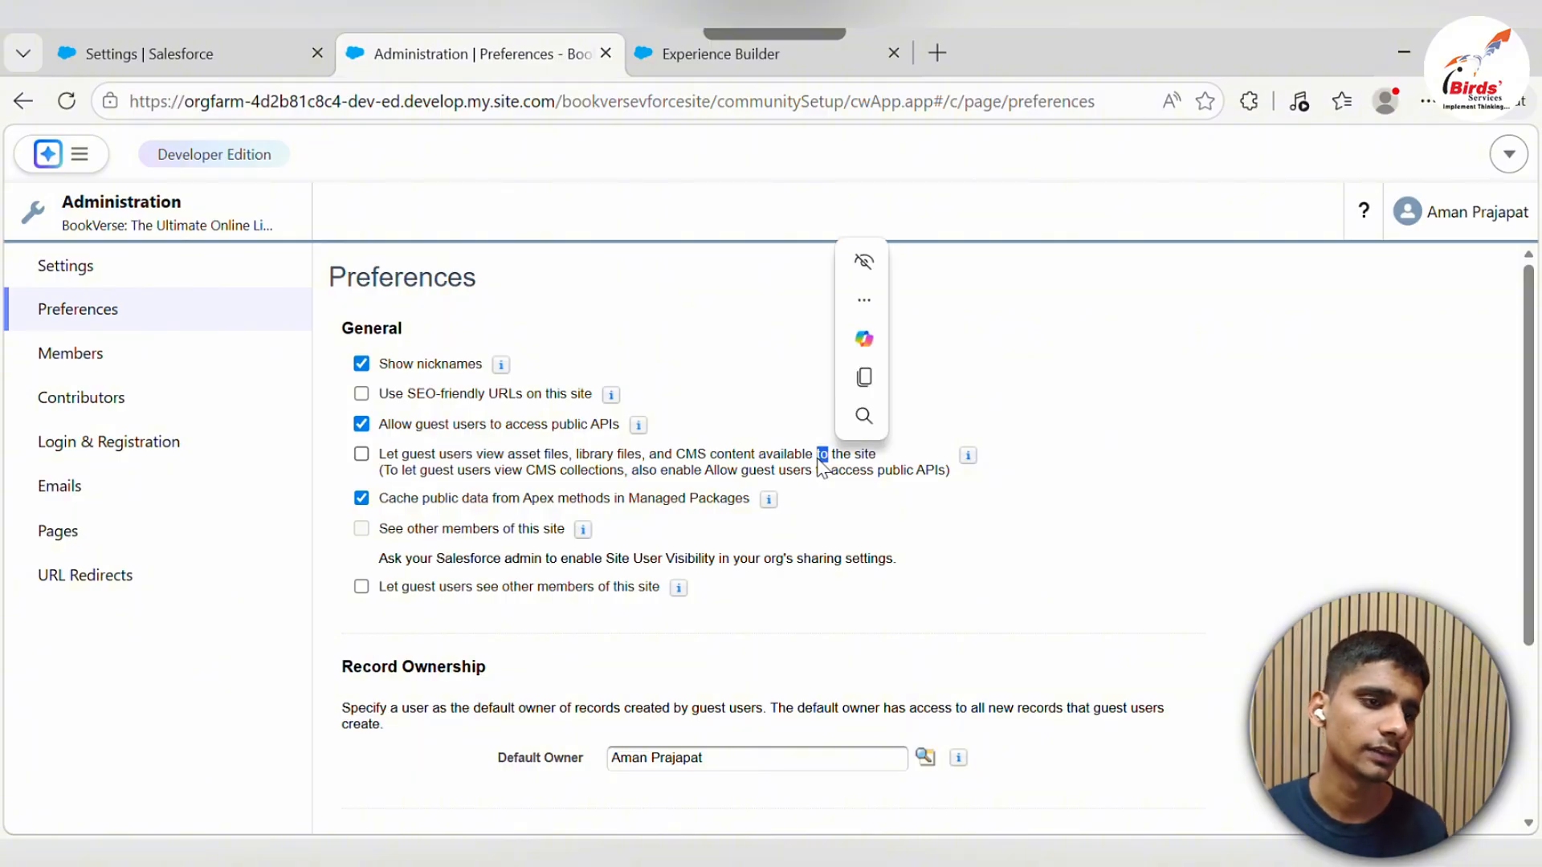
{"action": "left_click", "coordinate": [699, 475]}
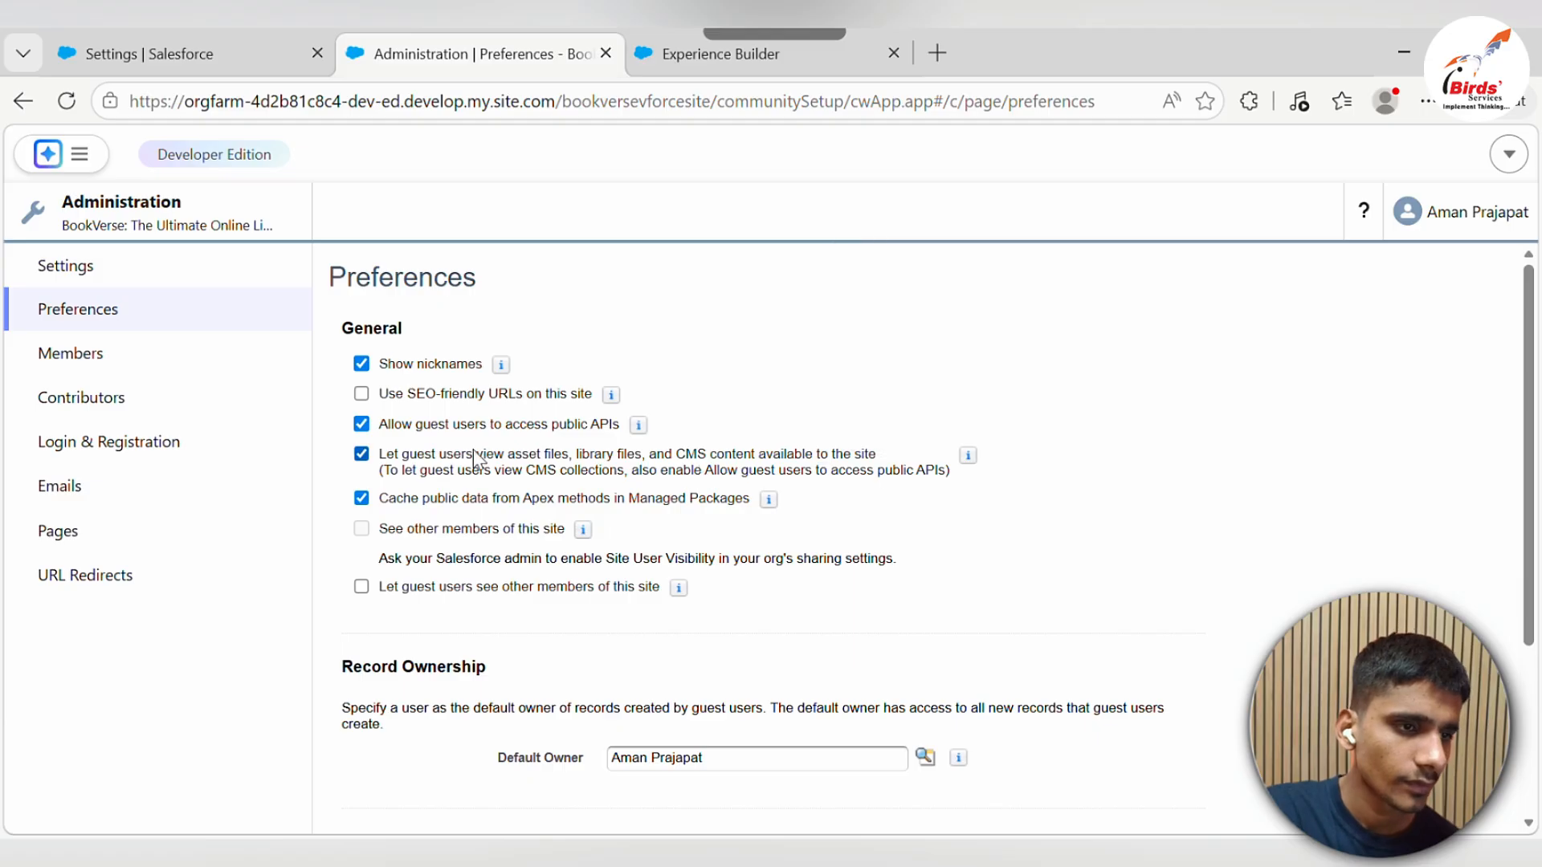
{"action": "scroll", "coordinate": [478, 458], "scroll_direction": "down", "scroll_amount": 3}
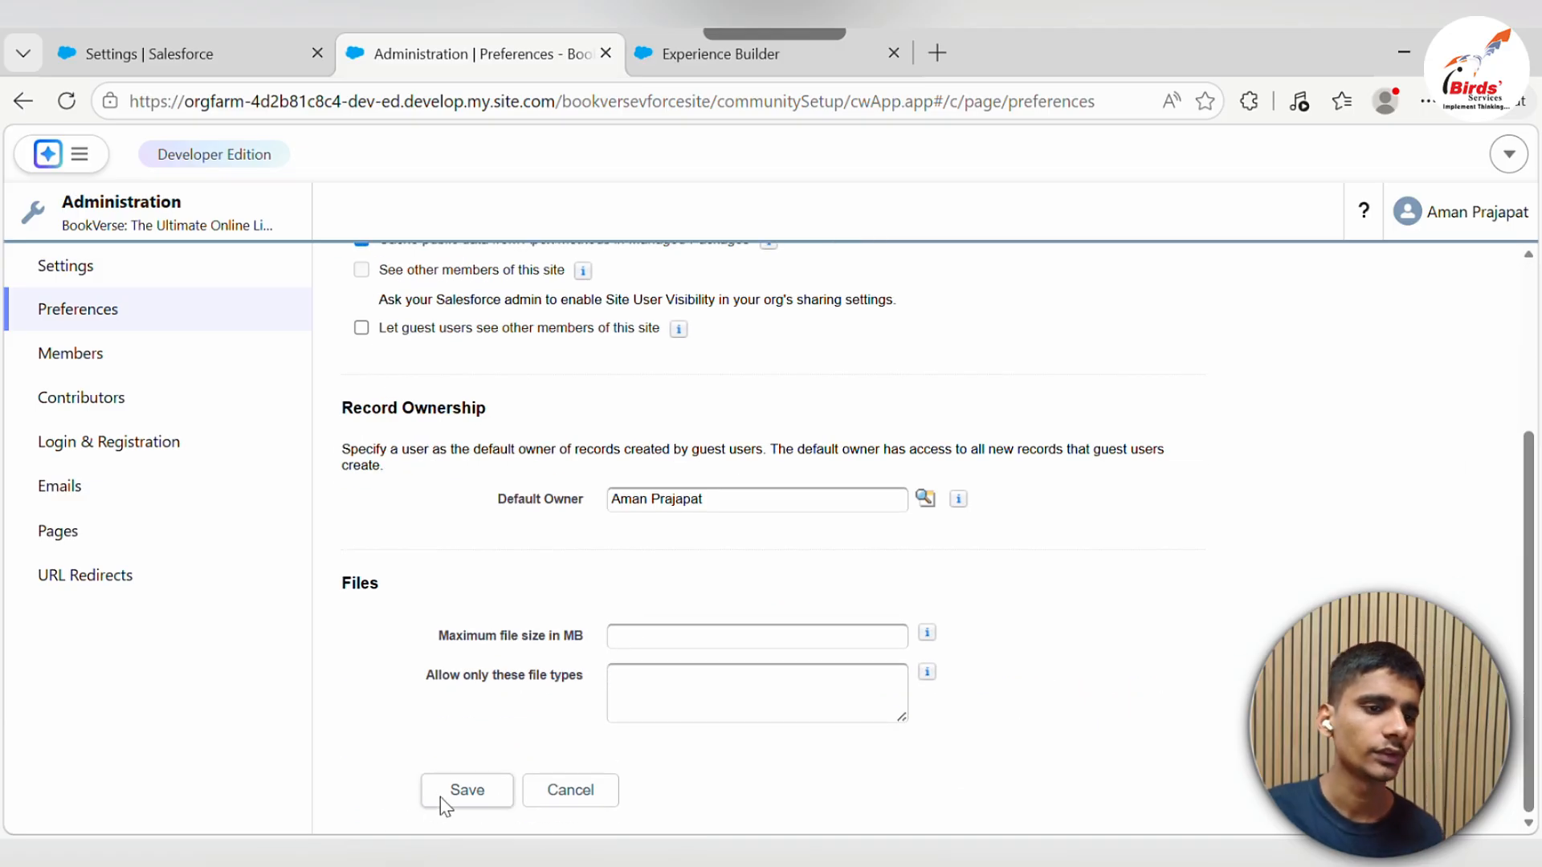
{"action": "left_click", "coordinate": [461, 790]}
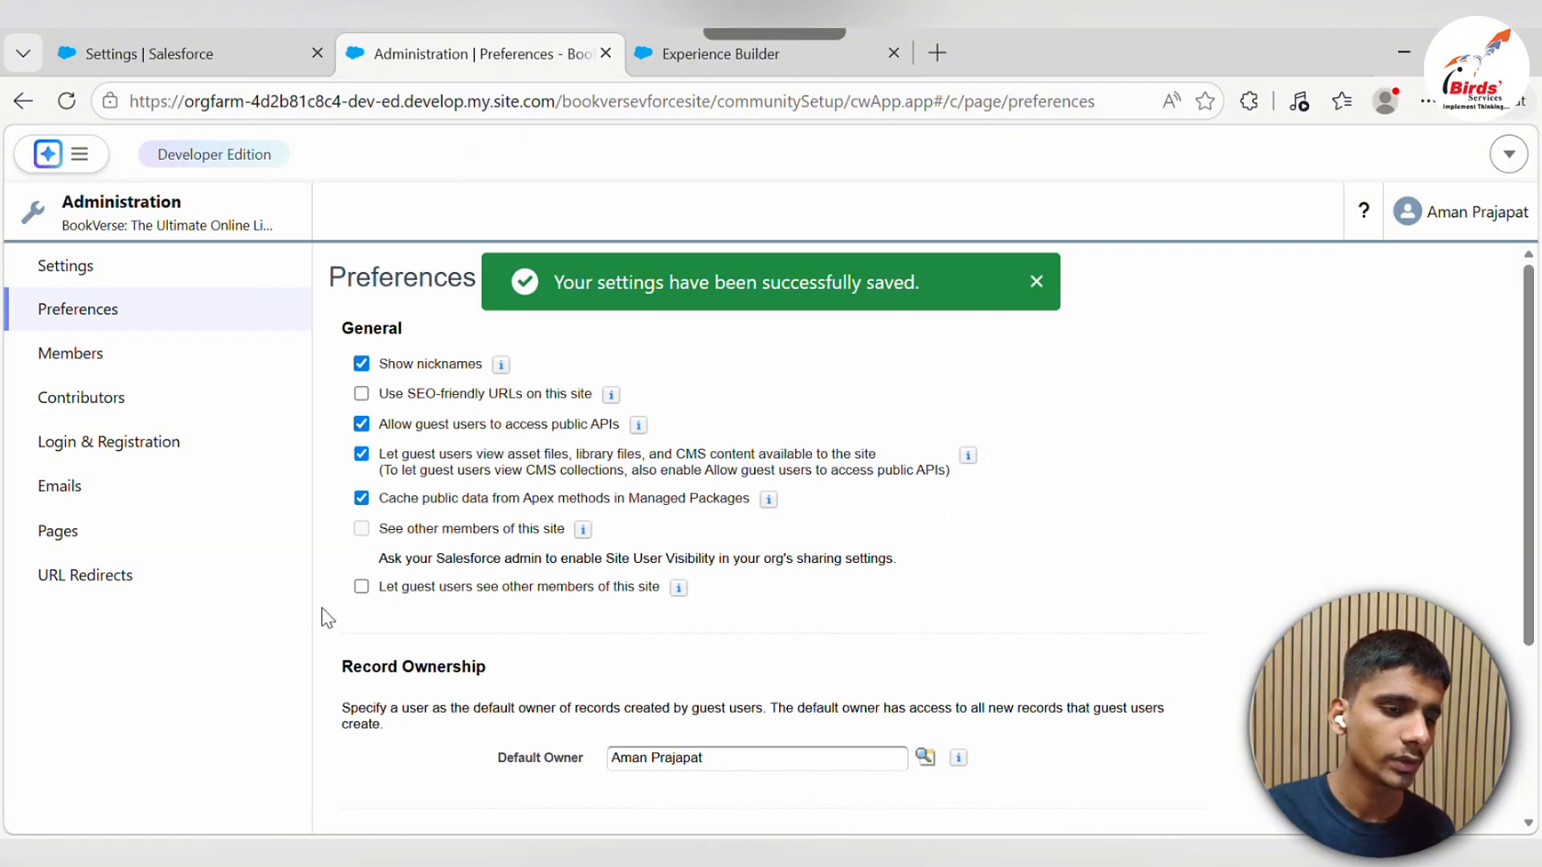
Switch to the Experience Builder tab and delete the HTML Editor component from the Home page
{"action": "left_click", "coordinate": [768, 32]}
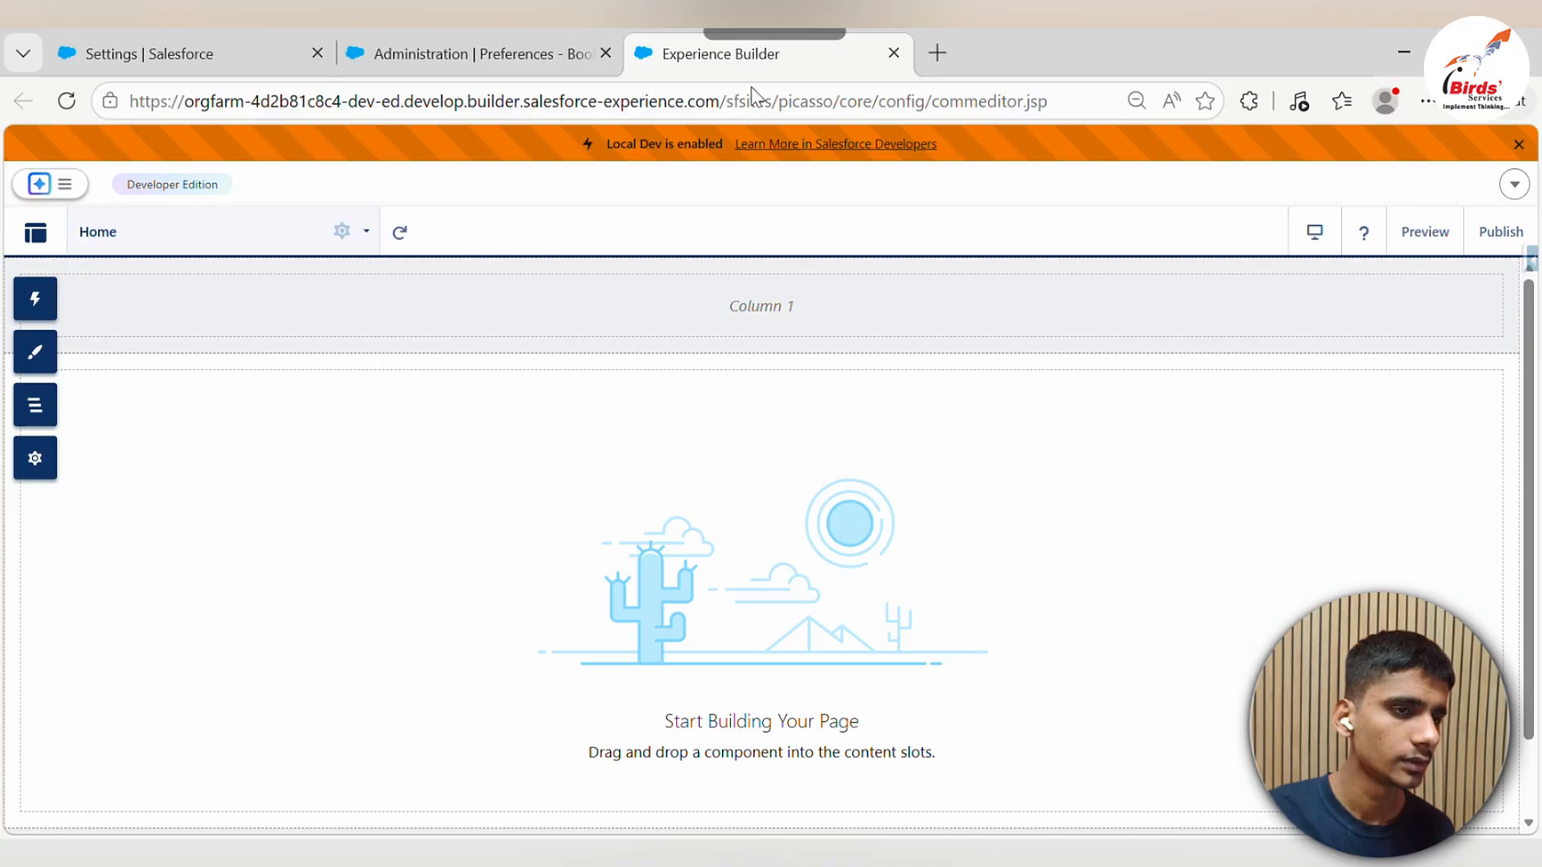
{"action": "scroll", "coordinate": [803, 795], "scroll_direction": "down", "scroll_amount": 2}
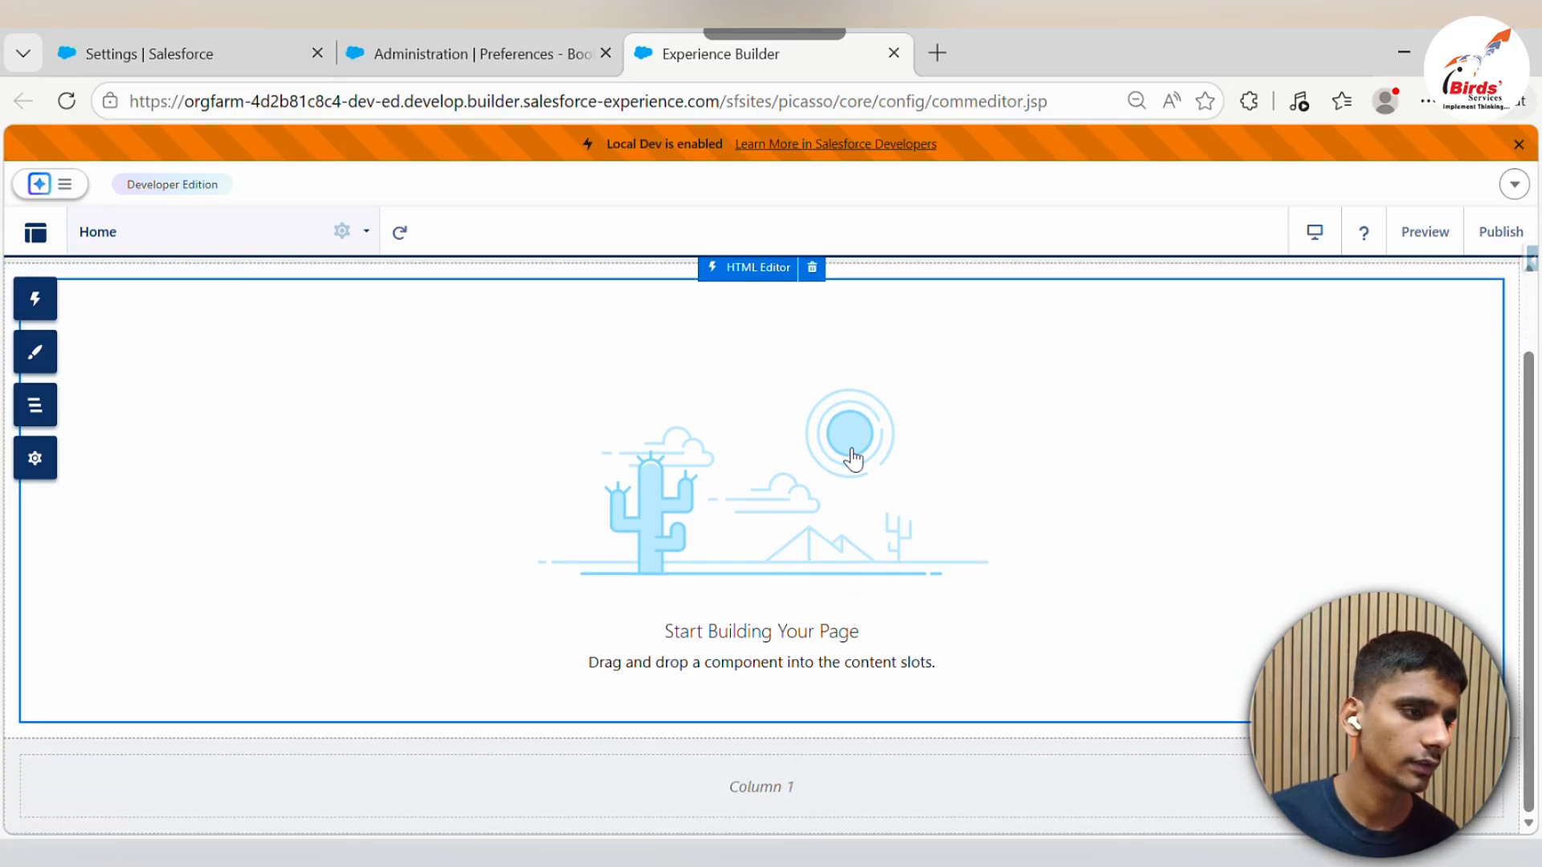
{"action": "scroll", "coordinate": [960, 543], "scroll_direction": "up", "scroll_amount": 2}
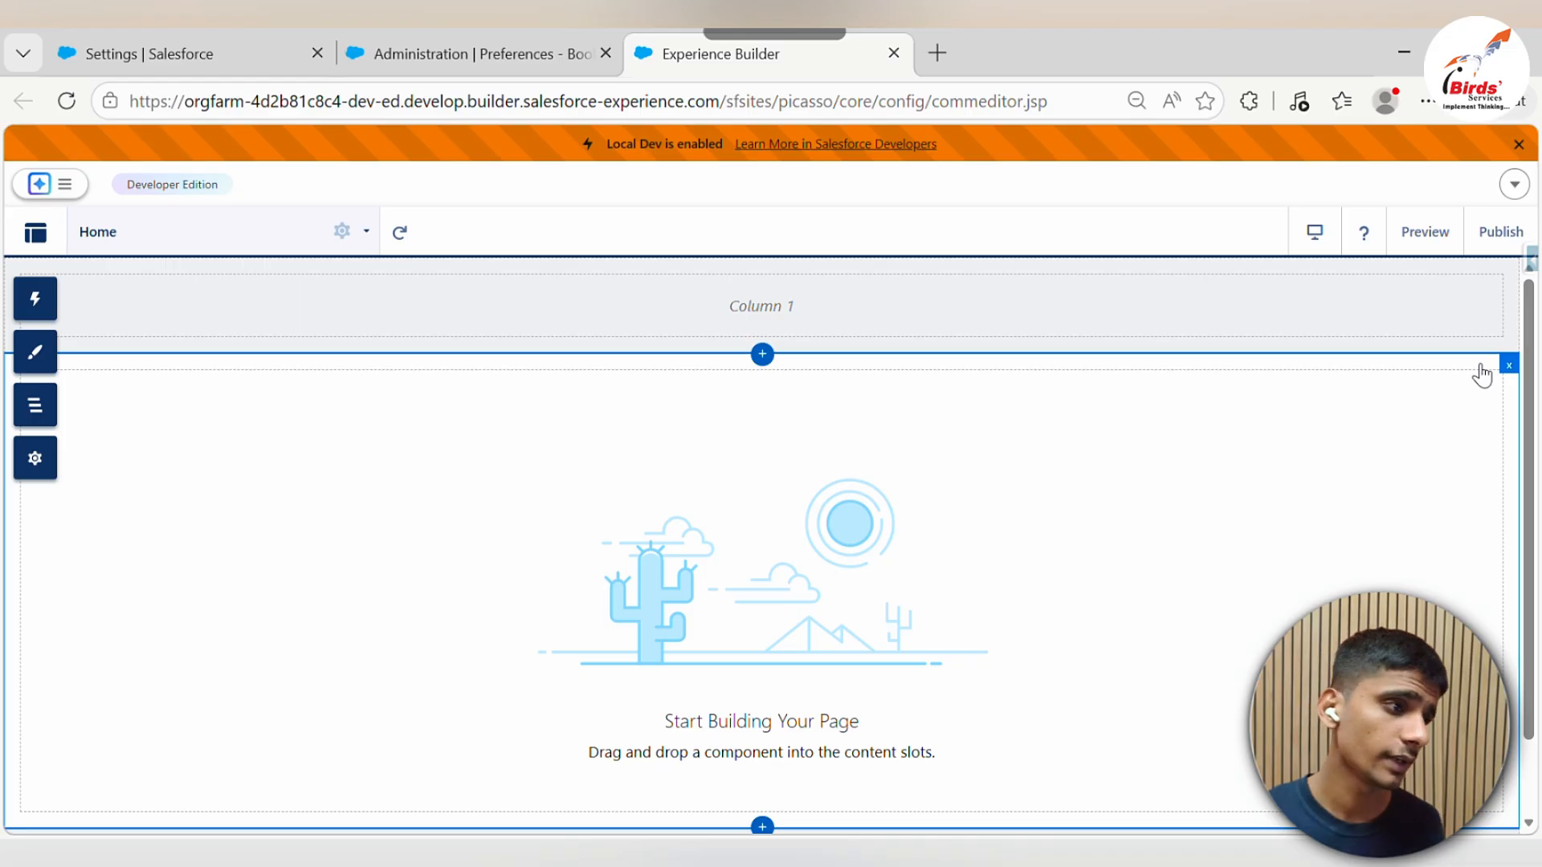
{"action": "left_click", "coordinate": [1472, 420]}
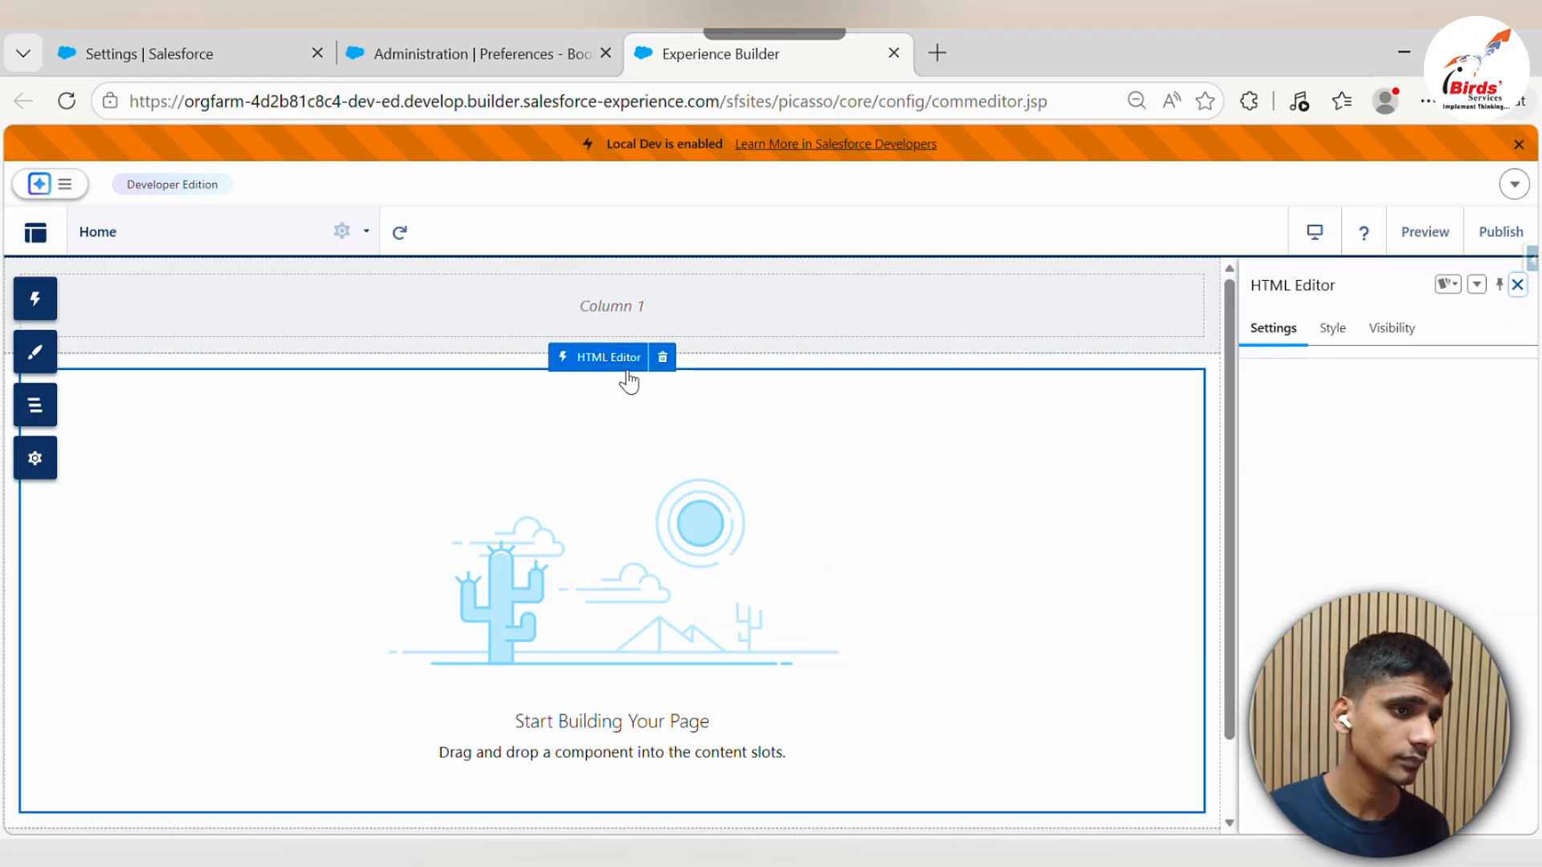
{"action": "left_click", "coordinate": [661, 361]}
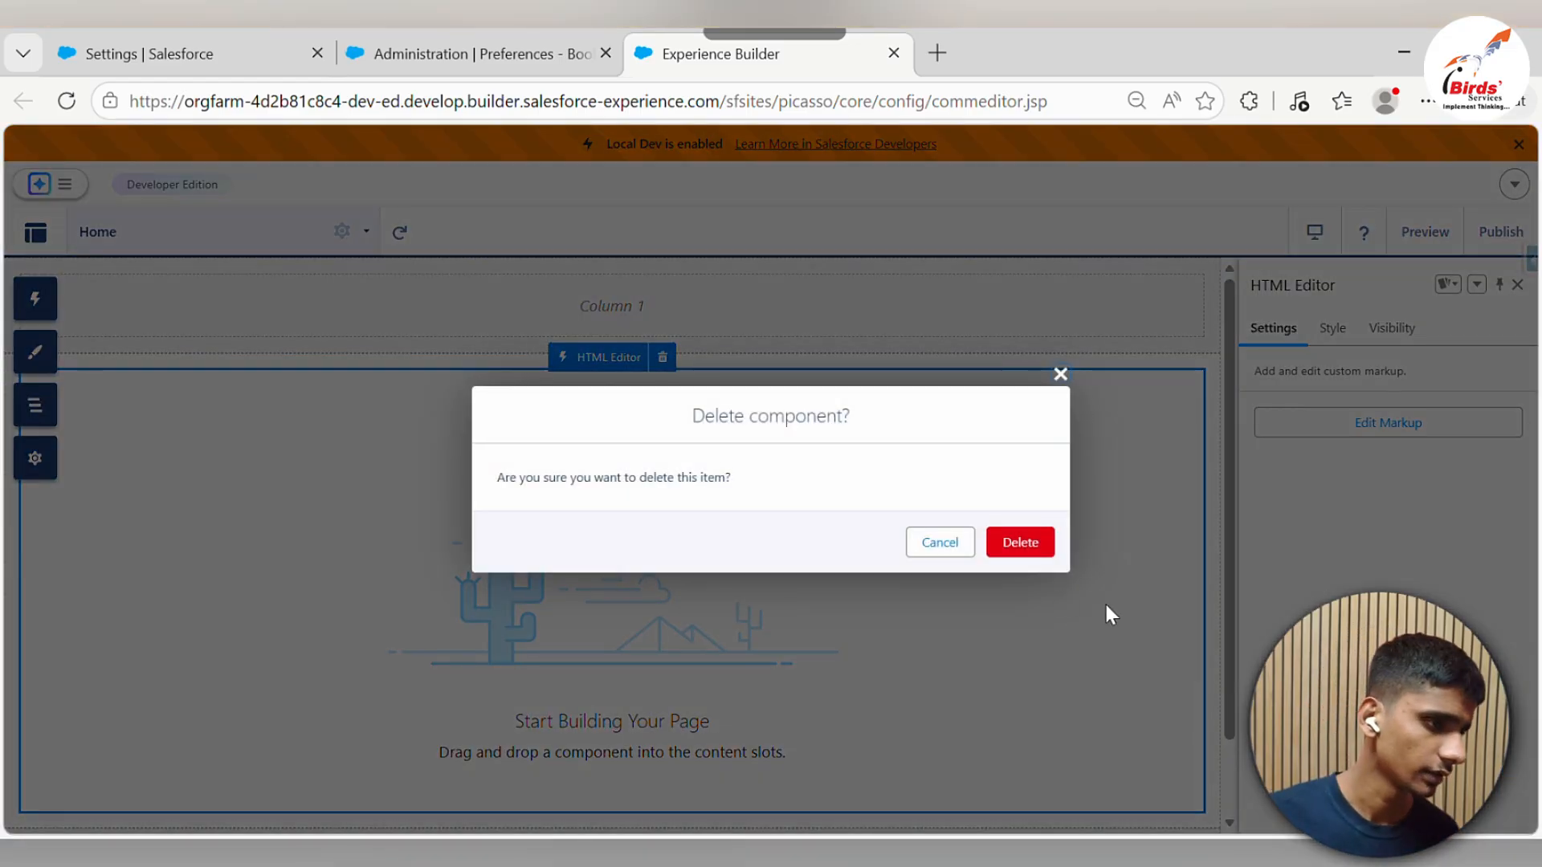
{"action": "left_click", "coordinate": [1022, 544]}
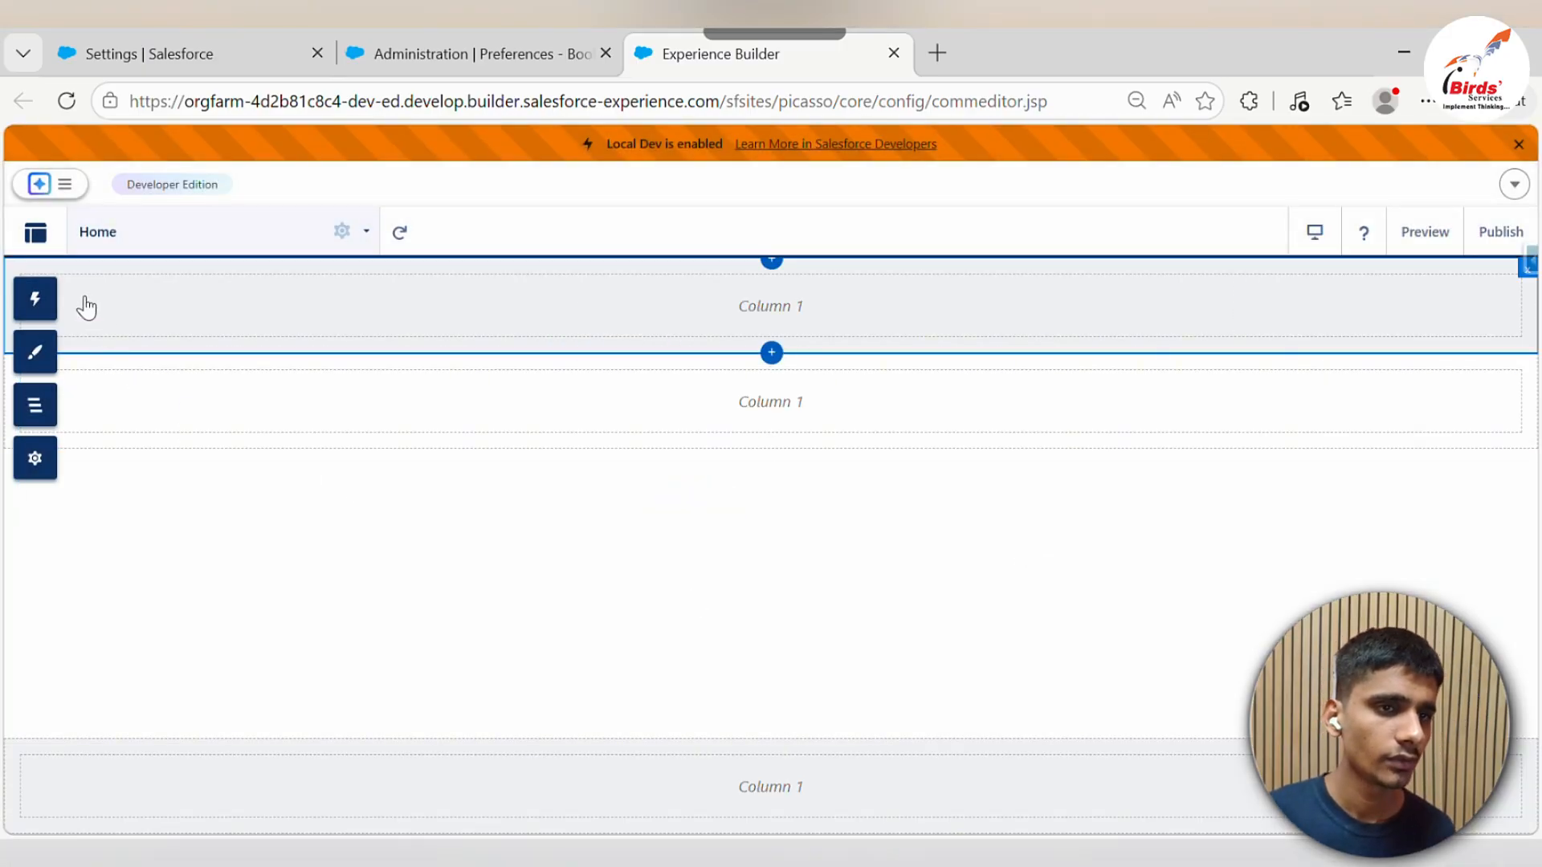
Browse the available components and search them for "header"
{"action": "left_click", "coordinate": [41, 305]}
{"action": "scroll", "coordinate": [233, 418], "scroll_direction": "down", "scroll_amount": 10}
{"action": "scroll", "coordinate": [233, 425], "scroll_direction": "up", "scroll_amount": 10}
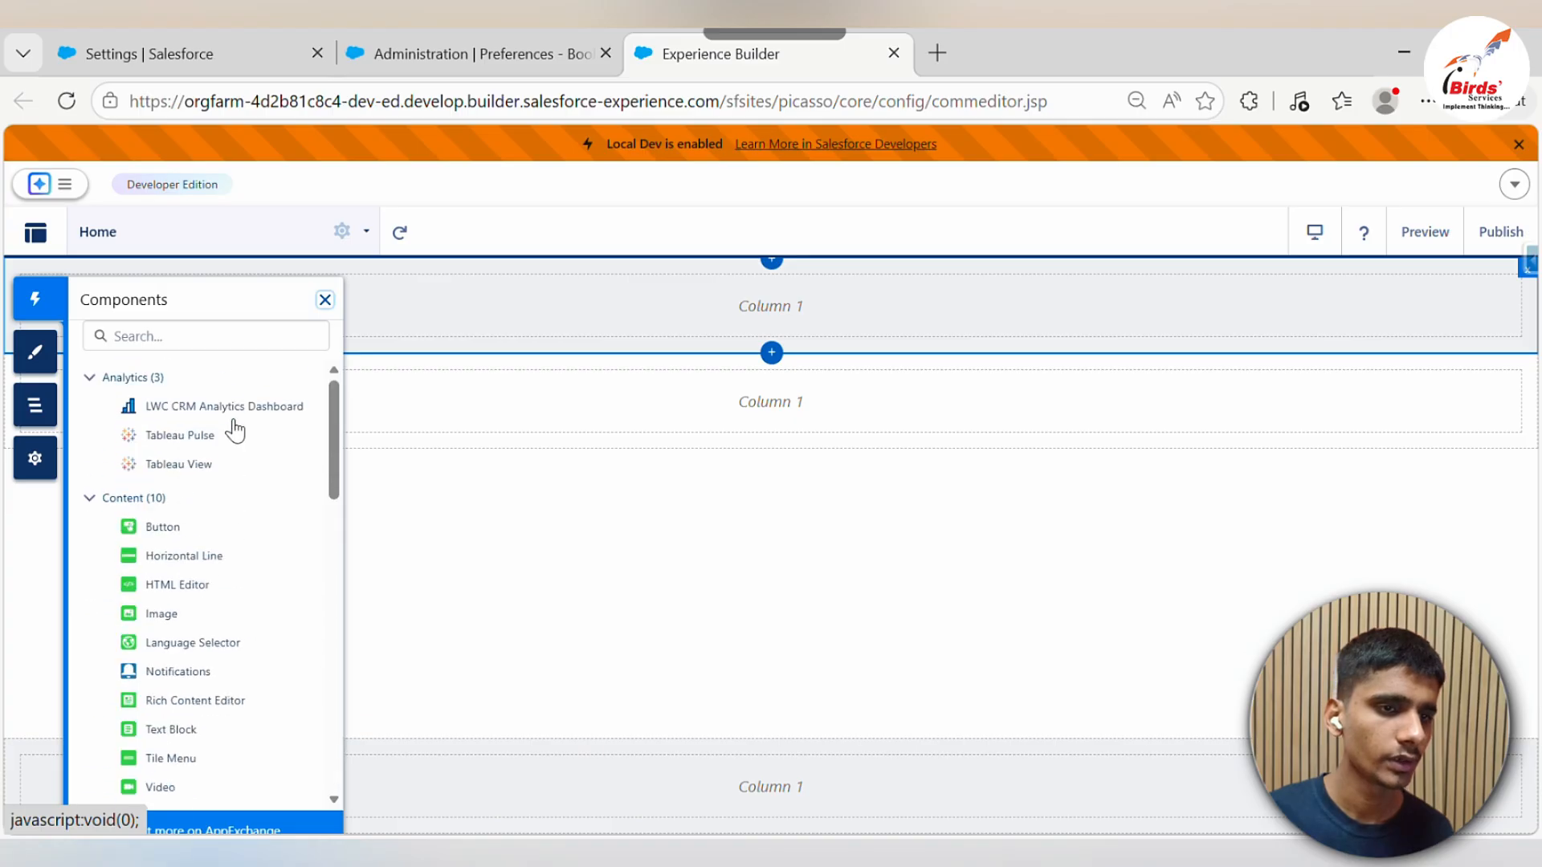
{"action": "left_click", "coordinate": [227, 334]}
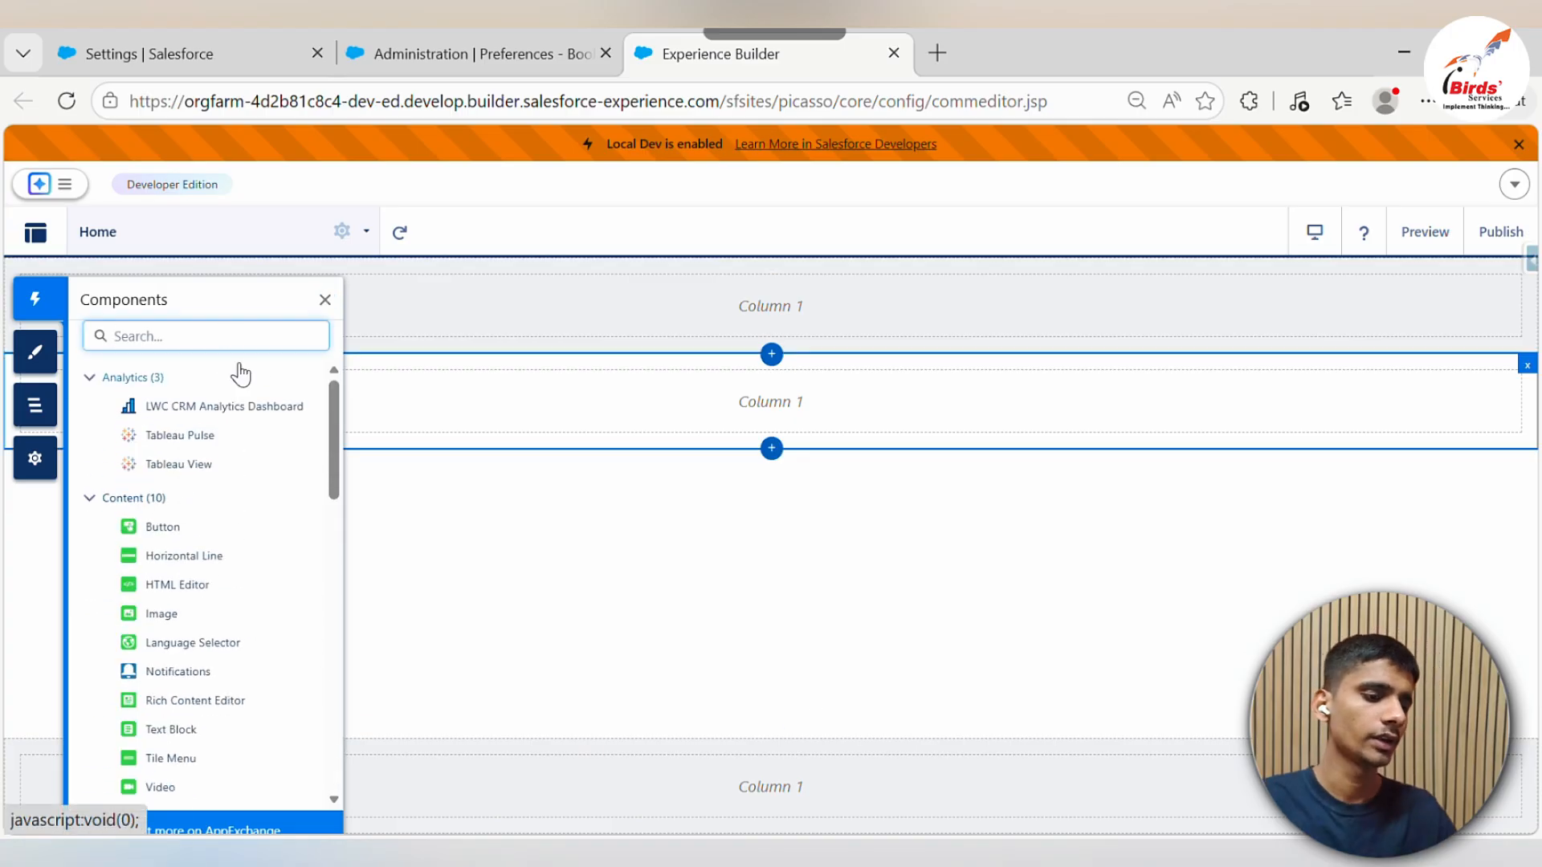
{"action": "type", "text": "hea"}
{"action": "key", "text": "BackSpace"}
{"action": "key", "text": "BackSpace"}
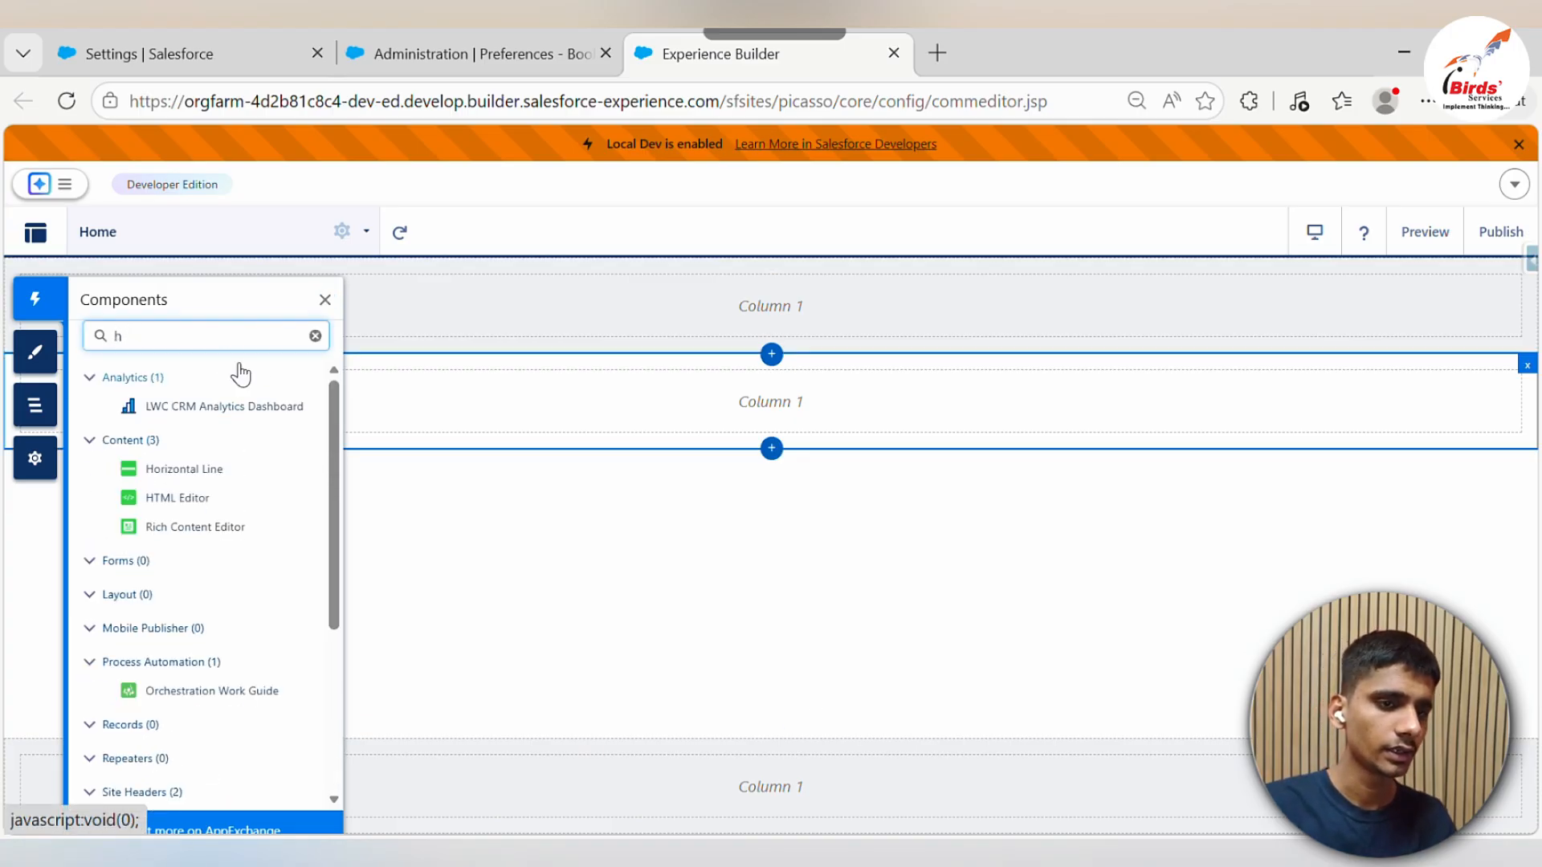
{"action": "type", "text": "EAD"}
{"action": "key", "text": "BackSpace"}
{"action": "key", "text": "BackSpace"}
{"action": "key", "text": "BackSpace"}
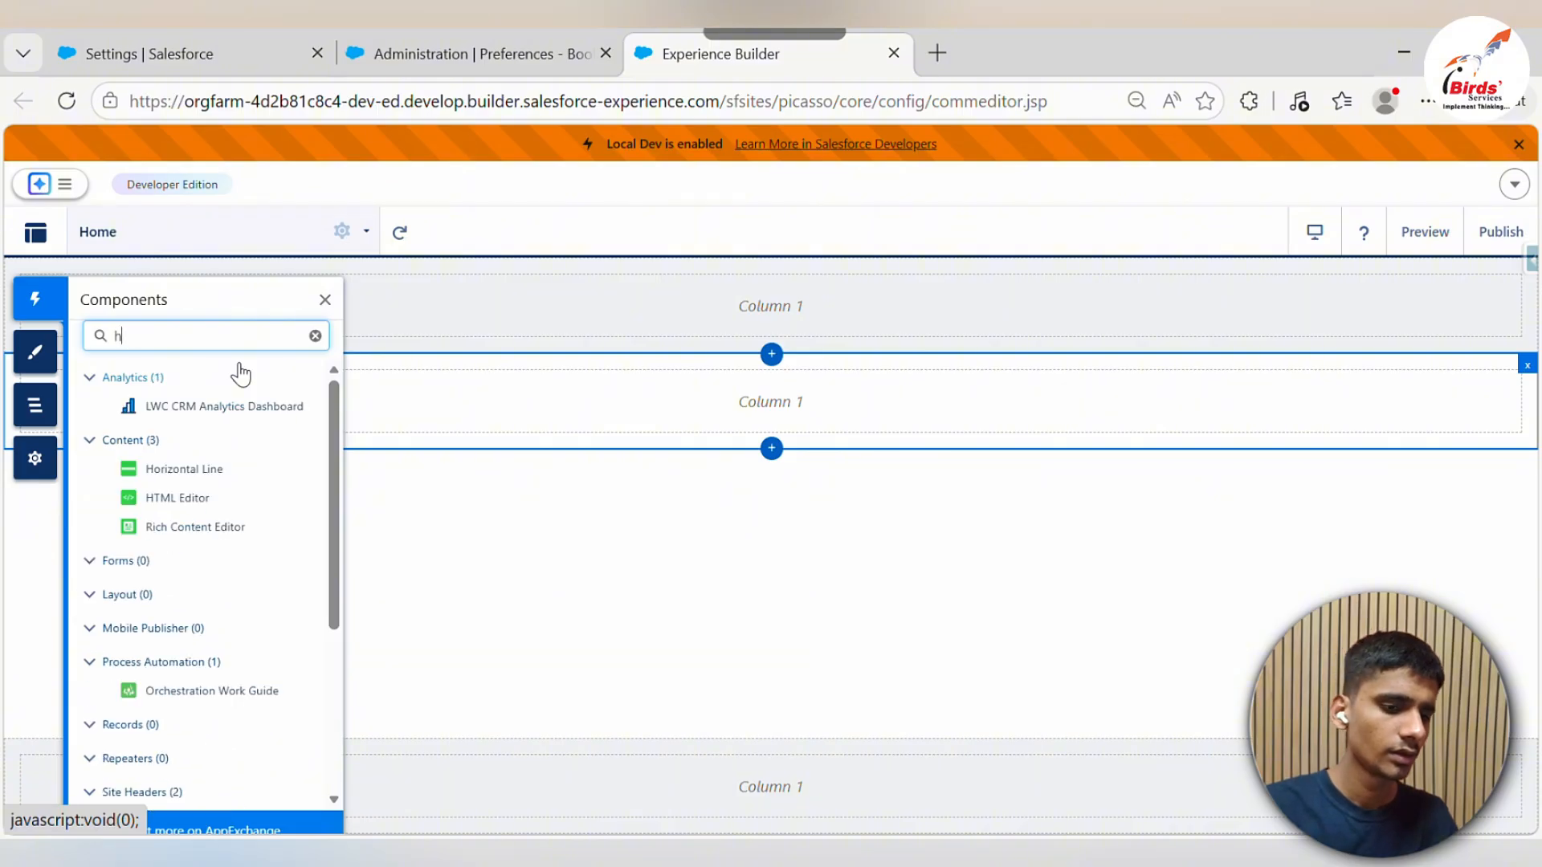
{"action": "type", "text": "eader"}
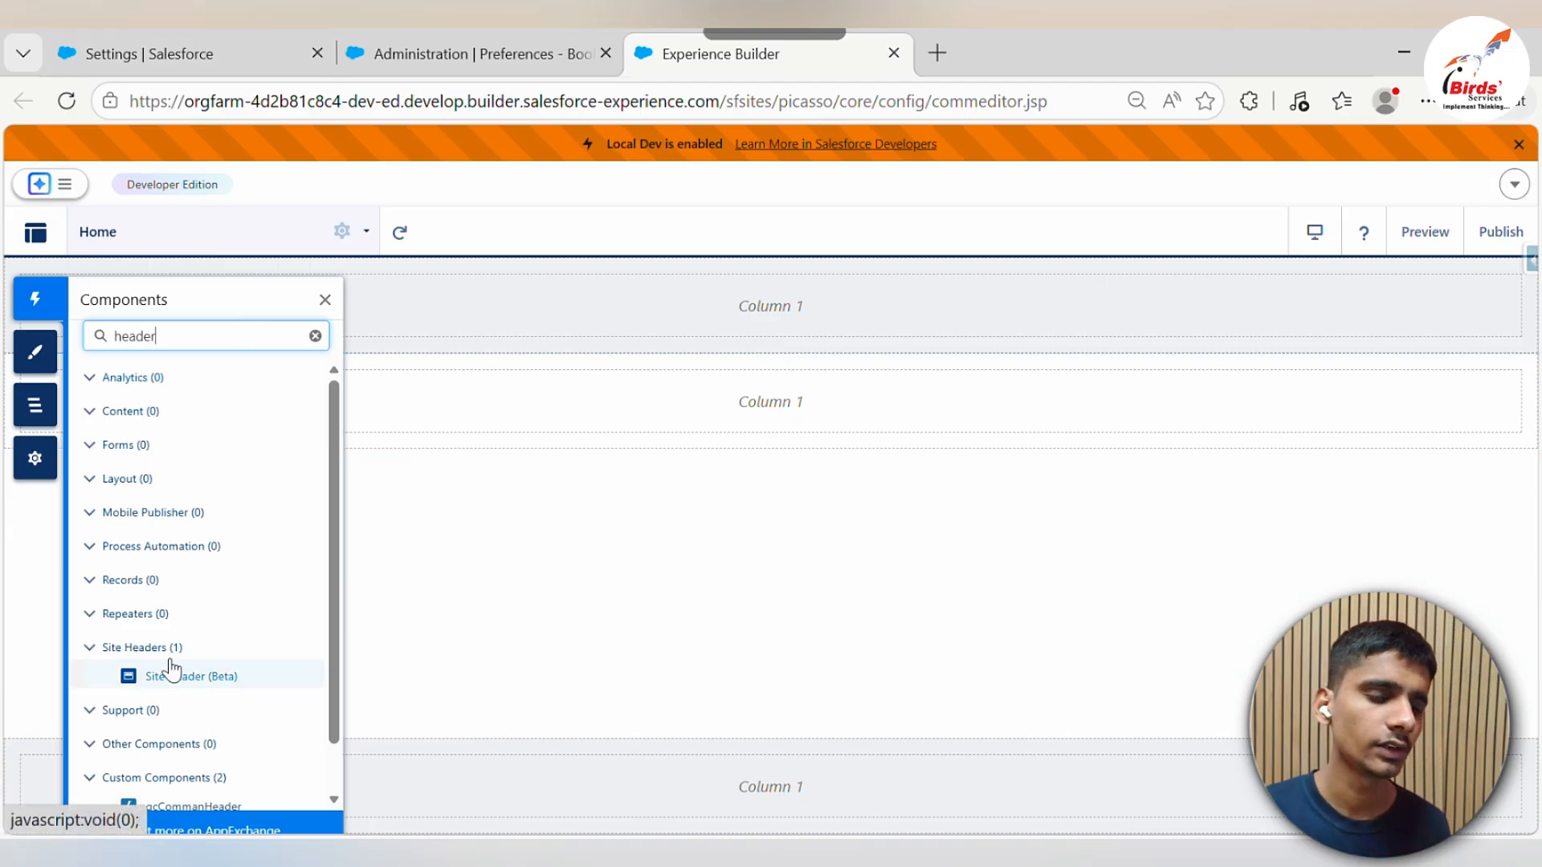
{"action": "left_click", "coordinate": [471, 495]}
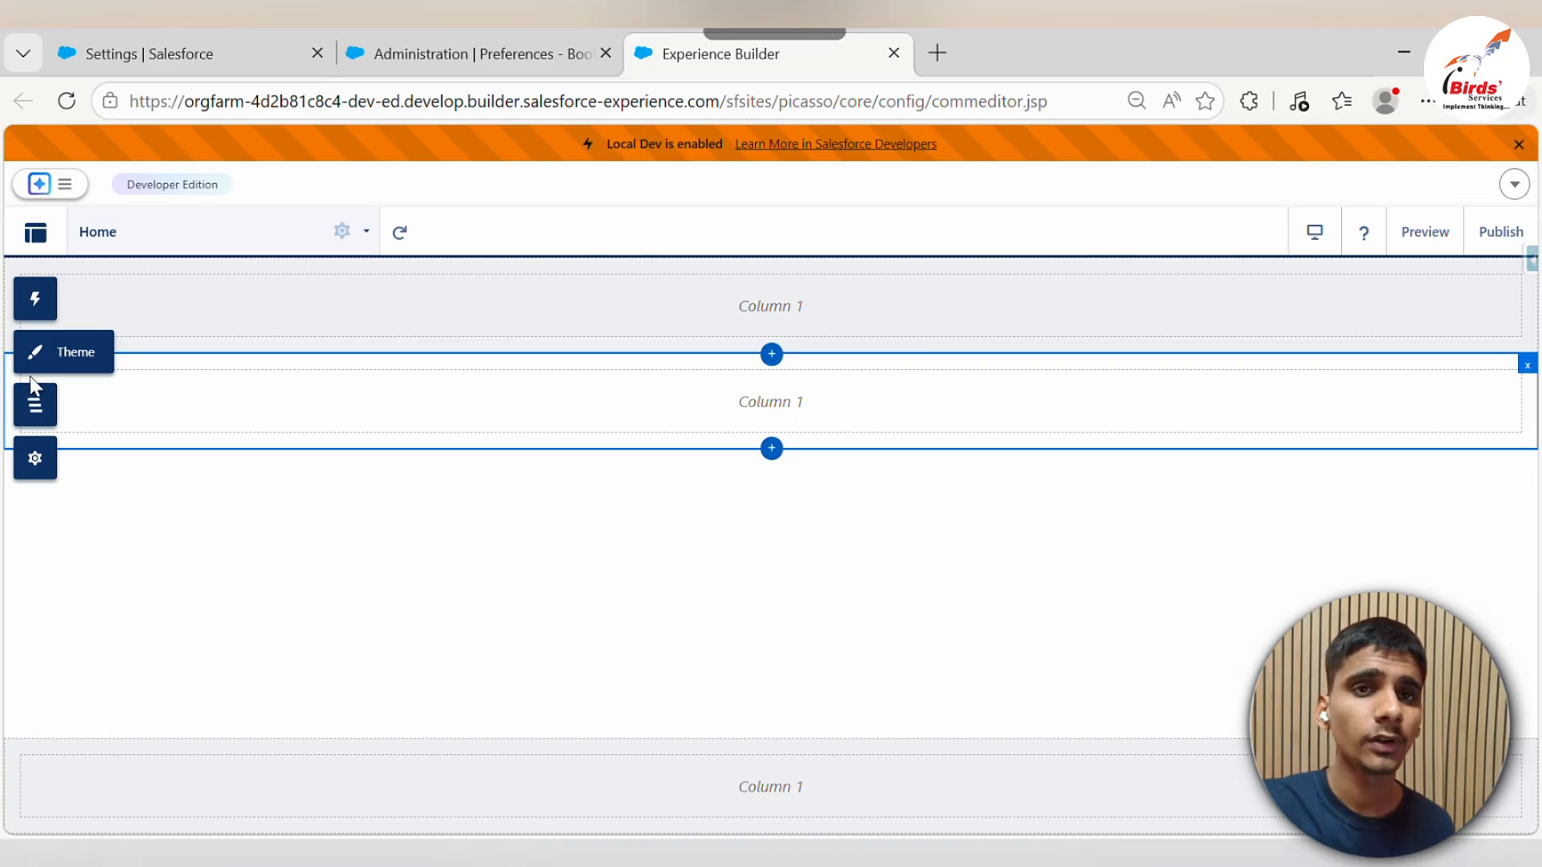
Enable showing all components in the site's advanced settings
{"action": "left_click", "coordinate": [35, 458]}
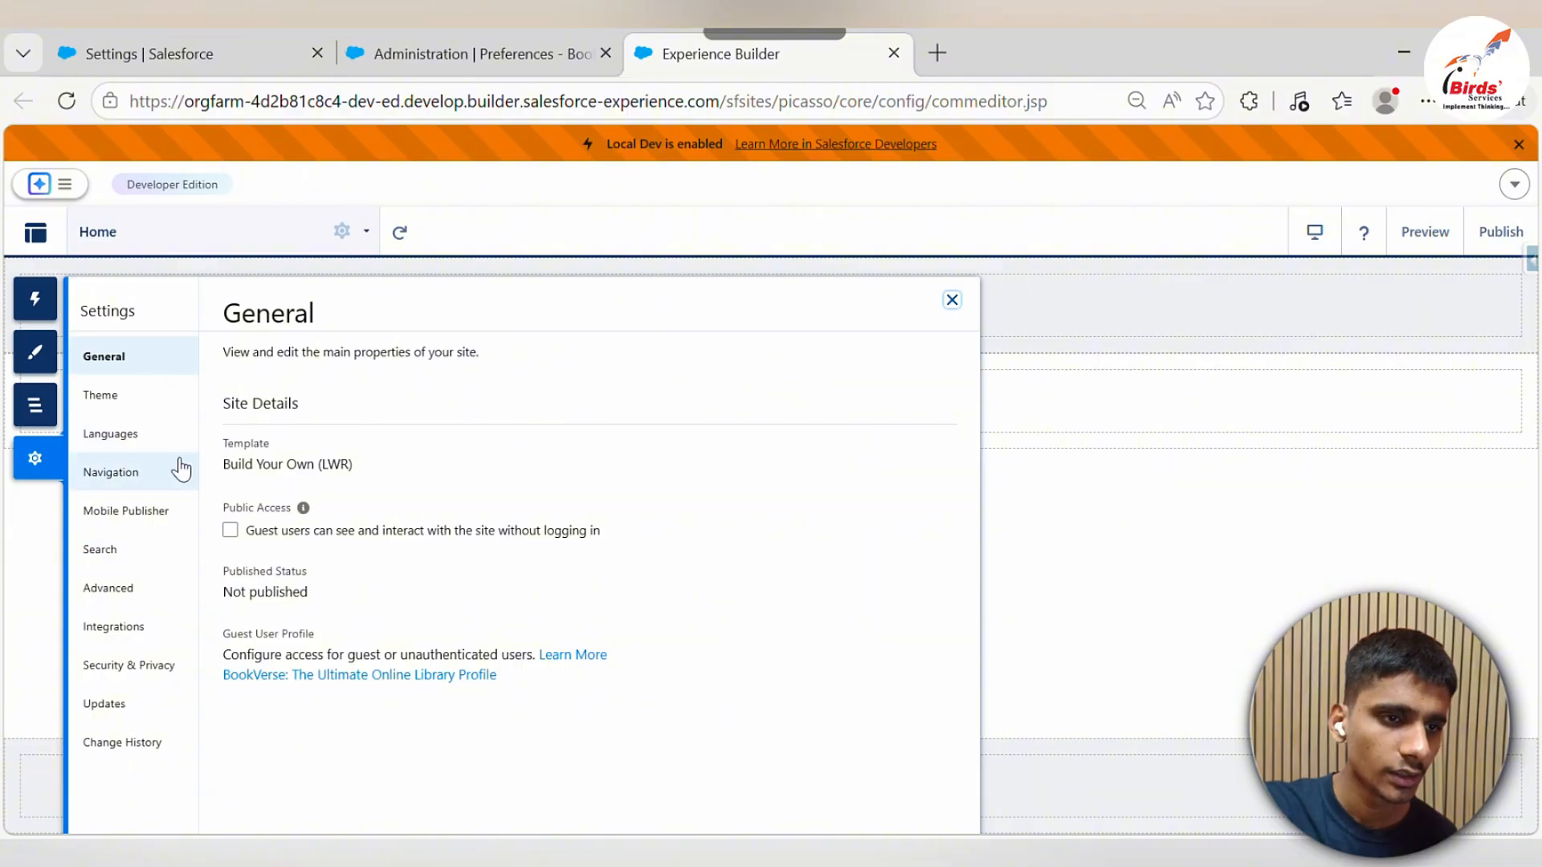
{"action": "left_click", "coordinate": [160, 409]}
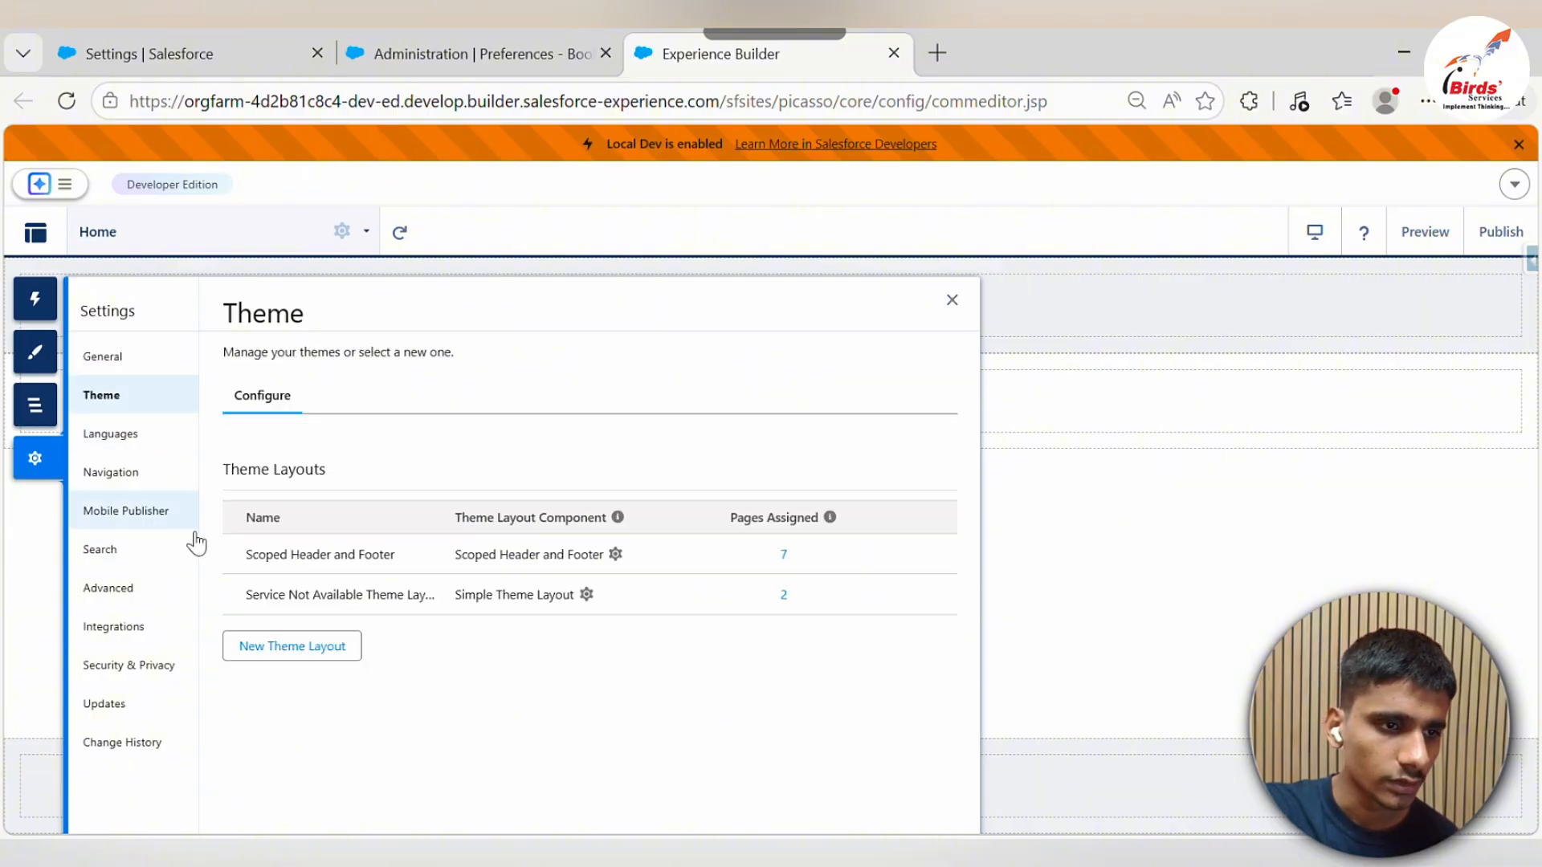
{"action": "left_click", "coordinate": [135, 440]}
{"action": "left_click", "coordinate": [141, 478]}
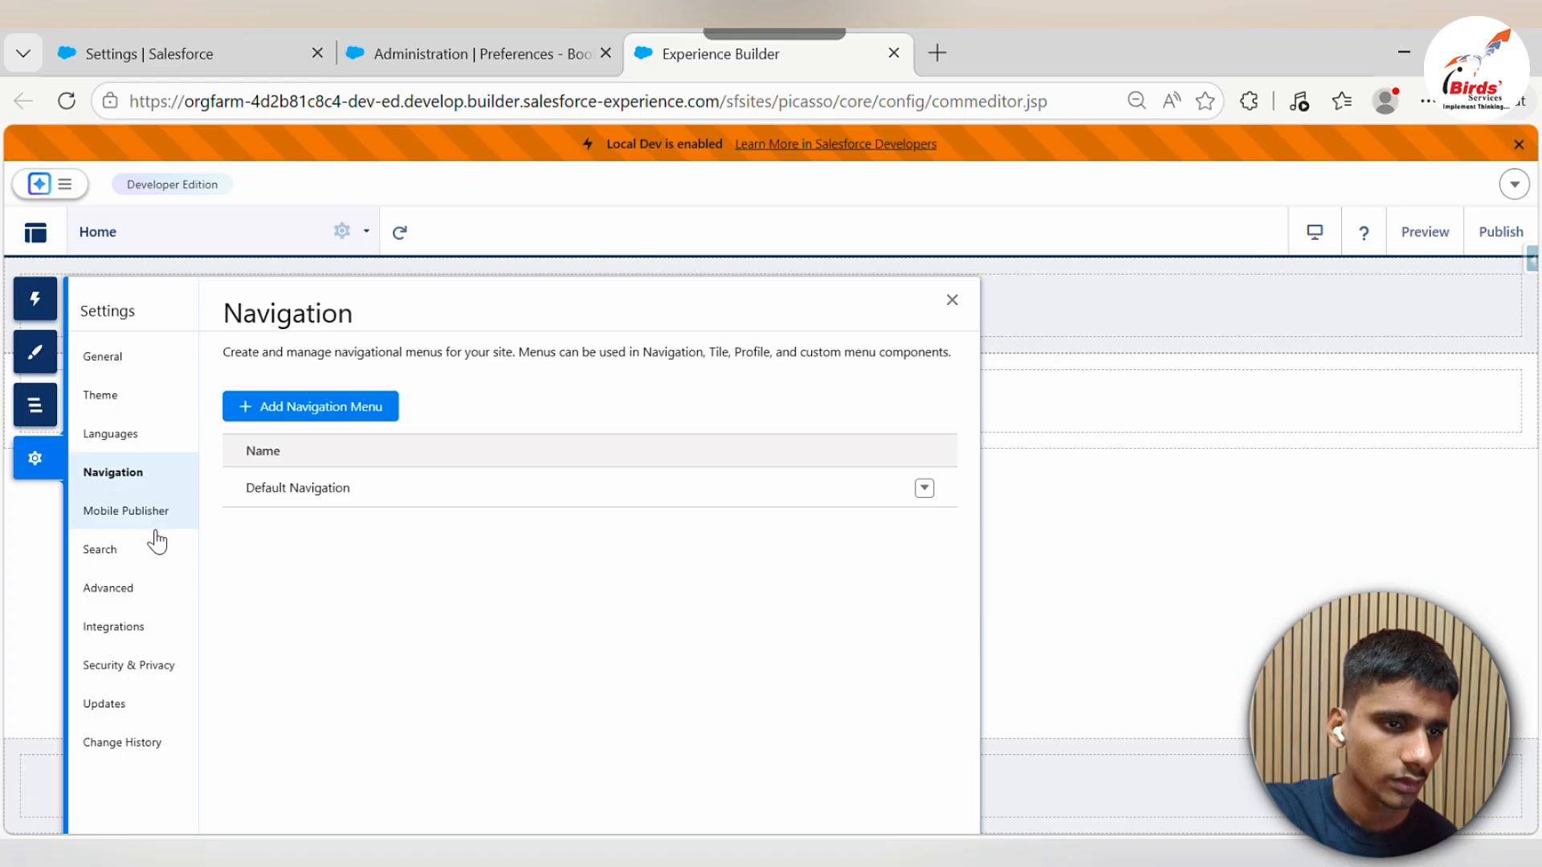
{"action": "left_click", "coordinate": [158, 584]}
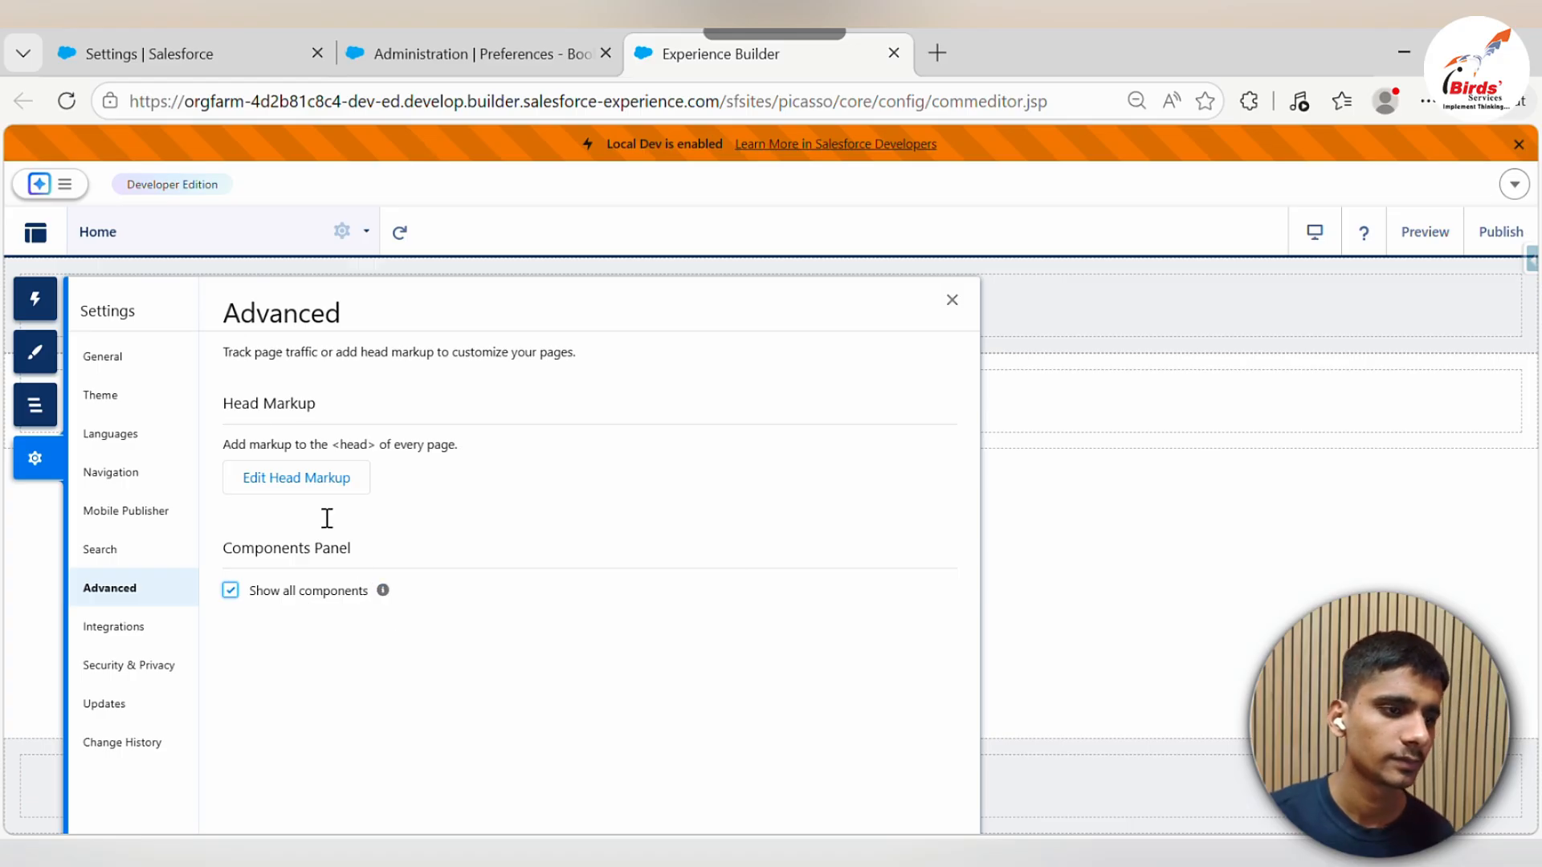
Search the components for "header" and place Site Header (Beta) in the theme header's Column 1
{"action": "left_click", "coordinate": [35, 298]}
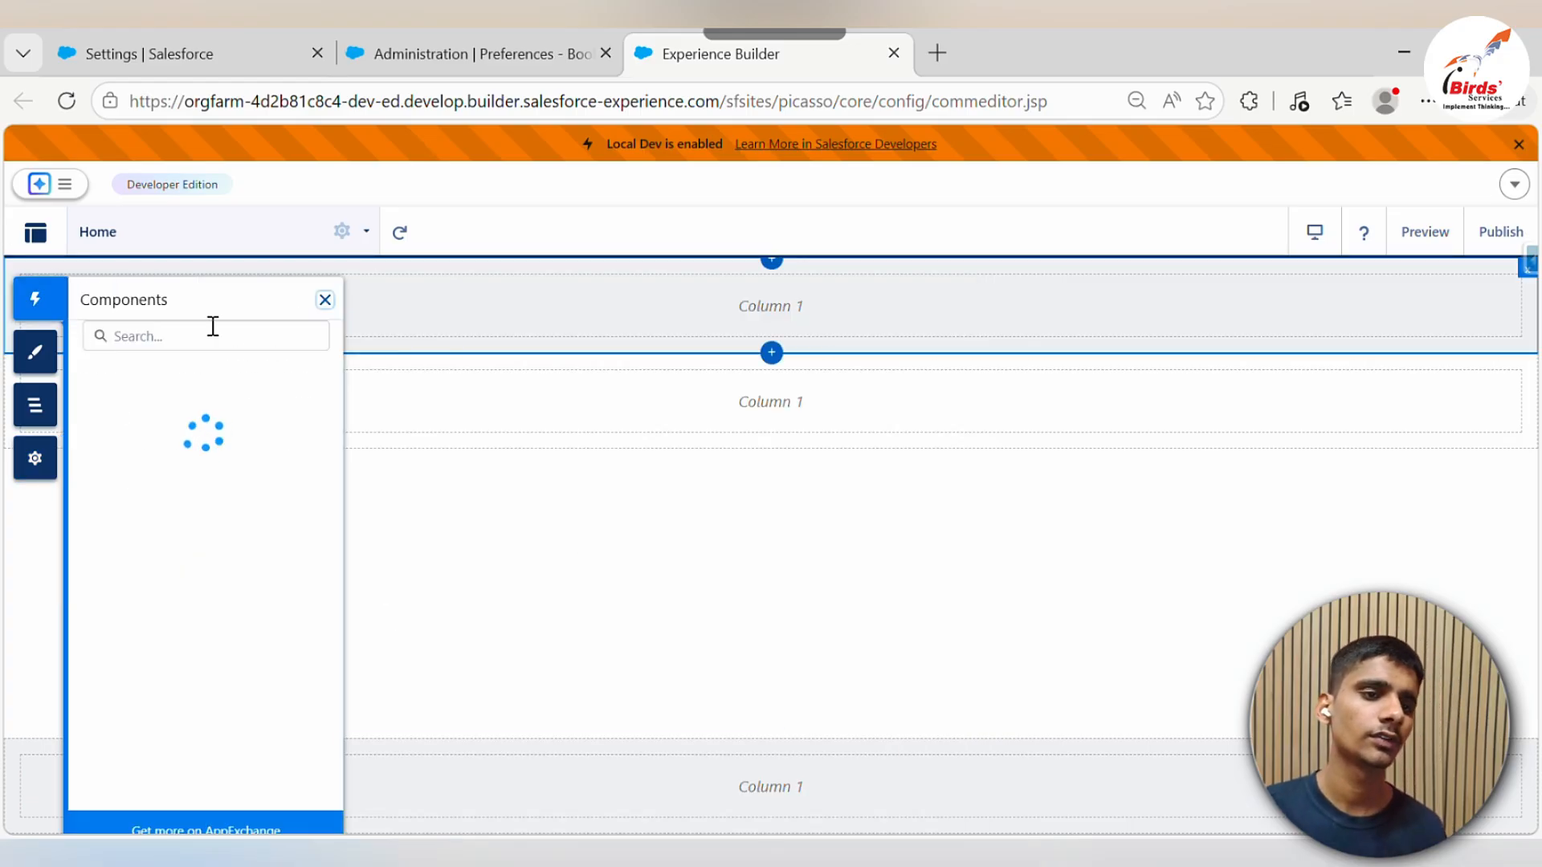
{"action": "left_click", "coordinate": [246, 347]}
{"action": "type", "text": "header"}
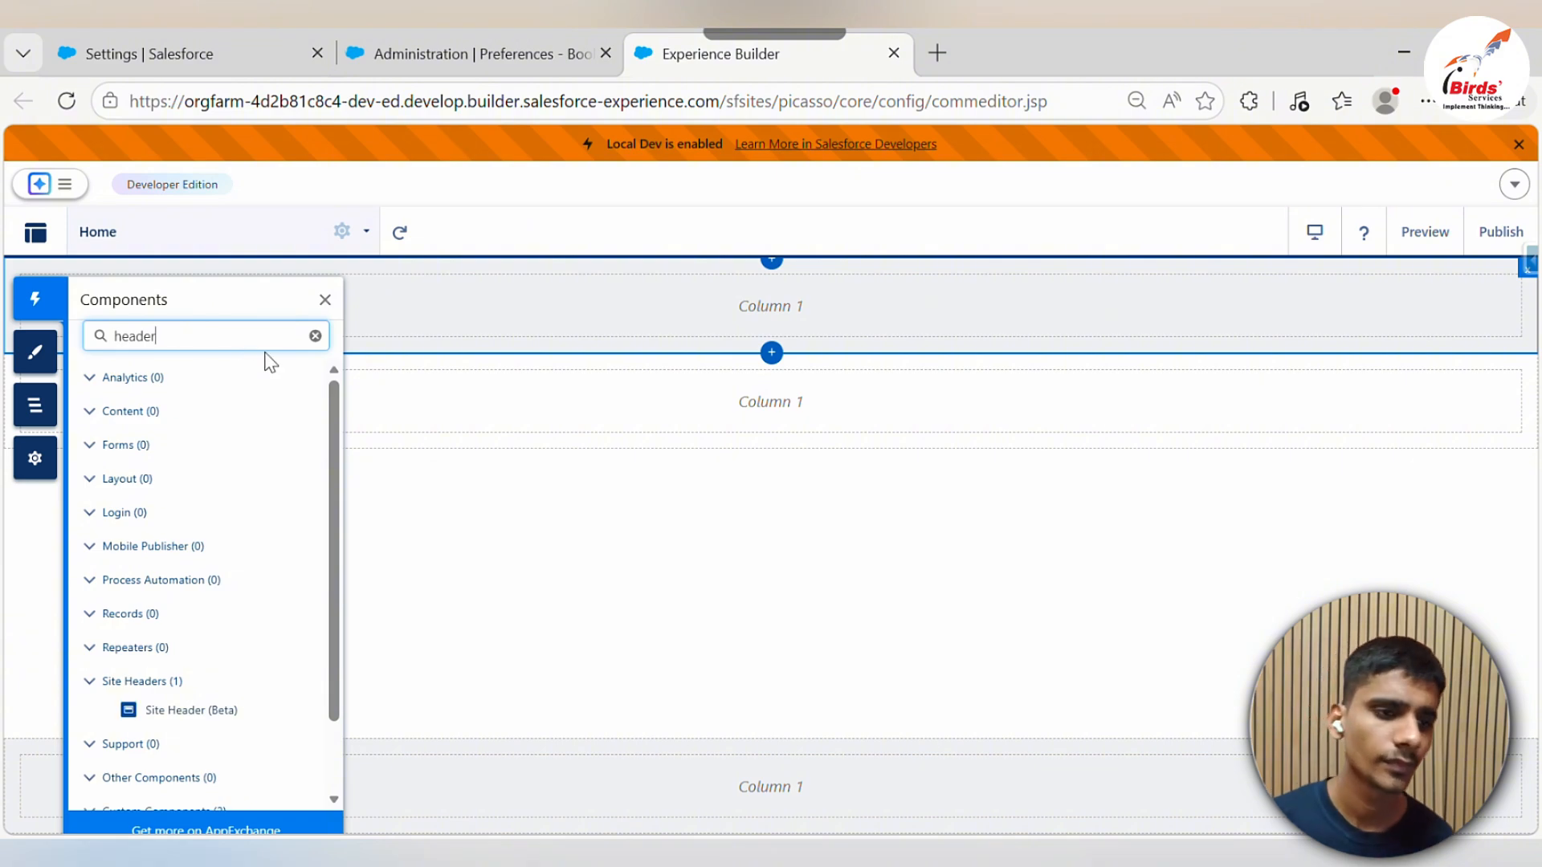
{"action": "scroll", "coordinate": [241, 538], "scroll_direction": "down", "scroll_amount": 2}
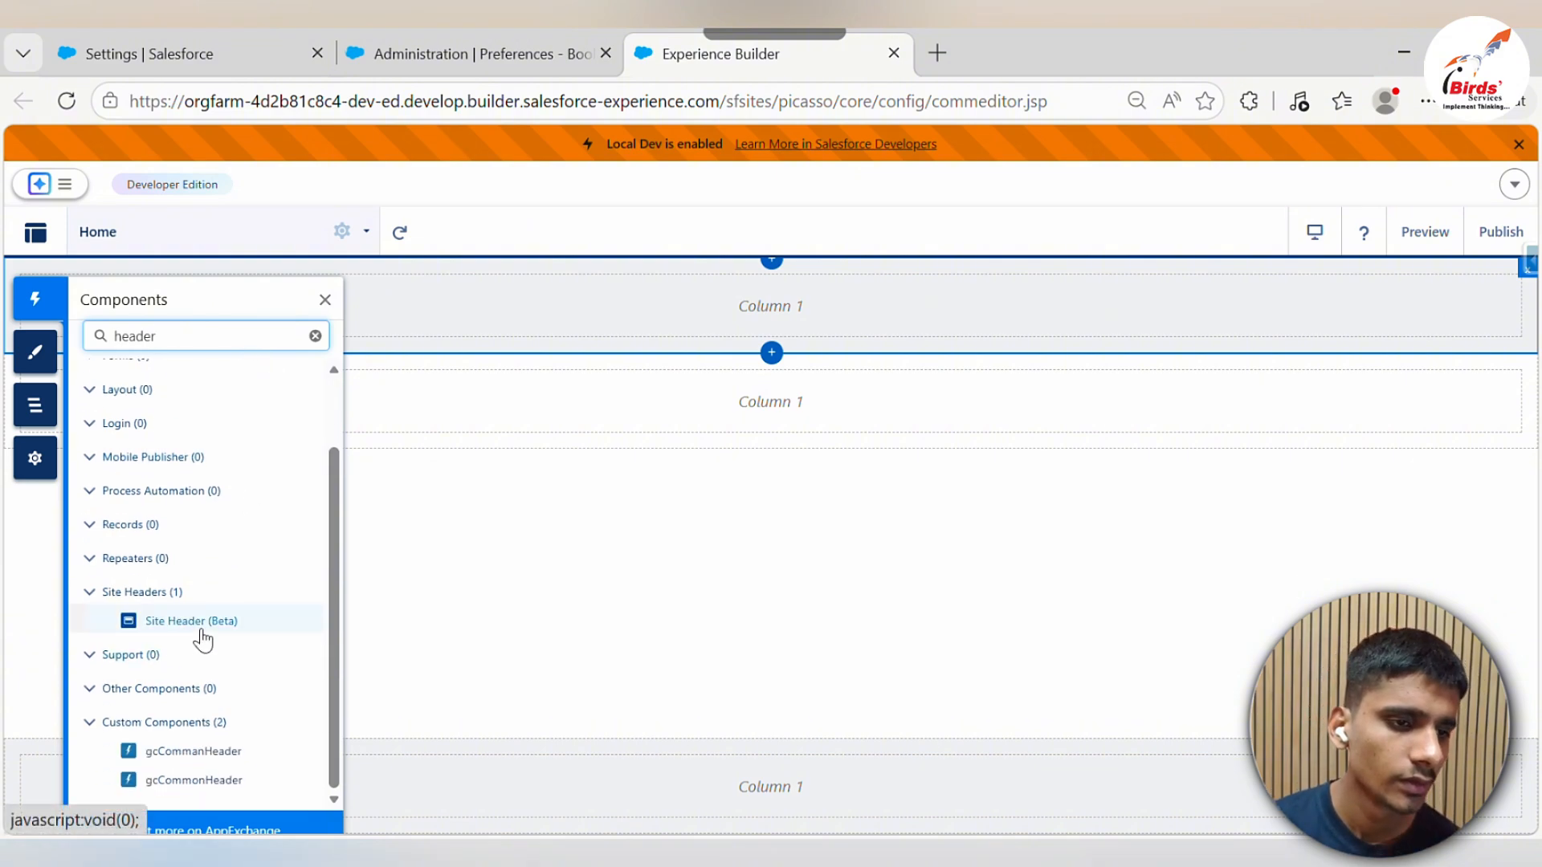
{"action": "left_click_drag", "start_coordinate": [203, 640], "coordinate": [737, 301]}
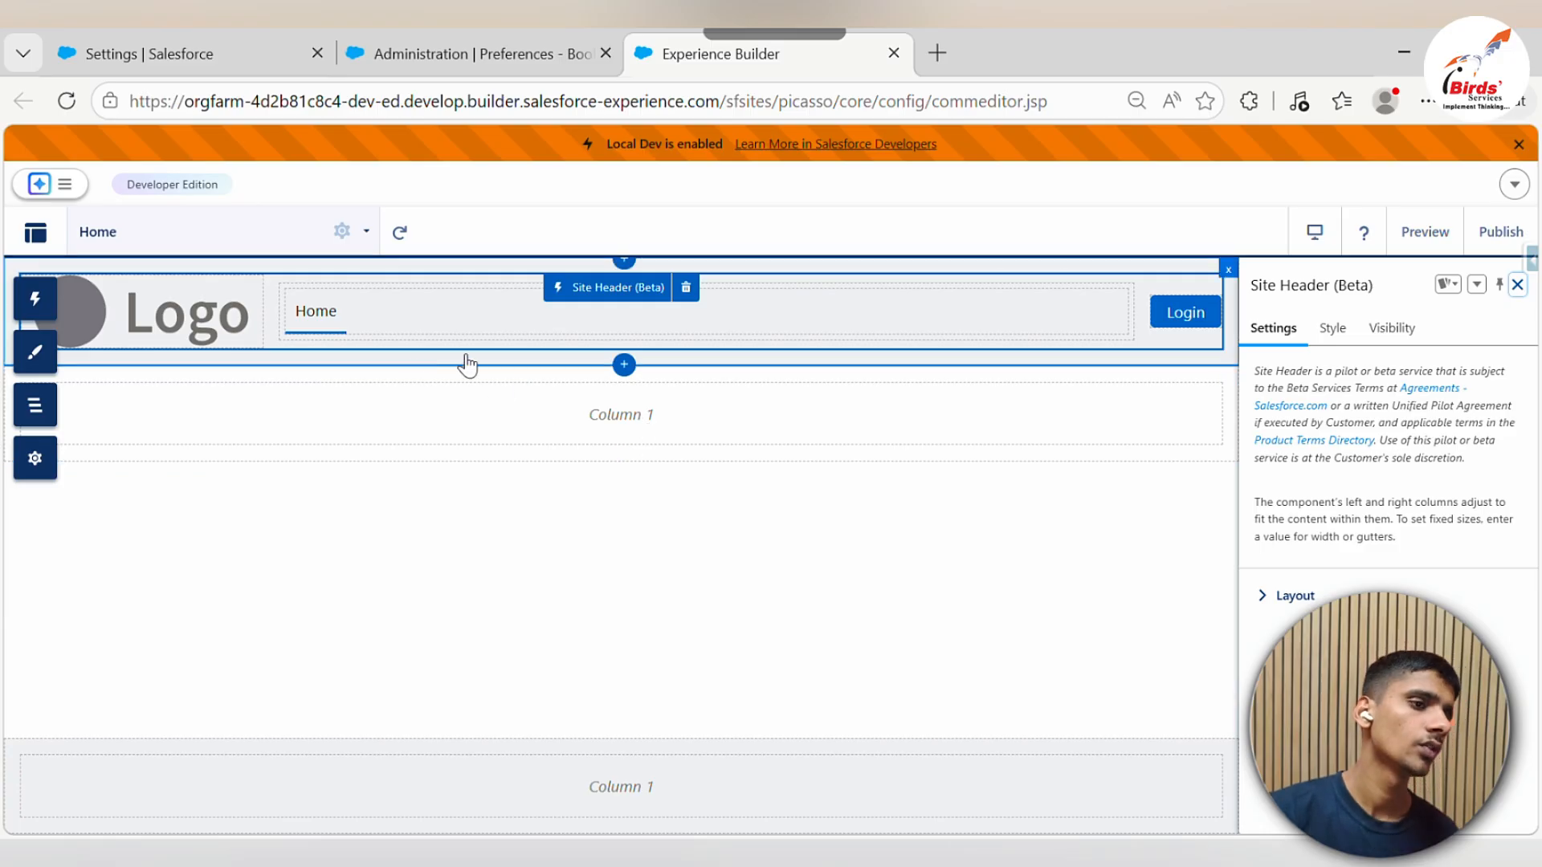
Examine the settings and layout options of the site header's Navigation Bar
{"action": "left_click", "coordinate": [928, 328]}
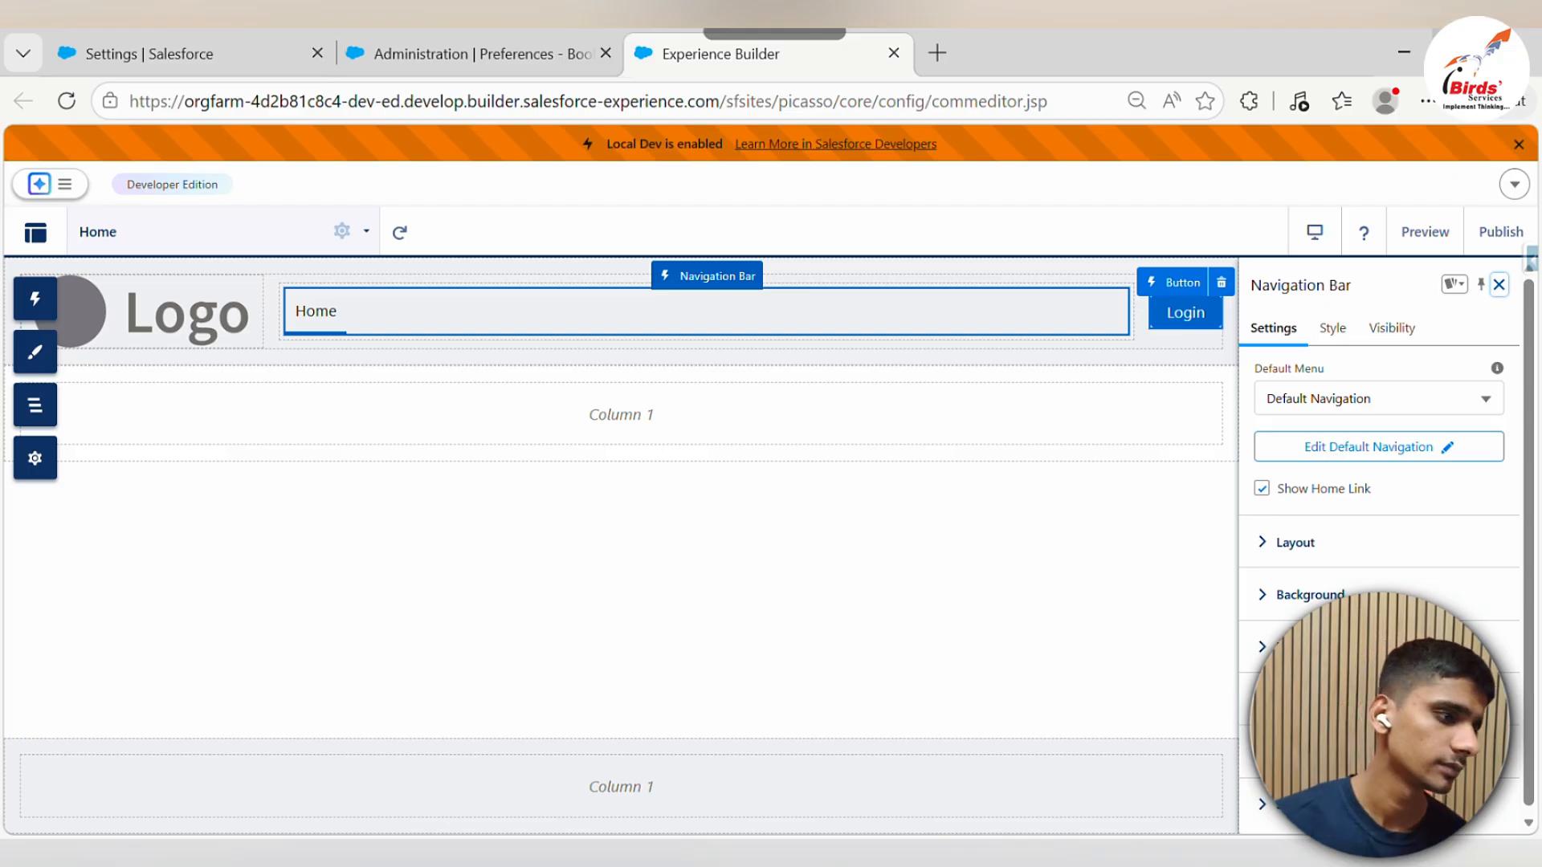
{"action": "left_click", "coordinate": [1295, 540]}
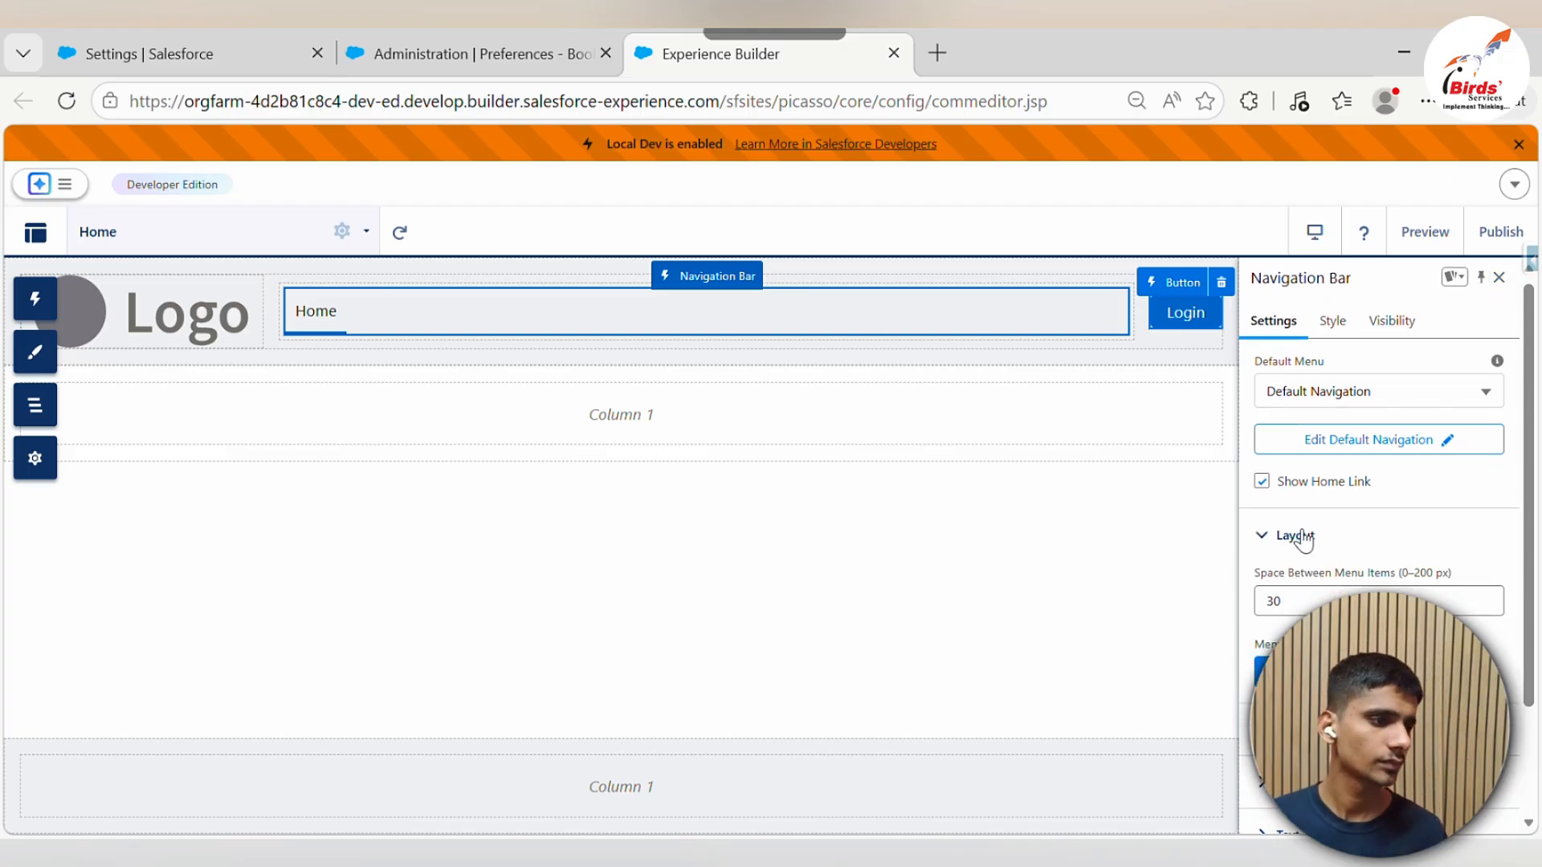
{"action": "scroll", "coordinate": [1305, 546], "scroll_direction": "down", "scroll_amount": 2}
{"action": "scroll", "coordinate": [1301, 554], "scroll_direction": "up", "scroll_amount": 2}
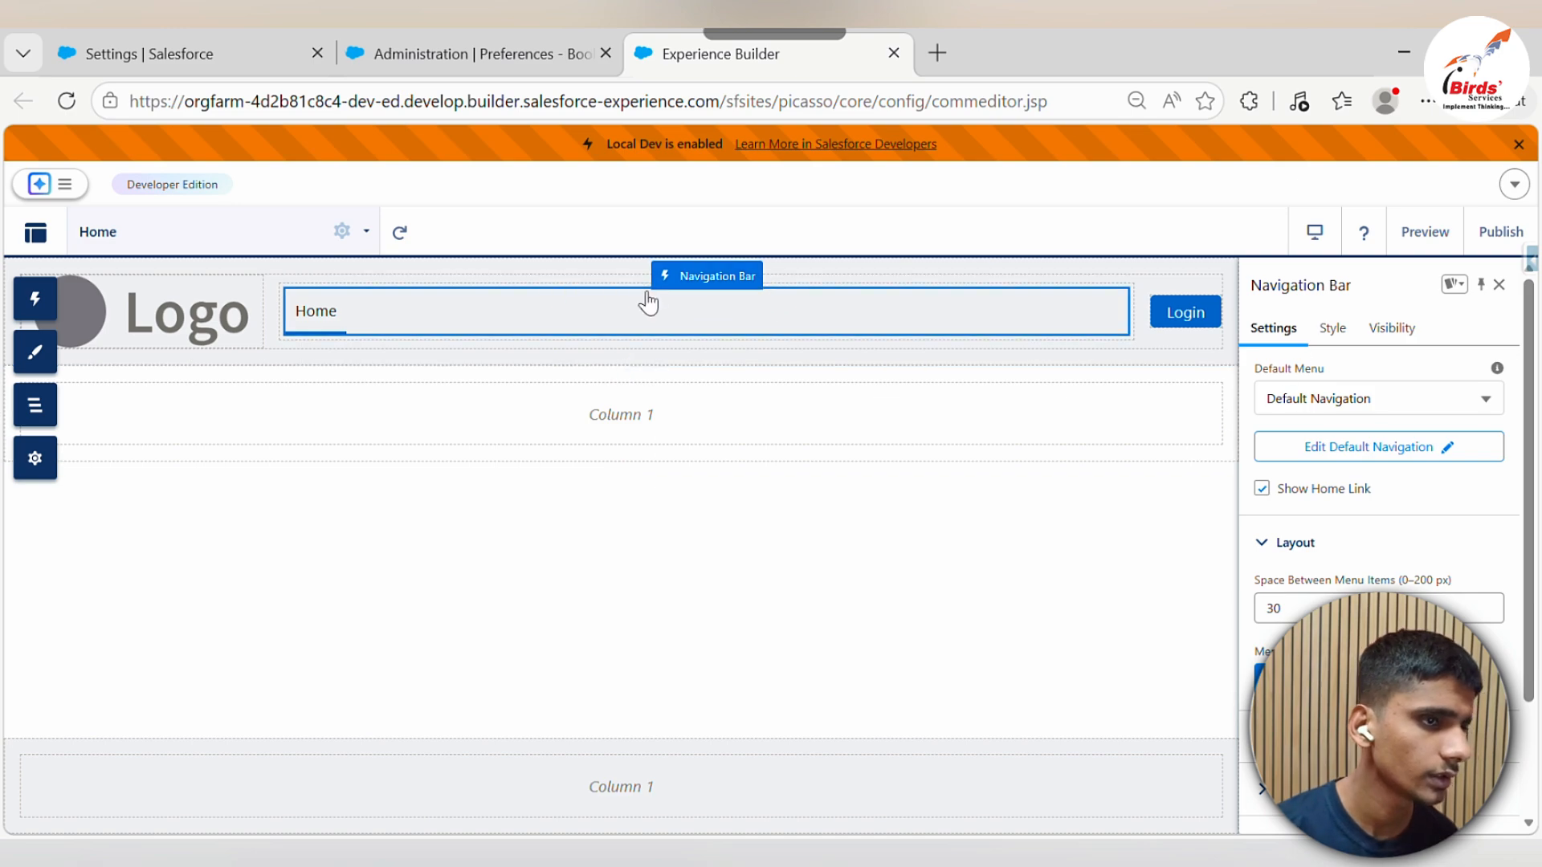
{"action": "left_click", "coordinate": [687, 345]}
Delete the Site Logo component from the site header
{"action": "left_click", "coordinate": [203, 327]}
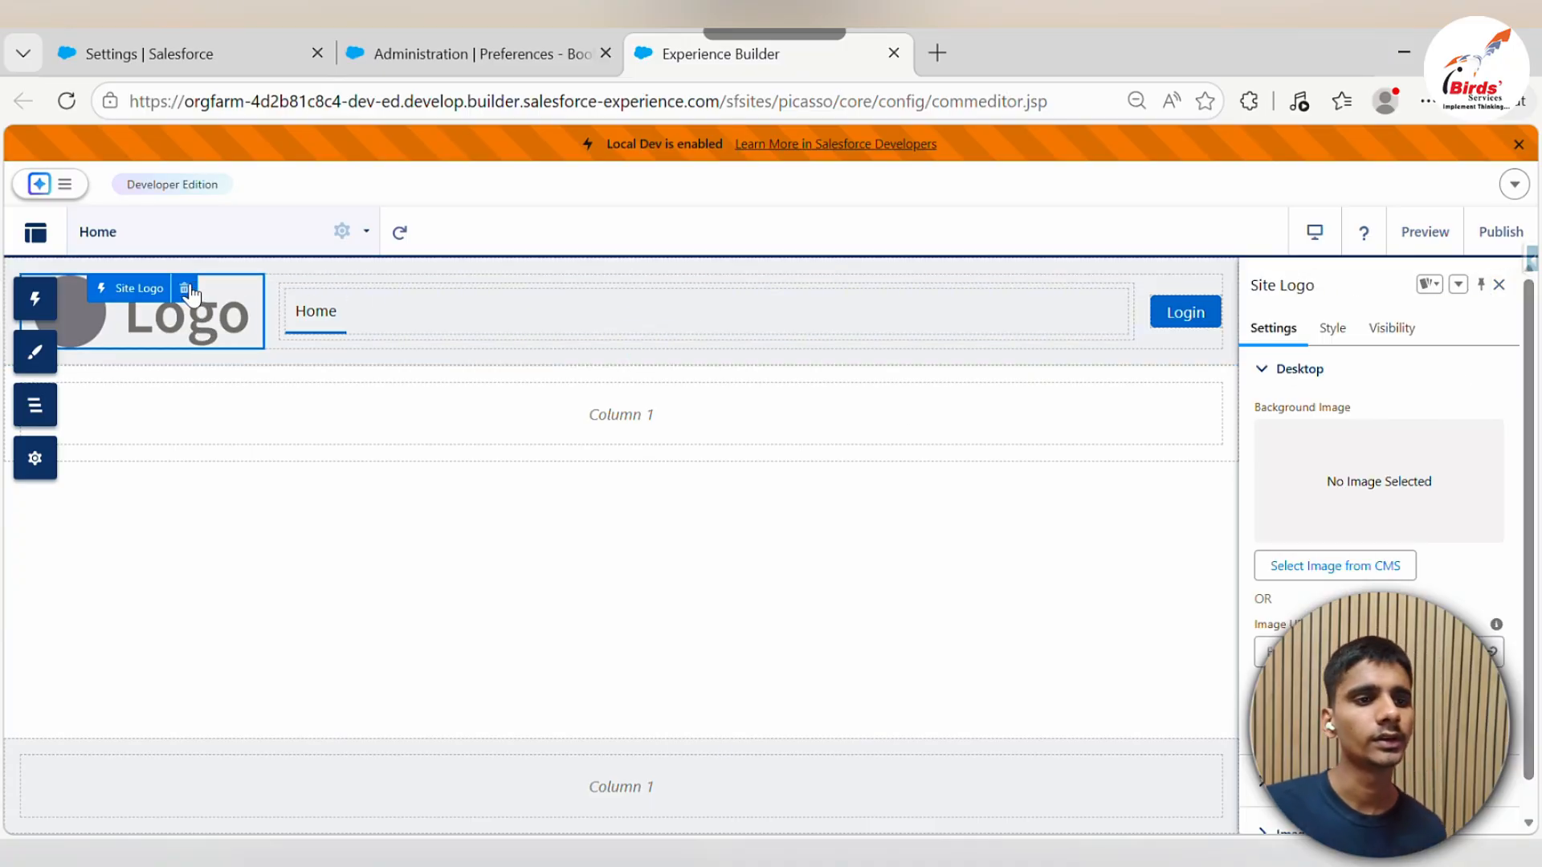
{"action": "left_click", "coordinate": [187, 291]}
{"action": "left_click", "coordinate": [1040, 551]}
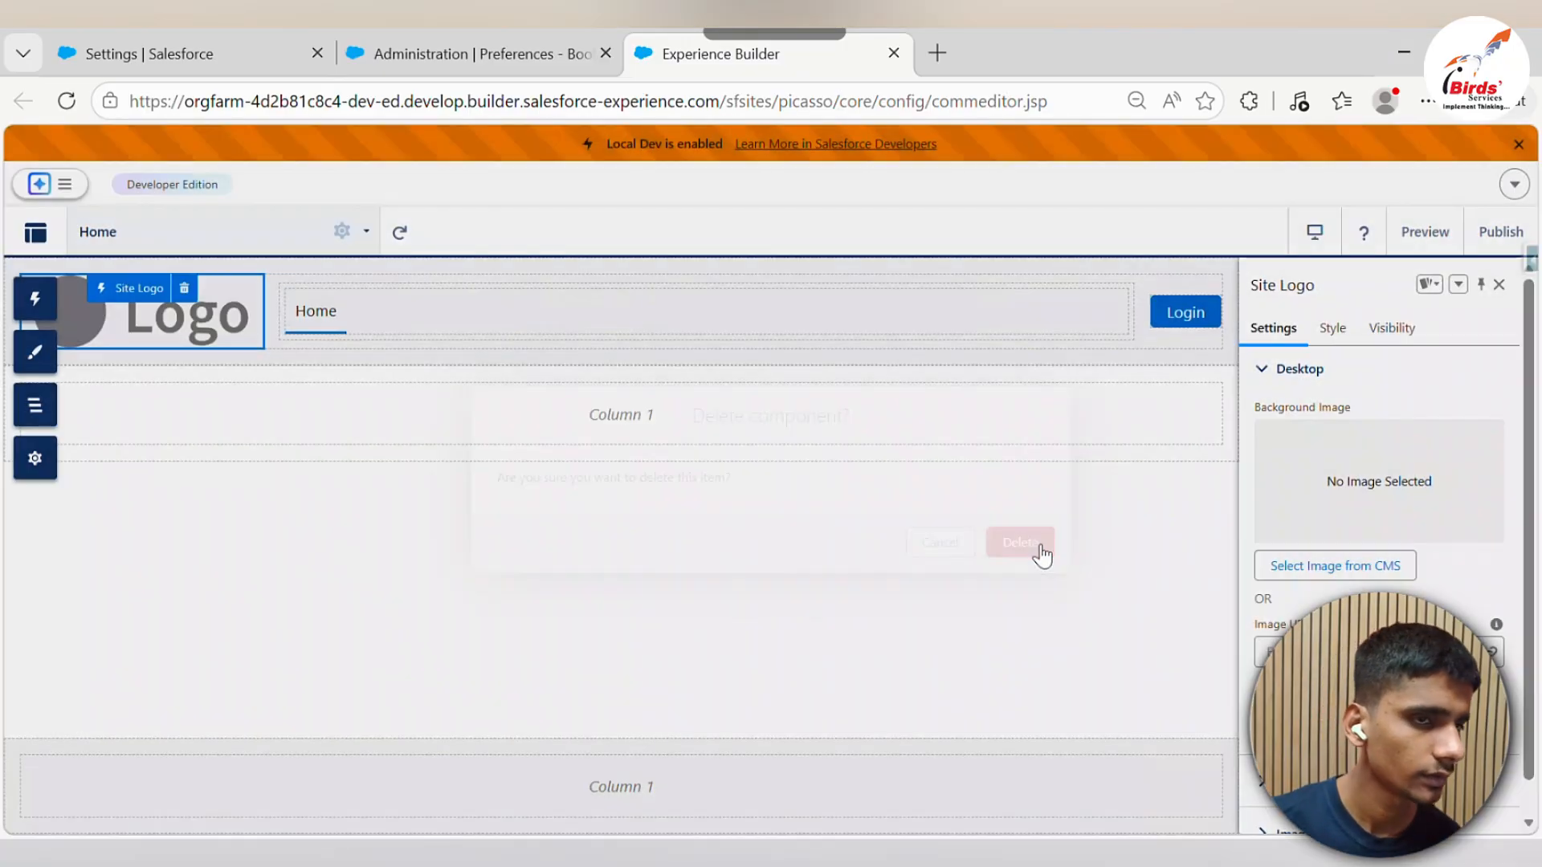
Search the components for "text" and place a Text Block before the navigation menu in the site header
{"action": "left_click", "coordinate": [35, 303]}
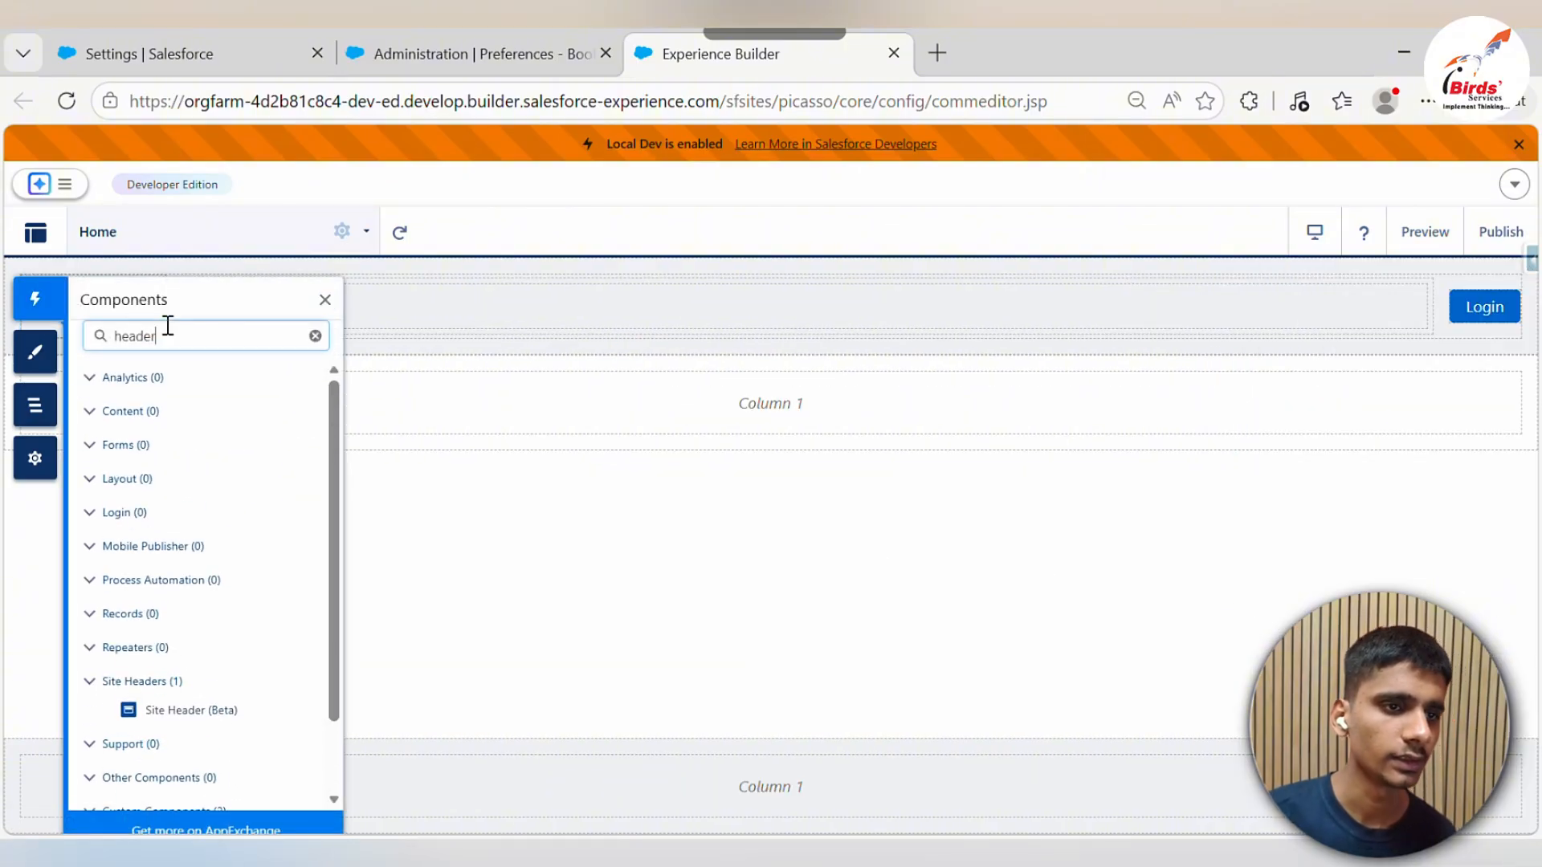
{"action": "left_click_drag", "start_coordinate": [166, 335], "coordinate": [4, 341]}
{"action": "key", "text": "BackSpace"}
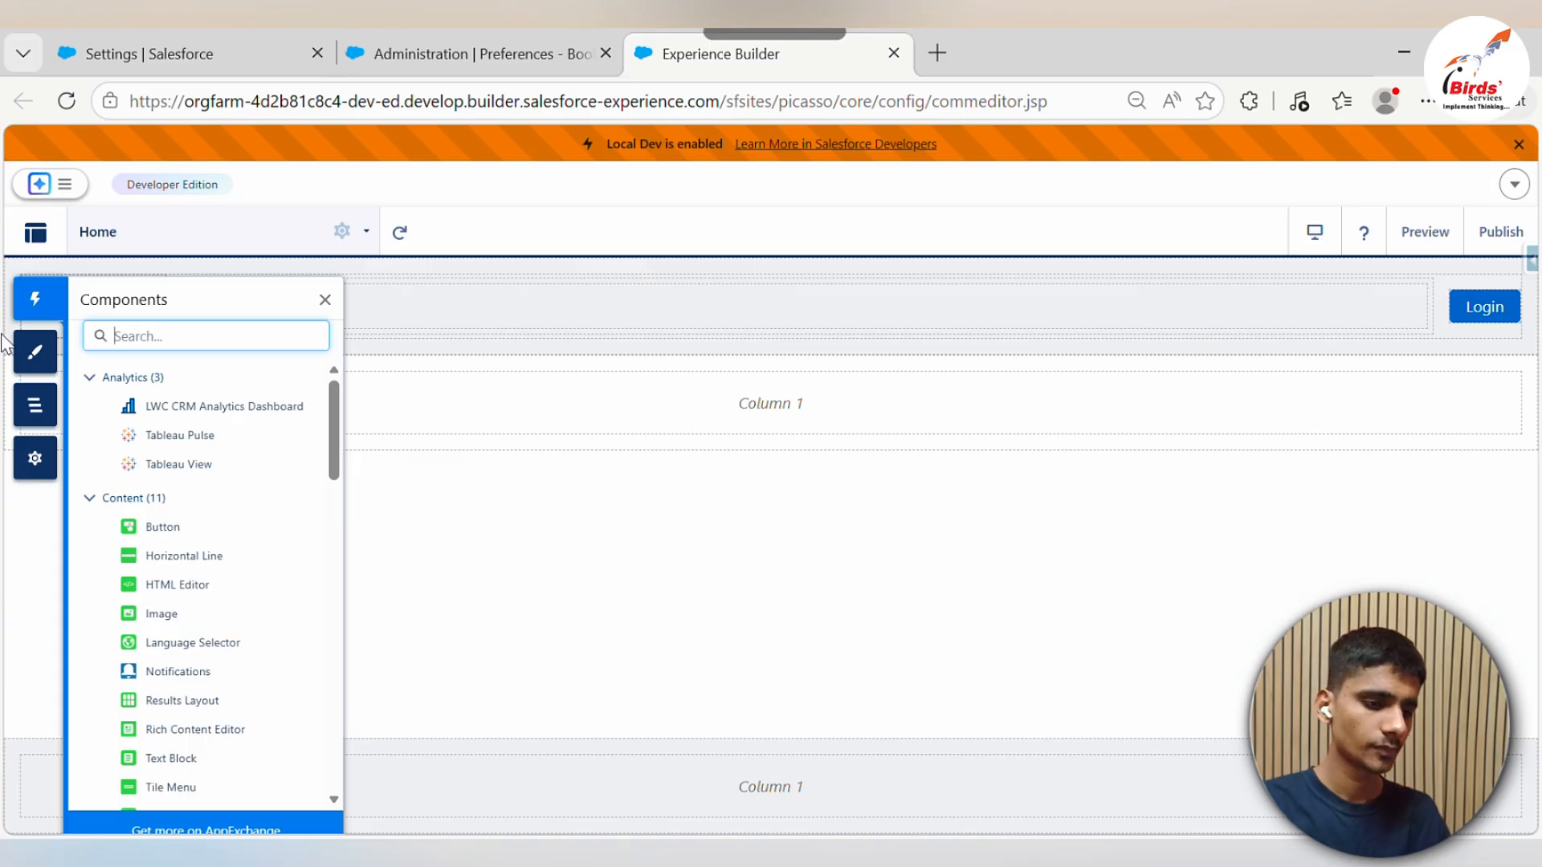
{"action": "type", "text": "text"}
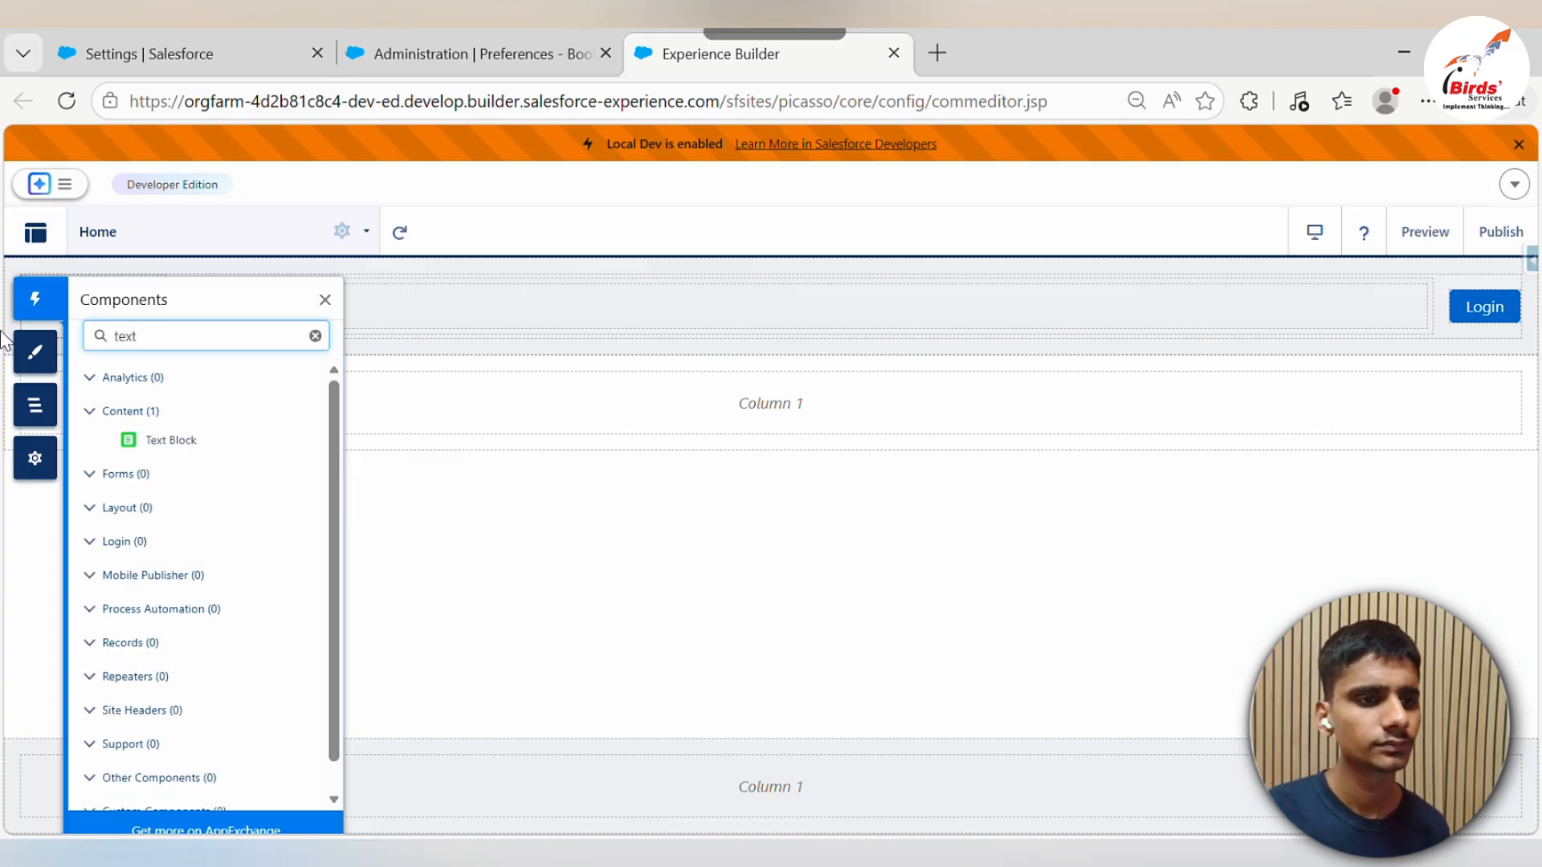
{"action": "left_click_drag", "start_coordinate": [171, 440], "coordinate": [105, 290]}
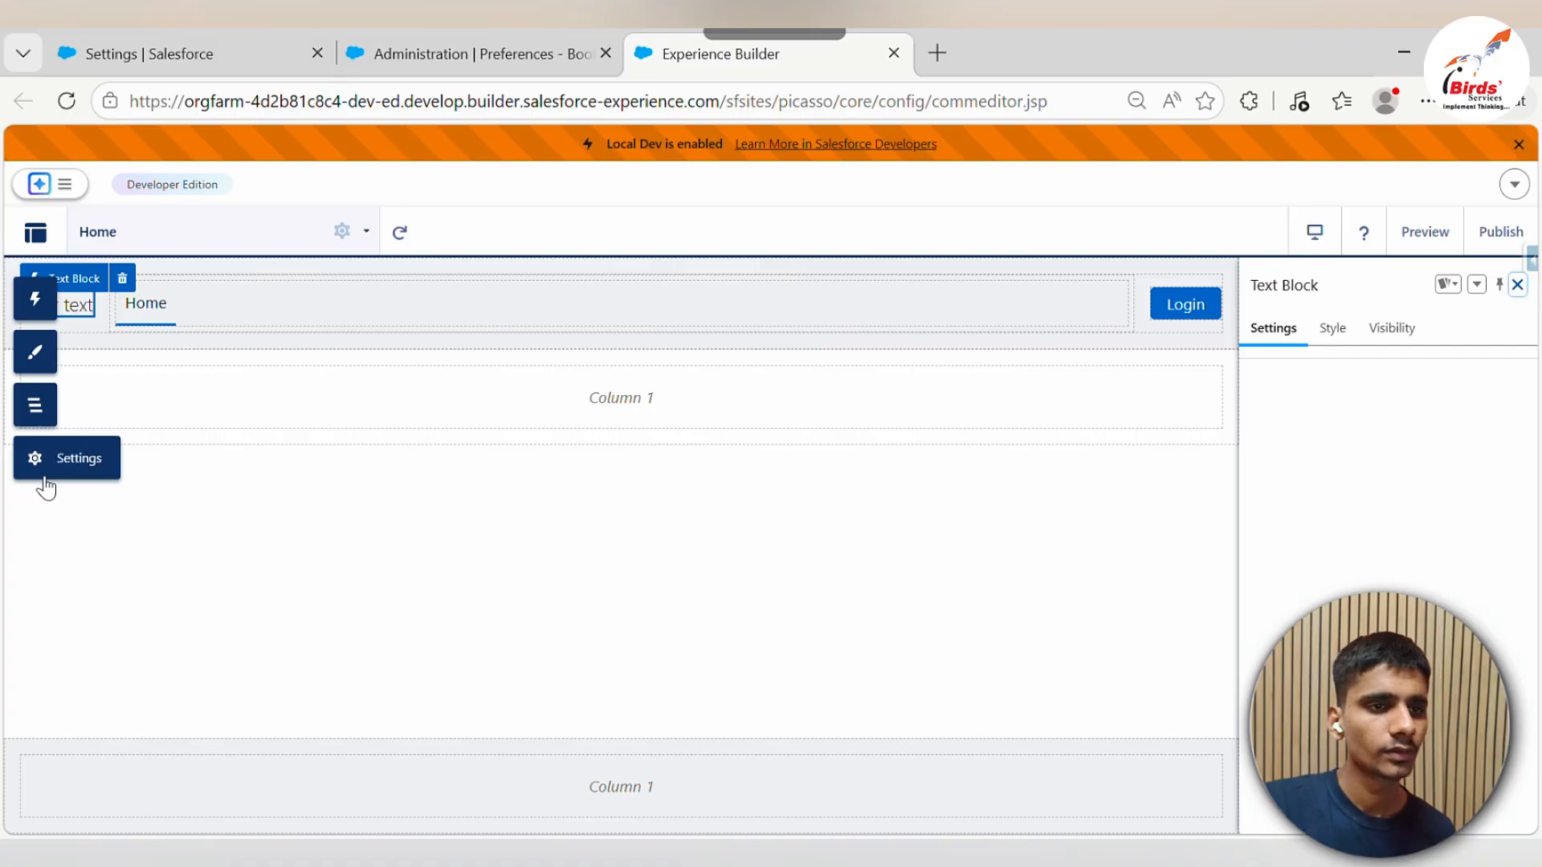
{"action": "left_click", "coordinate": [43, 476]}
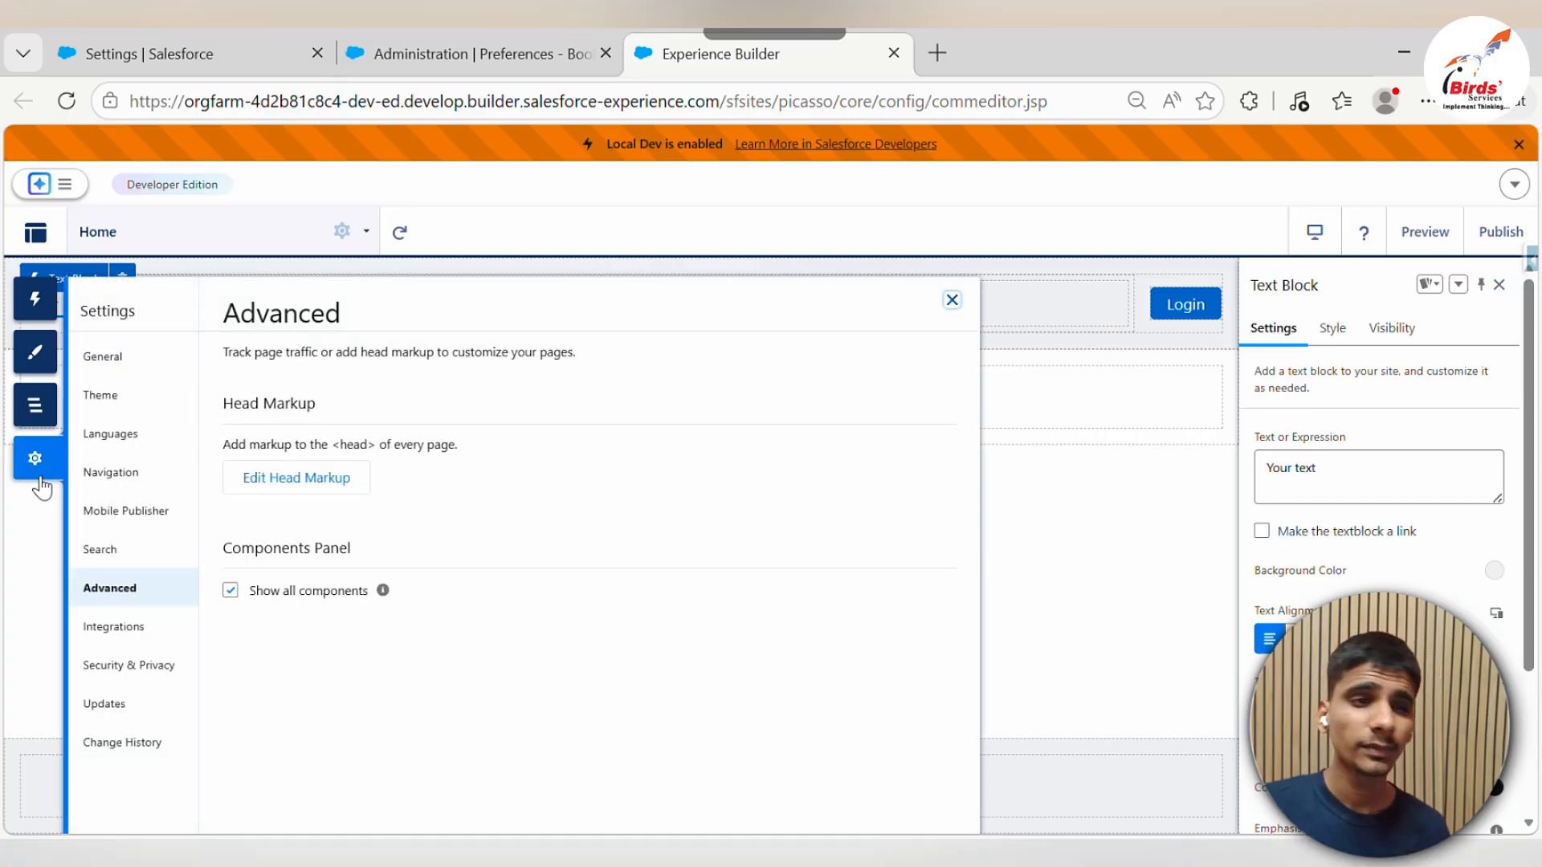
{"action": "left_click", "coordinate": [949, 301]}
{"action": "left_click", "coordinate": [395, 402]}
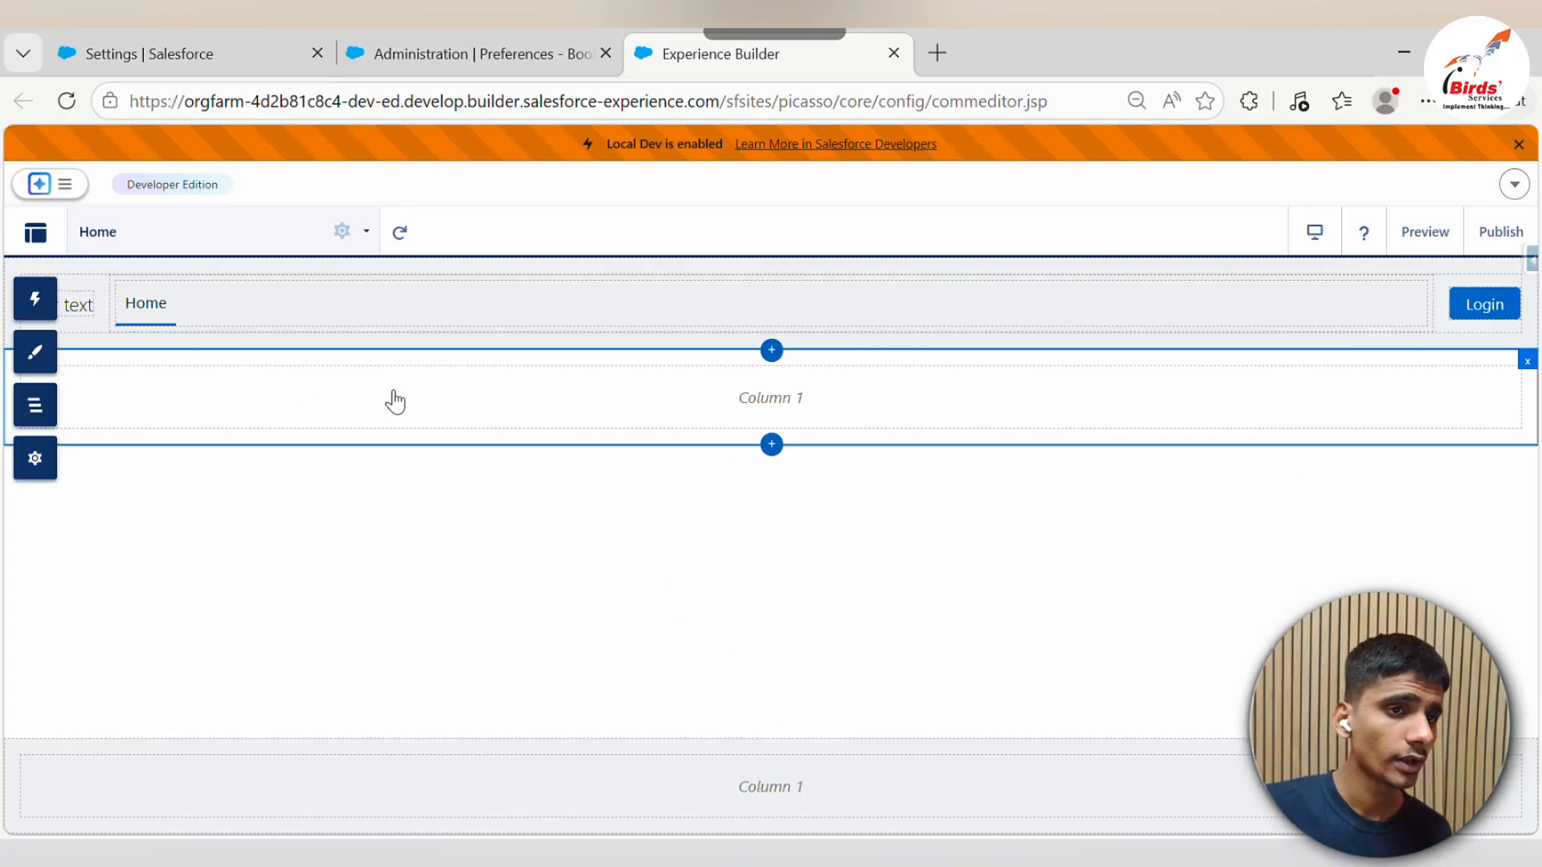
Select the site header's Text Block through the page structure so its properties open for editing
{"action": "left_click", "coordinate": [88, 323]}
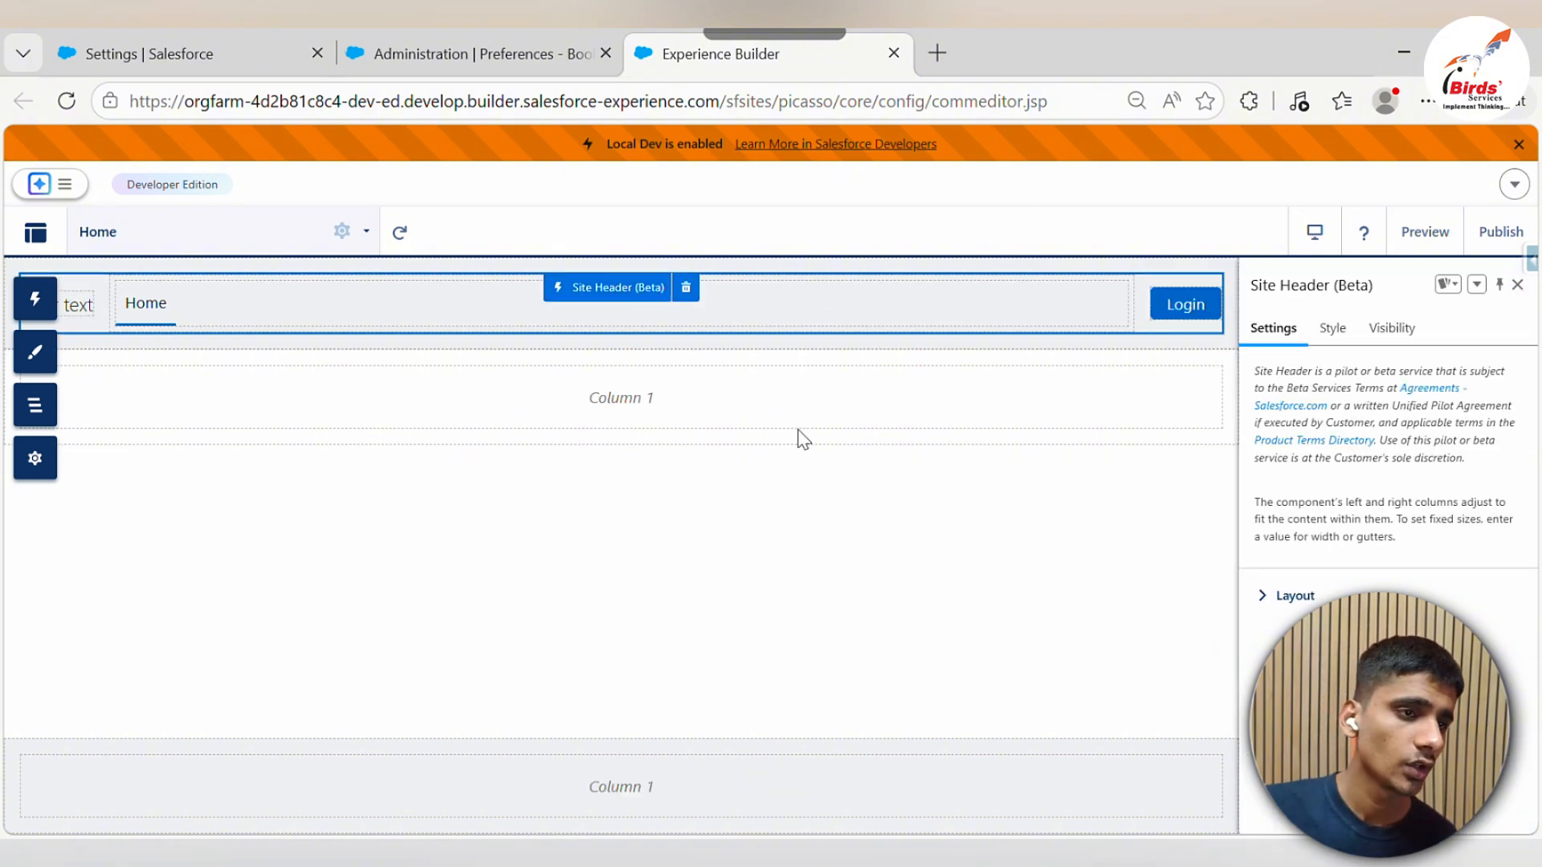
{"action": "left_click", "coordinate": [40, 411]}
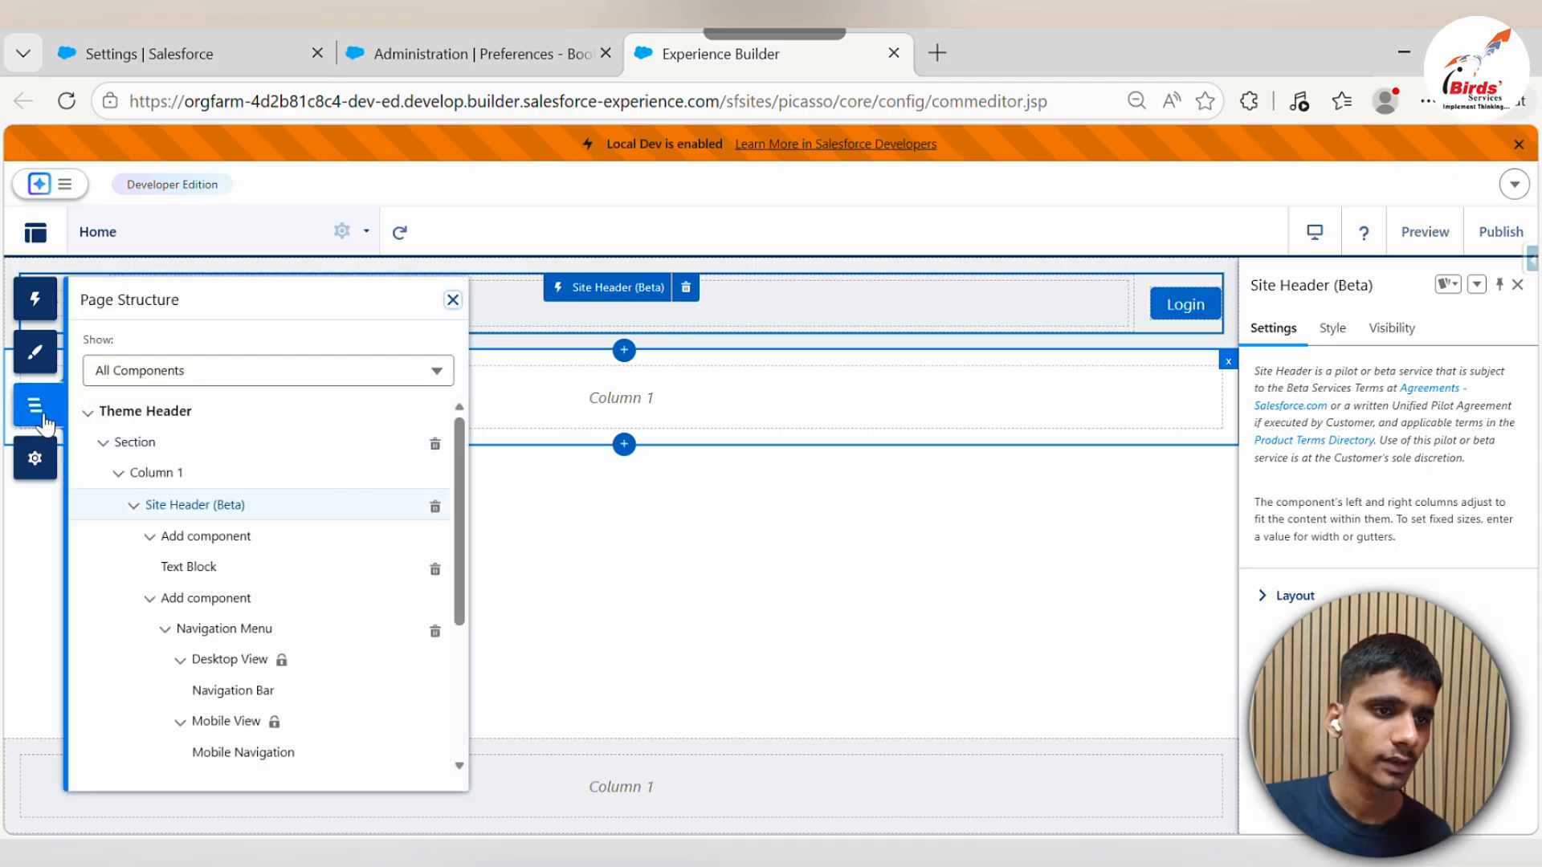
{"action": "left_click", "coordinate": [211, 574]}
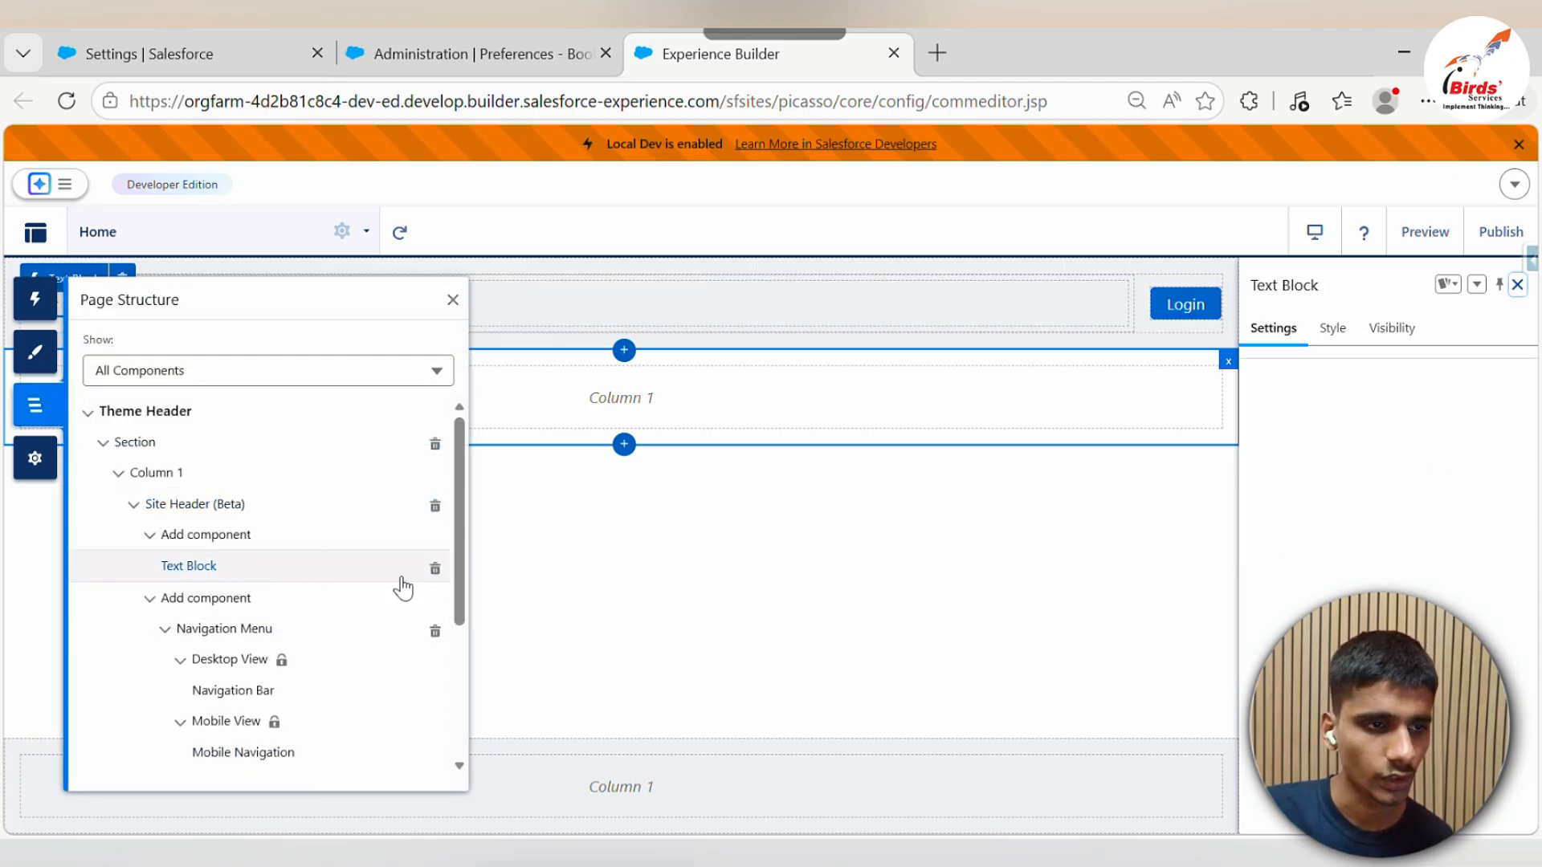
{"action": "left_click", "coordinate": [451, 300]}
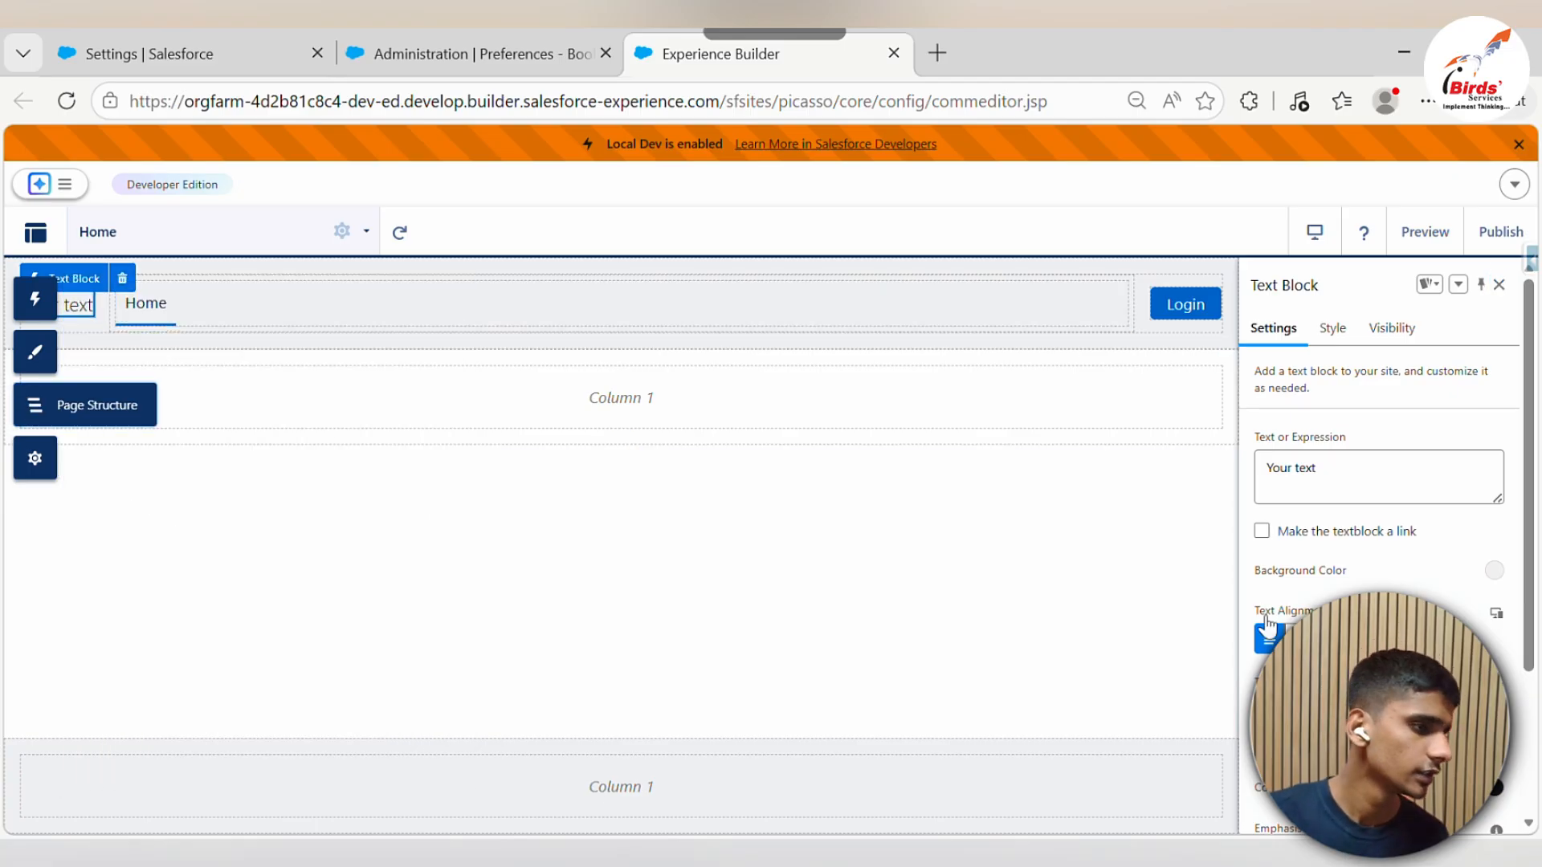
Replace the header Text Block's placeholder text with "BookVerse"
{"action": "double_click", "coordinate": [1308, 468]}
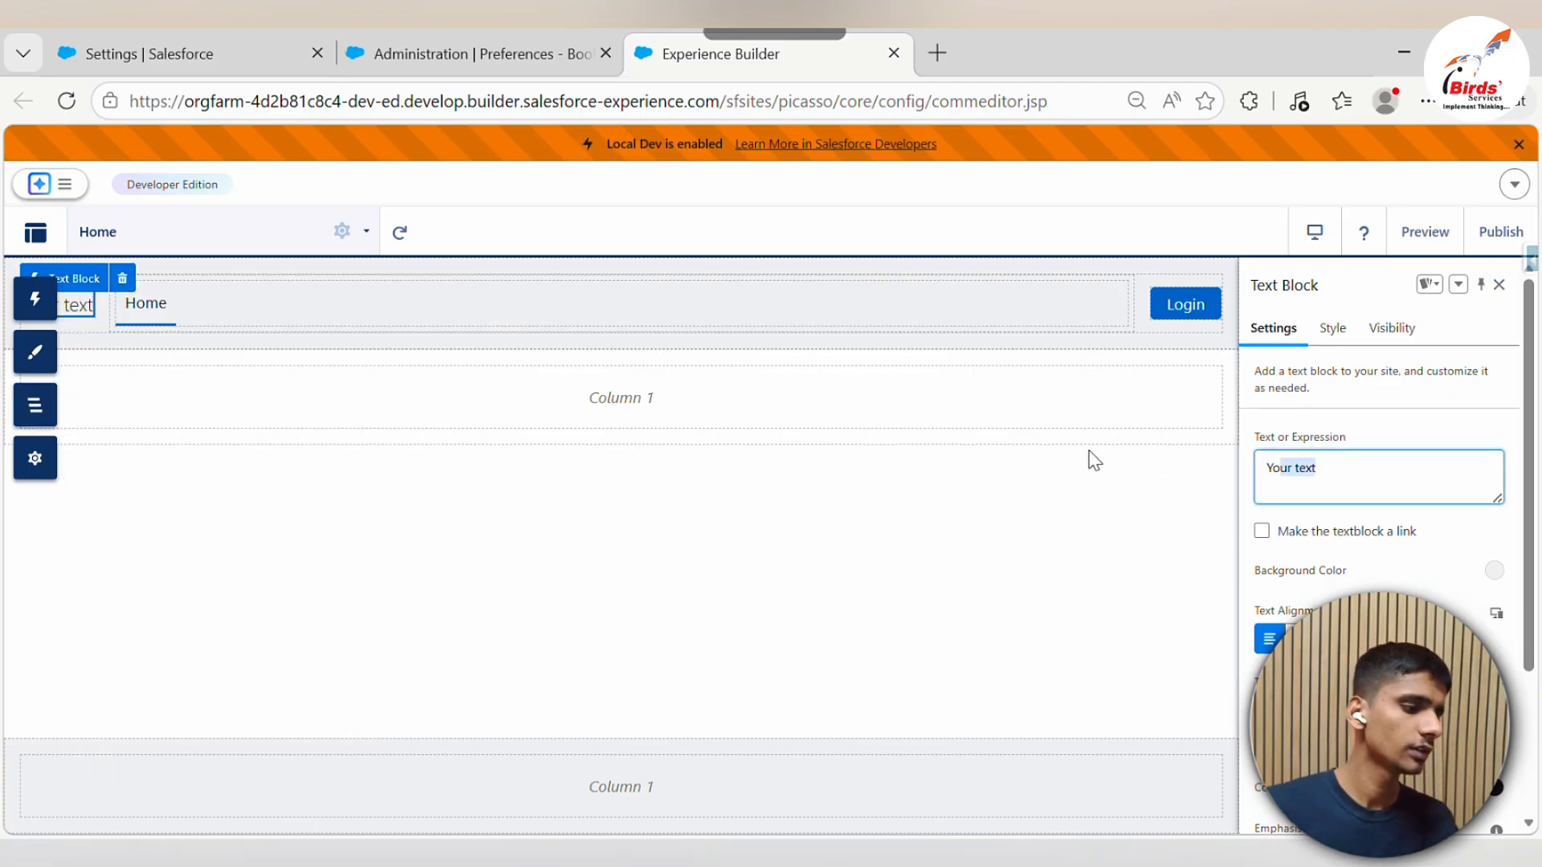
{"action": "key", "text": "BackSpace"}
{"action": "key", "text": "BackSpace"}
{"action": "key", "text": "BackSpace"}
{"action": "key", "text": "BackSpace"}
{"action": "key", "text": "BackSpace"}
{"action": "key", "text": "BackSpace"}
{"action": "type", "text": "B"}
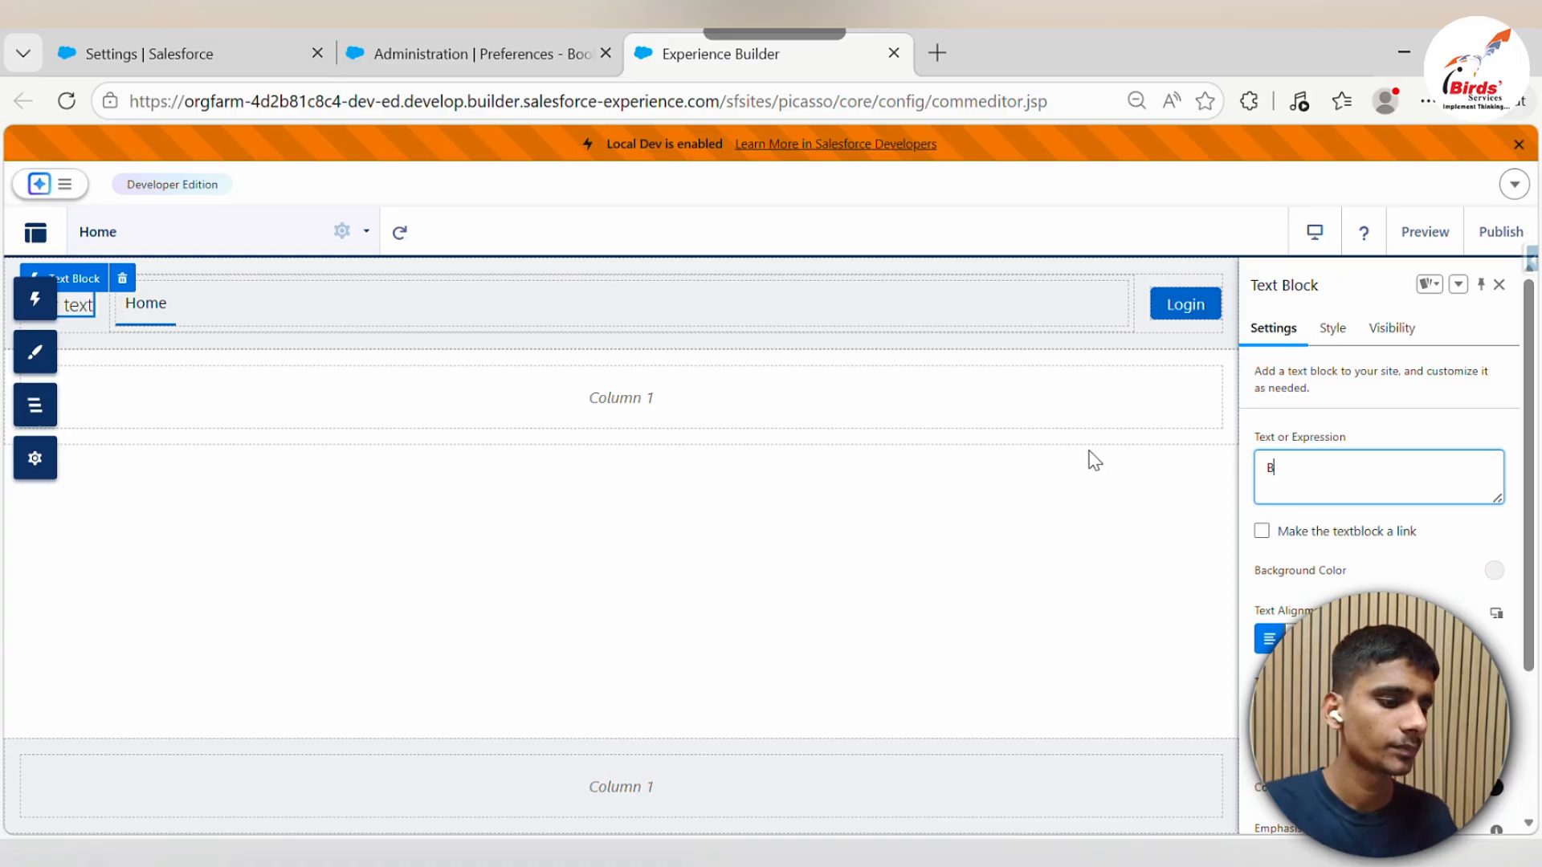
{"action": "type", "text": "ookVe"}
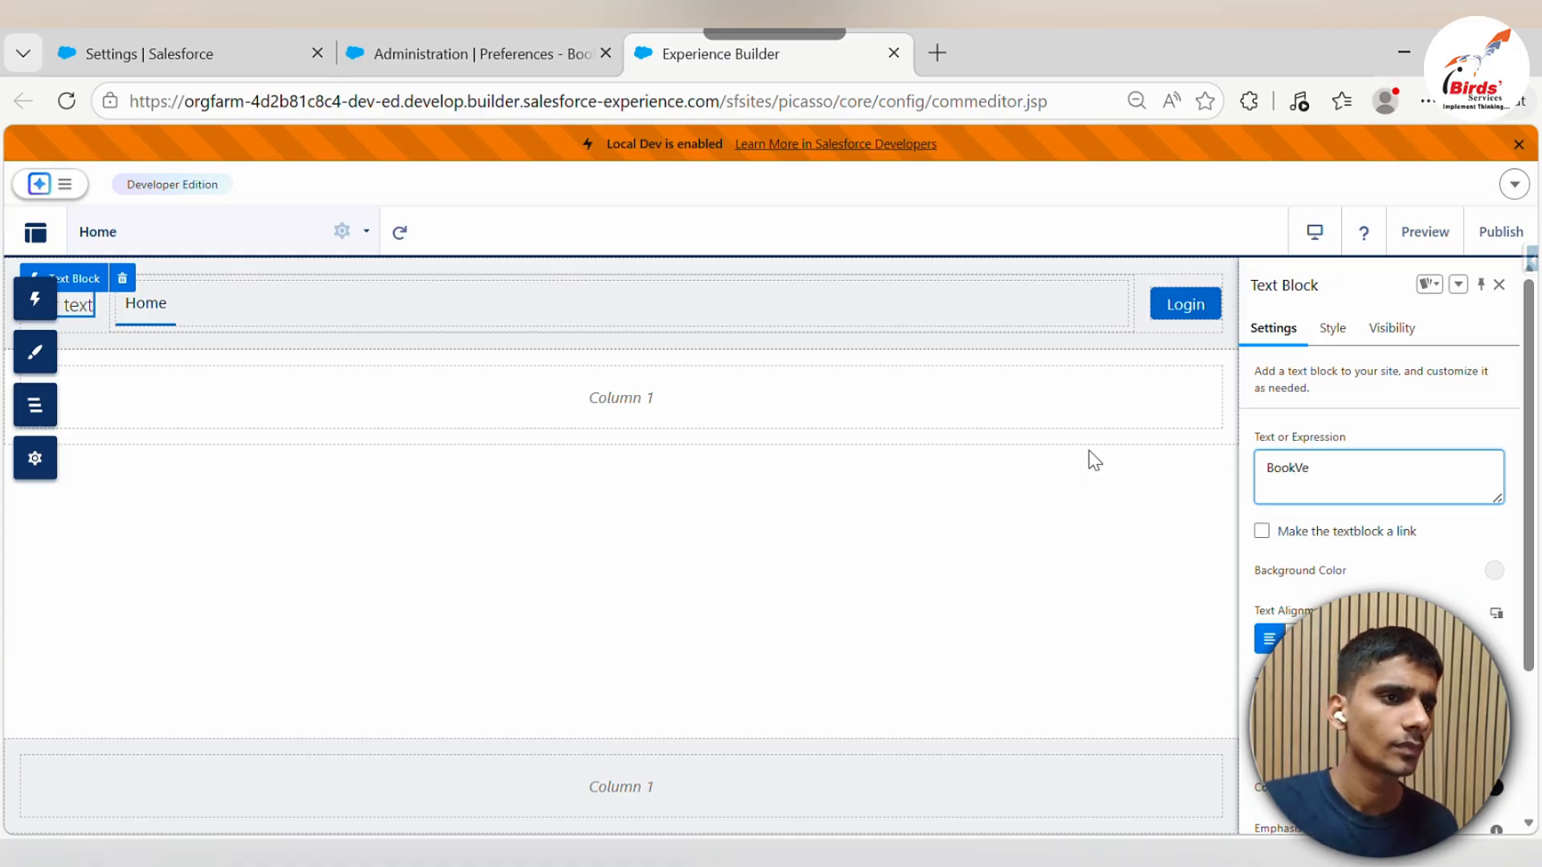
{"action": "type", "text": "rse"}
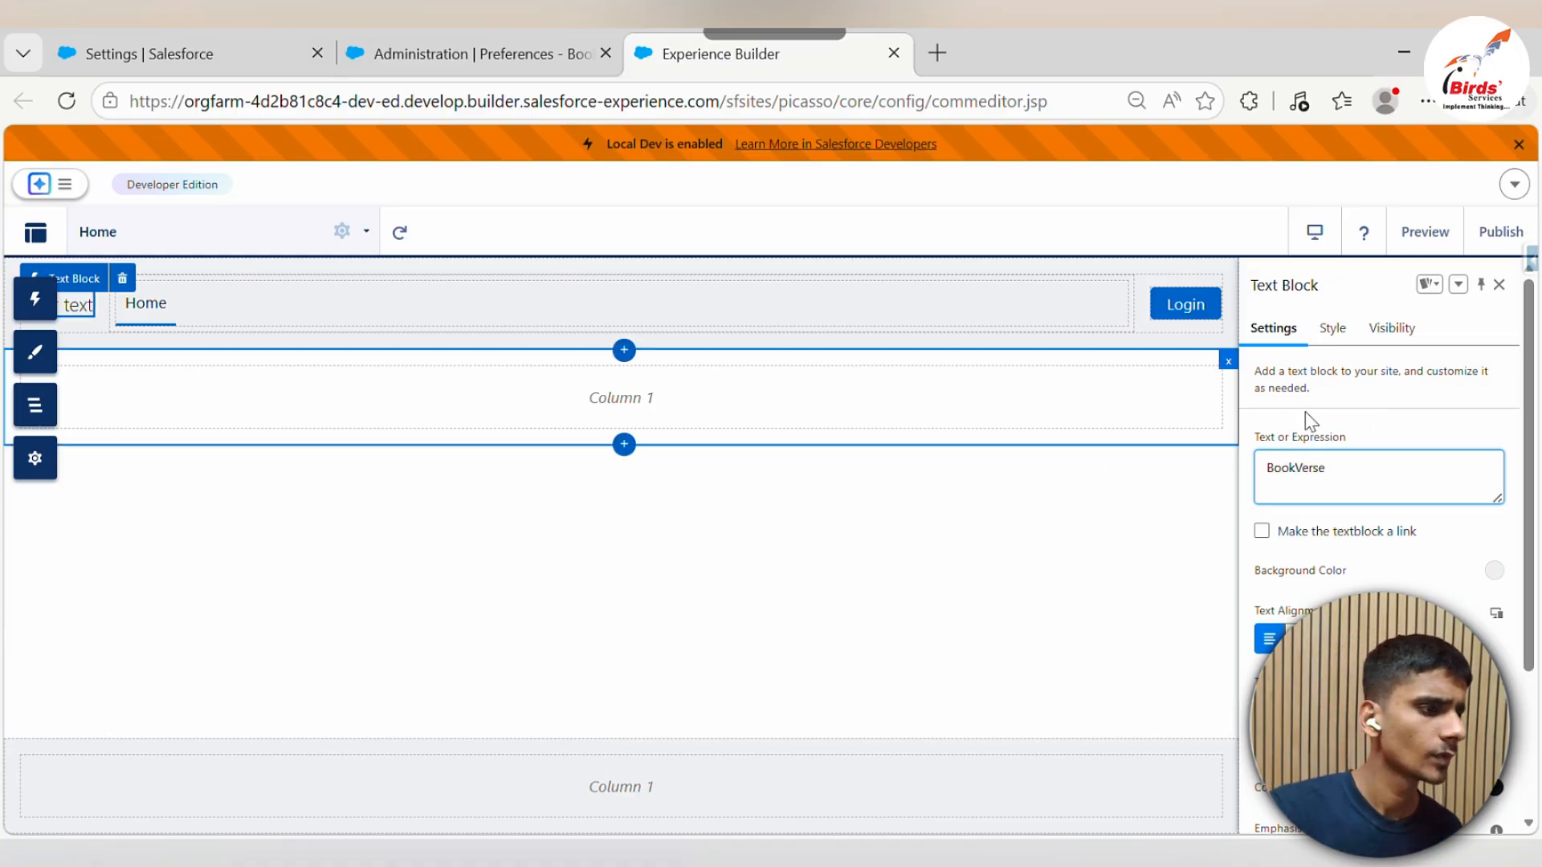
{"action": "left_click", "coordinate": [1081, 570]}
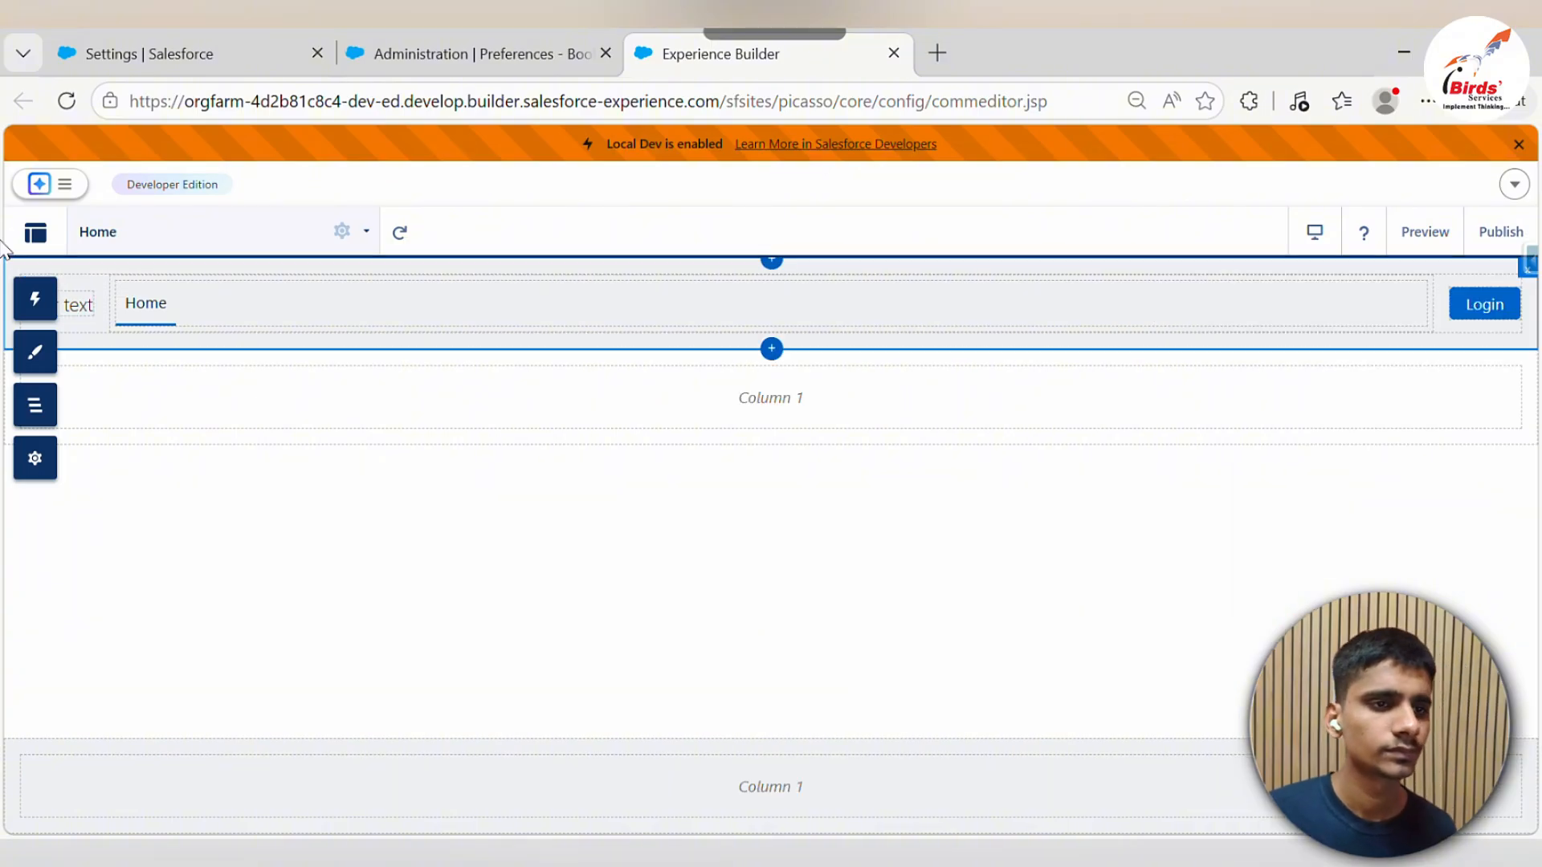
Center the header's BookVerse text and set its text style to Heading 1
{"action": "left_click", "coordinate": [80, 318]}
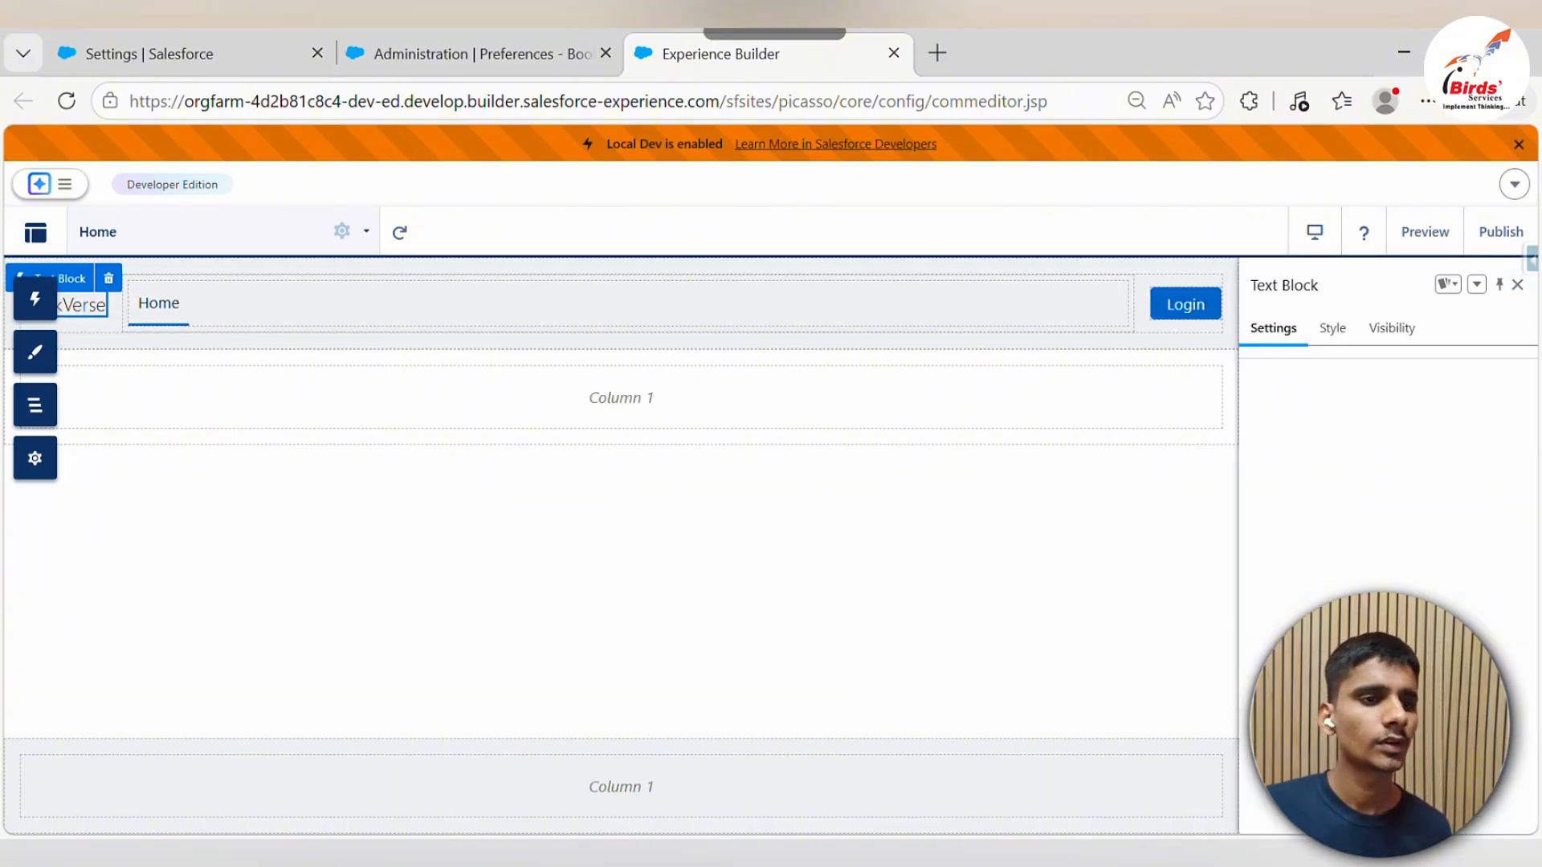
{"action": "scroll", "coordinate": [1379, 482], "scroll_direction": "down", "scroll_amount": 3}
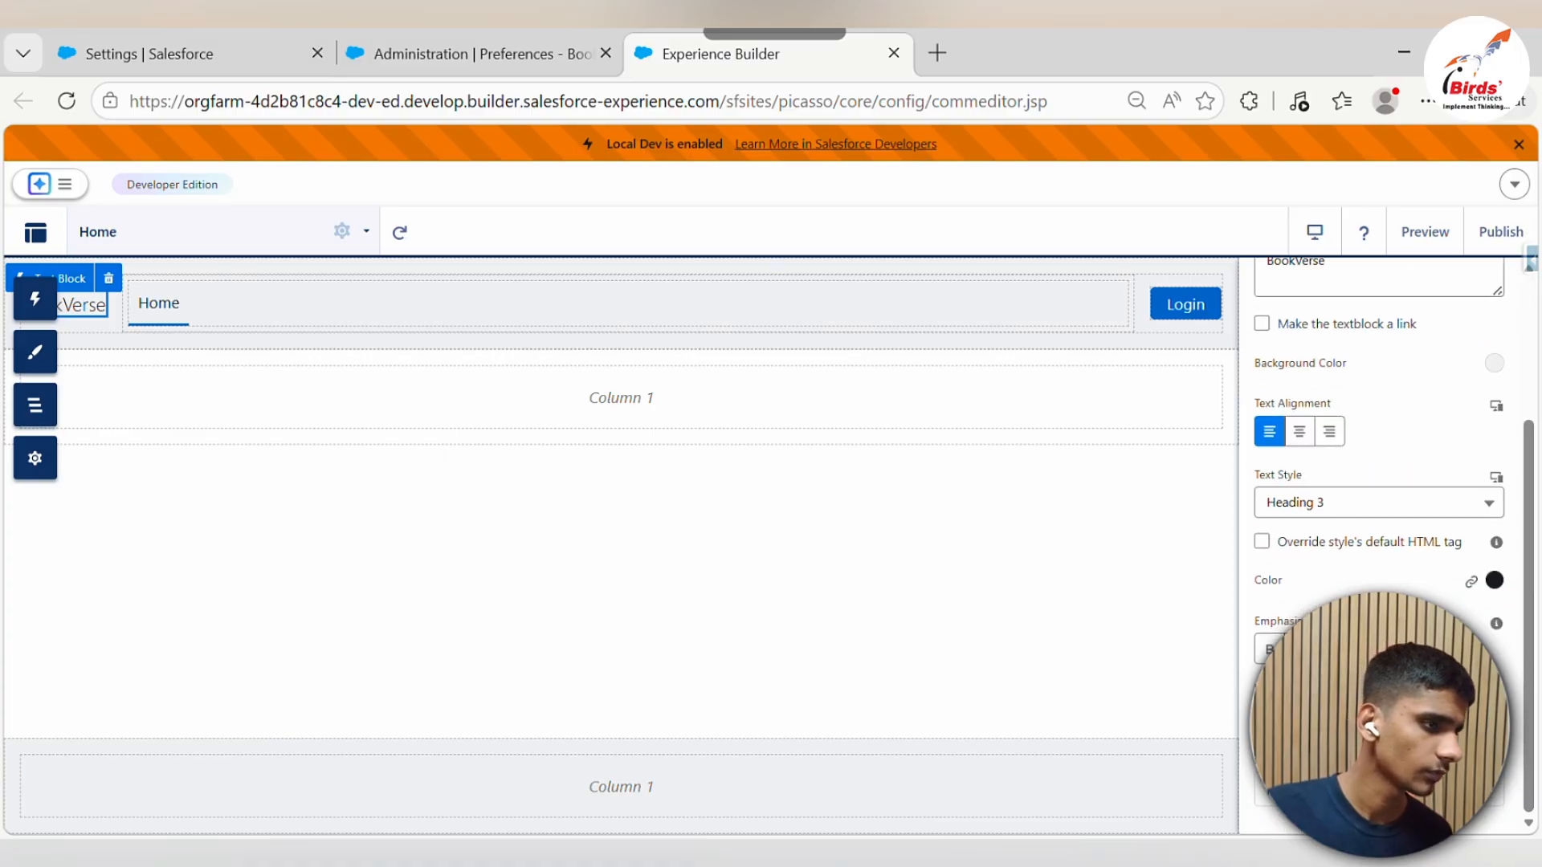
{"action": "left_click", "coordinate": [1299, 432]}
{"action": "left_click_drag", "start_coordinate": [1344, 520], "coordinate": [1342, 534]}
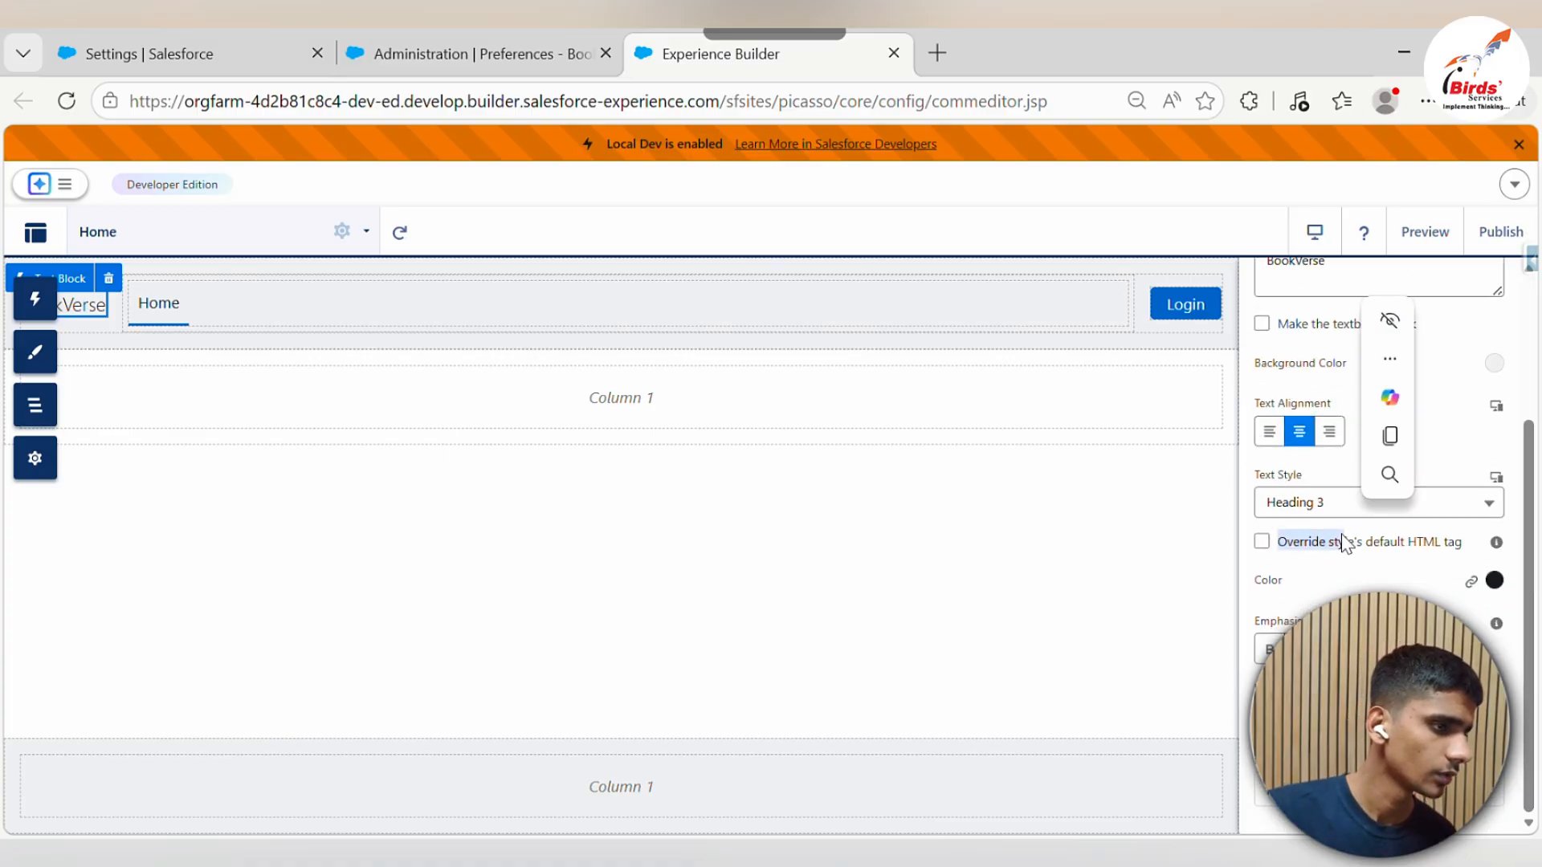
{"action": "left_click", "coordinate": [1342, 513]}
{"action": "left_click", "coordinate": [1341, 542]}
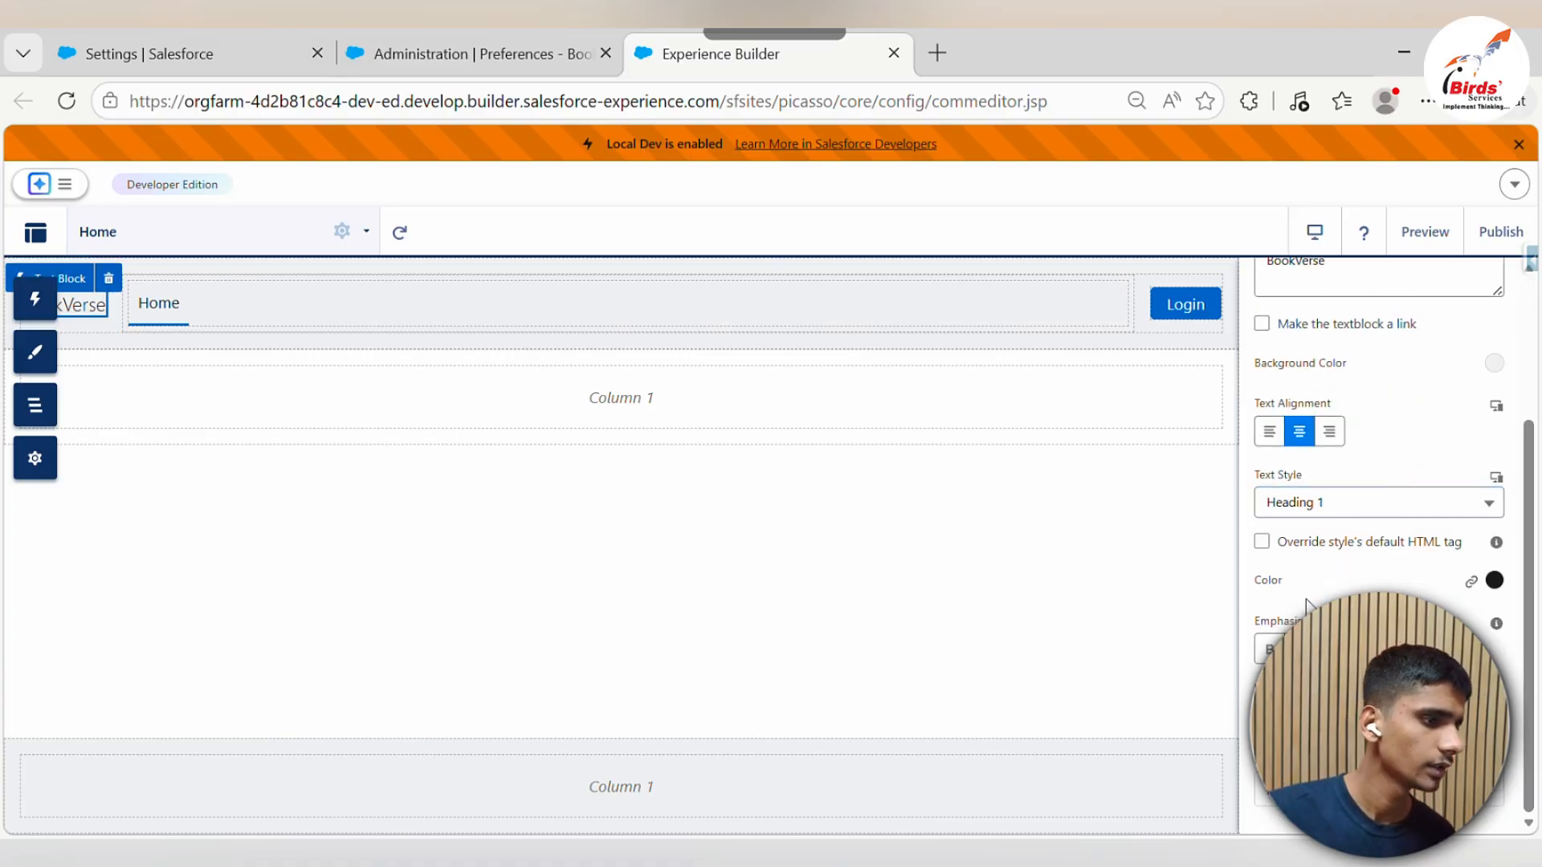
Make the header's BookVerse text block a link to the Home site page
{"action": "scroll", "coordinate": [1314, 571], "scroll_direction": "up", "scroll_amount": 5}
{"action": "left_click", "coordinate": [1312, 532]}
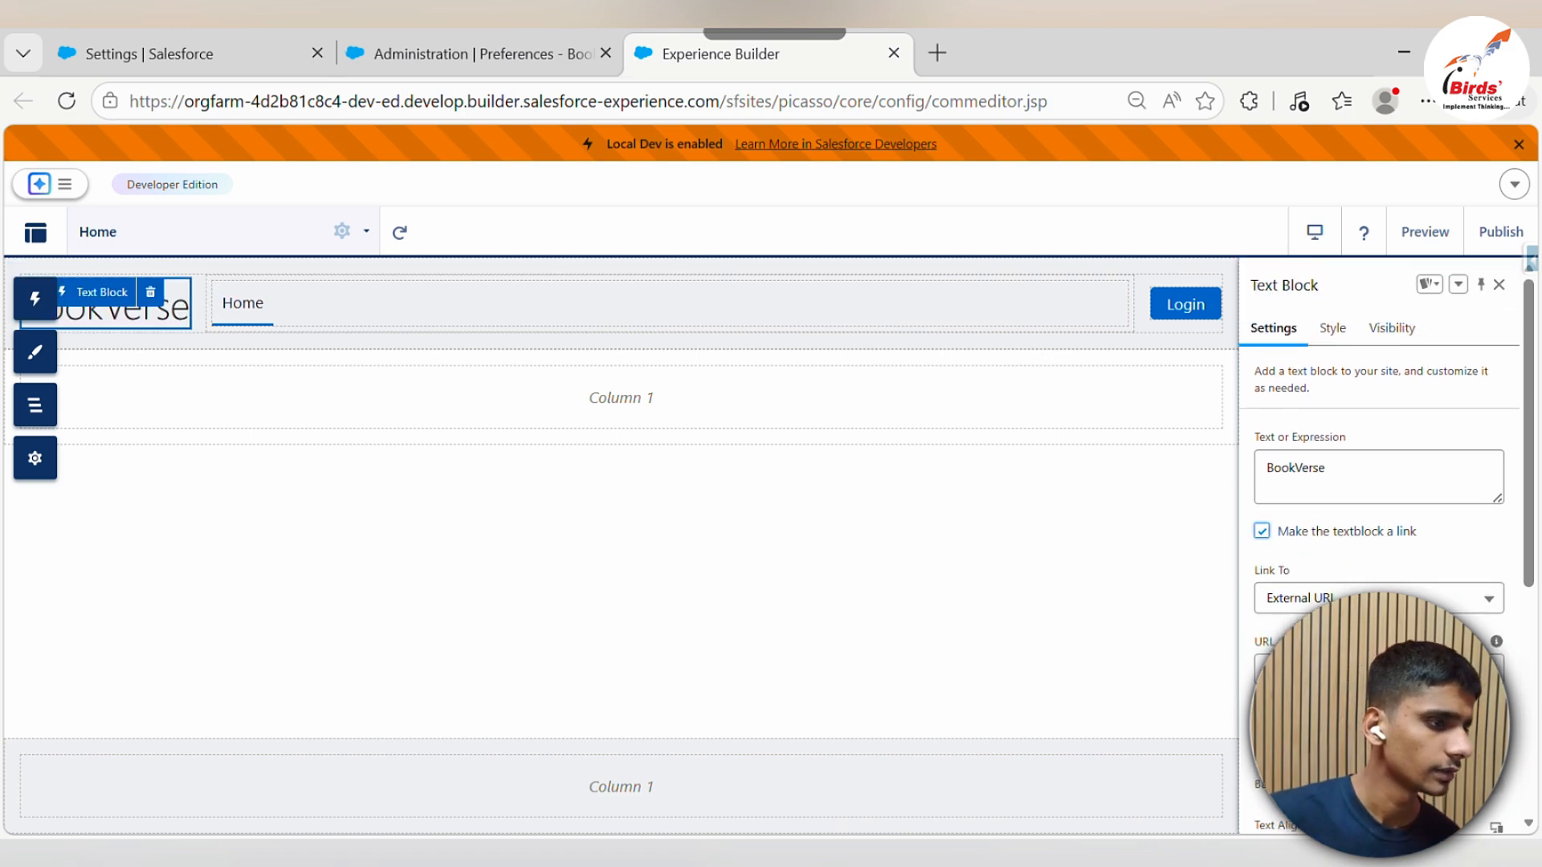
{"action": "left_click", "coordinate": [1315, 599]}
{"action": "left_click", "coordinate": [1313, 649]}
{"action": "left_click", "coordinate": [1318, 669]}
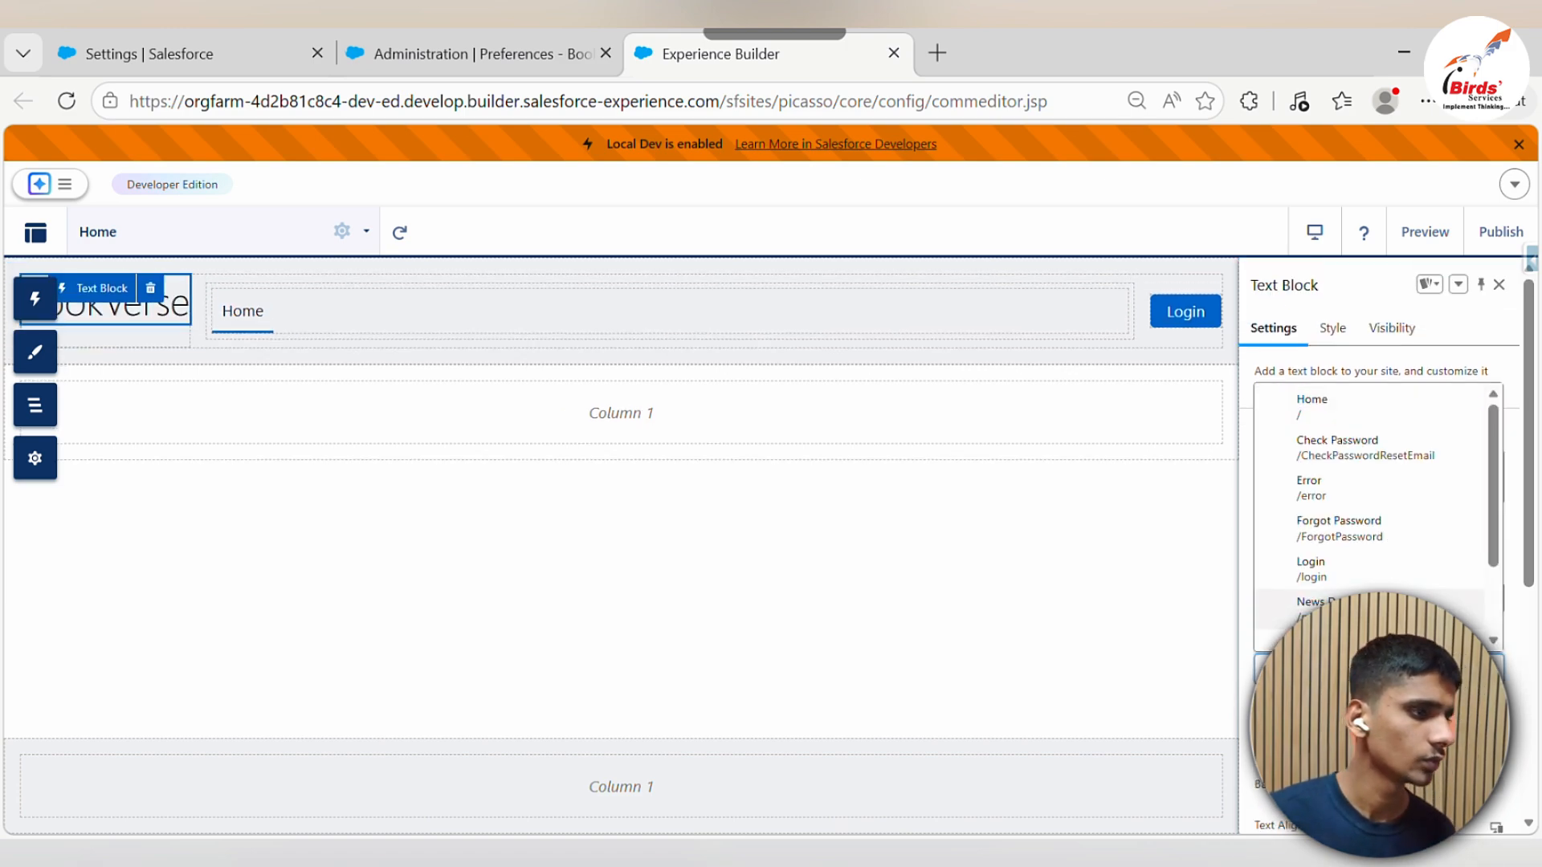
{"action": "left_click", "coordinate": [1312, 405]}
Apply bold emphasis to the header's BookVerse text, keeping the Heading 1 text style
{"action": "scroll", "coordinate": [1291, 551], "scroll_direction": "down", "scroll_amount": 3}
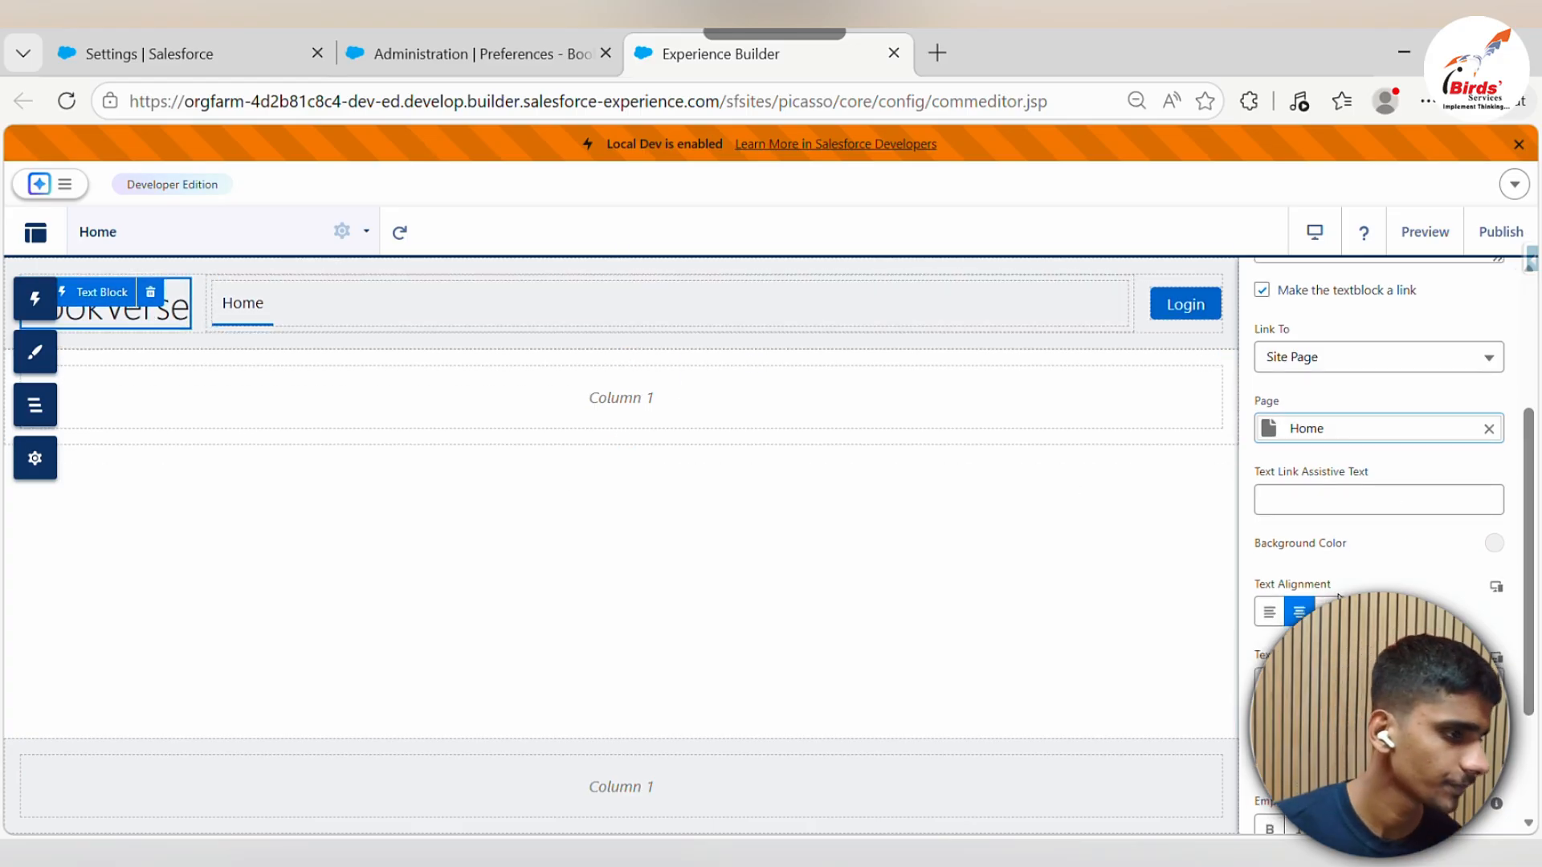
{"action": "scroll", "coordinate": [1340, 594], "scroll_direction": "down", "scroll_amount": 2}
{"action": "left_click", "coordinate": [1365, 506]}
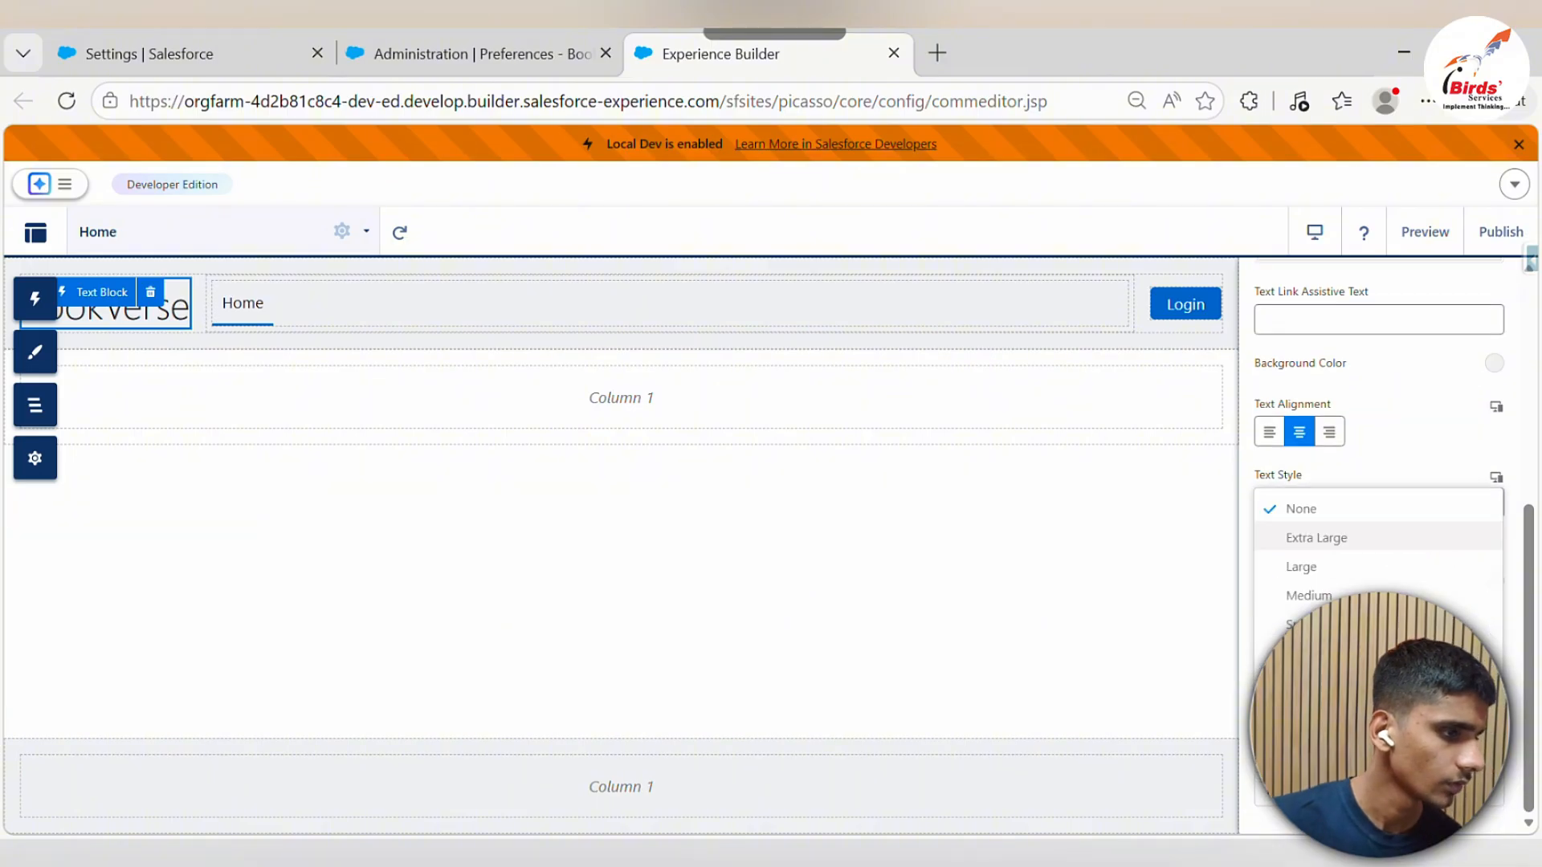
{"action": "left_click", "coordinate": [1379, 791]}
{"action": "left_click", "coordinate": [1379, 791]}
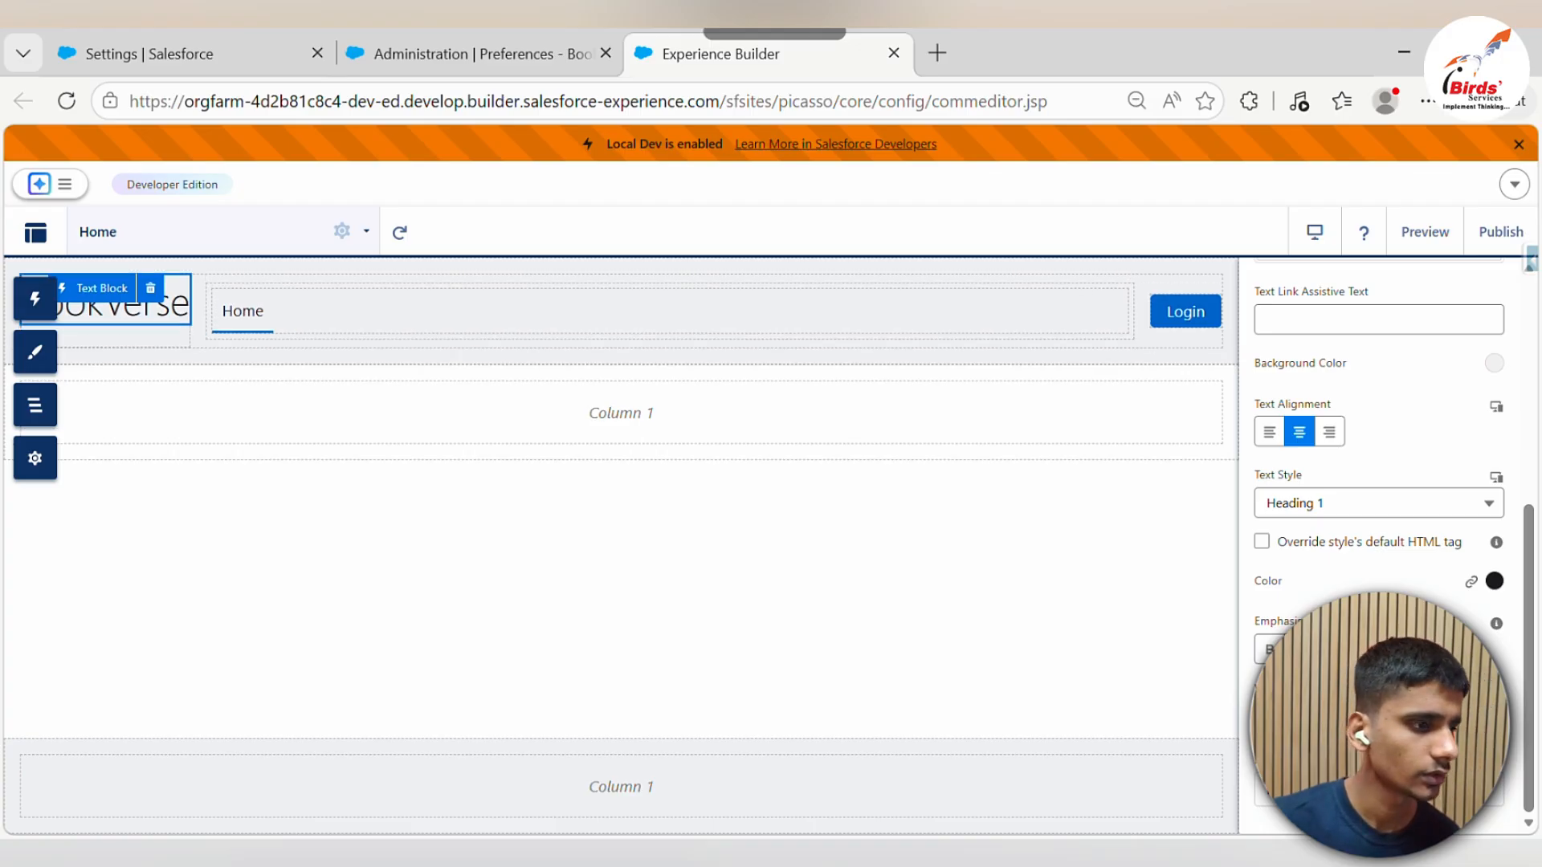
{"action": "left_click", "coordinate": [1269, 650]}
{"action": "scroll", "coordinate": [1313, 443], "scroll_direction": "up", "scroll_amount": 5}
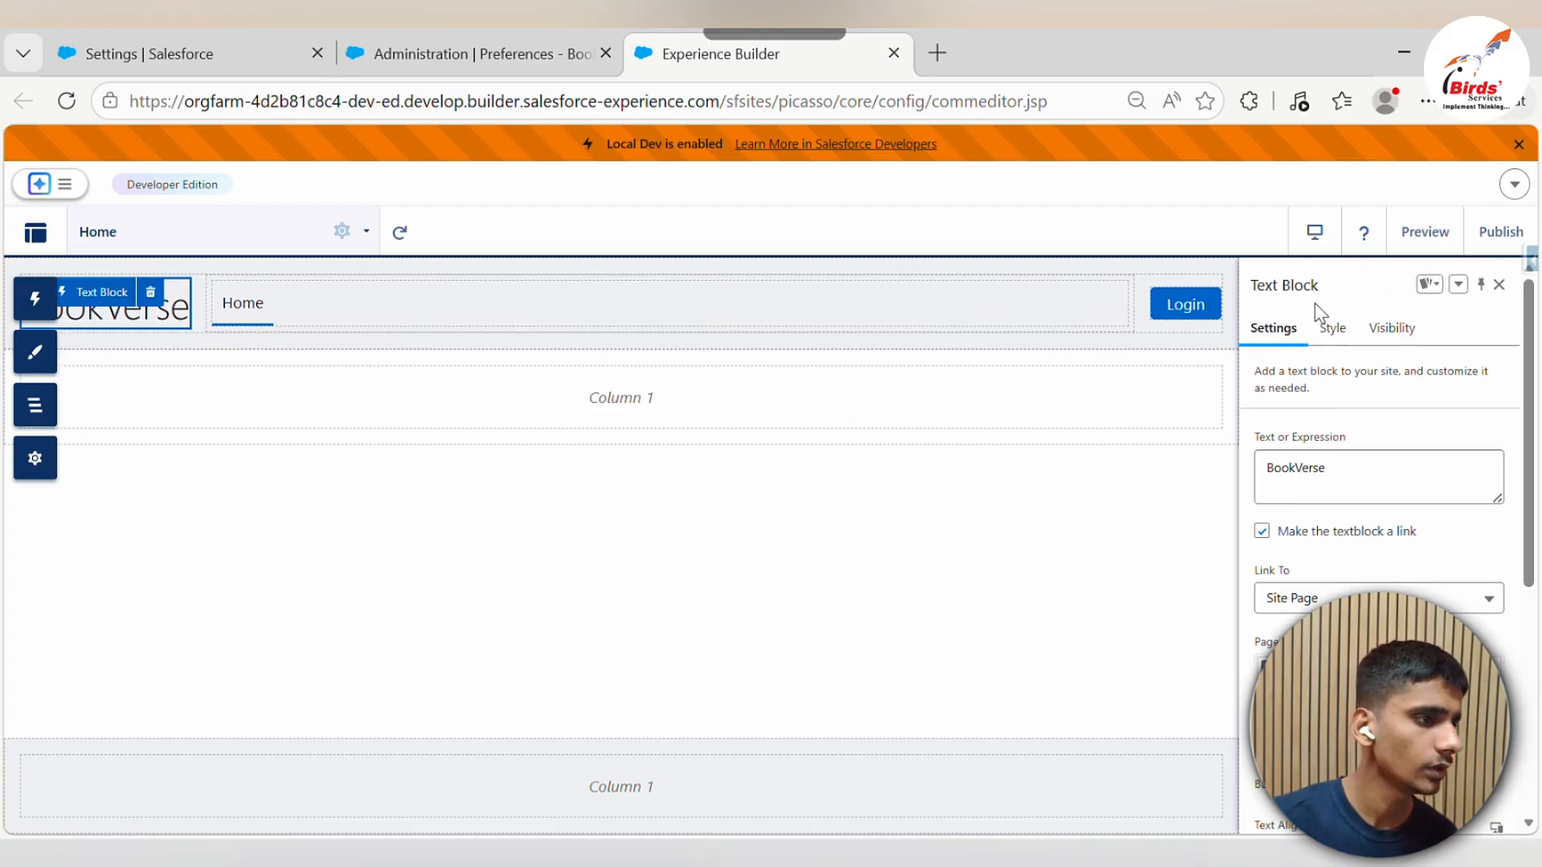
{"action": "left_click", "coordinate": [1159, 315]}
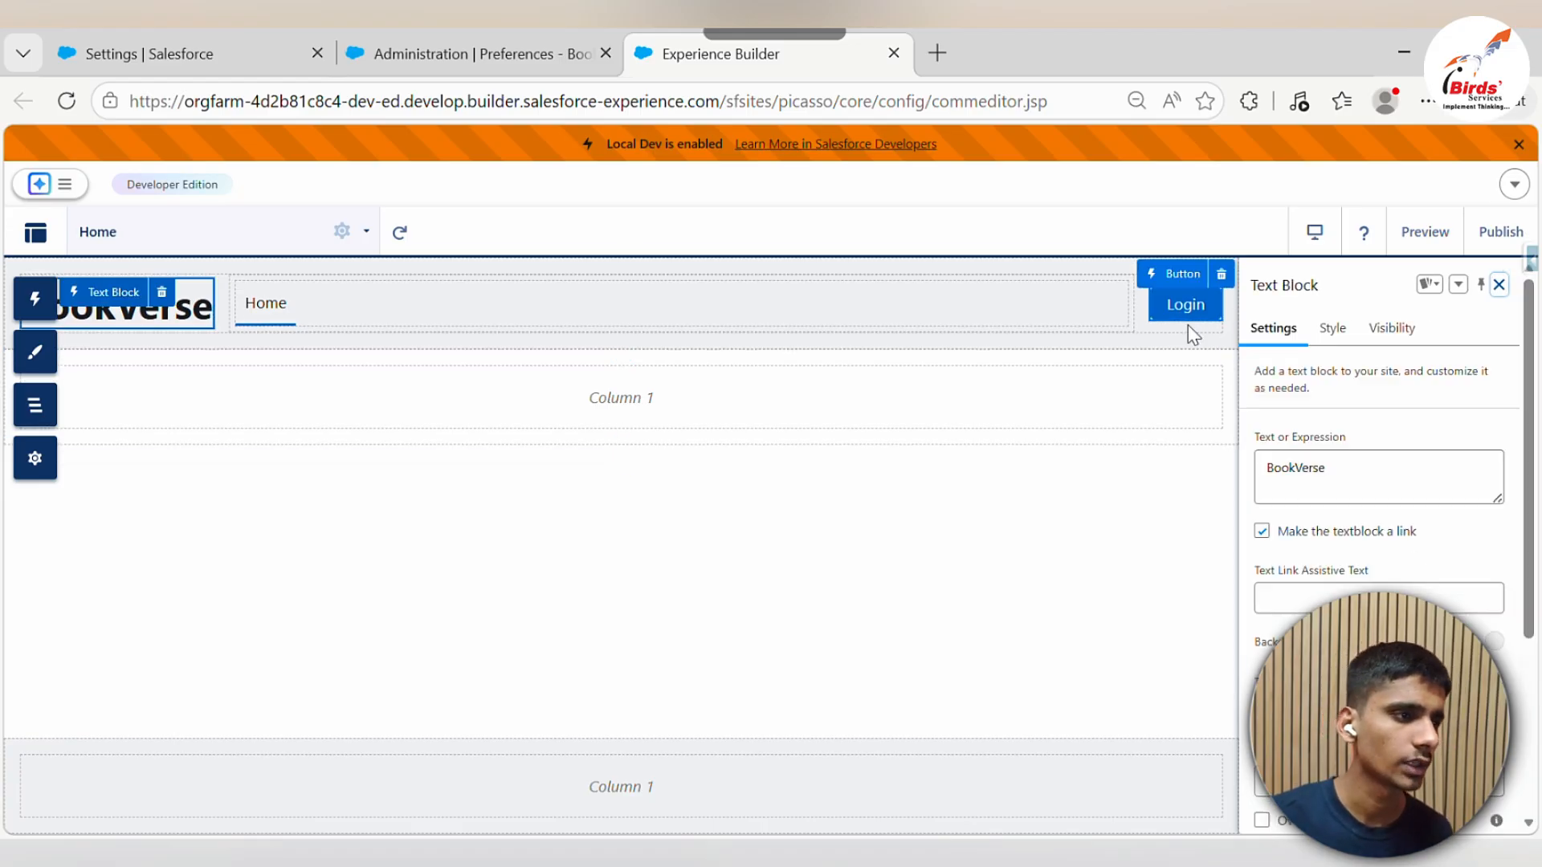
{"action": "left_click", "coordinate": [830, 345]}
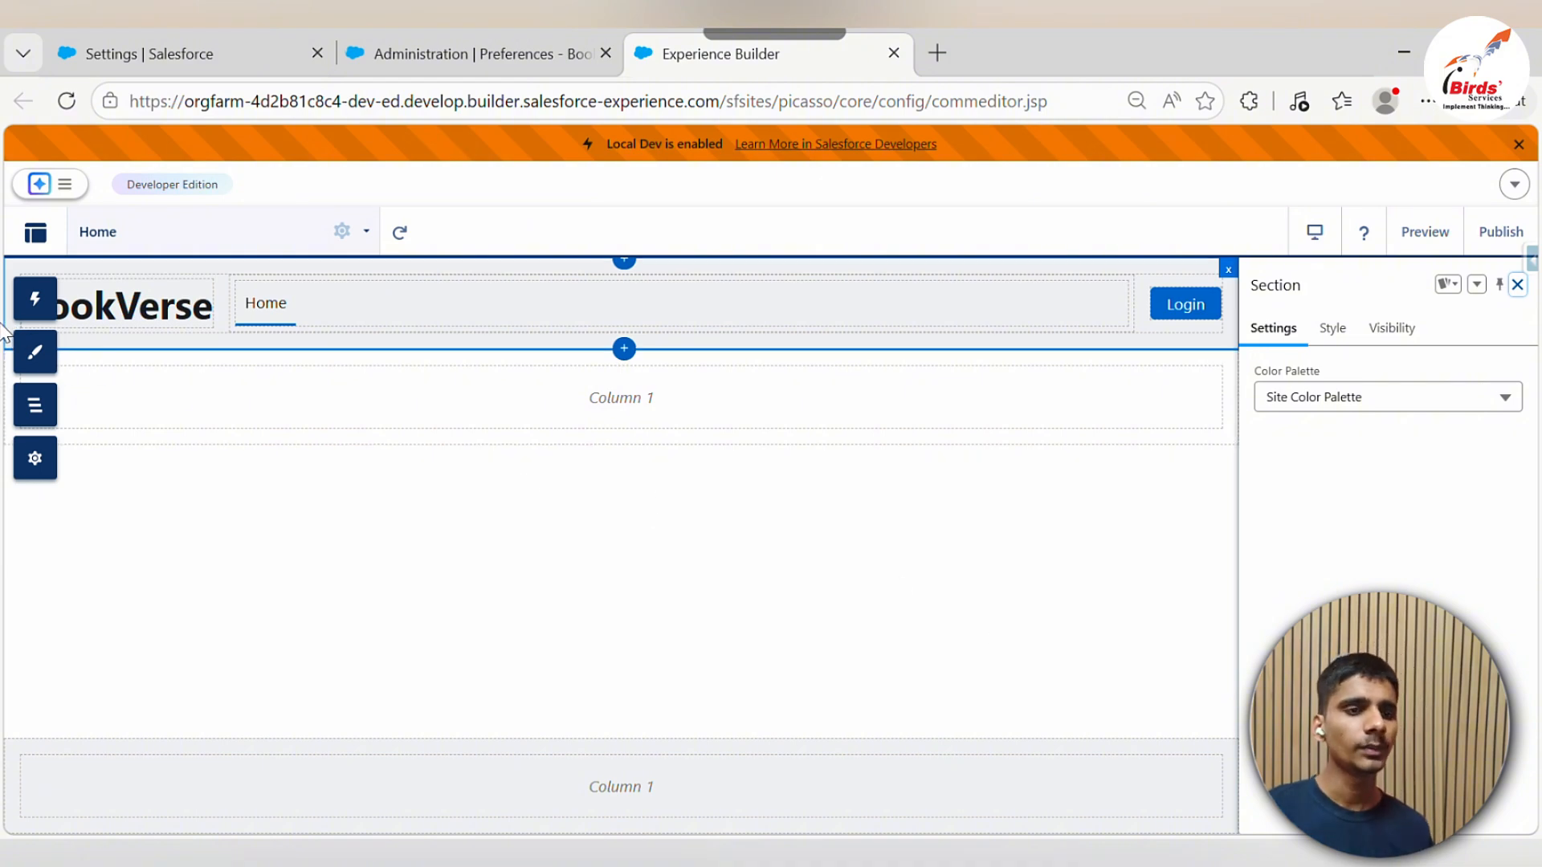
Browse the available components and place a Text Block in the empty column of the page footer
{"action": "left_click", "coordinate": [34, 299]}
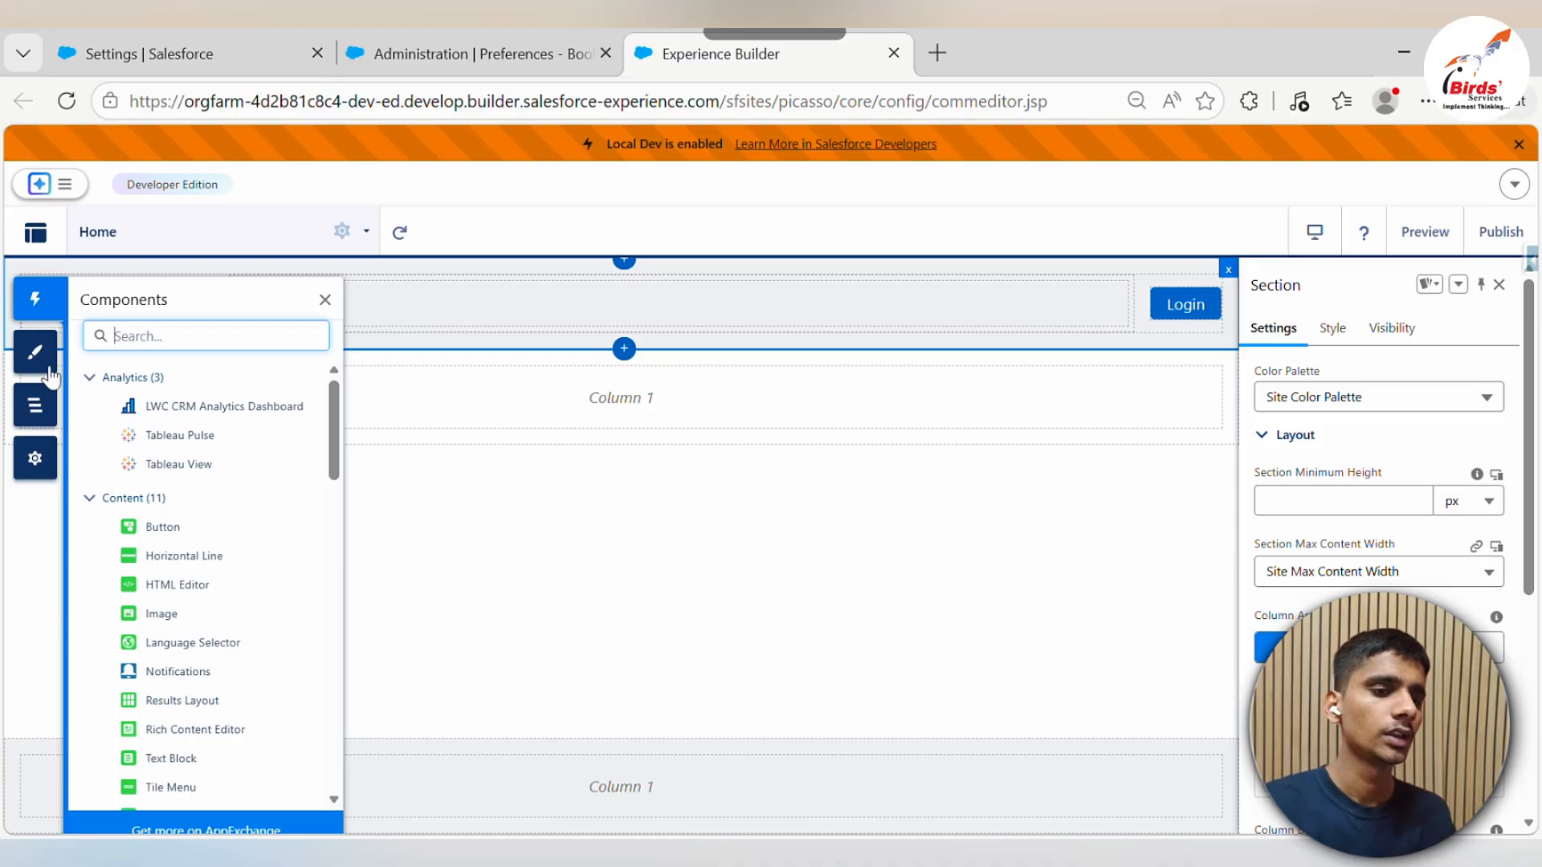
{"action": "scroll", "coordinate": [211, 514], "scroll_direction": "down", "scroll_amount": 10}
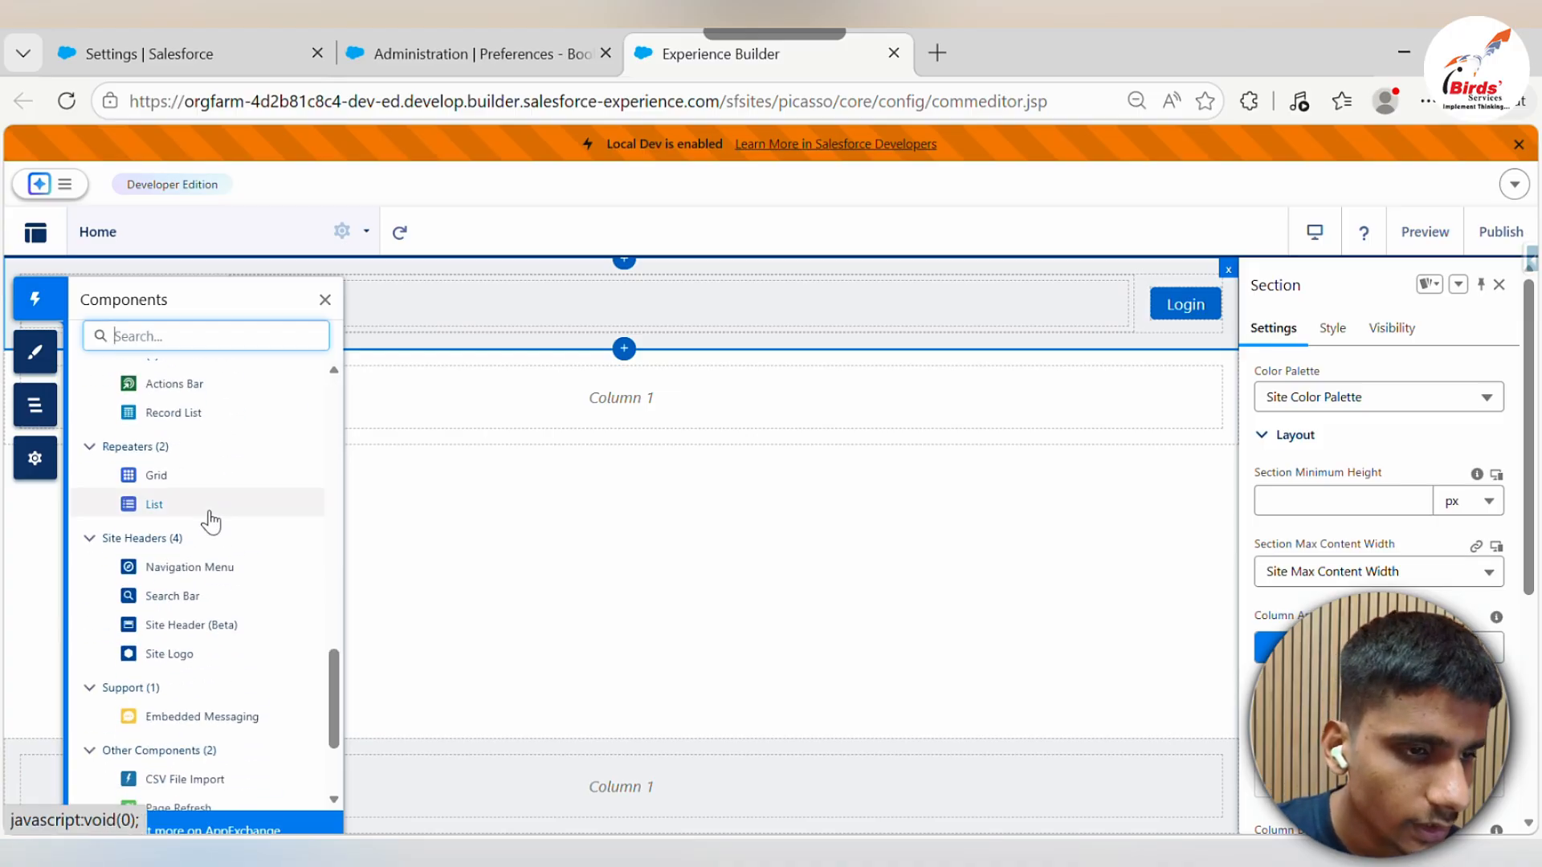
{"action": "scroll", "coordinate": [211, 522], "scroll_direction": "down", "scroll_amount": 3}
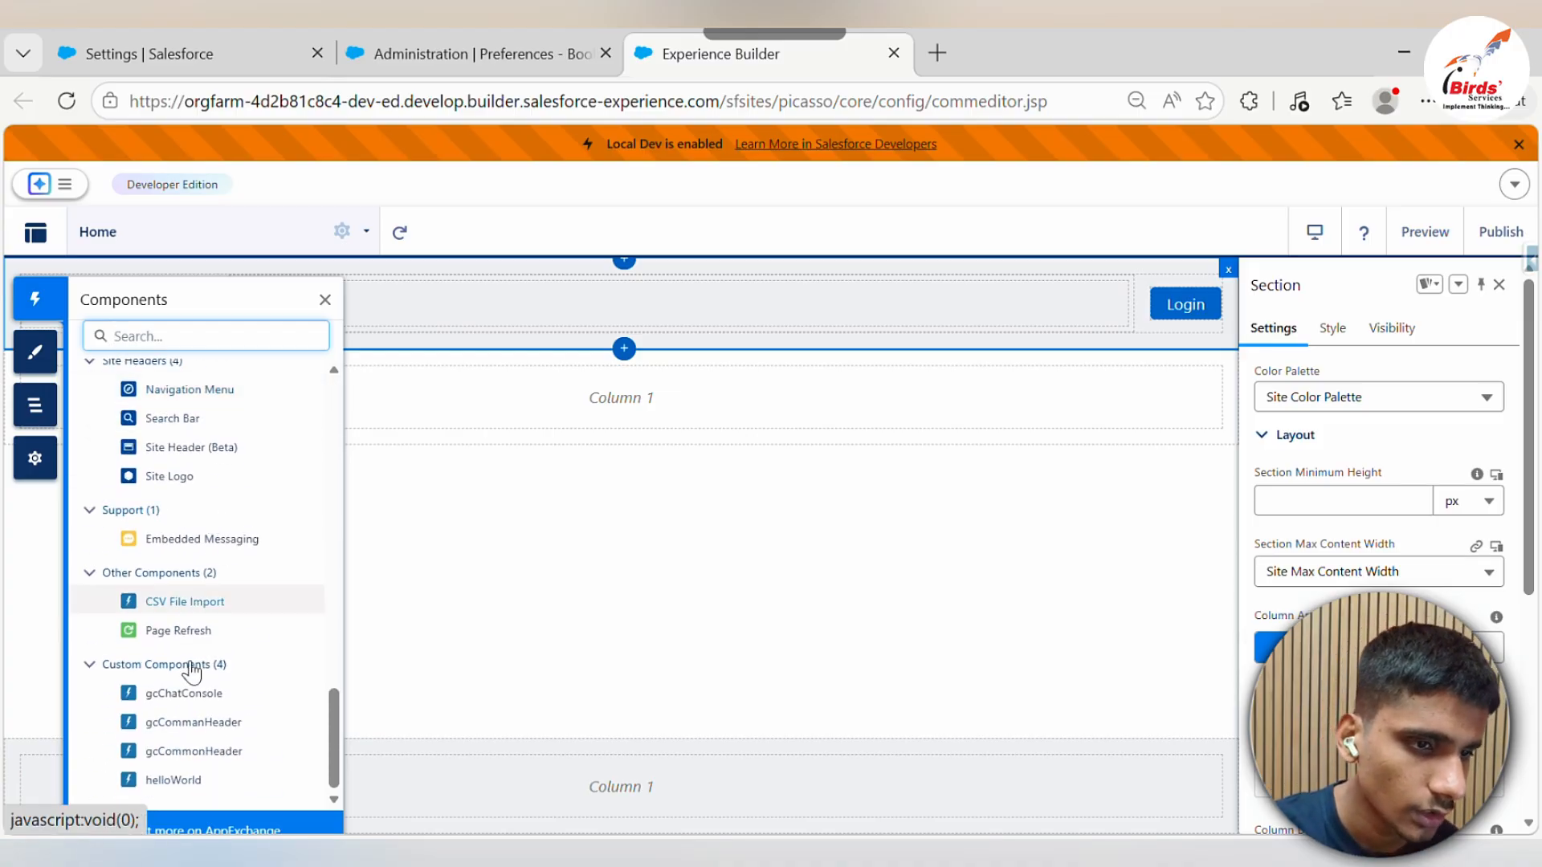
{"action": "scroll", "coordinate": [310, 592], "scroll_direction": "up", "scroll_amount": 10}
{"action": "scroll", "coordinate": [201, 498], "scroll_direction": "up", "scroll_amount": 5}
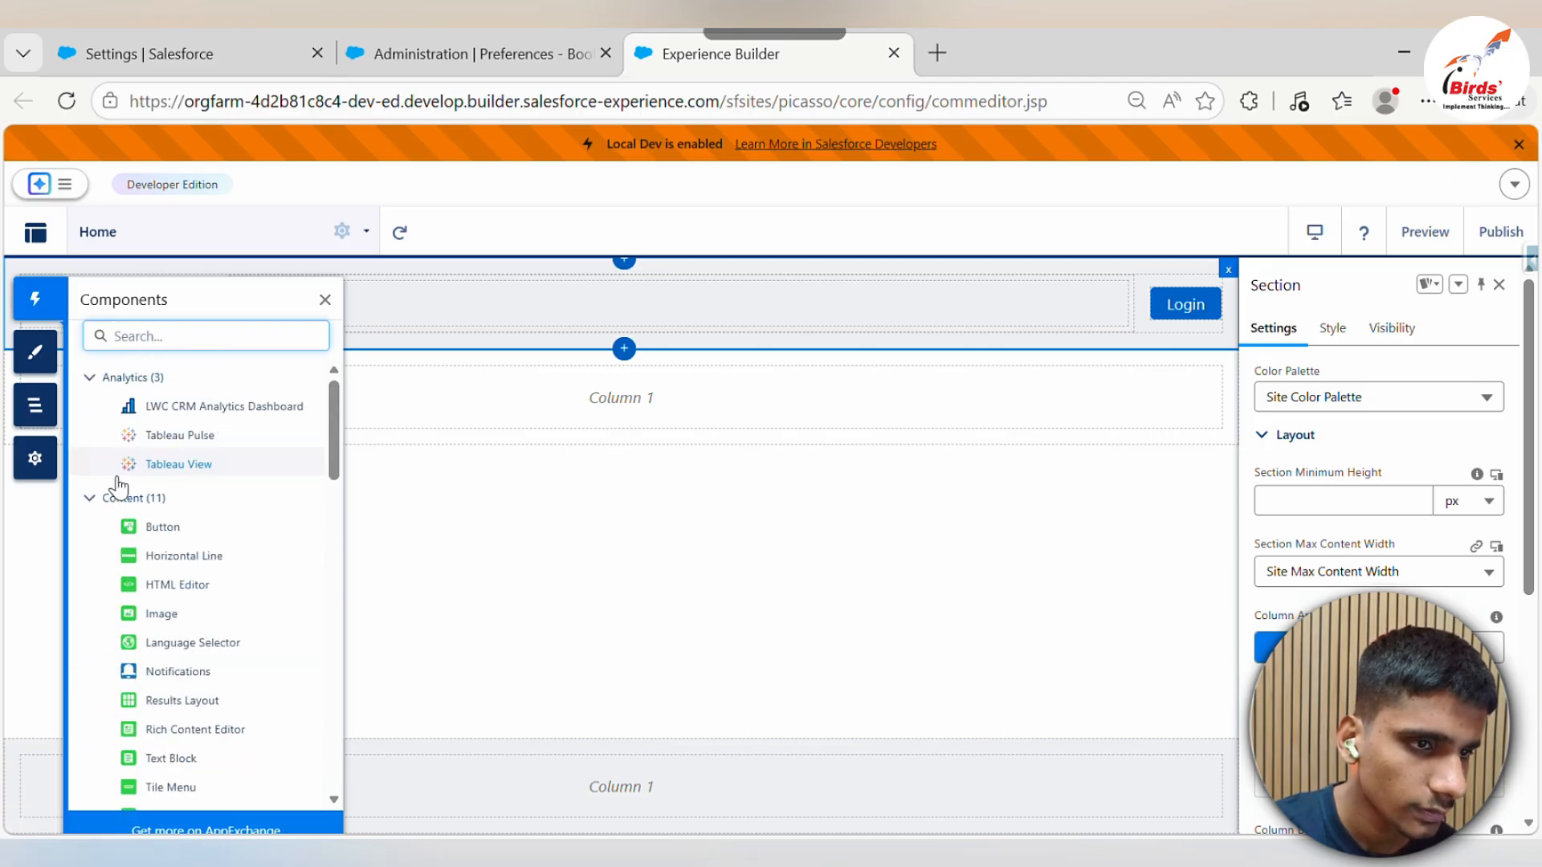
{"action": "scroll", "coordinate": [282, 603], "scroll_direction": "down", "scroll_amount": 5}
{"action": "scroll", "coordinate": [269, 547], "scroll_direction": "up", "scroll_amount": 5}
{"action": "scroll", "coordinate": [269, 547], "scroll_direction": "down", "scroll_amount": 3}
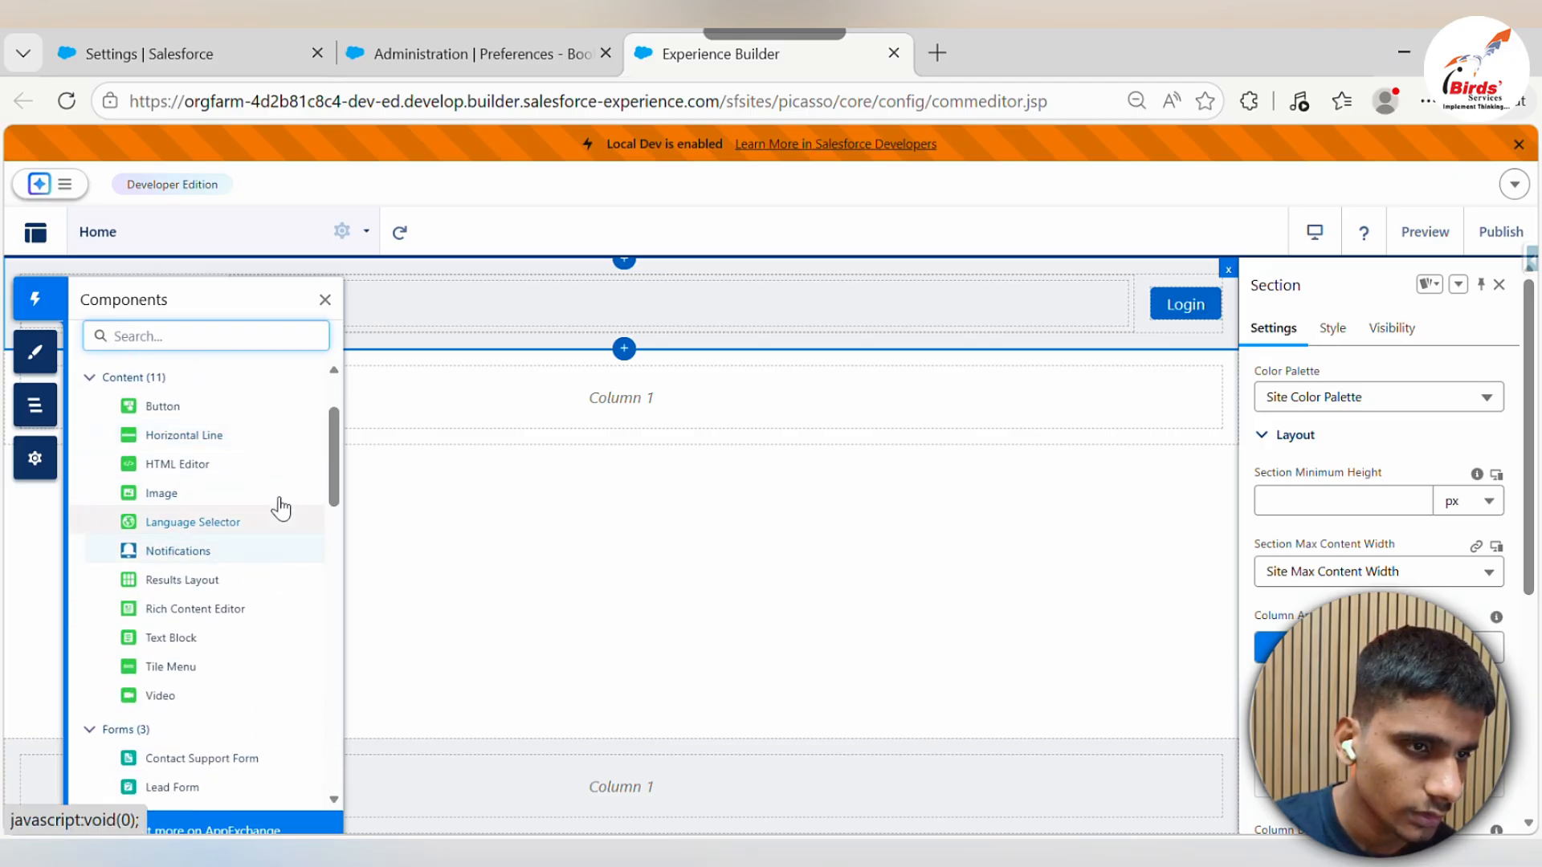
{"action": "scroll", "coordinate": [227, 660], "scroll_direction": "down", "scroll_amount": 9}
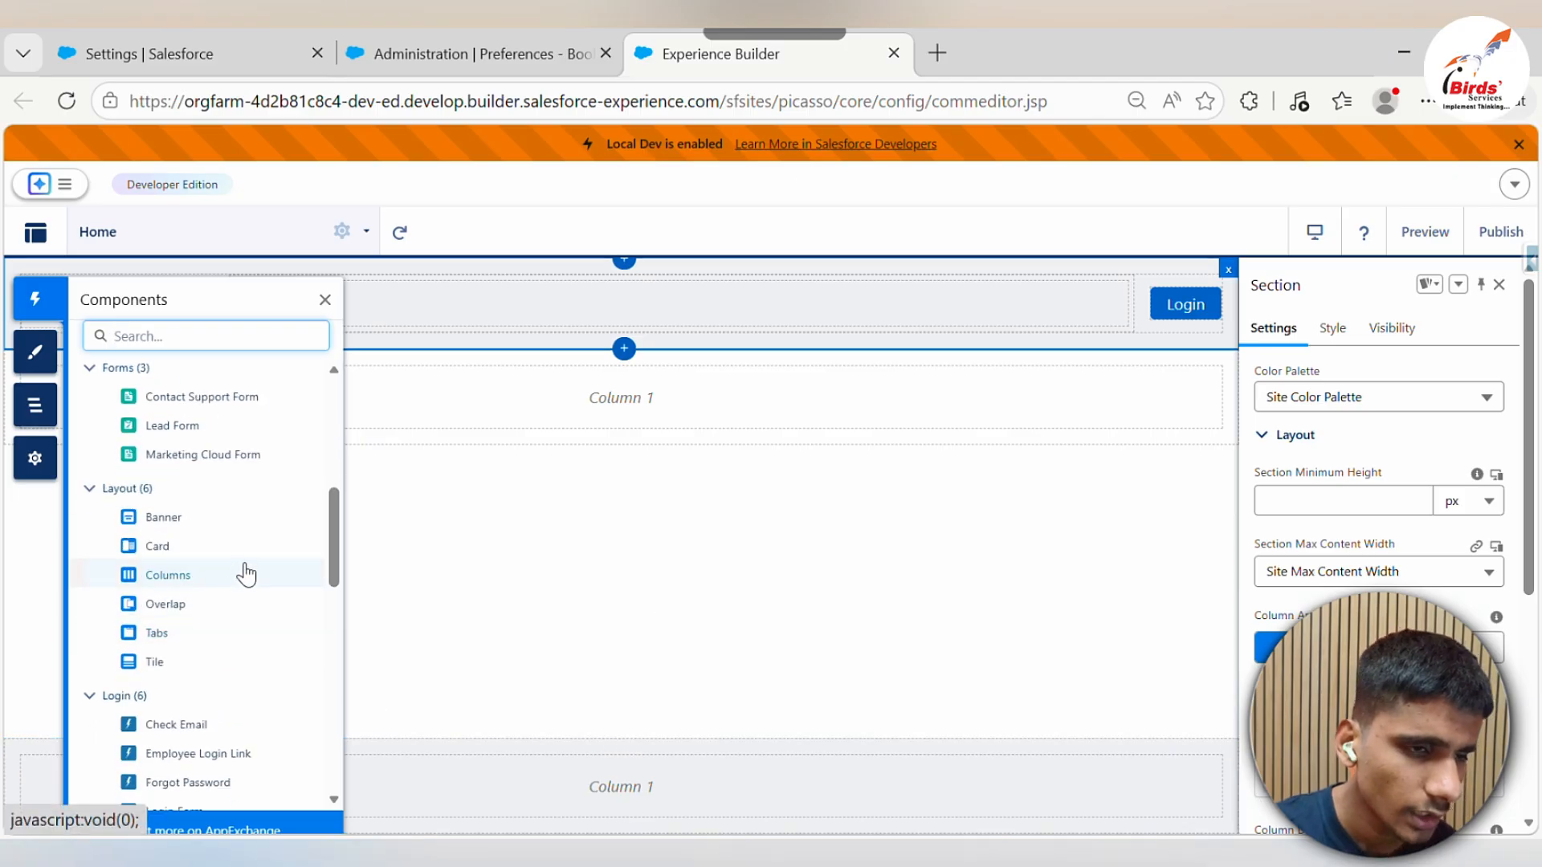
{"action": "scroll", "coordinate": [196, 551], "scroll_direction": "up", "scroll_amount": 6}
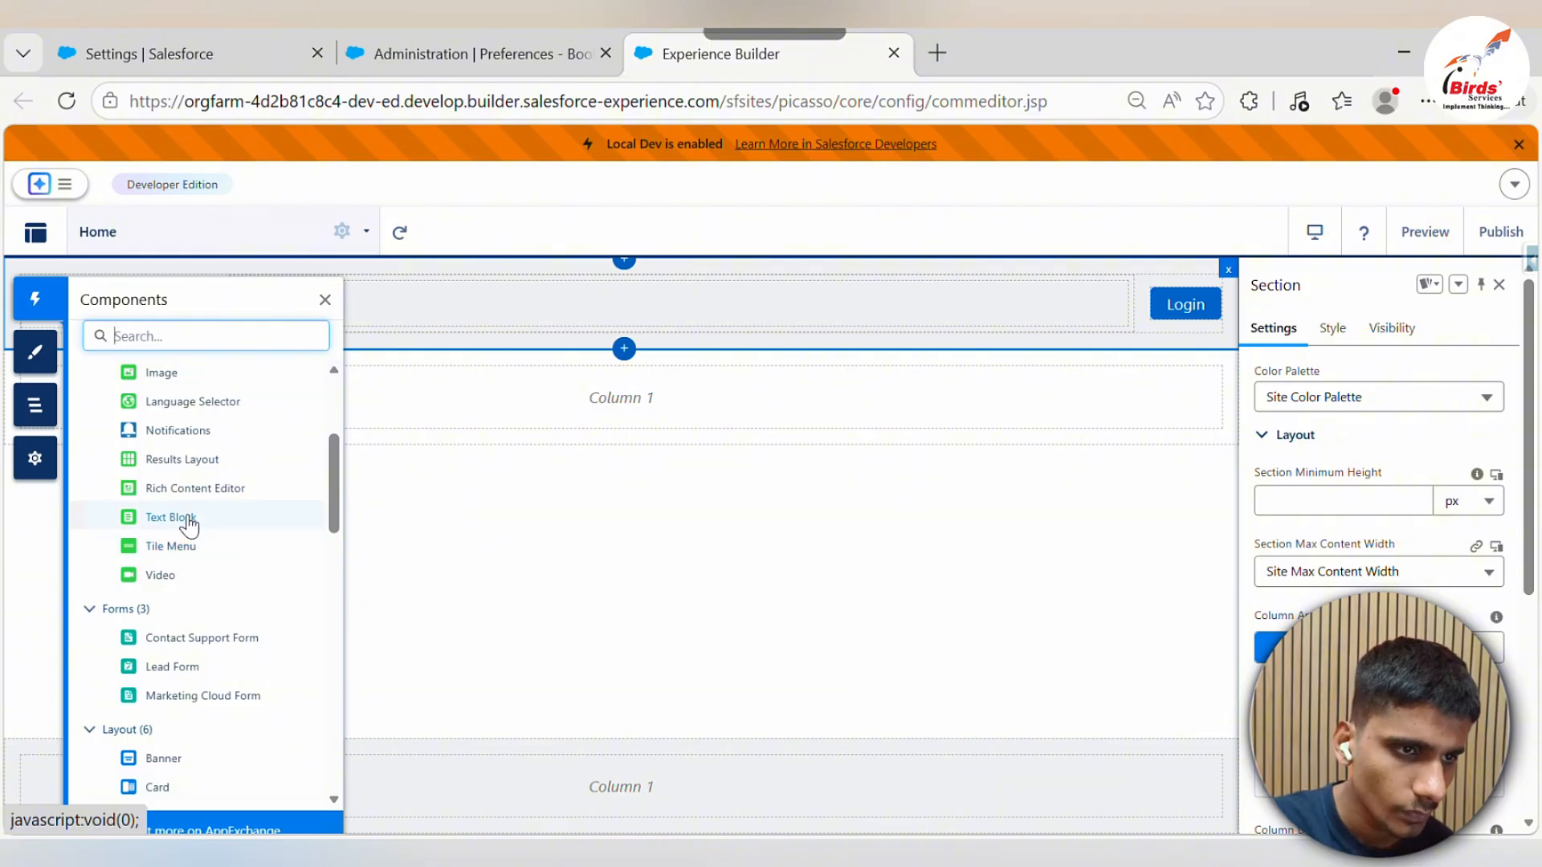
{"action": "left_click_drag", "start_coordinate": [197, 524], "coordinate": [725, 794]}
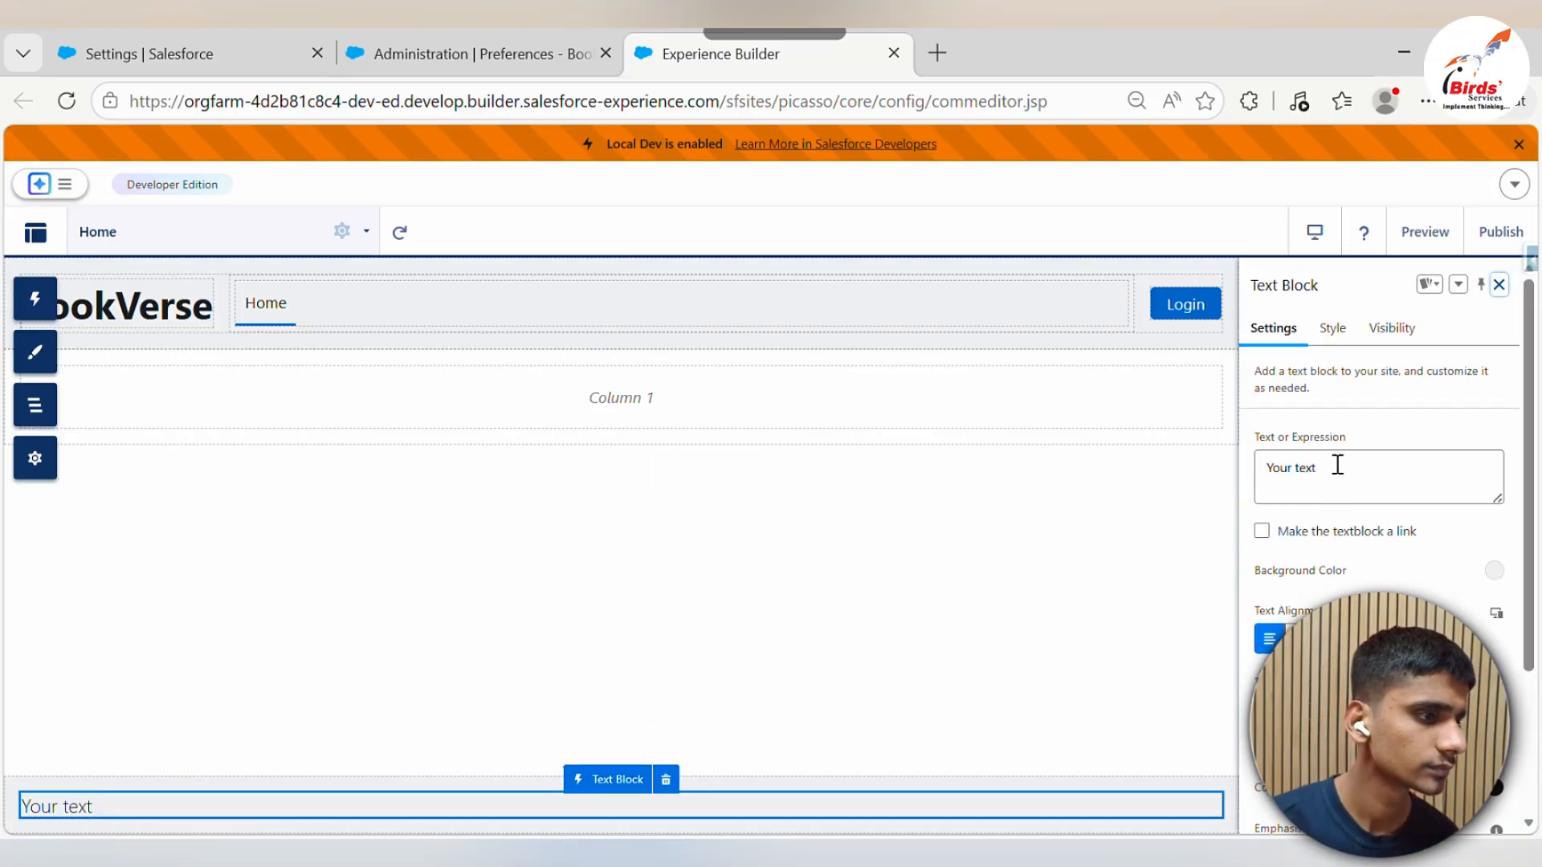
Set the footer Text Block's text to "2026 BookVerse | Salesforce LWR"
{"action": "left_click_drag", "start_coordinate": [1470, 474], "coordinate": [964, 480]}
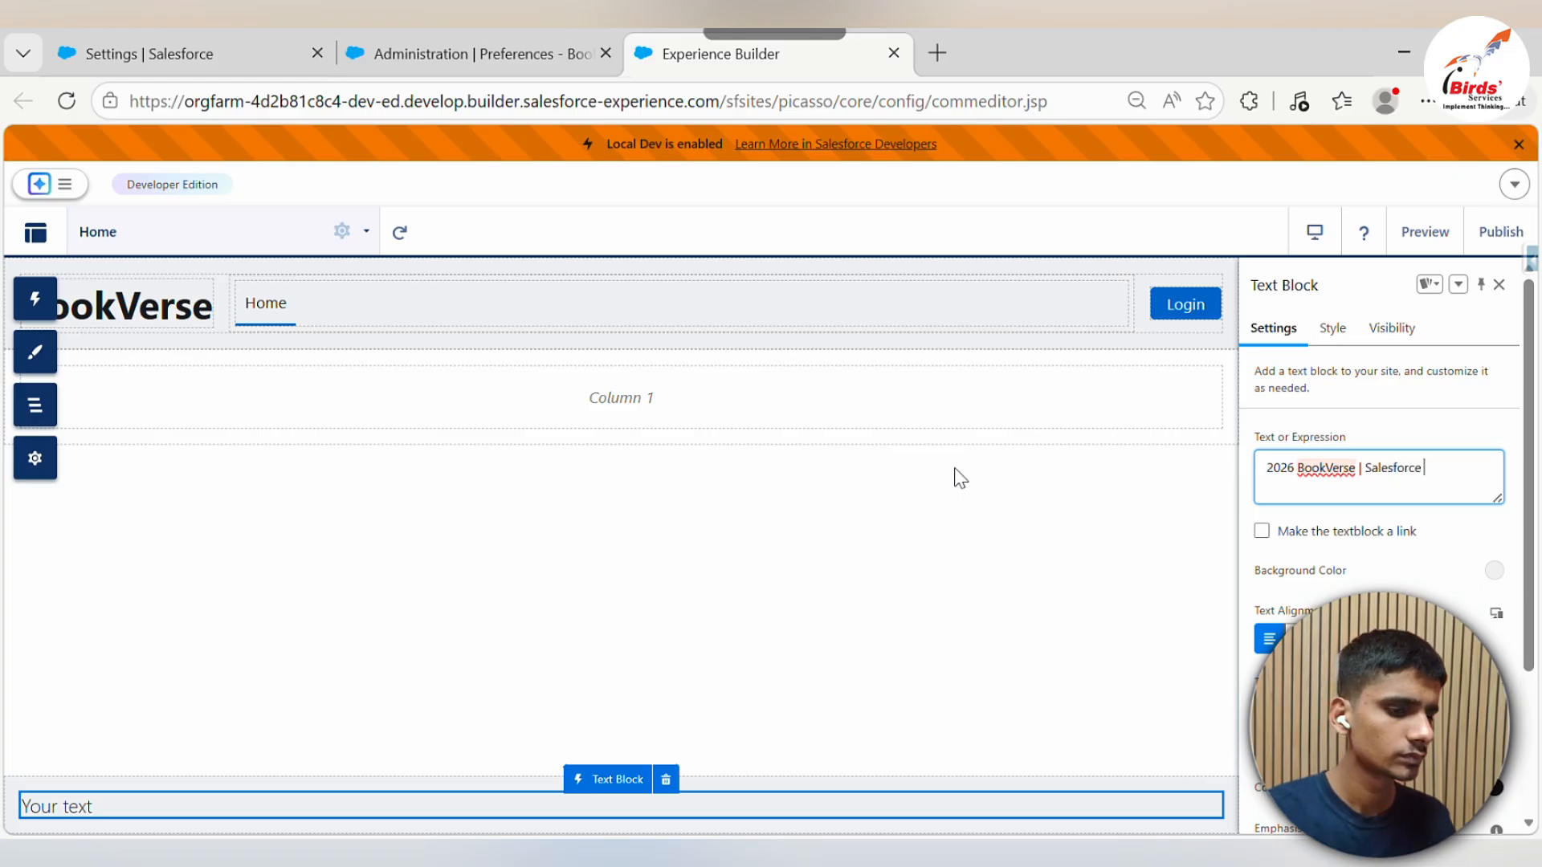
{"action": "type", "text": "| Salesforce LWR"}
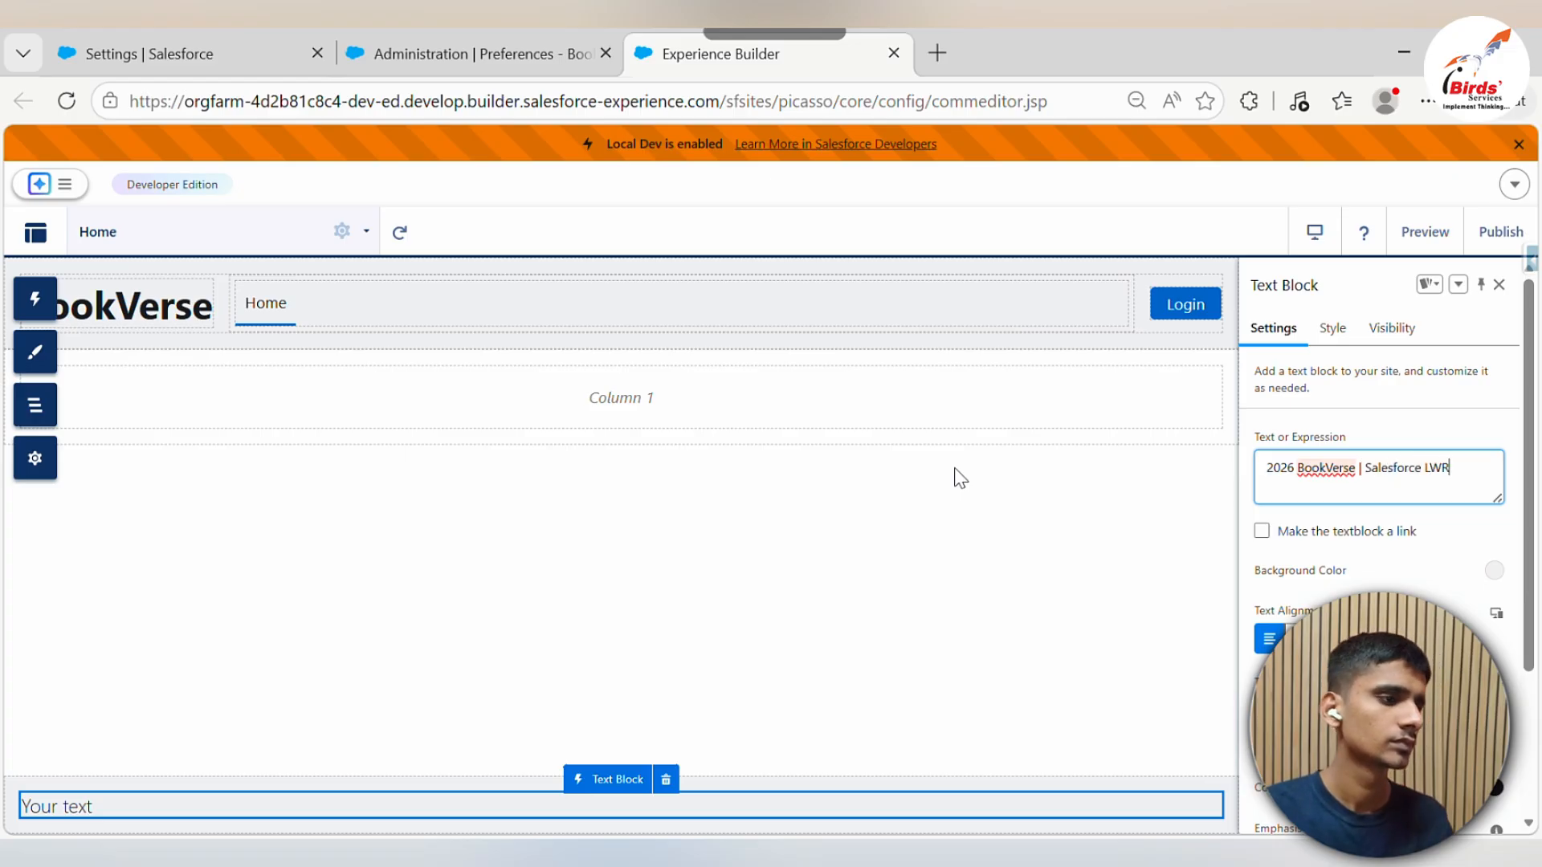
{"action": "left_click", "coordinate": [1009, 623]}
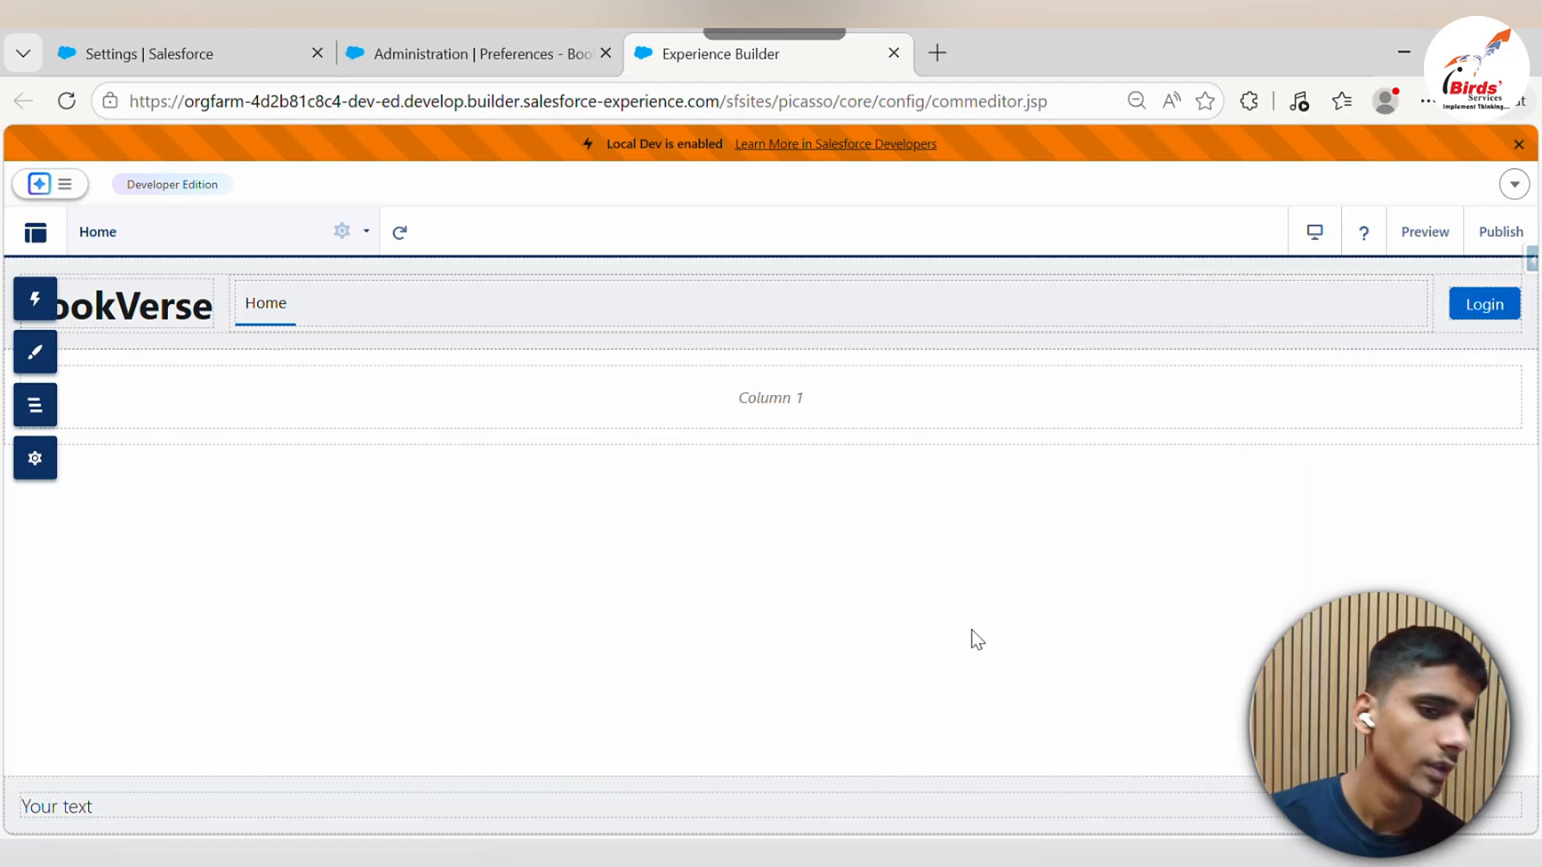
Center the text of the footer's Text Block
{"action": "left_click", "coordinate": [640, 810]}
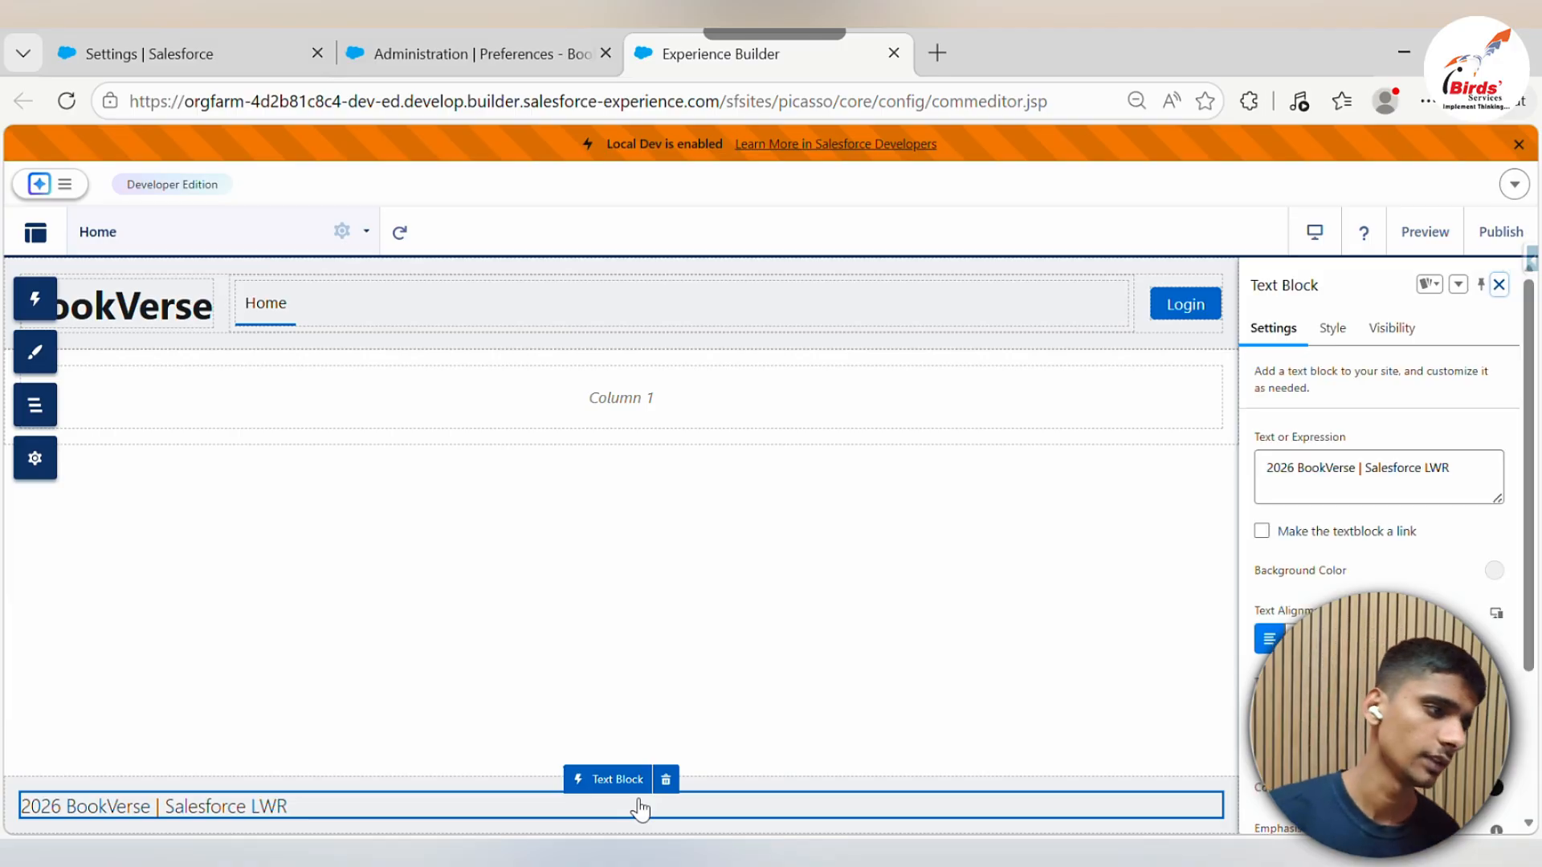
{"action": "scroll", "coordinate": [1331, 547], "scroll_direction": "down", "scroll_amount": 2}
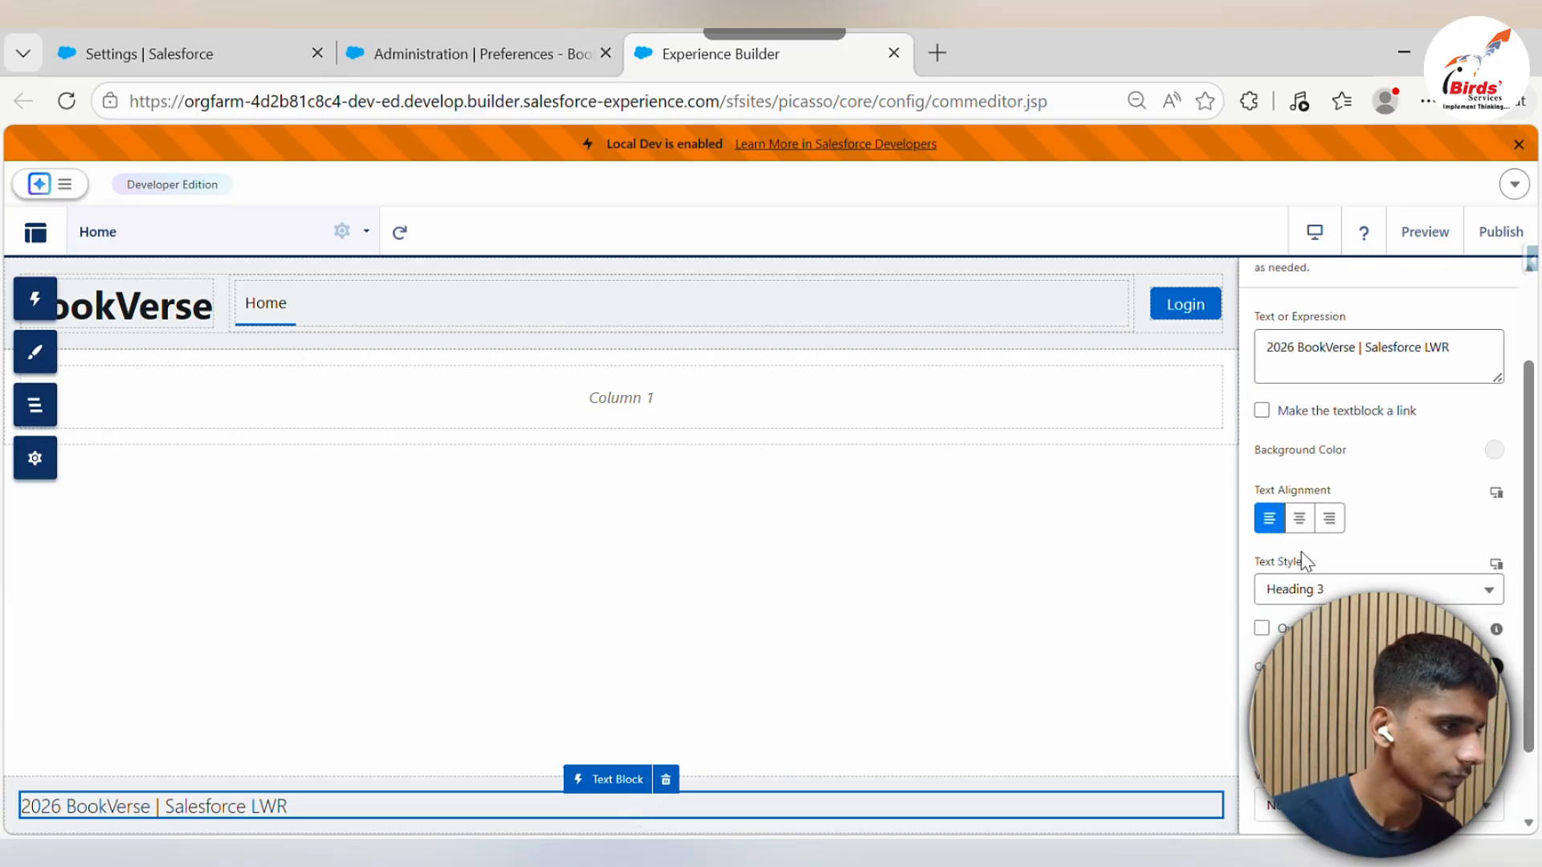
{"action": "left_click", "coordinate": [1299, 518]}
{"action": "scroll", "coordinate": [1298, 519], "scroll_direction": "down", "scroll_amount": 1}
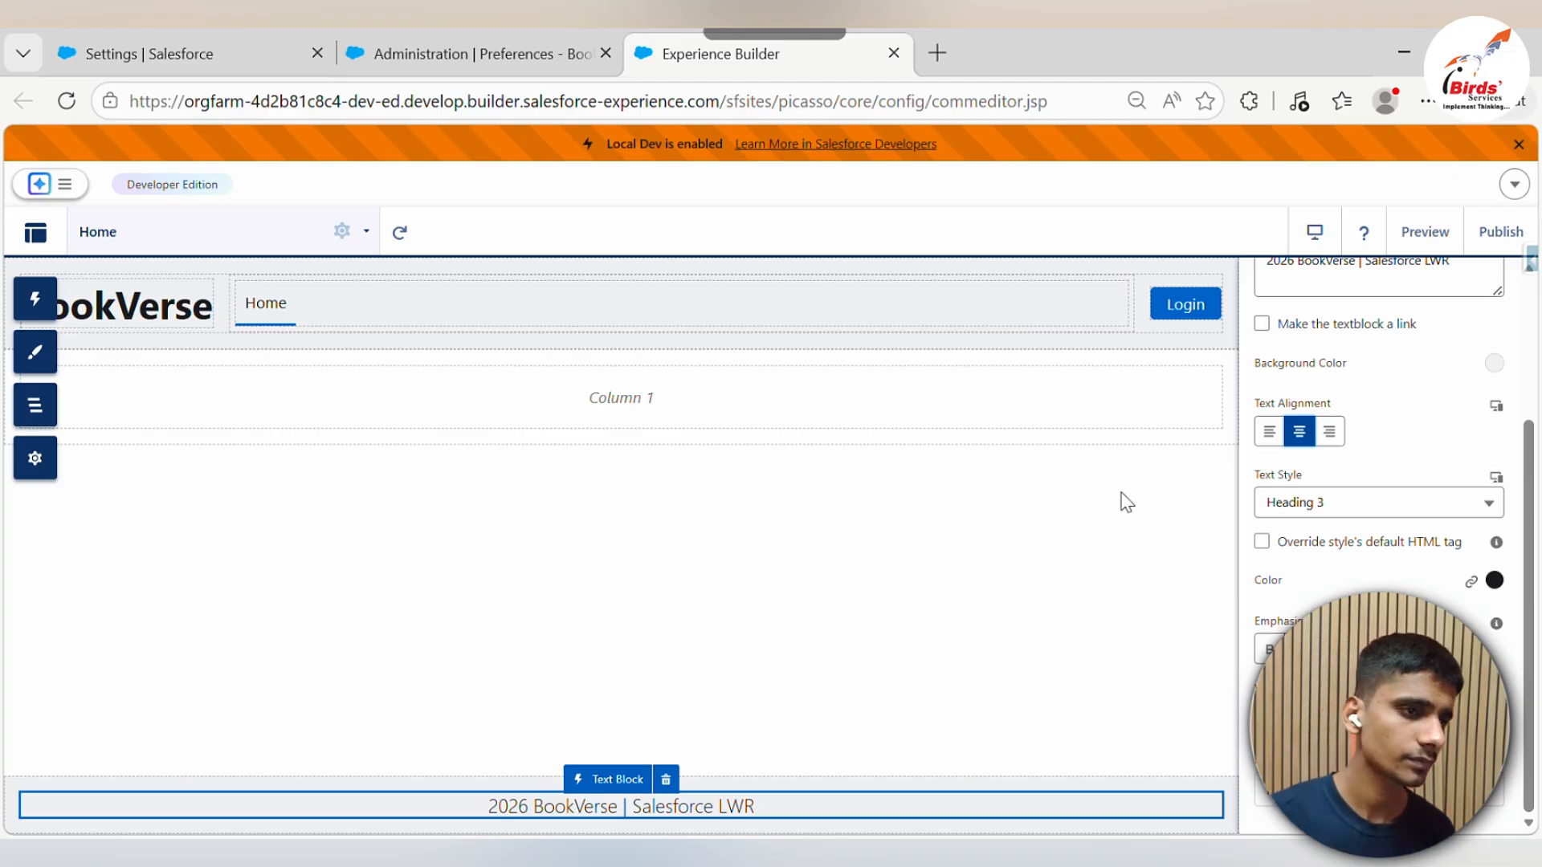
{"action": "left_click", "coordinate": [883, 490]}
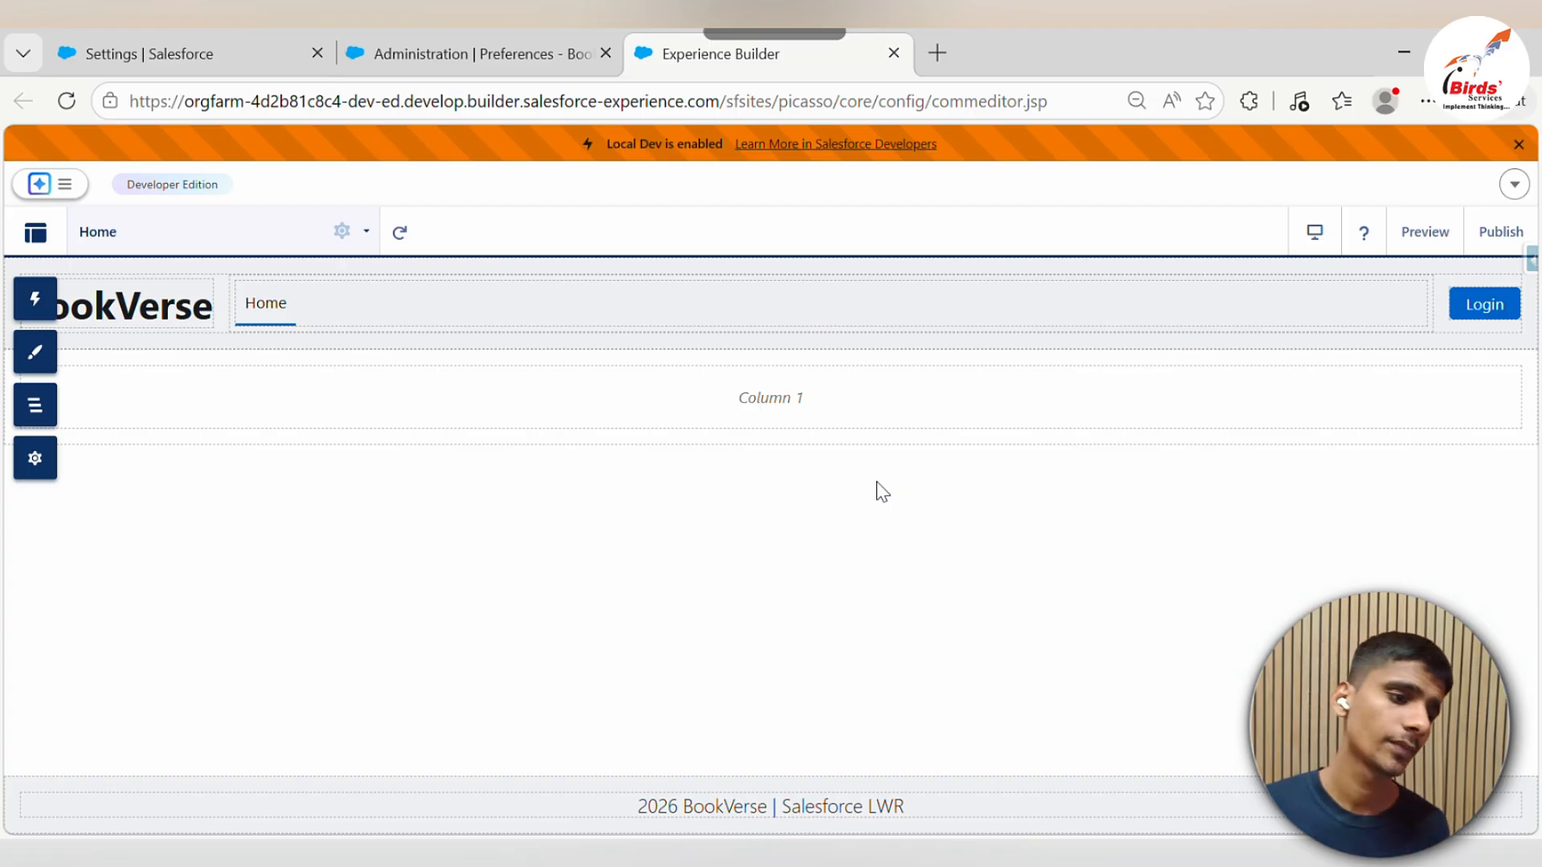
Preview the Home page, return to editing it, and select the empty content section below the header
{"action": "left_click", "coordinate": [1407, 233]}
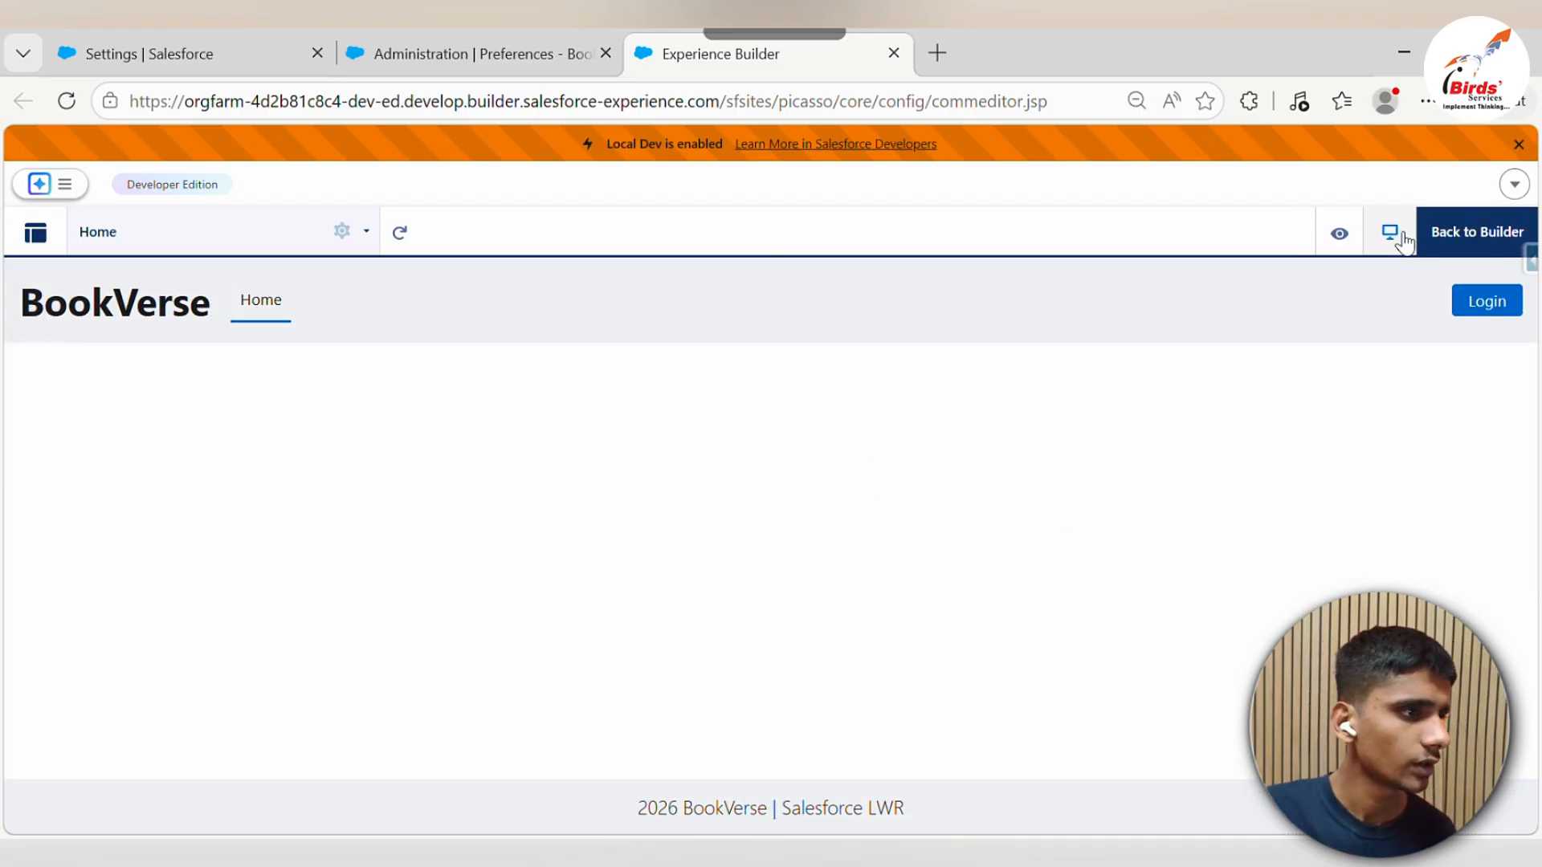
{"action": "left_click", "coordinate": [1458, 233]}
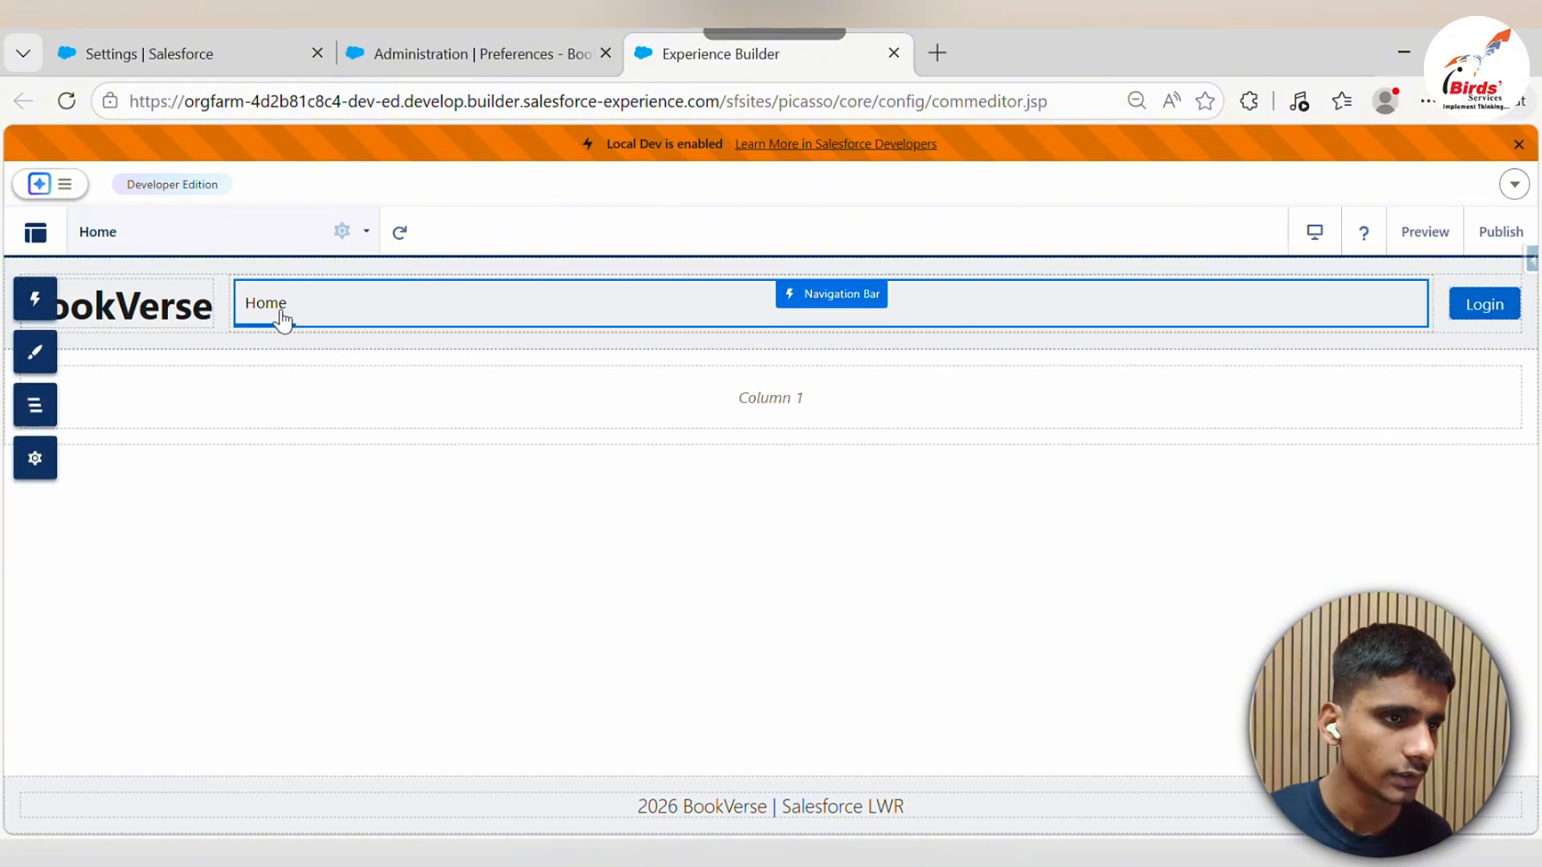
{"action": "left_click", "coordinate": [827, 420]}
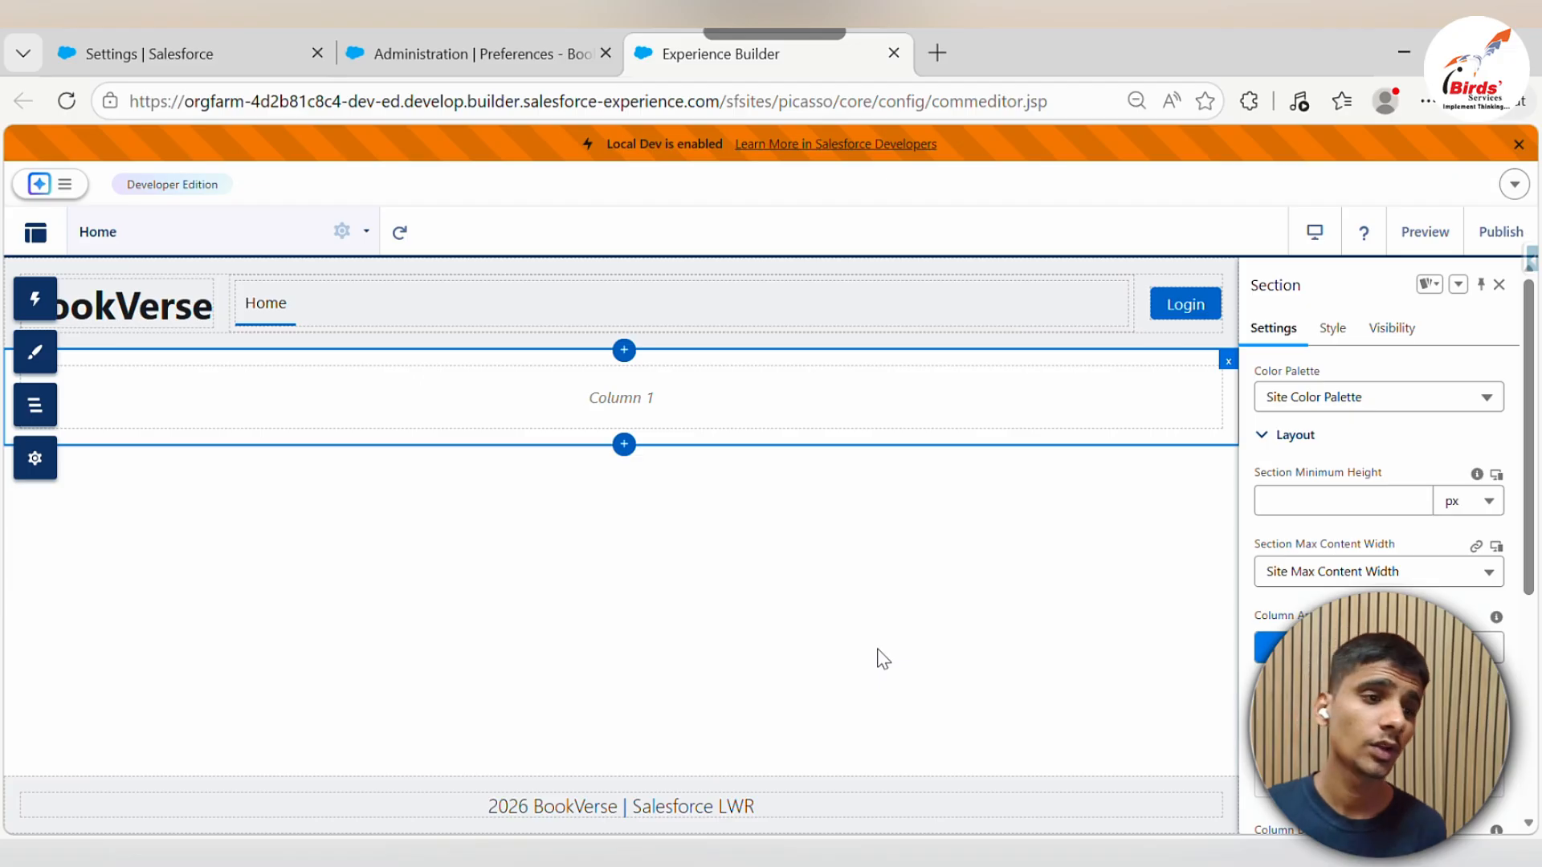
Look through the content, forms and layout components available for the Home page's empty section
{"action": "left_click", "coordinate": [35, 298]}
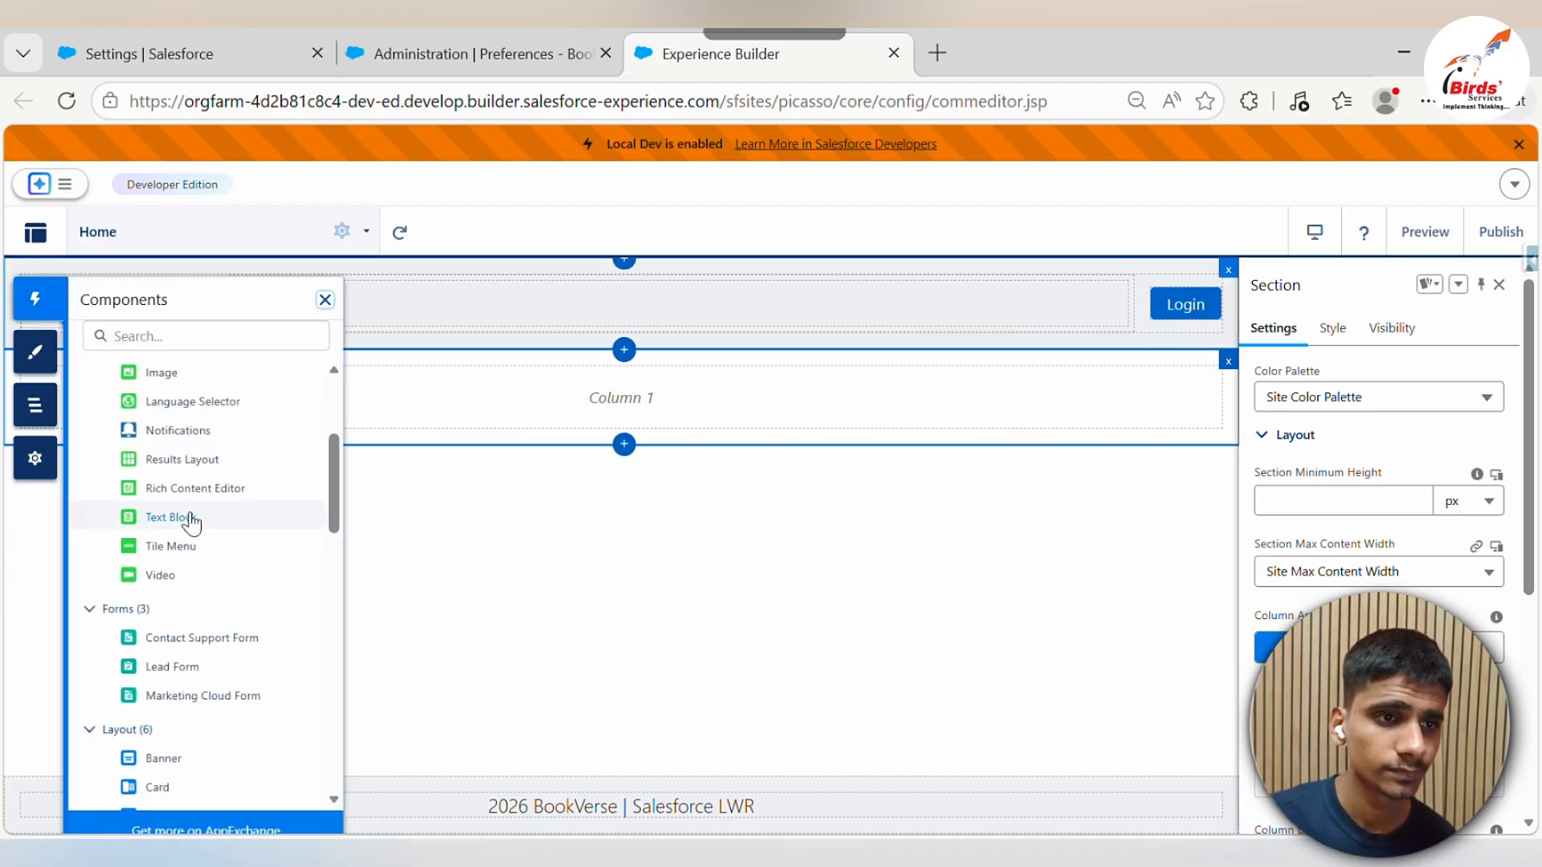
{"action": "scroll", "coordinate": [187, 526], "scroll_direction": "down", "scroll_amount": 4}
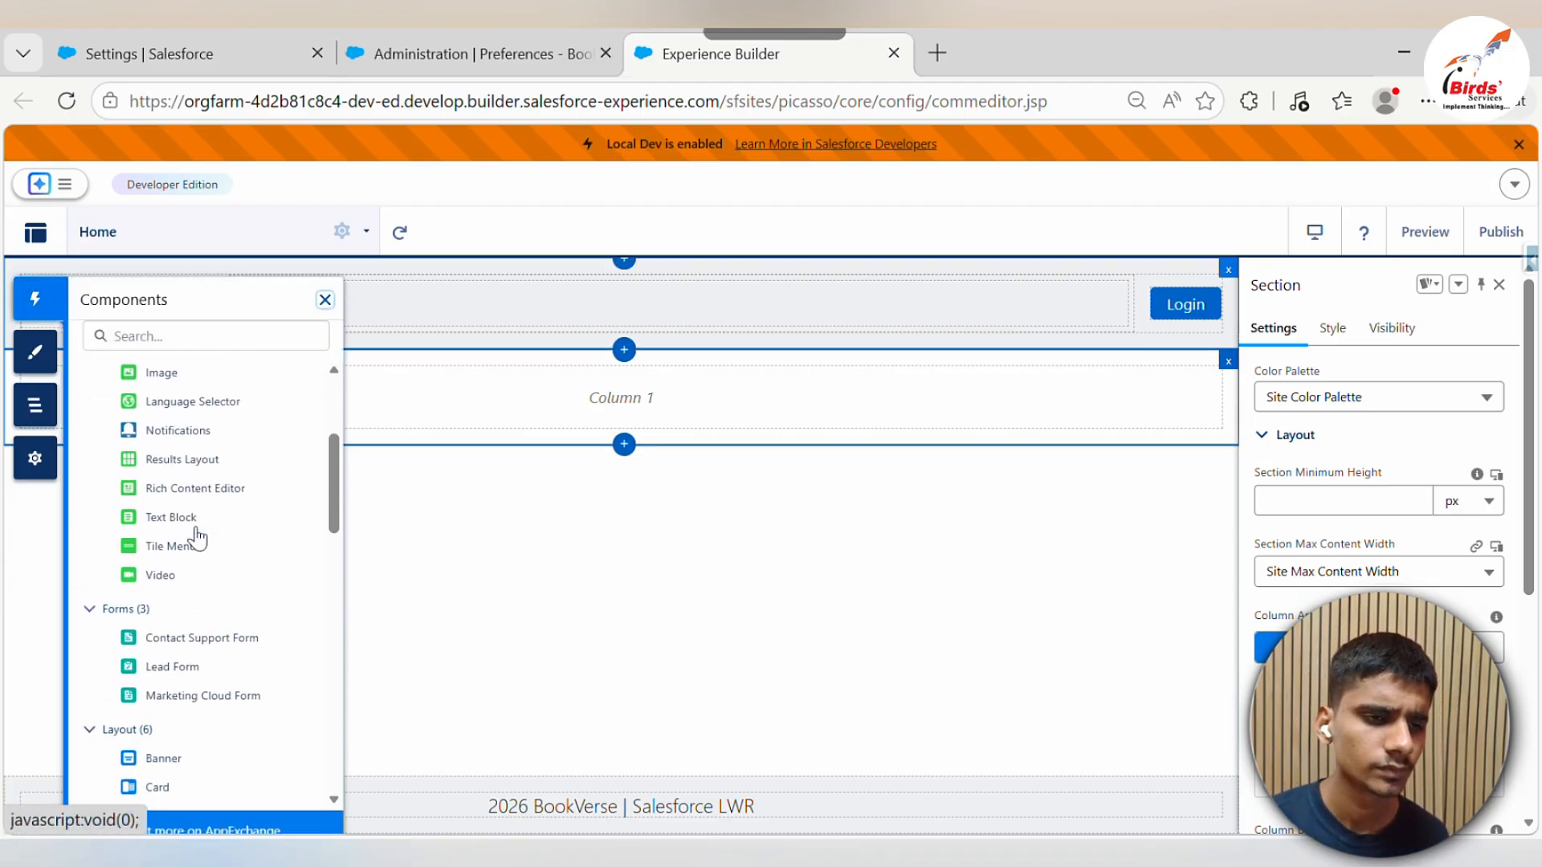
{"action": "scroll", "coordinate": [234, 655], "scroll_direction": "down", "scroll_amount": 2}
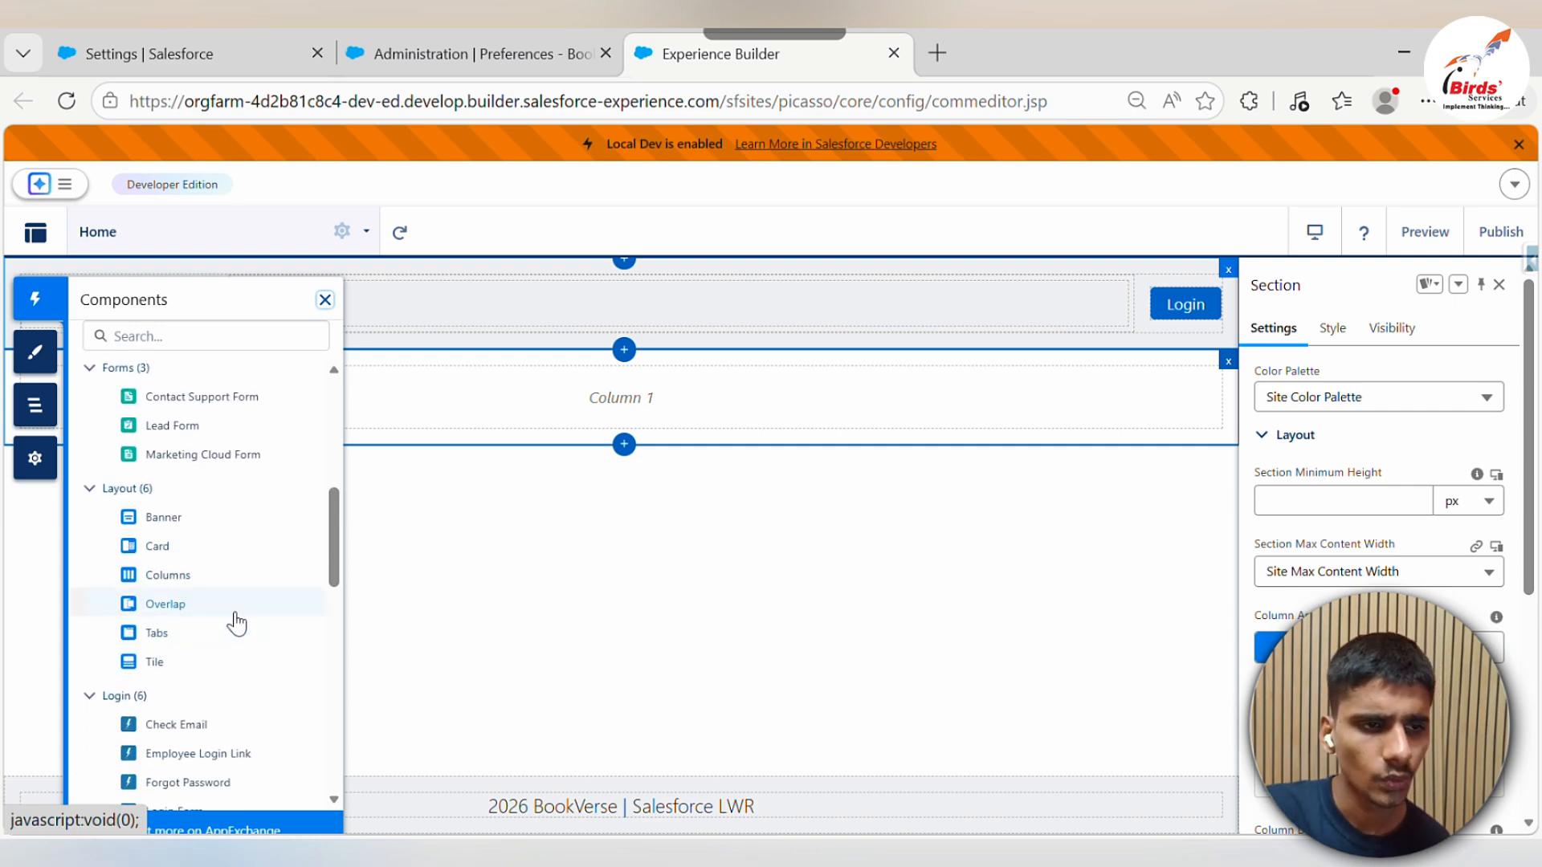
{"action": "scroll", "coordinate": [235, 624], "scroll_direction": "up", "scroll_amount": 6}
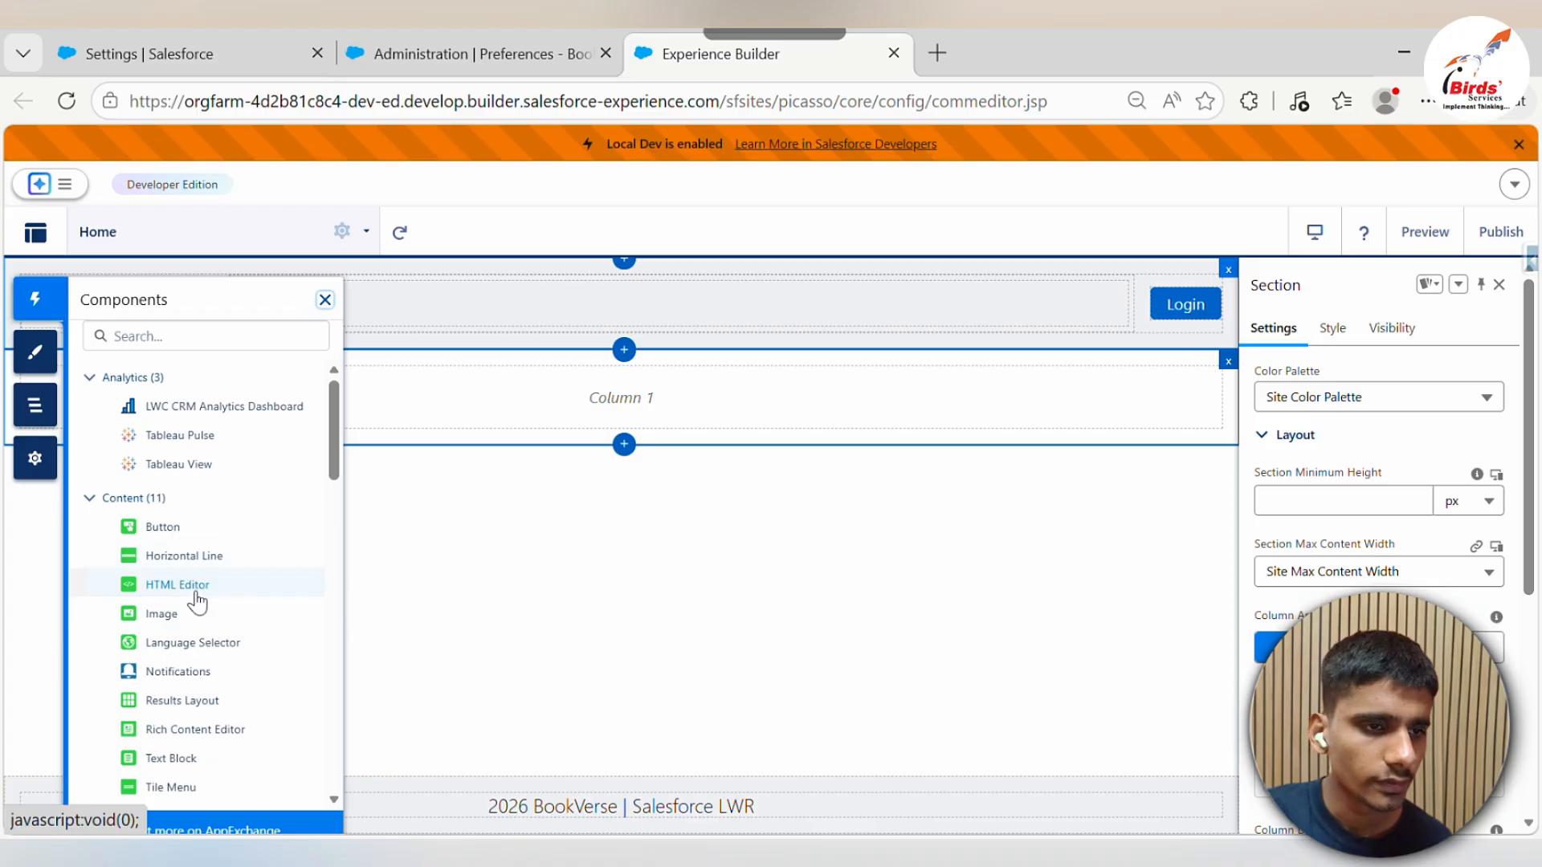
{"action": "scroll", "coordinate": [225, 658], "scroll_direction": "down", "scroll_amount": 3}
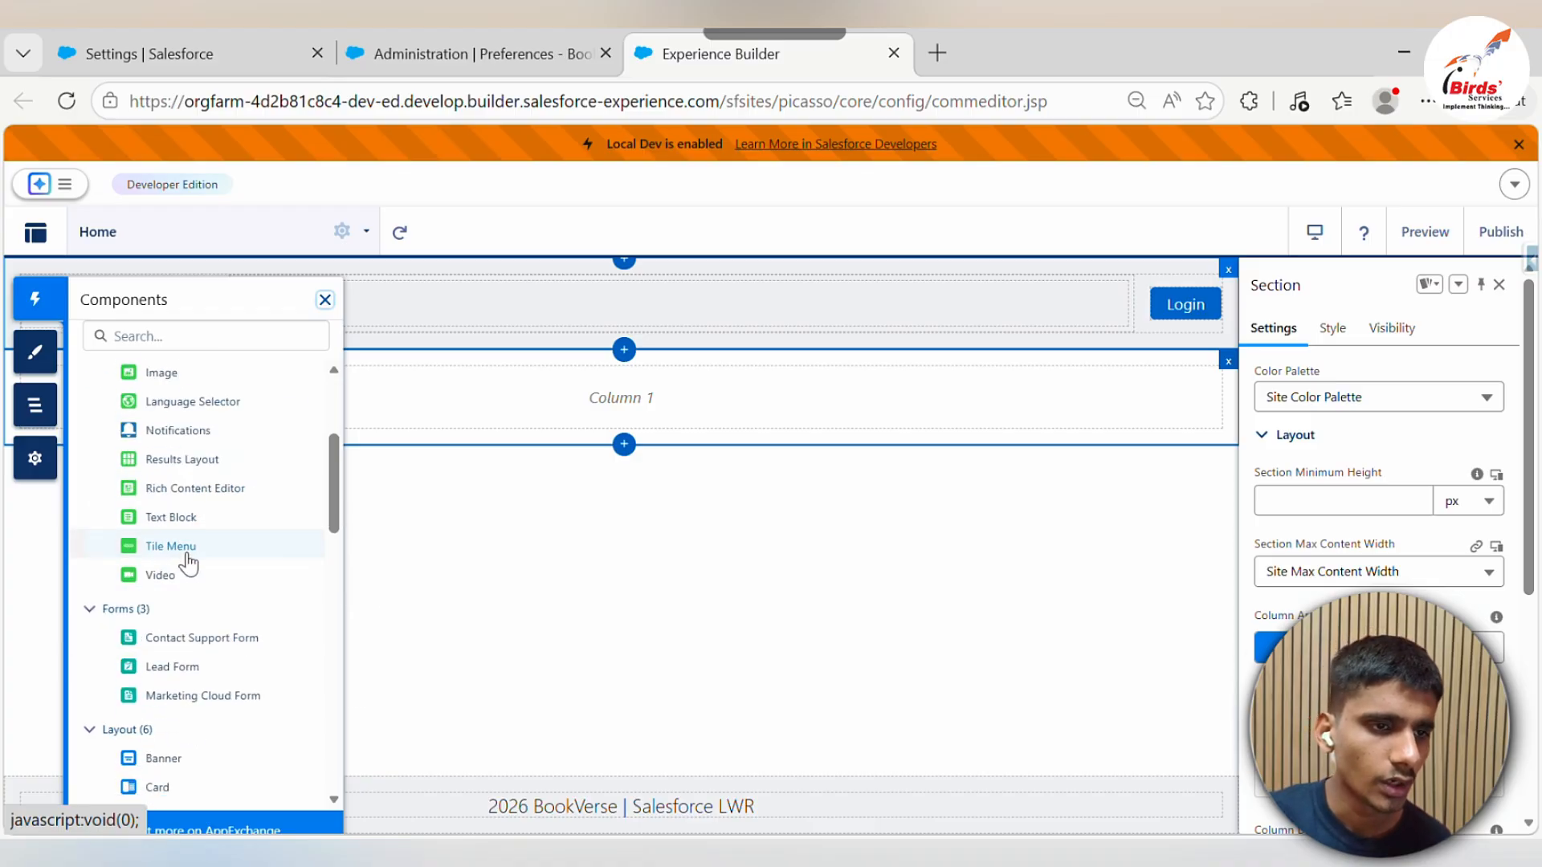
{"action": "scroll", "coordinate": [207, 509], "scroll_direction": "down", "scroll_amount": 4}
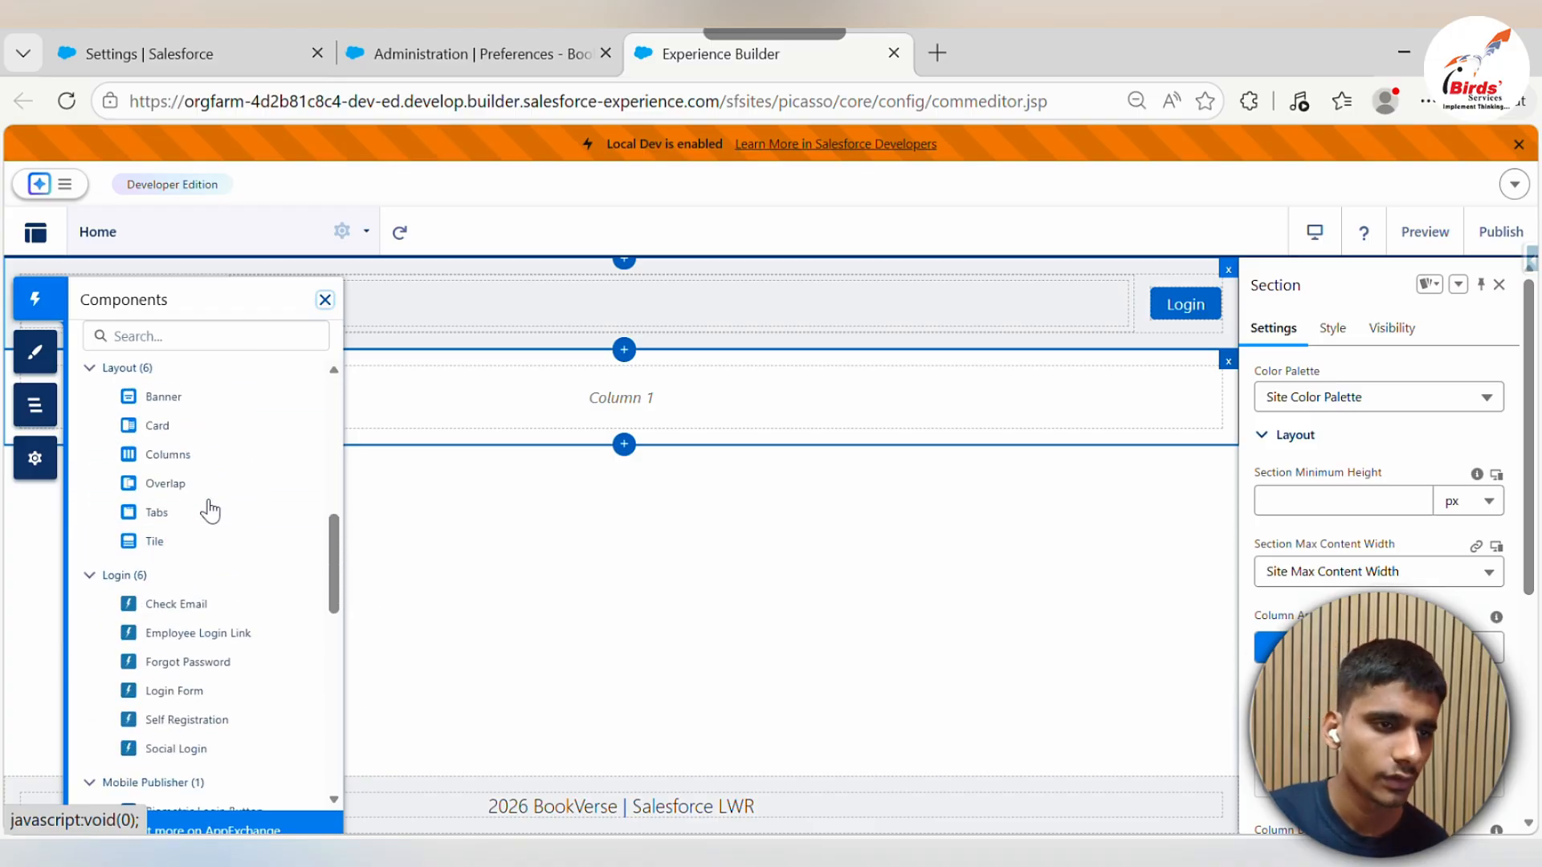
{"action": "scroll", "coordinate": [209, 509], "scroll_direction": "up", "scroll_amount": 4}
{"action": "scroll", "coordinate": [208, 509], "scroll_direction": "down", "scroll_amount": 4}
{"action": "scroll", "coordinate": [207, 514], "scroll_direction": "up", "scroll_amount": 2}
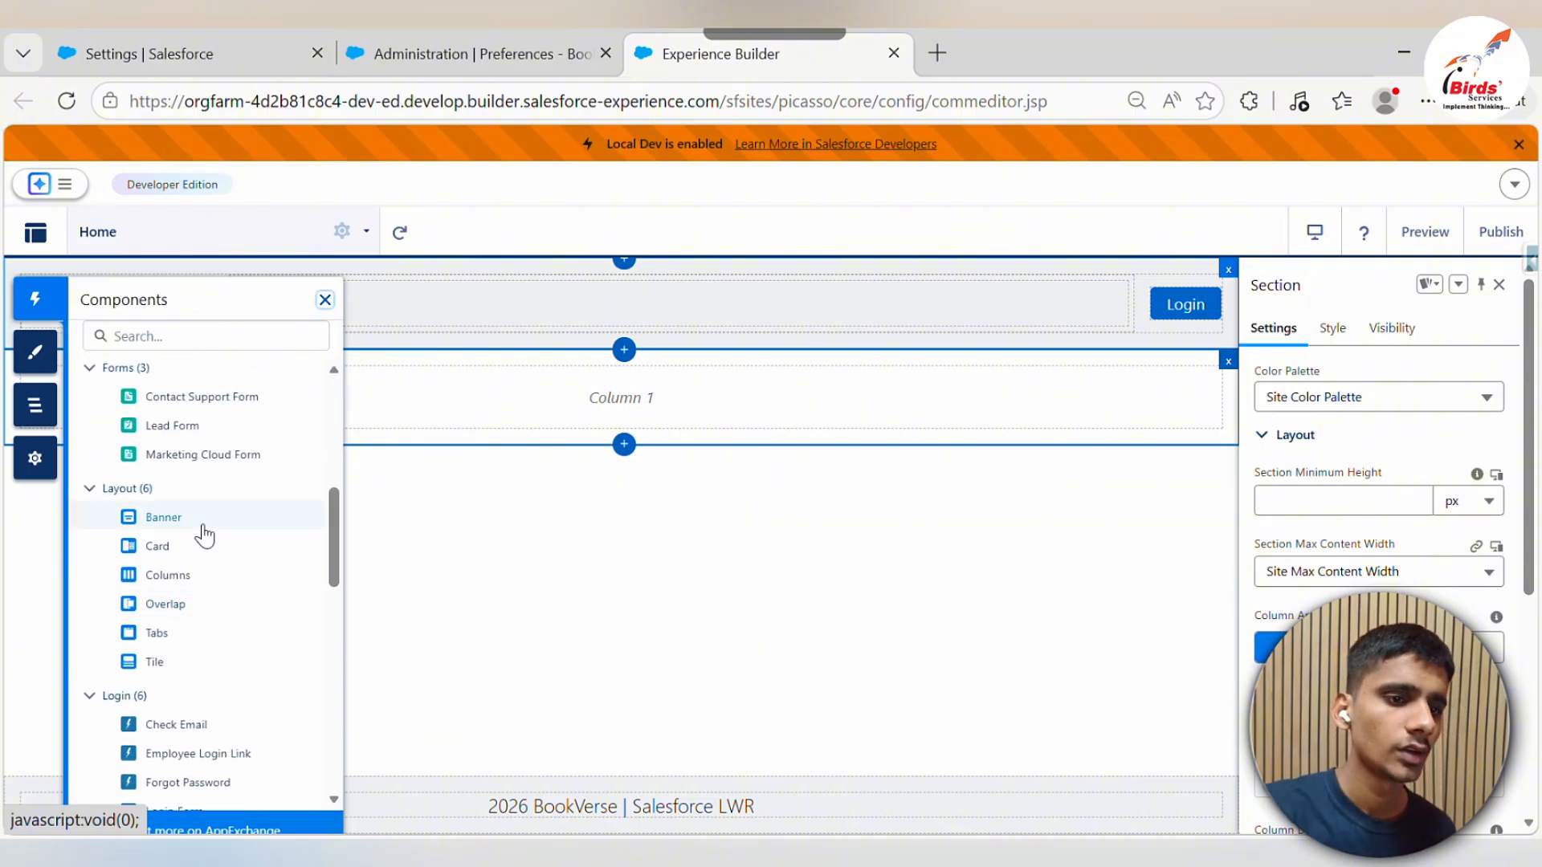
{"action": "left_click_drag", "start_coordinate": [206, 547], "coordinate": [818, 424]}
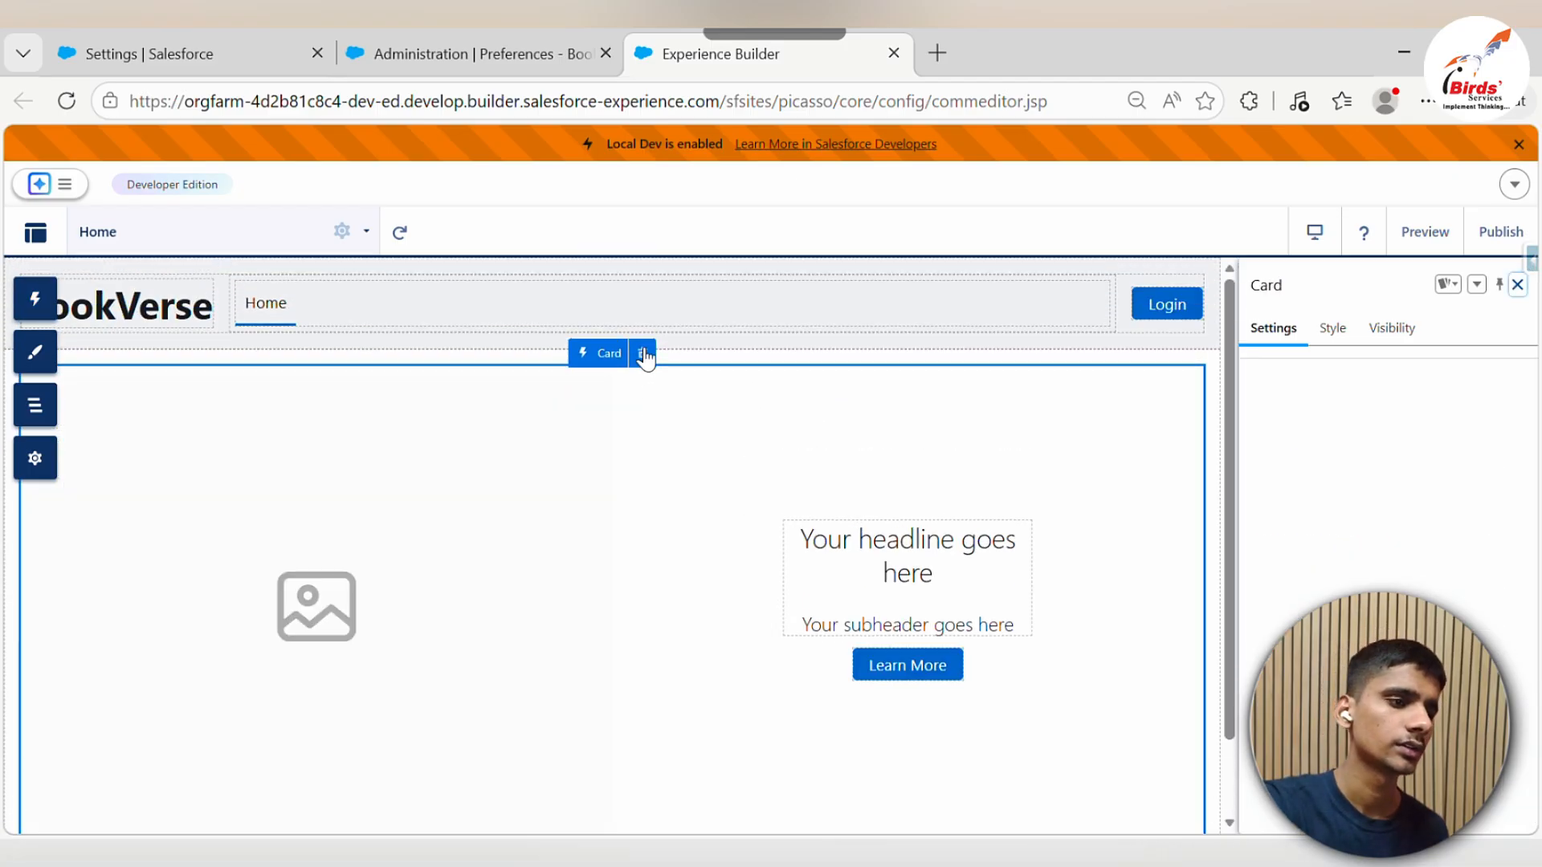
{"action": "left_click", "coordinate": [642, 354]}
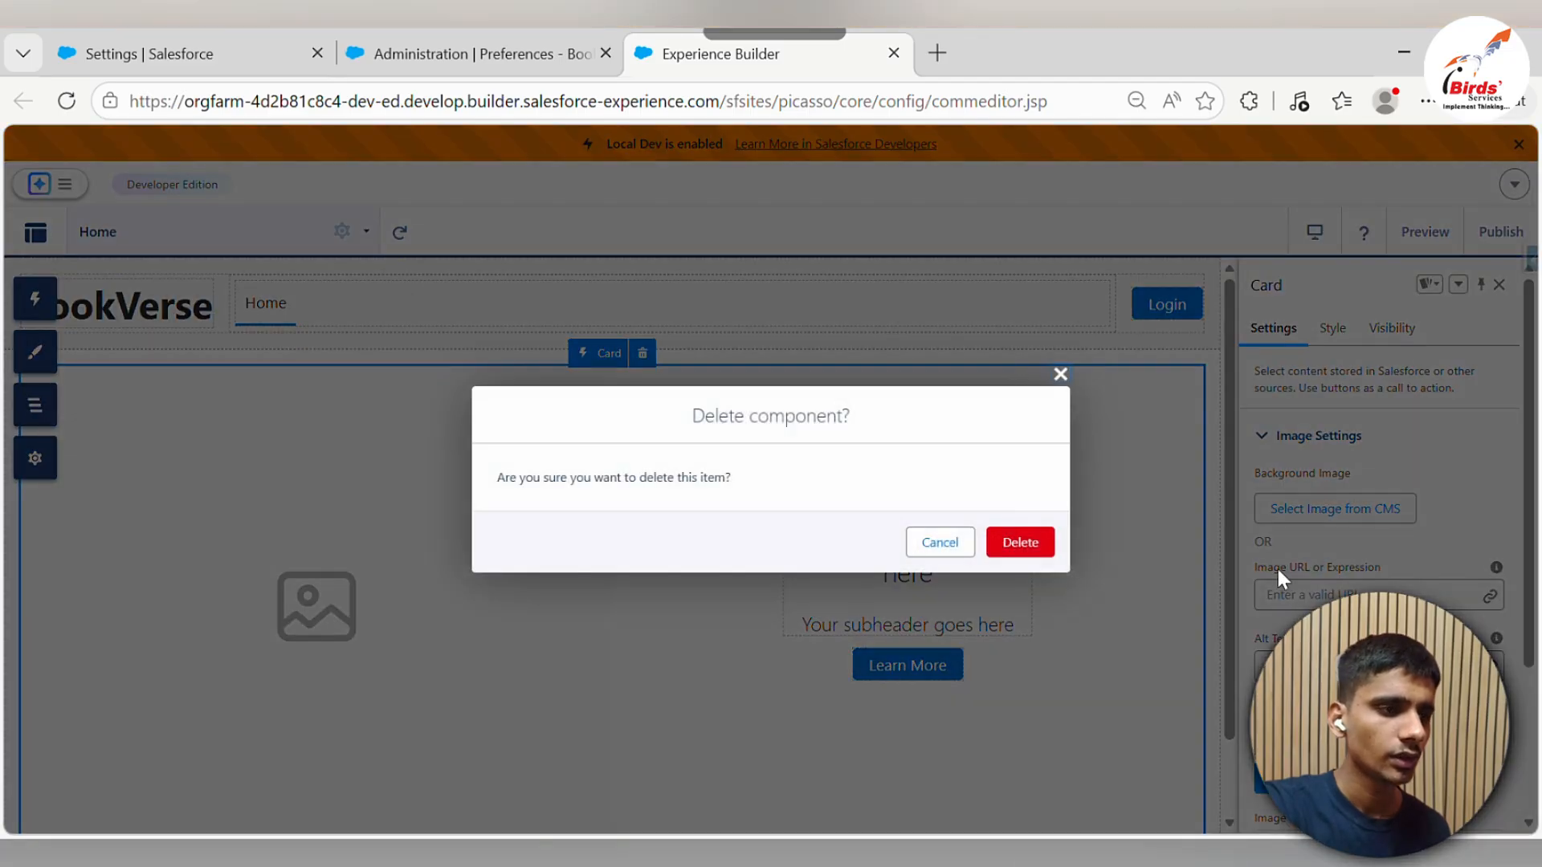
{"action": "left_click", "coordinate": [1018, 540]}
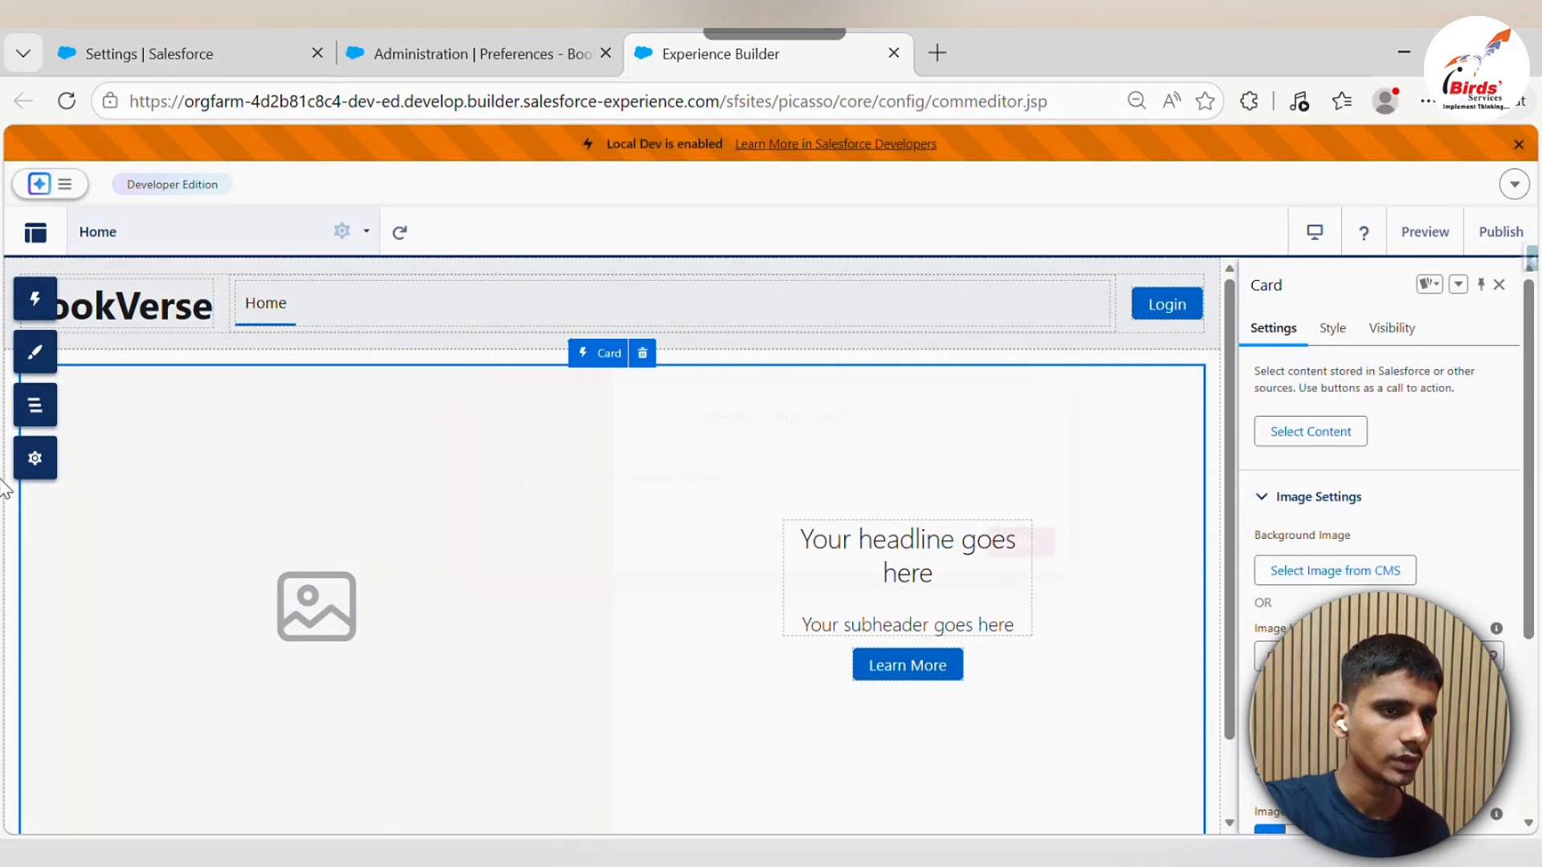
Place a Banner in the Home page's empty content section and review its image settings
{"action": "left_click", "coordinate": [35, 298]}
{"action": "left_click_drag", "start_coordinate": [187, 522], "coordinate": [970, 413]}
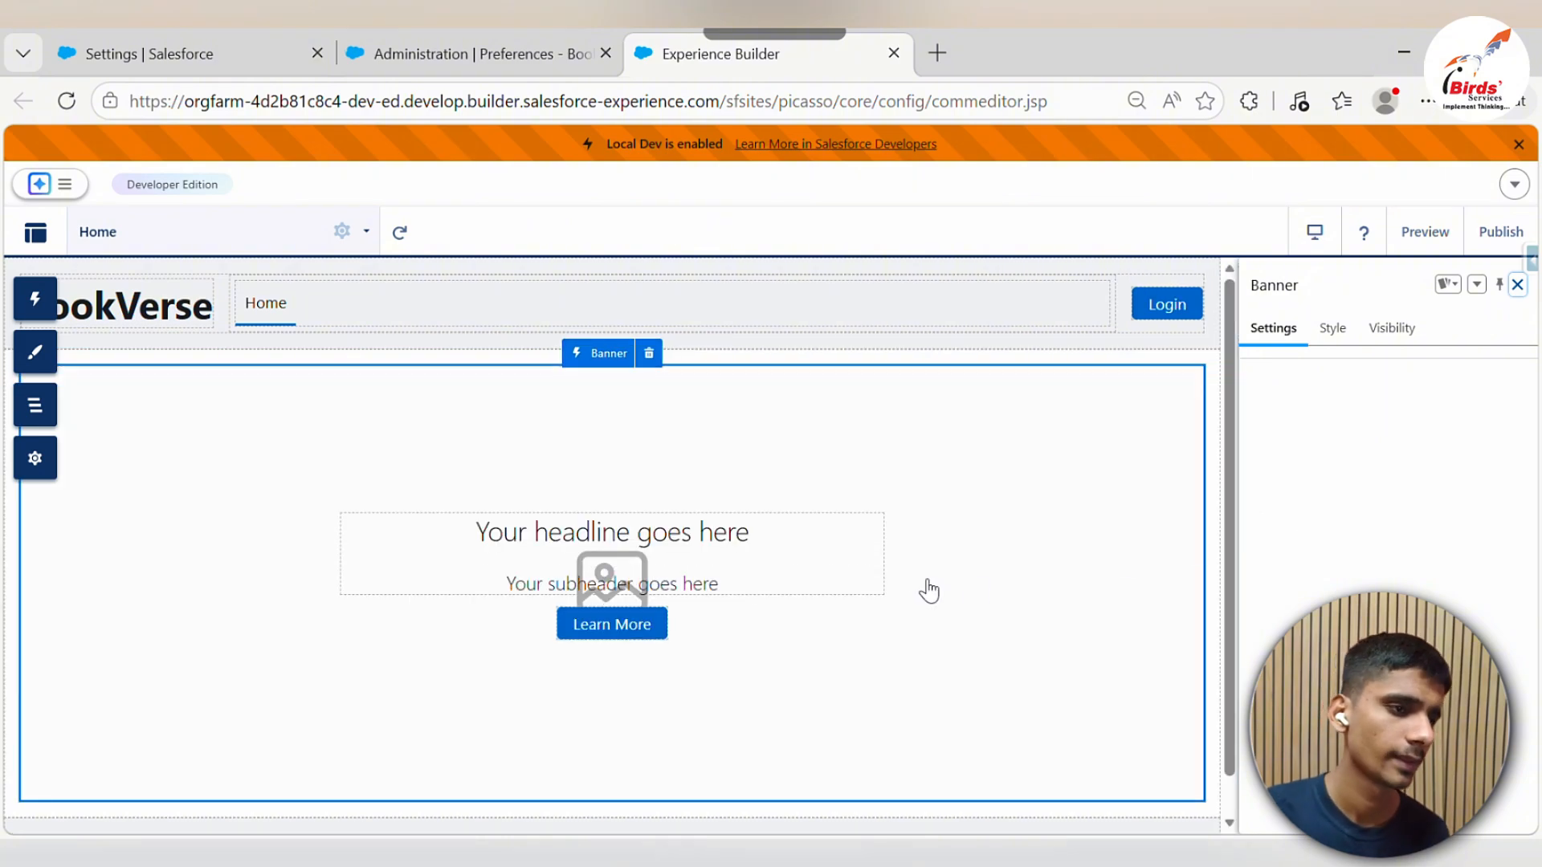
{"action": "scroll", "coordinate": [915, 582], "scroll_direction": "down", "scroll_amount": 1}
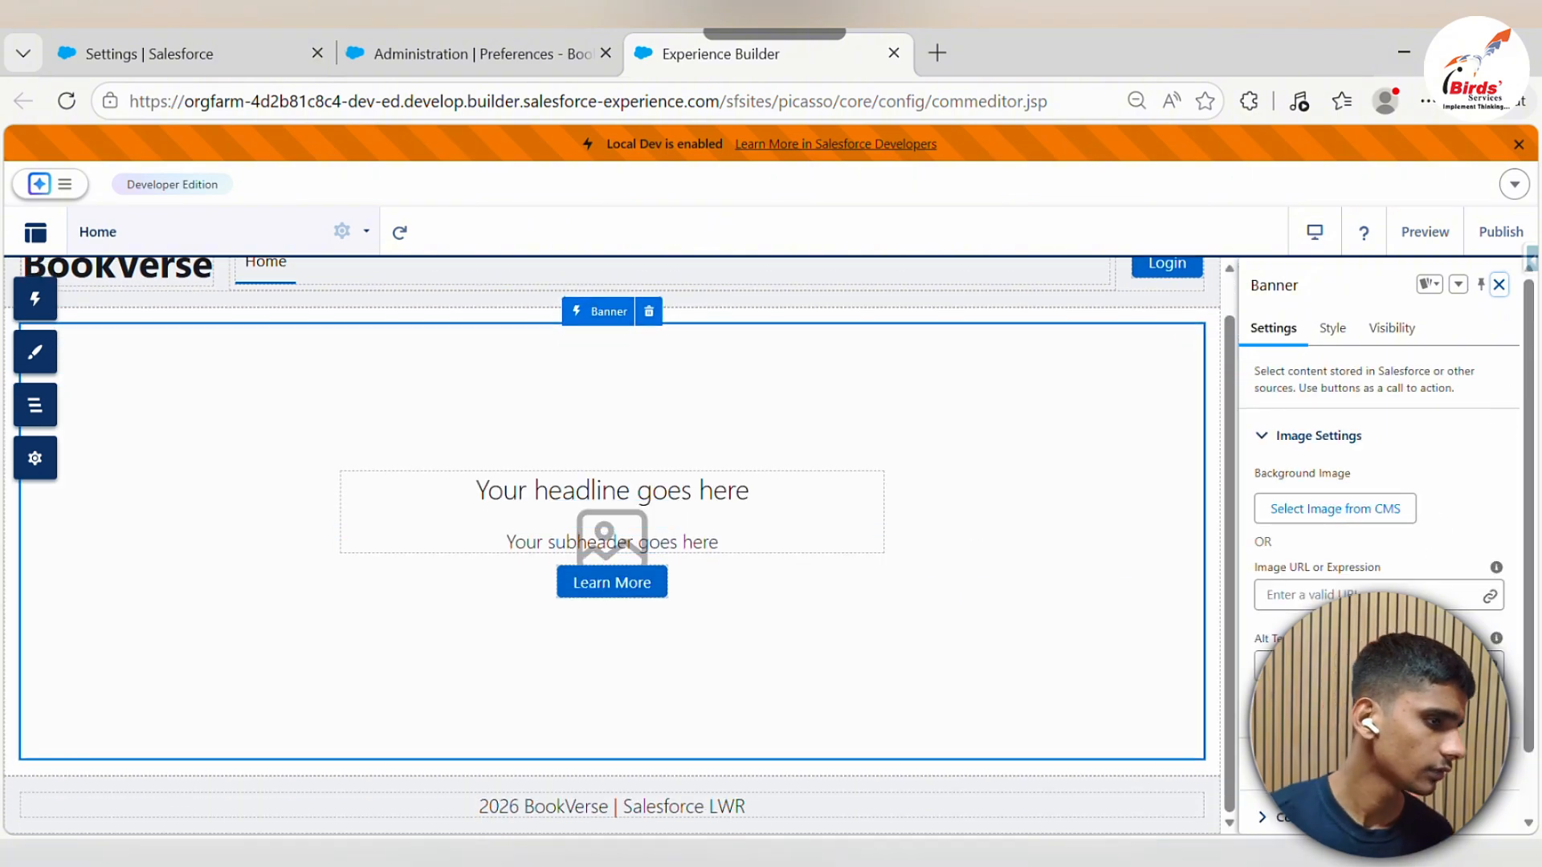
{"action": "scroll", "coordinate": [1339, 567], "scroll_direction": "down", "scroll_amount": 1}
{"action": "scroll", "coordinate": [1348, 574], "scroll_direction": "down", "scroll_amount": 1}
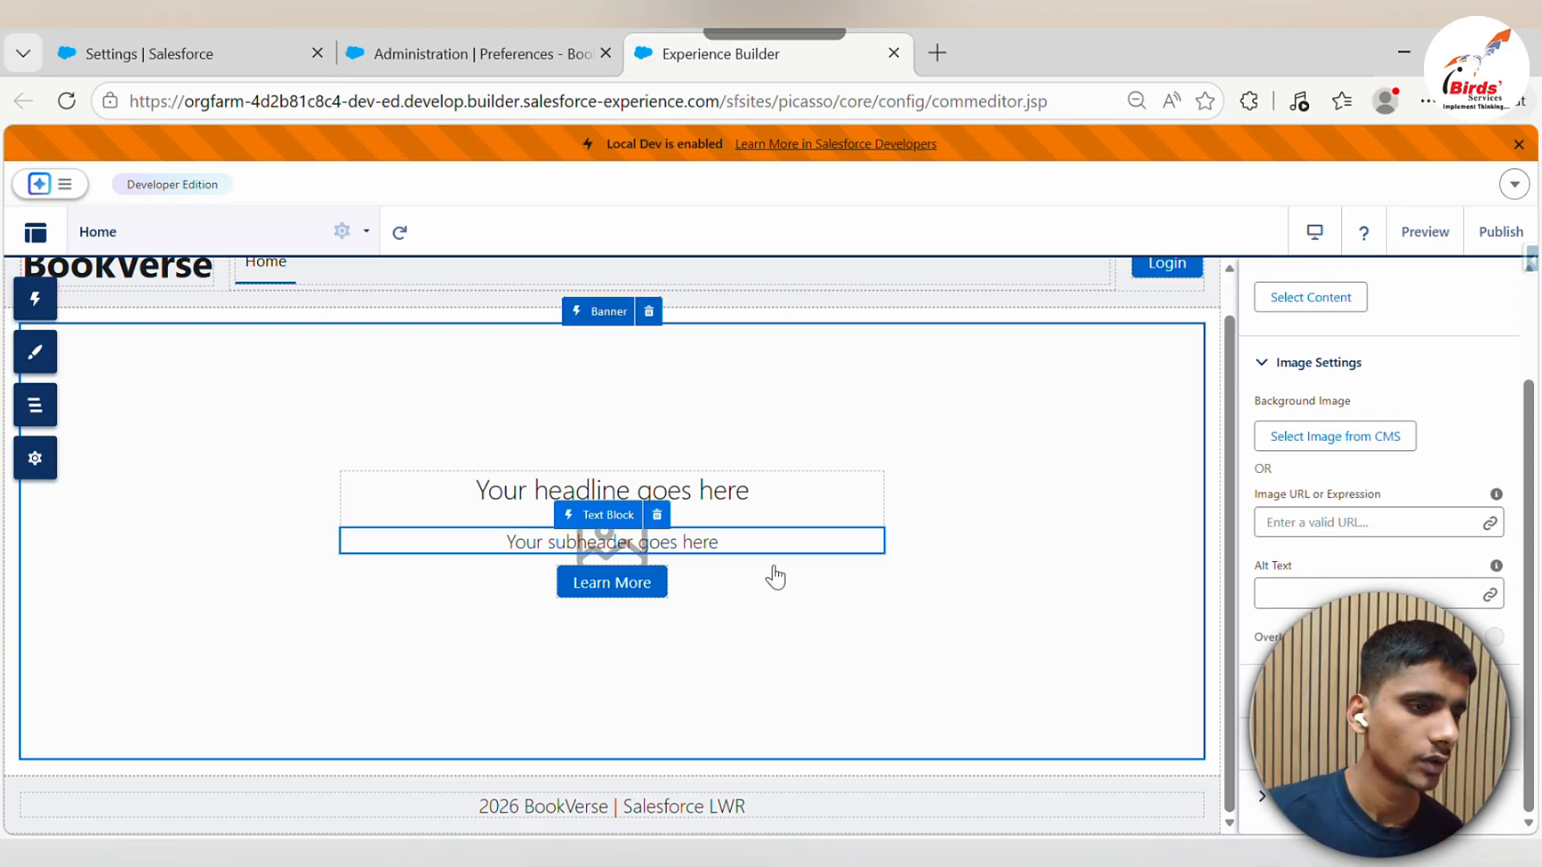
{"action": "scroll", "coordinate": [776, 579], "scroll_direction": "up", "scroll_amount": 1}
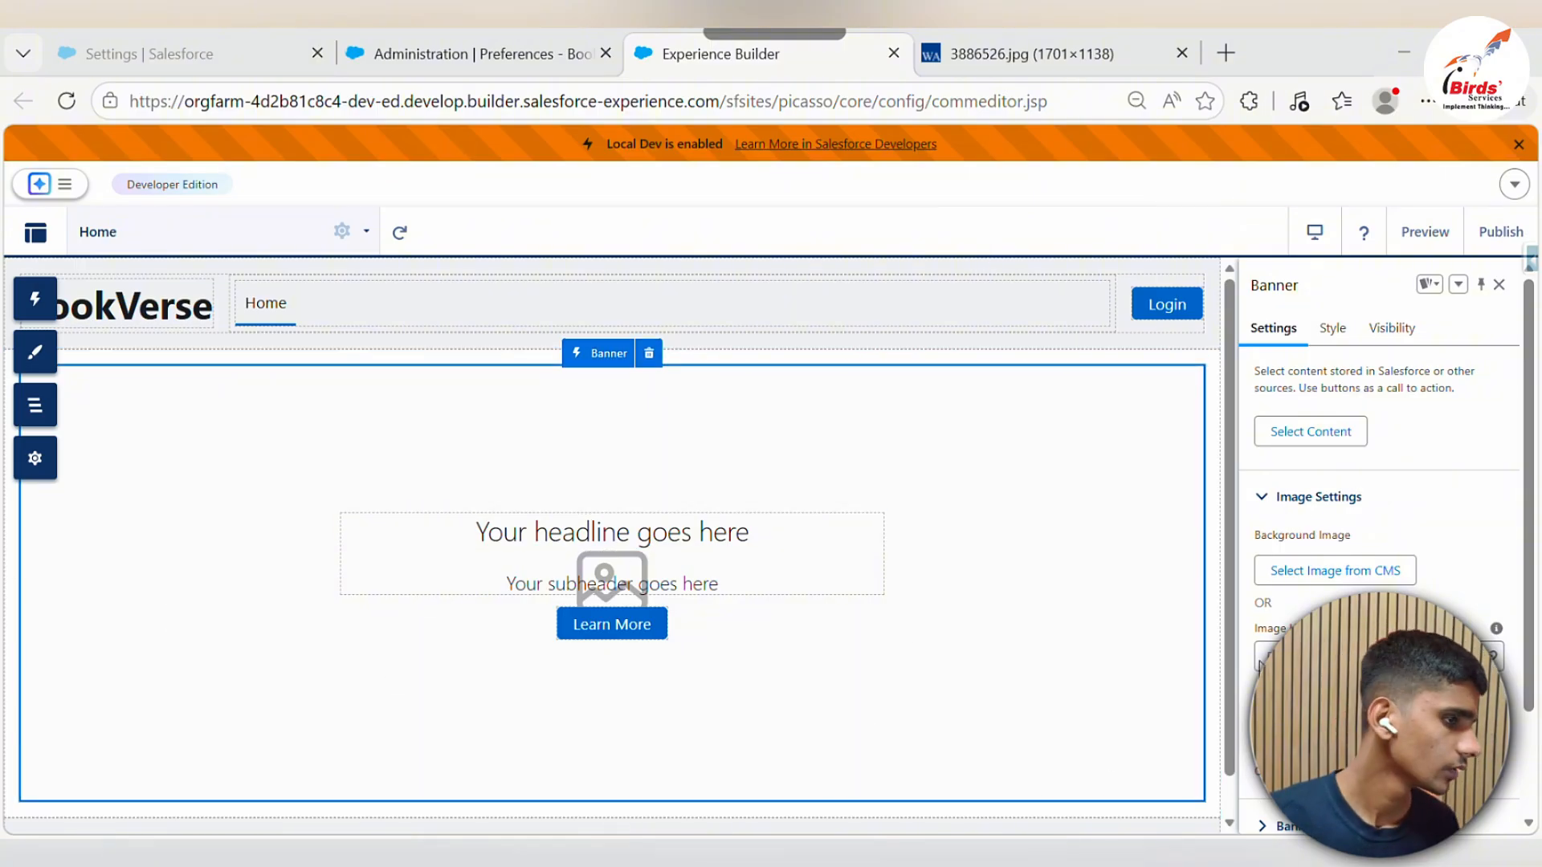
{"action": "scroll", "coordinate": [1022, 672], "scroll_direction": "down", "scroll_amount": 1}
{"action": "scroll", "coordinate": [964, 450], "scroll_direction": "up", "scroll_amount": 1}
Switch to the bookshelf wallpaper 3886526.jpg in the browser and copy its image link
{"action": "left_click", "coordinate": [1131, 42]}
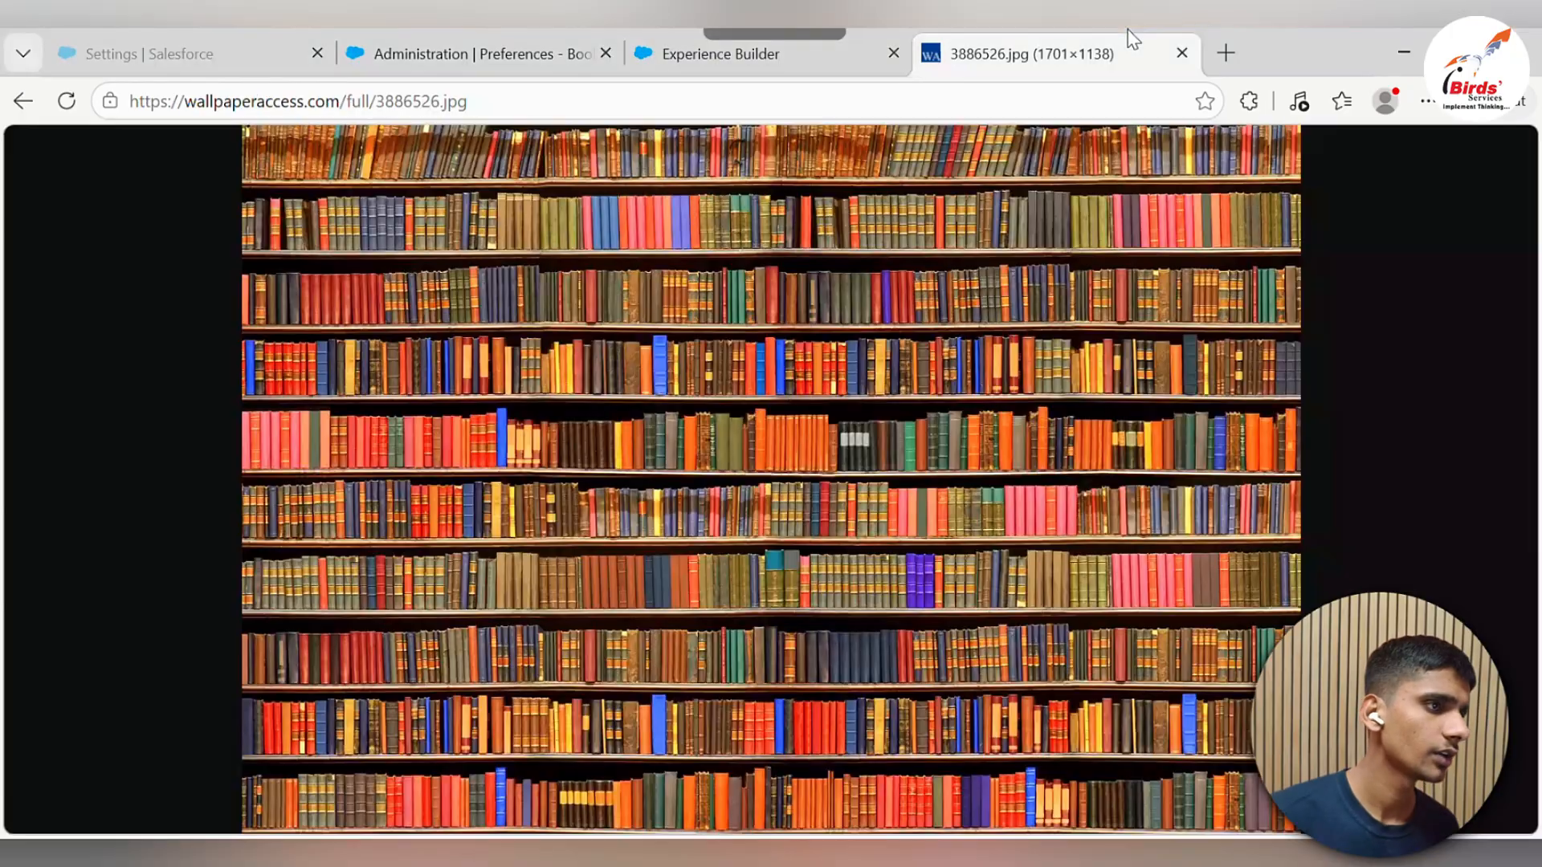
{"action": "left_click", "coordinate": [1051, 110]}
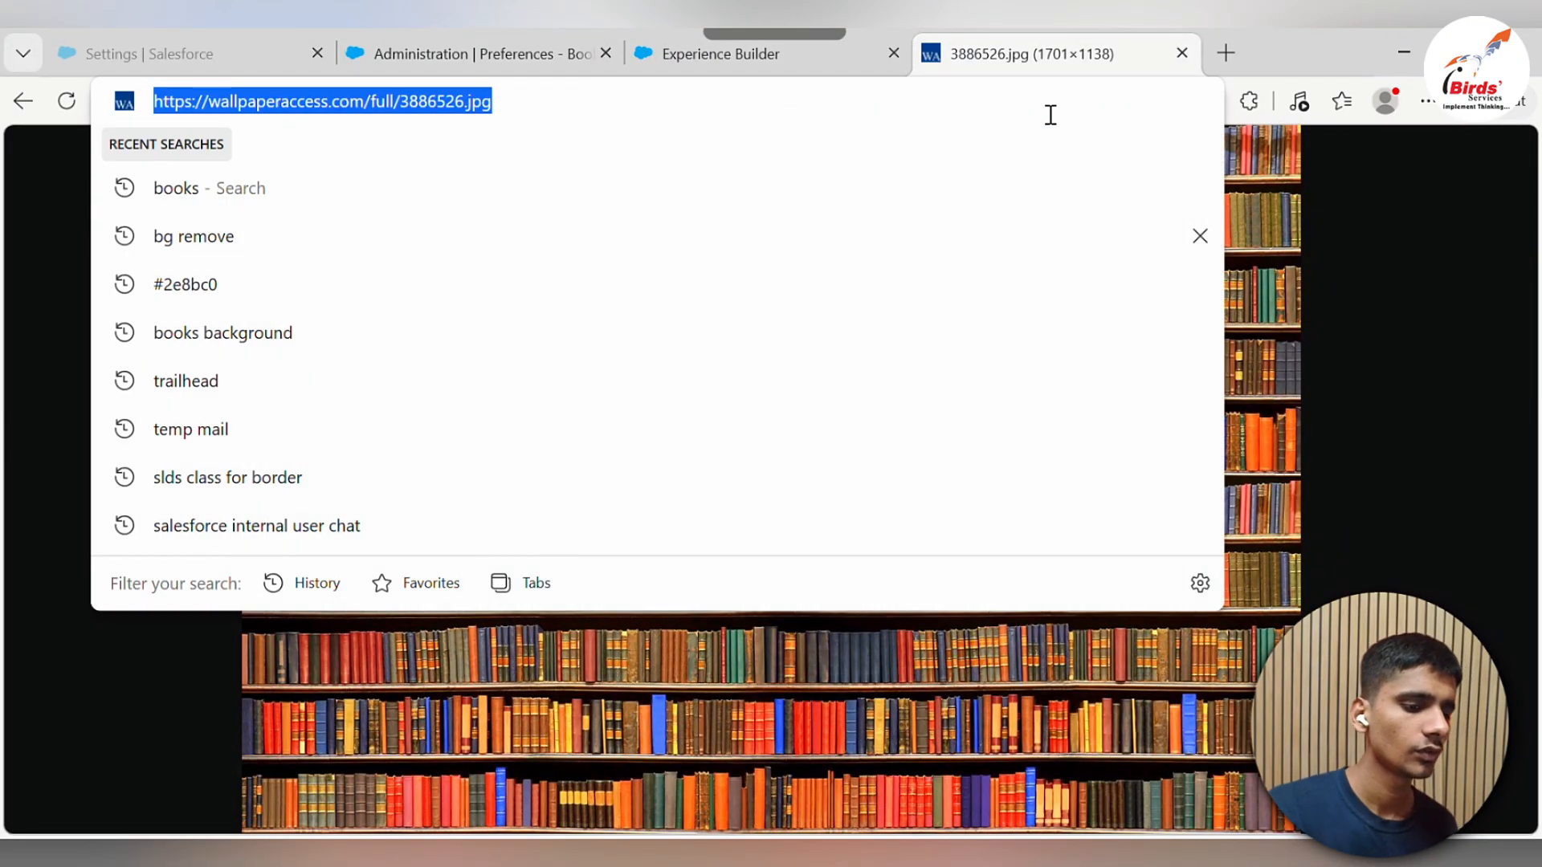
{"action": "left_click", "coordinate": [578, 751]}
{"action": "left_click", "coordinate": [527, 543]}
{"action": "right_click", "coordinate": [530, 544]}
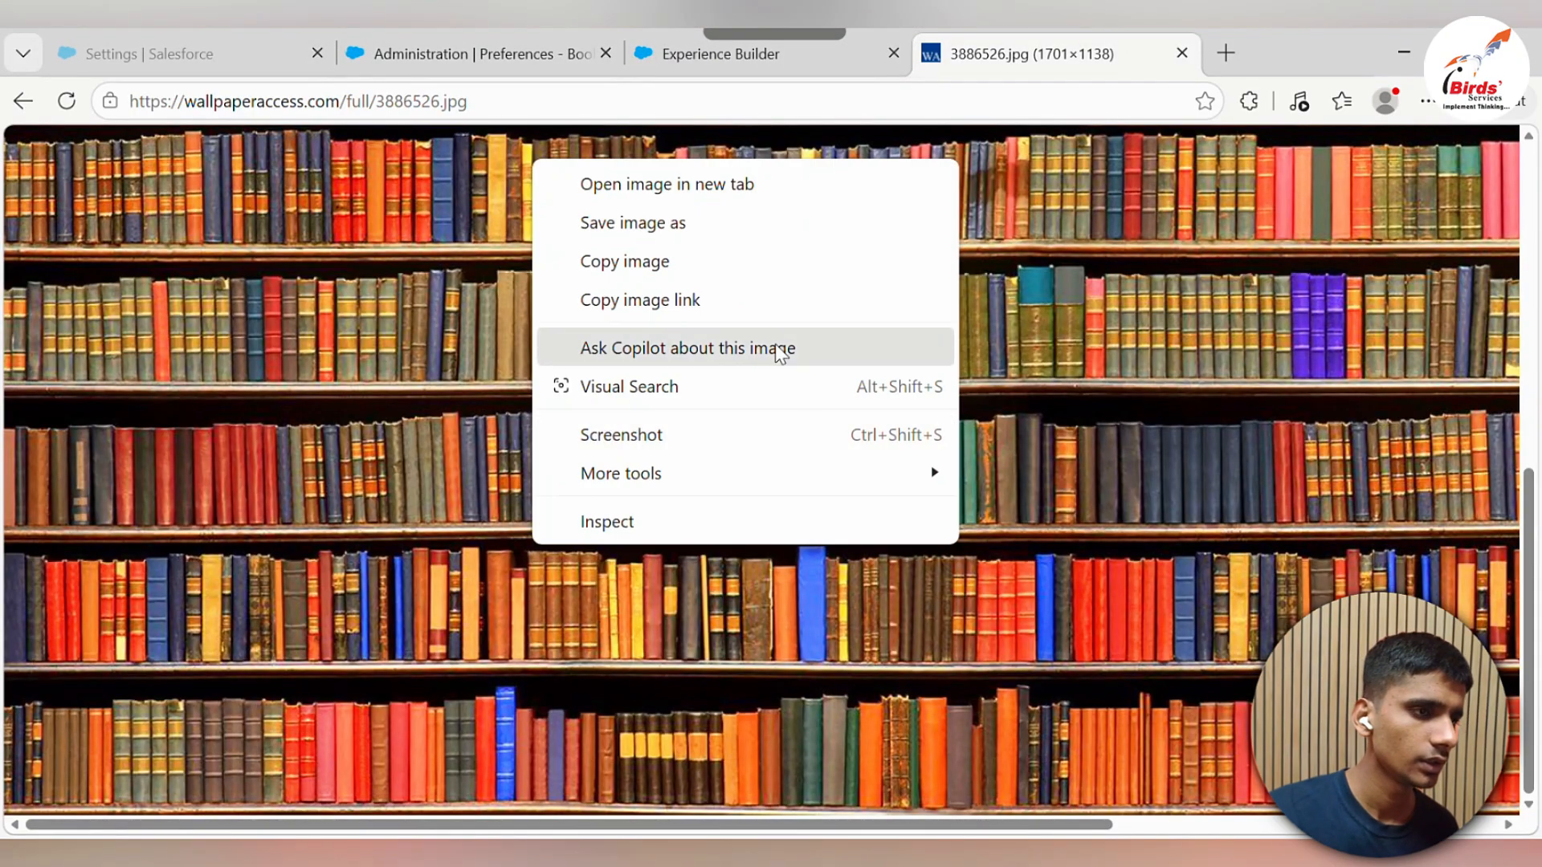
{"action": "left_click", "coordinate": [757, 295]}
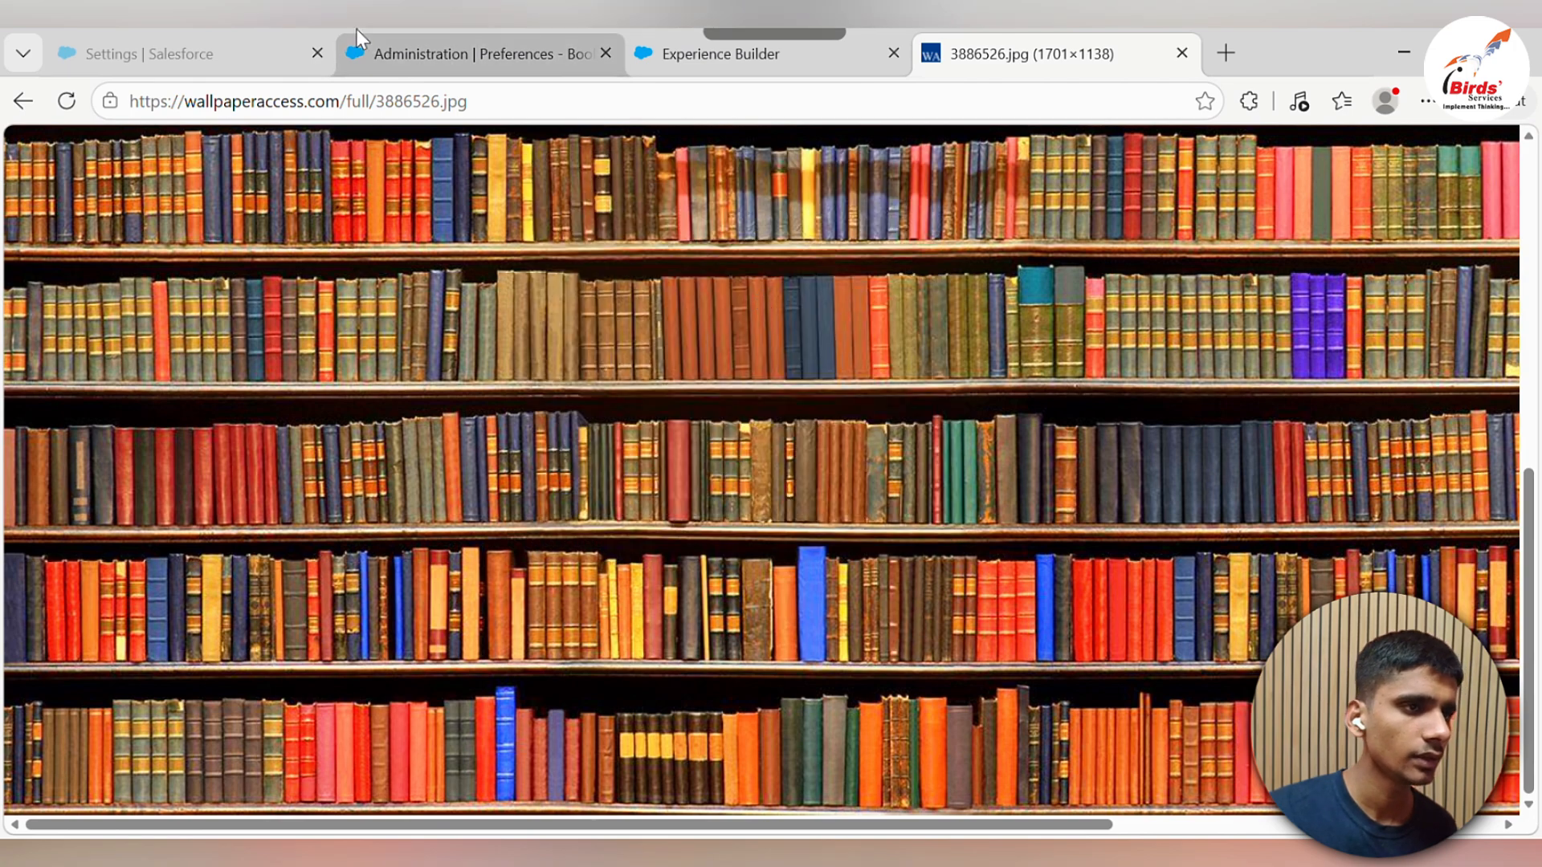
{"action": "left_click", "coordinate": [406, 51]}
{"action": "key", "text": "ctrl+Tab"}
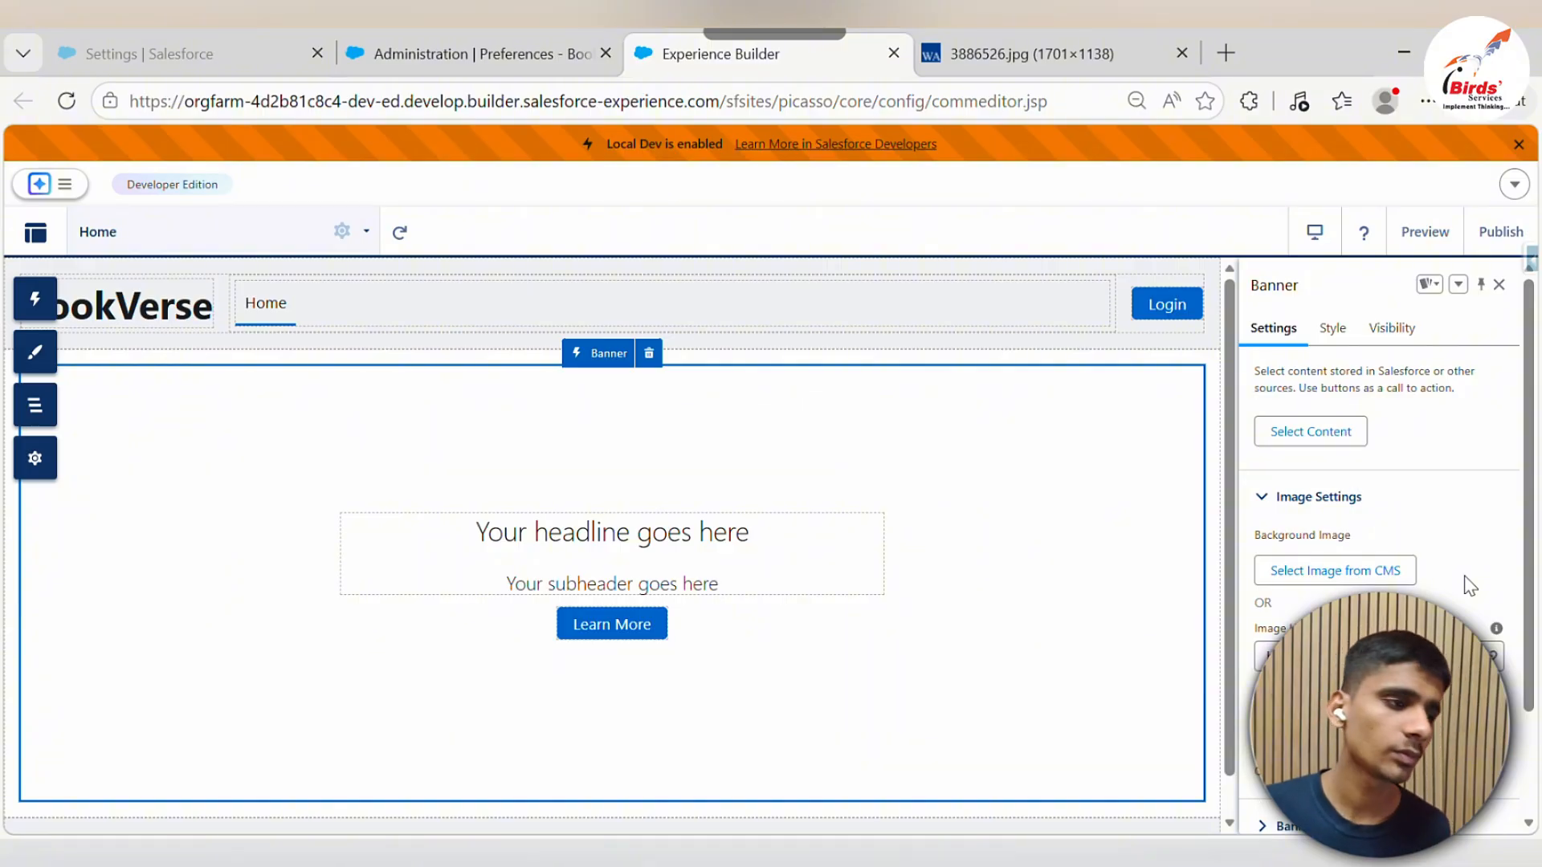
{"action": "scroll", "coordinate": [1463, 577], "scroll_direction": "down", "scroll_amount": 2}
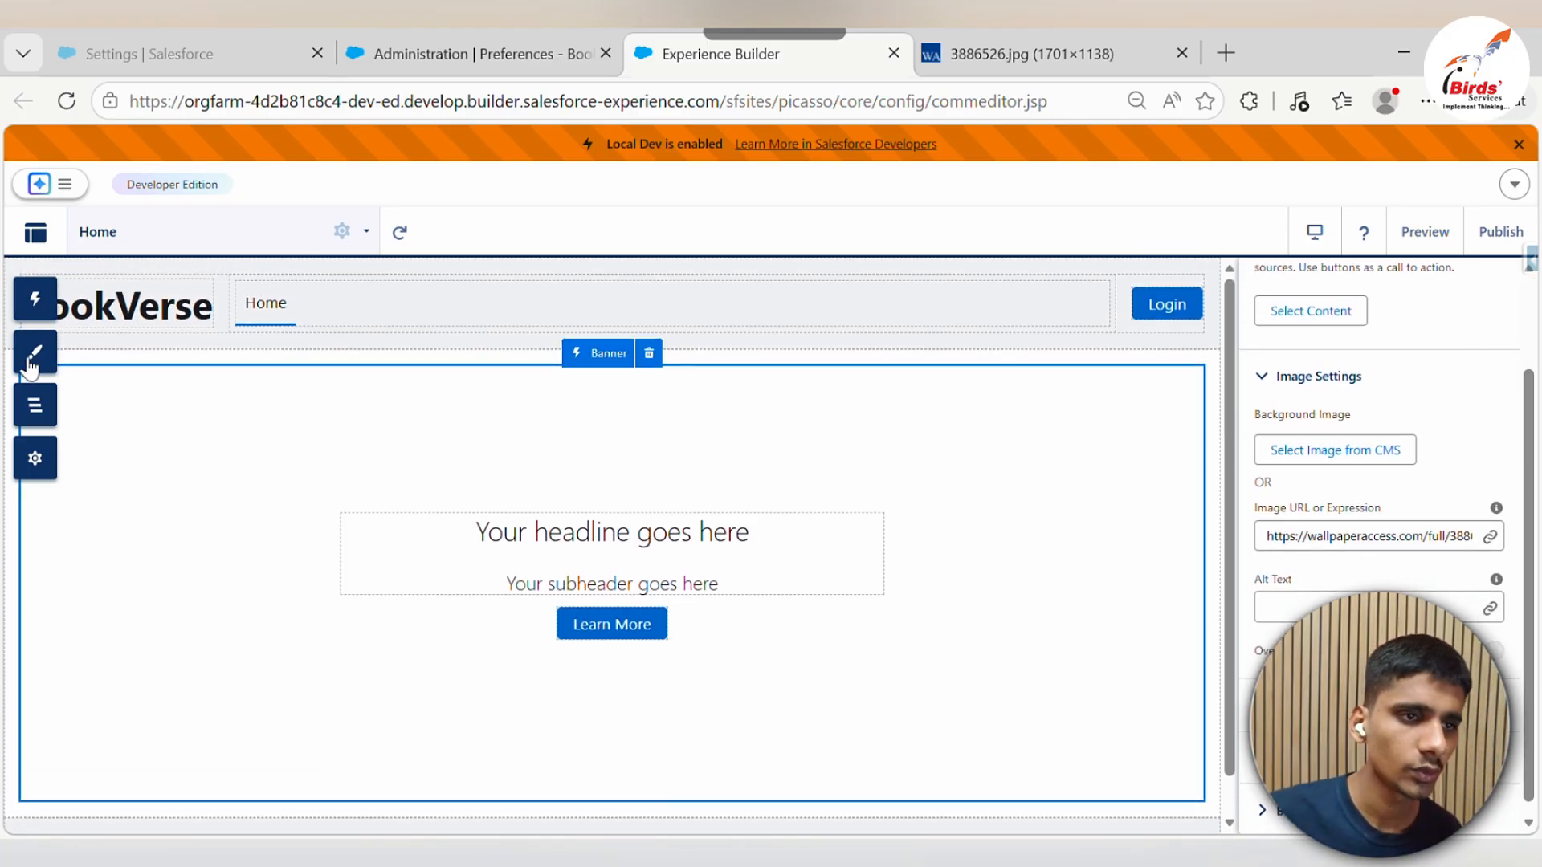
Open the site's Security & Privacy settings and go to the trusted sites for scripts
{"action": "left_click", "coordinate": [32, 456]}
{"action": "left_click", "coordinate": [149, 634]}
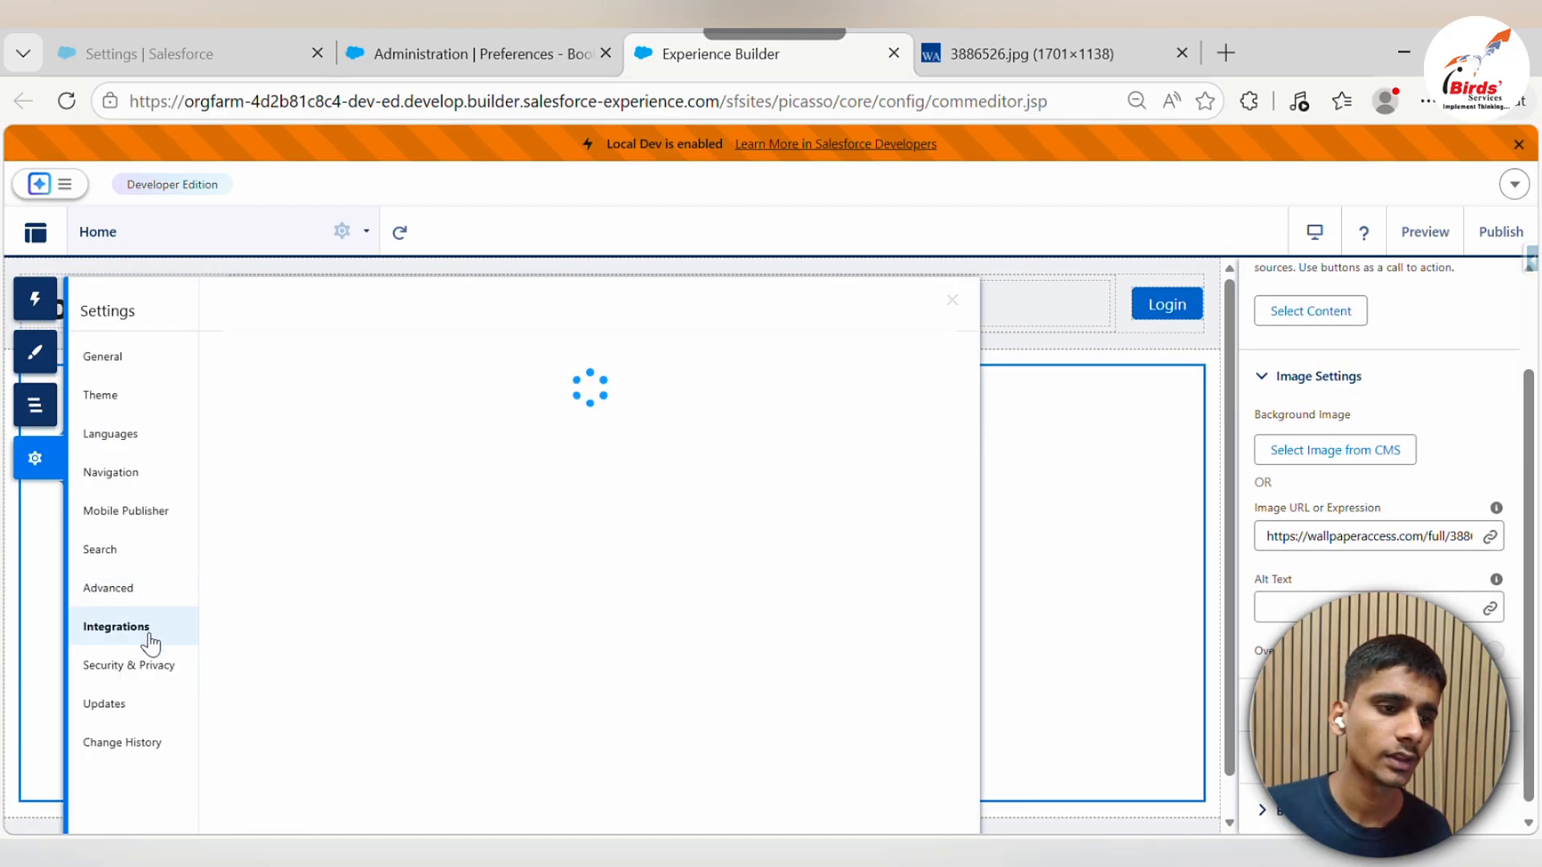
{"action": "left_click", "coordinate": [149, 667]}
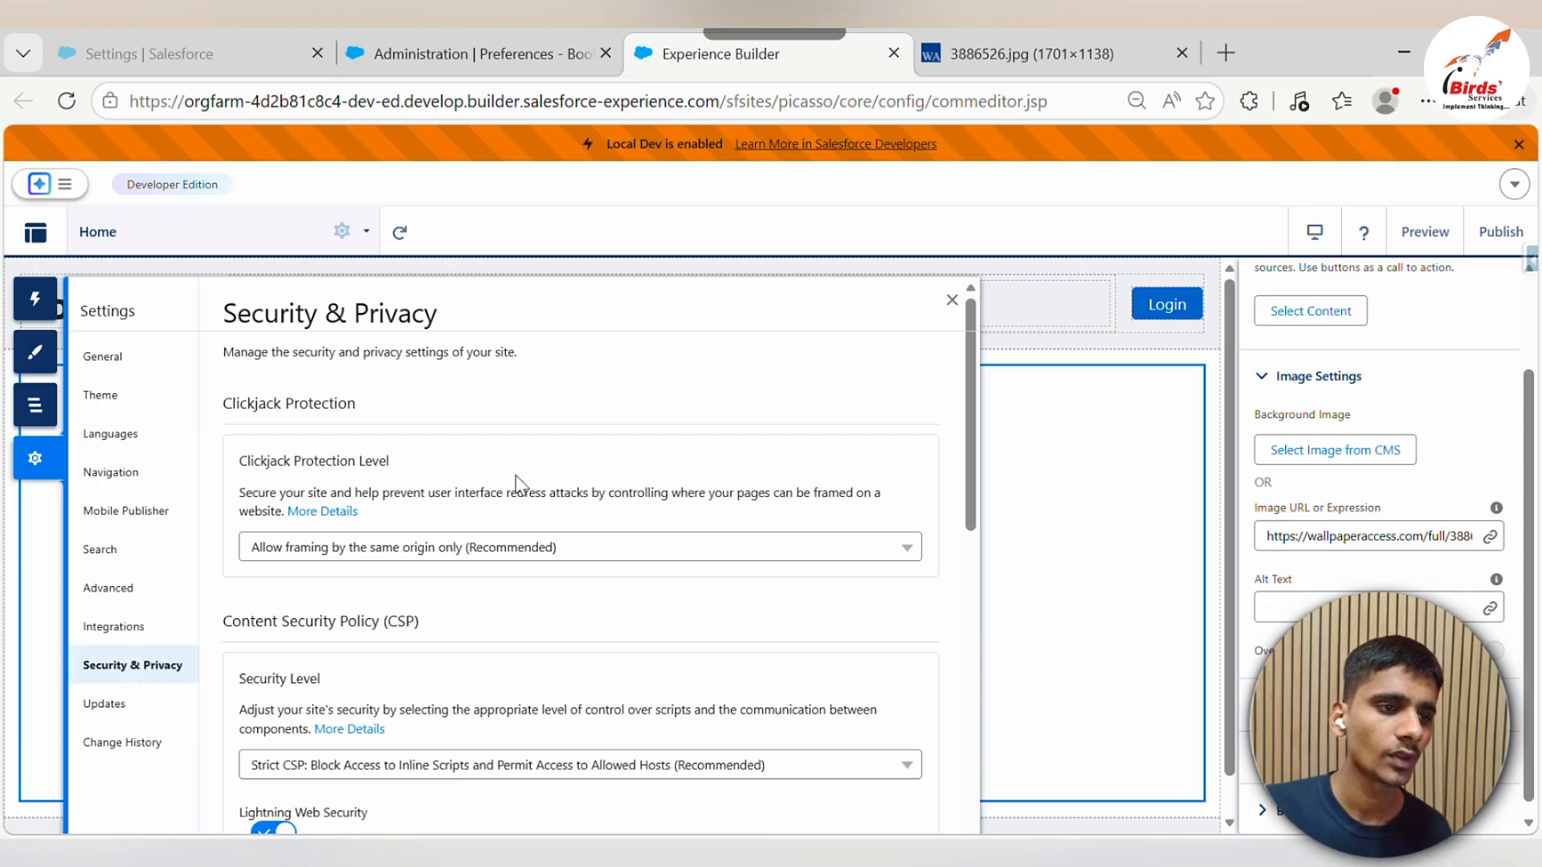
{"action": "scroll", "coordinate": [378, 619], "scroll_direction": "down", "scroll_amount": 3}
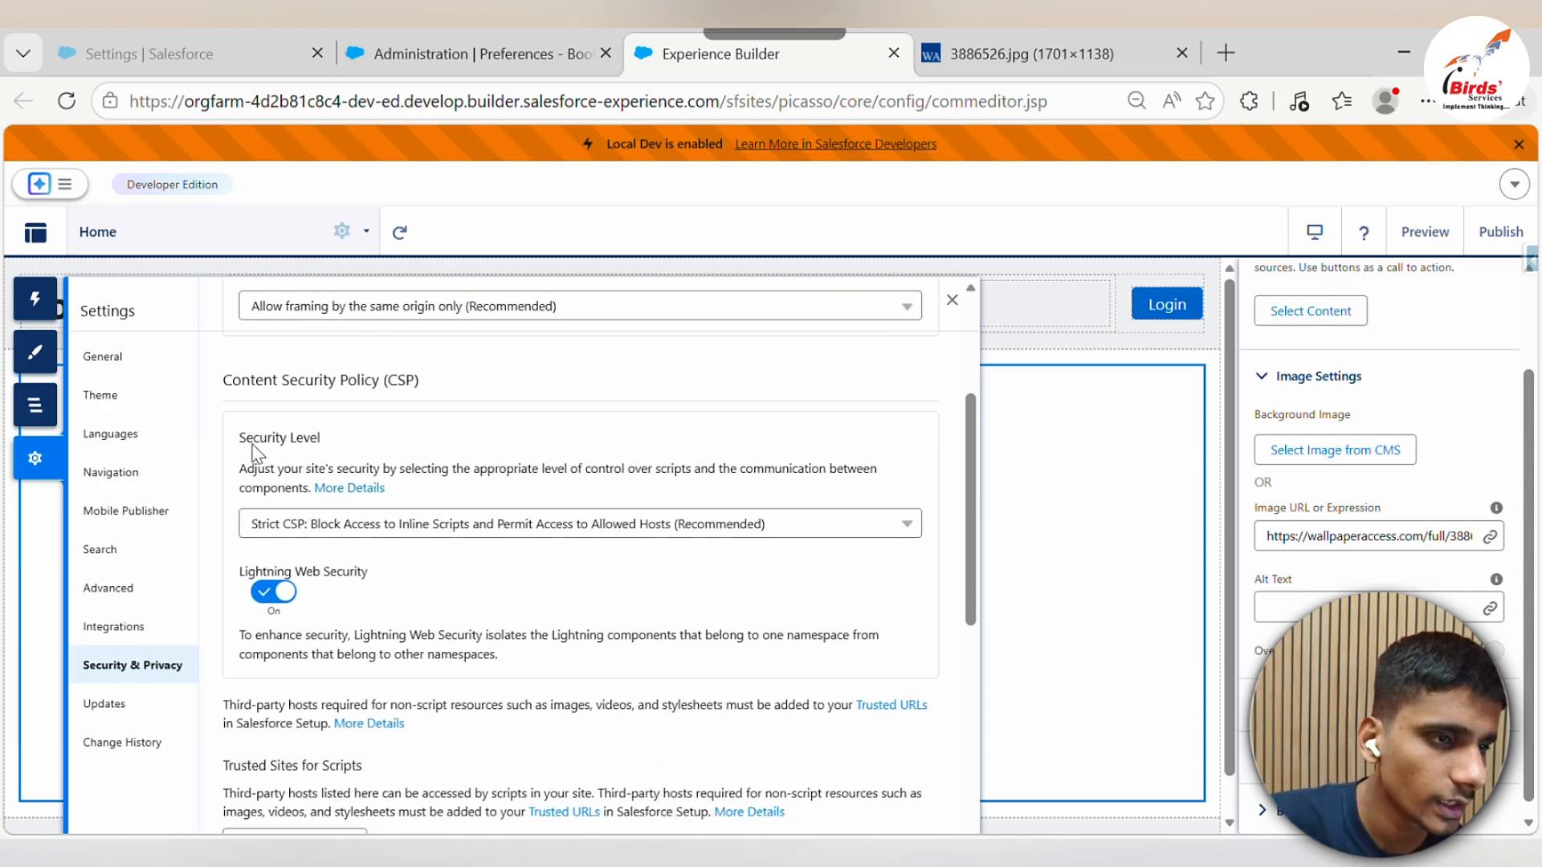
{"action": "left_click_drag", "start_coordinate": [235, 437], "coordinate": [394, 440]}
{"action": "scroll", "coordinate": [328, 628], "scroll_direction": "down", "scroll_amount": 3}
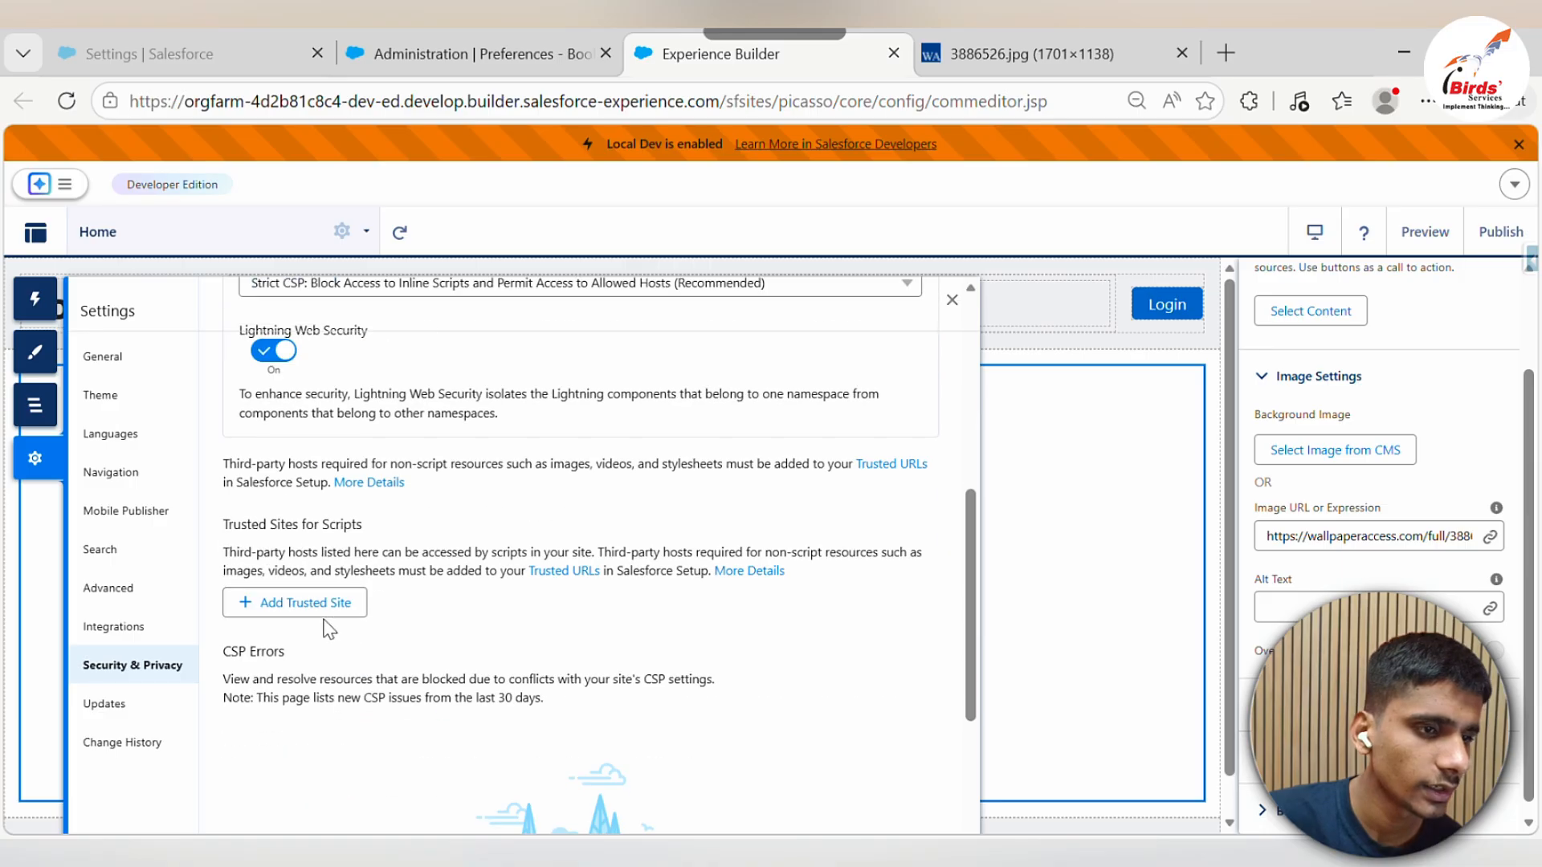
{"action": "left_click", "coordinate": [324, 604]}
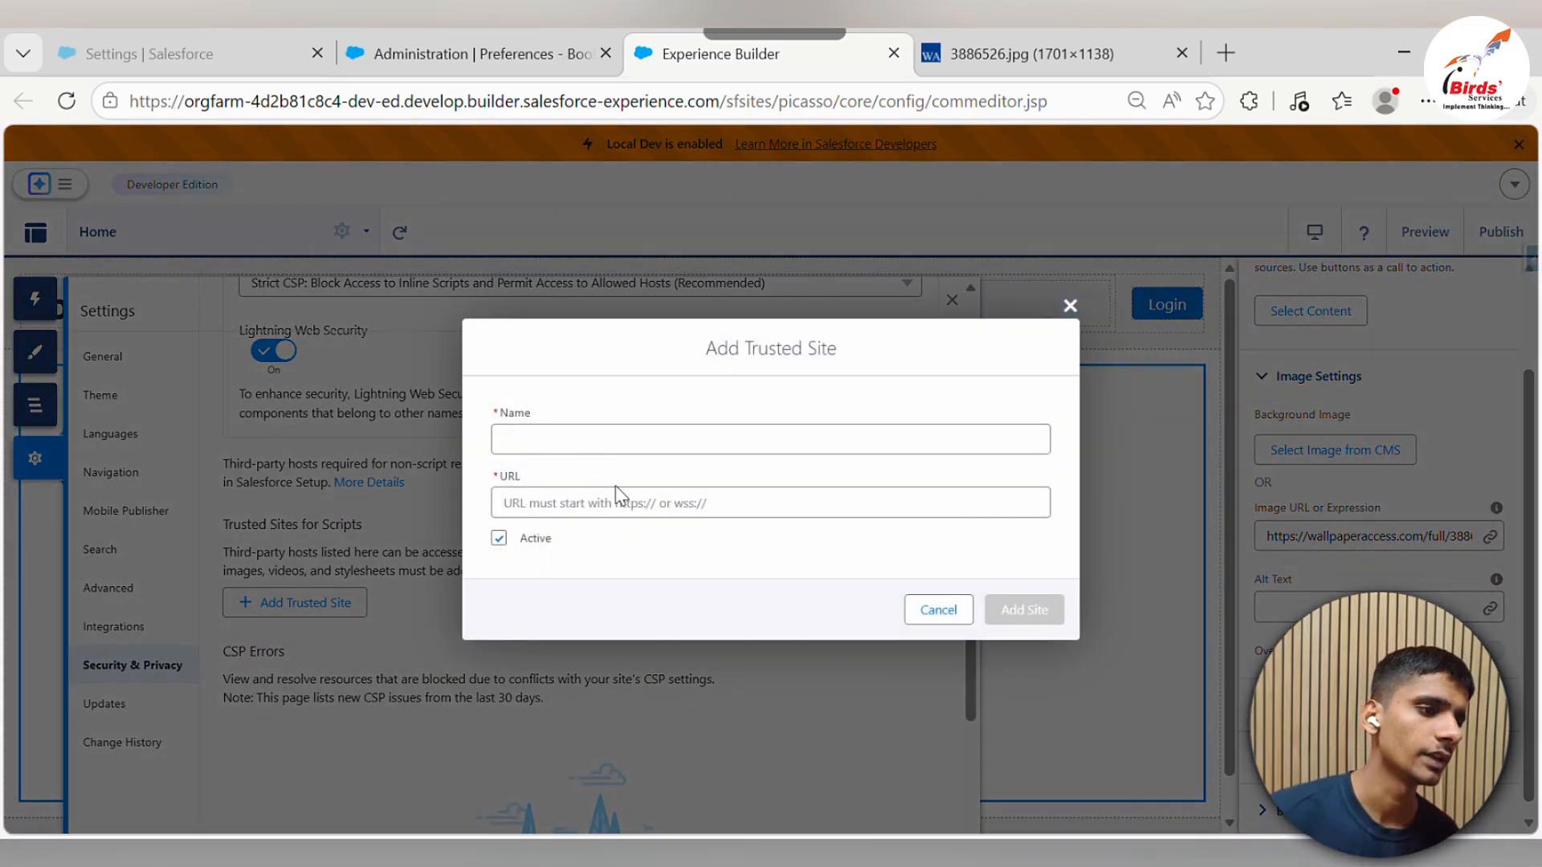
{"action": "left_click", "coordinate": [618, 497]}
{"action": "key", "text": "ctrl+v"}
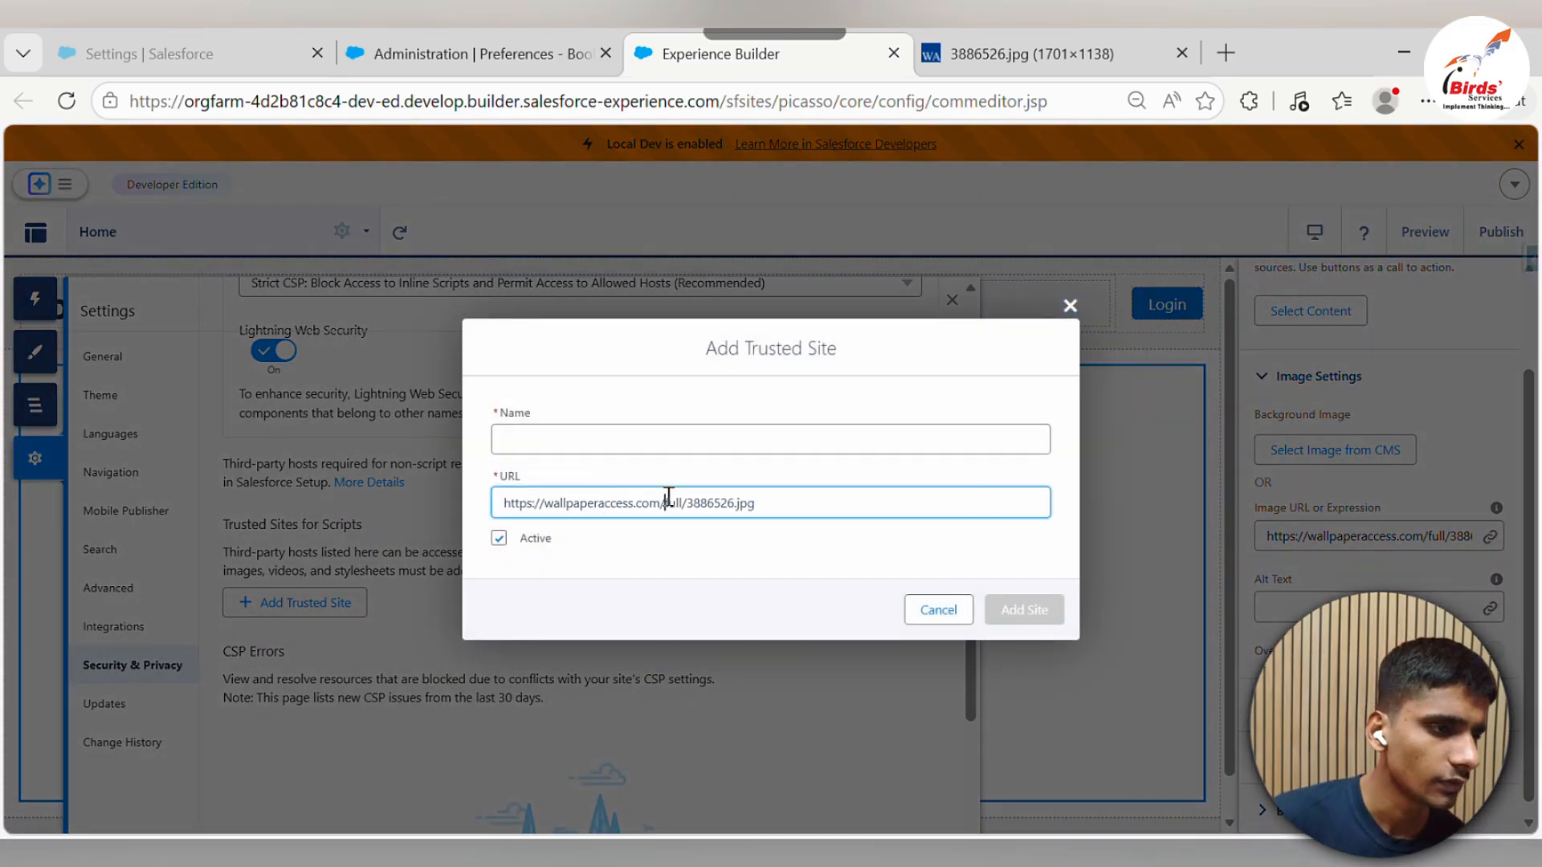
{"action": "left_click_drag", "start_coordinate": [667, 498], "coordinate": [836, 496]}
{"action": "key", "text": "BackSpace"}
{"action": "key", "text": "BackSpace"}
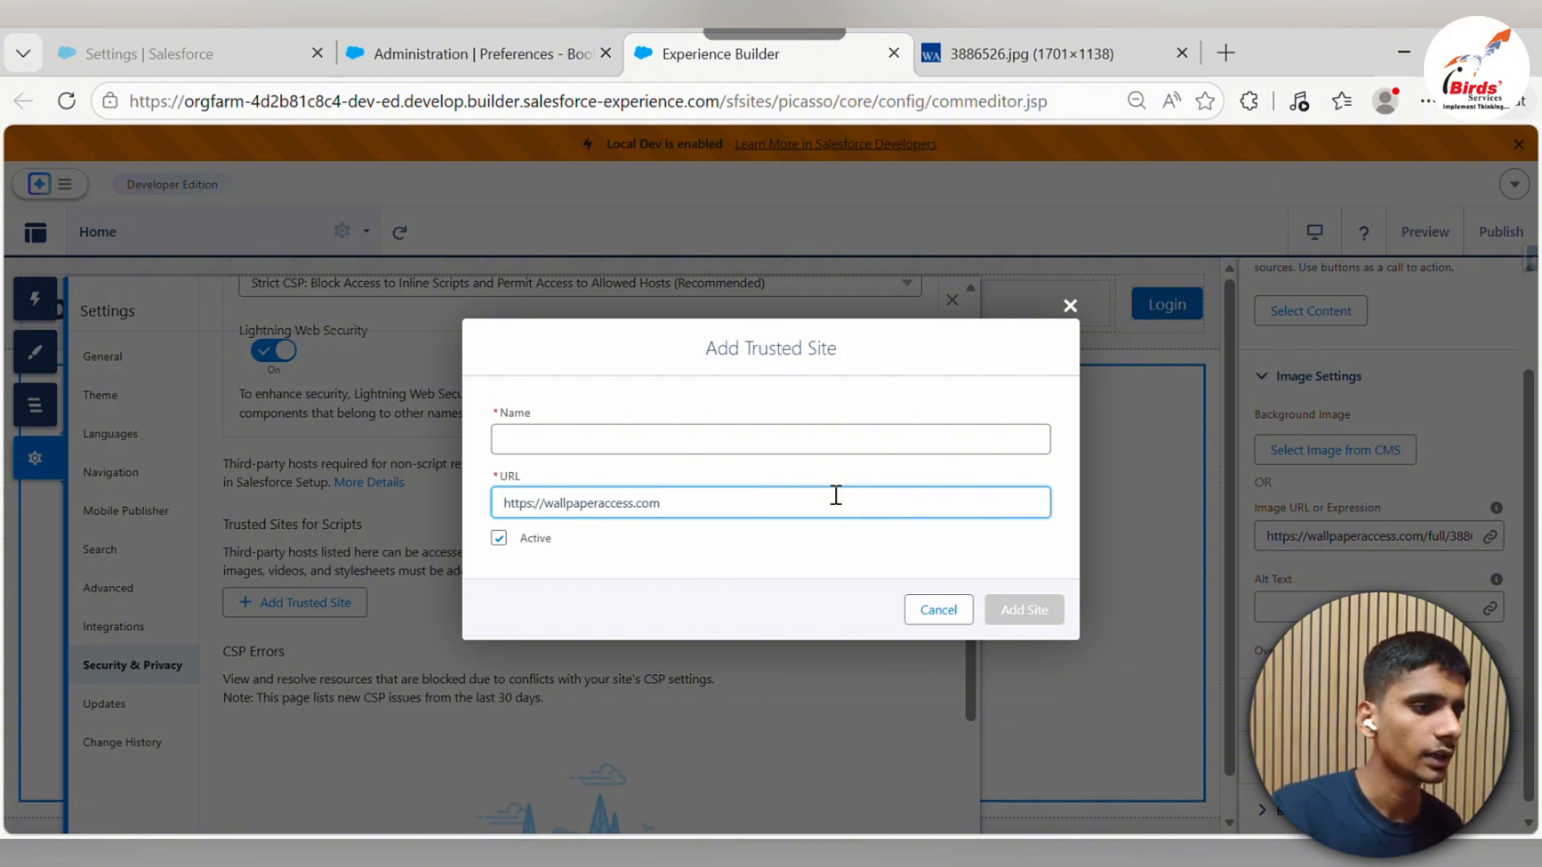
{"action": "left_click", "coordinate": [834, 451]}
{"action": "type", "text": "Hero Backgroud"}
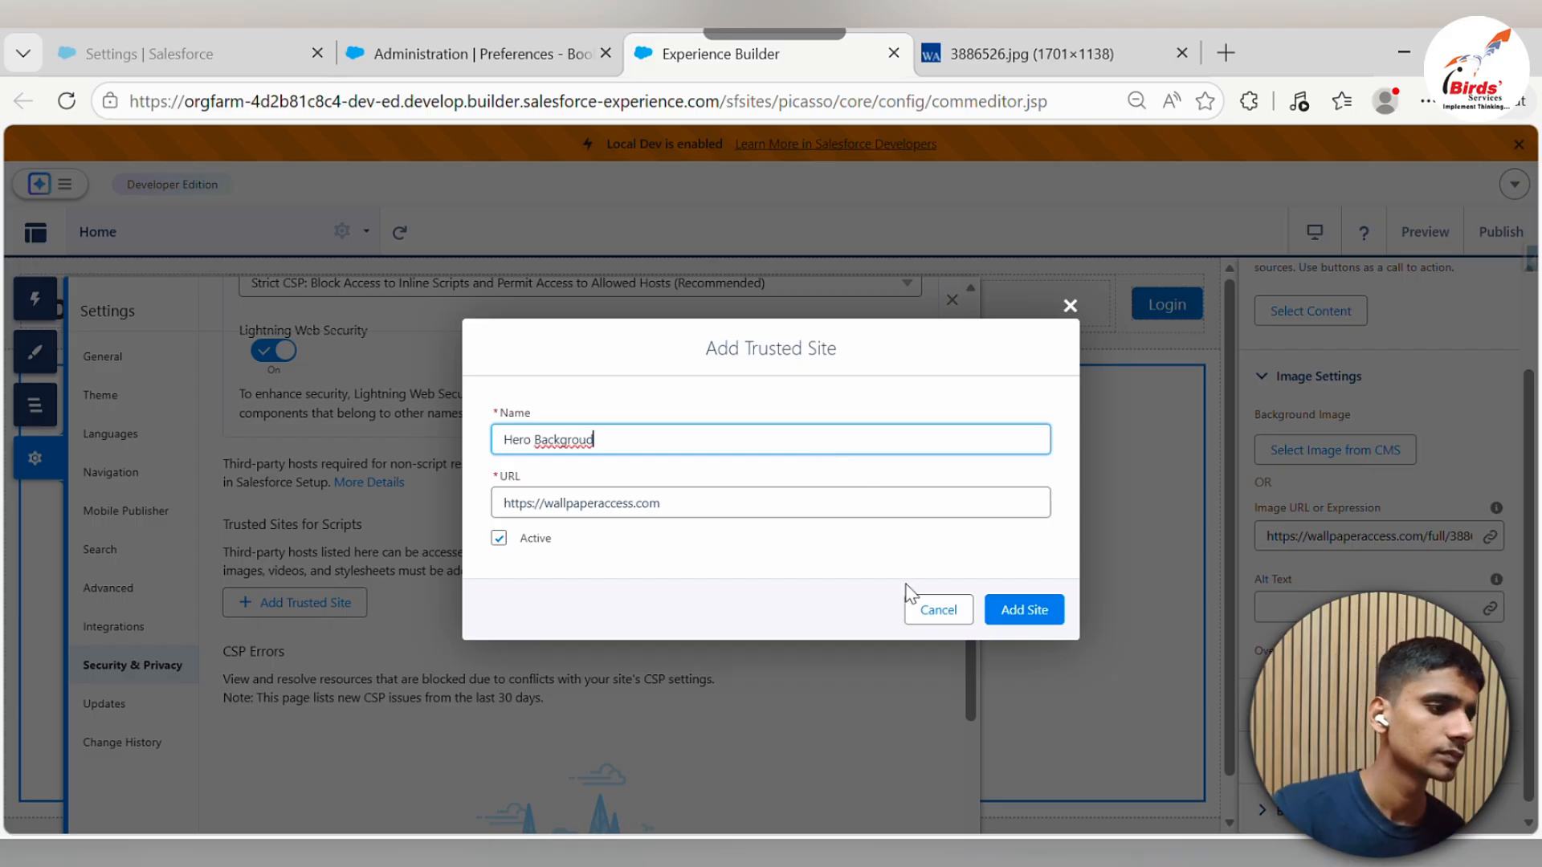
{"action": "left_click", "coordinate": [1042, 632]}
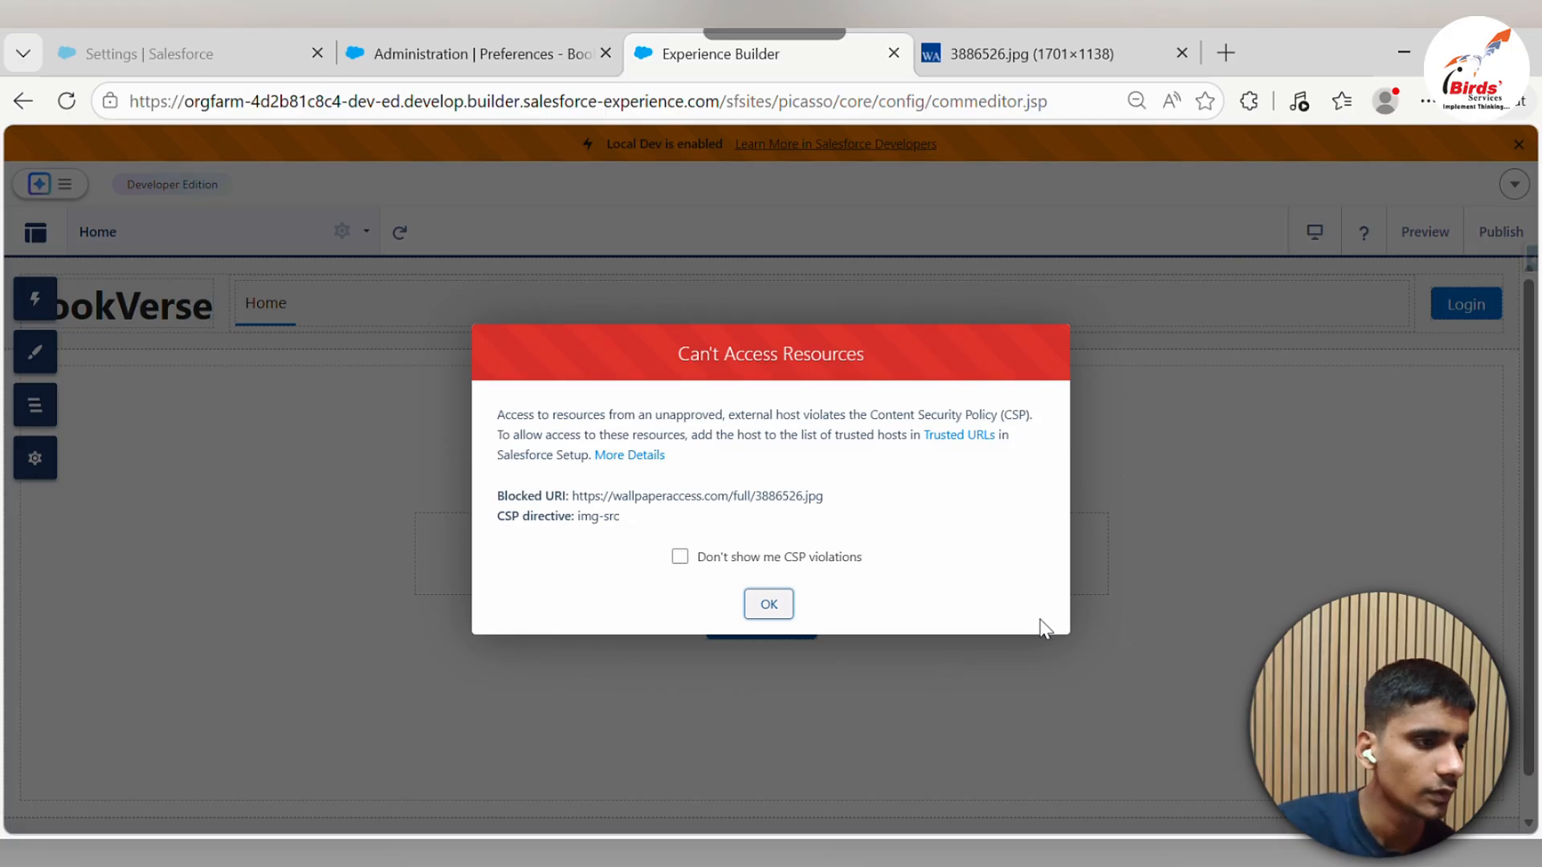
{"action": "left_click_drag", "start_coordinate": [576, 489], "coordinate": [851, 499]}
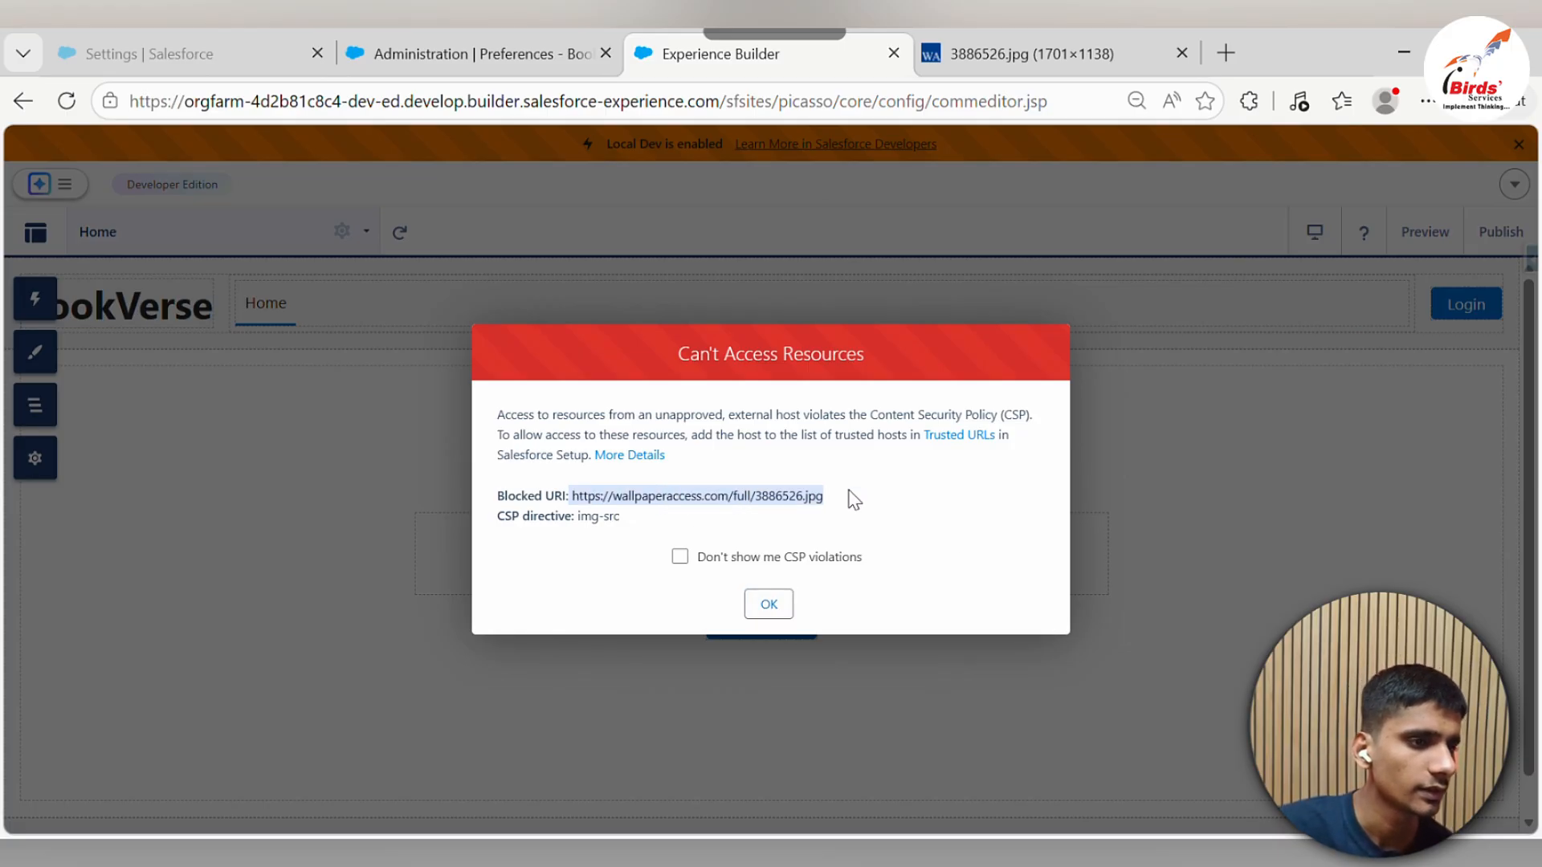
{"action": "left_click", "coordinate": [770, 607]}
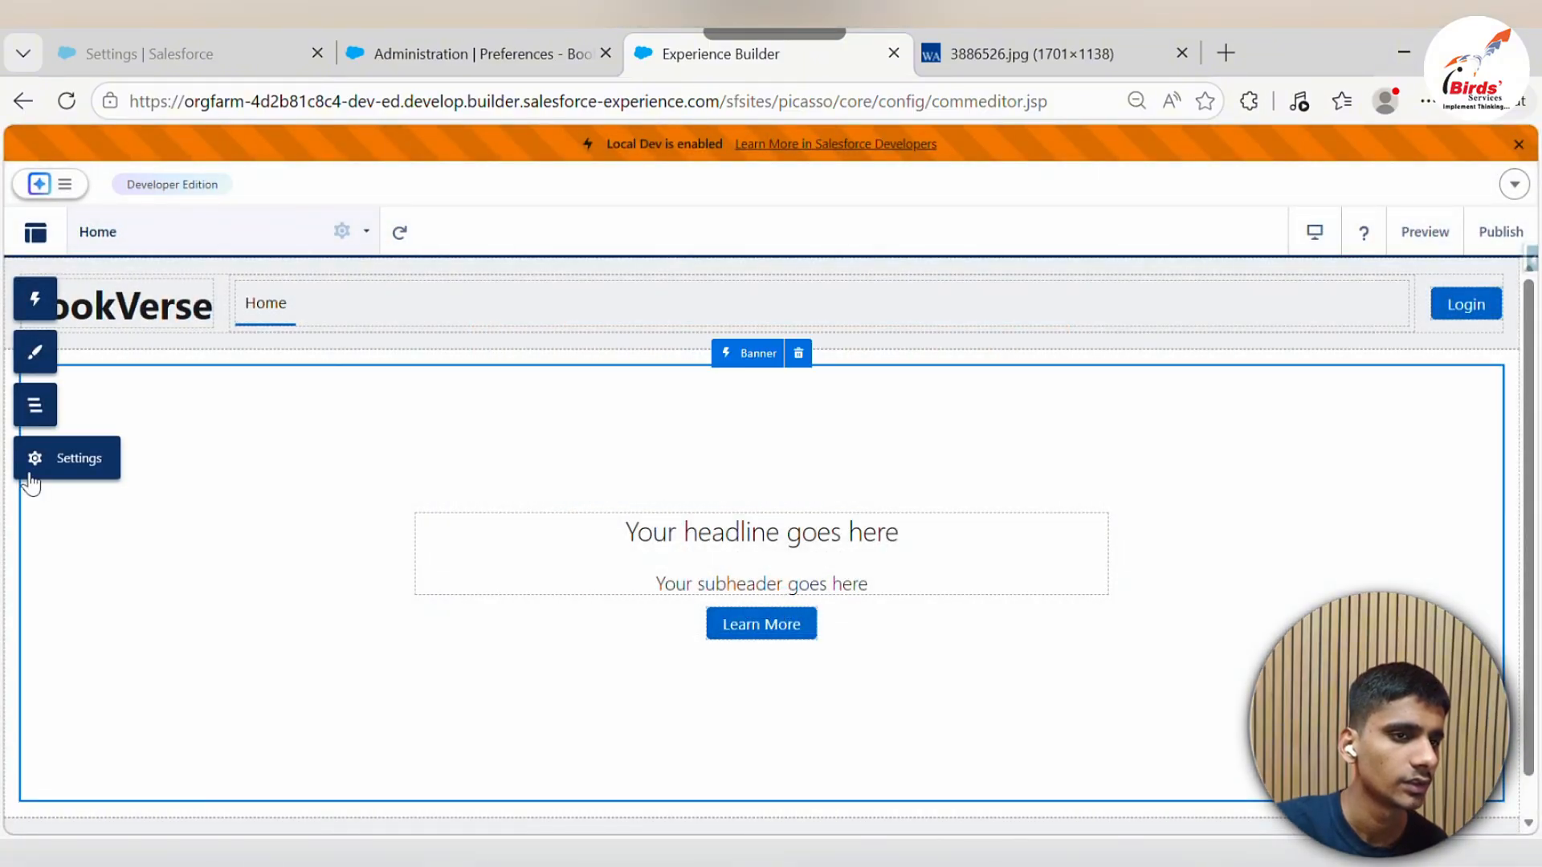
Set the site's CSP security level to "Relaxed CSP: Permit Access to Inline Scripts and Allowed Hosts" and confirm the change
{"action": "left_click", "coordinate": [32, 472]}
{"action": "scroll", "coordinate": [497, 613], "scroll_direction": "down", "scroll_amount": 2}
{"action": "scroll", "coordinate": [496, 614], "scroll_direction": "up", "scroll_amount": 4}
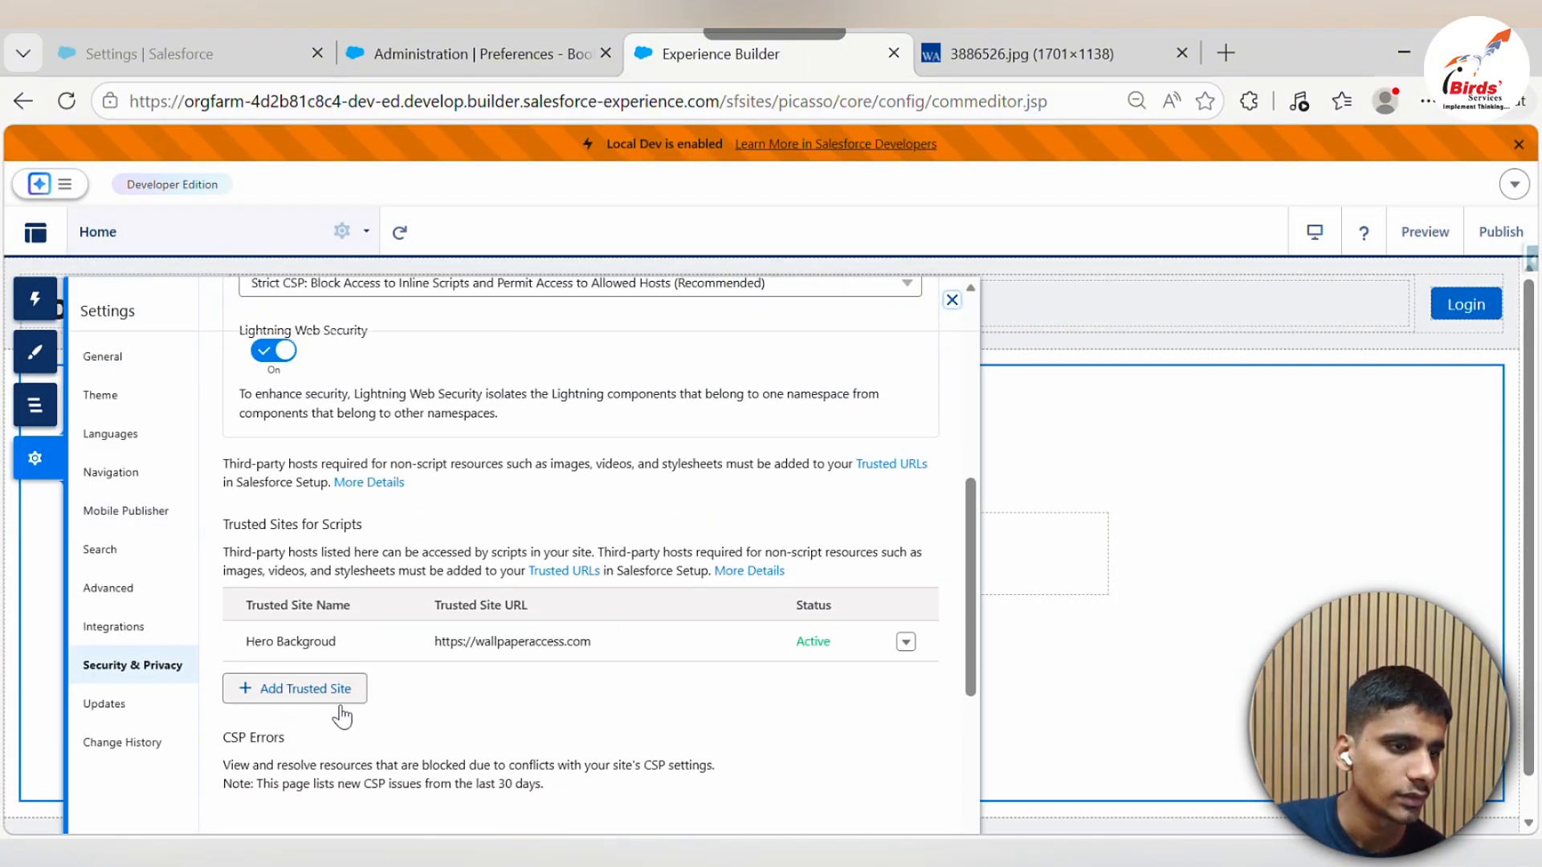
{"action": "scroll", "coordinate": [417, 610], "scroll_direction": "up", "scroll_amount": 3}
{"action": "scroll", "coordinate": [448, 711], "scroll_direction": "down", "scroll_amount": 3}
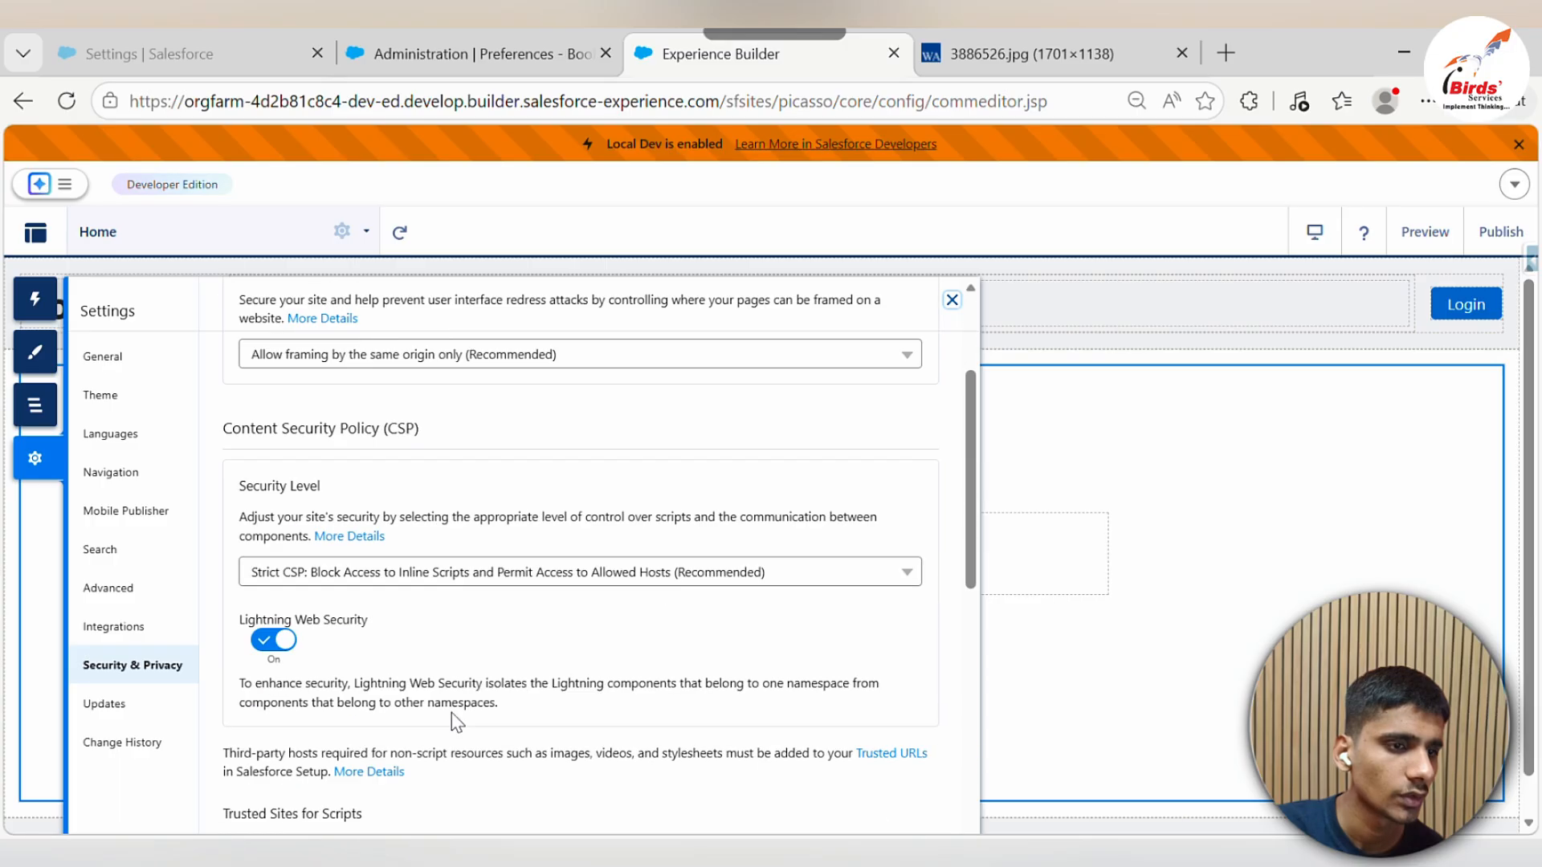
{"action": "left_click", "coordinate": [446, 518]}
{"action": "left_click", "coordinate": [446, 518]}
{"action": "left_click", "coordinate": [440, 532]}
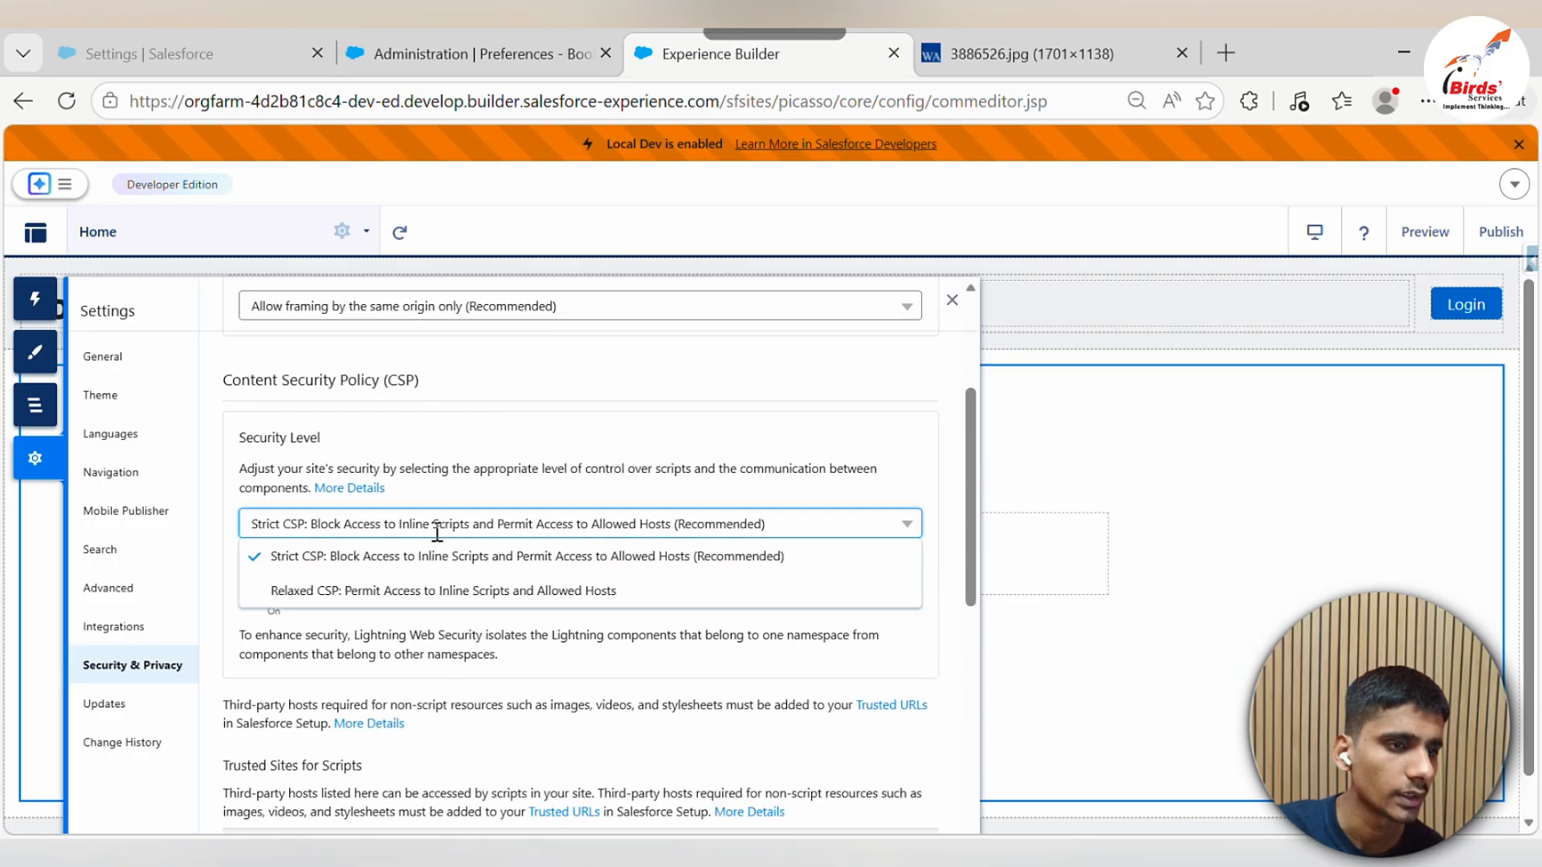
{"action": "left_click", "coordinate": [473, 593]}
{"action": "left_click", "coordinate": [1022, 551]}
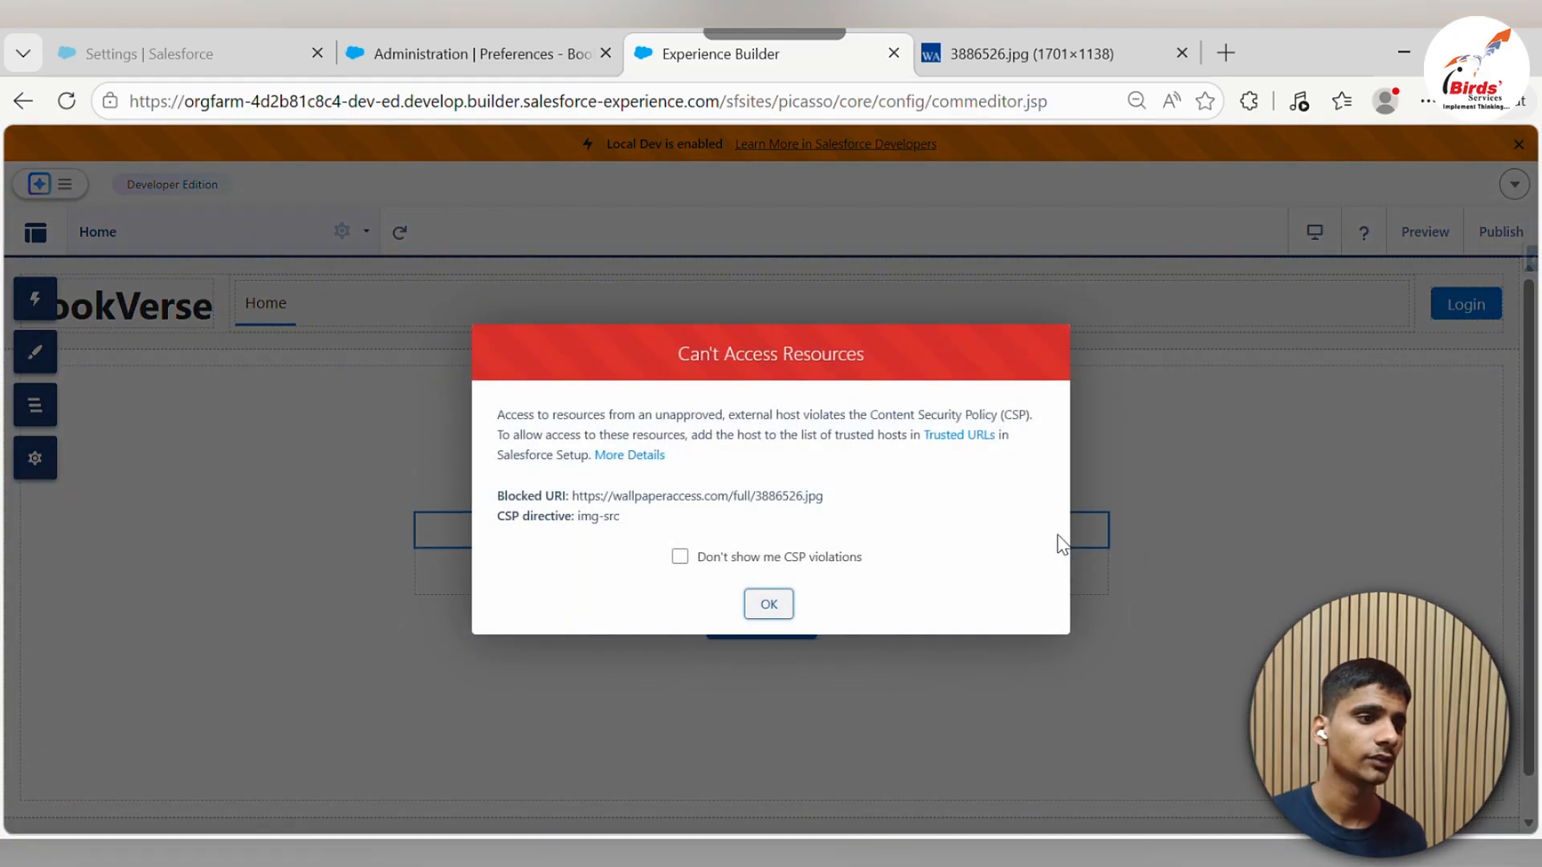
{"action": "left_click", "coordinate": [769, 605]}
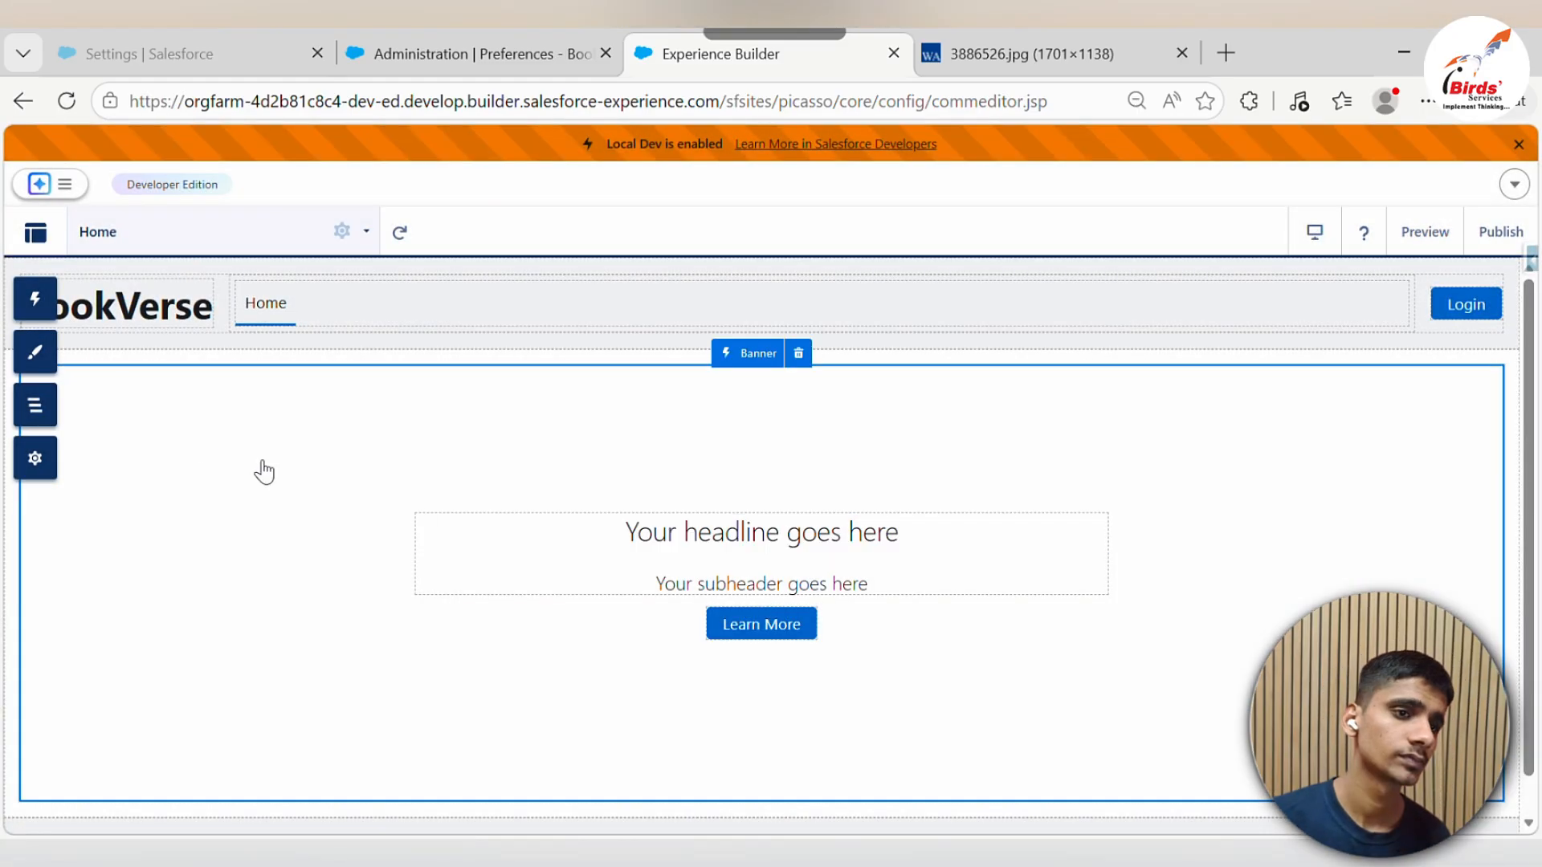
{"action": "left_click", "coordinate": [35, 462]}
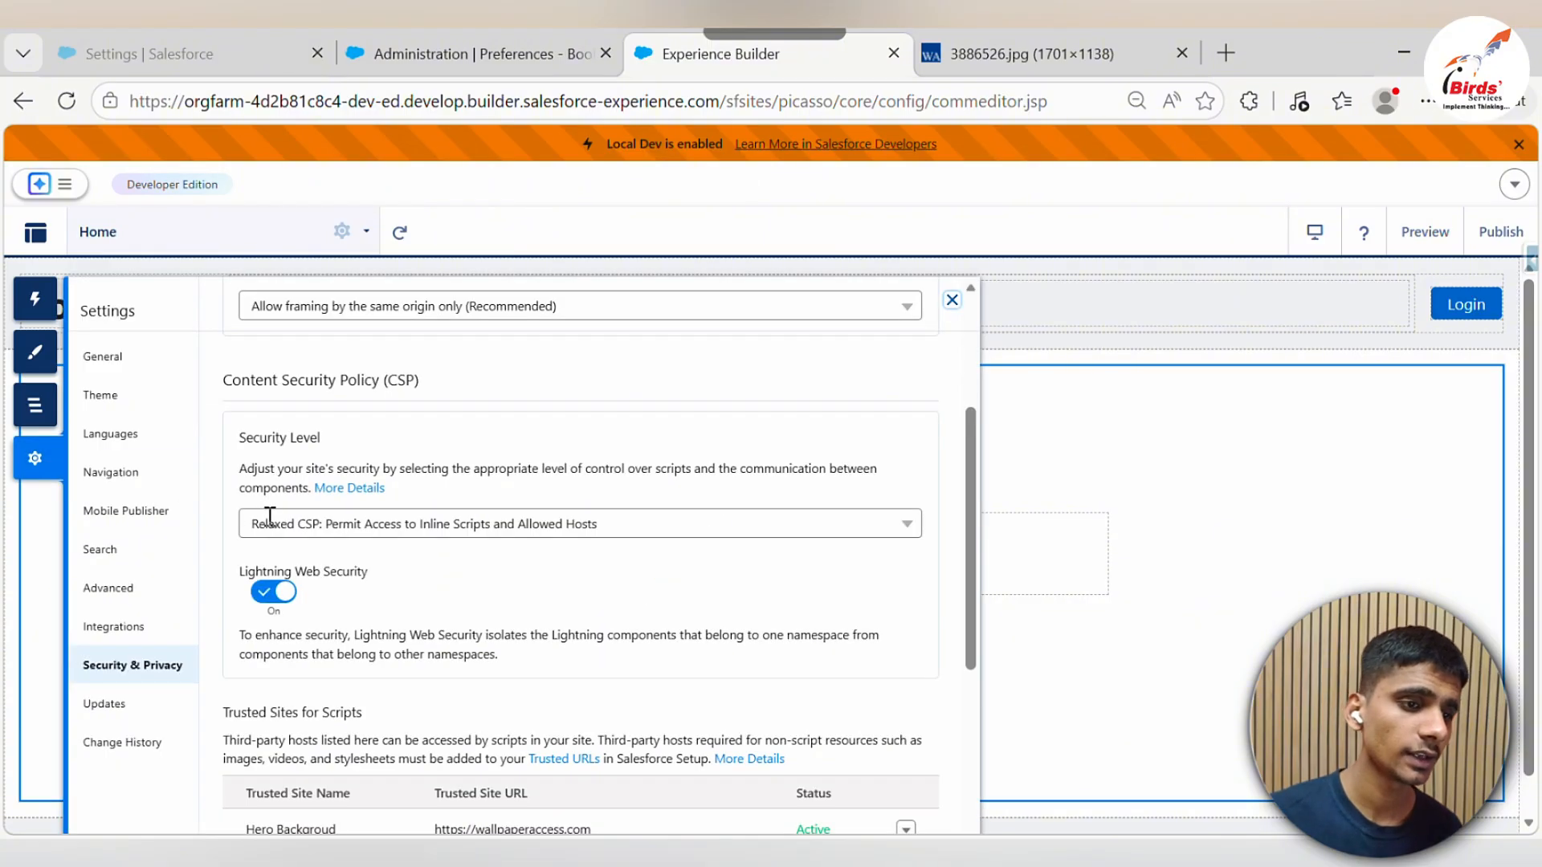
{"action": "scroll", "coordinate": [270, 515], "scroll_direction": "down", "scroll_amount": 5}
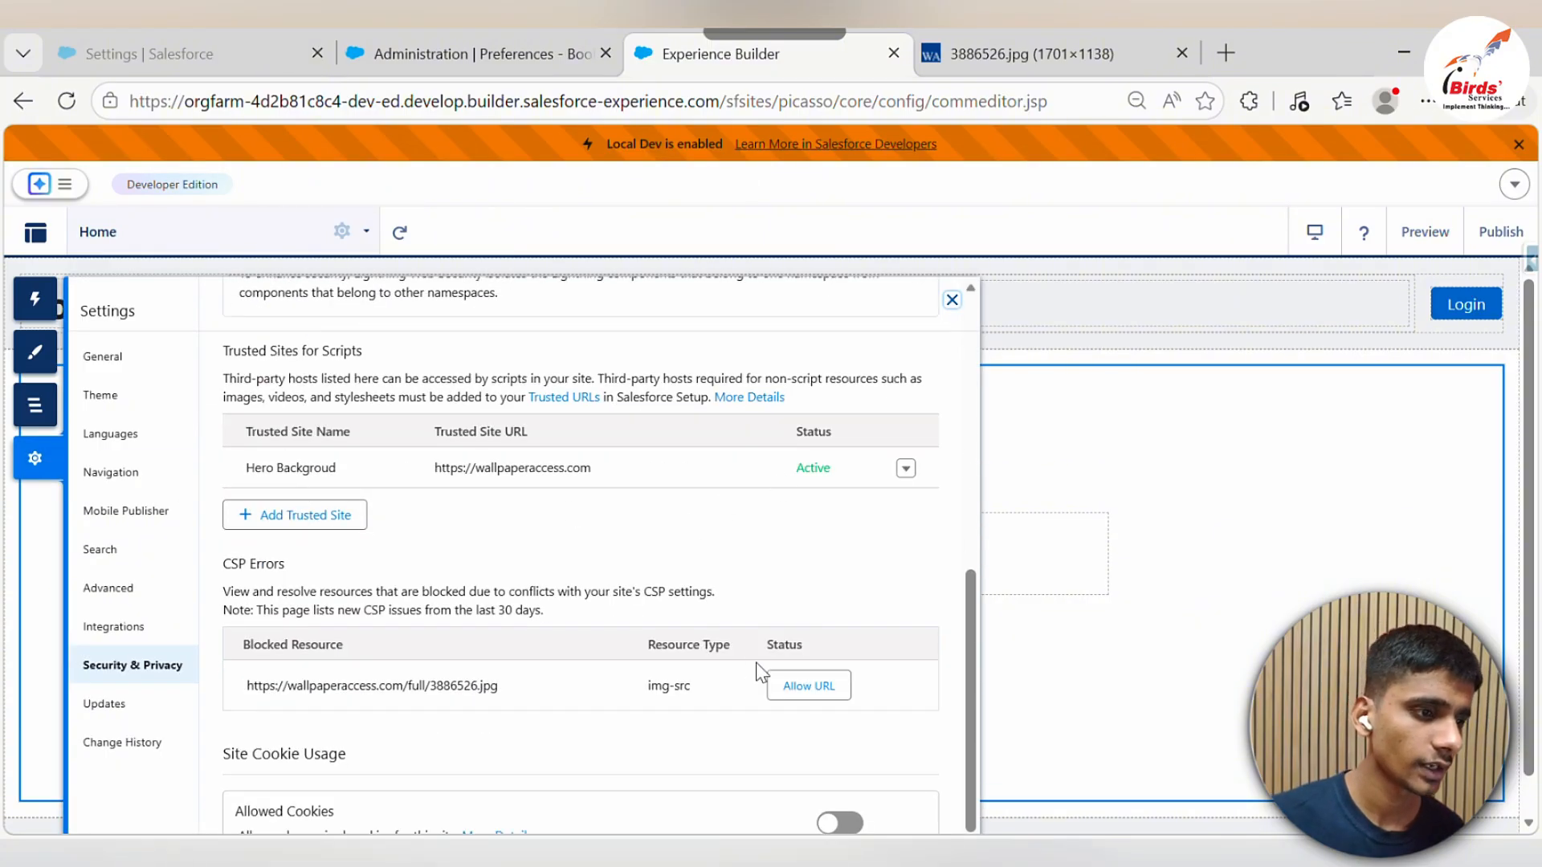
{"action": "left_click", "coordinate": [826, 677]}
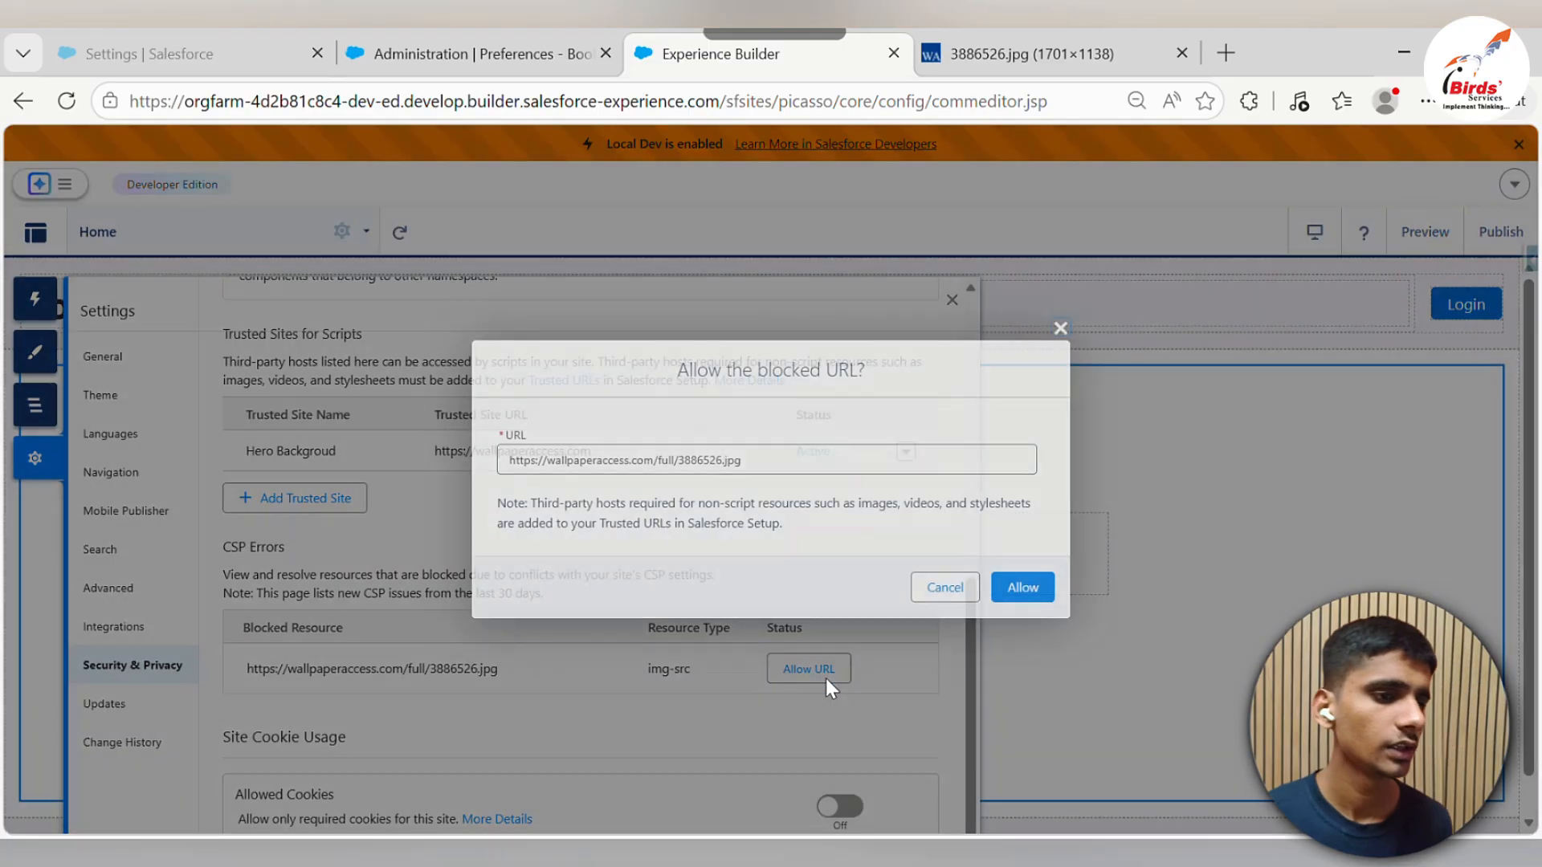
{"action": "left_click", "coordinate": [1013, 586]}
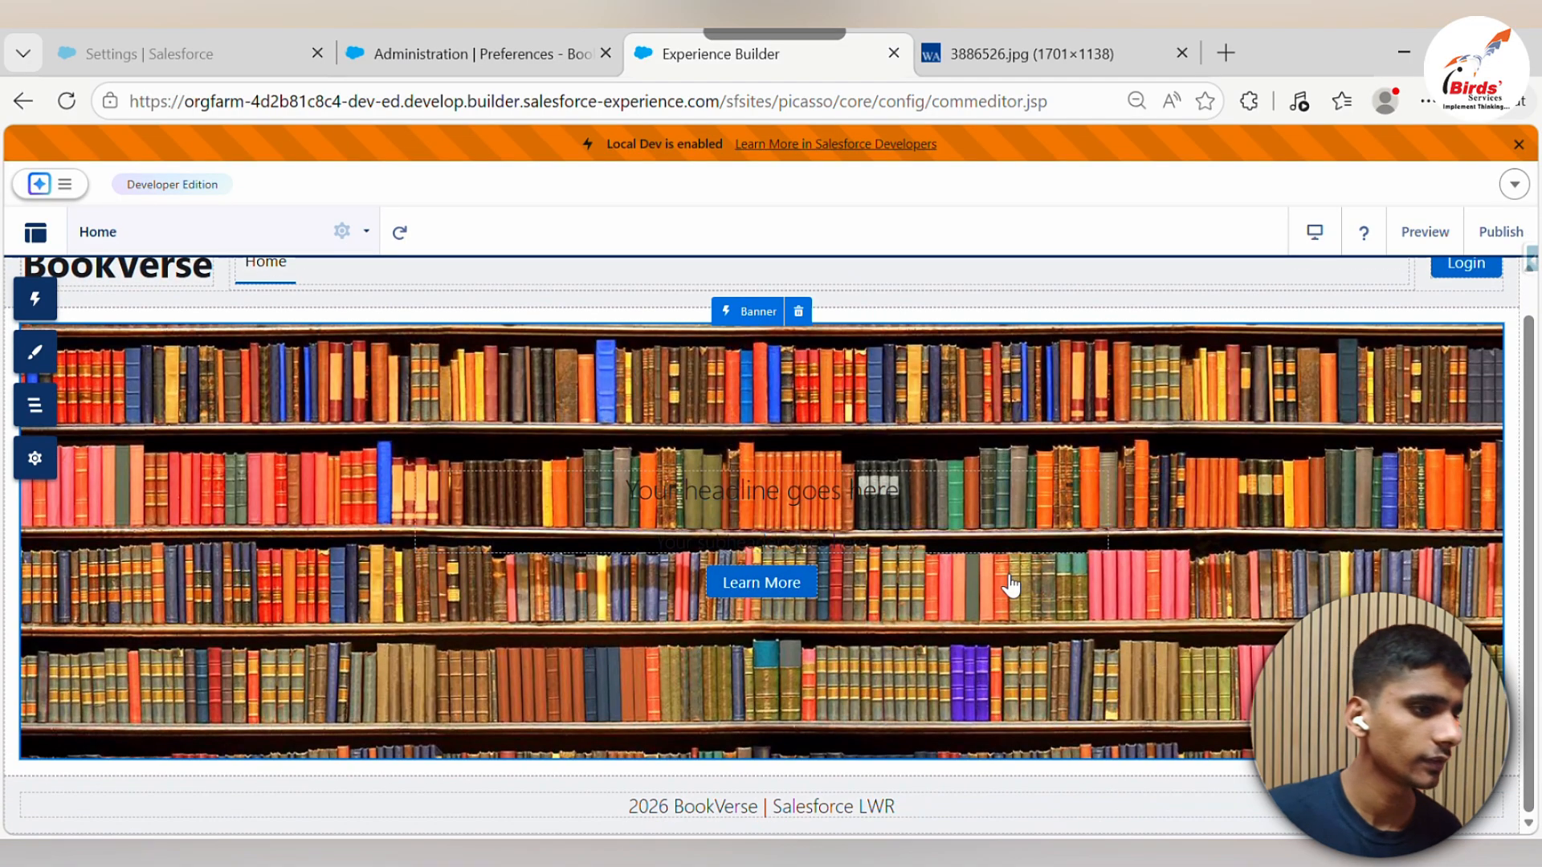
Replace the Banner's headline text with "BookVerse: The Ultimate Online Library", copied from the new 50 notes in Notepad++
{"action": "scroll", "coordinate": [1010, 586], "scroll_direction": "up", "scroll_amount": 1}
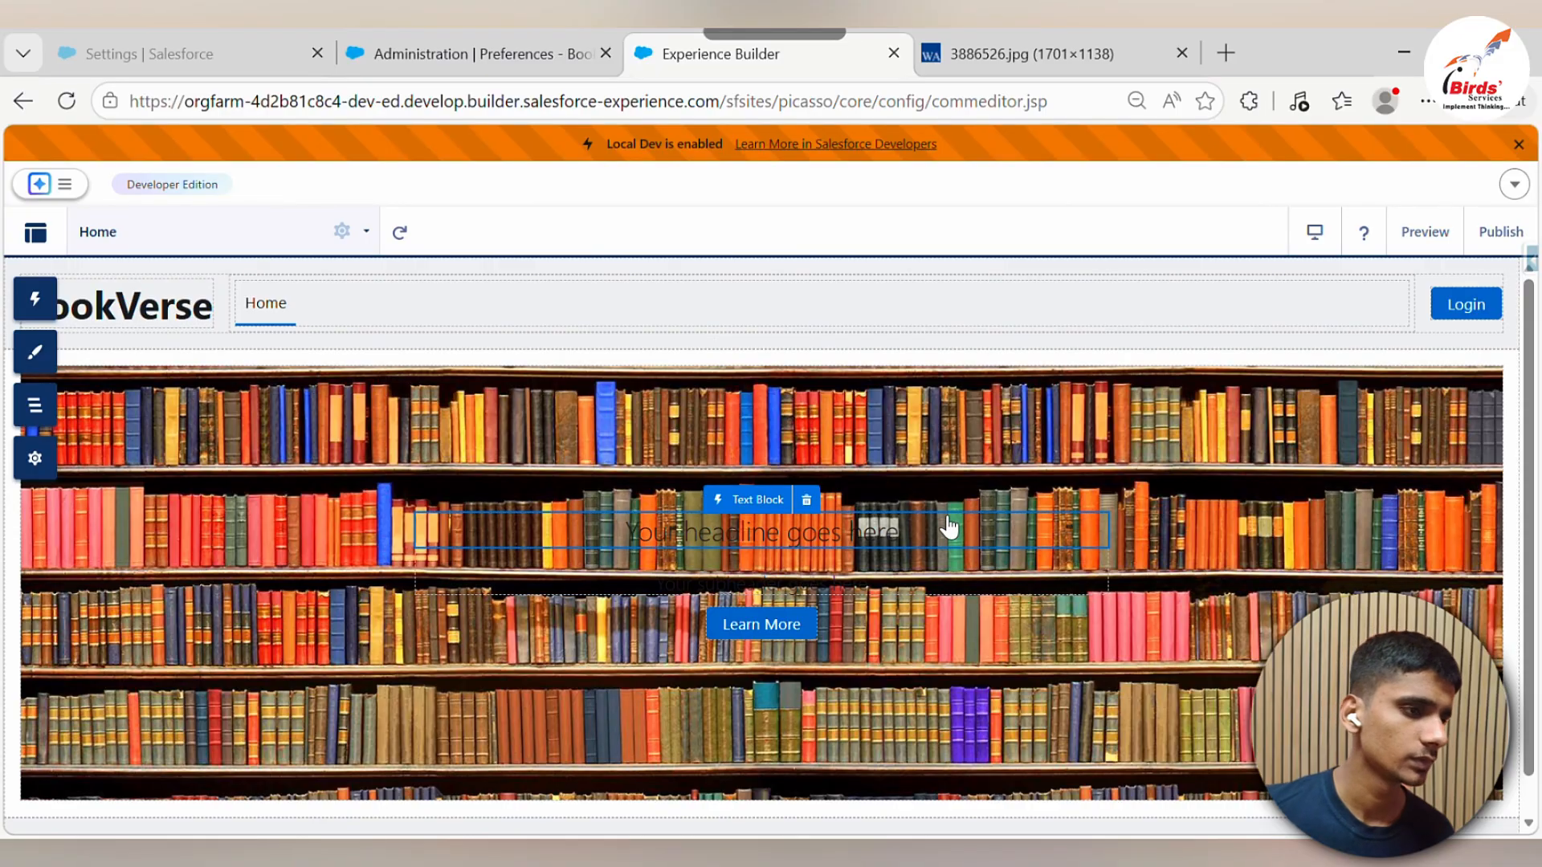
{"action": "left_click", "coordinate": [950, 527]}
{"action": "scroll", "coordinate": [836, 551], "scroll_direction": "down", "scroll_amount": 1}
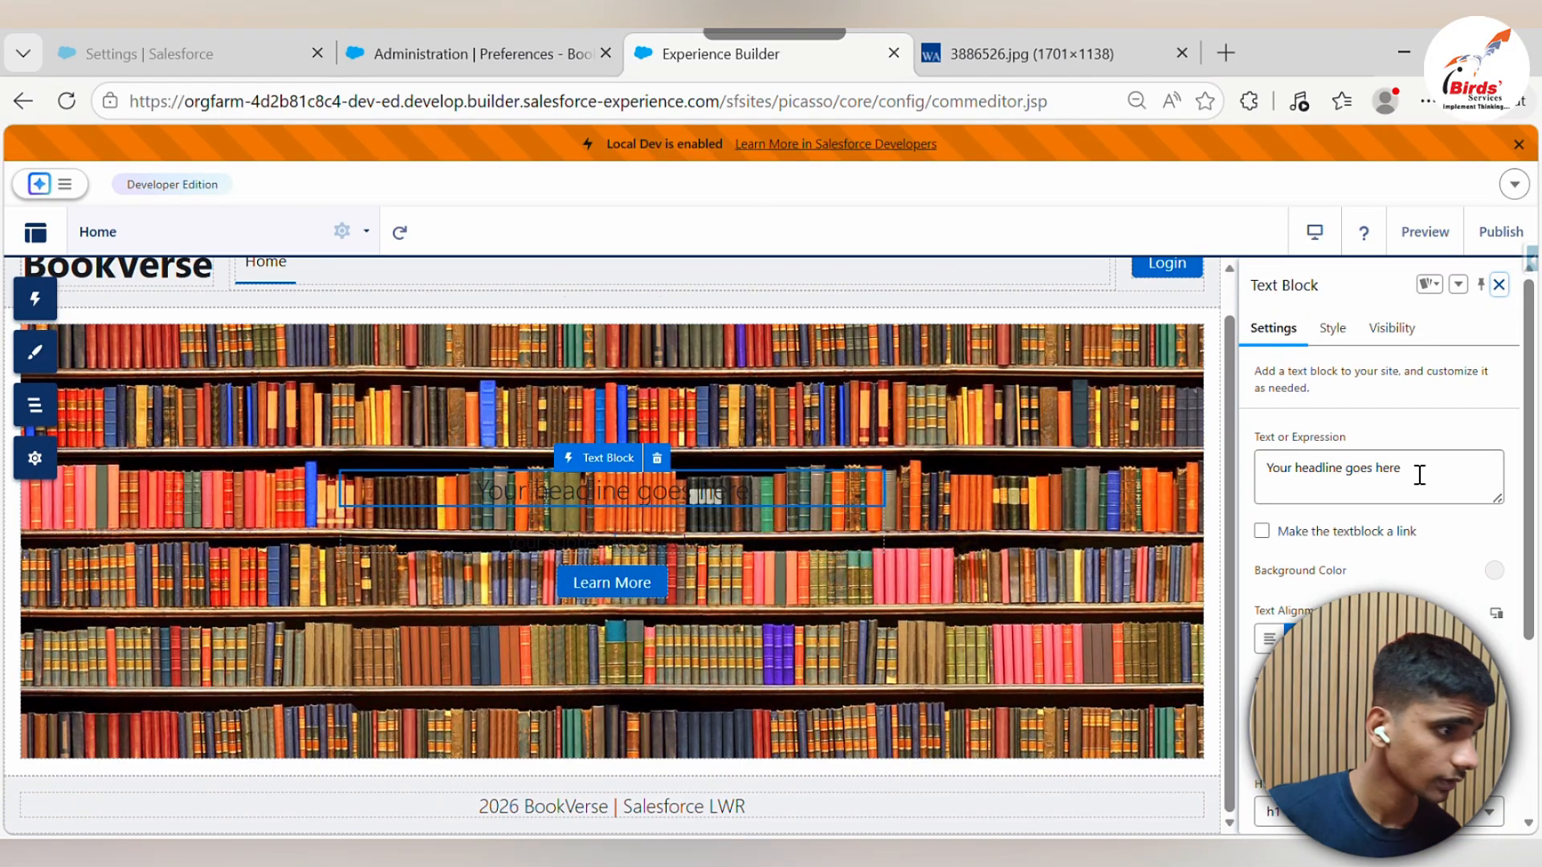
{"action": "left_click_drag", "start_coordinate": [1420, 475], "coordinate": [1287, 462]}
{"action": "key", "text": "ctrl+a"}
{"action": "key", "text": "BackSpace"}
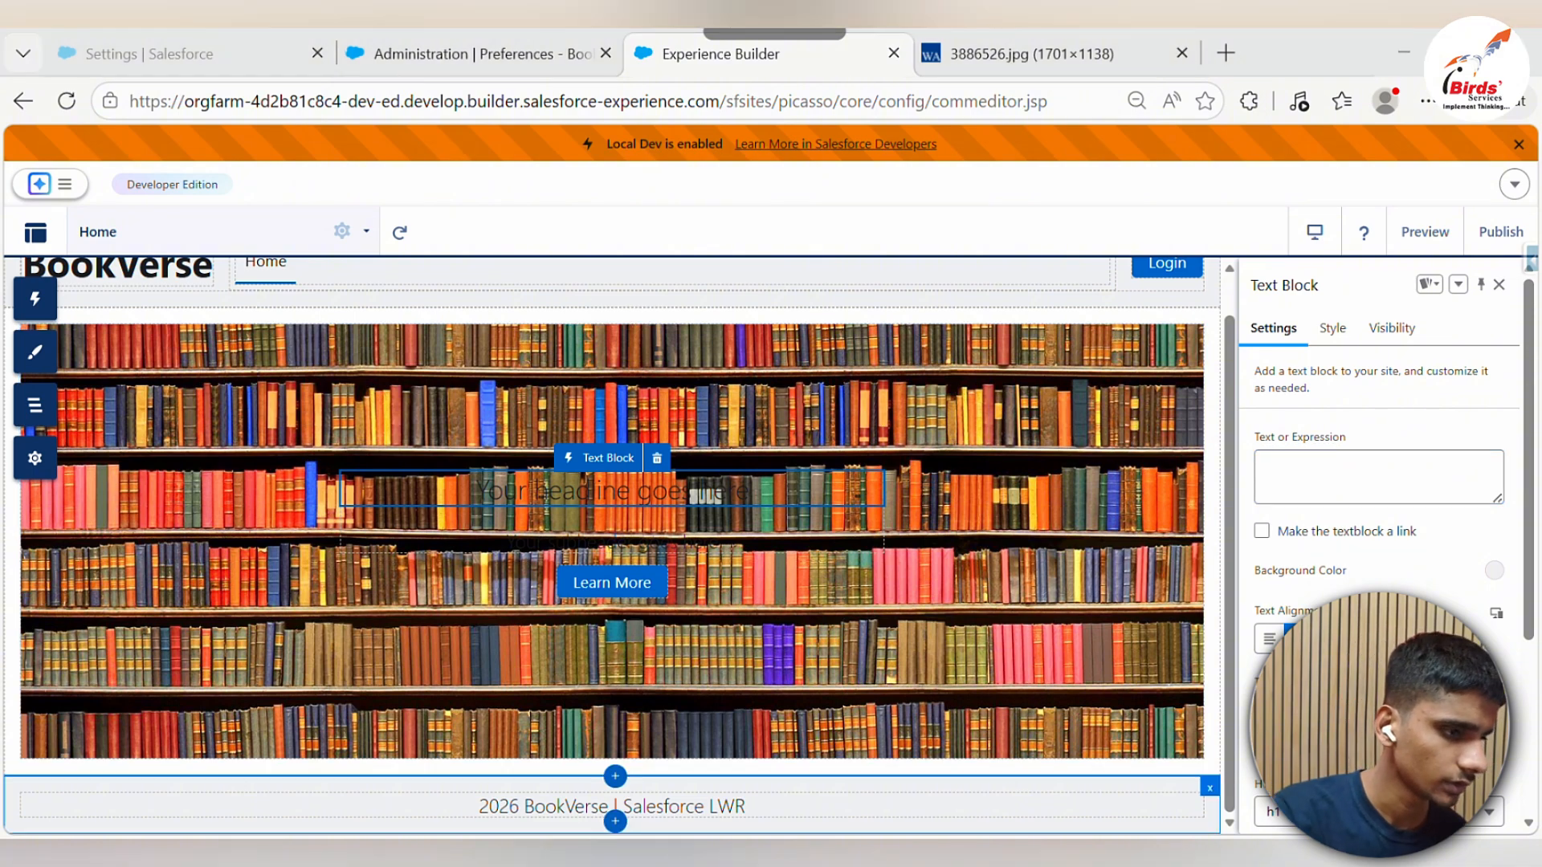
{"action": "key", "text": "alt+Tab"}
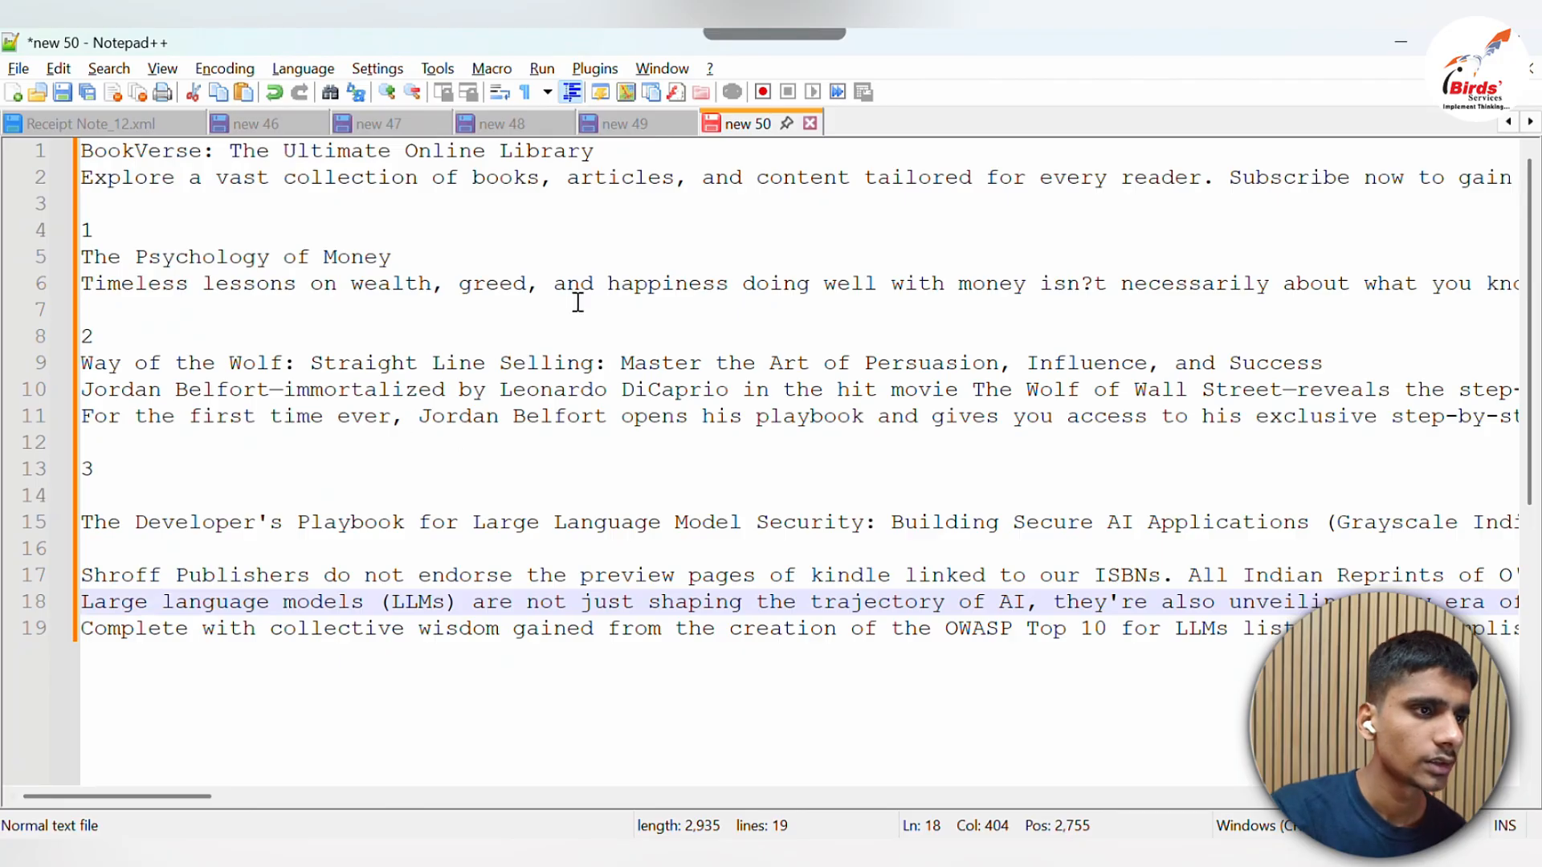
{"action": "left_click_drag", "start_coordinate": [633, 143], "coordinate": [80, 150]}
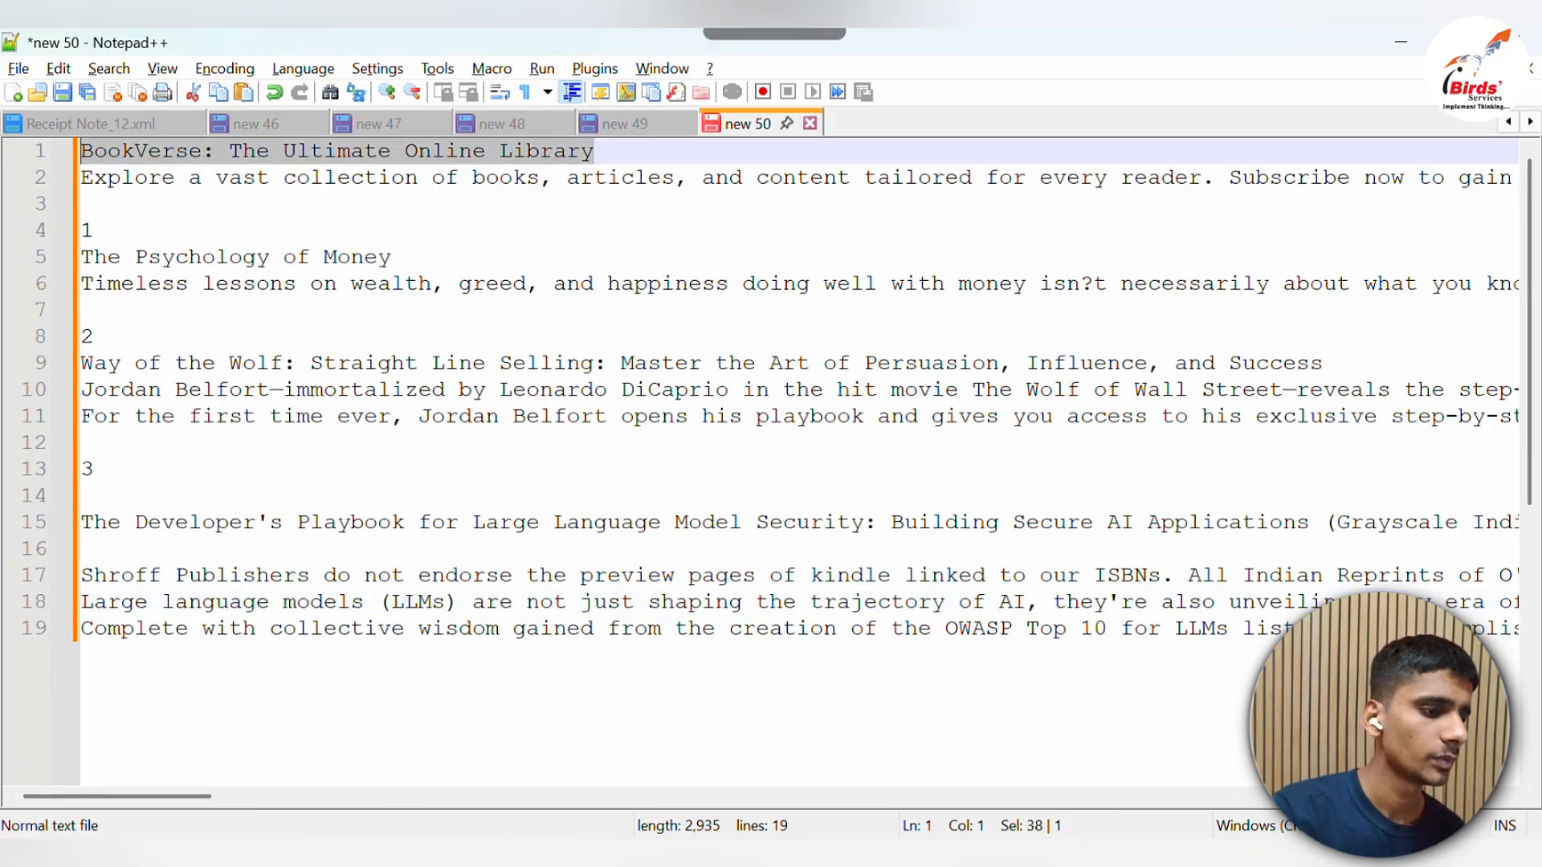
{"action": "key", "text": "ctrl+c"}
{"action": "key", "text": "alt+Tab"}
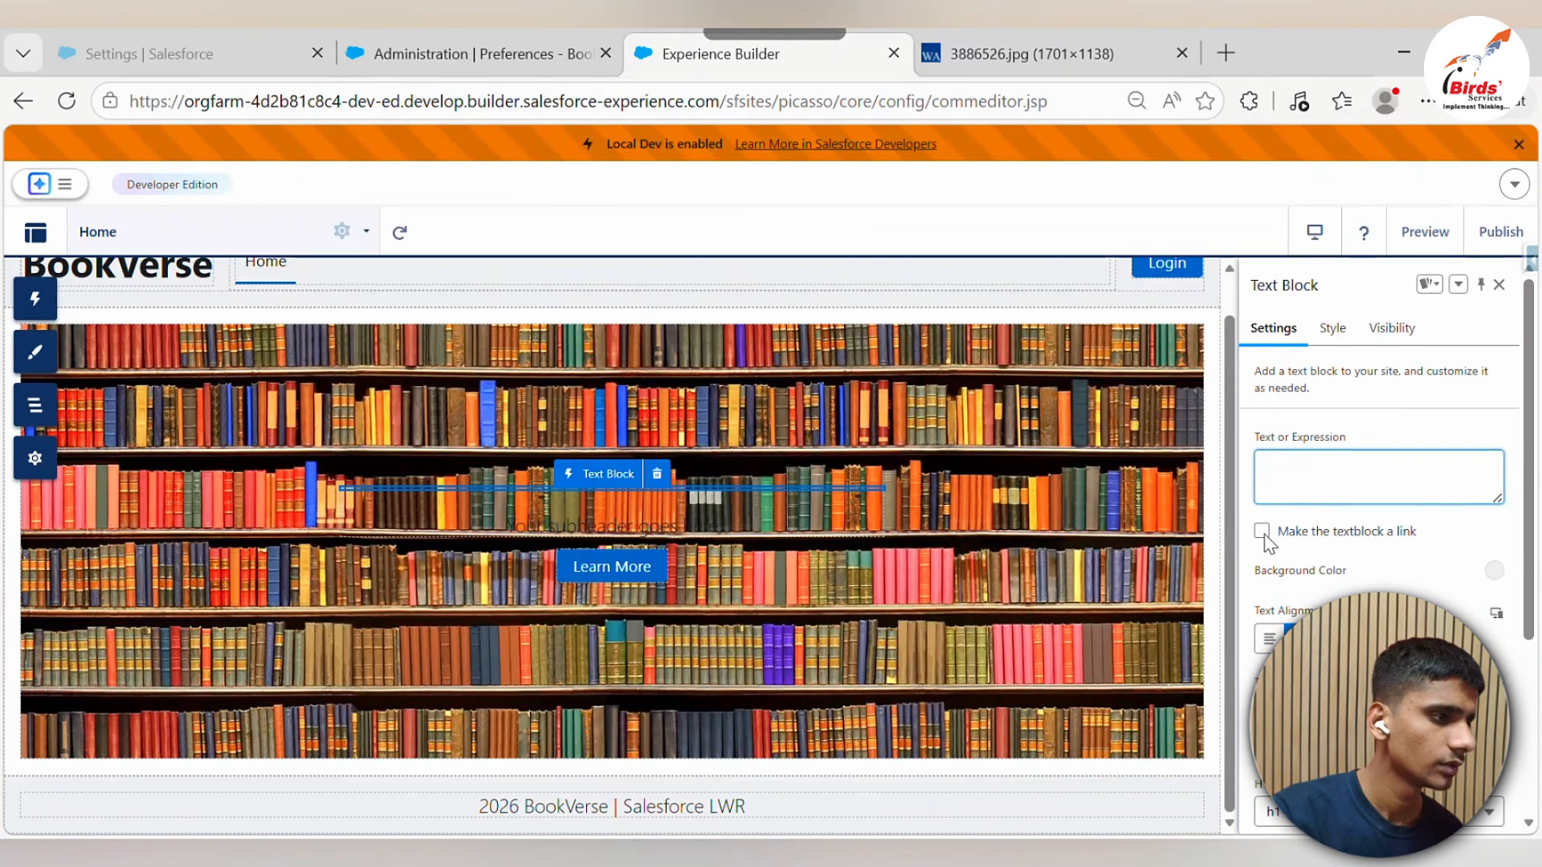
{"action": "key", "text": "ctrl+v"}
{"action": "scroll", "coordinate": [1394, 437], "scroll_direction": "down", "scroll_amount": 3}
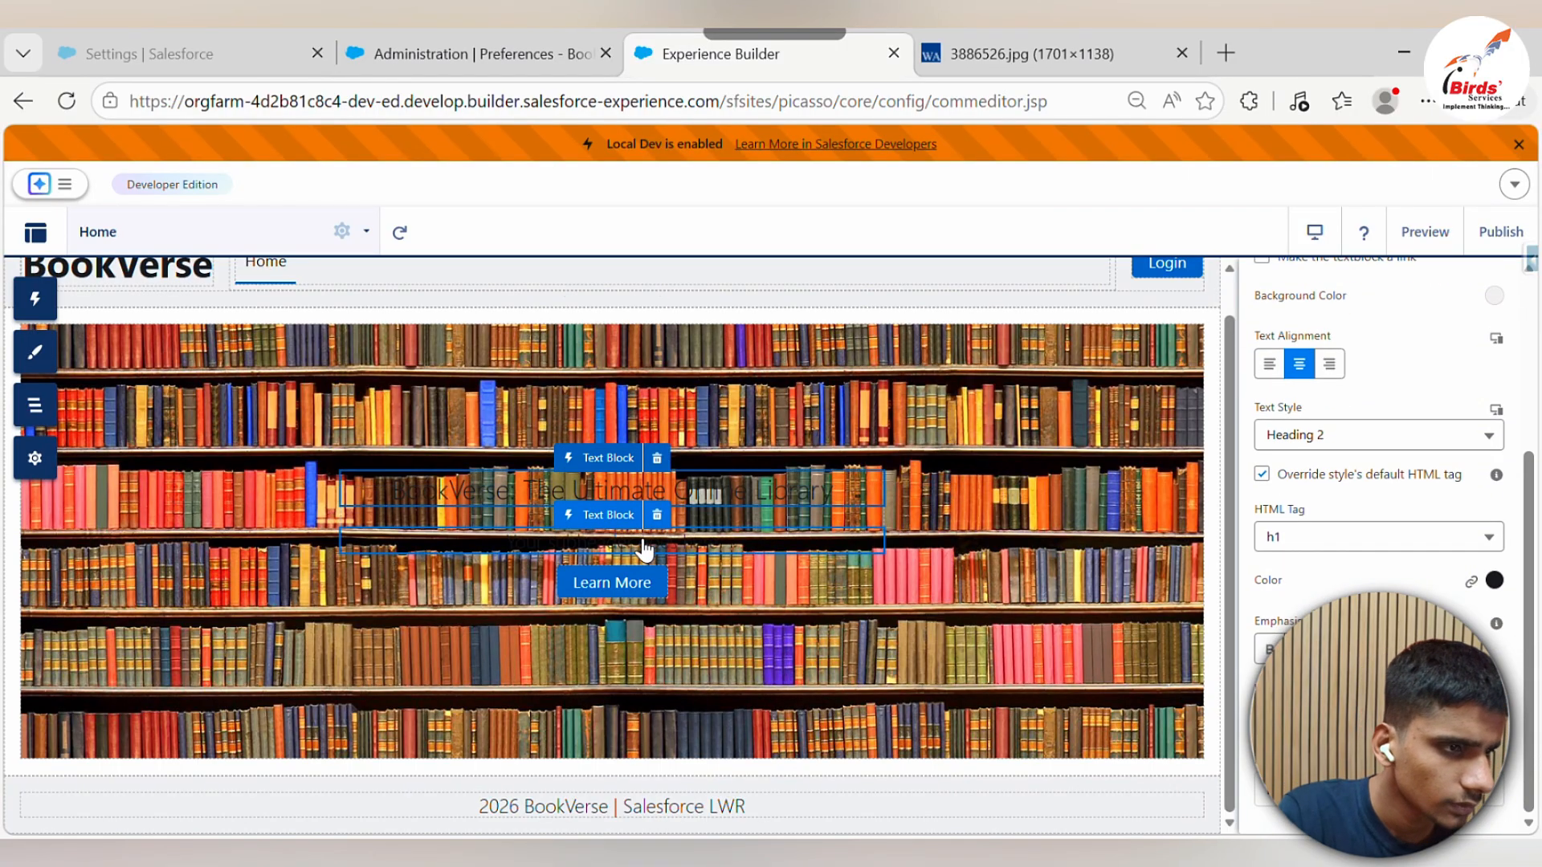
Replace the Banner's subheader with the Notepad++ paragraph starting "Explore a vast collection of books, articles, and content", without its trailing line break
{"action": "left_click", "coordinate": [679, 547]}
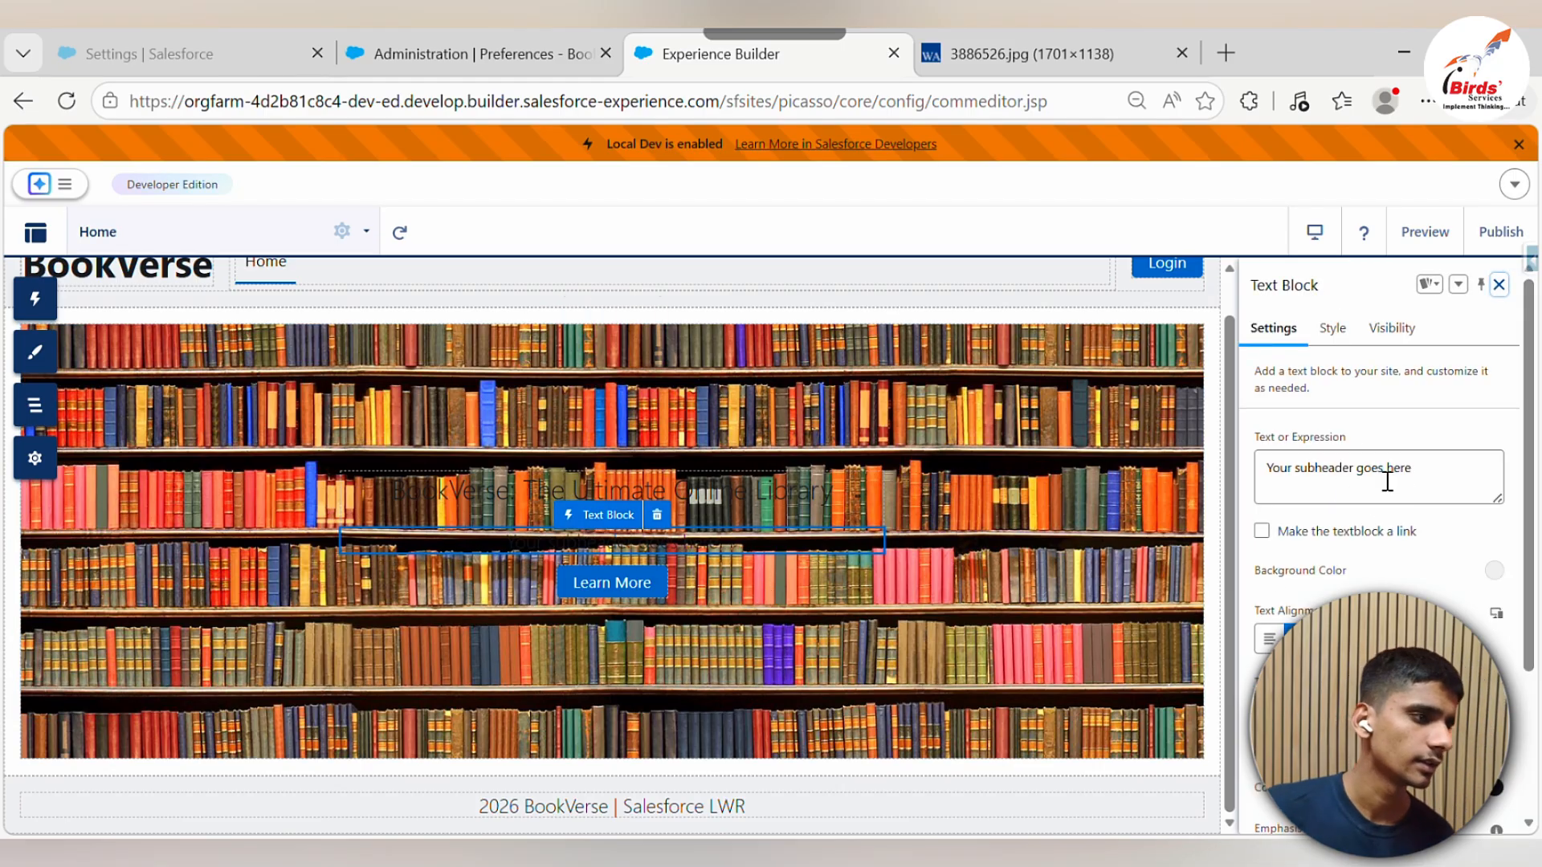
{"action": "left_click", "coordinate": [1429, 475]}
{"action": "key", "text": "ctrl+a"}
{"action": "key", "text": "BackSpace"}
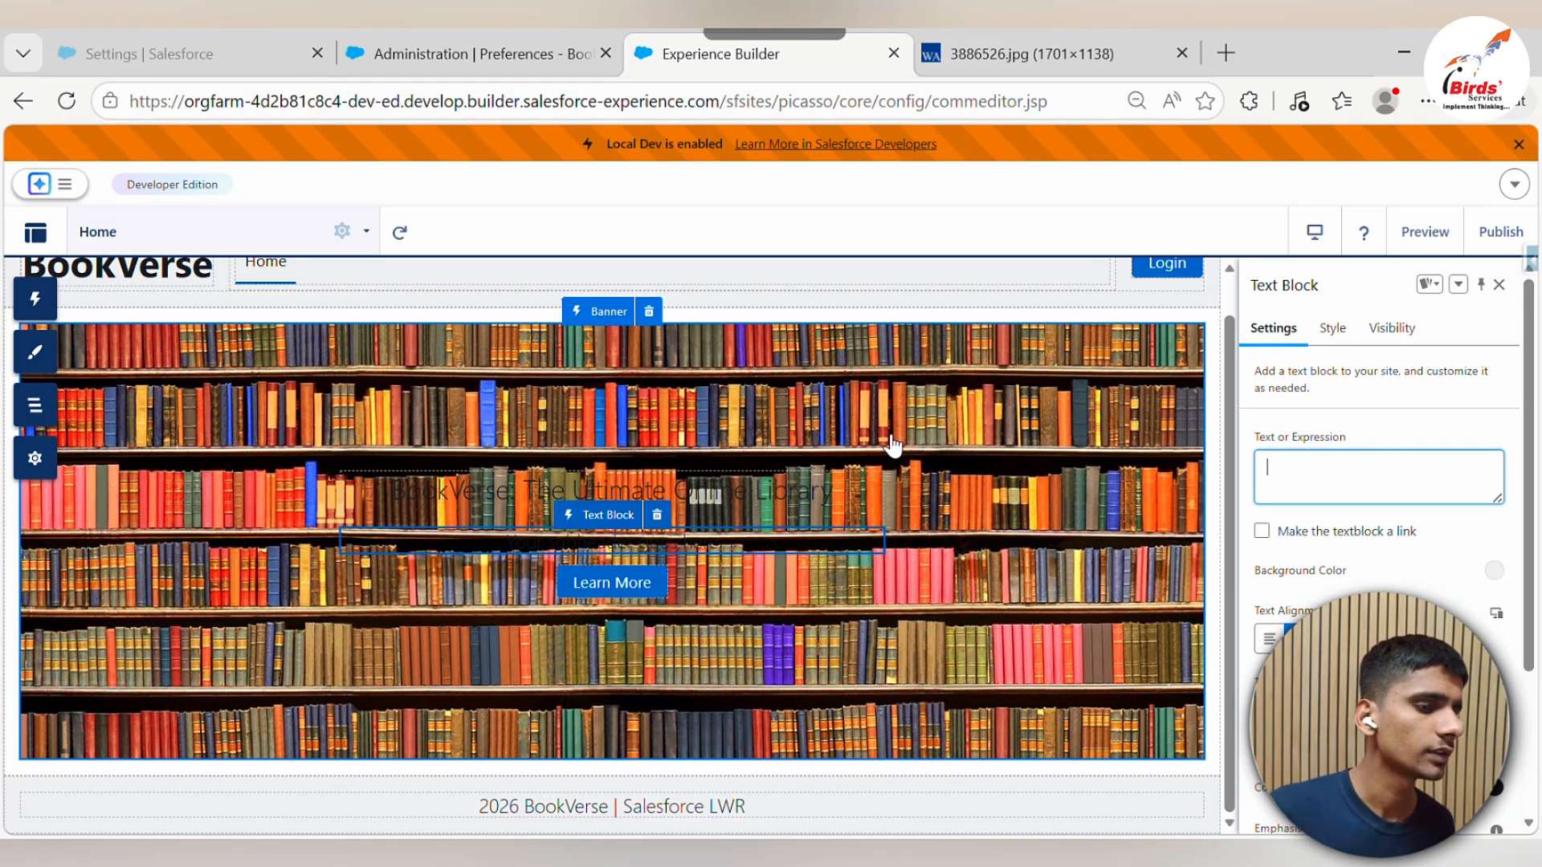
{"action": "key", "text": "alt+Tab"}
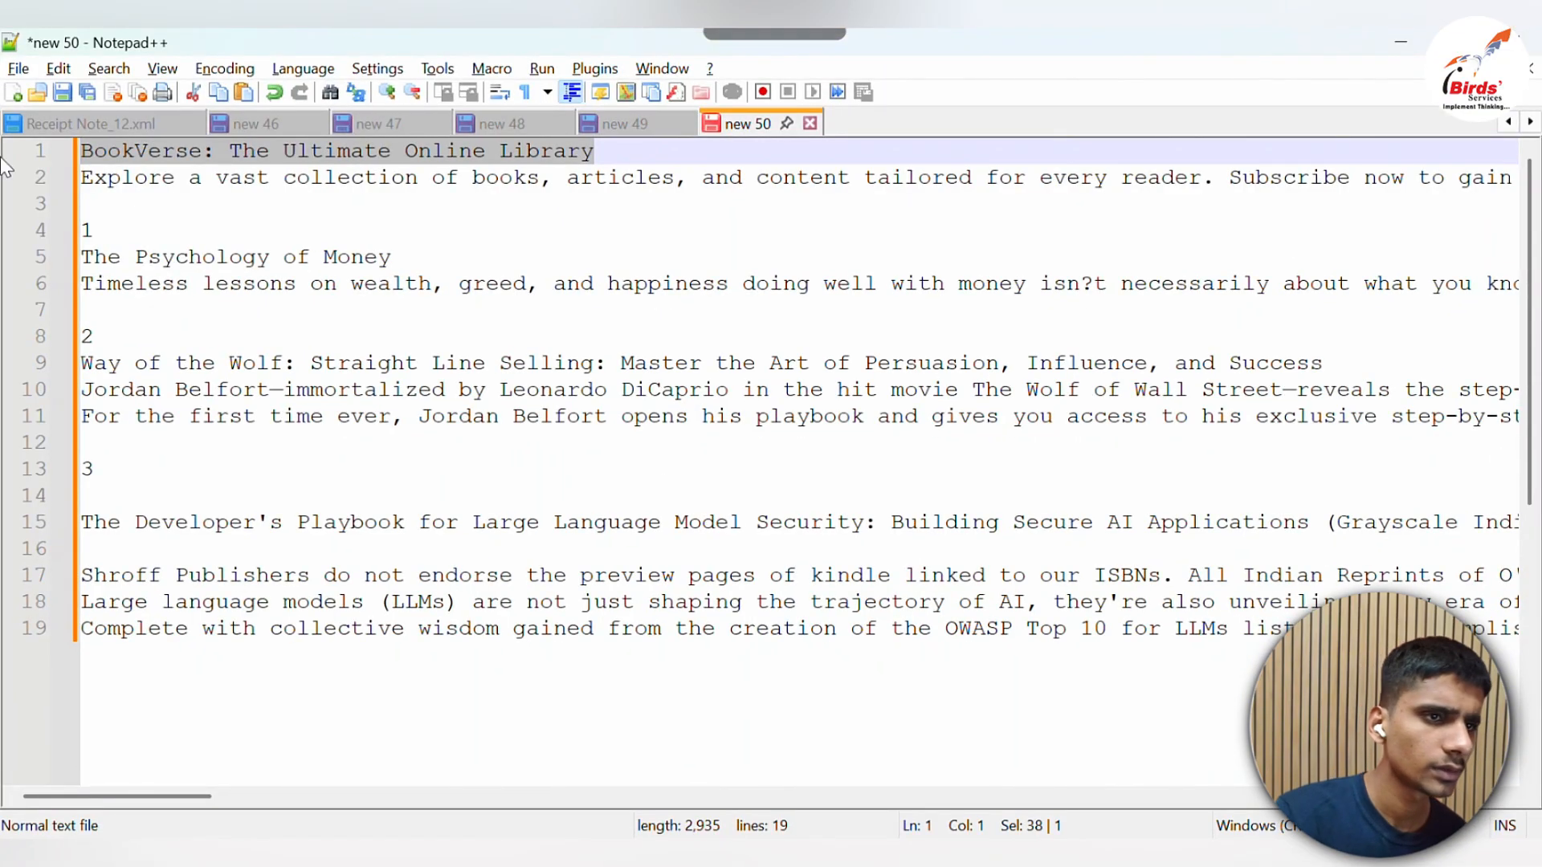
{"action": "left_click_drag", "start_coordinate": [85, 182], "coordinate": [110, 208]}
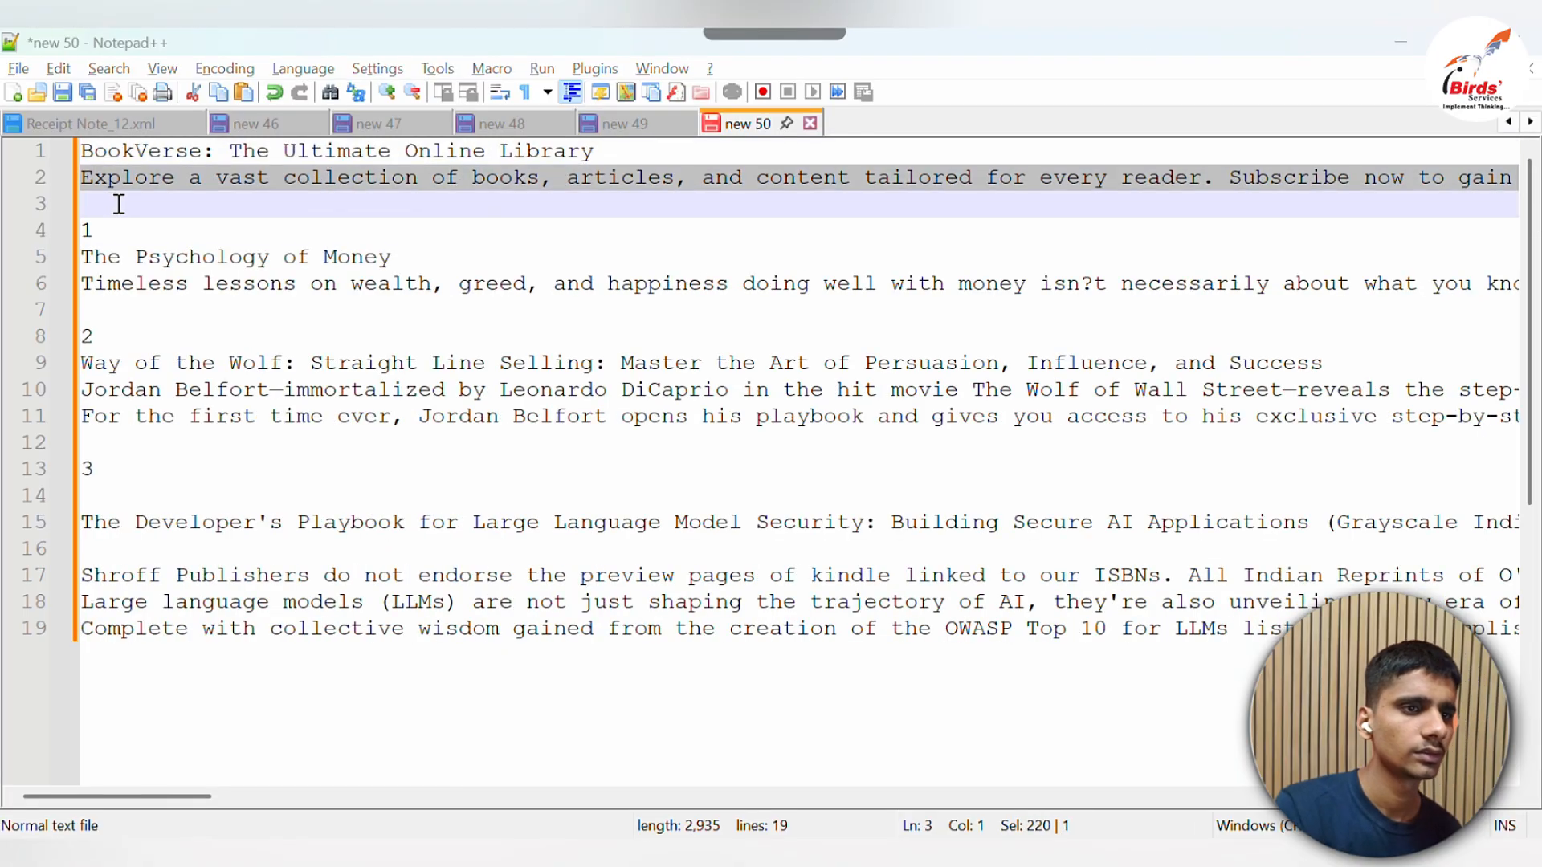
{"action": "key", "text": "alt+Tab"}
{"action": "key", "text": "ctrl+v"}
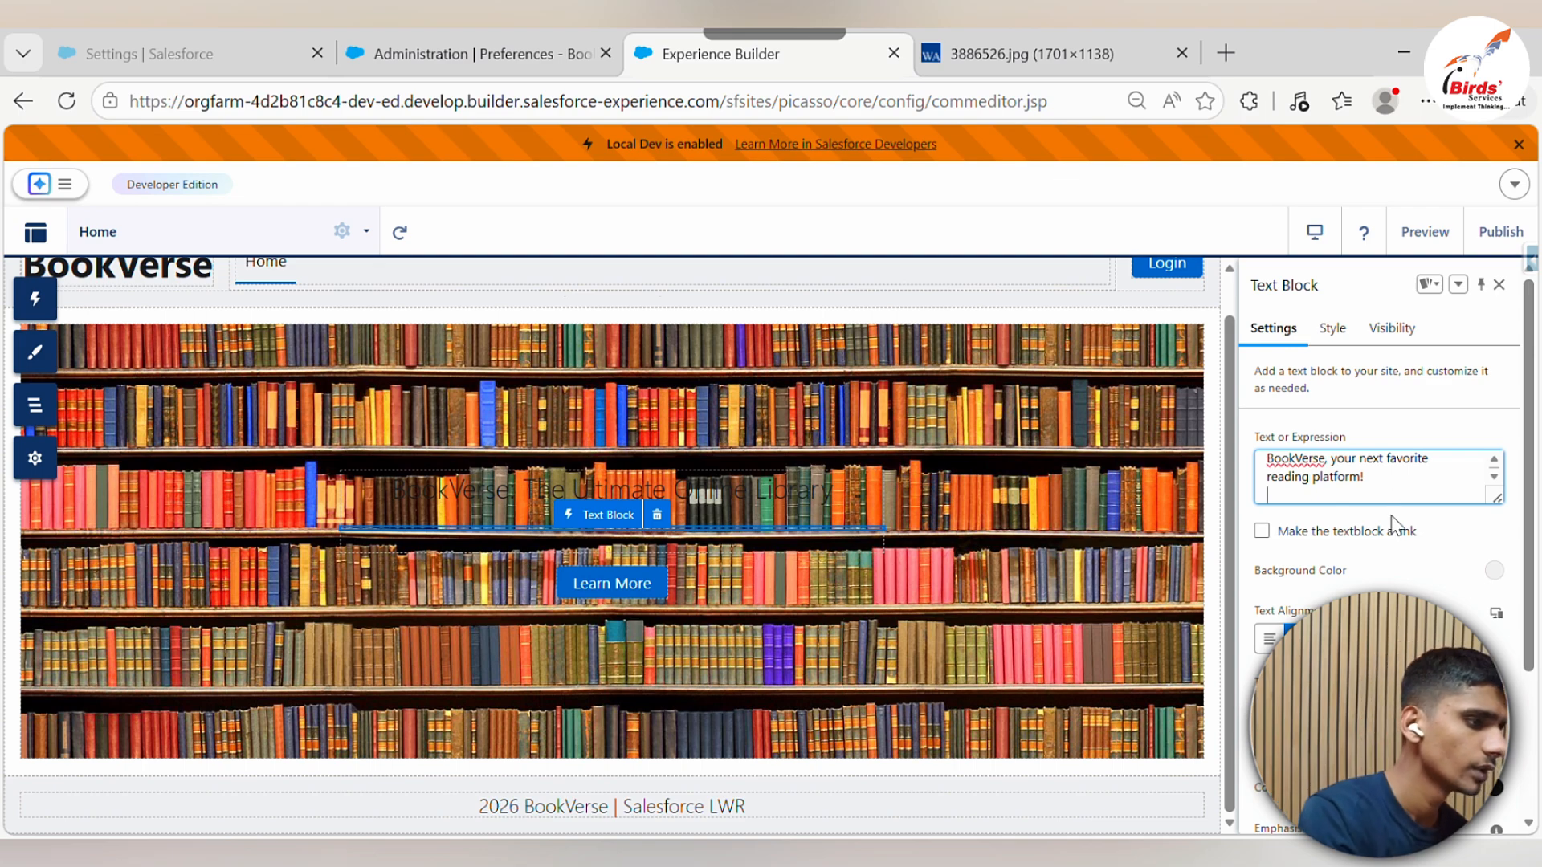
{"action": "key", "text": "BackSpace"}
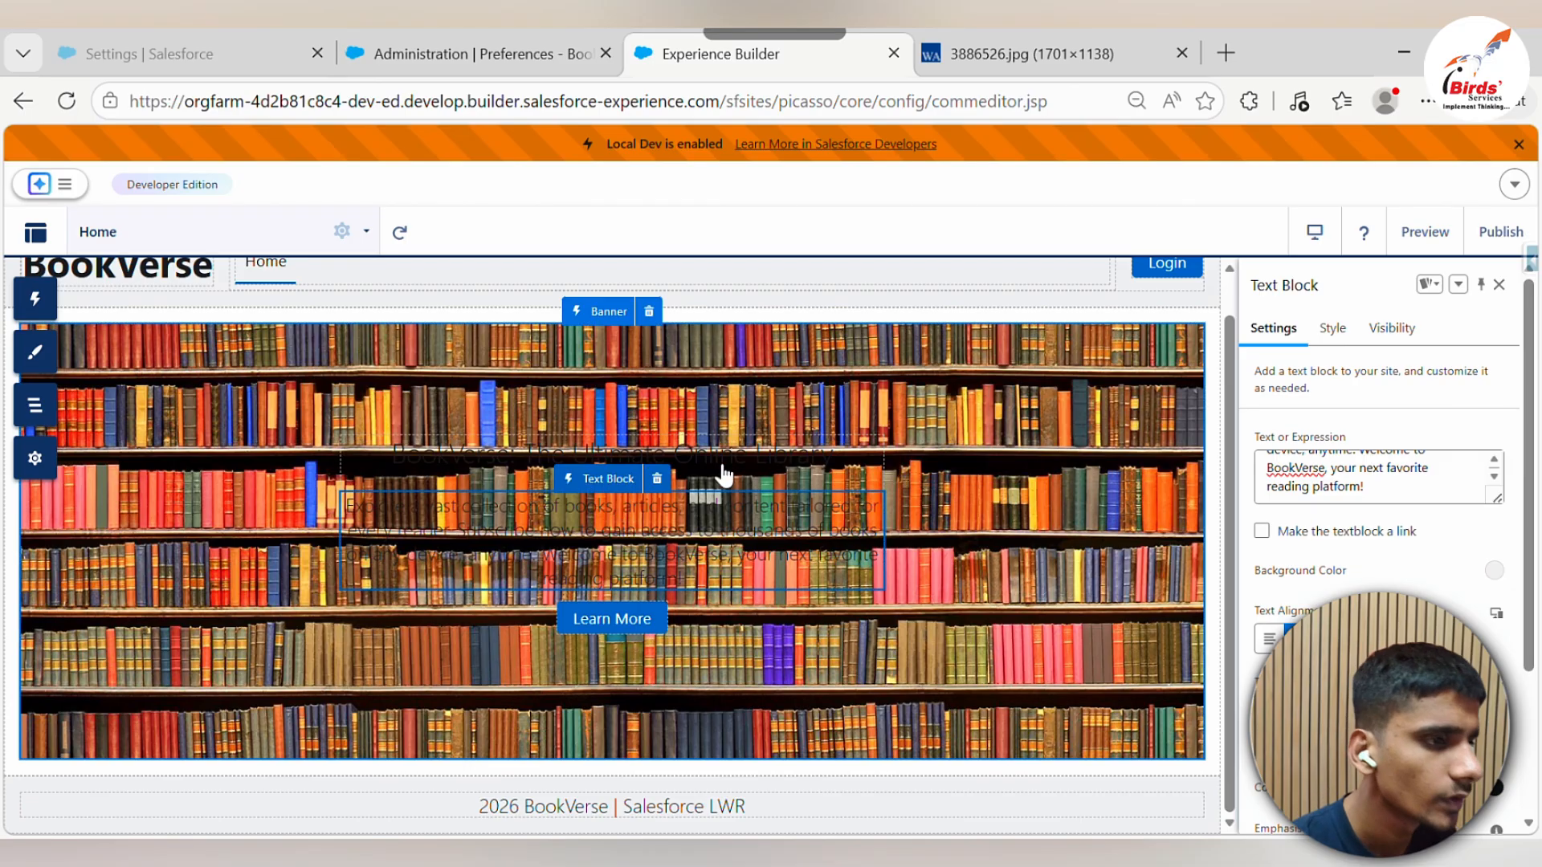
Make the Banner's headline bold and give it a pale orange custom text color, rgb(255, 237, 210)
{"action": "left_click", "coordinate": [740, 456]}
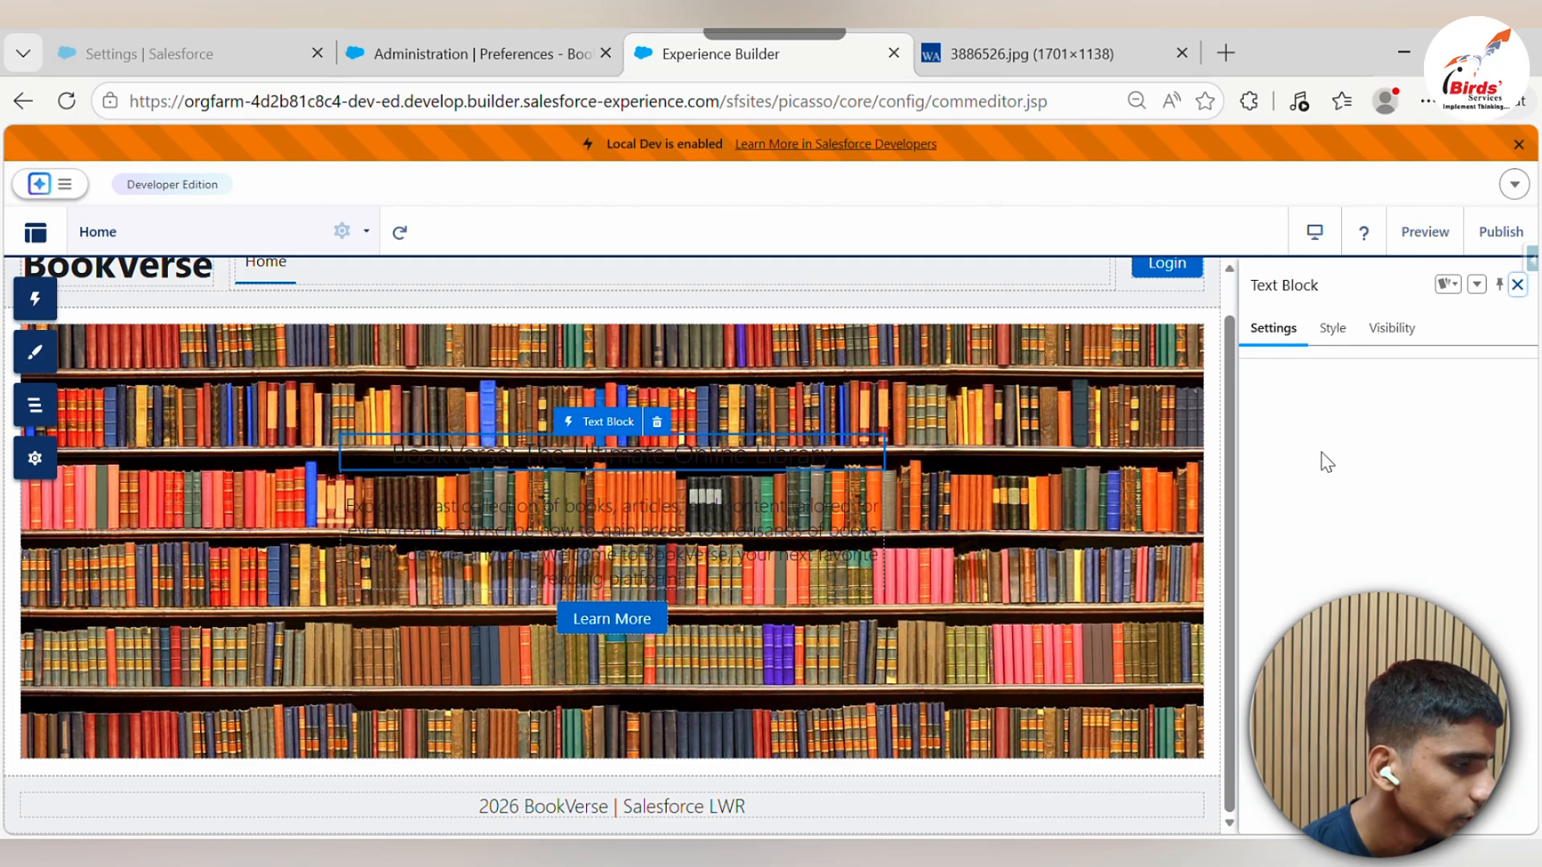
{"action": "scroll", "coordinate": [1277, 574], "scroll_direction": "down", "scroll_amount": 3}
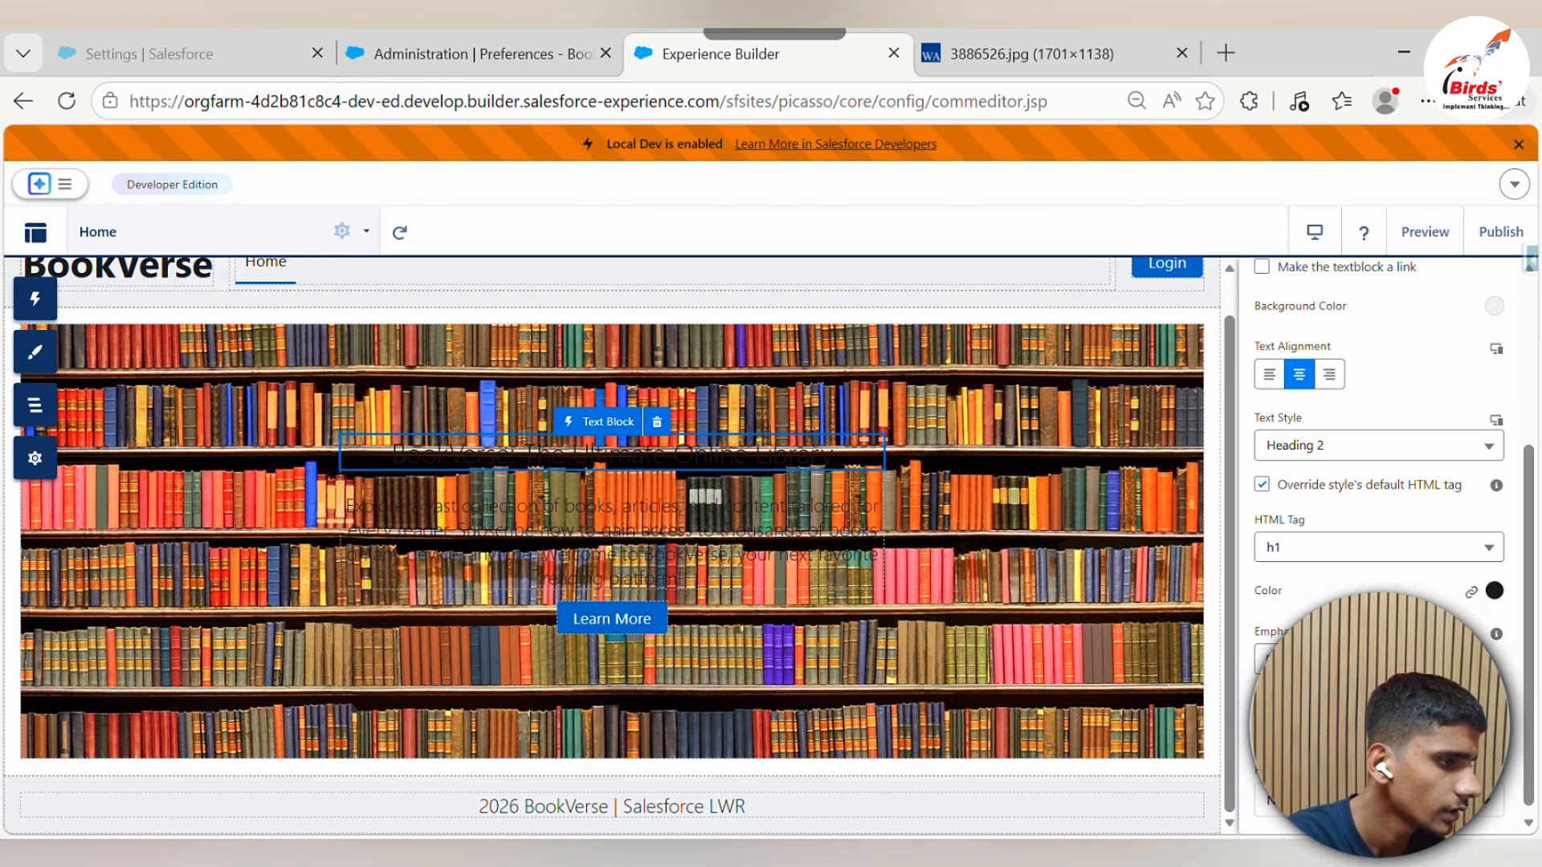
{"action": "left_click", "coordinate": [1494, 580]}
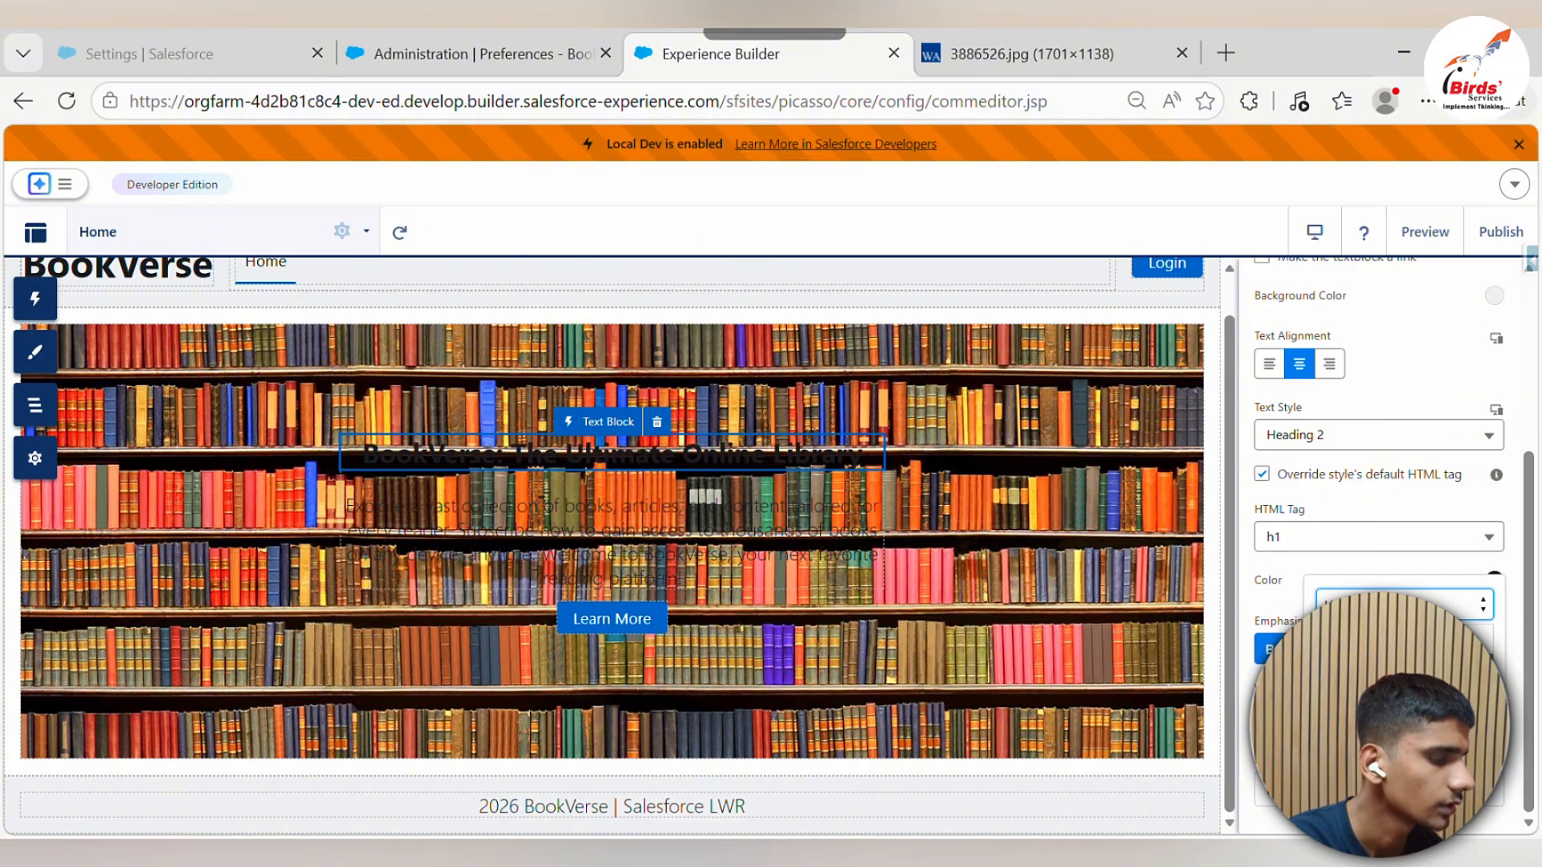
{"action": "left_click_drag", "start_coordinate": [1363, 502], "coordinate": [1275, 283]}
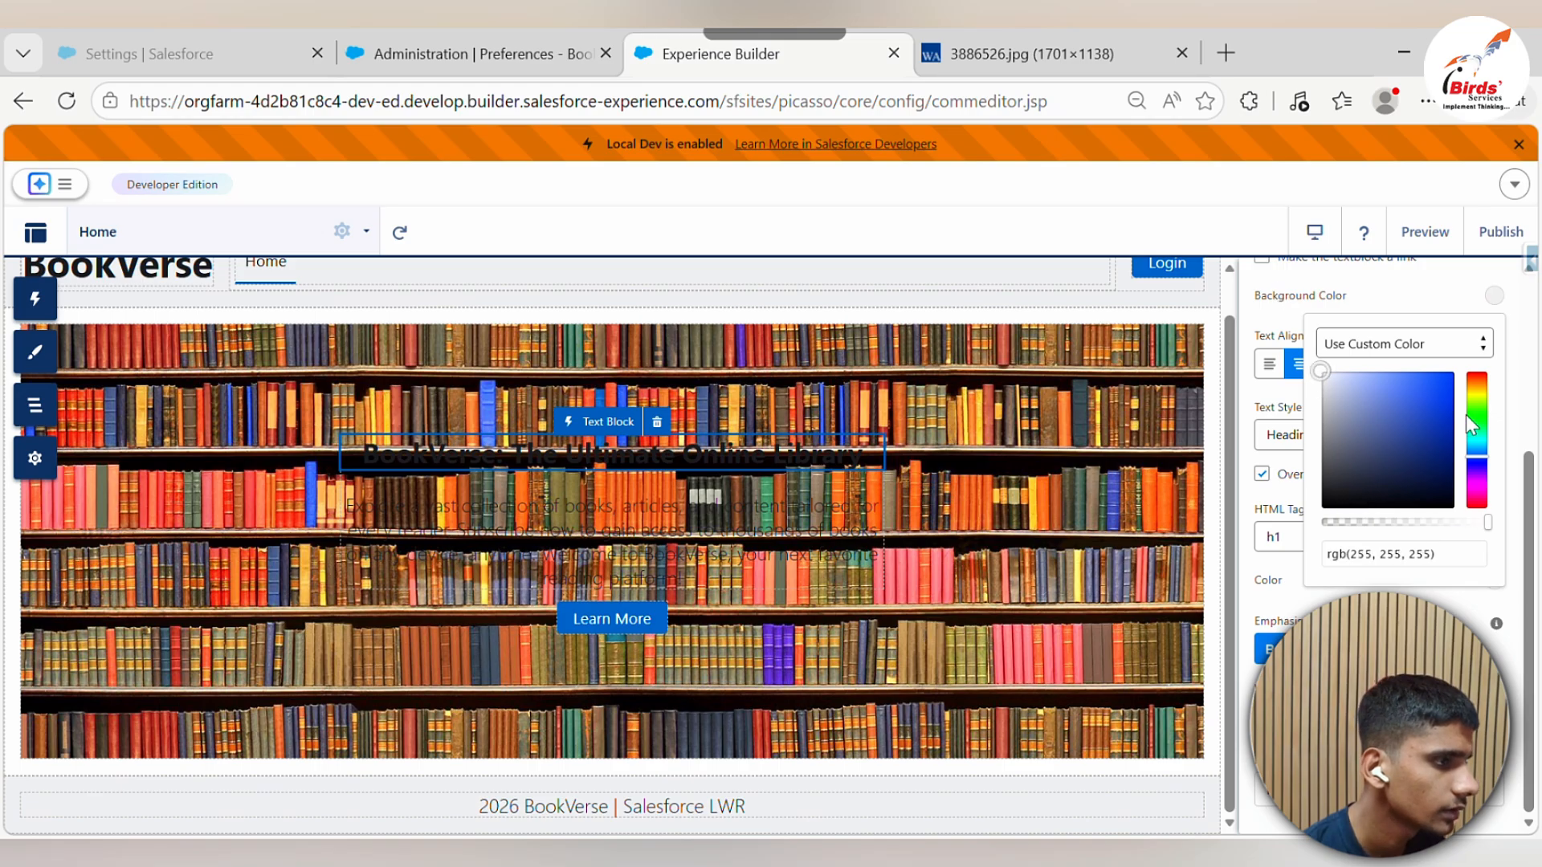
{"action": "left_click_drag", "start_coordinate": [1351, 402], "coordinate": [1343, 358]}
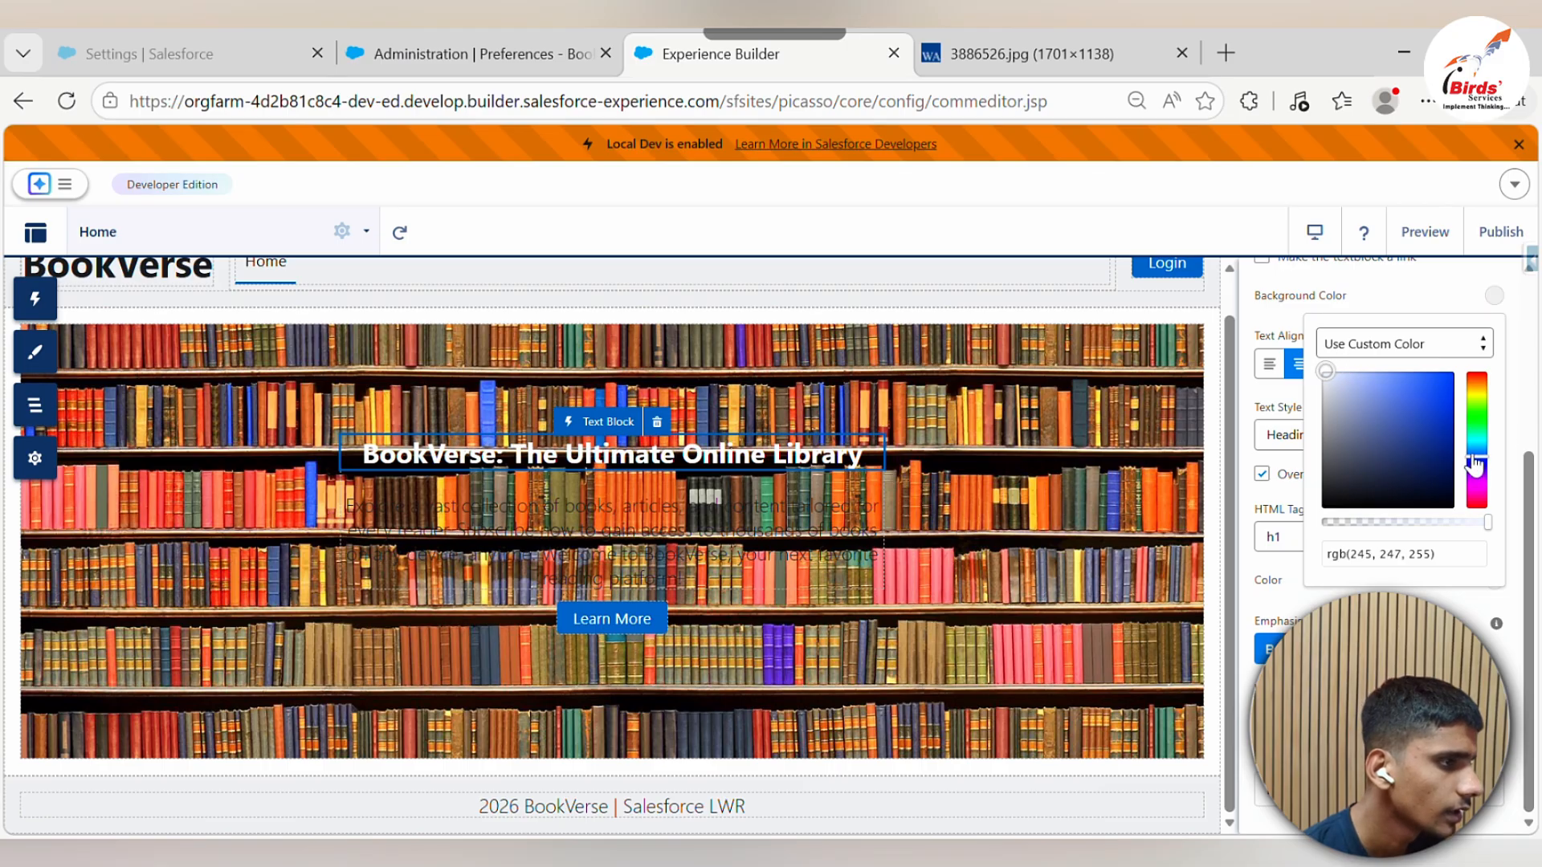
{"action": "left_click_drag", "start_coordinate": [1475, 464], "coordinate": [1491, 388]}
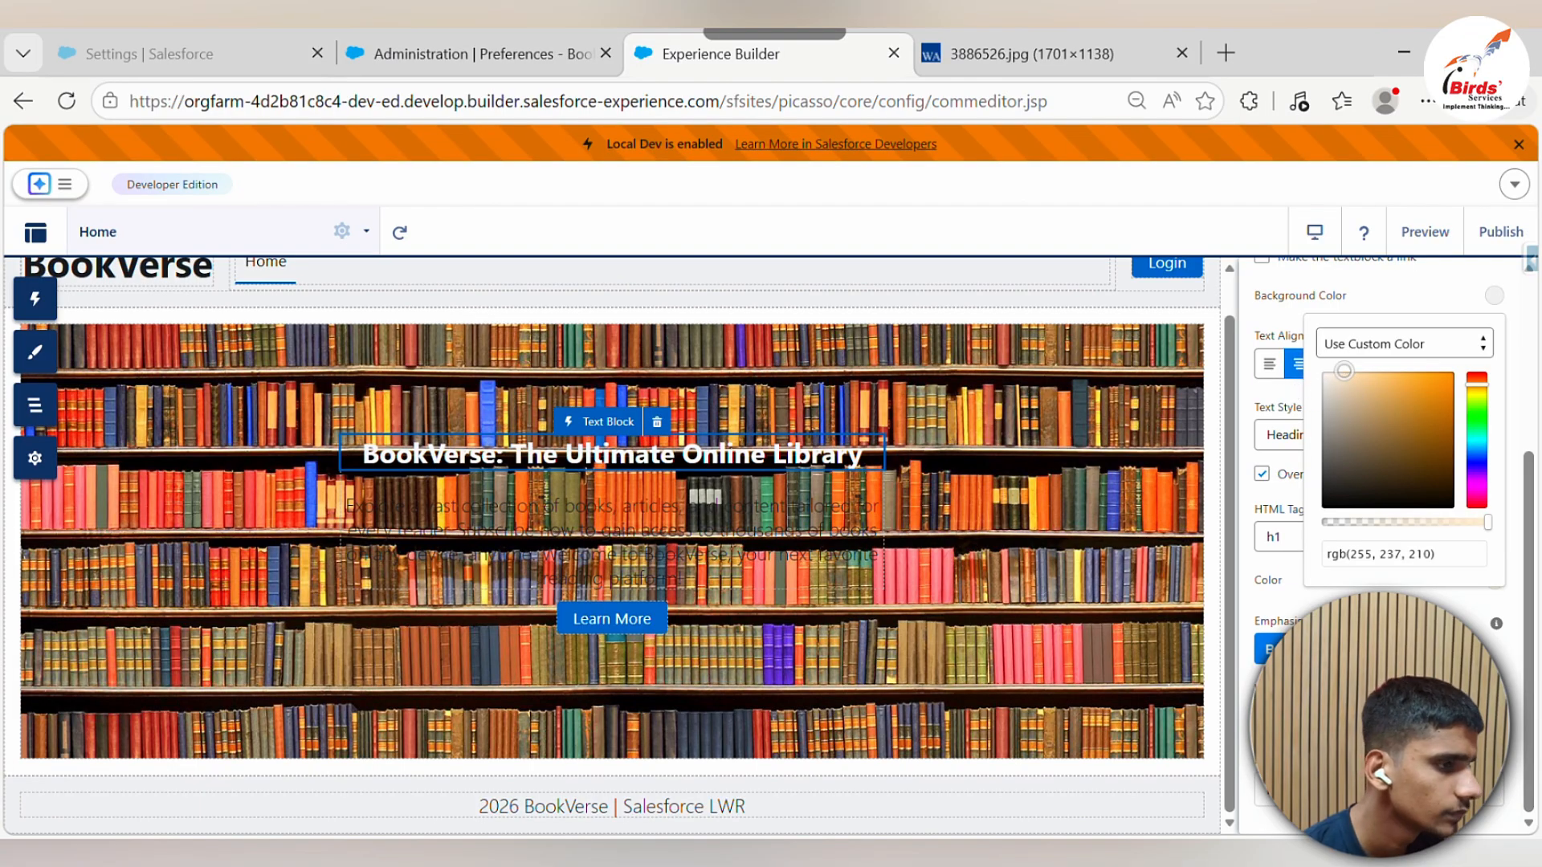
{"action": "key", "text": "Escape"}
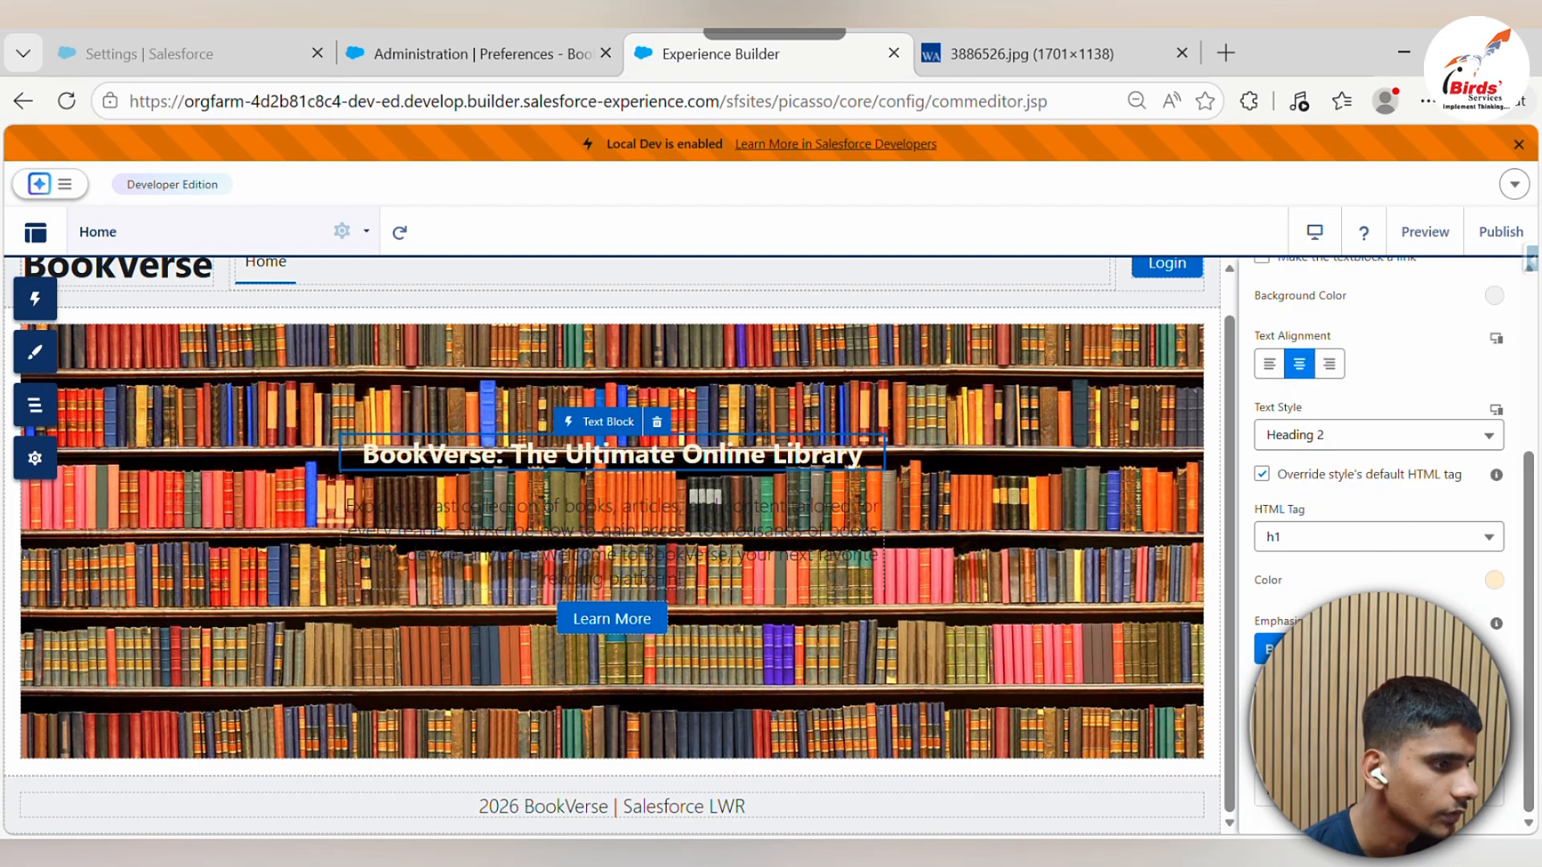
Change the headline's custom text color to white
{"action": "left_click", "coordinate": [1493, 580]}
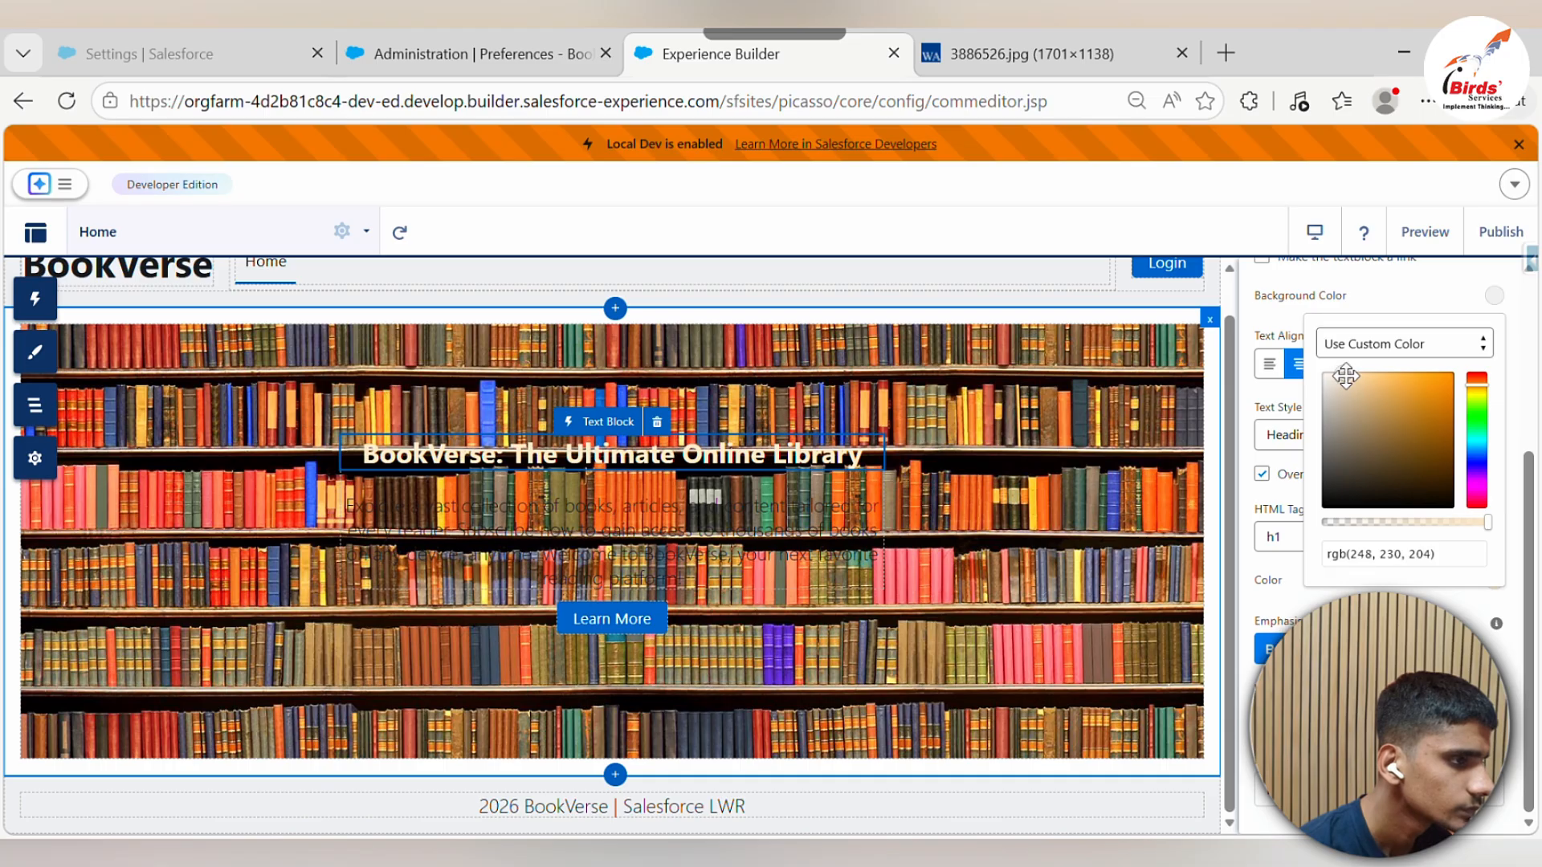
{"action": "left_click_drag", "start_coordinate": [1346, 375], "coordinate": [1345, 418]}
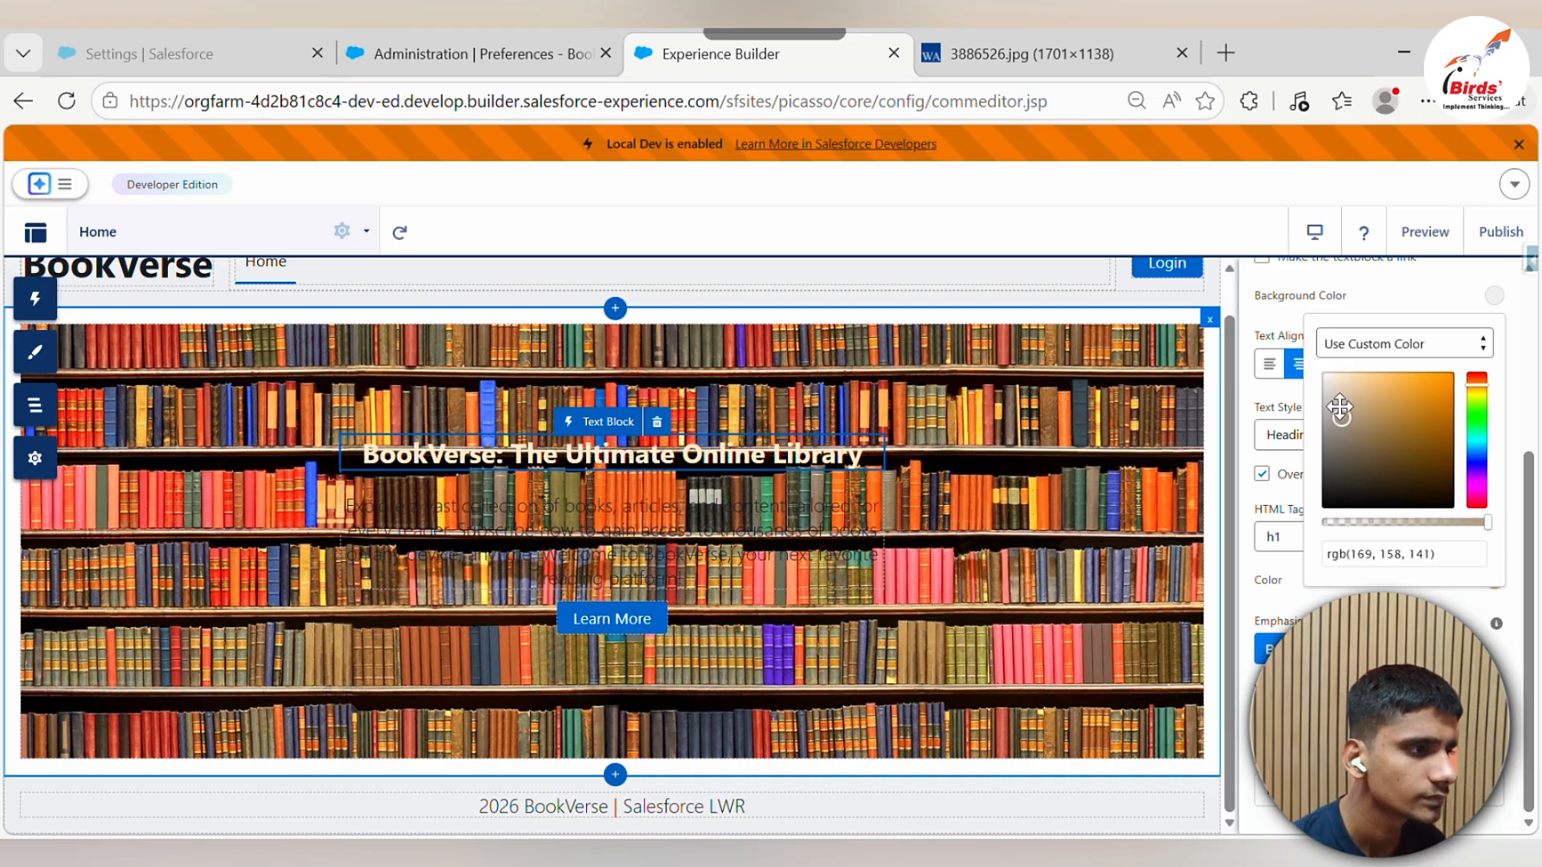
{"action": "left_click", "coordinate": [1371, 419]}
{"action": "mouse_move", "coordinate": [1372, 419]}
{"action": "left_mouse_down"}
{"action": "mouse_move", "coordinate": [1329, 416]}
{"action": "mouse_move", "coordinate": [1317, 370]}
{"action": "left_mouse_up"}
{"action": "left_click", "coordinate": [995, 618]}
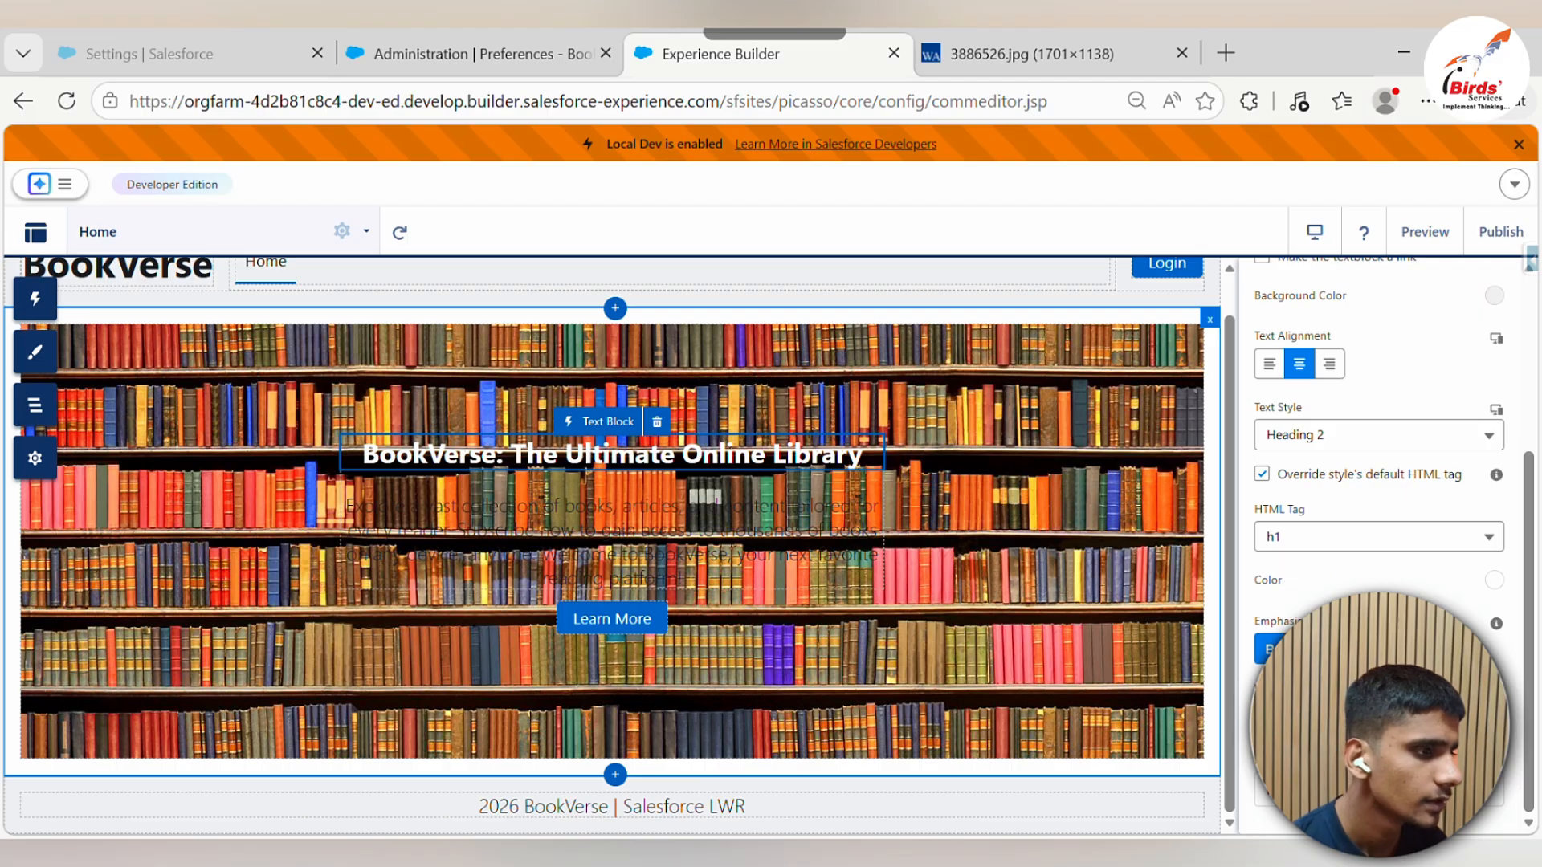
Italicize the Banner's subheader text and leave its text style at Heading 3
{"action": "left_click", "coordinate": [608, 522]}
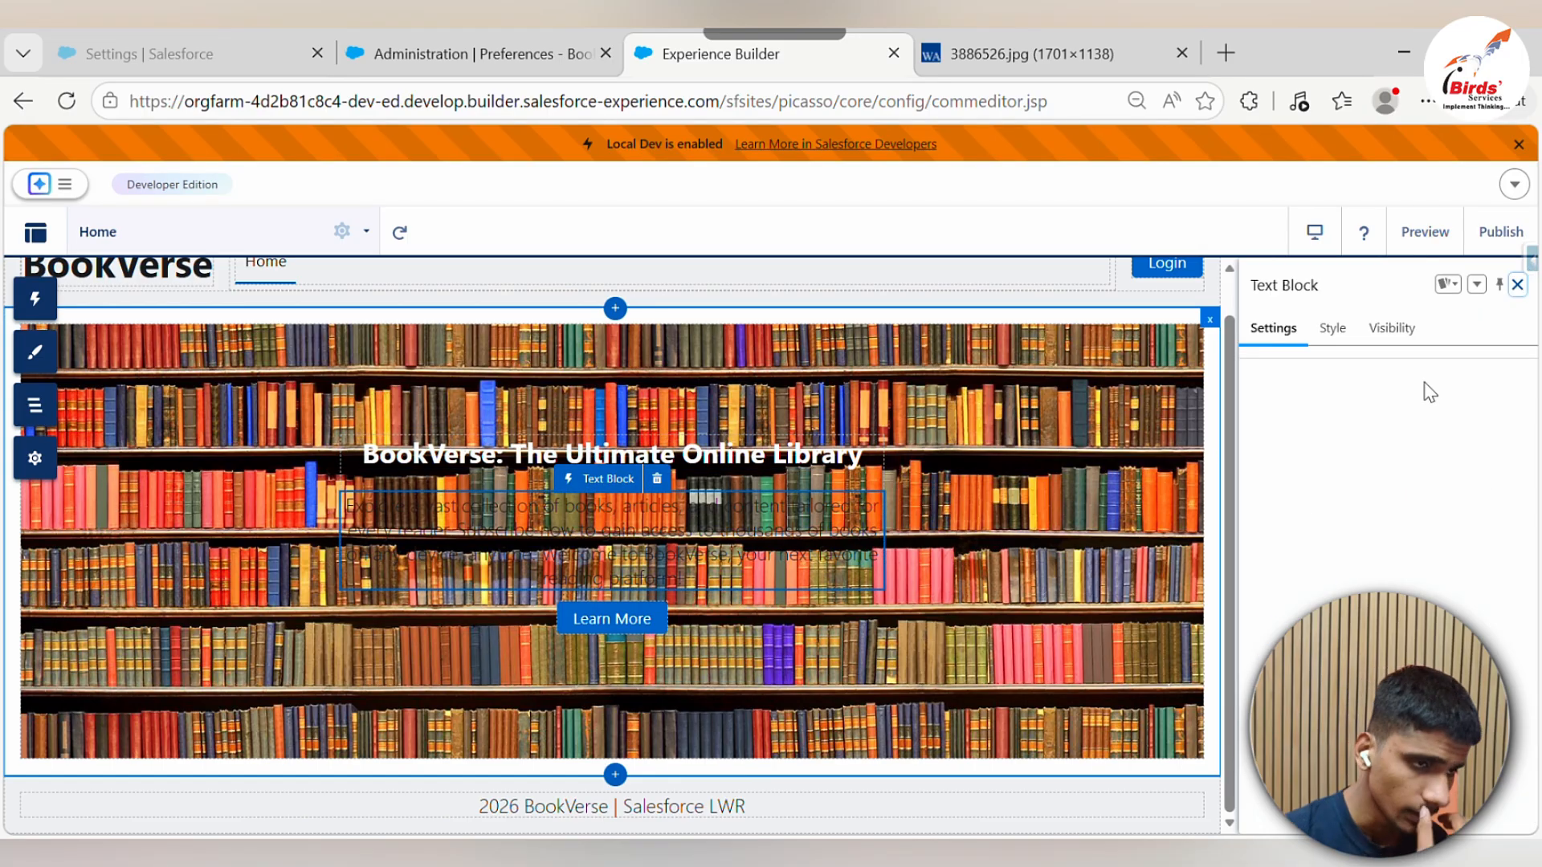
{"action": "scroll", "coordinate": [1425, 563], "scroll_direction": "down", "scroll_amount": 3}
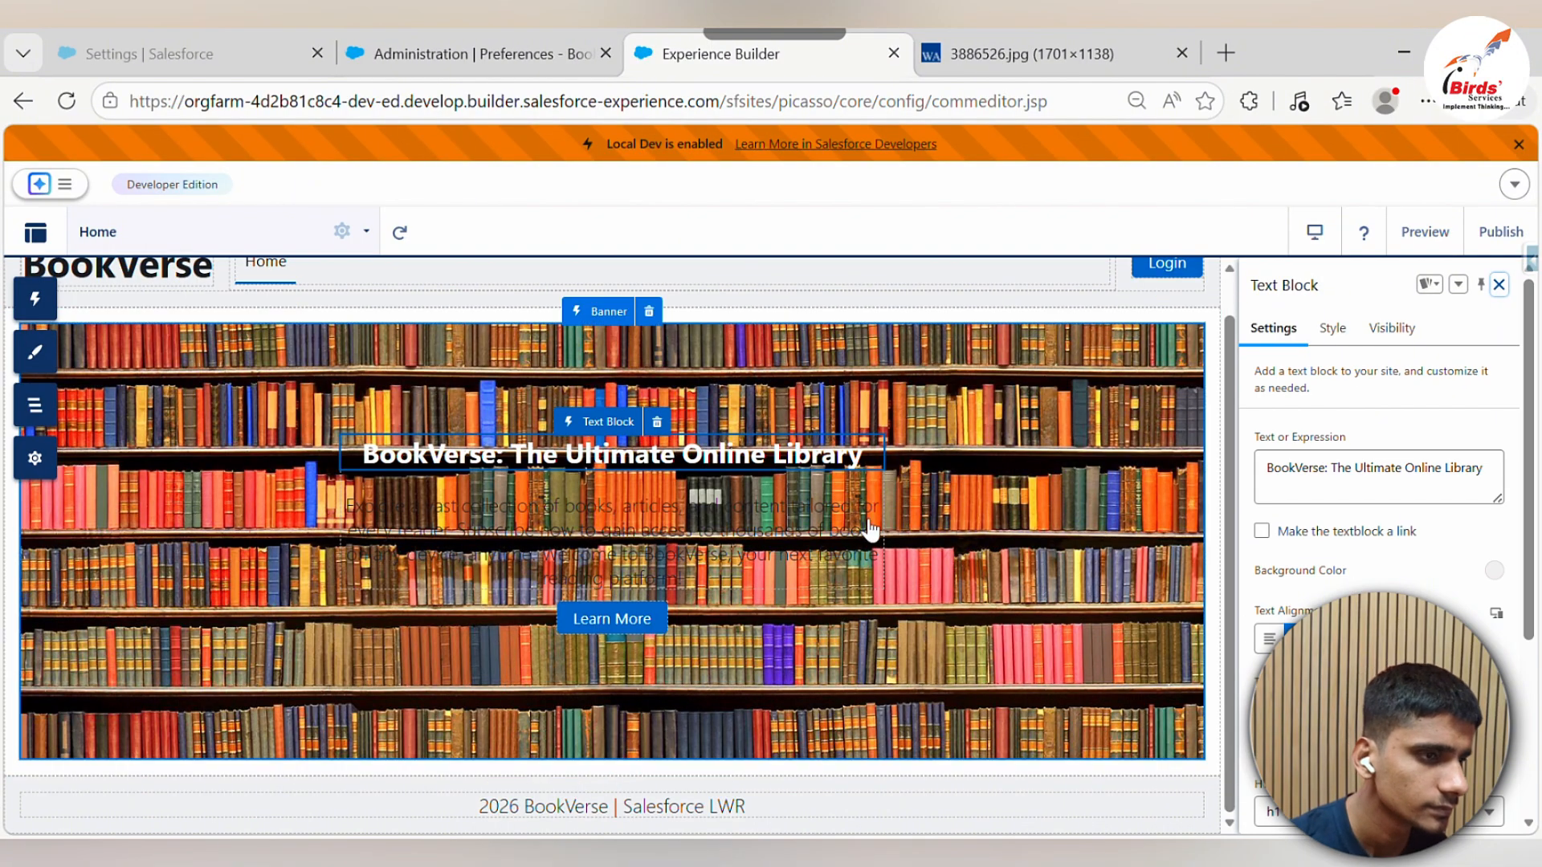
{"action": "left_click", "coordinate": [678, 537]}
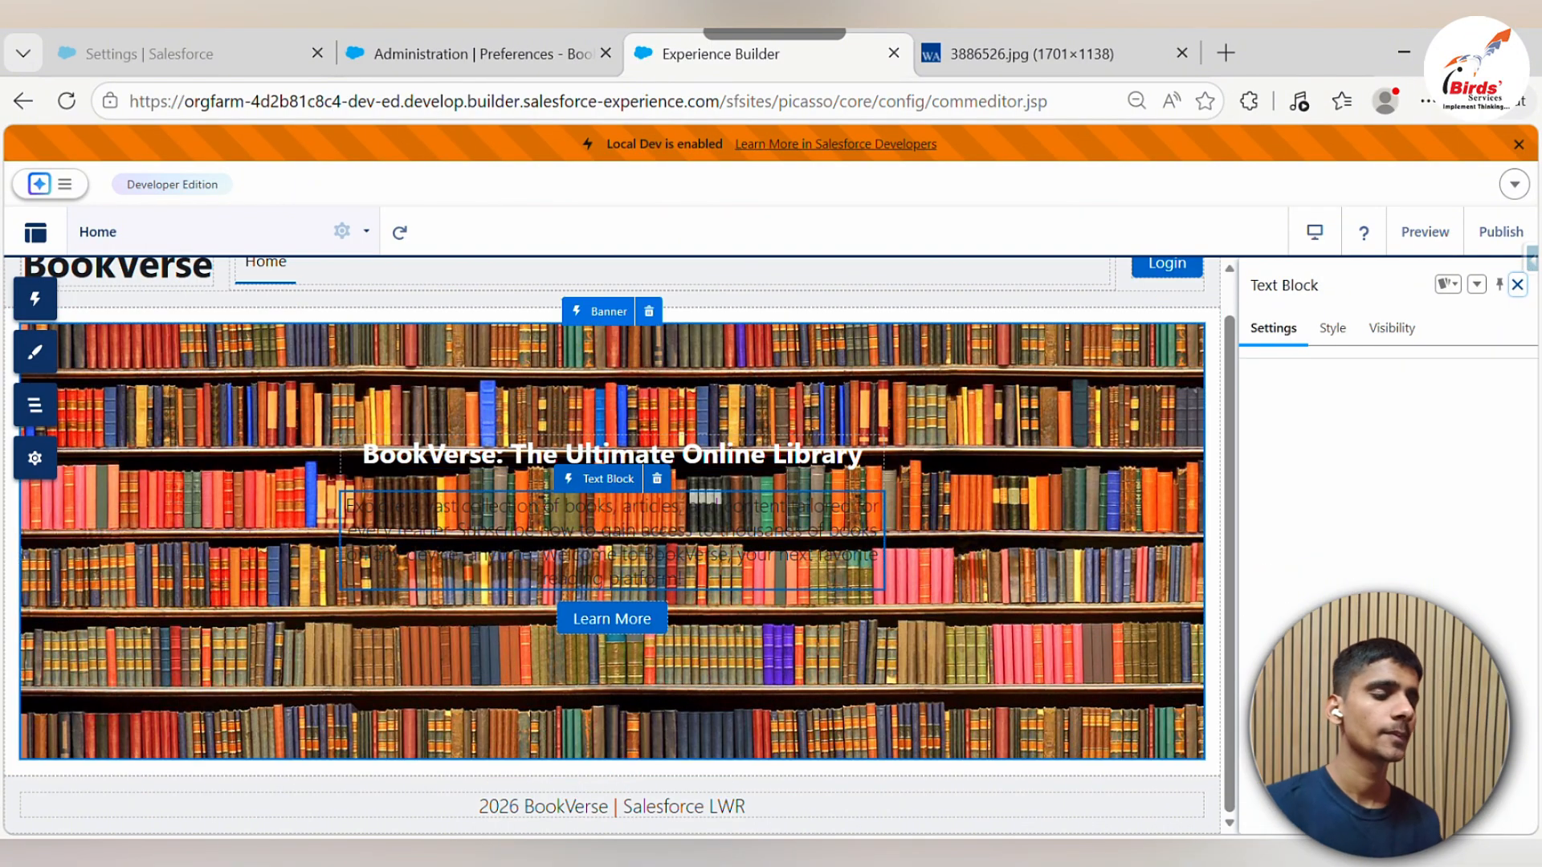
{"action": "scroll", "coordinate": [1385, 526], "scroll_direction": "down", "scroll_amount": 3}
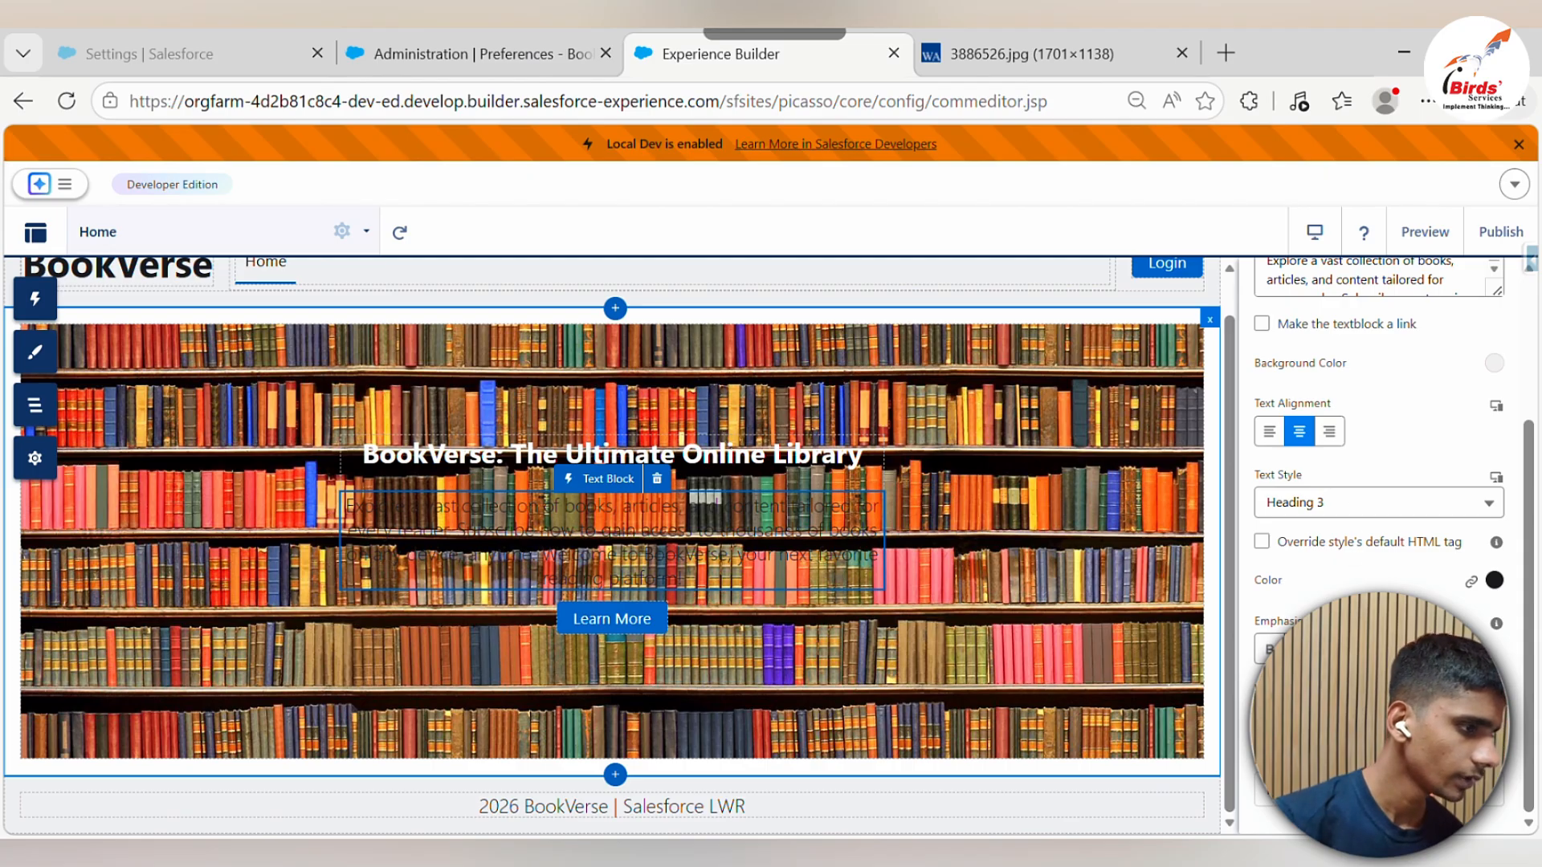
{"action": "left_click", "coordinate": [1379, 713]}
{"action": "left_click", "coordinate": [1365, 624]}
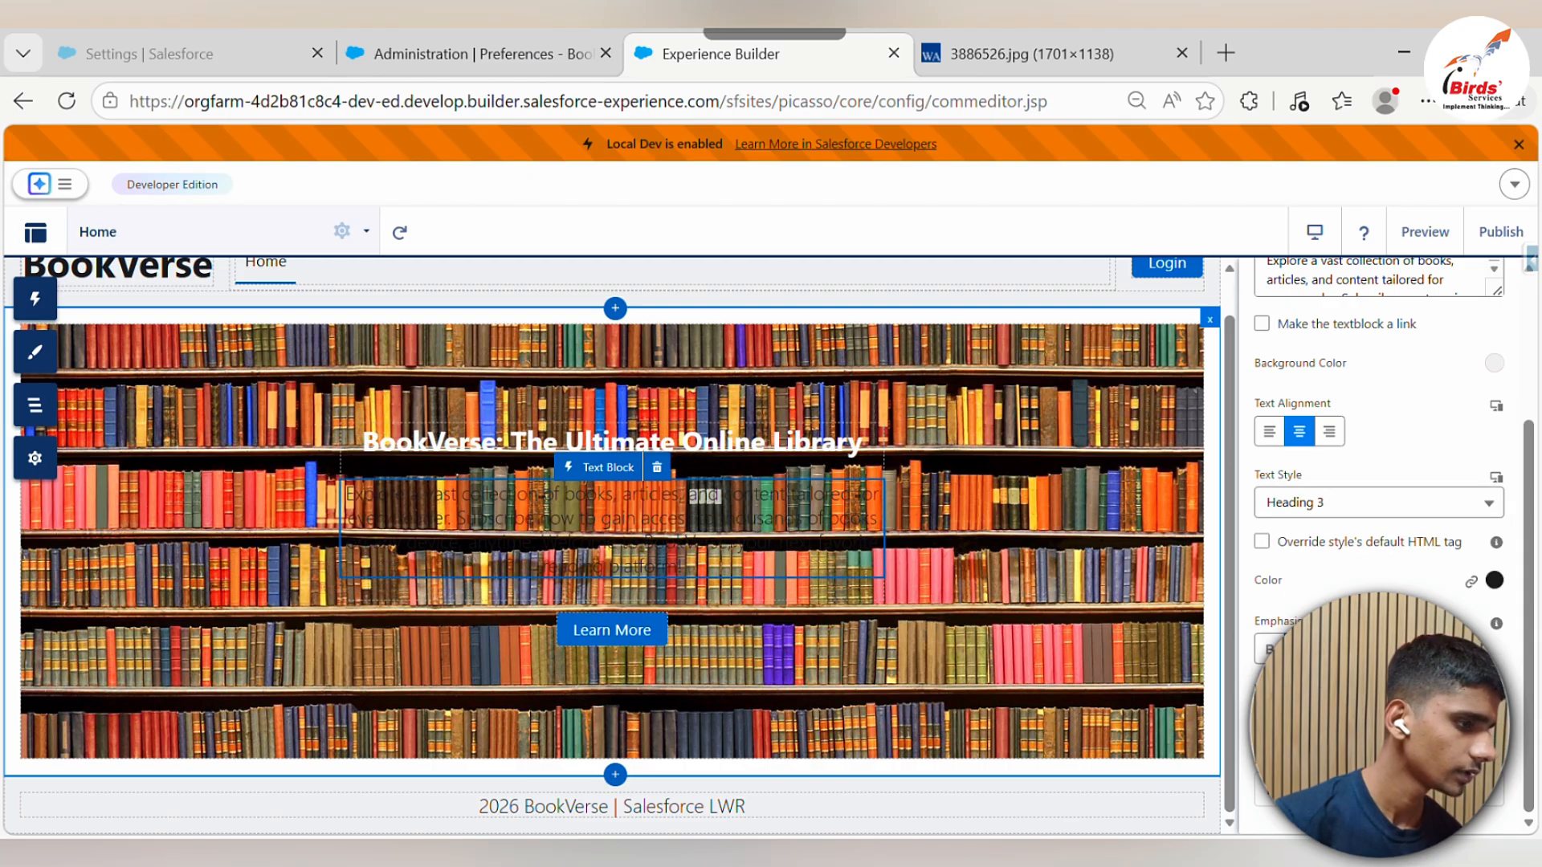
{"action": "left_click", "coordinate": [1299, 649]}
{"action": "left_click", "coordinate": [1404, 524]}
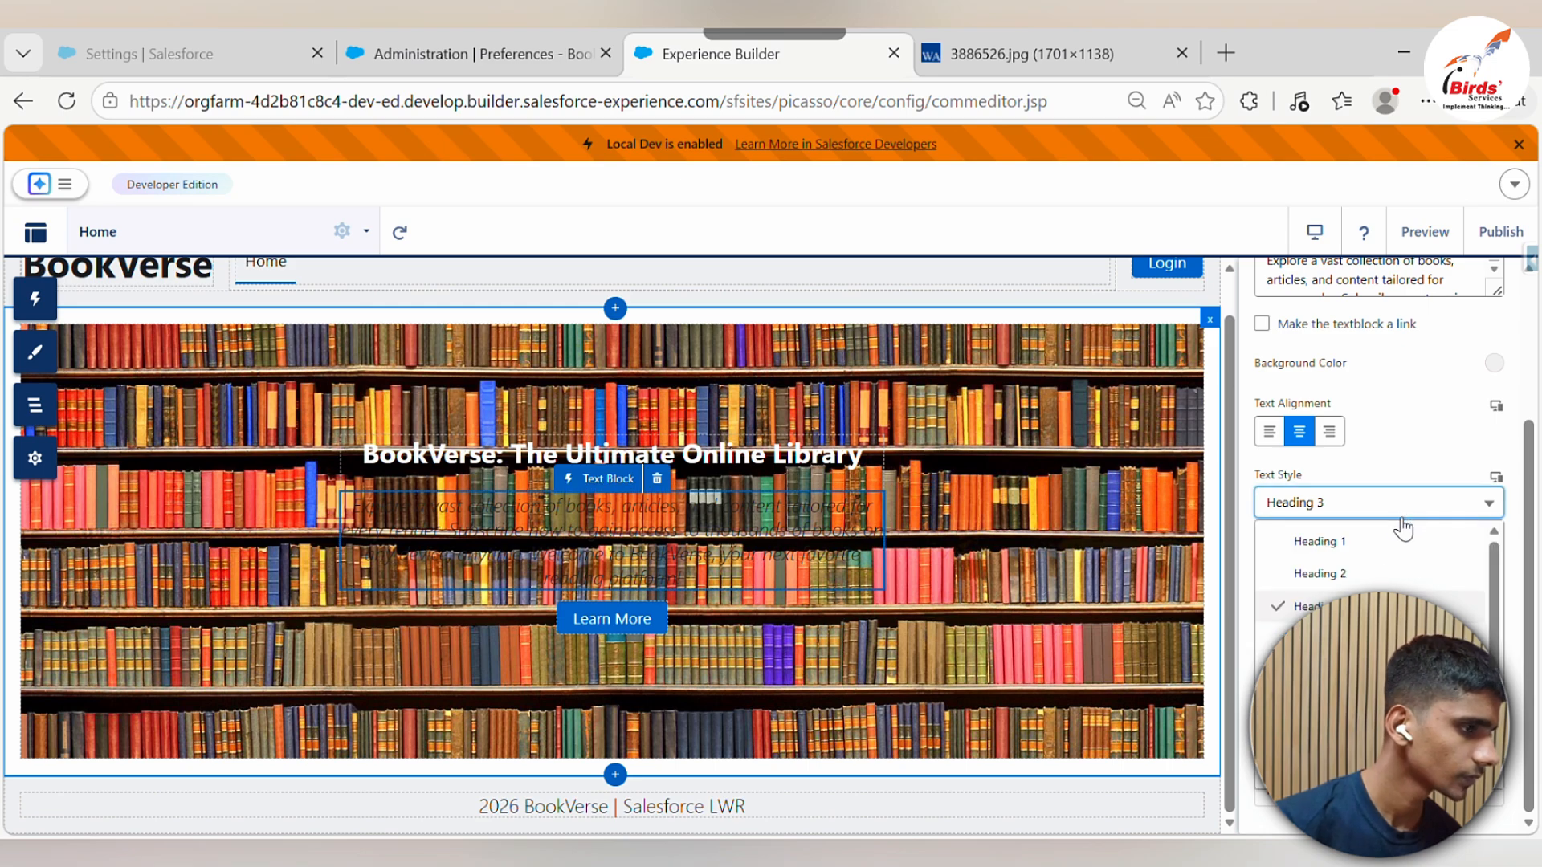
{"action": "left_click", "coordinate": [1390, 521]}
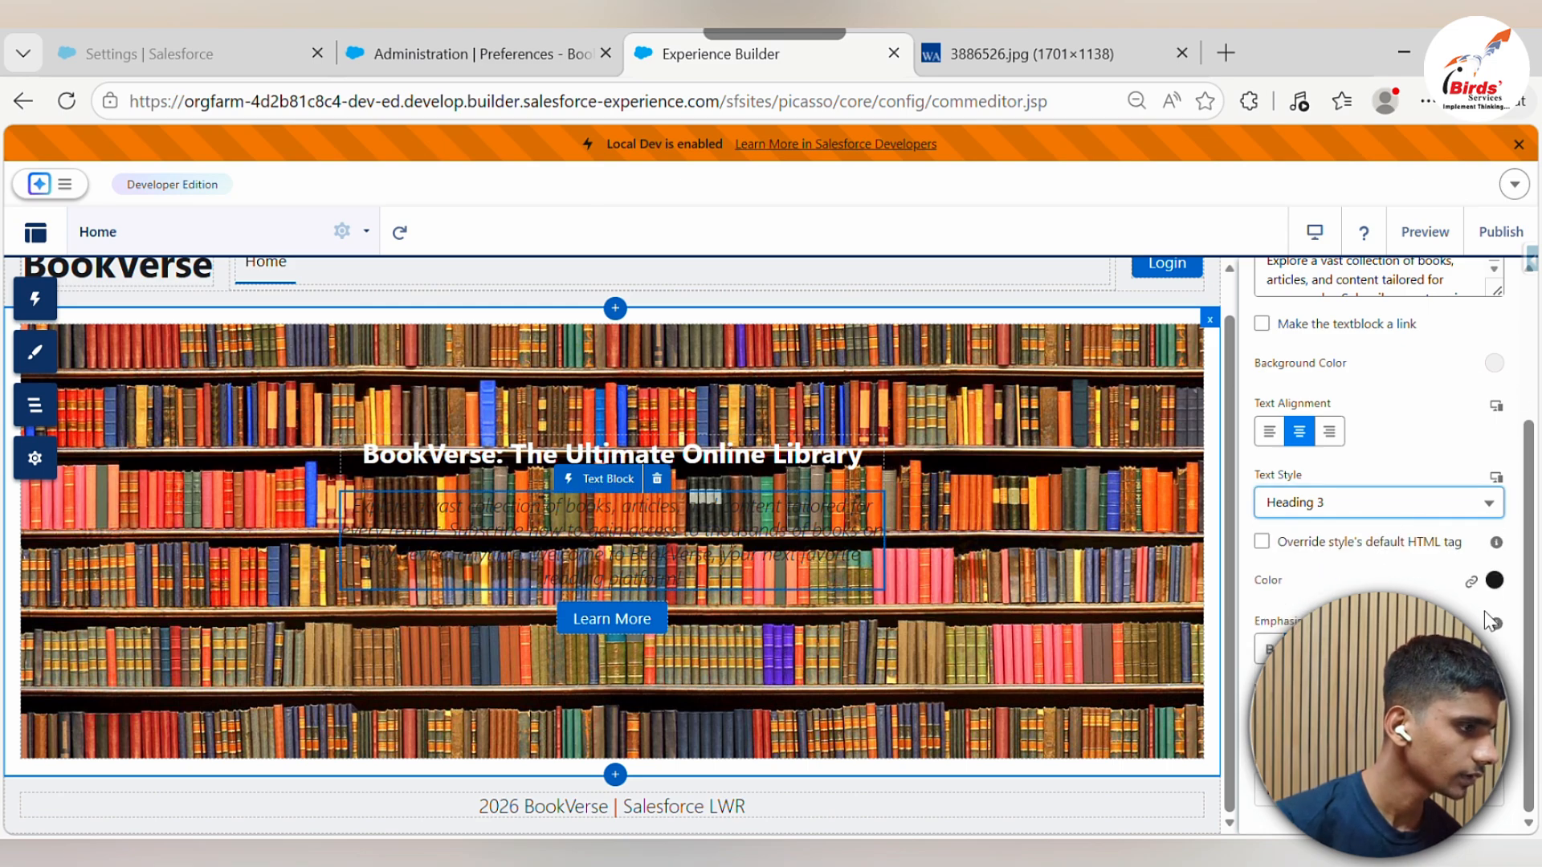
Give the Banner's subheader a light gray custom text color, rgb(230, 230, 230)
{"action": "left_click", "coordinate": [1494, 580]}
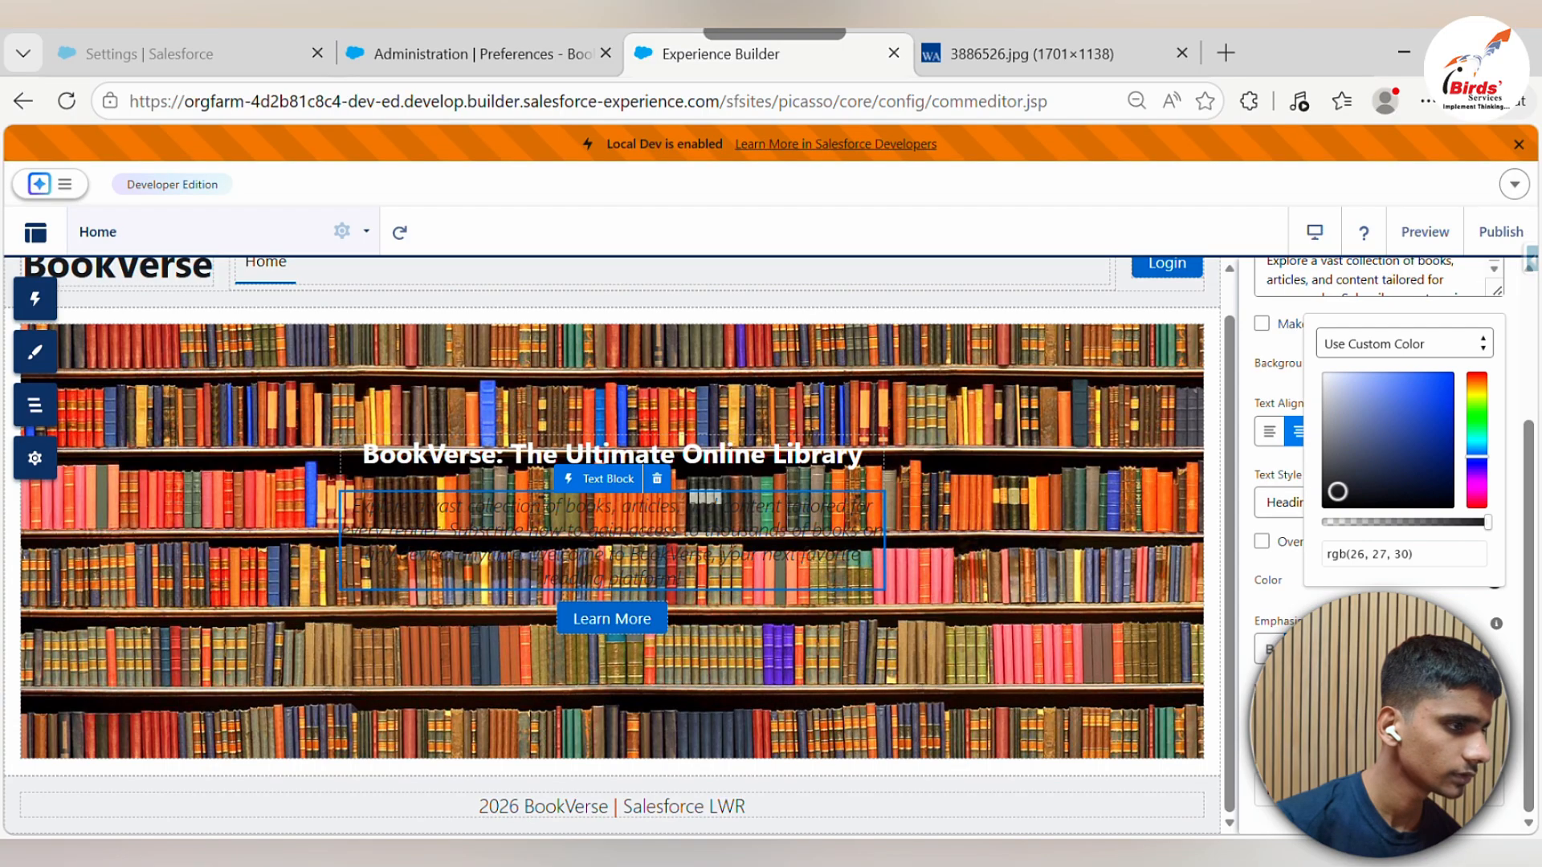
{"action": "left_click_drag", "start_coordinate": [1394, 476], "coordinate": [1293, 393]}
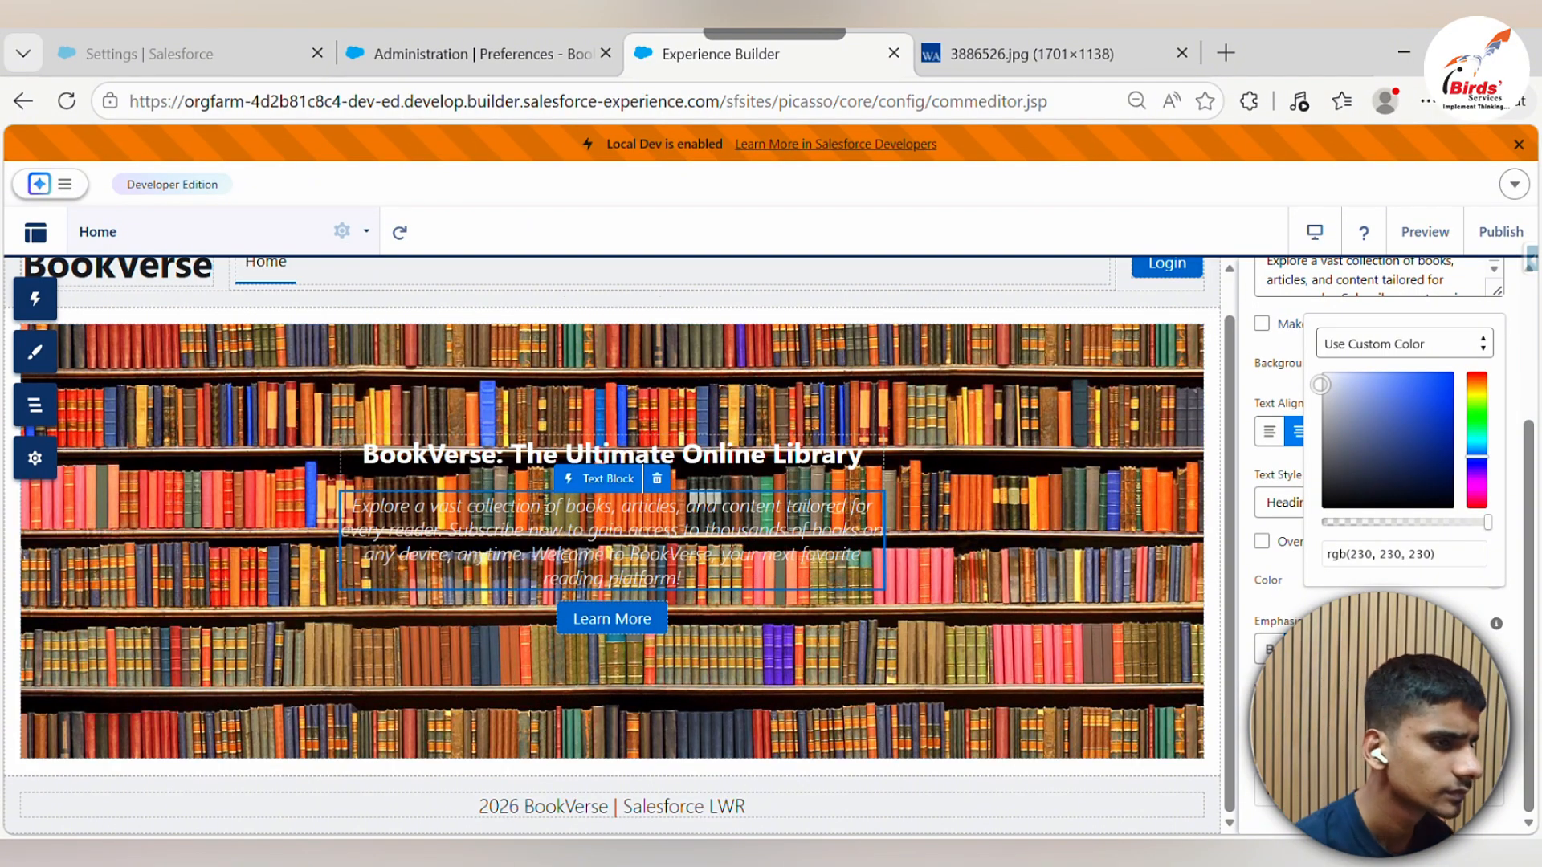
{"action": "key", "text": "Escape"}
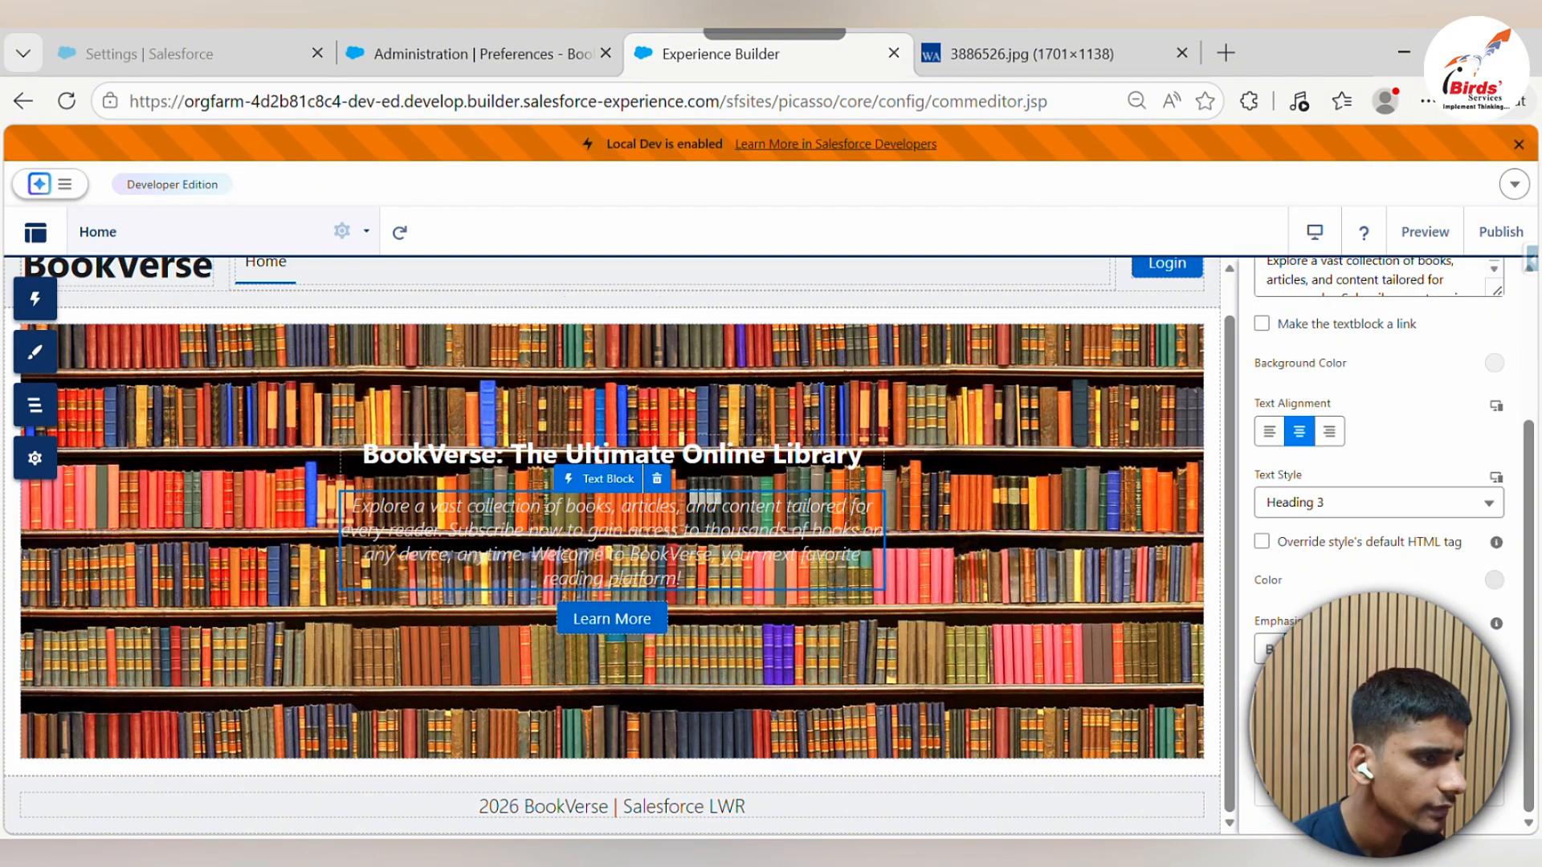
Try the Heading 2 text style and bold emphasis on the subheader, restoring Heading 3 and non-bold text
{"action": "left_click", "coordinate": [1341, 504]}
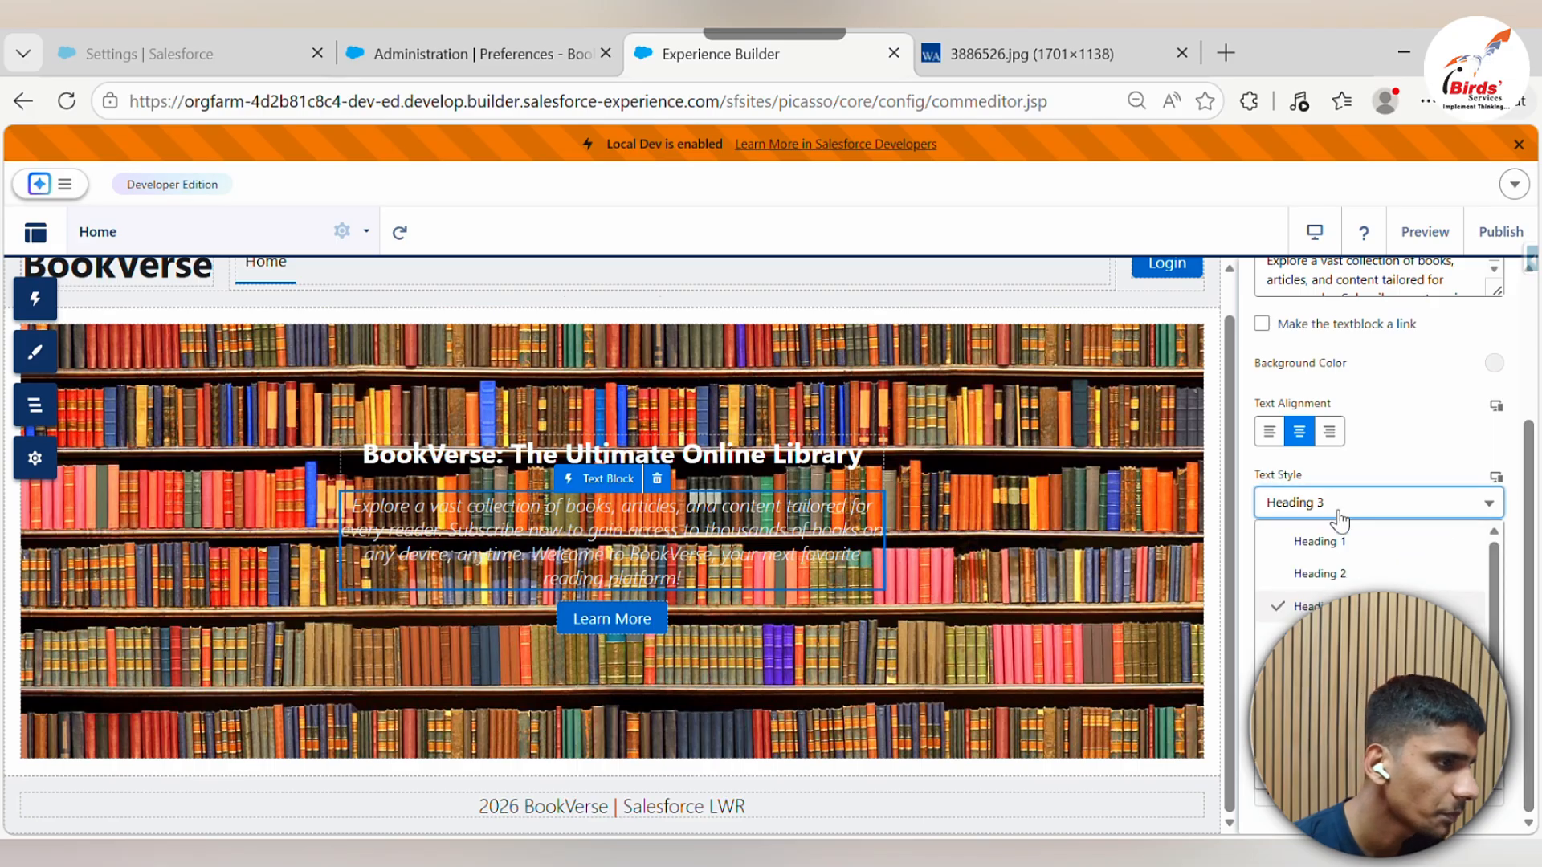
{"action": "left_click", "coordinate": [1337, 572]}
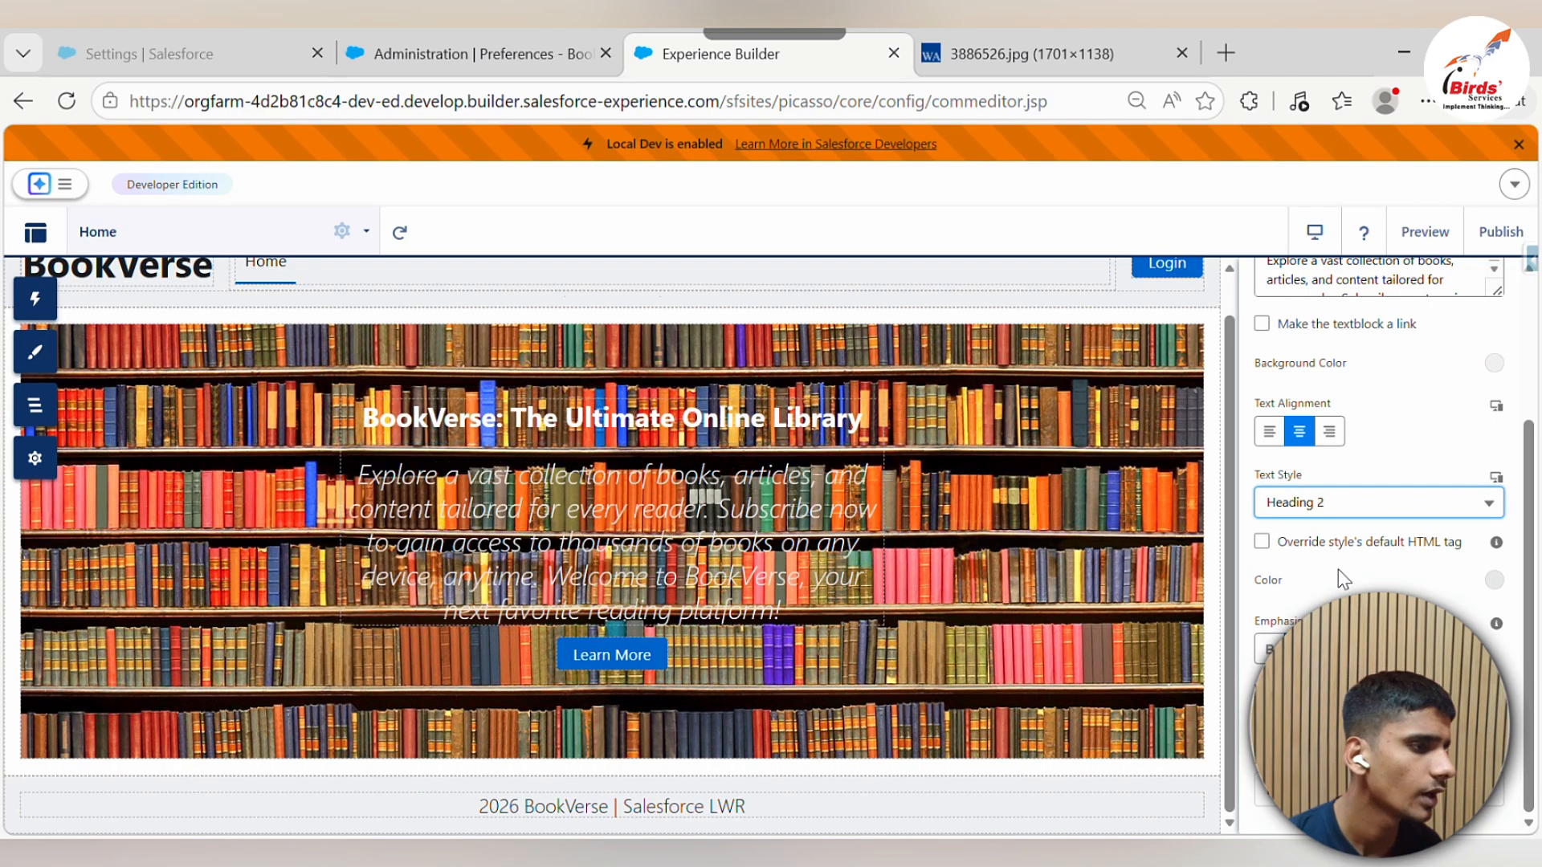
{"action": "left_click", "coordinate": [1426, 500]}
{"action": "left_click", "coordinate": [1317, 606]}
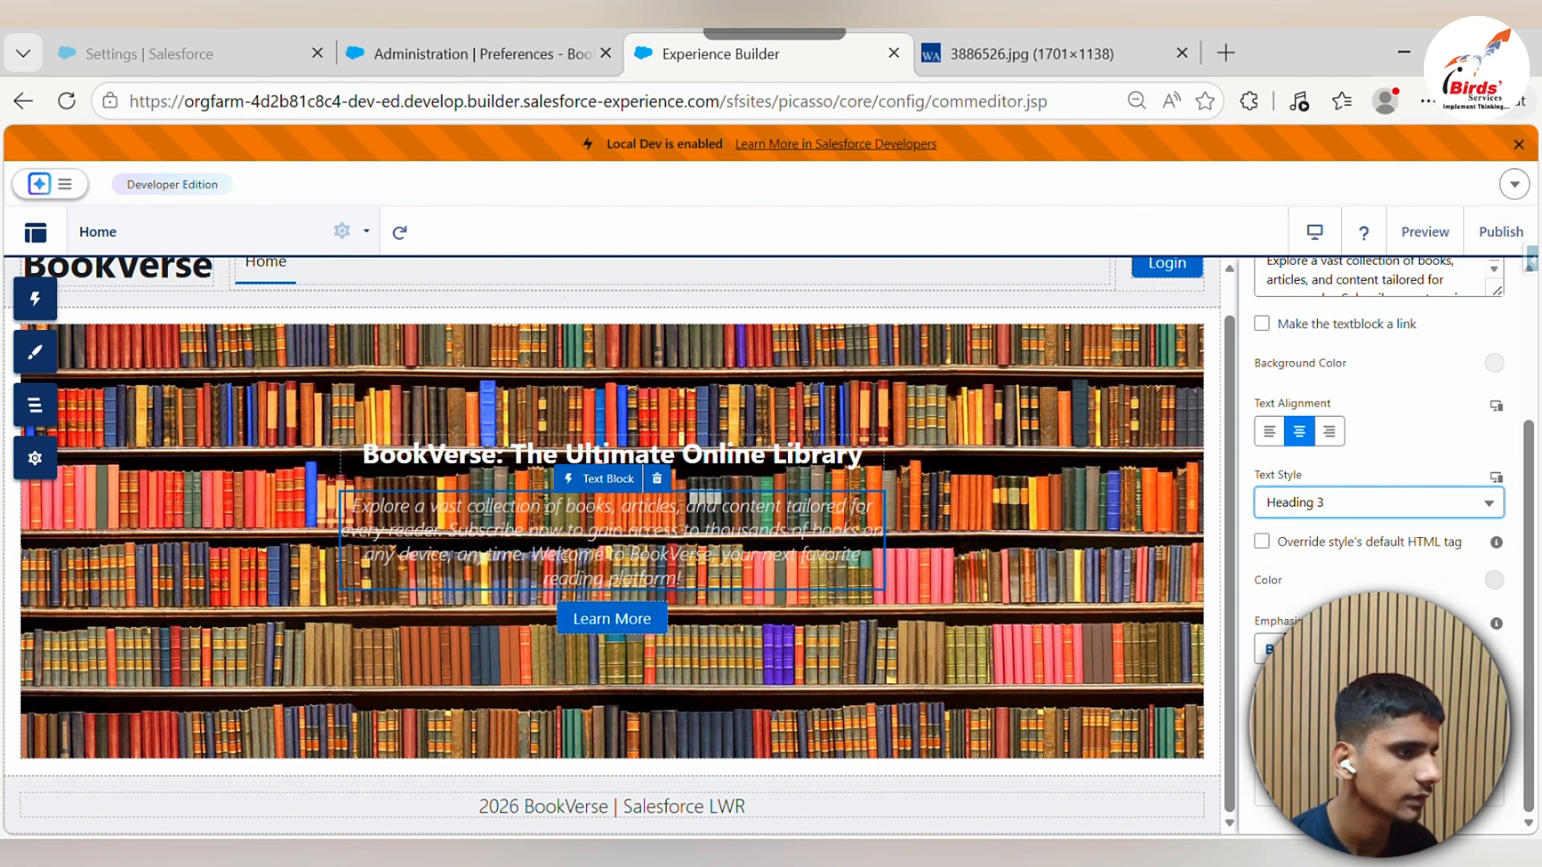
{"action": "left_click", "coordinate": [1269, 648]}
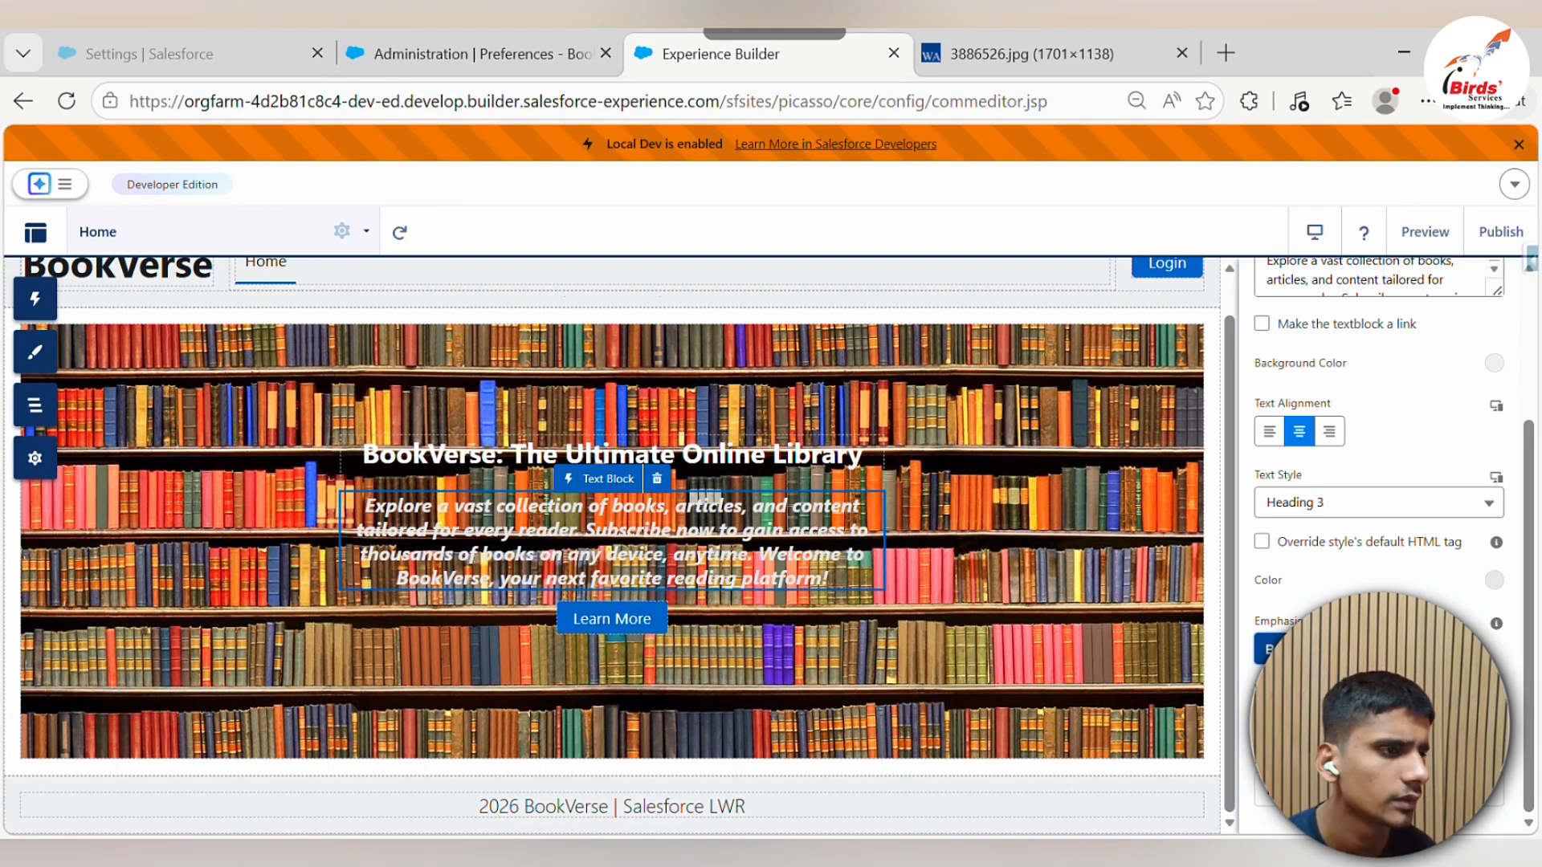
{"action": "left_click", "coordinate": [1265, 651]}
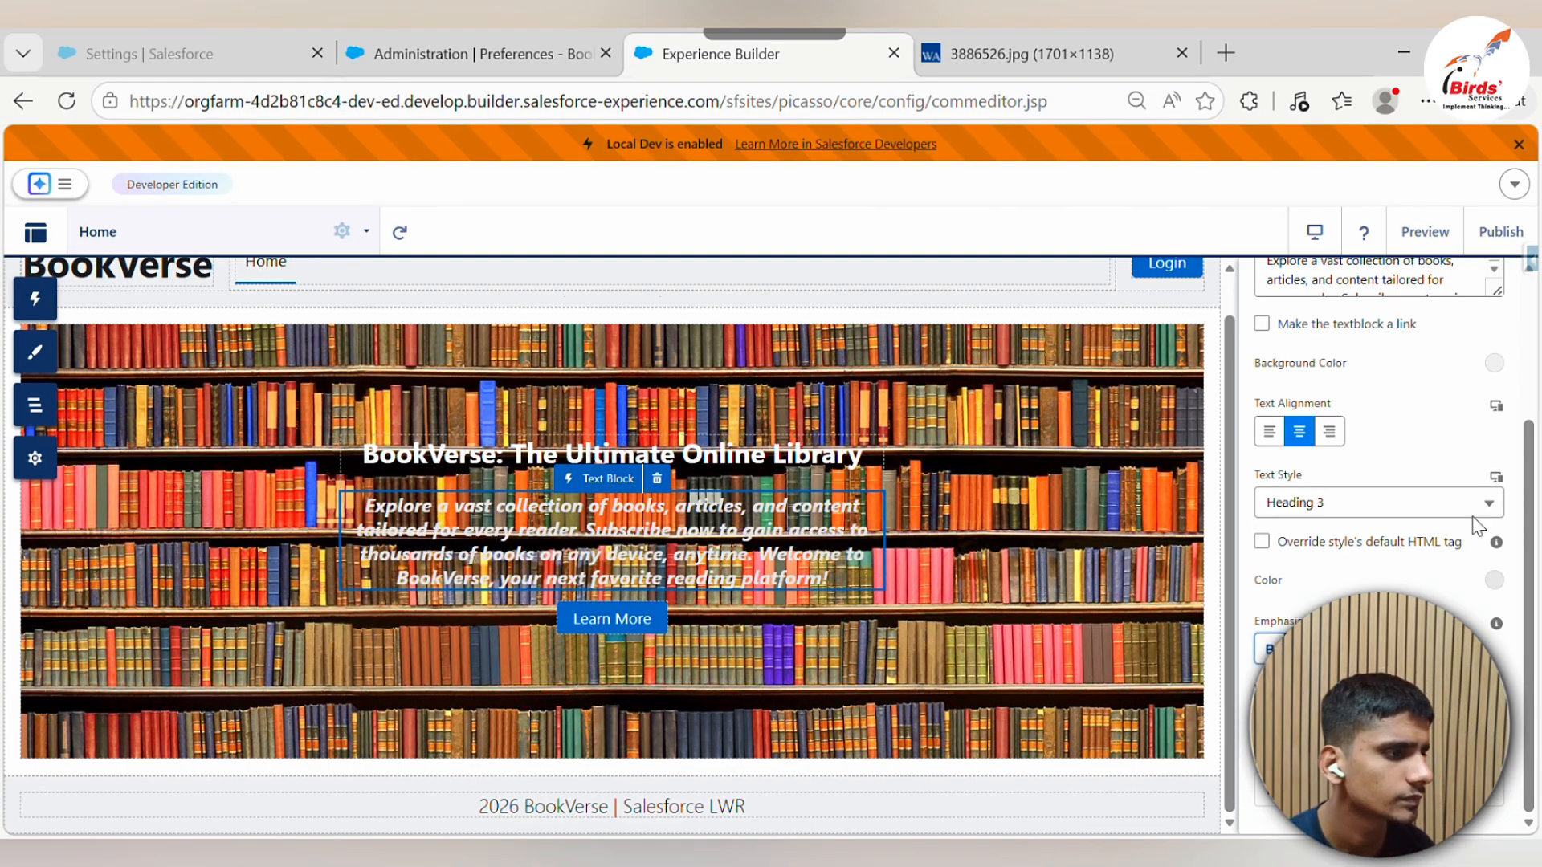
Change the subheader's custom text color to white, rgb(255, 255, 255)
{"action": "left_click", "coordinate": [1496, 578]}
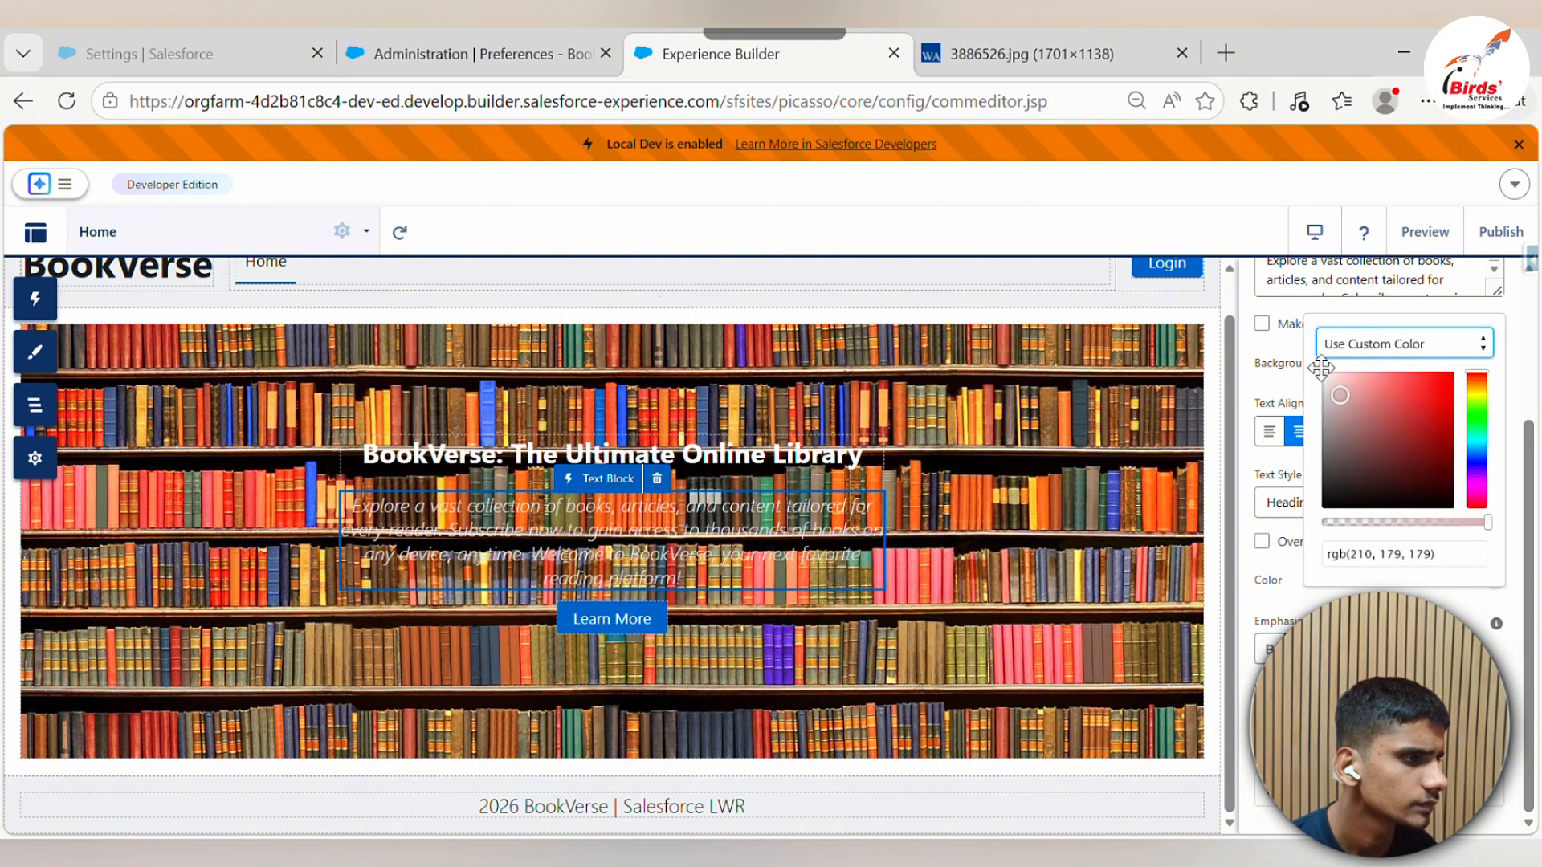
{"action": "left_click", "coordinate": [1423, 507]}
{"action": "left_click_drag", "start_coordinate": [1339, 531], "coordinate": [1303, 352]}
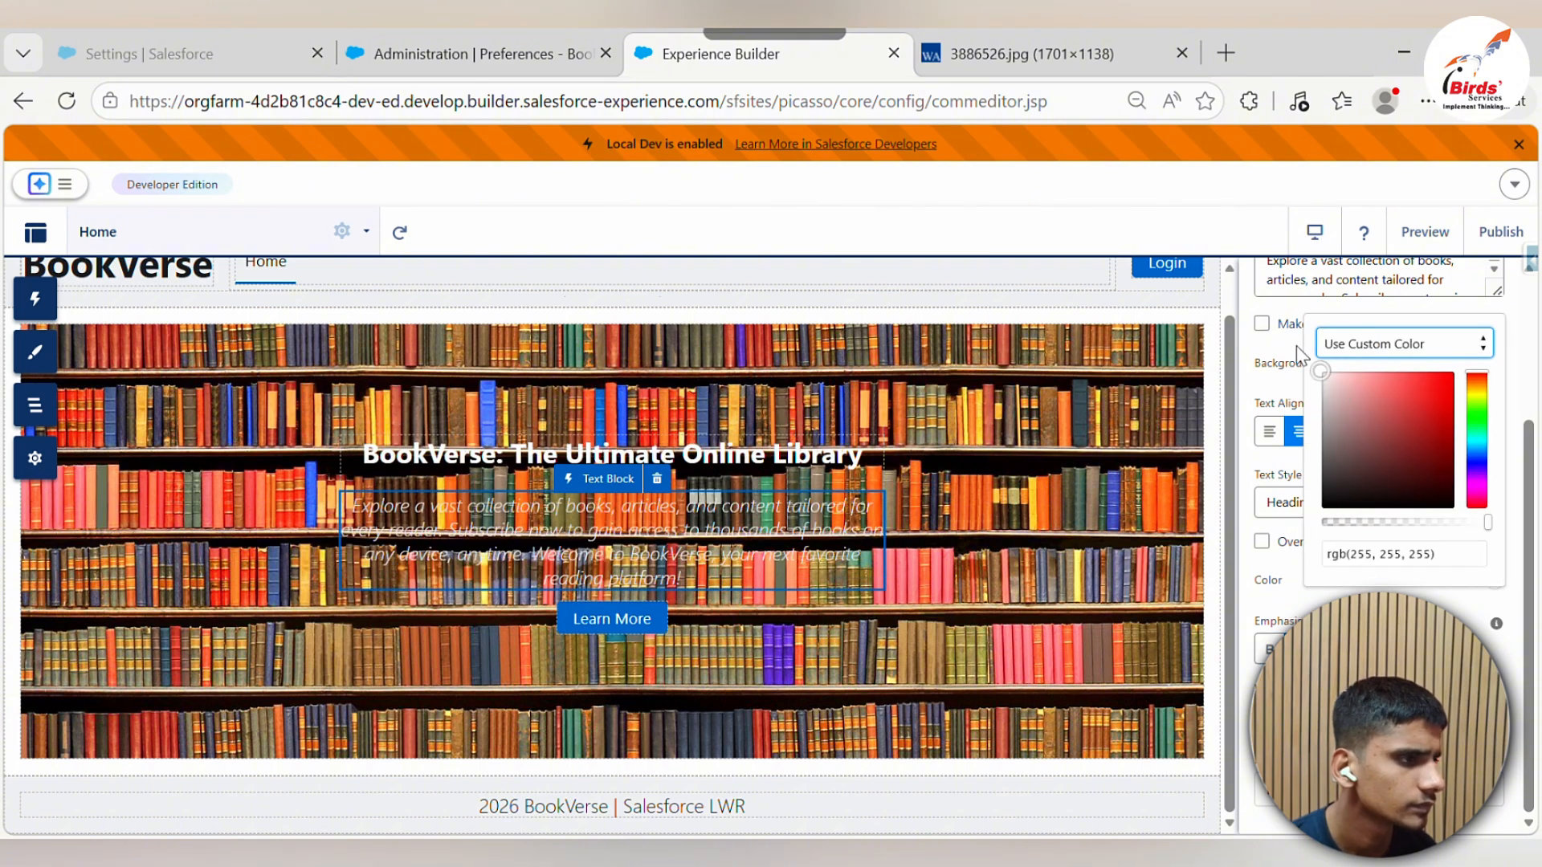
{"action": "left_click", "coordinate": [1297, 337]}
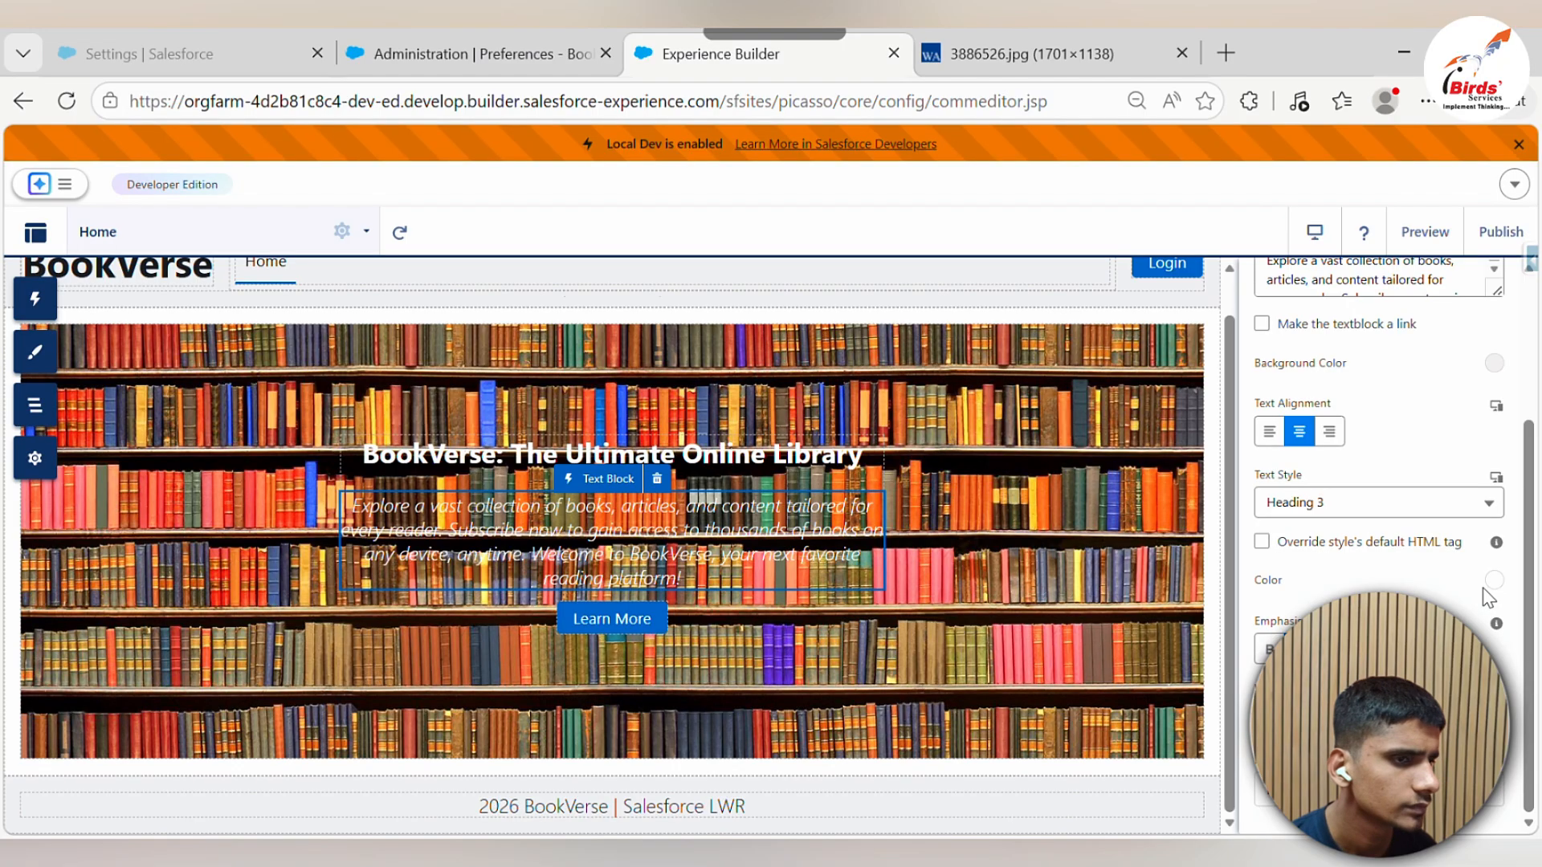
Preview the Home page with the styled Banner and return to the builder
{"action": "scroll", "coordinate": [774, 591], "scroll_direction": "up", "scroll_amount": 1}
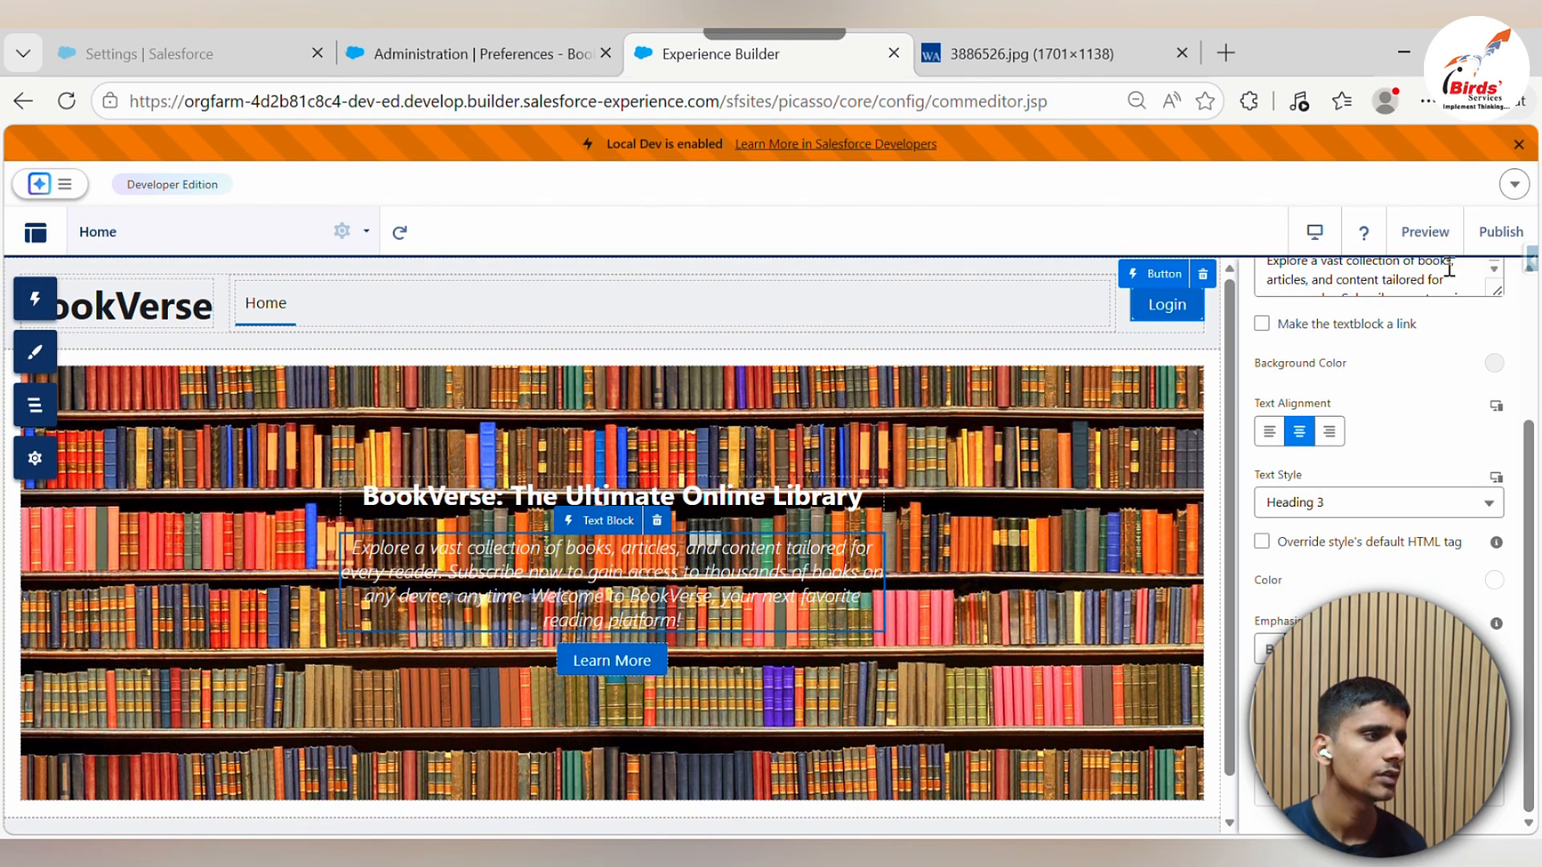
{"action": "left_click", "coordinate": [1425, 231]}
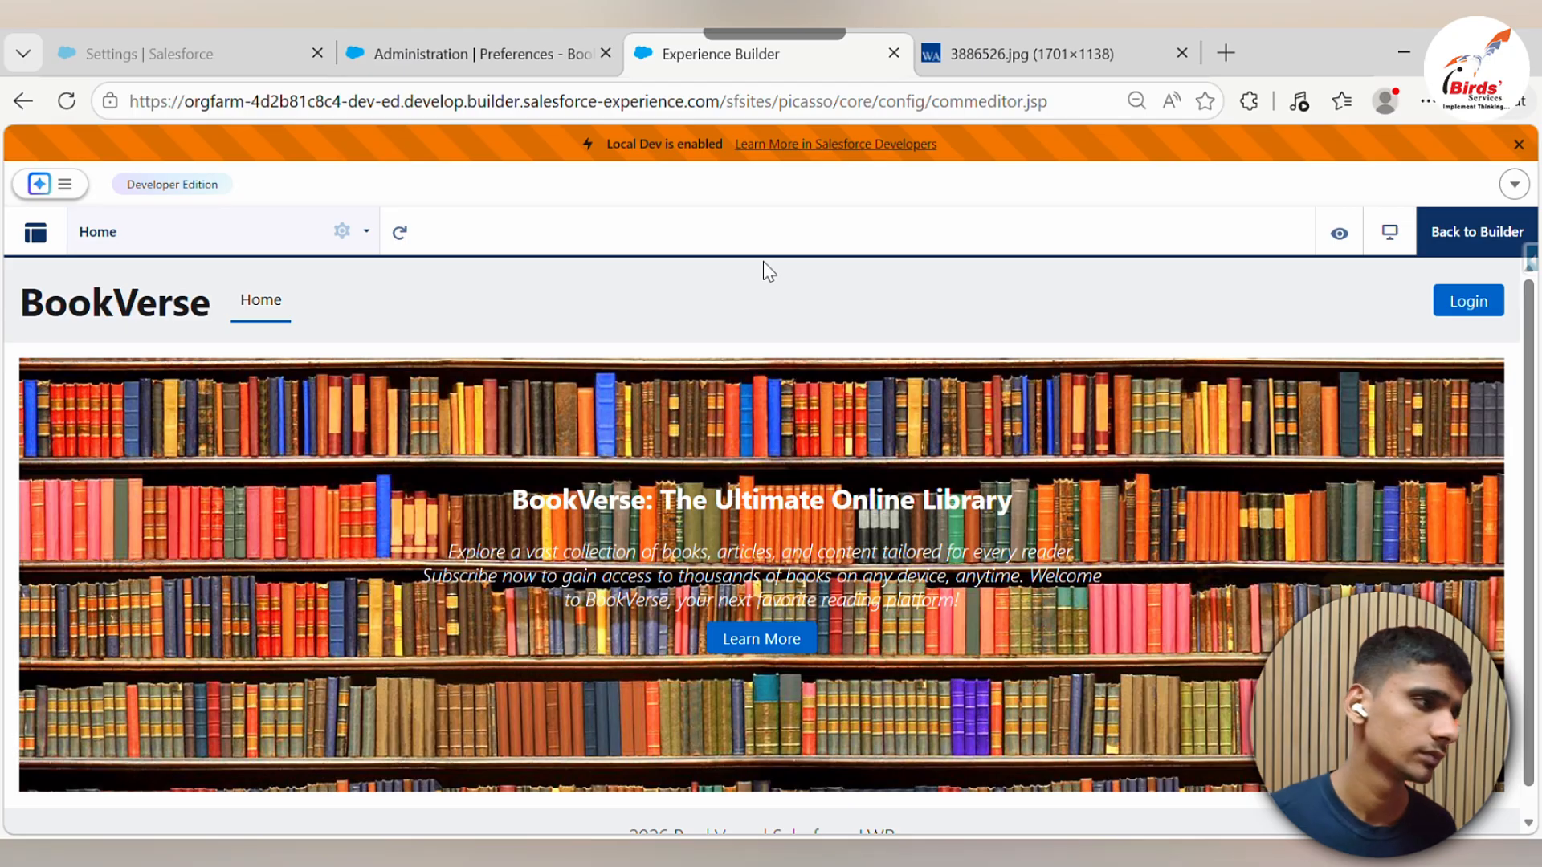
{"action": "left_click", "coordinate": [1477, 232]}
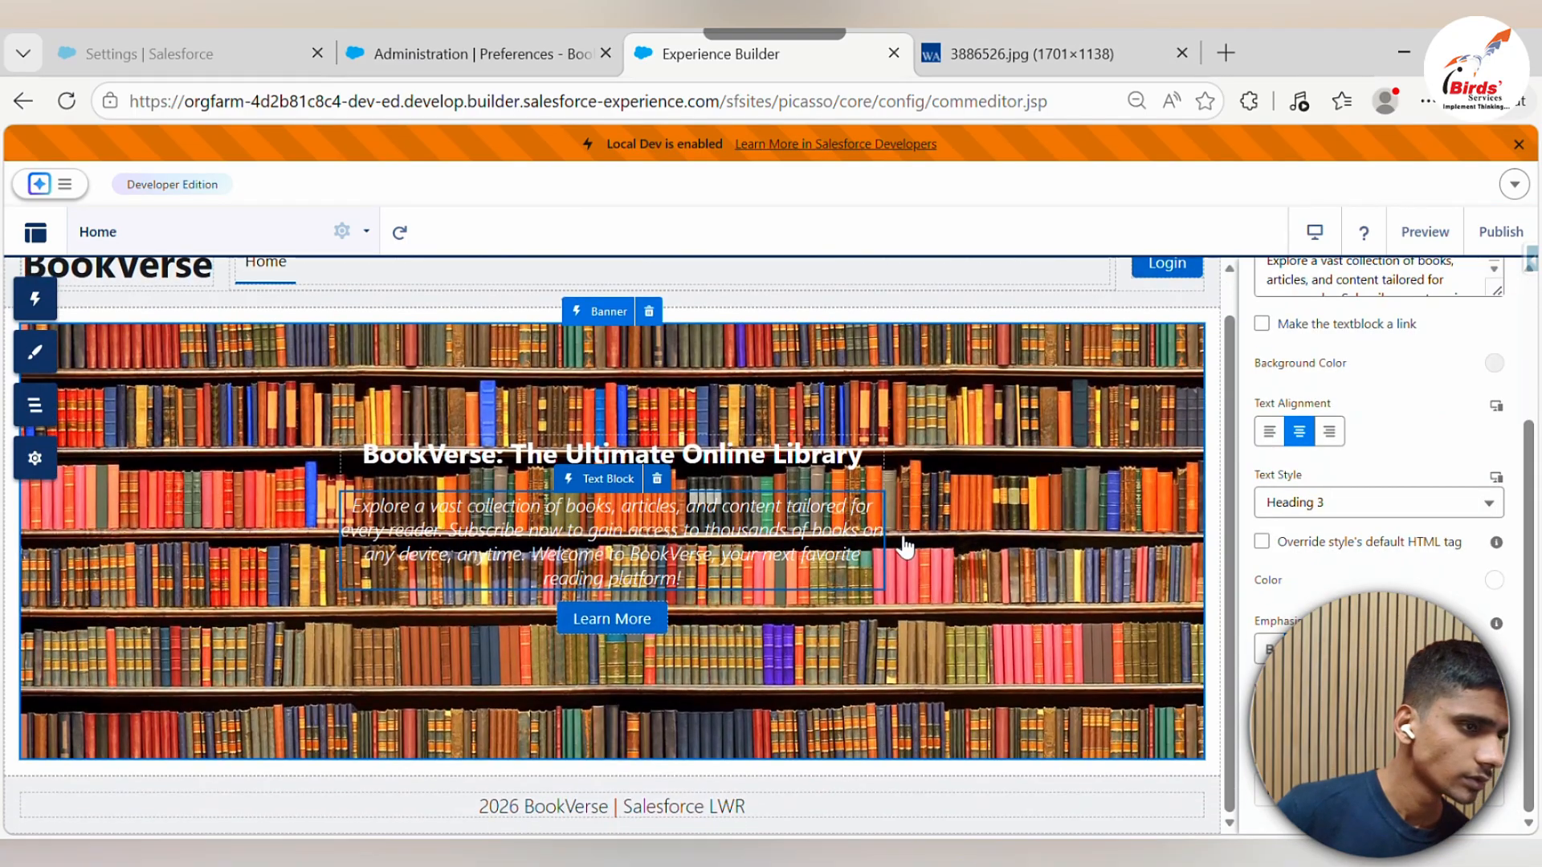
Examine the settings of the header title, Banner and footer text block, and check the texts in the page preview
{"action": "scroll", "coordinate": [905, 548], "scroll_direction": "up", "scroll_amount": 1}
{"action": "scroll", "coordinate": [474, 517], "scroll_direction": "down", "scroll_amount": 1}
{"action": "scroll", "coordinate": [924, 434], "scroll_direction": "up", "scroll_amount": 1}
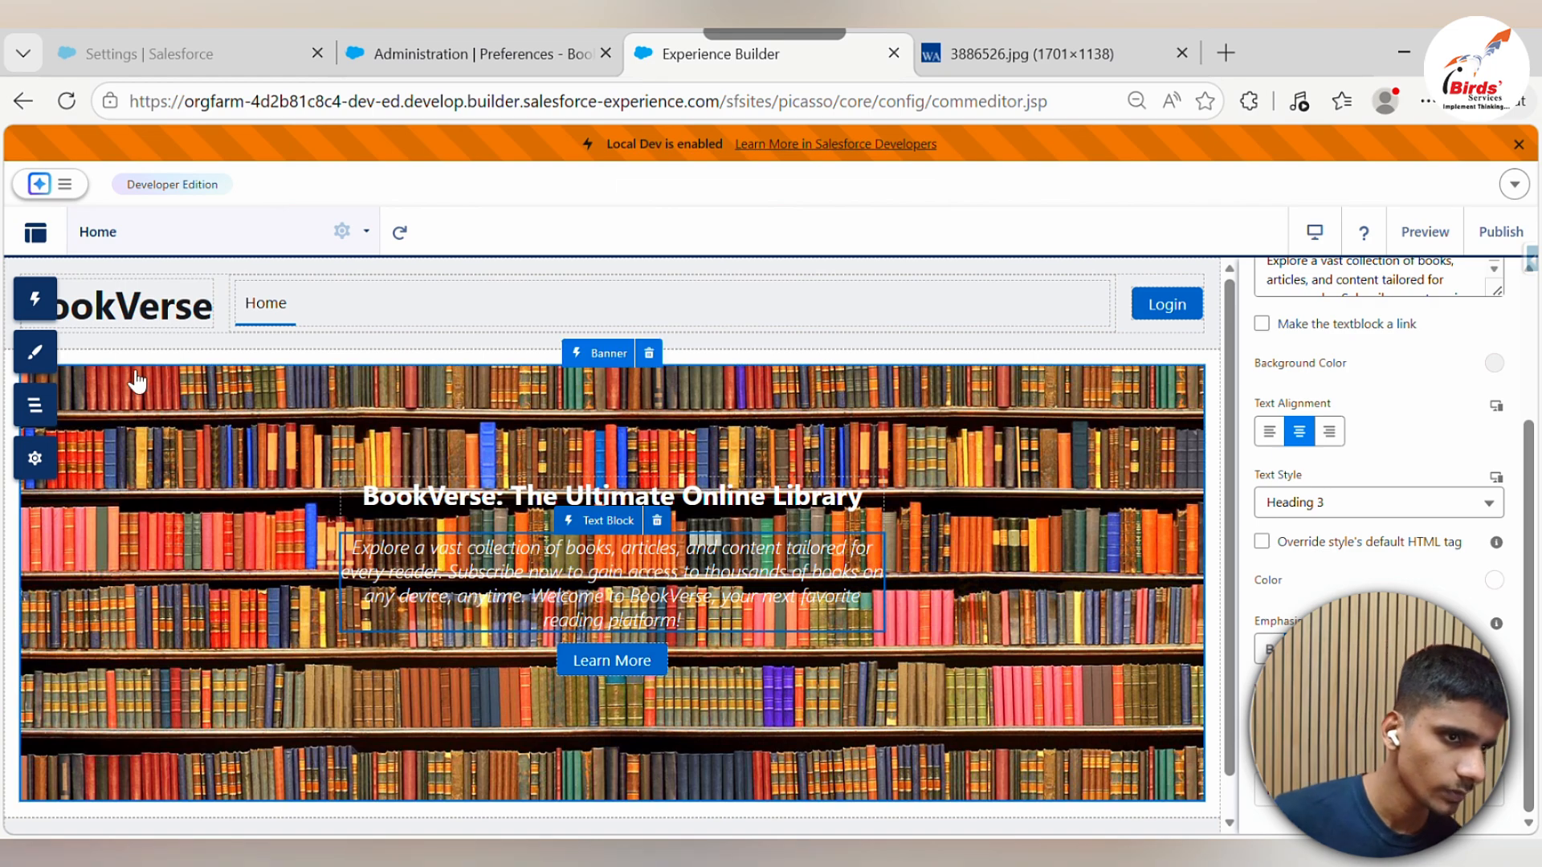
{"action": "left_click", "coordinate": [166, 326]}
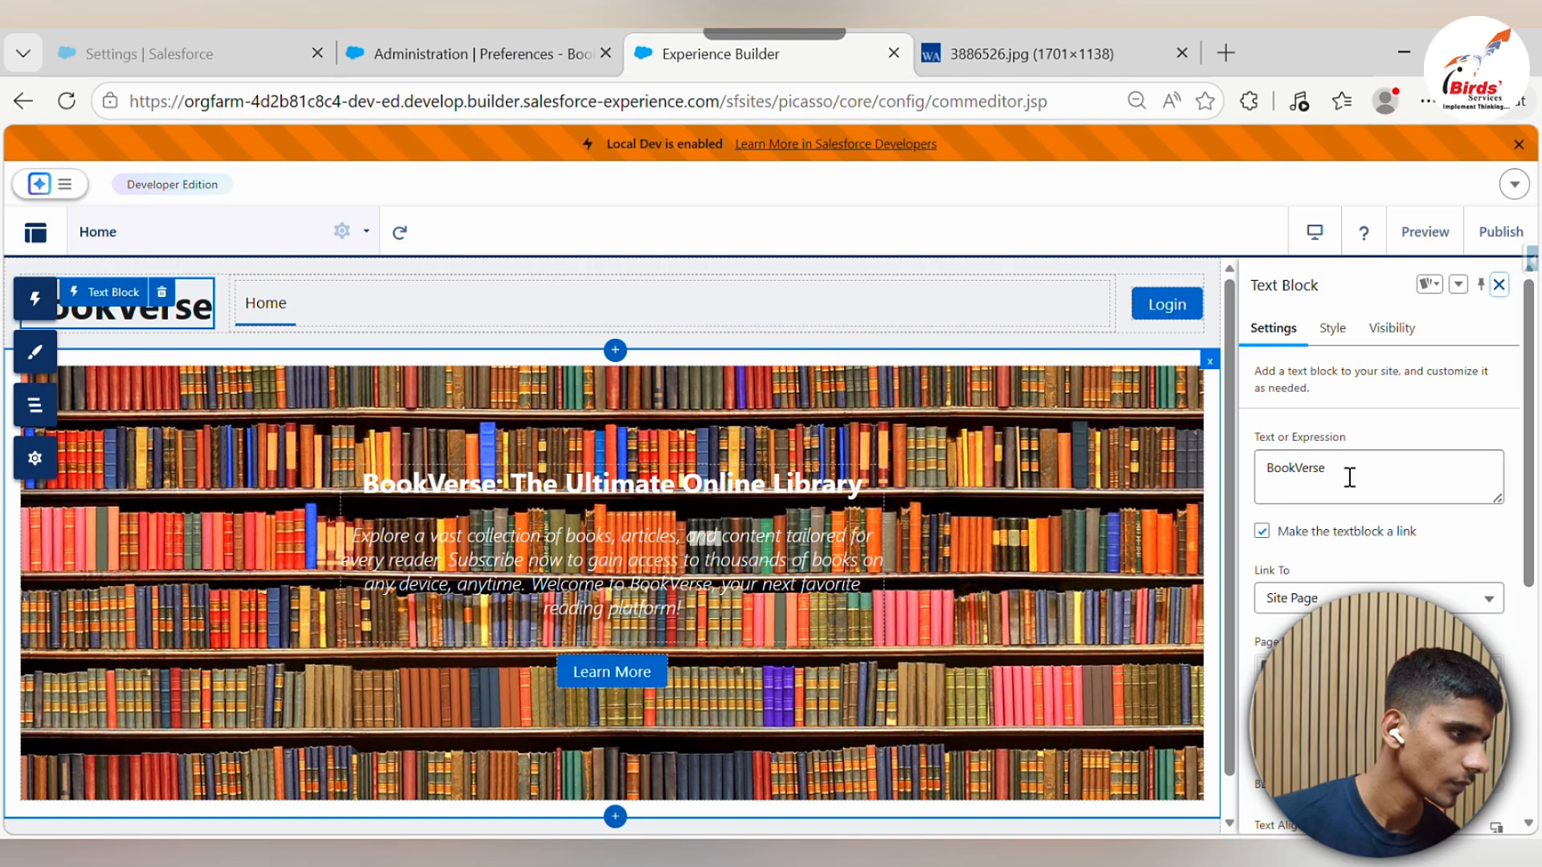
{"action": "left_click", "coordinate": [611, 497]}
{"action": "left_click", "coordinate": [1203, 576]}
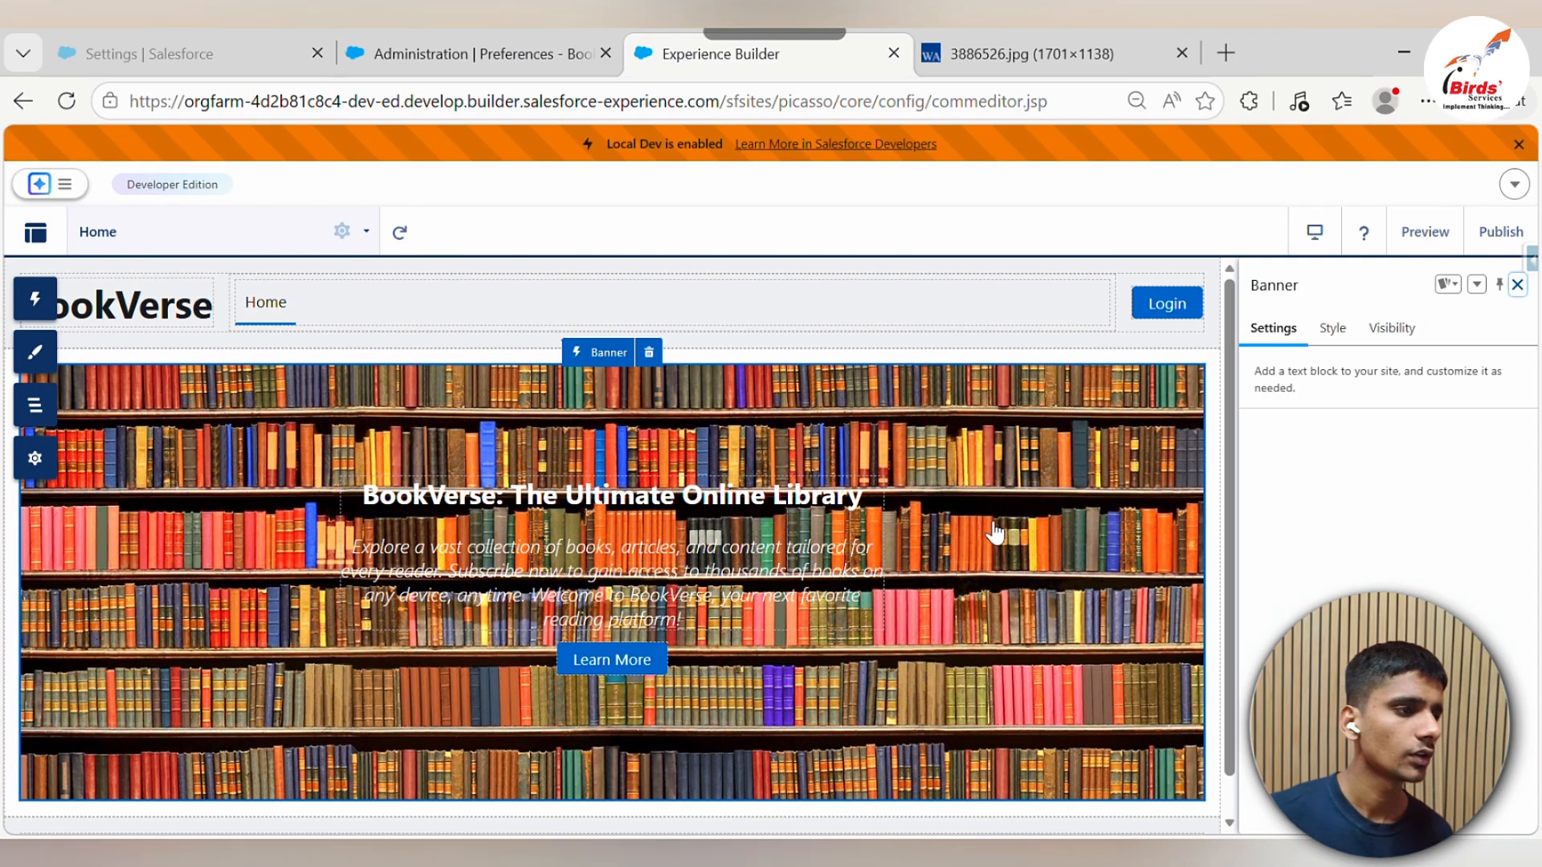
{"action": "scroll", "coordinate": [509, 801], "scroll_direction": "down", "scroll_amount": 1}
{"action": "left_click", "coordinate": [715, 812]}
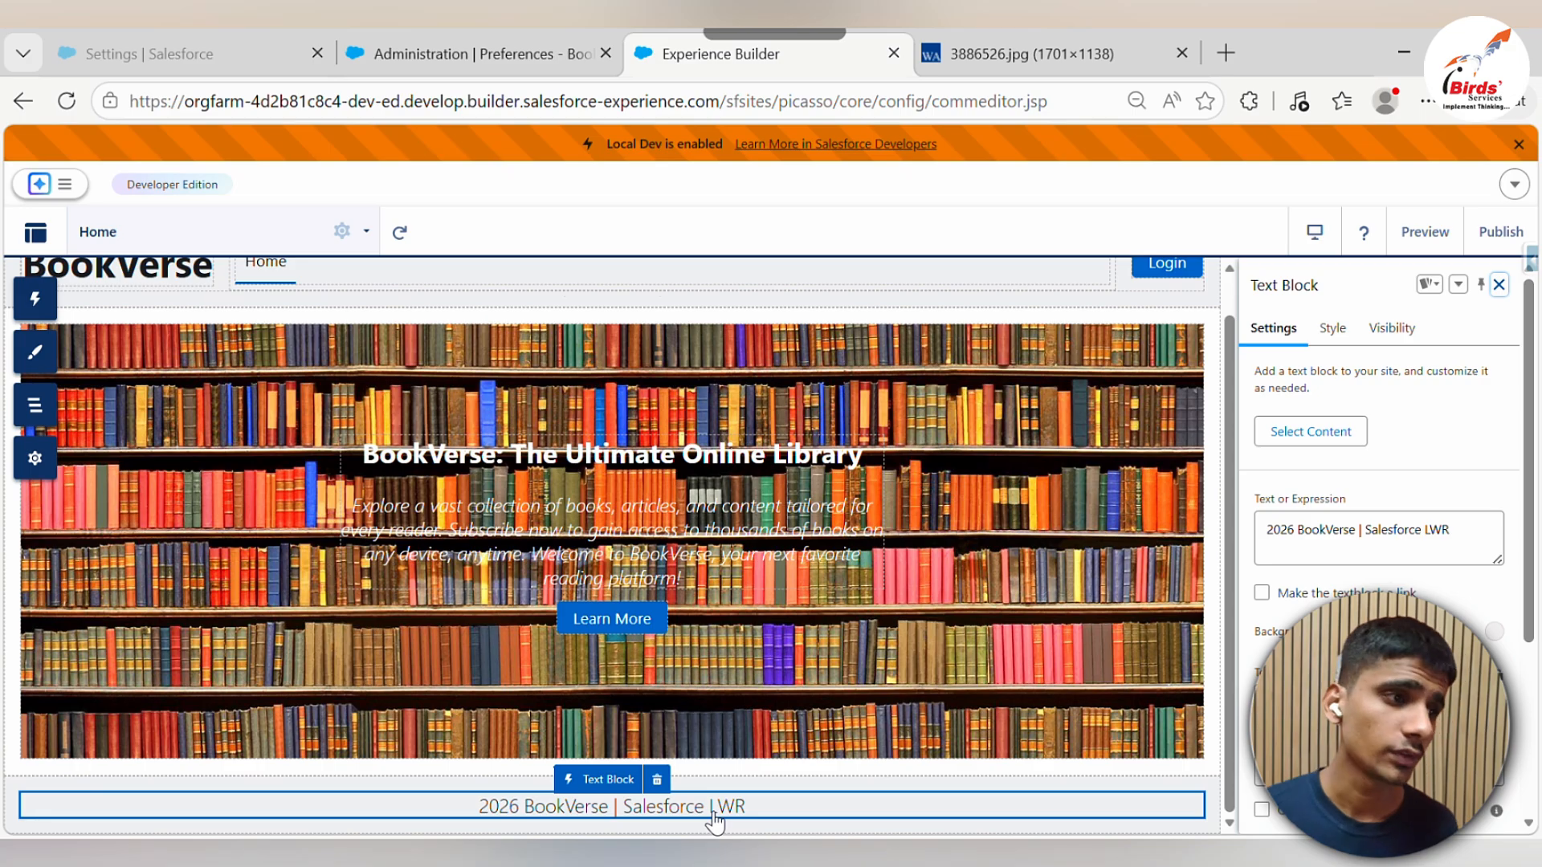
{"action": "left_click", "coordinate": [1425, 231]}
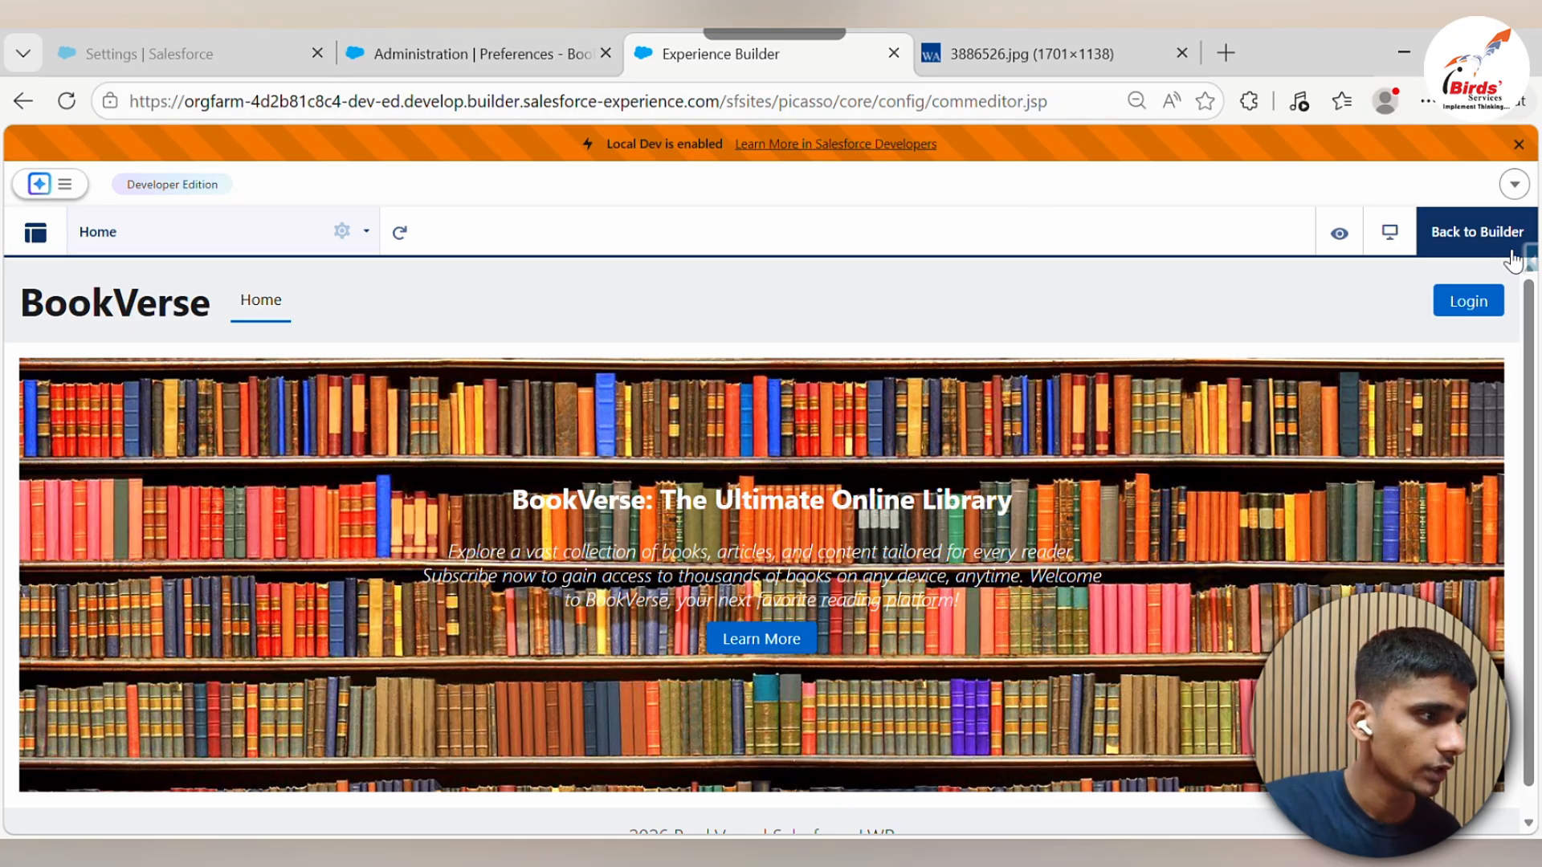
{"action": "left_click", "coordinate": [1477, 232]}
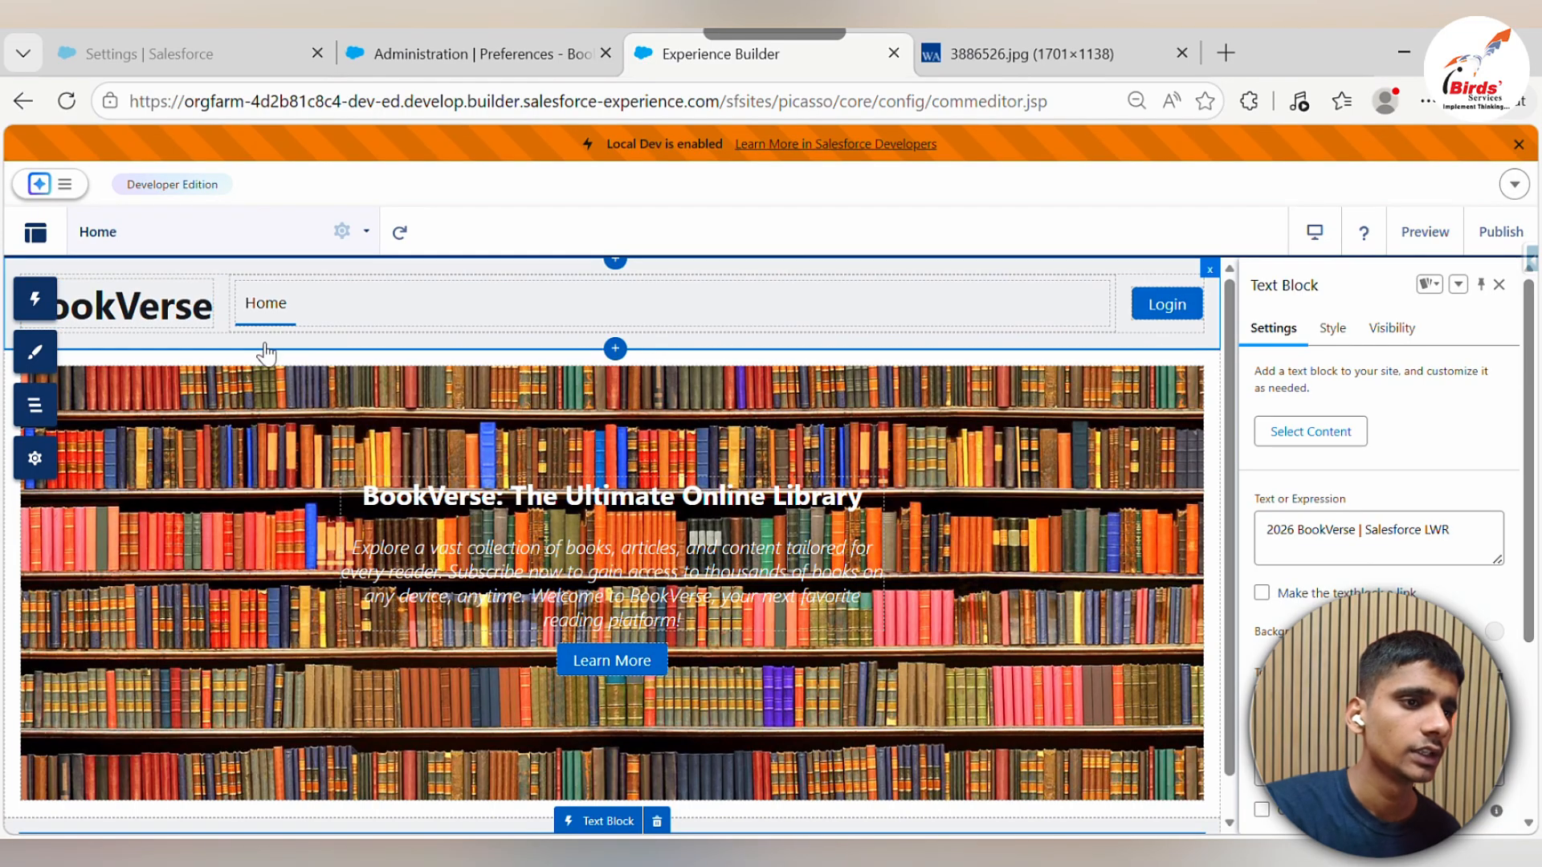
Copy the text "BookVerse" from the header's title text block
{"action": "left_click", "coordinate": [161, 319]}
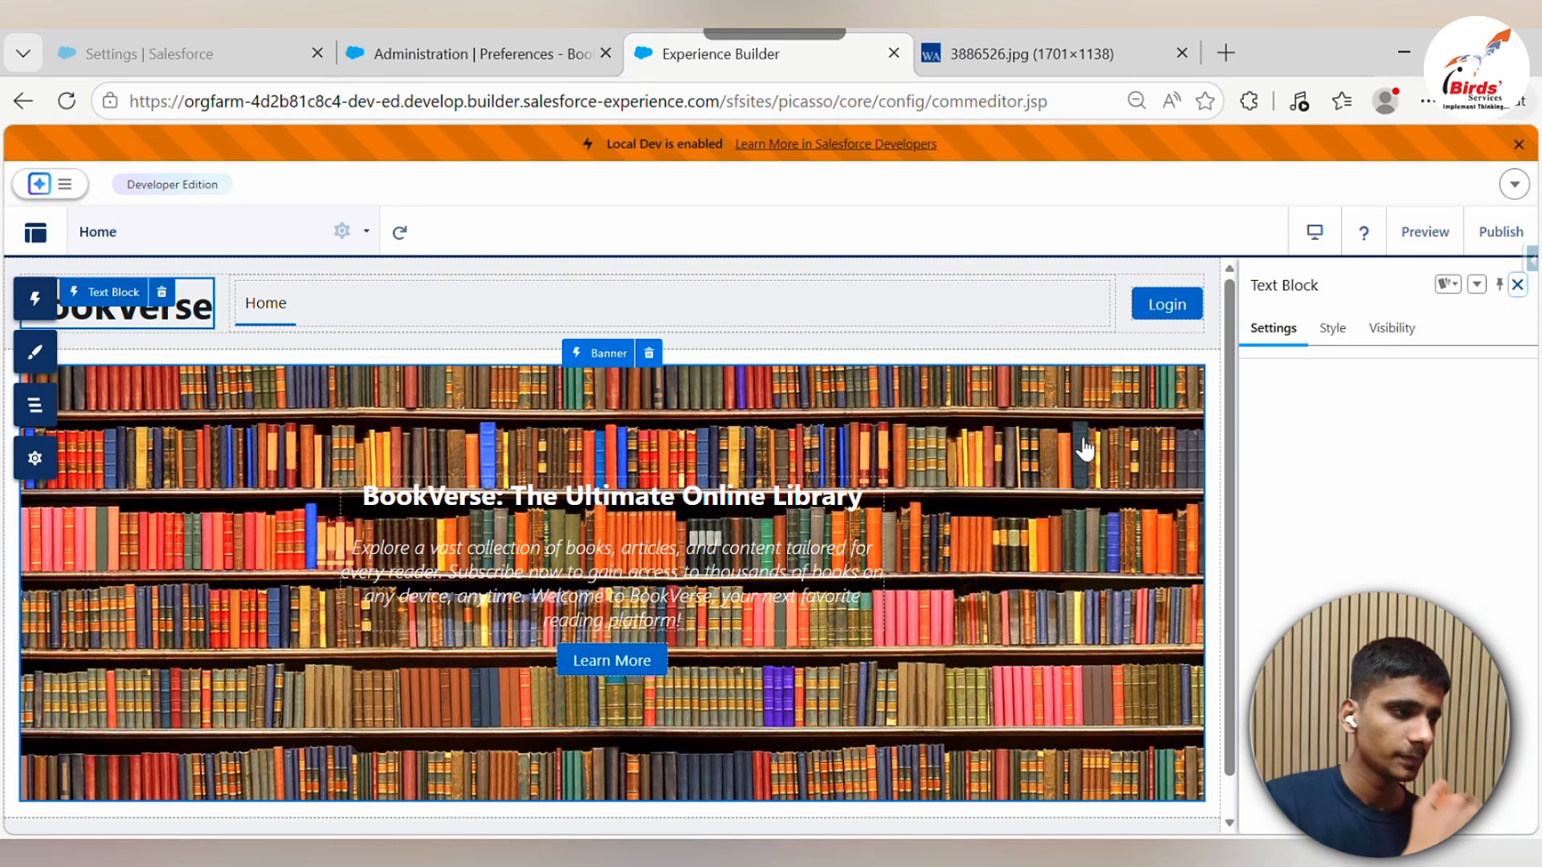
{"action": "triple_click", "coordinate": [1348, 482]}
{"action": "key", "text": "ctrl+c"}
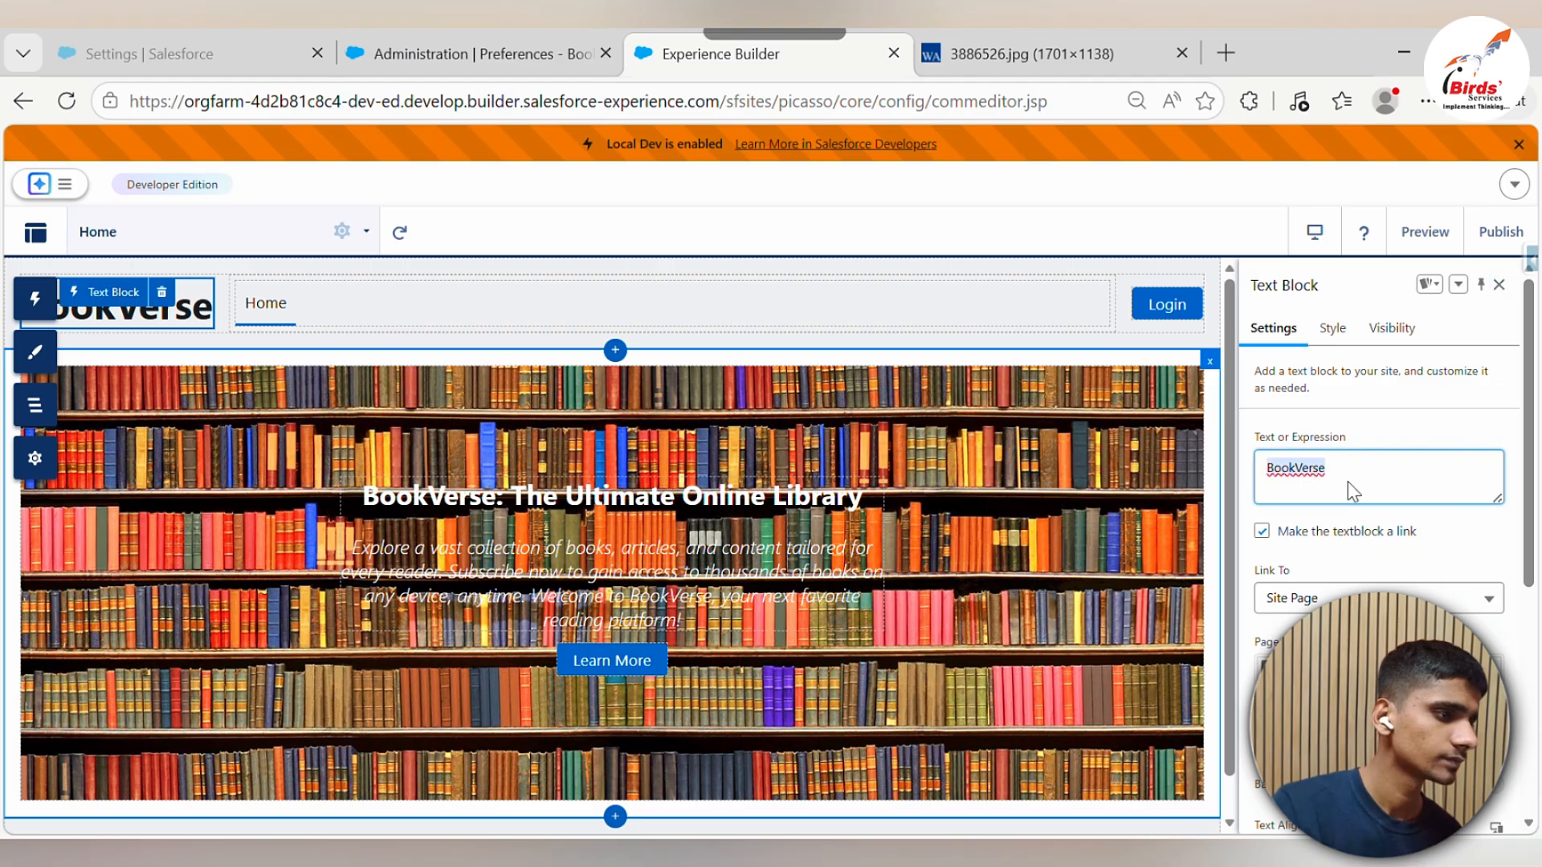
Switch to Salesforce Setup, search for "custom" and open the Custom Labels page
{"action": "left_click", "coordinate": [449, 40]}
{"action": "left_click", "coordinate": [266, 56]}
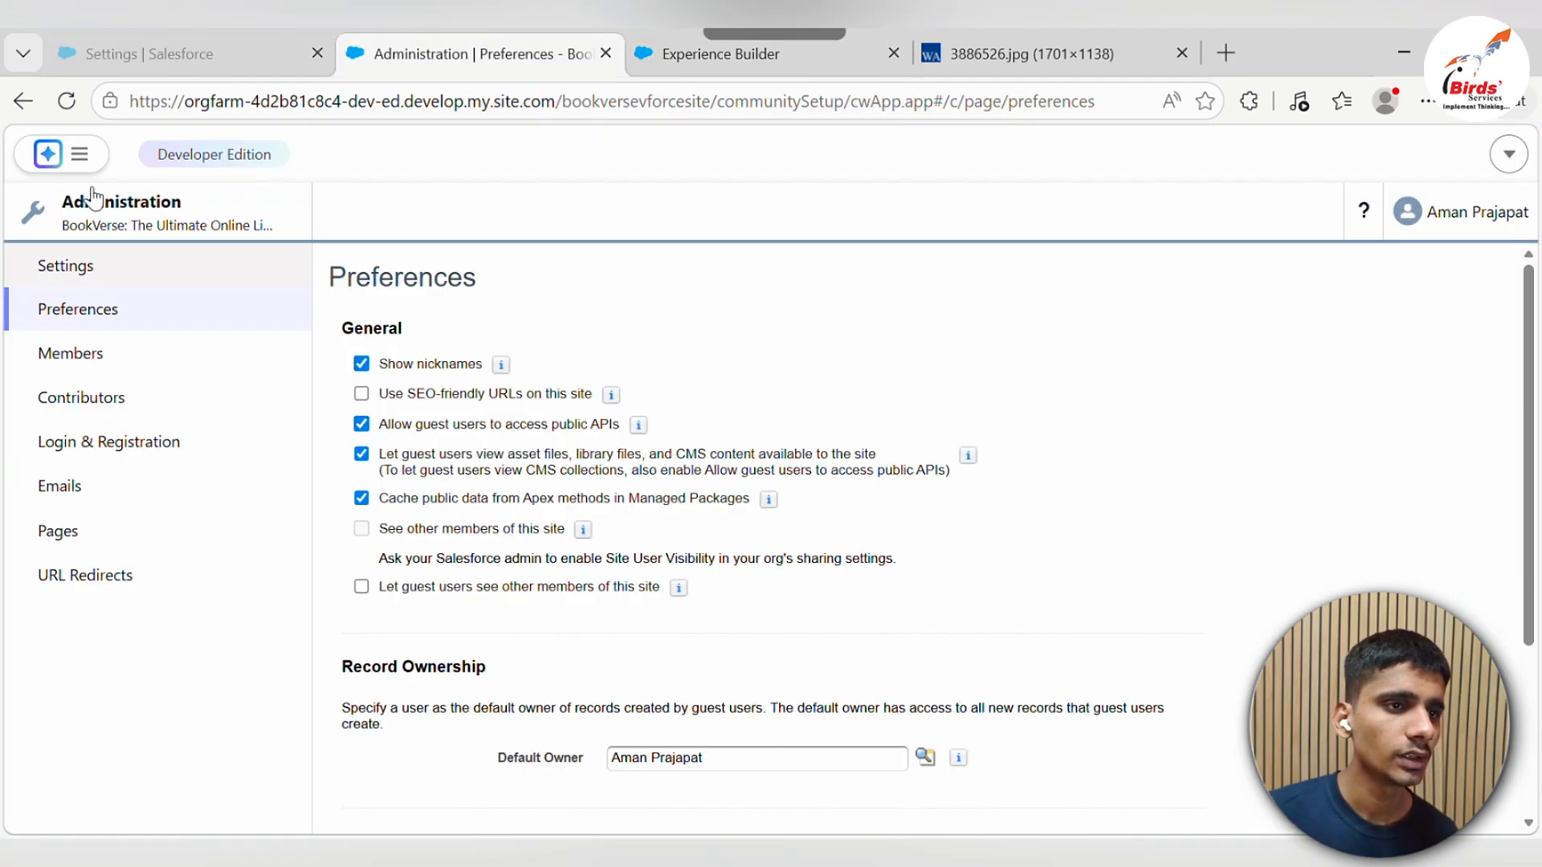
{"action": "left_click", "coordinate": [146, 255]}
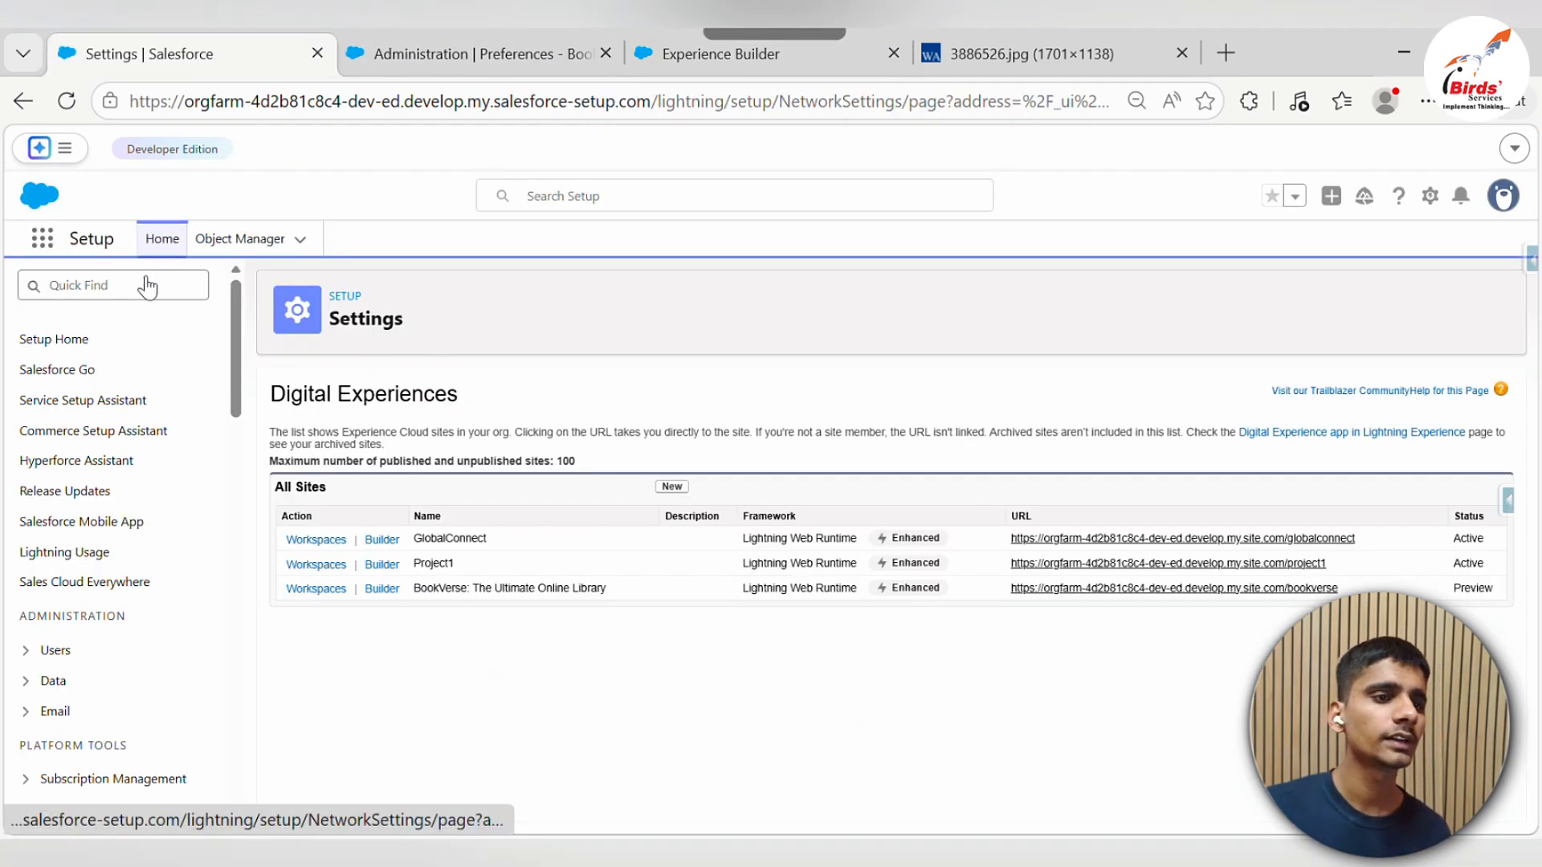
{"action": "left_click", "coordinate": [141, 287]}
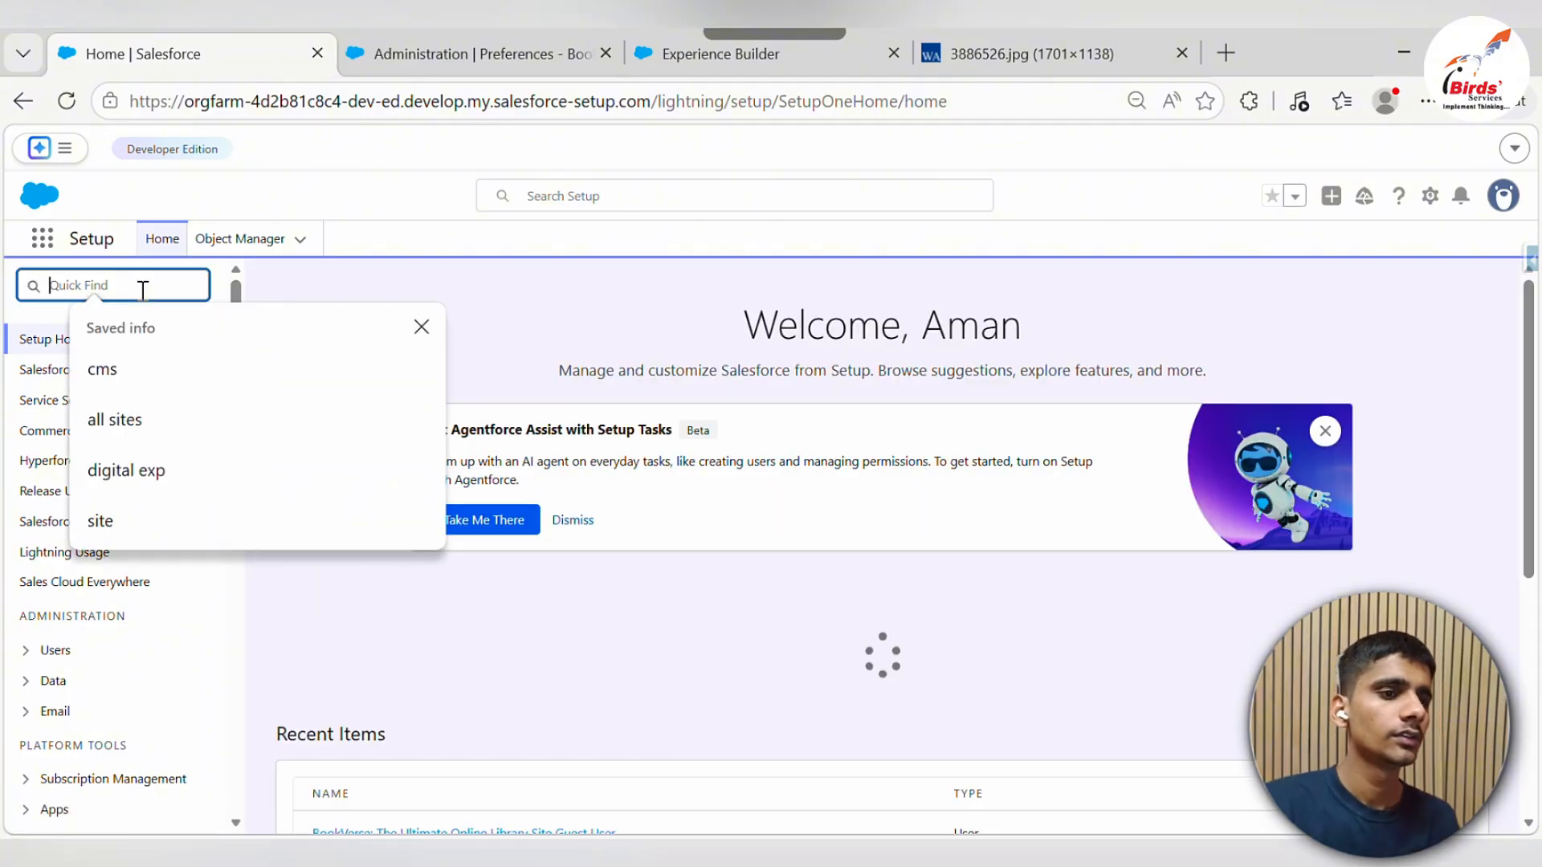
{"action": "left_click", "coordinate": [427, 332]}
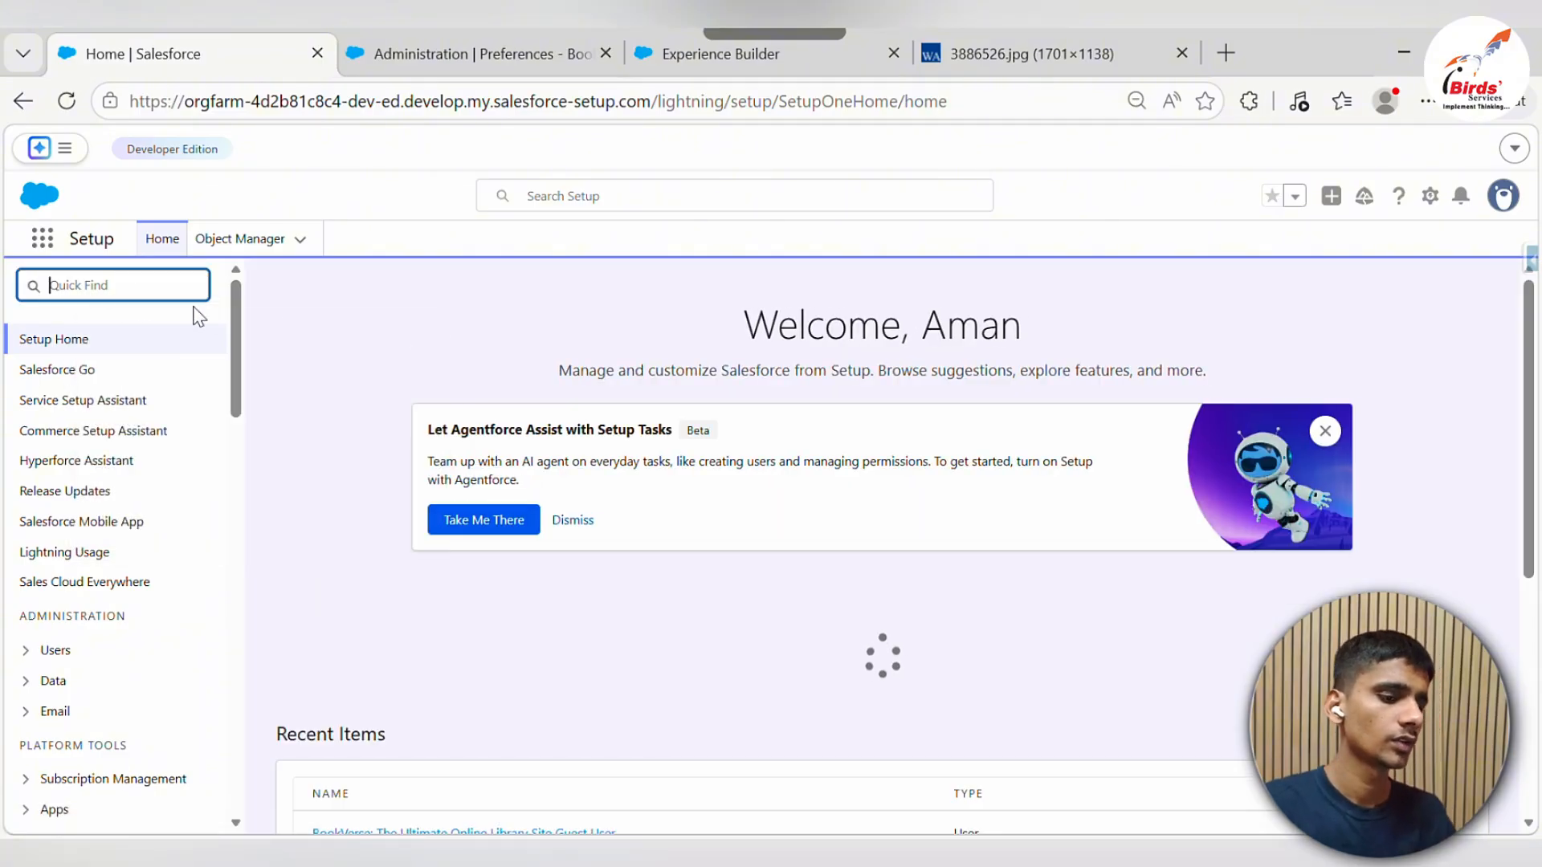
{"action": "type", "text": "custom"}
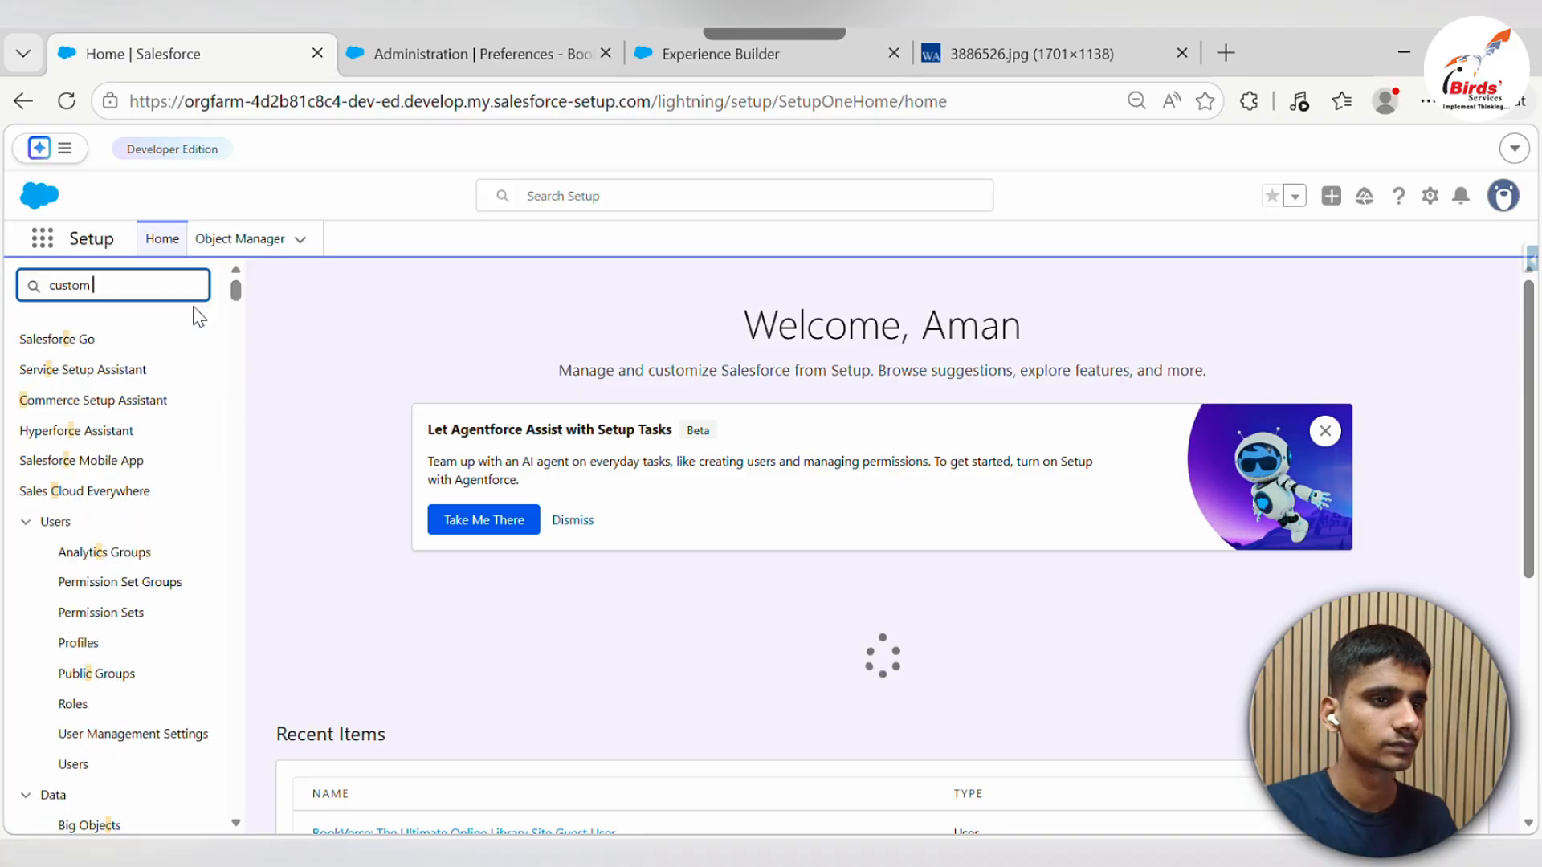
{"action": "left_click", "coordinate": [102, 610]}
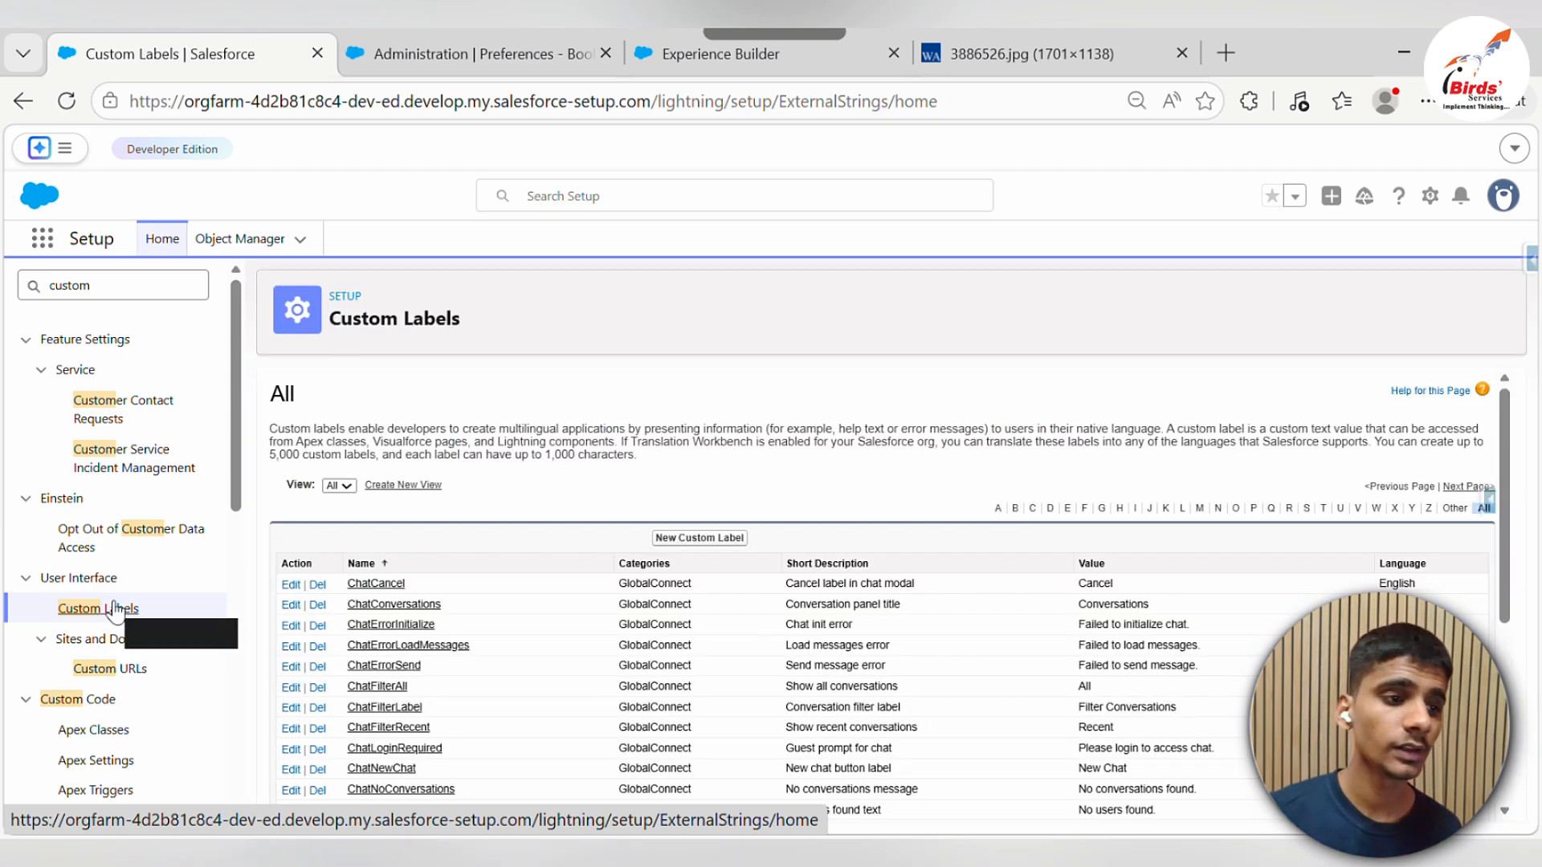
Start a new custom label with the value, short description and name all set to "BookVerse"
{"action": "left_click", "coordinate": [654, 539]}
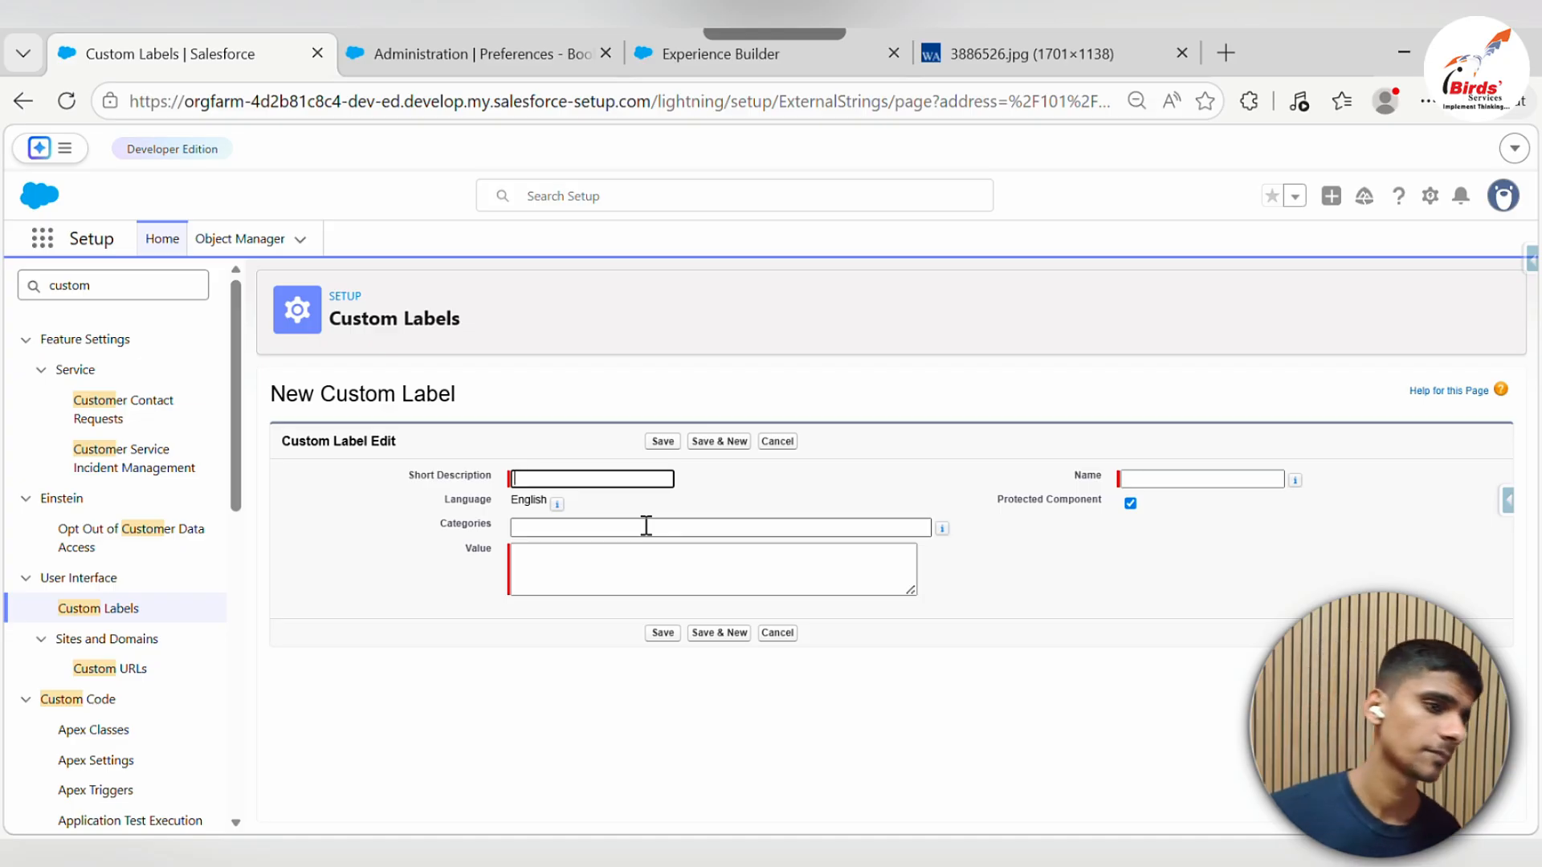
{"action": "left_click", "coordinate": [648, 519]}
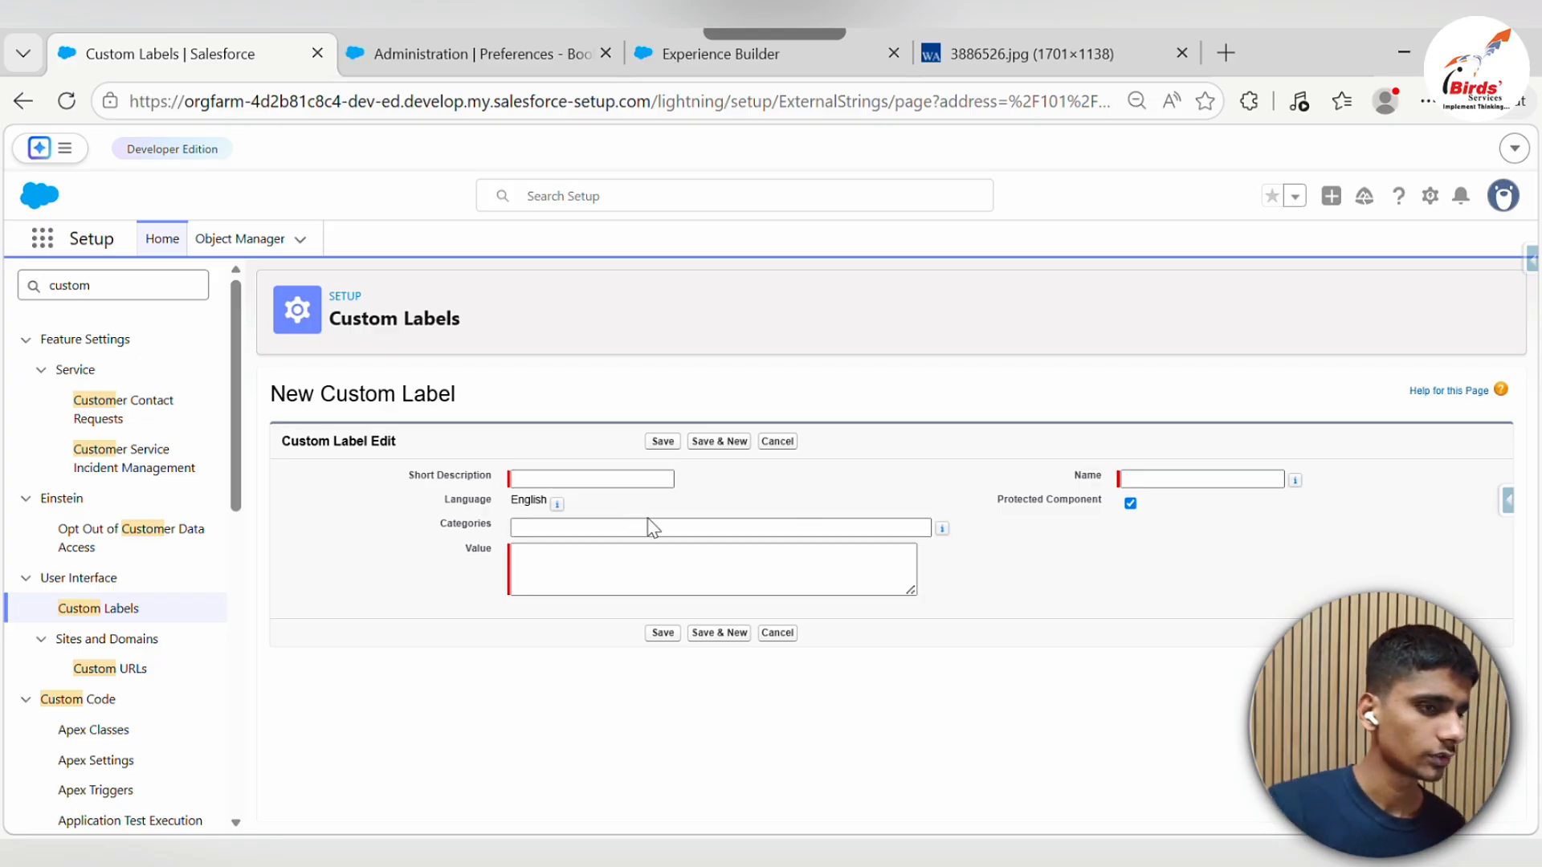
{"action": "left_click", "coordinate": [913, 562]}
{"action": "key", "text": "ctrl+v"}
{"action": "left_click", "coordinate": [602, 482]}
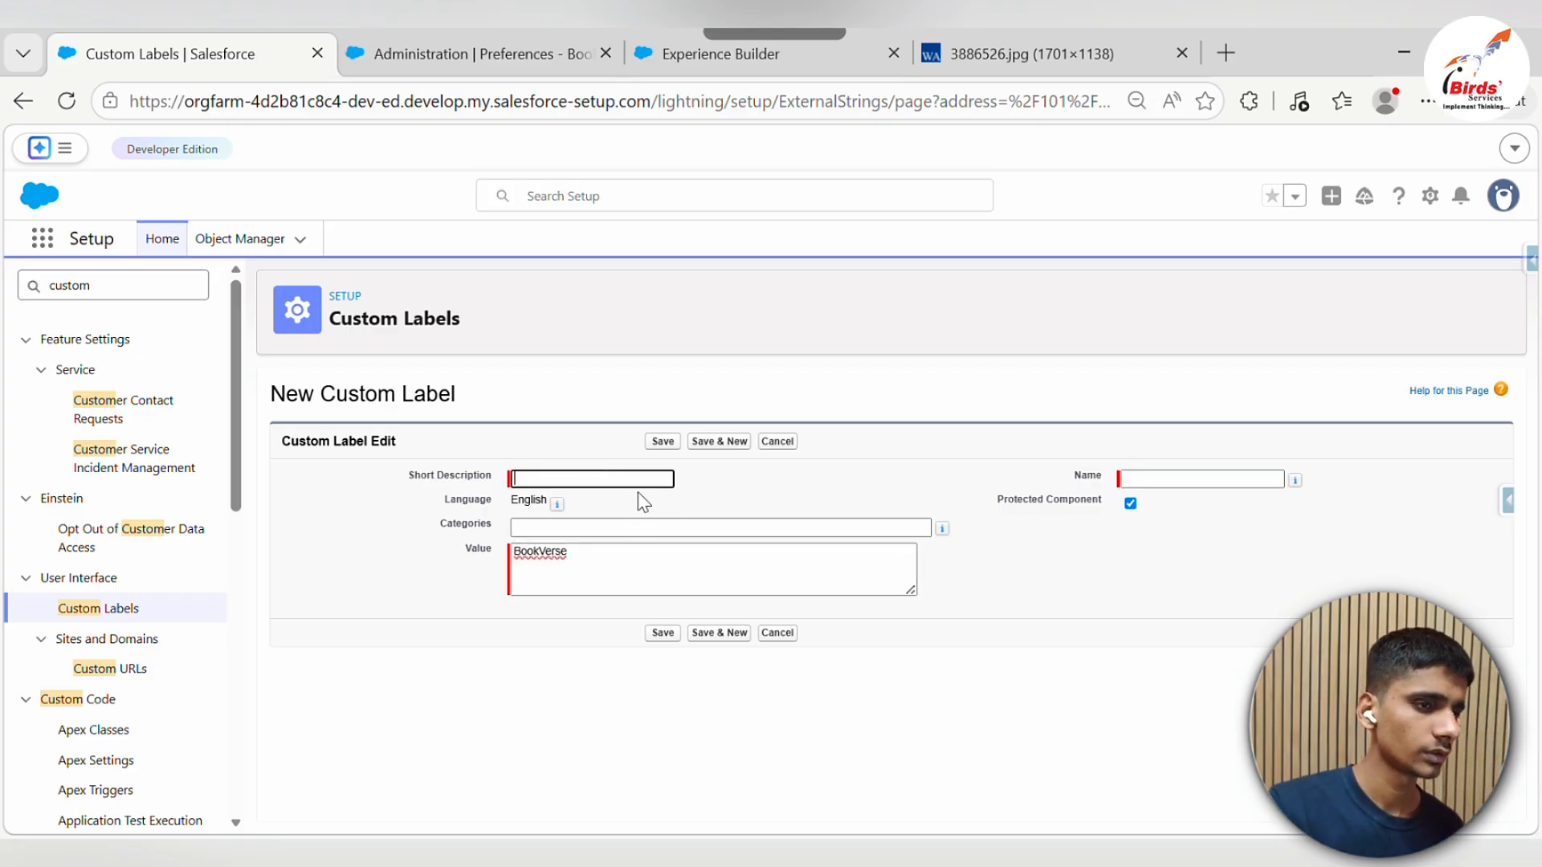
{"action": "key", "text": "ctrl+v"}
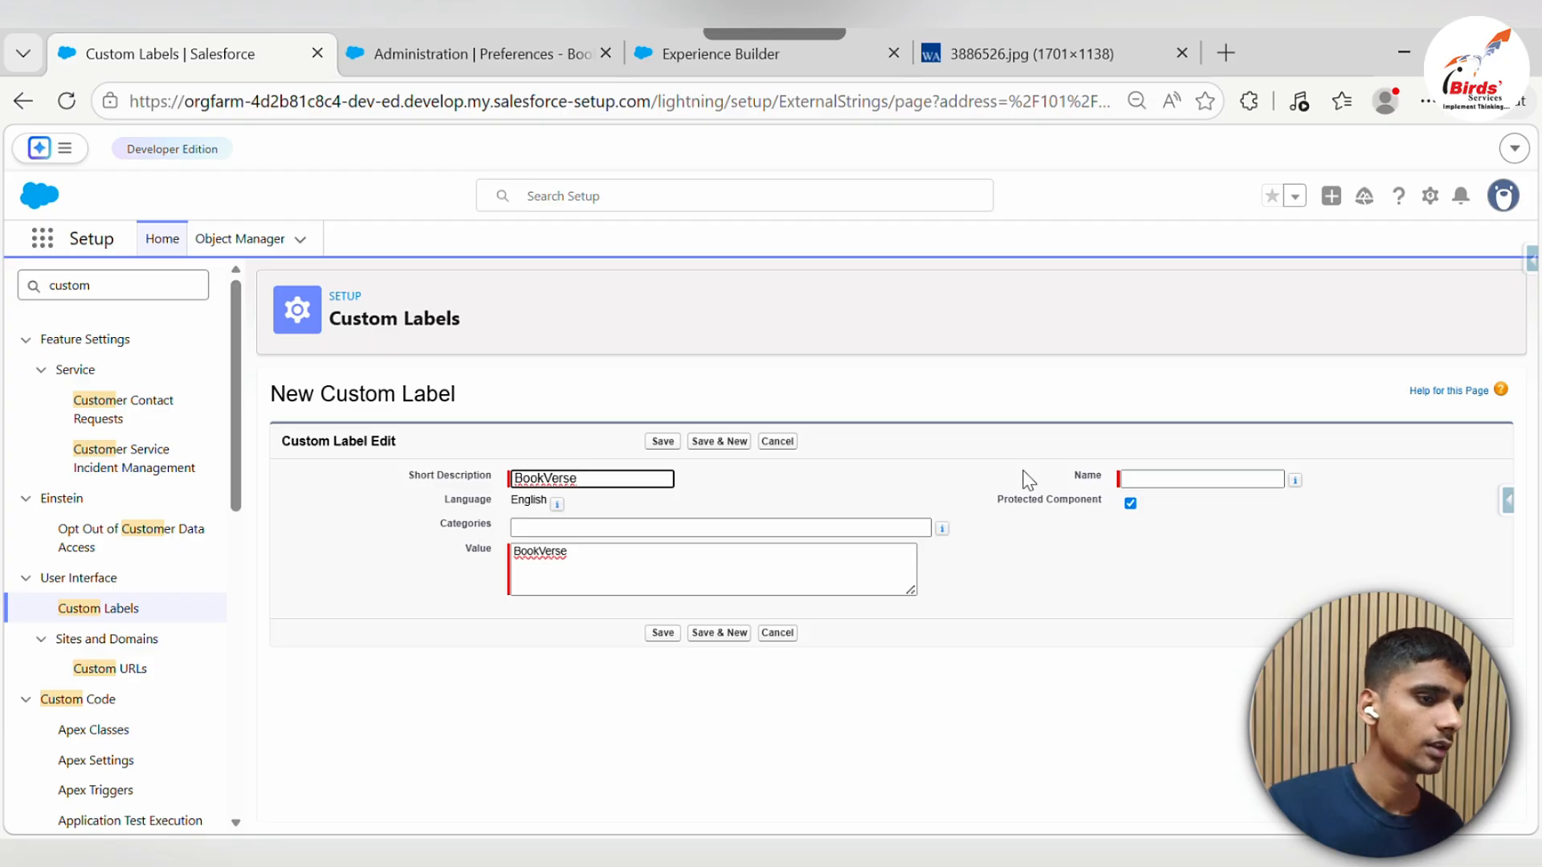
{"action": "left_click", "coordinate": [1164, 479]}
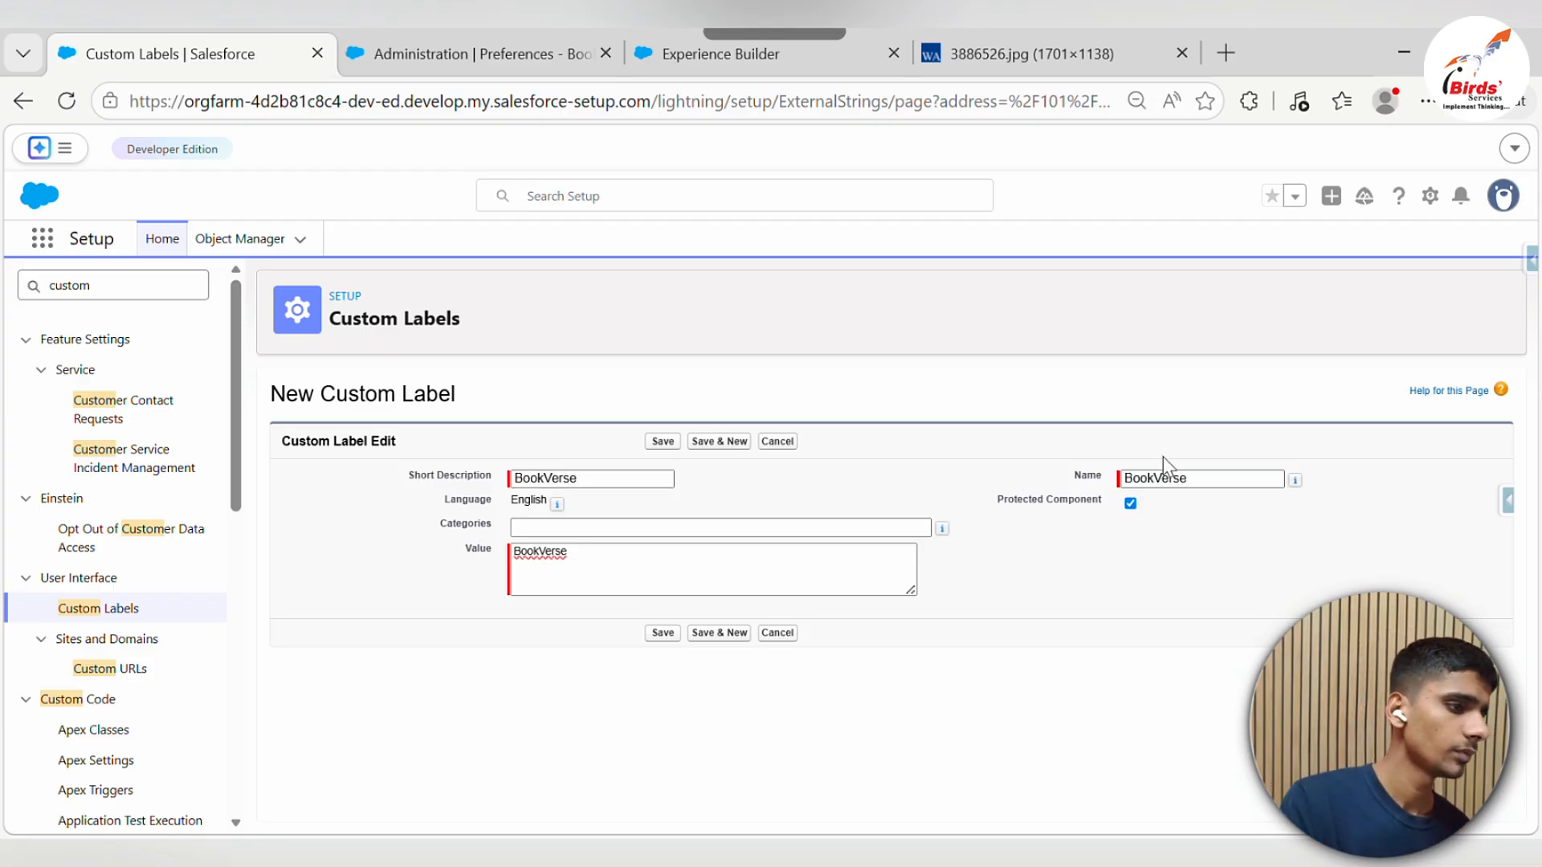
Set the new label's category to "BookVerse" and save the label
{"action": "left_click", "coordinate": [710, 526]}
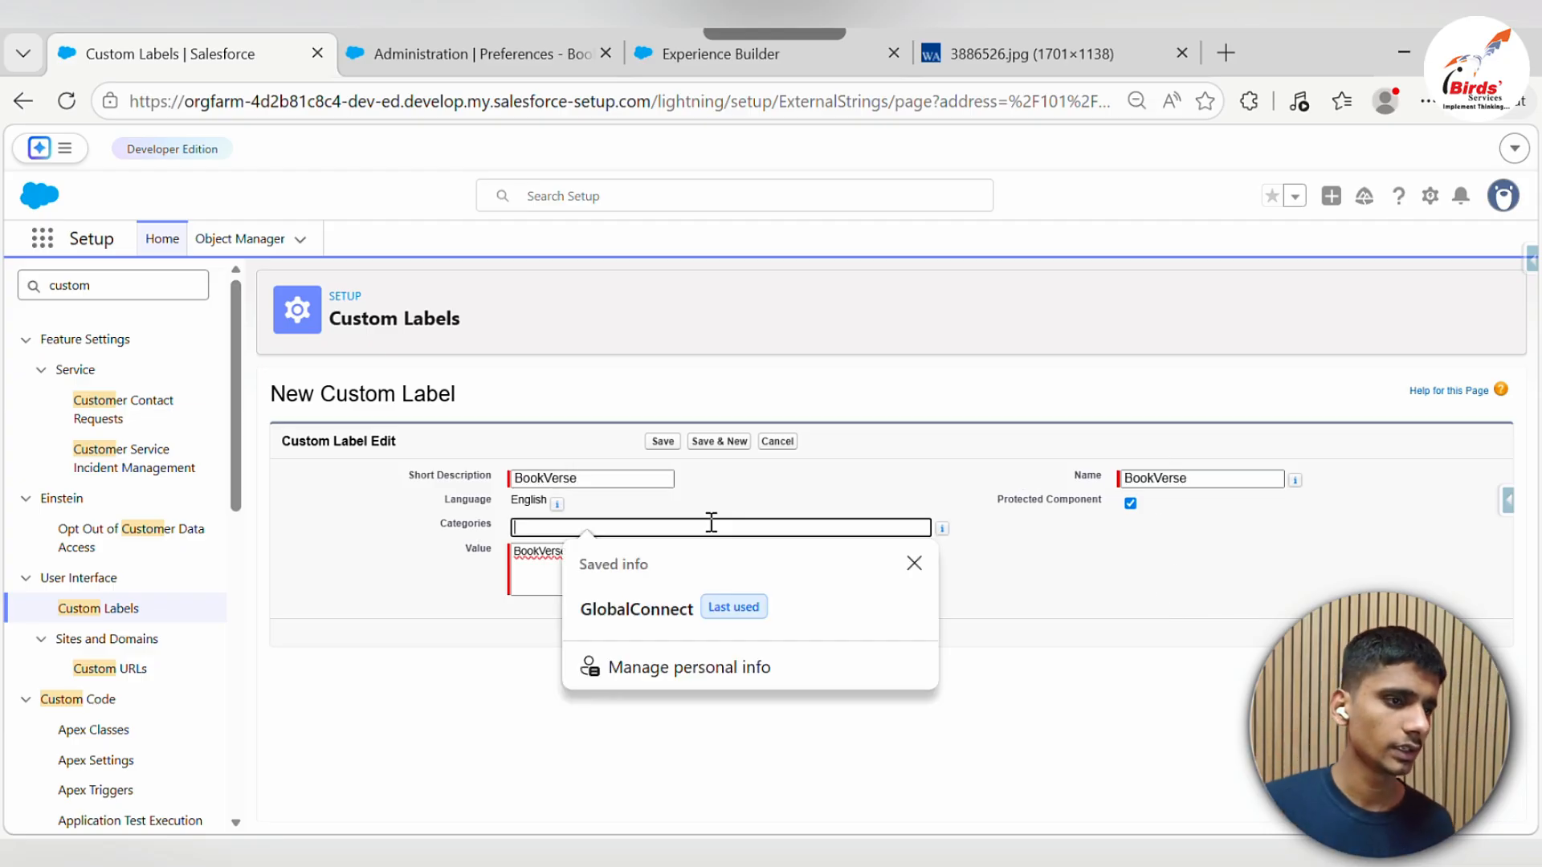
{"action": "left_click", "coordinate": [913, 564]}
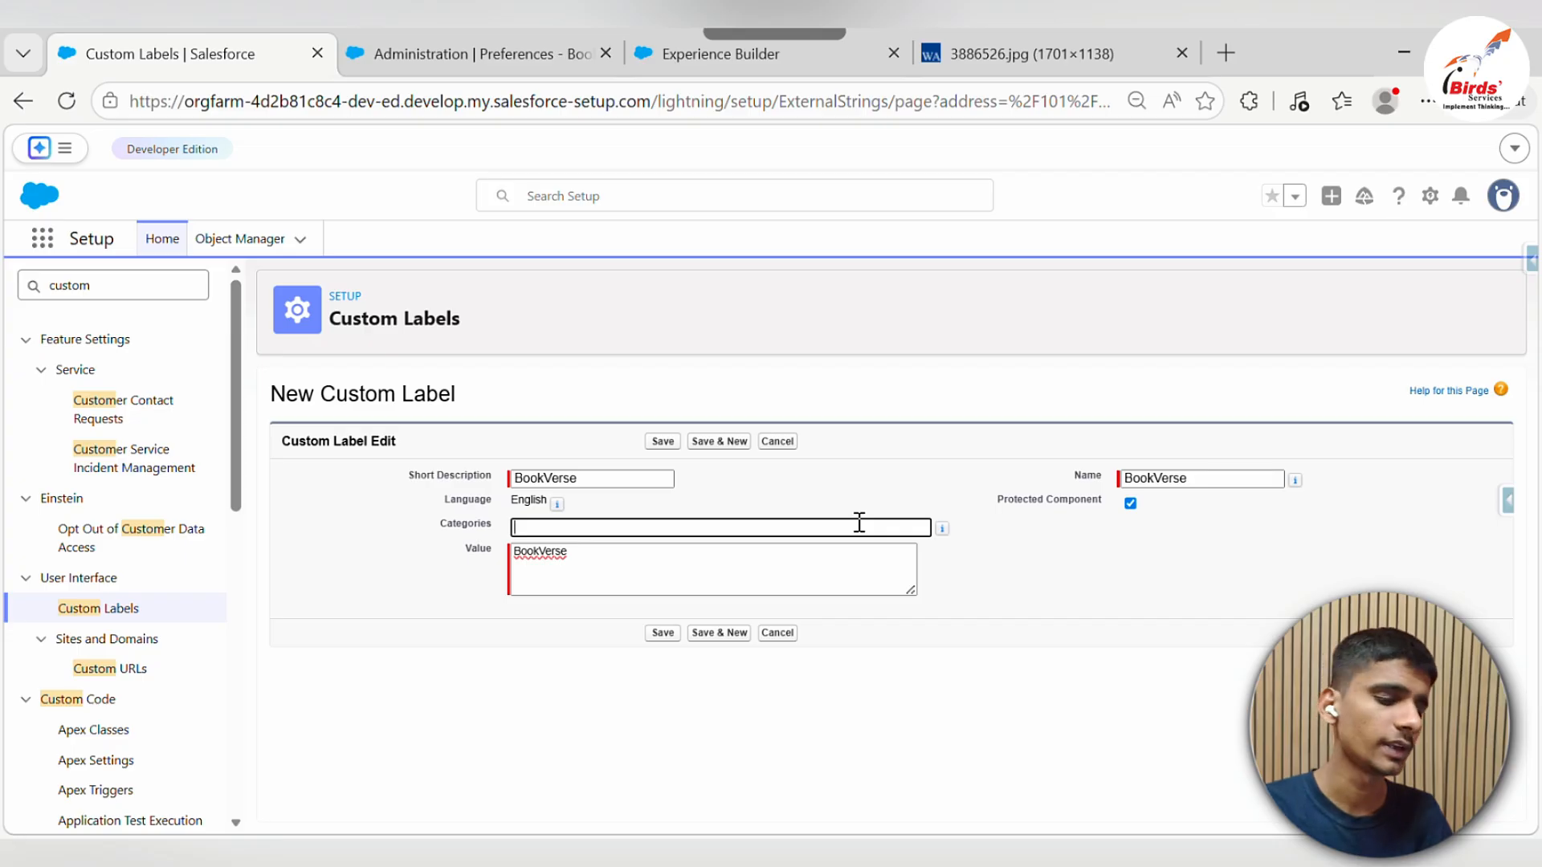
{"action": "type", "text": "Bo"}
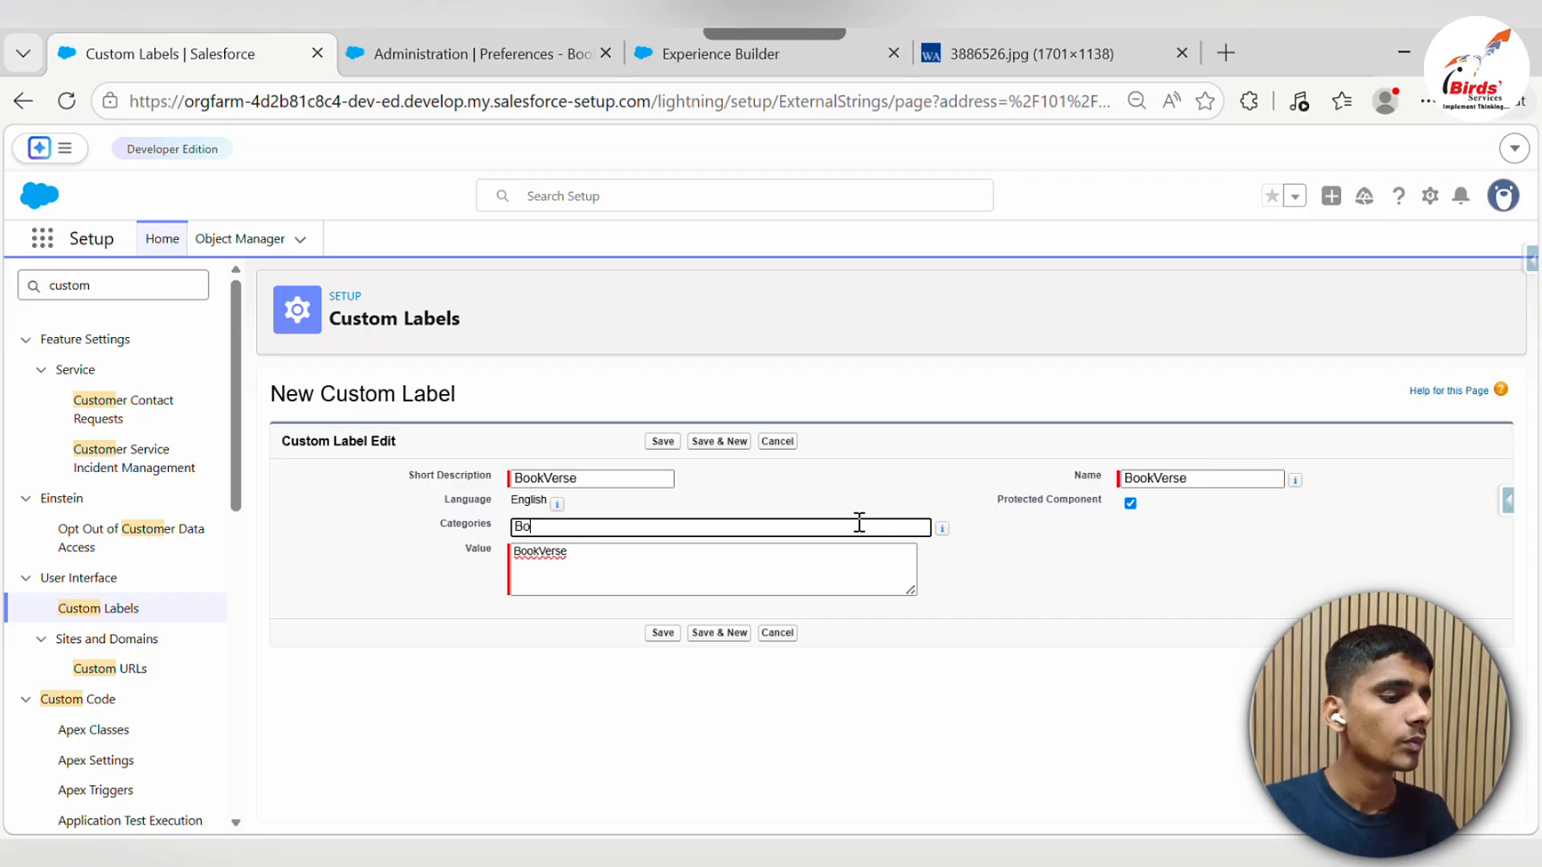
{"action": "type", "text": "okVerse"}
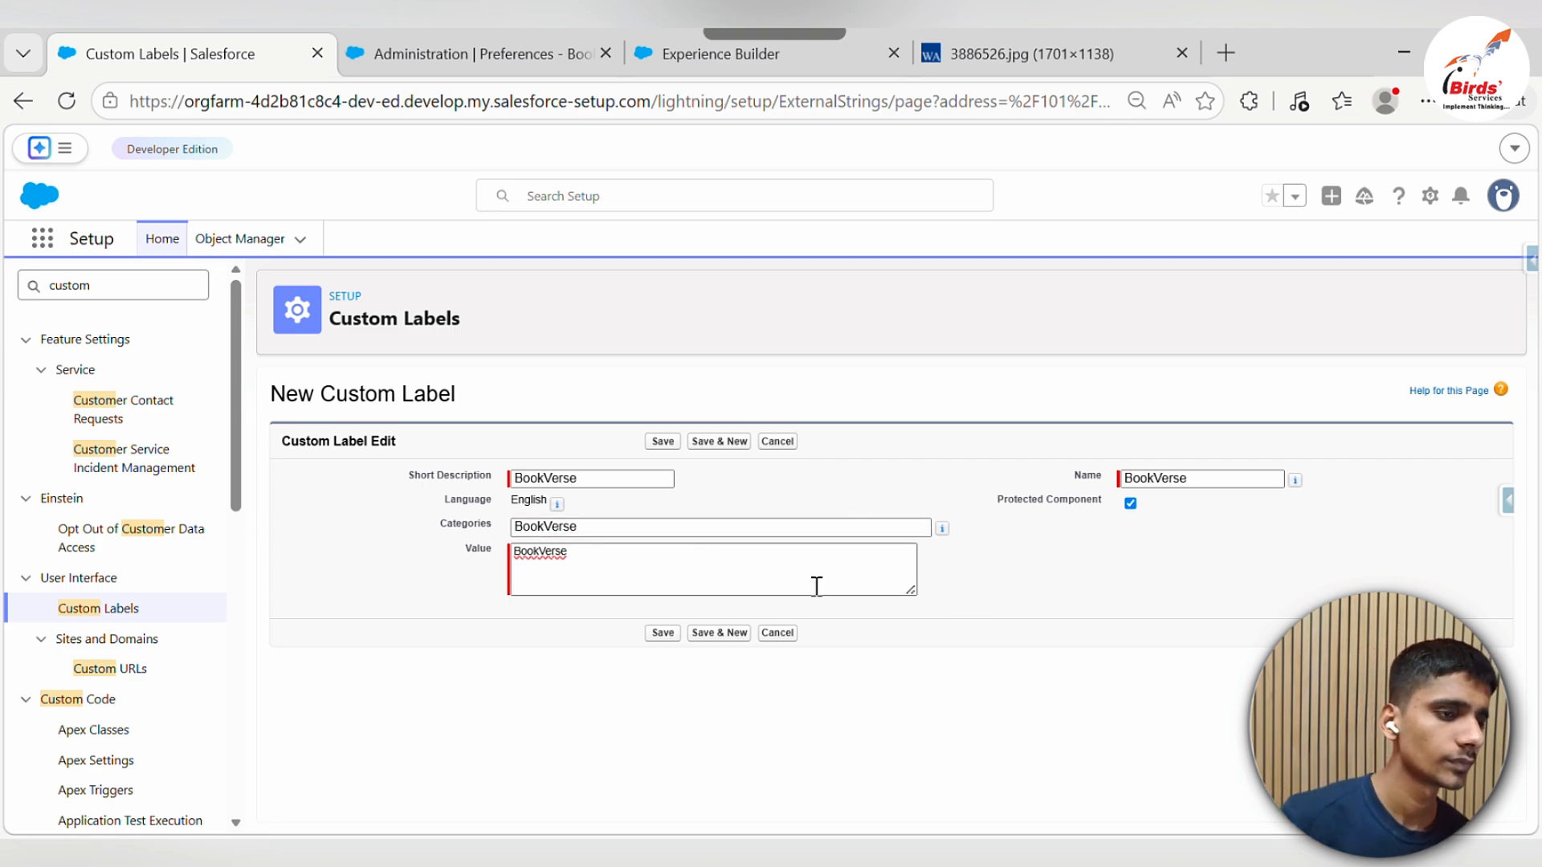
{"action": "left_click", "coordinate": [659, 444]}
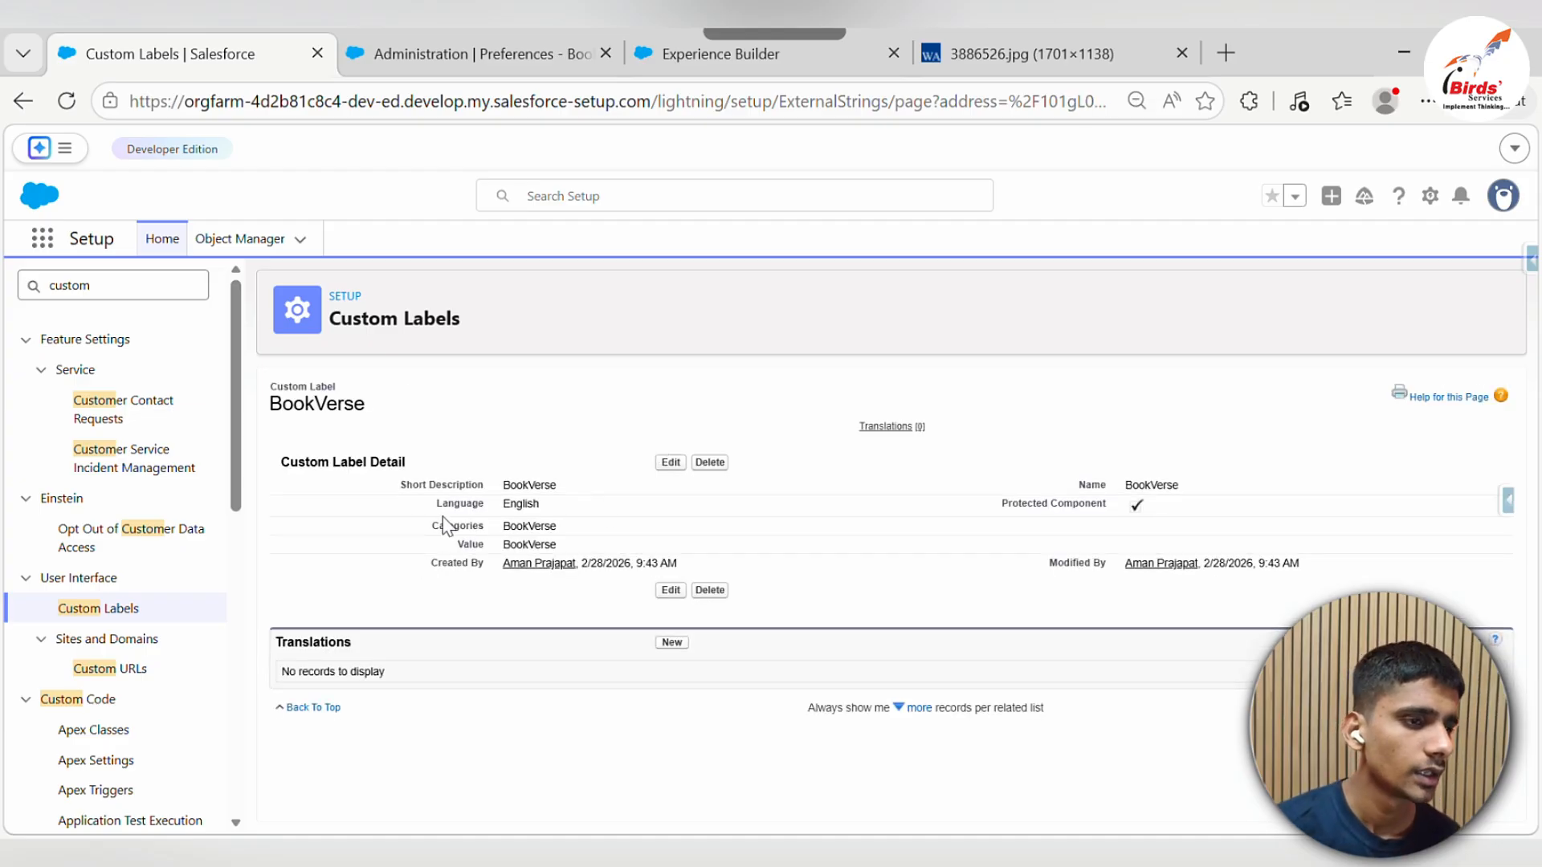
{"action": "left_click_drag", "start_coordinate": [557, 485], "coordinate": [514, 495]}
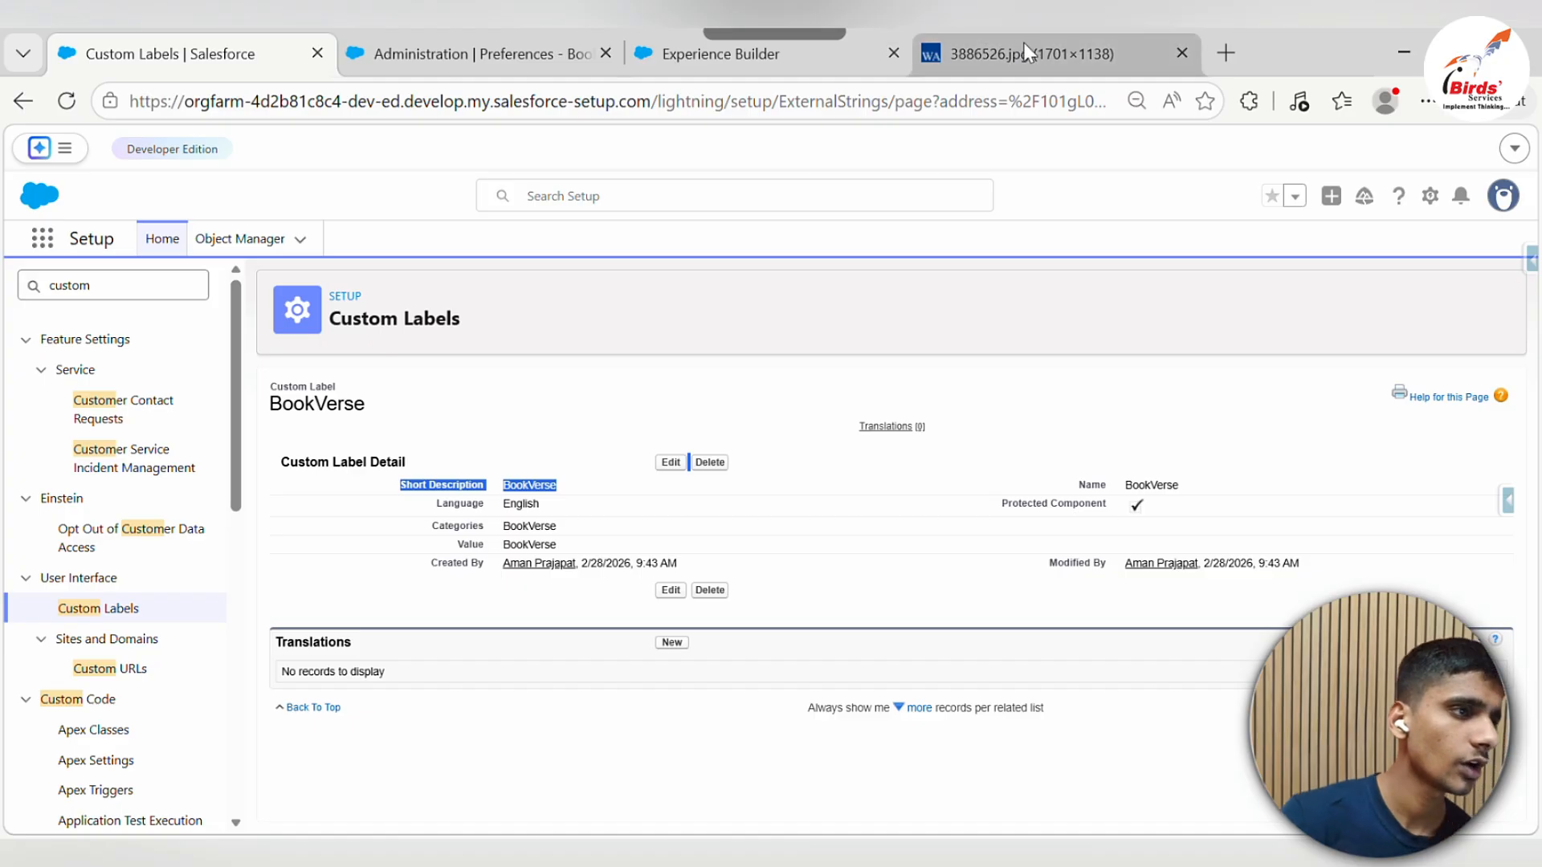
Switch to Experience Builder and replace the header title's text with the start of a label expression, "{!Label.c"
{"action": "key", "text": "ctrl+Tab"}
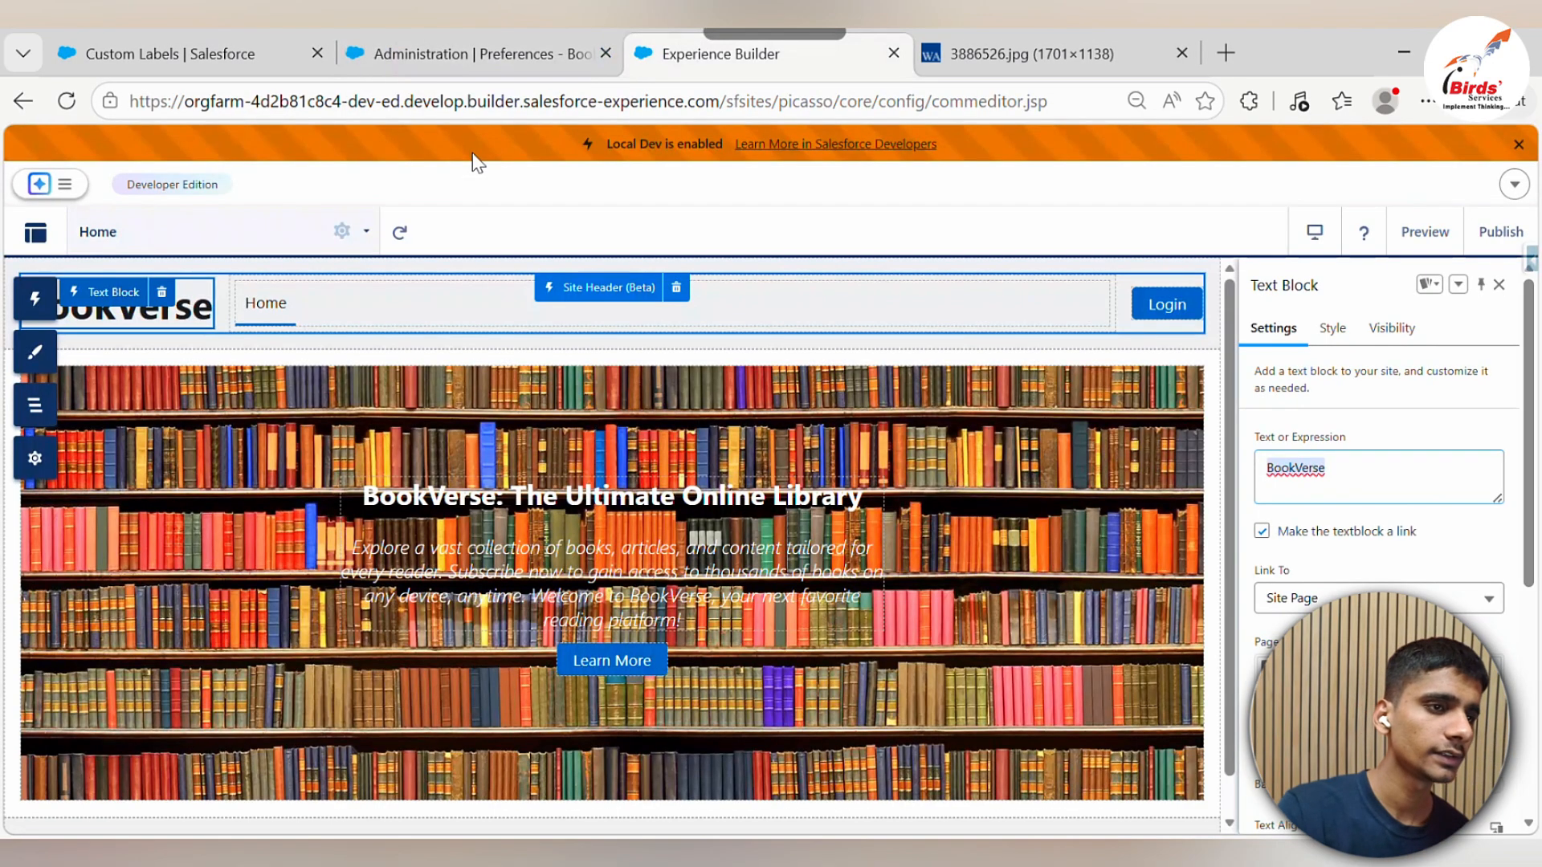
{"action": "key", "text": "ctrl+Tab"}
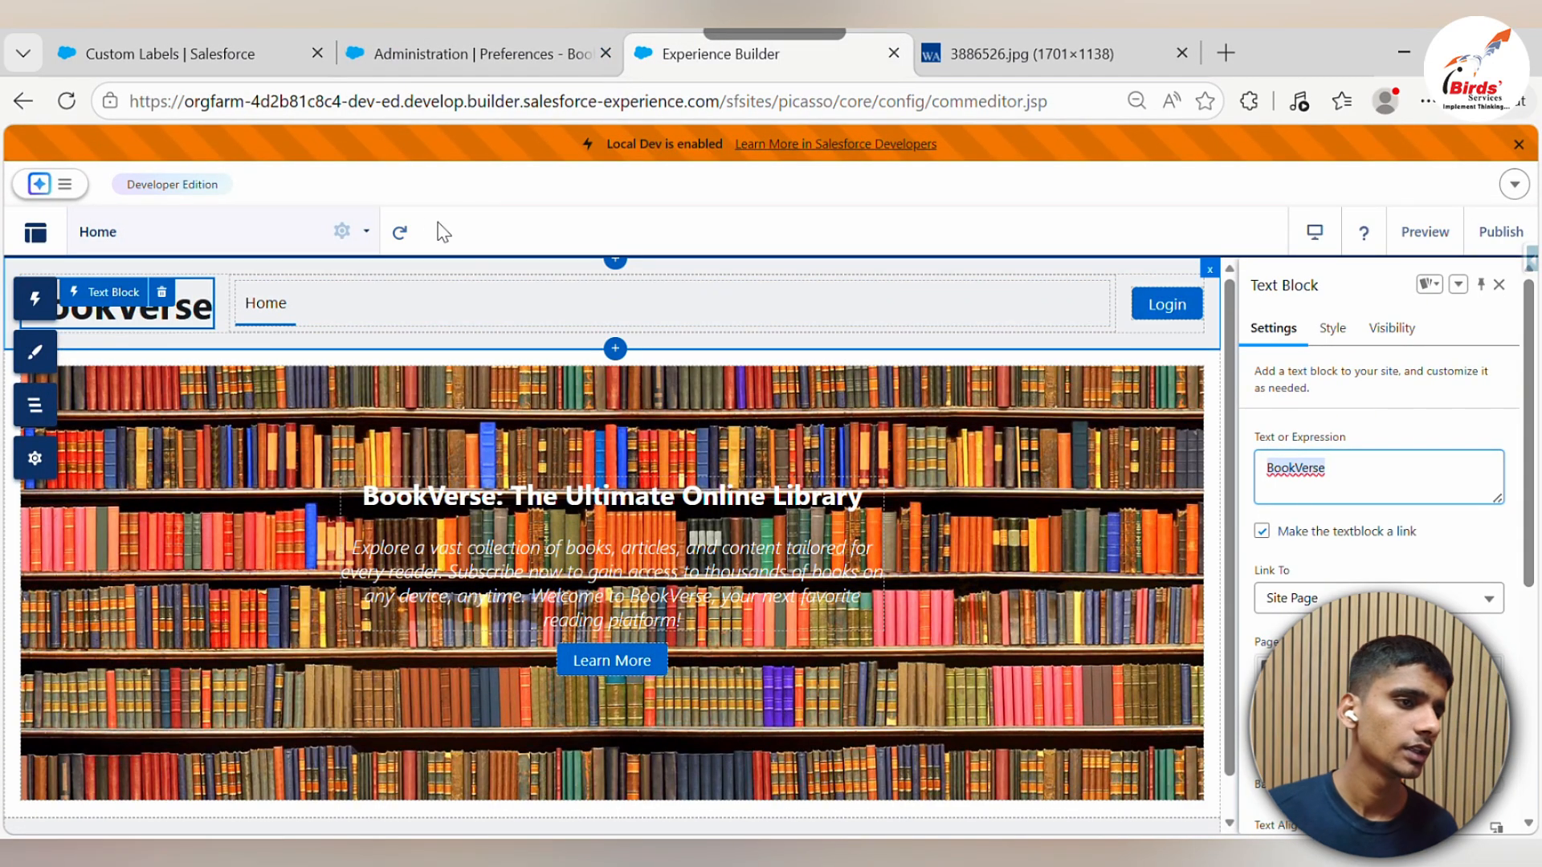
{"action": "double_click", "coordinate": [1452, 467]}
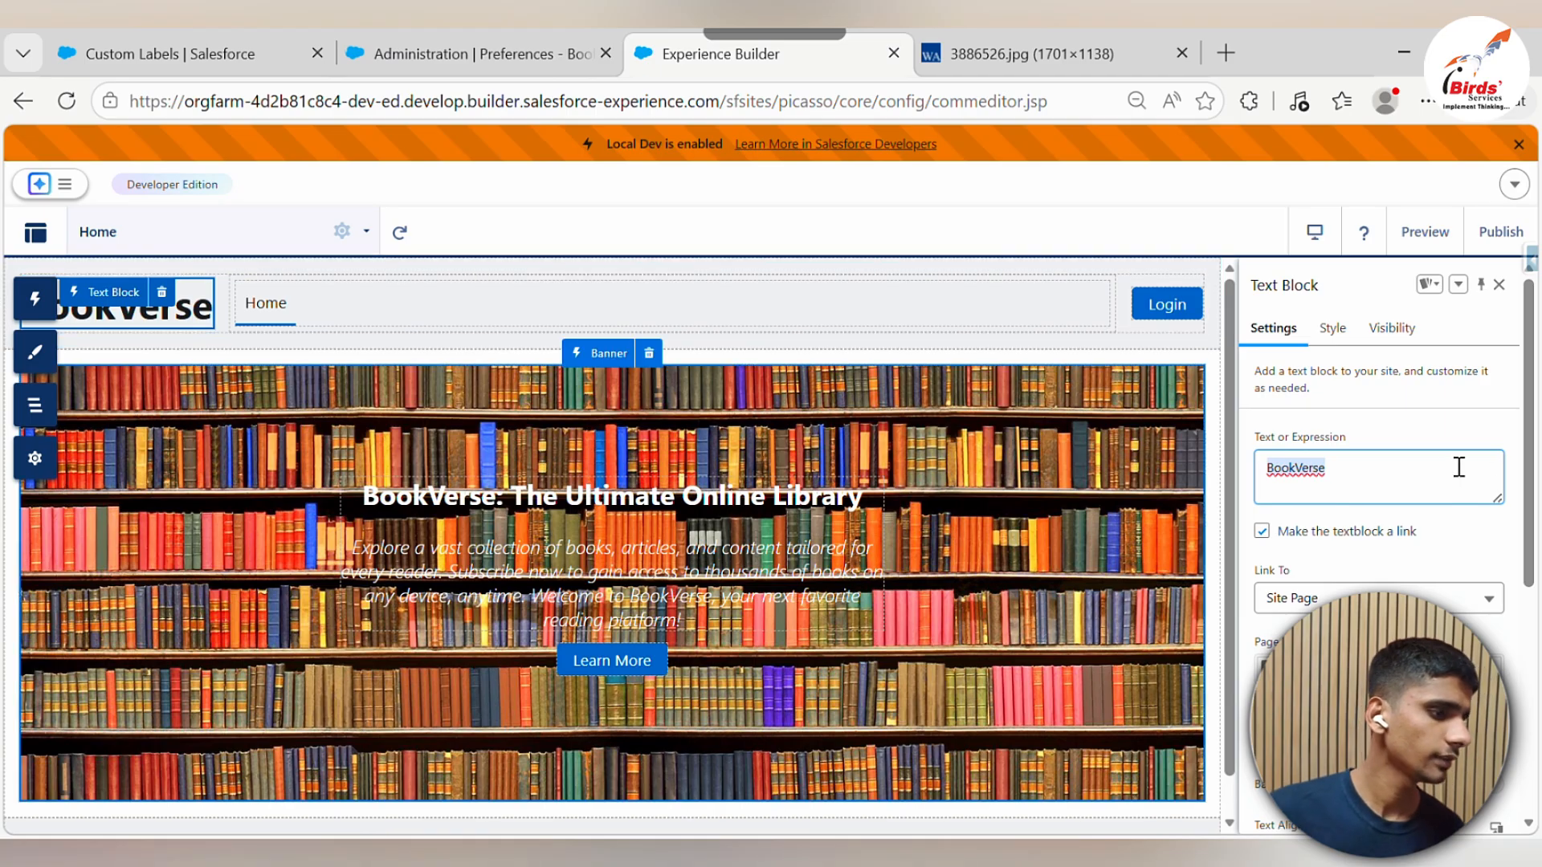
{"action": "key", "text": "BackSpace"}
{"action": "type", "text": "{"}
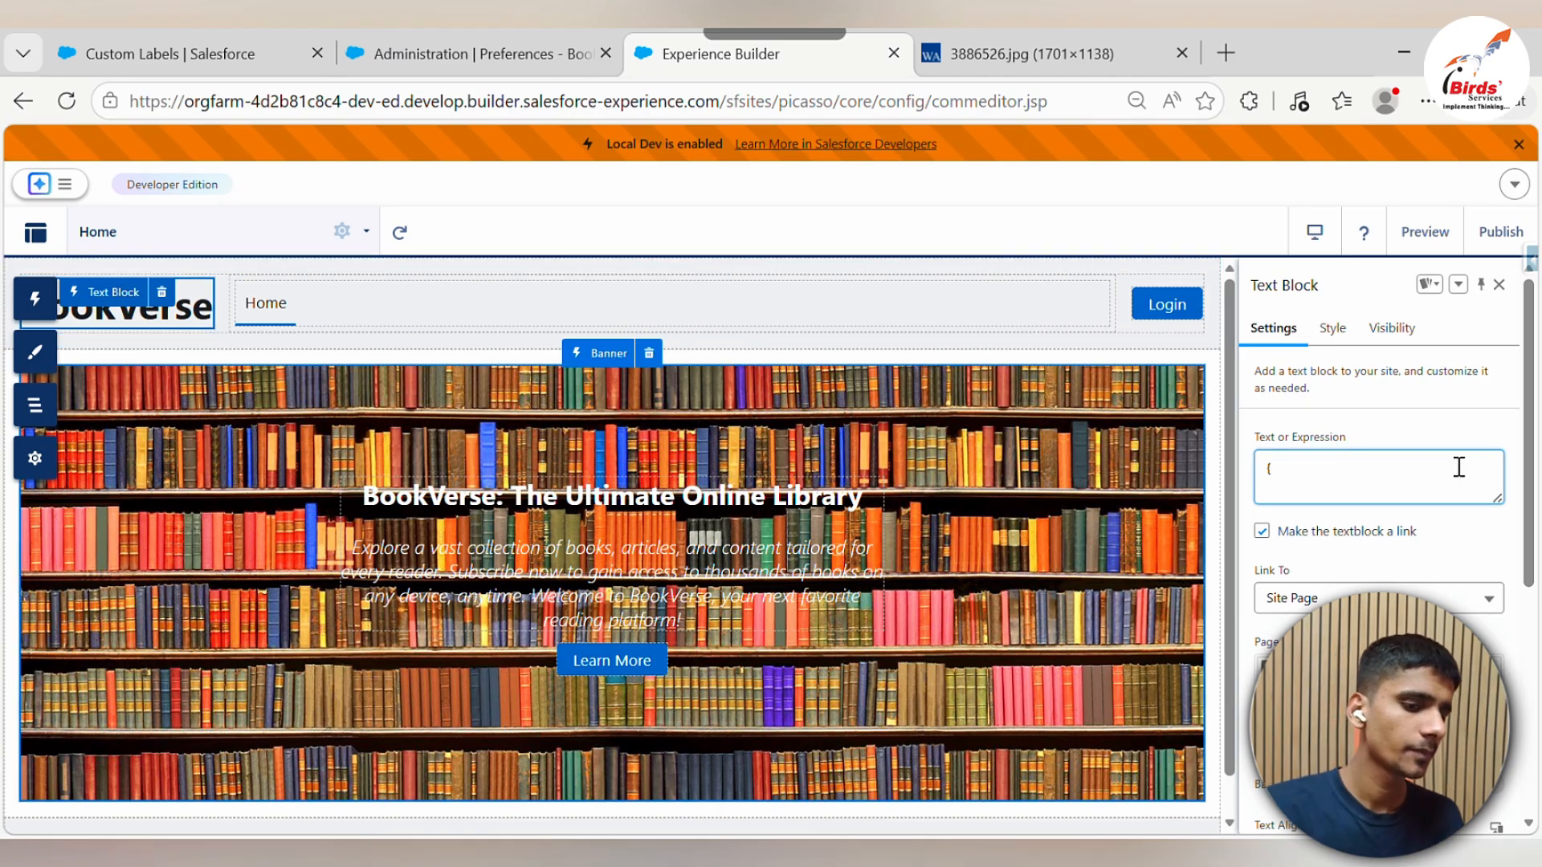
{"action": "type", "text": "!La"}
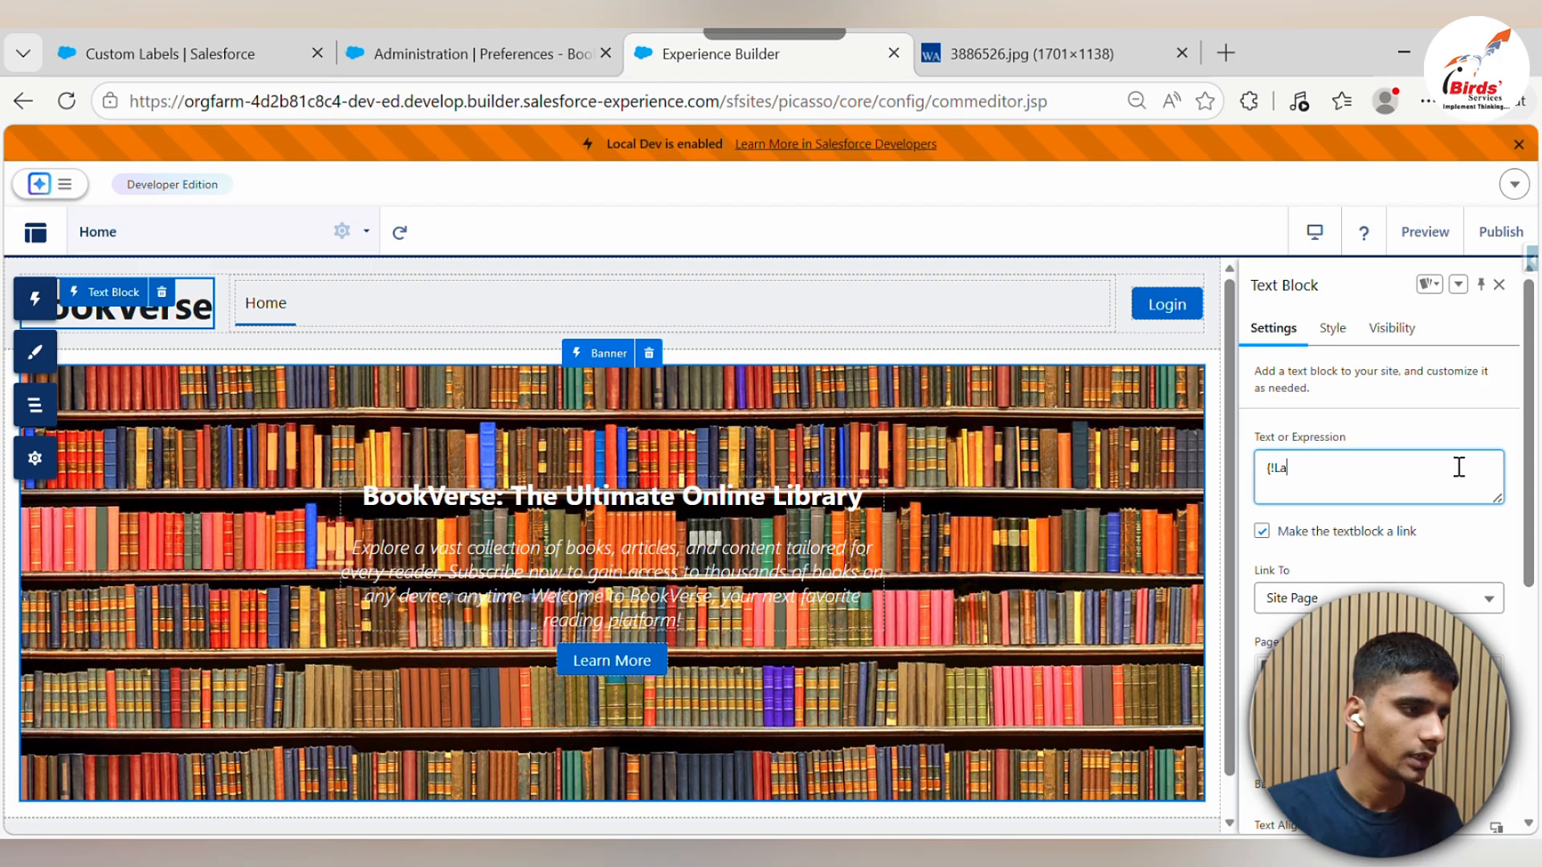
{"action": "type", "text": "bel.c"}
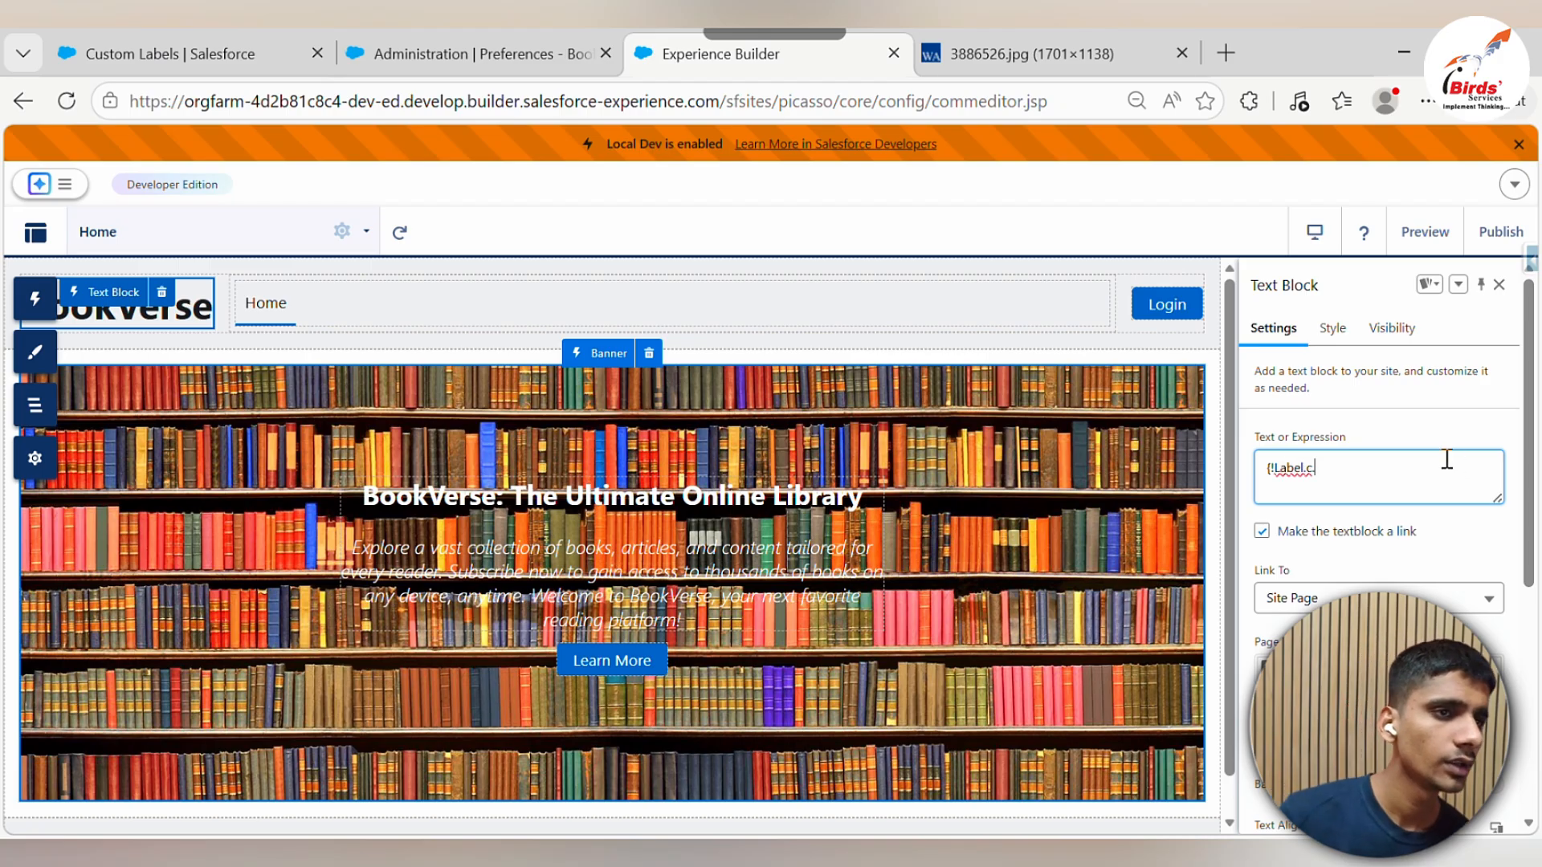
Switch to Salesforce Setup and copy the name of the BookVerse custom label
{"action": "left_click", "coordinate": [161, 53]}
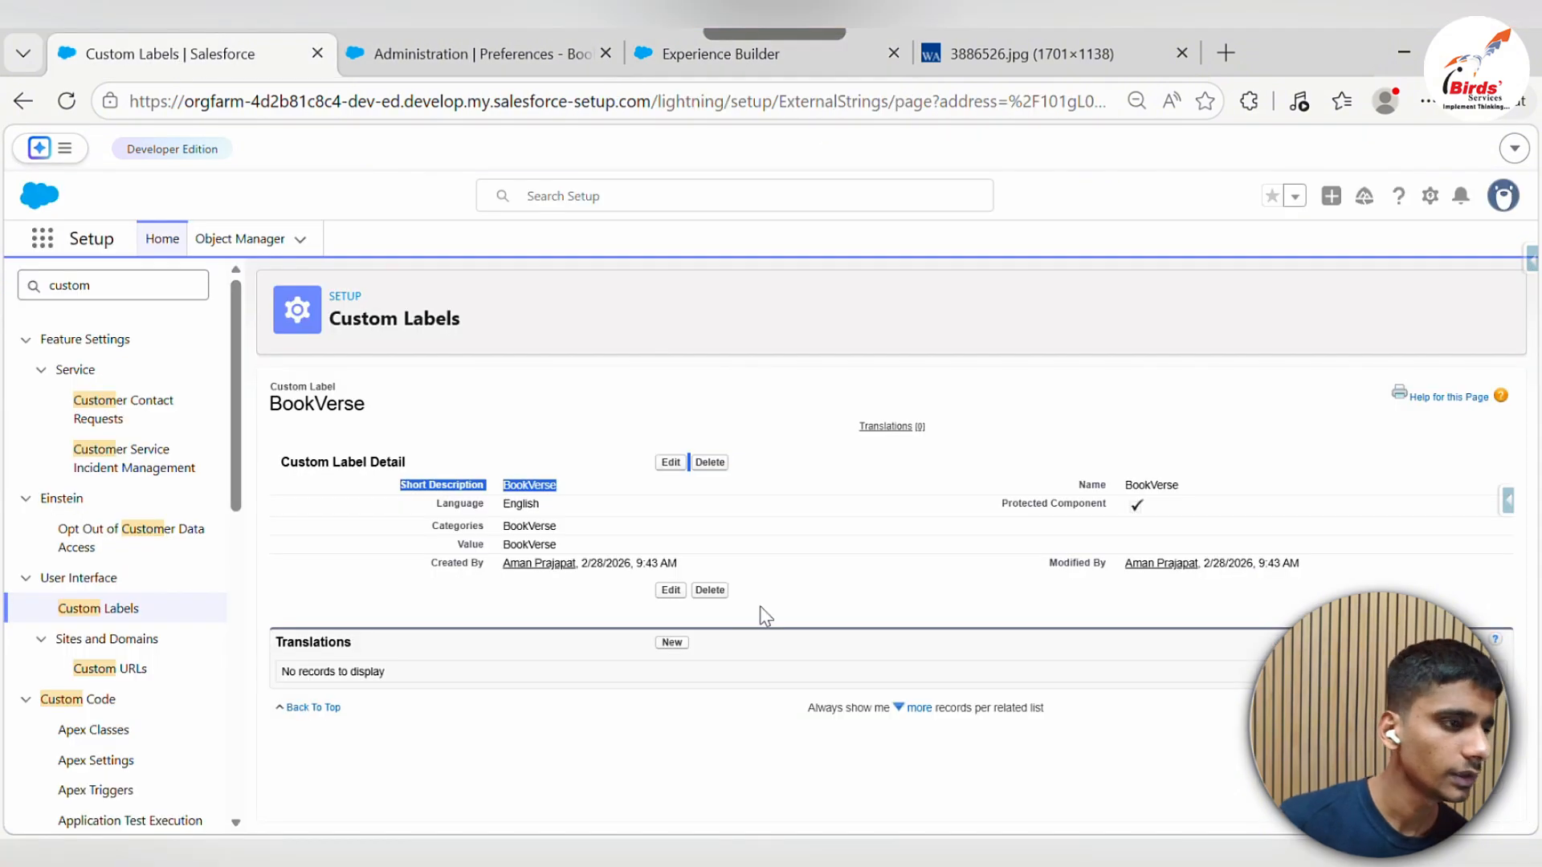
{"action": "left_click", "coordinate": [1173, 491]}
{"action": "double_click", "coordinate": [1173, 486]}
{"action": "key", "text": "ctrl+c"}
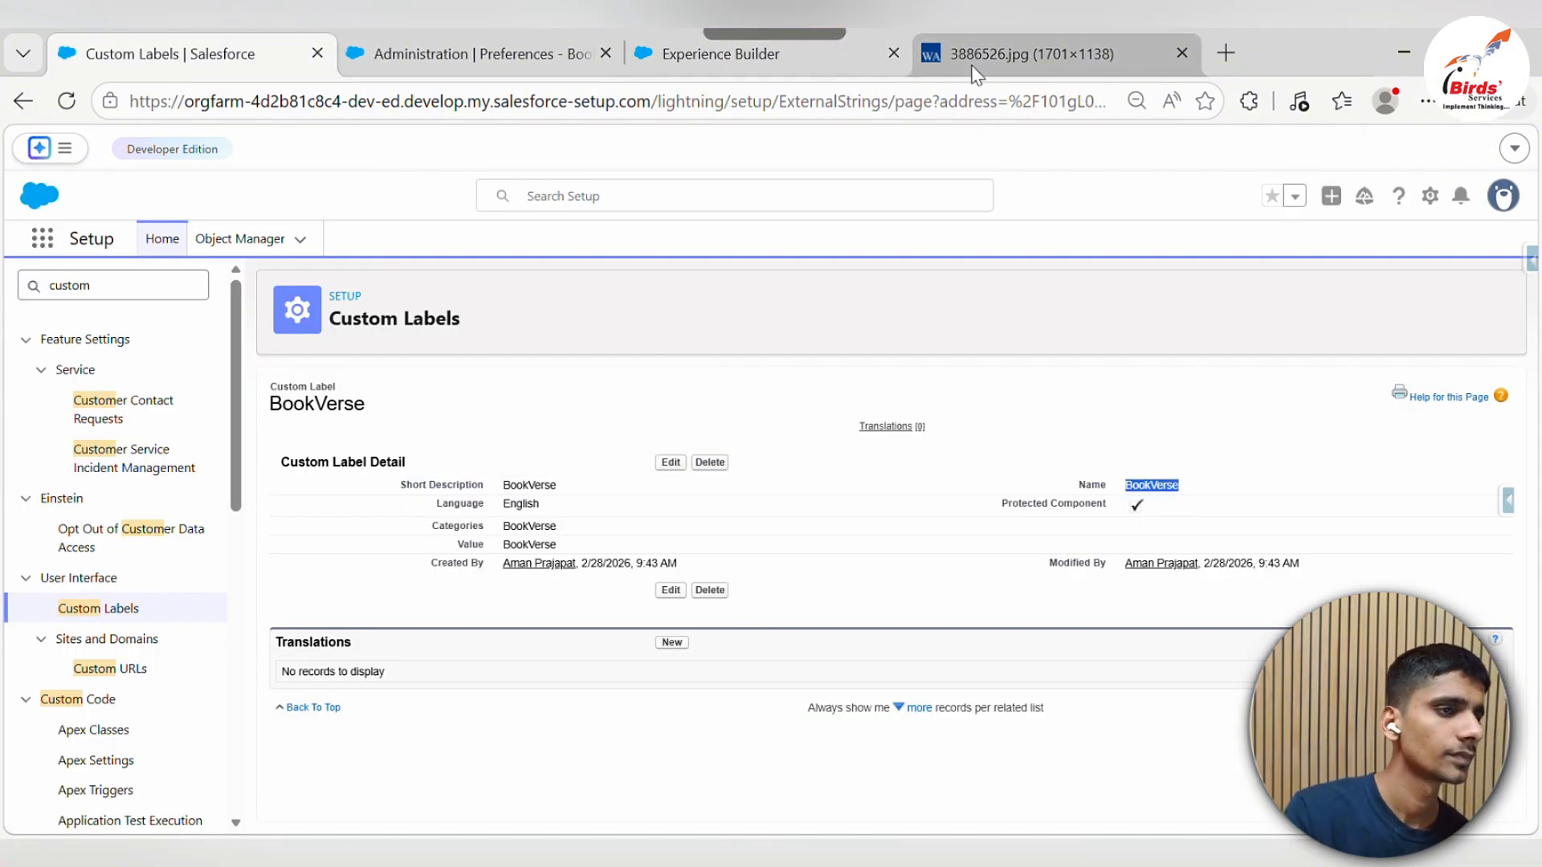
Return to Experience Builder and complete the header title's expression as "{!Label.c.BookVerse}" using the copied label name
{"action": "left_click", "coordinate": [514, 53]}
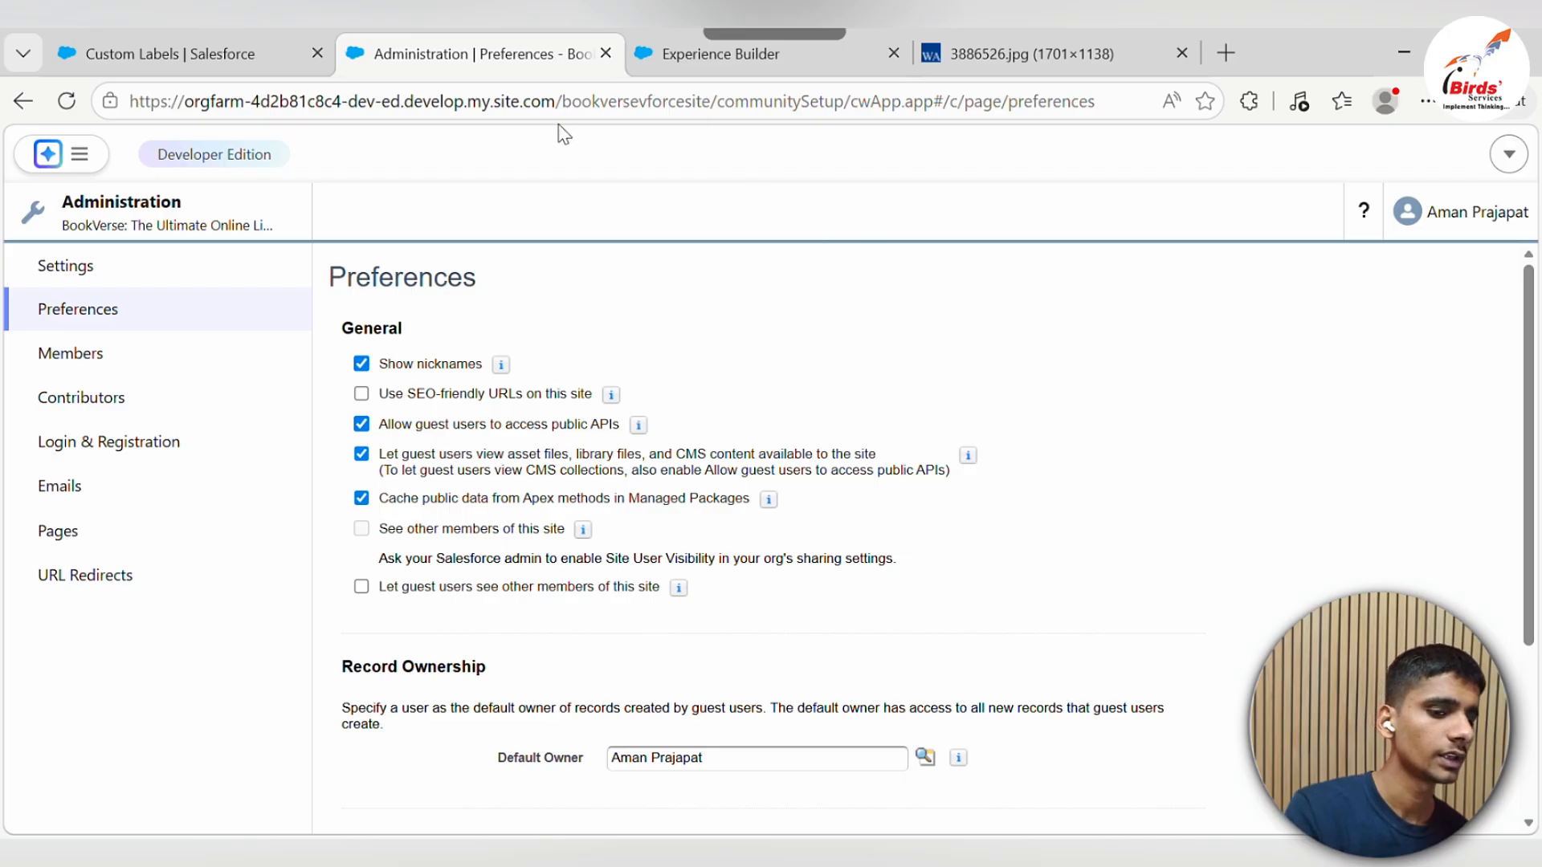
{"action": "key", "text": "ctrl+Tab"}
{"action": "type", "text": "."}
{"action": "key", "text": "ctrl+v"}
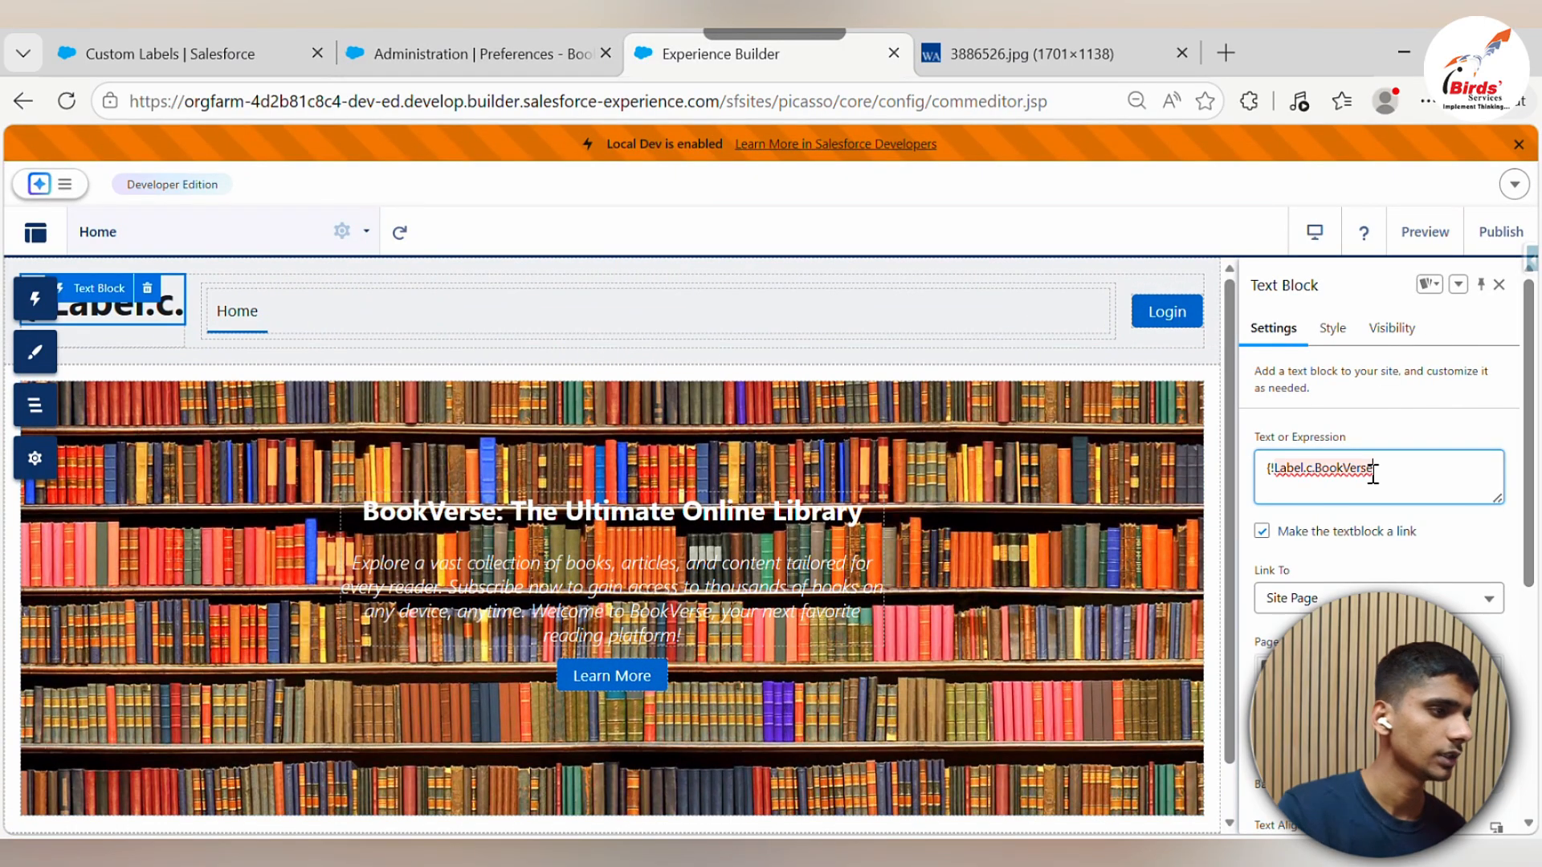
{"action": "type", "text": "}"}
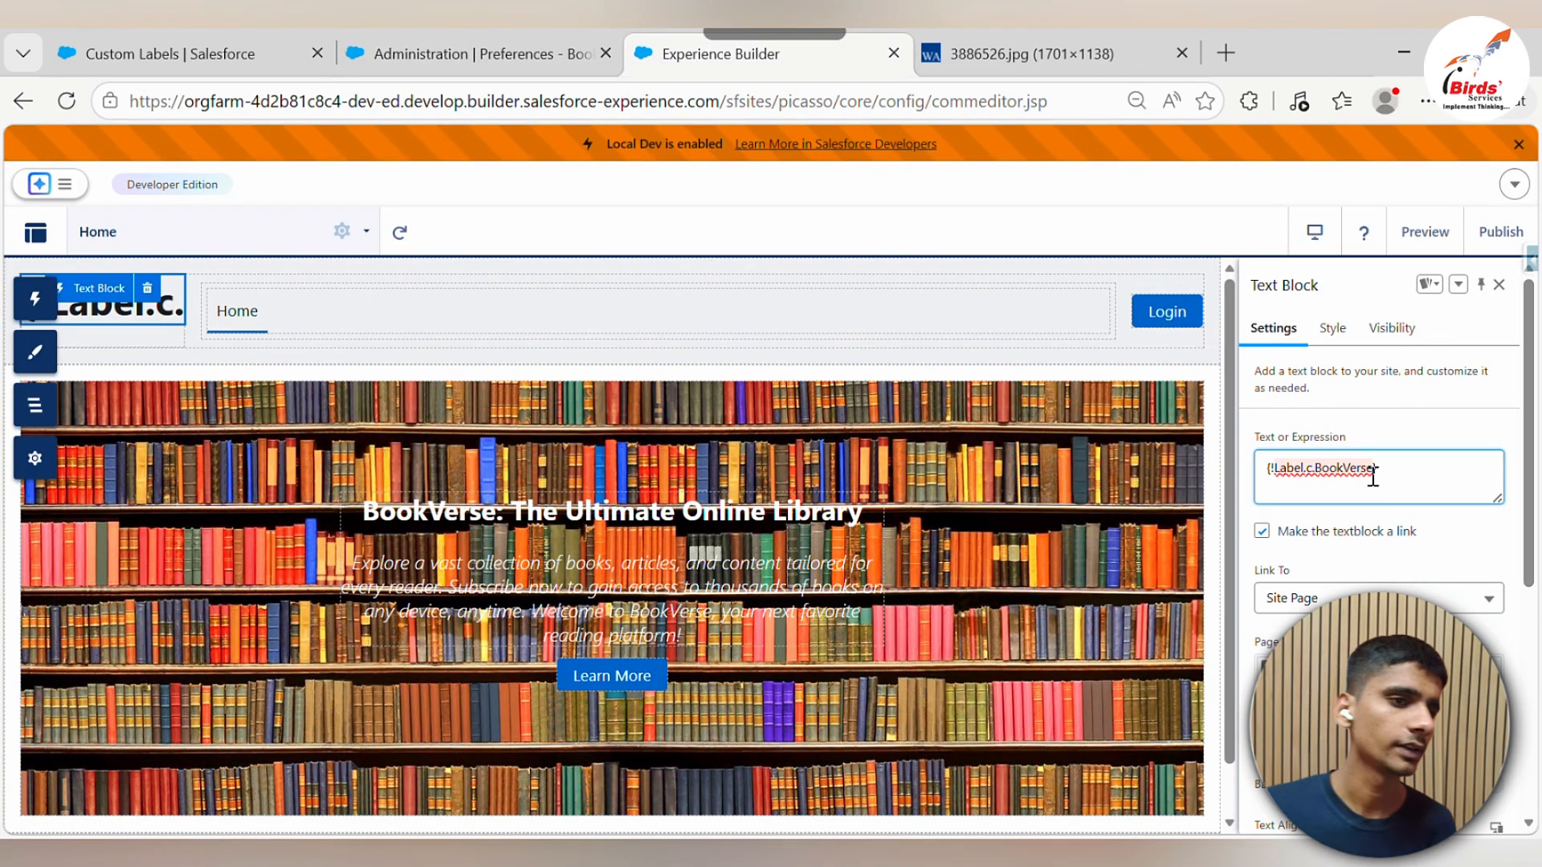
{"action": "left_click", "coordinate": [790, 493]}
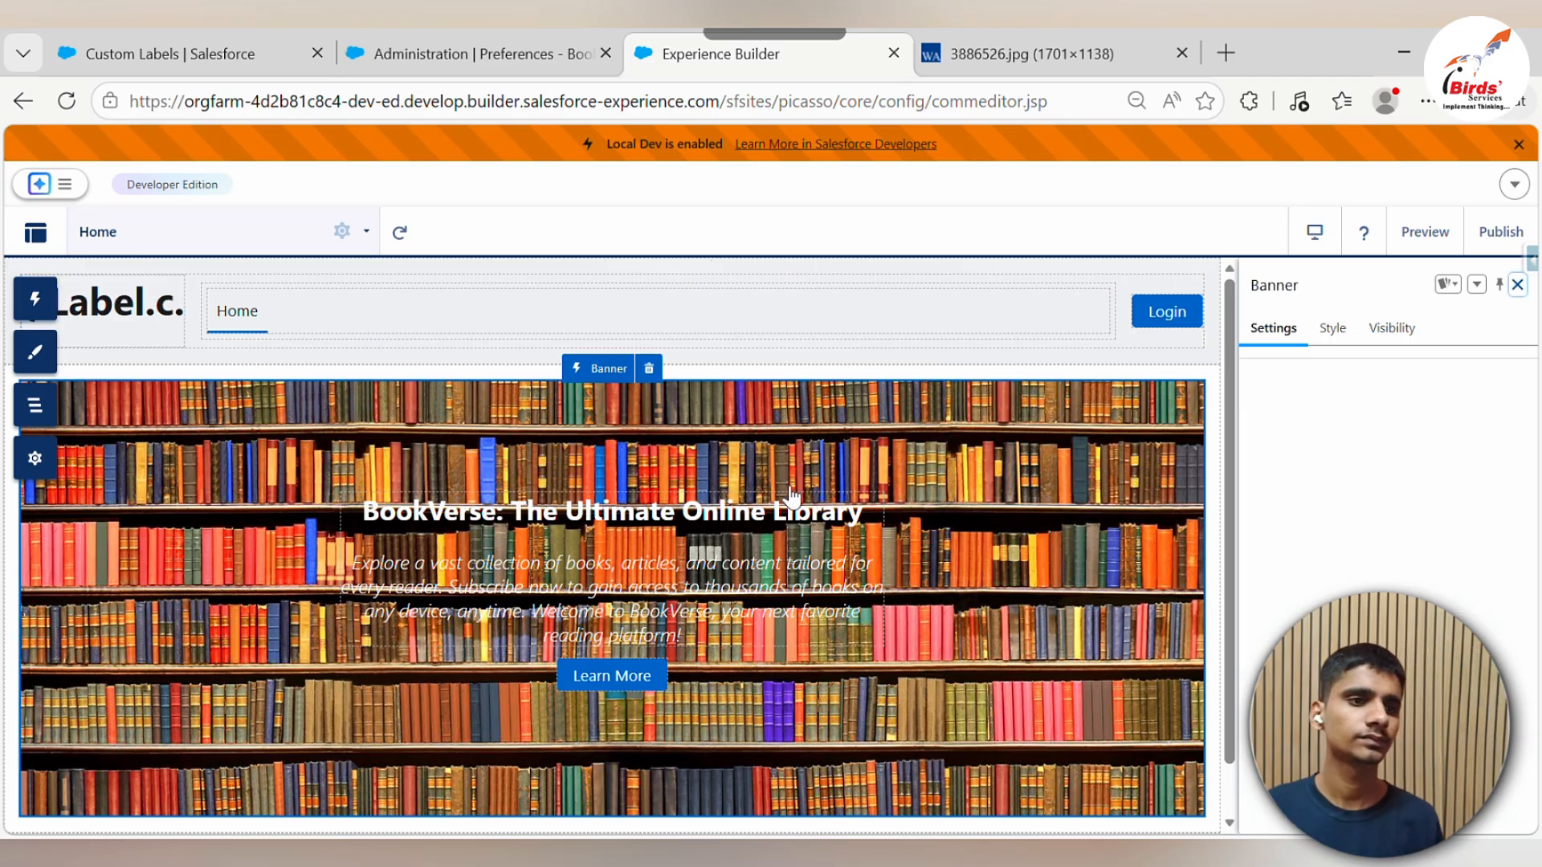
{"action": "left_click", "coordinate": [791, 495]}
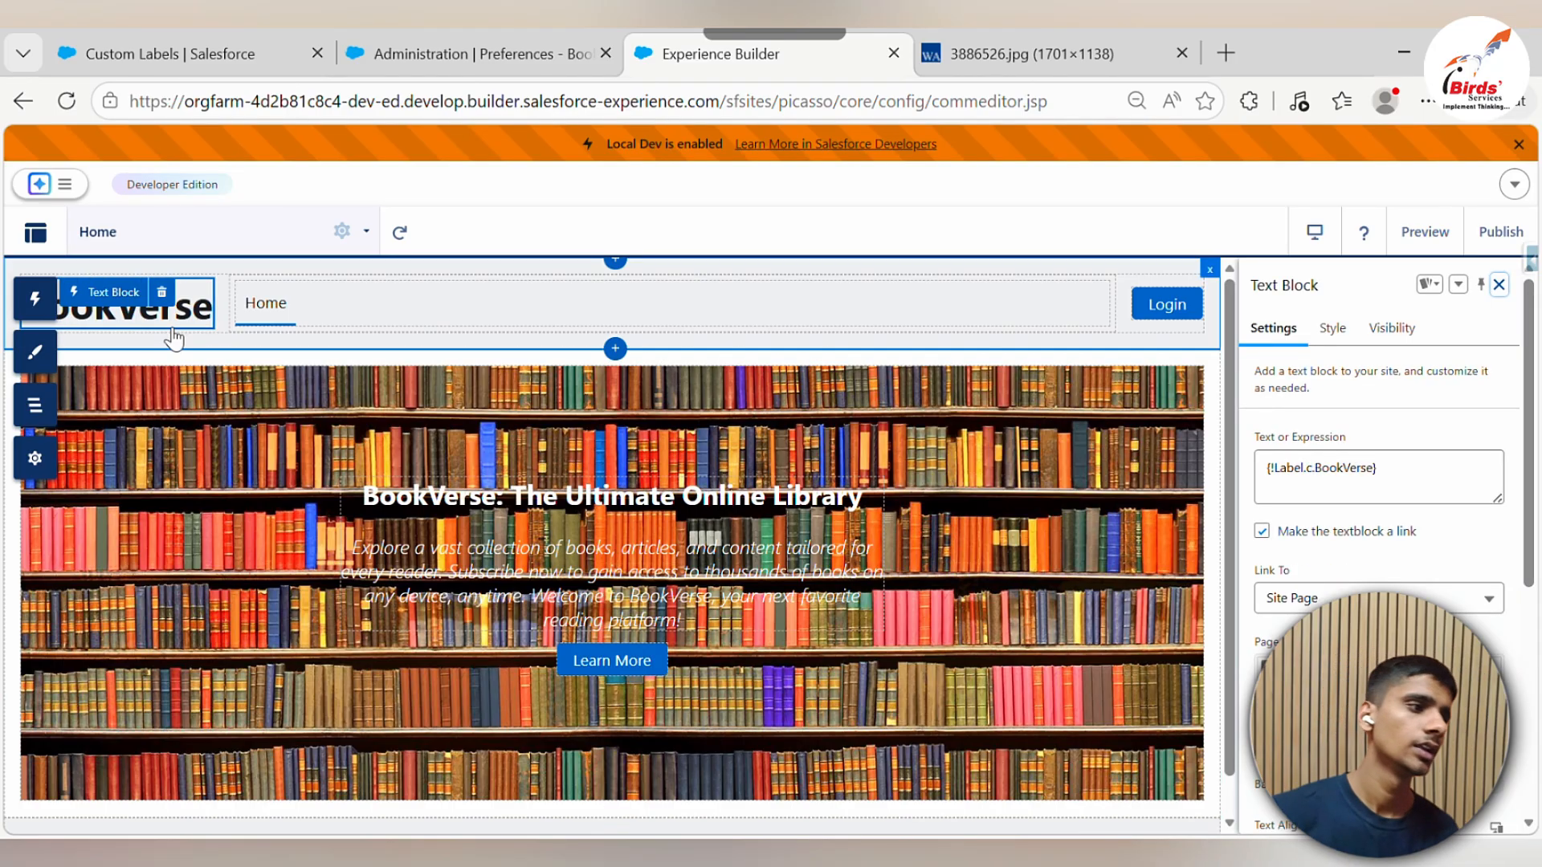
Switch to Salesforce Setup, change the BookVerse custom label's value to "BookVerse Test" and save it
{"action": "triple_click", "coordinate": [1387, 467]}
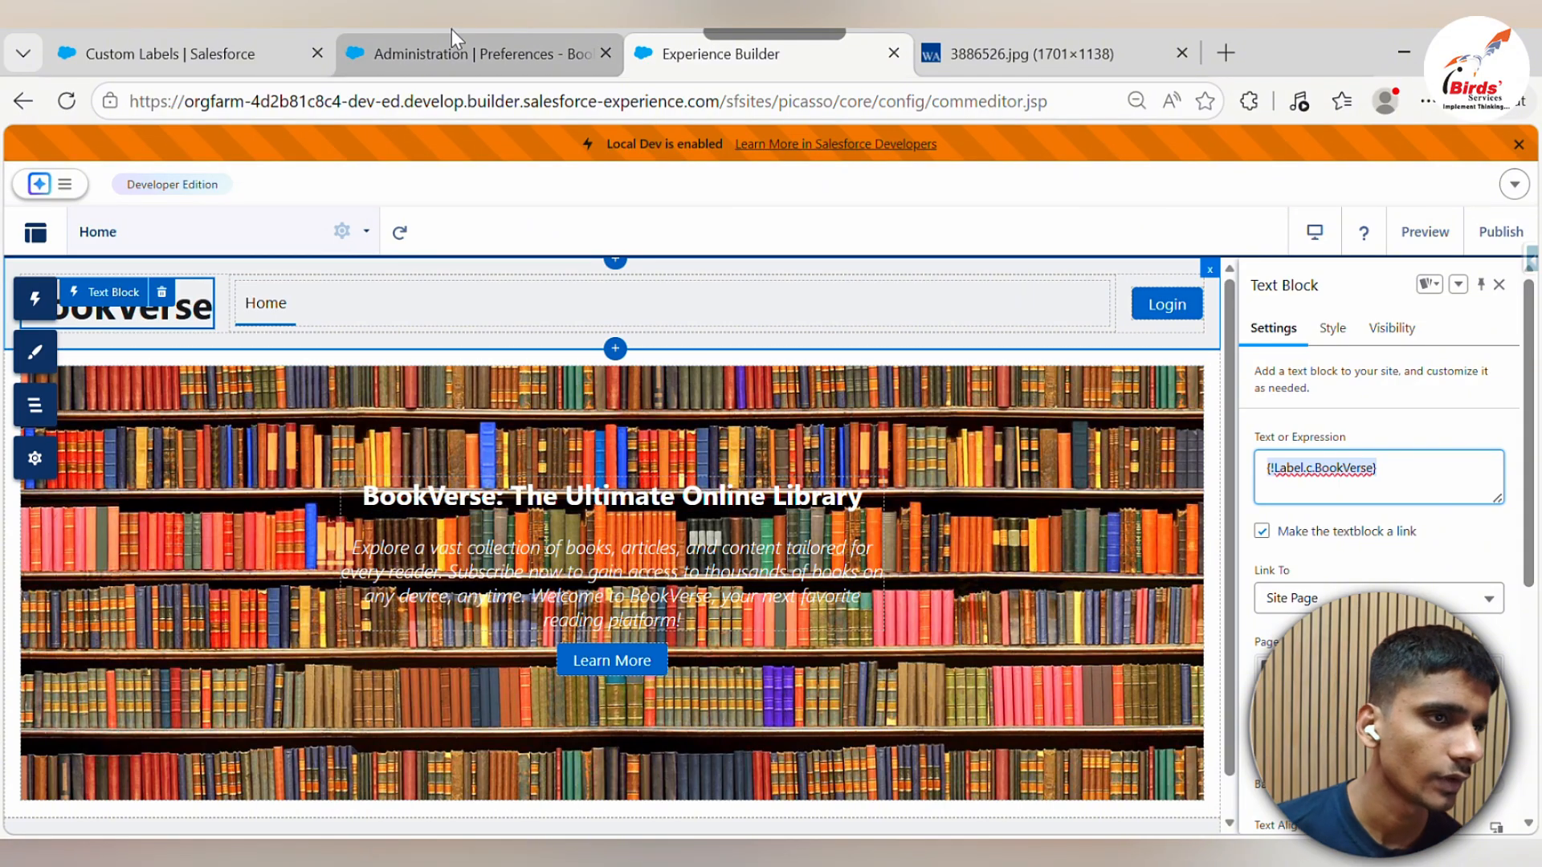
{"action": "left_click", "coordinate": [299, 44]}
{"action": "left_click", "coordinate": [671, 463]}
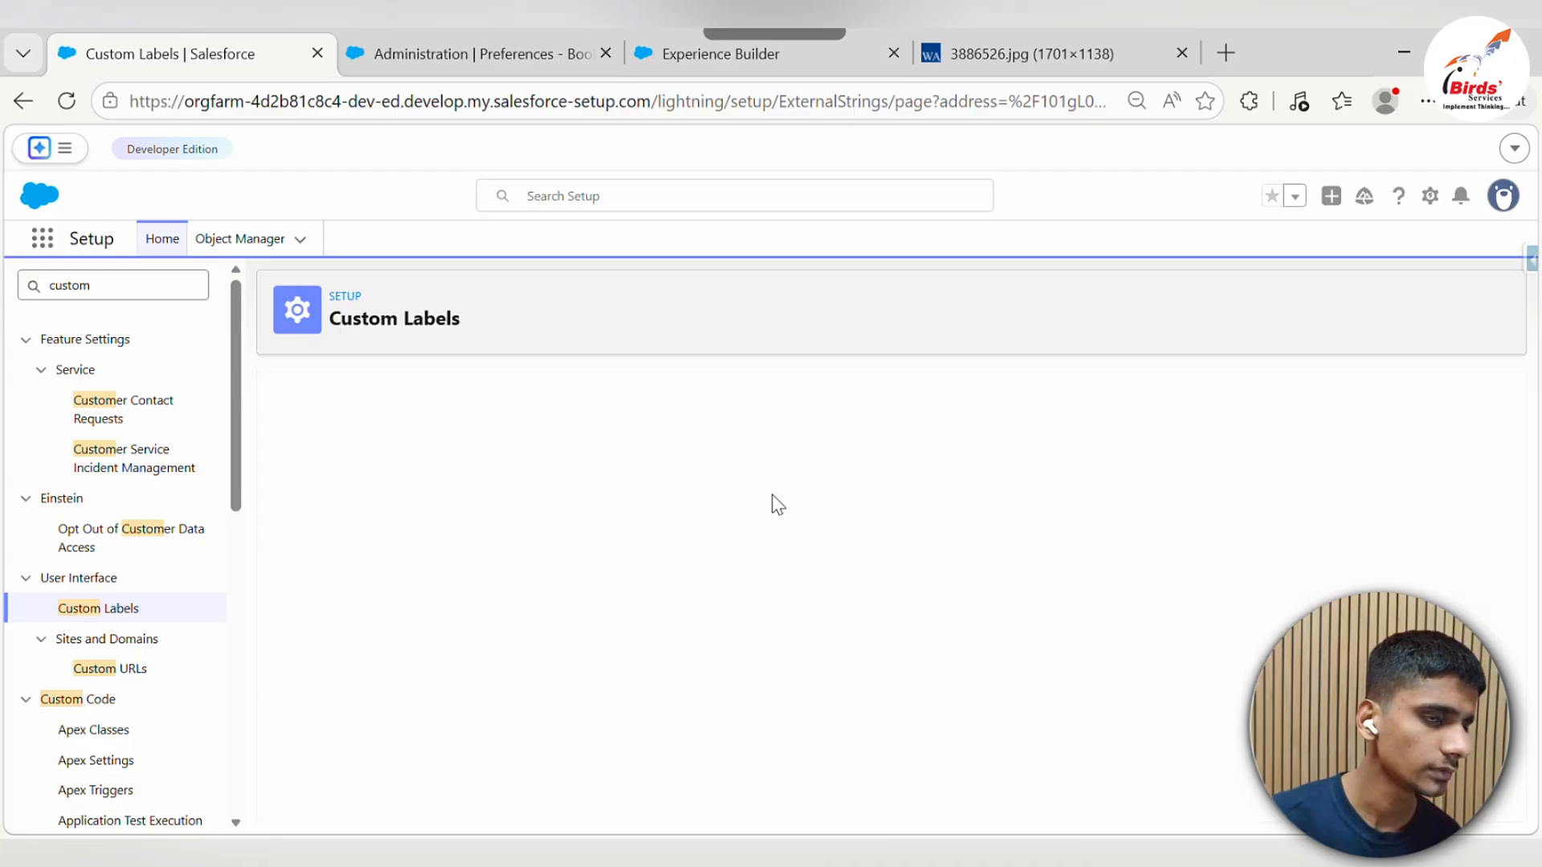
{"action": "left_click", "coordinate": [719, 573]}
{"action": "type", "text": "T"}
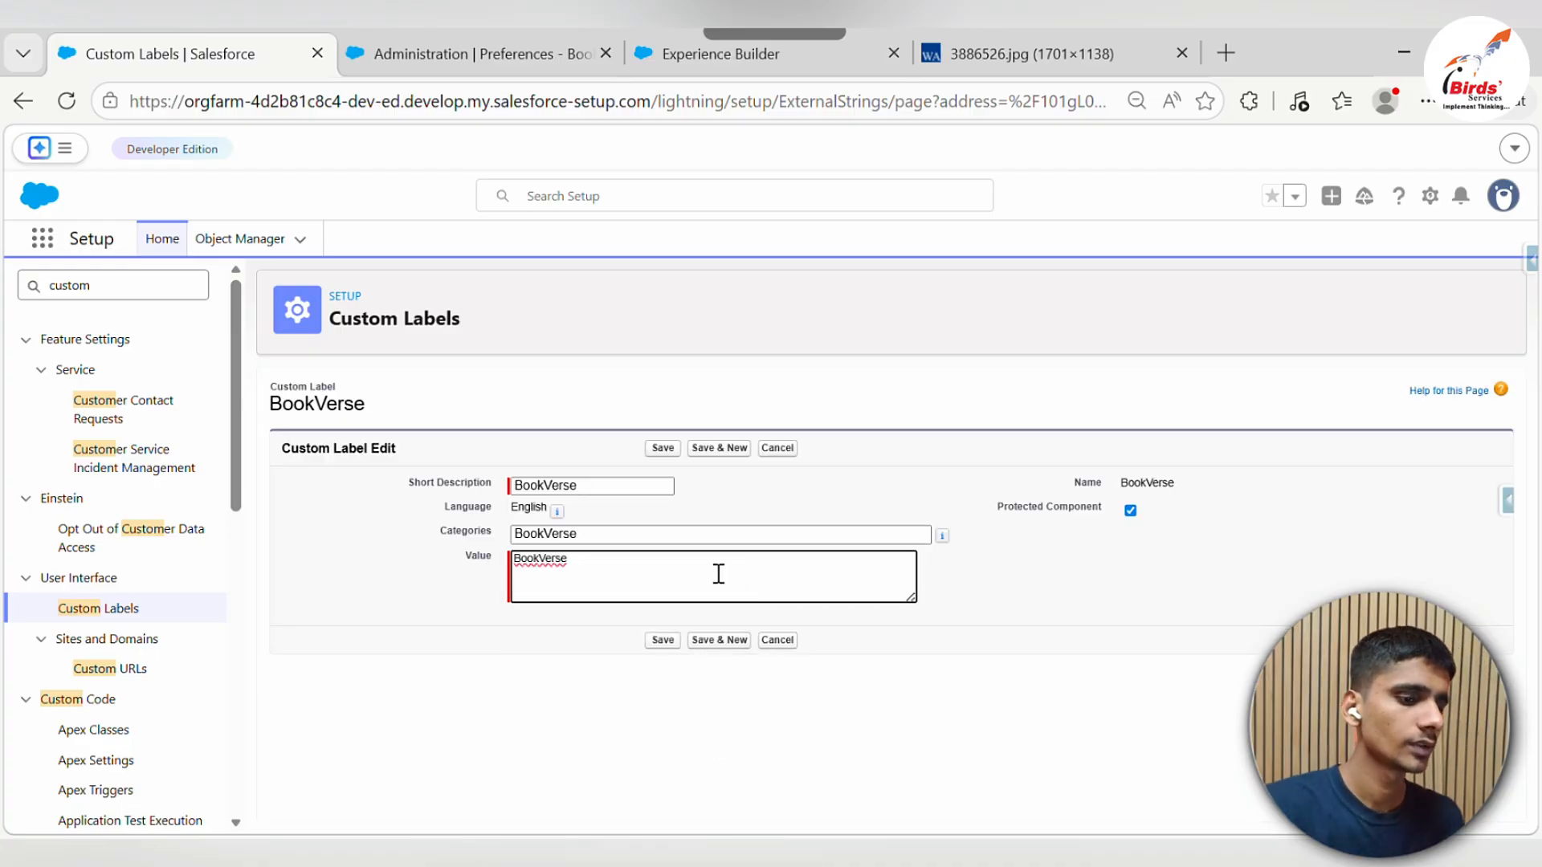
{"action": "type", "text": "est"}
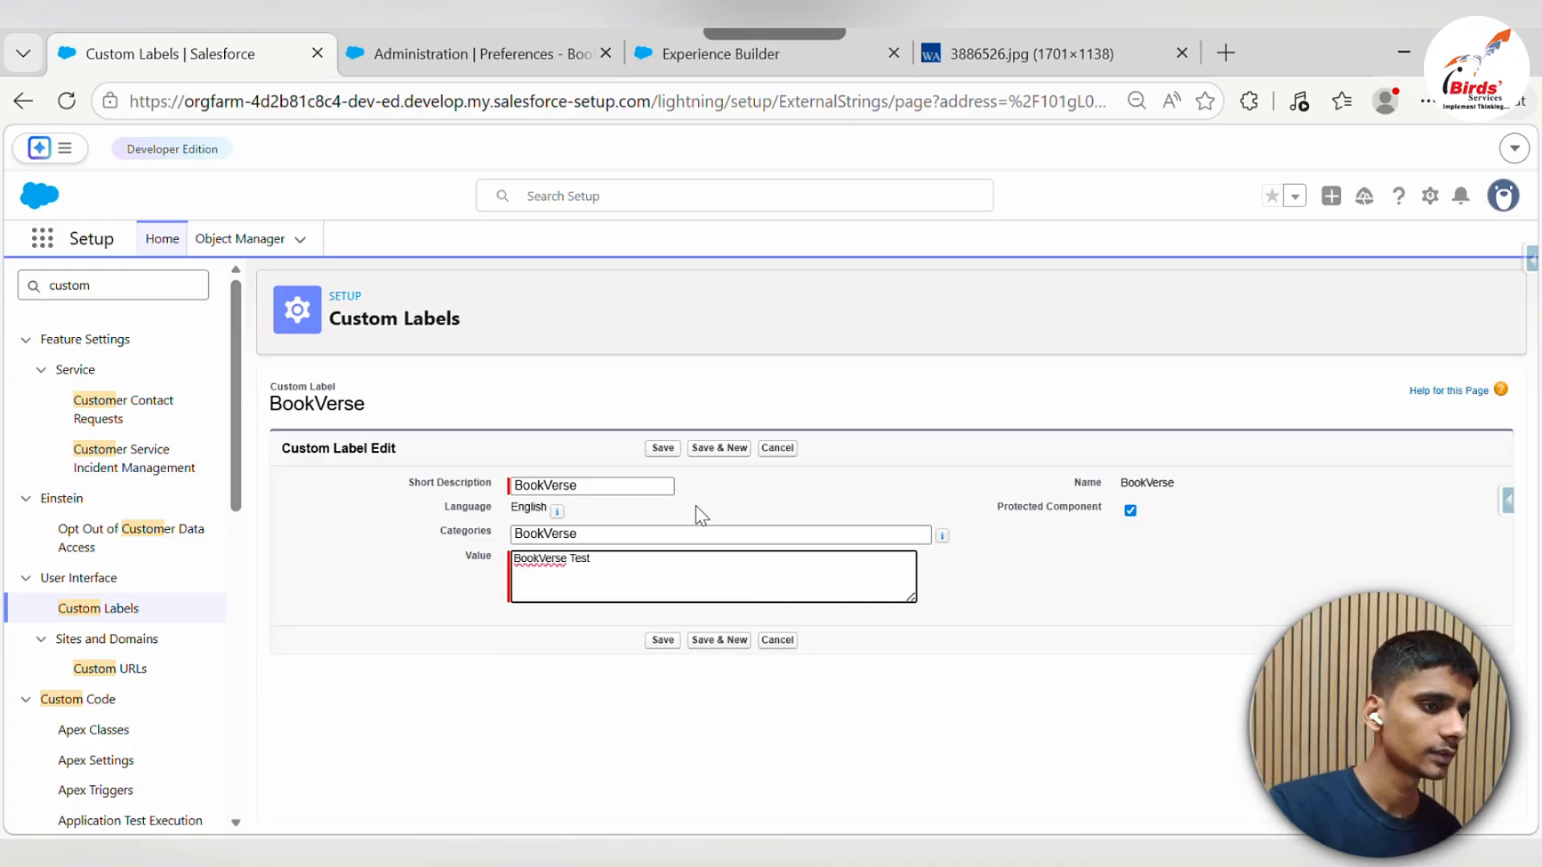
{"action": "left_click", "coordinate": [673, 451]}
Switch to Experience Builder and refresh the Home page to check the header title against the edited label
{"action": "left_click", "coordinate": [481, 54]}
{"action": "key", "text": "ctrl+Tab"}
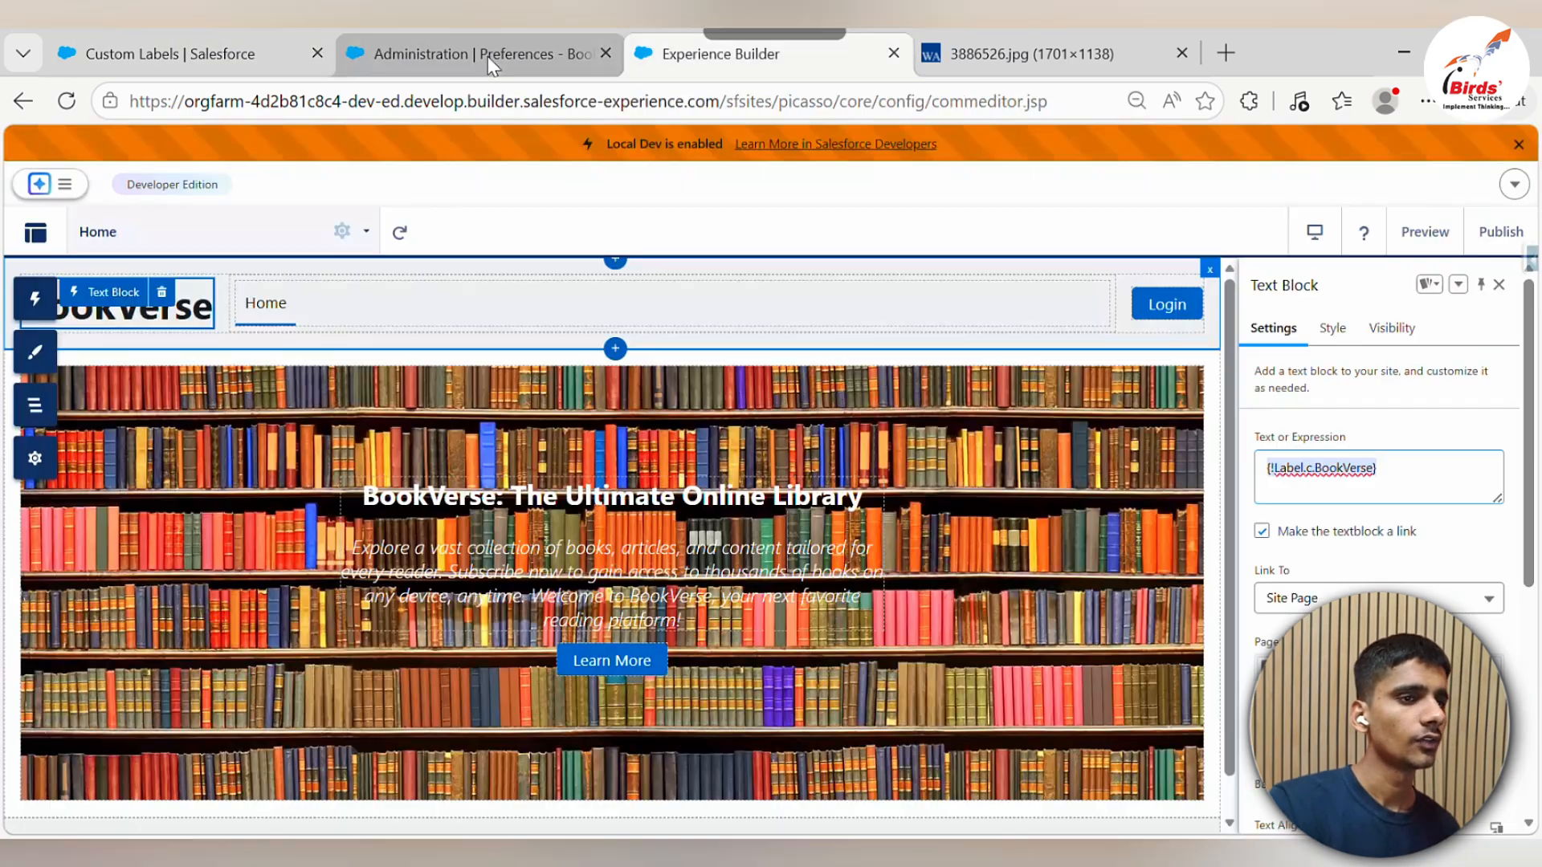
{"action": "left_click", "coordinate": [1412, 475]}
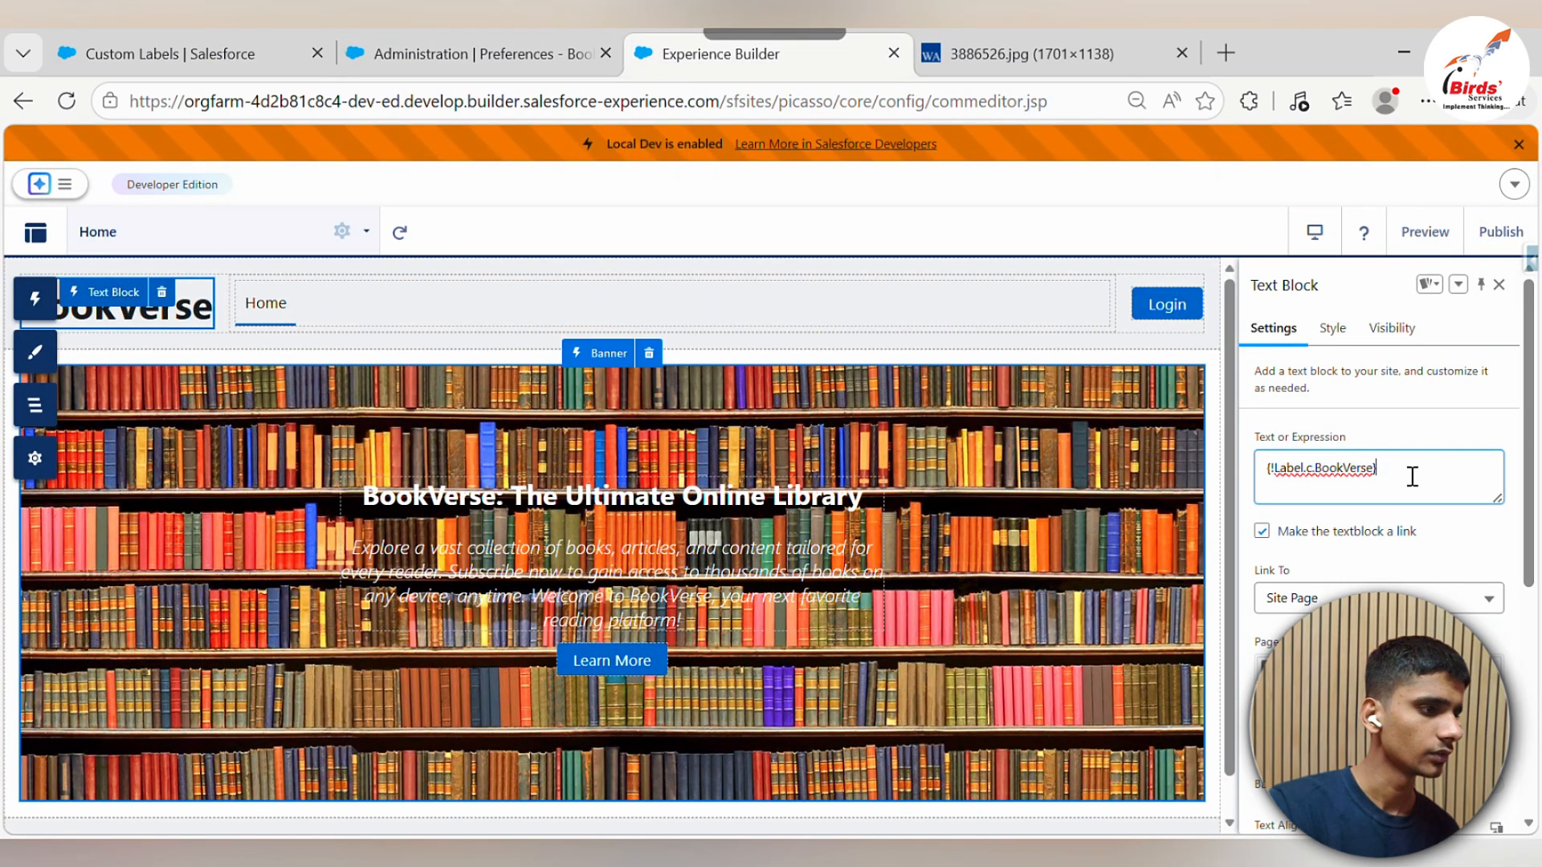
{"action": "left_click", "coordinate": [1095, 493]}
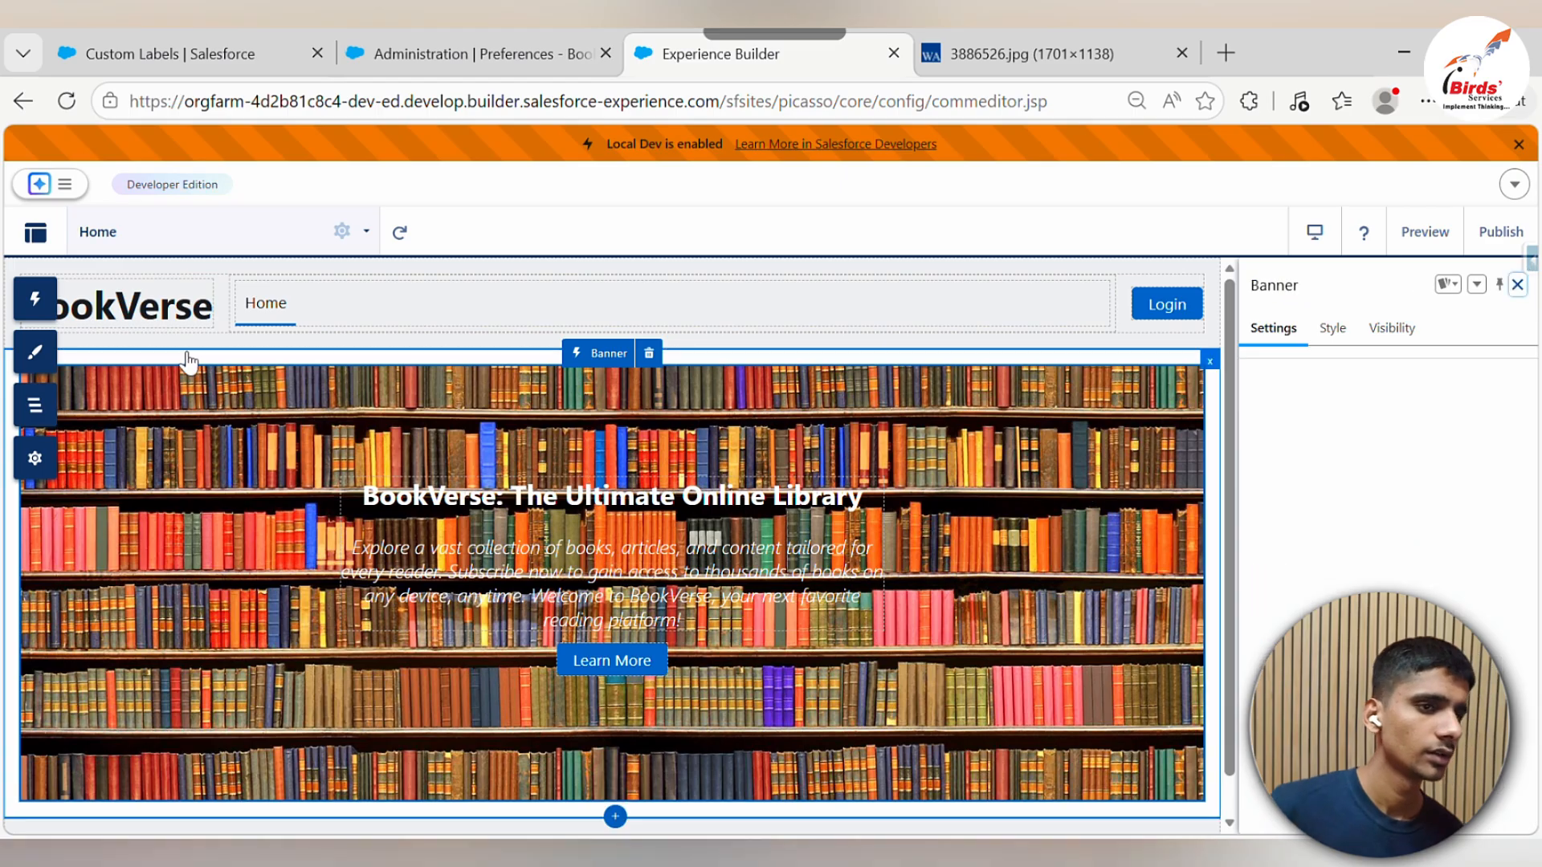
{"action": "left_click", "coordinate": [153, 321]}
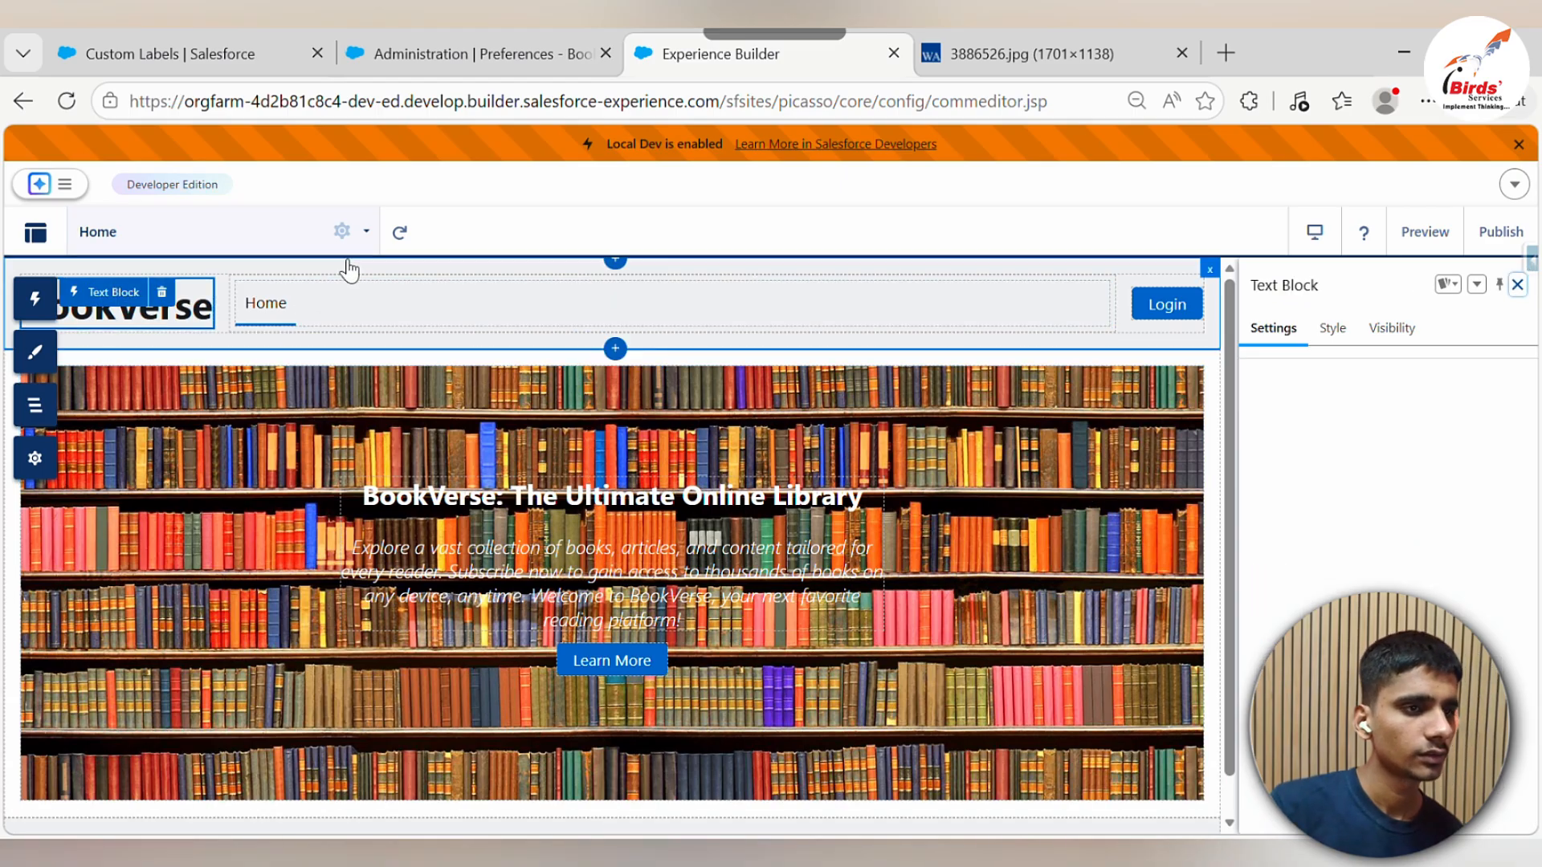
{"action": "left_click", "coordinate": [399, 235]}
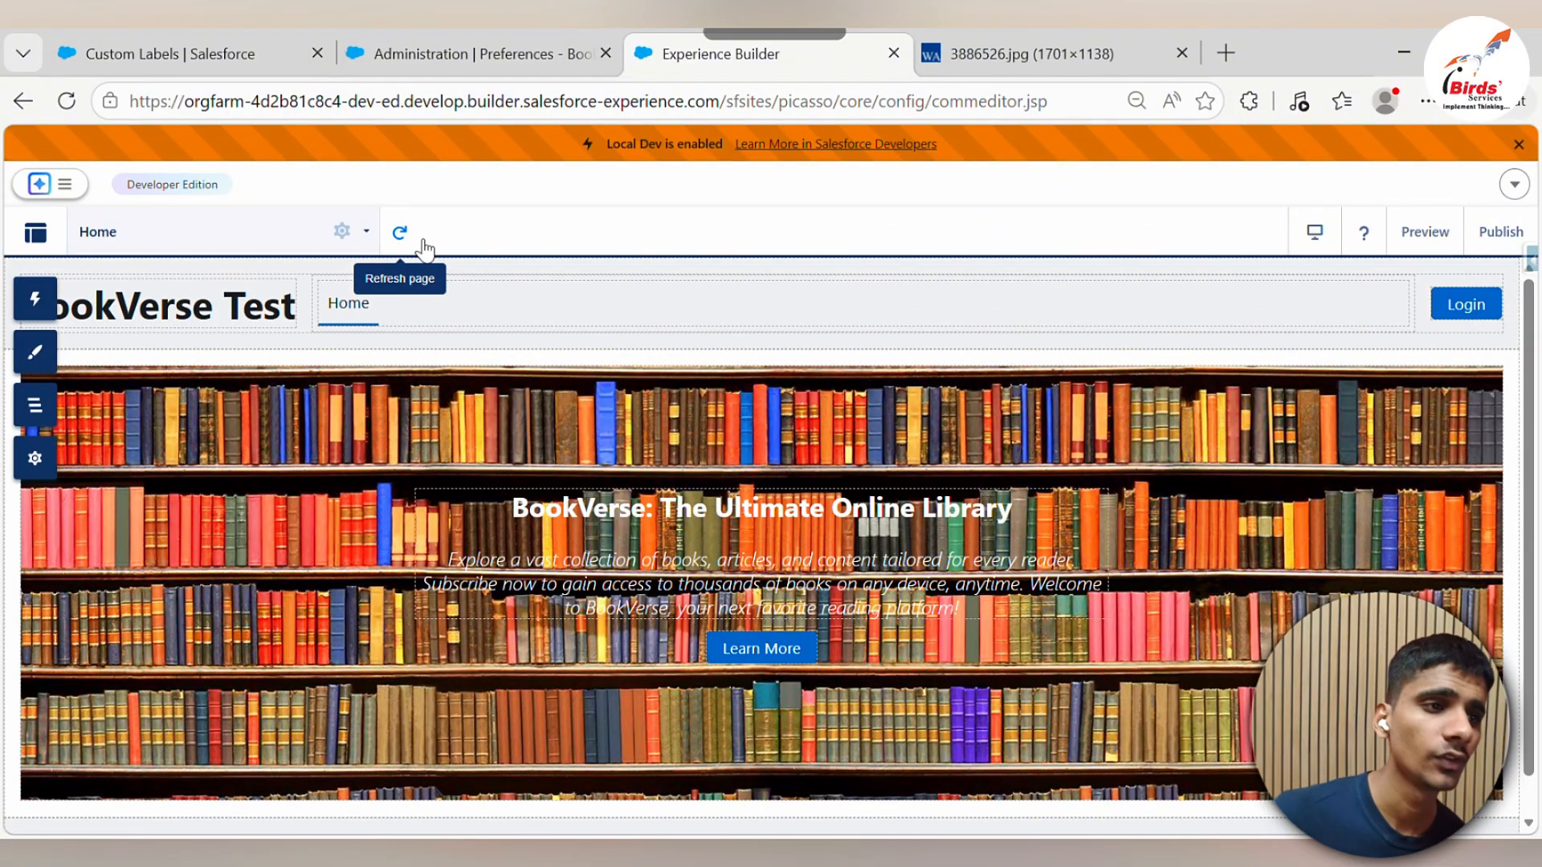
Switch to Salesforce Setup, set the BookVerse custom label's value to "BookVerse" and save it
{"action": "left_click", "coordinate": [222, 55]}
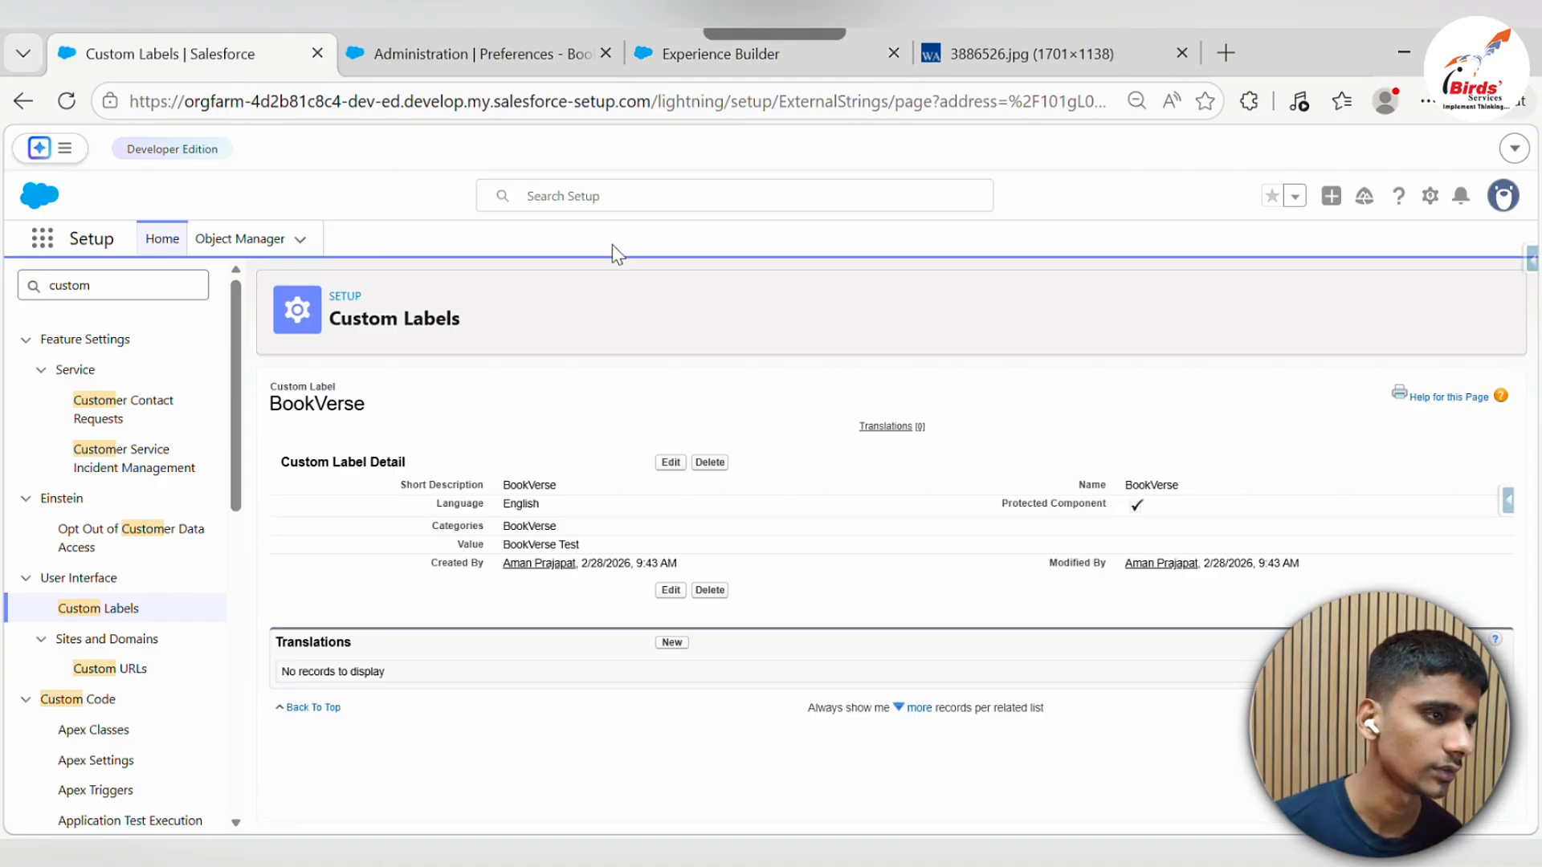
{"action": "left_click", "coordinate": [667, 464]}
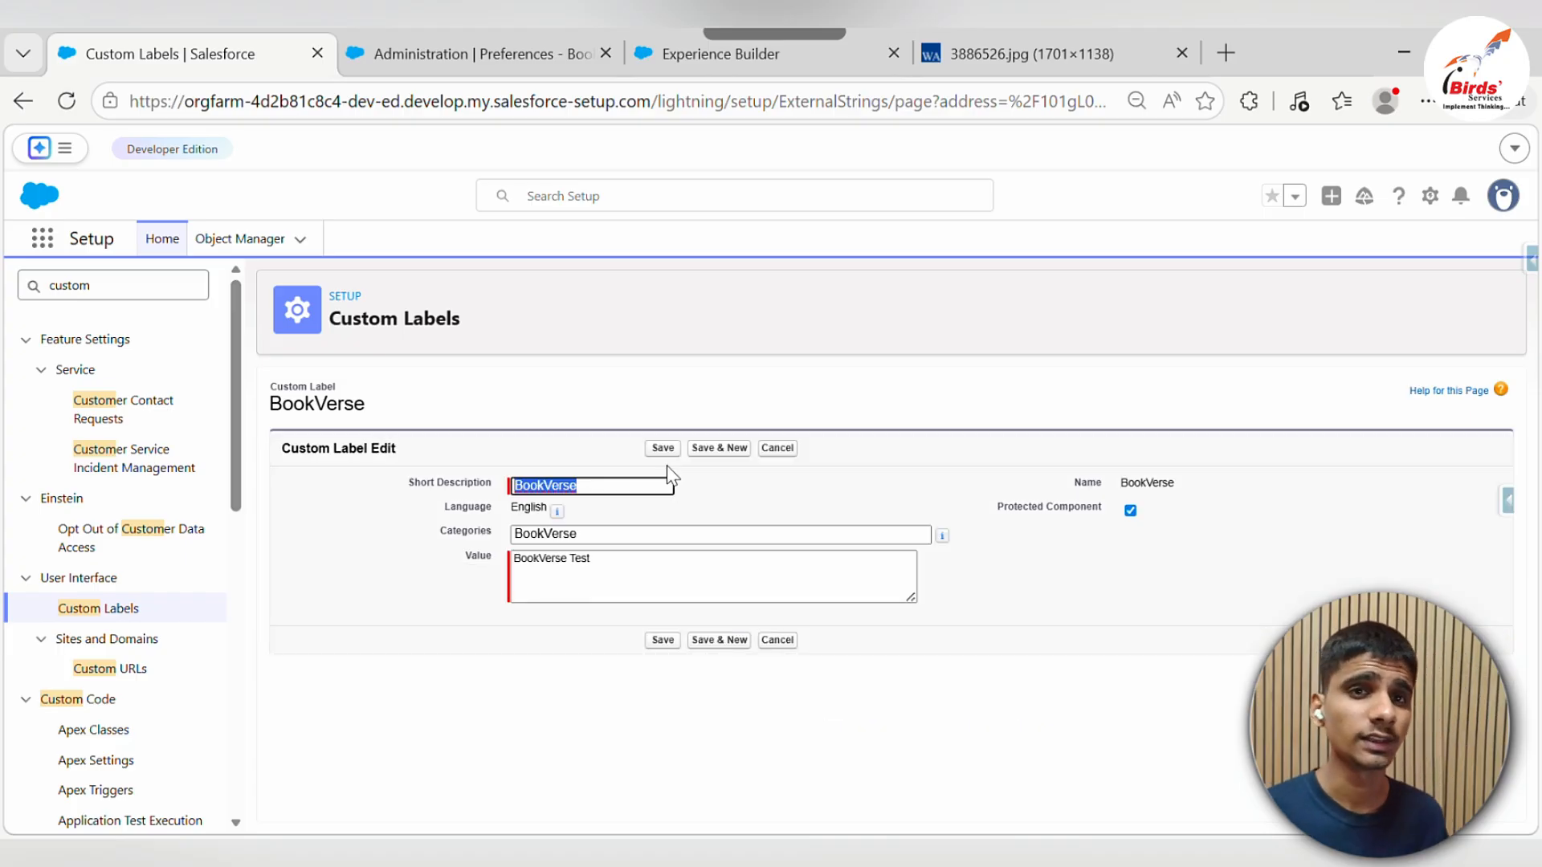
{"action": "double_click", "coordinate": [691, 575]}
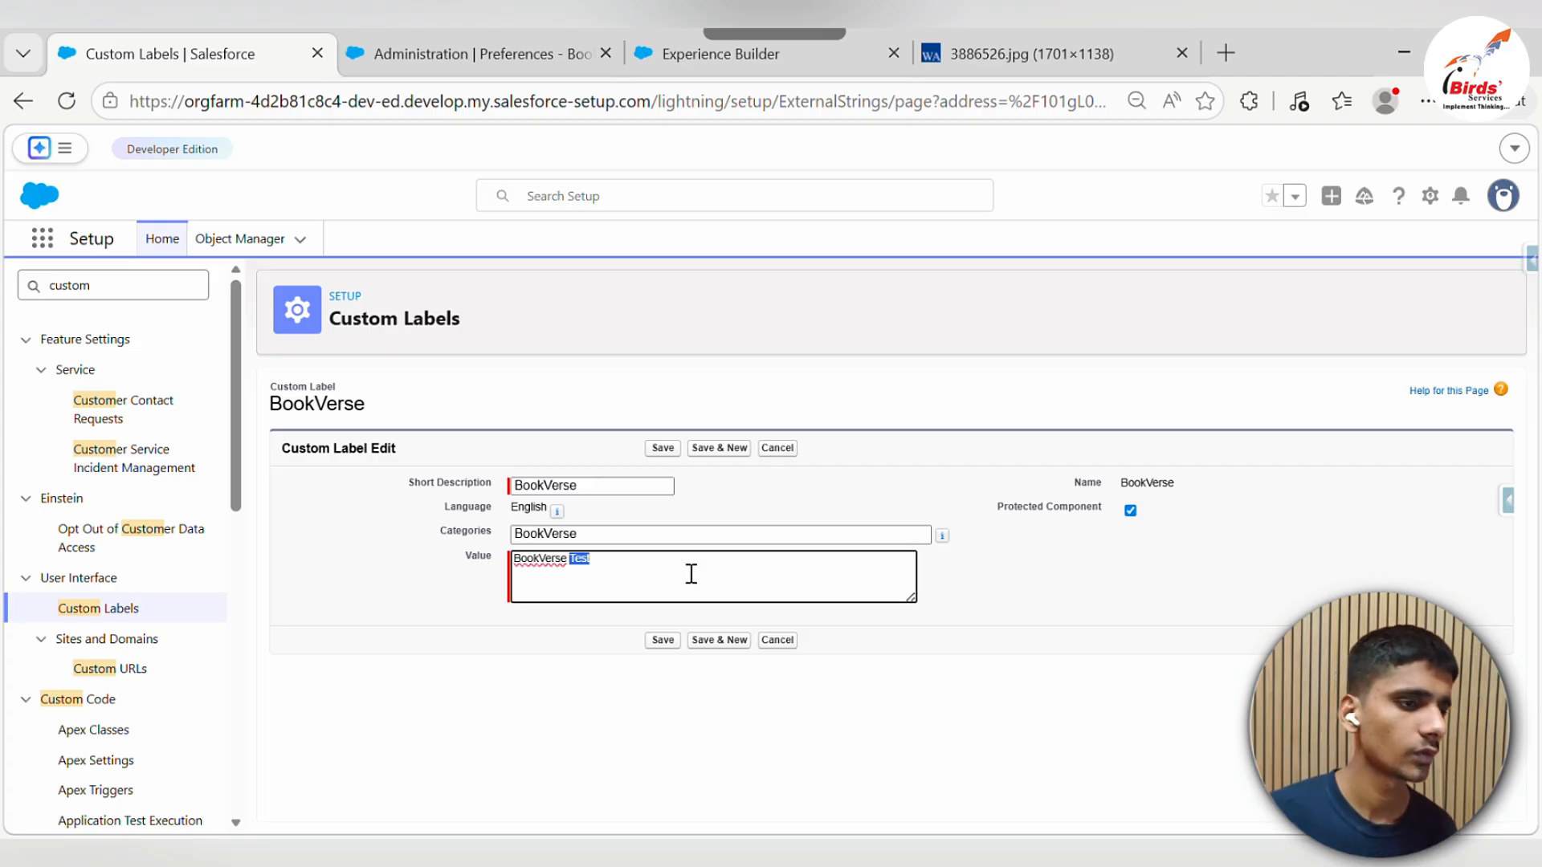
{"action": "key", "text": "BackSpace"}
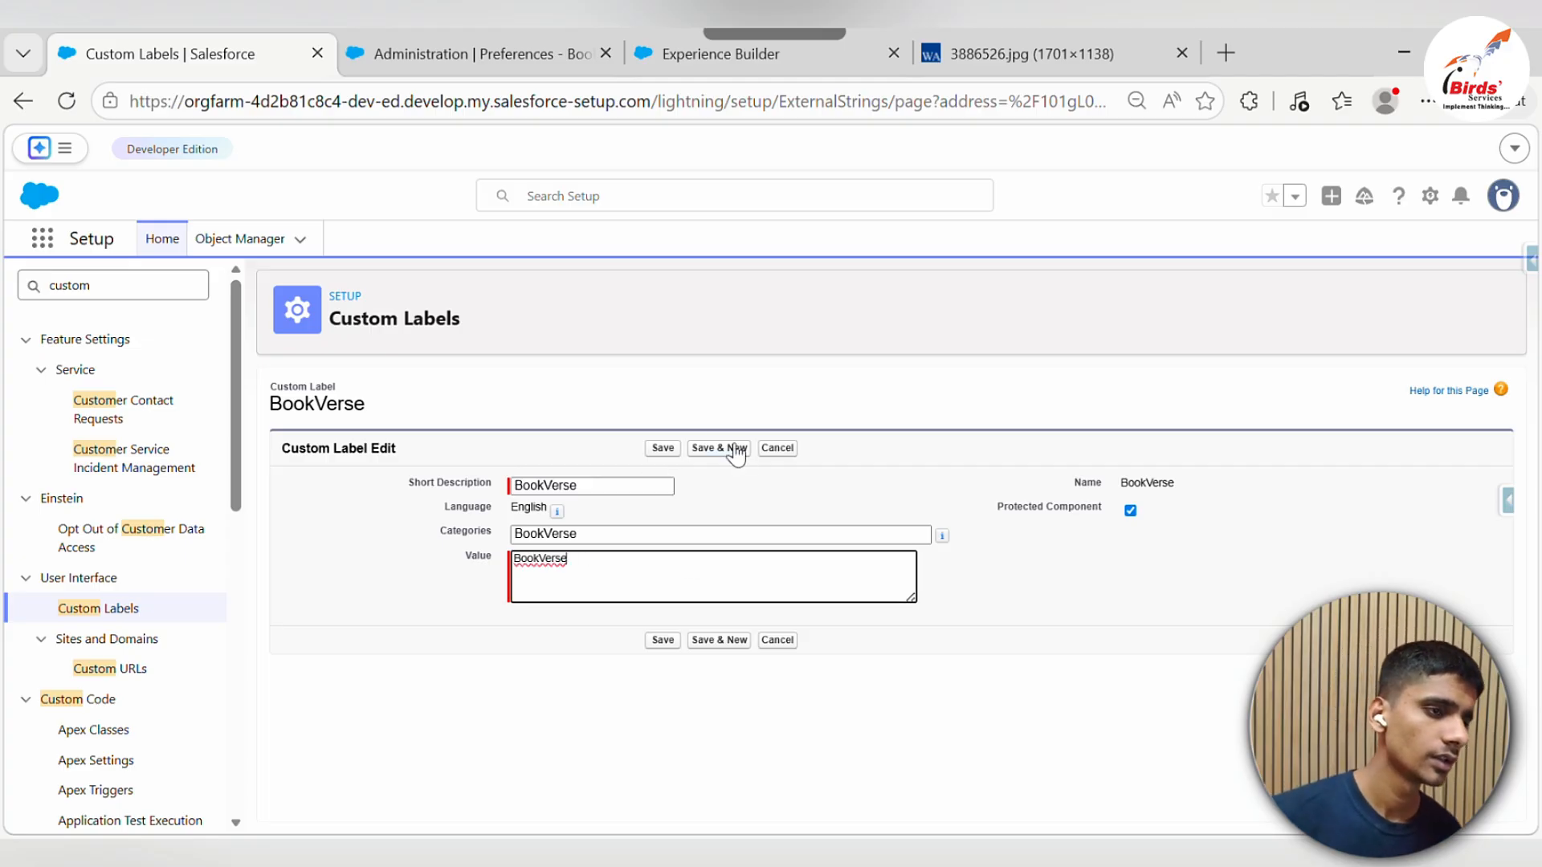
{"action": "left_click", "coordinate": [673, 452]}
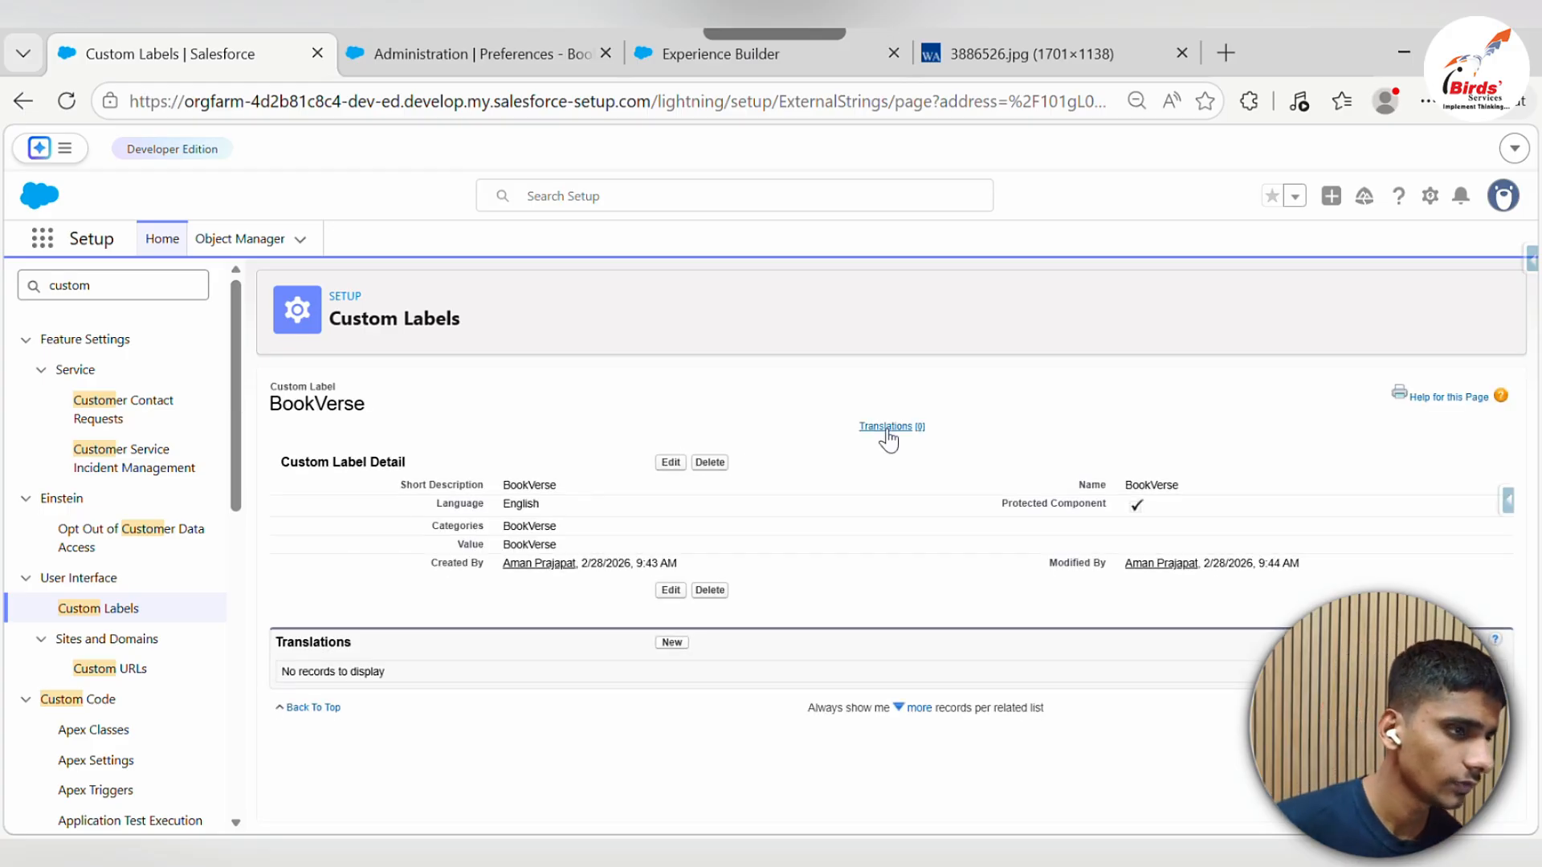
Preview the Translations related list of the BookVerse custom label
{"action": "left_click_drag", "start_coordinate": [856, 427], "coordinate": [900, 445]}
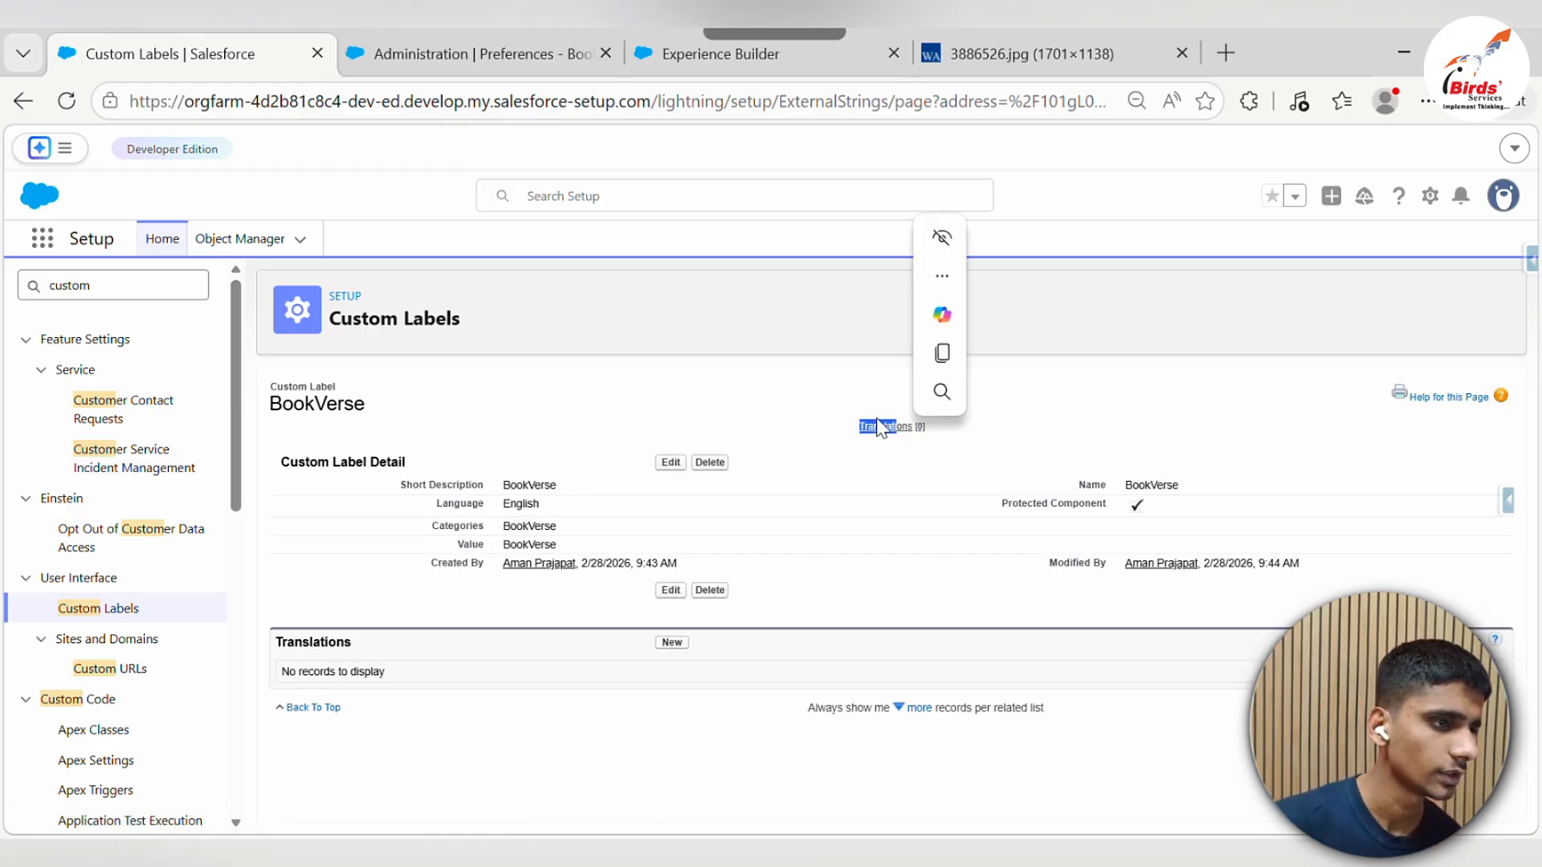
{"action": "left_click", "coordinate": [875, 438]}
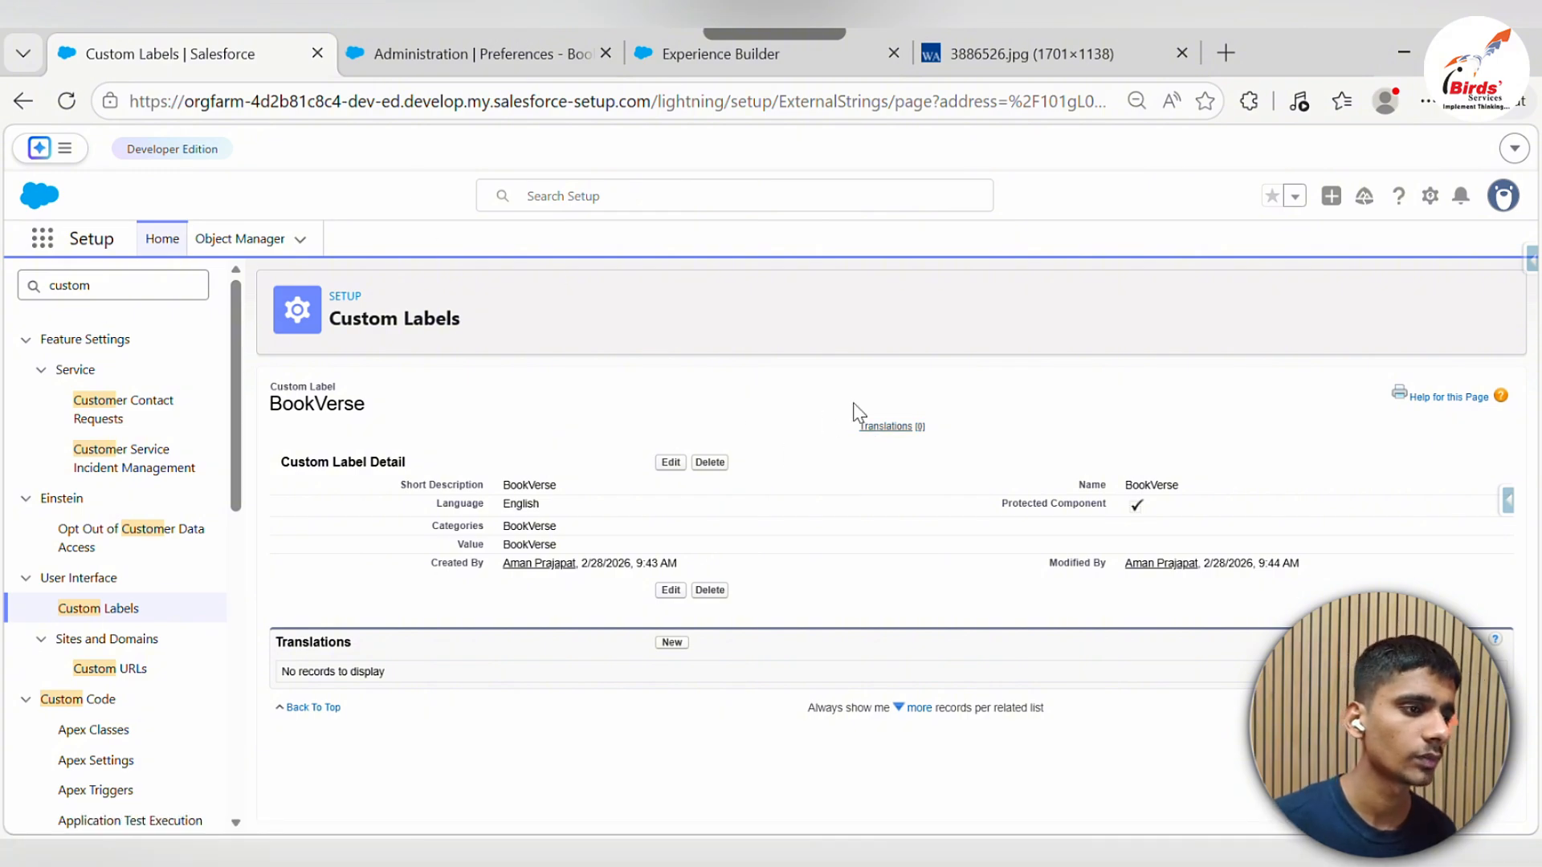
{"action": "mouse_move", "coordinate": [878, 429]}
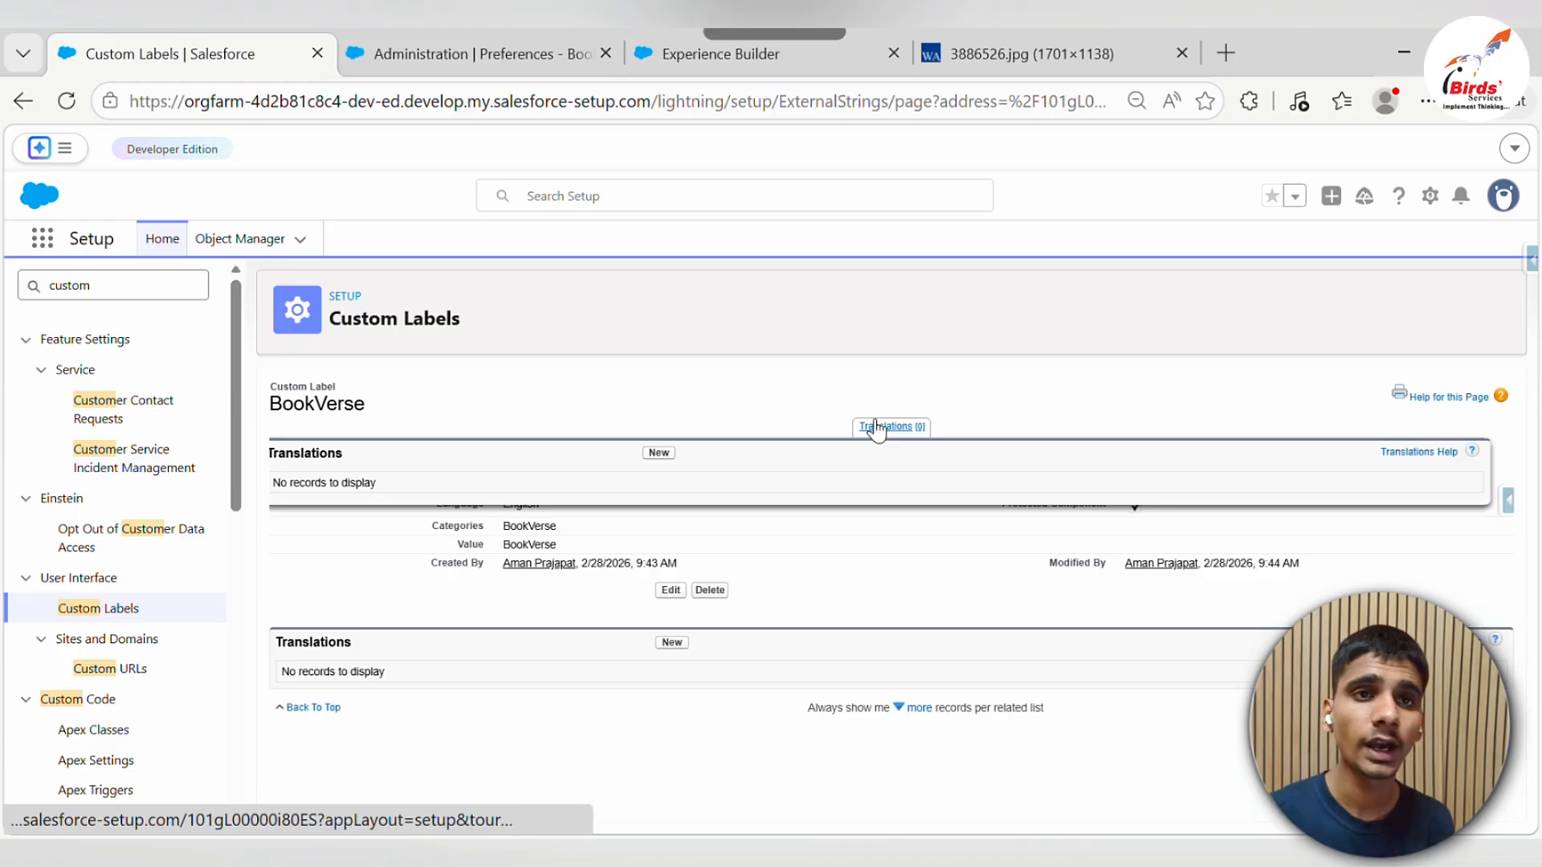
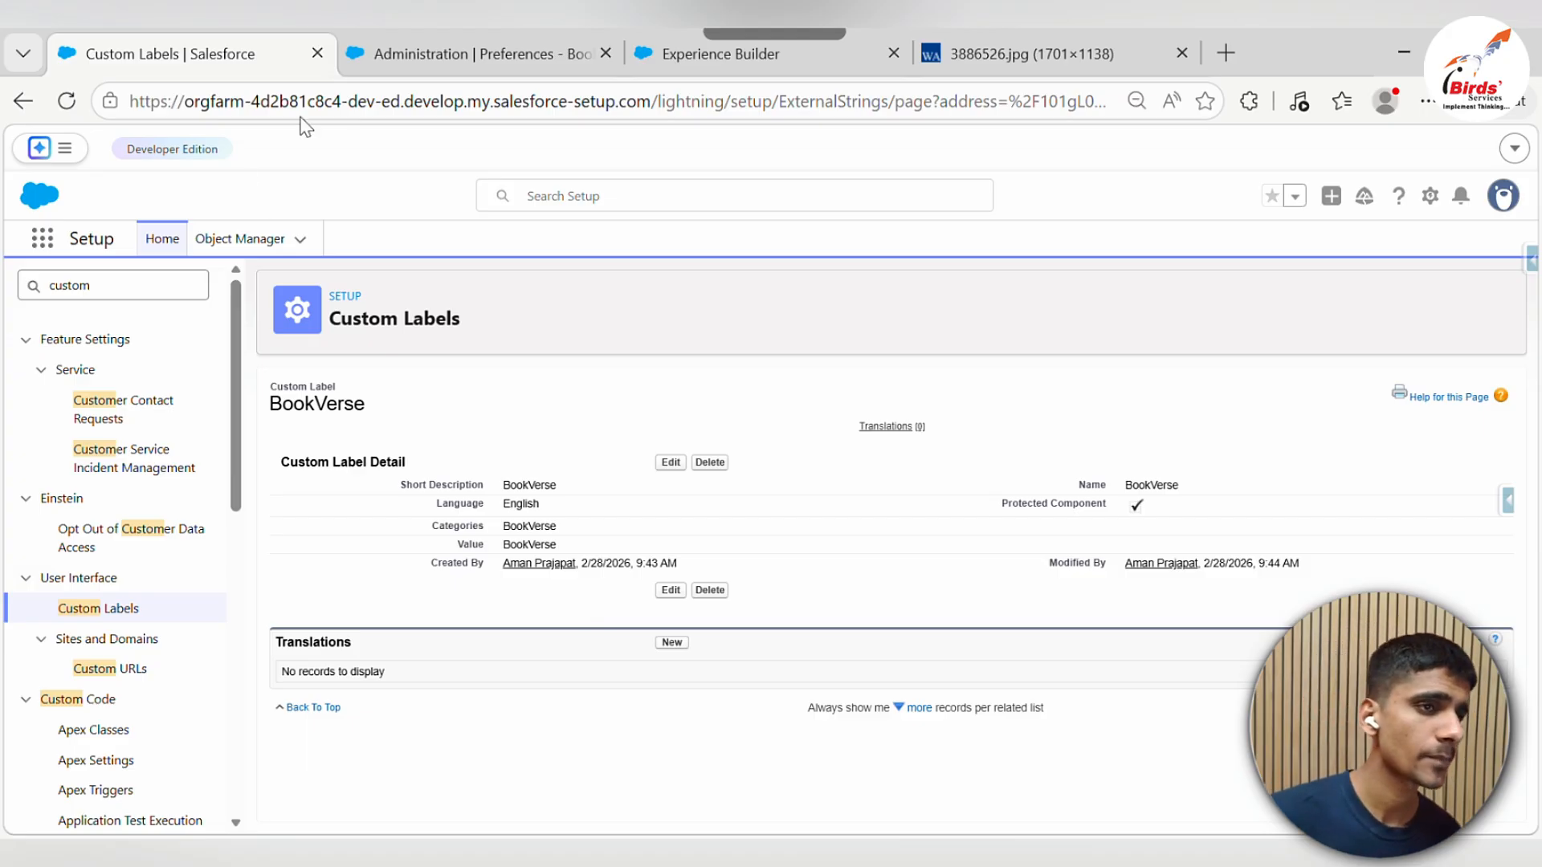
Switch to Experience Builder and open the header Login button's settings to examine its button text
{"action": "left_click", "coordinate": [466, 64]}
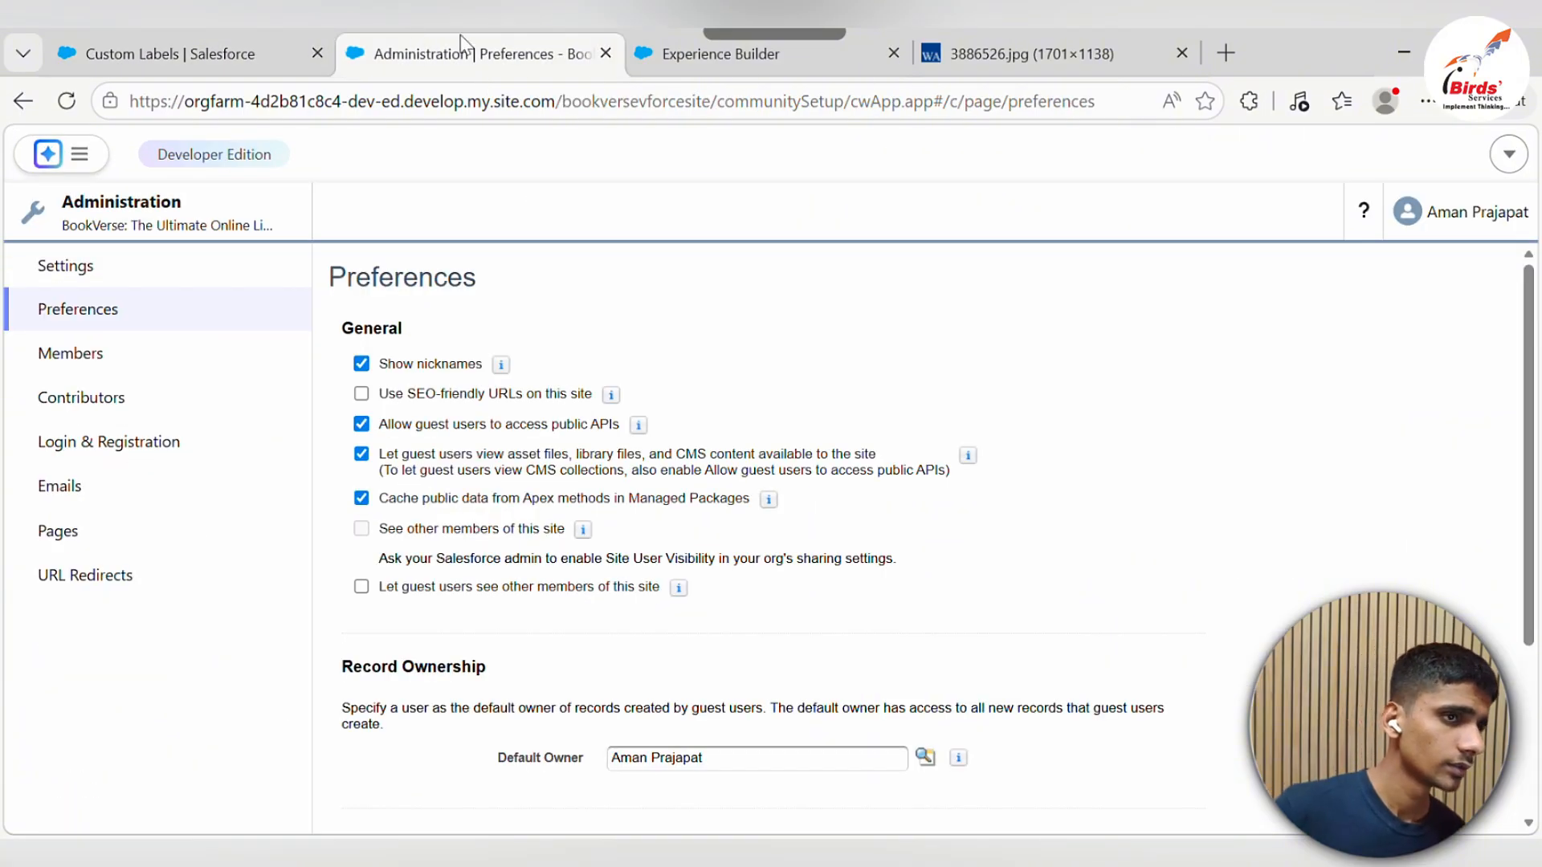
{"action": "left_click", "coordinate": [213, 33]}
{"action": "left_click", "coordinate": [444, 71]}
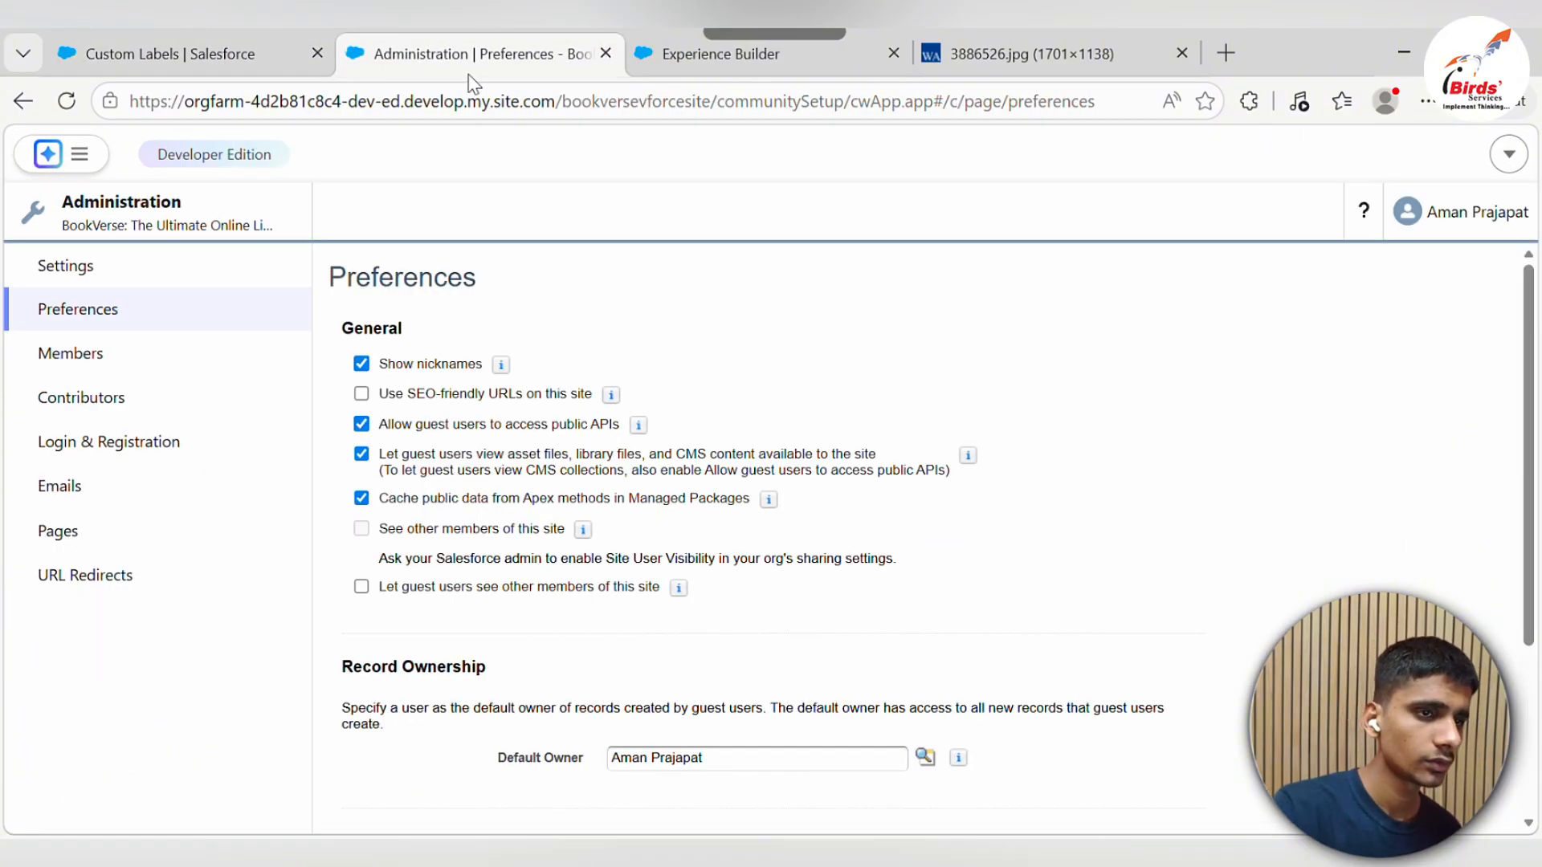
{"action": "left_click", "coordinate": [707, 54]}
{"action": "left_click", "coordinate": [713, 488]}
{"action": "left_click", "coordinate": [711, 502]}
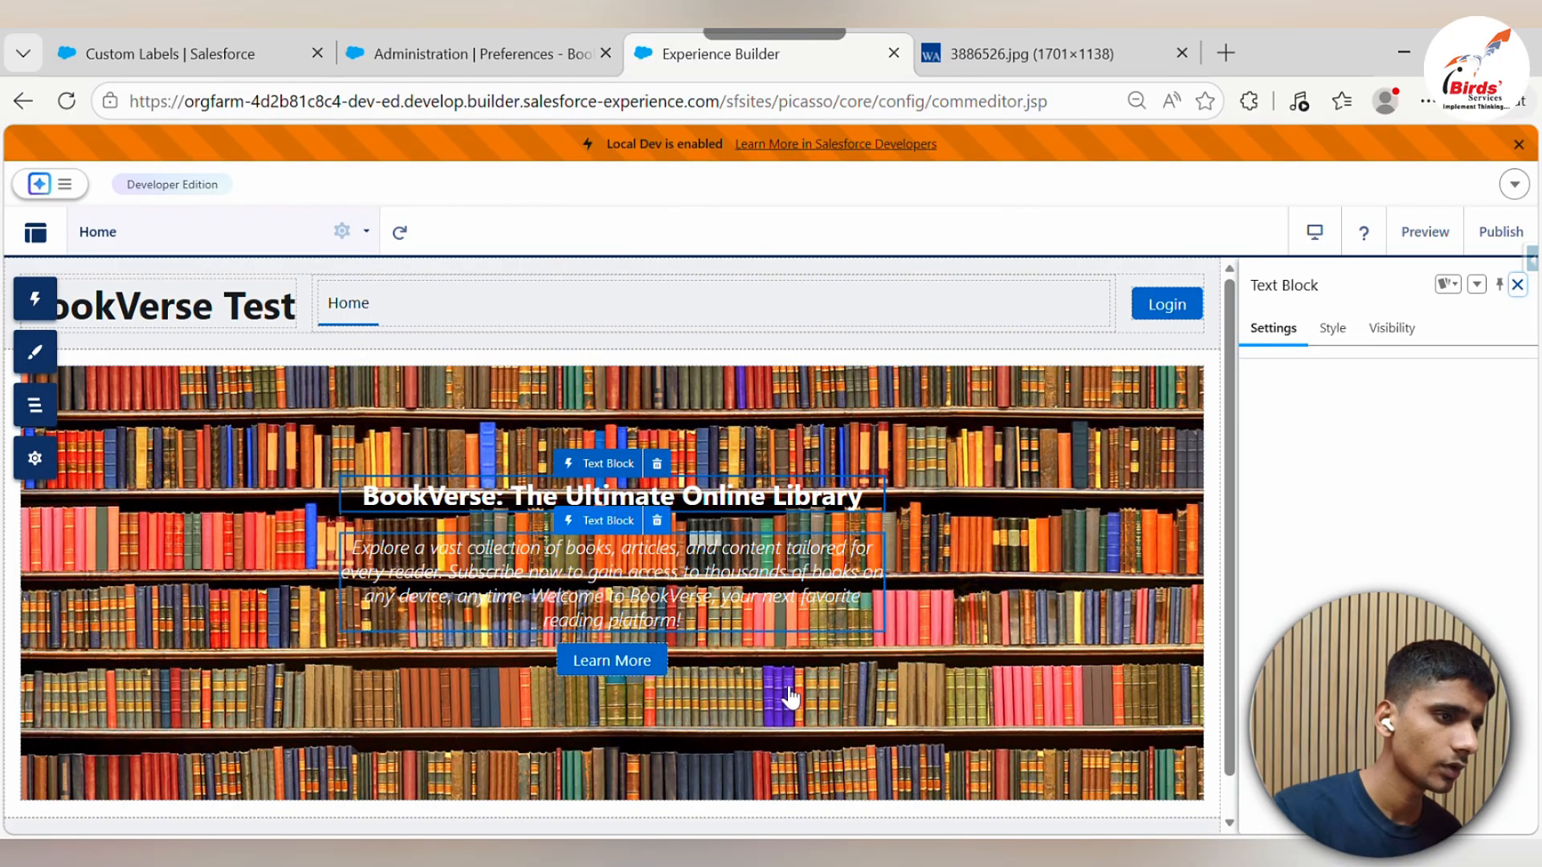
{"action": "left_click", "coordinate": [196, 317]}
{"action": "left_click", "coordinate": [342, 323]}
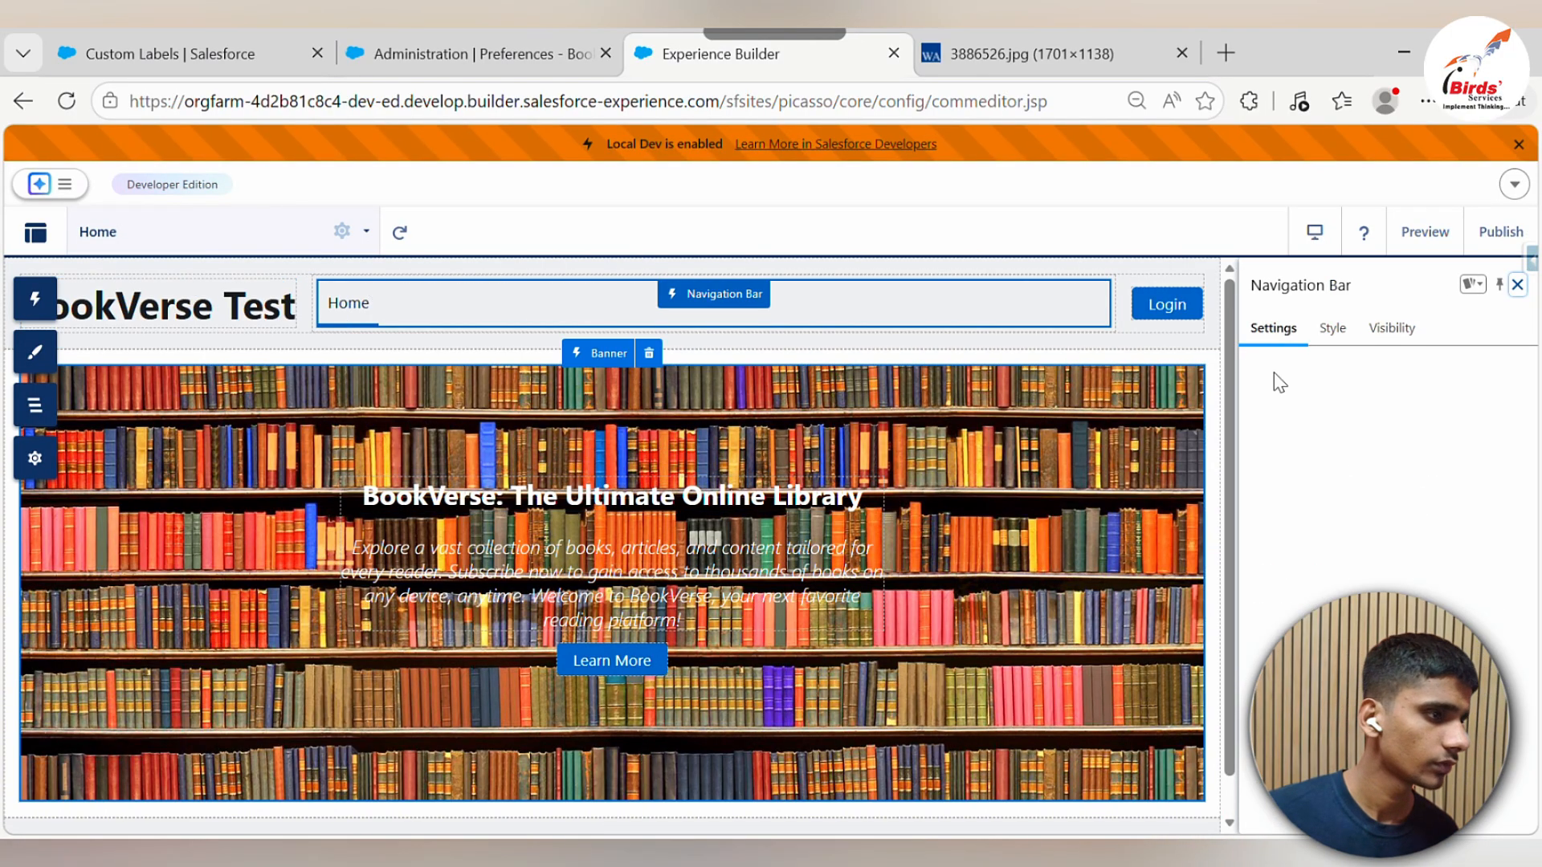
{"action": "left_click", "coordinate": [1187, 318]}
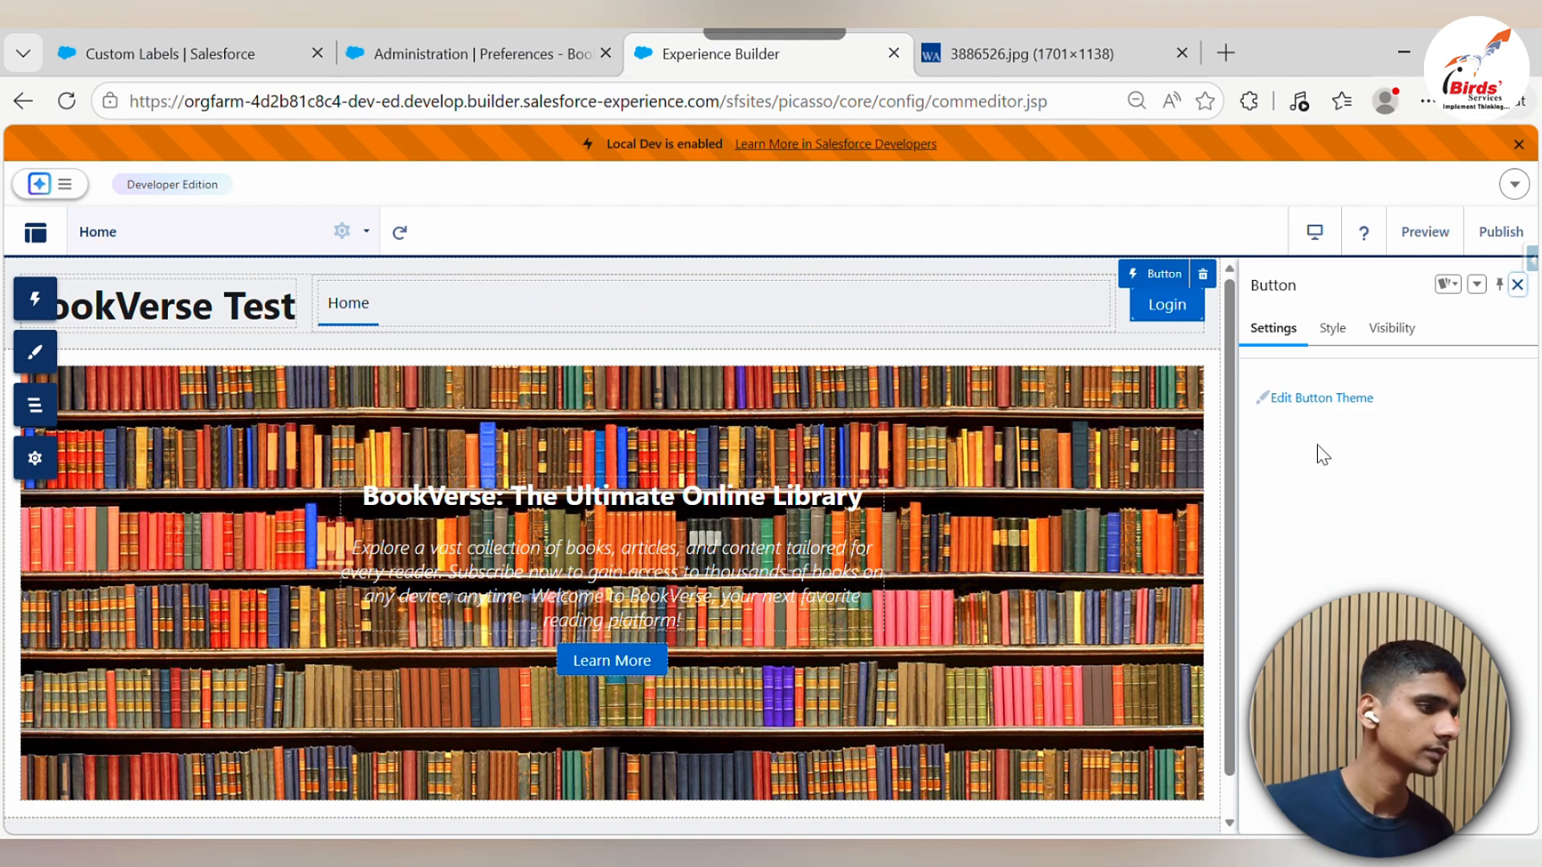
{"action": "double_click", "coordinate": [1312, 470]}
{"action": "left_click", "coordinate": [1159, 498]}
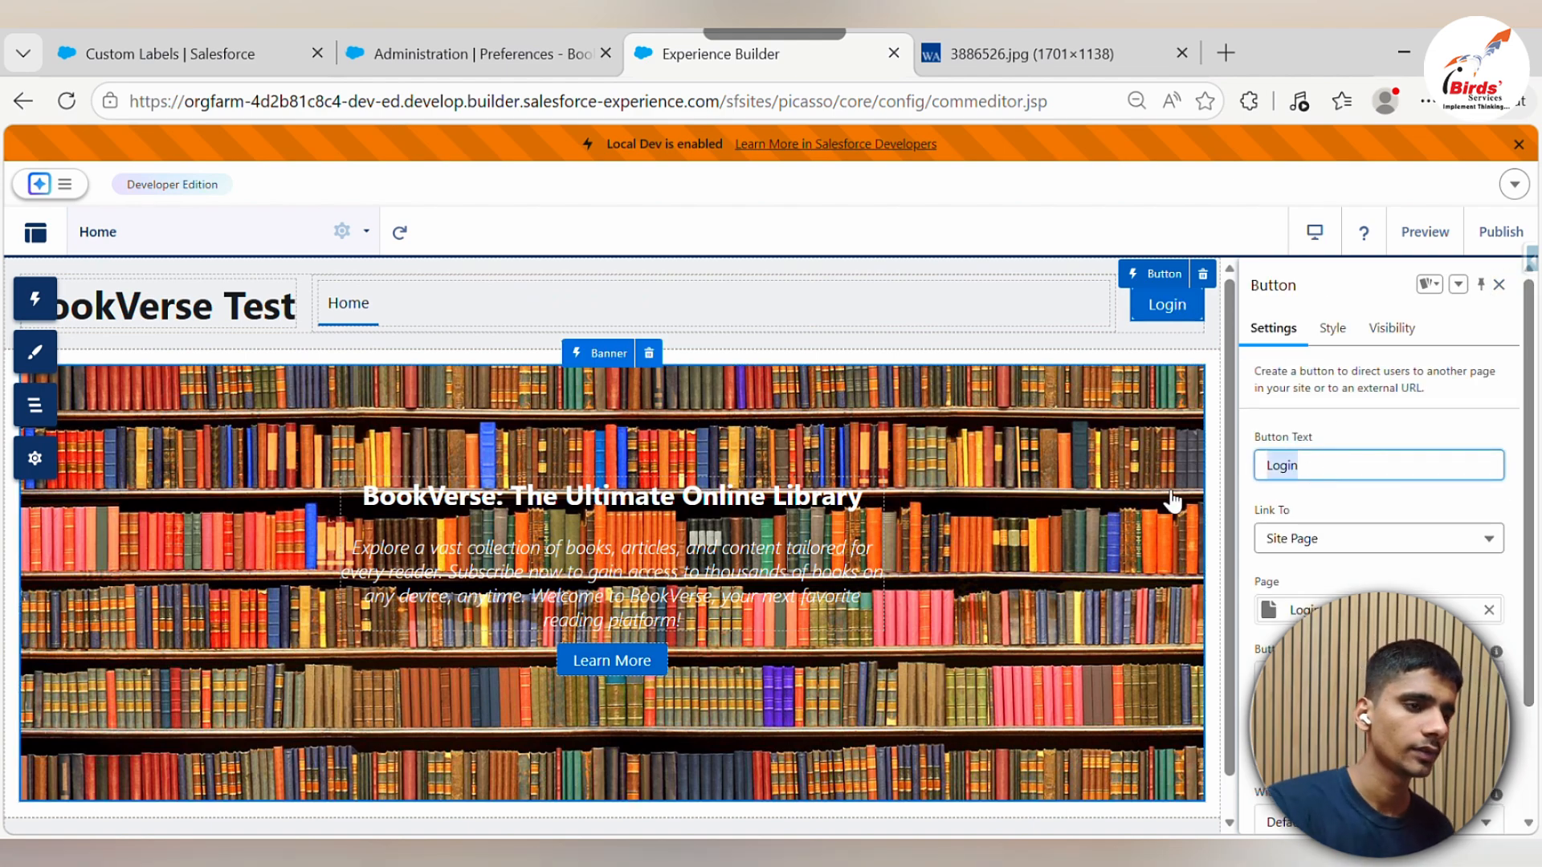
{"action": "left_click", "coordinate": [1335, 498]}
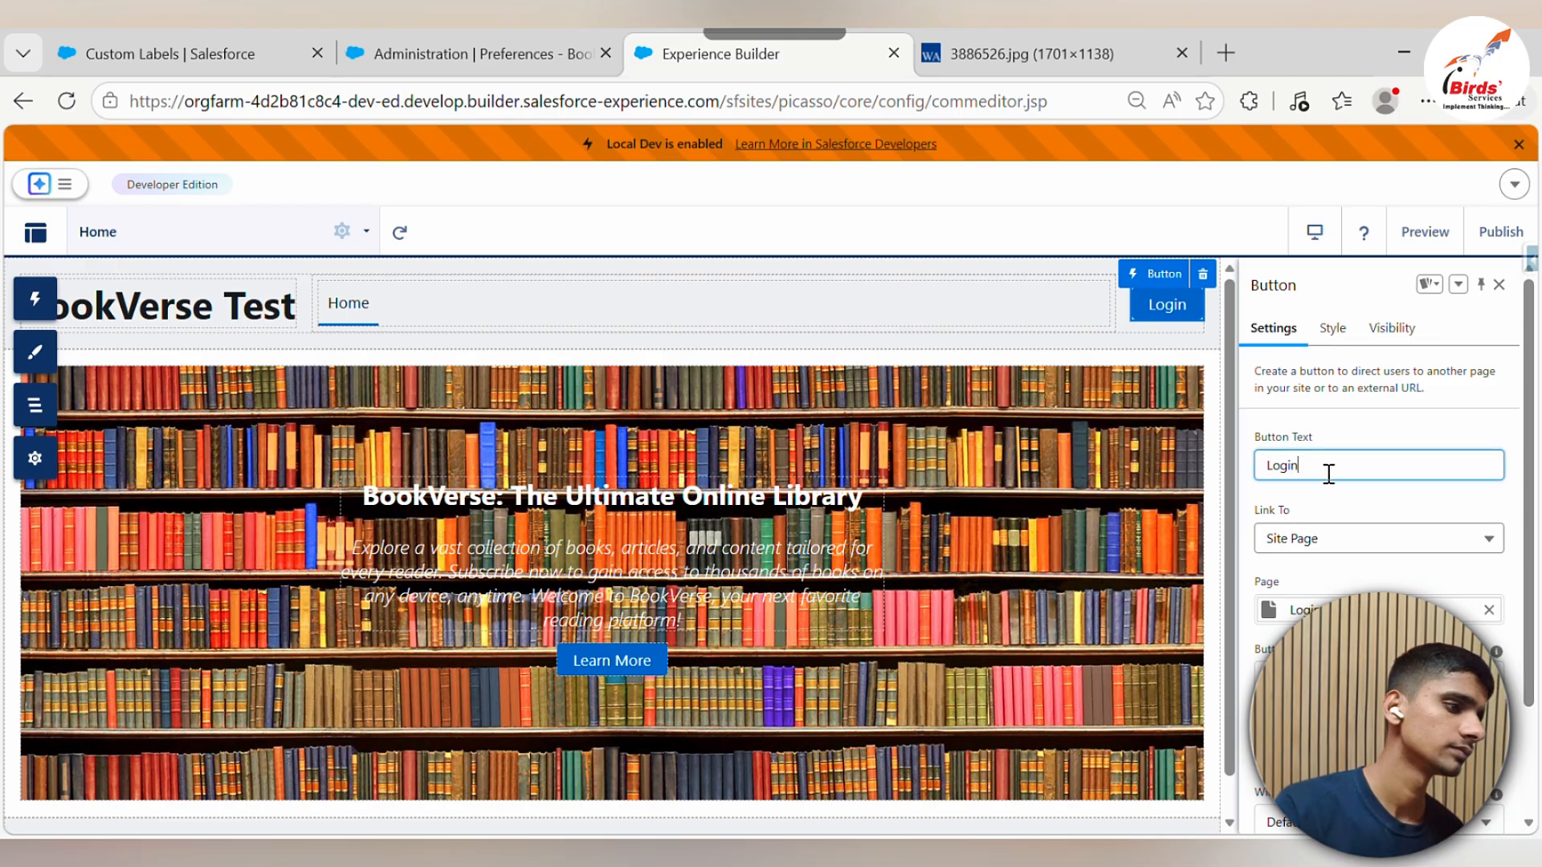
Switch to Salesforce Setup and try to create a custom label named Login with category "BookVerse" and value "Login"
{"action": "left_click", "coordinate": [93, 32]}
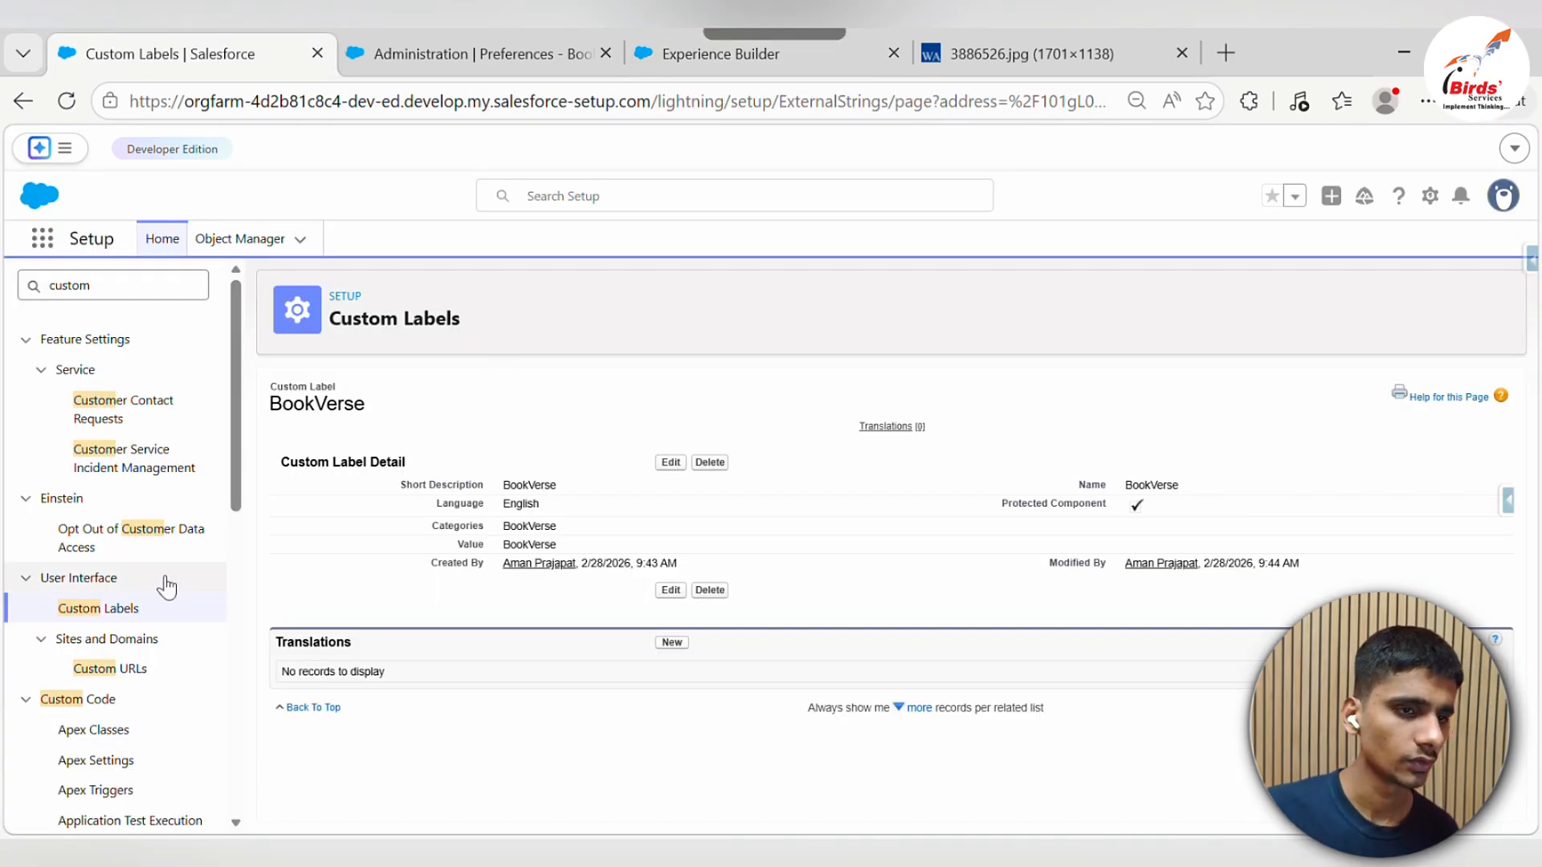
{"action": "left_click", "coordinate": [122, 612]}
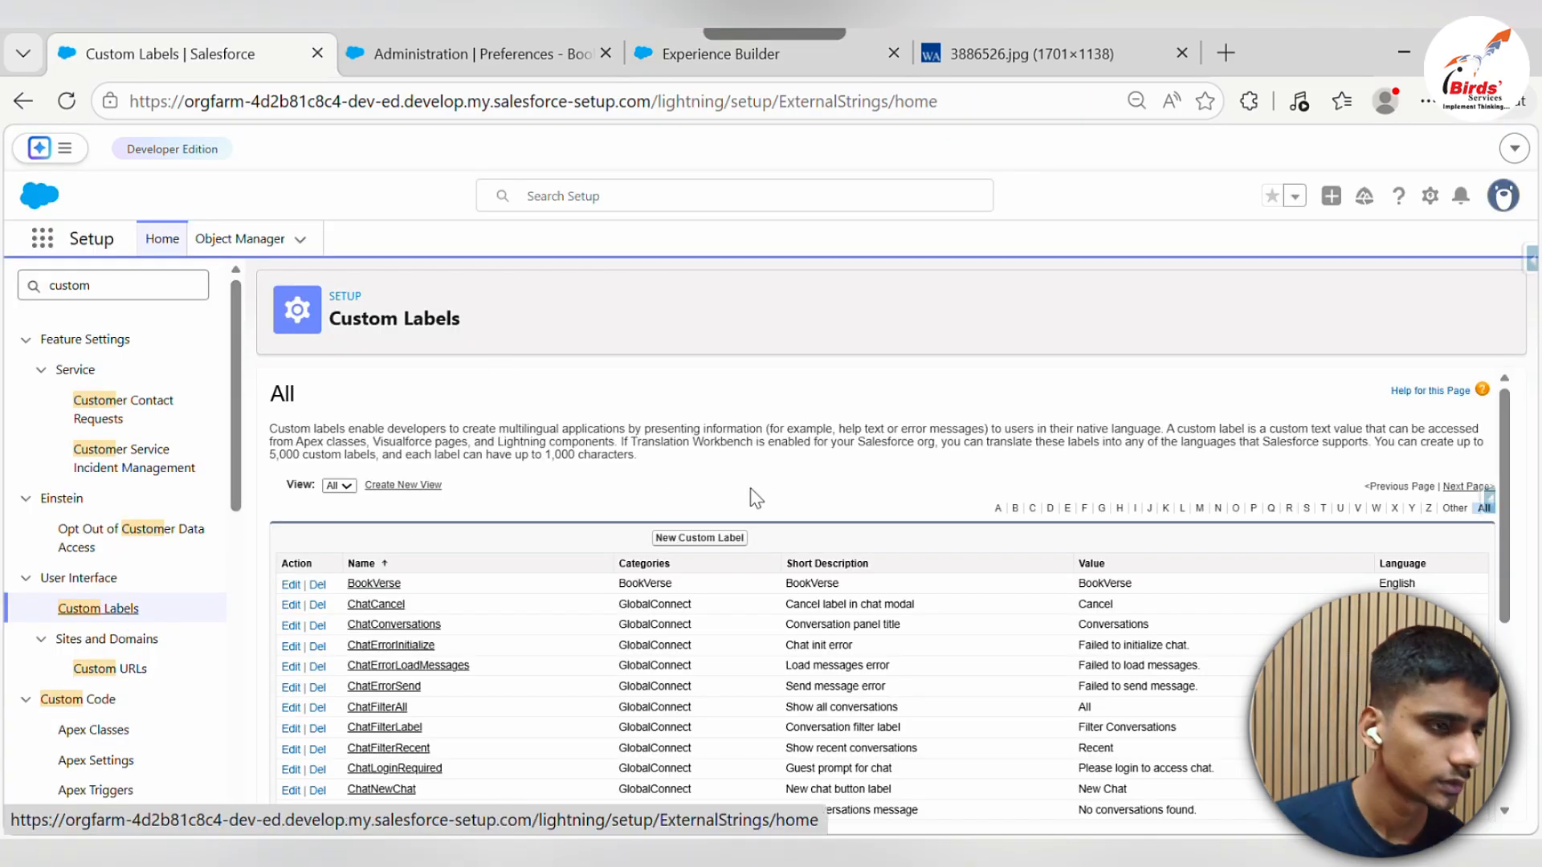
{"action": "left_click", "coordinate": [721, 536]}
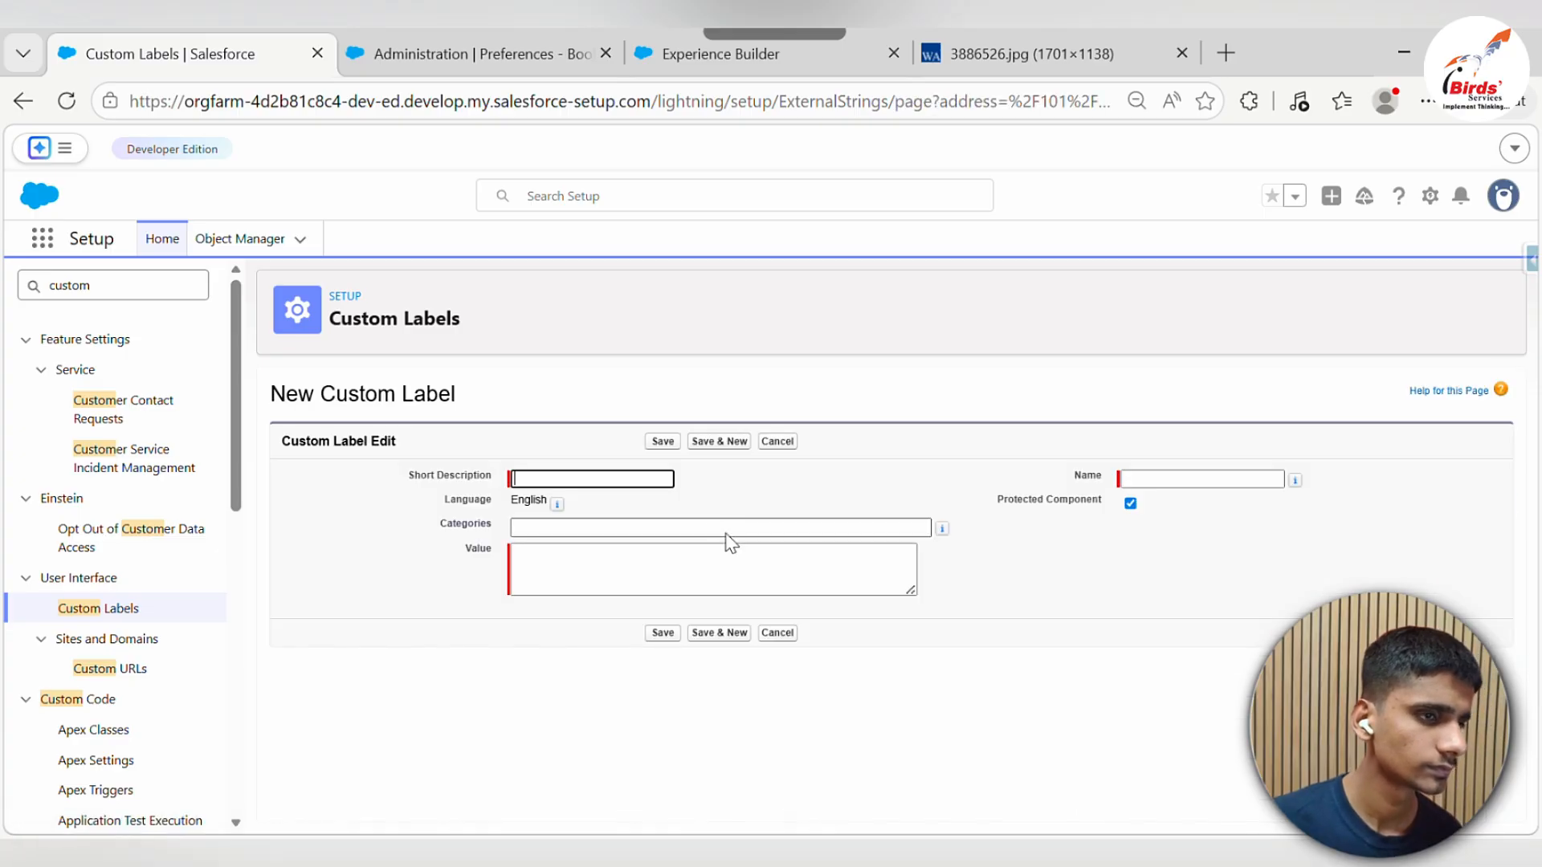
{"action": "type", "text": "Login"}
{"action": "left_click", "coordinate": [684, 546]}
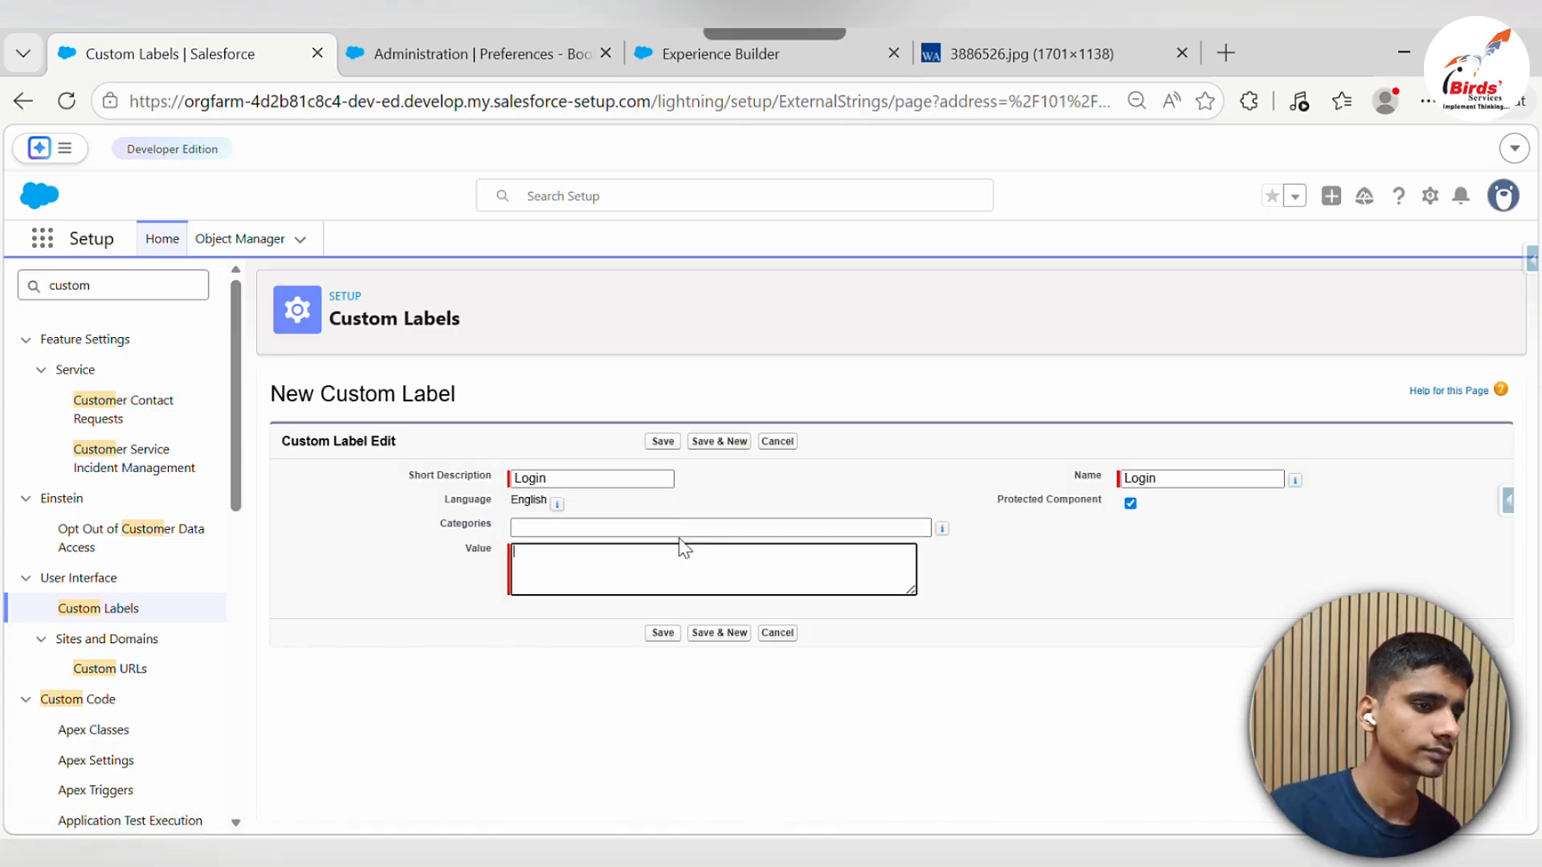
{"action": "left_click", "coordinate": [666, 533]}
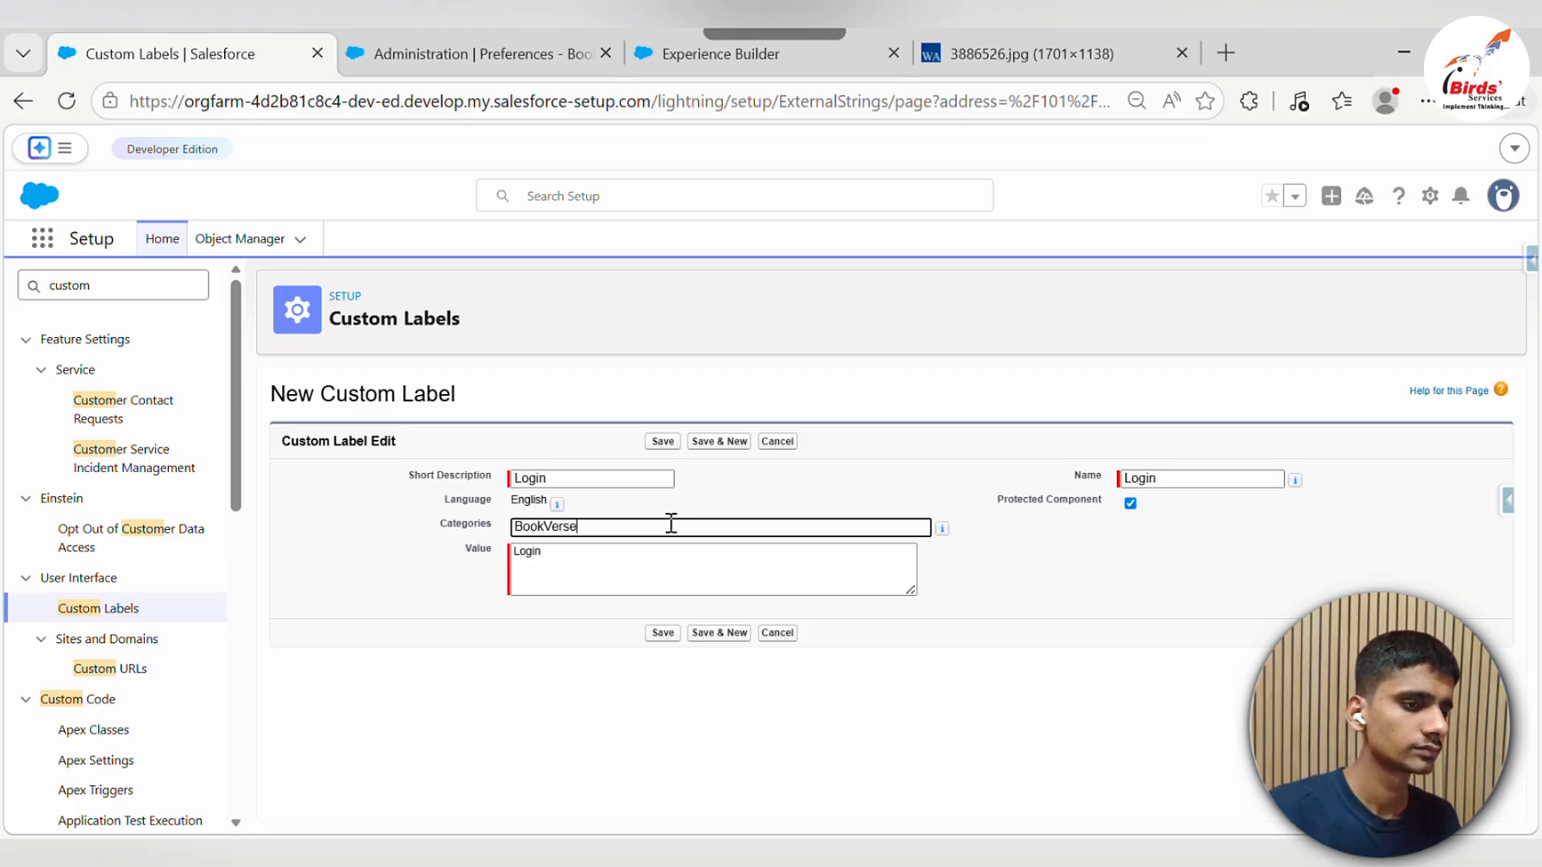
{"action": "key", "text": "Return"}
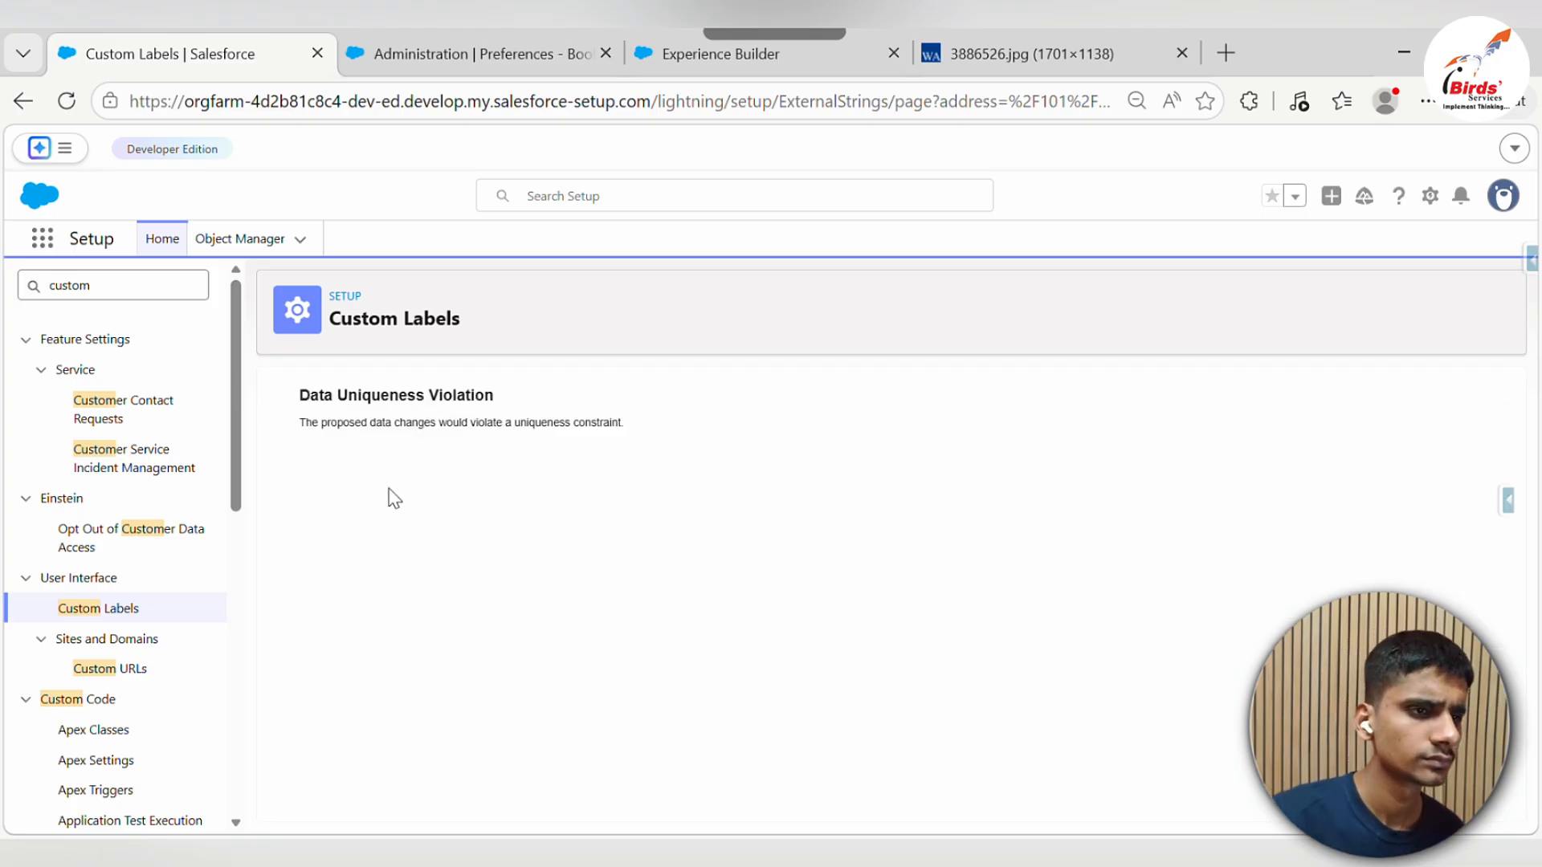
Reopen the custom labels list and check it for an existing Login label
{"action": "left_click", "coordinate": [105, 615]}
{"action": "scroll", "coordinate": [967, 554], "scroll_direction": "down", "scroll_amount": 5}
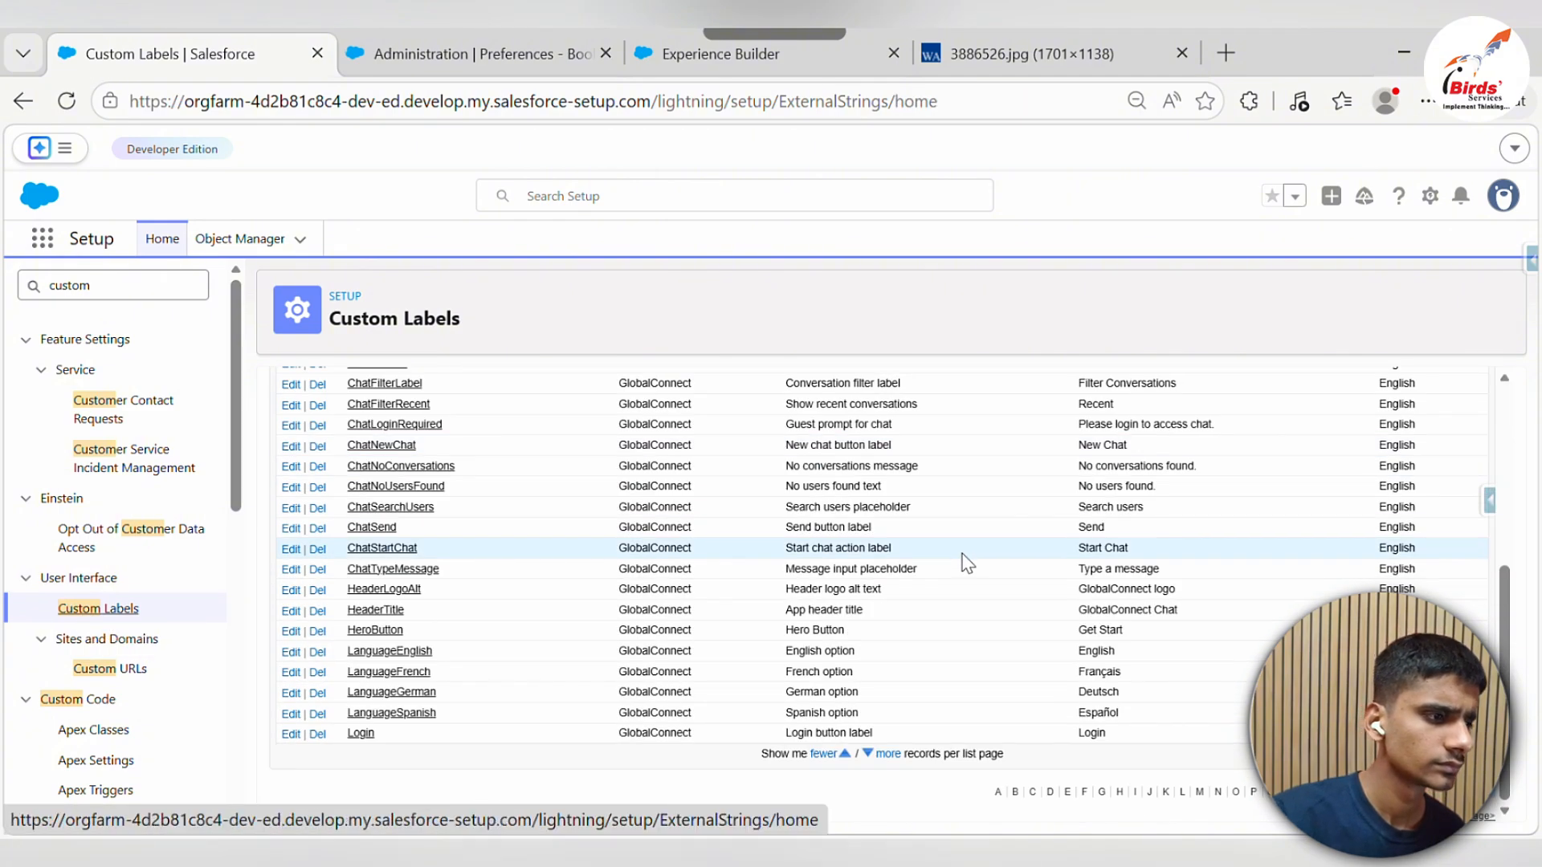
{"action": "double_click", "coordinate": [1088, 733]}
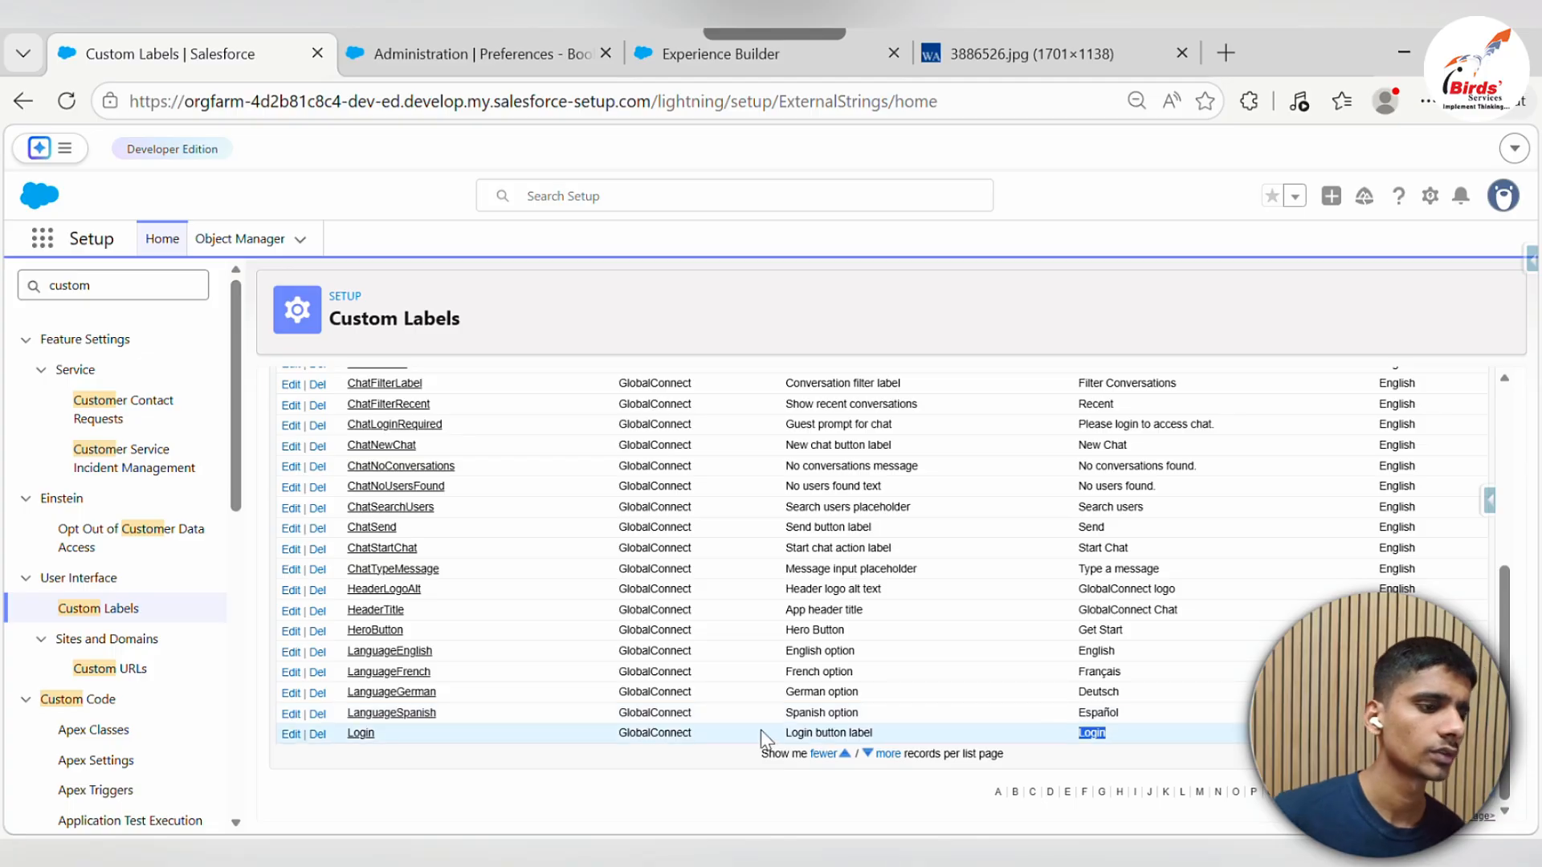
{"action": "scroll", "coordinate": [772, 707], "scroll_direction": "up", "scroll_amount": 5}
{"action": "scroll", "coordinate": [763, 679], "scroll_direction": "down", "scroll_amount": 5}
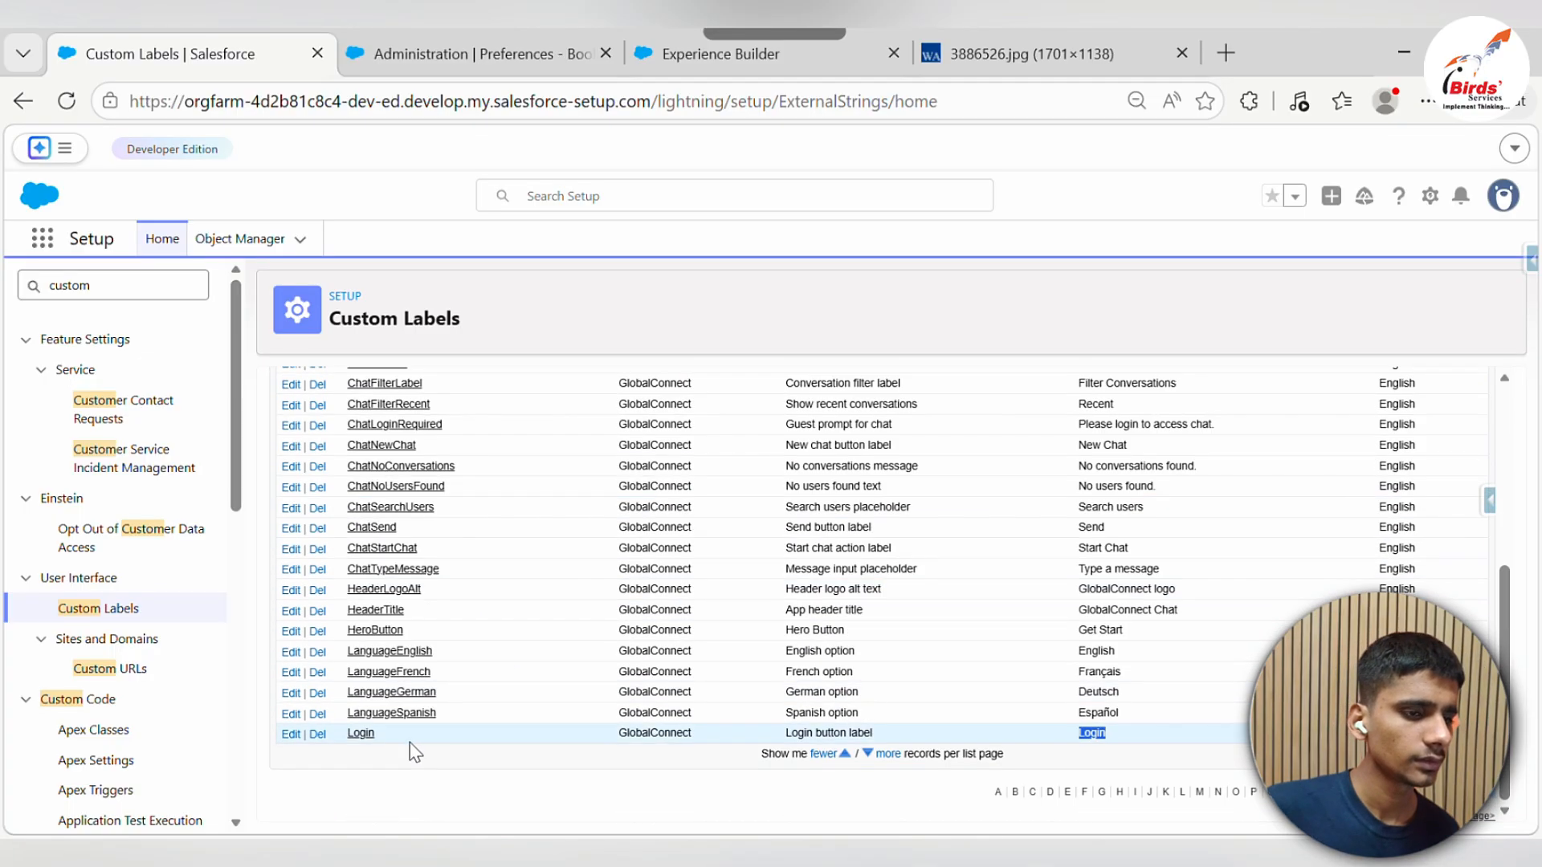
{"action": "scroll", "coordinate": [411, 723], "scroll_direction": "up", "scroll_amount": 5}
Return to Experience Builder and set the header Login button's text to "{!Label.c.Login}", then reselect the button to check it
{"action": "left_click", "coordinate": [481, 94]}
{"action": "key", "text": "ctrl+Tab"}
{"action": "key", "text": "ctrl+Tab"}
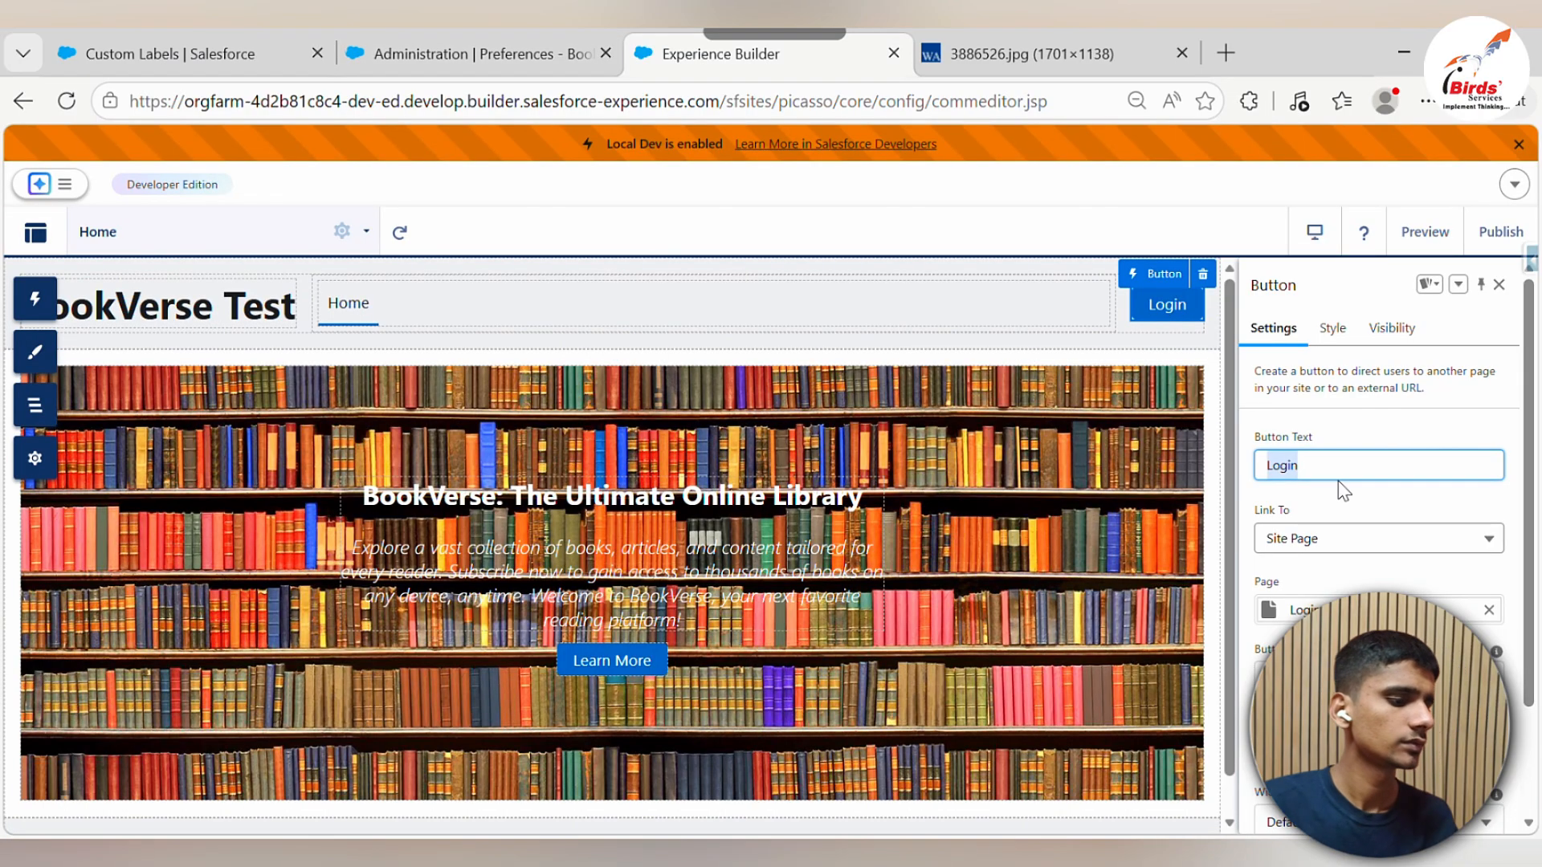
{"action": "type", "text": "{!Label.c."}
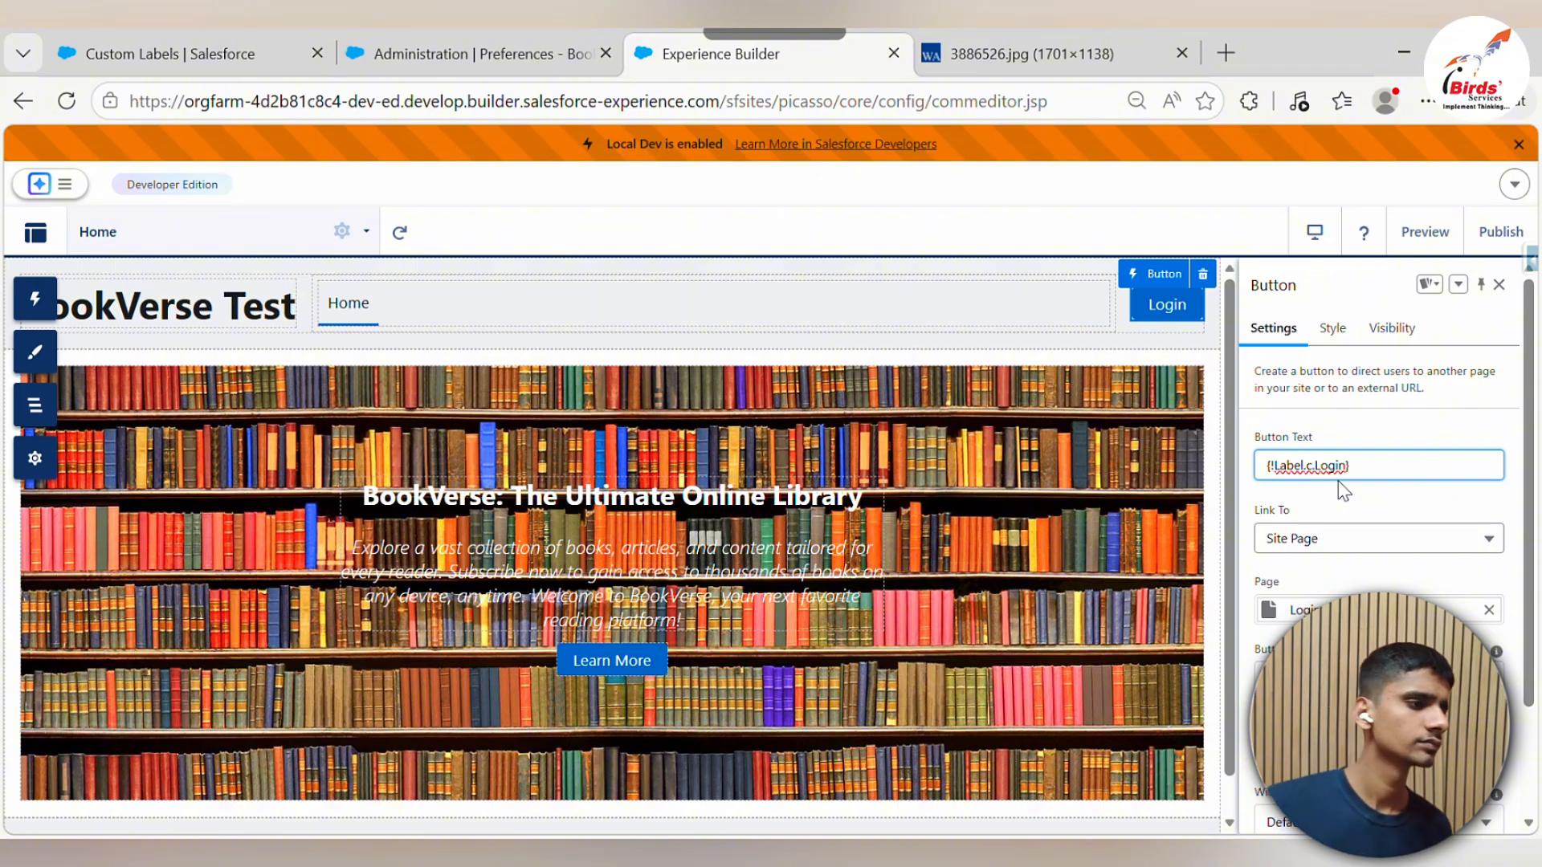
{"action": "left_click", "coordinate": [1373, 454]}
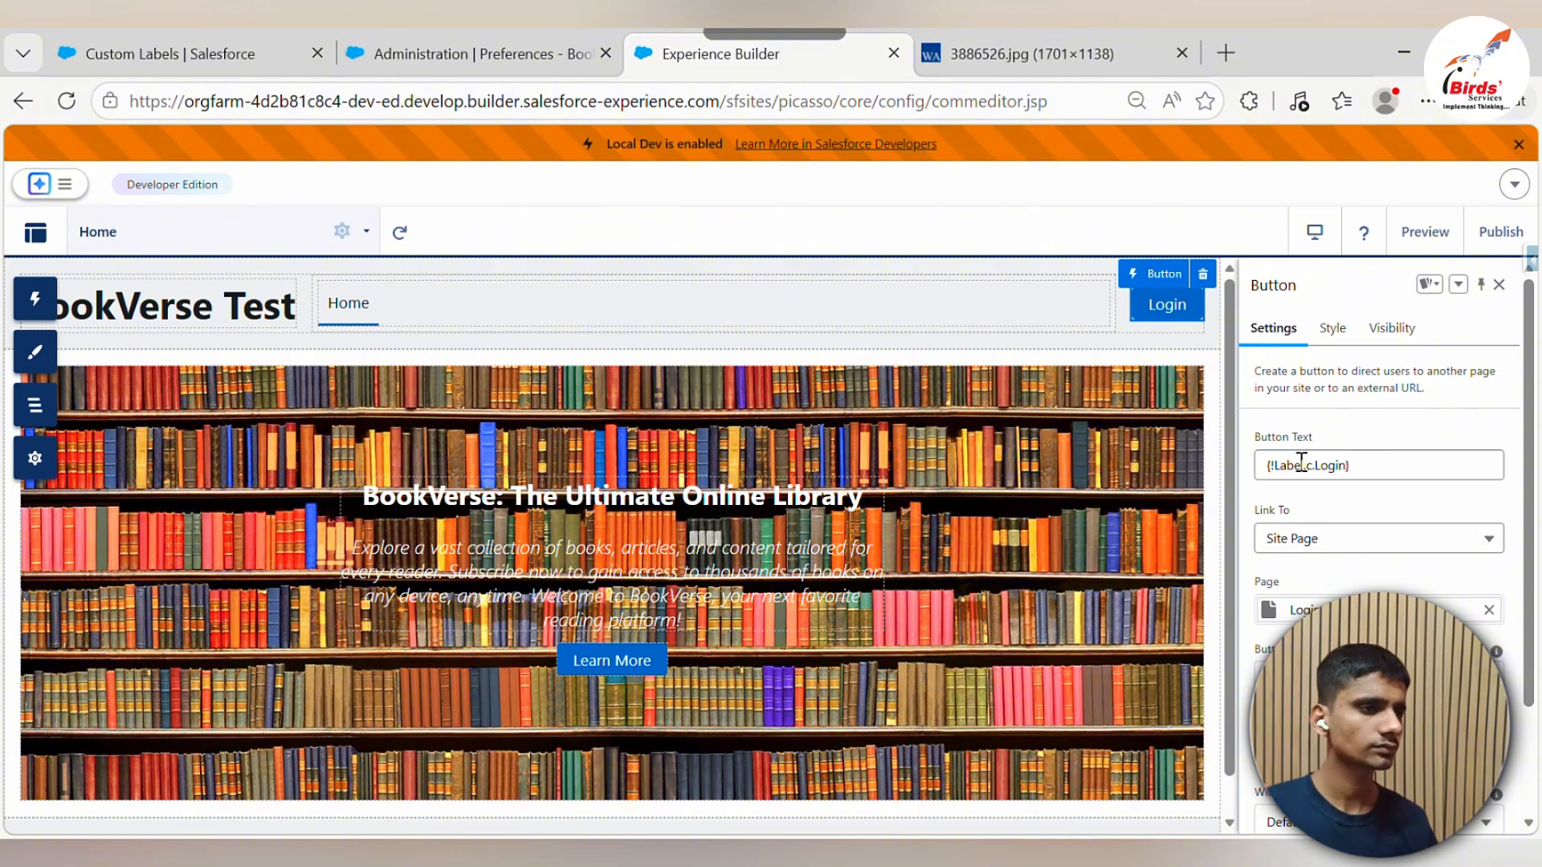
{"action": "left_click", "coordinate": [461, 303]}
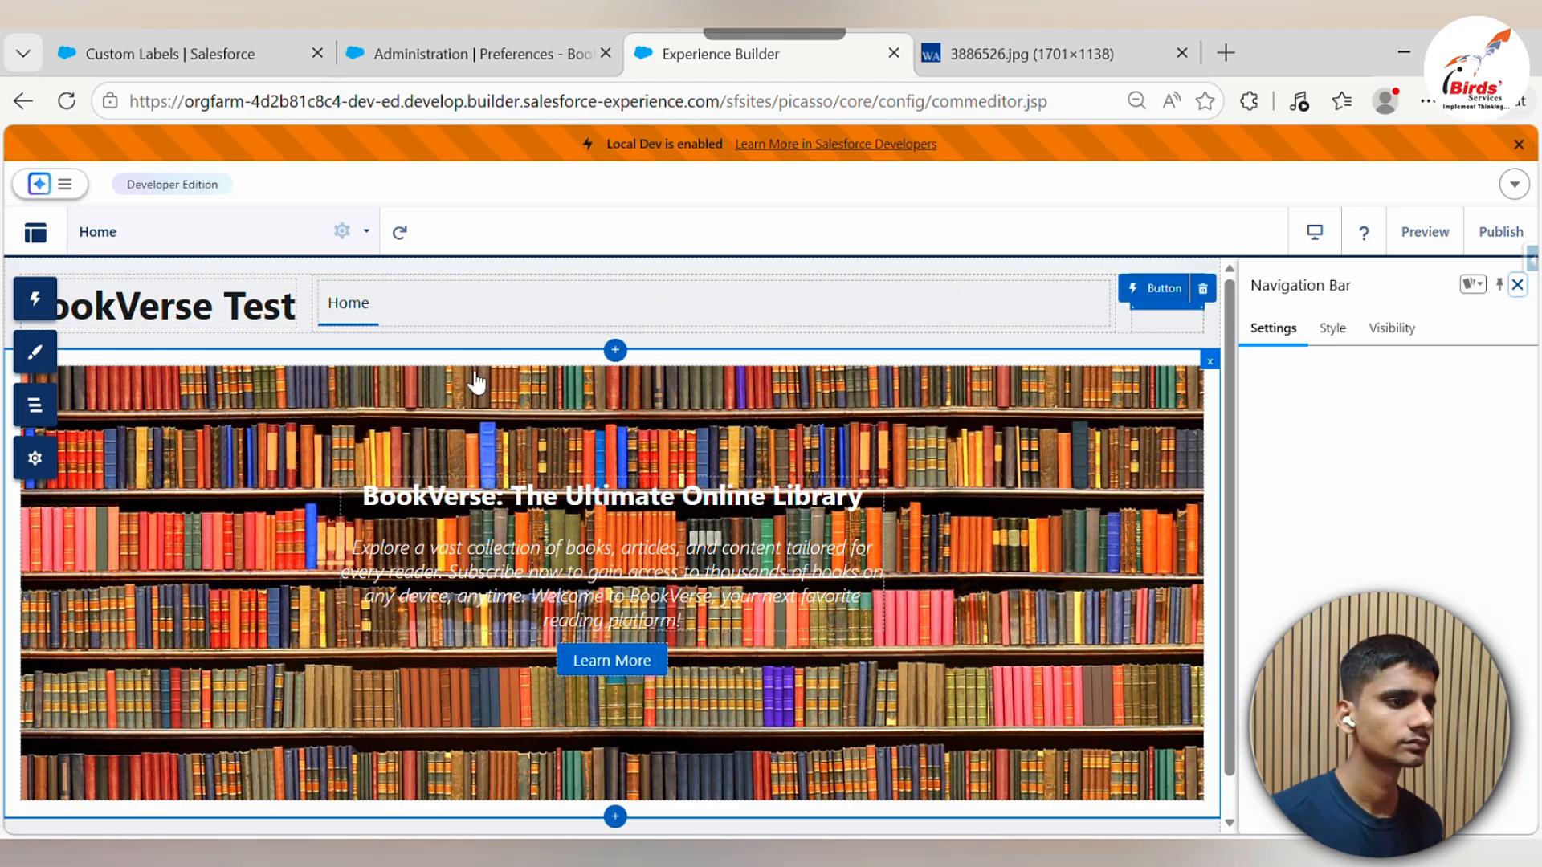
{"action": "left_click", "coordinate": [1164, 303]}
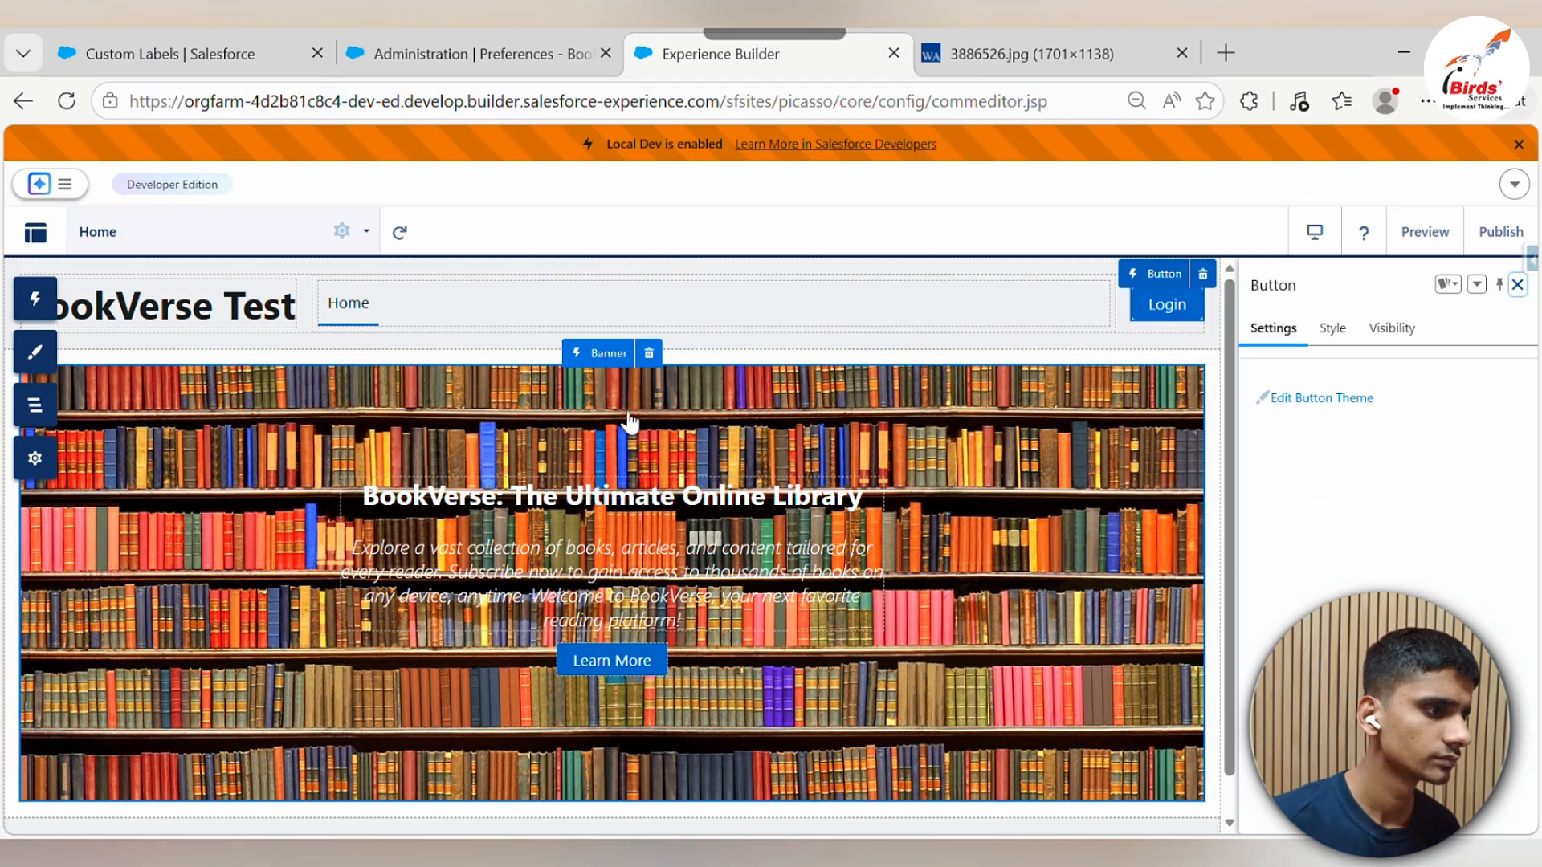
Look over the Home page banner's text and open the settings of its Learn More button
{"action": "left_click", "coordinate": [720, 607]}
{"action": "left_click", "coordinate": [787, 503]}
{"action": "left_click", "coordinate": [948, 561]}
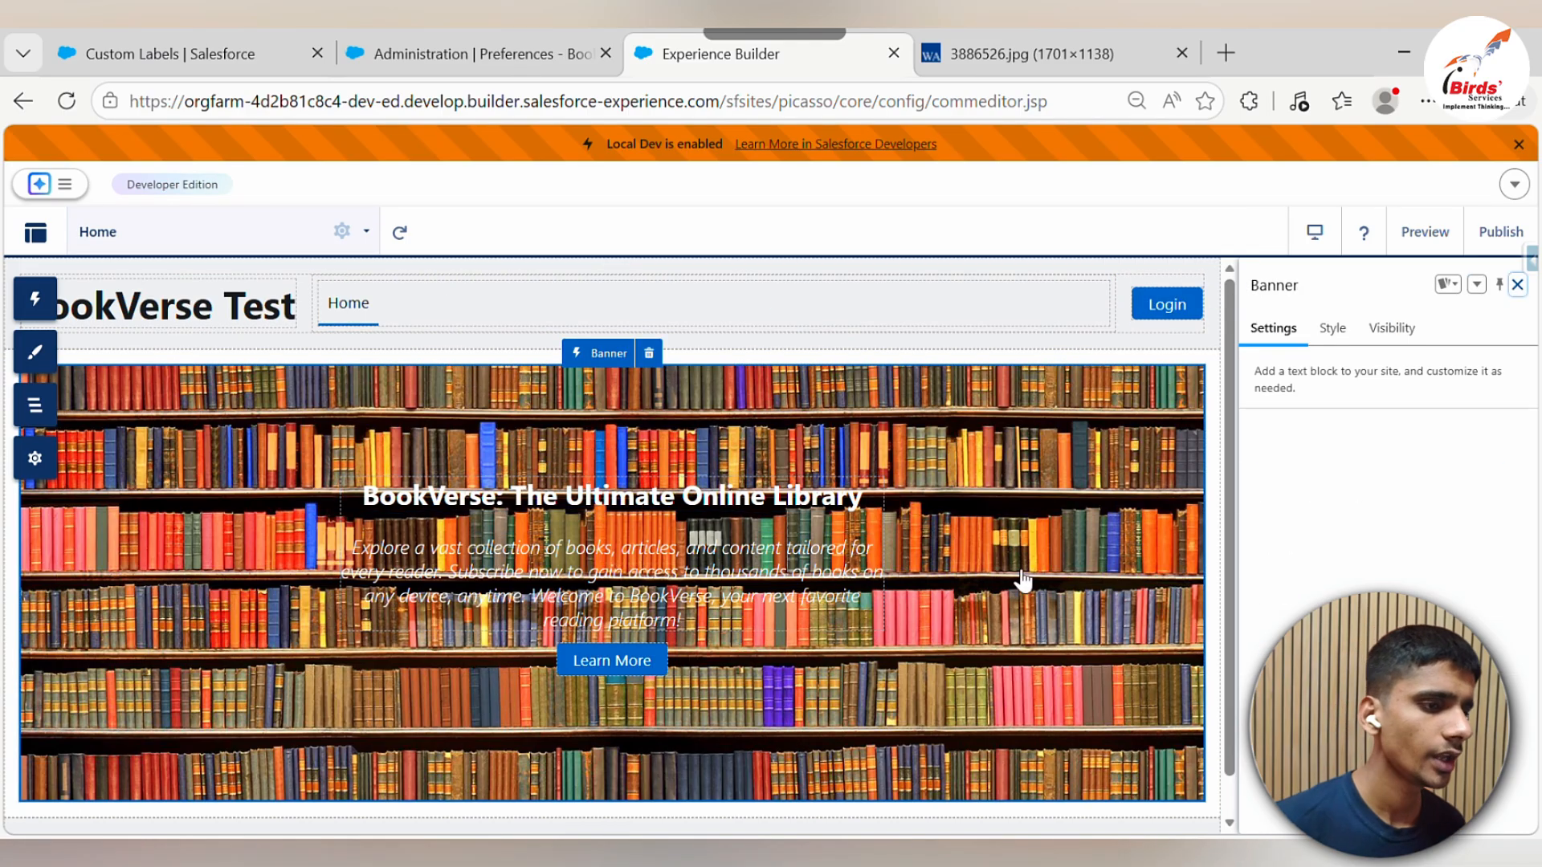
{"action": "scroll", "coordinate": [1016, 578], "scroll_direction": "down", "scroll_amount": 1}
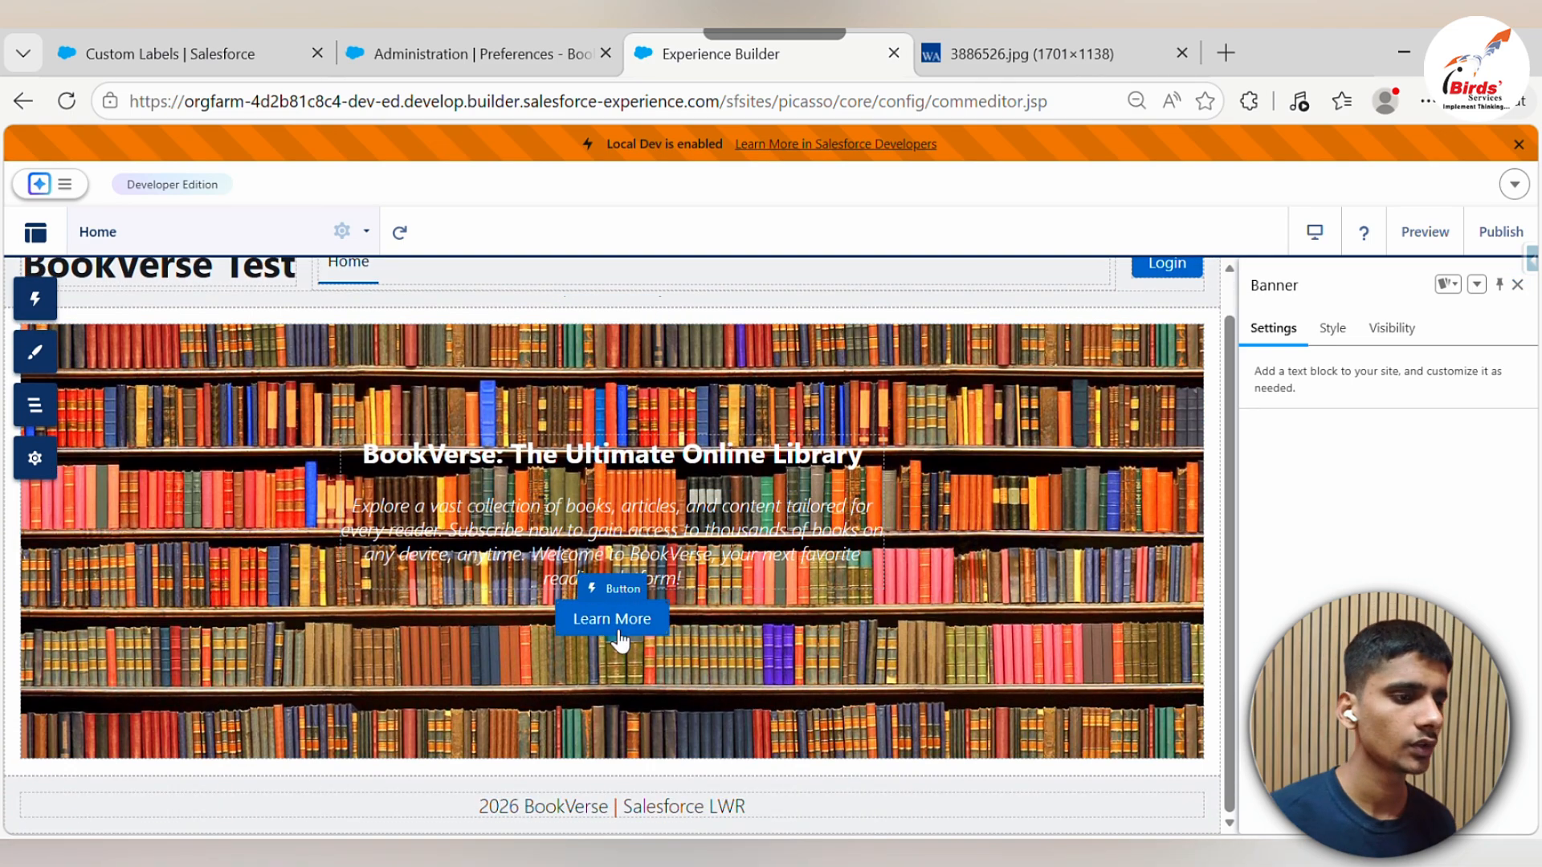
{"action": "left_click", "coordinate": [623, 640]}
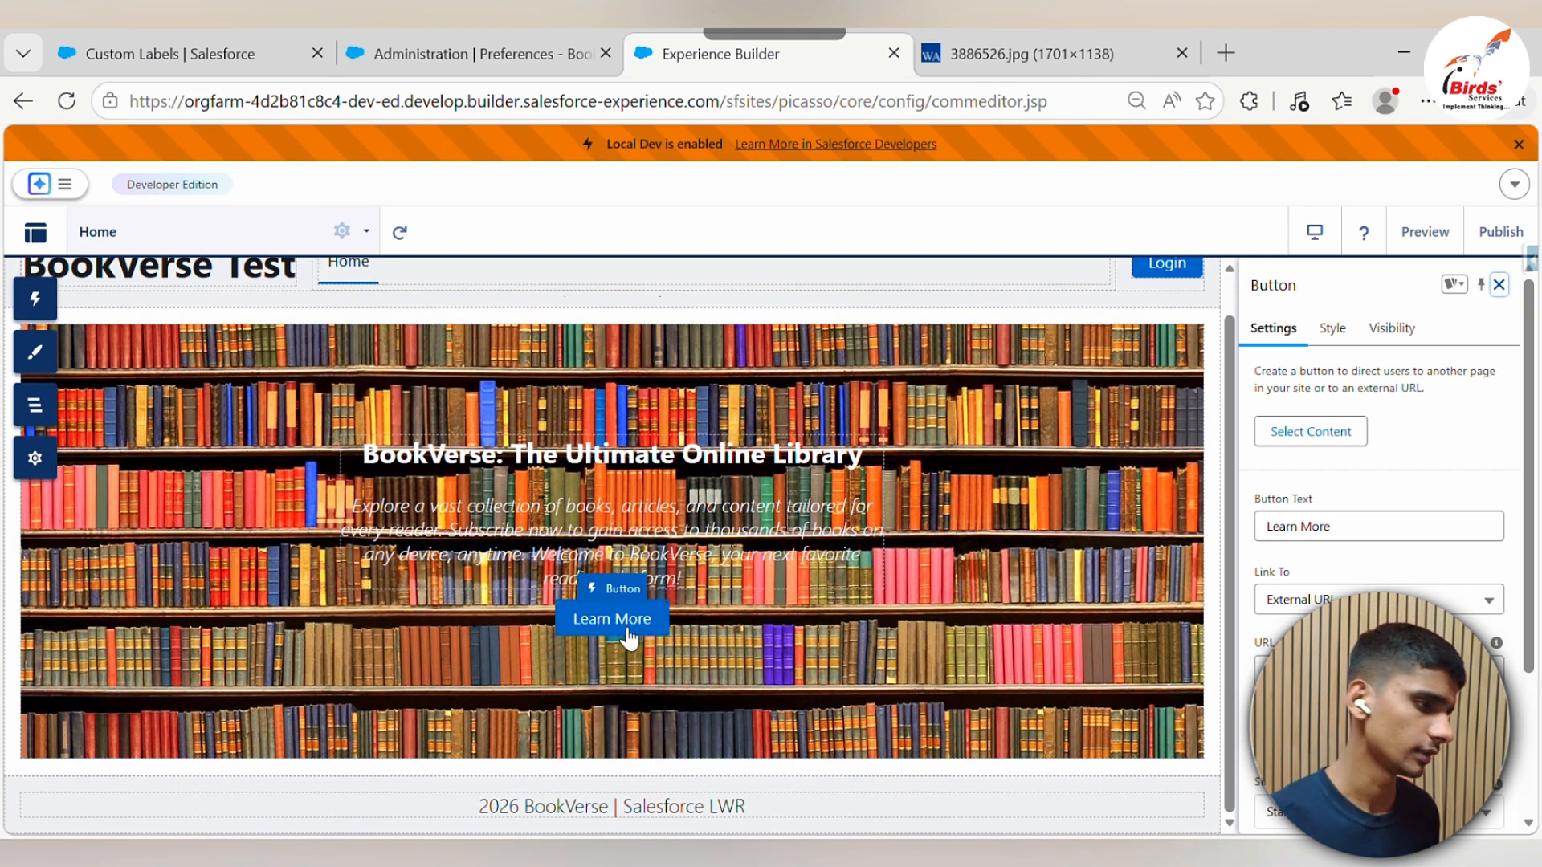
Switch to Salesforce Setup, search it for "salesforce cms" and open the Salesforce CMS settings
{"action": "key", "text": "ctrl+shift+Tab"}
{"action": "key", "text": "ctrl+shift+Tab"}
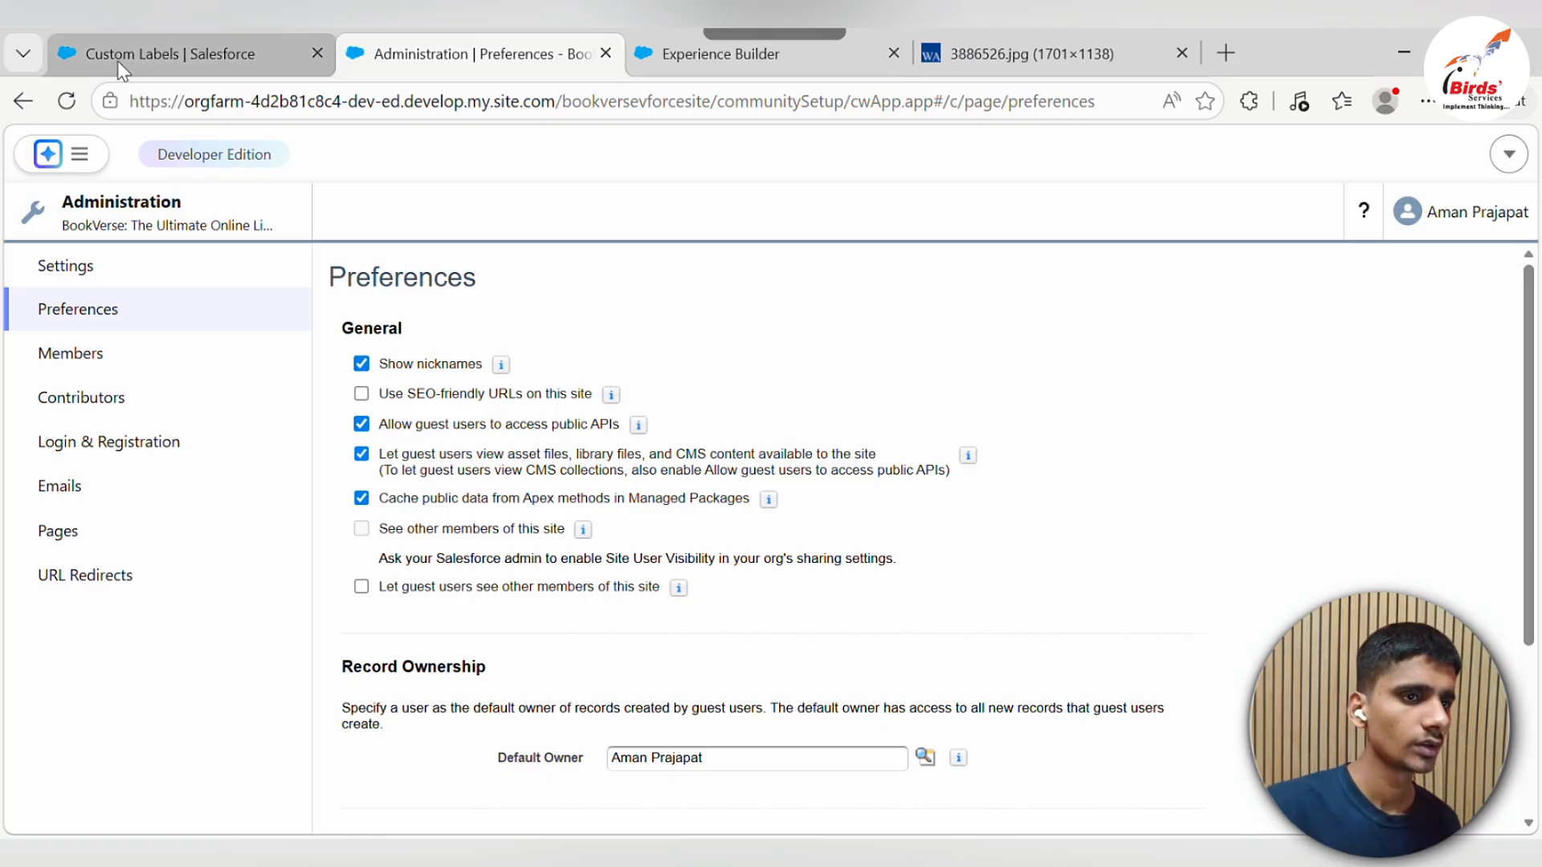
{"action": "double_click", "coordinate": [175, 283]}
{"action": "key", "text": "BackSpace"}
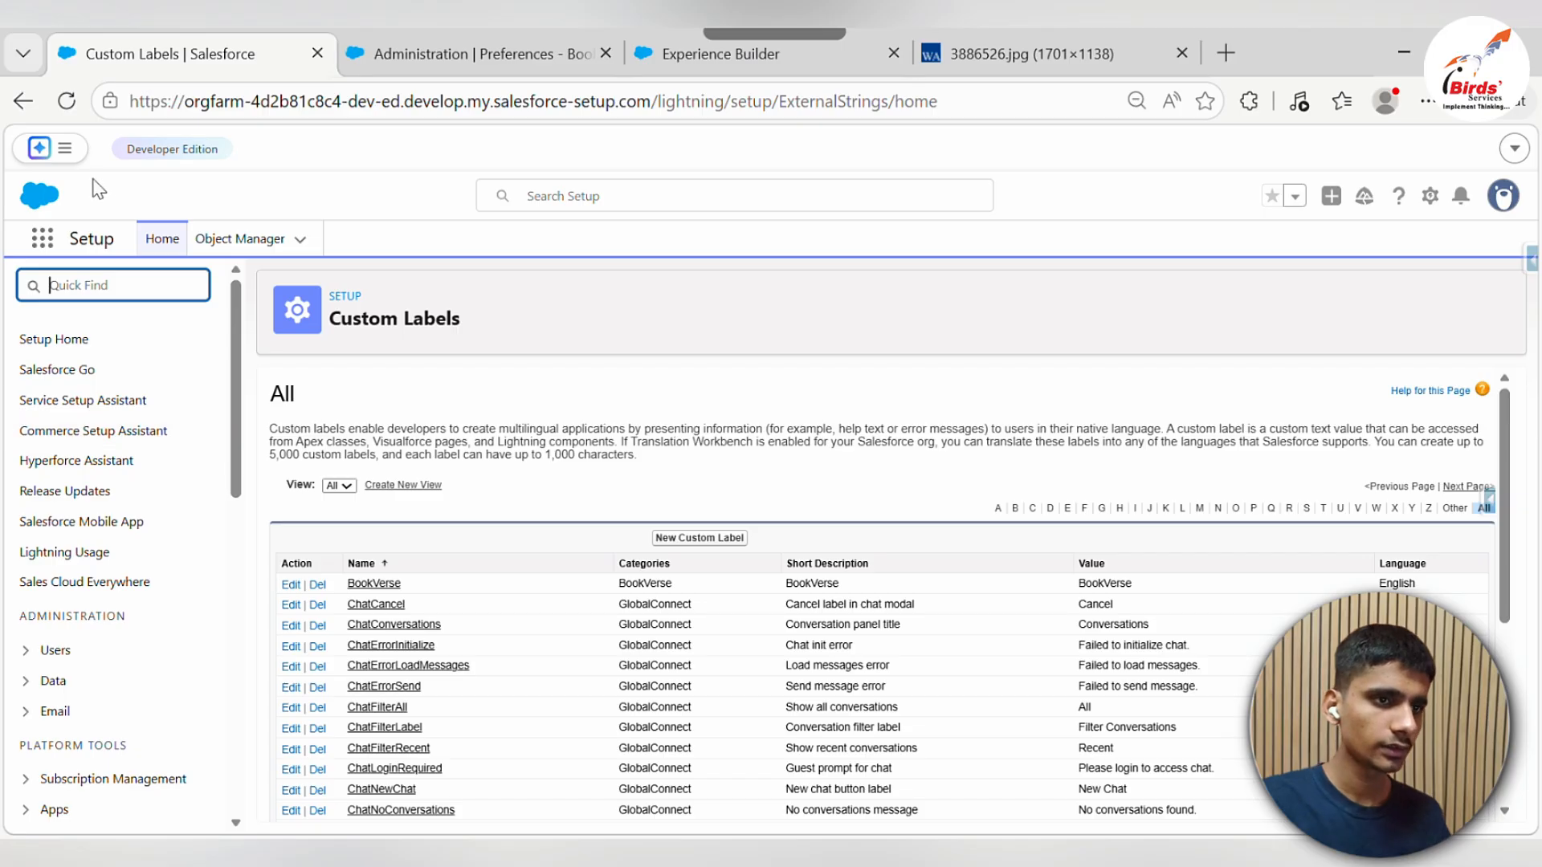
{"action": "left_click", "coordinate": [161, 239]}
{"action": "left_click", "coordinate": [133, 283]}
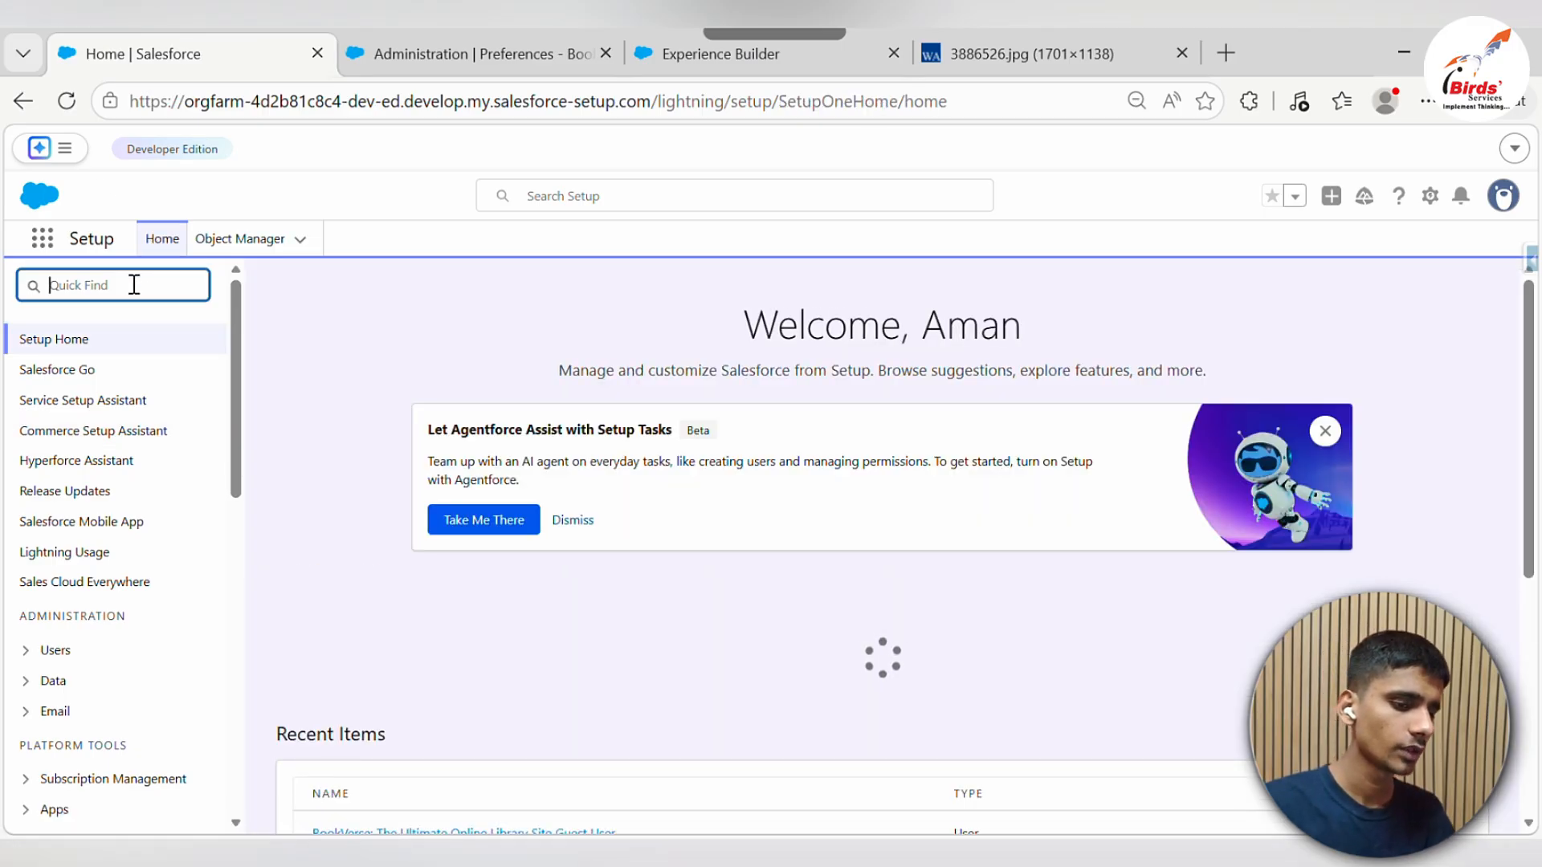
{"action": "type", "text": "salesforce cms"}
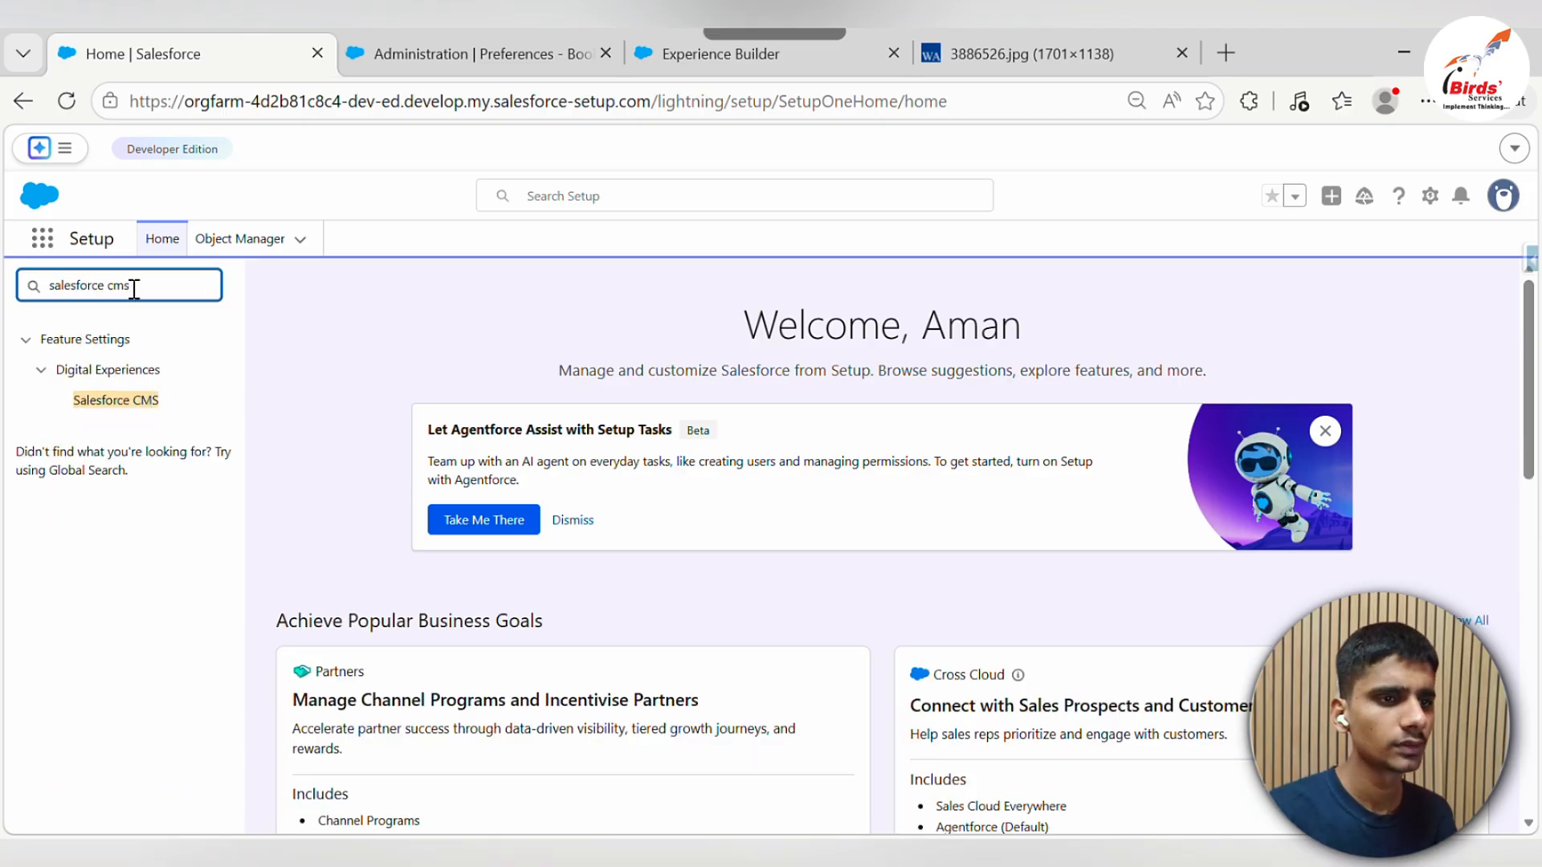
{"action": "left_click", "coordinate": [133, 400]}
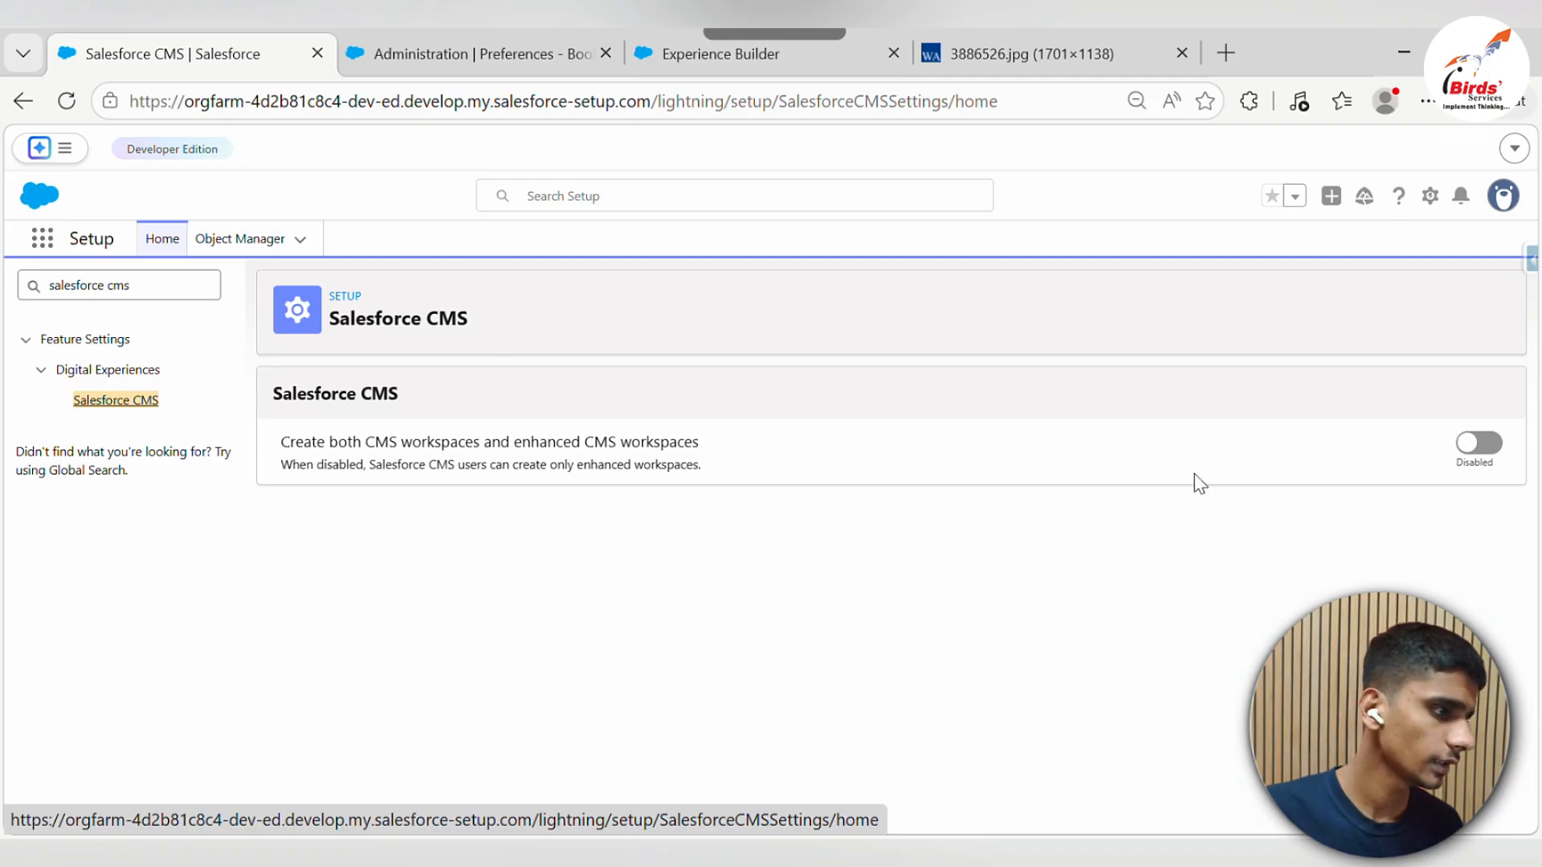
Enable creating both CMS workspaces and enhanced CMS workspaces, then reload the Setup page
{"action": "left_click_drag", "start_coordinate": [273, 441], "coordinate": [923, 485]}
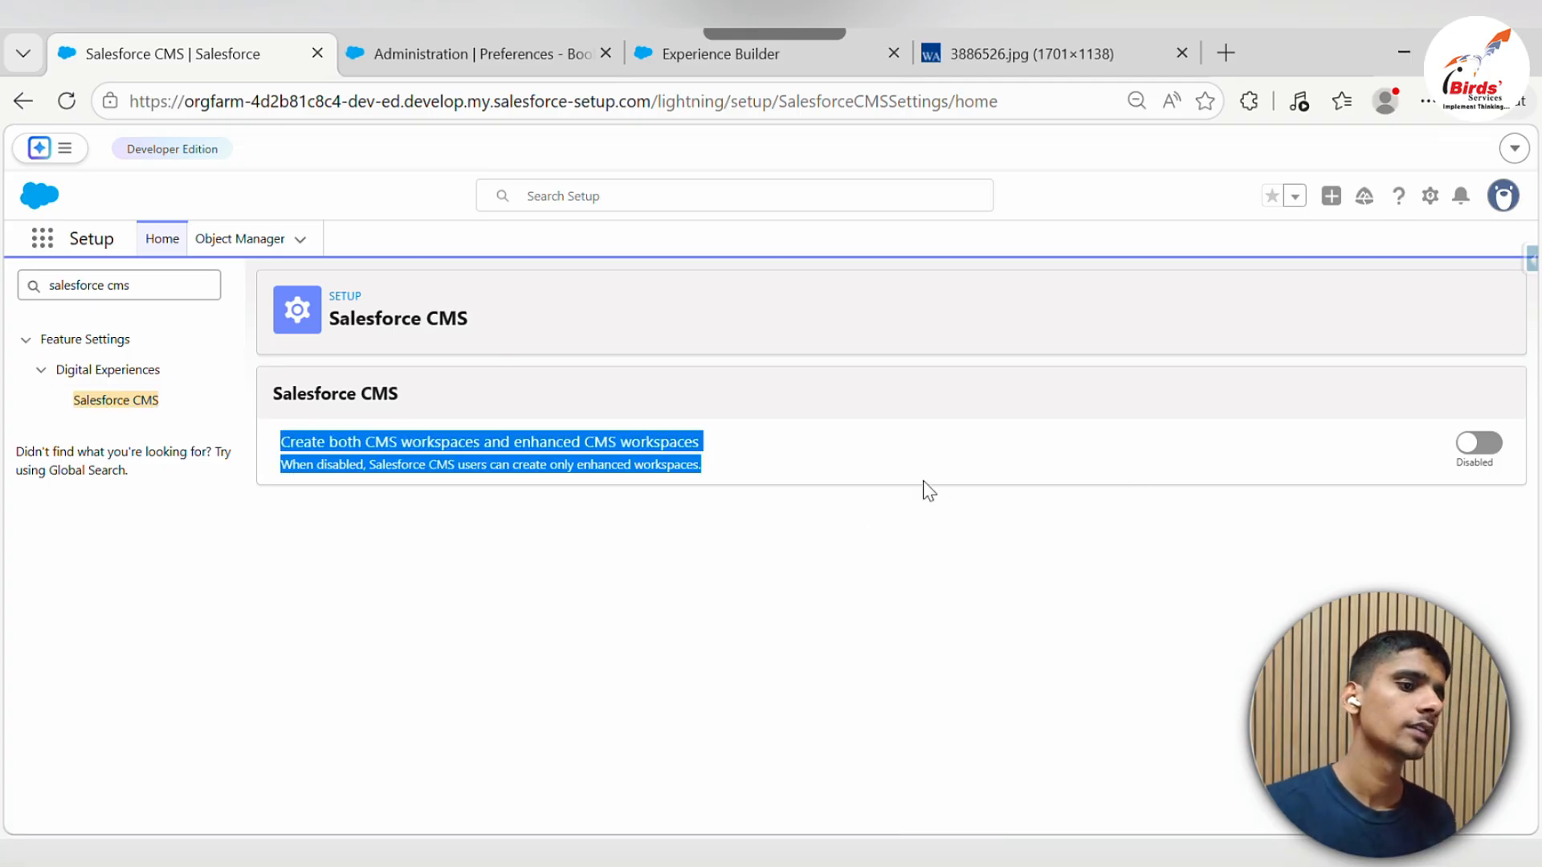
{"action": "left_click", "coordinate": [869, 549]}
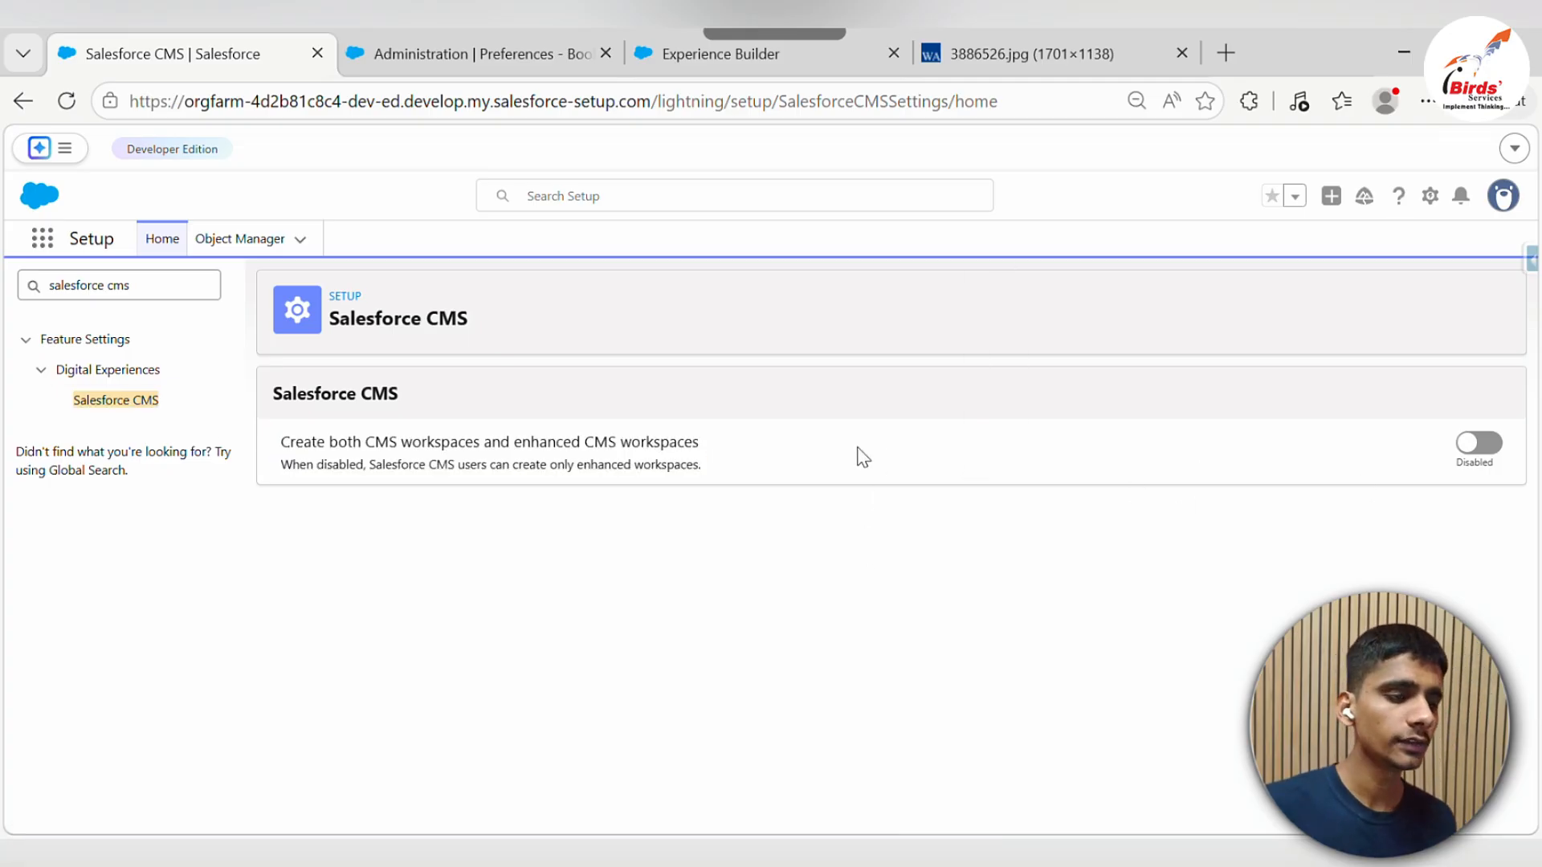
{"action": "left_click", "coordinate": [1474, 464]}
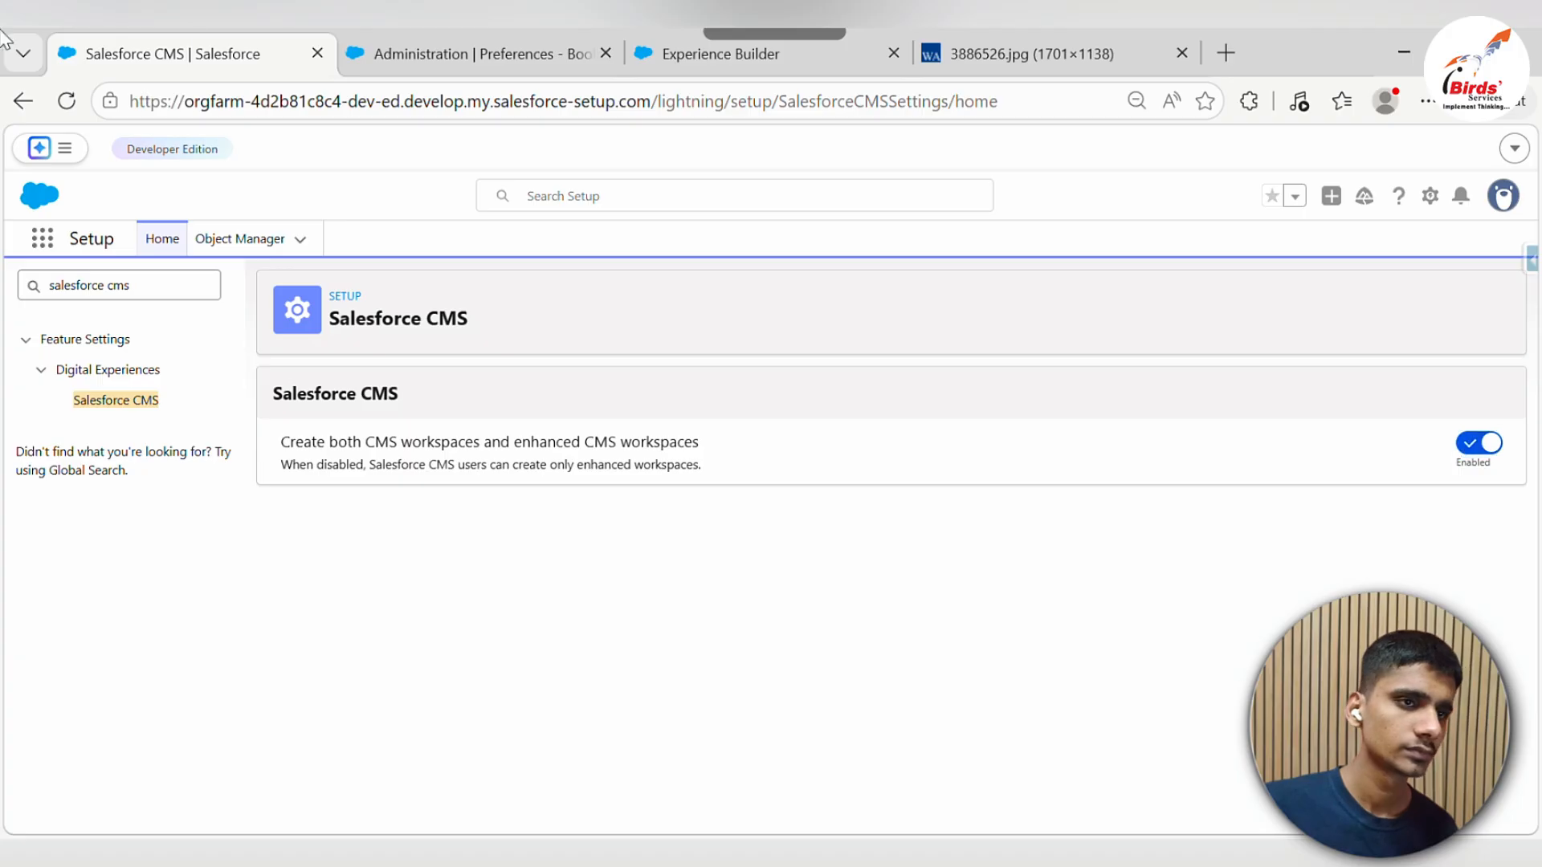
{"action": "left_click", "coordinate": [65, 101]}
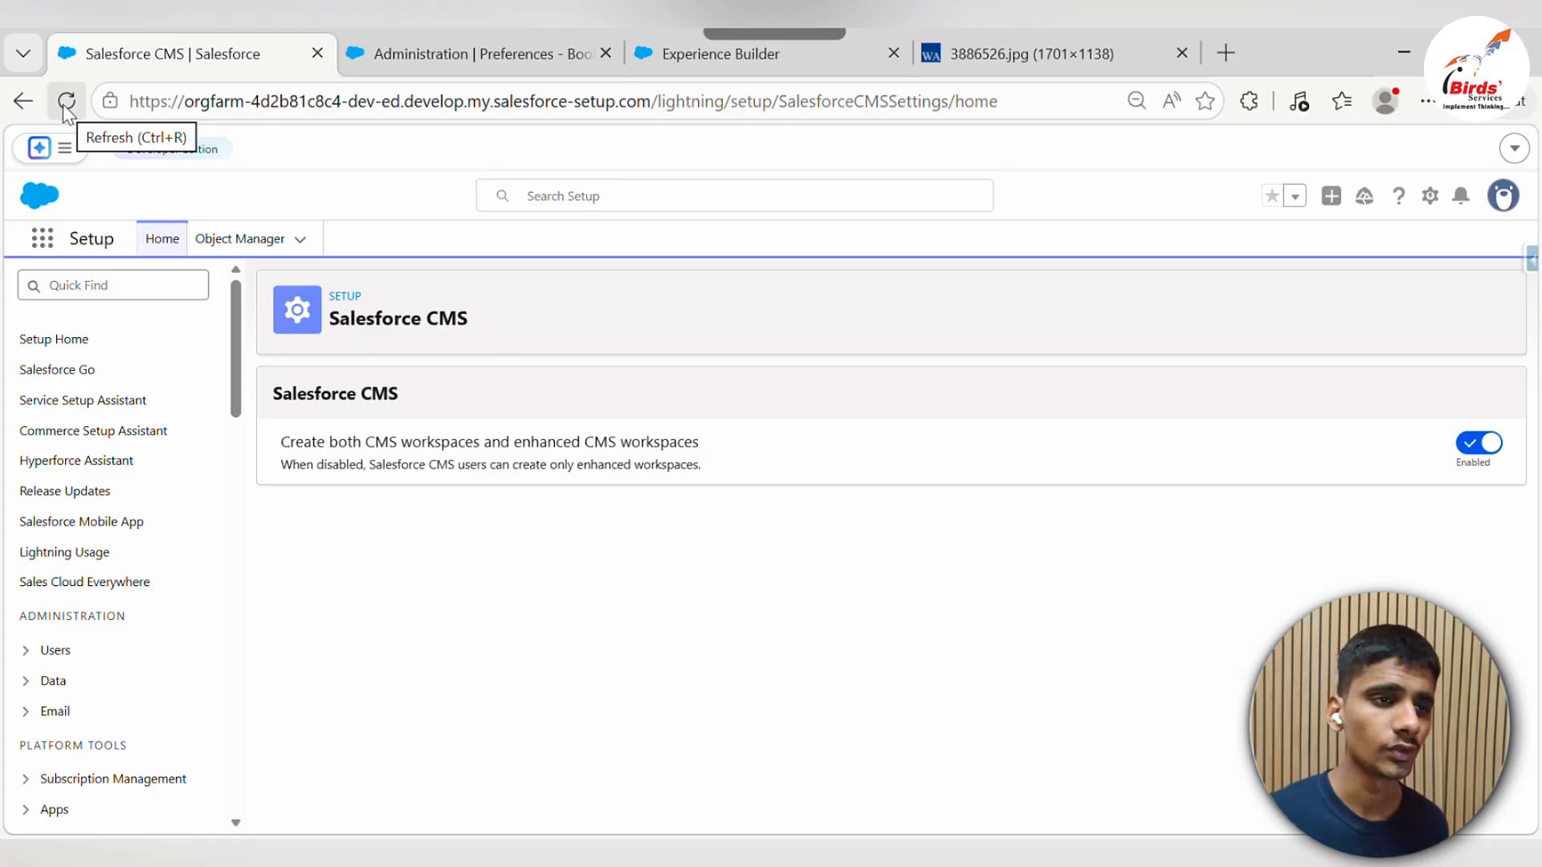
Find CMS Workspaces among the apps and items with the search "cms wor" and open it
{"action": "left_click", "coordinate": [32, 251]}
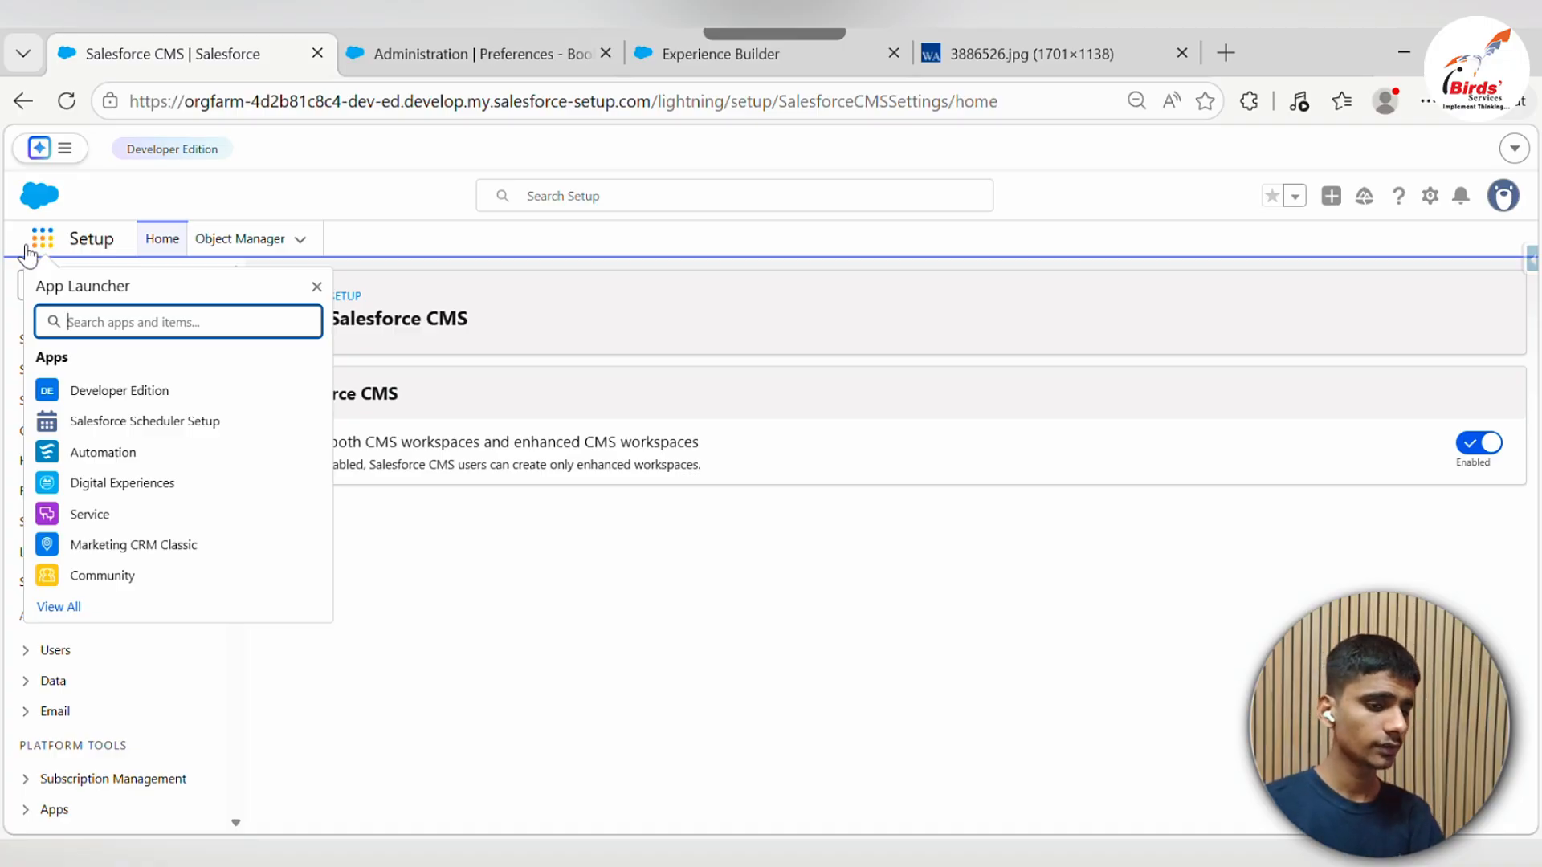
{"action": "type", "text": "salesforce"}
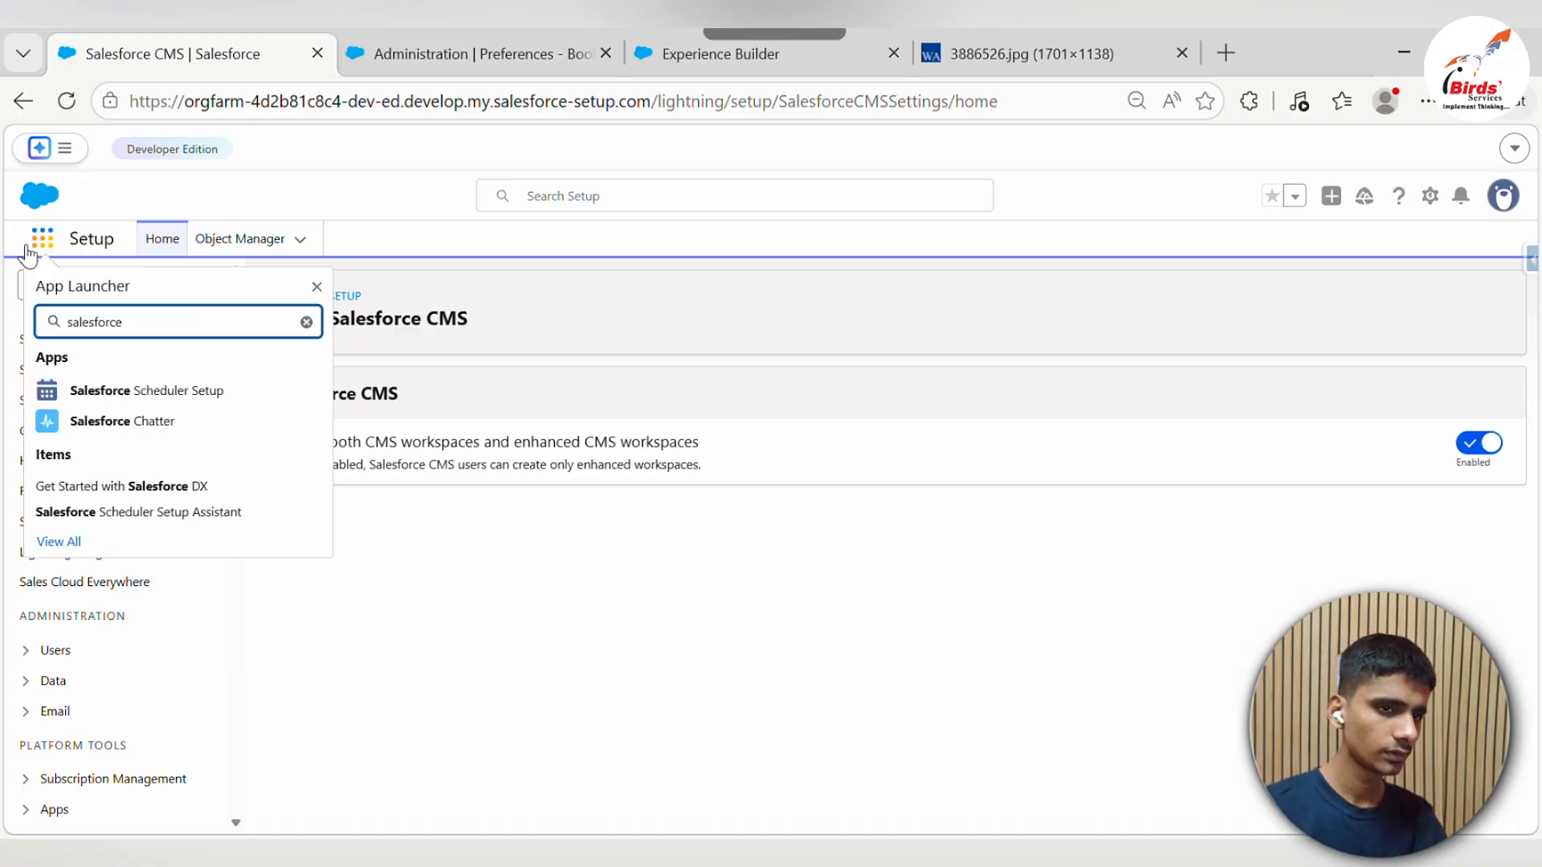
{"action": "key", "text": "ctrl+a"}
{"action": "key", "text": "BackSpace"}
{"action": "type", "text": "c"}
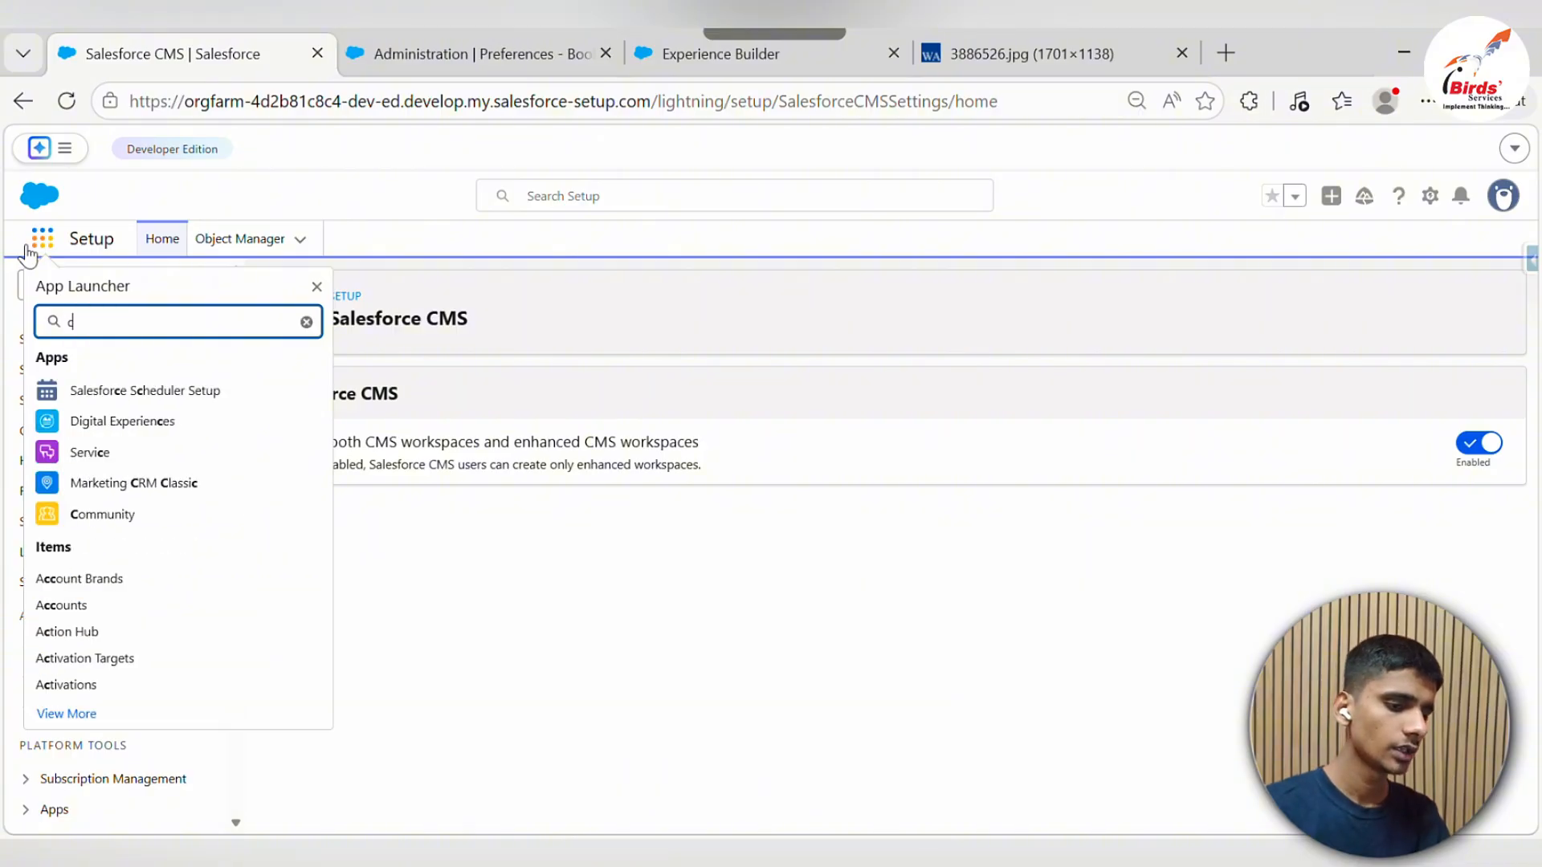
{"action": "type", "text": "ms wor"}
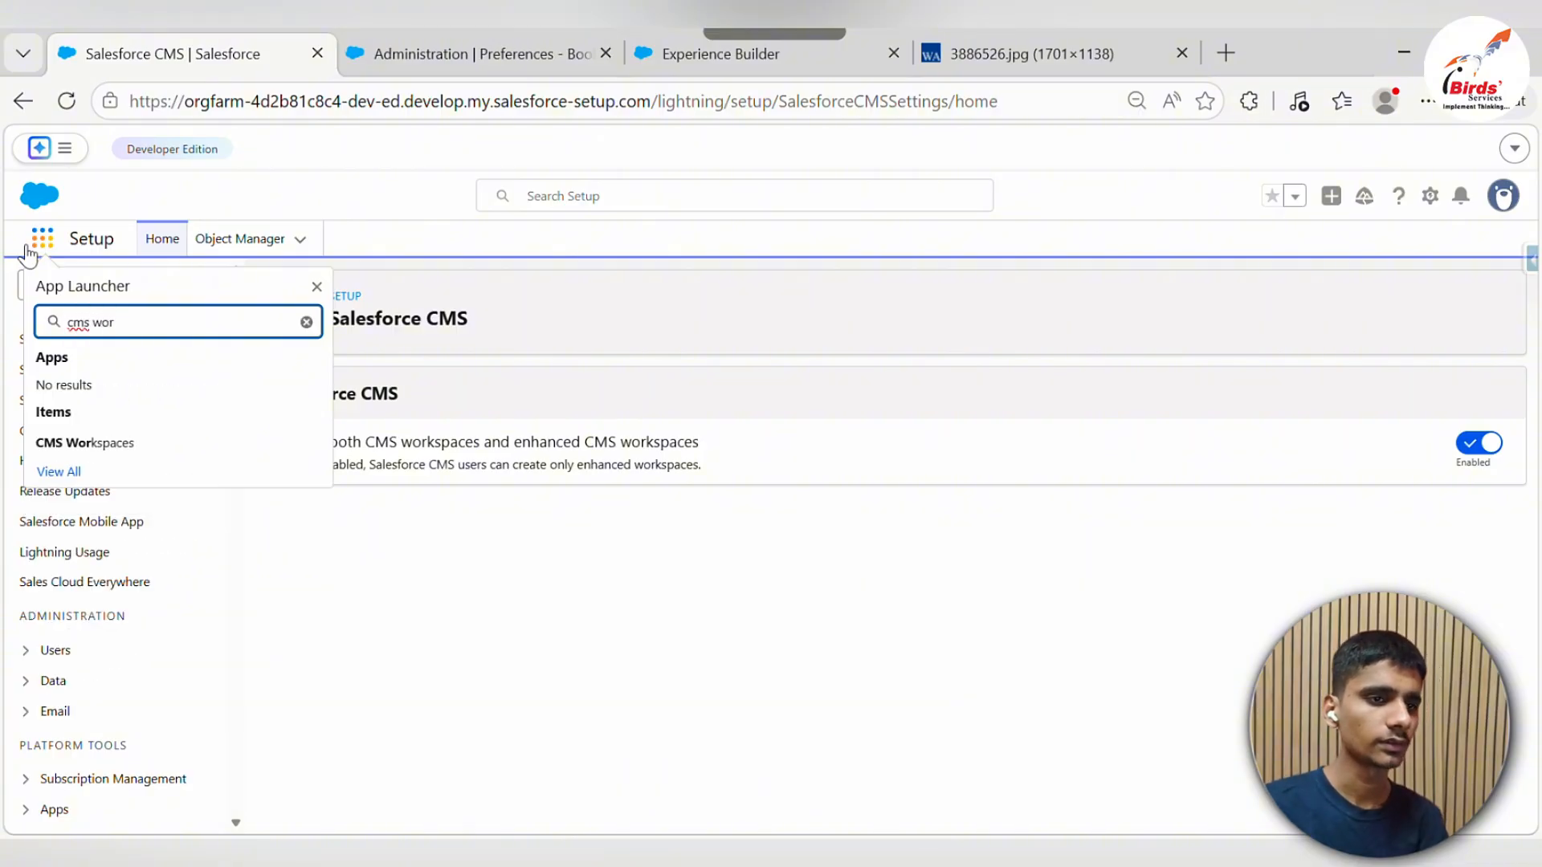
{"action": "left_click", "coordinate": [105, 442]}
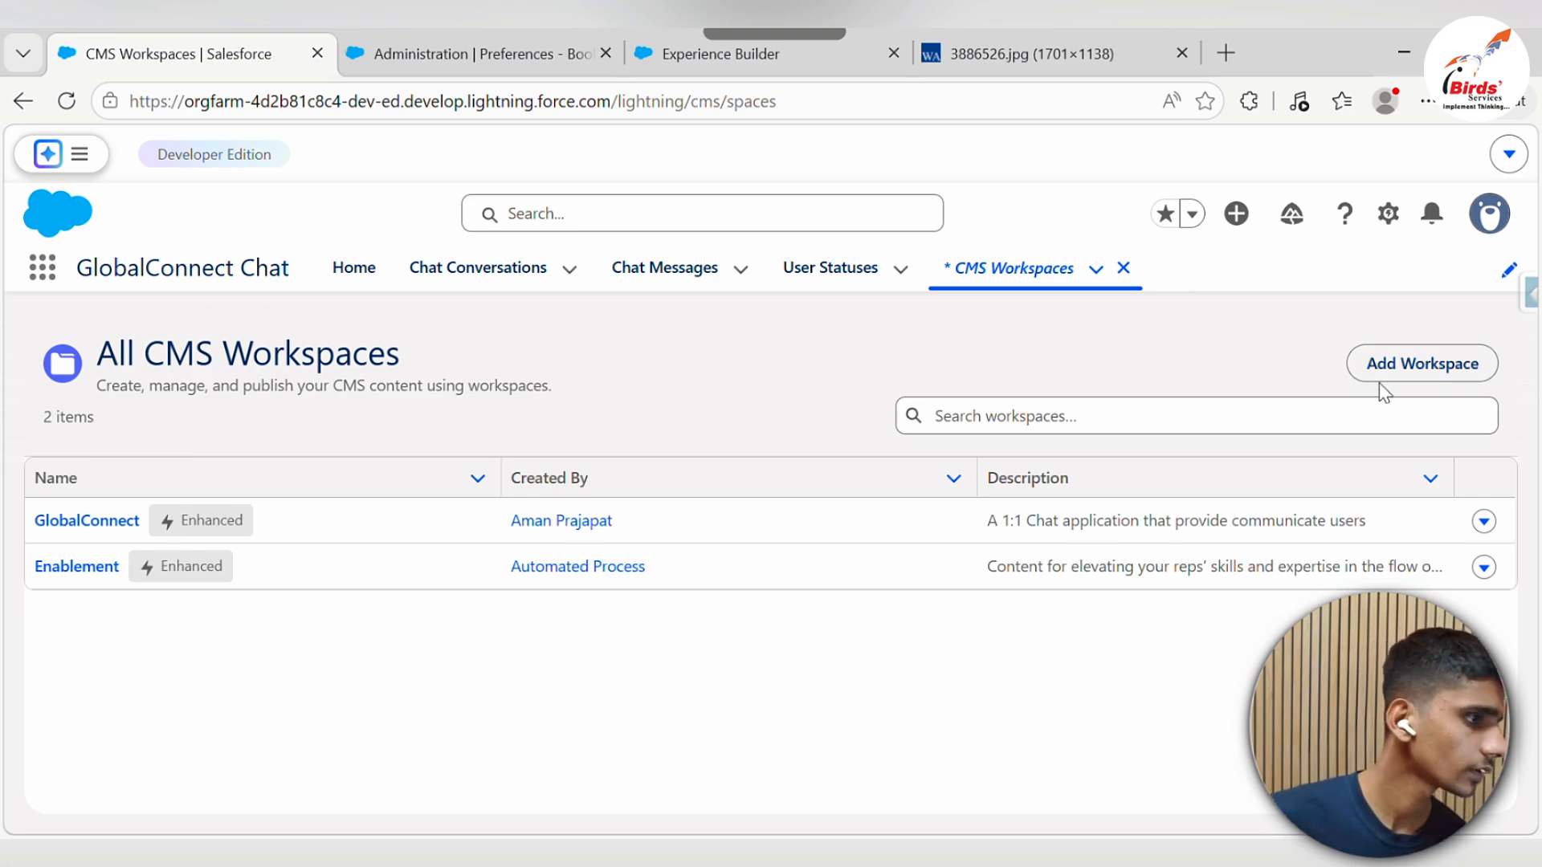
Start a new CMS workspace named BookVerse, choose the Enhanced CMS Workspace type and continue to the channels
{"action": "left_click", "coordinate": [1436, 359]}
{"action": "left_click", "coordinate": [646, 403]}
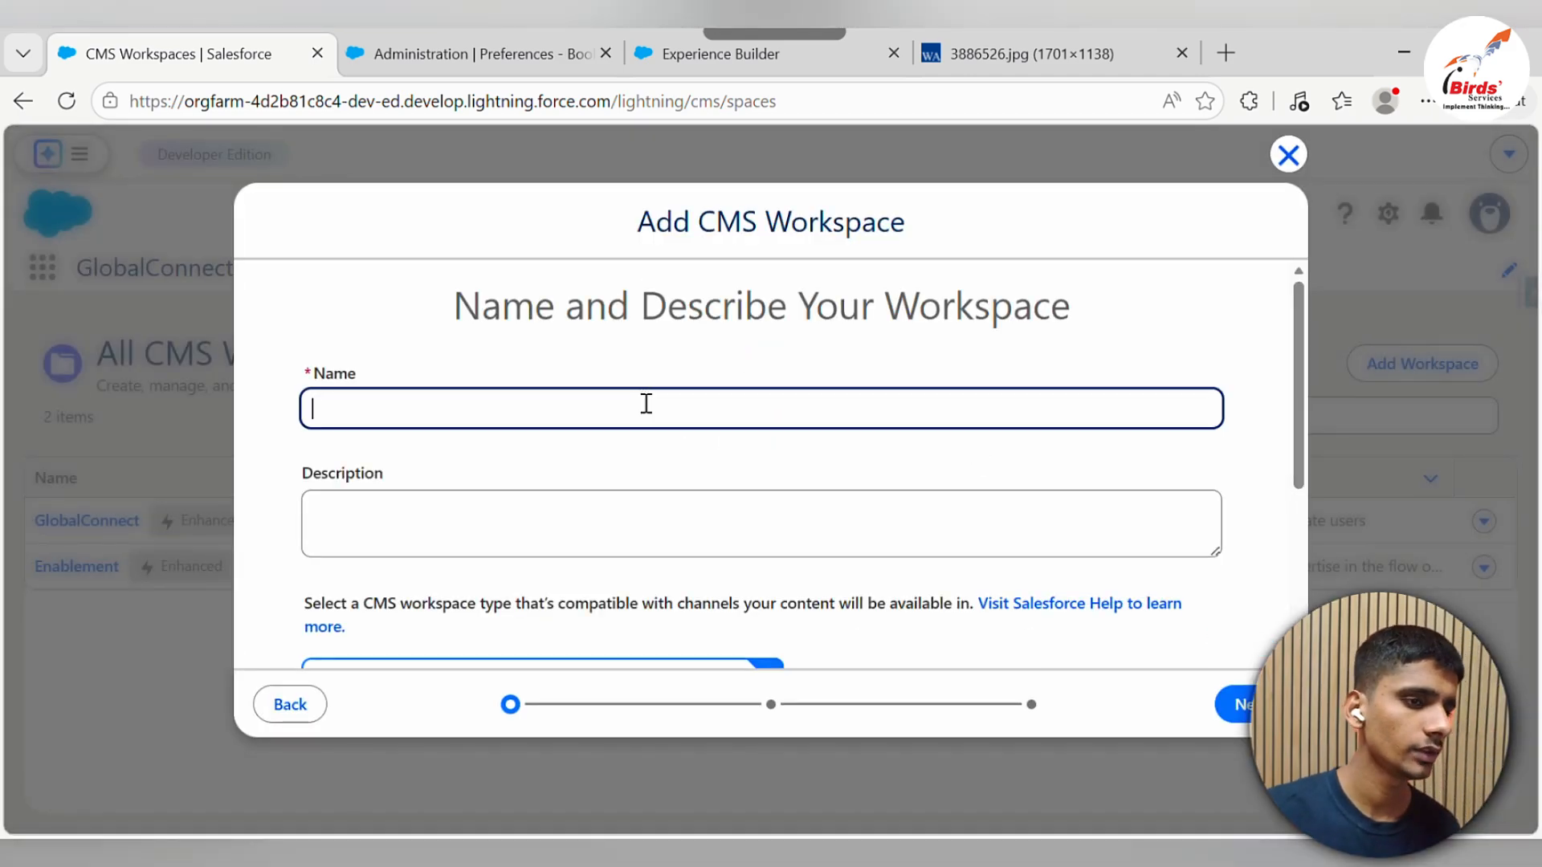
{"action": "key", "text": "super+v"}
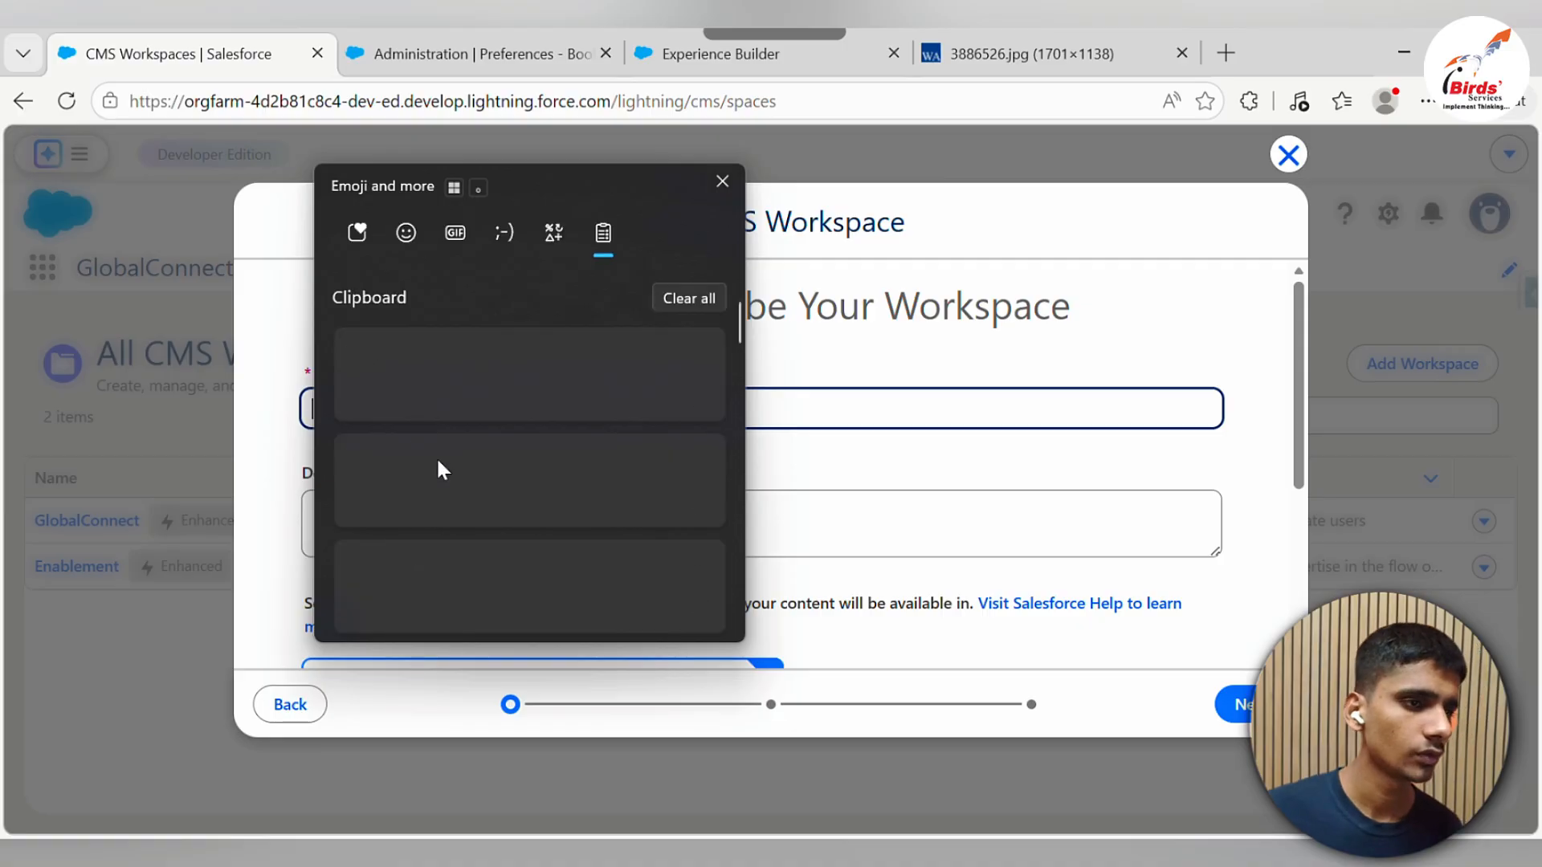
{"action": "left_click", "coordinate": [435, 574]}
{"action": "left_click", "coordinate": [723, 503]}
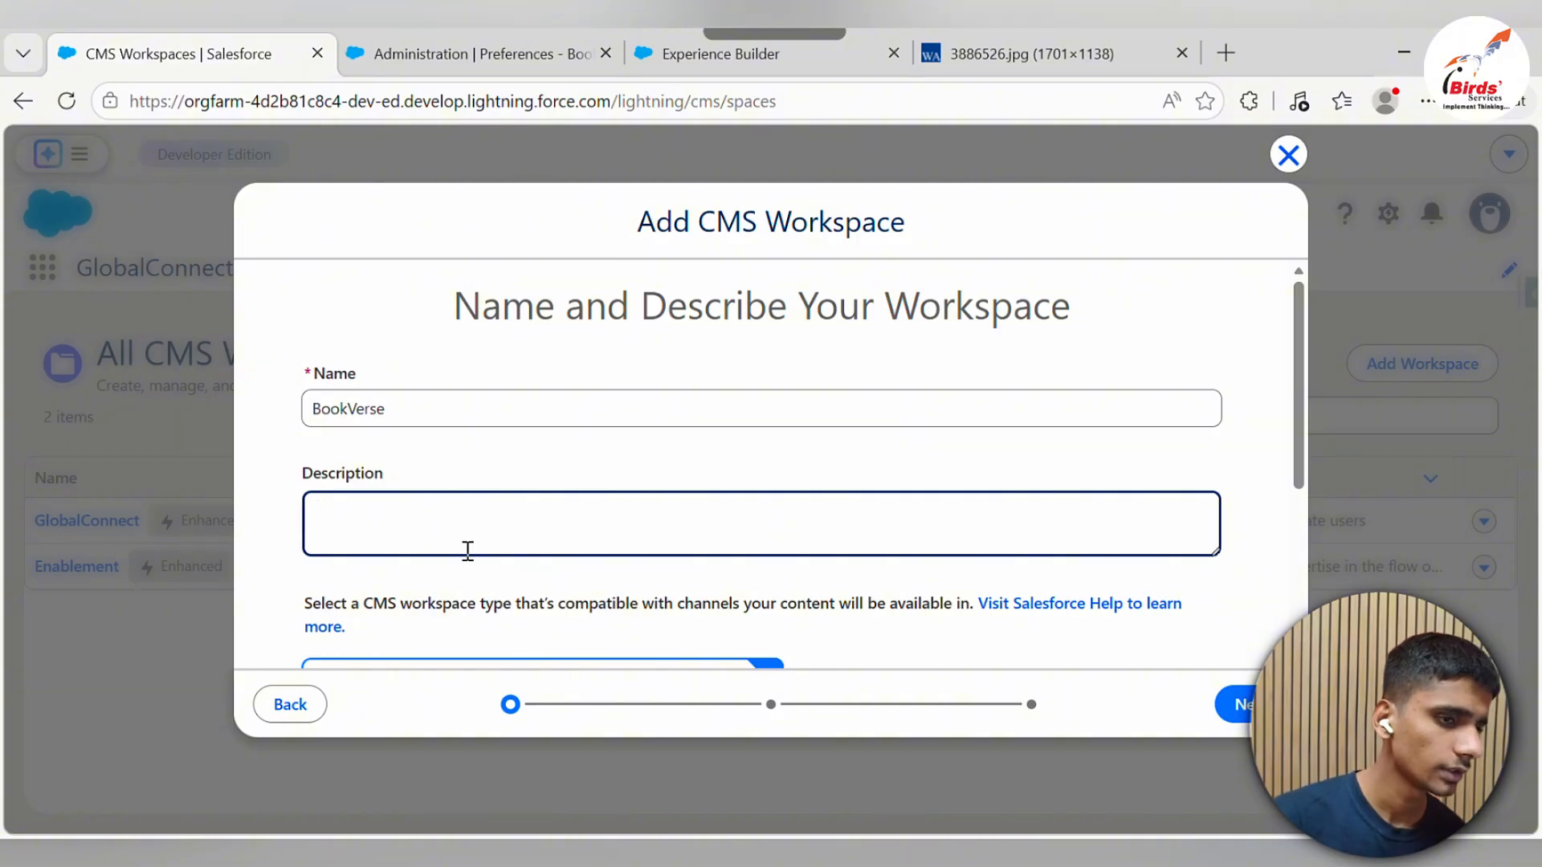
{"action": "scroll", "coordinate": [476, 545], "scroll_direction": "down", "scroll_amount": 4}
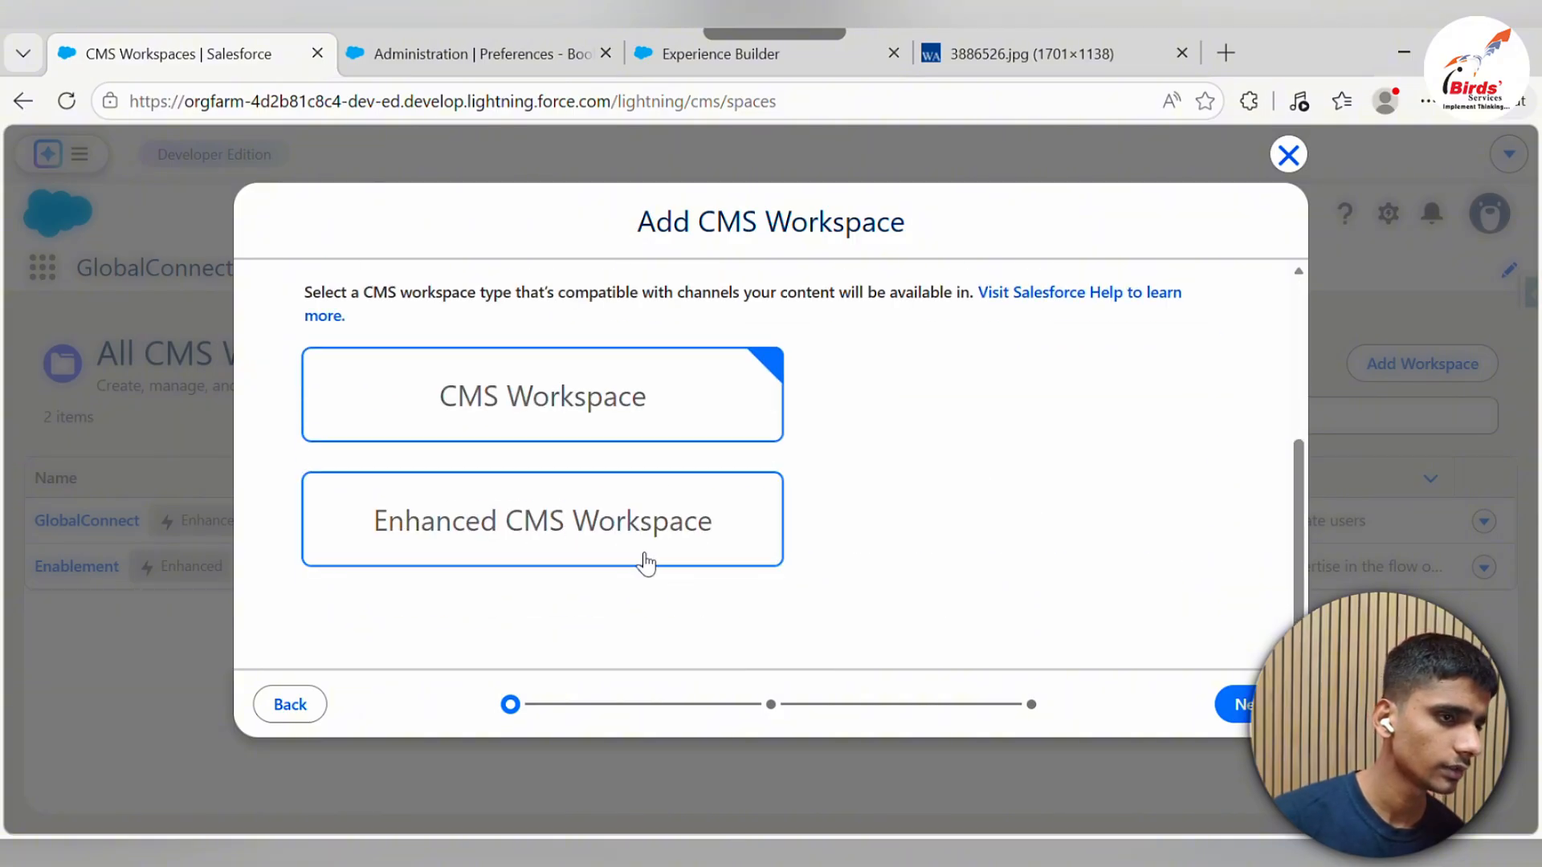
{"action": "left_click", "coordinate": [624, 514]}
{"action": "left_click", "coordinate": [613, 454]}
{"action": "left_click", "coordinate": [612, 549]}
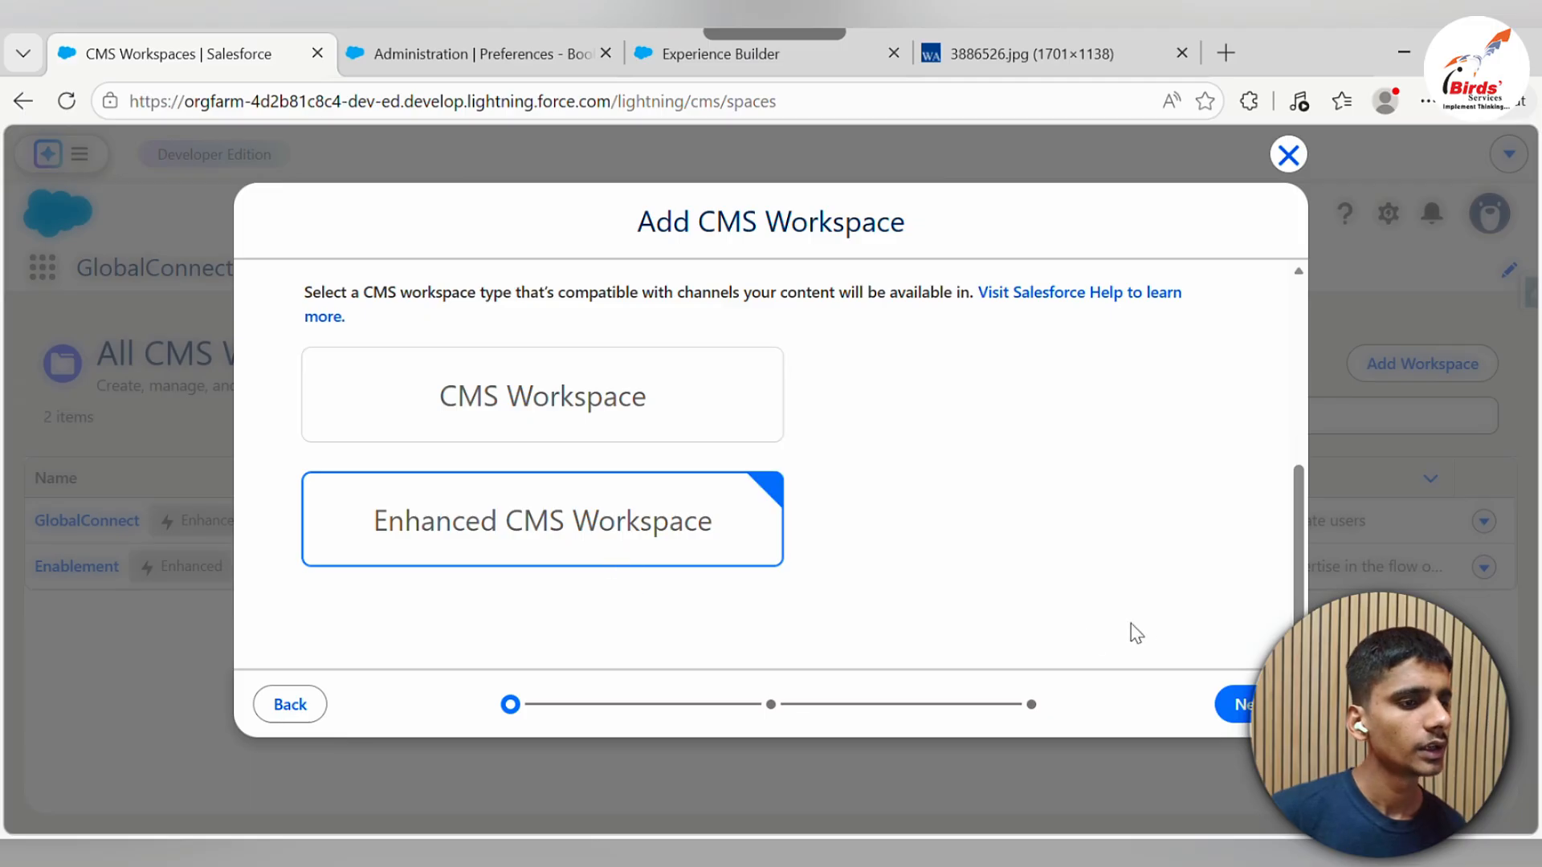
{"action": "left_click", "coordinate": [1241, 706]}
Add the "BookVerse: The Ultimate Online Library" site as the workspace's channel and continue to the language selection
{"action": "scroll", "coordinate": [378, 454], "scroll_direction": "down", "scroll_amount": 2}
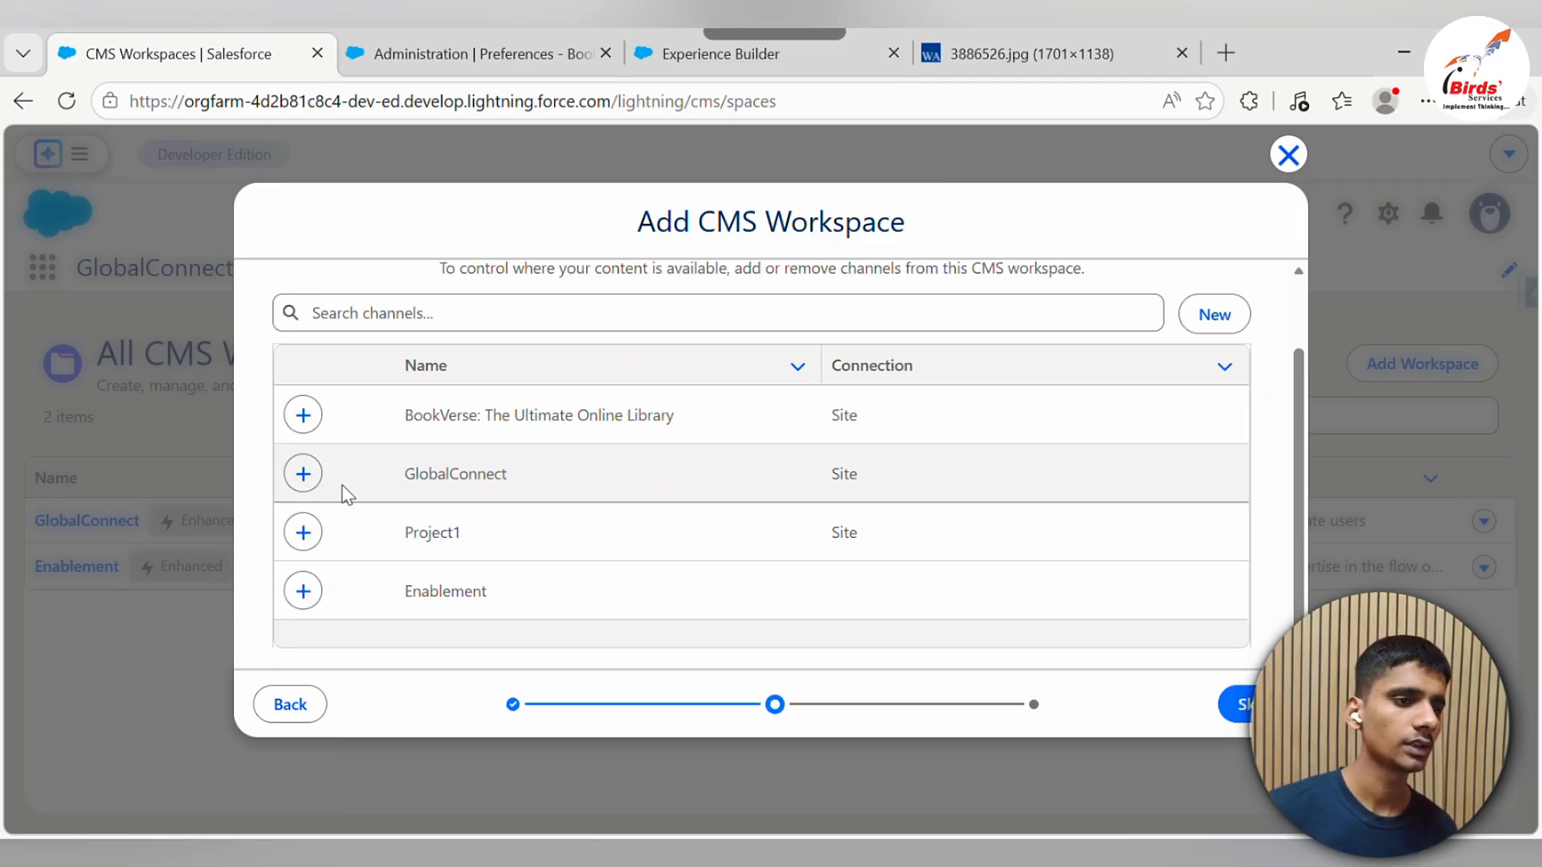
{"action": "left_click", "coordinate": [313, 432]}
{"action": "scroll", "coordinate": [321, 482], "scroll_direction": "up", "scroll_amount": 2}
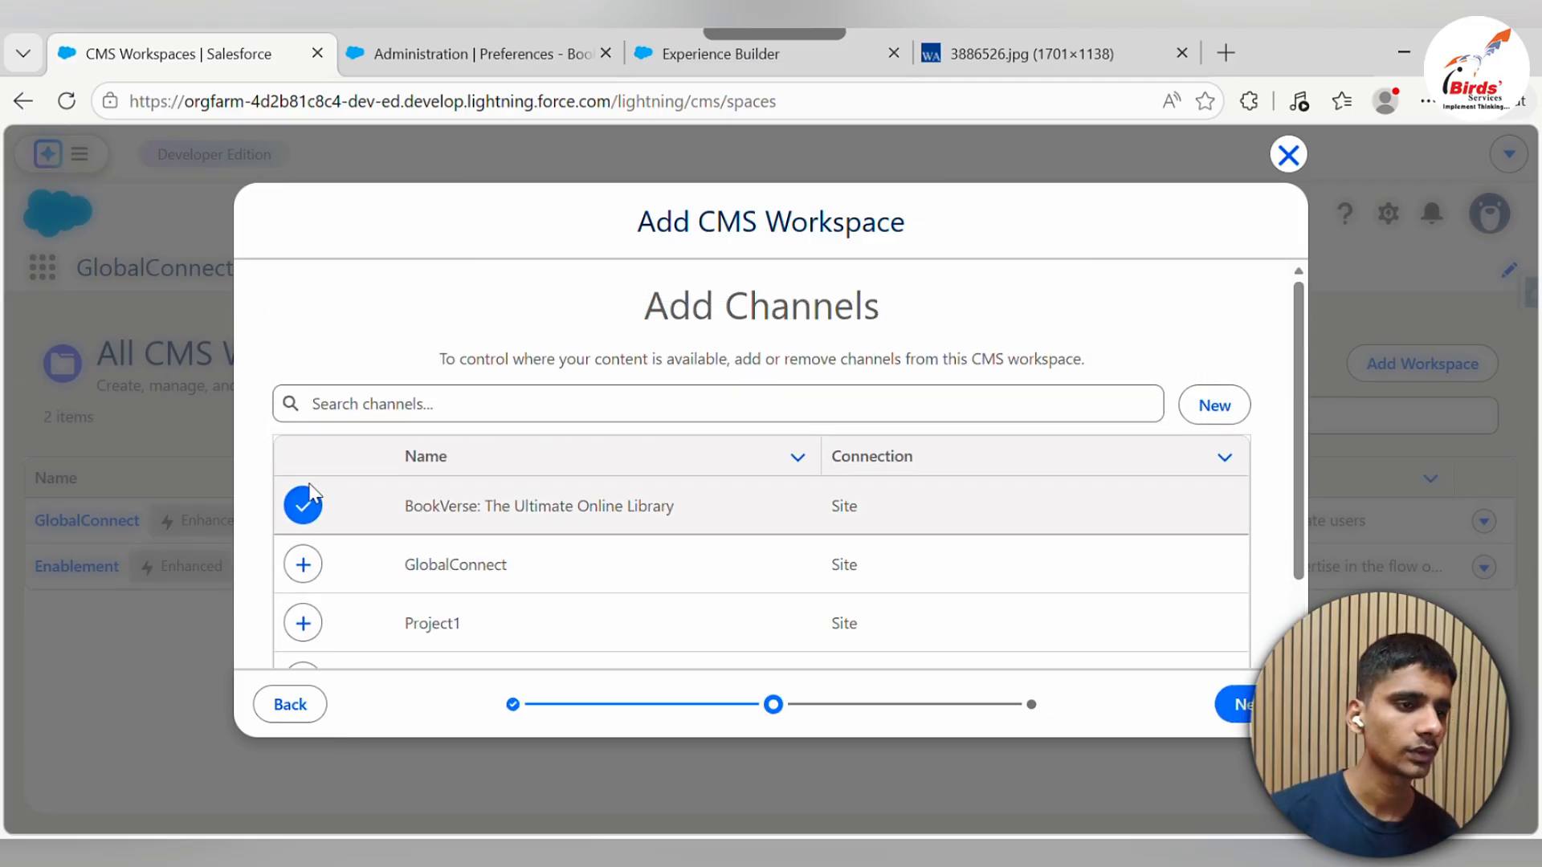
{"action": "left_click_drag", "start_coordinate": [354, 511], "coordinate": [717, 516]}
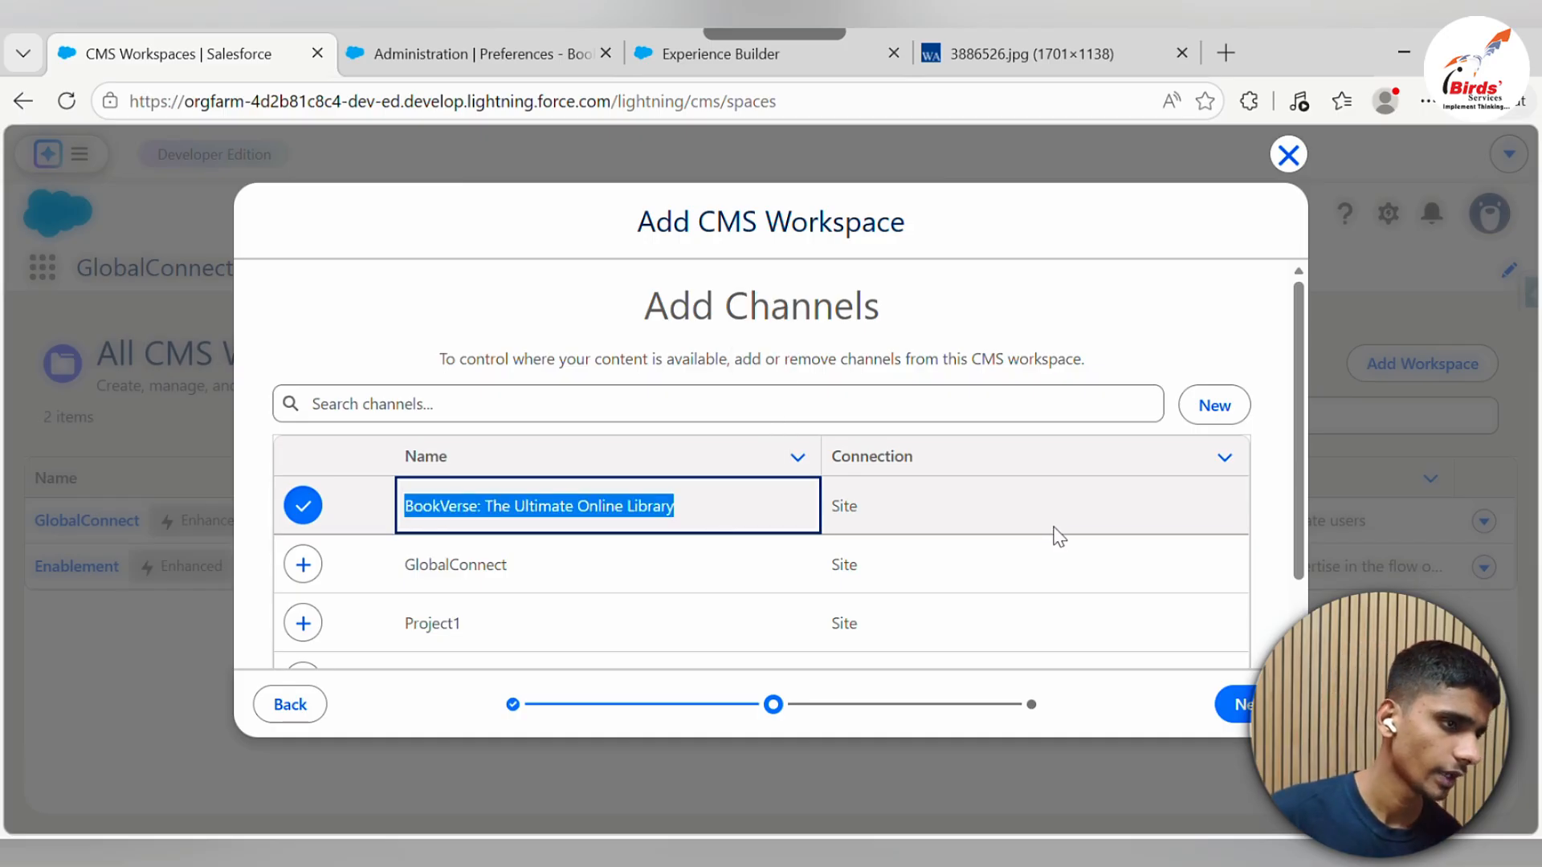
{"action": "left_click", "coordinate": [1054, 527]}
{"action": "left_click_drag", "start_coordinate": [348, 509], "coordinate": [664, 537]}
{"action": "left_click", "coordinate": [684, 511]}
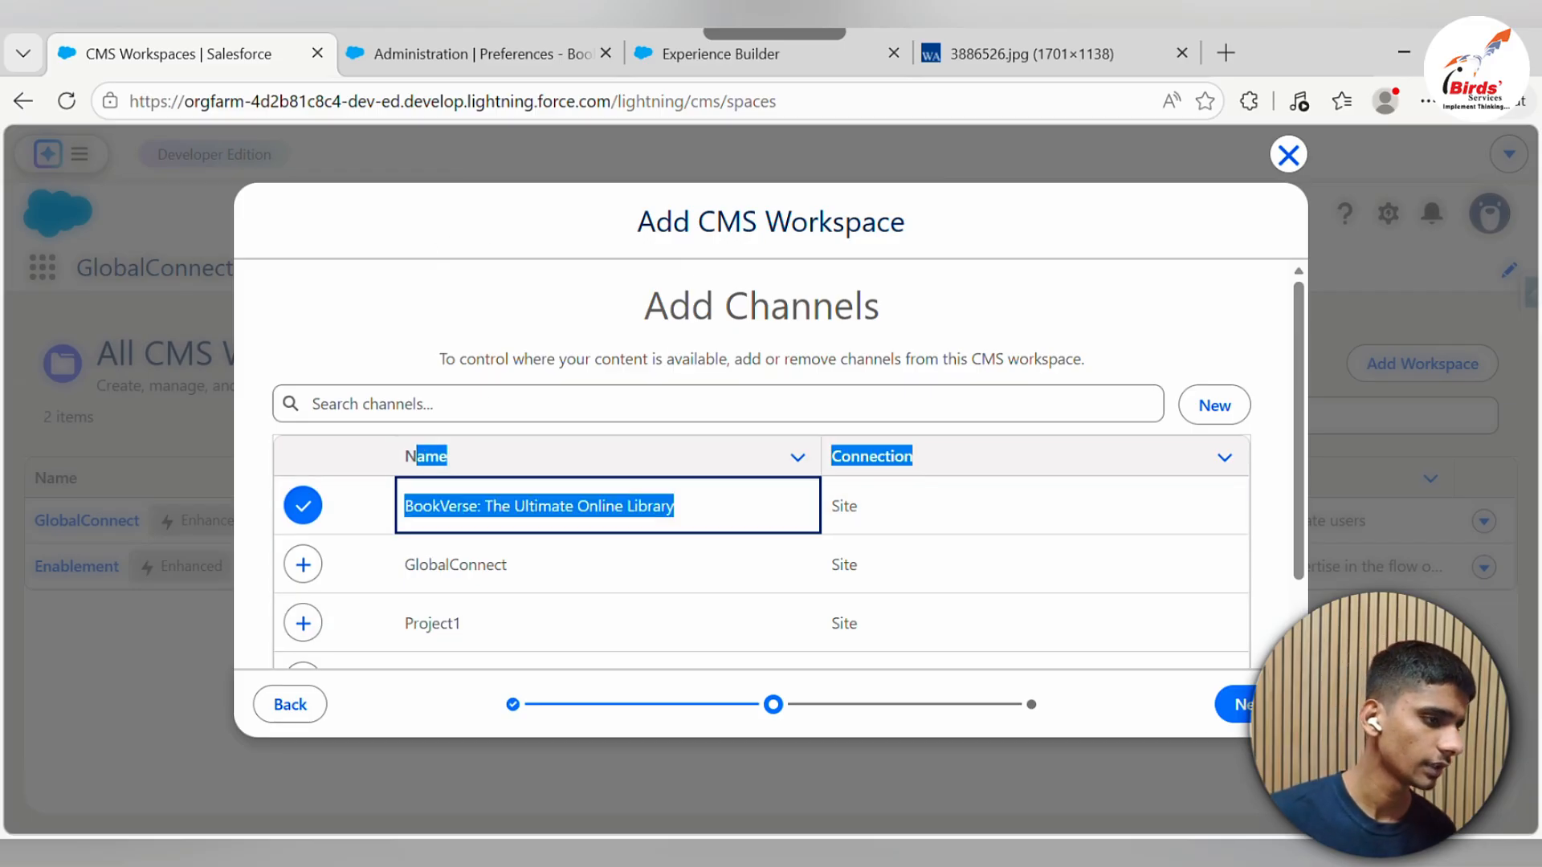
{"action": "left_click", "coordinate": [1226, 713]}
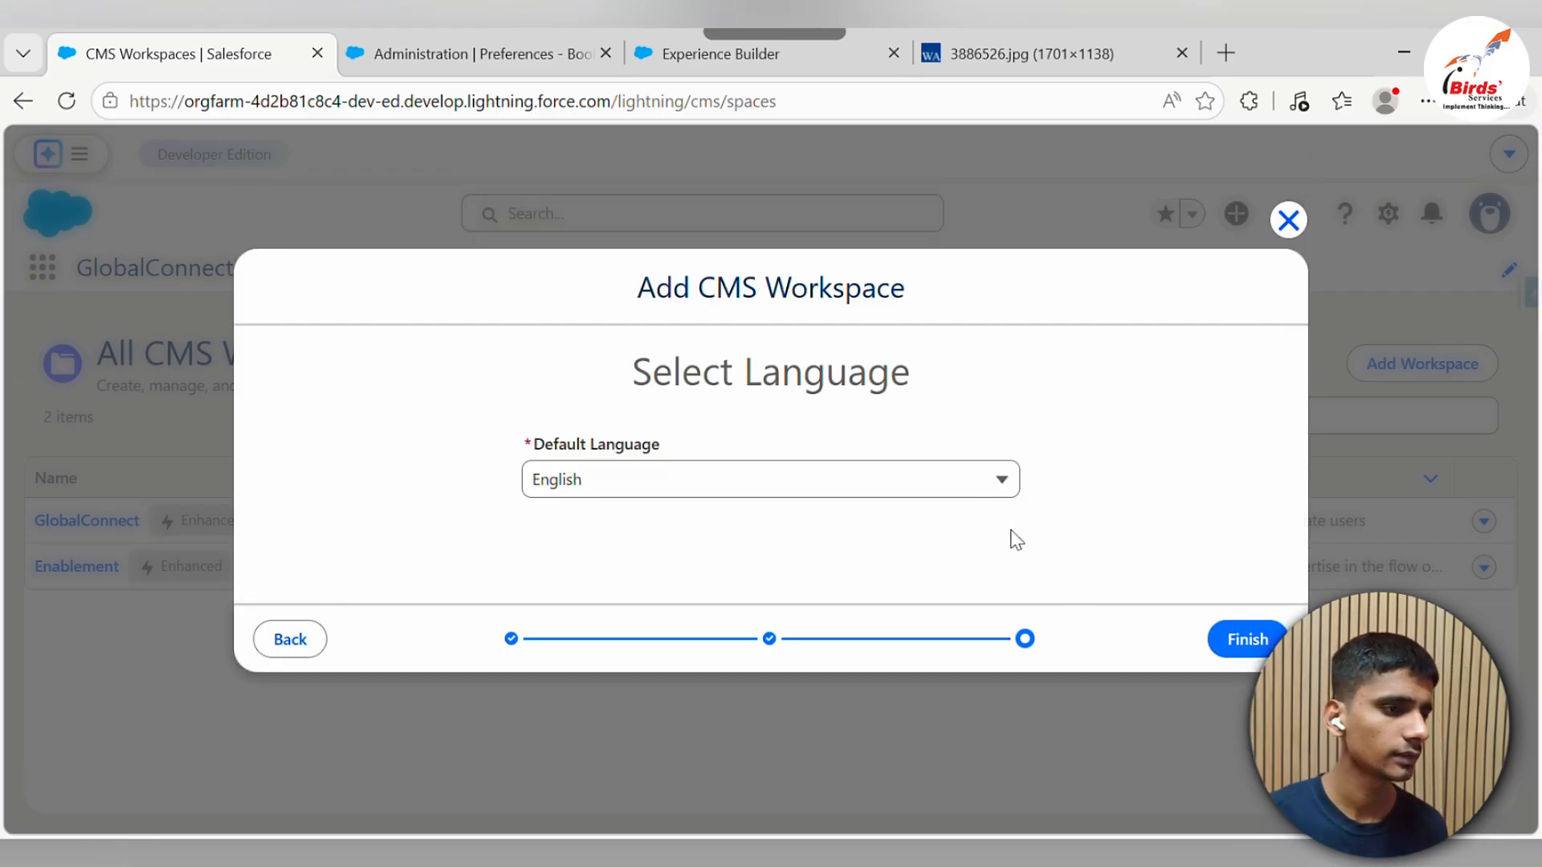
Look through the default language options, keep English and finish creating the workspace
{"action": "left_click", "coordinate": [954, 488]}
{"action": "left_click", "coordinate": [954, 488]}
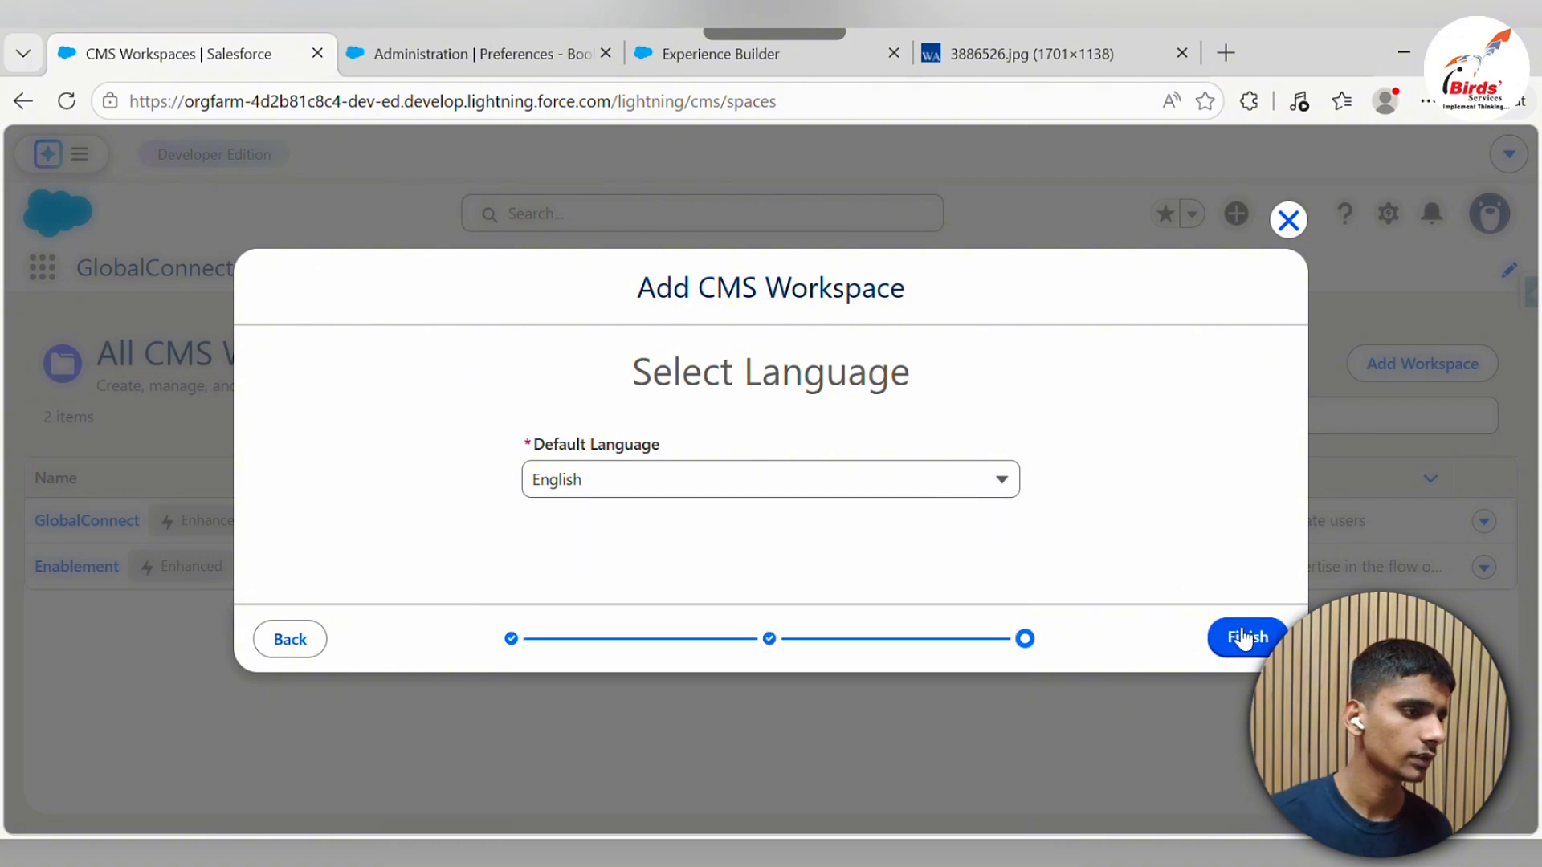
{"action": "left_click", "coordinate": [1004, 486]}
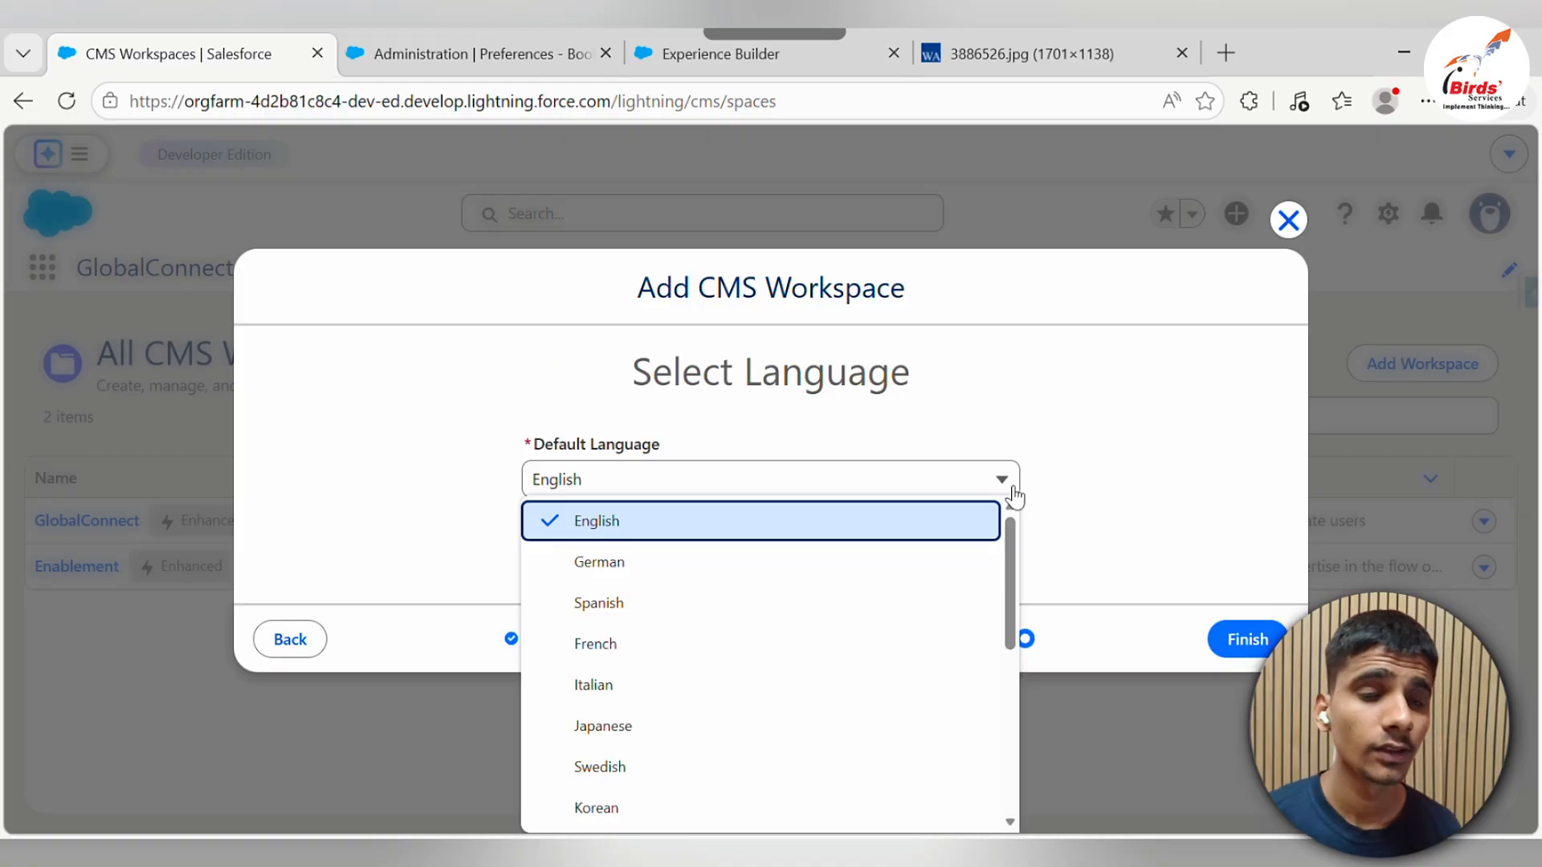
{"action": "left_click", "coordinate": [1014, 496]}
{"action": "left_click", "coordinate": [1247, 639]}
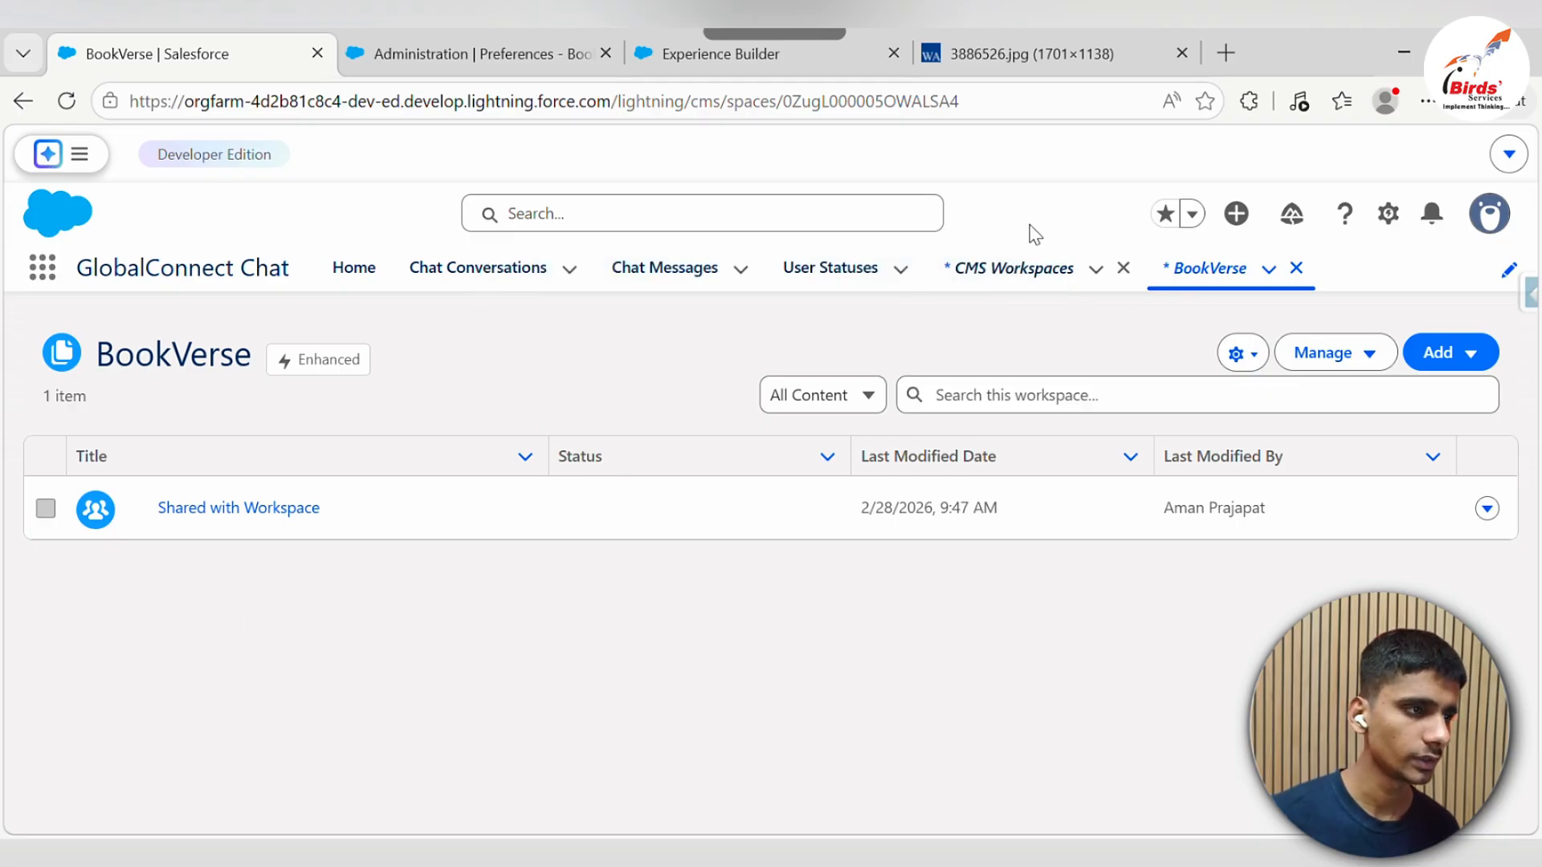
Open the BookVerse workspace from the list of all CMS workspaces and add a folder named "Page" to it
{"action": "left_click", "coordinate": [1016, 269]}
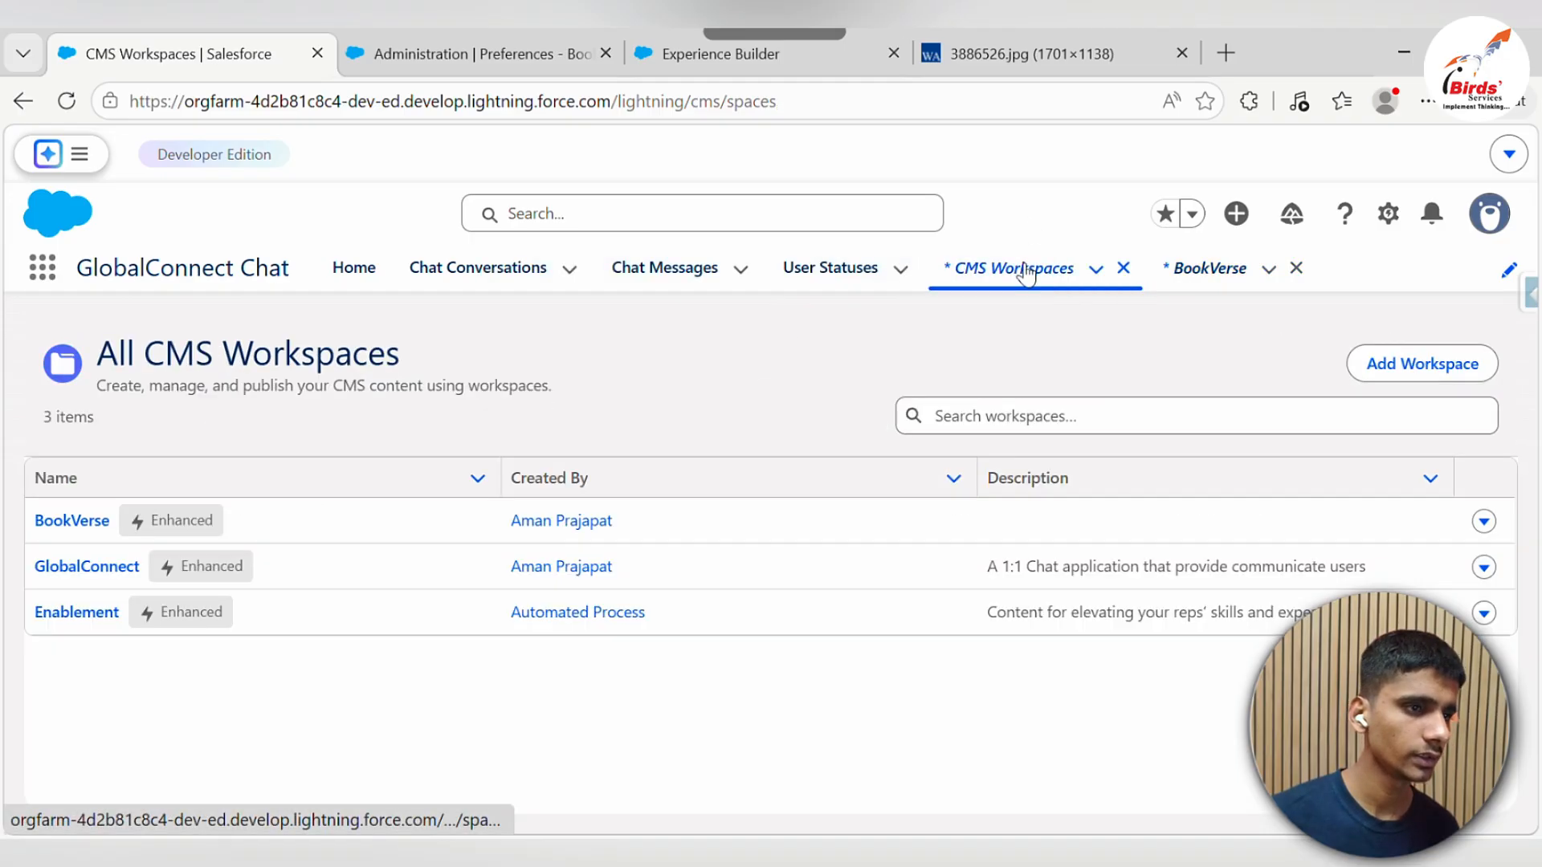
{"action": "left_click", "coordinate": [73, 524]}
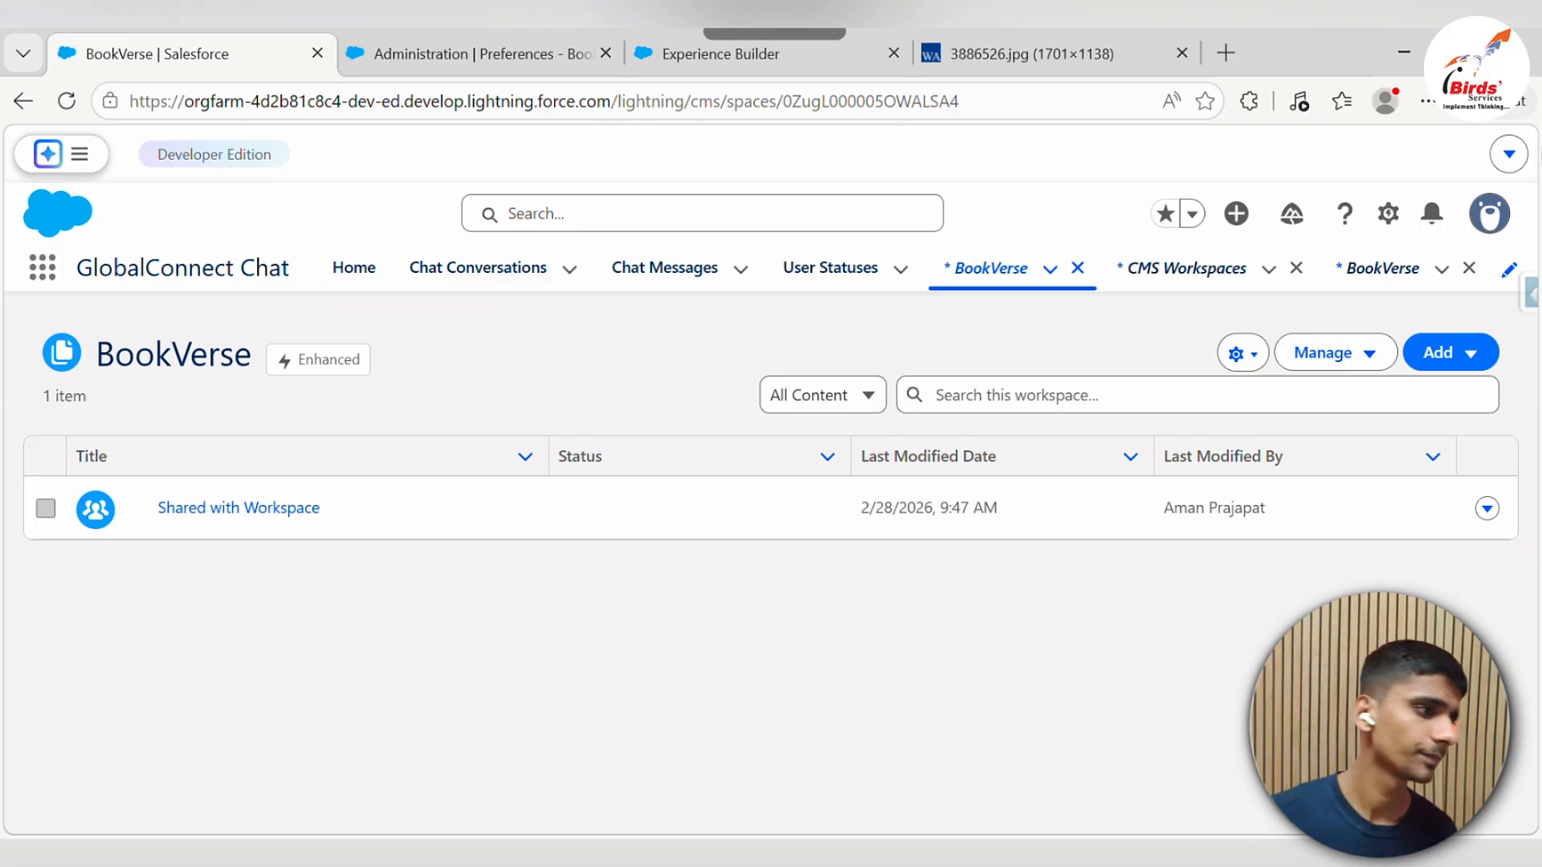
{"action": "left_click", "coordinate": [1474, 353]}
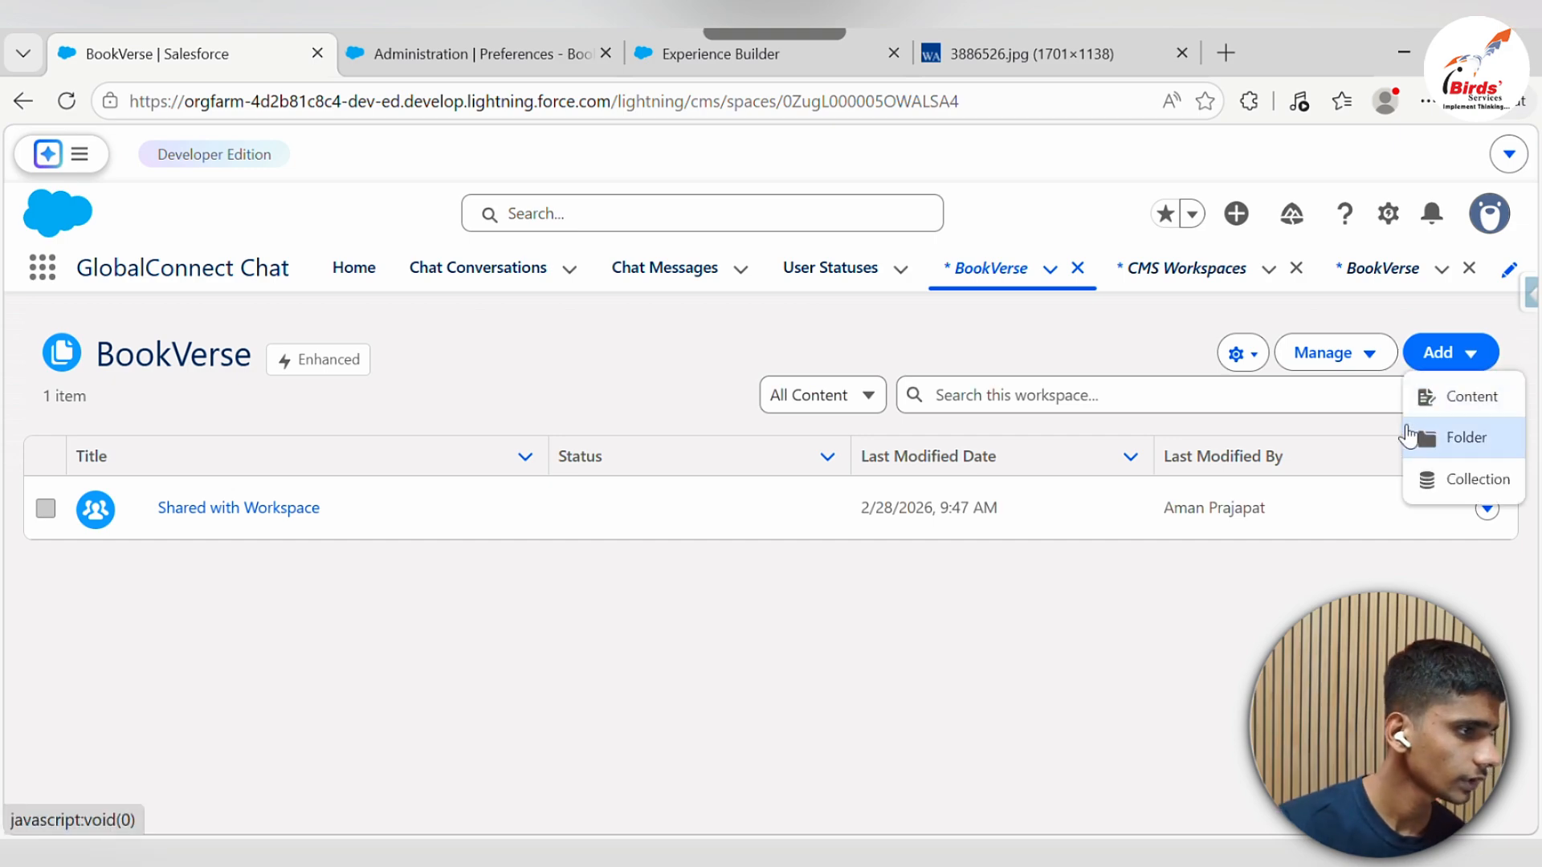
{"action": "left_click", "coordinate": [1438, 437]}
{"action": "left_click", "coordinate": [691, 493]}
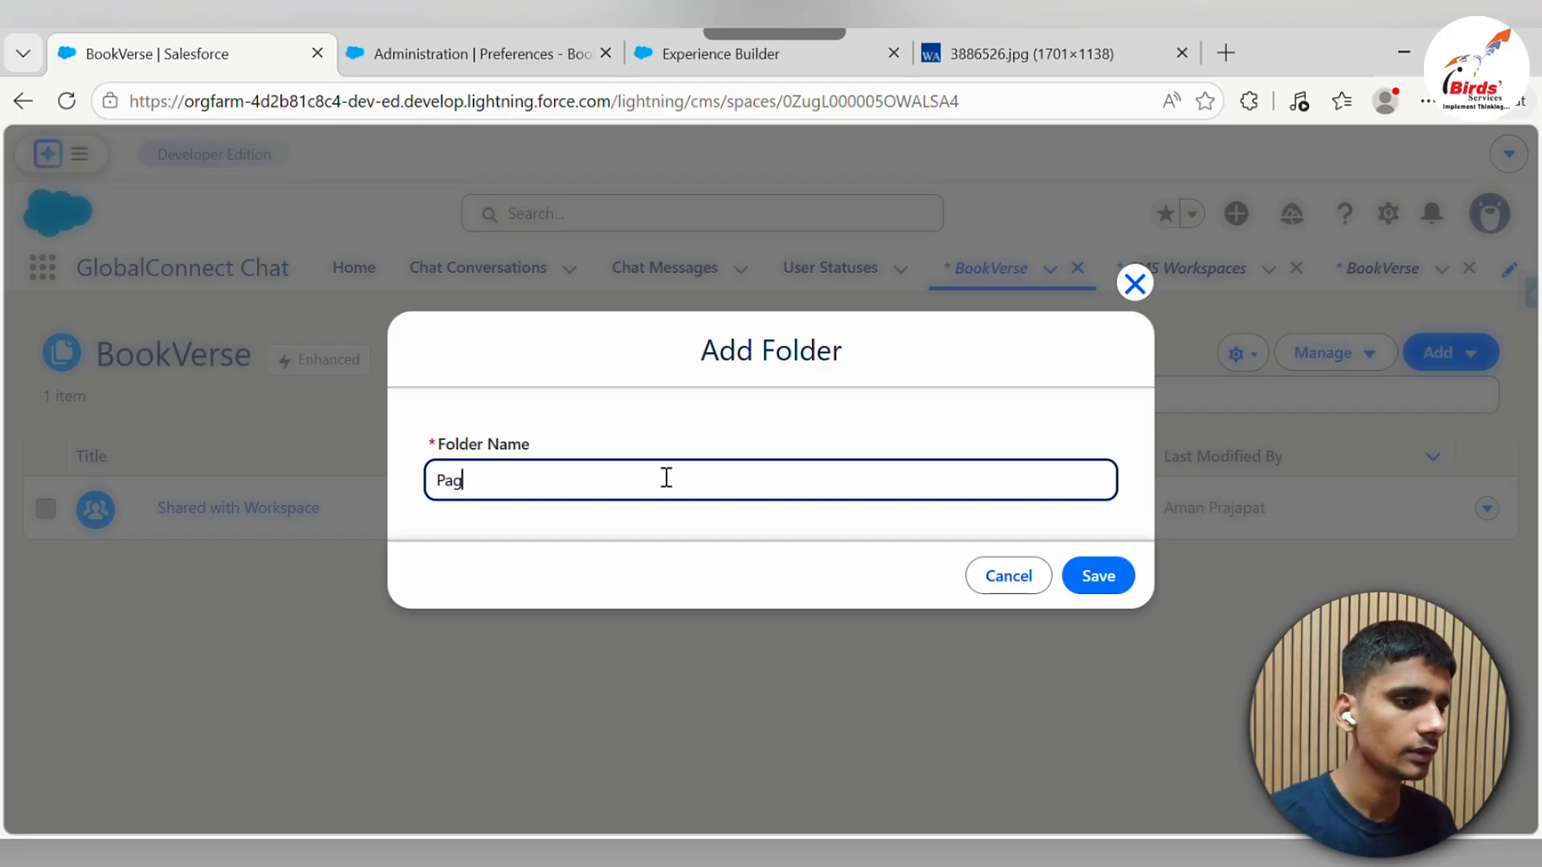
{"action": "type", "text": "Page"}
{"action": "left_click", "coordinate": [1097, 575]}
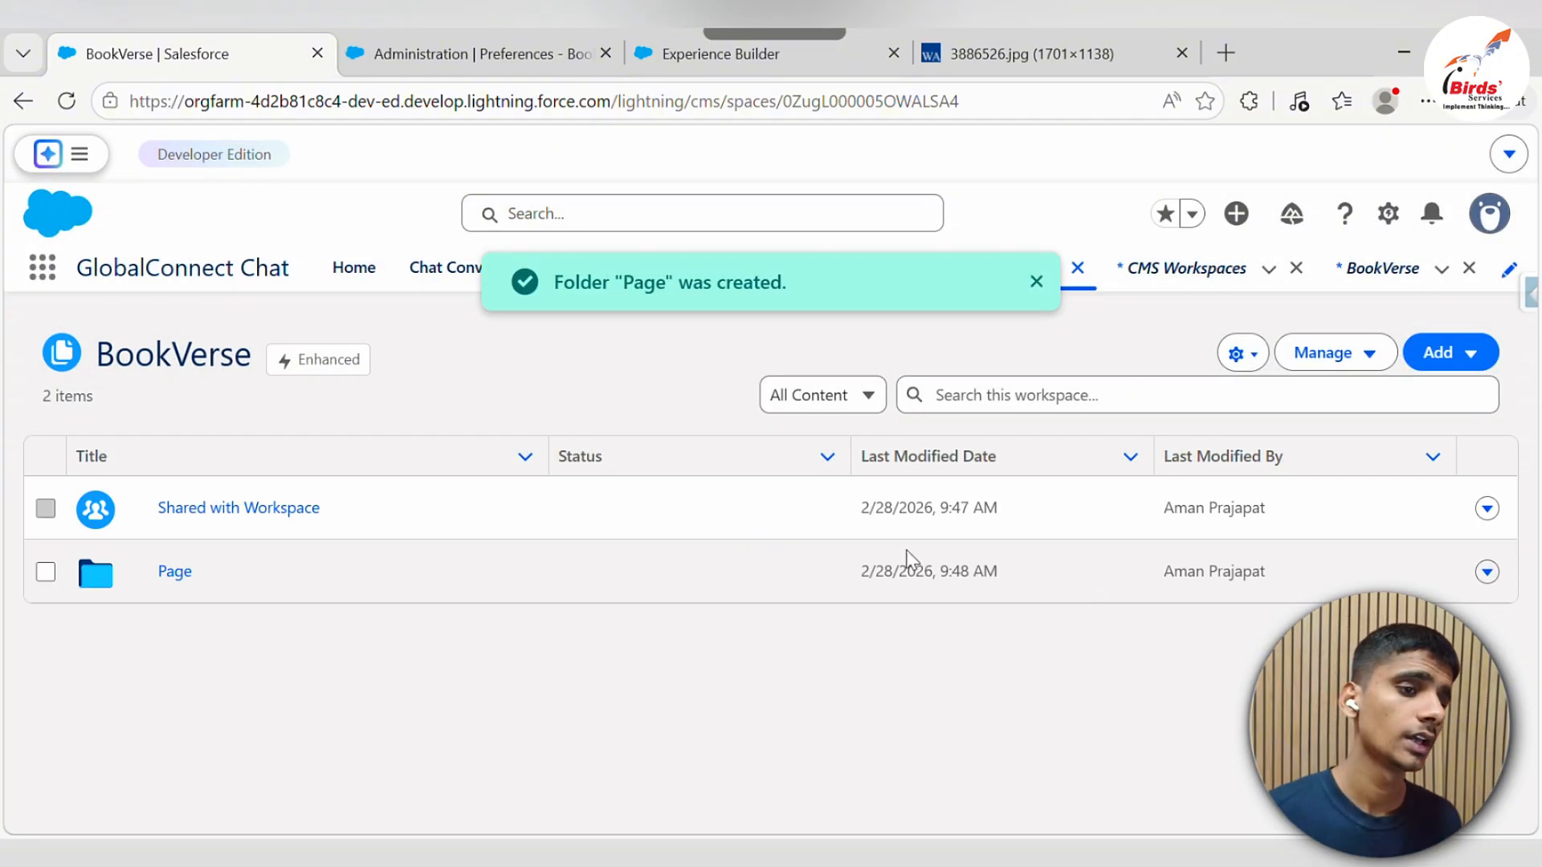
Open the Page folder and create a new content item of the News type in it
{"action": "left_click", "coordinate": [163, 576]}
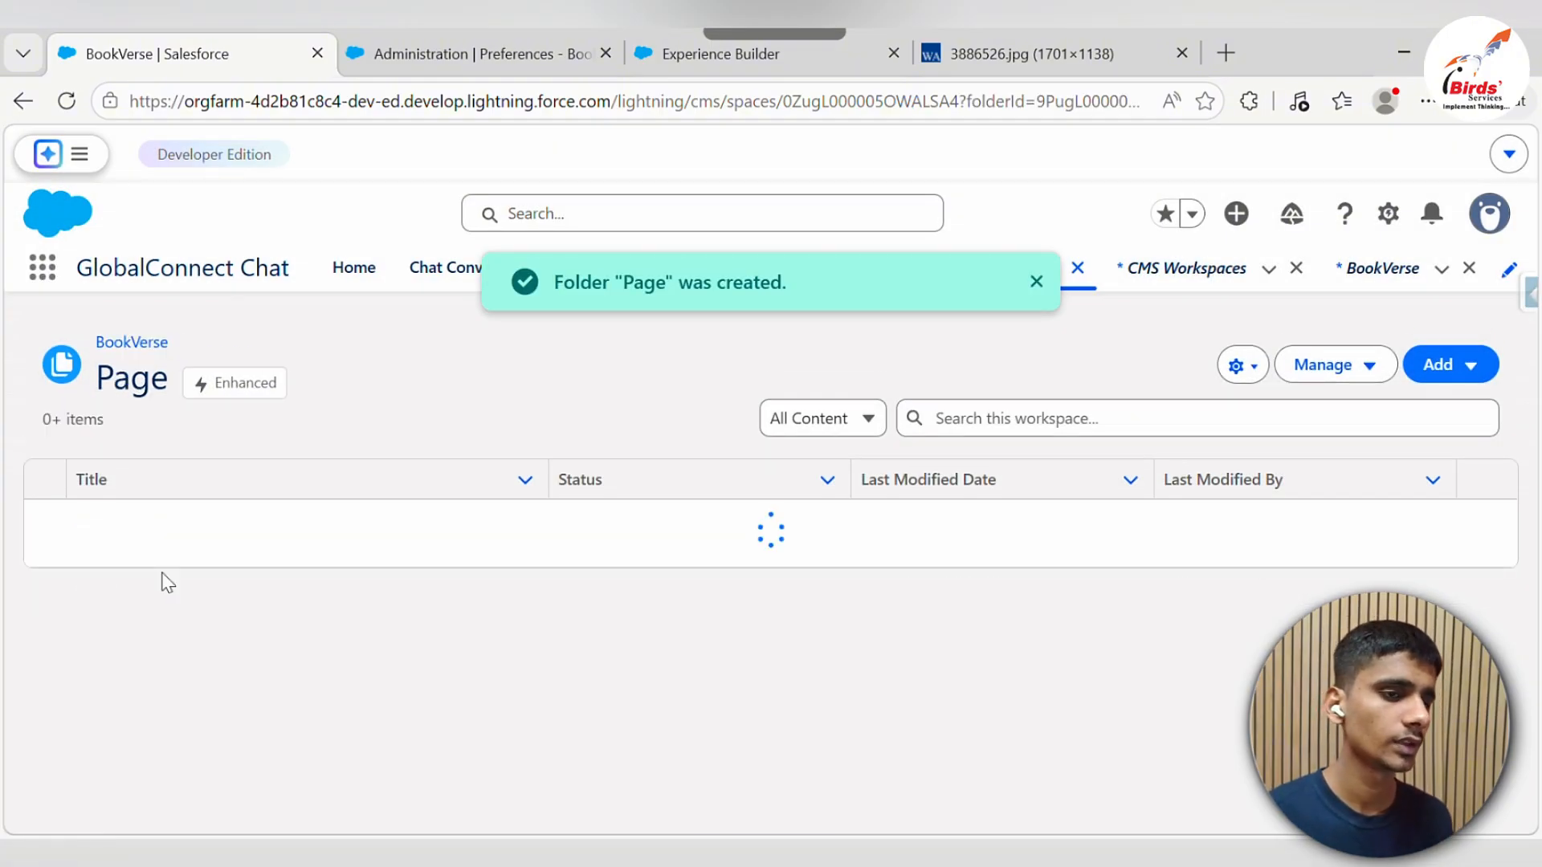
{"action": "left_click", "coordinate": [1423, 357]}
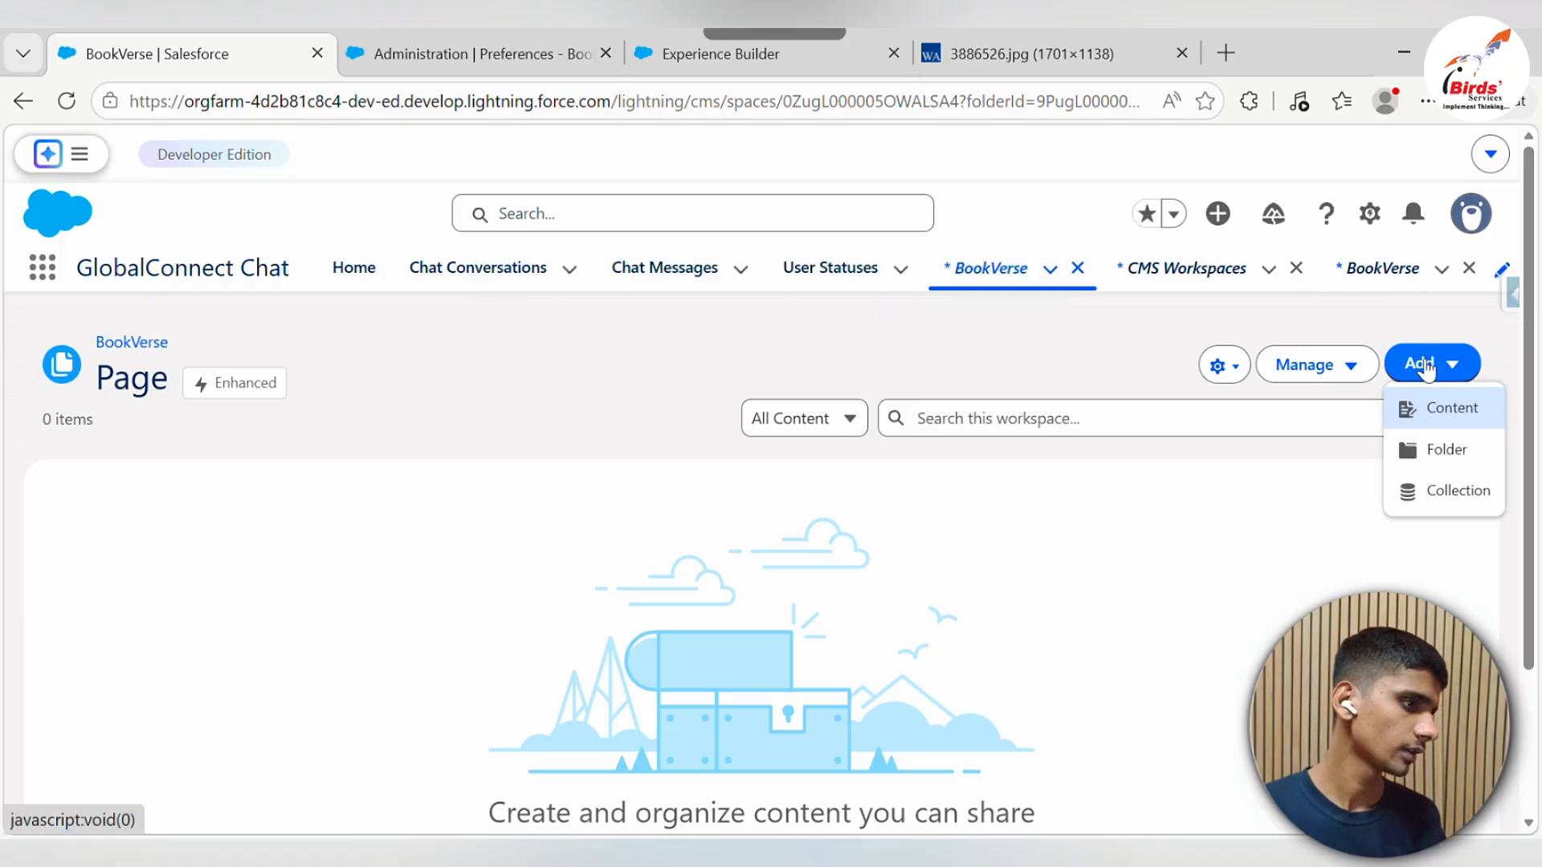
{"action": "left_click", "coordinate": [1458, 410]}
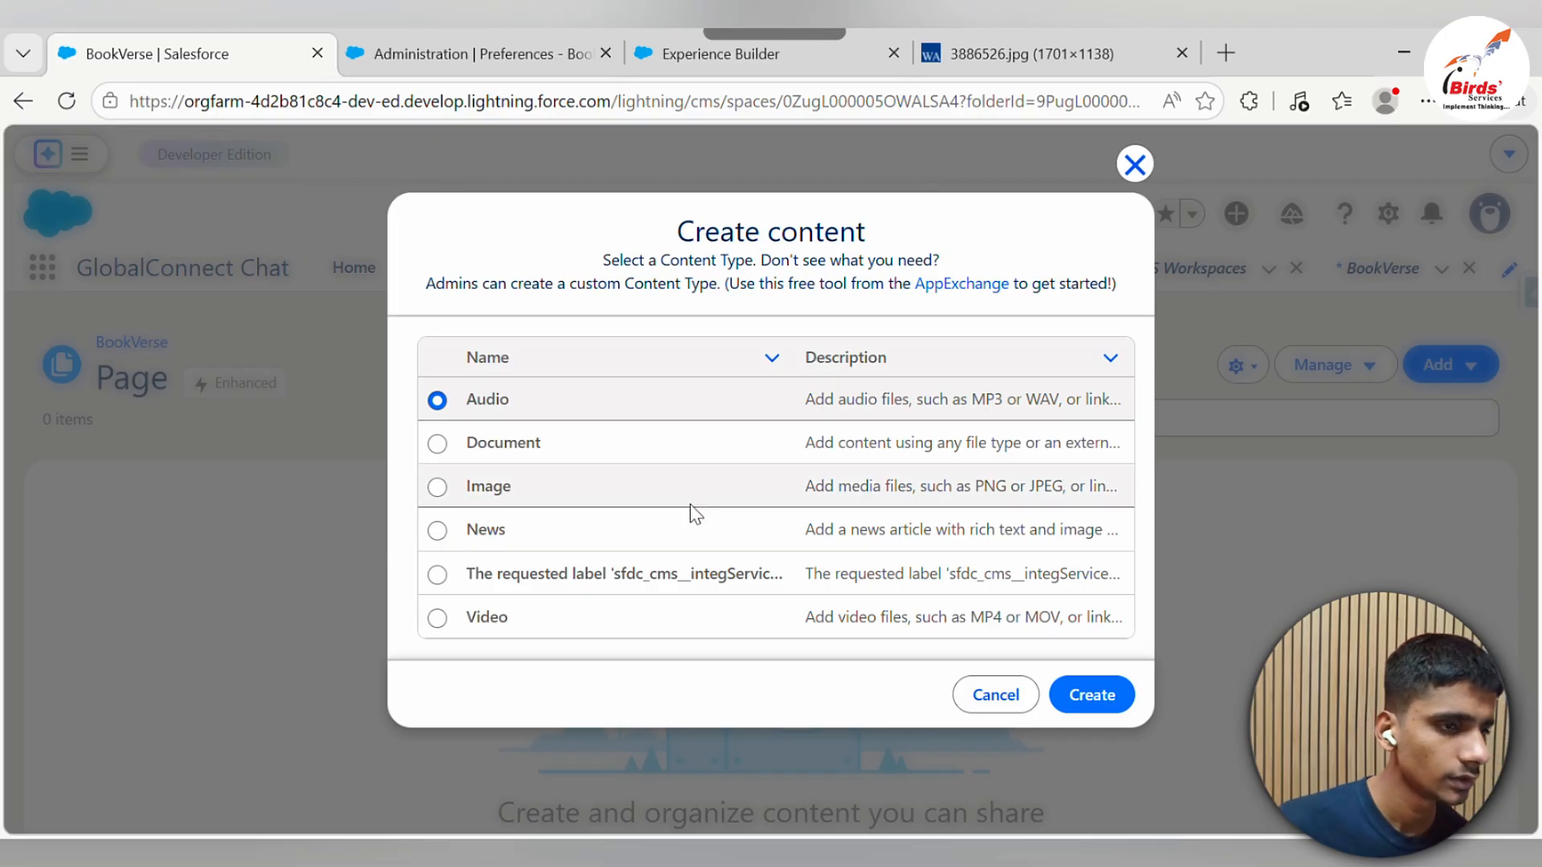
{"action": "left_click", "coordinate": [437, 574]}
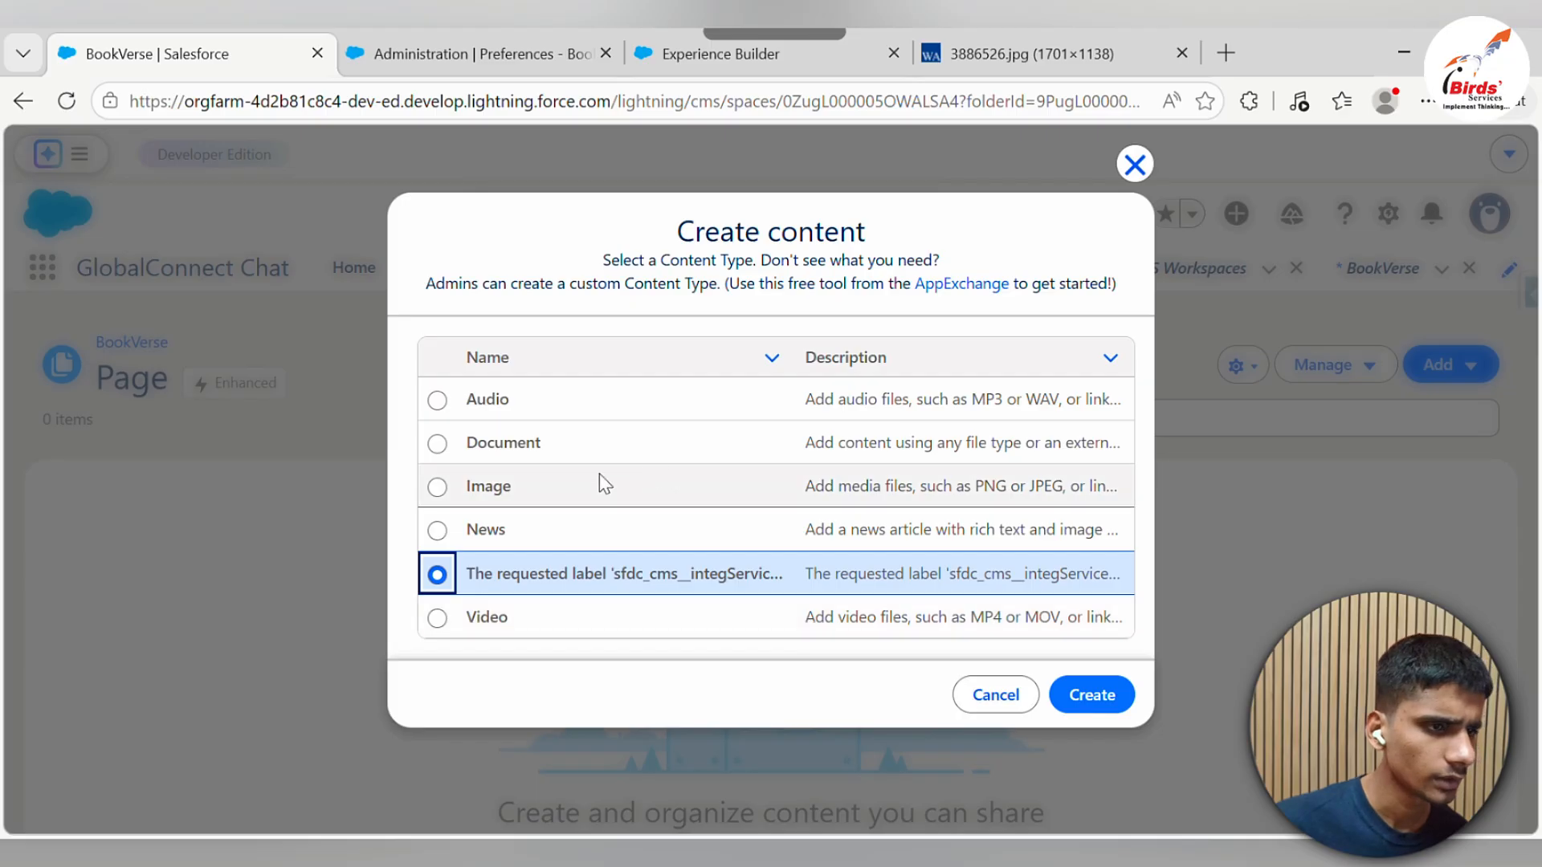
{"action": "left_click", "coordinate": [439, 531]}
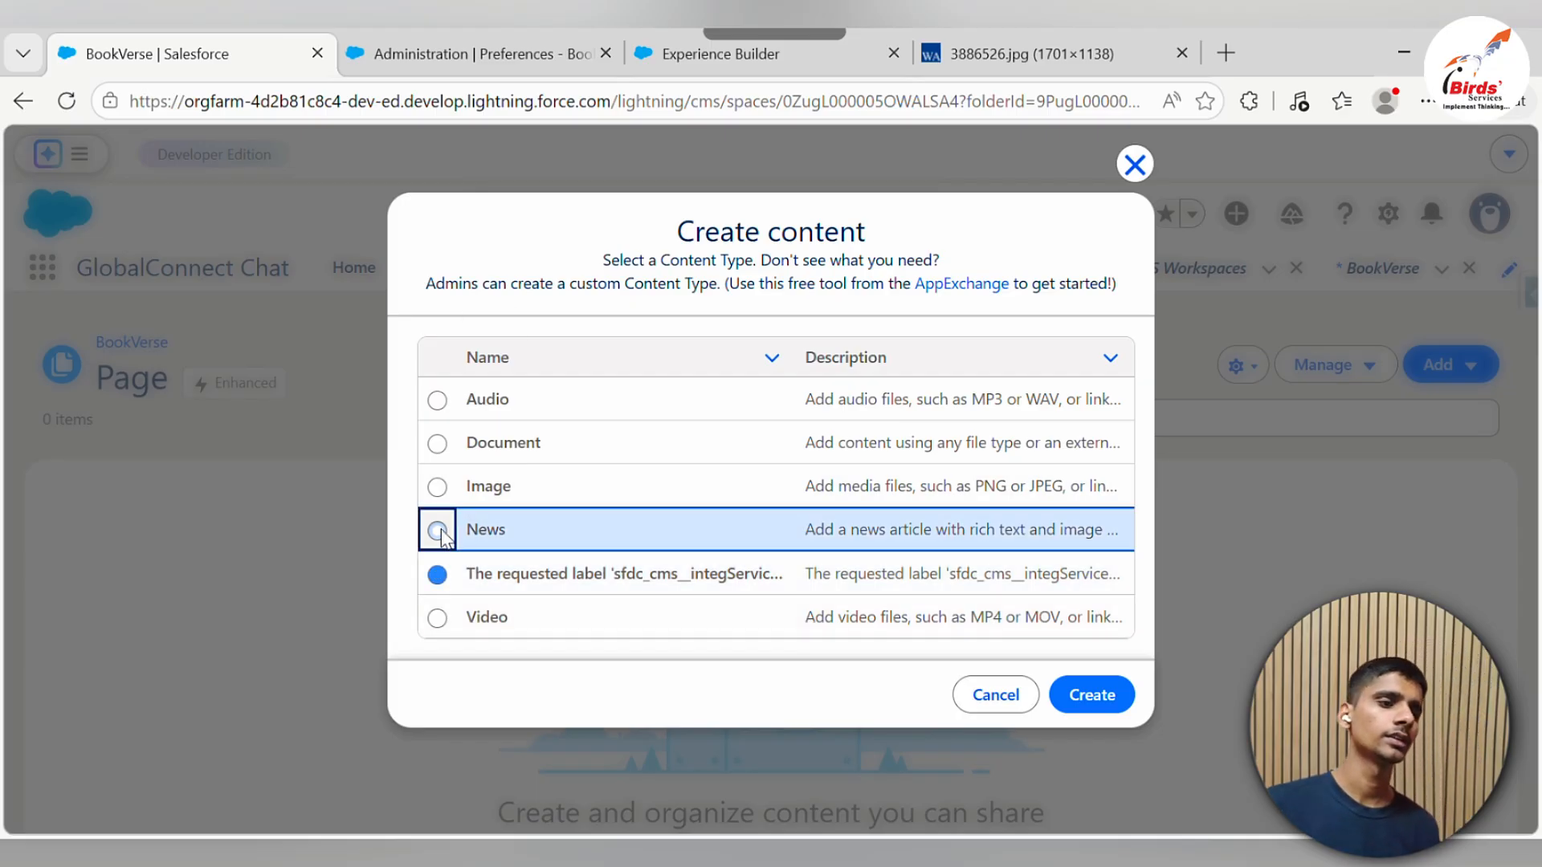
{"action": "left_click", "coordinate": [1063, 689]}
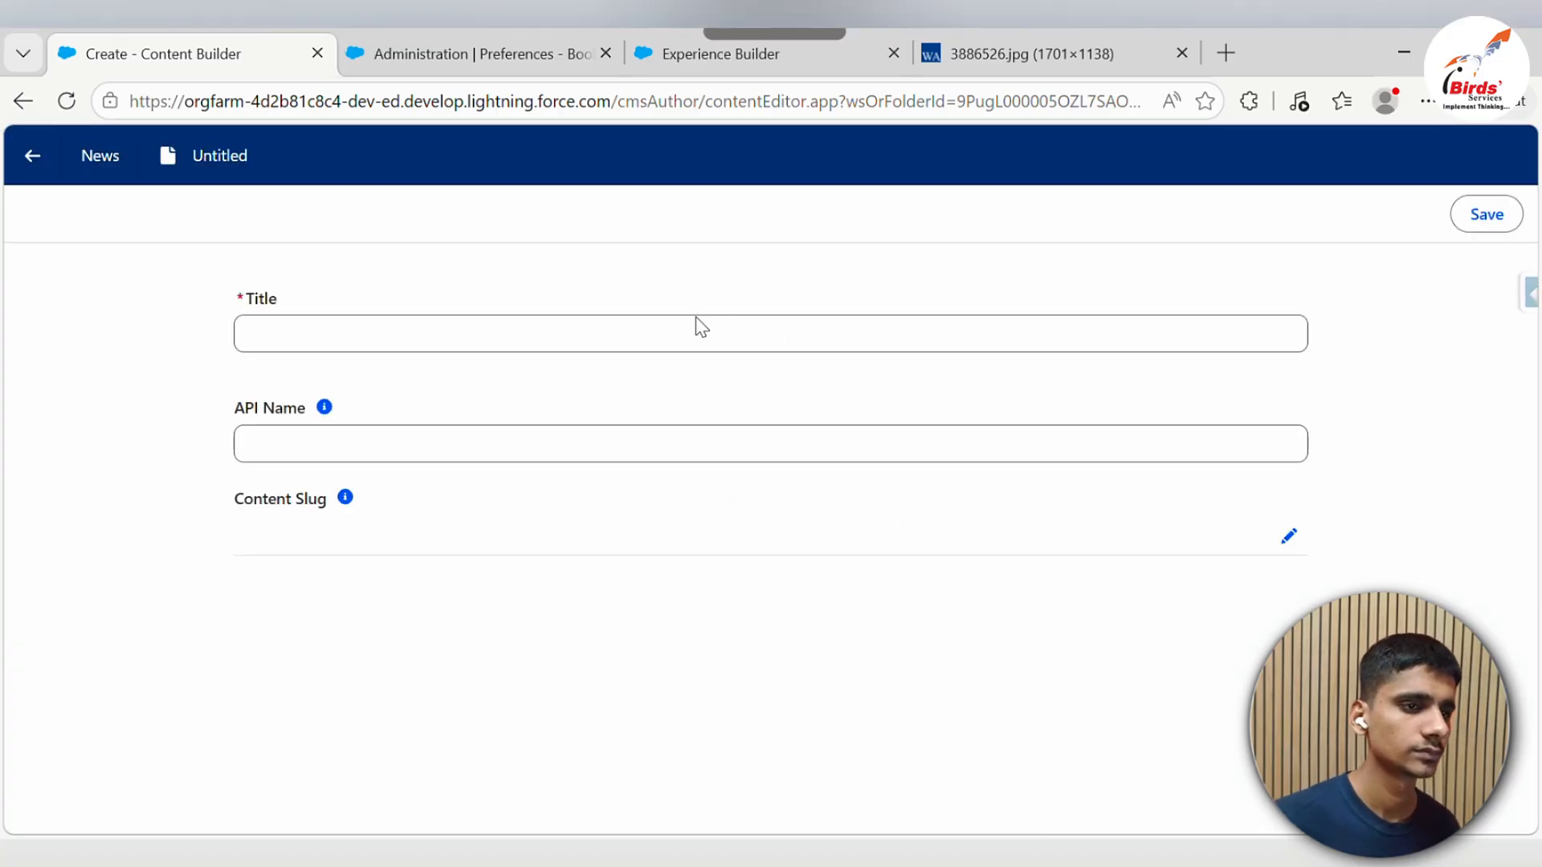
Enter "Hero" as the title of the news item and leave its API name empty
{"action": "left_click", "coordinate": [742, 351]}
{"action": "scroll", "coordinate": [586, 678], "scroll_direction": "down", "scroll_amount": 1}
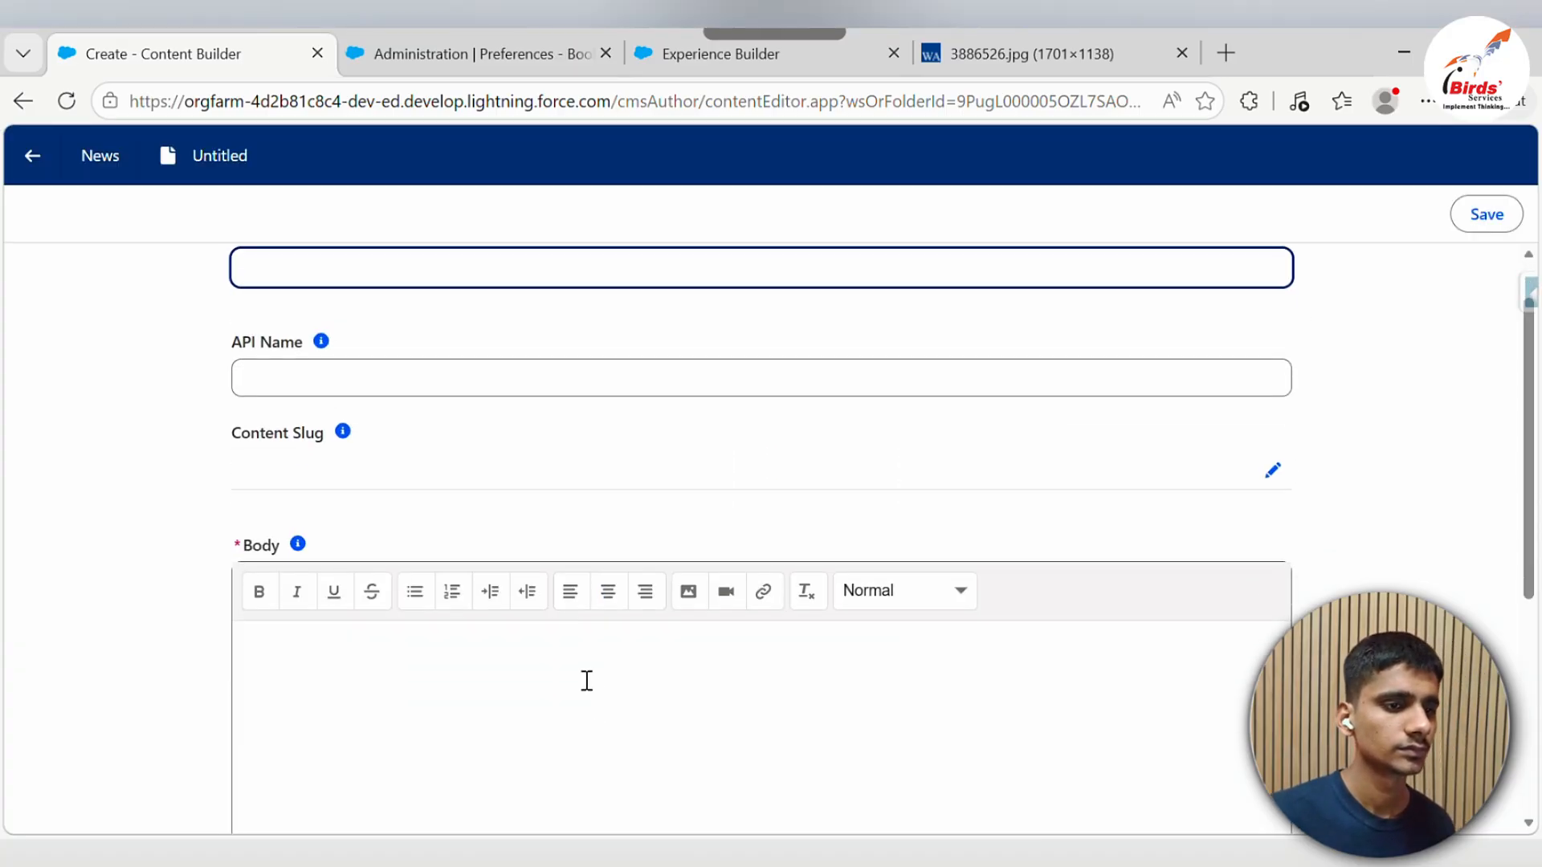
{"action": "scroll", "coordinate": [489, 473], "scroll_direction": "down", "scroll_amount": 5}
{"action": "scroll", "coordinate": [641, 683], "scroll_direction": "up", "scroll_amount": 5}
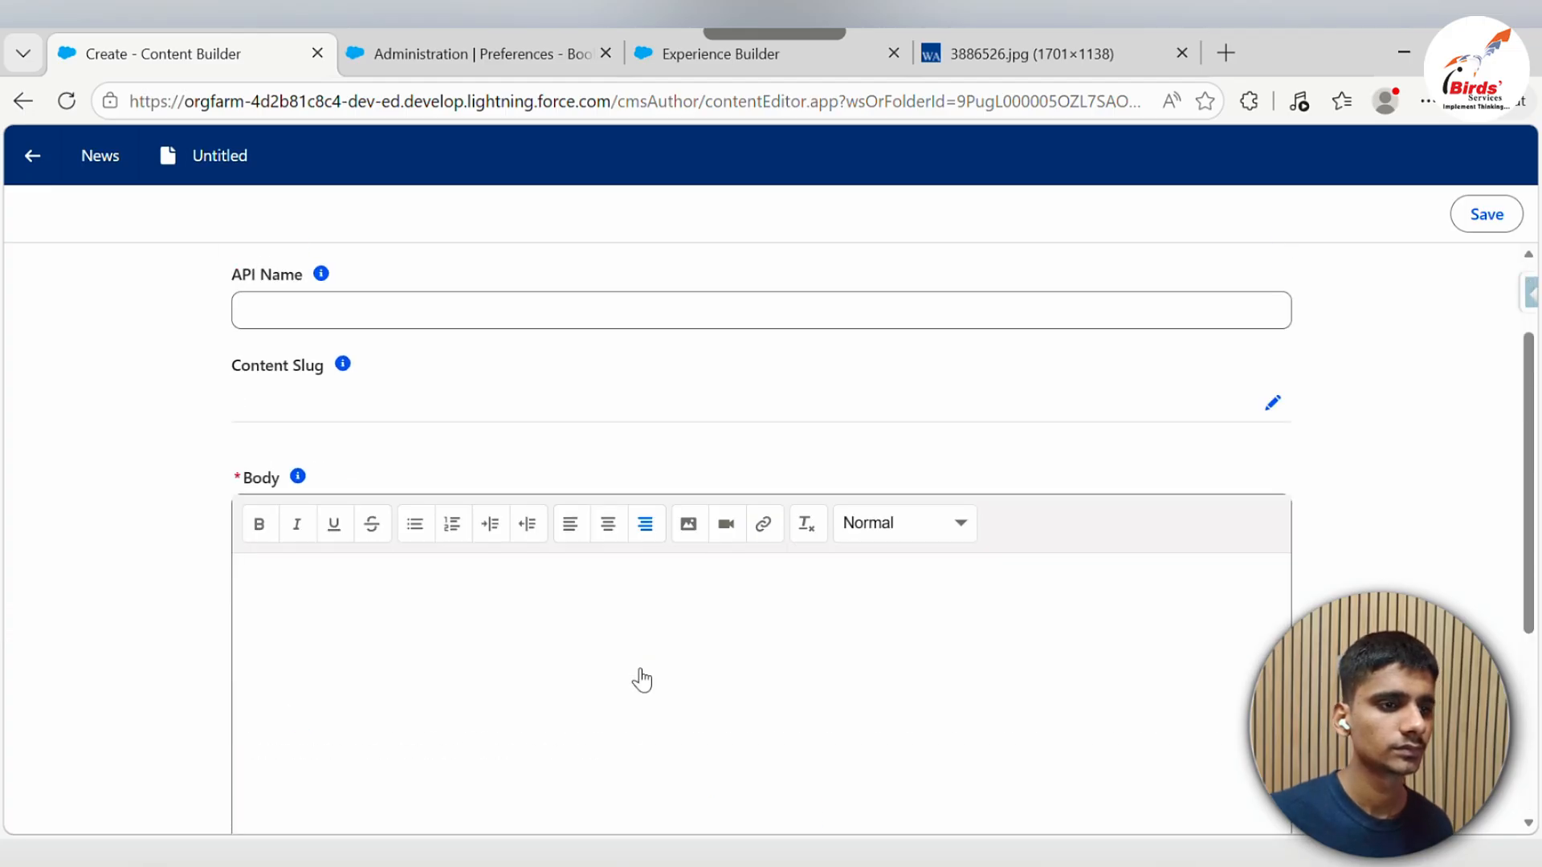
{"action": "type", "text": "H"}
{"action": "key", "text": "BackSpace"}
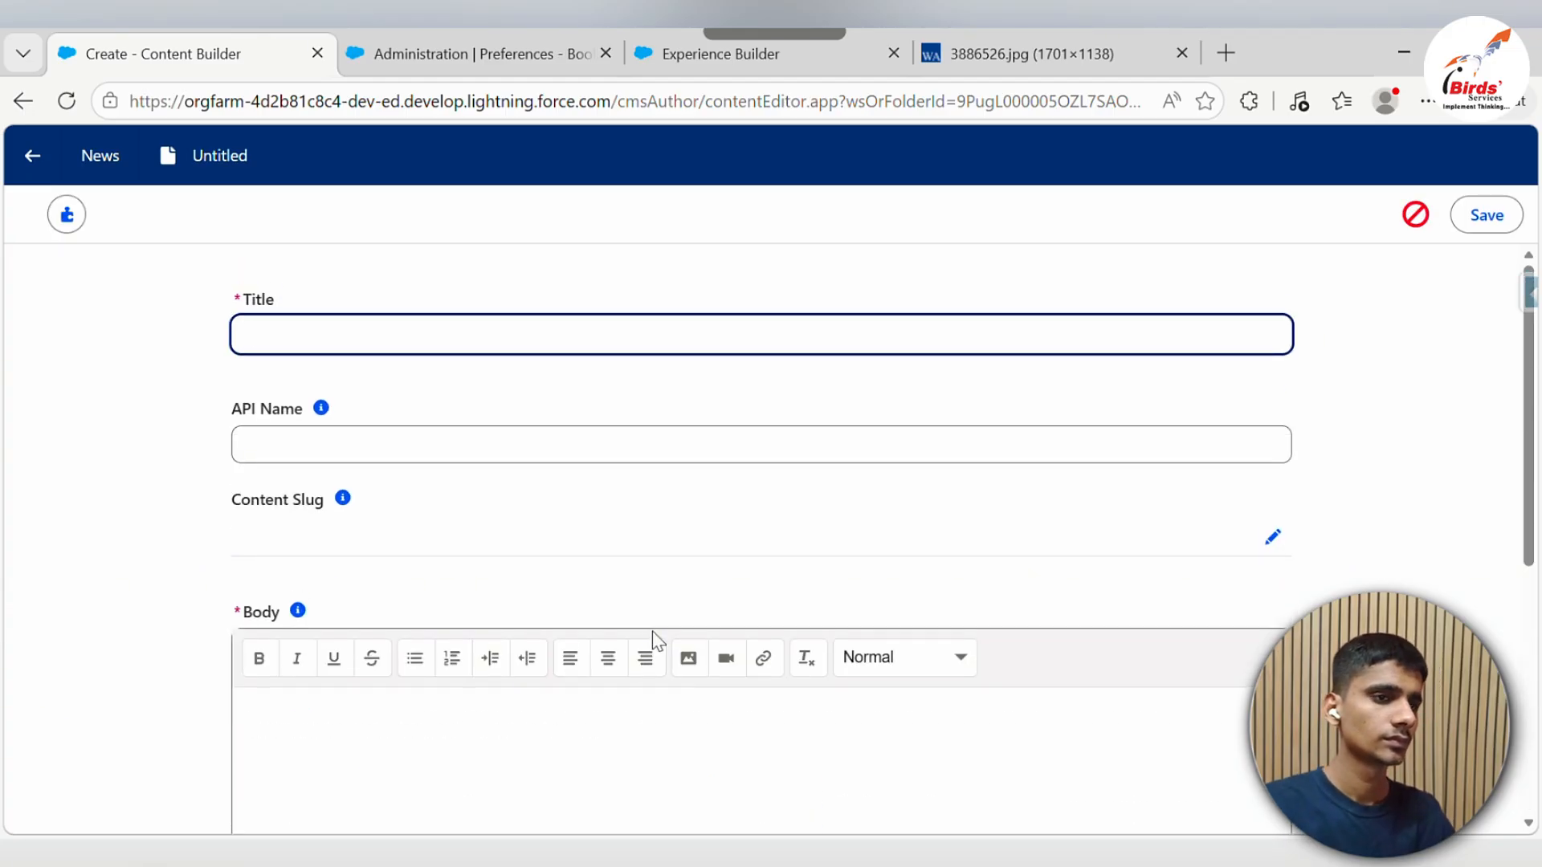
{"action": "key", "text": "alt"}
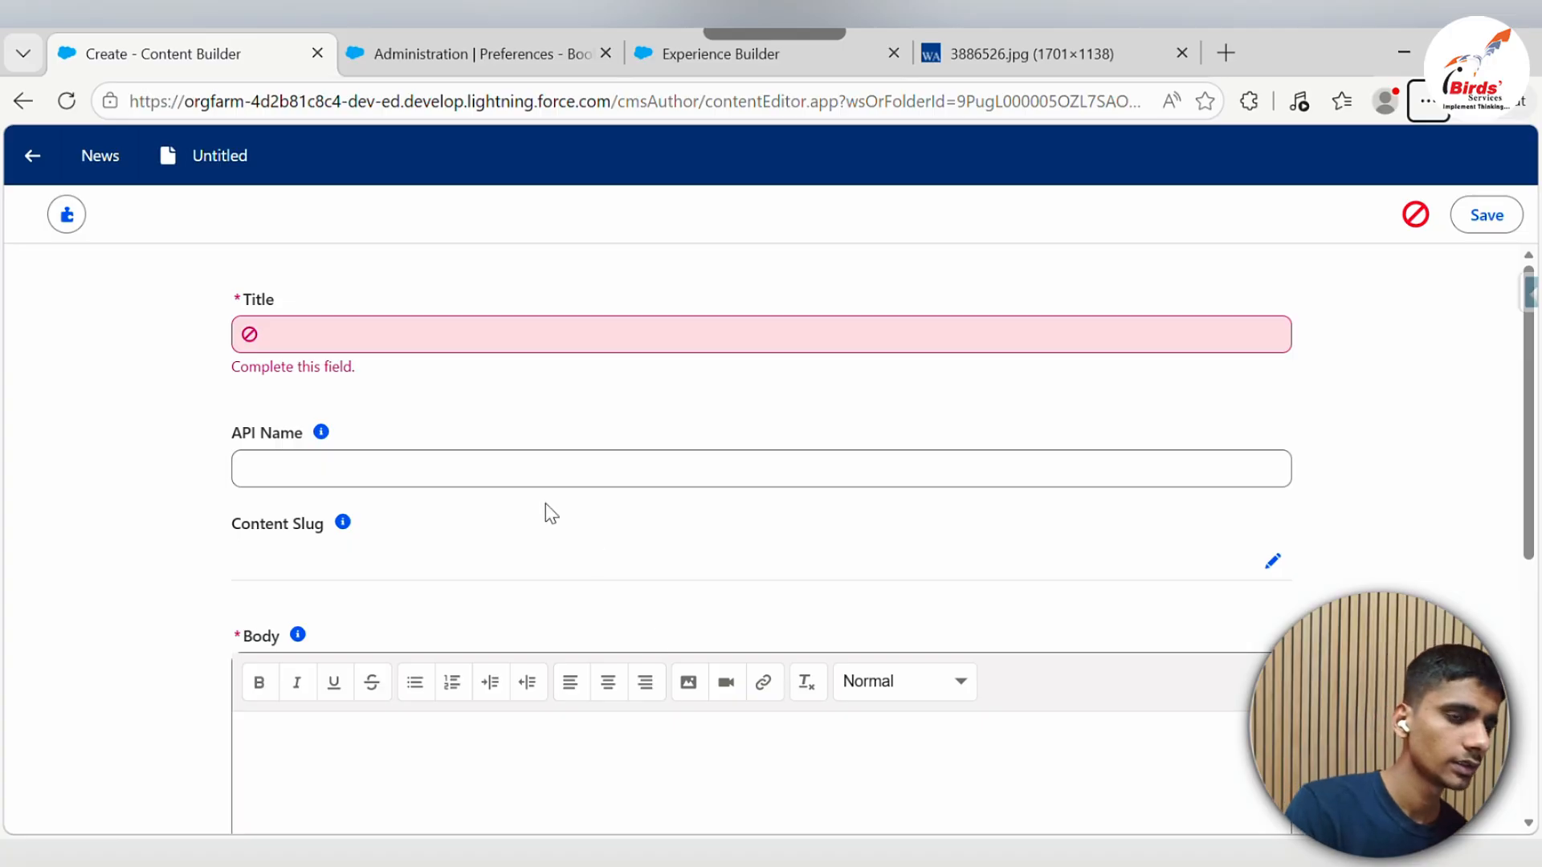
{"action": "key", "text": "alt+Tab"}
{"action": "key", "text": "alt+Tab"}
{"action": "left_click", "coordinate": [446, 350]}
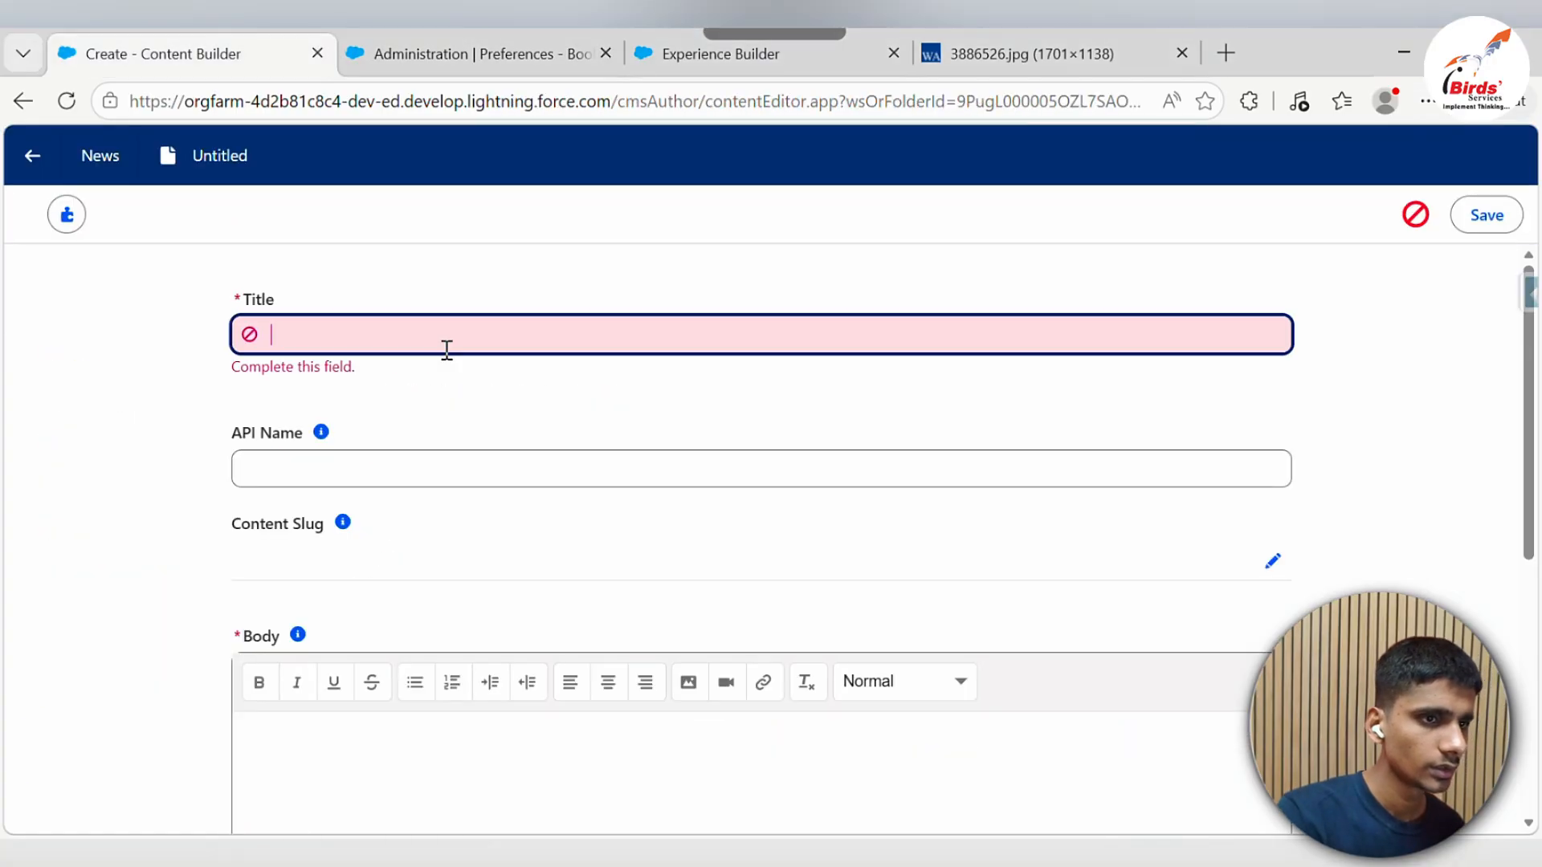
{"action": "type", "text": "Hero"}
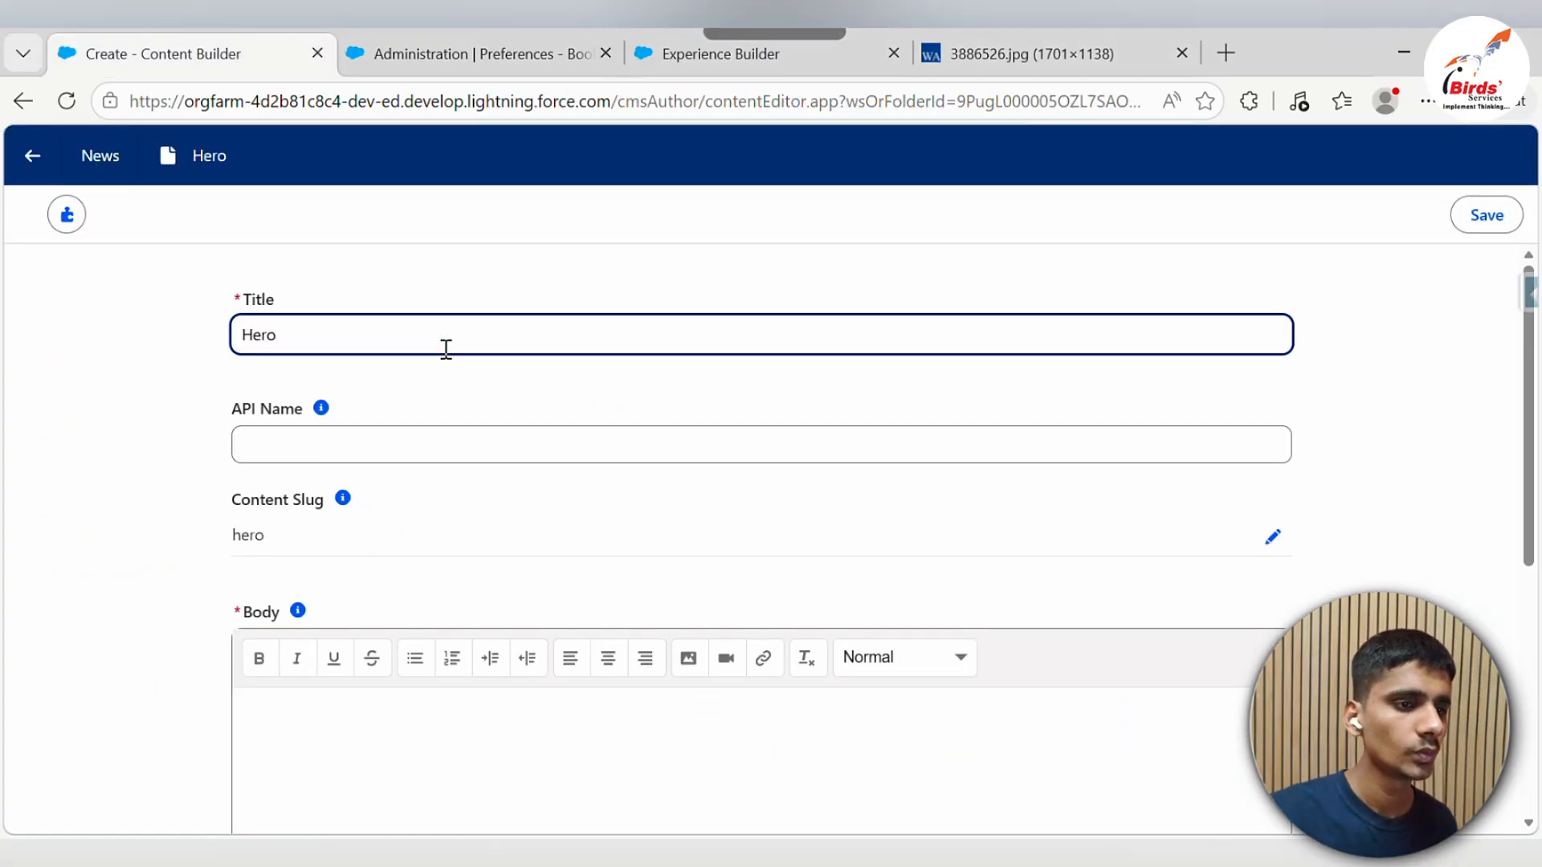
{"action": "key", "text": "Tab"}
{"action": "key", "text": "Tab"}
{"action": "scroll", "coordinate": [434, 462], "scroll_direction": "down", "scroll_amount": 6}
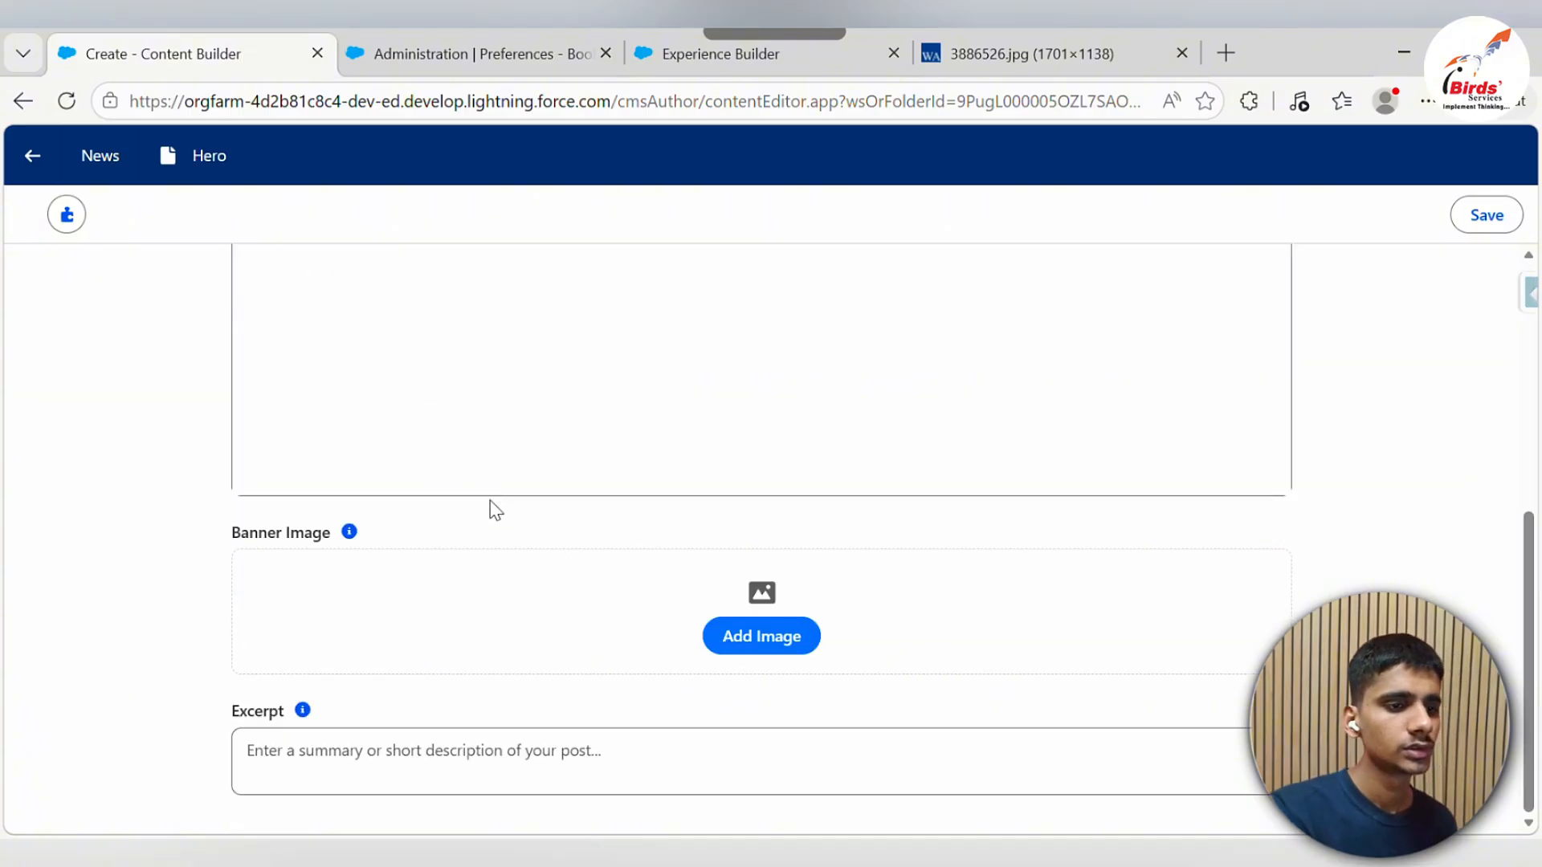
{"action": "key", "text": "alt+Tab"}
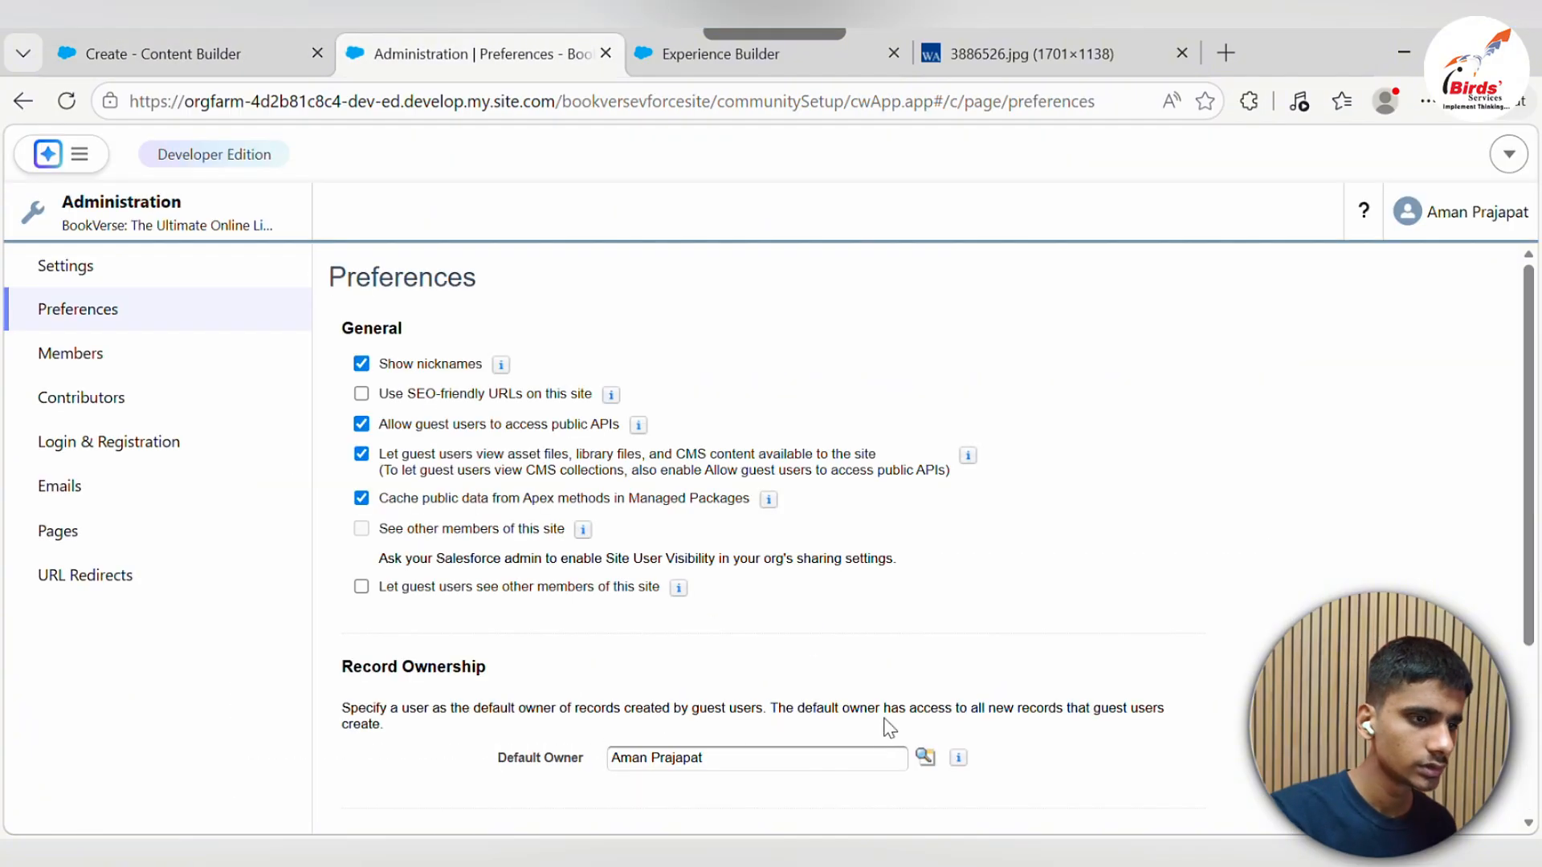
{"action": "key", "text": "alt+Tab"}
{"action": "scroll", "coordinate": [667, 378], "scroll_direction": "up", "scroll_amount": 6}
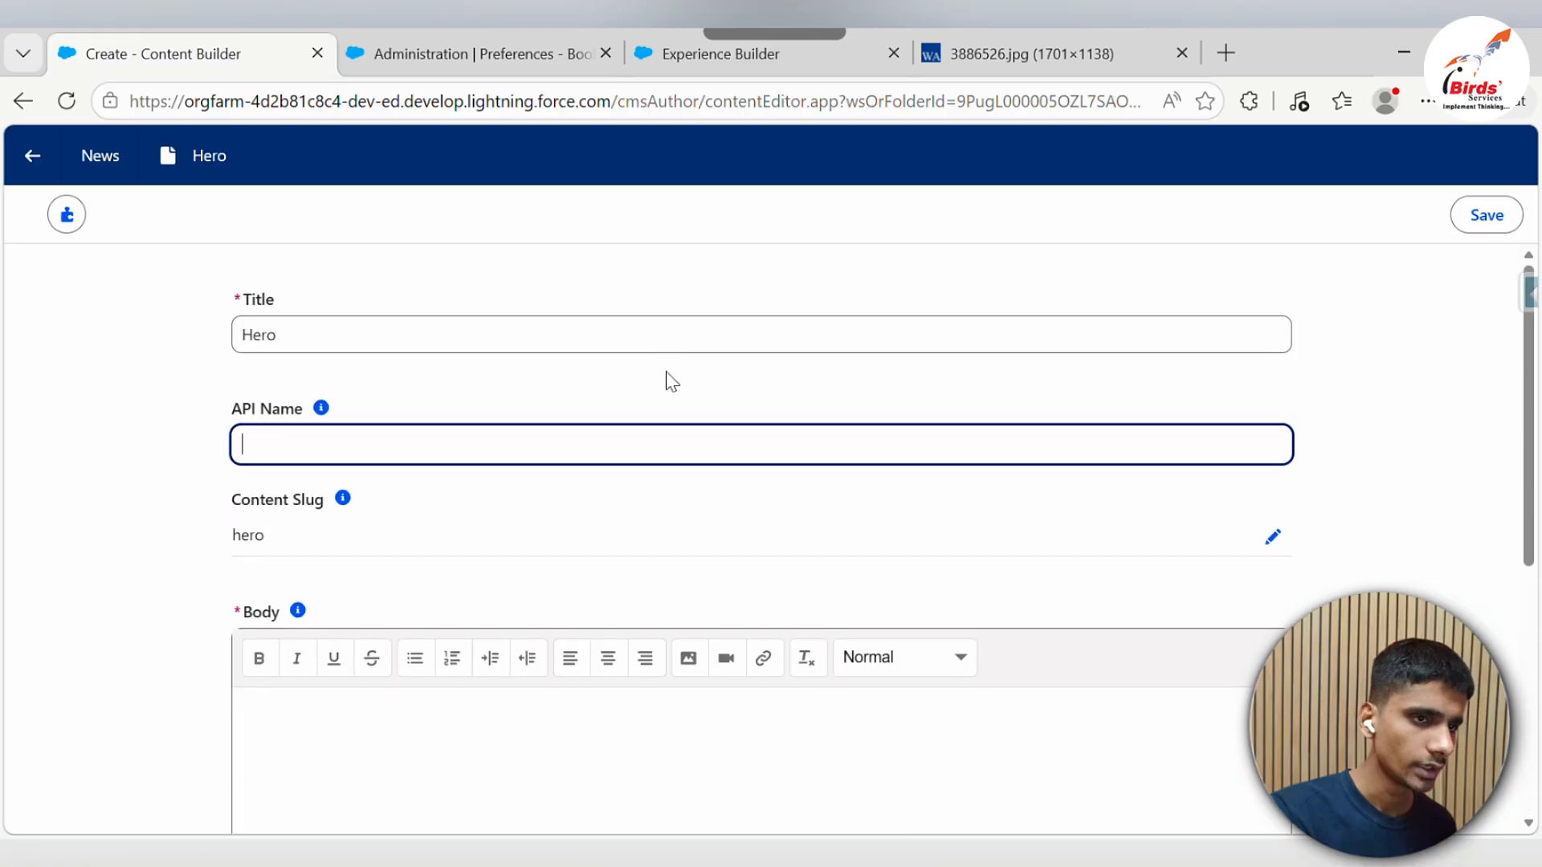
{"action": "scroll", "coordinate": [514, 611], "scroll_direction": "down", "scroll_amount": 6}
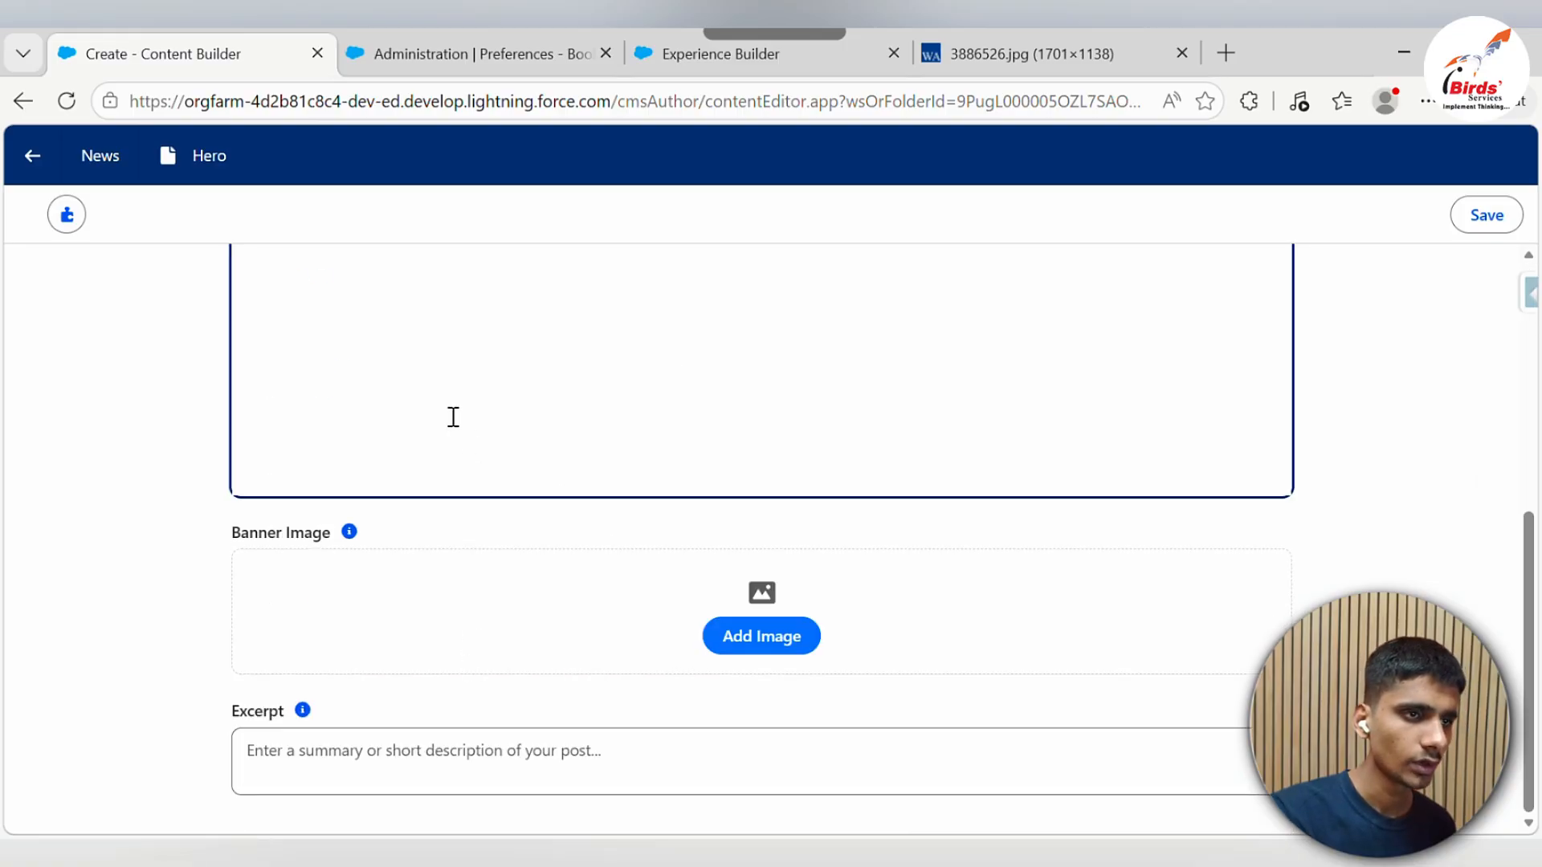
{"action": "scroll", "coordinate": [451, 417], "scroll_direction": "up", "scroll_amount": 6}
Copy the banner heading text "BookVerse: The Ultimate Online Library" from the Home page in Experience Builder
{"action": "left_click", "coordinate": [455, 56]}
{"action": "left_click", "coordinate": [720, 54]}
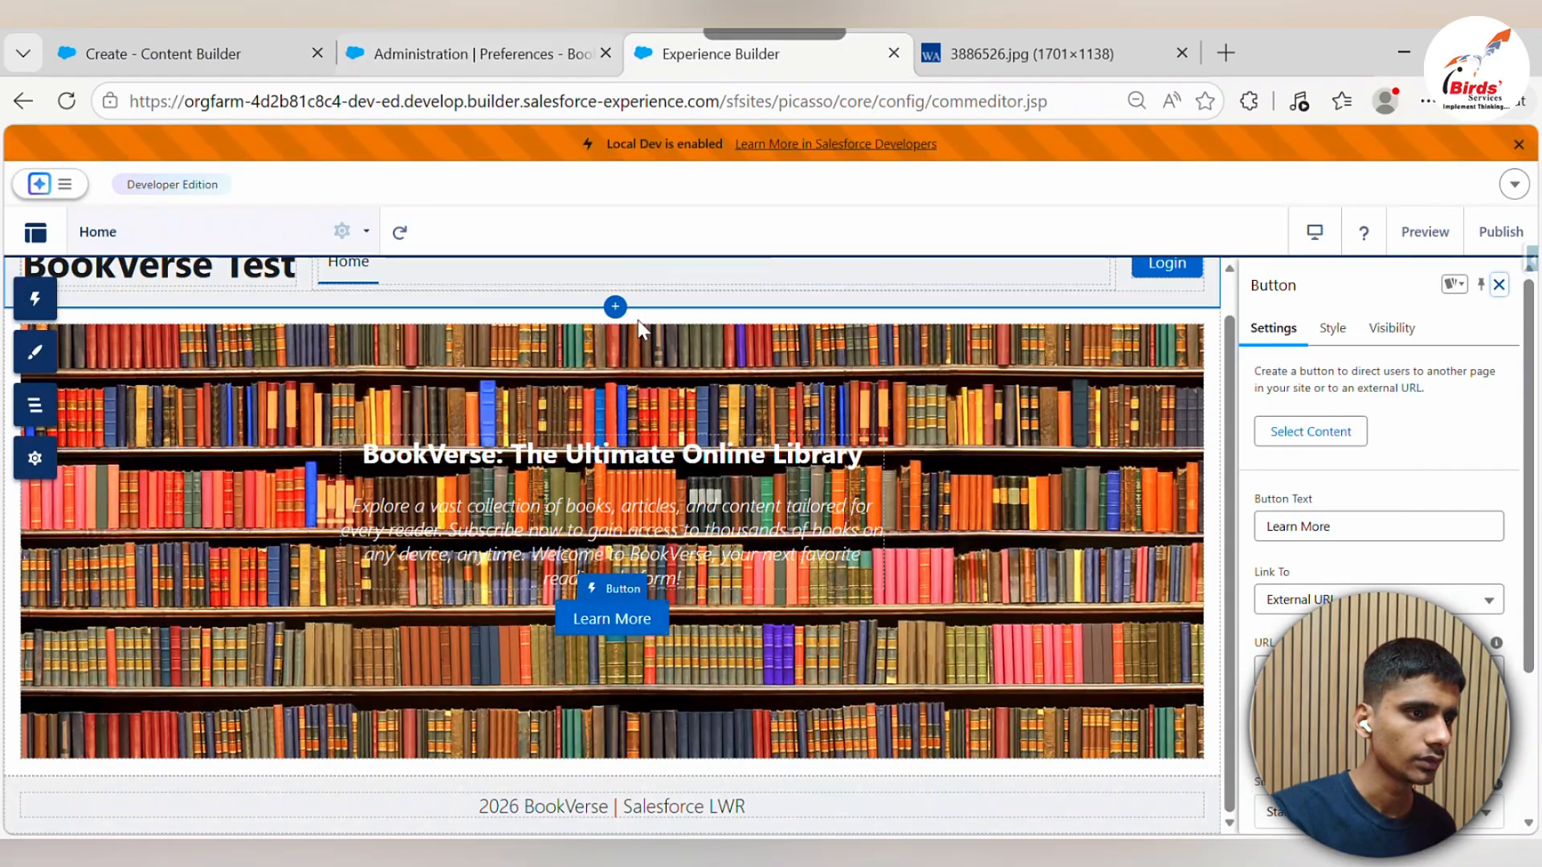
{"action": "left_click", "coordinate": [569, 534]}
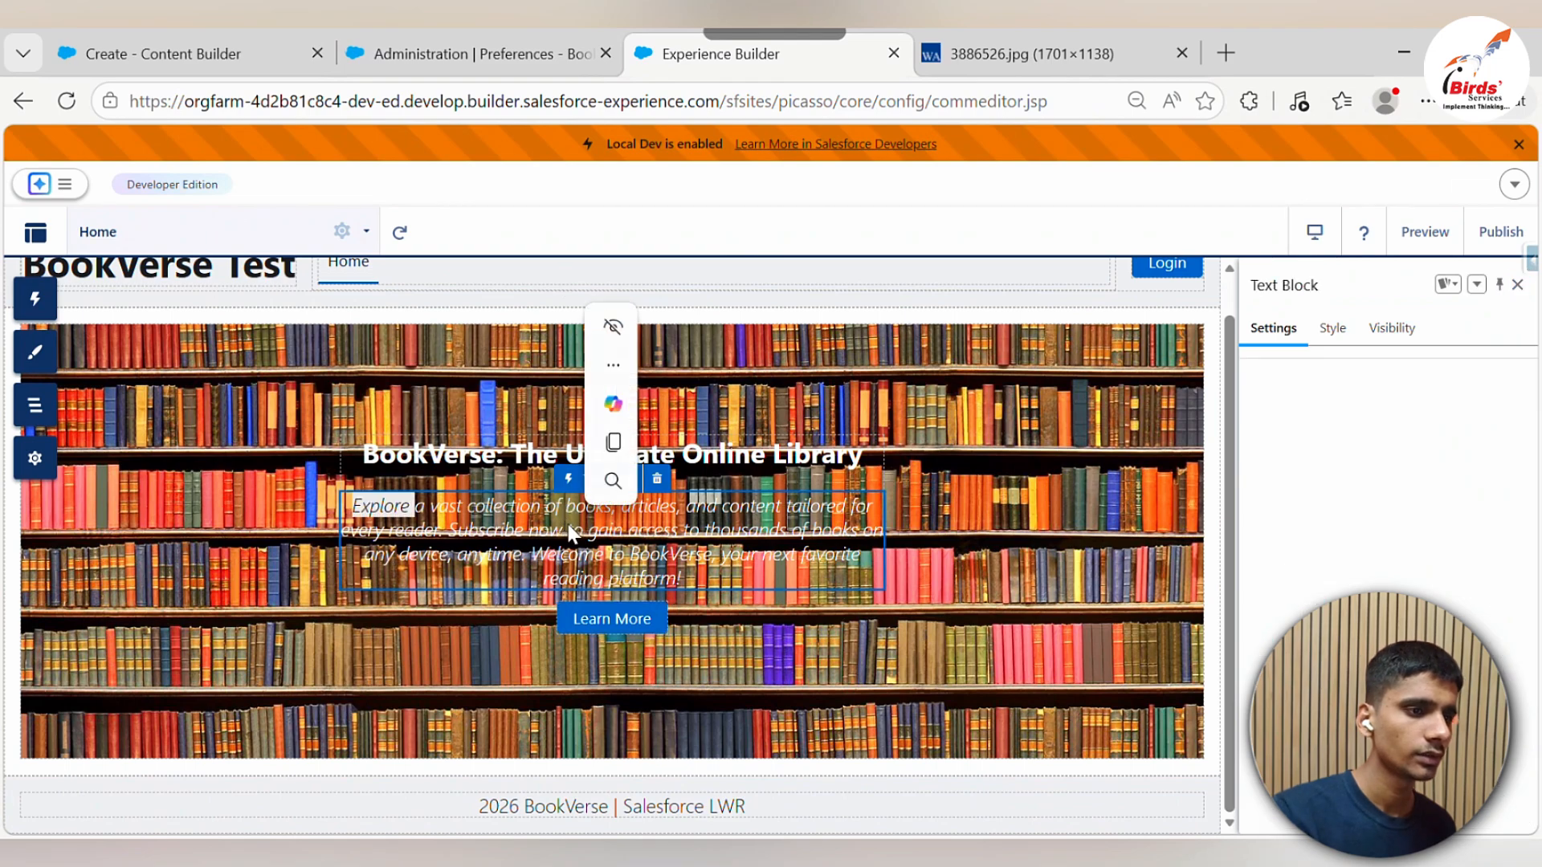
{"action": "left_click", "coordinate": [847, 468]}
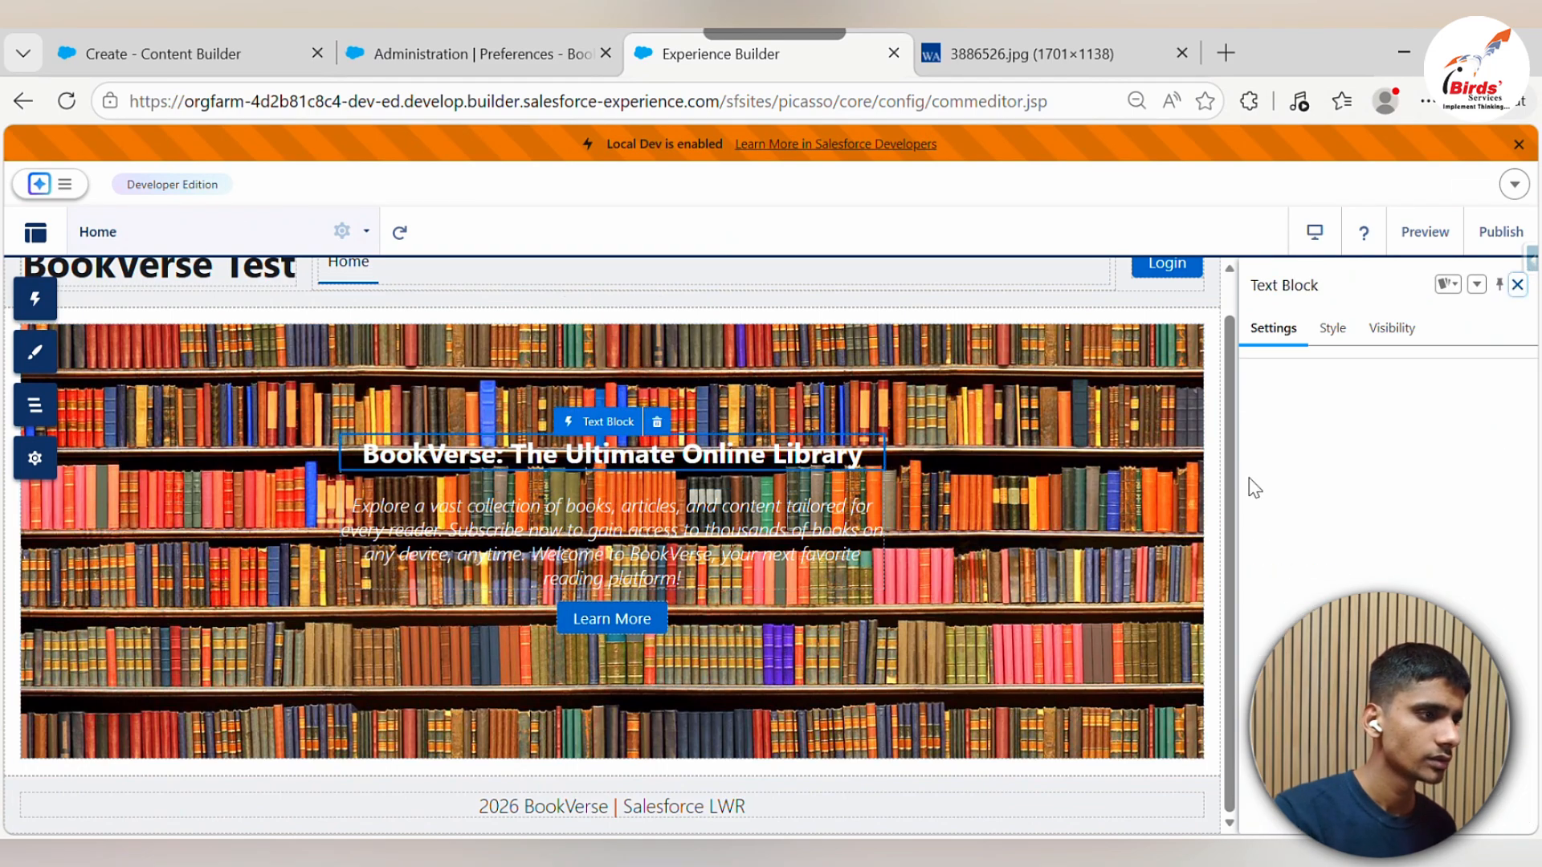
{"action": "left_click", "coordinate": [1353, 478]}
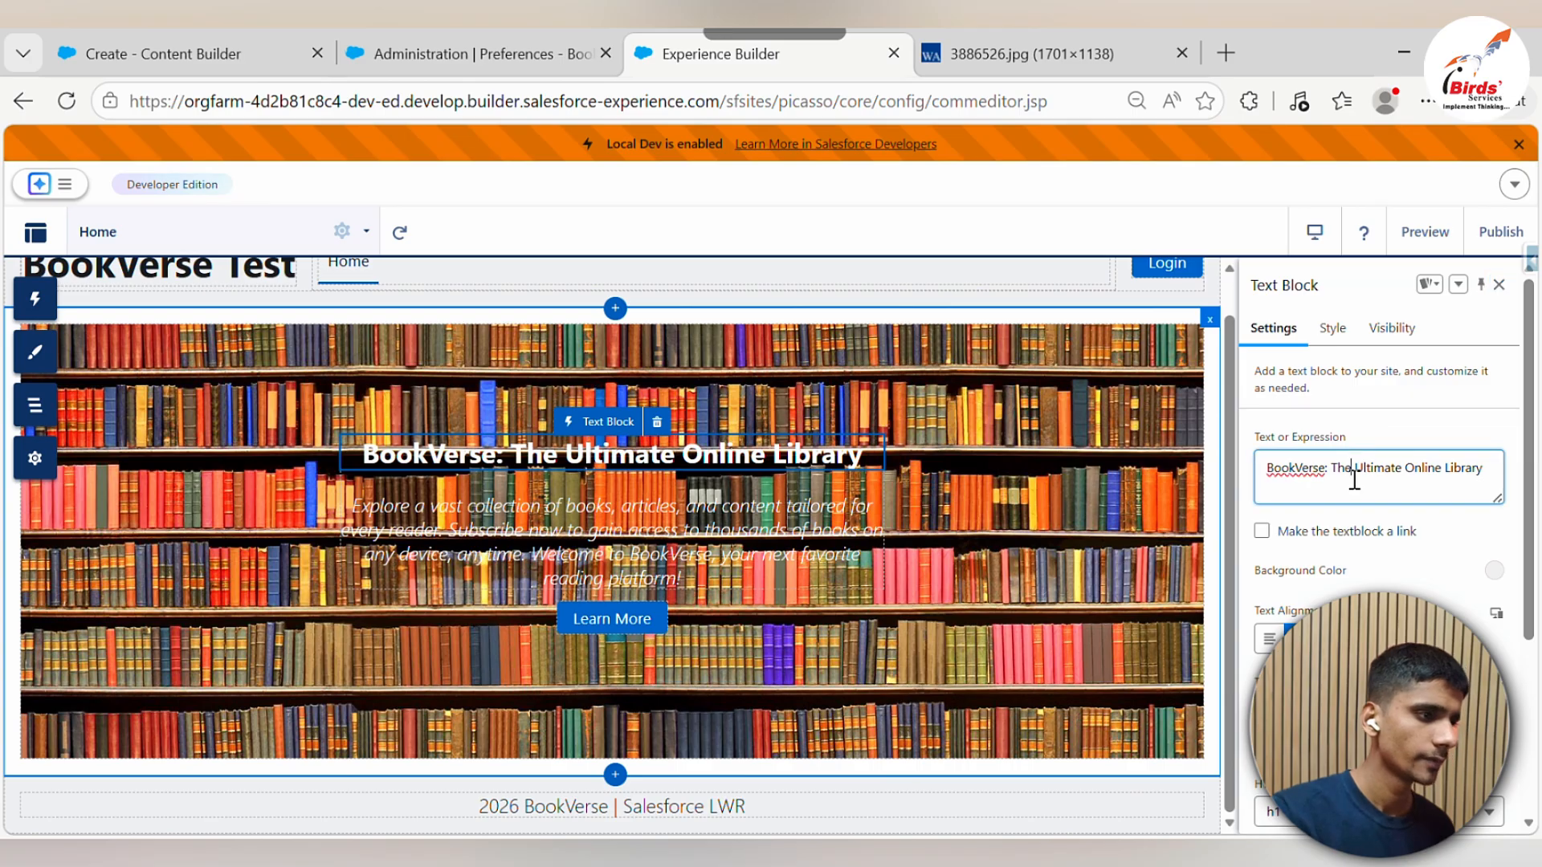
{"action": "key", "text": "ctrl+a"}
{"action": "key", "text": "ctrl+c"}
Return to the Hero news item and paste the copied heading text into its Body
{"action": "left_click", "coordinate": [176, 54]}
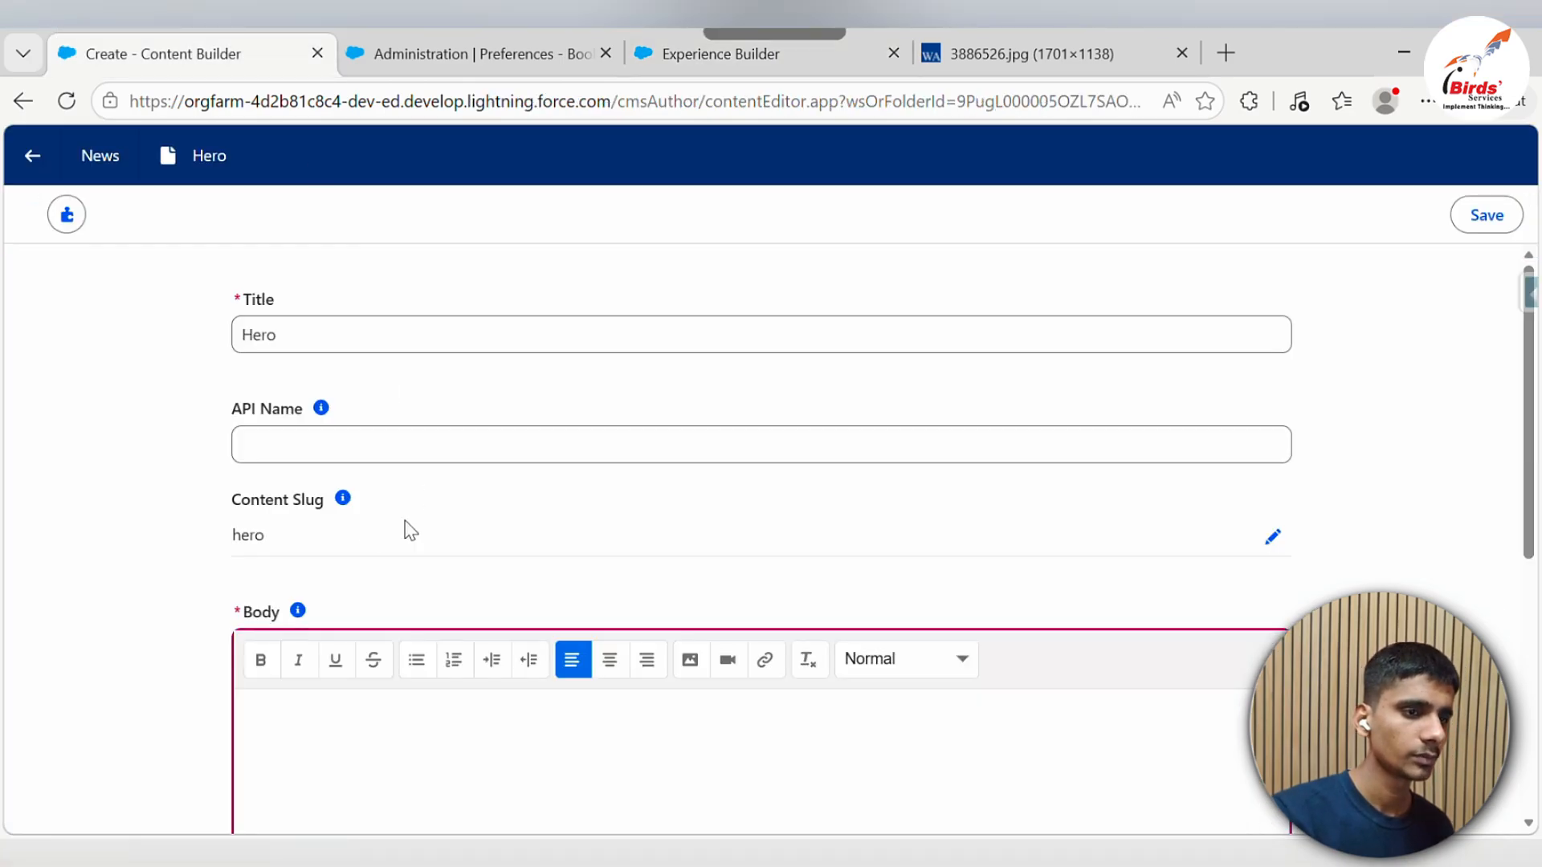
{"action": "scroll", "coordinate": [402, 526], "scroll_direction": "down", "scroll_amount": 5}
{"action": "left_click", "coordinate": [431, 438]}
{"action": "key", "text": "ctrl+v"}
{"action": "scroll", "coordinate": [532, 400], "scroll_direction": "down", "scroll_amount": 3}
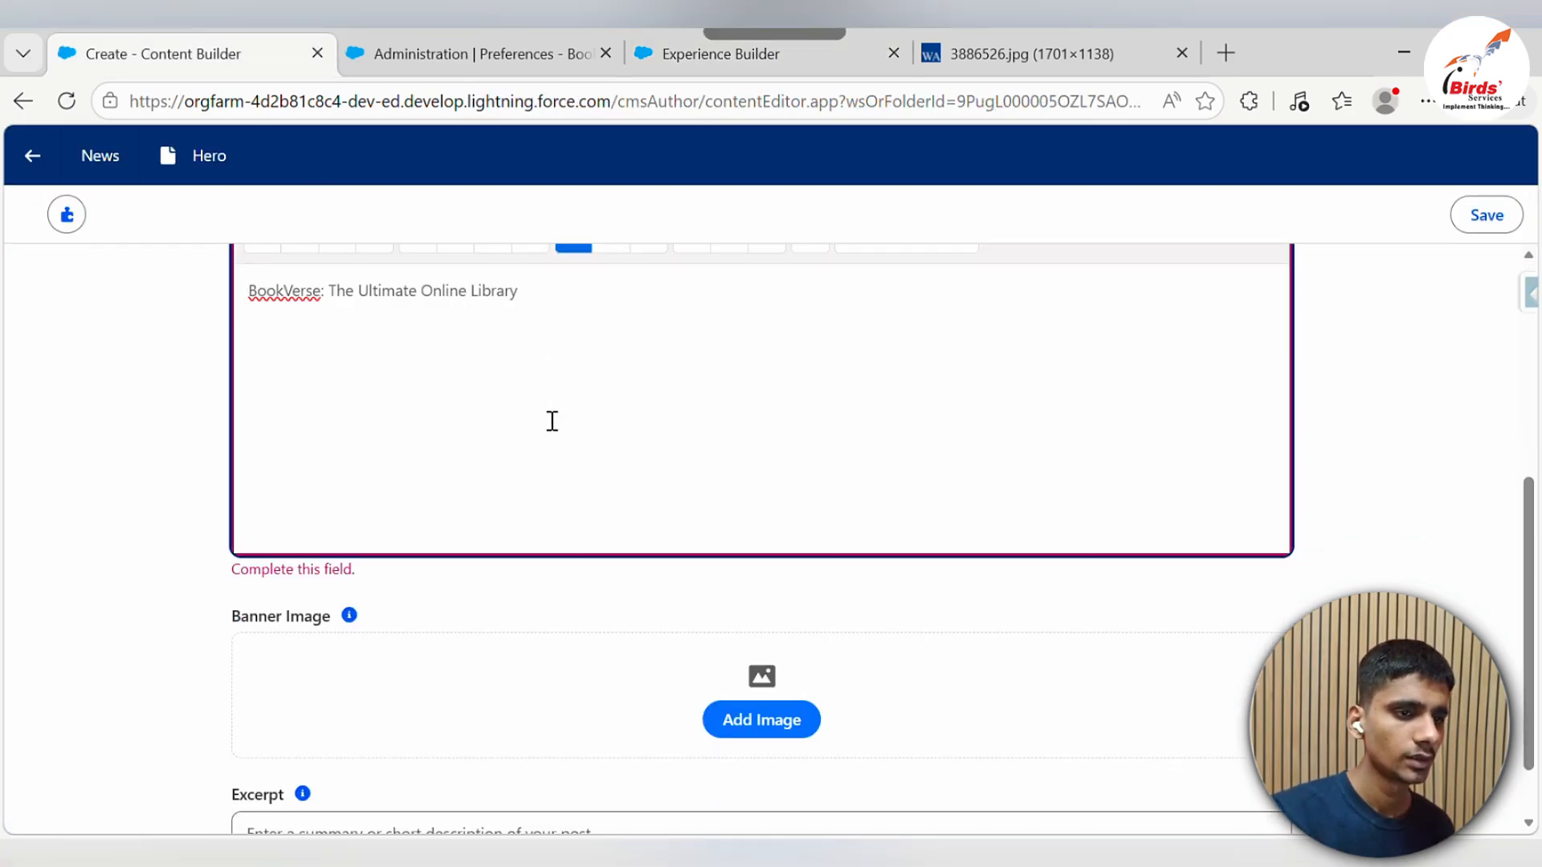
Copy the banner's "Explore a vast collection of books..." description from Experience Builder and paste it into the Hero item's Excerpt
{"action": "left_click", "coordinate": [481, 53]}
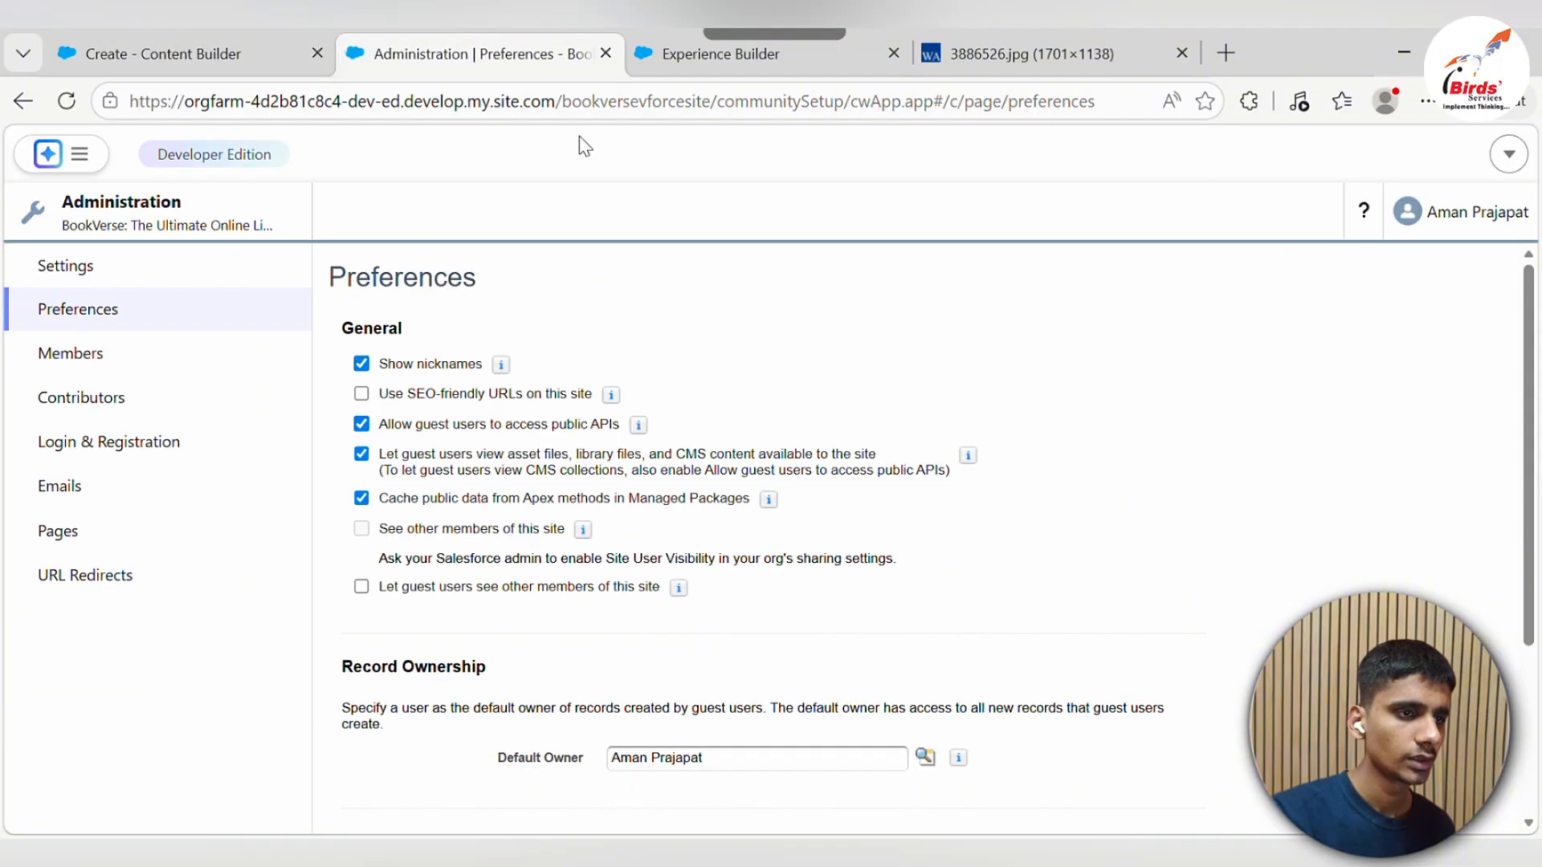
{"action": "left_click", "coordinate": [779, 66]}
{"action": "left_click", "coordinate": [769, 525]}
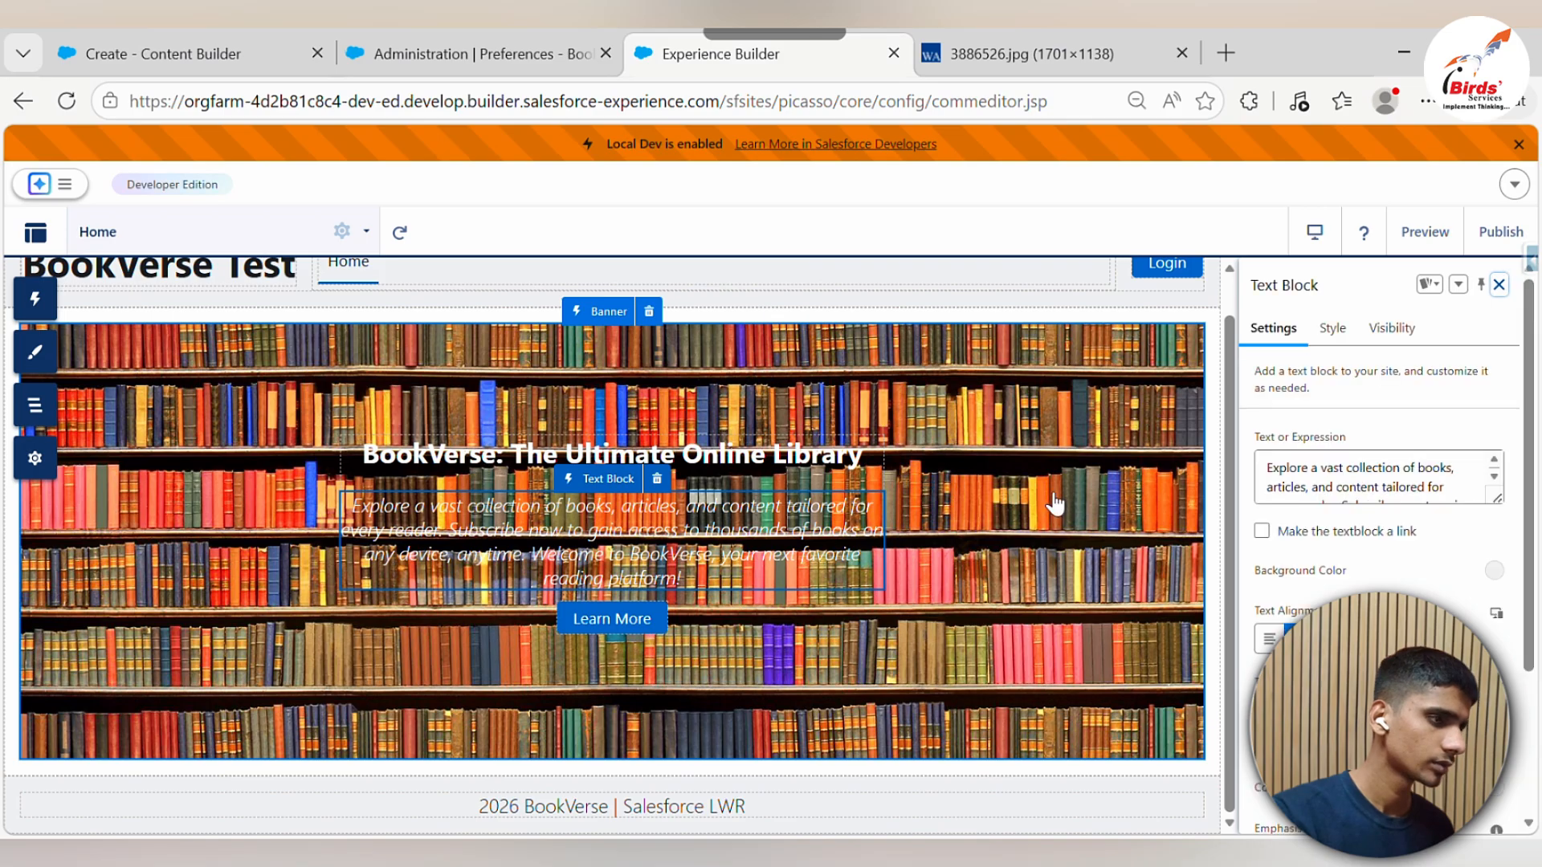
{"action": "left_click", "coordinate": [1363, 485]}
{"action": "key", "text": "ctrl+a"}
{"action": "key", "text": "ctrl+c"}
{"action": "left_click", "coordinate": [280, 45]}
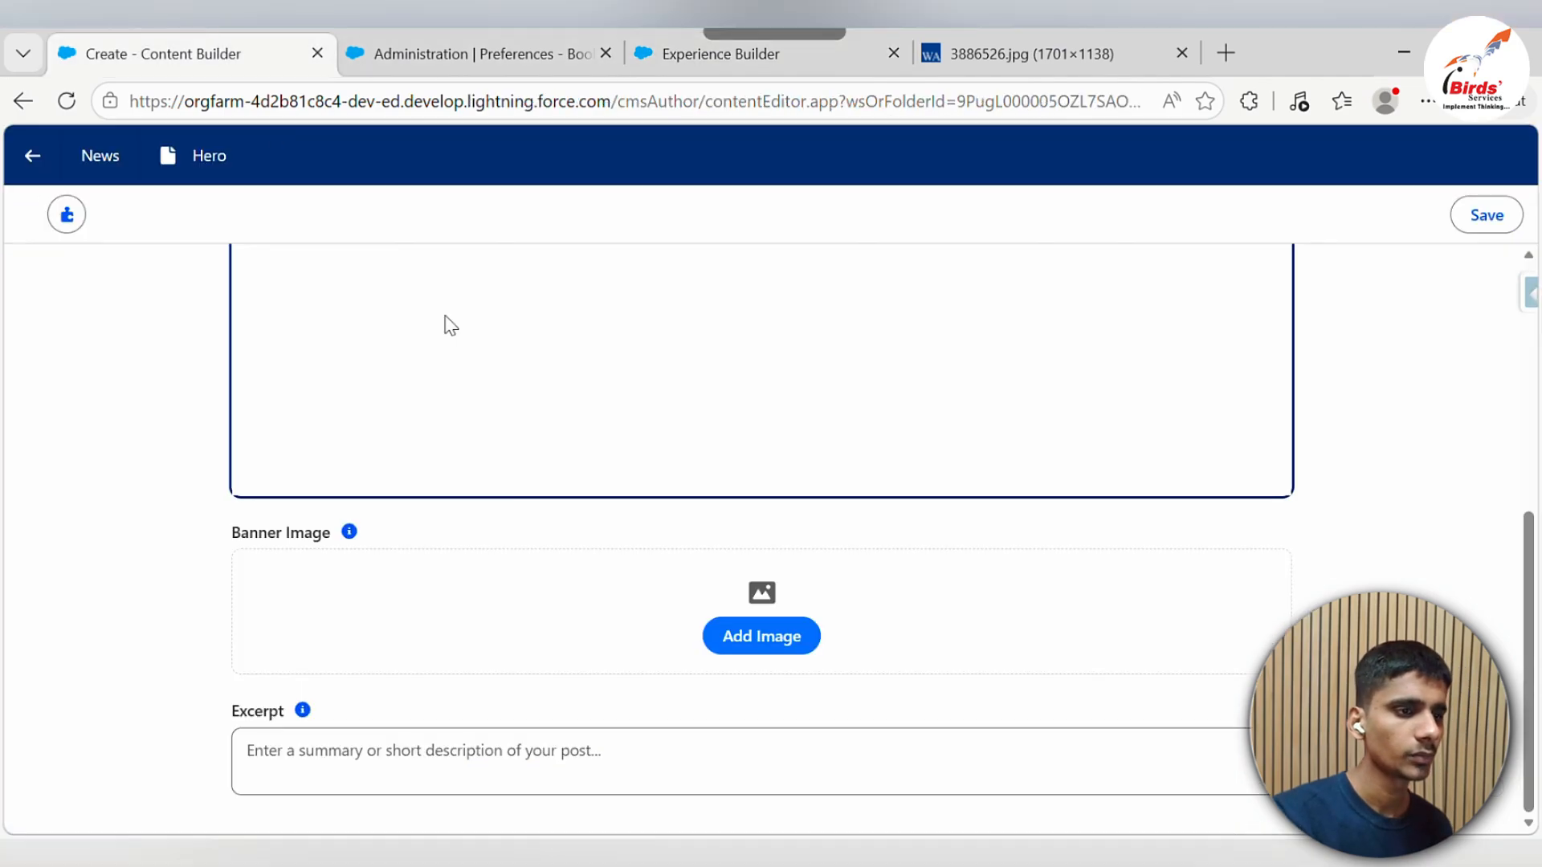
{"action": "left_click", "coordinate": [365, 730]}
{"action": "key", "text": "ctrl+v"}
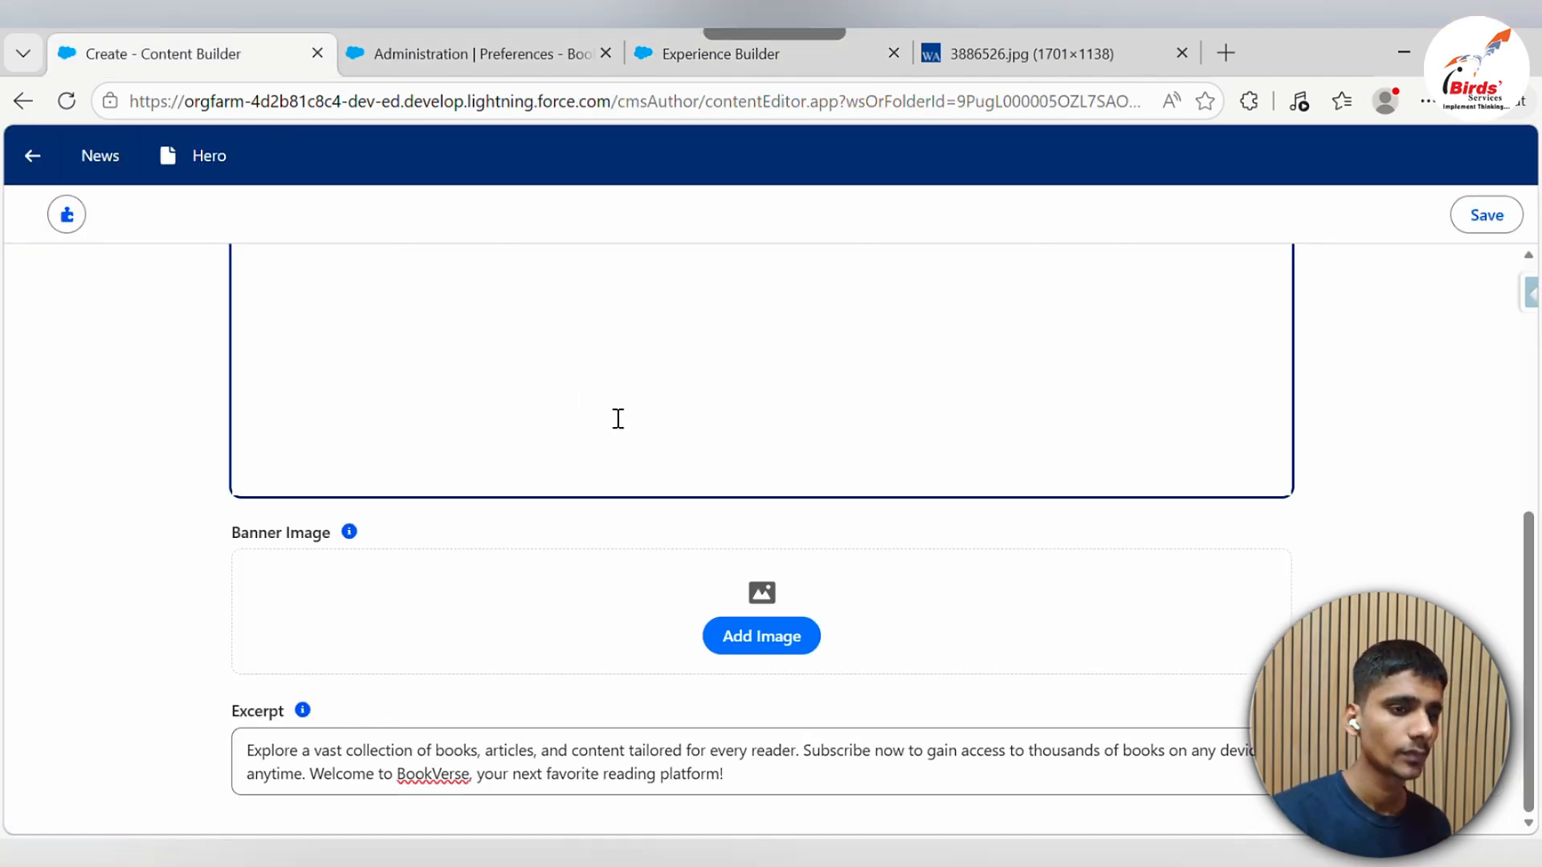
Start a new banner image for the Hero item, title it "Hero Background" and mark it as purely decorative without alt text
{"action": "left_click", "coordinate": [729, 638]}
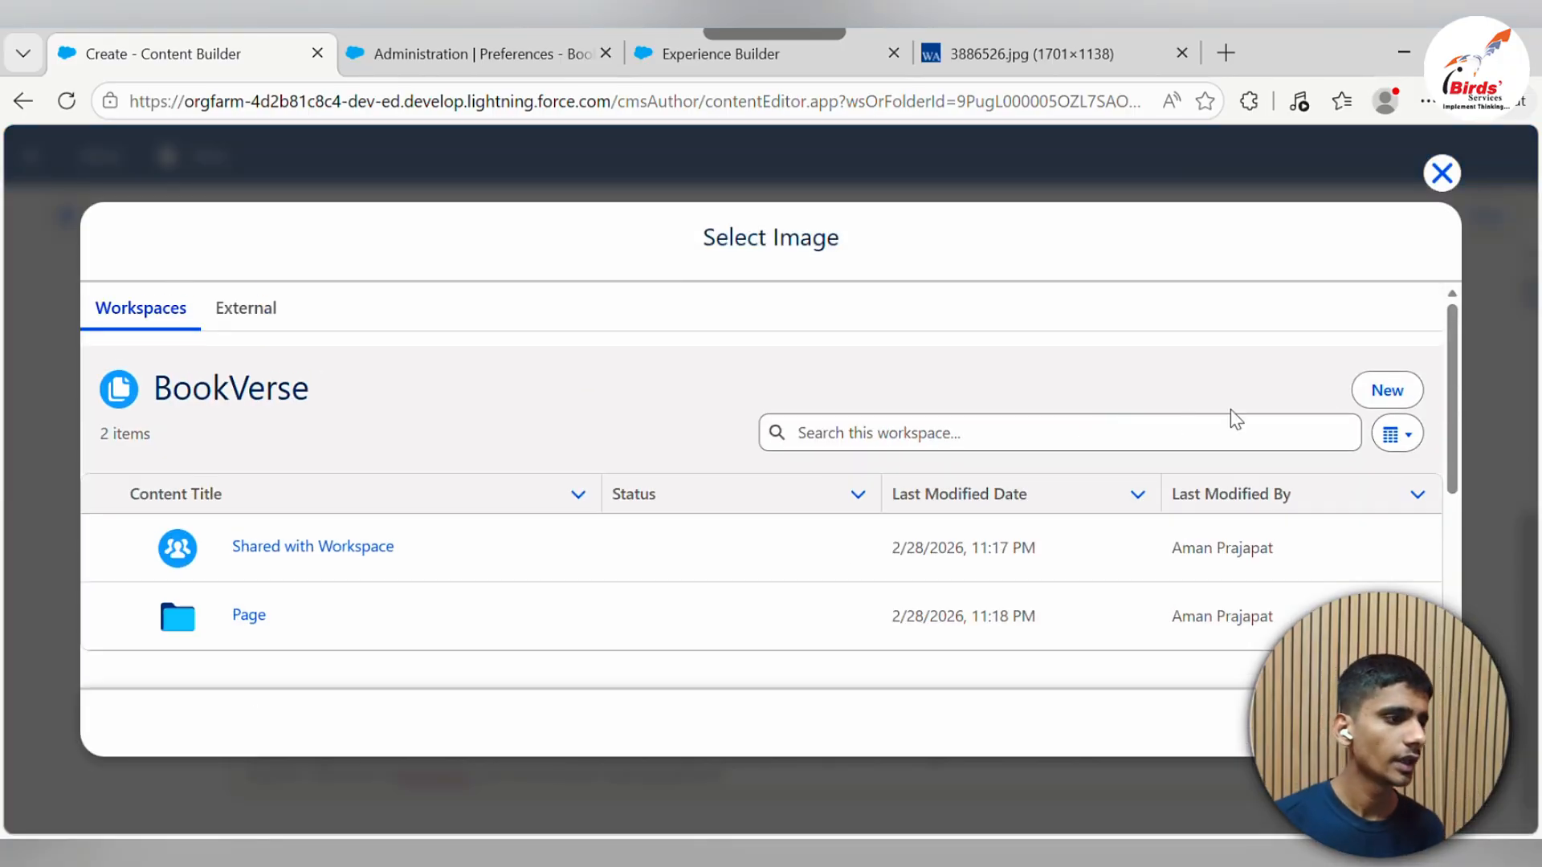
{"action": "left_click", "coordinate": [1357, 390]}
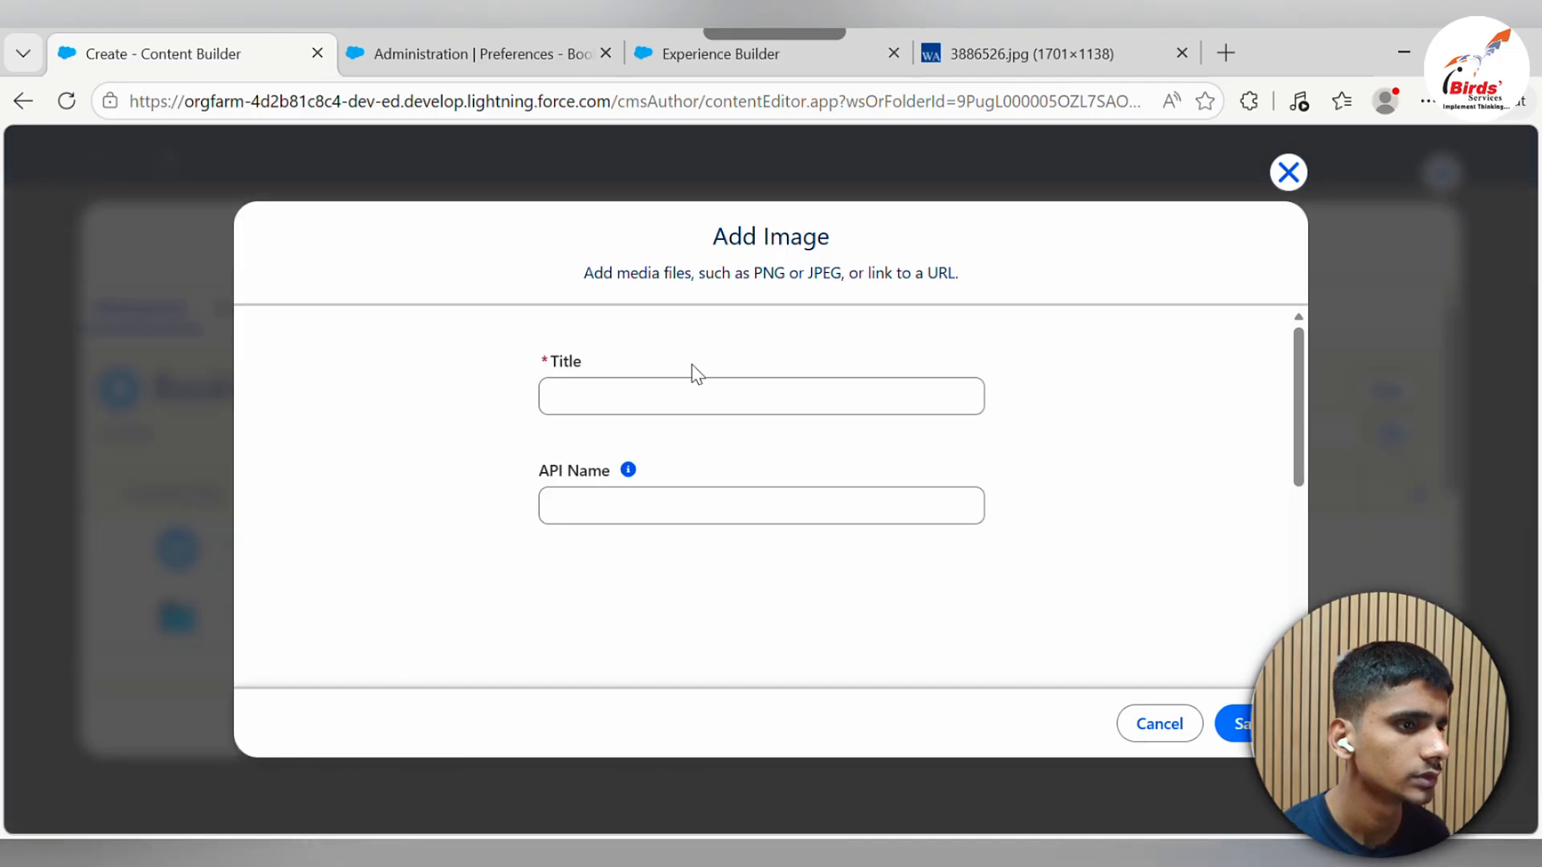
{"action": "left_click", "coordinate": [705, 391]}
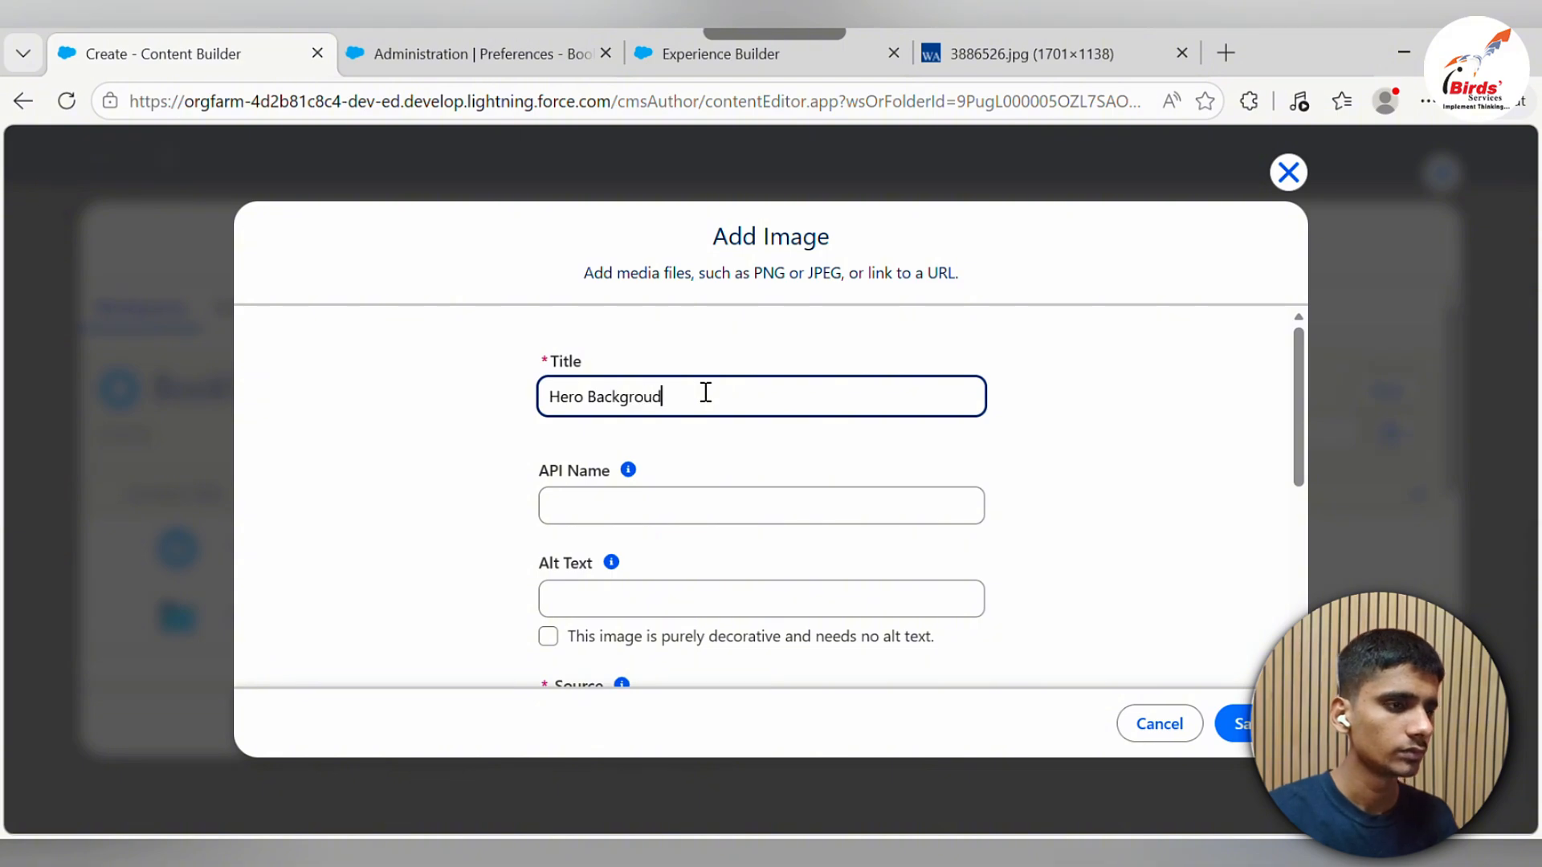
{"action": "key", "text": "Tab"}
{"action": "key", "text": "Tab"}
{"action": "key", "text": "Tab"}
{"action": "key", "text": "Tab"}
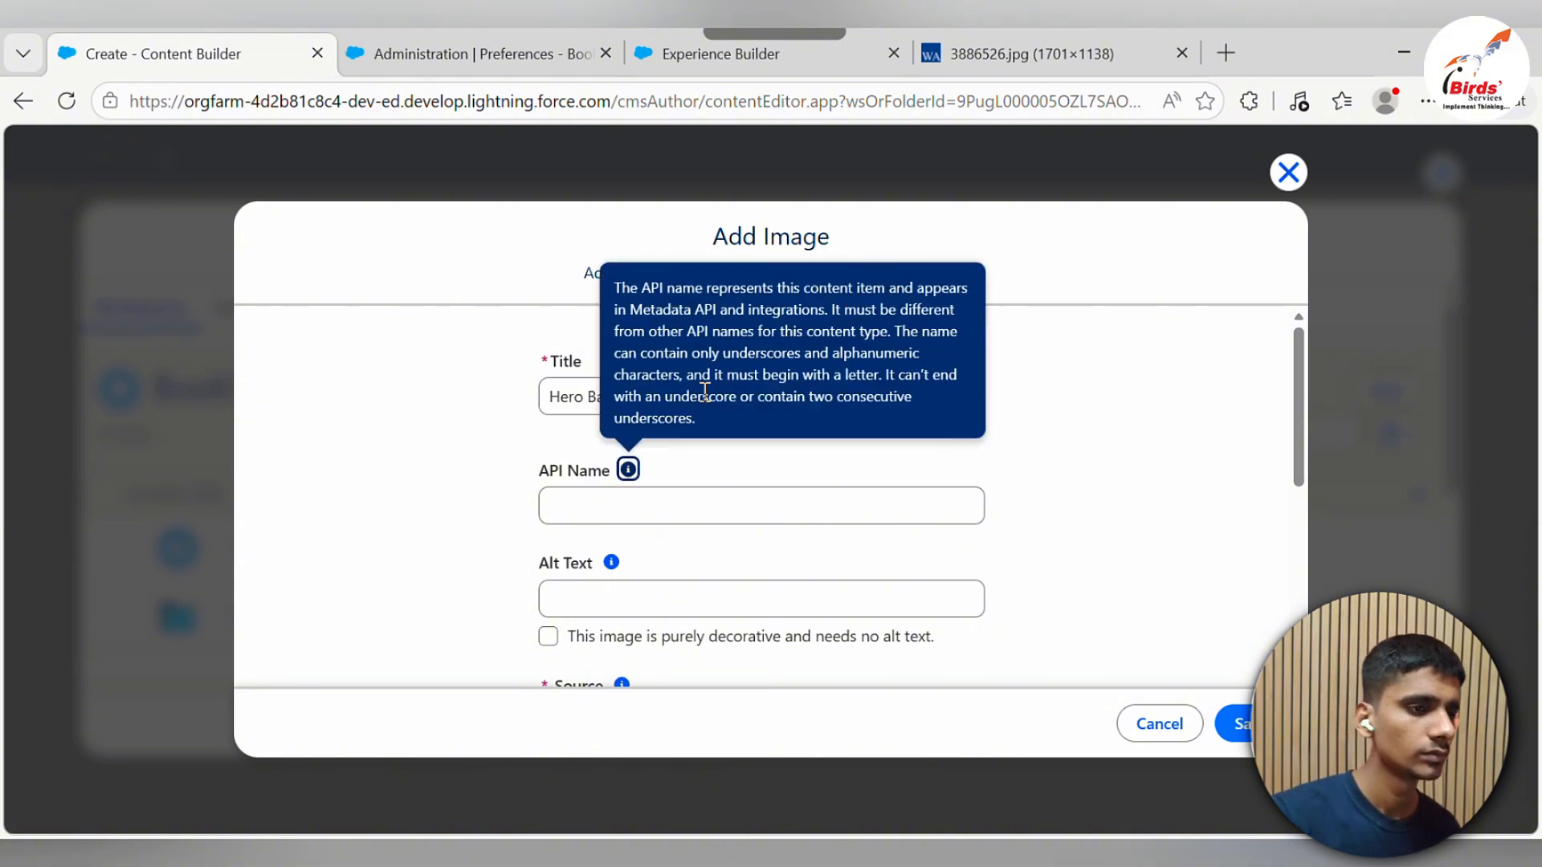
{"action": "left_click", "coordinate": [549, 634]}
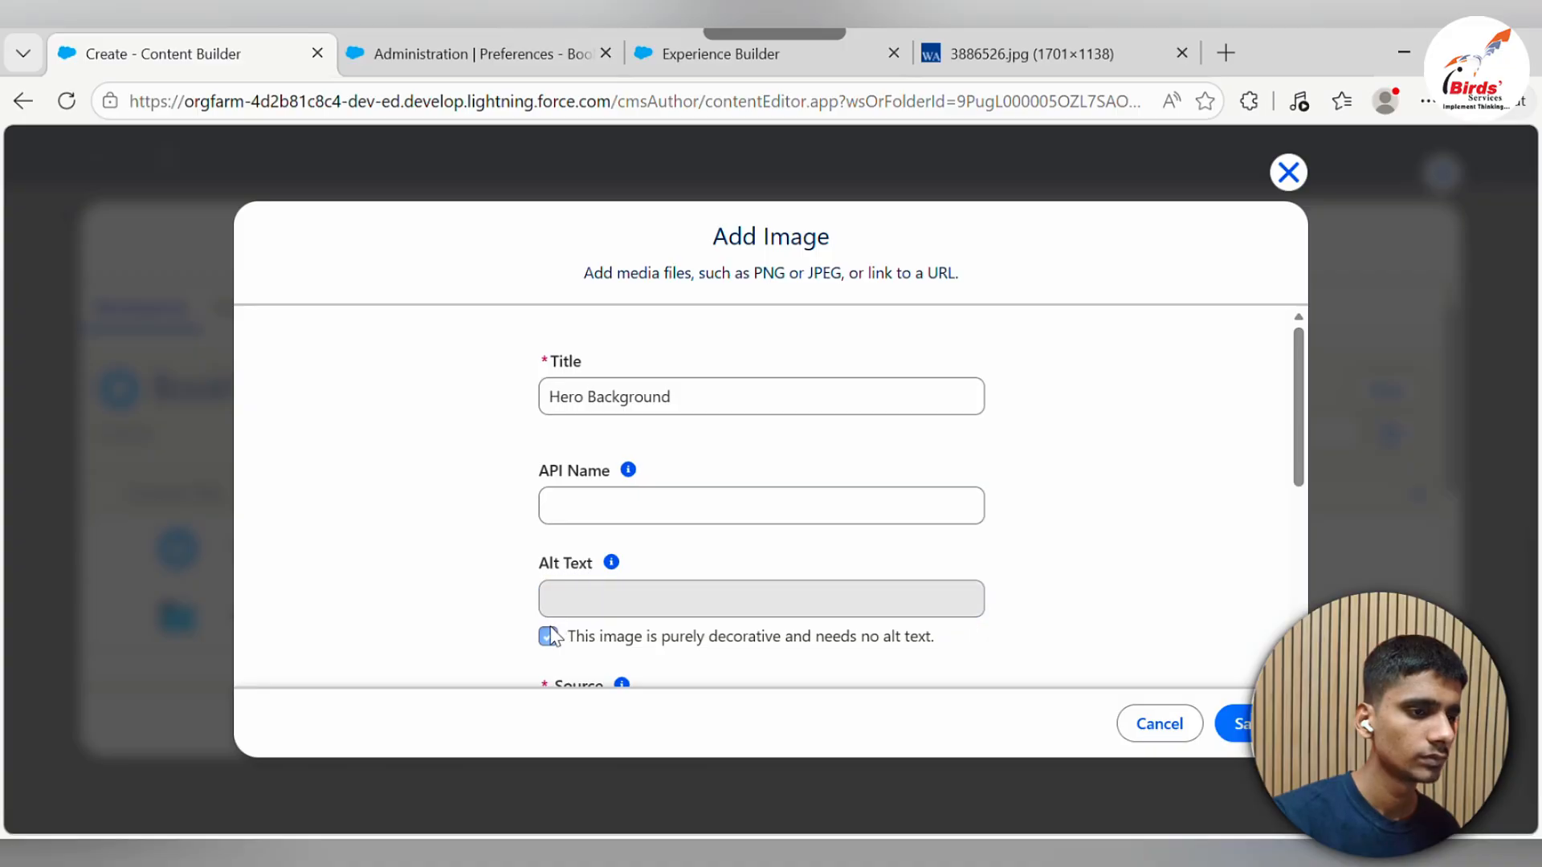
Upload HeroBg.jpg from the BookVerse folder in Downloads as the banner image, then save the image and the Hero item
{"action": "scroll", "coordinate": [567, 627], "scroll_direction": "down", "scroll_amount": 3}
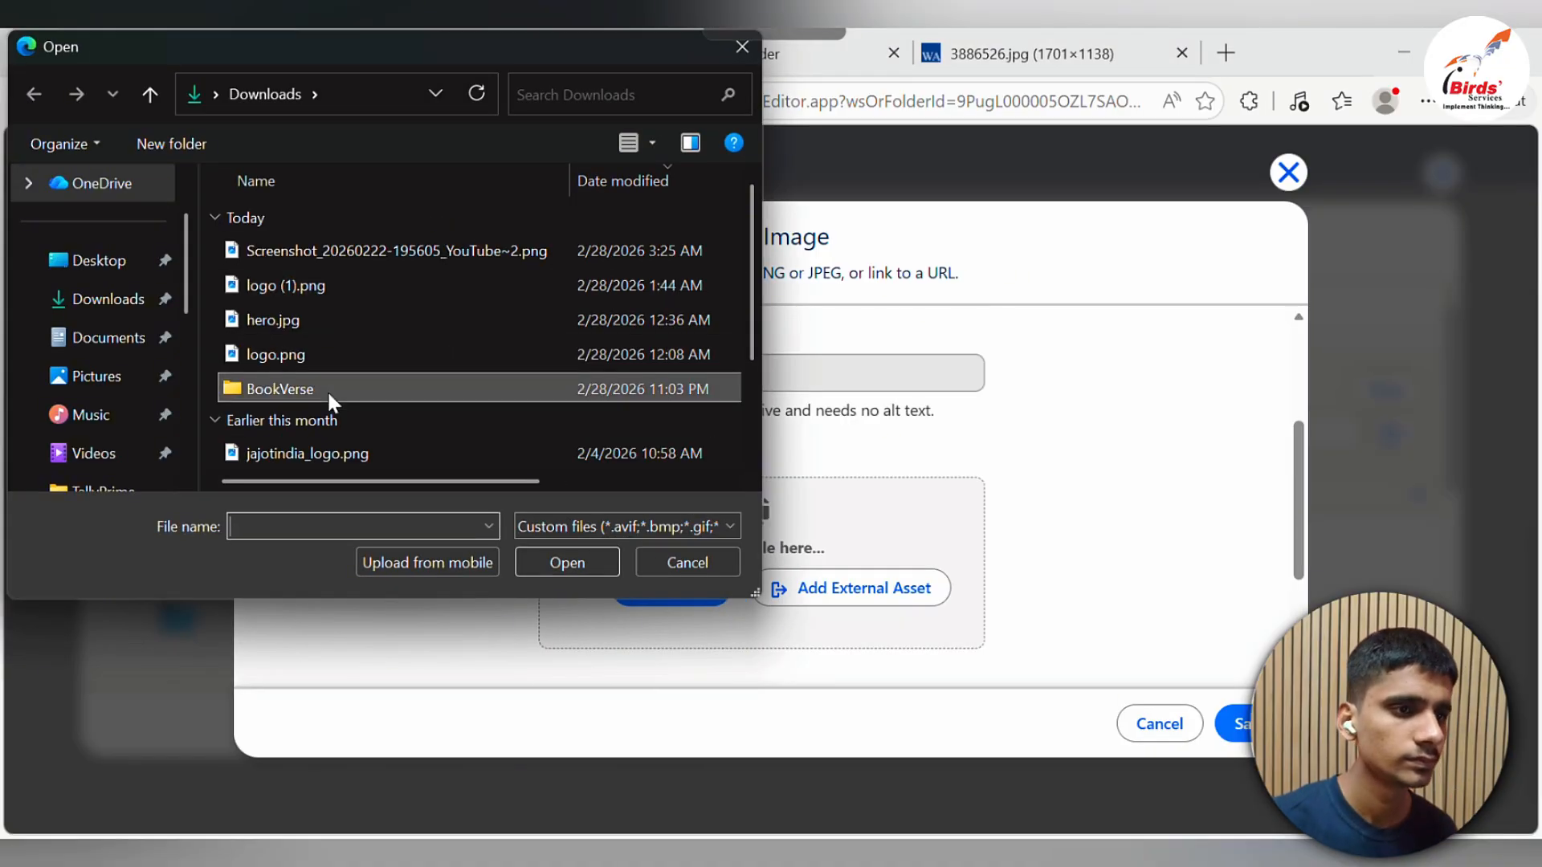
{"action": "double_click", "coordinate": [326, 389]}
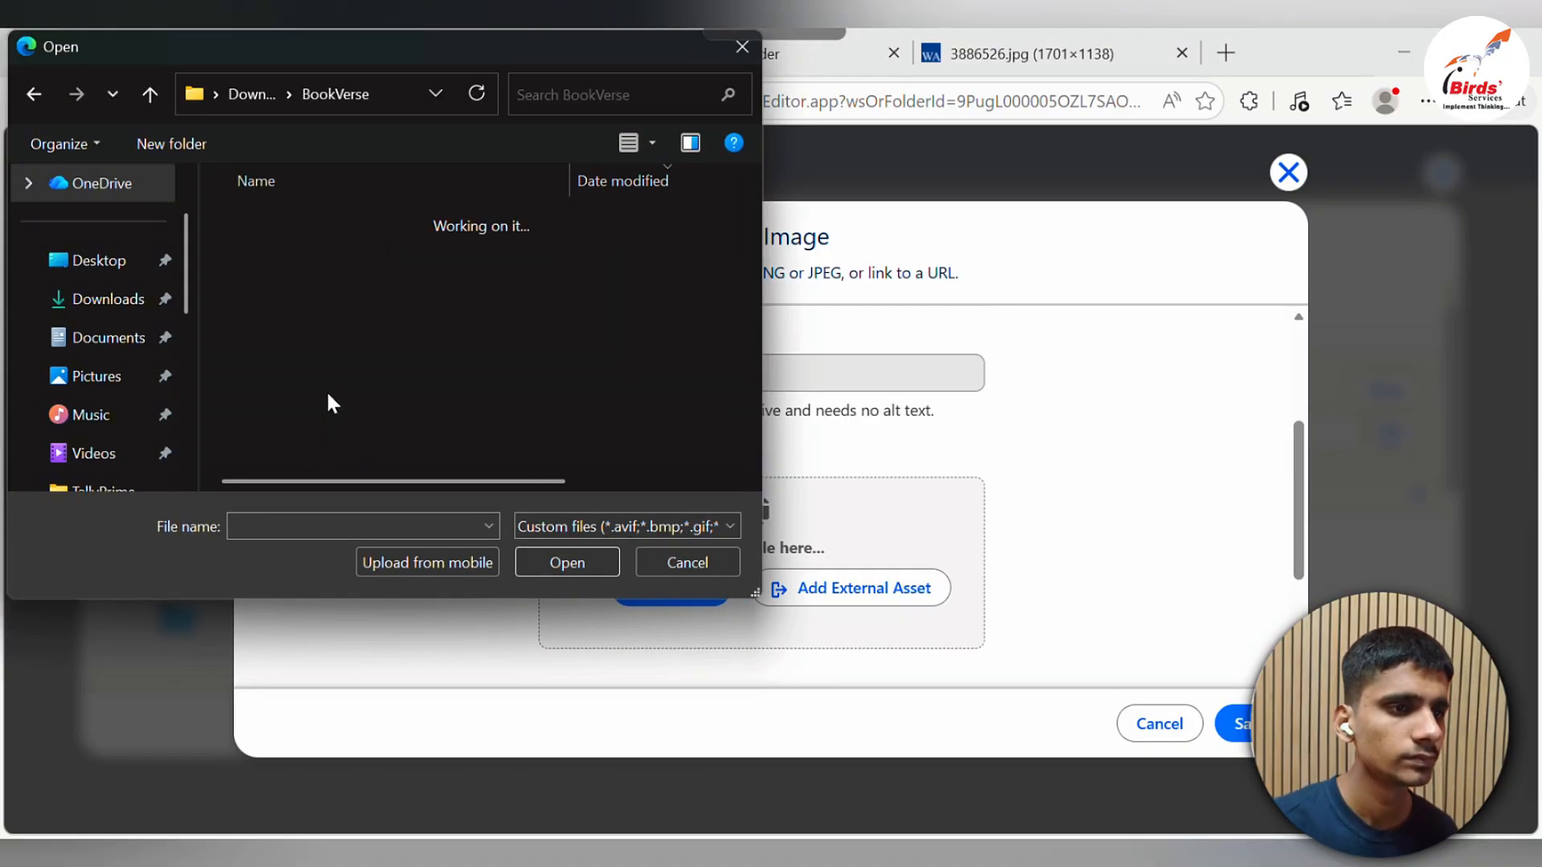
{"action": "double_click", "coordinate": [373, 354]}
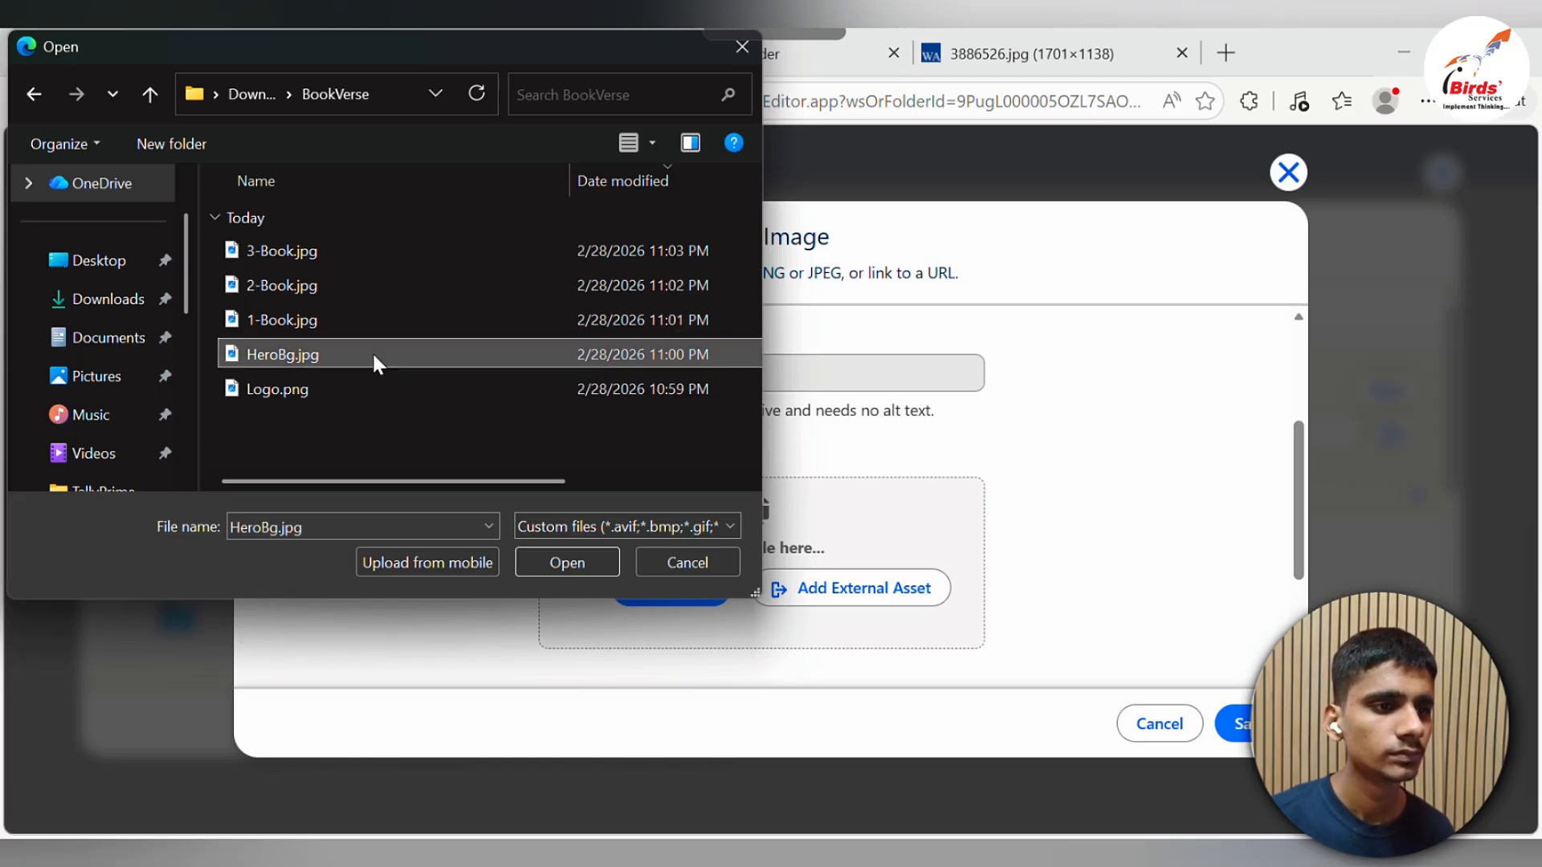
{"action": "scroll", "coordinate": [709, 568], "scroll_direction": "down", "scroll_amount": 3}
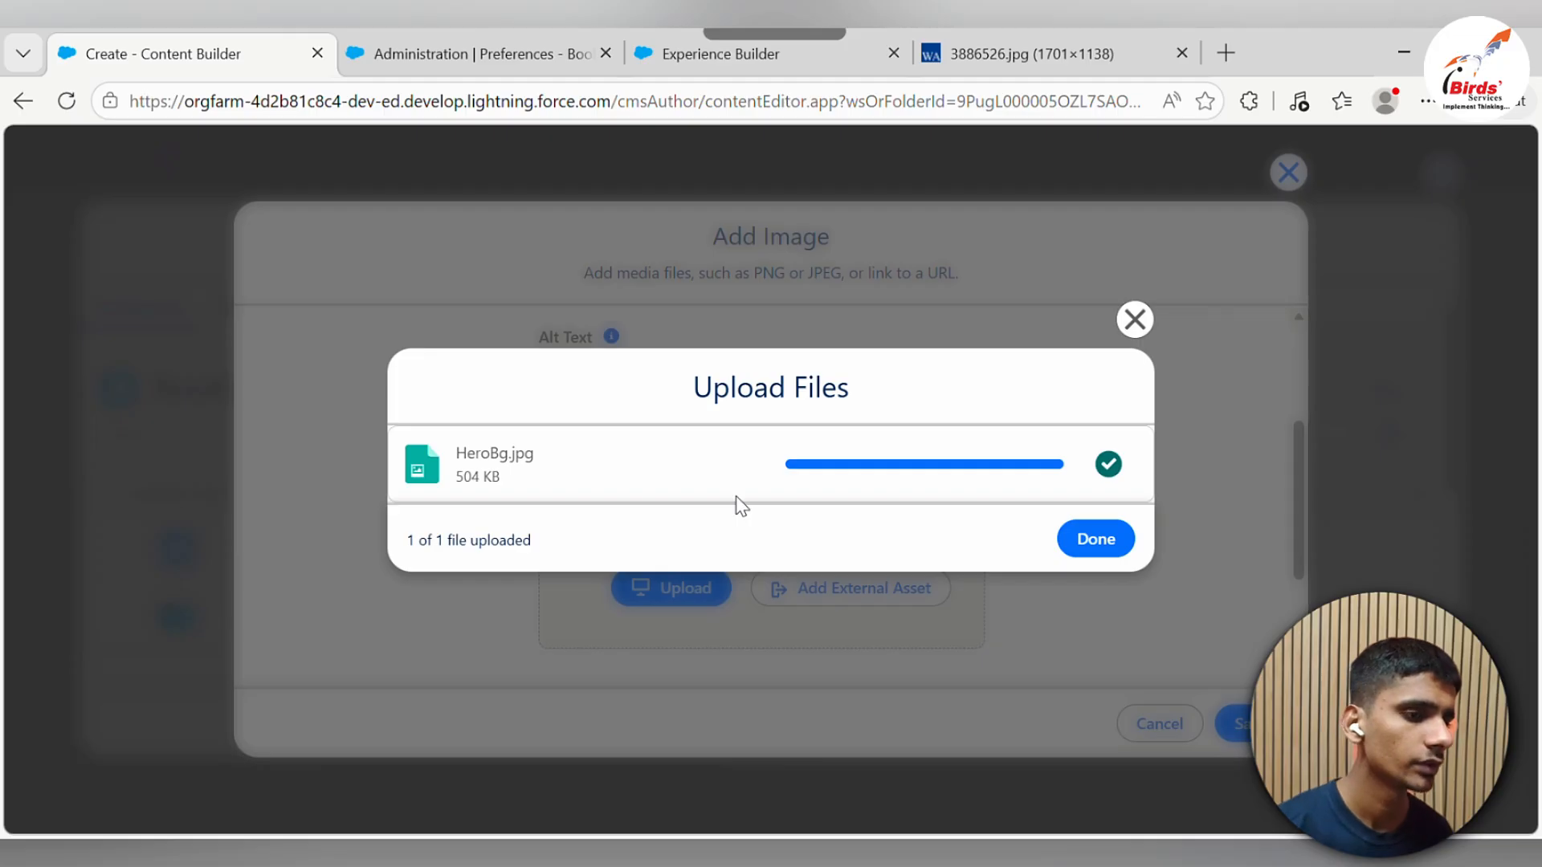
{"action": "left_click", "coordinate": [1117, 552]}
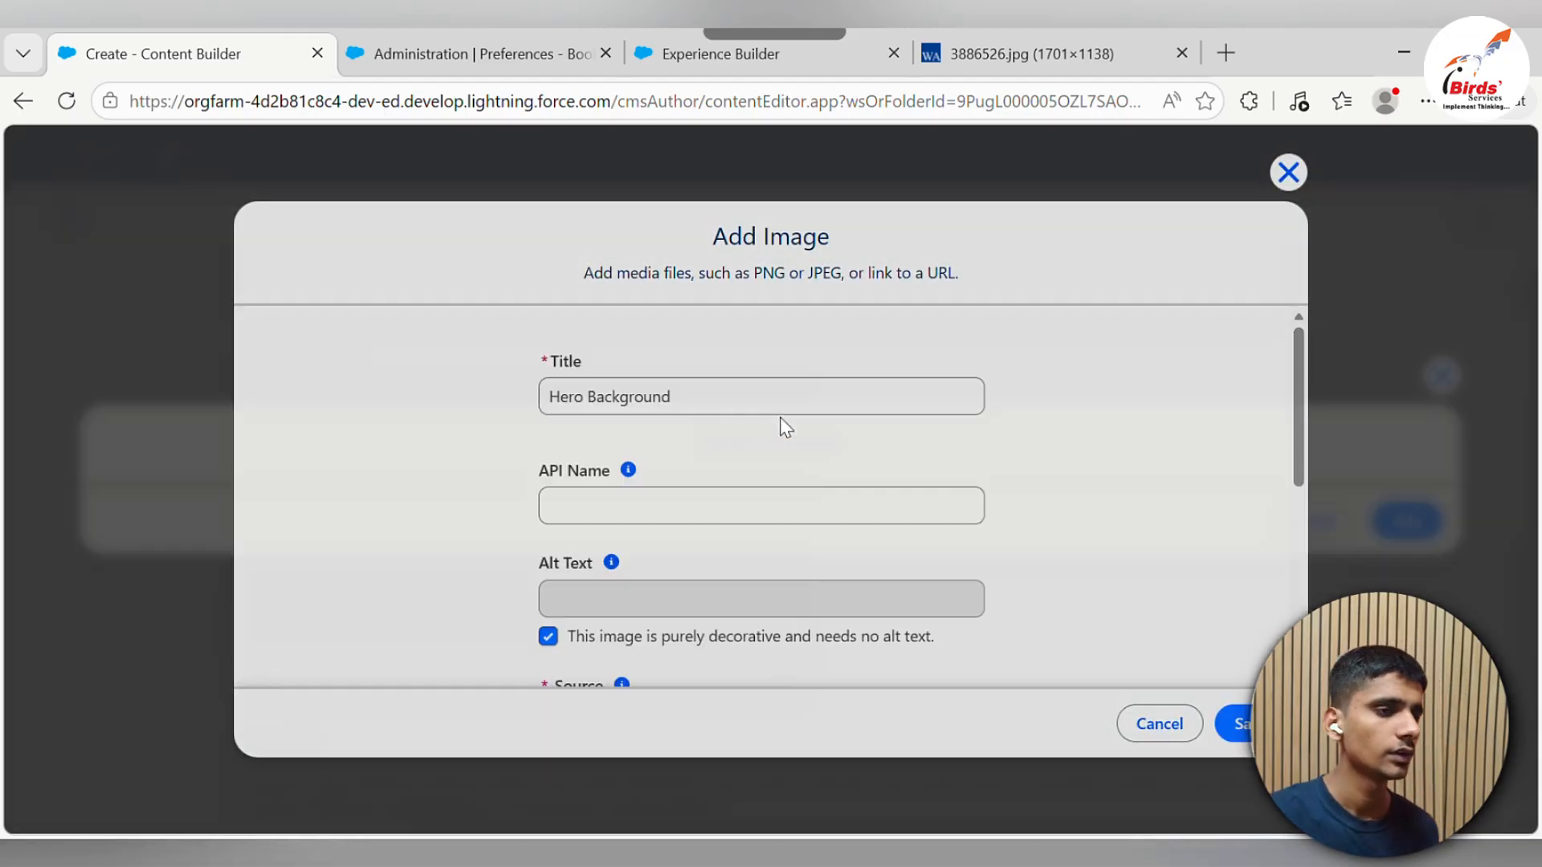
{"action": "scroll", "coordinate": [779, 420], "scroll_direction": "down", "scroll_amount": 3}
{"action": "scroll", "coordinate": [779, 427], "scroll_direction": "up", "scroll_amount": 10}
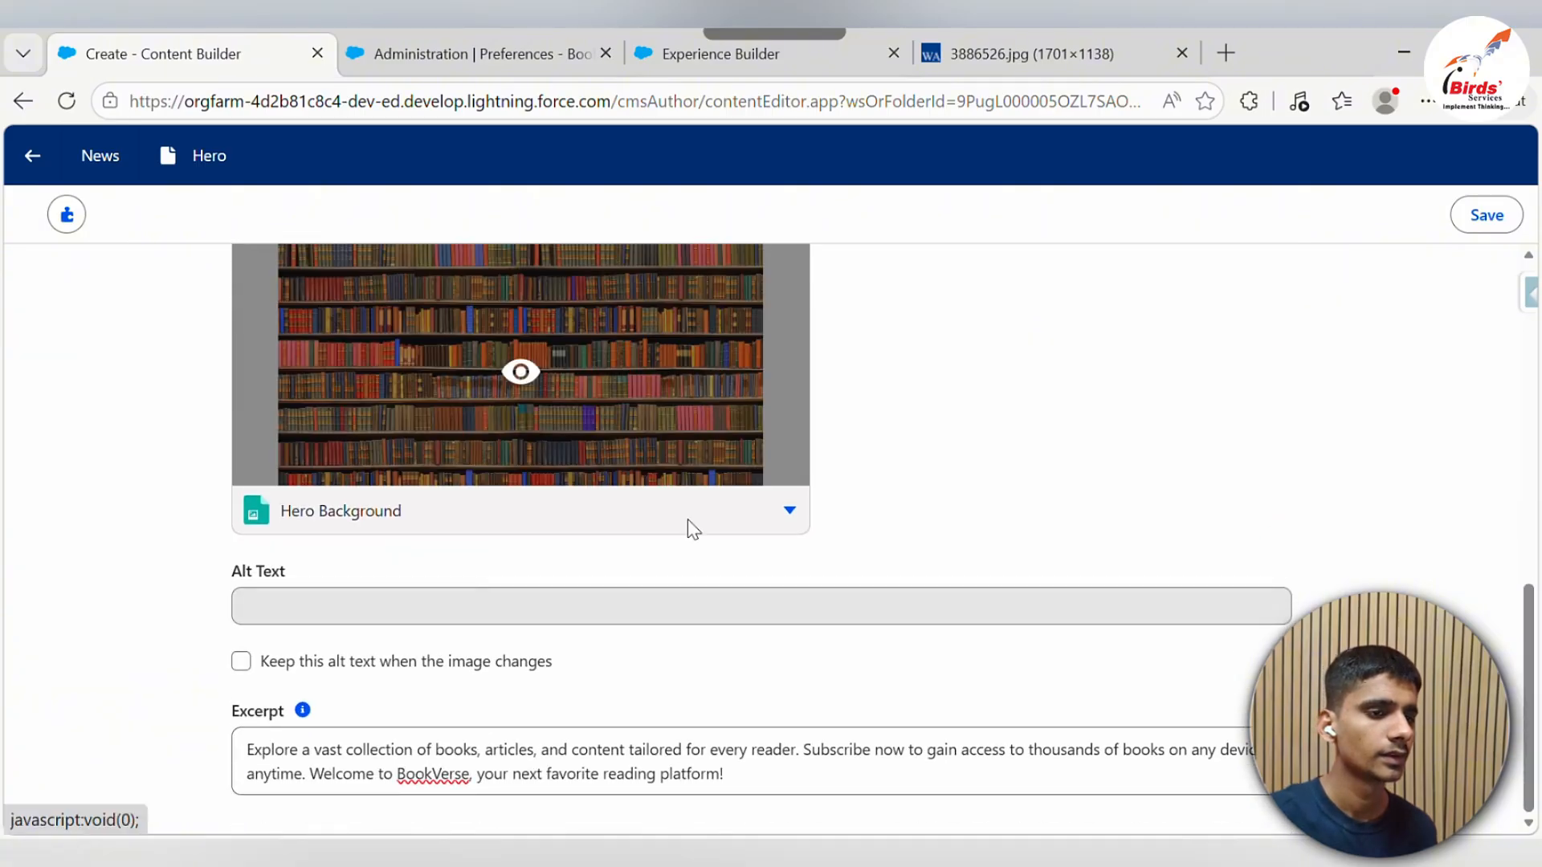
{"action": "left_click", "coordinate": [1498, 218]}
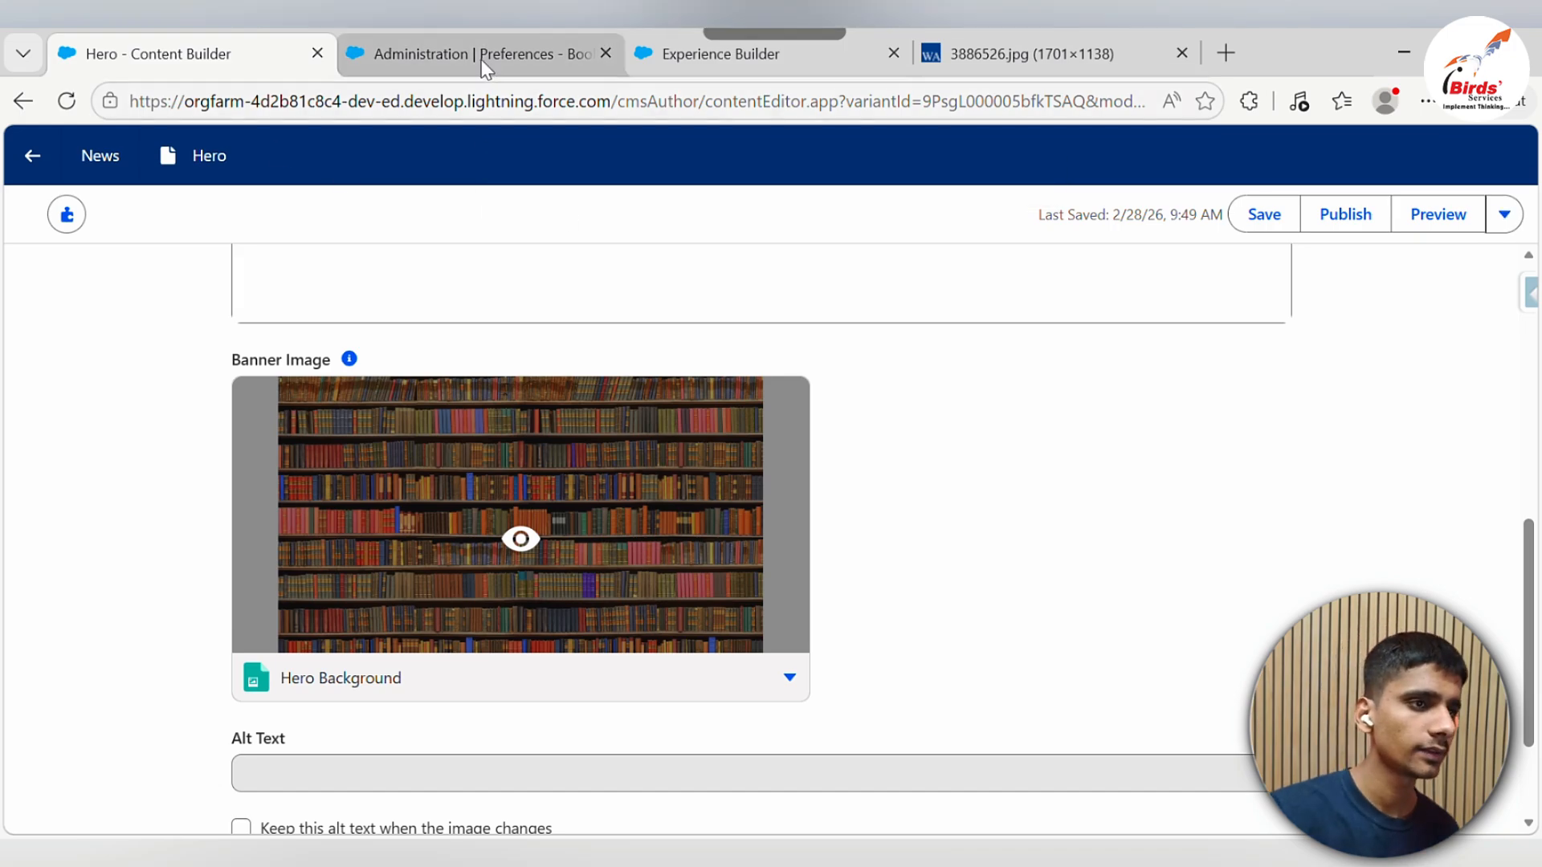
Refresh the Home page in Experience Builder and try to pick the banner's content from the workspace's Page folder
{"action": "key", "text": "ctrl+Tab"}
{"action": "key", "text": "ctrl+Tab"}
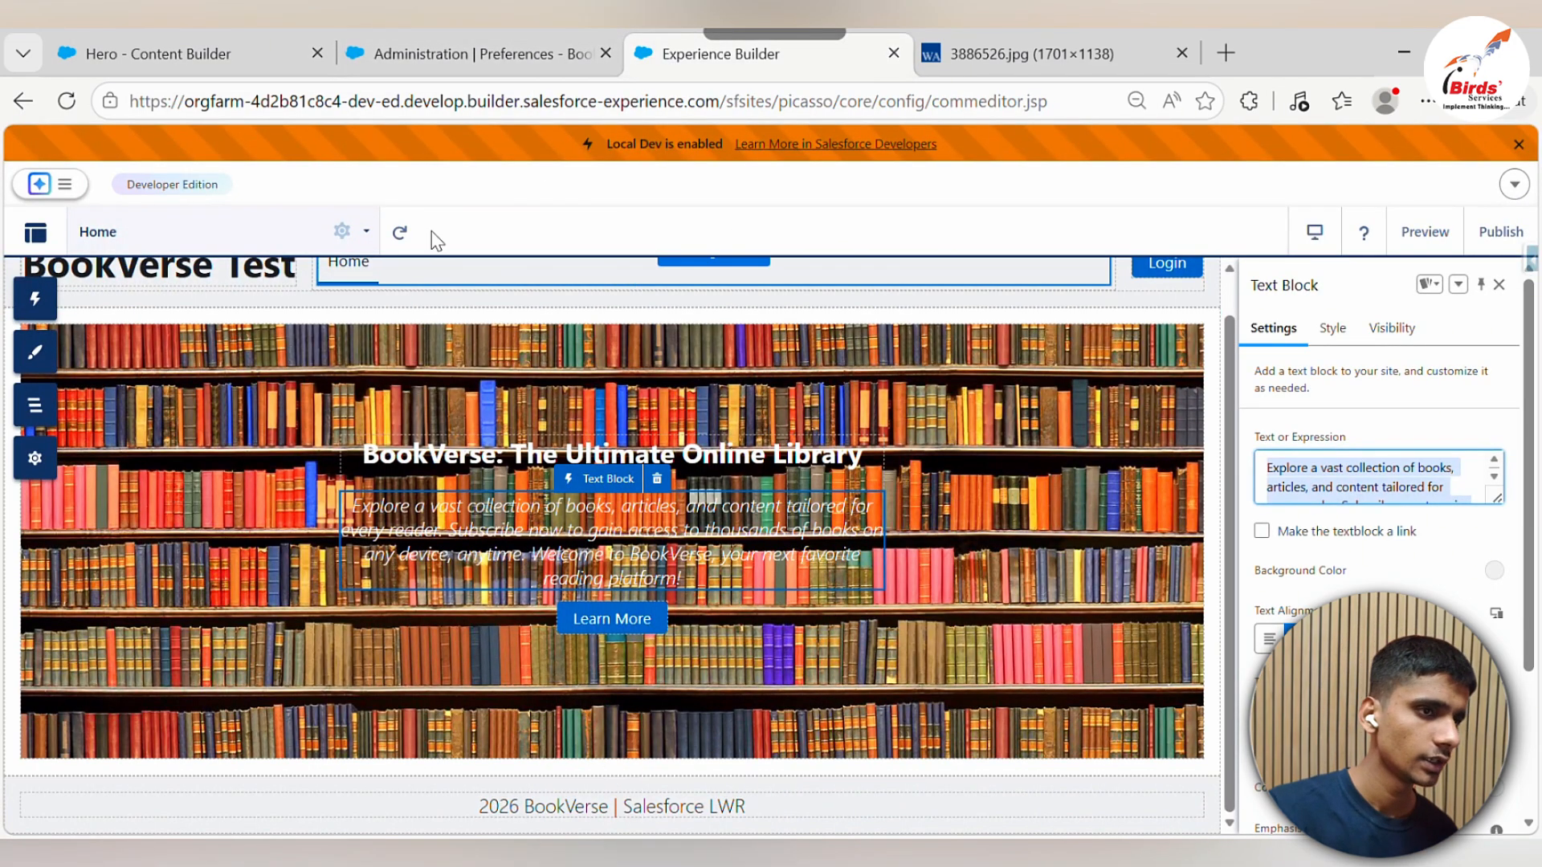
{"action": "left_click", "coordinate": [410, 236]}
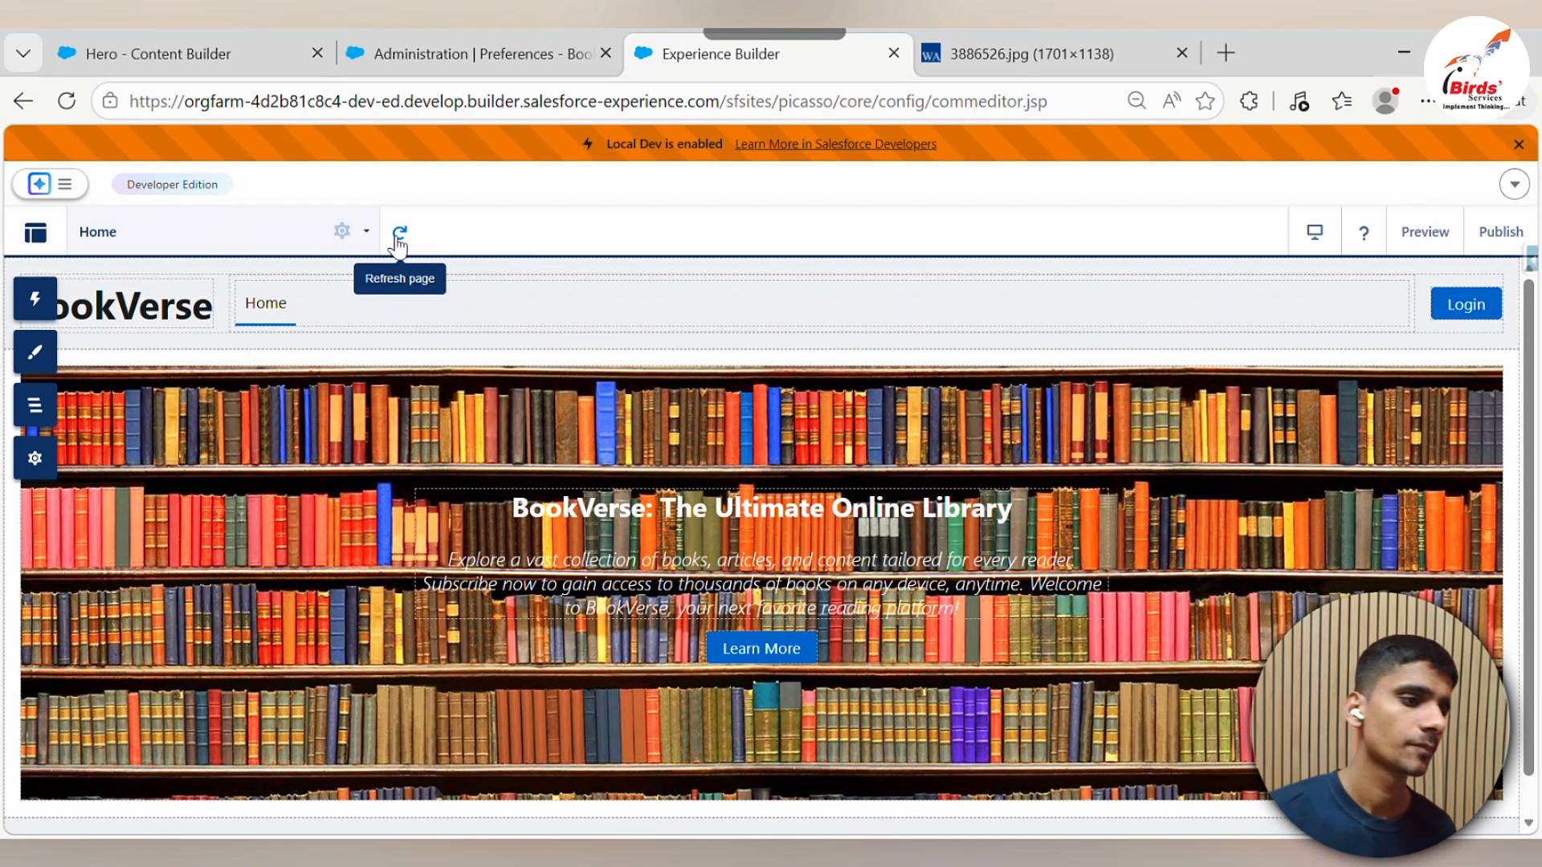
{"action": "left_click", "coordinate": [869, 365]}
{"action": "left_click", "coordinate": [874, 388]}
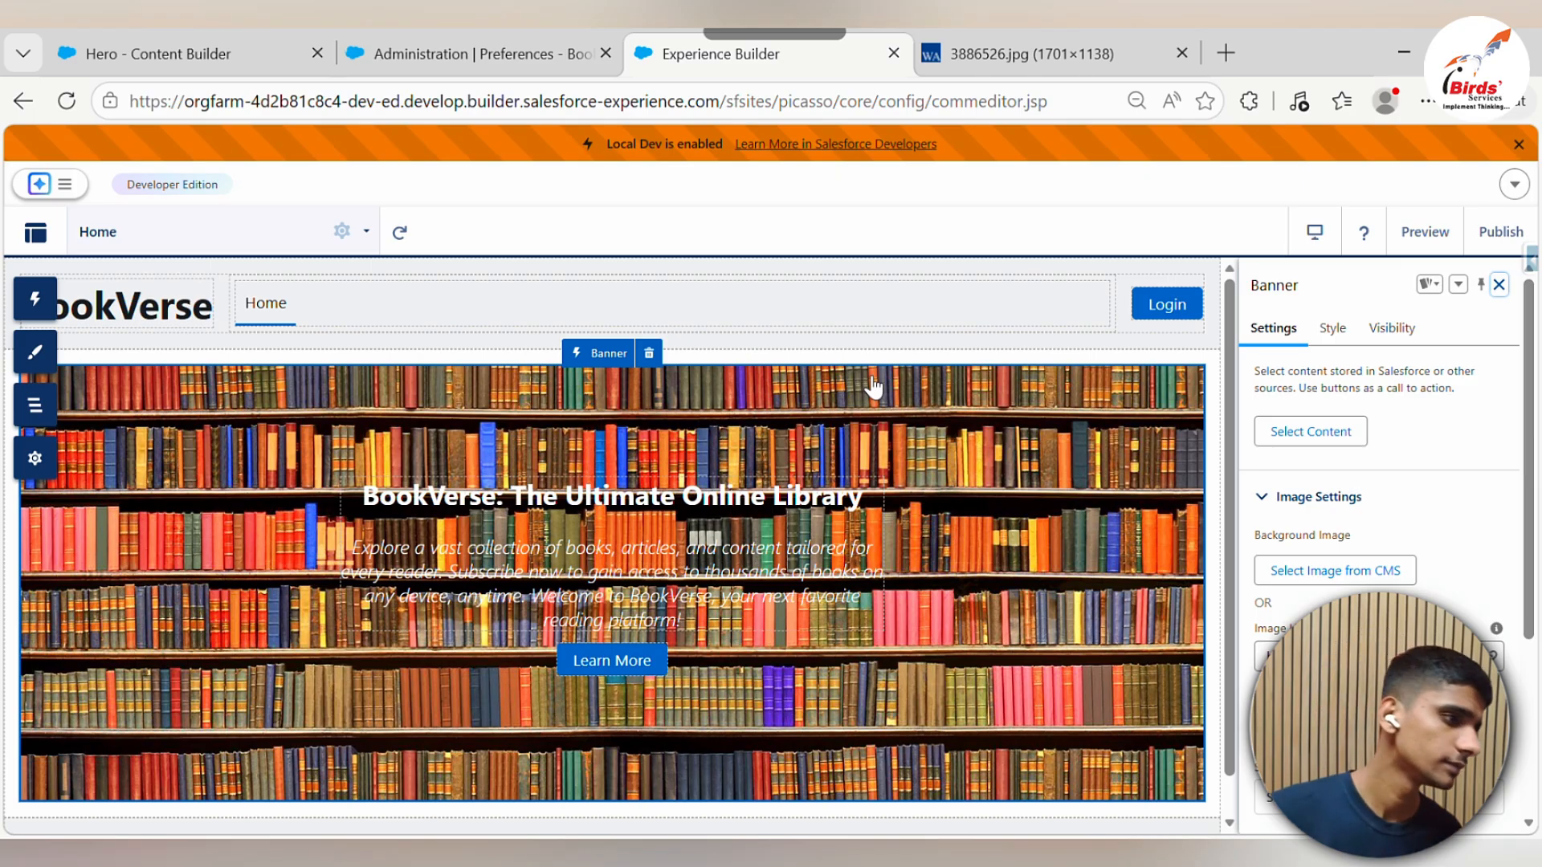
{"action": "left_click", "coordinate": [1295, 427]}
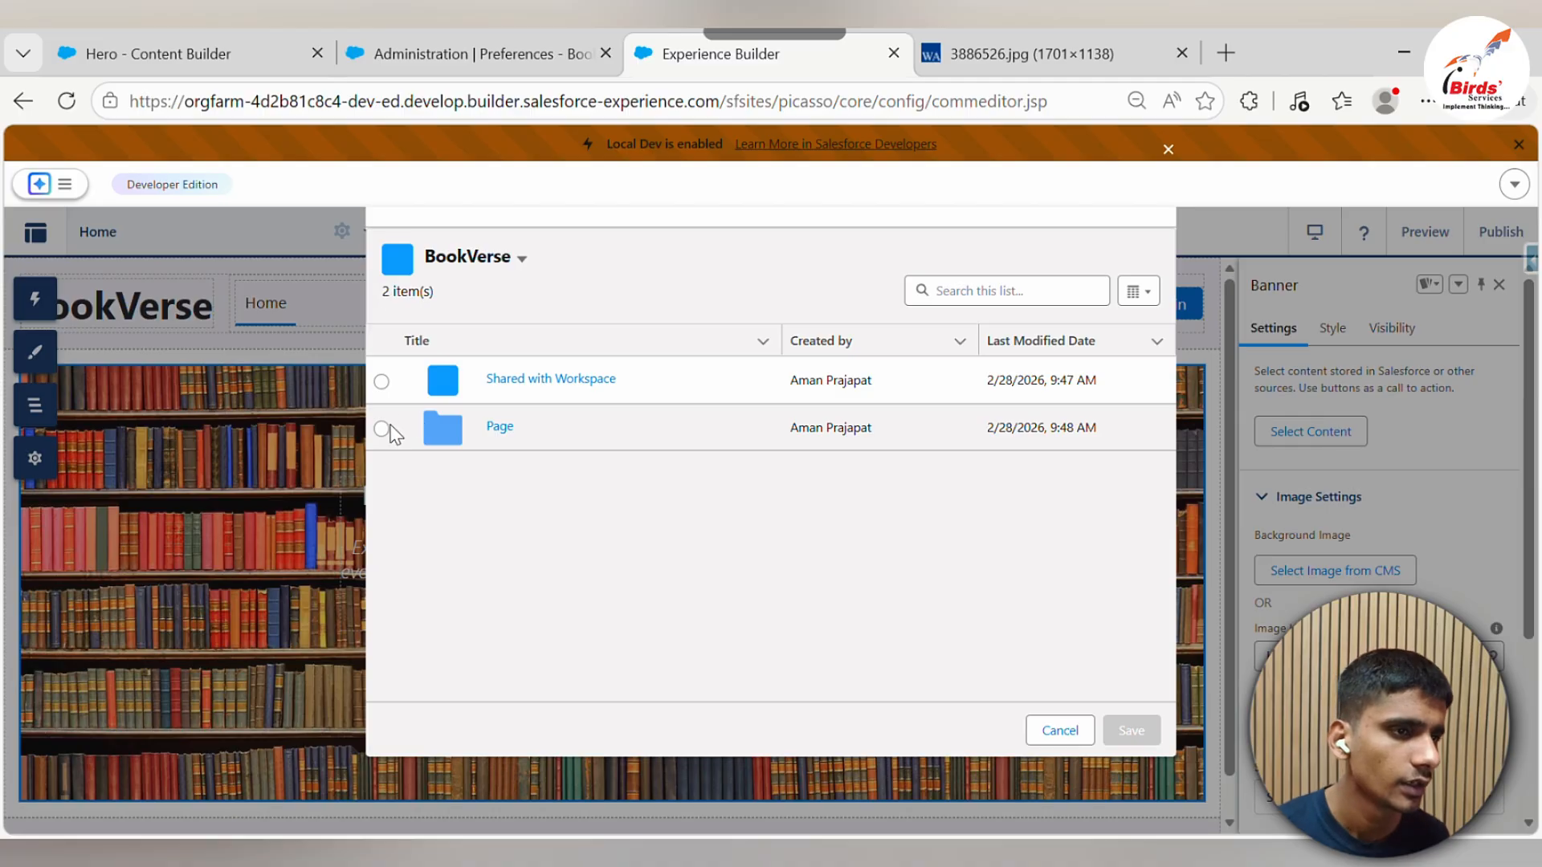
{"action": "left_click", "coordinate": [381, 439]}
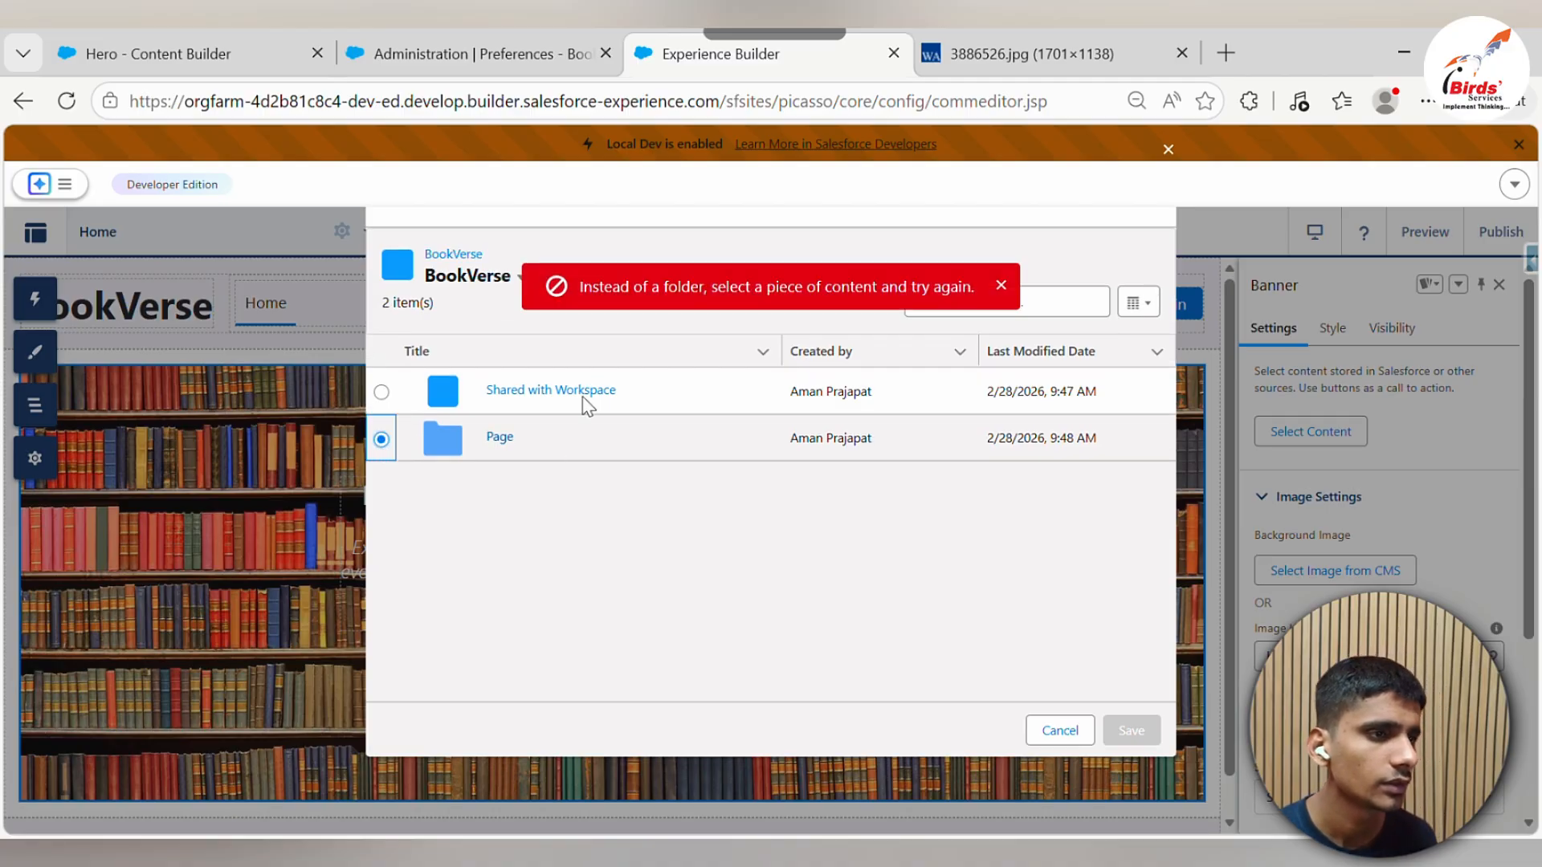
{"action": "left_click_drag", "start_coordinate": [579, 288], "coordinate": [821, 291]}
{"action": "left_click", "coordinate": [491, 438]}
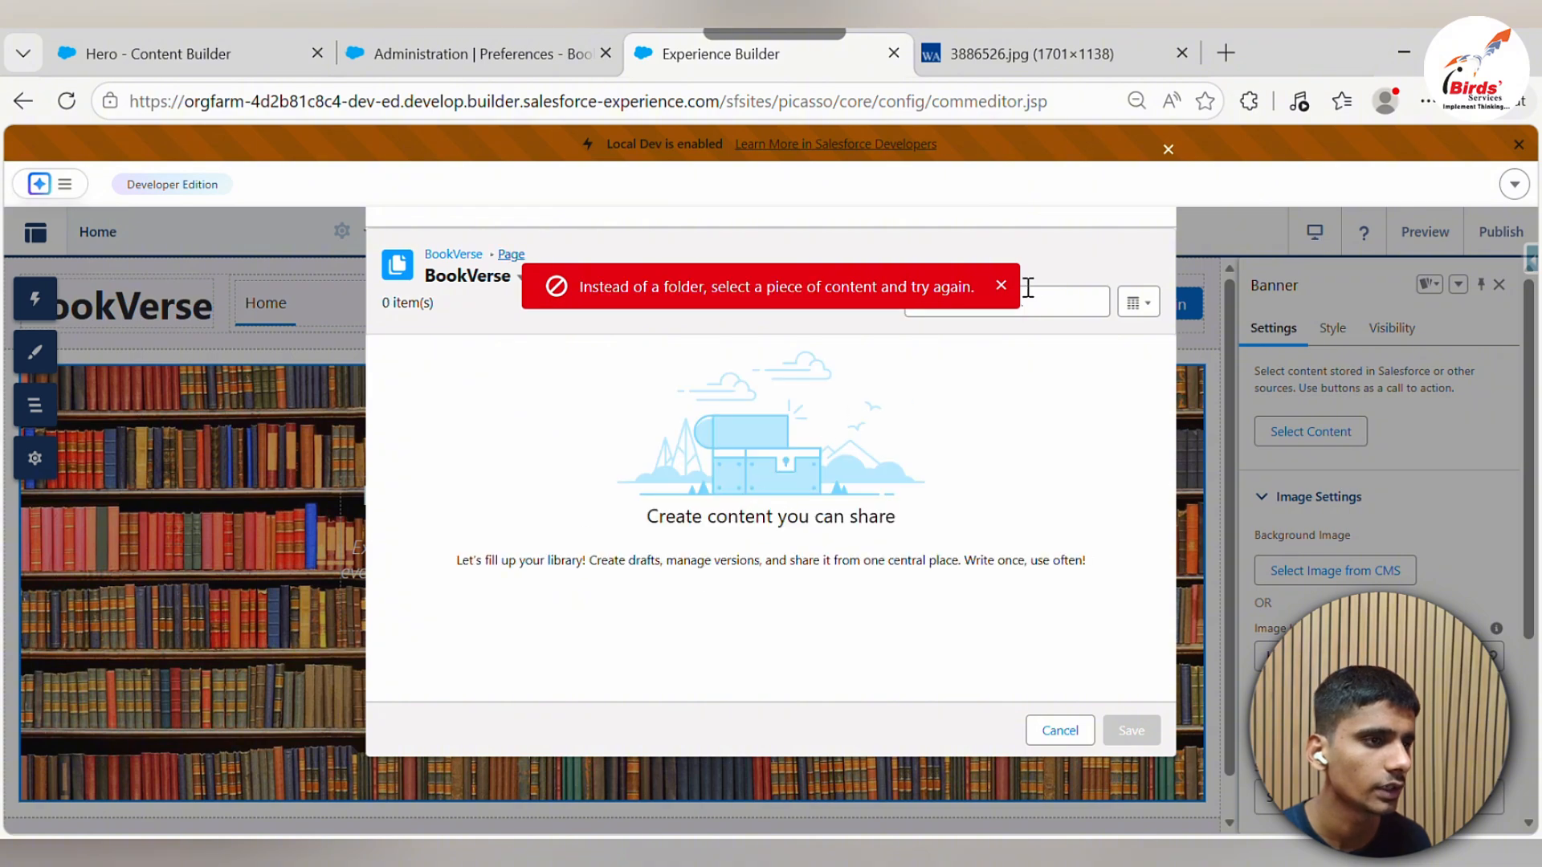
{"action": "left_click", "coordinate": [1000, 287]}
{"action": "left_click_drag", "start_coordinate": [586, 527], "coordinate": [1088, 569]}
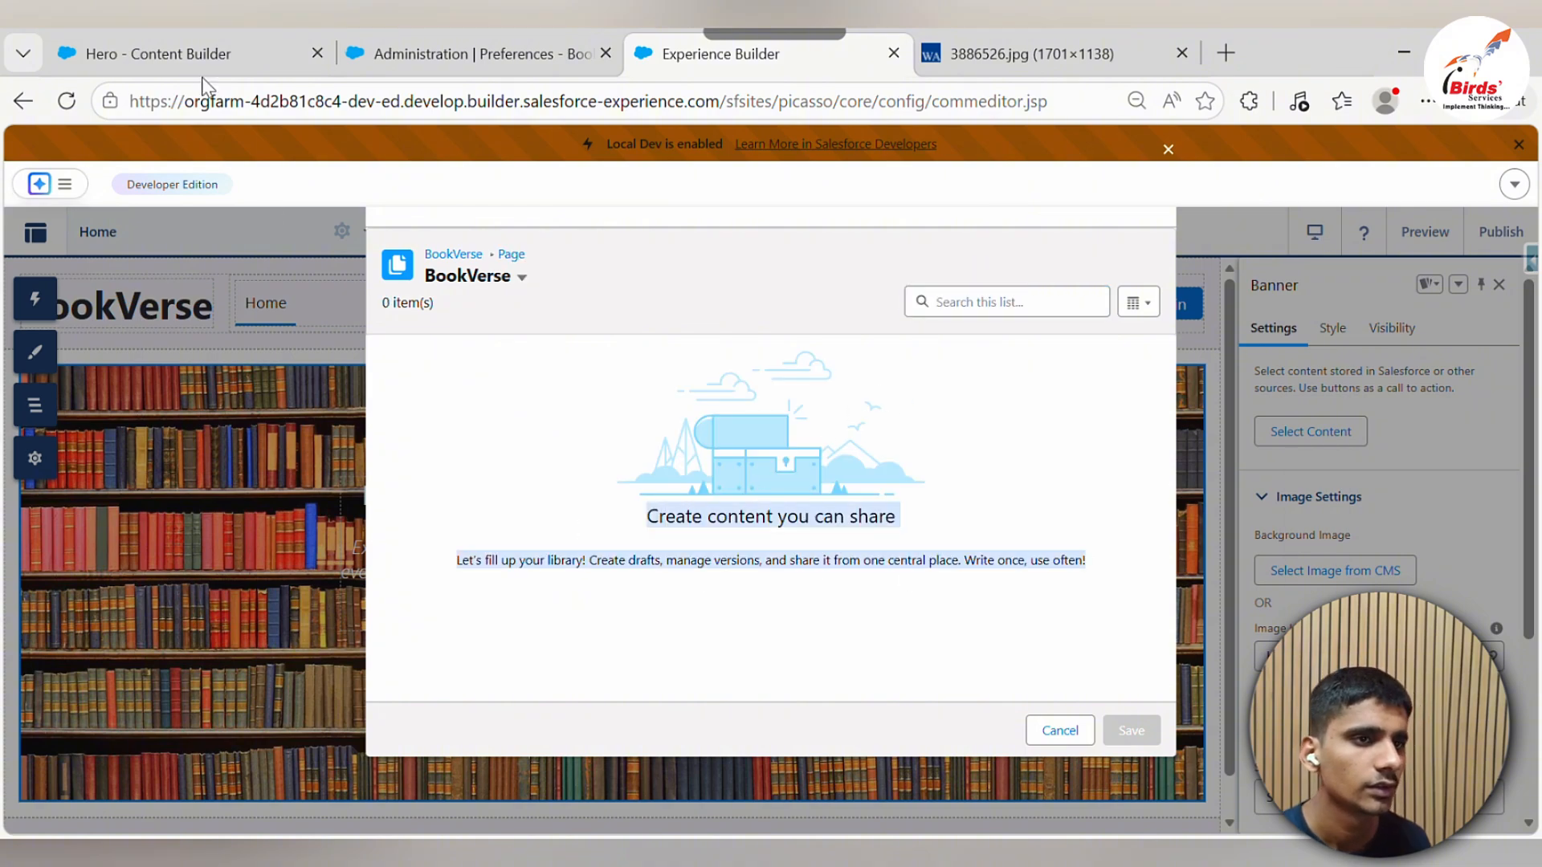
Return to the Hero item in Content Builder and publish it immediately together with its Hero Background image
{"action": "left_click", "coordinate": [205, 54]}
{"action": "scroll", "coordinate": [899, 319], "scroll_direction": "up", "scroll_amount": 5}
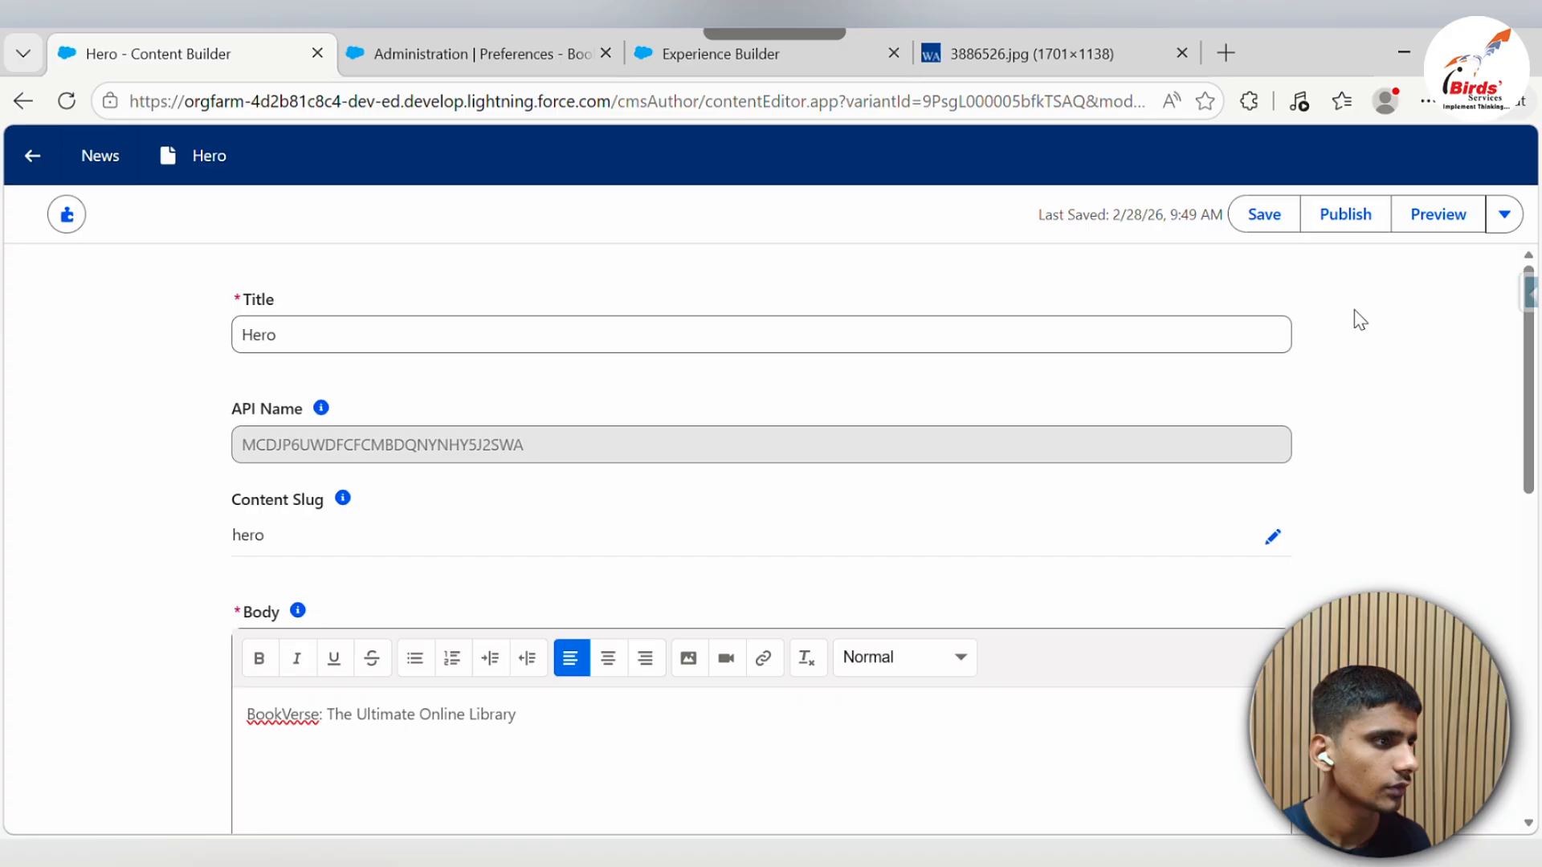
{"action": "left_click", "coordinate": [1503, 214]}
{"action": "left_click", "coordinate": [1364, 215]}
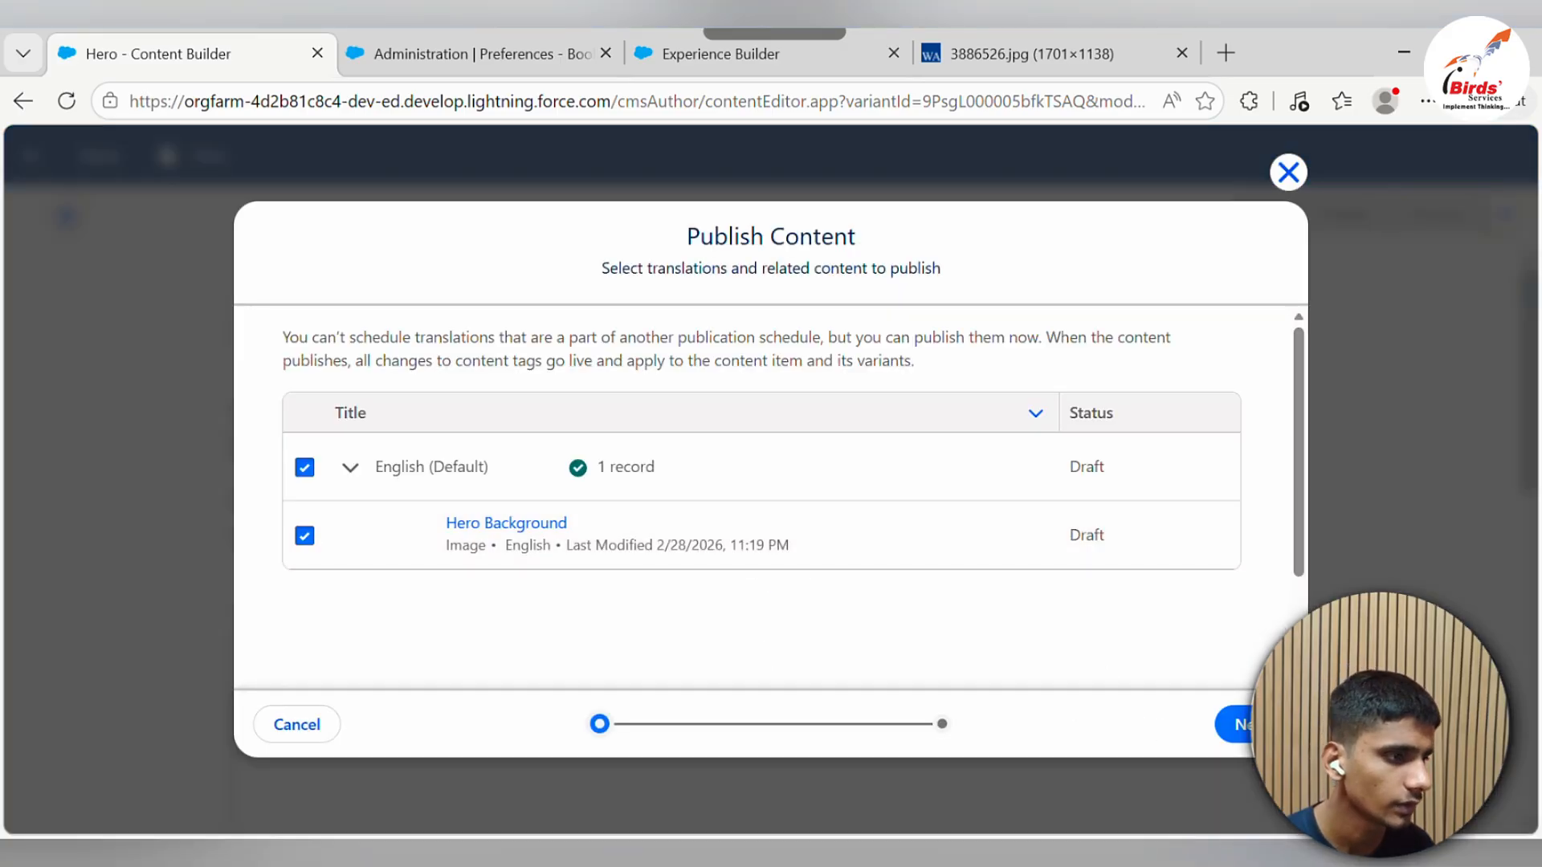
{"action": "left_click", "coordinate": [1237, 724]}
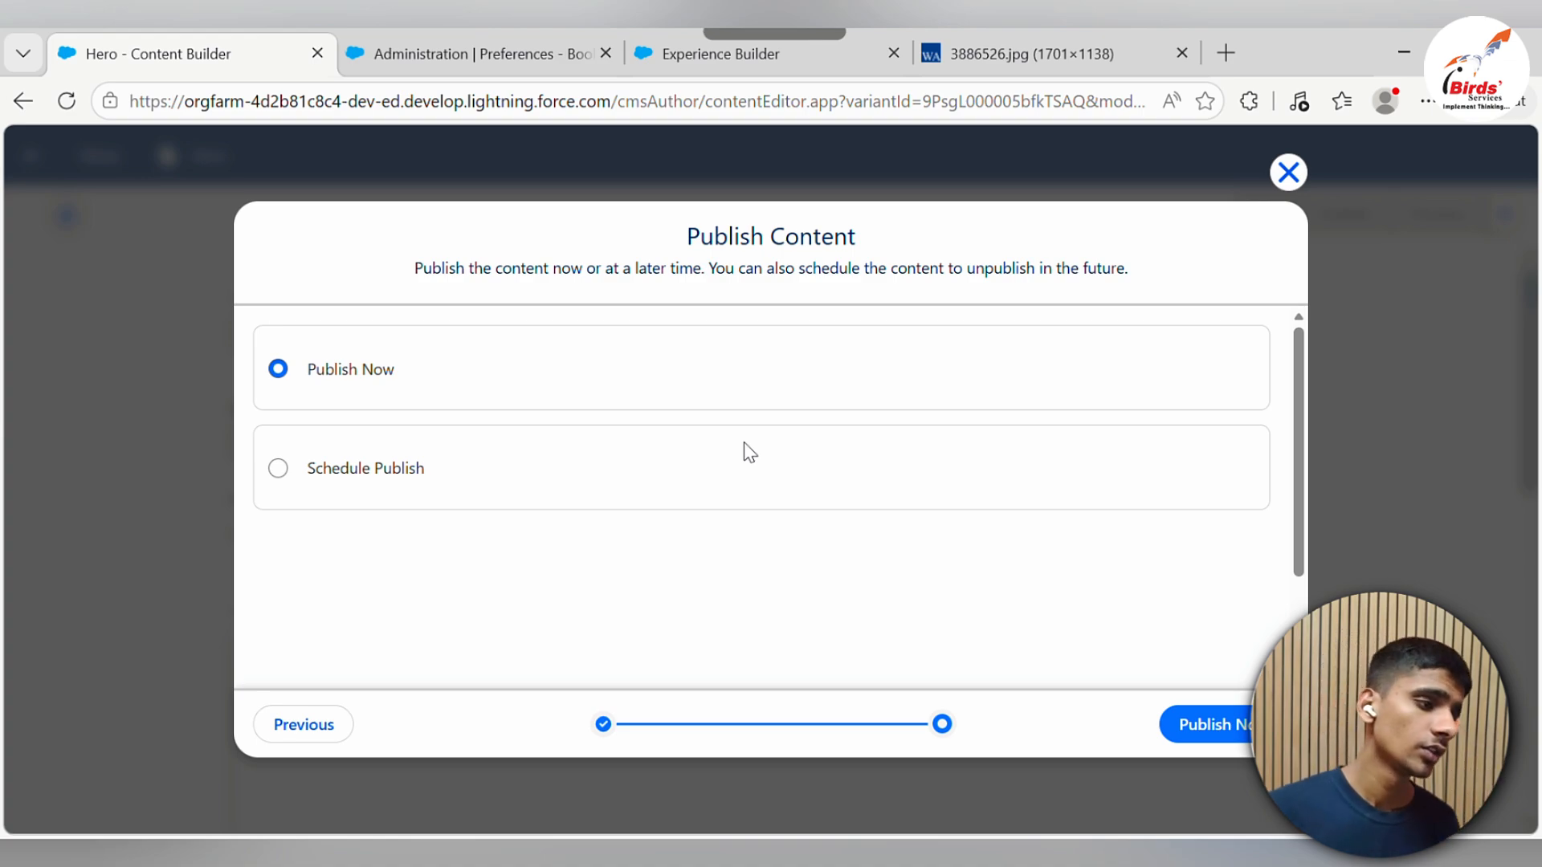
{"action": "left_click", "coordinate": [1196, 720]}
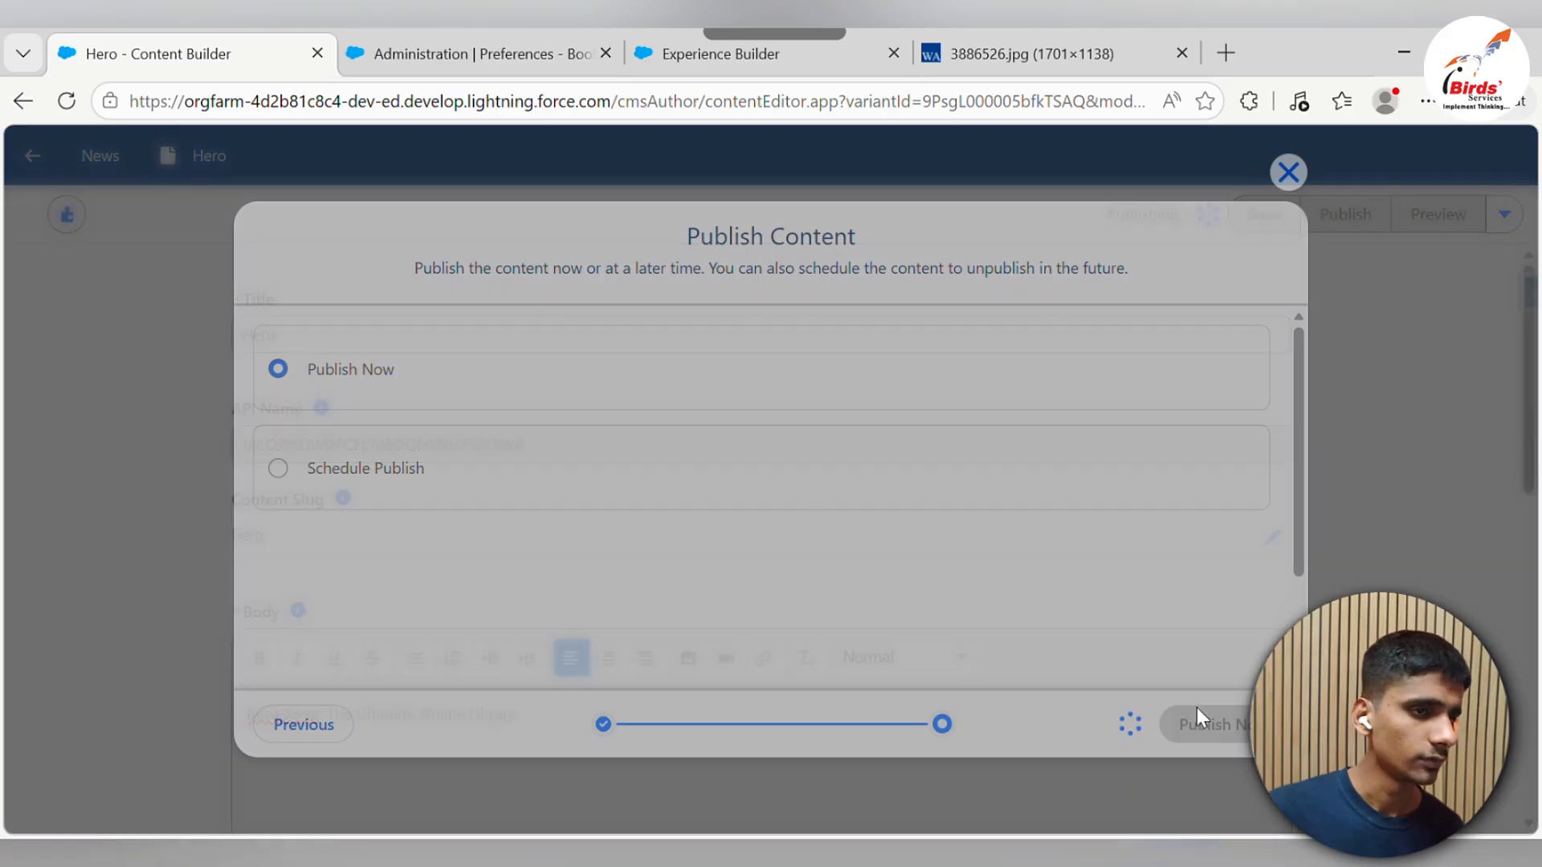
{"action": "scroll", "coordinate": [1164, 683], "scroll_direction": "down", "scroll_amount": 3}
{"action": "scroll", "coordinate": [1147, 711], "scroll_direction": "down", "scroll_amount": 6}
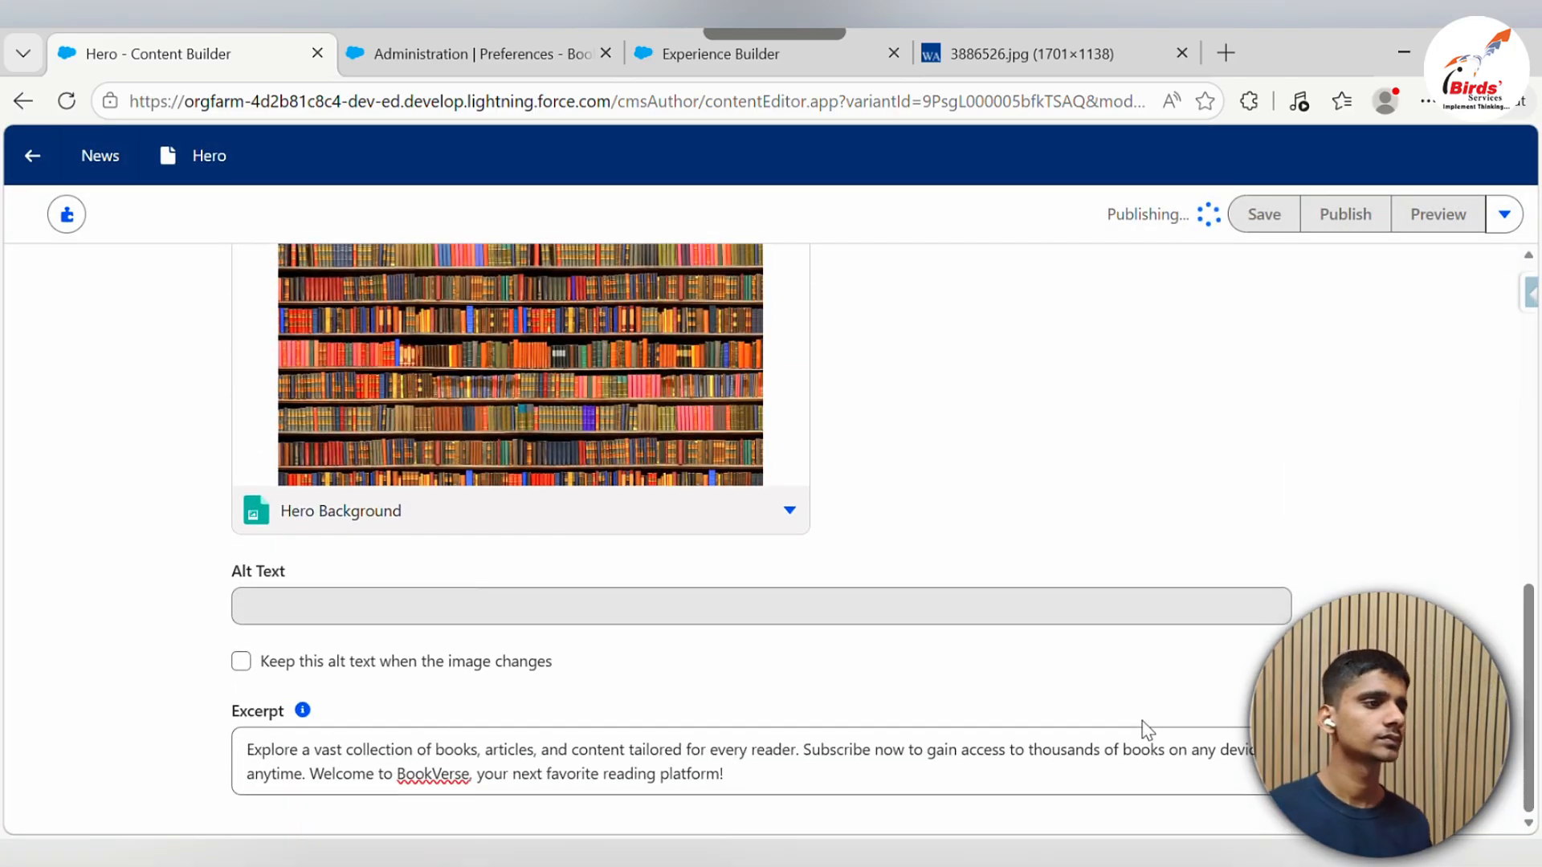
{"action": "scroll", "coordinate": [1143, 726], "scroll_direction": "up", "scroll_amount": 10}
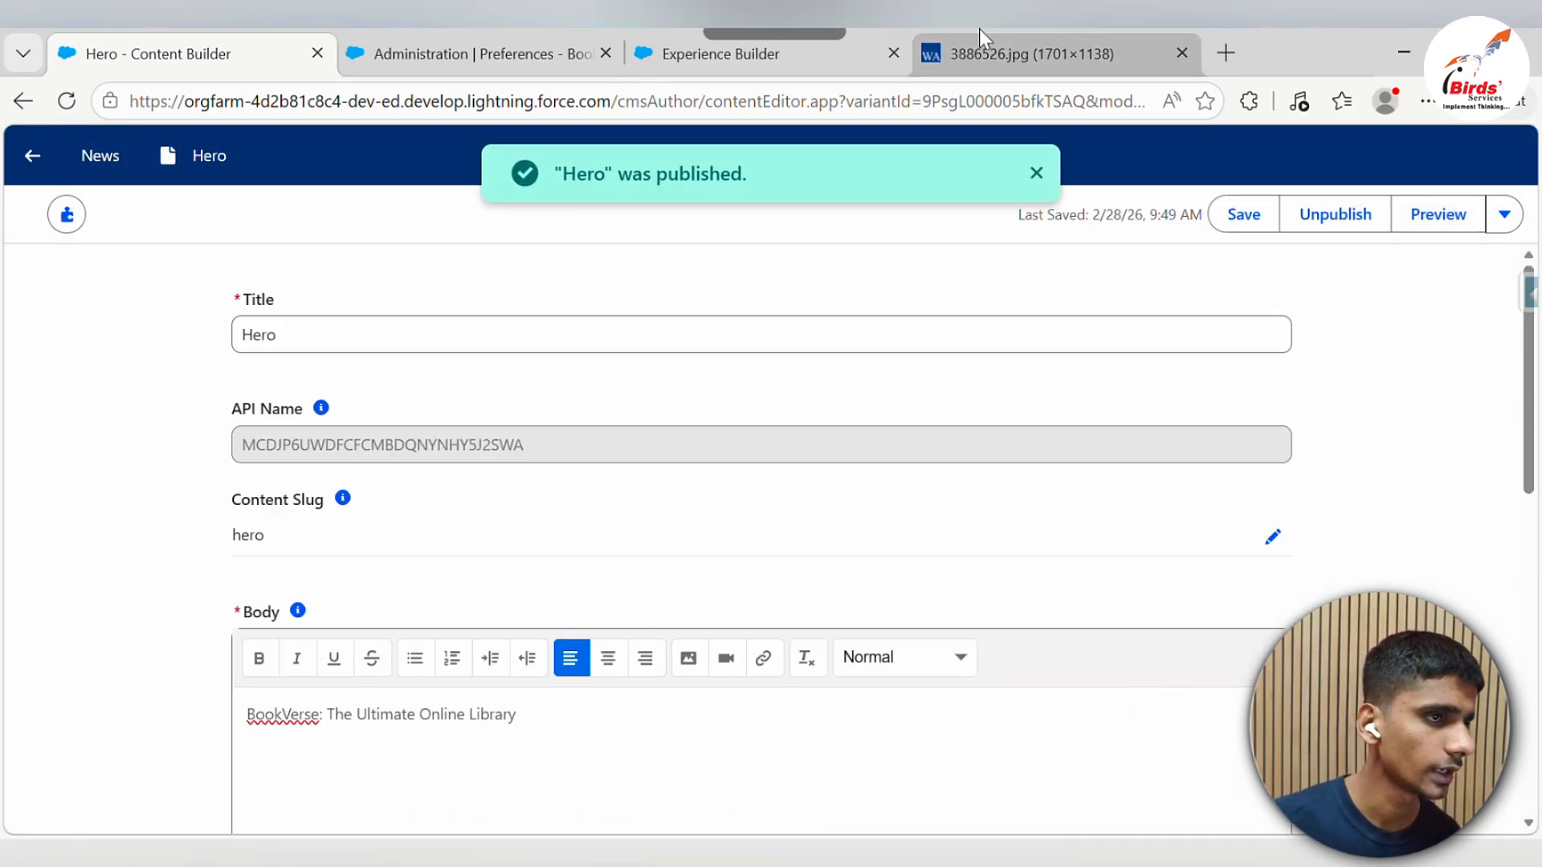
Go back to Experience Builder, refresh the Home page without choosing content and select its banner
{"action": "left_click", "coordinate": [409, 54]}
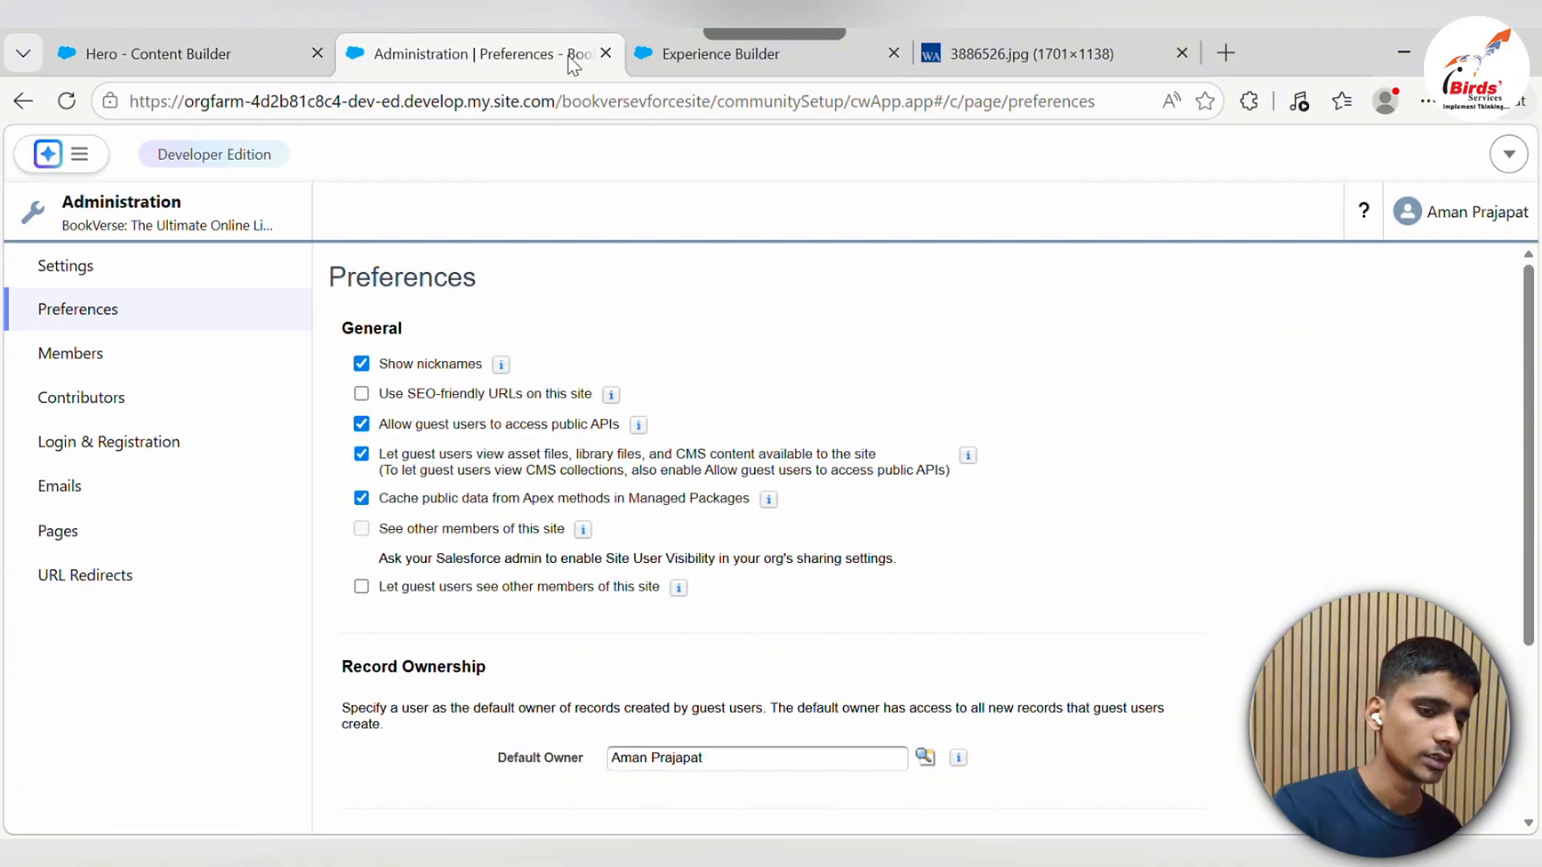
{"action": "key", "text": "ctrl+Tab"}
{"action": "left_click", "coordinate": [1166, 153]}
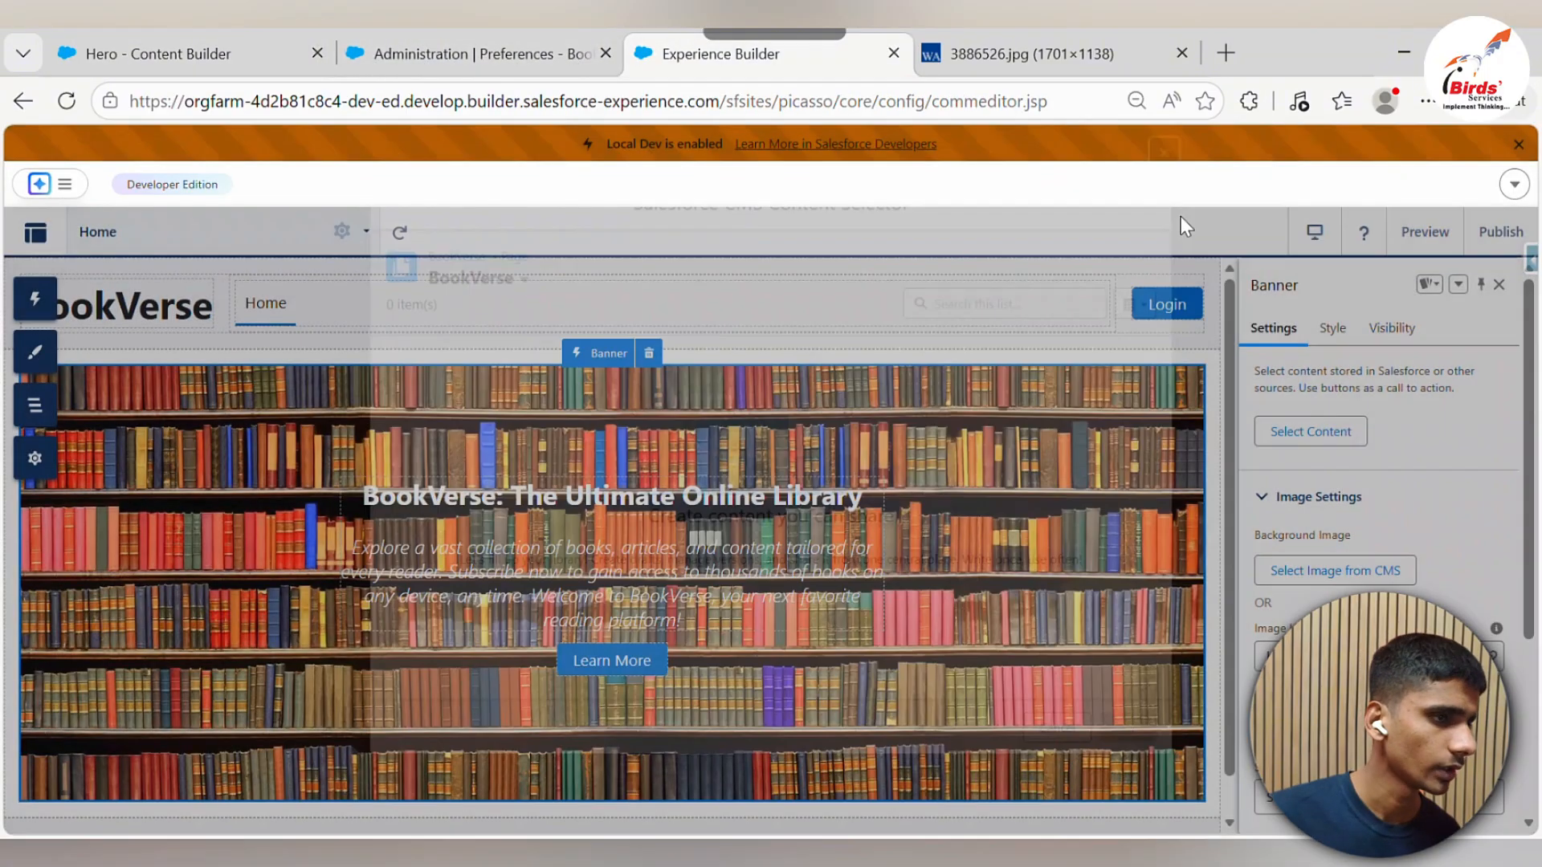
{"action": "left_click", "coordinate": [400, 234]}
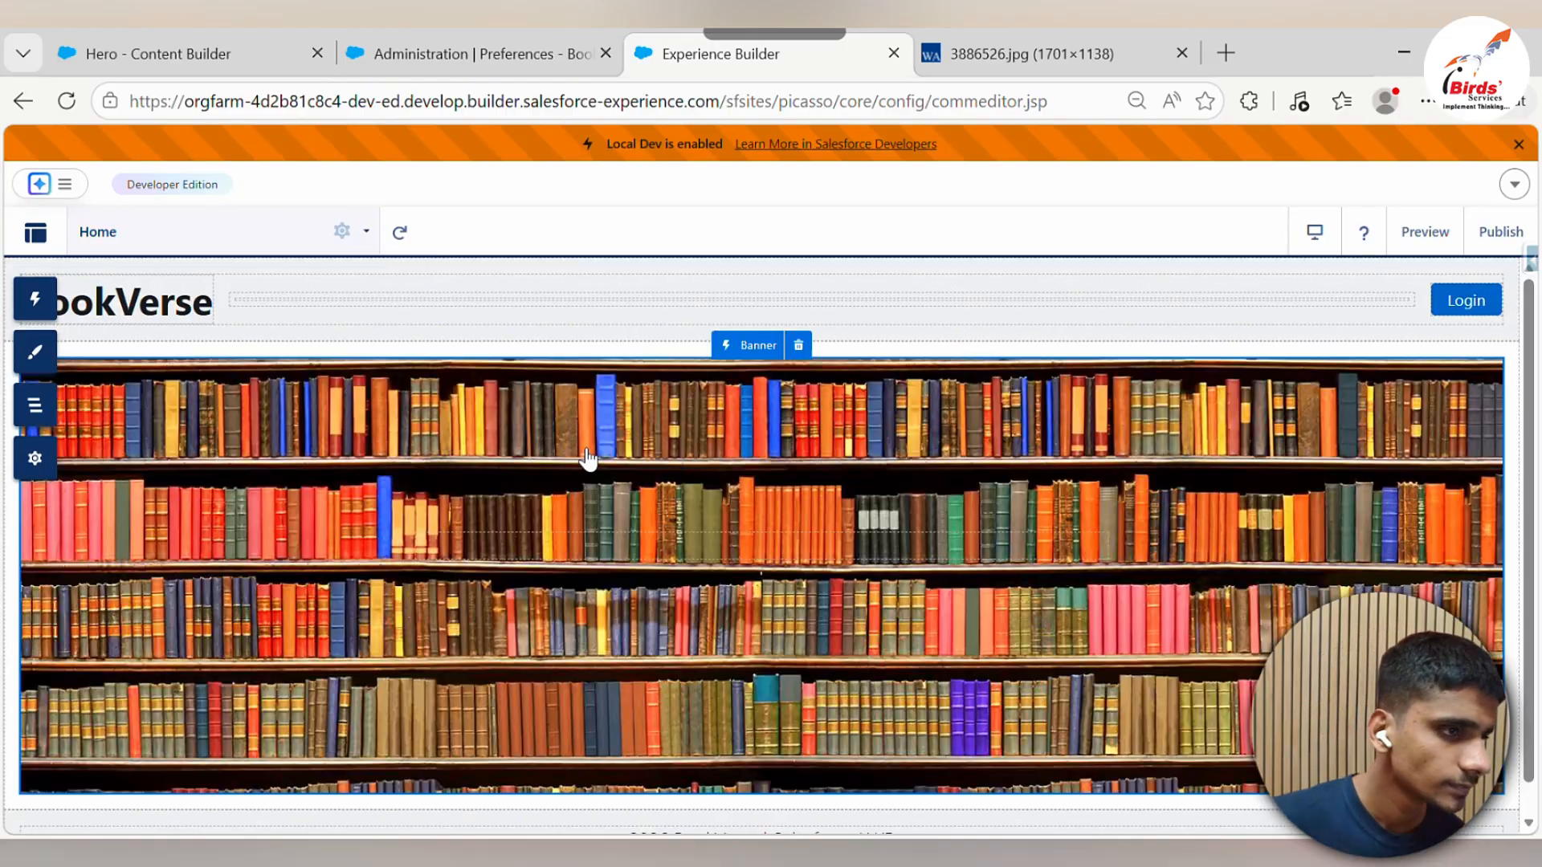
{"action": "left_click", "coordinate": [689, 472]}
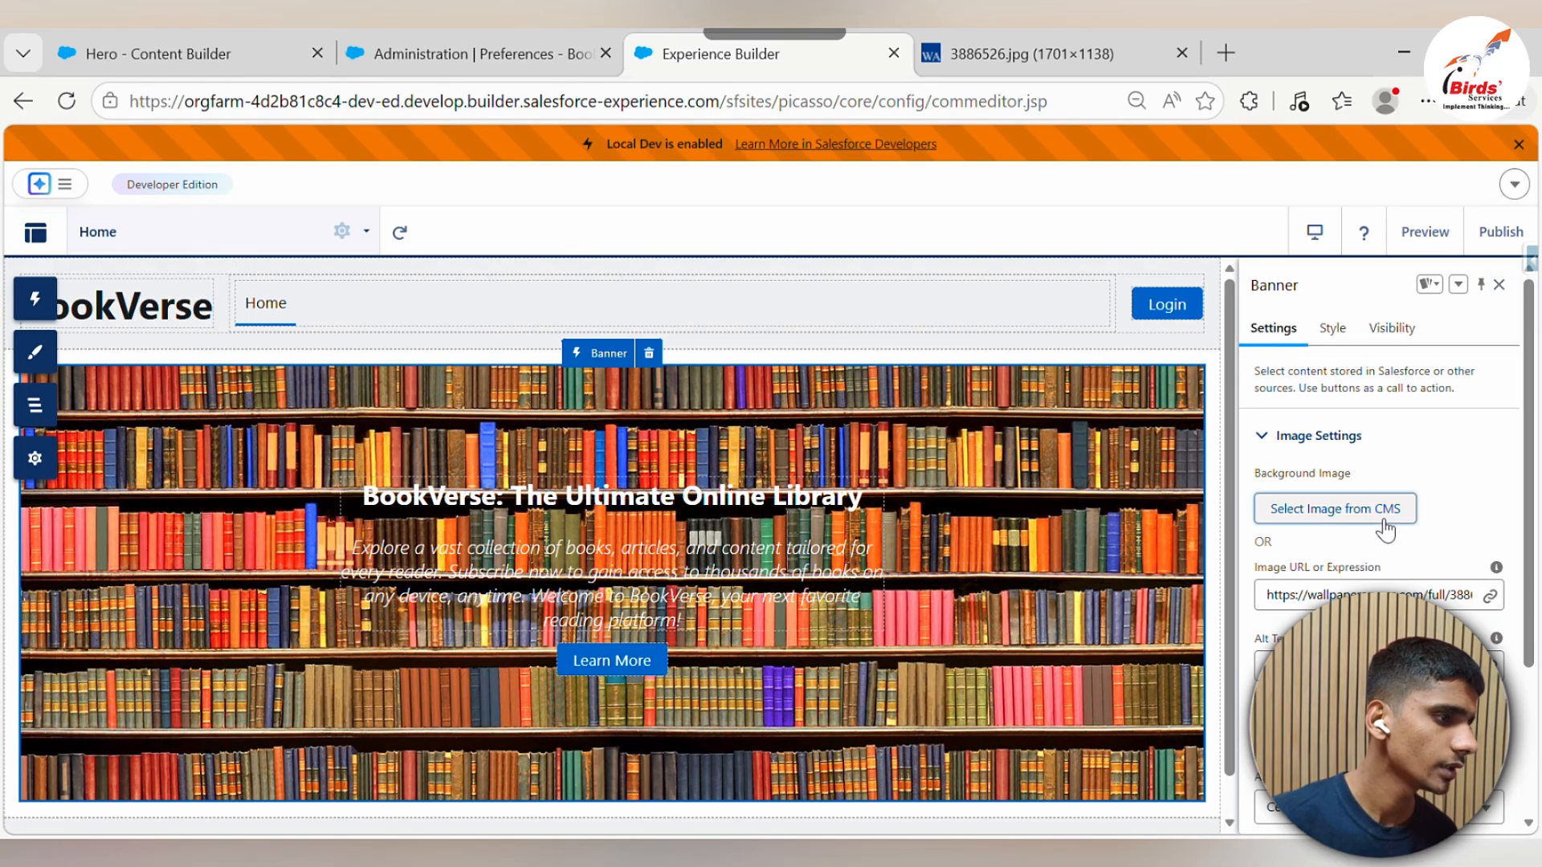
{"action": "left_click", "coordinate": [1329, 500]}
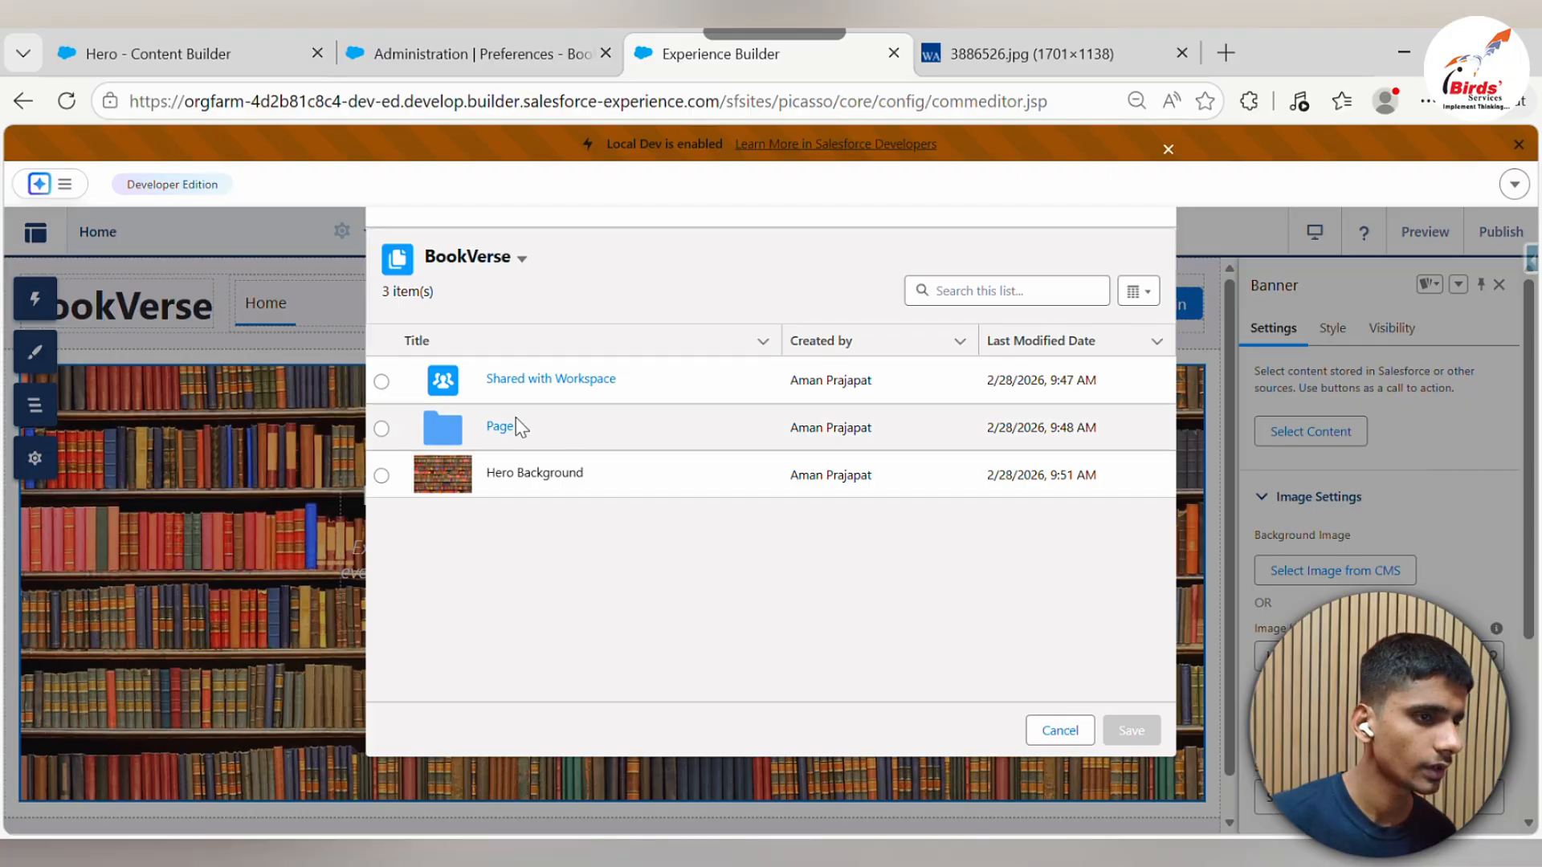
{"action": "left_click", "coordinate": [427, 451]}
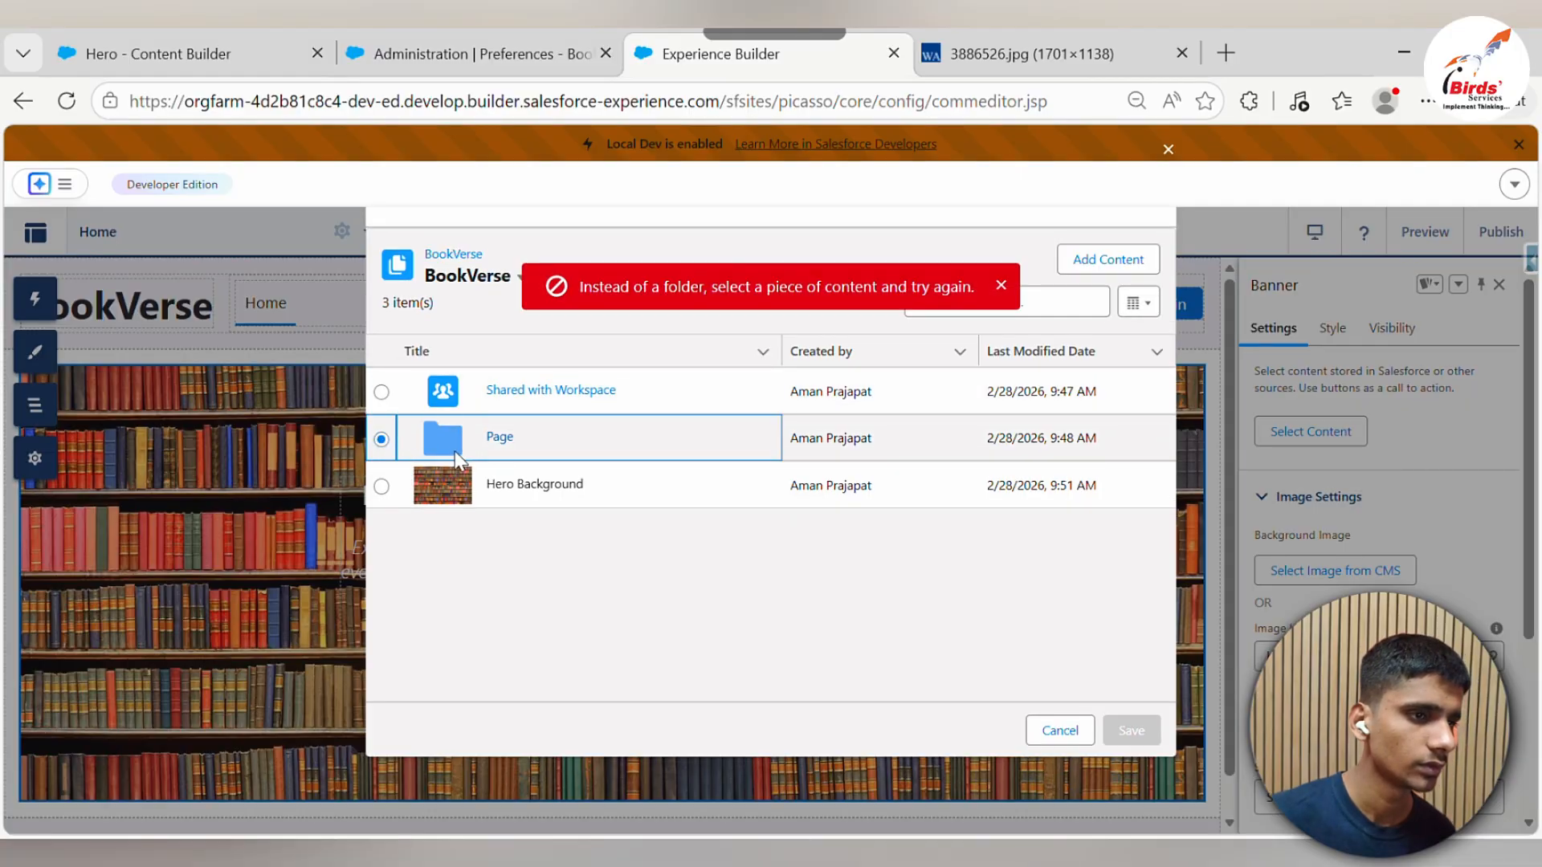
{"action": "left_click", "coordinate": [515, 446]}
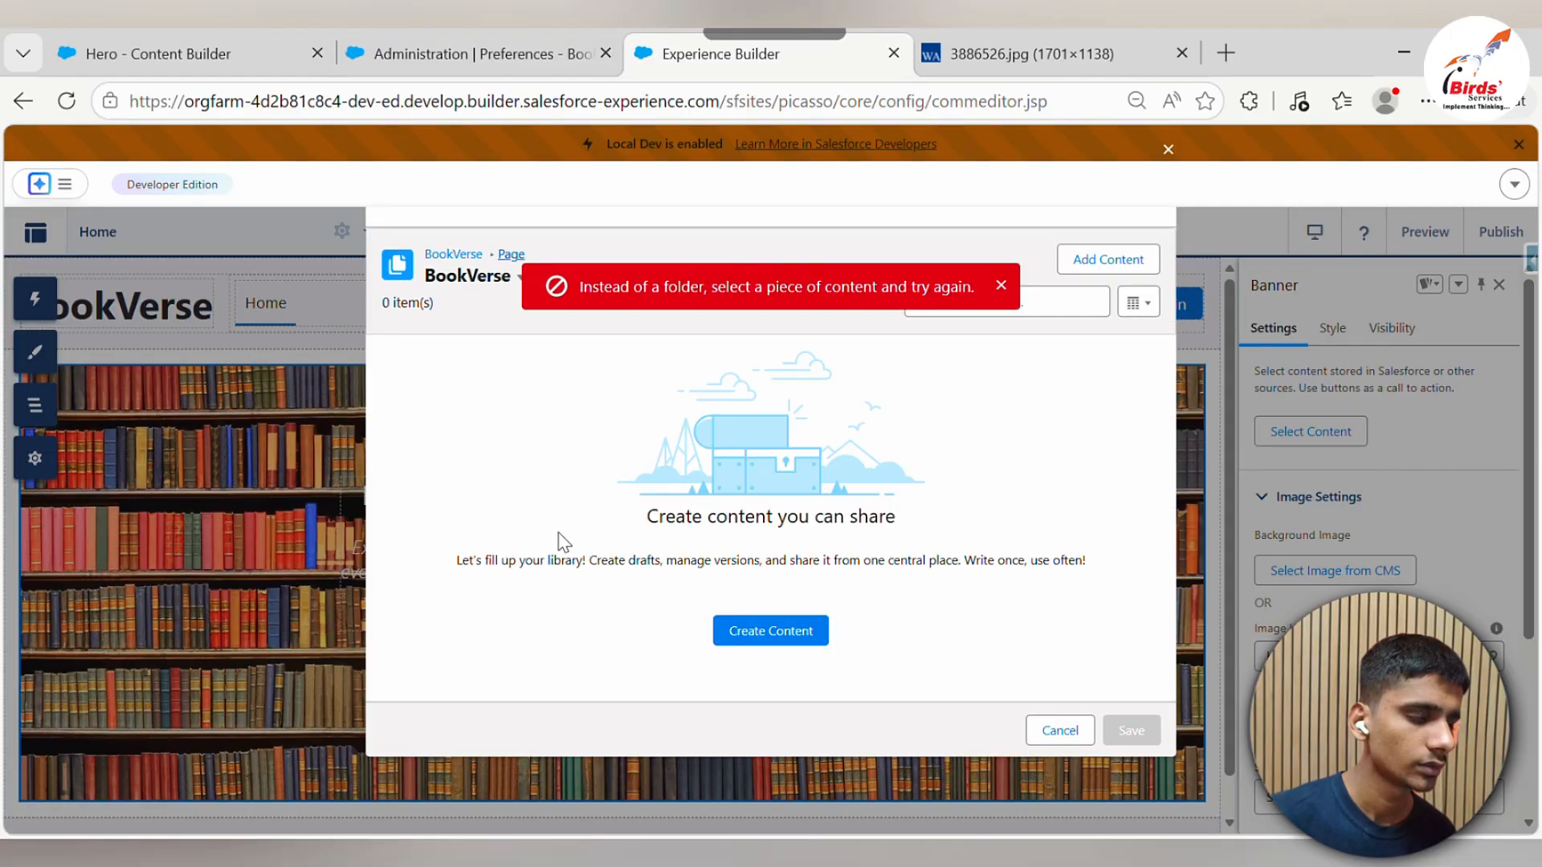
{"action": "left_click", "coordinate": [1059, 730]}
Assign the Hero item from the BookVerse workspace's Page folder as the banner's content
{"action": "left_click", "coordinate": [1310, 433]}
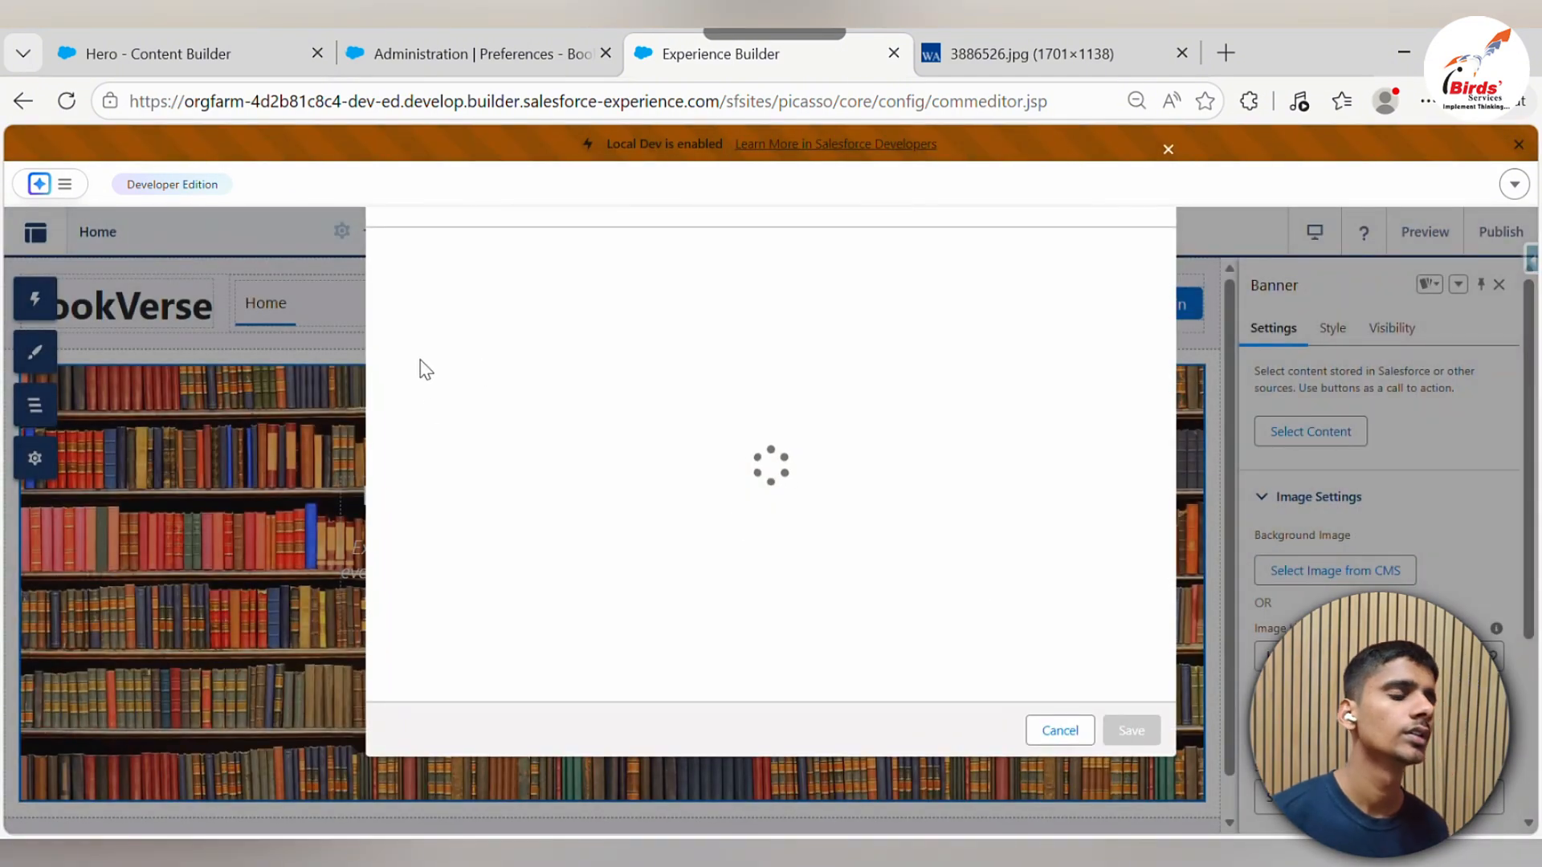
{"action": "left_click", "coordinate": [499, 437]}
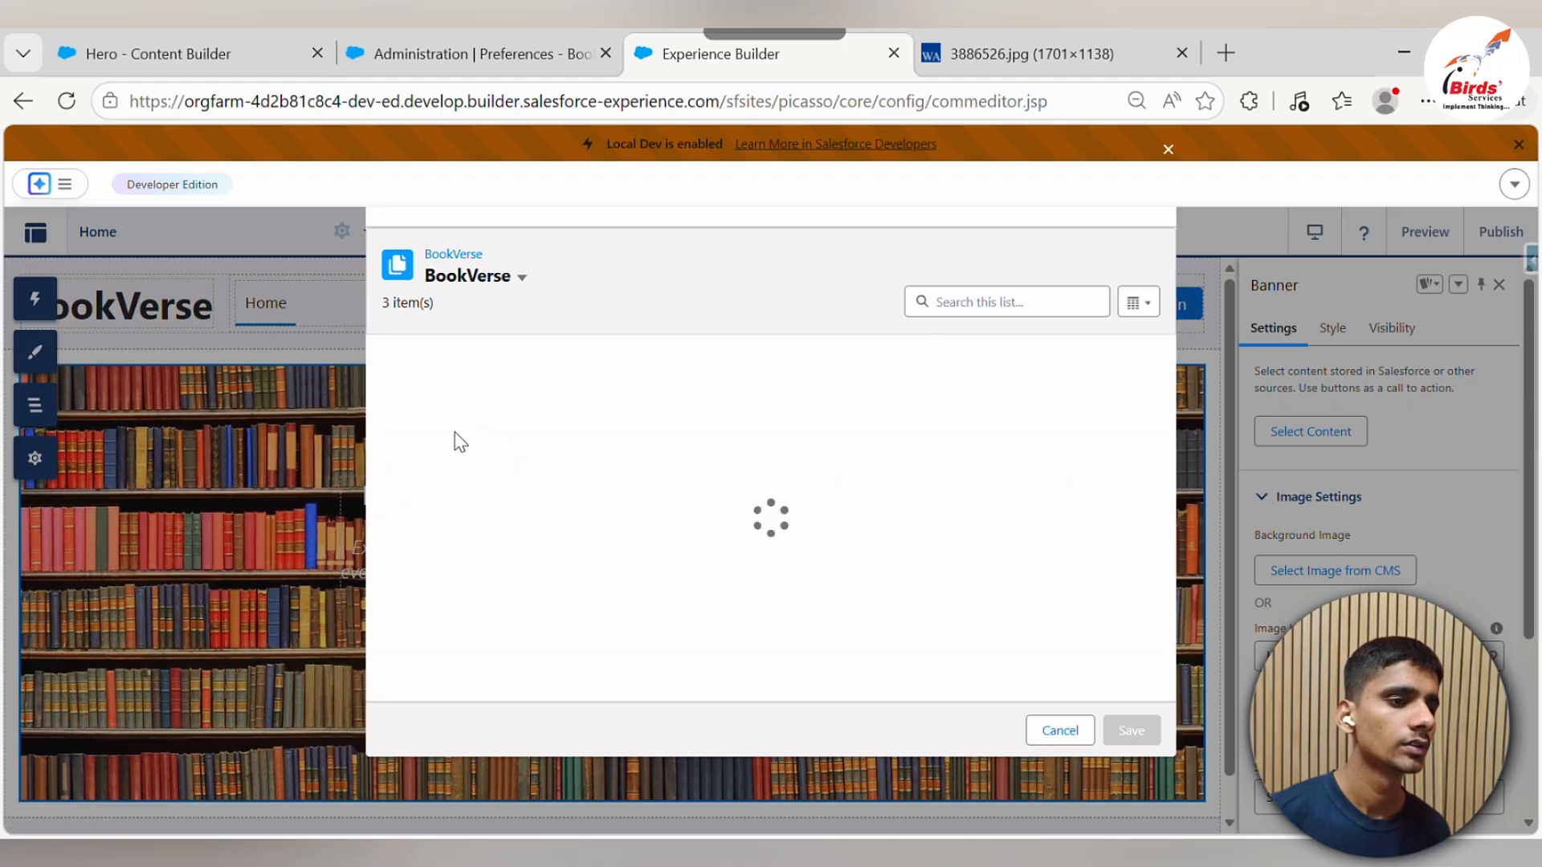
{"action": "left_click", "coordinate": [382, 392]}
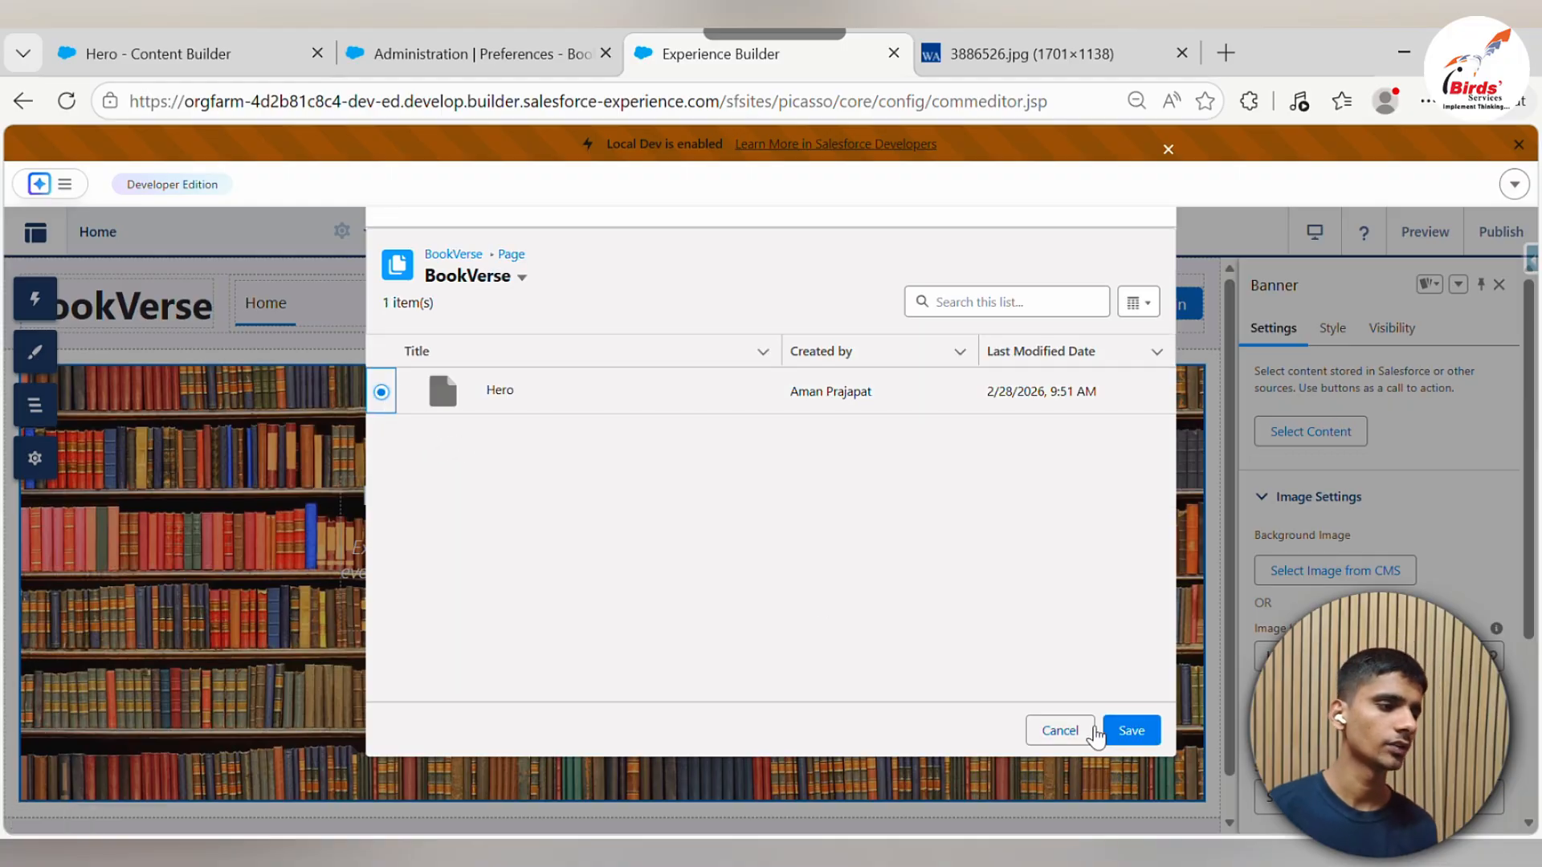
{"action": "left_click", "coordinate": [1124, 730]}
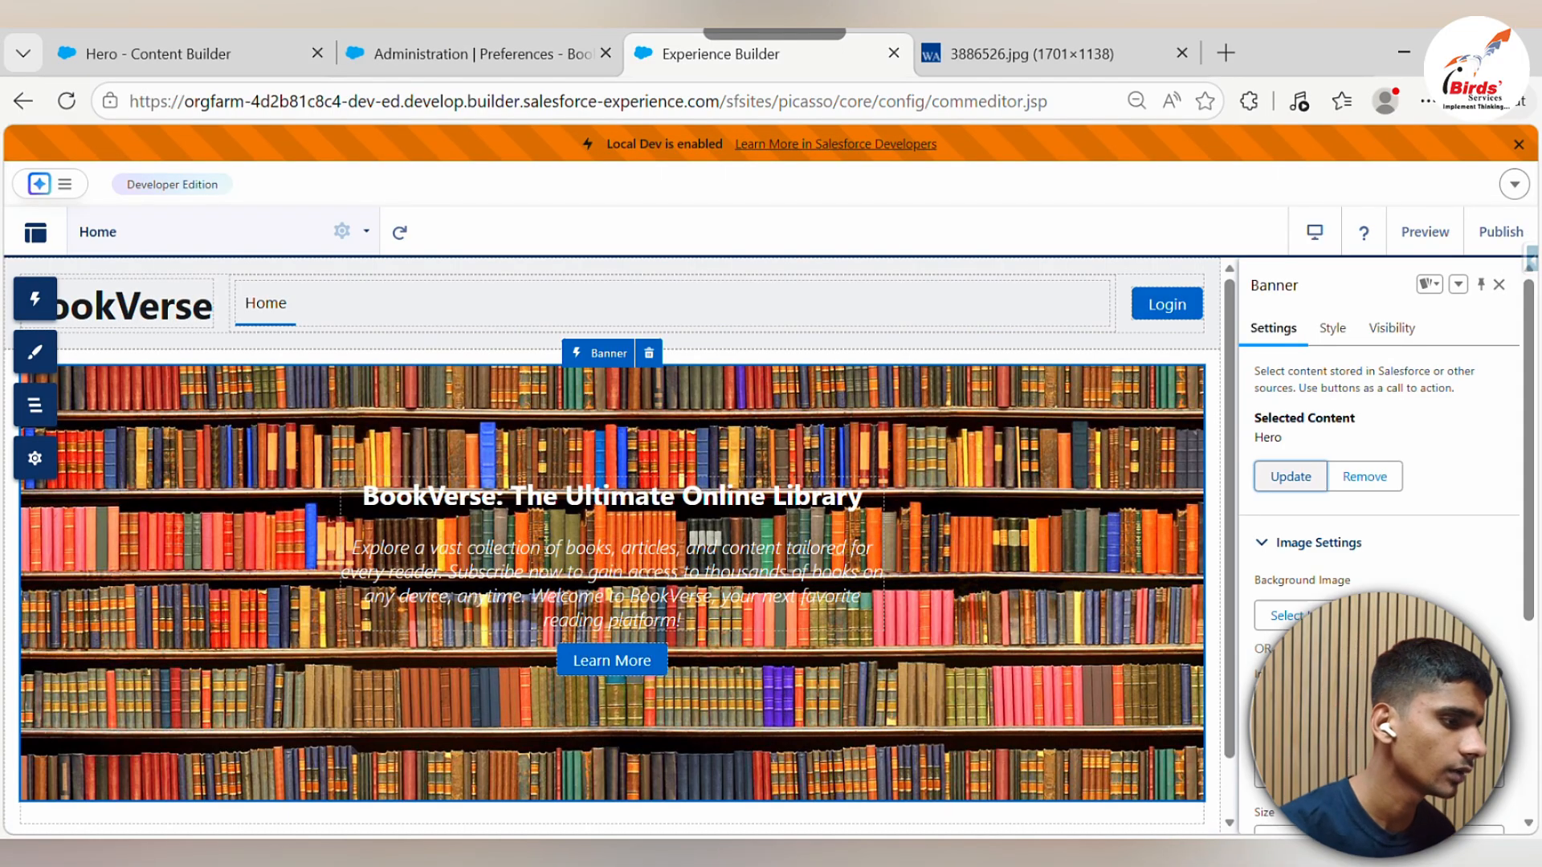
Bind the banner's image URL to the Hero item's Banner Image > url field
{"action": "left_click", "coordinate": [1378, 704]}
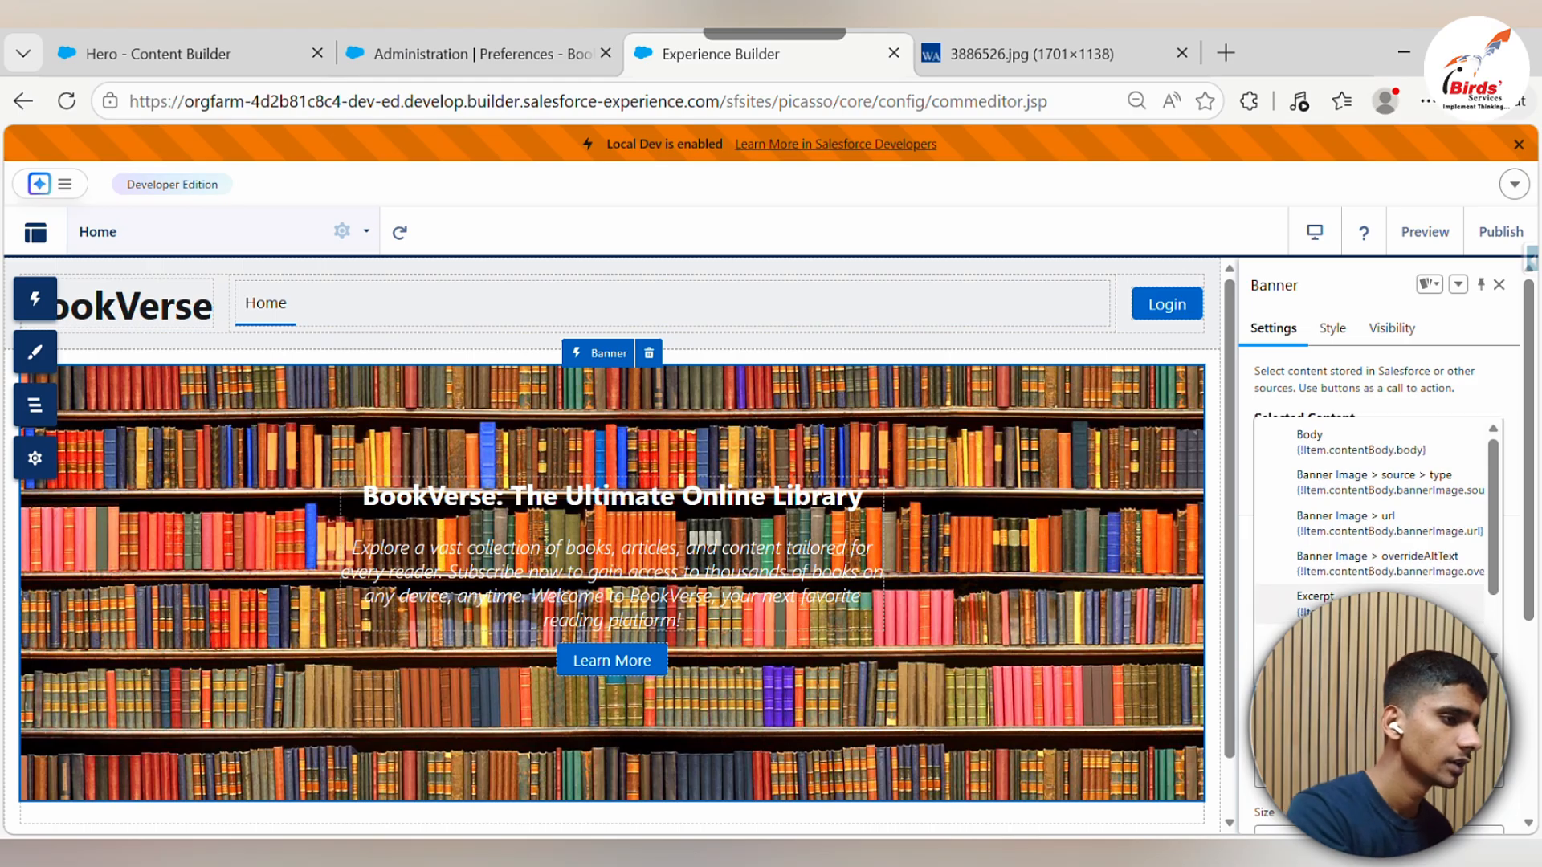
{"action": "scroll", "coordinate": [1377, 514], "scroll_direction": "down", "scroll_amount": 2}
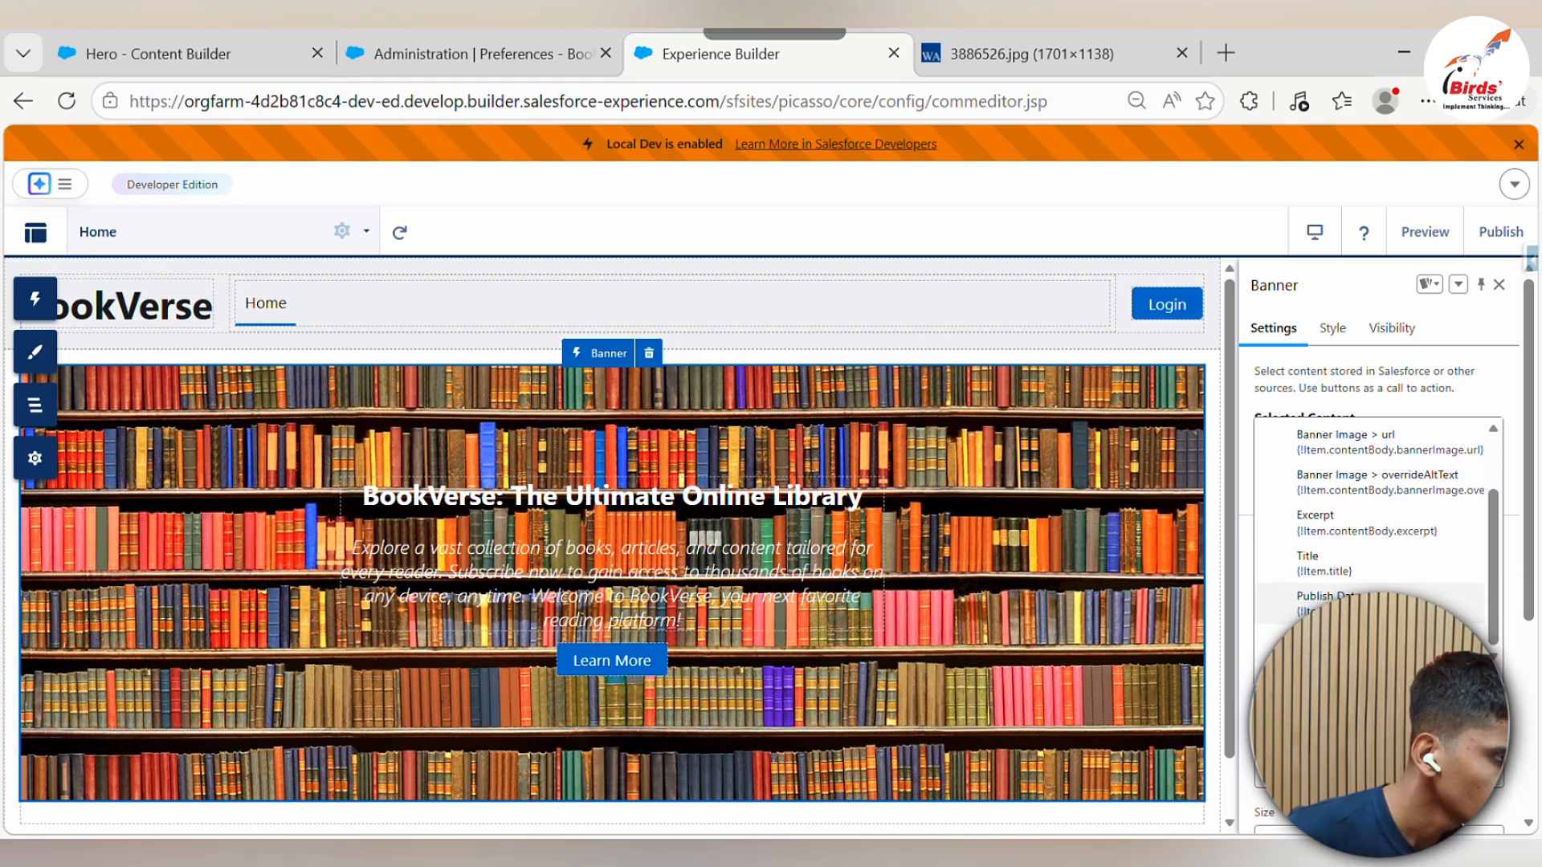
{"action": "scroll", "coordinate": [1377, 584], "scroll_direction": "up", "scroll_amount": 1}
{"action": "left_click", "coordinate": [1383, 538]}
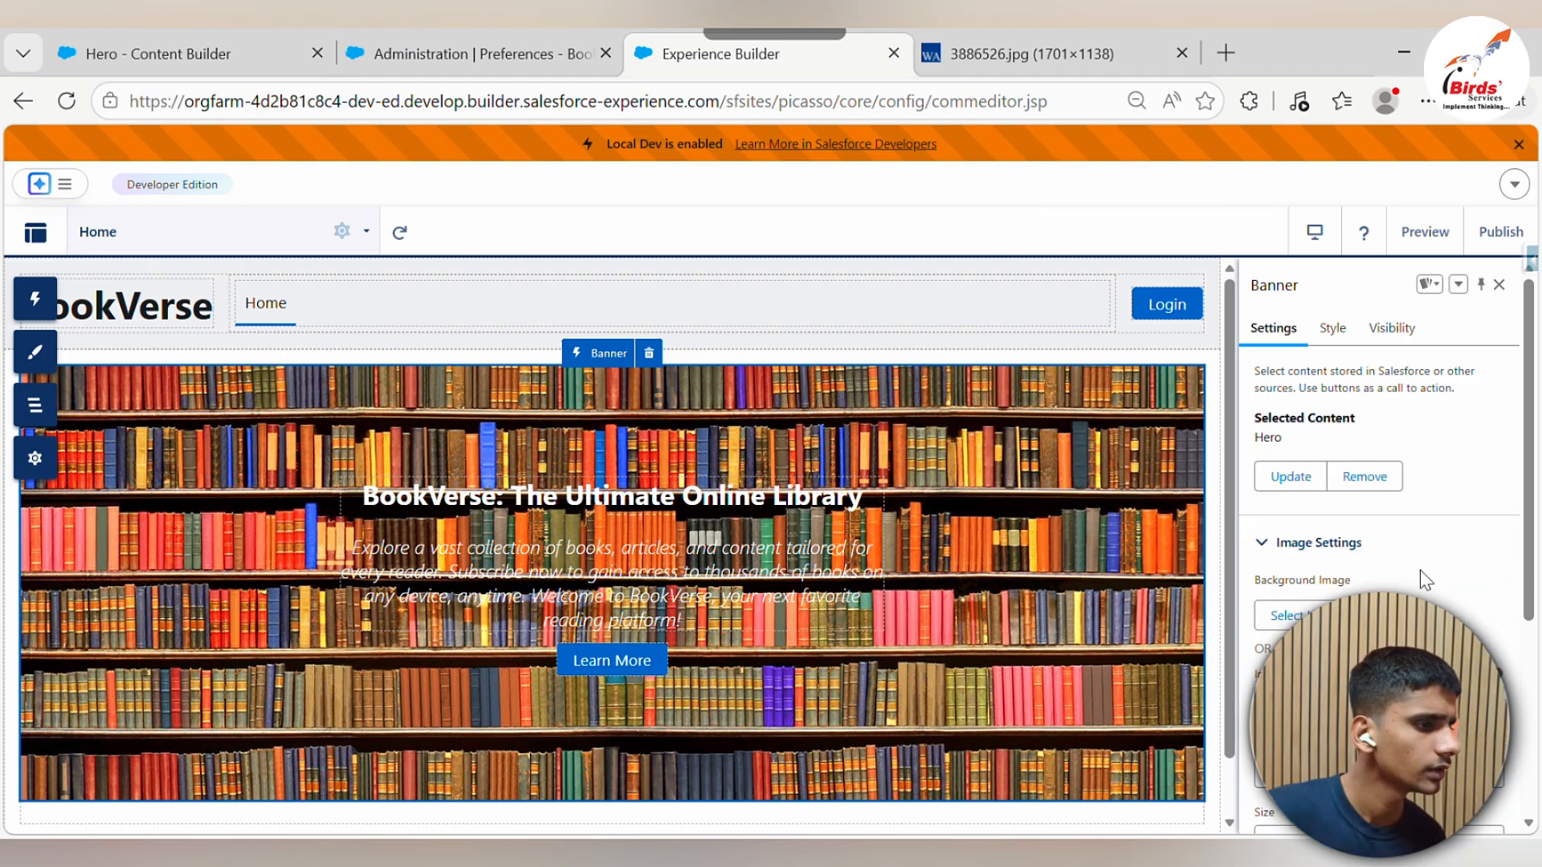
Bind the banner image's alt text to the Hero item's Title field
{"action": "left_click", "coordinate": [1285, 615]}
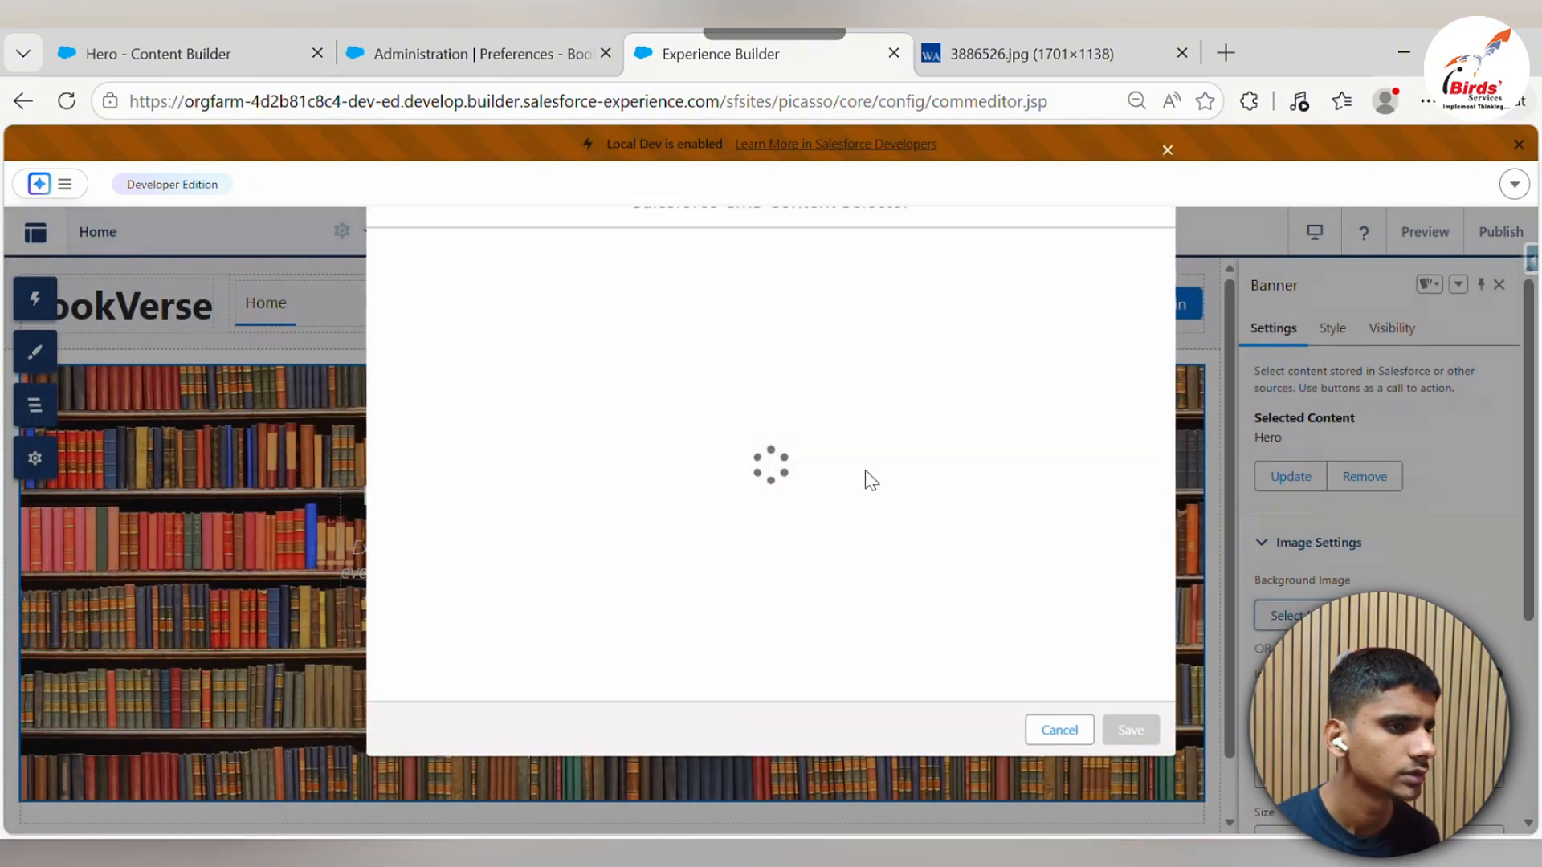
{"action": "left_click", "coordinate": [1169, 149]}
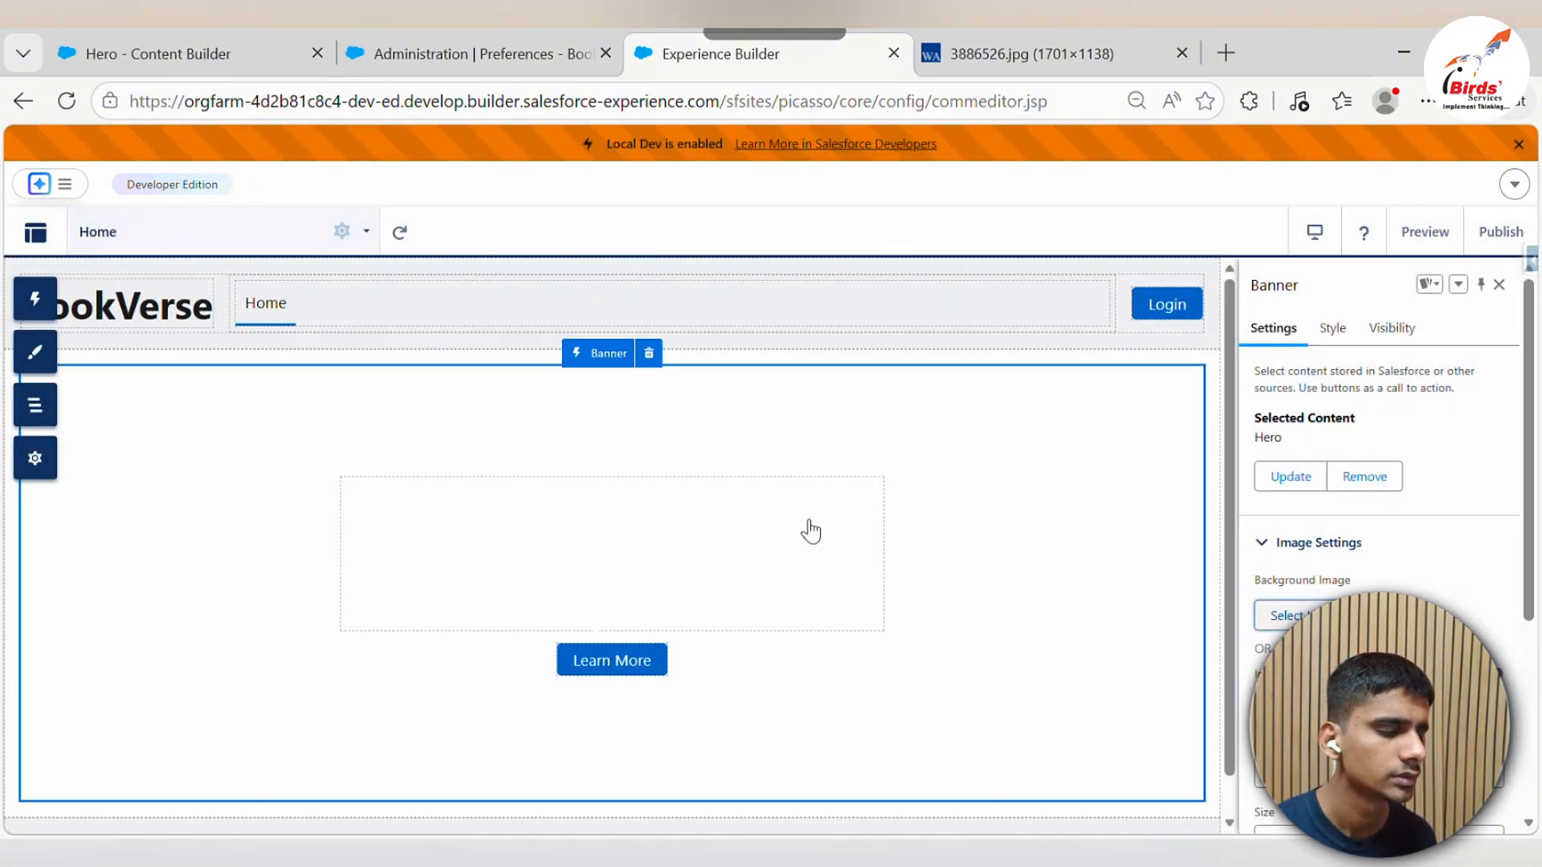
{"action": "scroll", "coordinate": [1383, 572], "scroll_direction": "down", "scroll_amount": 4}
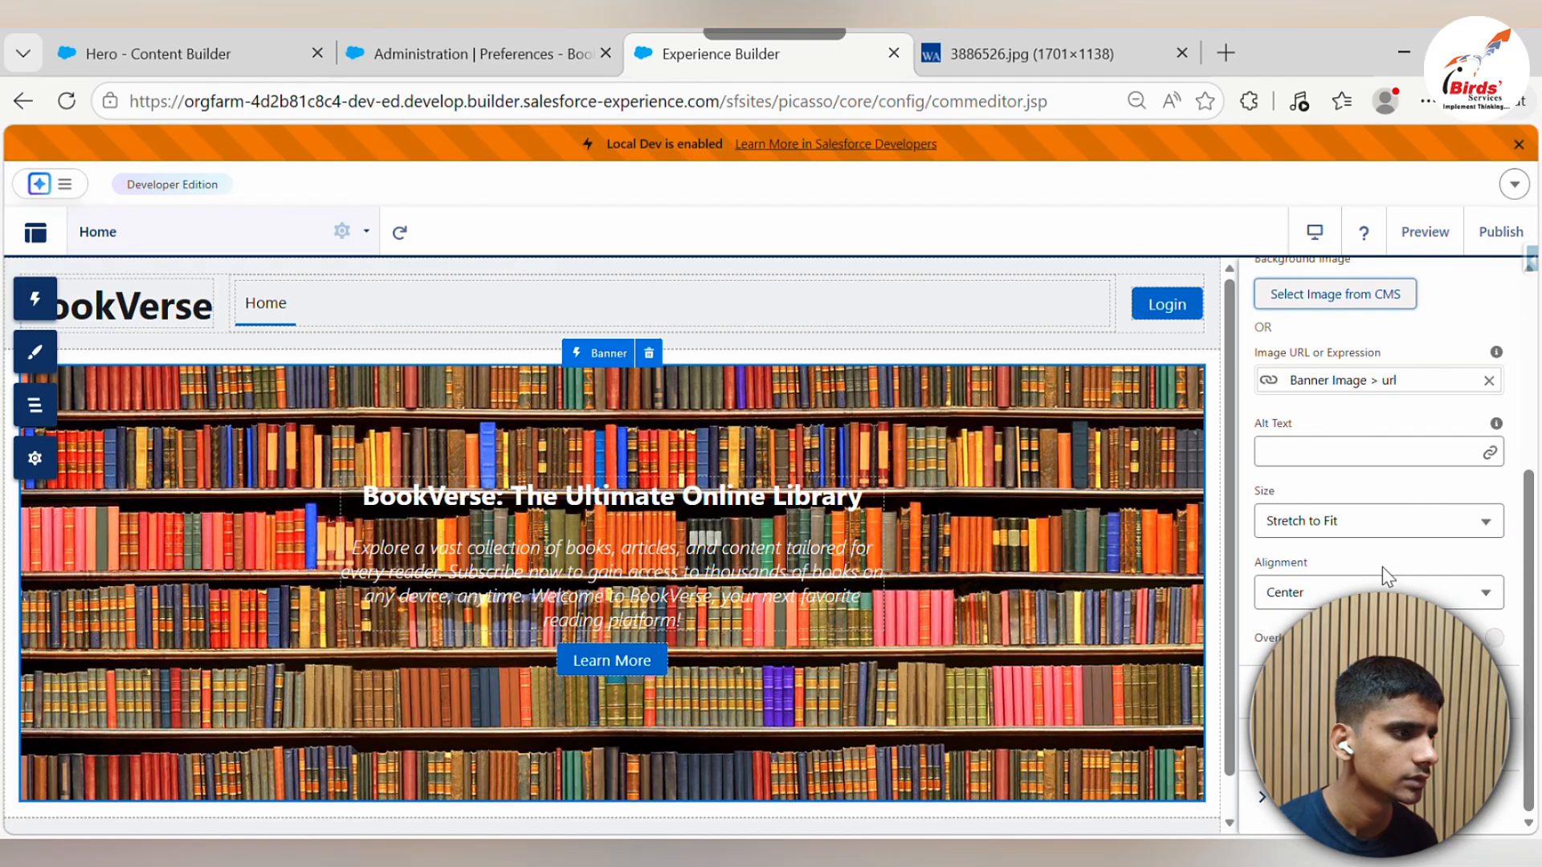
{"action": "left_click", "coordinate": [1377, 465]}
{"action": "scroll", "coordinate": [1377, 546], "scroll_direction": "down", "scroll_amount": 2}
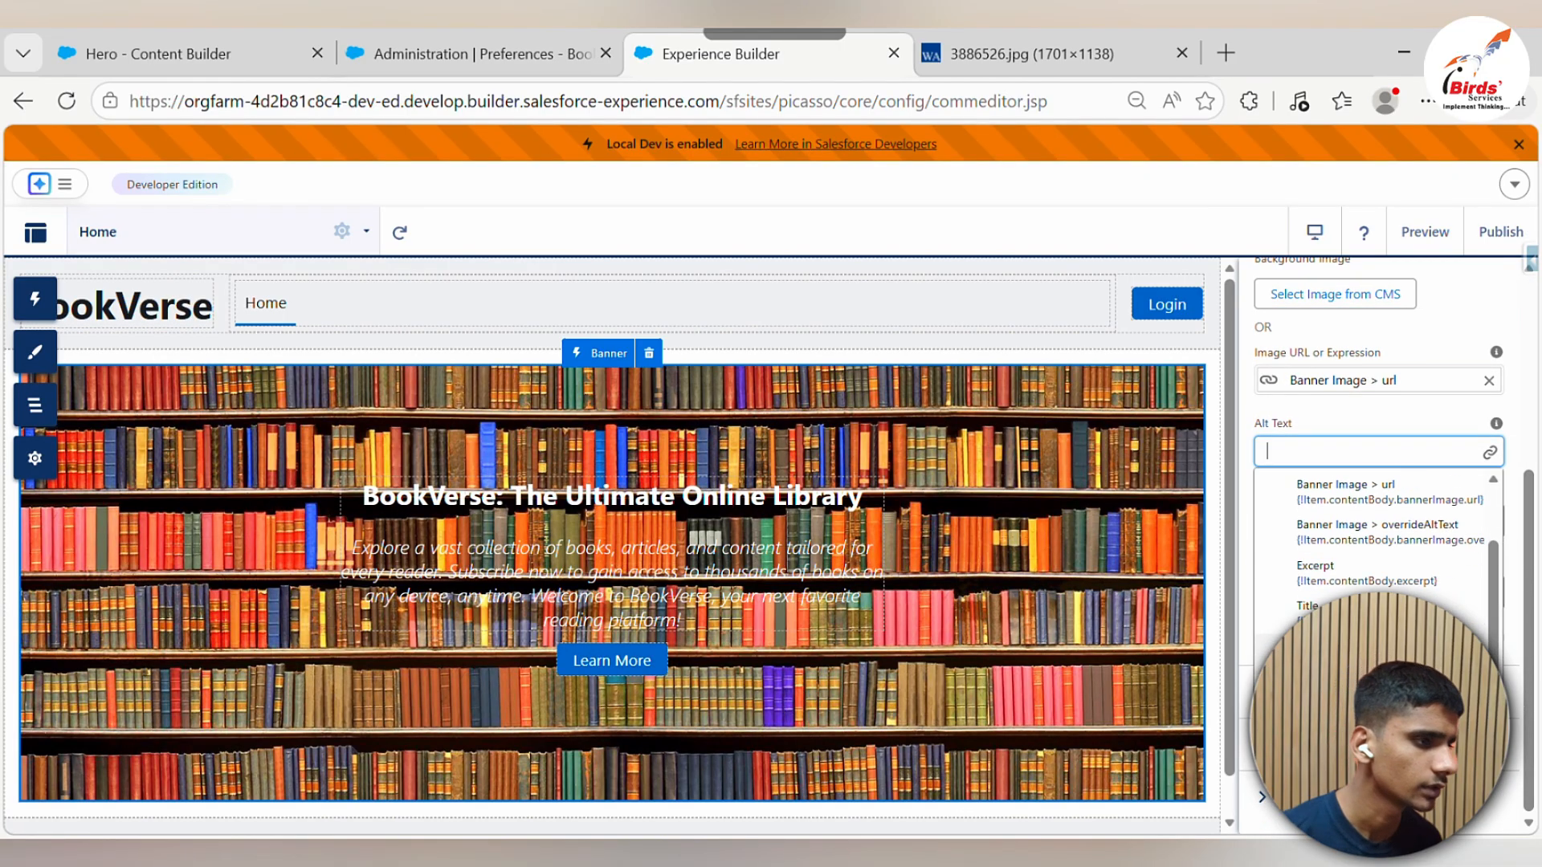
{"action": "left_click", "coordinate": [1309, 607]}
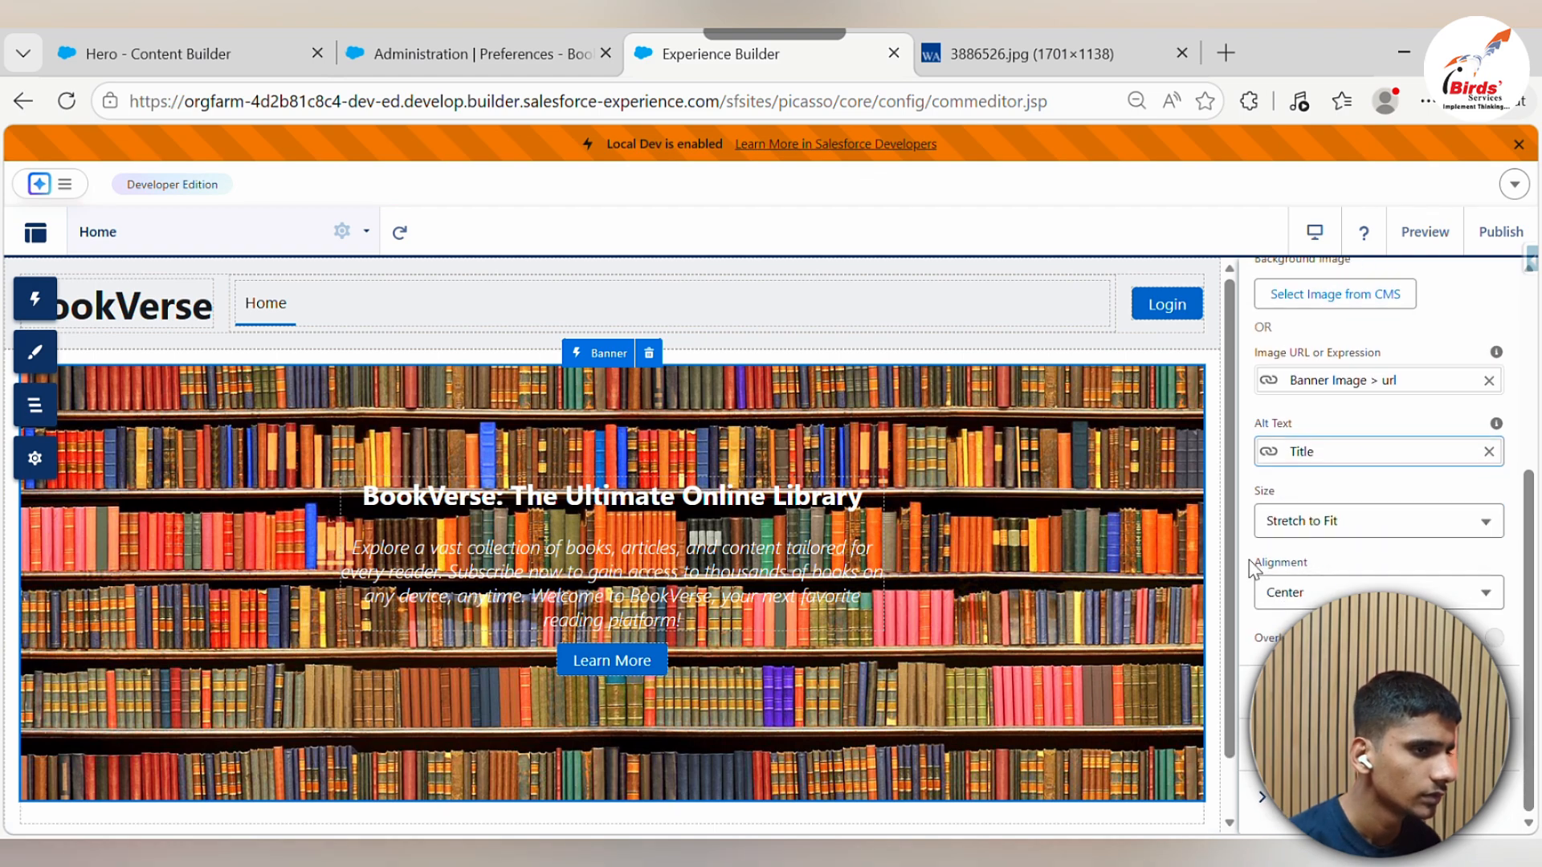
Bind the banner's heading text block to the Hero item's Body field
{"action": "left_click", "coordinate": [791, 492]}
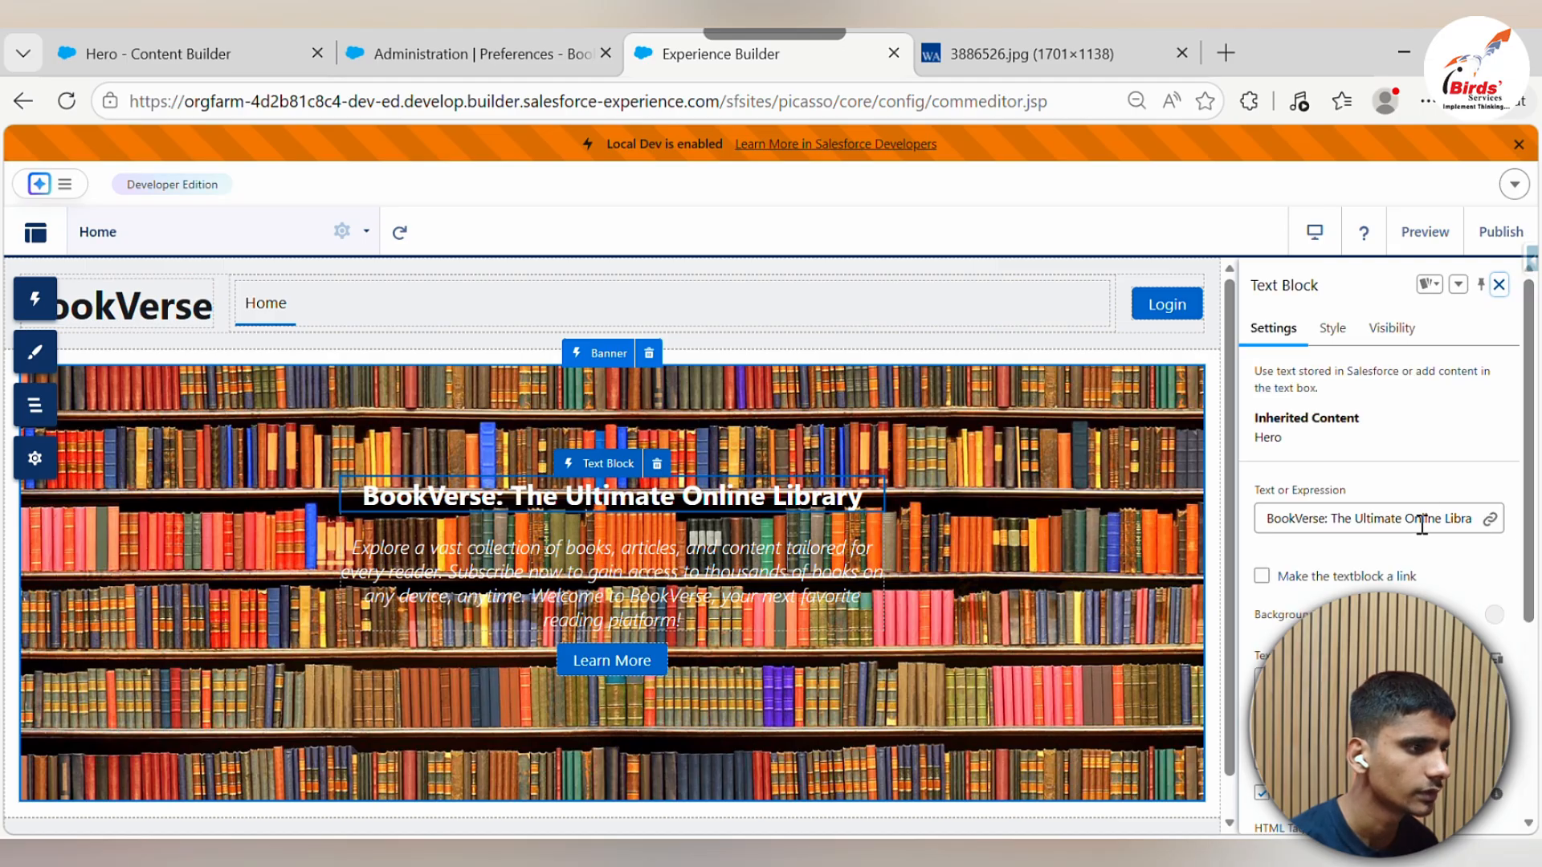
{"action": "left_click", "coordinate": [1422, 525]}
{"action": "left_click", "coordinate": [1317, 591]}
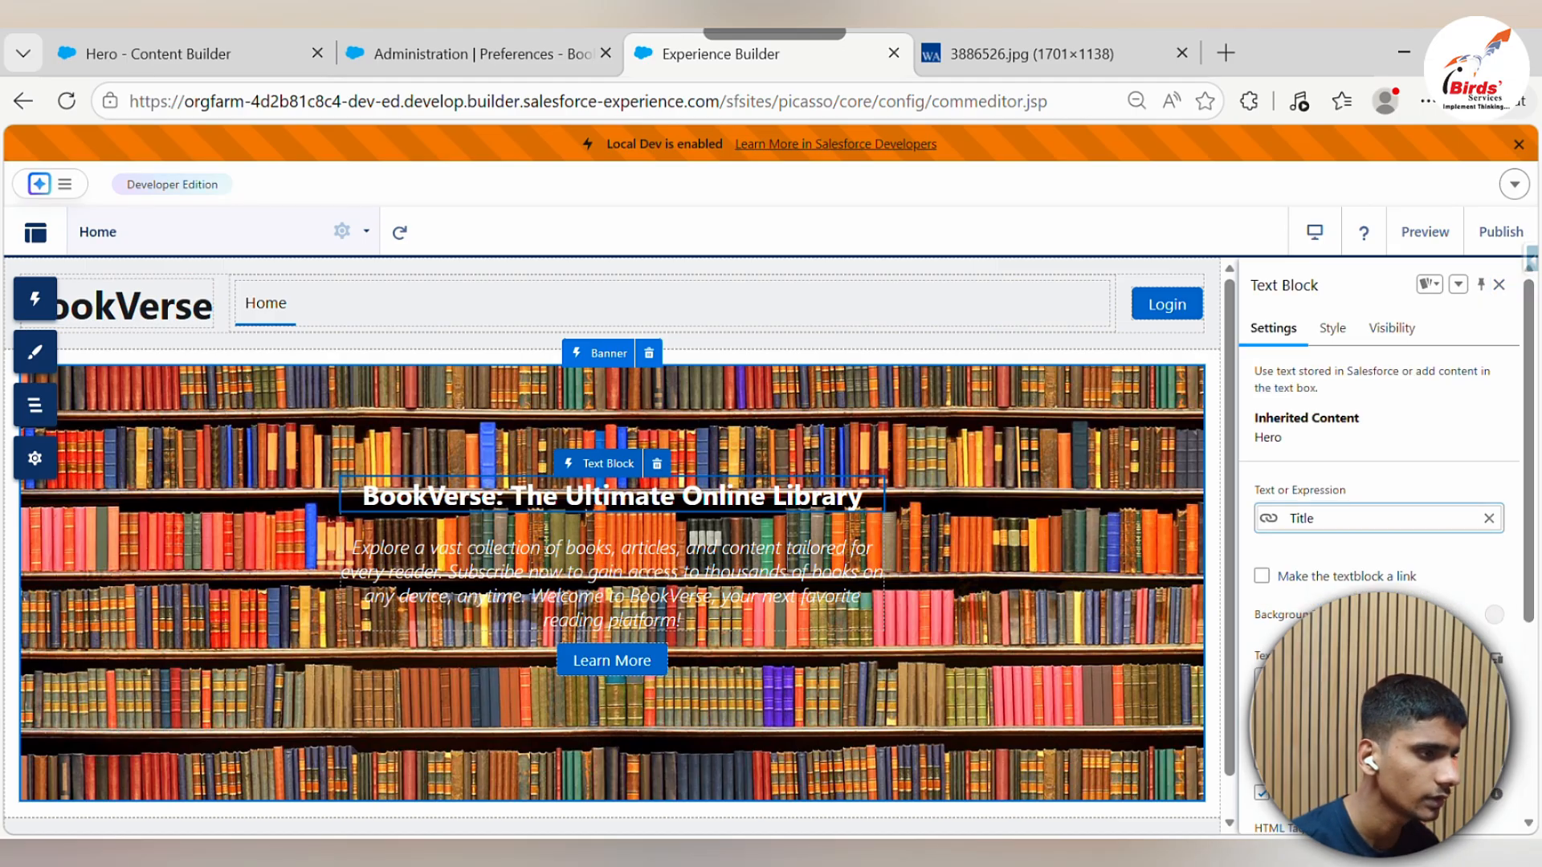
{"action": "left_click", "coordinate": [1489, 518]}
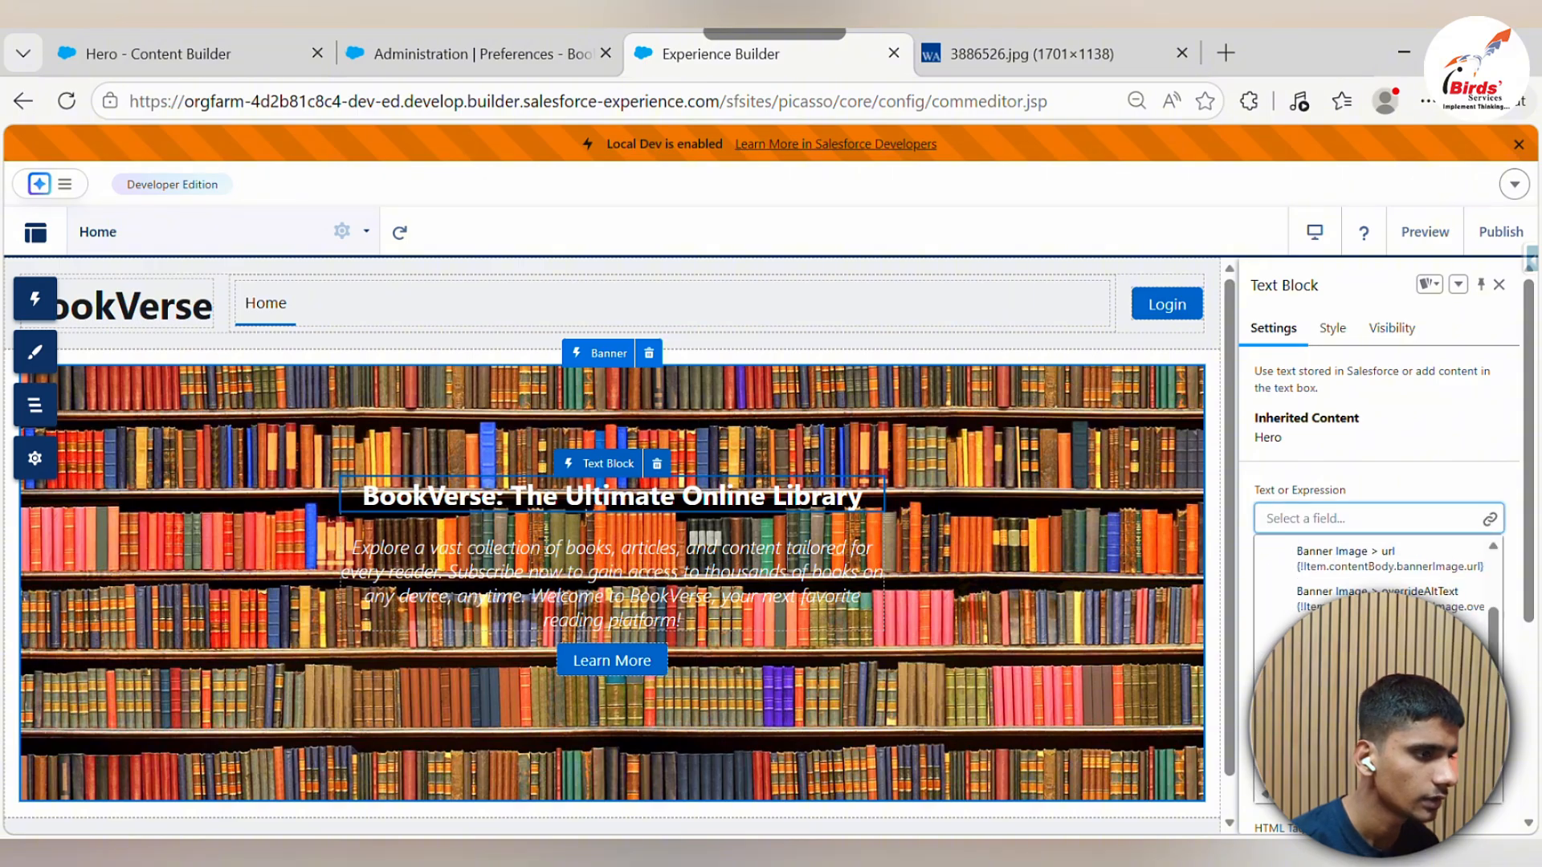
{"action": "scroll", "coordinate": [1387, 659], "scroll_direction": "up", "scroll_amount": 2}
{"action": "left_click", "coordinate": [1387, 565]}
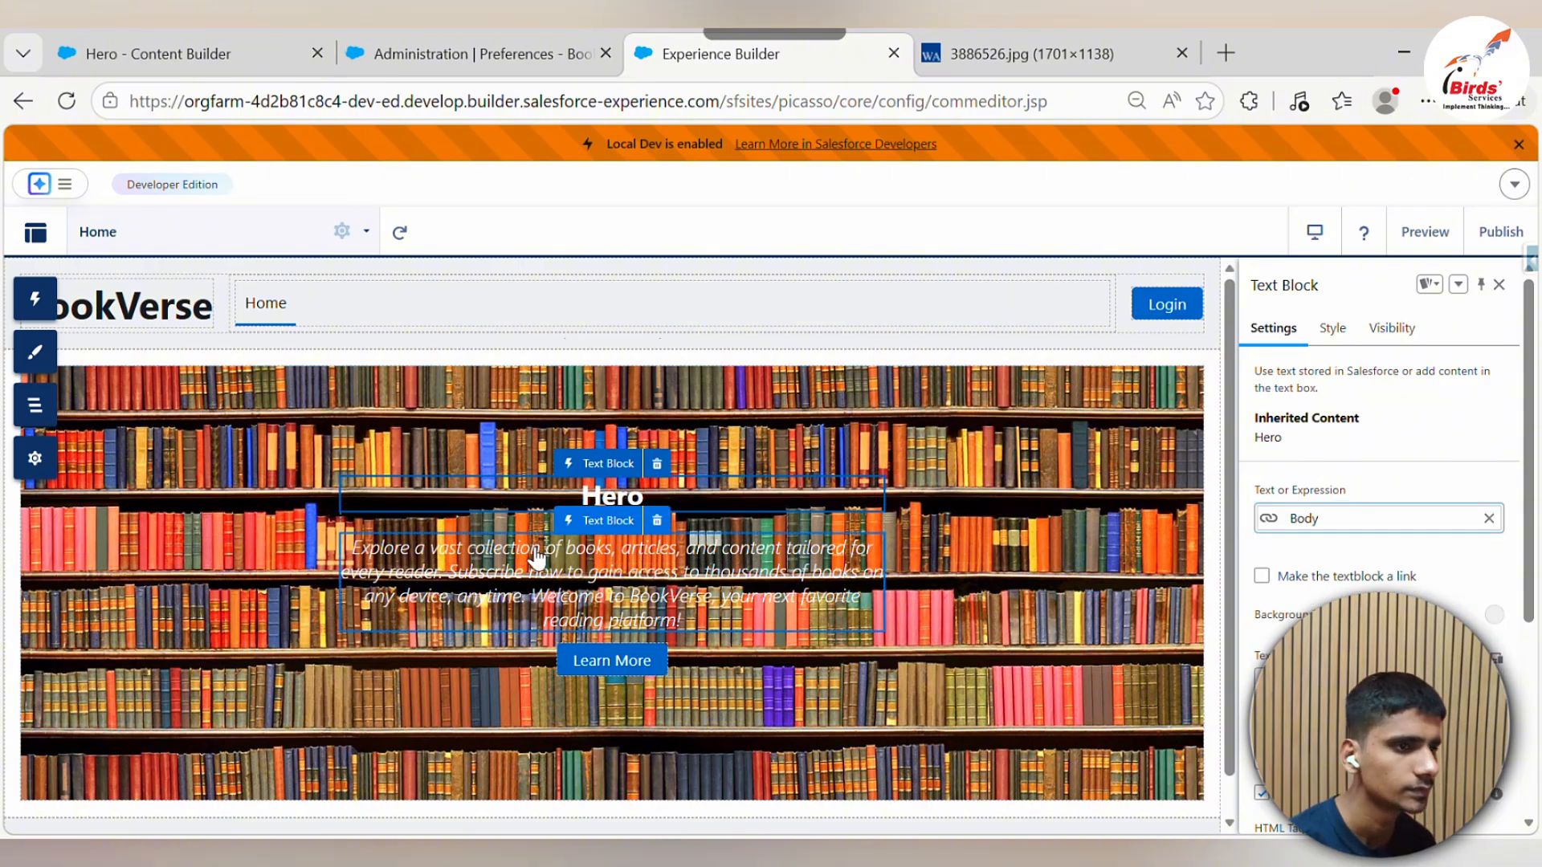
Bind the banner's description text block to the Hero item's Excerpt field
{"action": "left_click", "coordinate": [717, 593]}
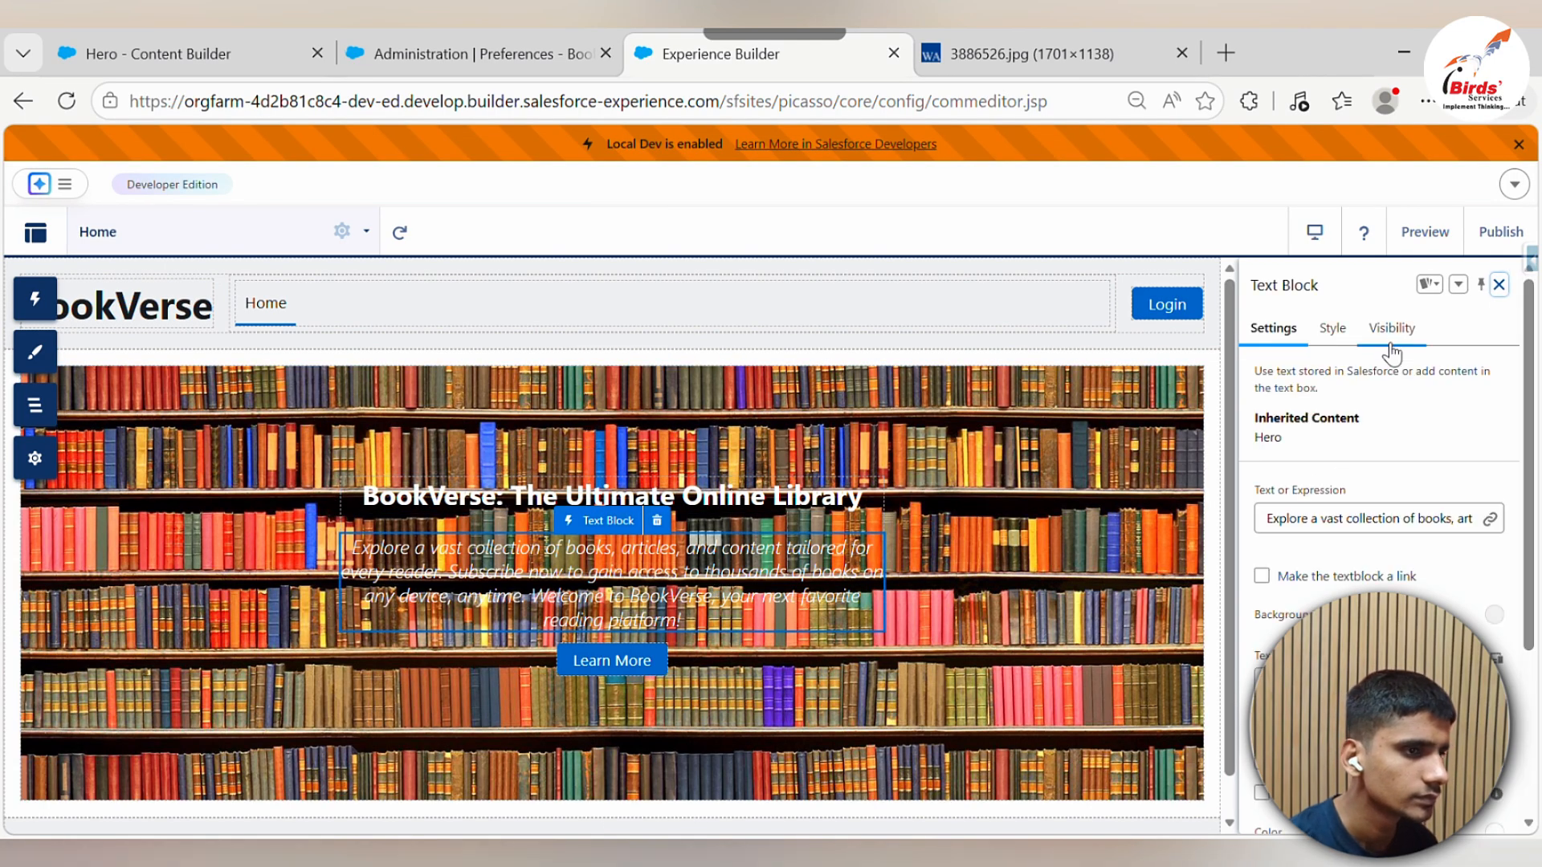
{"action": "left_click", "coordinate": [1420, 519]}
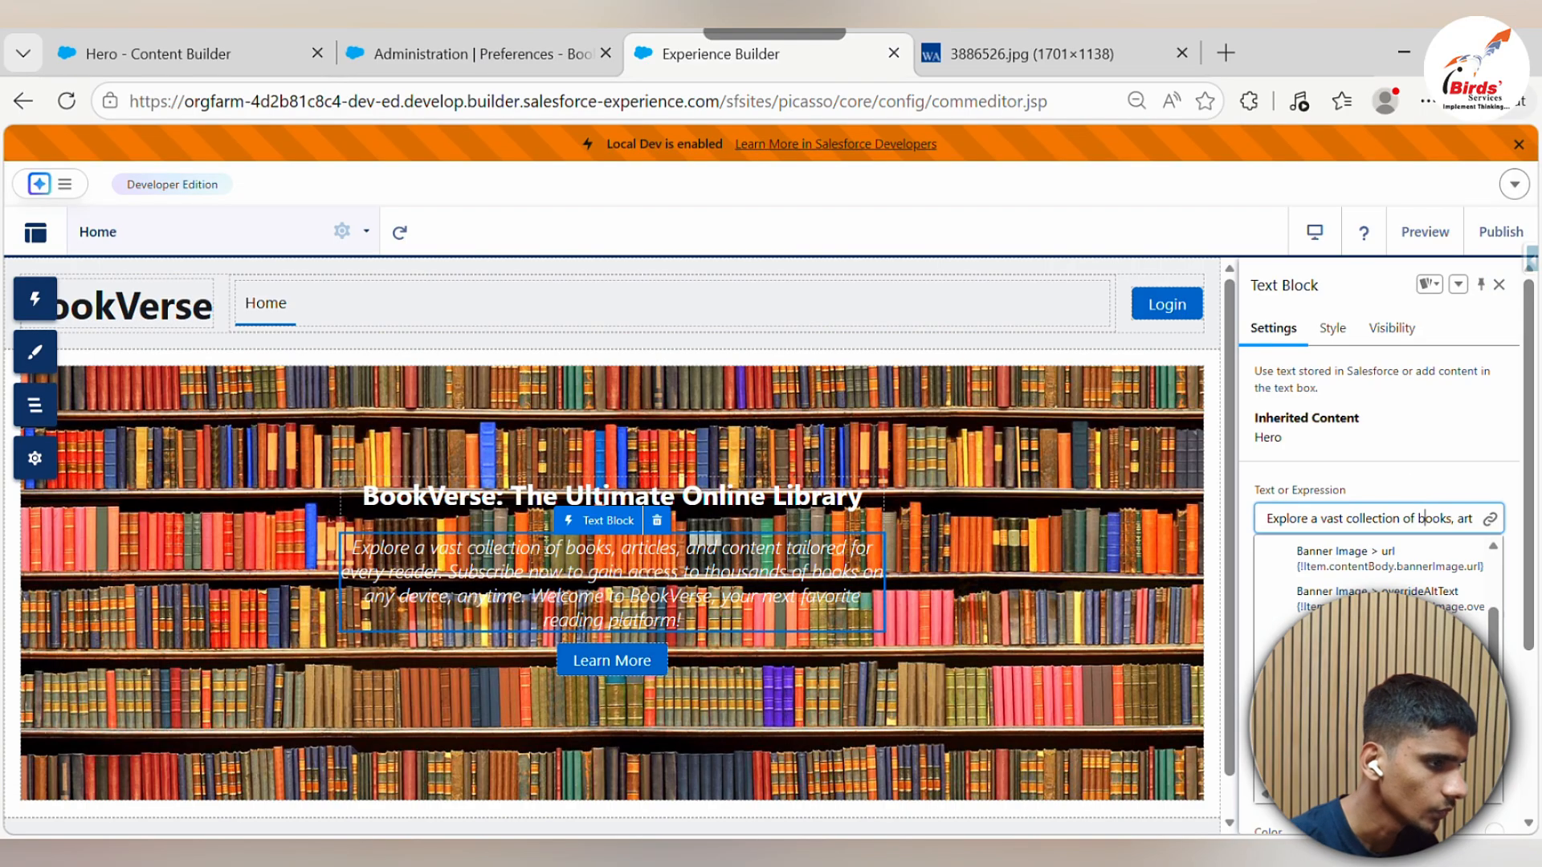
{"action": "scroll", "coordinate": [1378, 634], "scroll_direction": "up", "scroll_amount": 2}
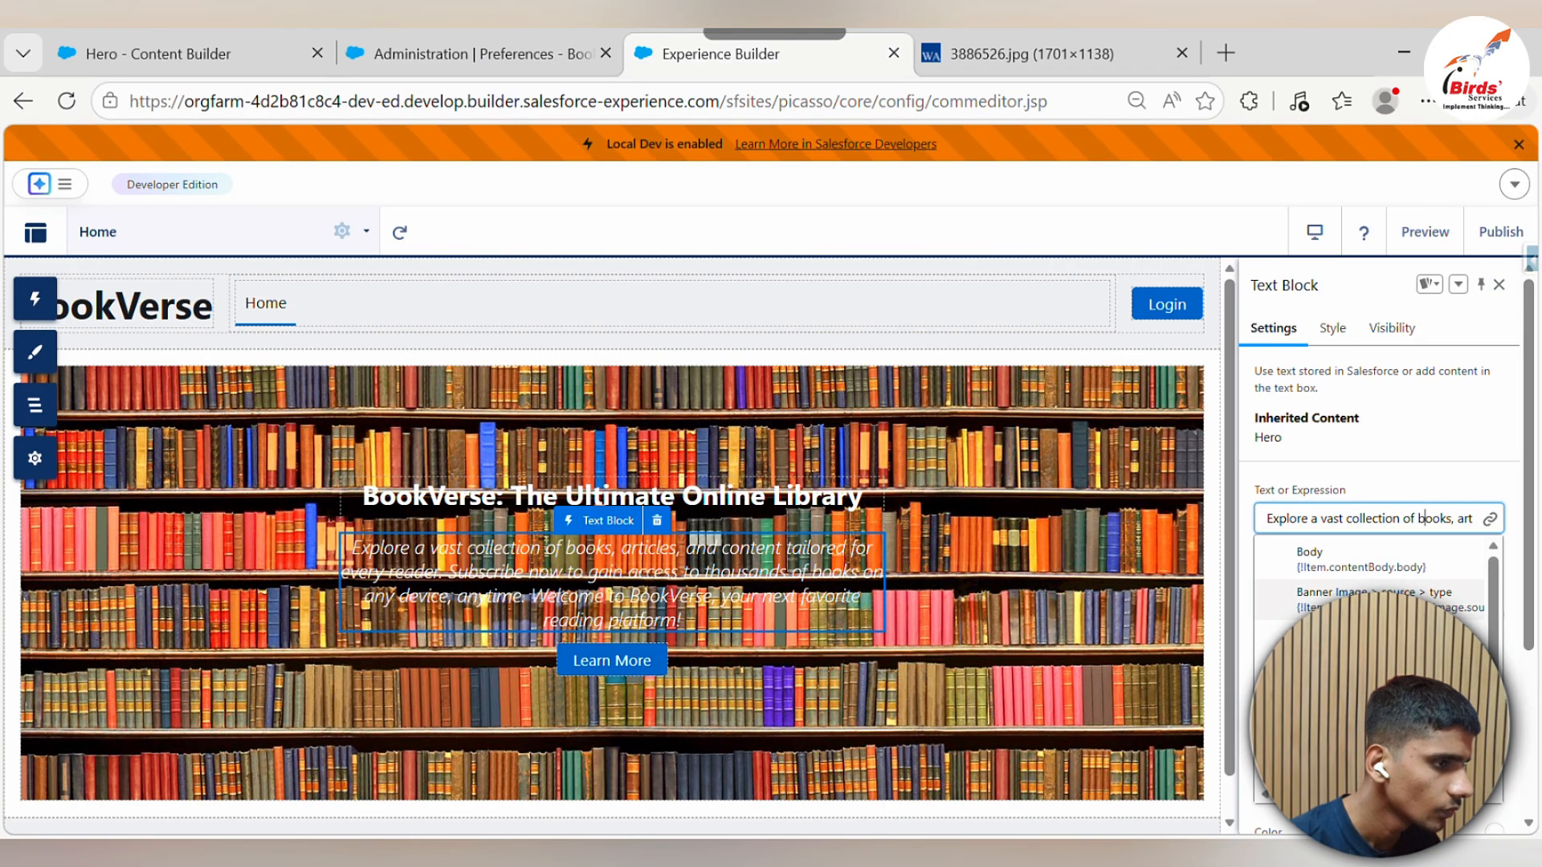
{"action": "scroll", "coordinate": [1378, 635], "scroll_direction": "down", "scroll_amount": 2}
{"action": "left_click", "coordinate": [1378, 639]}
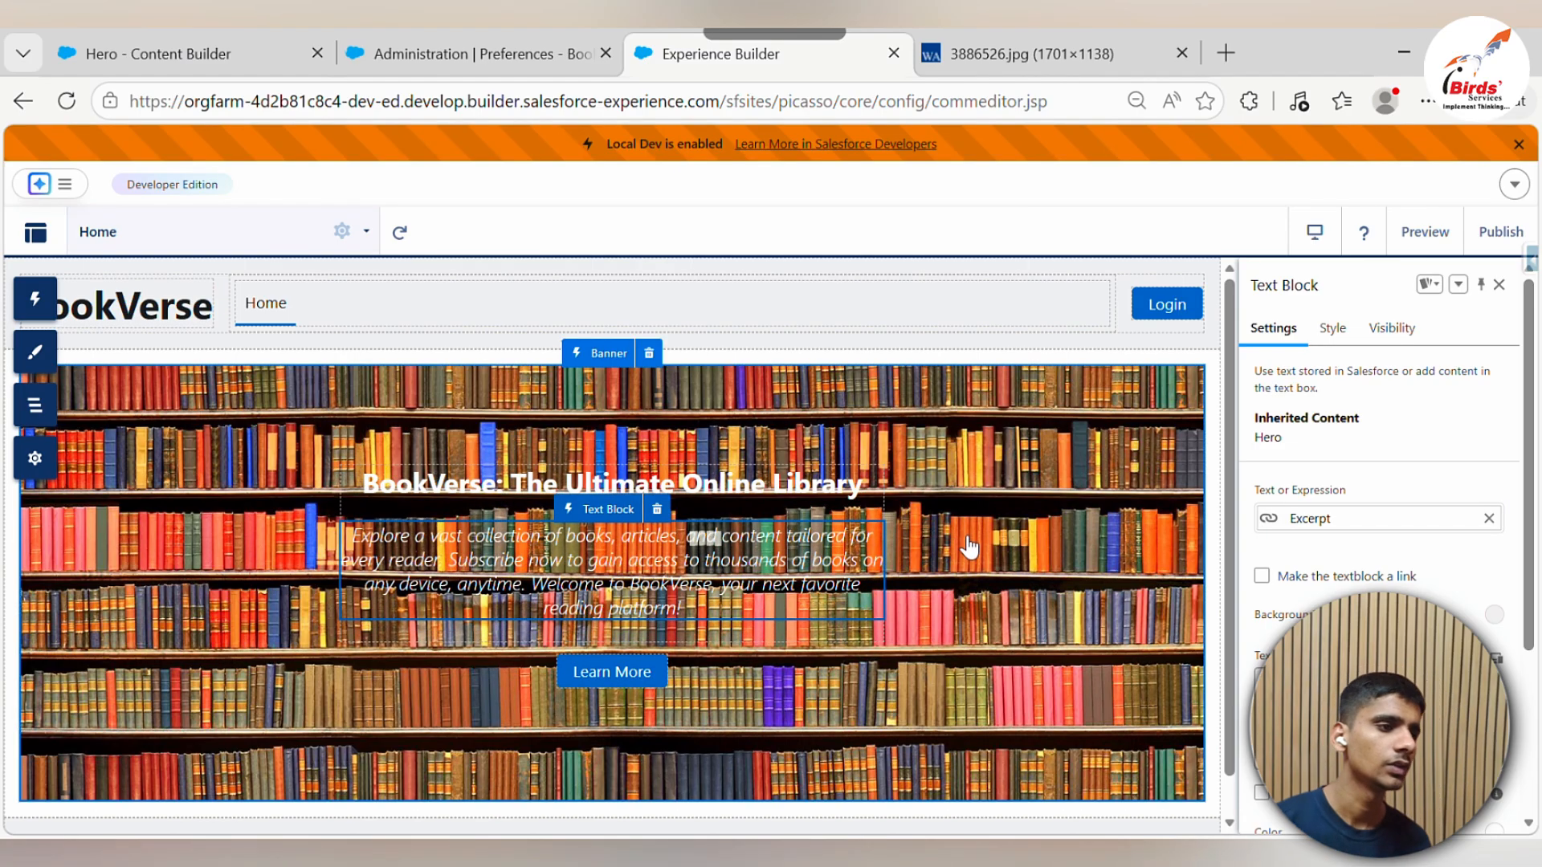
Examine the settings of the banner, its Learn More button and the footer, and preview the Home page before returning to editing
{"action": "left_click", "coordinate": [938, 530]}
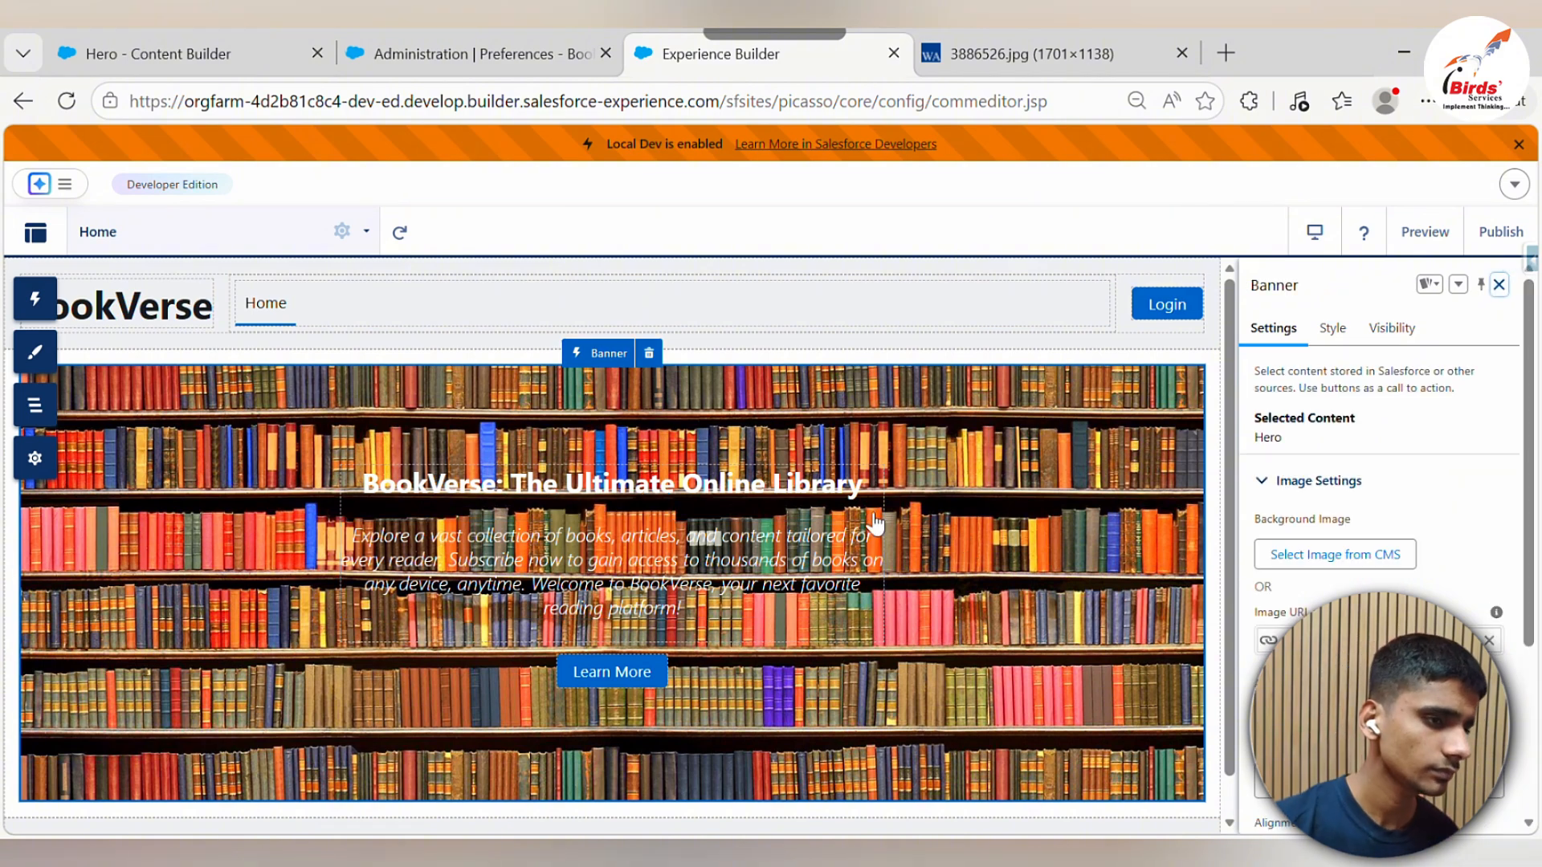
{"action": "left_click", "coordinate": [633, 680]}
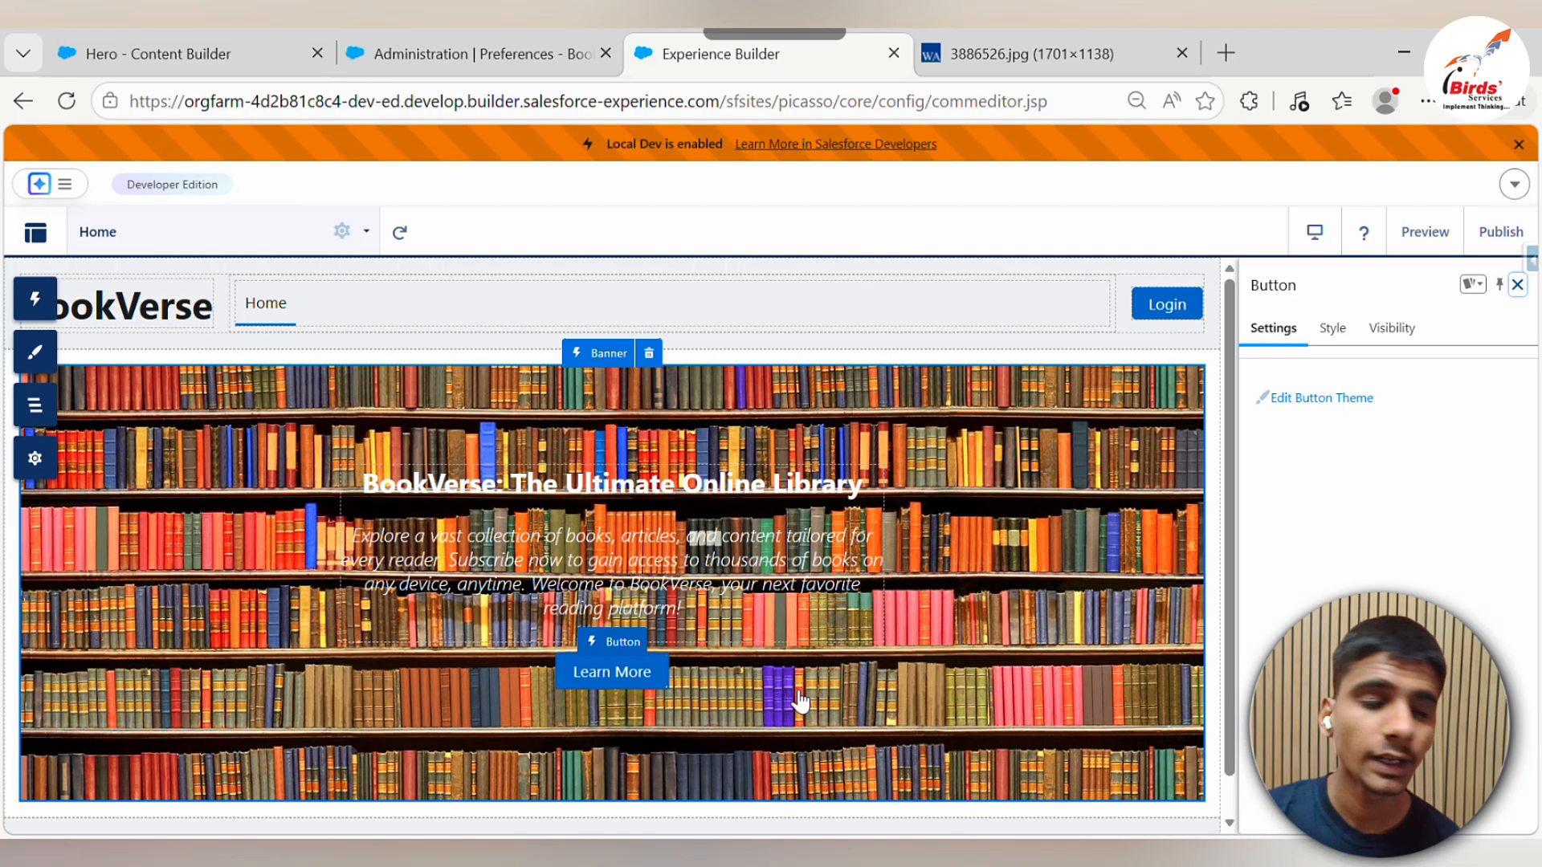
{"action": "scroll", "coordinate": [785, 685], "scroll_direction": "down", "scroll_amount": 1}
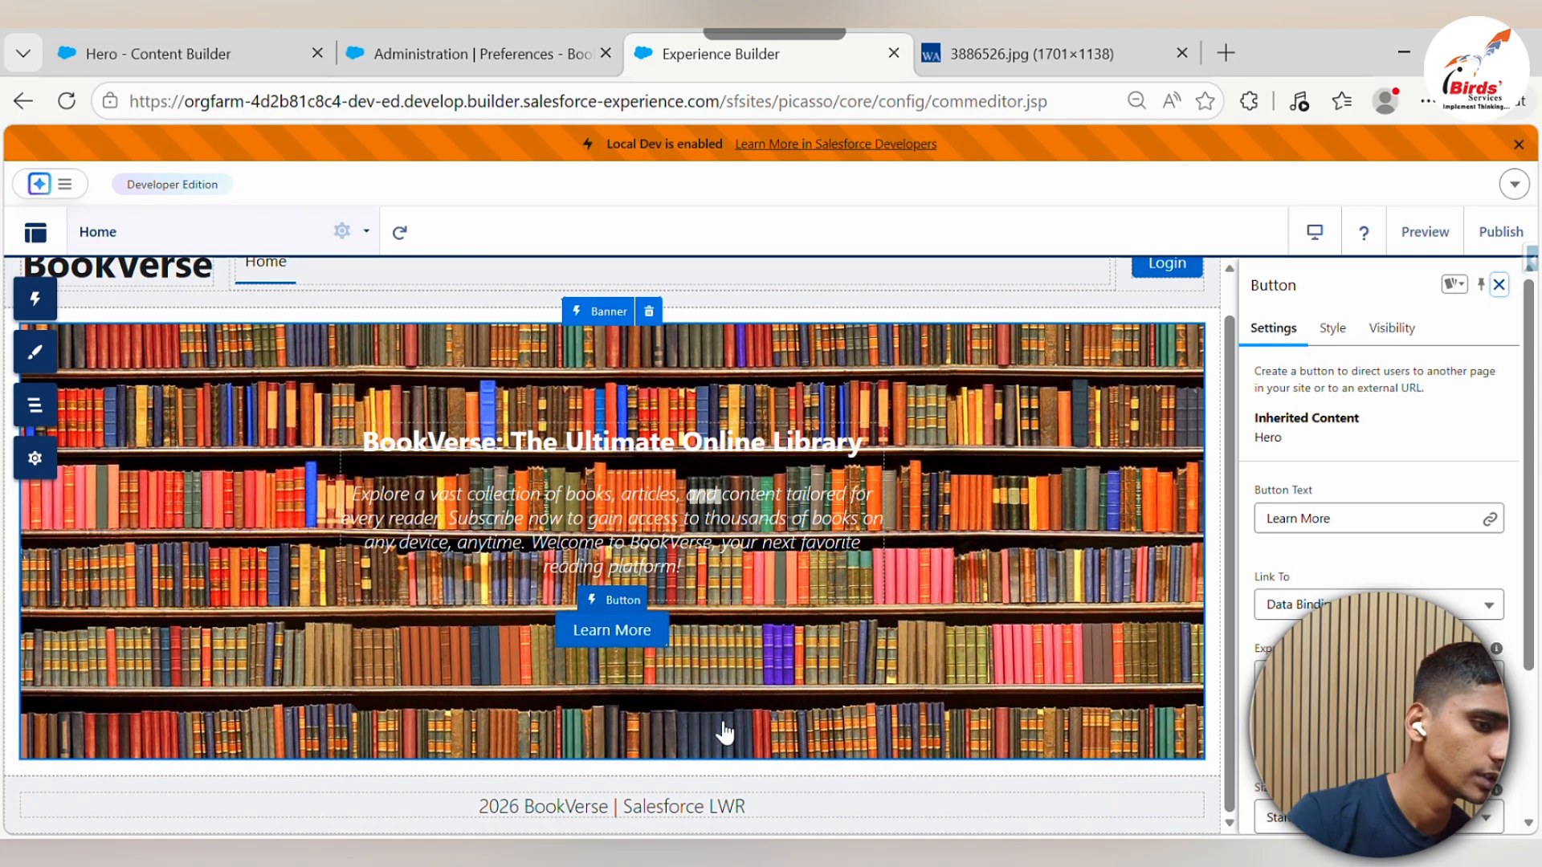
{"action": "left_click", "coordinate": [729, 816]}
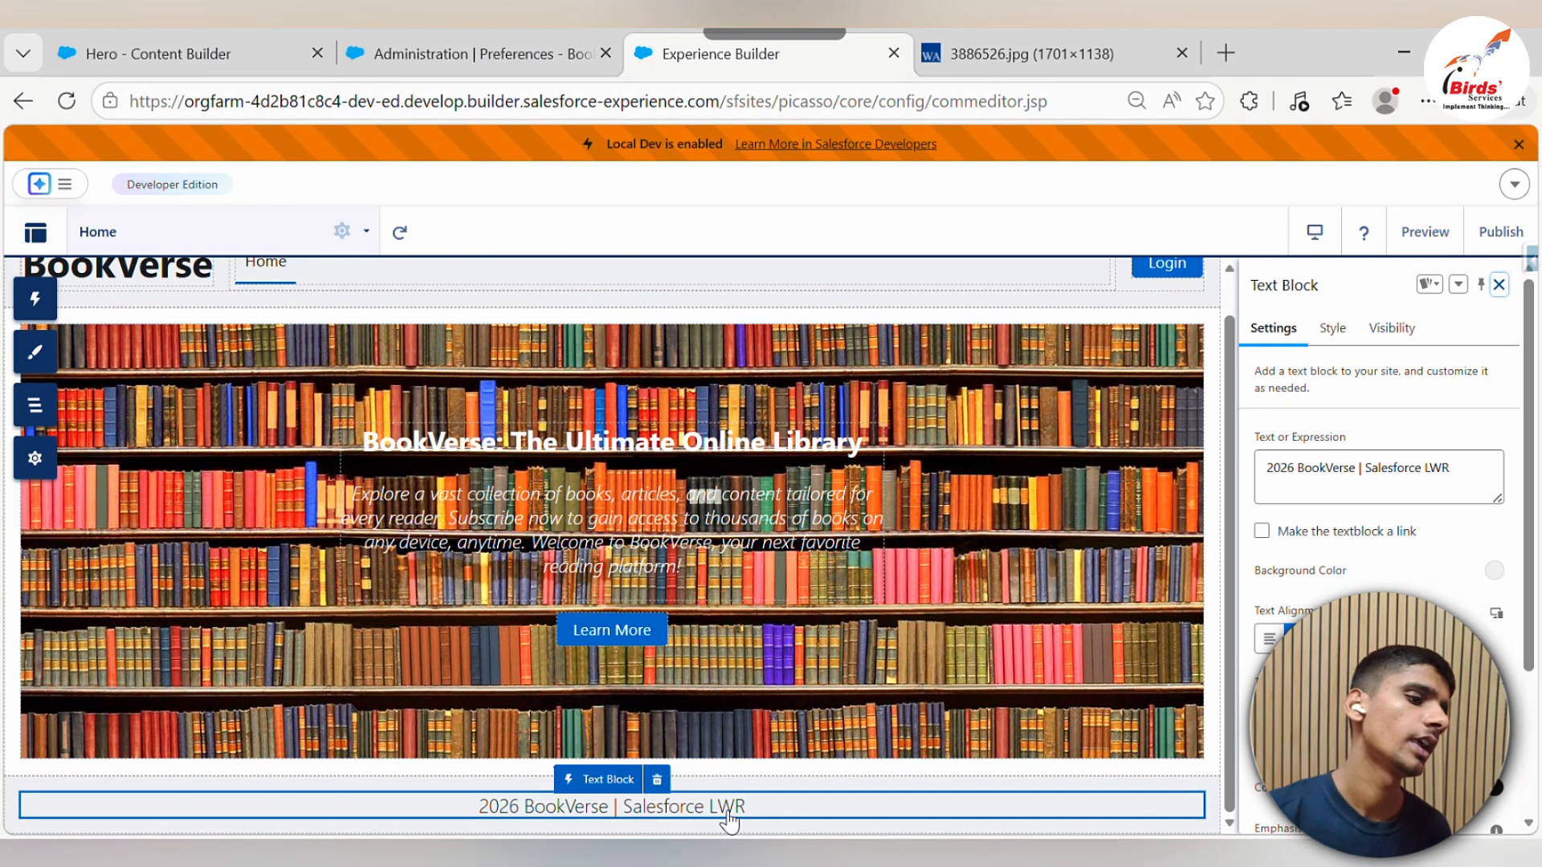
{"action": "left_click", "coordinate": [604, 636]}
{"action": "left_click", "coordinate": [706, 798]}
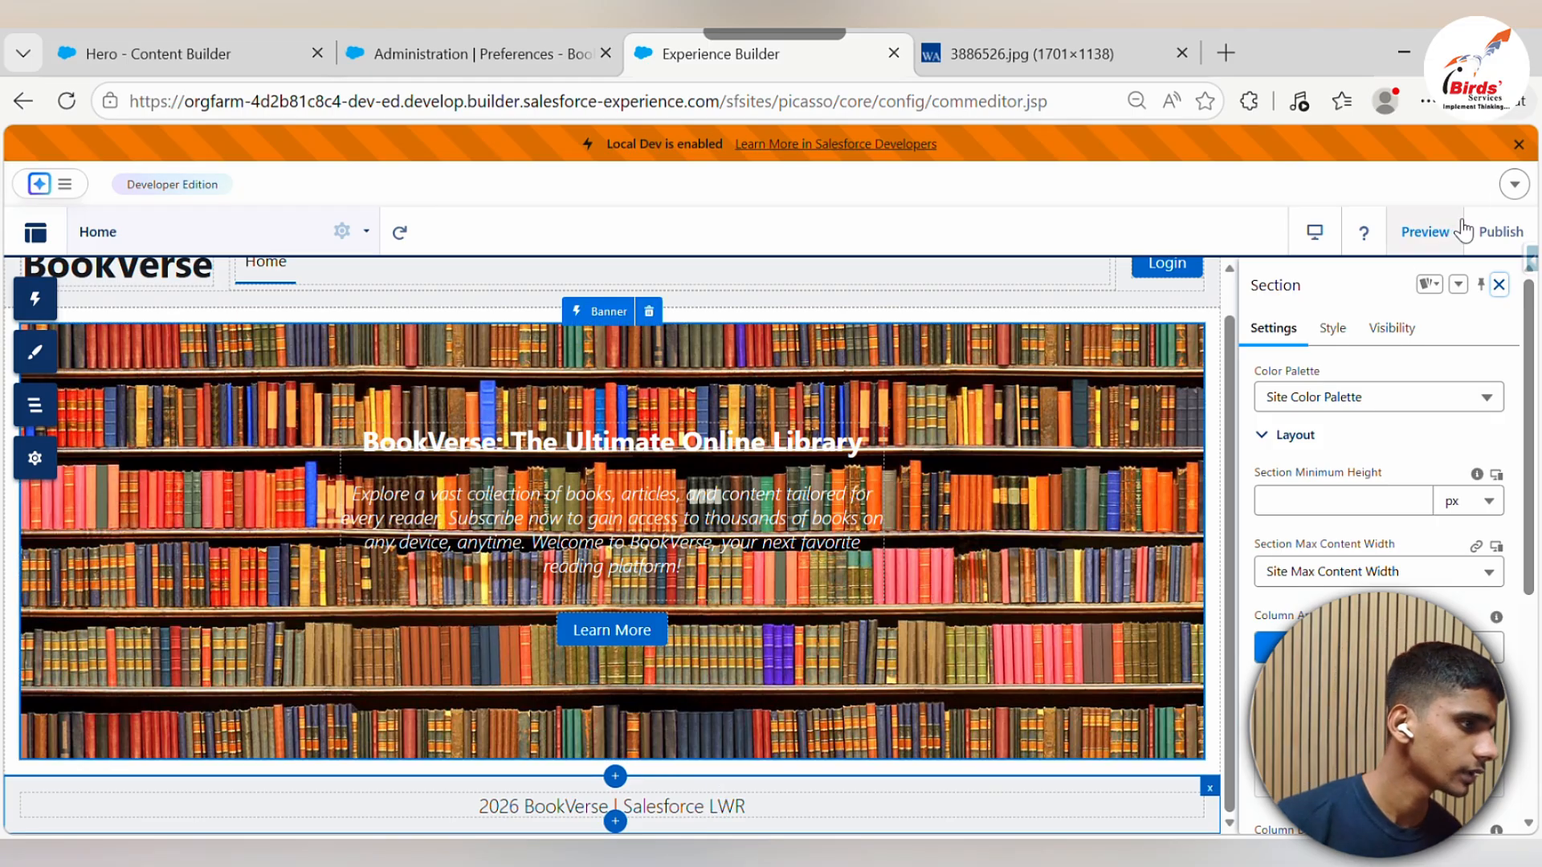
{"action": "left_click", "coordinate": [1442, 232]}
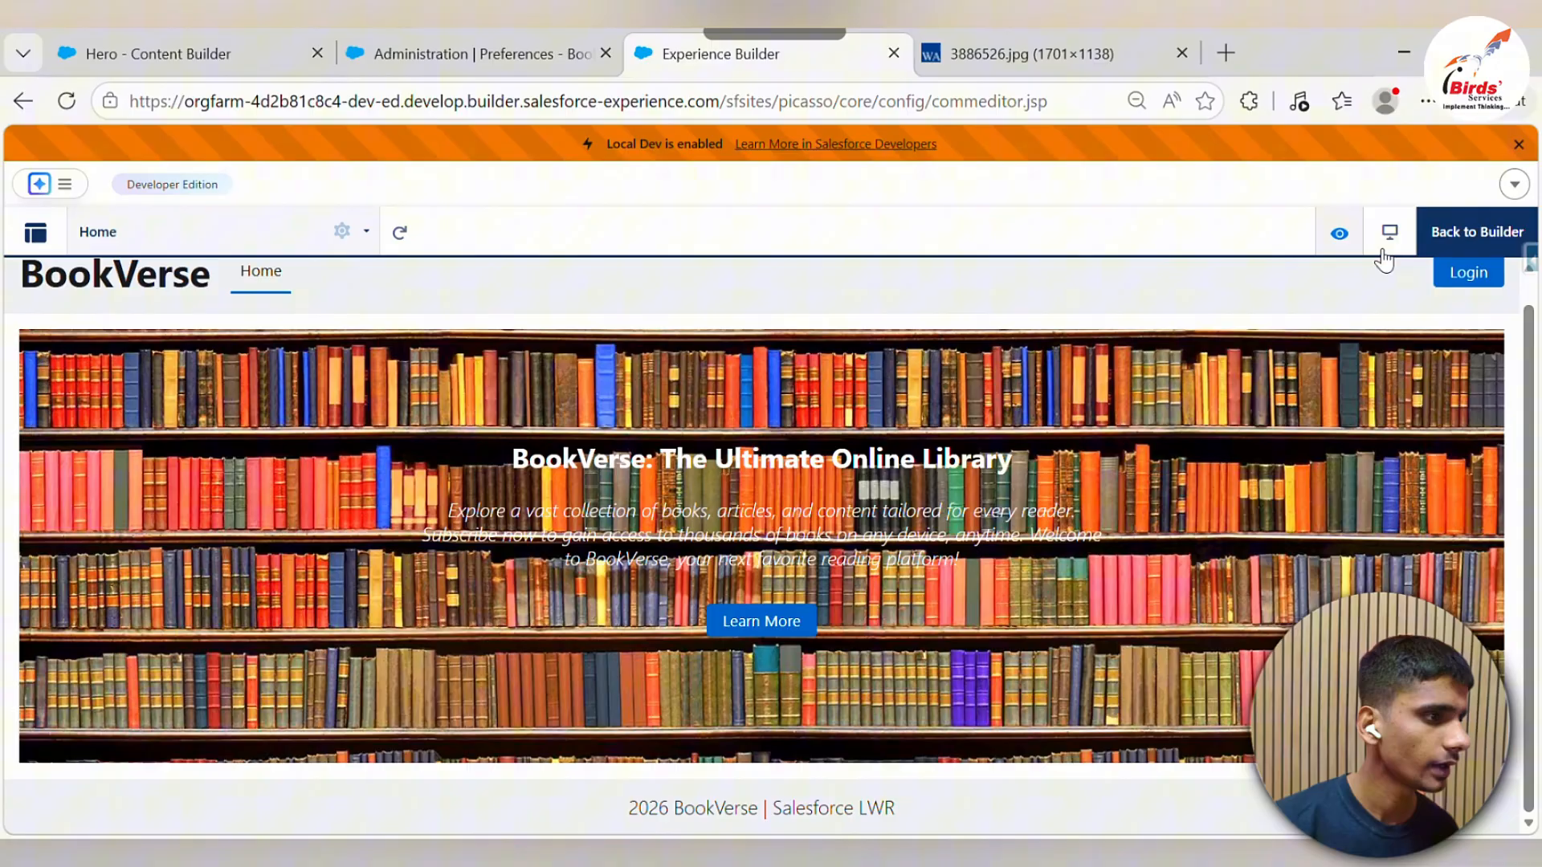
{"action": "left_click", "coordinate": [1432, 245]}
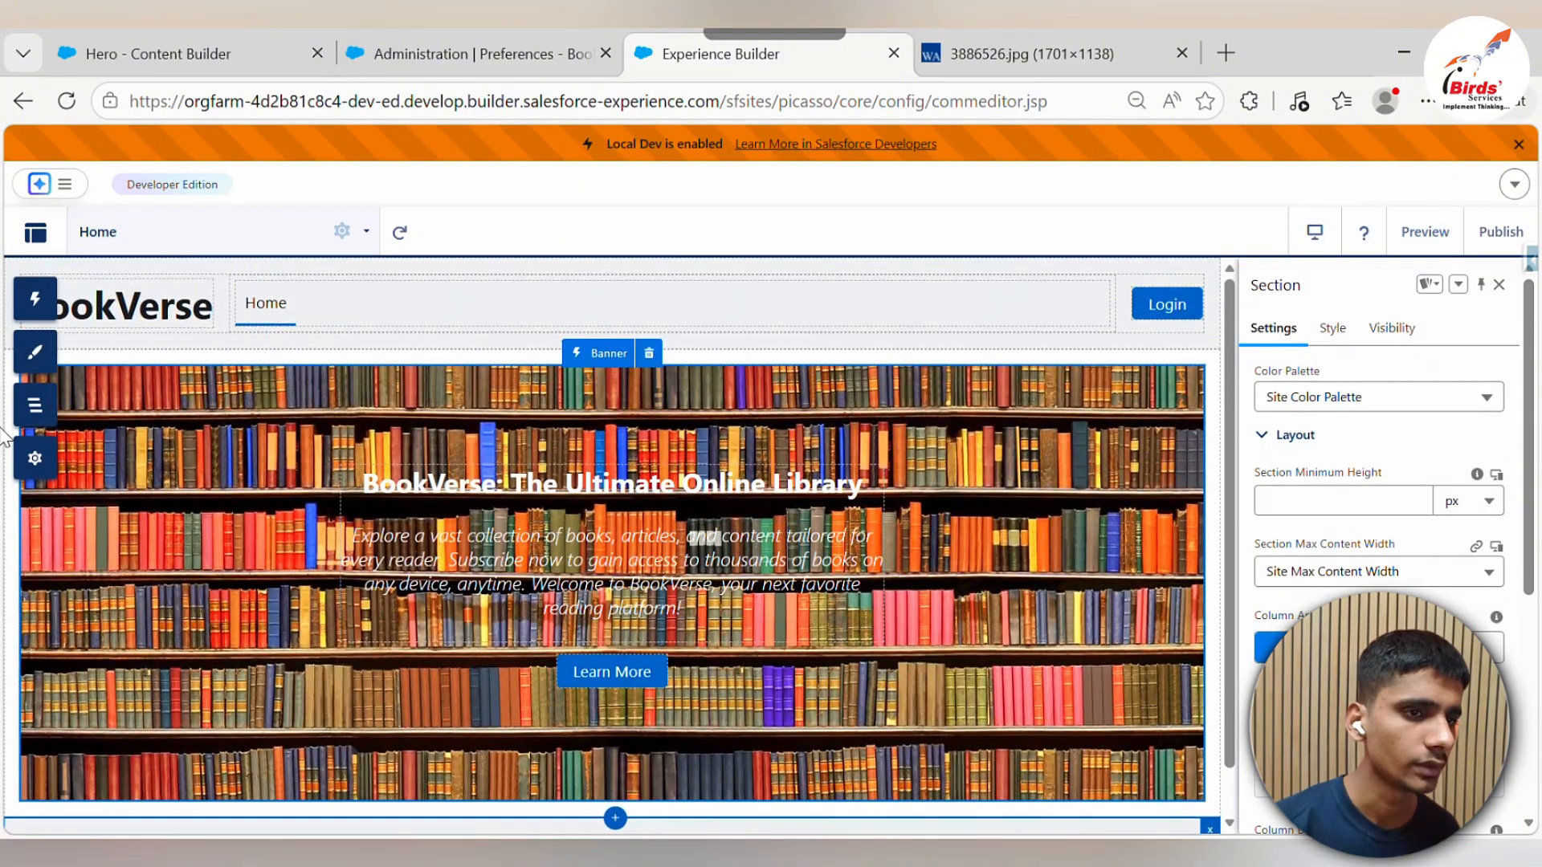
Examine the site theme's color options and its image settings for the site logo and favicon
{"action": "left_click", "coordinate": [33, 363]}
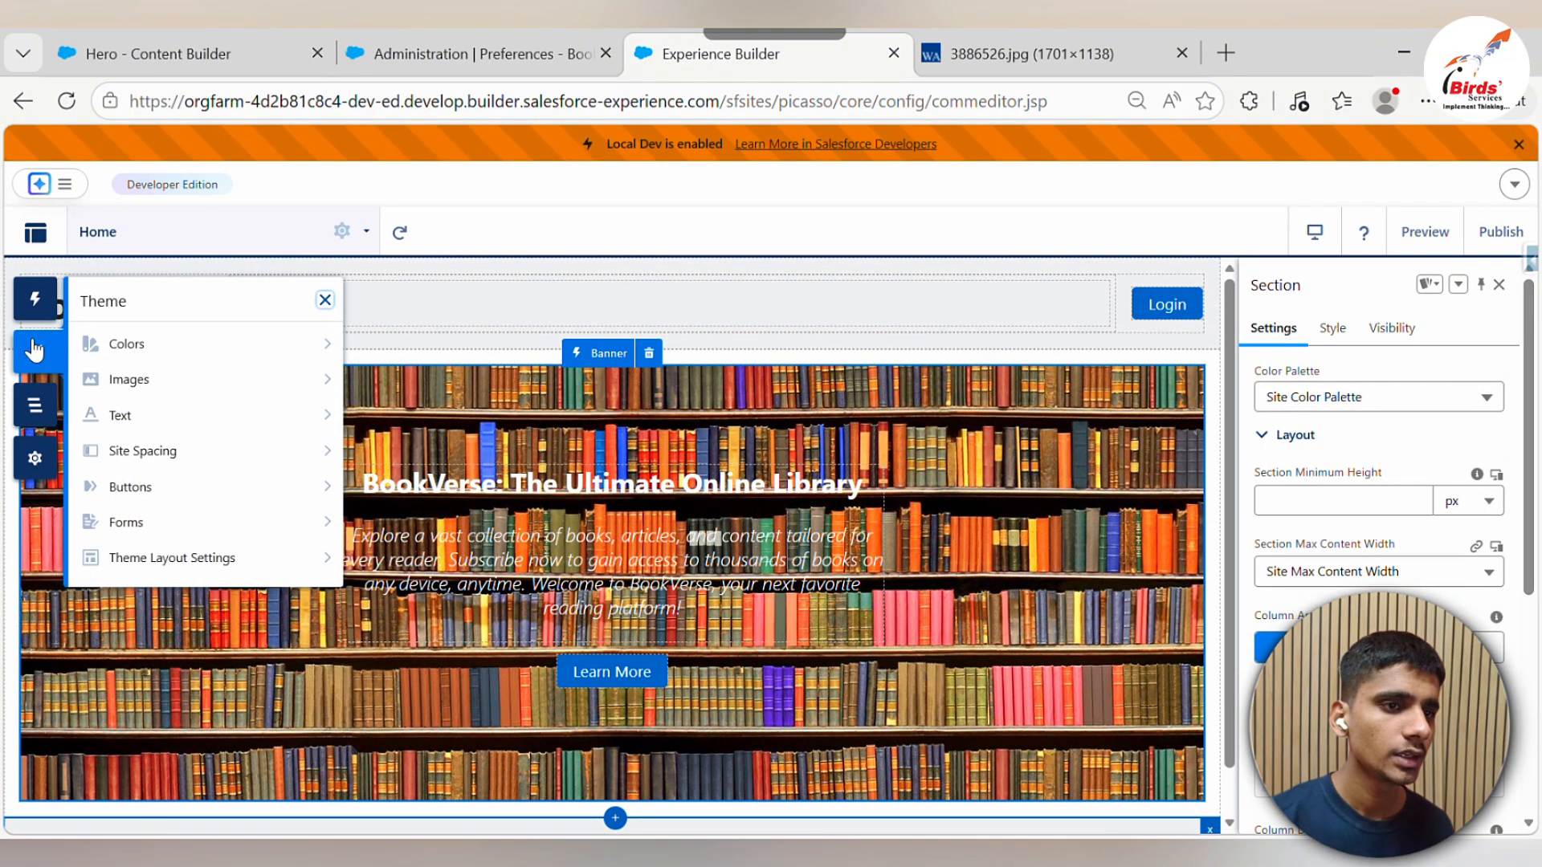
{"action": "left_click", "coordinate": [35, 299]}
{"action": "left_click", "coordinate": [35, 352]}
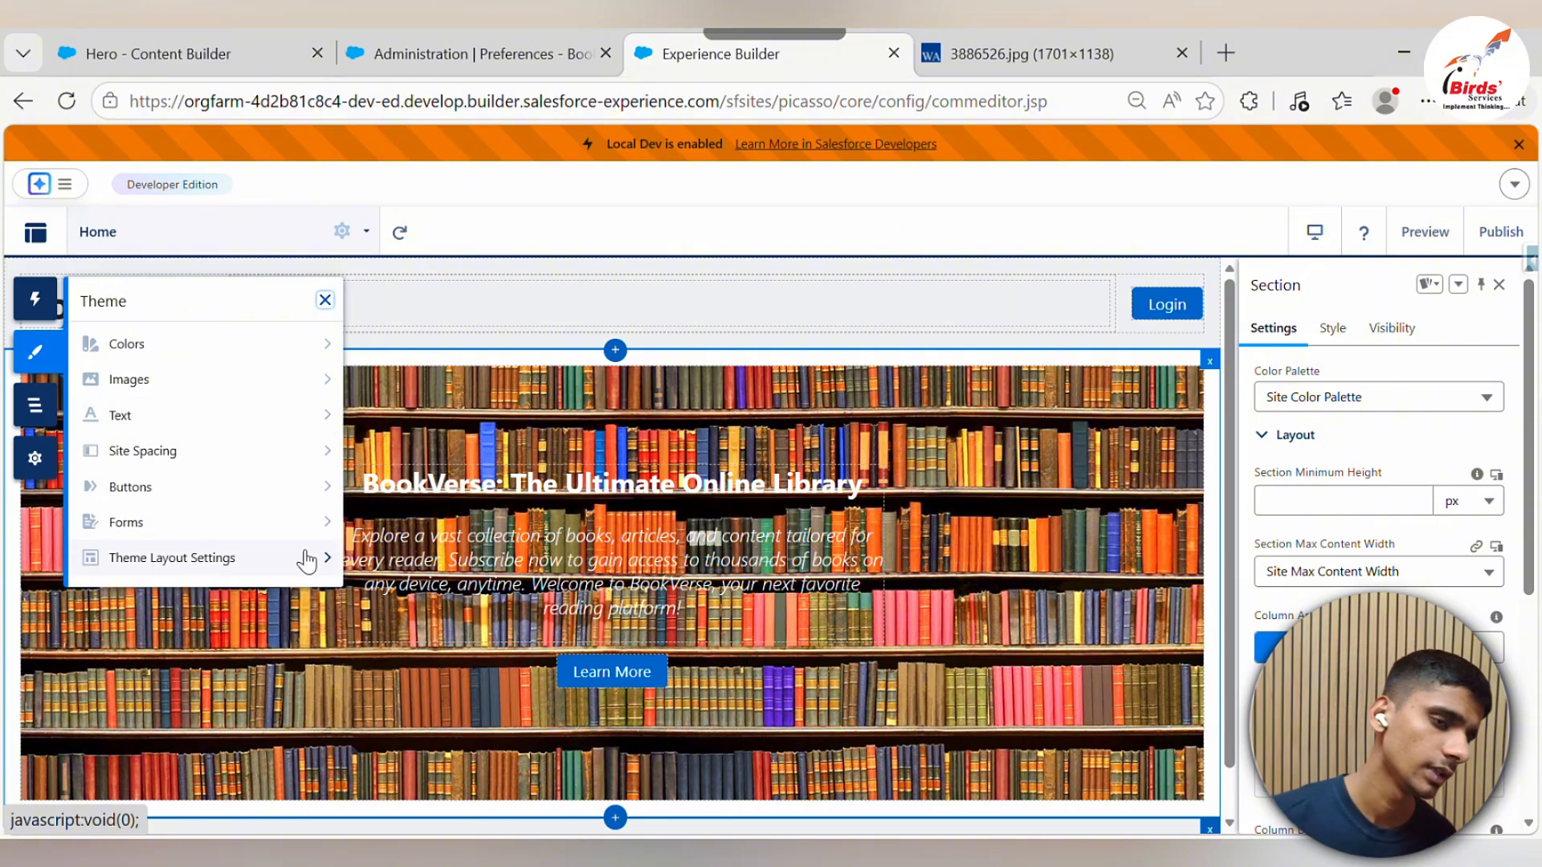
{"action": "left_click", "coordinate": [246, 359]}
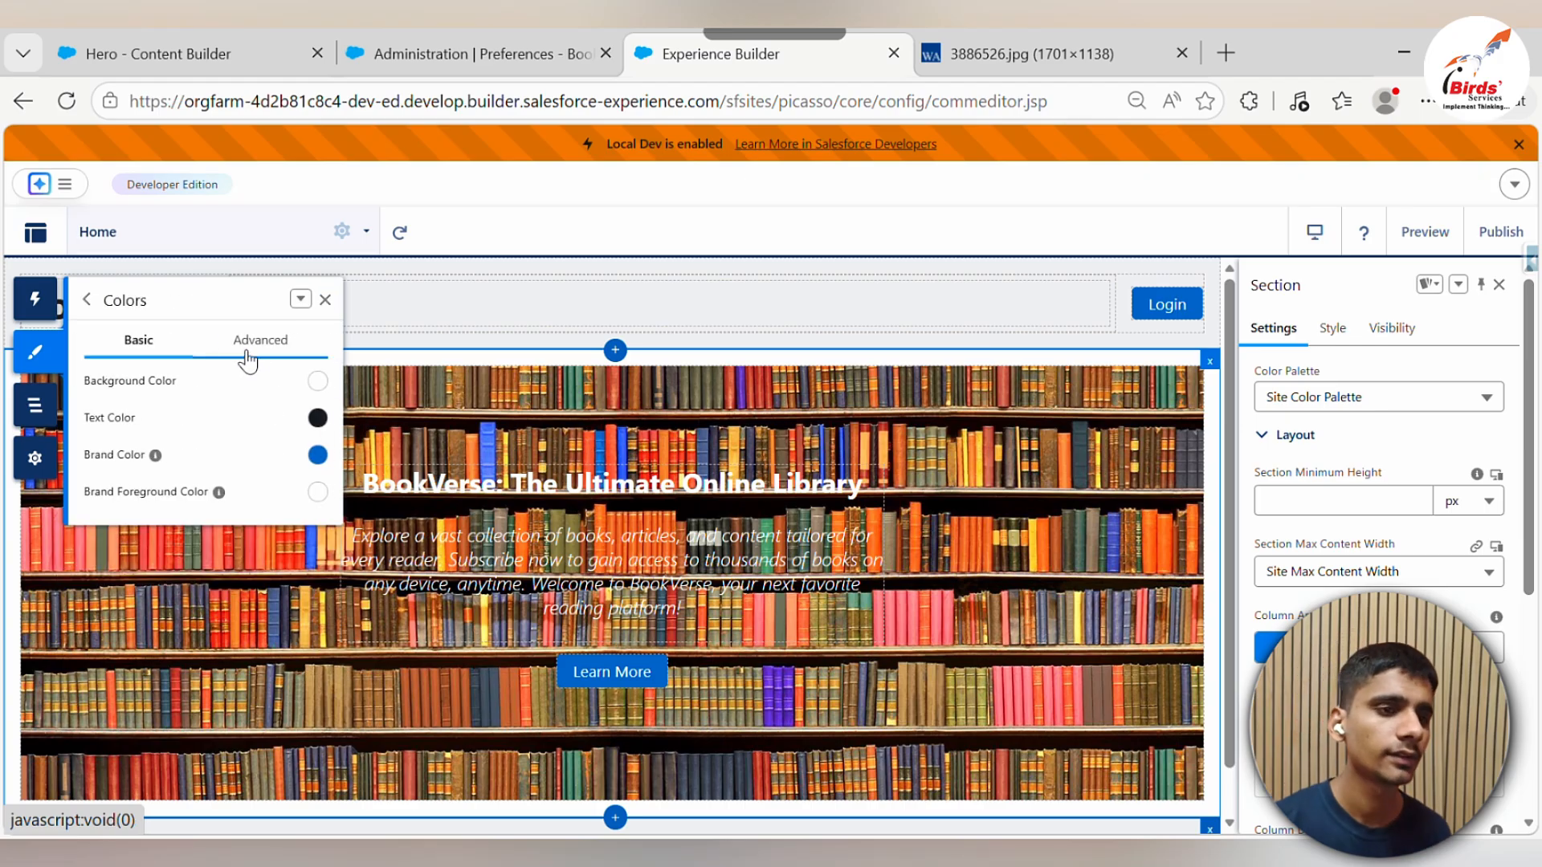
{"action": "left_click", "coordinate": [87, 300]}
{"action": "left_click", "coordinate": [172, 386]}
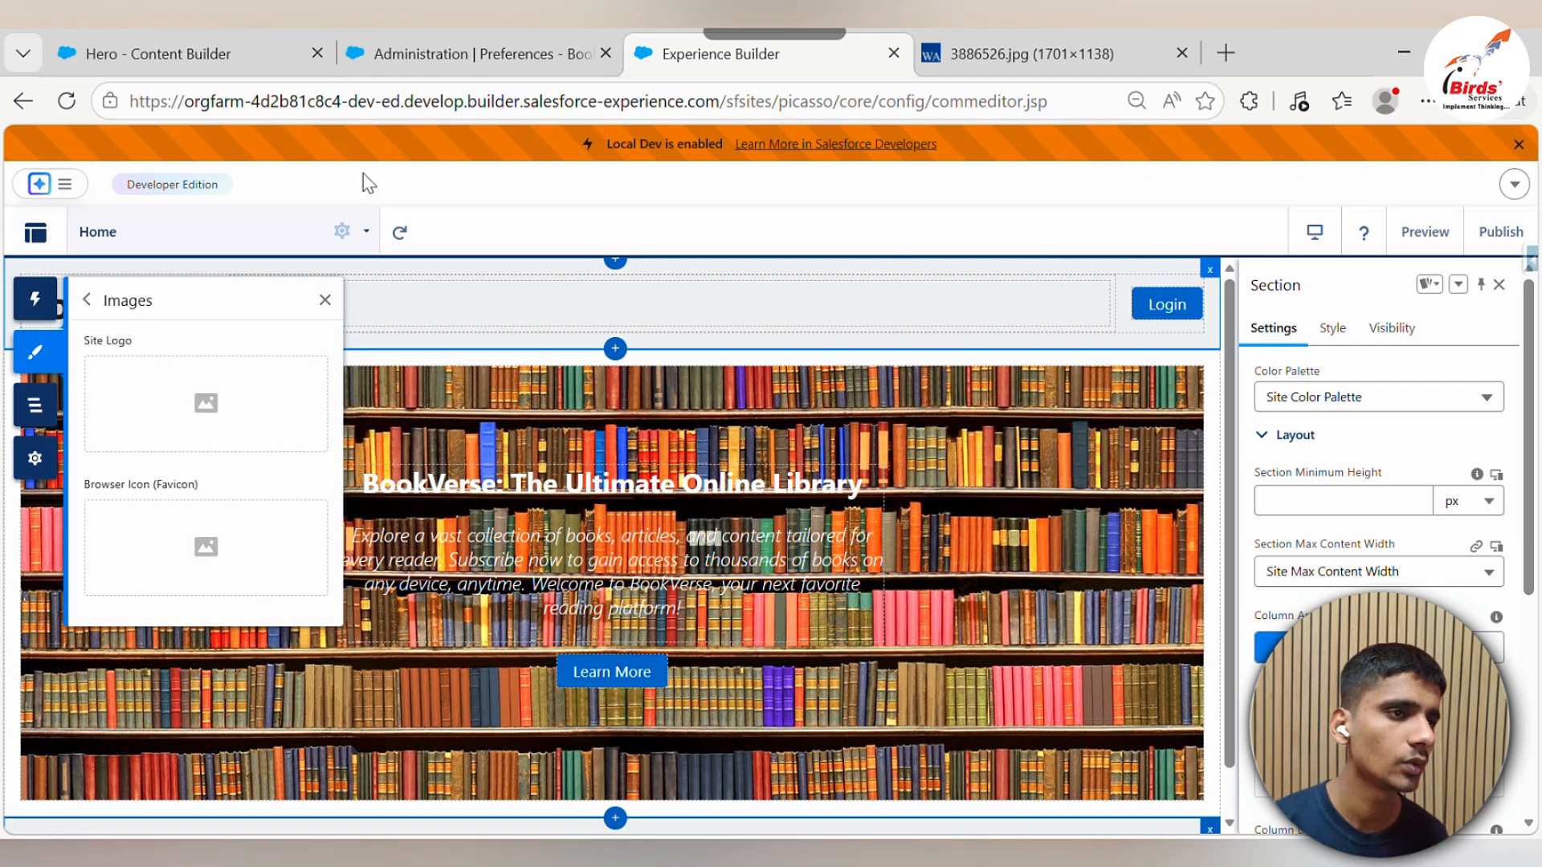
Go back to the BookVerse workspace's top level in Salesforce, copy the workspace name and start adding a new item there
{"action": "left_click", "coordinate": [161, 74]}
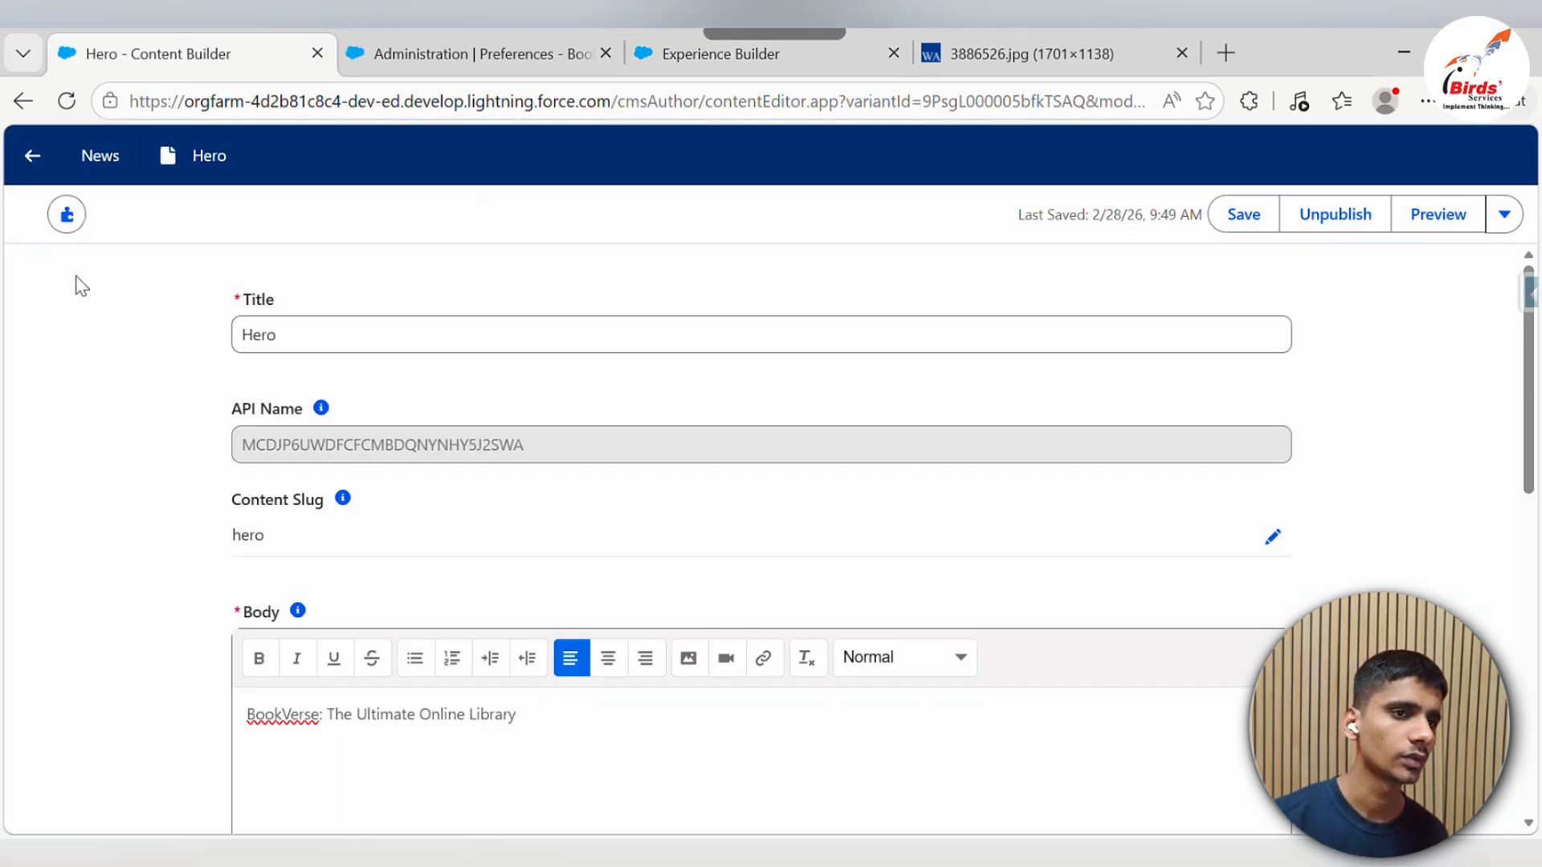
{"action": "left_click", "coordinate": [34, 178]}
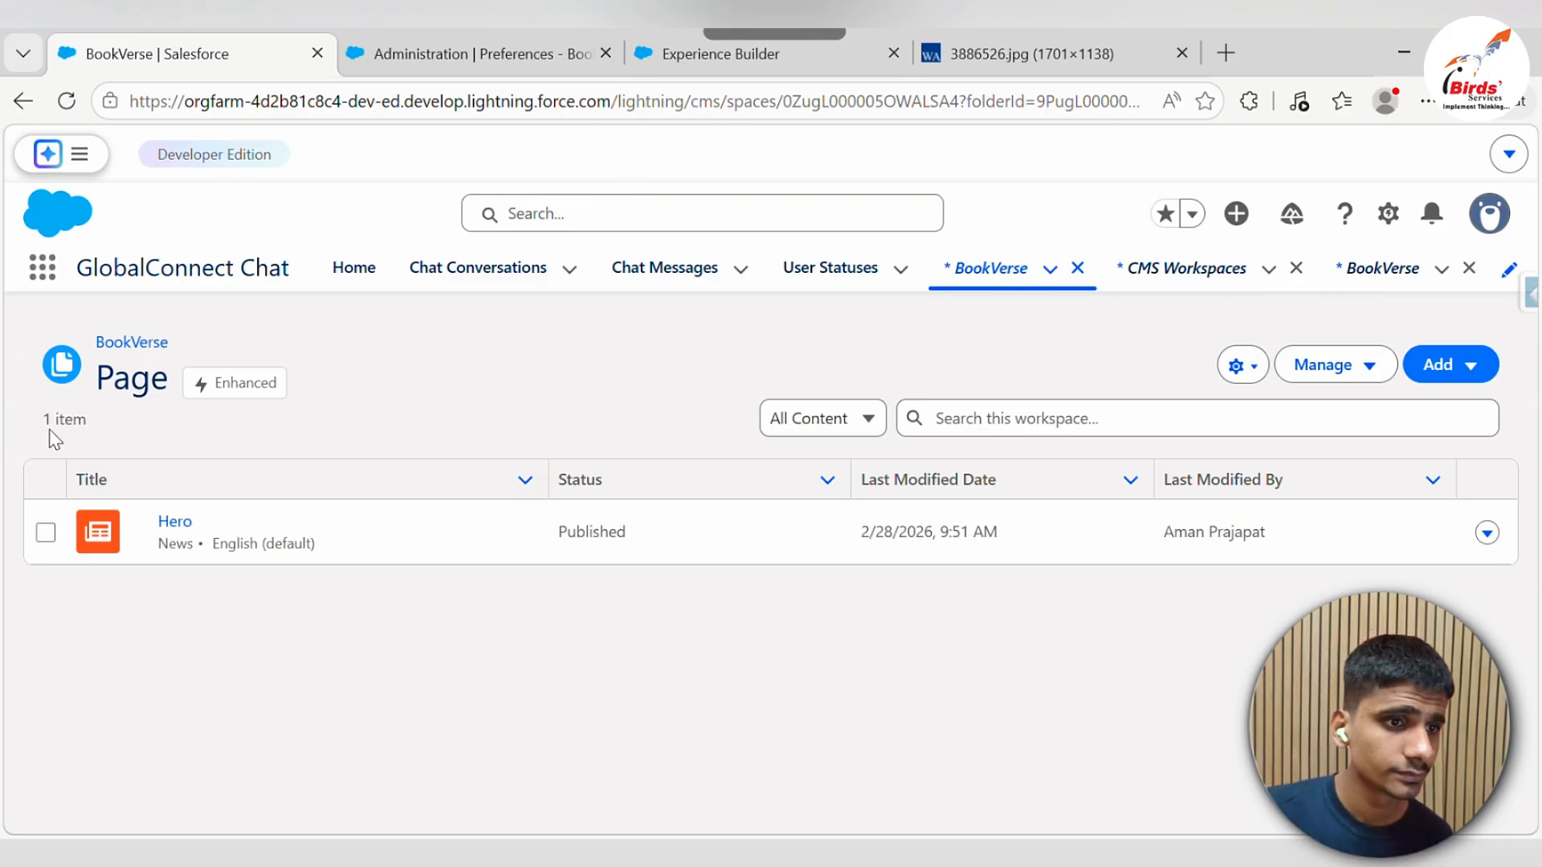
{"action": "left_click", "coordinate": [101, 344]}
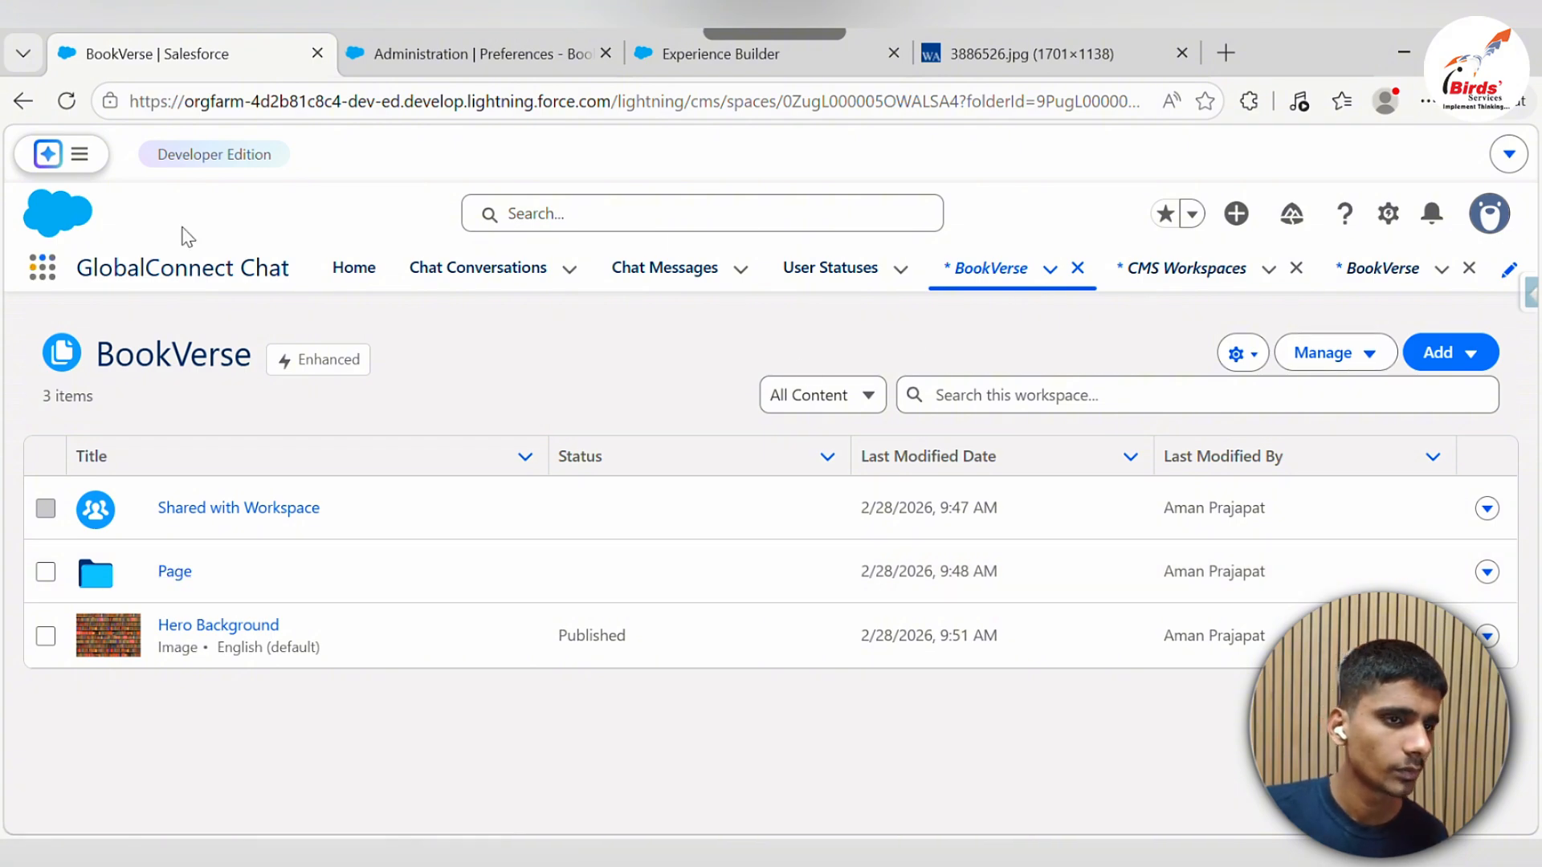
{"action": "left_click_drag", "start_coordinate": [101, 351], "coordinate": [252, 355]}
{"action": "key", "text": "super+c"}
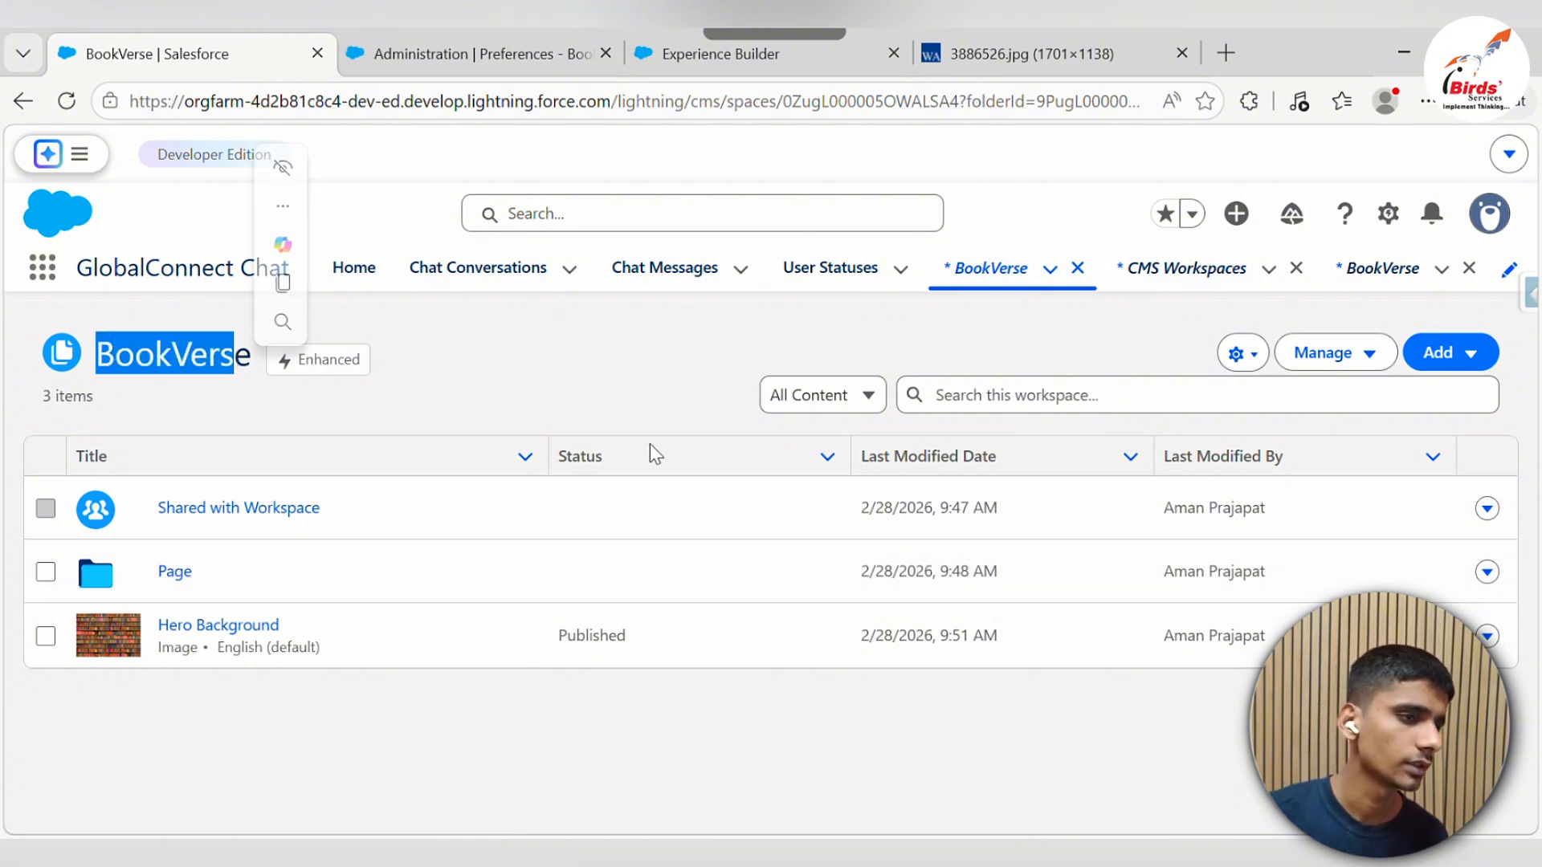
{"action": "left_click", "coordinate": [1457, 356]}
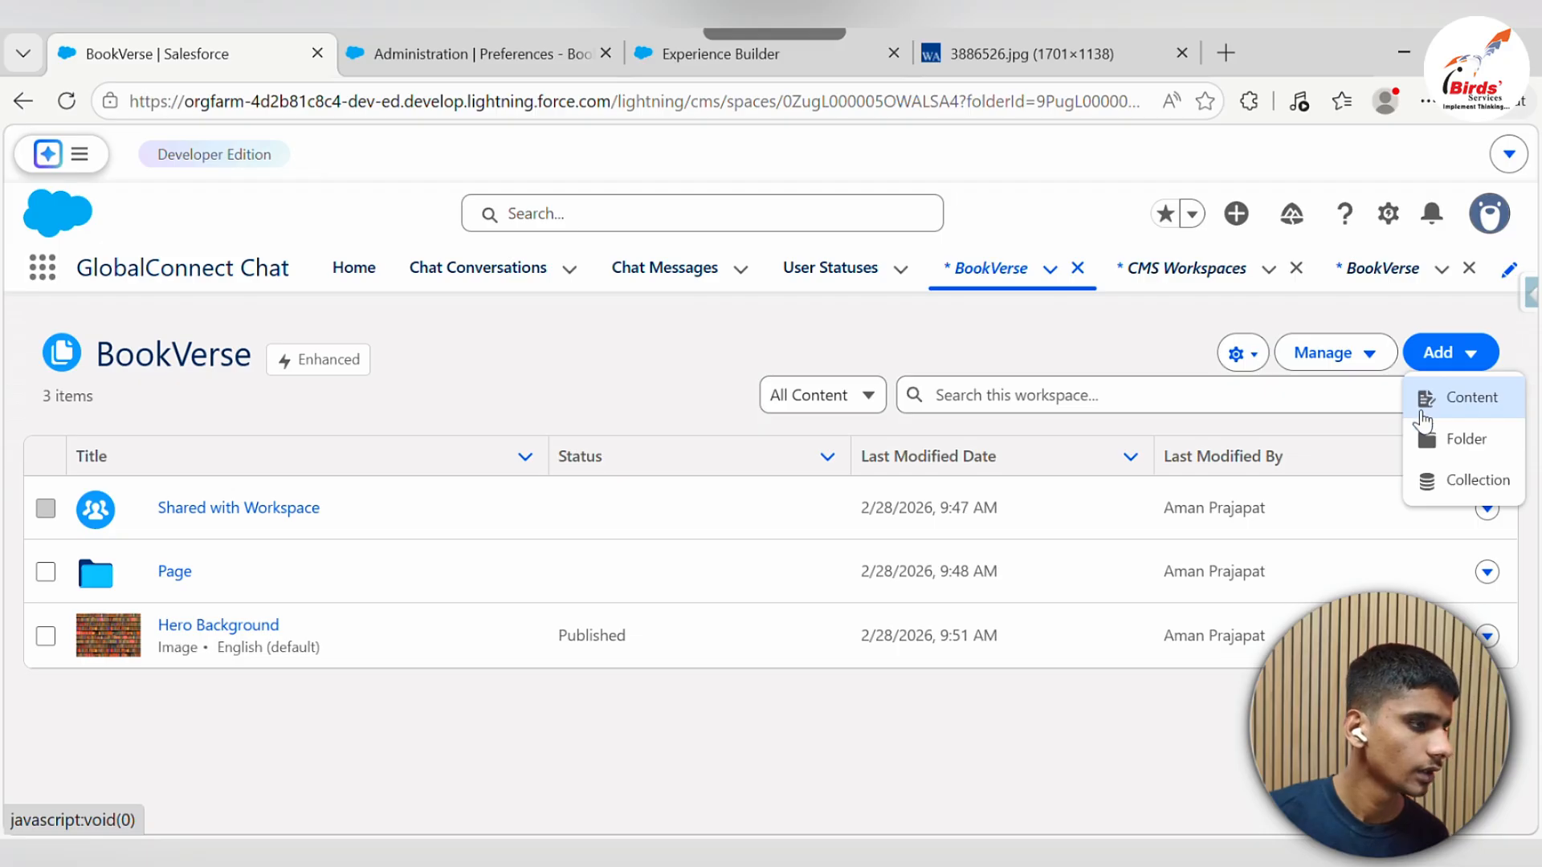
Create a folder named CommanAssets at the root of the BookVerse workspace
{"action": "left_click", "coordinate": [1419, 439]}
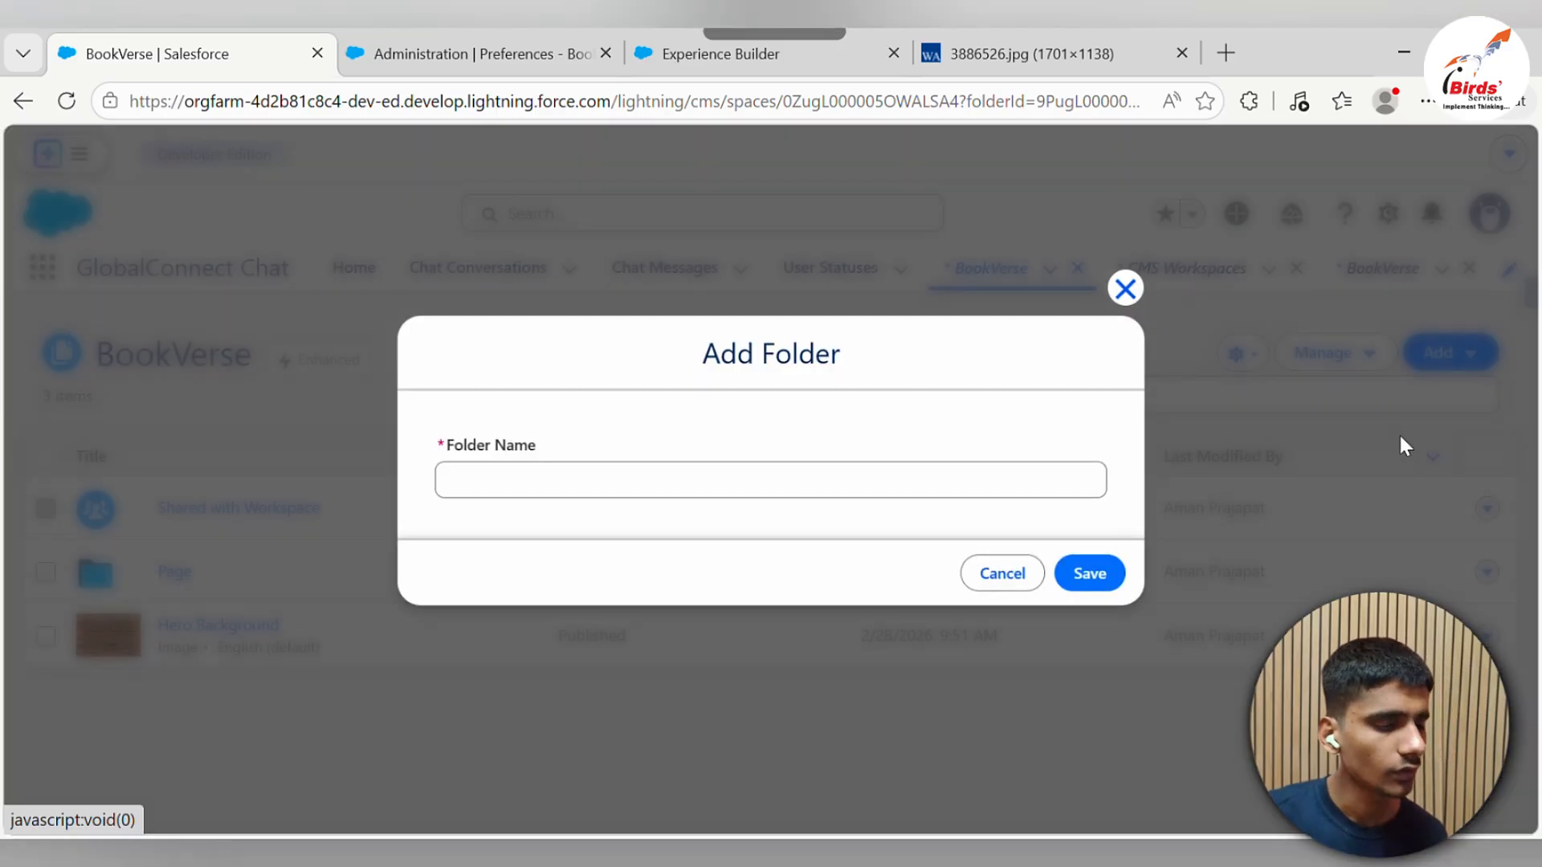
{"action": "left_click", "coordinate": [676, 497]}
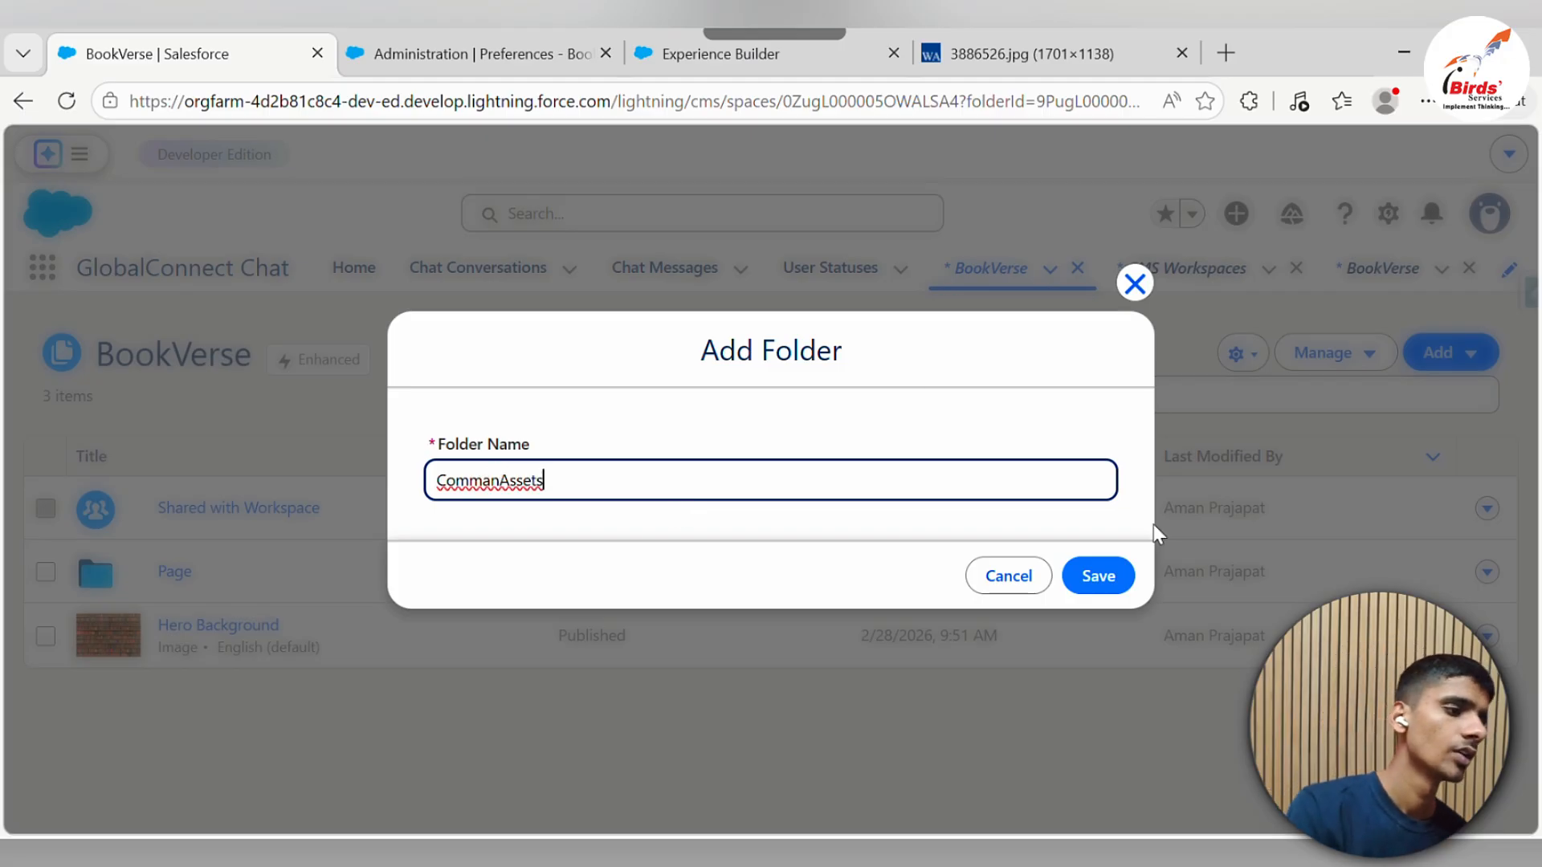
{"action": "left_click", "coordinate": [1098, 576]}
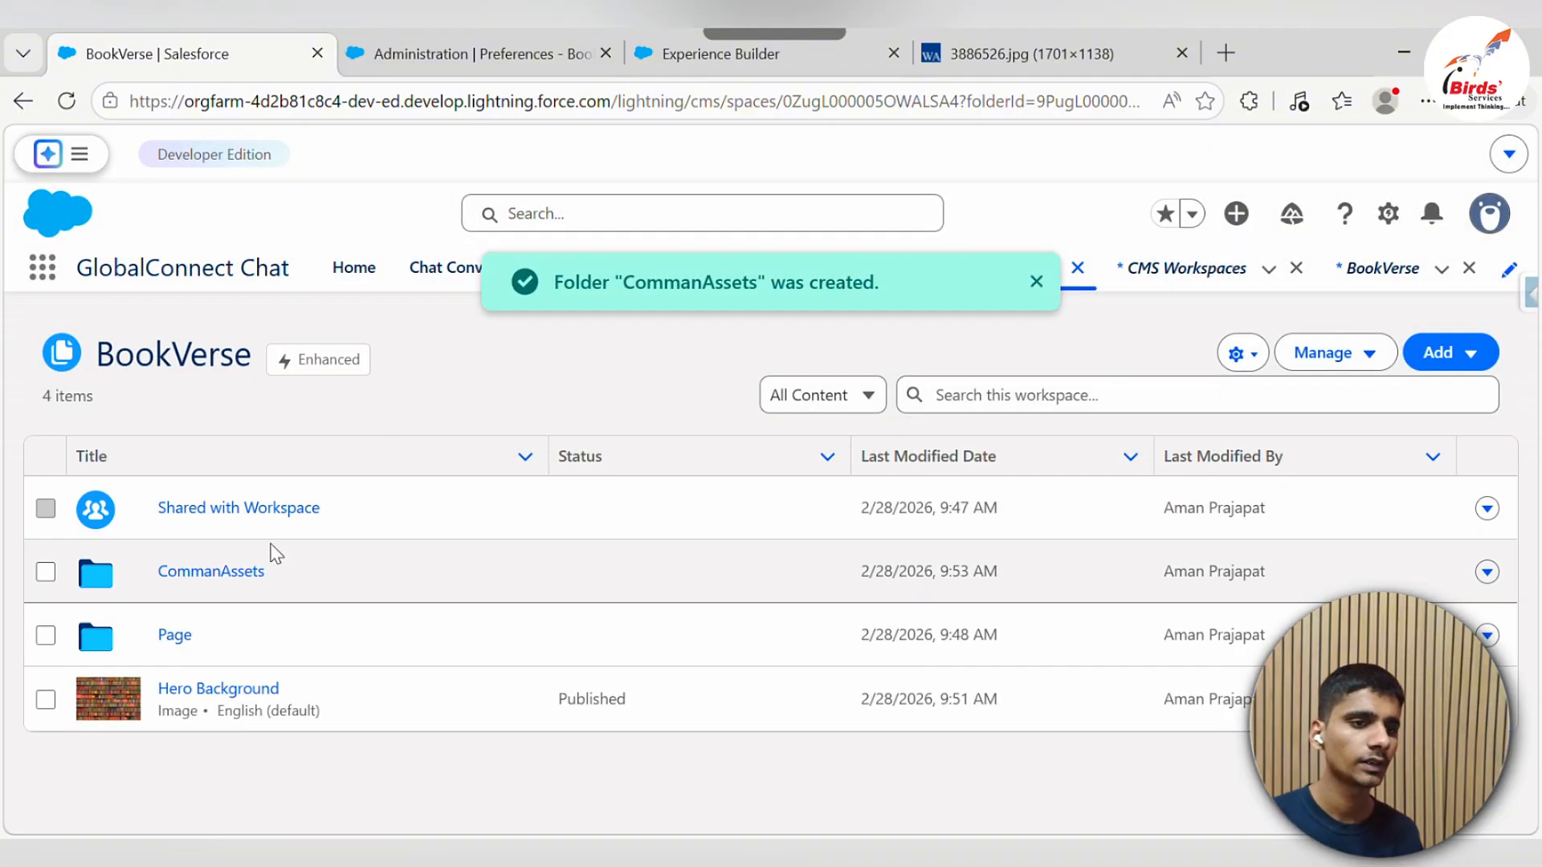
Open the CommanAssets folder and start a new content item of type Image in it
{"action": "left_click", "coordinate": [191, 601]}
{"action": "double_click", "coordinate": [202, 585]}
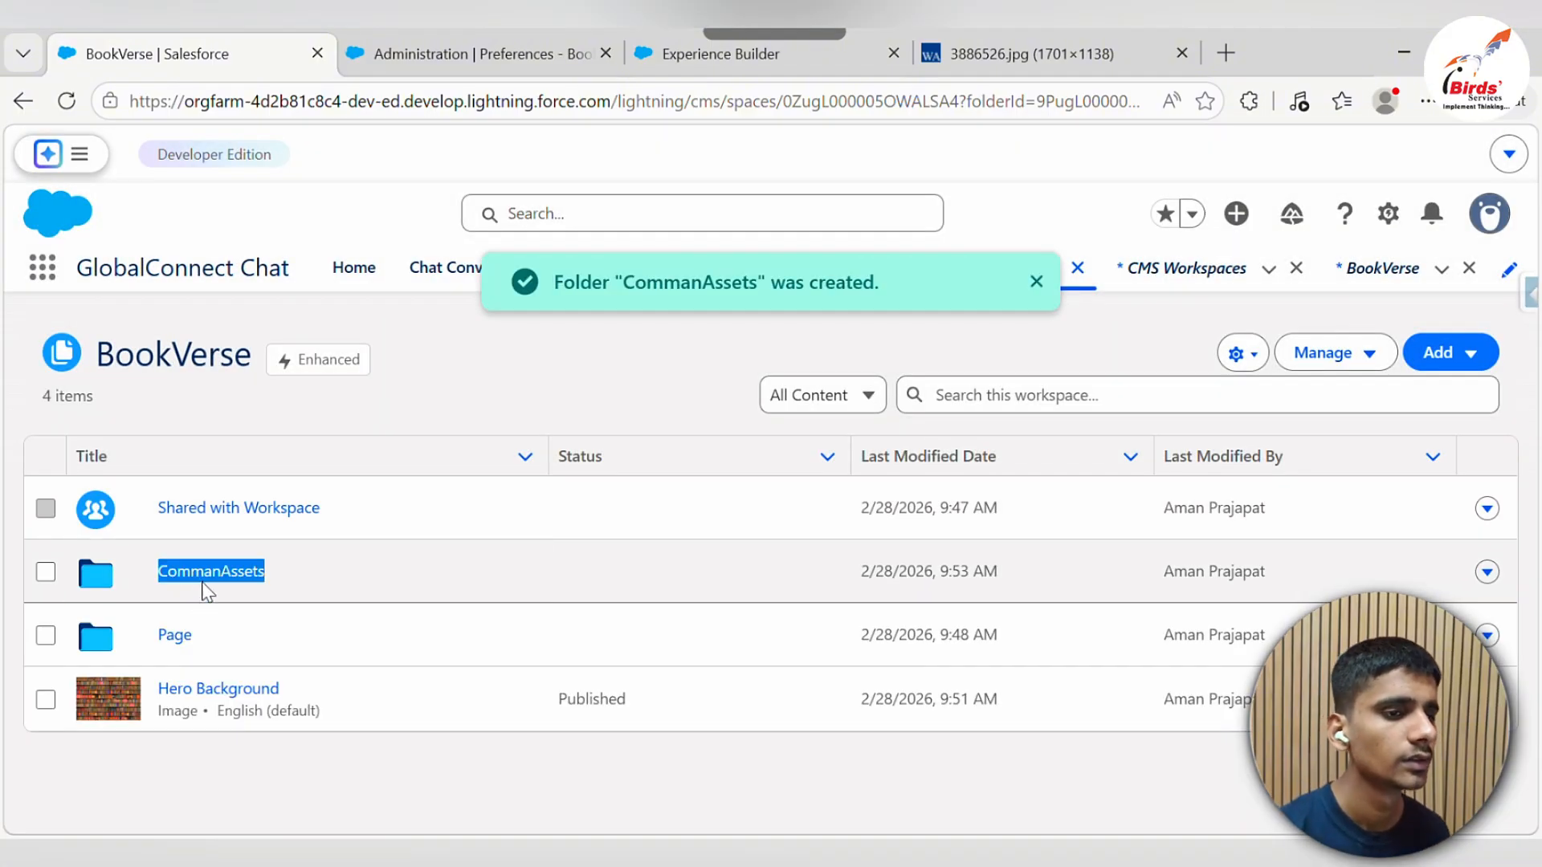
{"action": "left_click", "coordinate": [208, 590]}
{"action": "left_click", "coordinate": [1453, 371]}
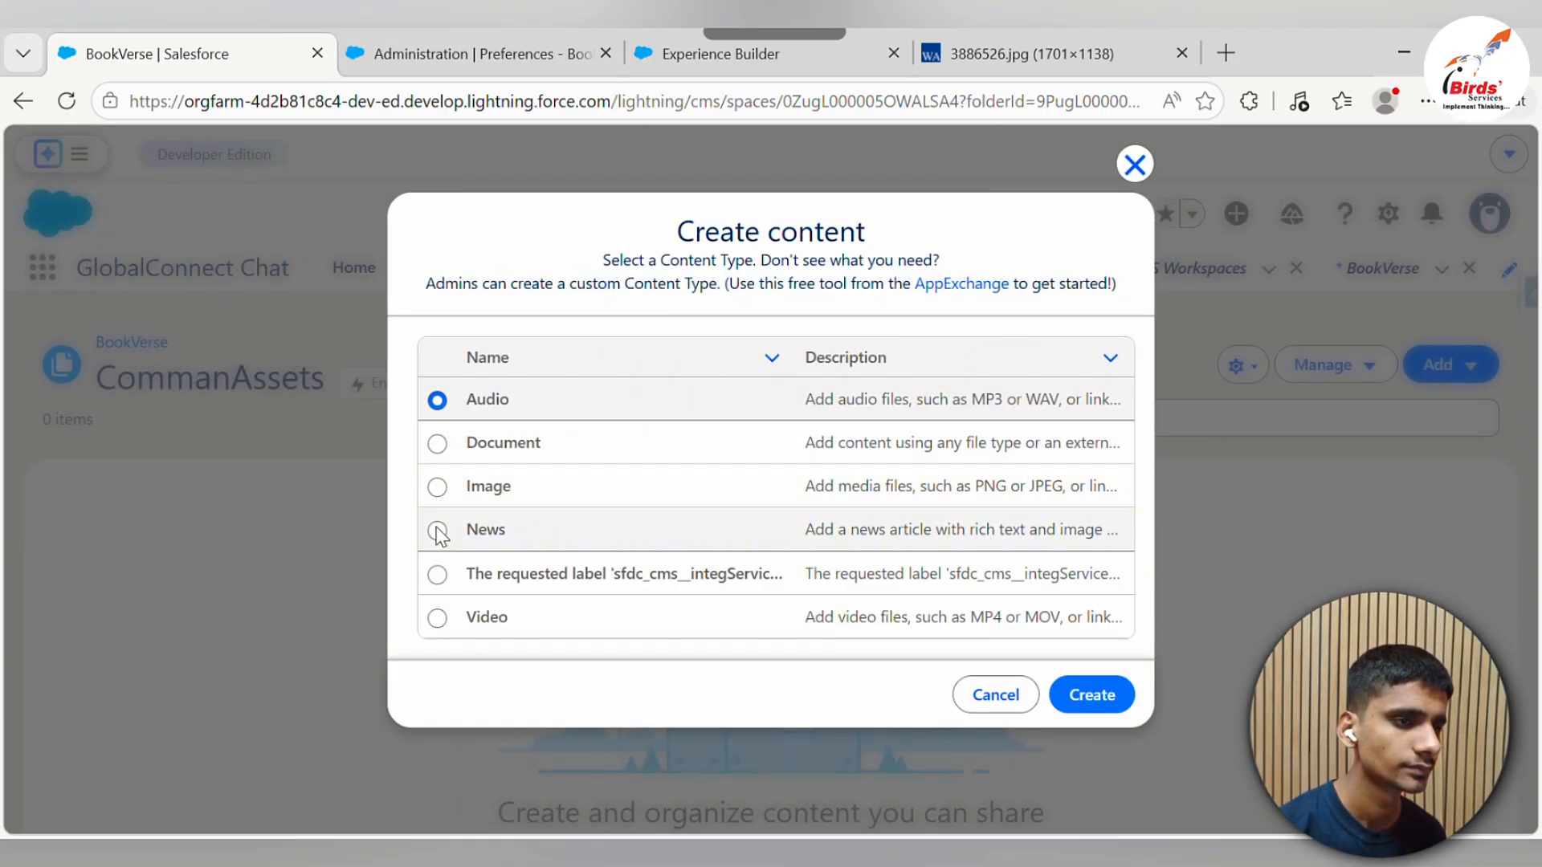
{"action": "left_click", "coordinate": [437, 487]}
{"action": "left_click", "coordinate": [1132, 697]}
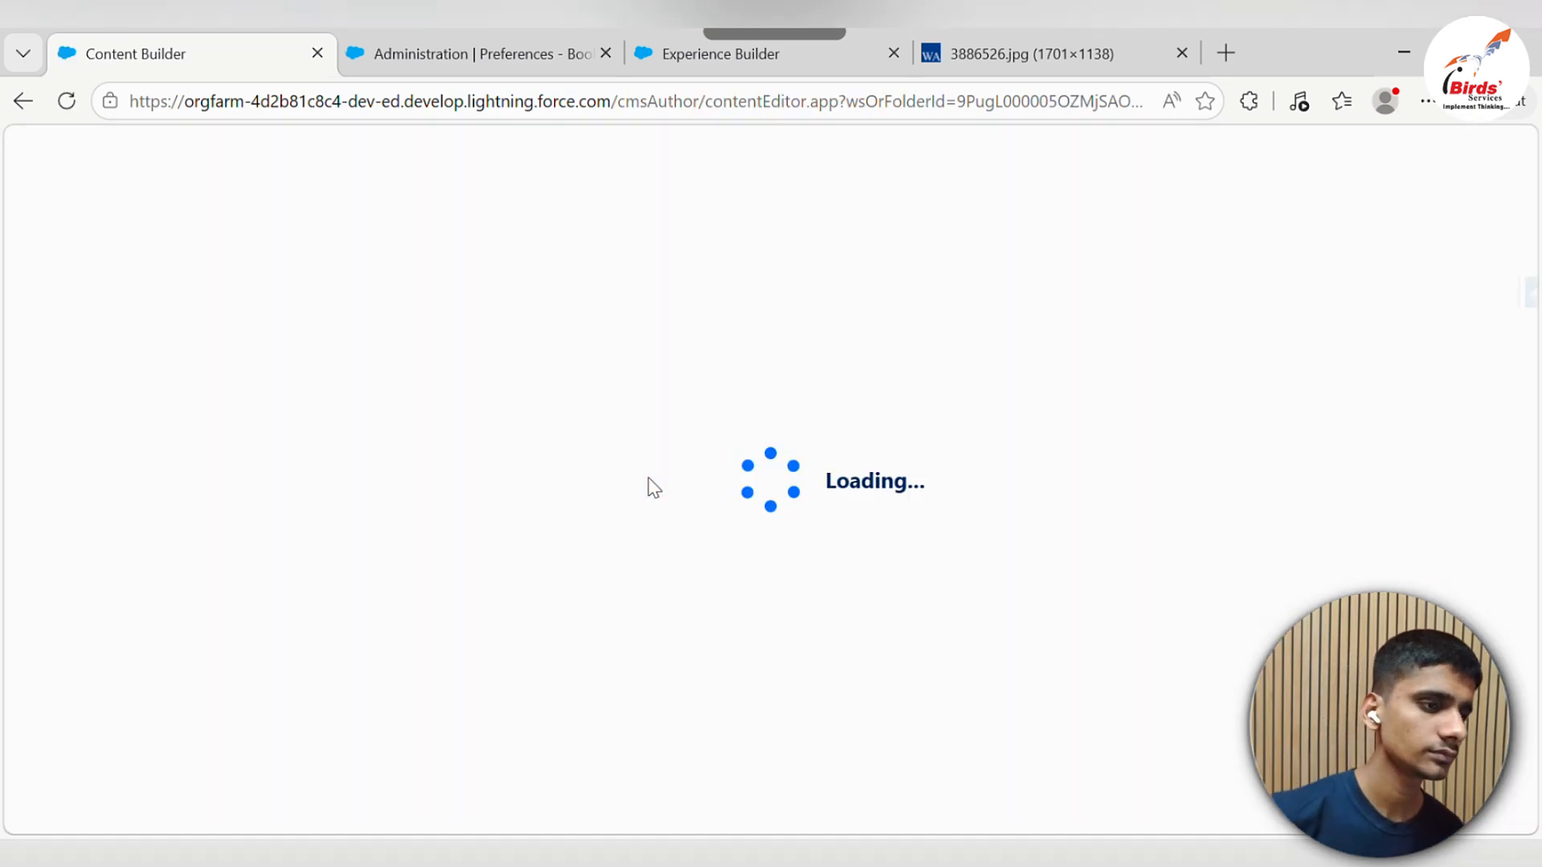
Give the new image content the title Site Logo
{"action": "left_click", "coordinate": [456, 336]}
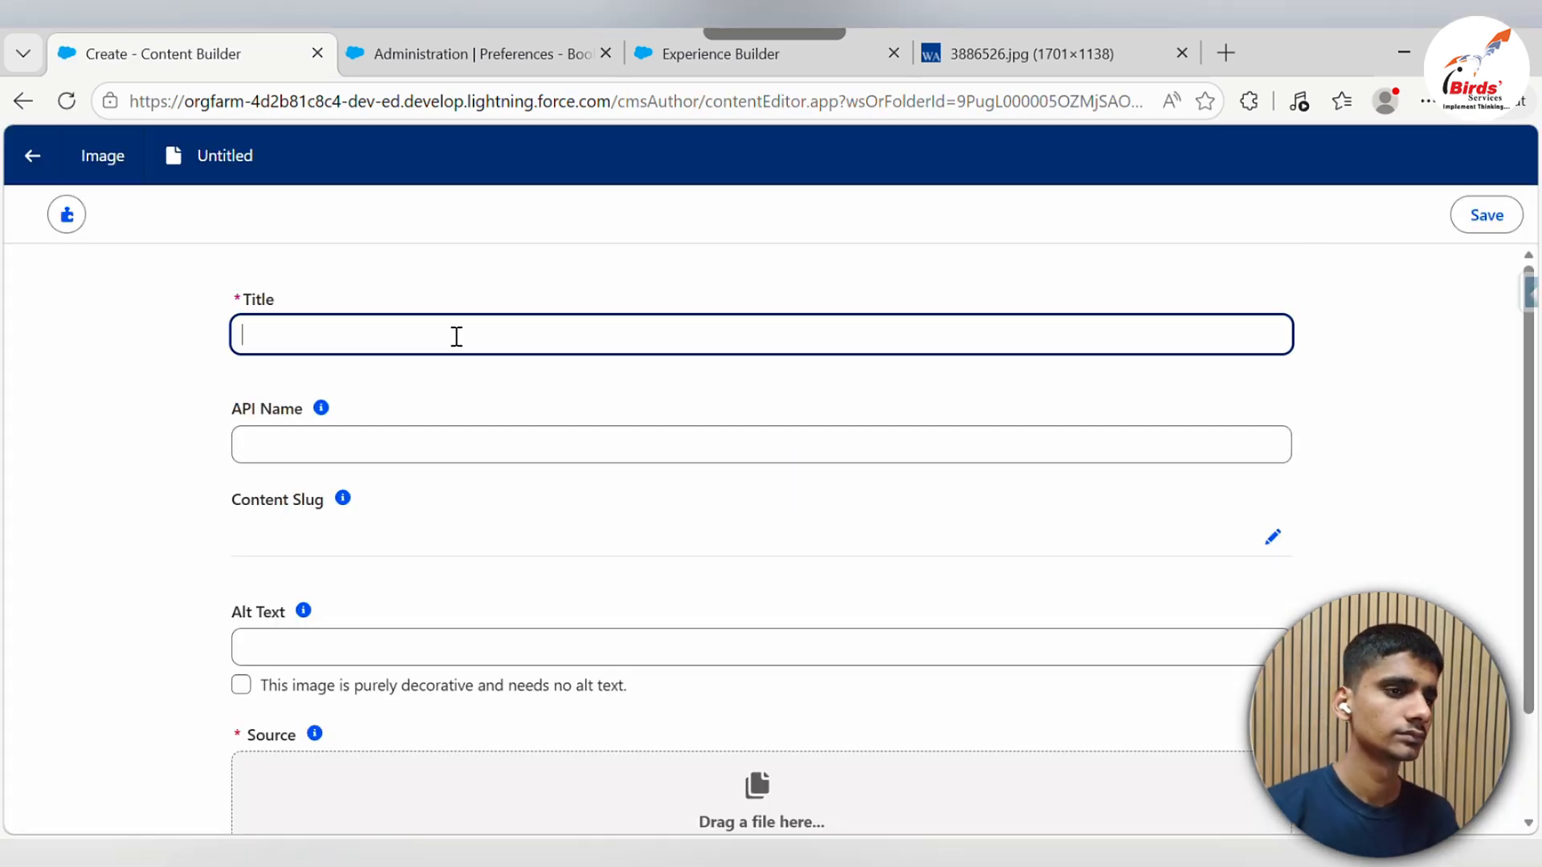
{"action": "type", "text": "Site Lo"}
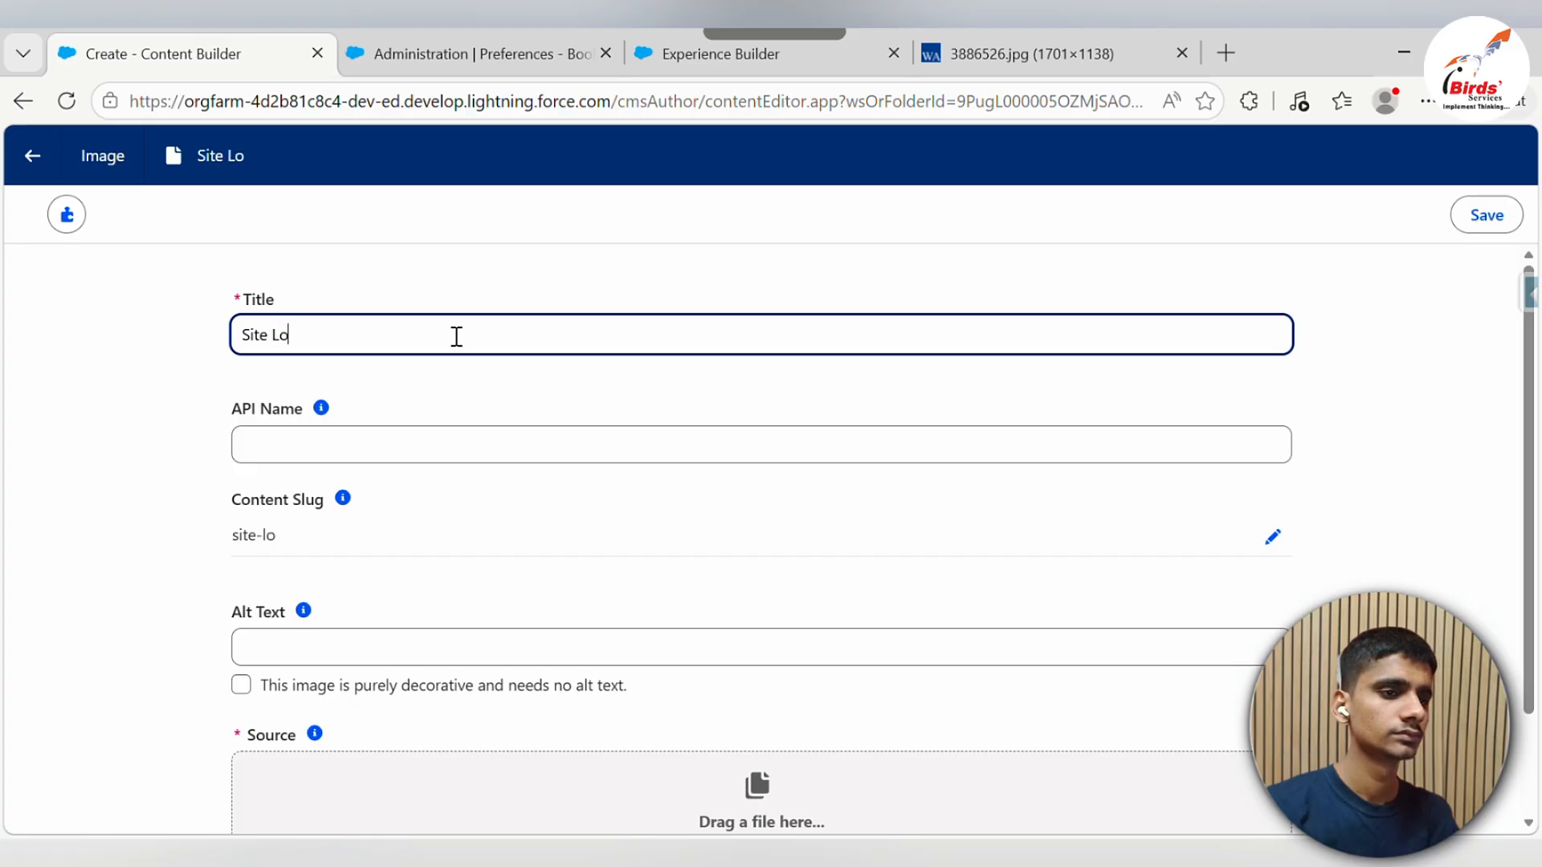
{"action": "type", "text": "go"}
{"action": "key", "text": "Tab"}
{"action": "key", "text": "Tab"}
{"action": "key", "text": "Tab"}
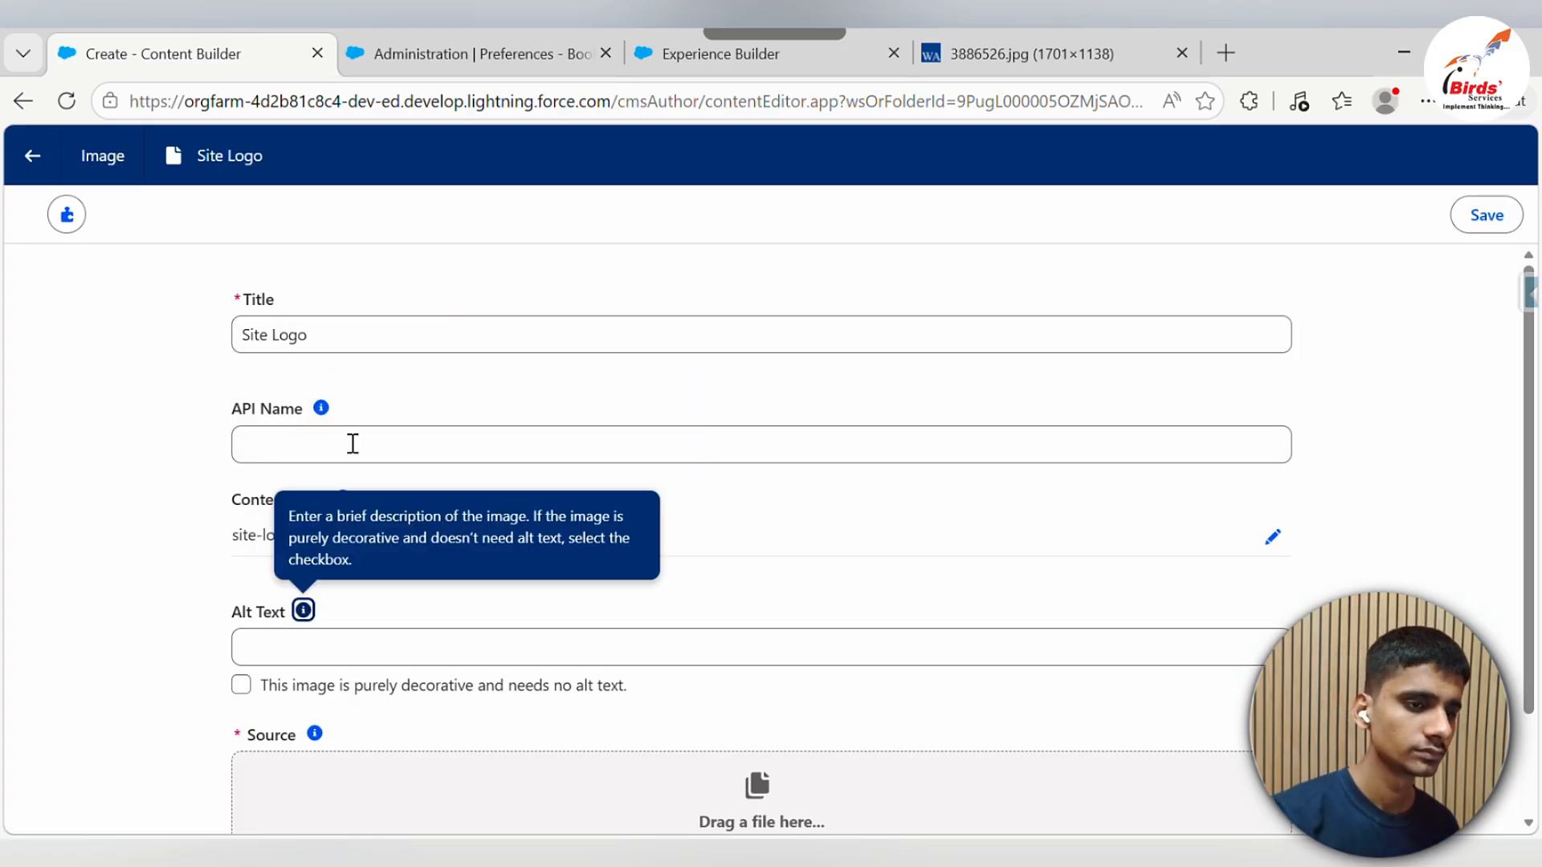
{"action": "key", "text": "Tab"}
Set the image's alt text to BookVerse, leaving it not marked as purely decorative
{"action": "left_click", "coordinate": [241, 685]}
{"action": "scroll", "coordinate": [313, 512], "scroll_direction": "down", "scroll_amount": 2}
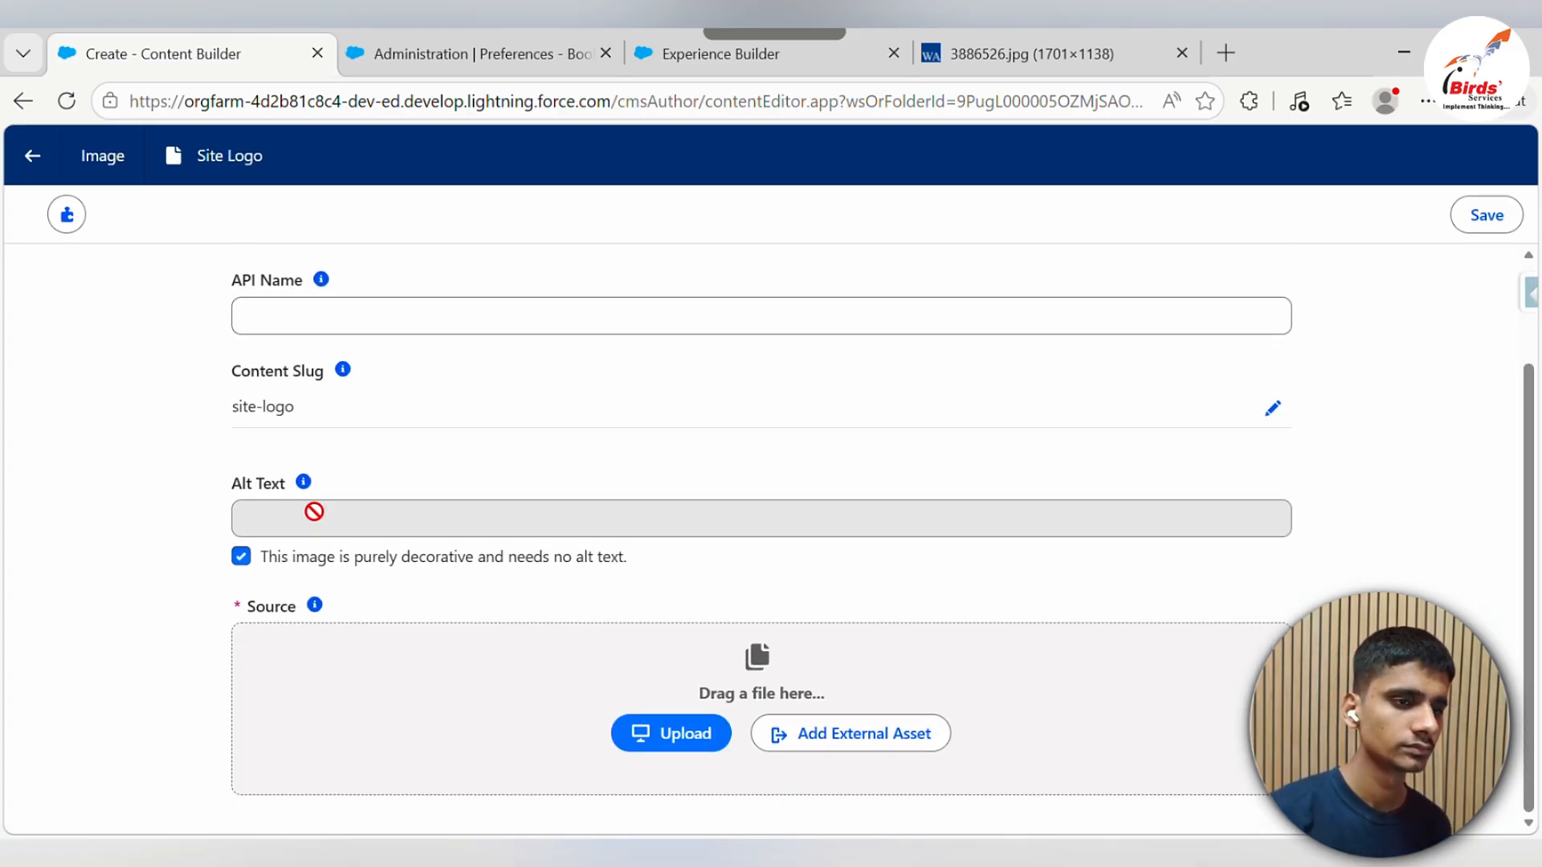
{"action": "left_click", "coordinate": [252, 557]}
{"action": "left_click", "coordinate": [286, 523]}
{"action": "key", "text": "super+v"}
{"action": "scroll", "coordinate": [386, 554], "scroll_direction": "down", "scroll_amount": 3}
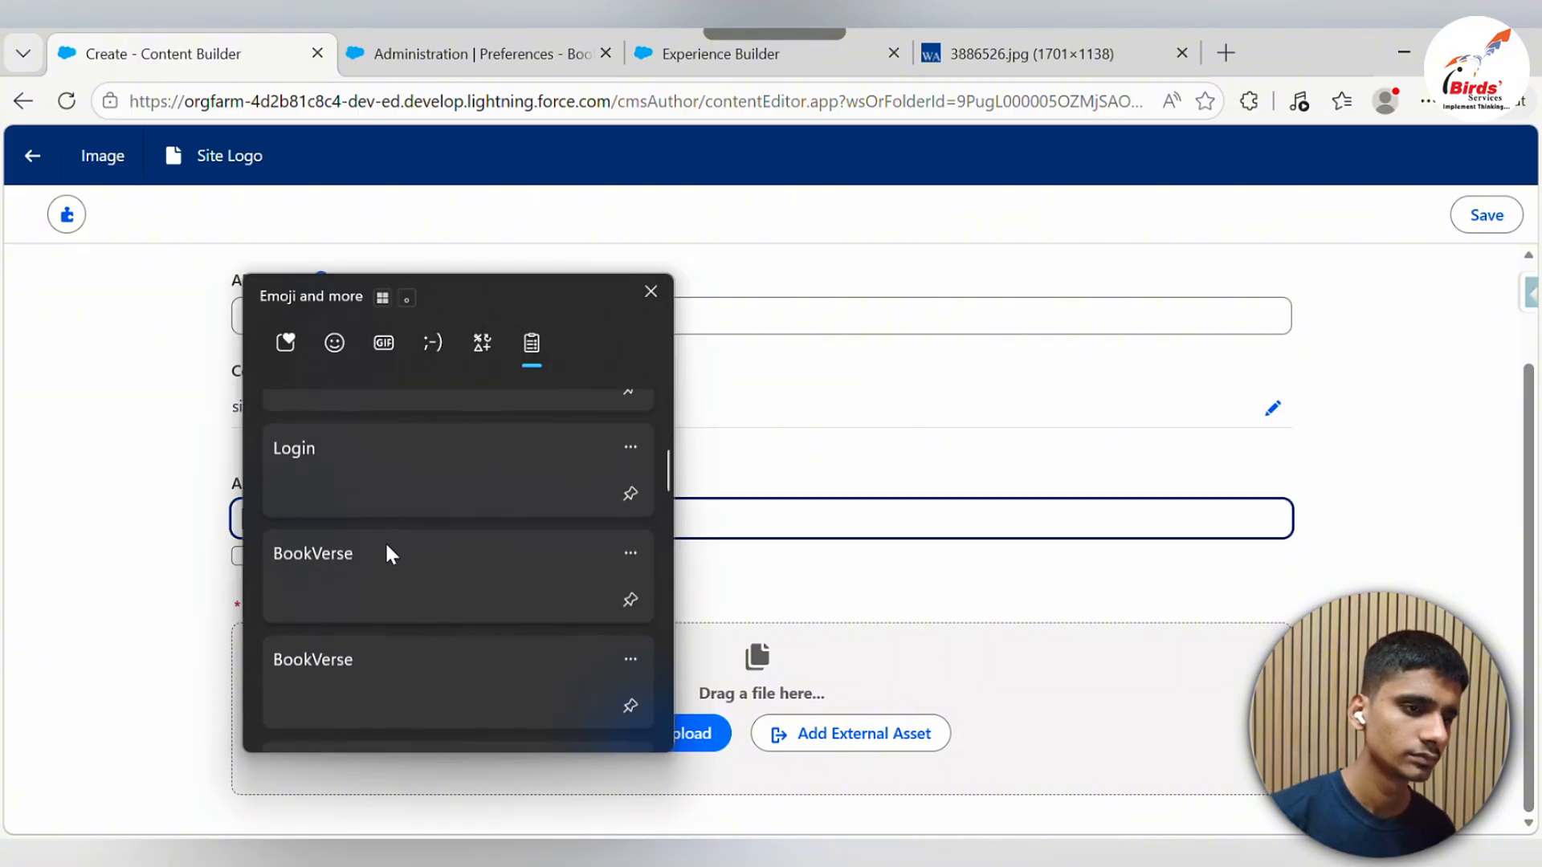
{"action": "left_click", "coordinate": [389, 555]}
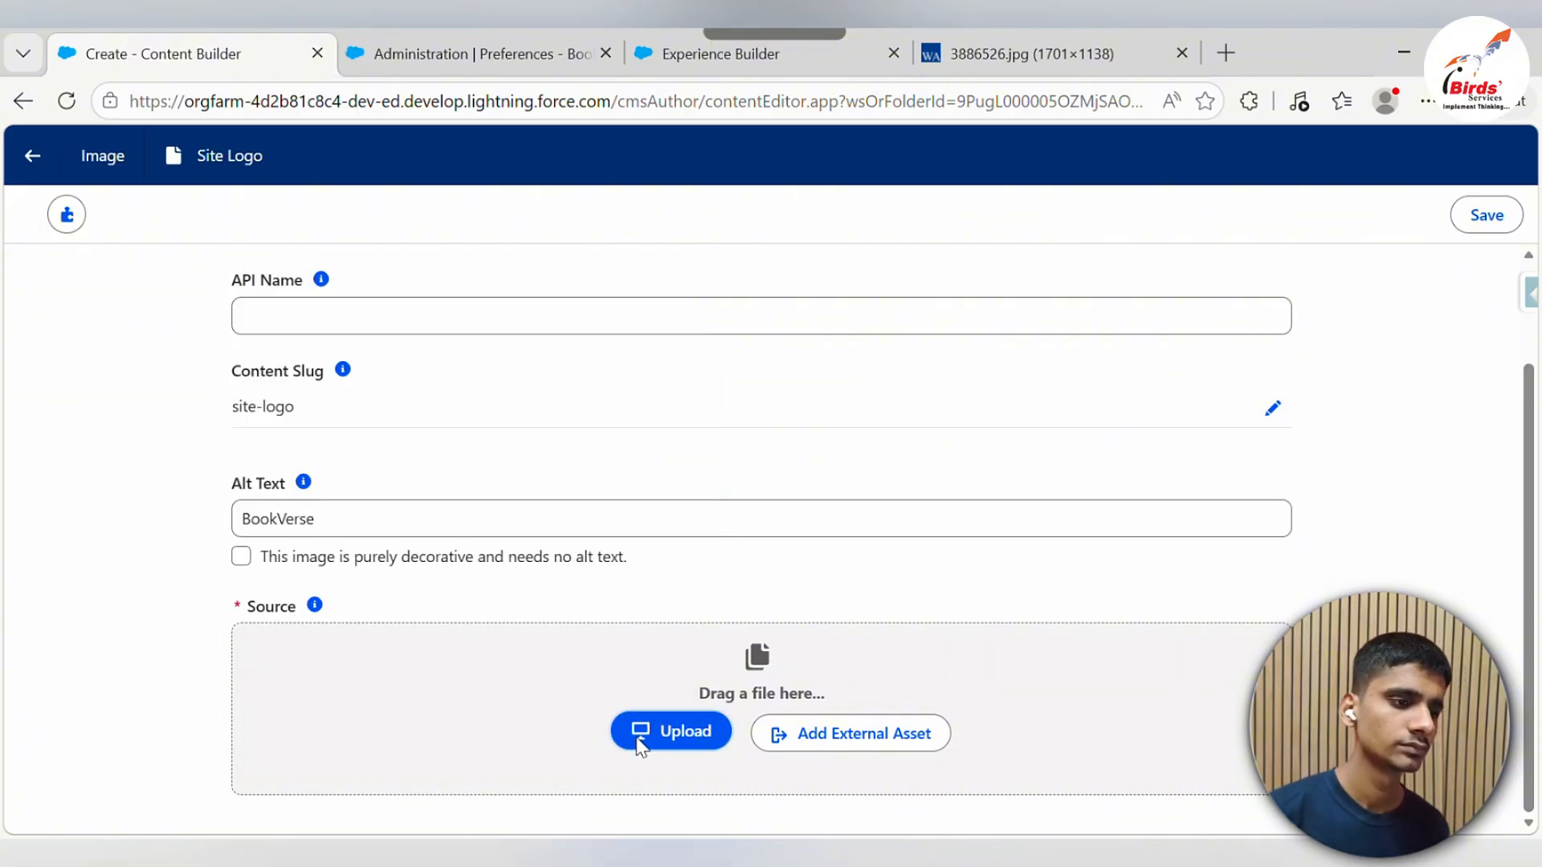
Upload Logo.png from the BookVerse downloads folder as the image source
{"action": "left_click", "coordinate": [640, 746]}
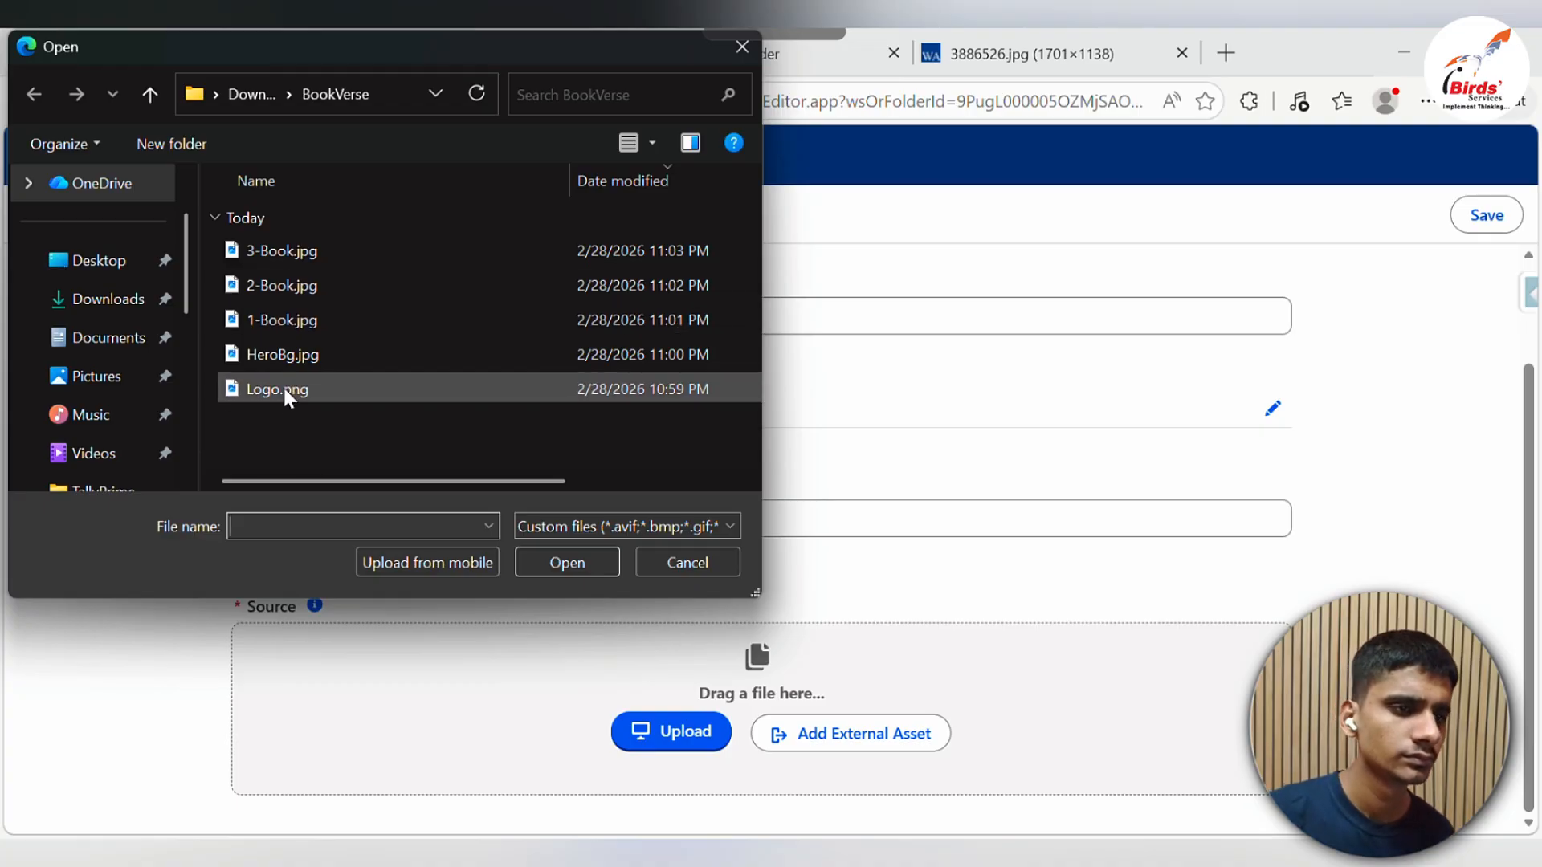
{"action": "double_click", "coordinate": [283, 389]}
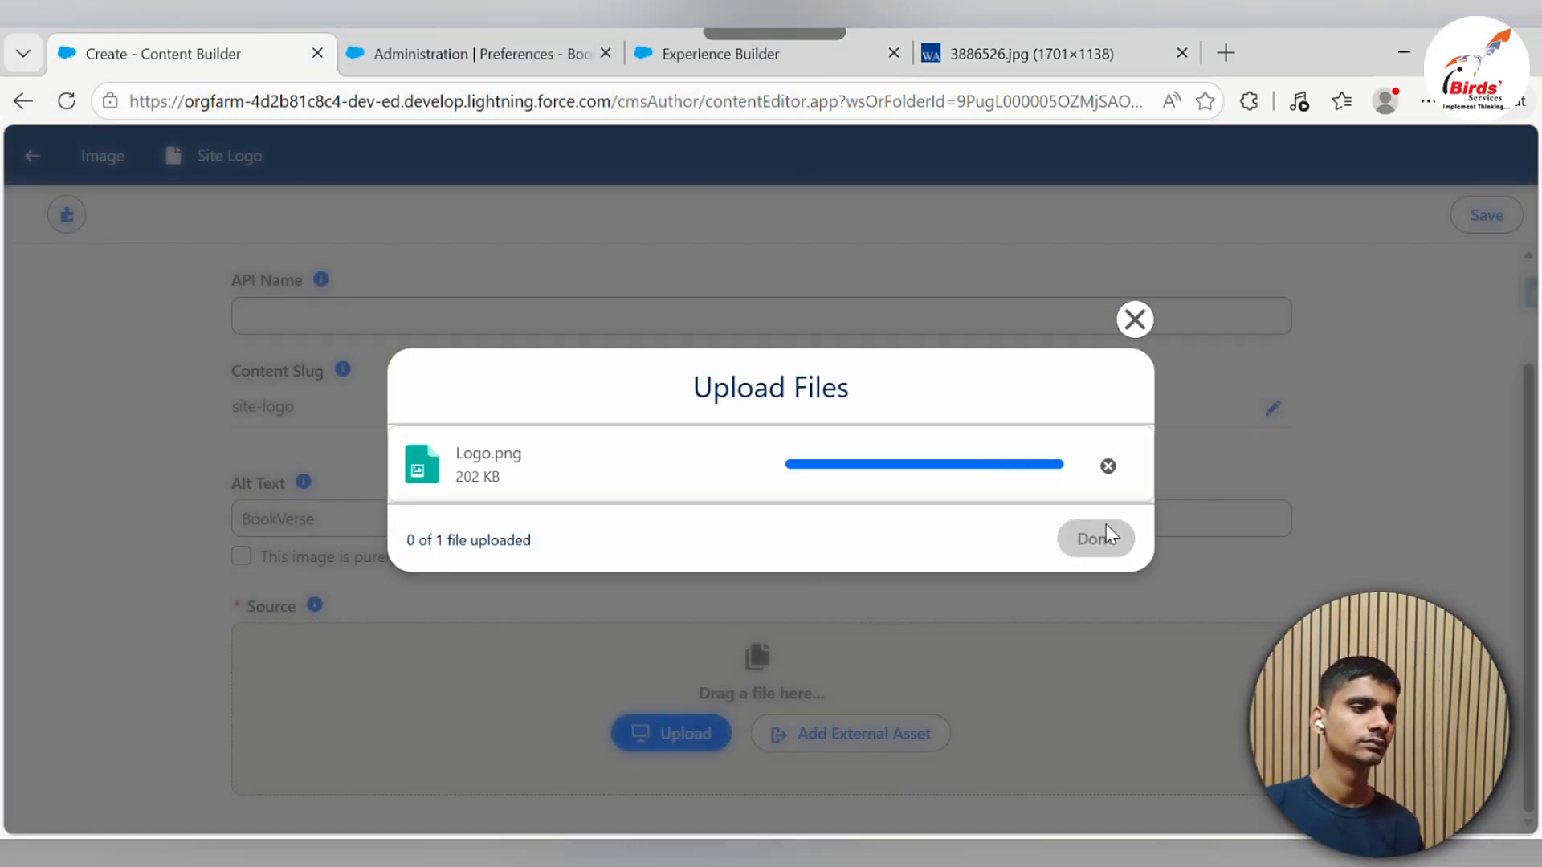
{"action": "left_click", "coordinate": [1104, 538]}
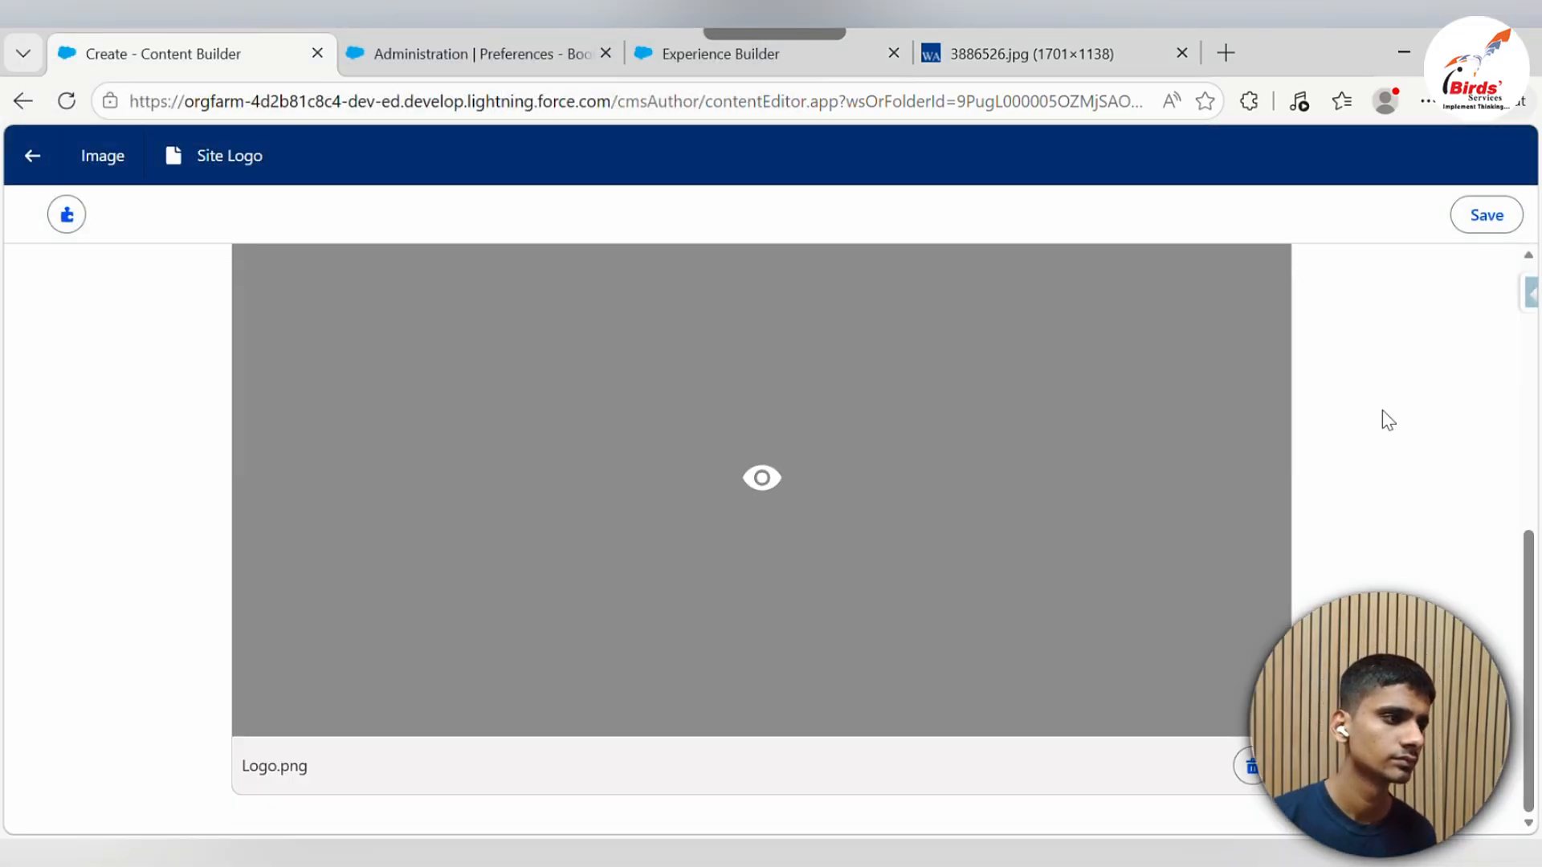
Save and publish the Site Logo image, and return to the CommanAssets folder
{"action": "scroll", "coordinate": [1388, 421], "scroll_direction": "up", "scroll_amount": 7}
{"action": "left_click", "coordinate": [1487, 207]}
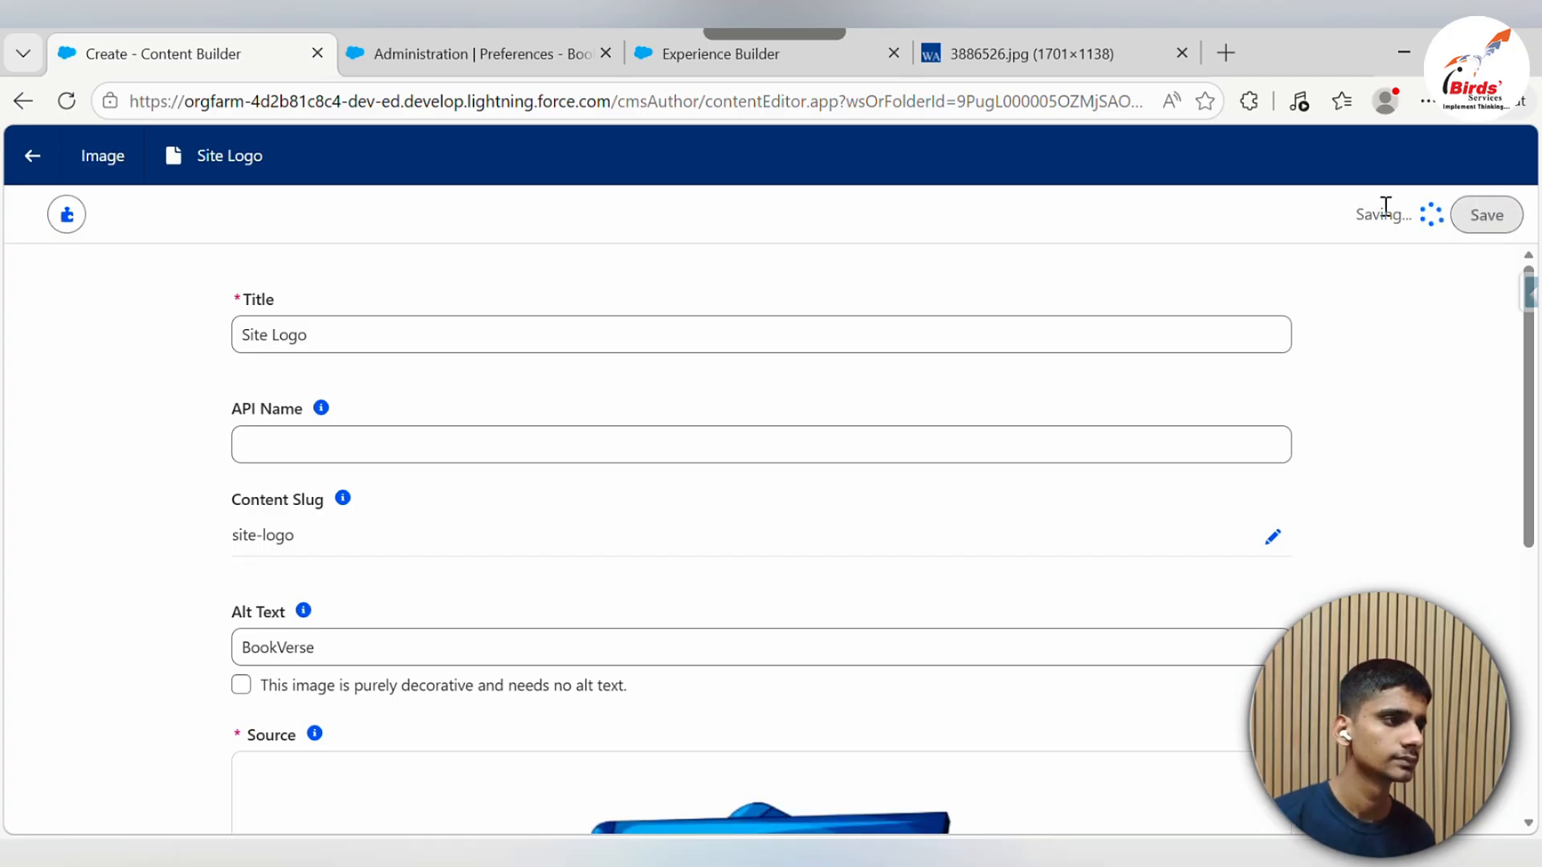
{"action": "left_click", "coordinate": [1376, 210]}
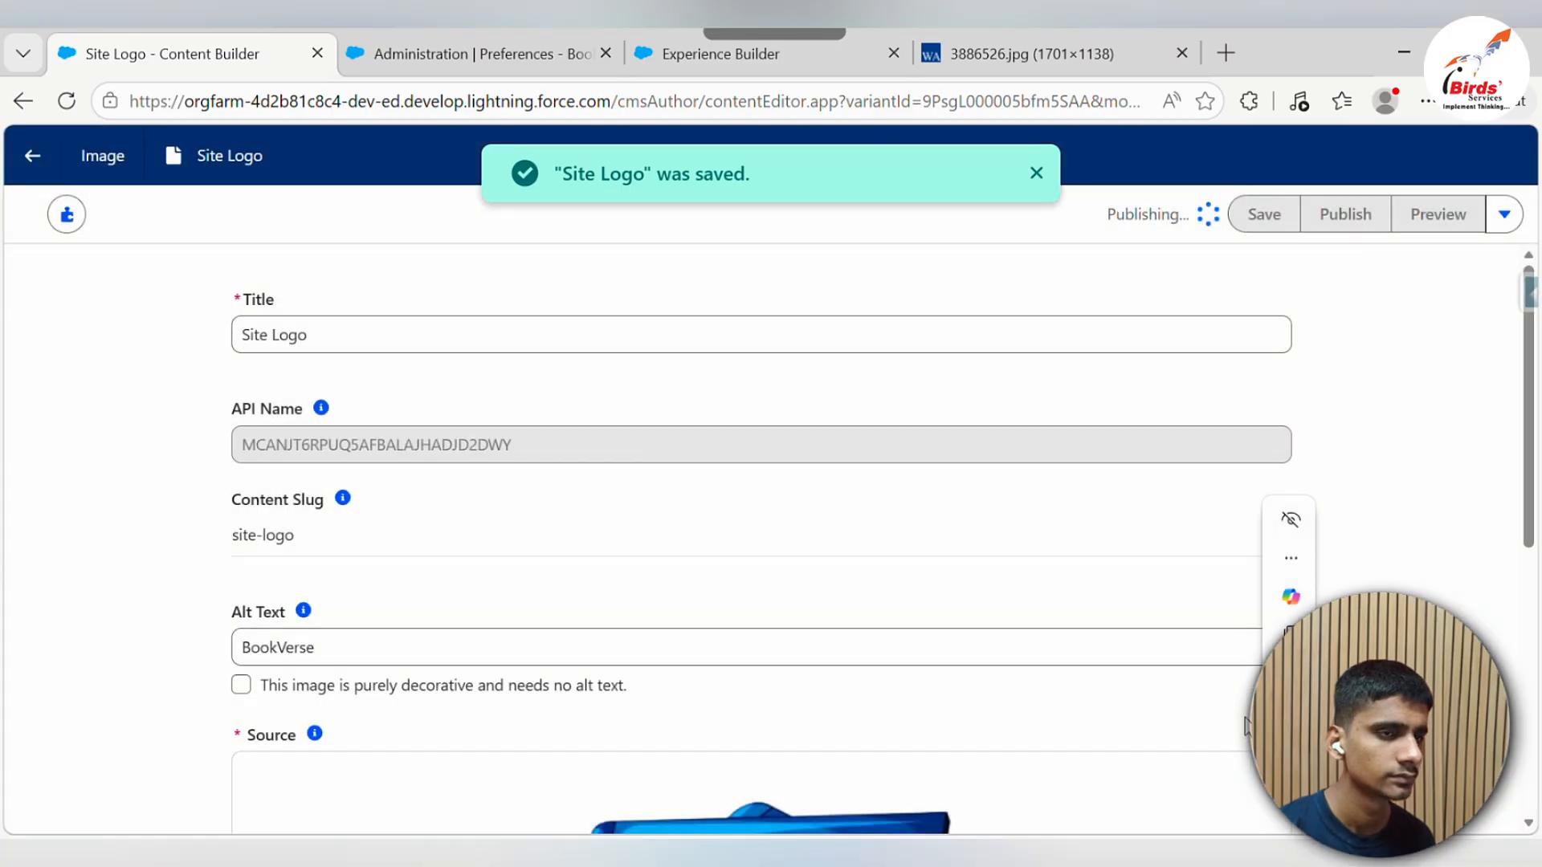
{"action": "left_click", "coordinate": [26, 159]}
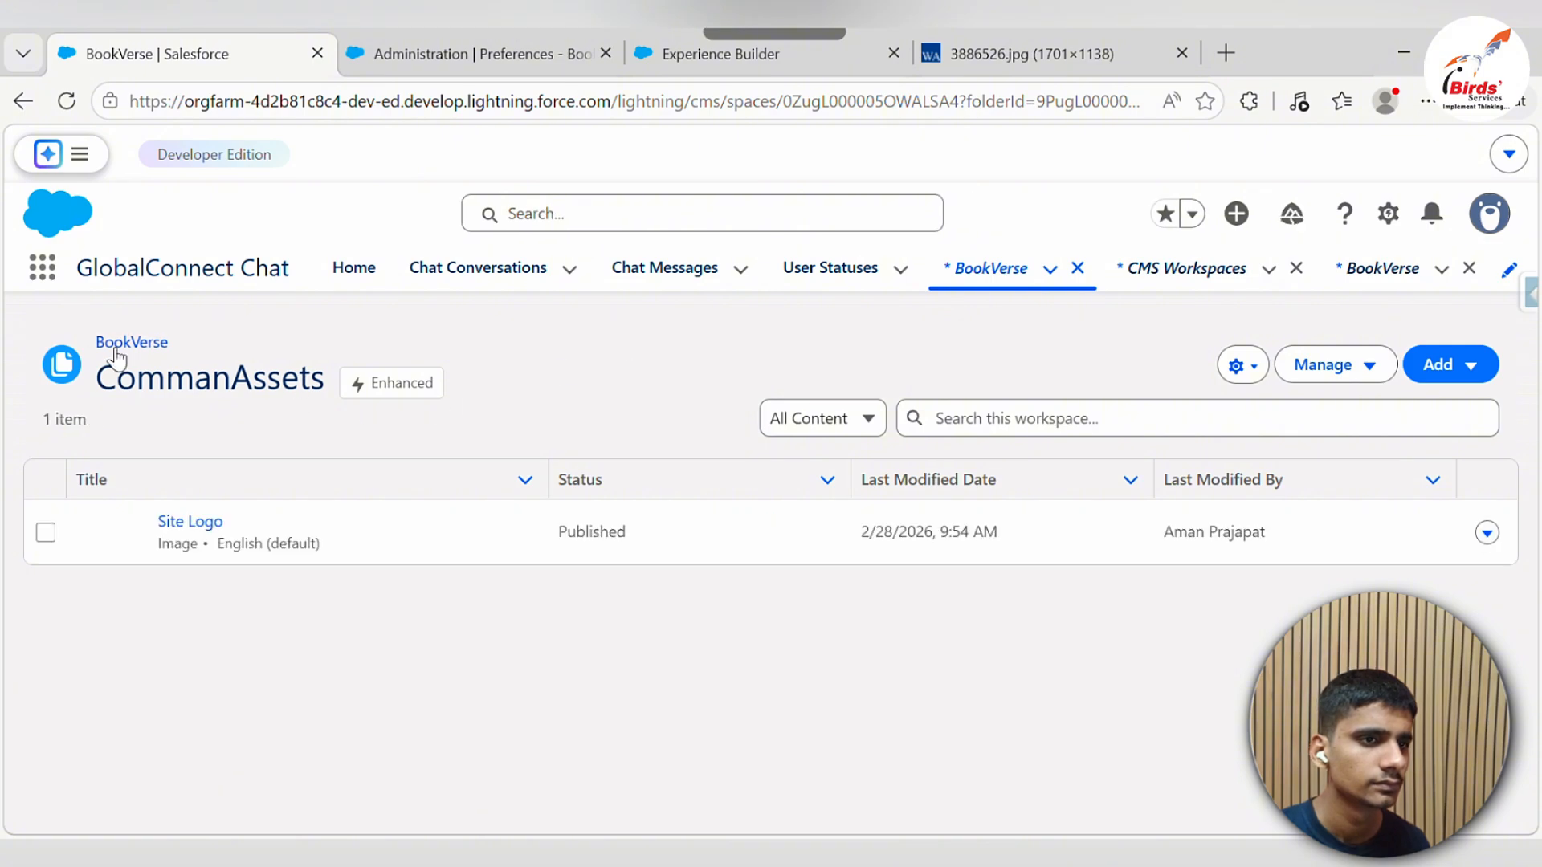
{"action": "left_click", "coordinate": [118, 345]}
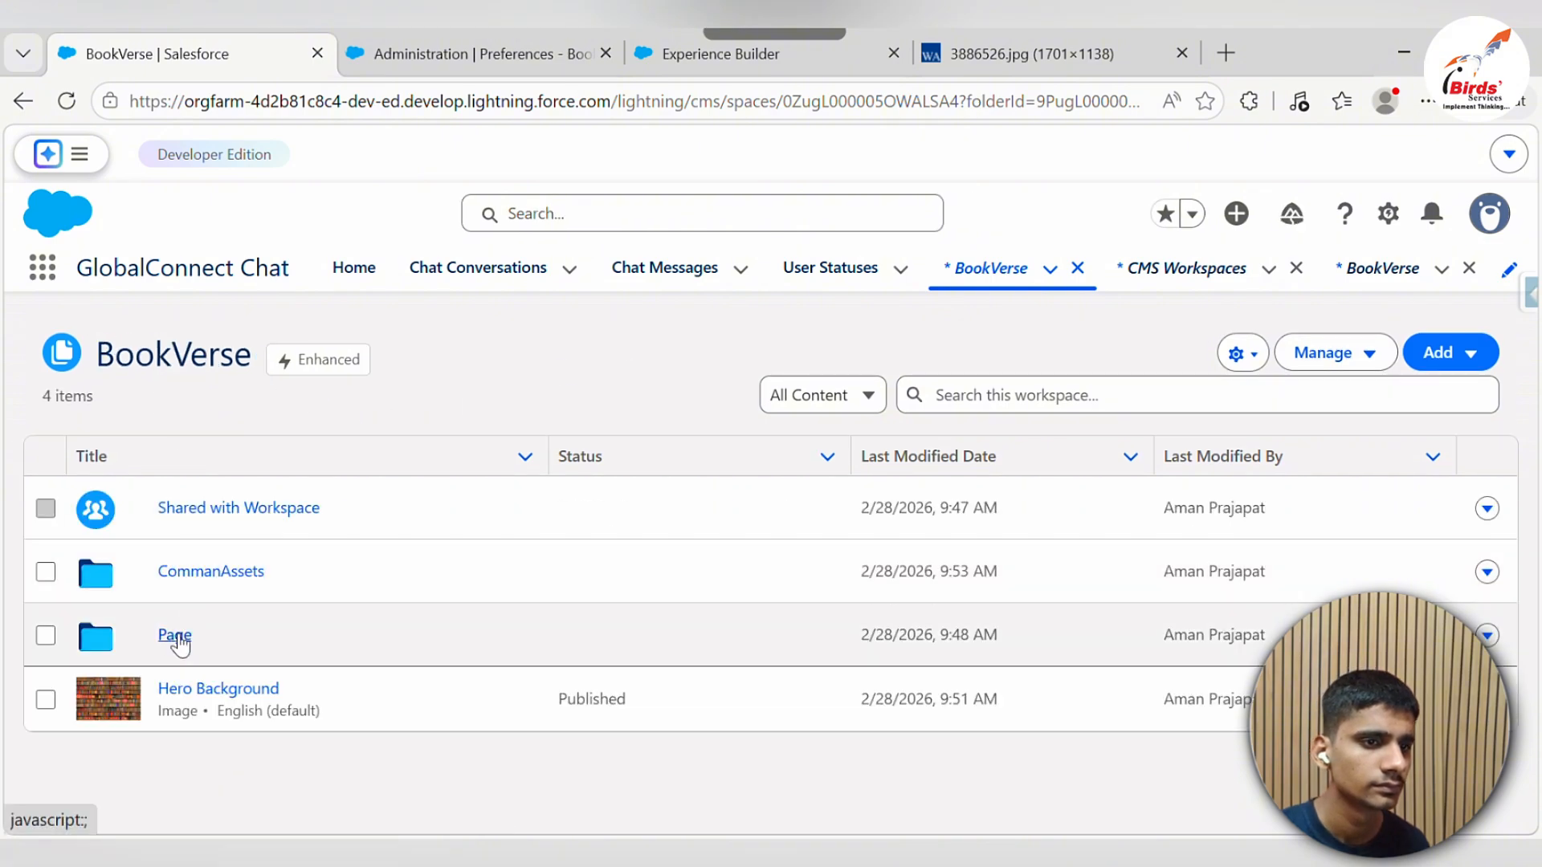
{"action": "left_click", "coordinate": [172, 635]}
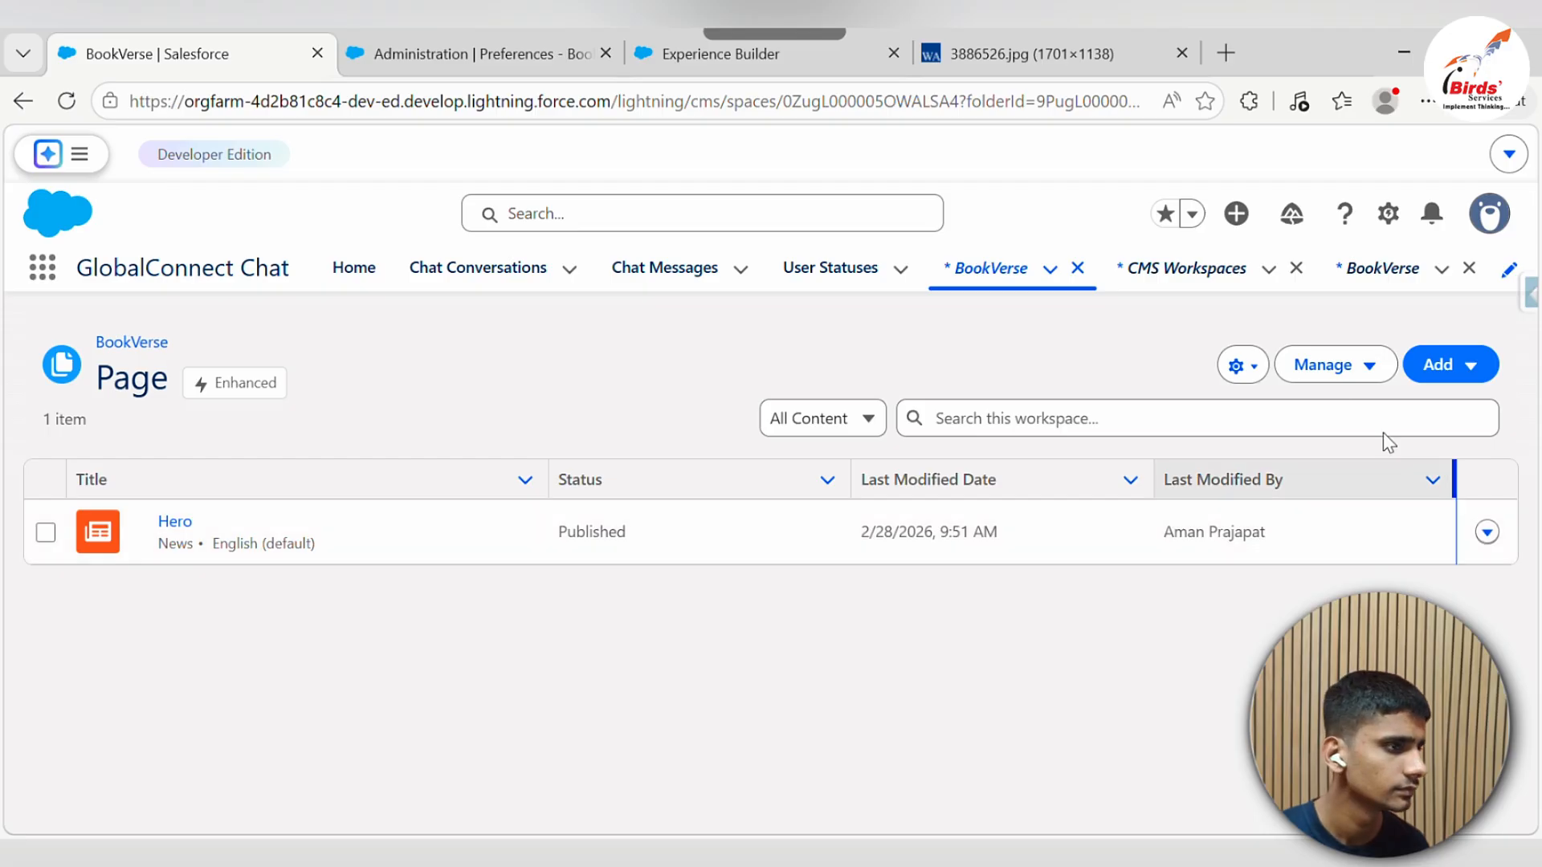
{"action": "left_click", "coordinate": [1438, 366]}
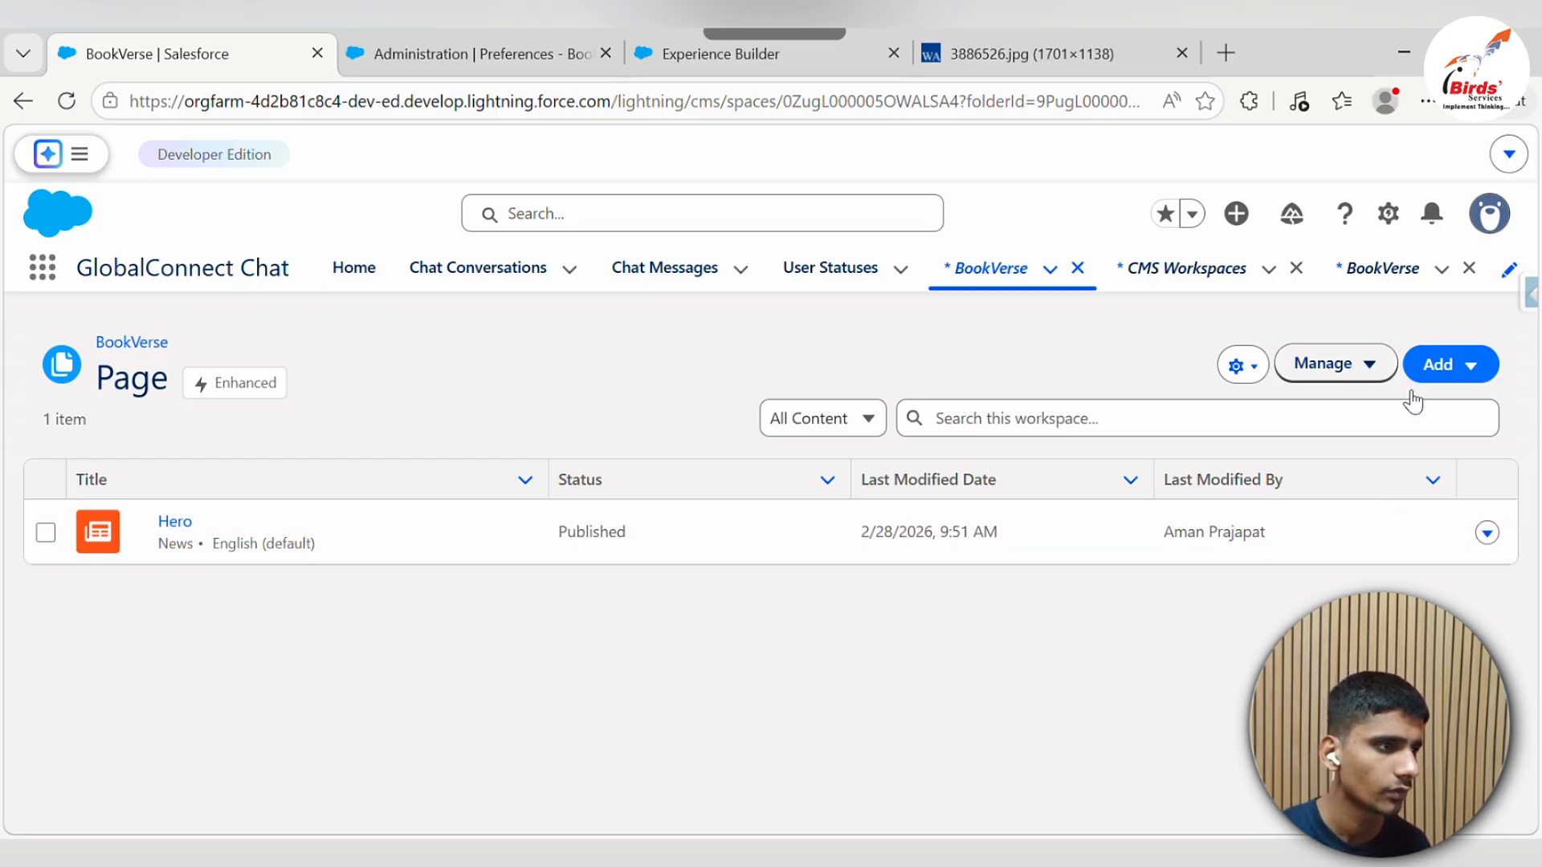
{"action": "left_click", "coordinate": [978, 279]}
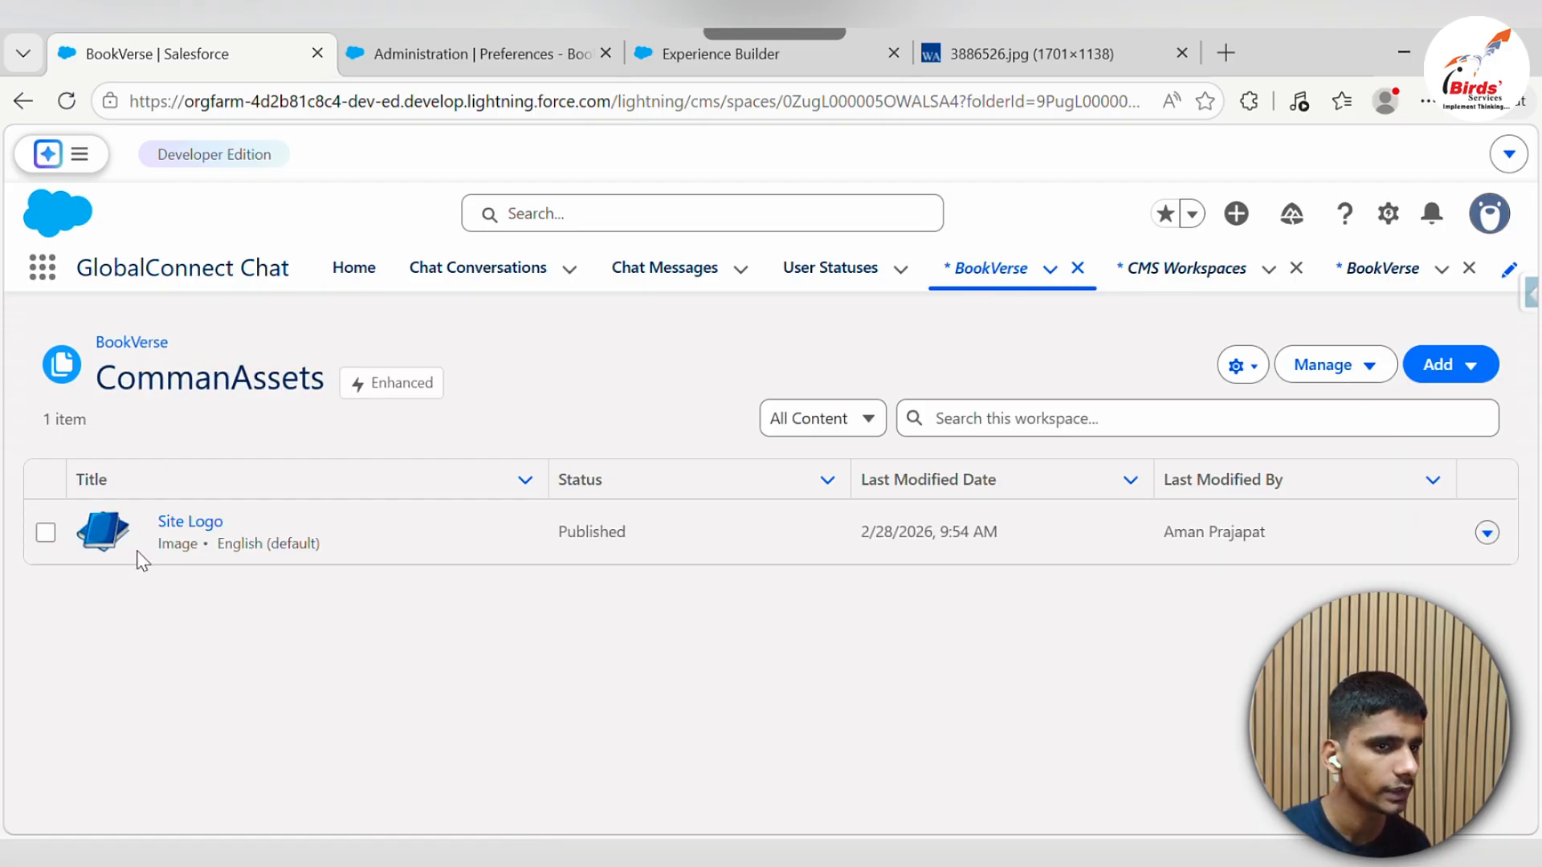
Create a subfolder named Home inside the workspace's Page folder
{"action": "left_click", "coordinate": [947, 283]}
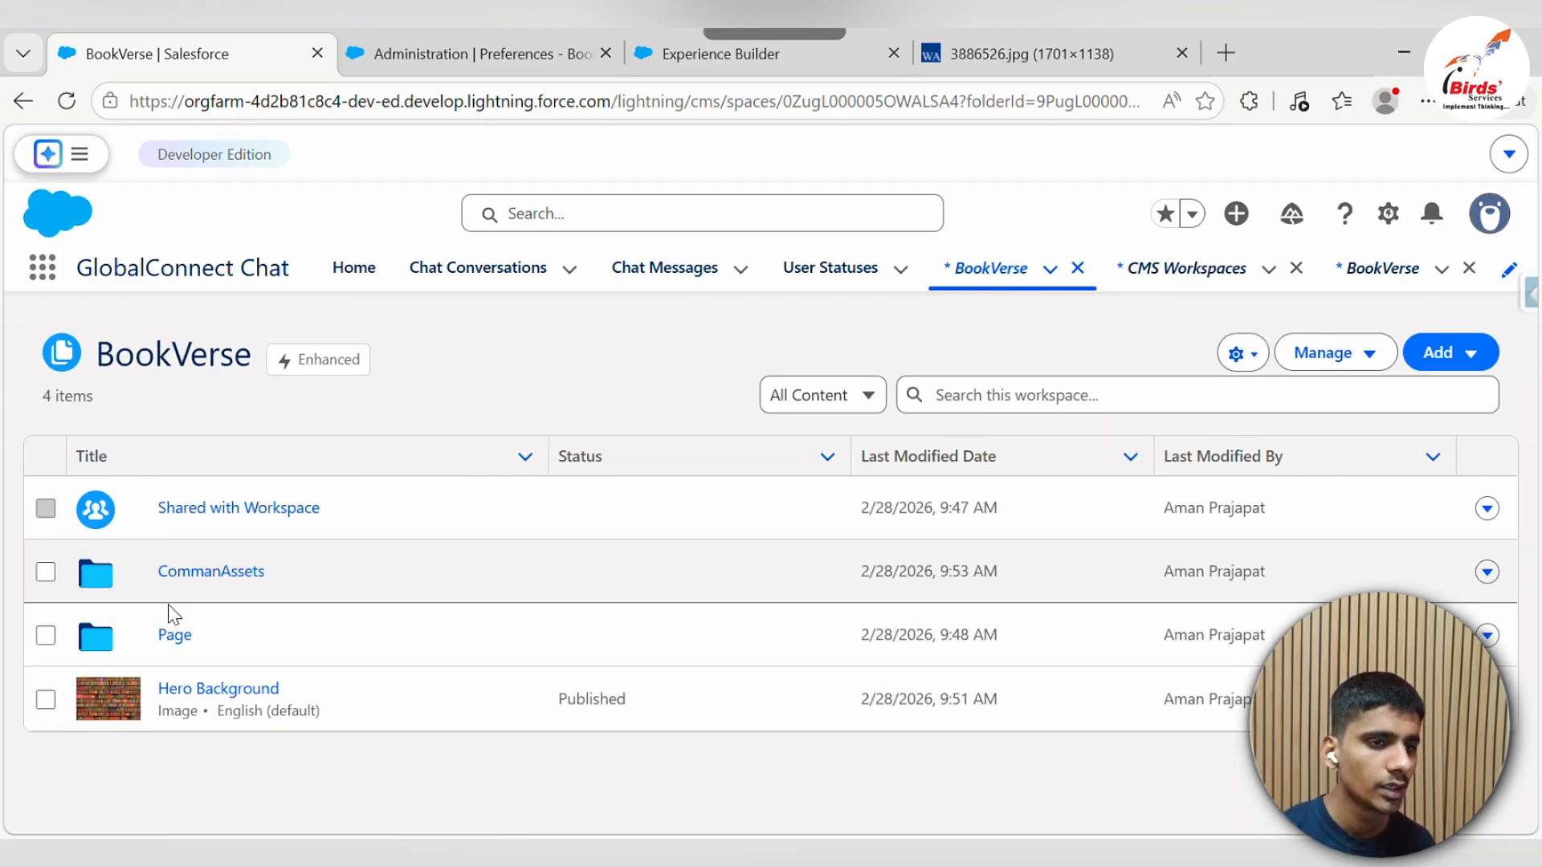
{"action": "left_click", "coordinate": [170, 636]}
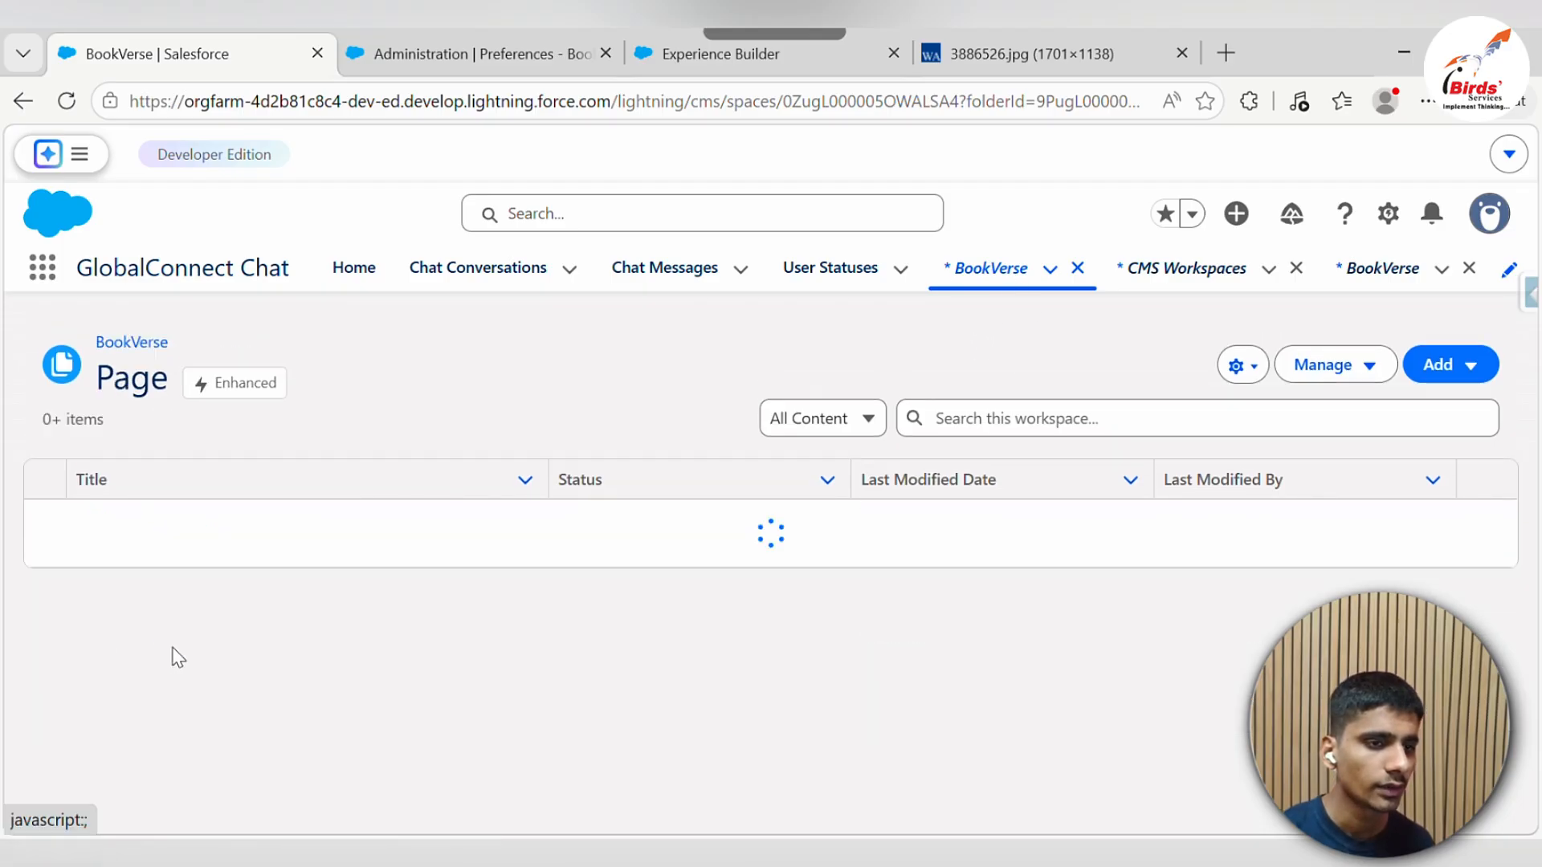
{"action": "left_click", "coordinate": [1464, 384]}
{"action": "left_click", "coordinate": [1456, 454]}
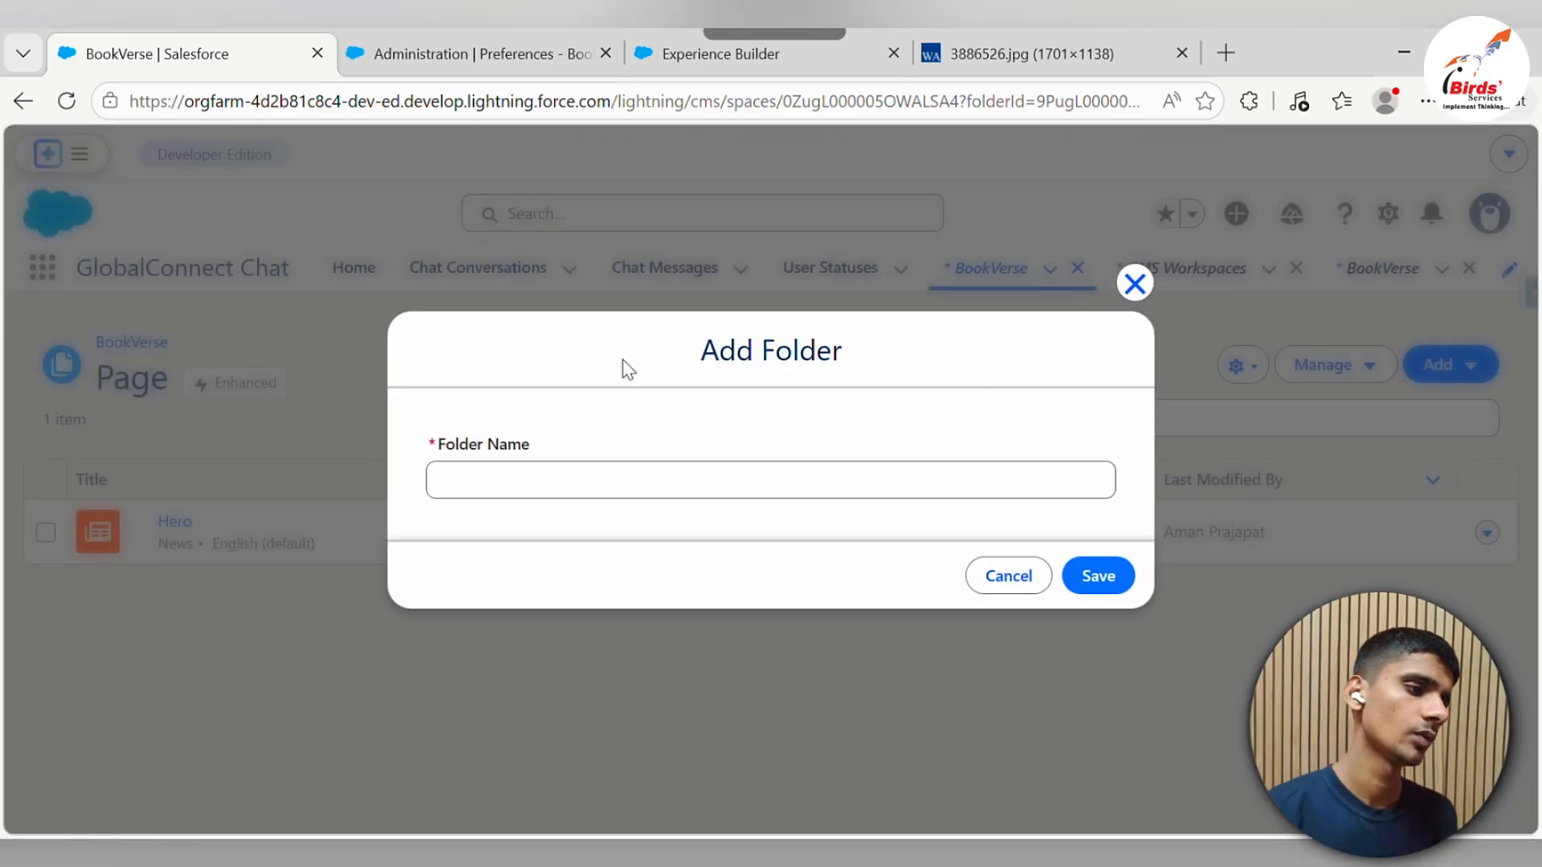
{"action": "left_click", "coordinate": [599, 476]}
{"action": "type", "text": "Home"}
{"action": "key", "text": "Tab"}
{"action": "key", "text": "Tab"}
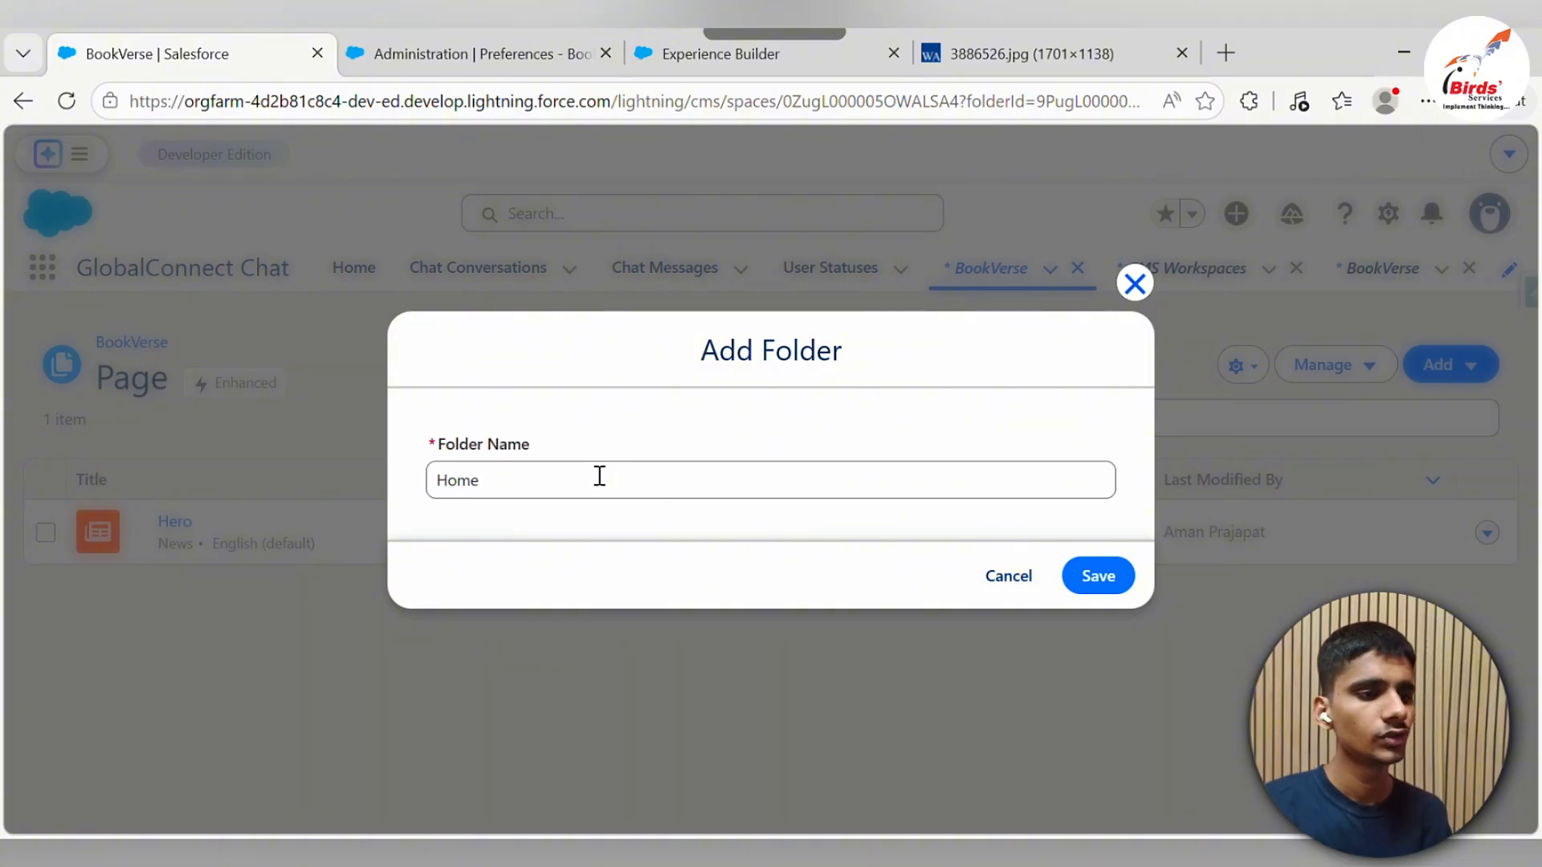
{"action": "key", "text": "Return"}
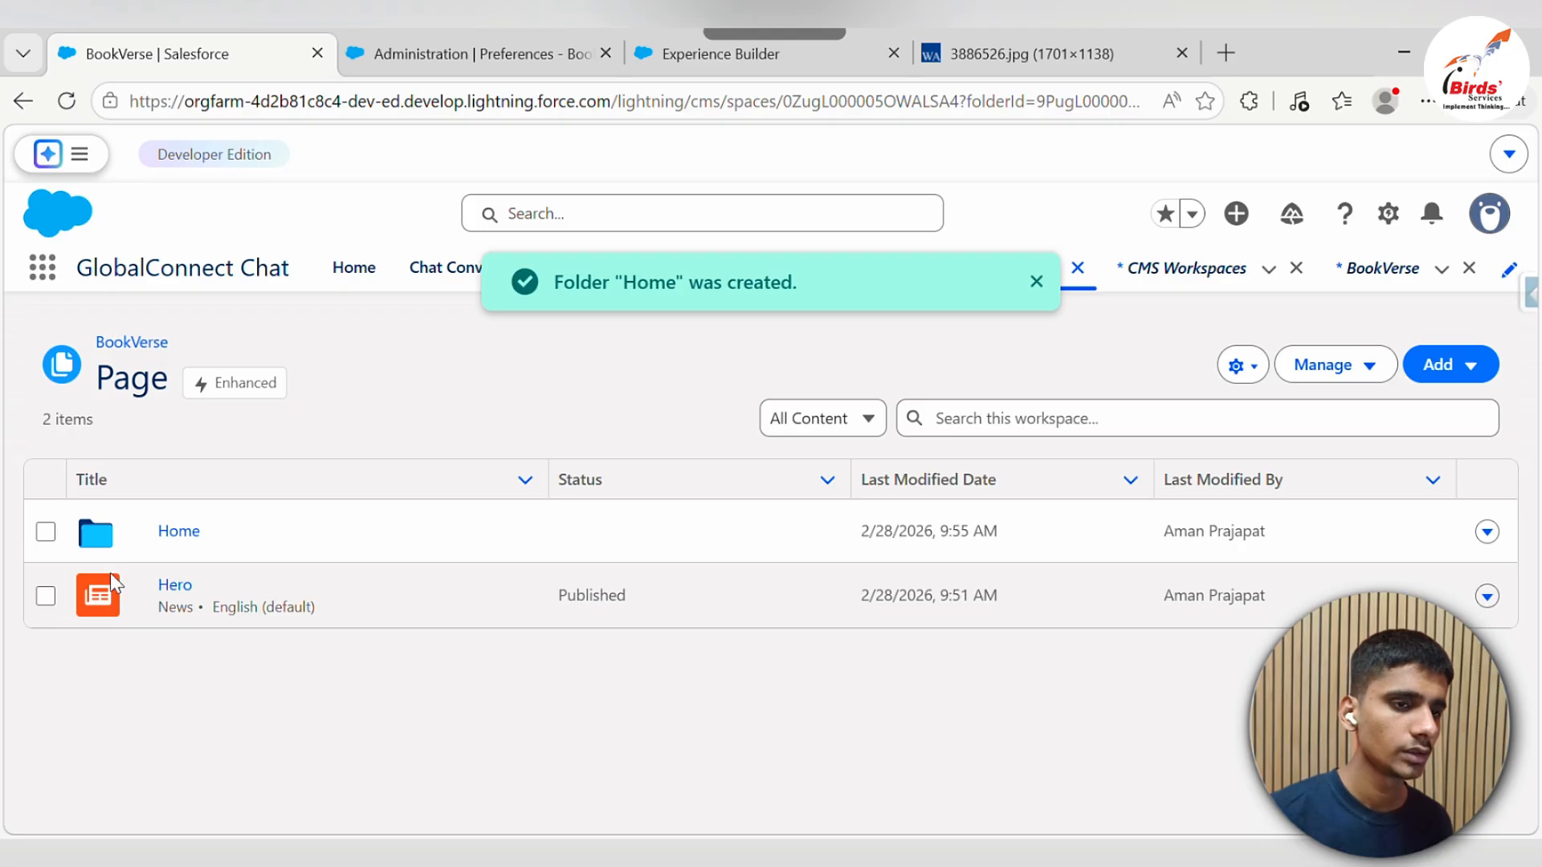
Move the Hero news item from the Page folder into its Home subfolder
{"action": "left_click", "coordinate": [41, 609]}
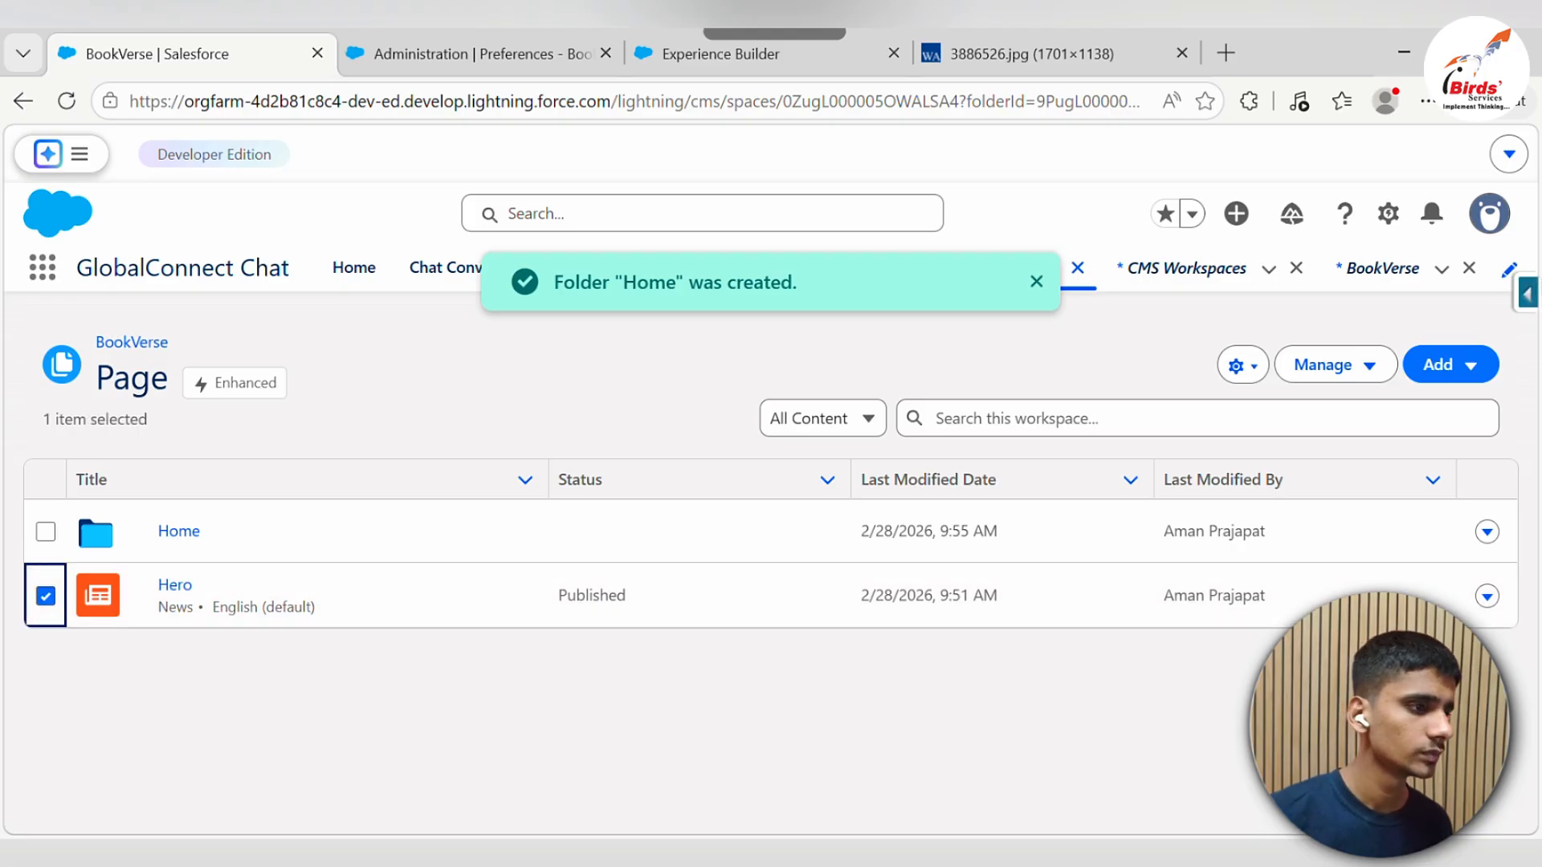
{"action": "left_click", "coordinate": [1329, 389]}
{"action": "left_click", "coordinate": [1329, 451]}
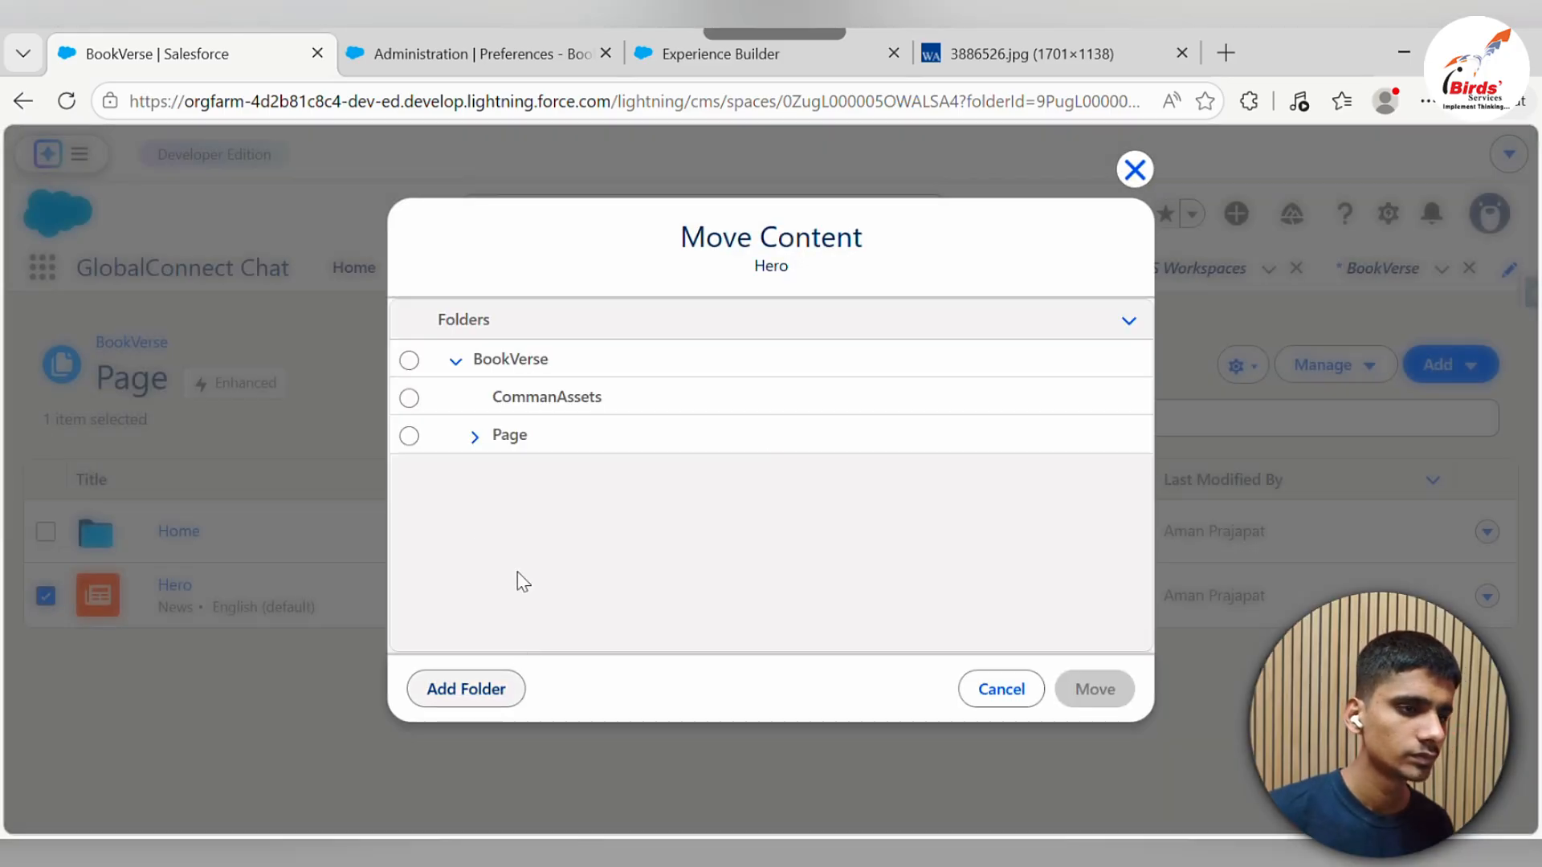
{"action": "left_click", "coordinate": [474, 438]}
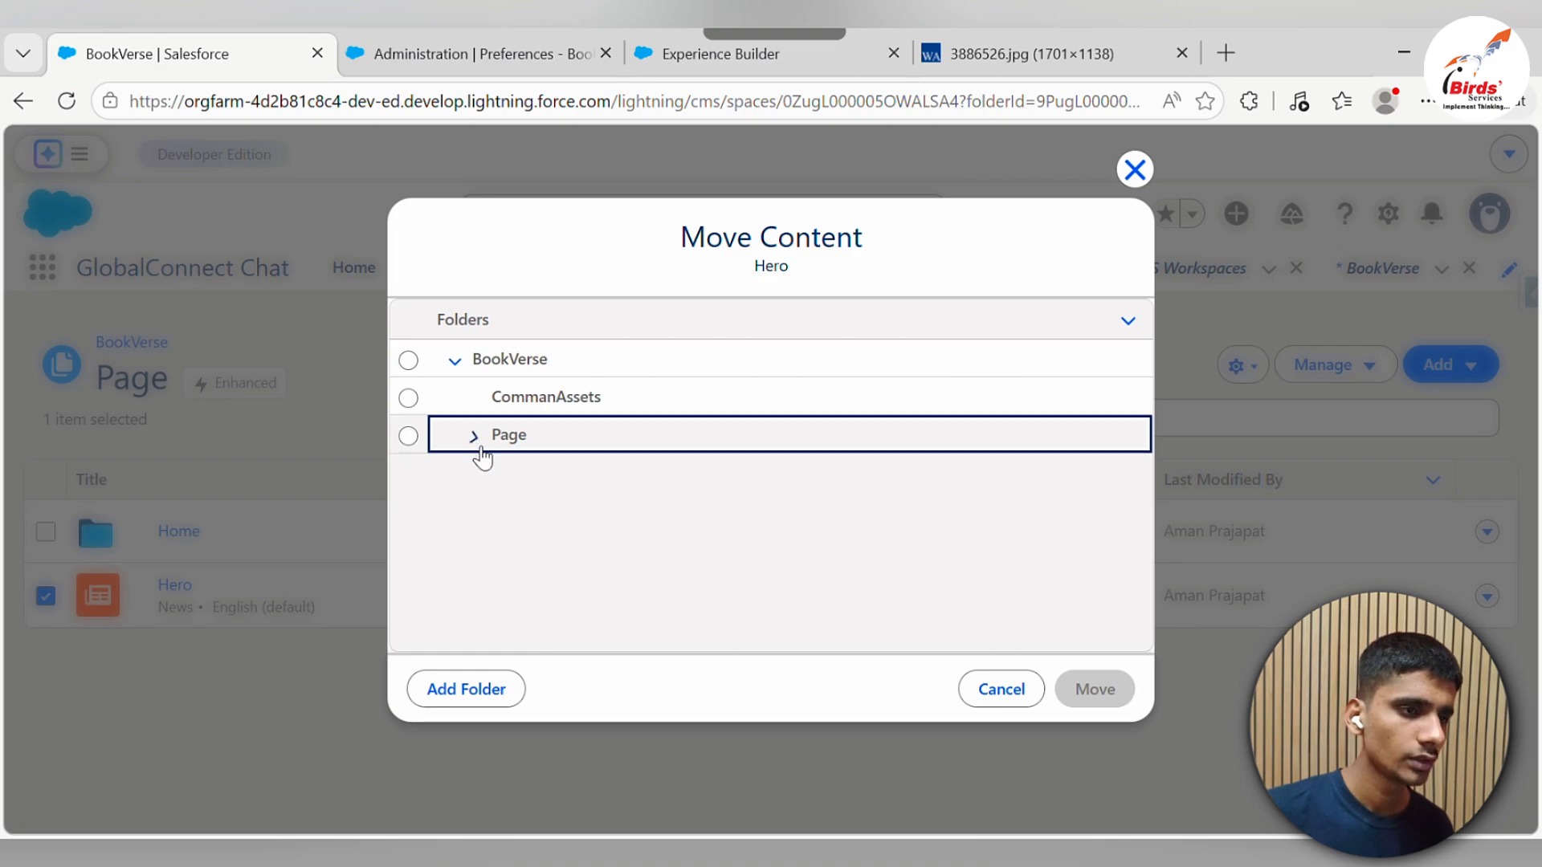
{"action": "left_click", "coordinate": [473, 436]}
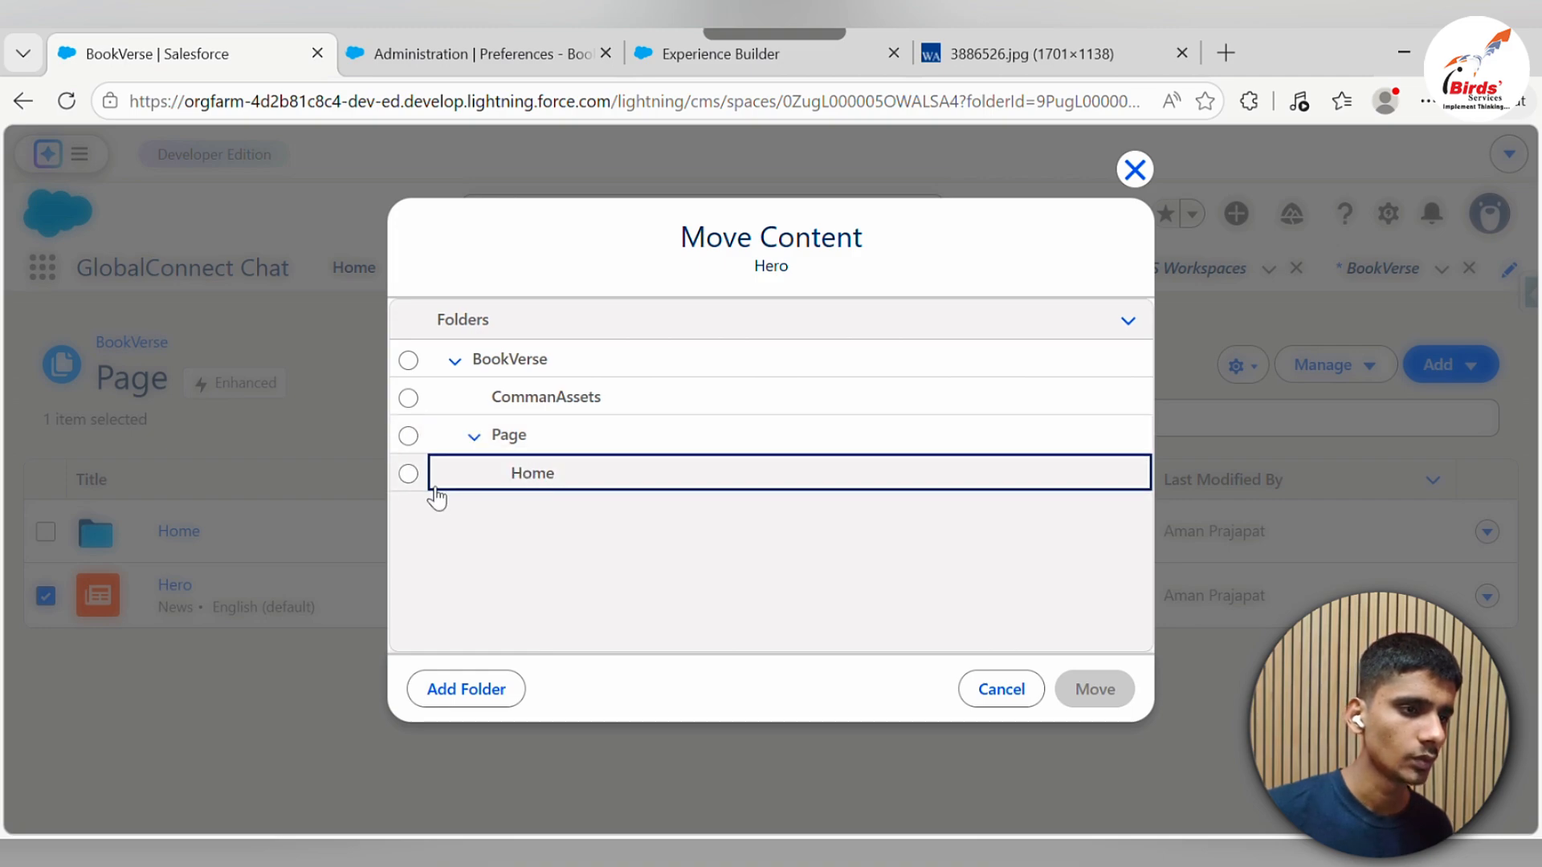
{"action": "left_click", "coordinate": [408, 474]}
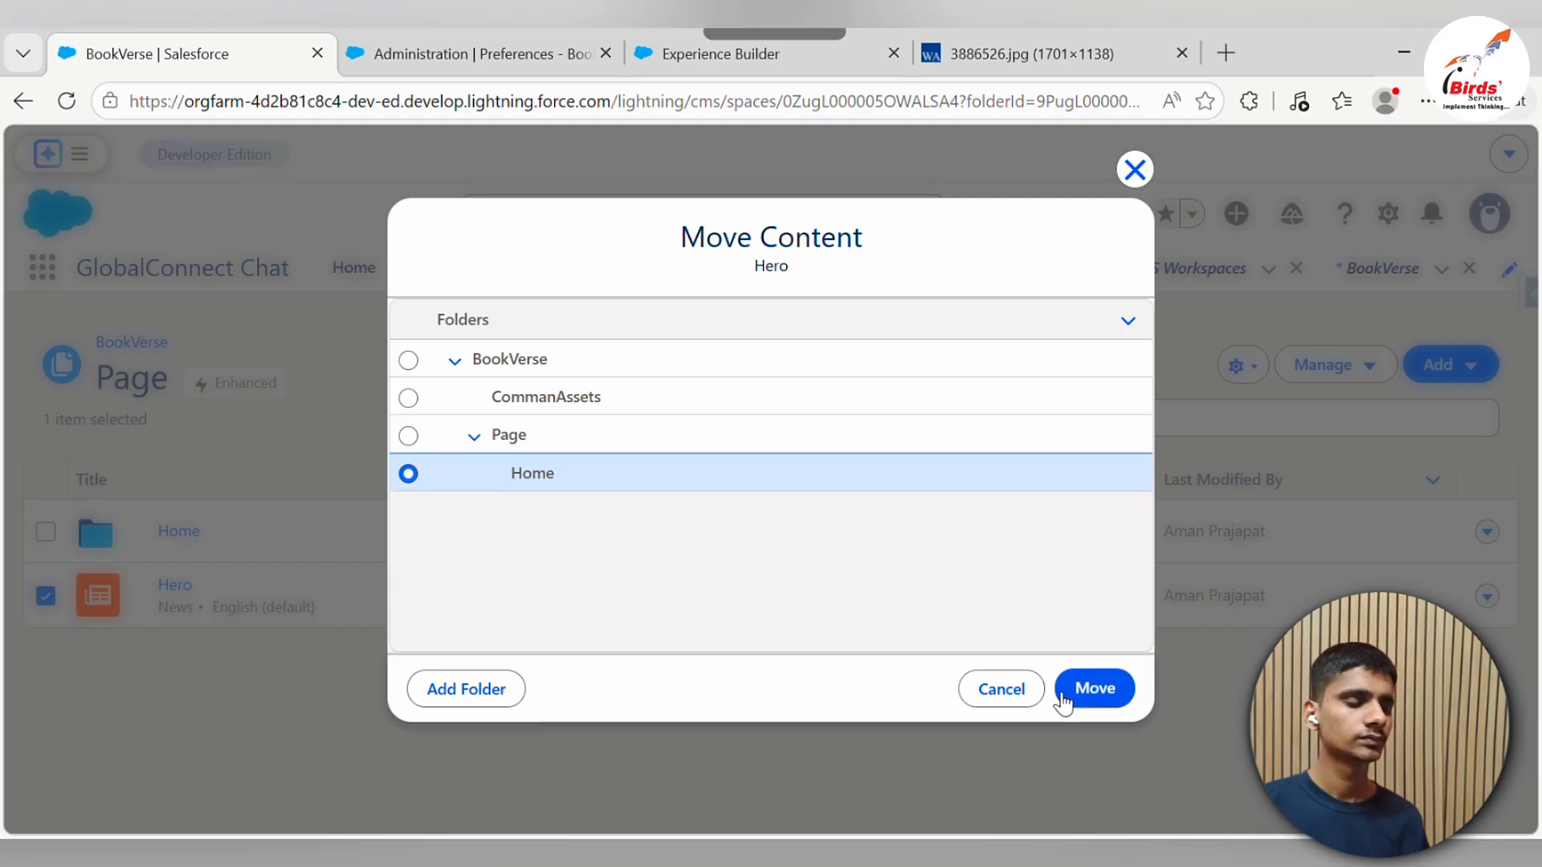
{"action": "left_click", "coordinate": [1091, 691]}
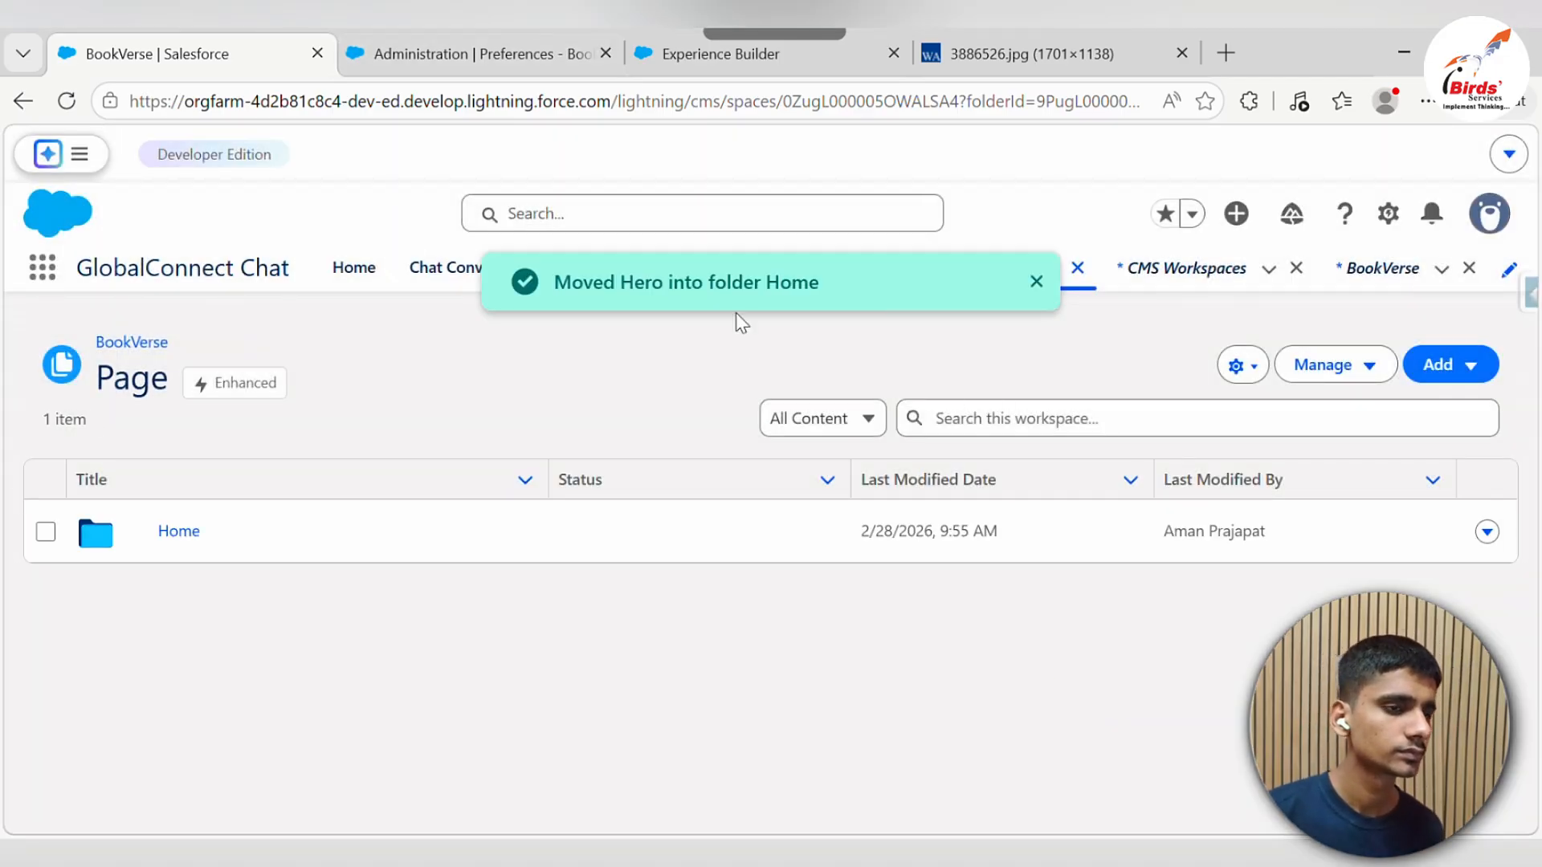
Move the Hero Background image from the BookVerse workspace root into the Home subfolder of the Page folder
{"action": "left_click", "coordinate": [142, 344]}
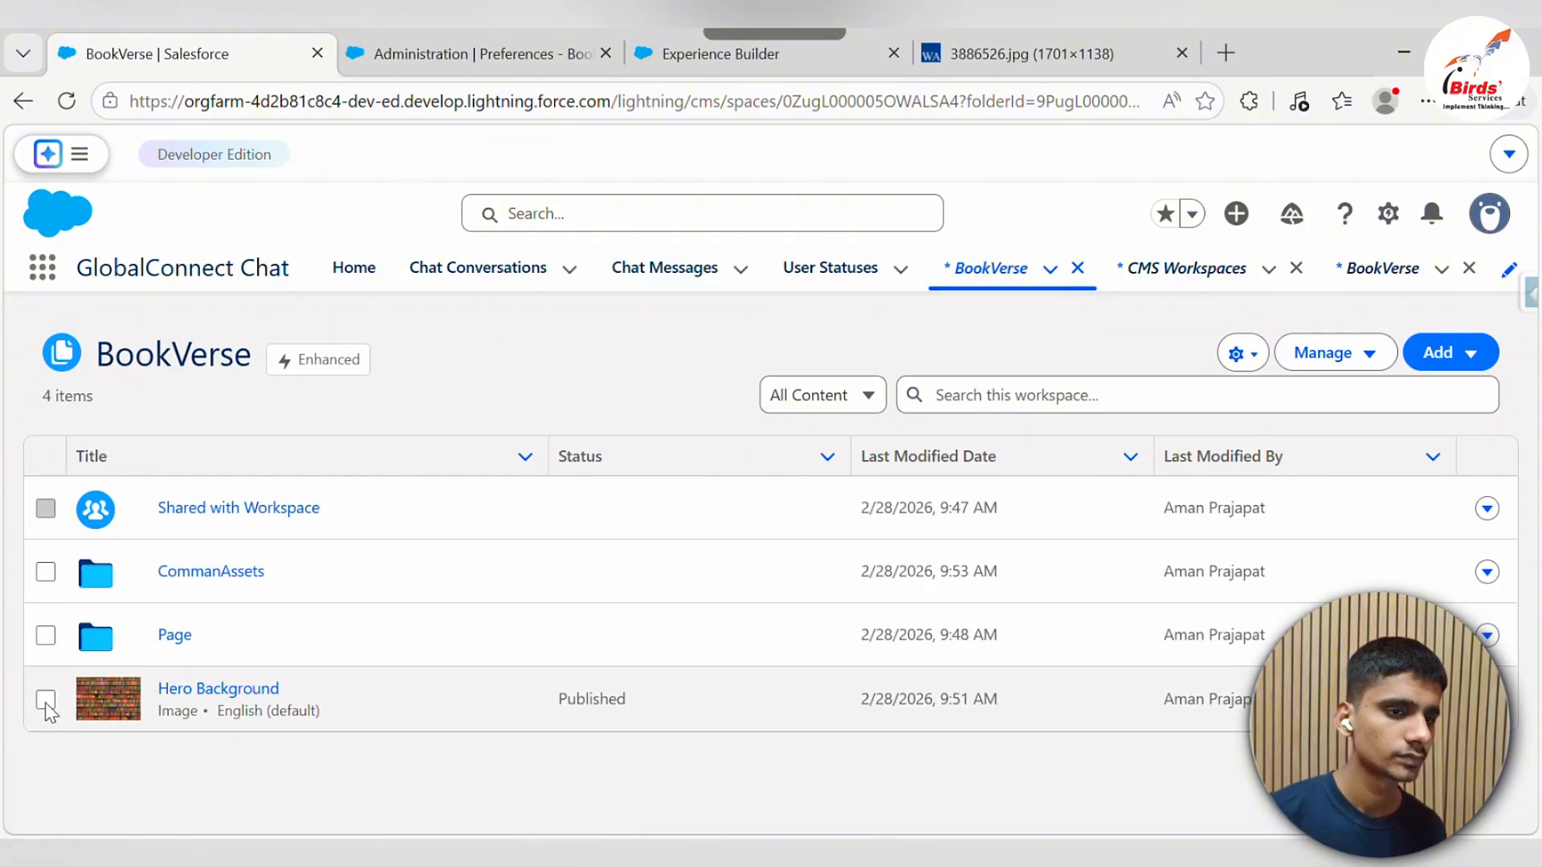
{"action": "left_click", "coordinate": [43, 700]}
{"action": "left_click", "coordinate": [1365, 355]}
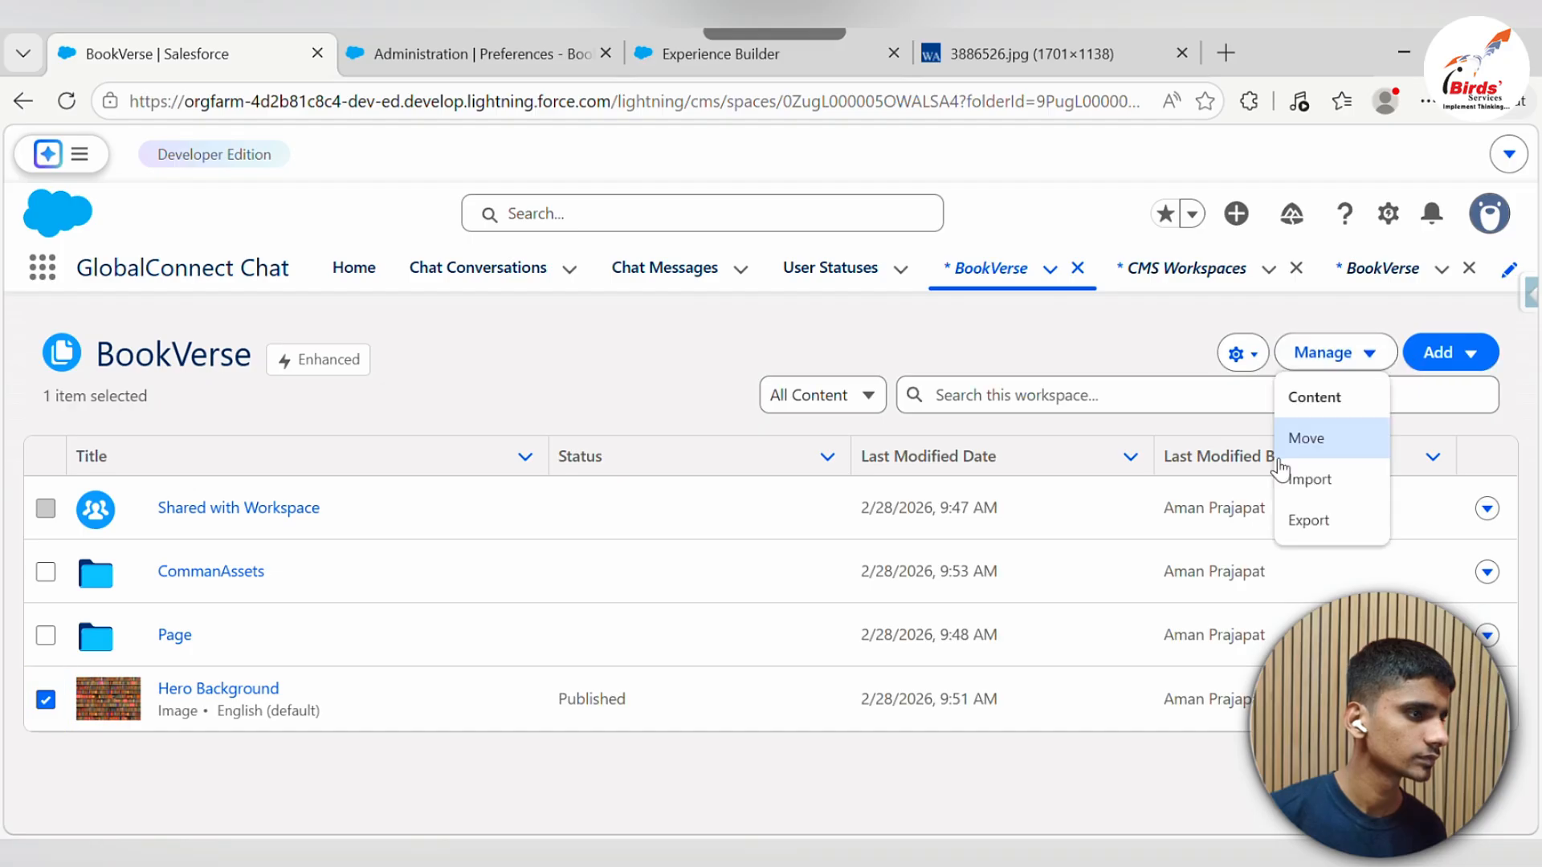
{"action": "left_click", "coordinate": [1301, 447]}
{"action": "left_click", "coordinate": [480, 450]}
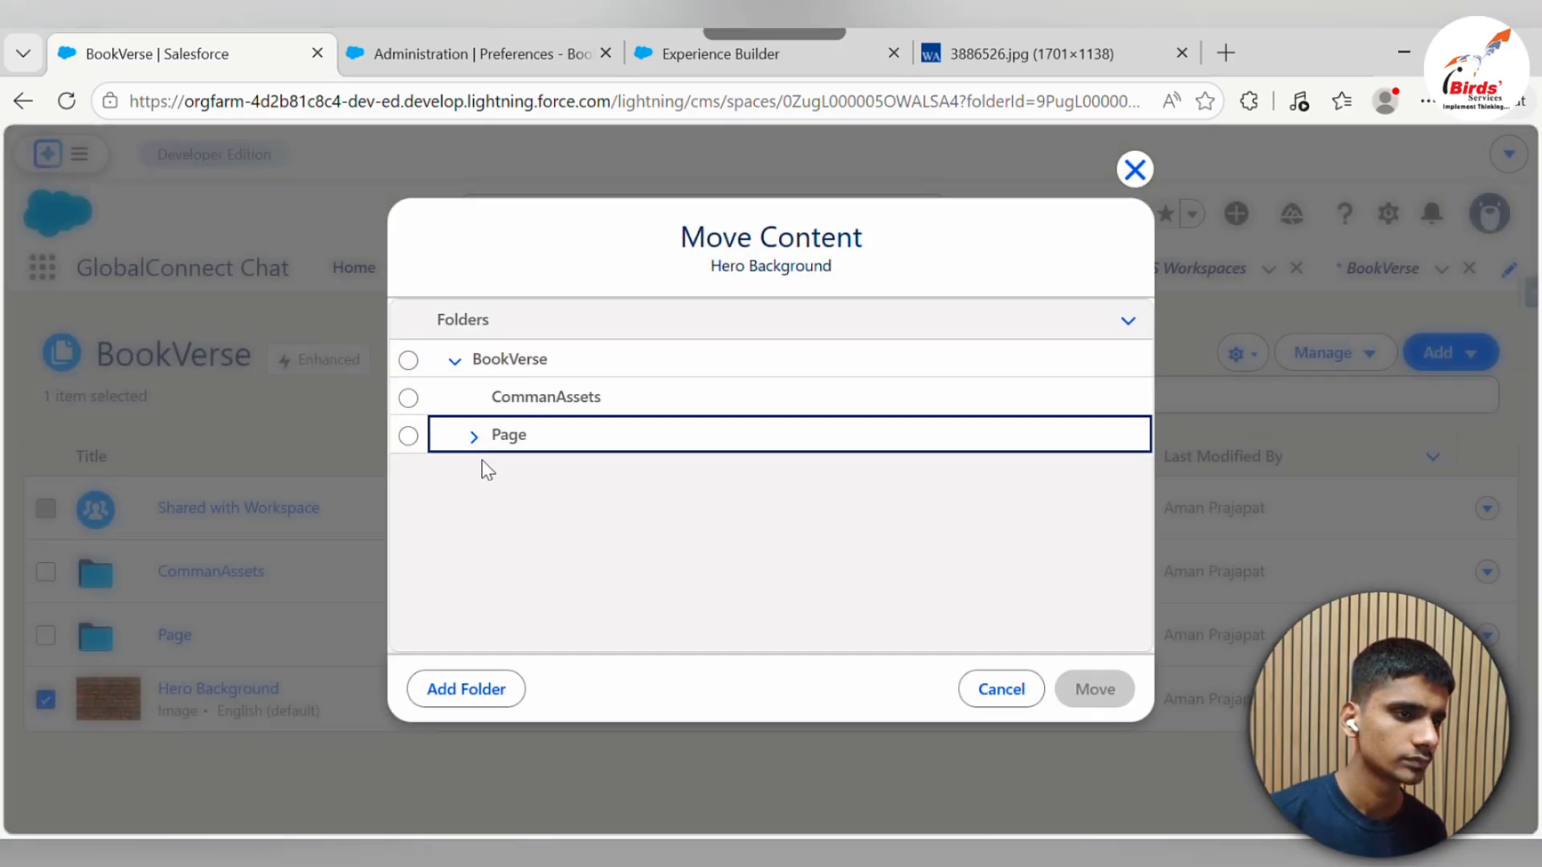
{"action": "left_click", "coordinate": [430, 480]}
{"action": "left_click", "coordinate": [430, 482]}
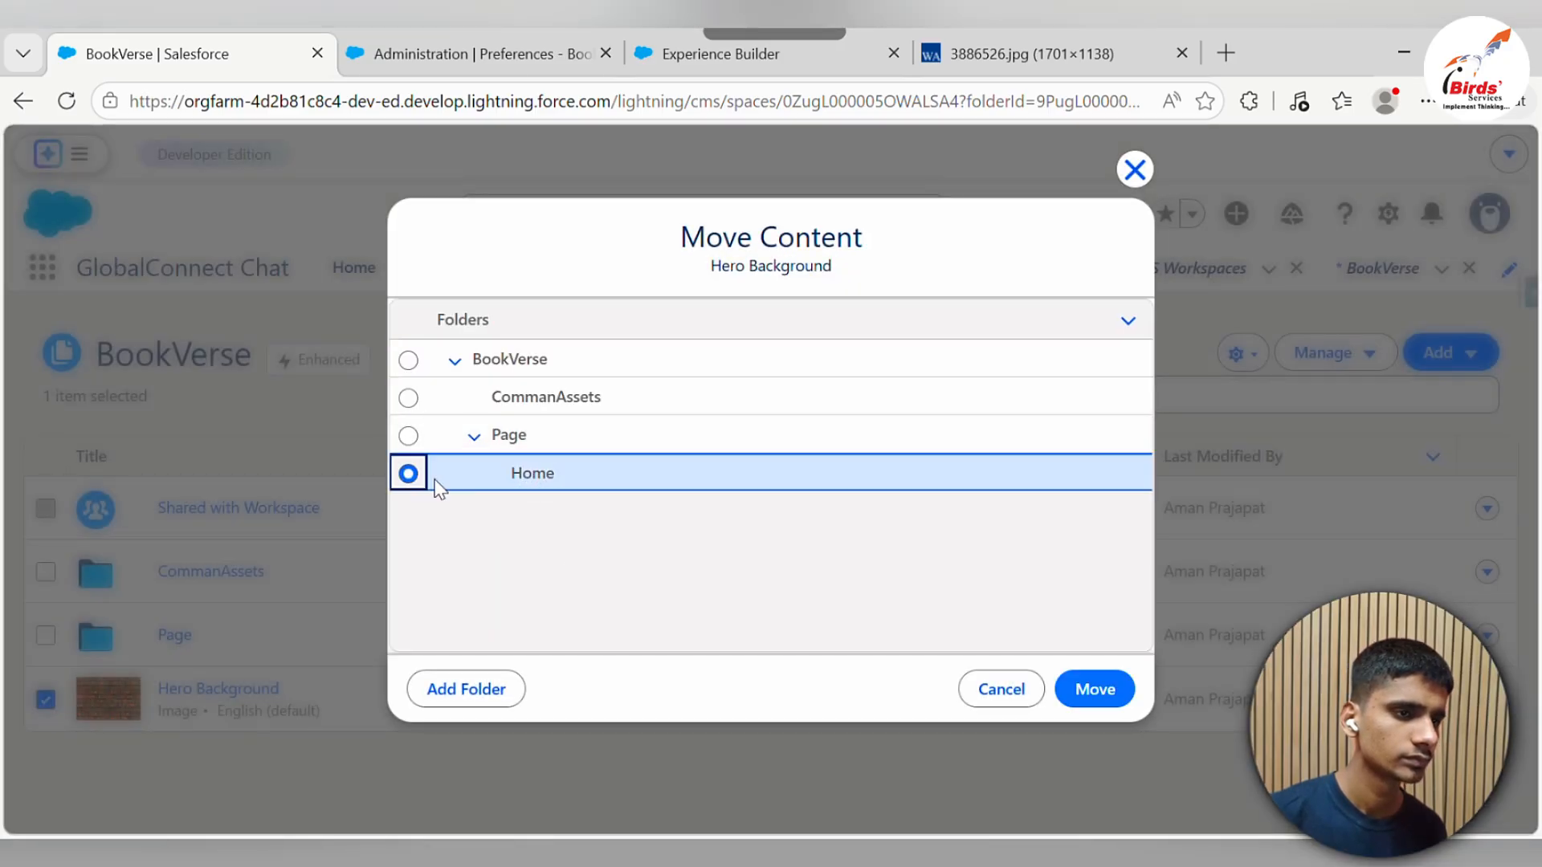
{"action": "left_click", "coordinate": [1108, 689]}
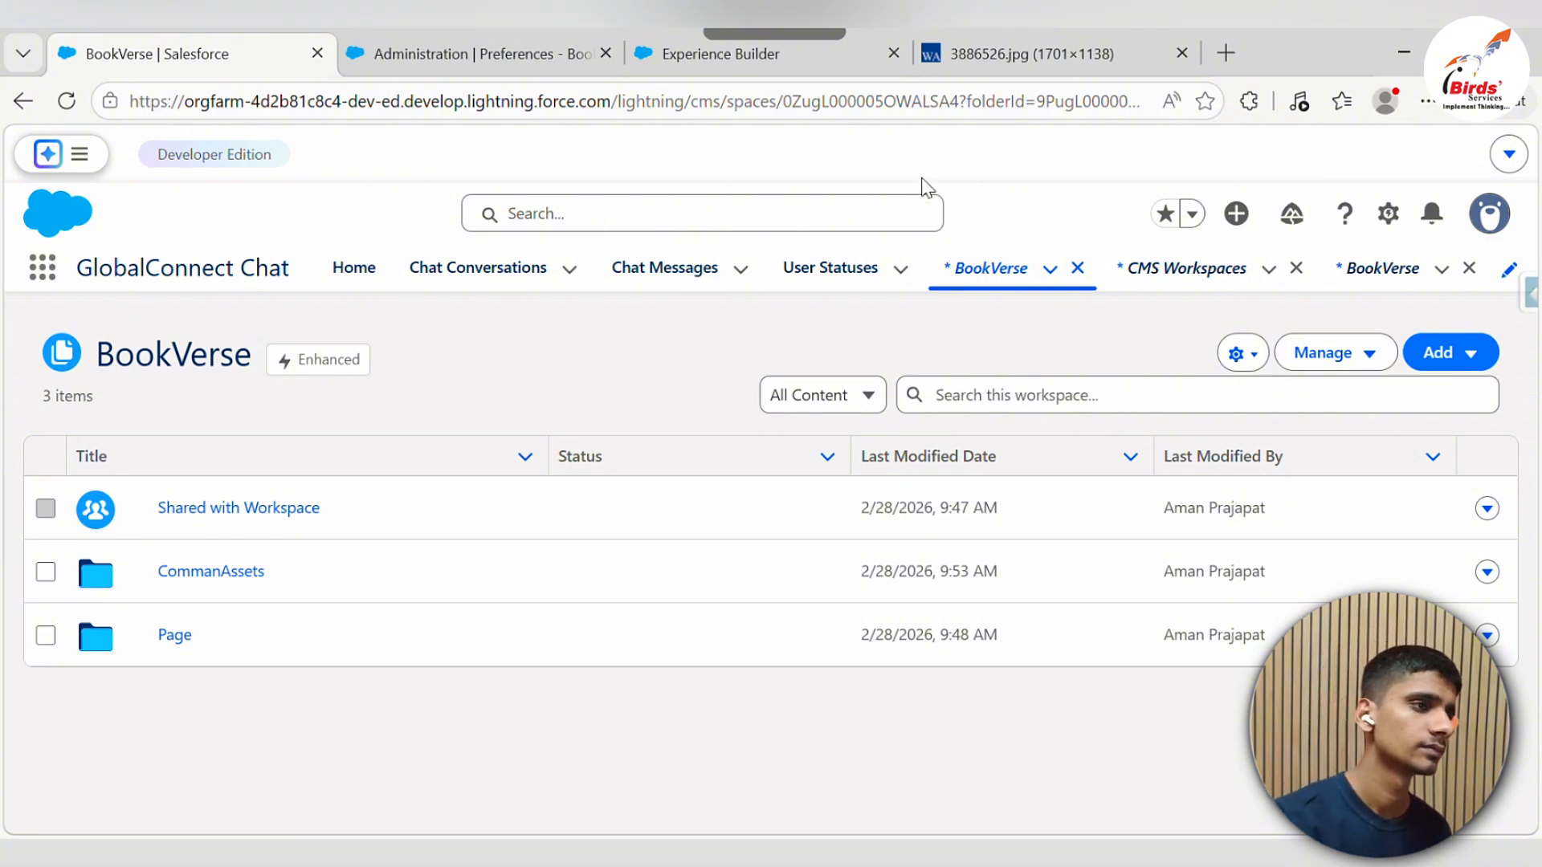
Close the wallpaper image page and, in Experience Builder, set the theme's site logo to the Site Logo image from CommanAssets
{"action": "left_click", "coordinate": [986, 58]}
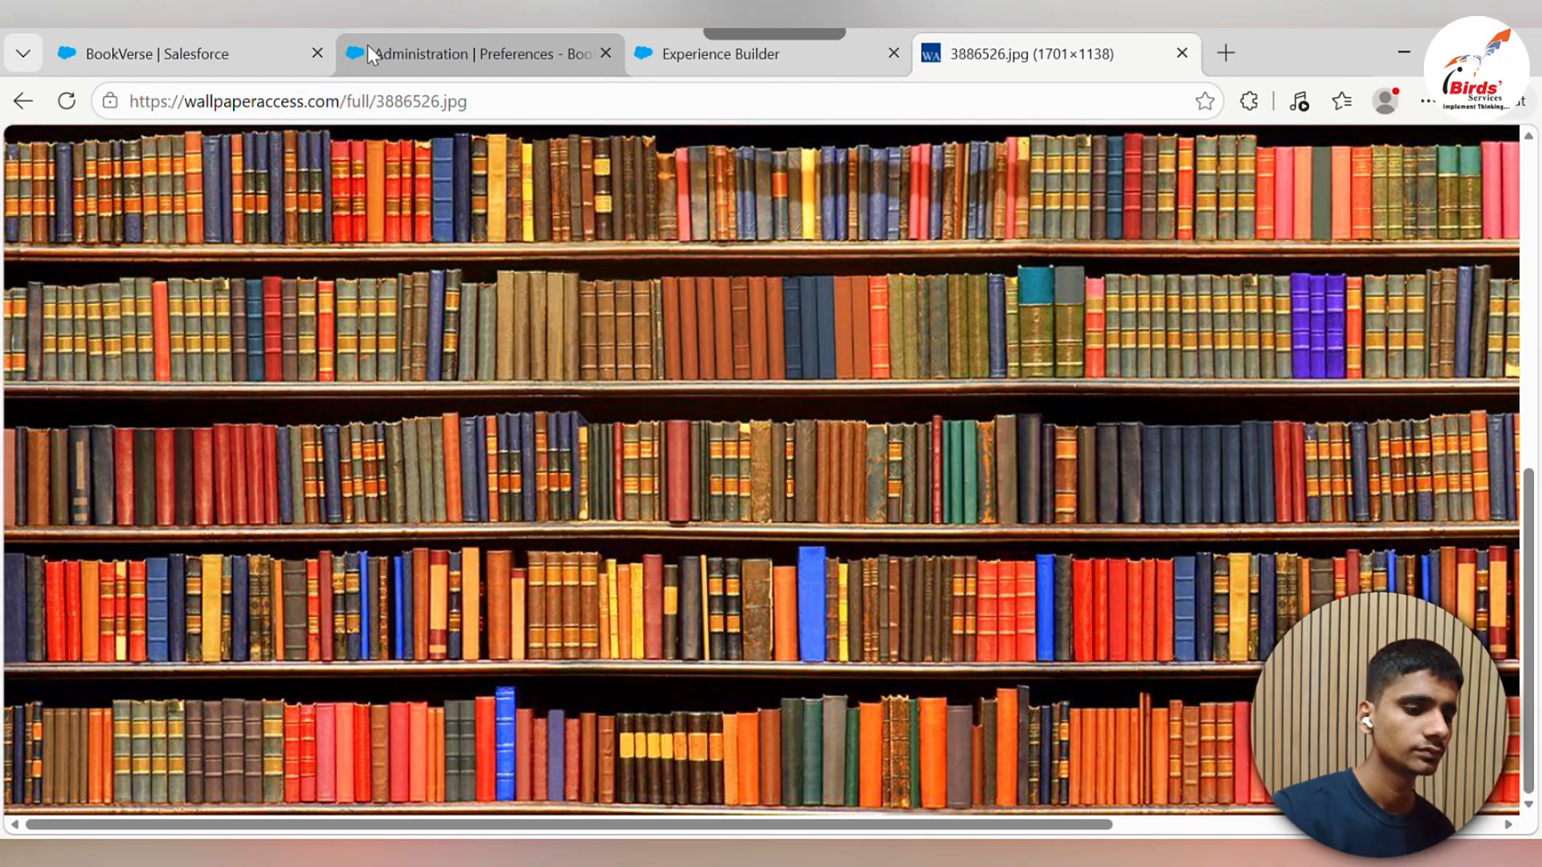
{"action": "key", "text": "ctrl+w"}
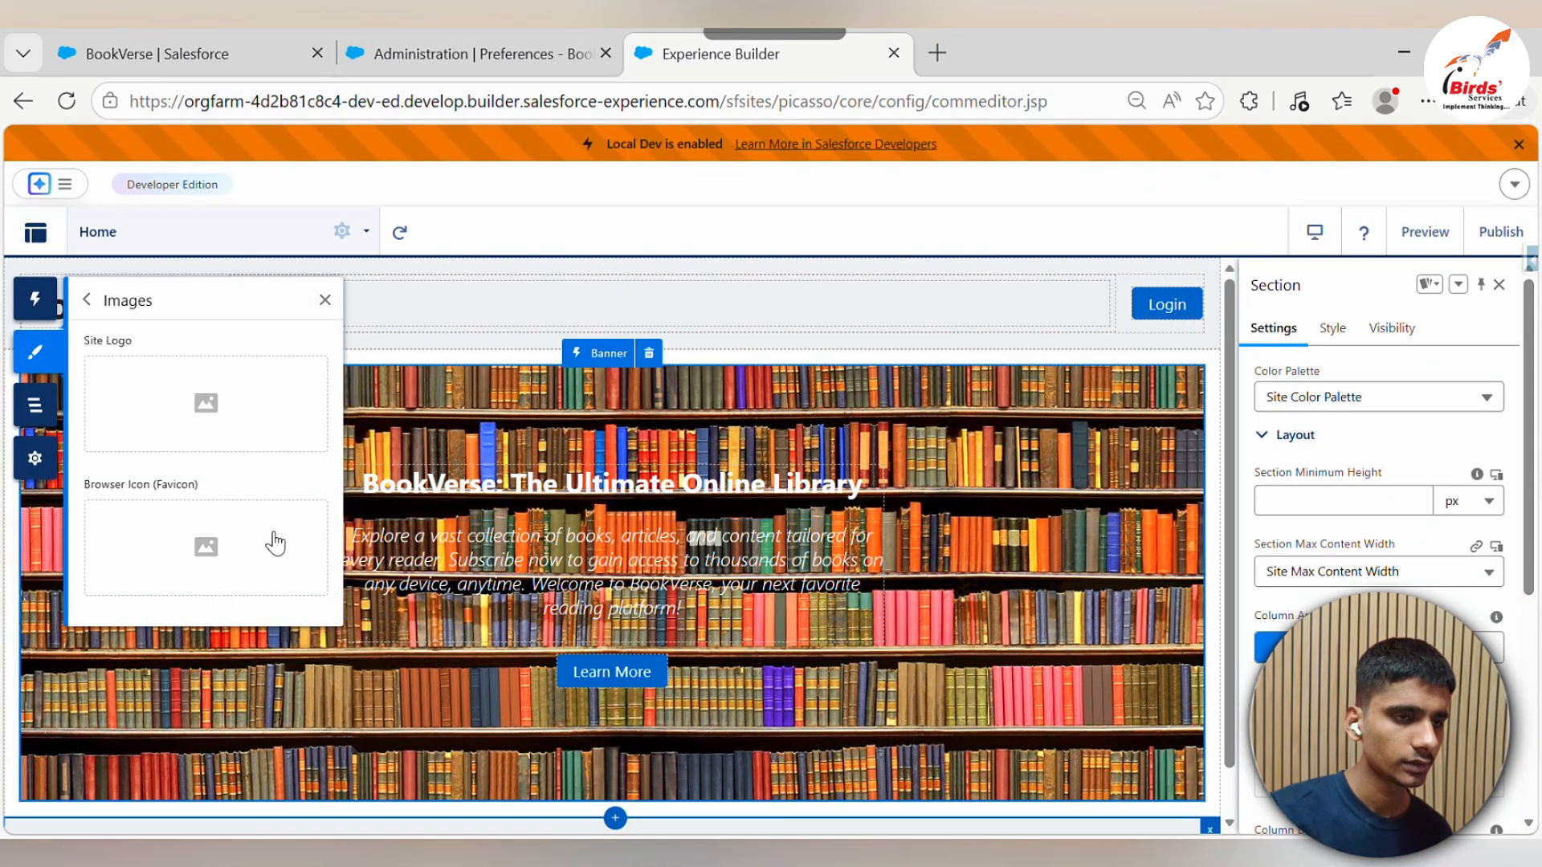
{"action": "left_click", "coordinate": [193, 415]}
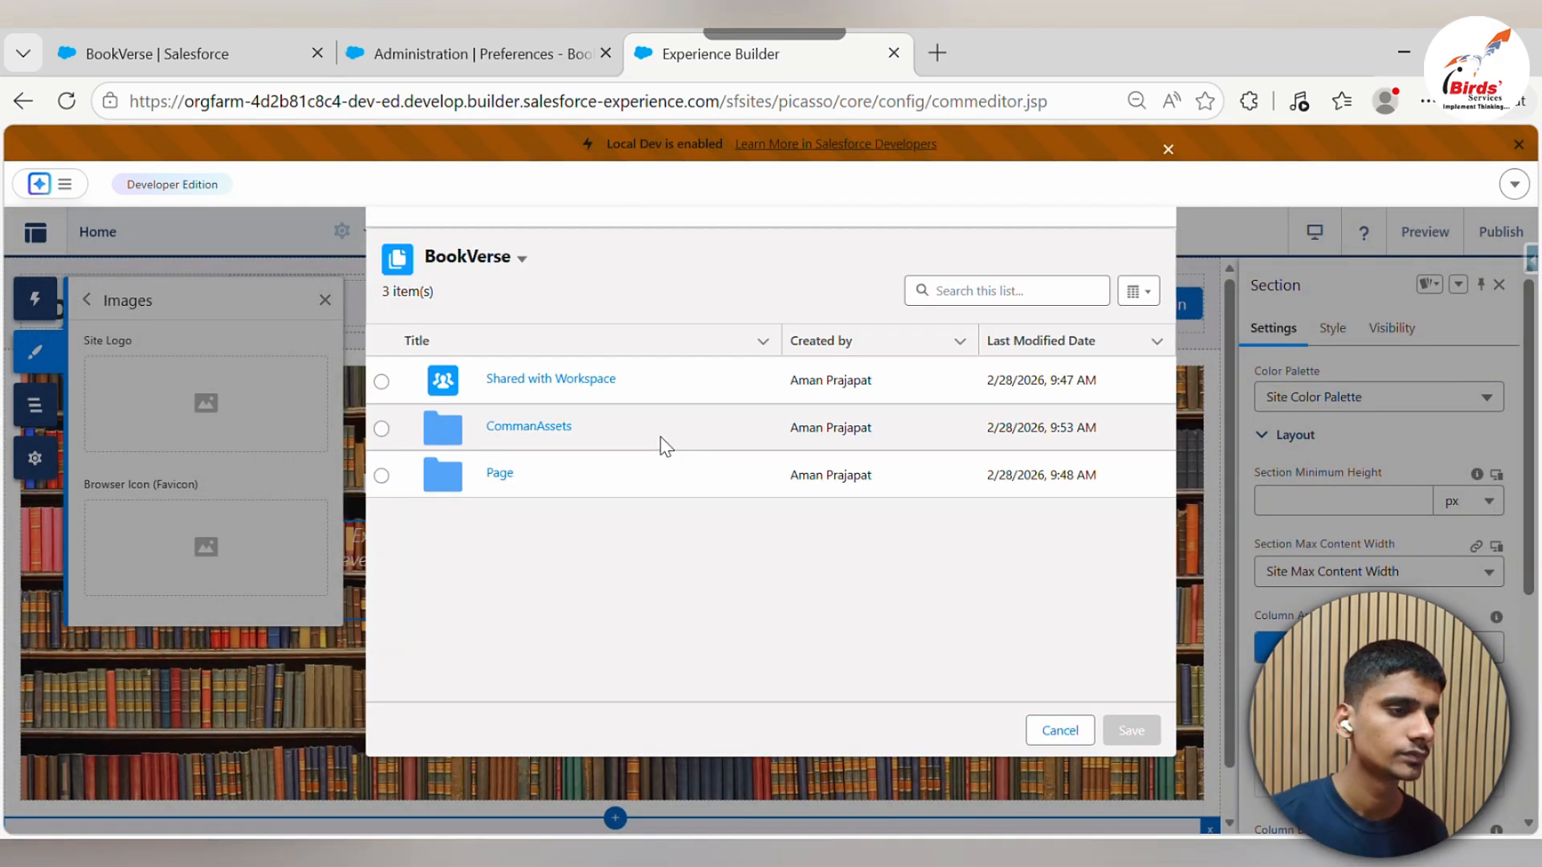
{"action": "left_click", "coordinate": [510, 438]}
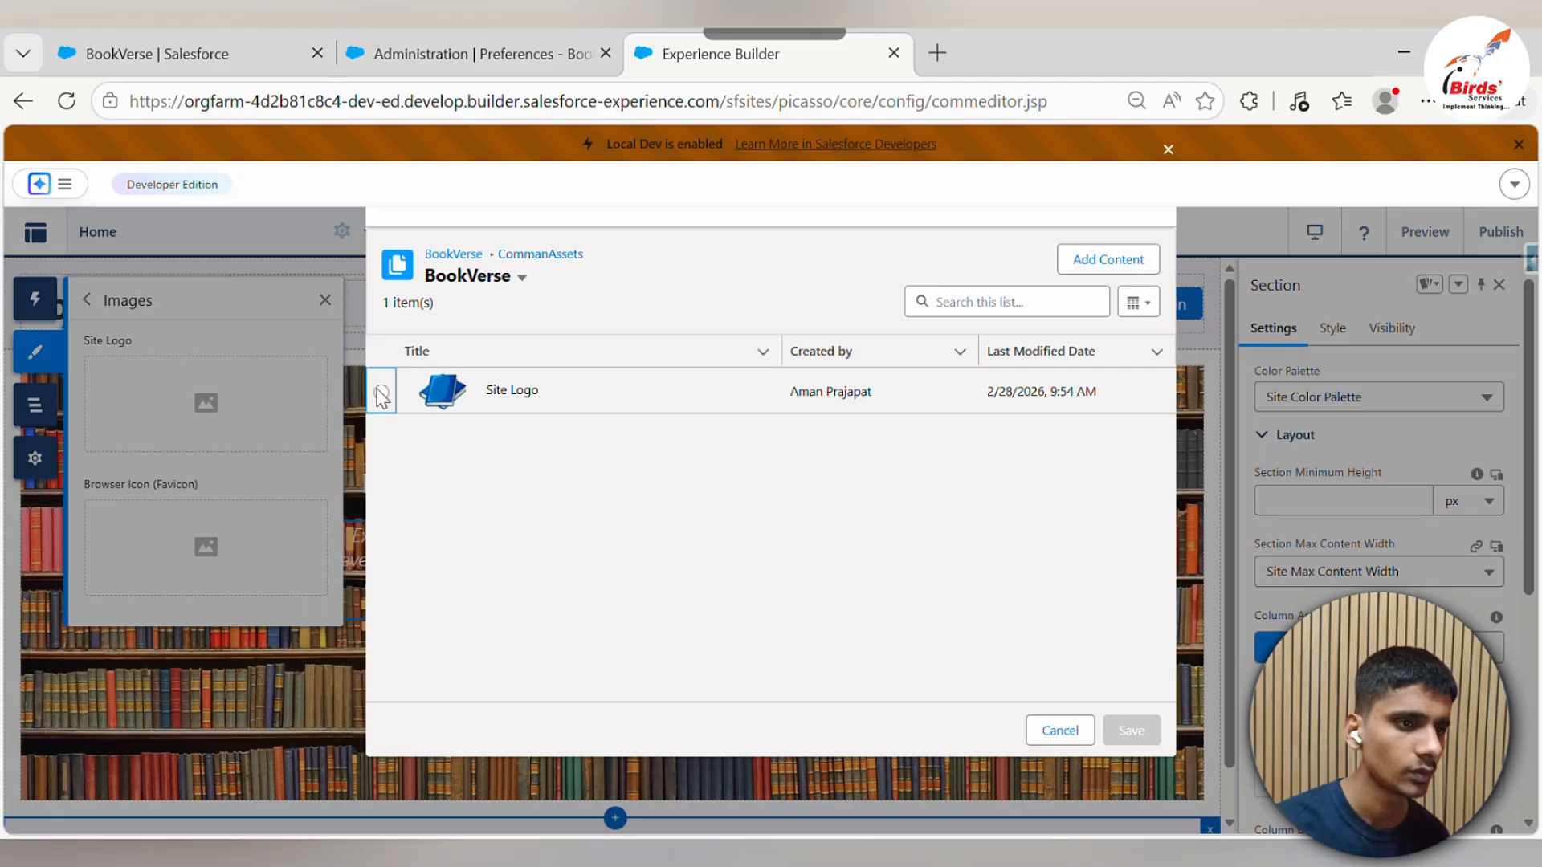
{"action": "left_click", "coordinate": [381, 392]}
{"action": "left_click", "coordinate": [1116, 743]}
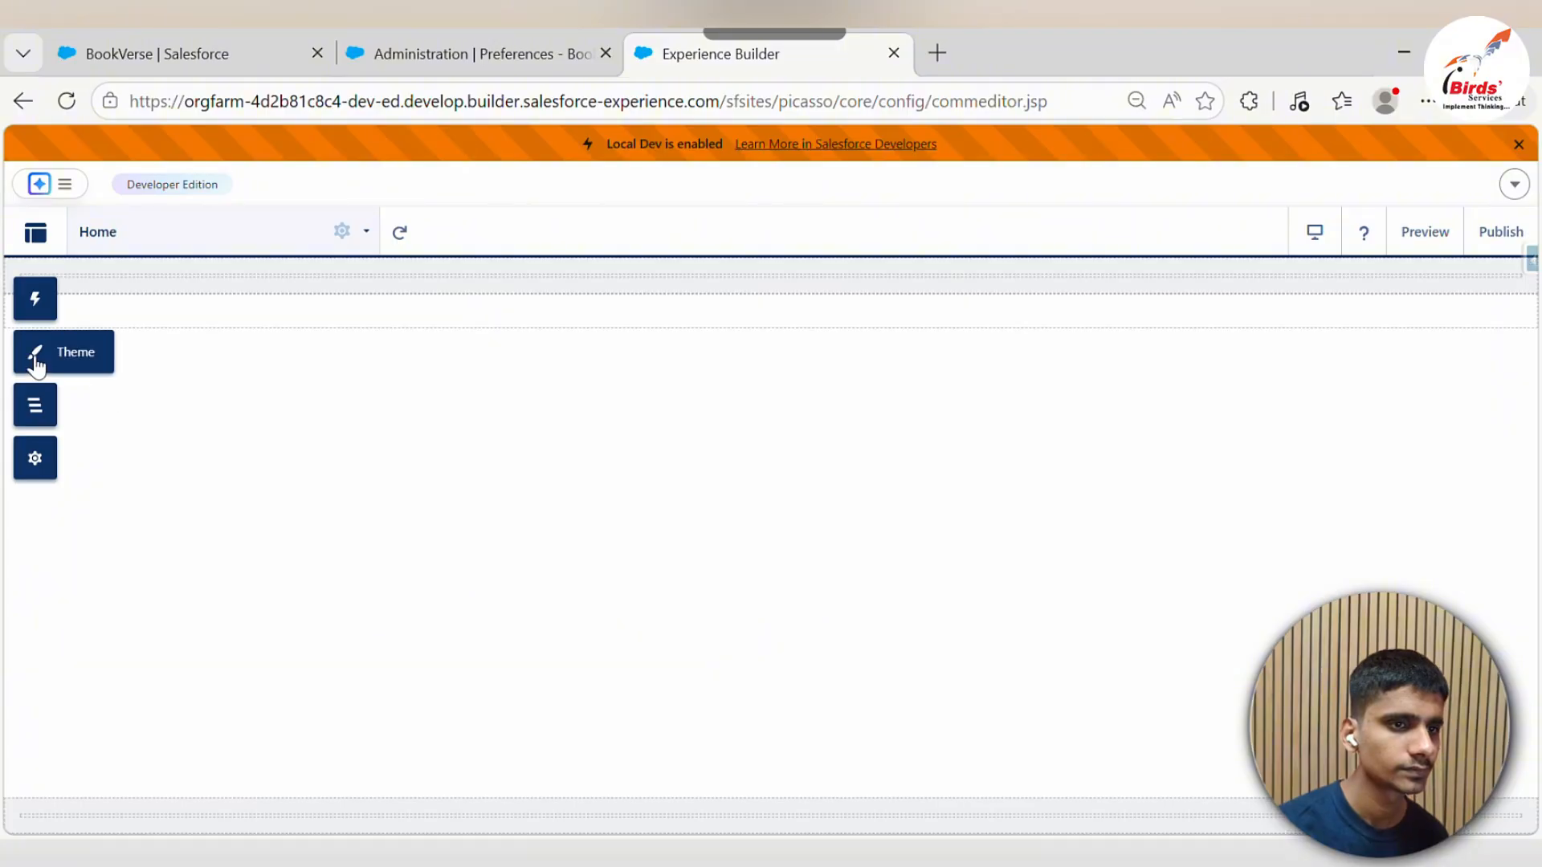
Set the theme's browser icon (favicon) to the Site Logo image from the CommanAssets folder
{"action": "left_click", "coordinate": [35, 365]}
{"action": "left_click", "coordinate": [261, 590]}
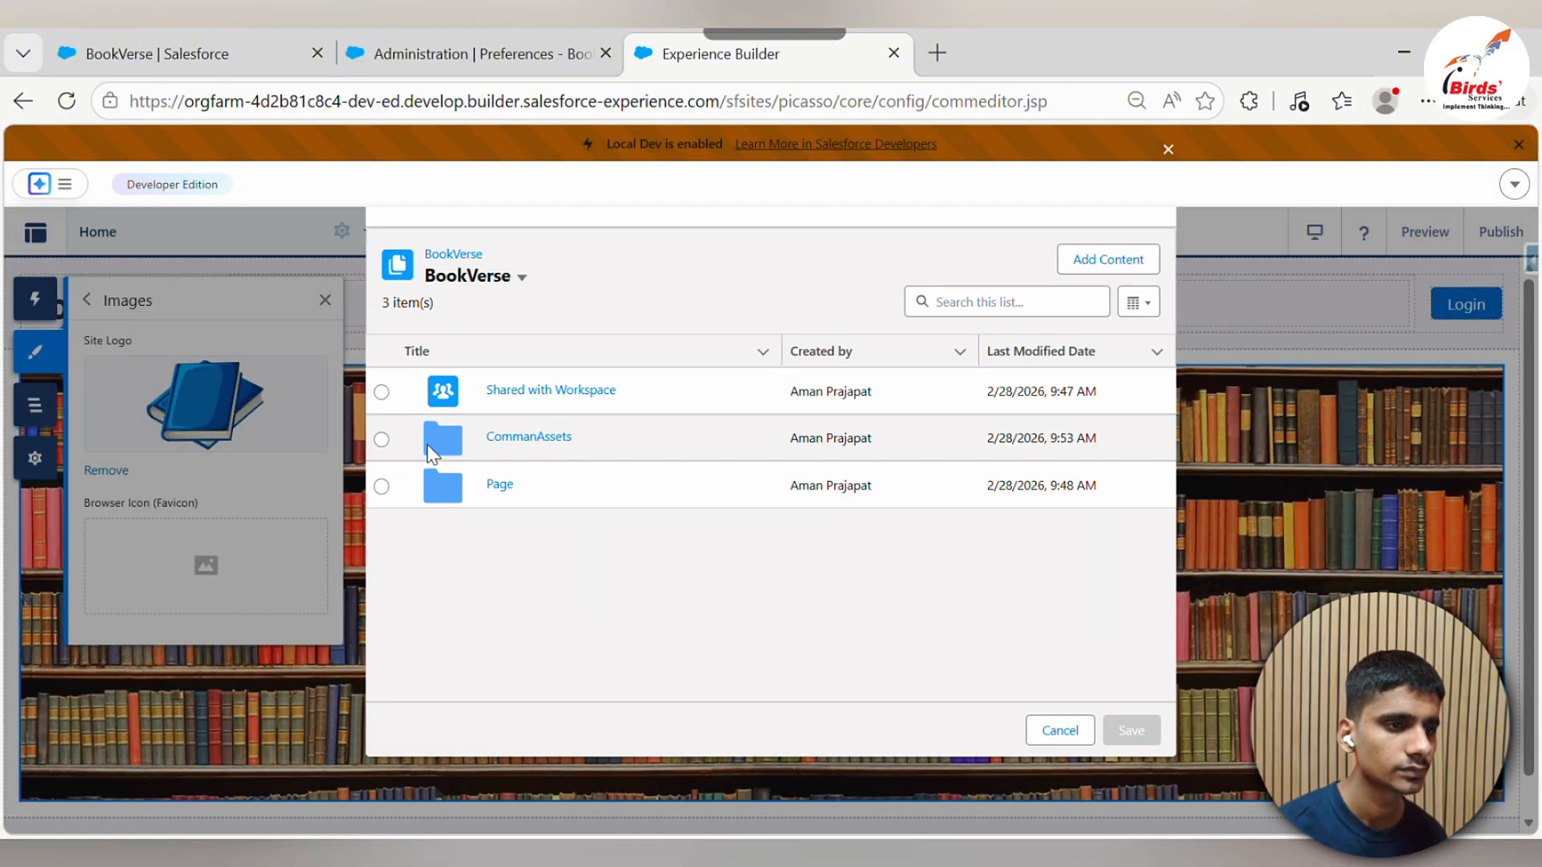
{"action": "left_click", "coordinate": [529, 446]}
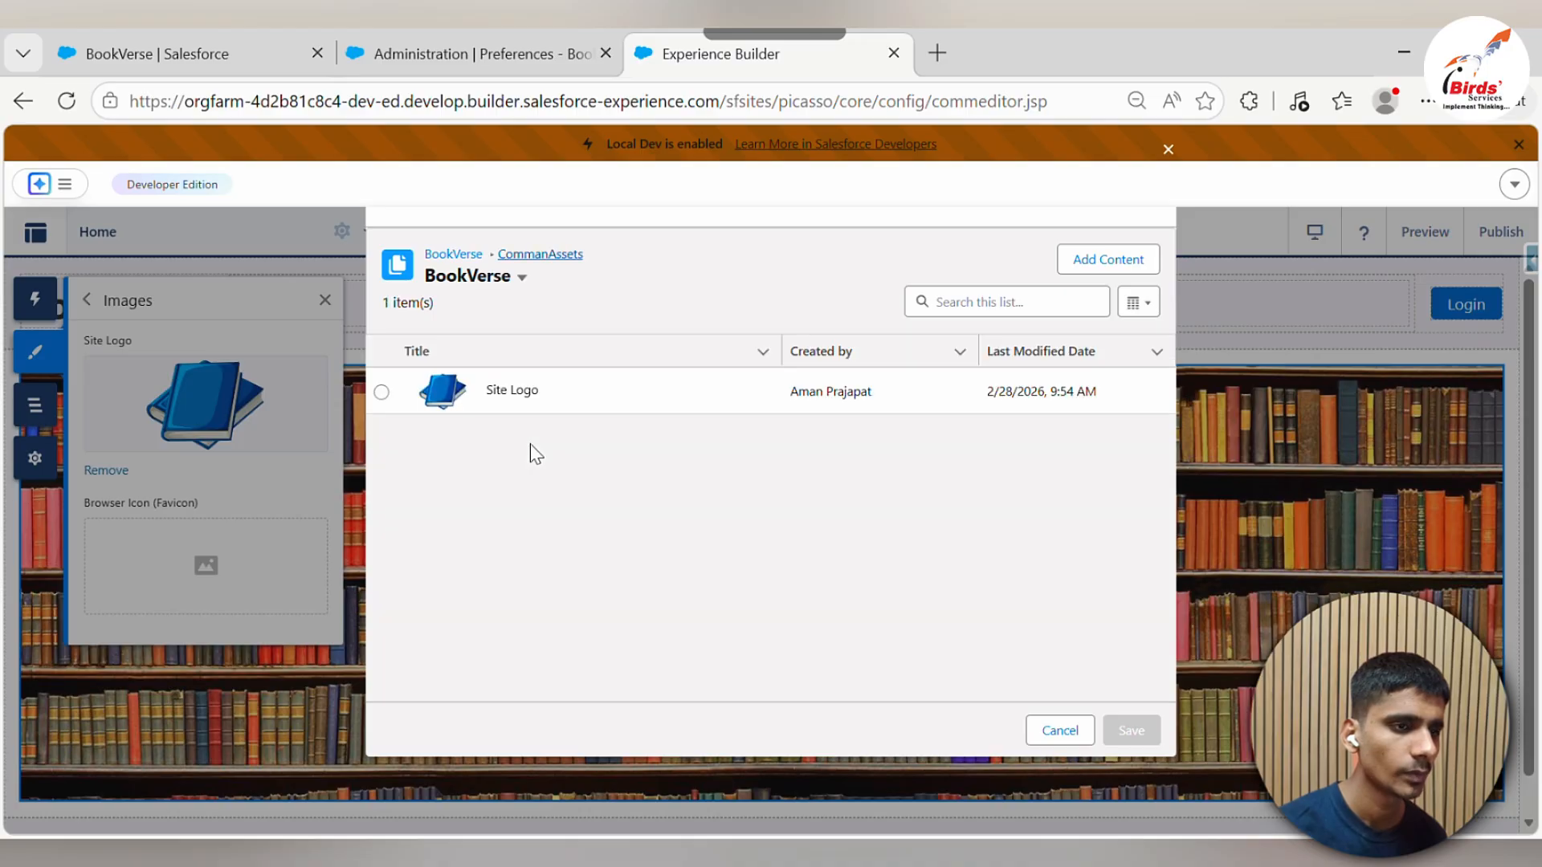
{"action": "left_click", "coordinate": [383, 386]}
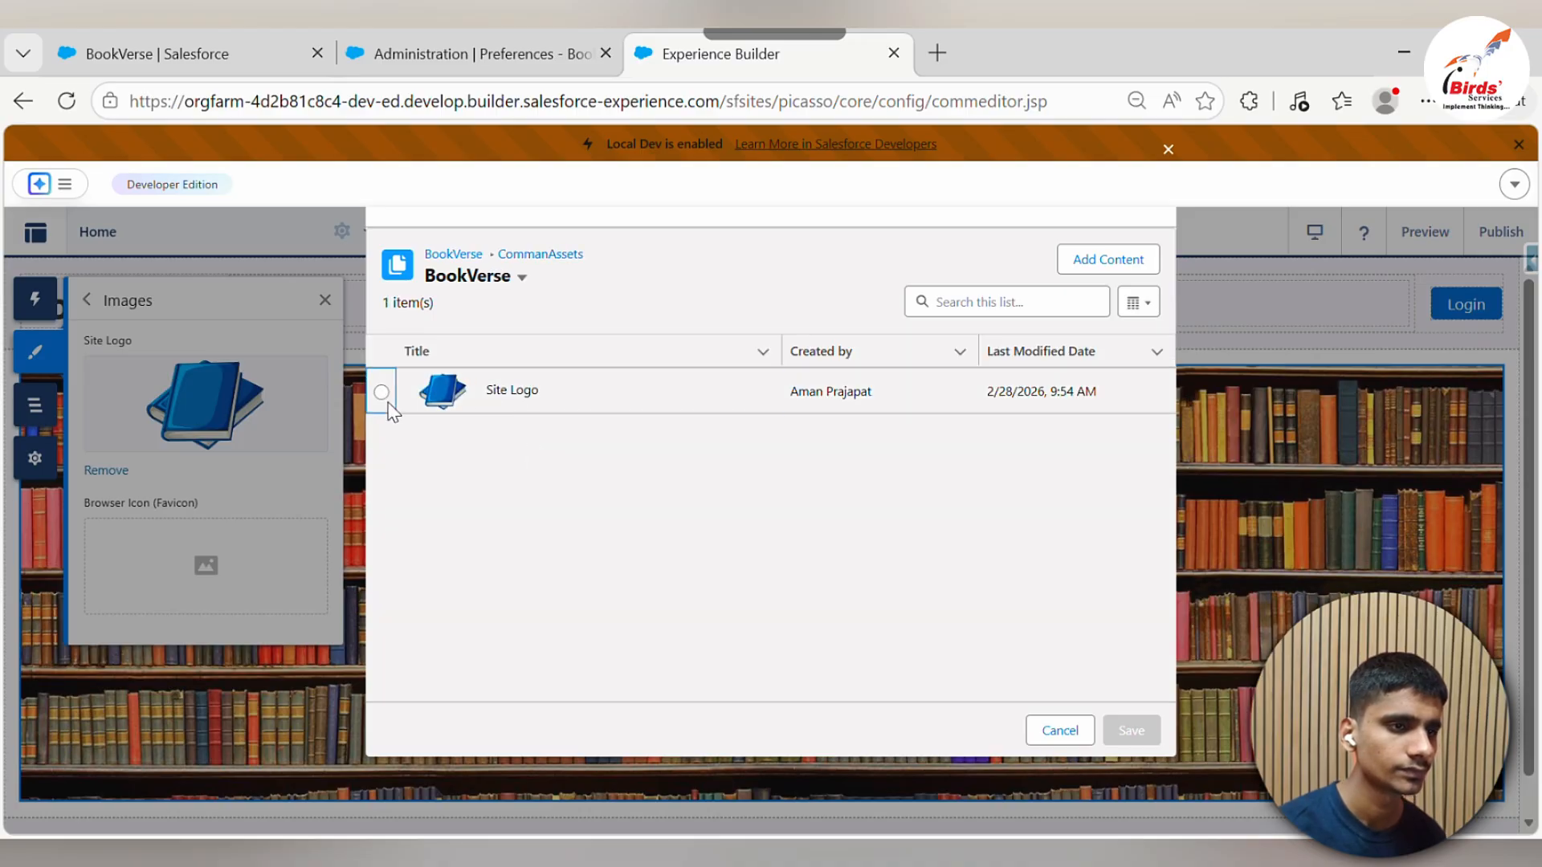
{"action": "left_click", "coordinate": [383, 393]}
{"action": "left_click", "coordinate": [1131, 730]}
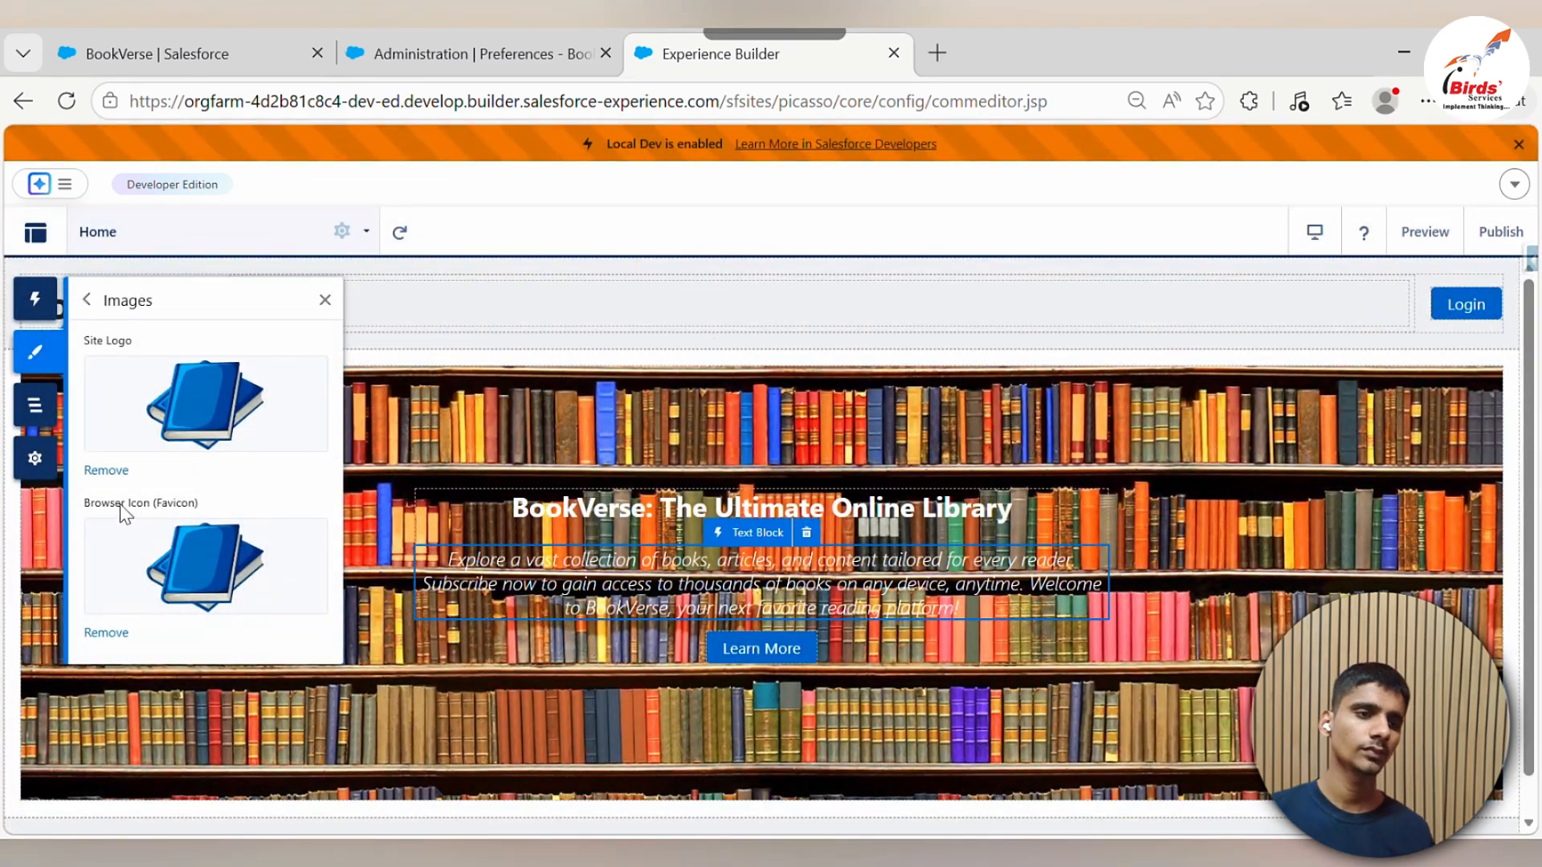
Preview the Home page to check the header for the logo, and look through the theme and site settings
{"action": "left_click", "coordinate": [1418, 233]}
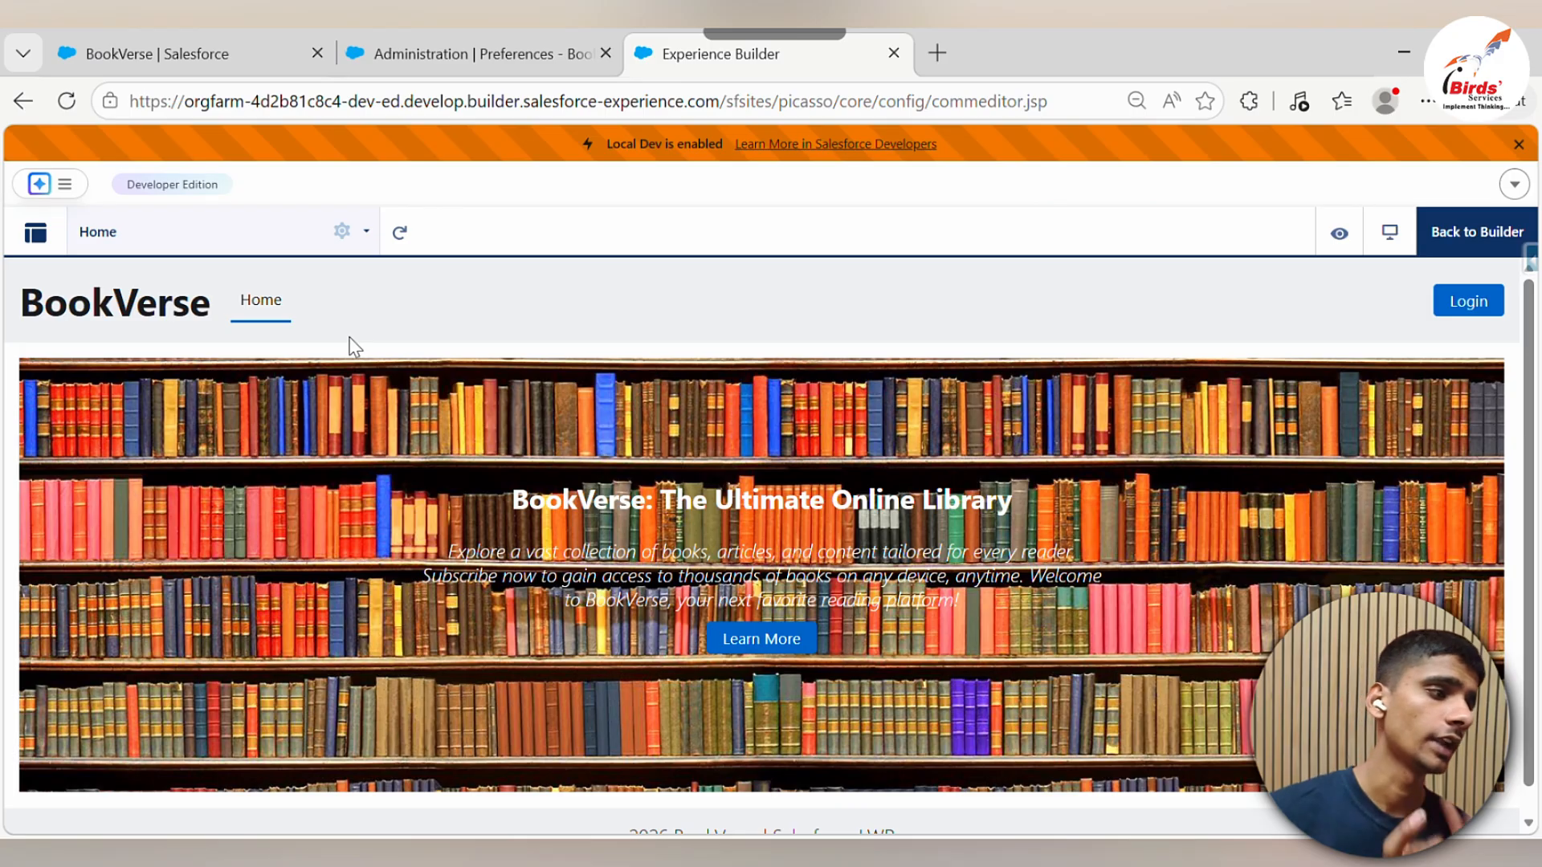
{"action": "scroll", "coordinate": [746, 481], "scroll_direction": "down", "scroll_amount": 1}
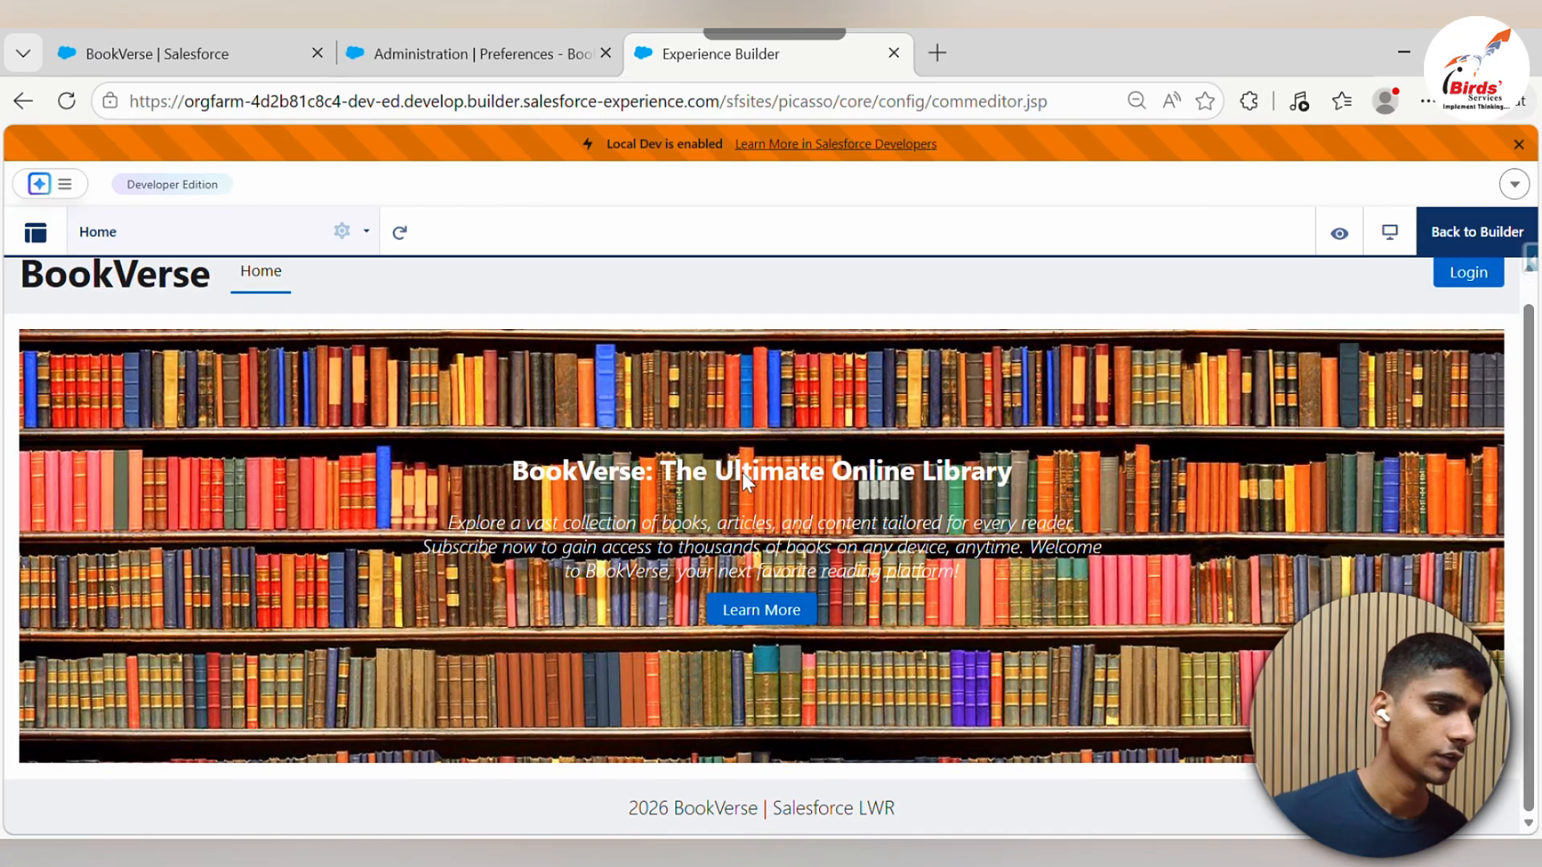
{"action": "left_click", "coordinate": [1463, 231]}
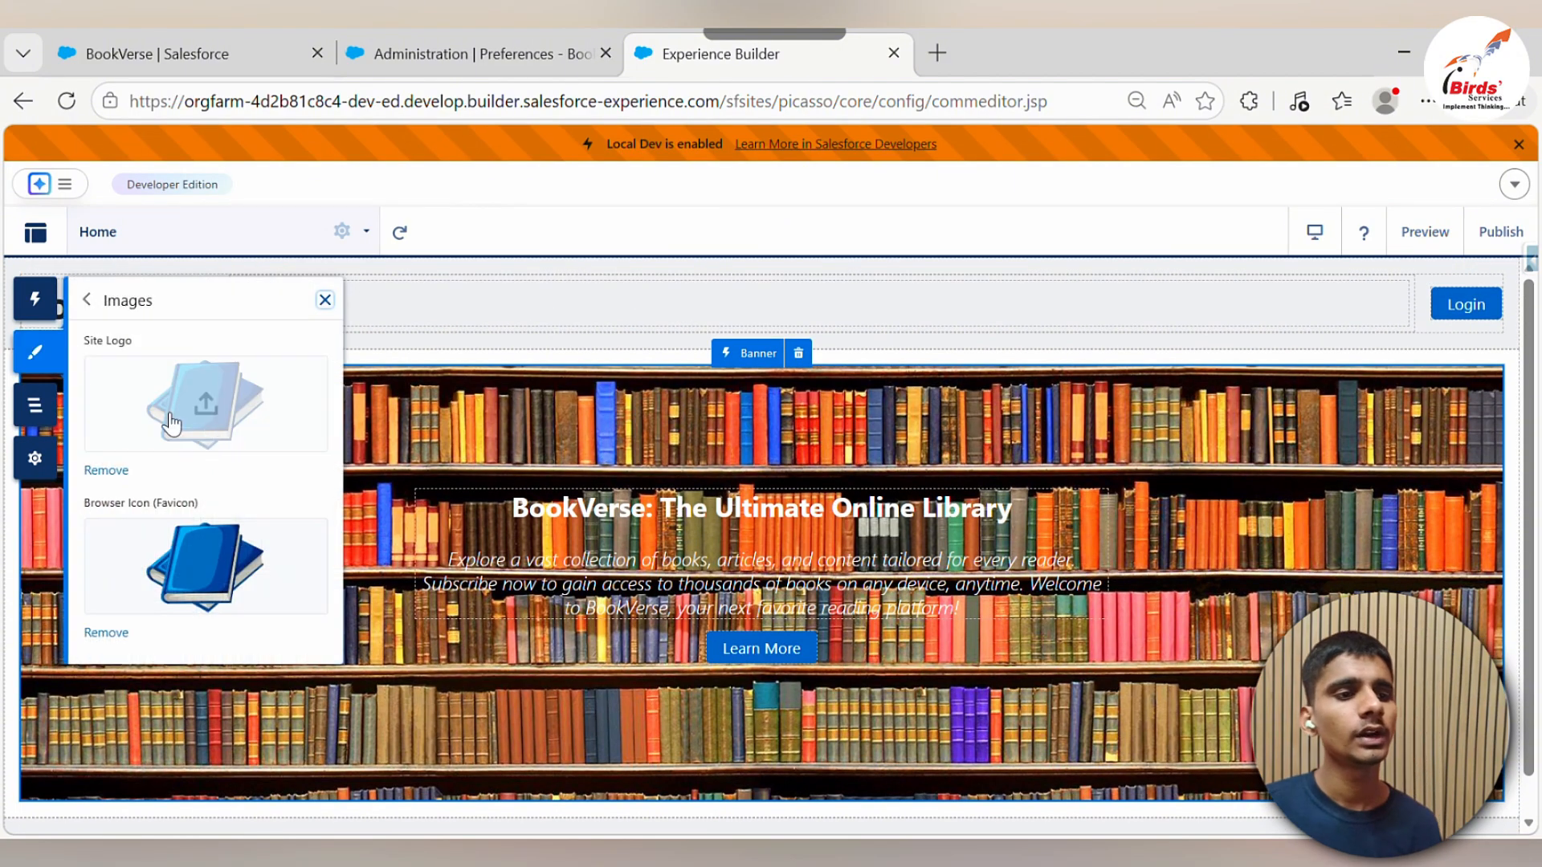
{"action": "left_click", "coordinate": [86, 300]}
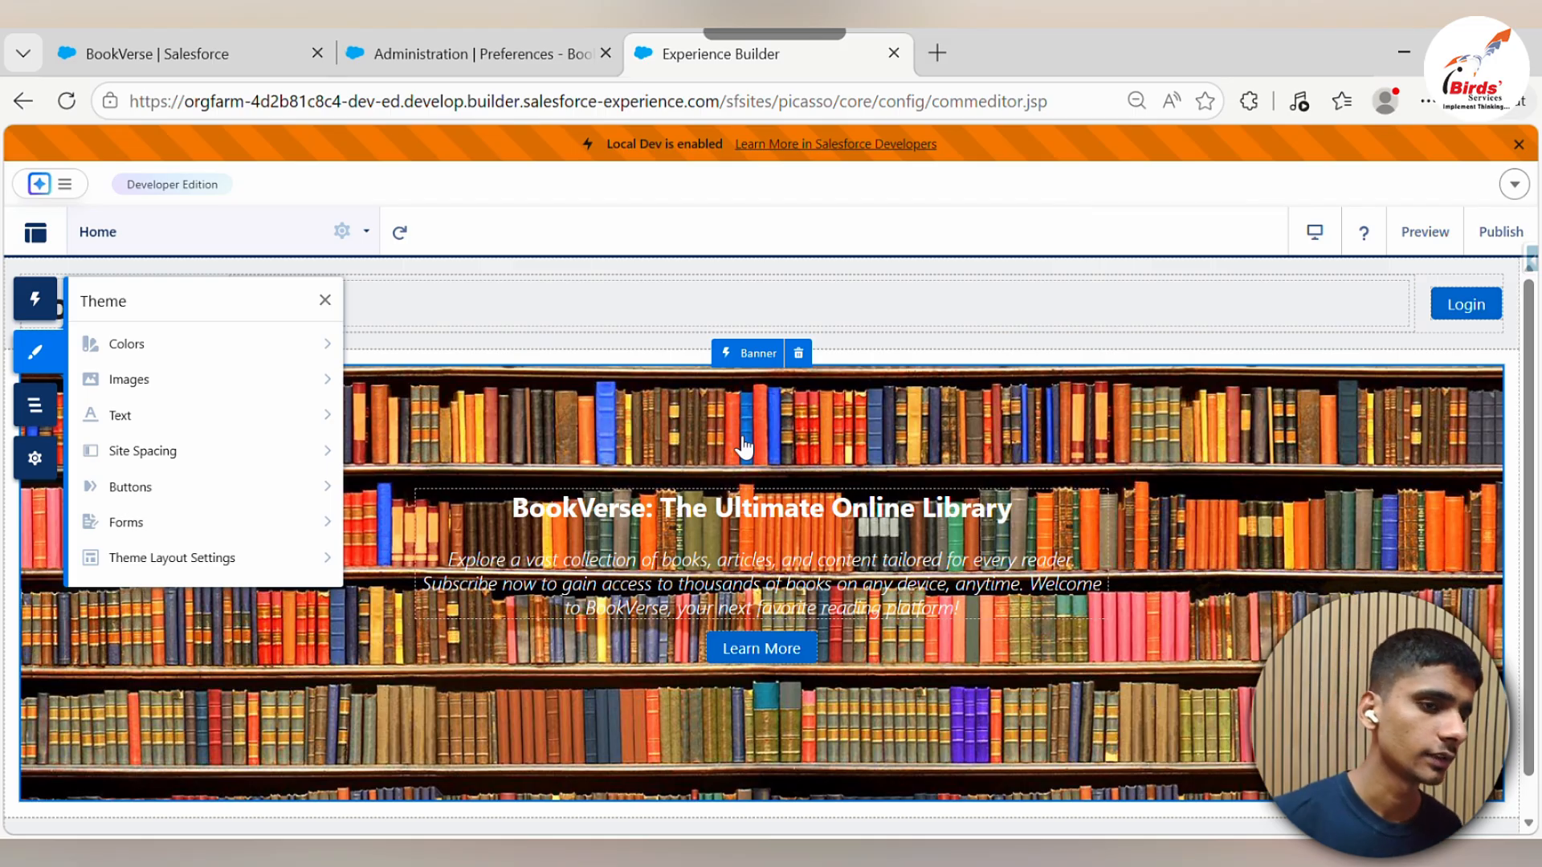
{"action": "left_click", "coordinate": [35, 458]}
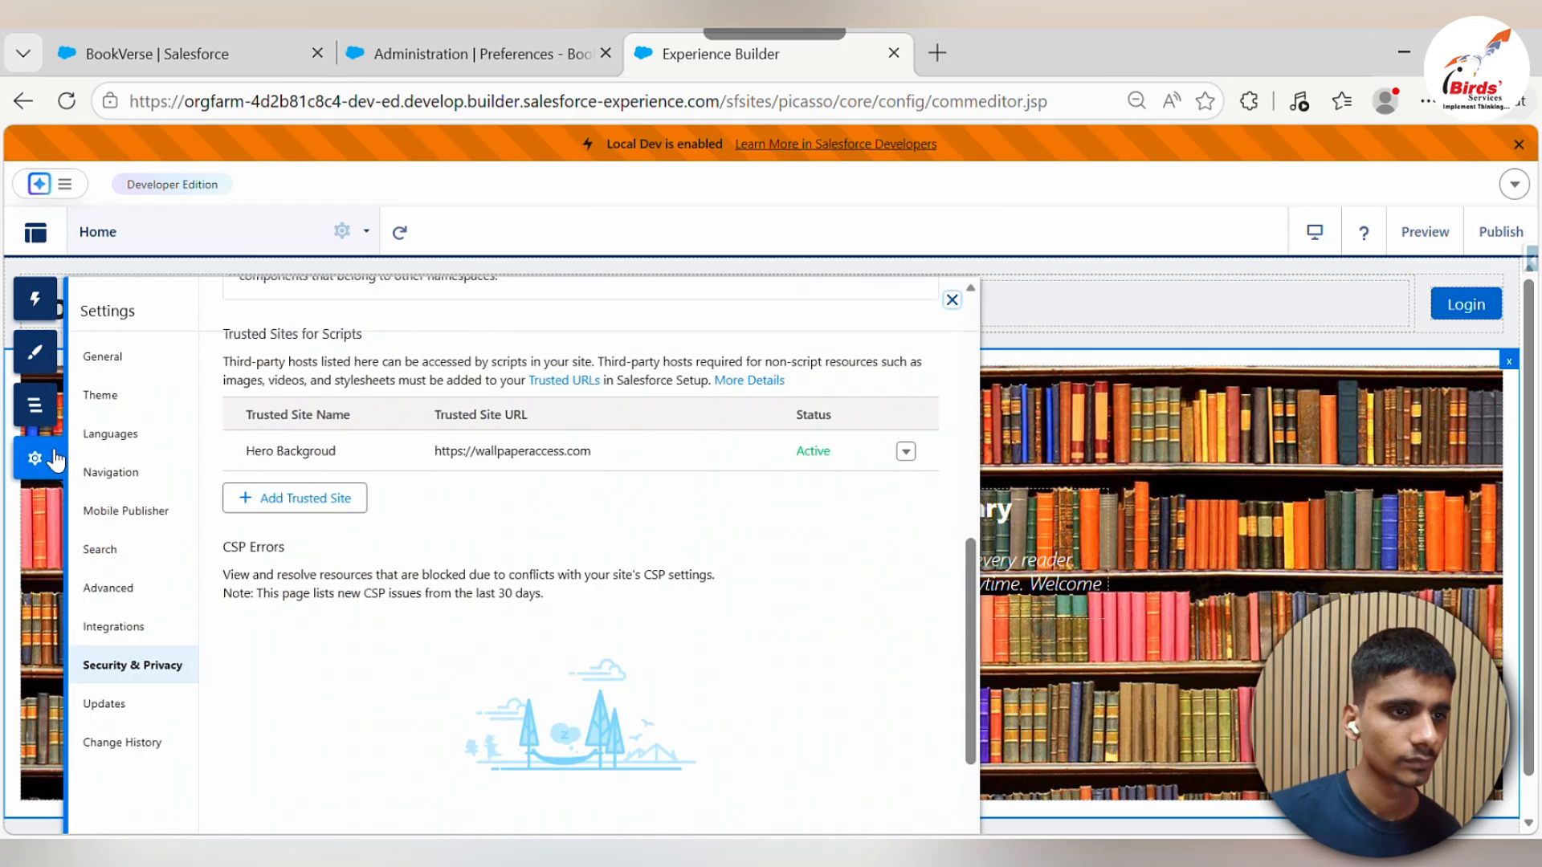
{"action": "left_click", "coordinate": [34, 352]}
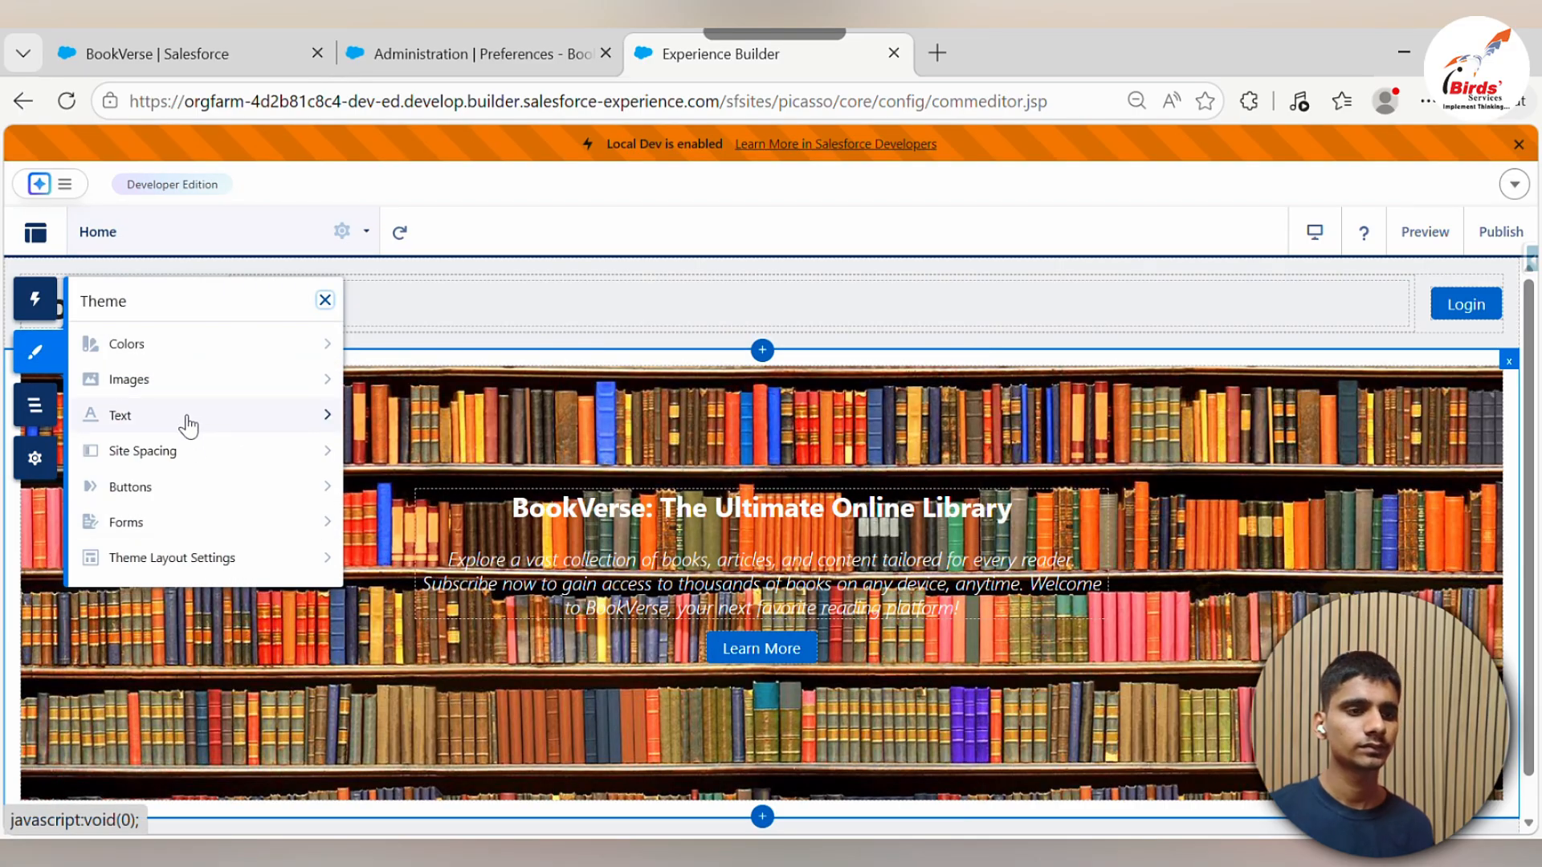
{"action": "left_click", "coordinate": [1429, 237]}
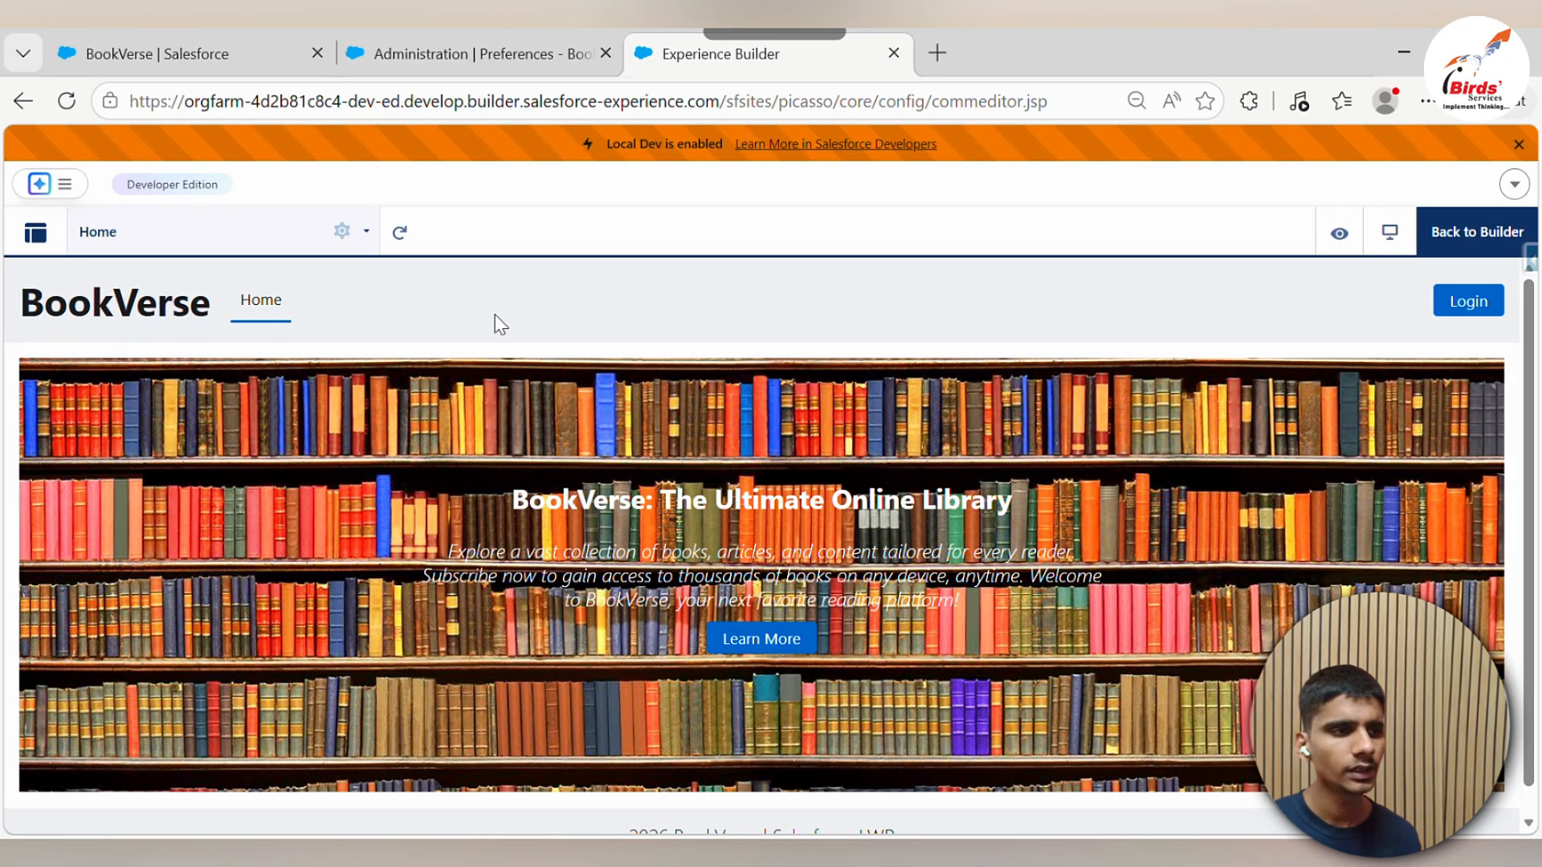
{"action": "left_click", "coordinate": [1454, 225]}
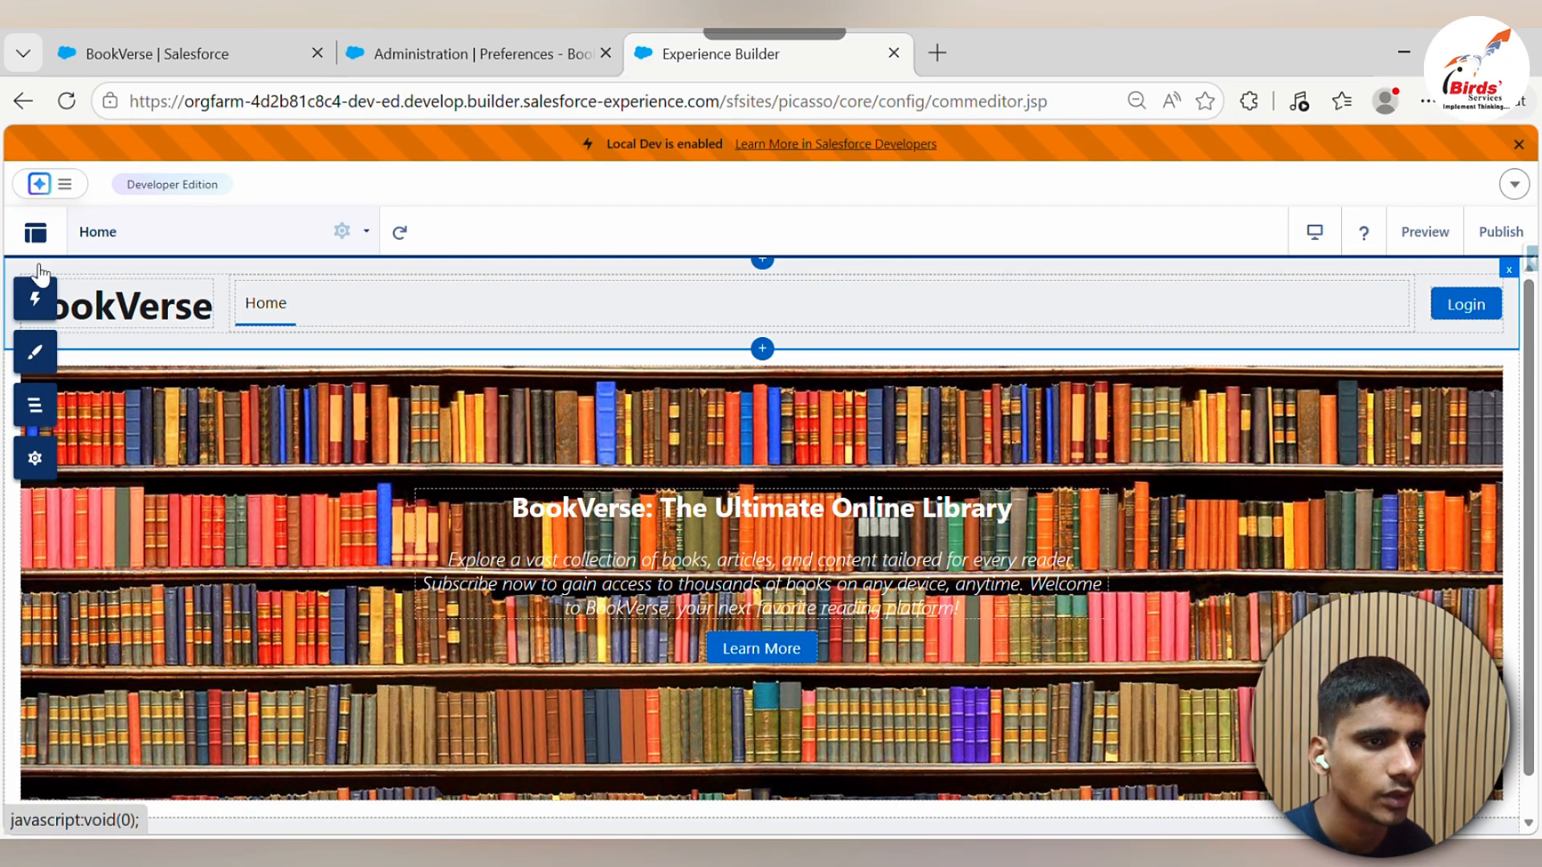
Find the Site Logo component by searching for "logo" and place it in the site header below the BookVerse title
{"action": "left_click", "coordinate": [35, 299]}
{"action": "scroll", "coordinate": [165, 498], "scroll_direction": "up", "scroll_amount": 5}
{"action": "scroll", "coordinate": [233, 498], "scroll_direction": "down", "scroll_amount": 10}
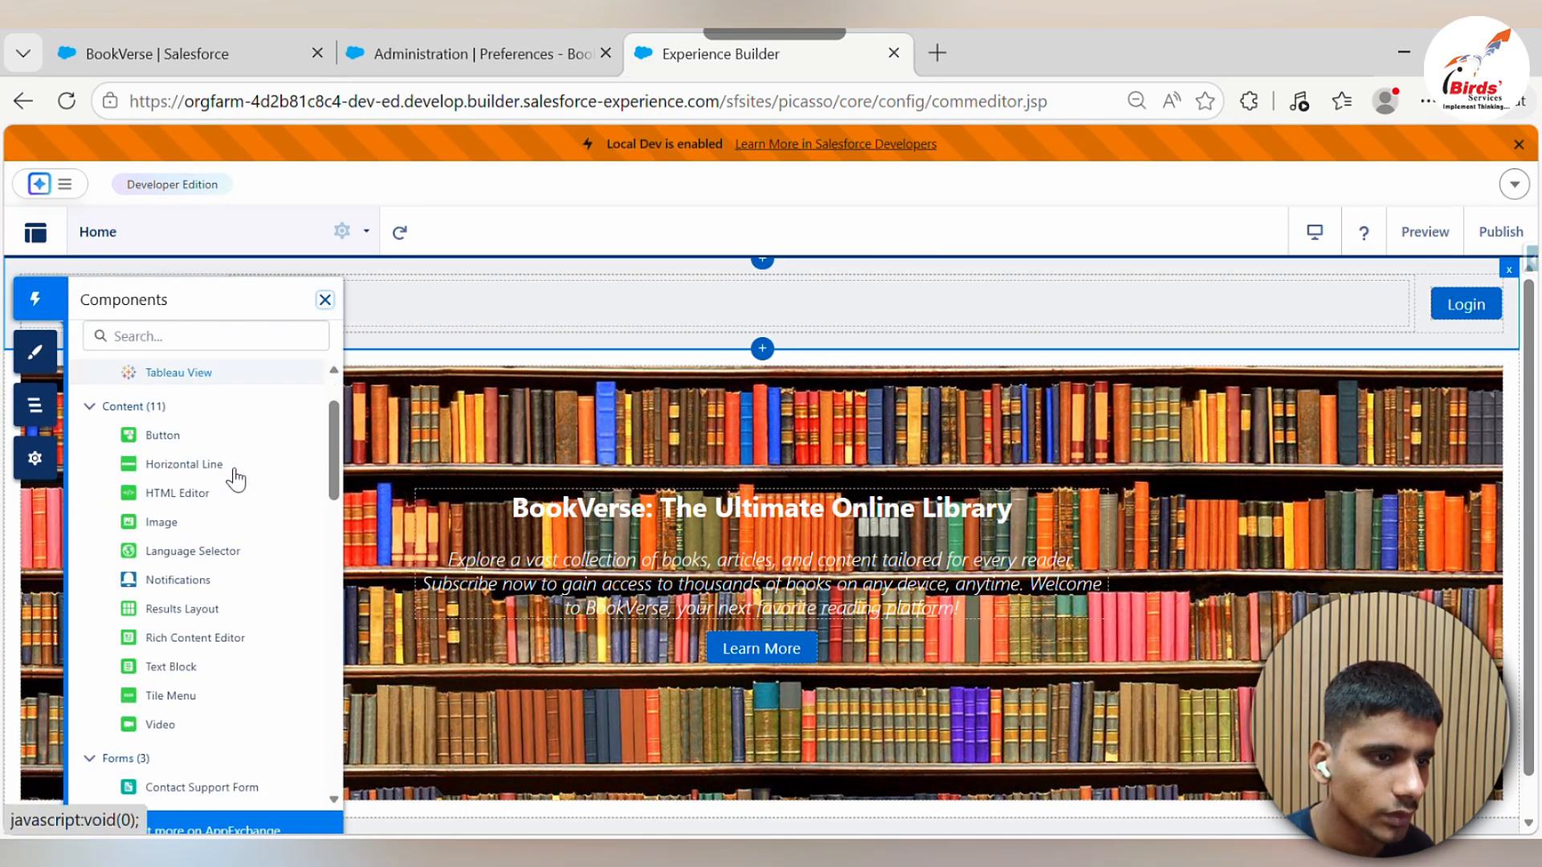
{"action": "scroll", "coordinate": [230, 517], "scroll_direction": "down", "scroll_amount": 4}
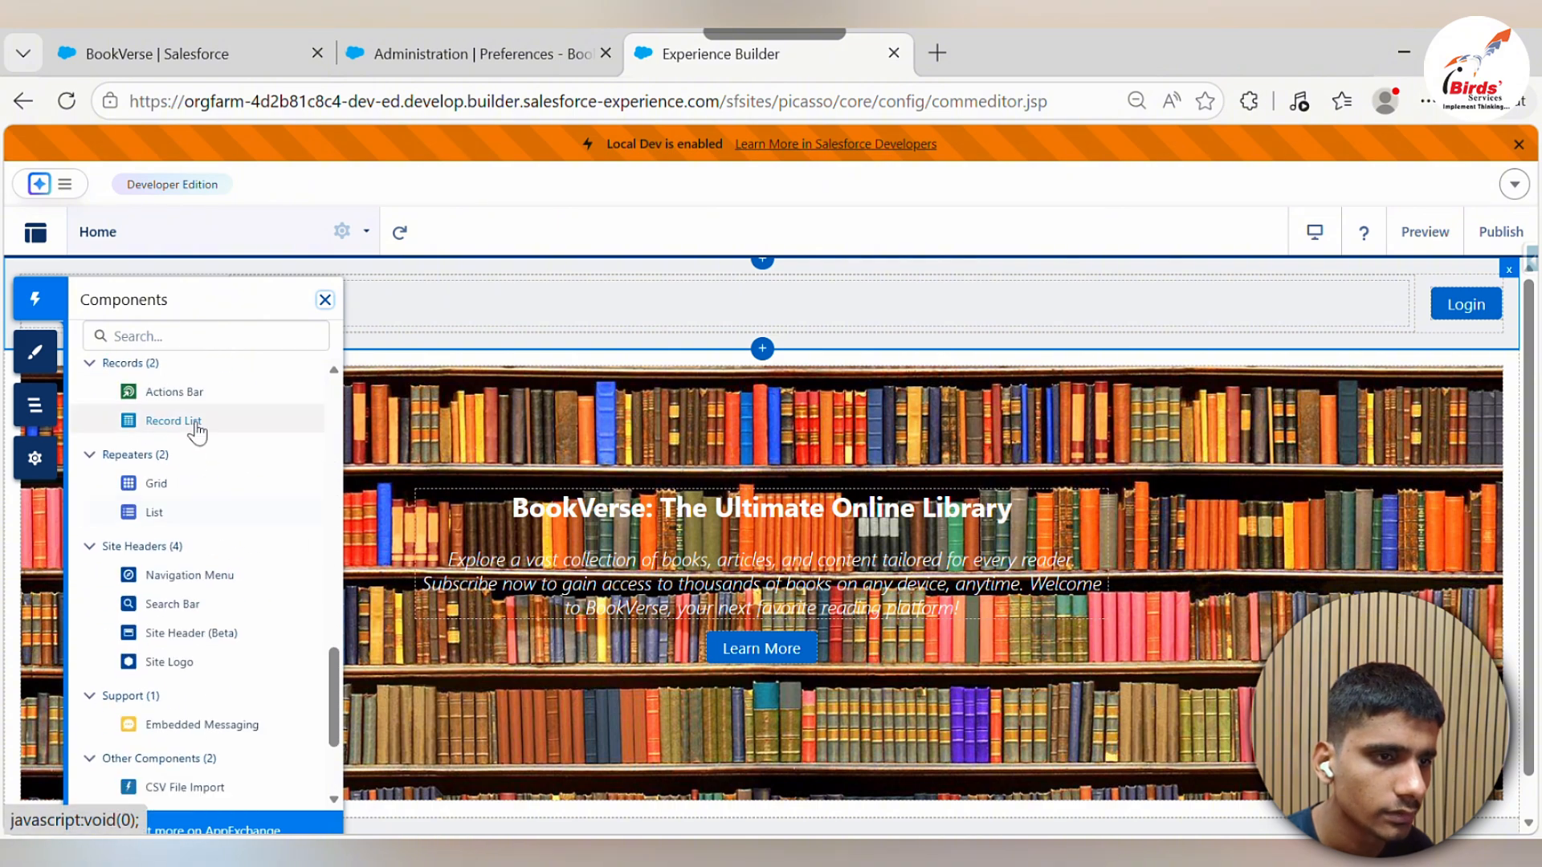
{"action": "left_click", "coordinate": [189, 335]}
{"action": "type", "text": "logo"}
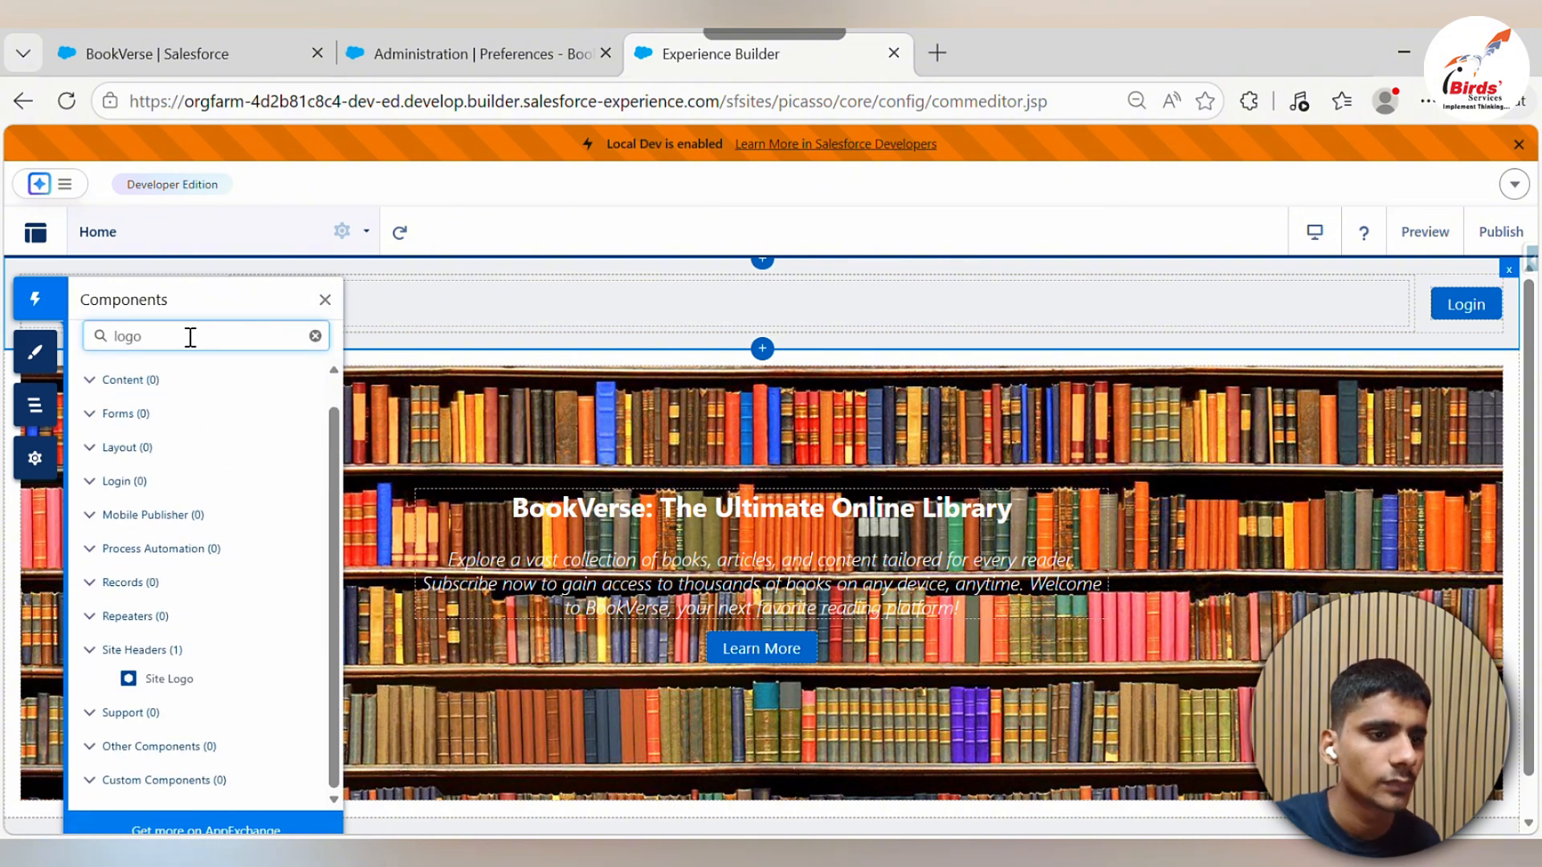
{"action": "mouse_move", "coordinate": [160, 671]}
{"action": "left_mouse_down"}
{"action": "mouse_move", "coordinate": [173, 602]}
{"action": "mouse_move", "coordinate": [44, 327]}
{"action": "left_mouse_up"}
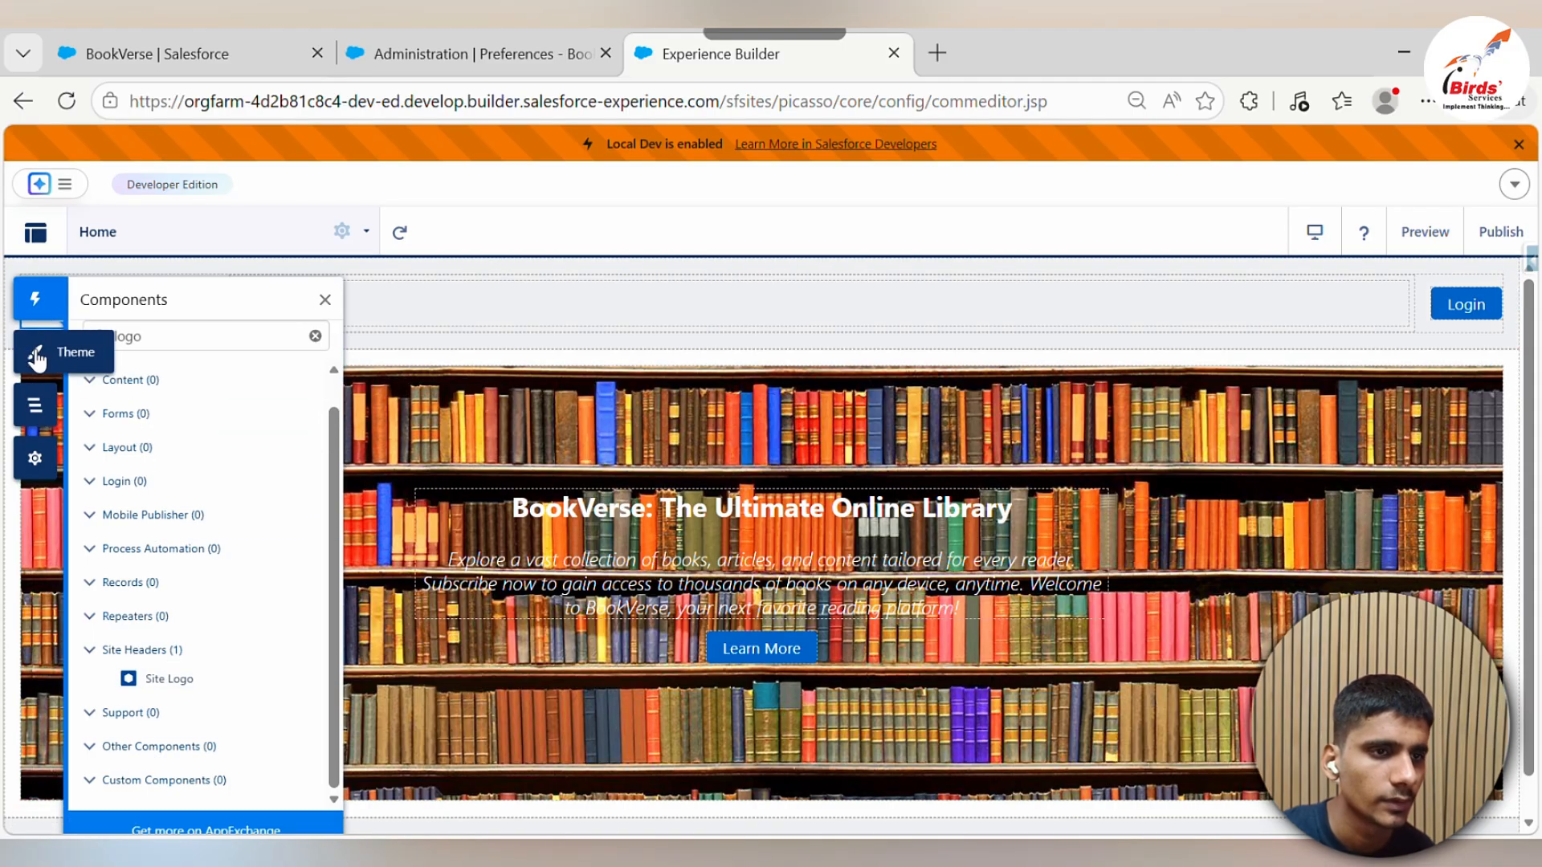
Preview the Home page with the Site Logo component in the header, and return to the builder
{"action": "left_click", "coordinate": [34, 458]}
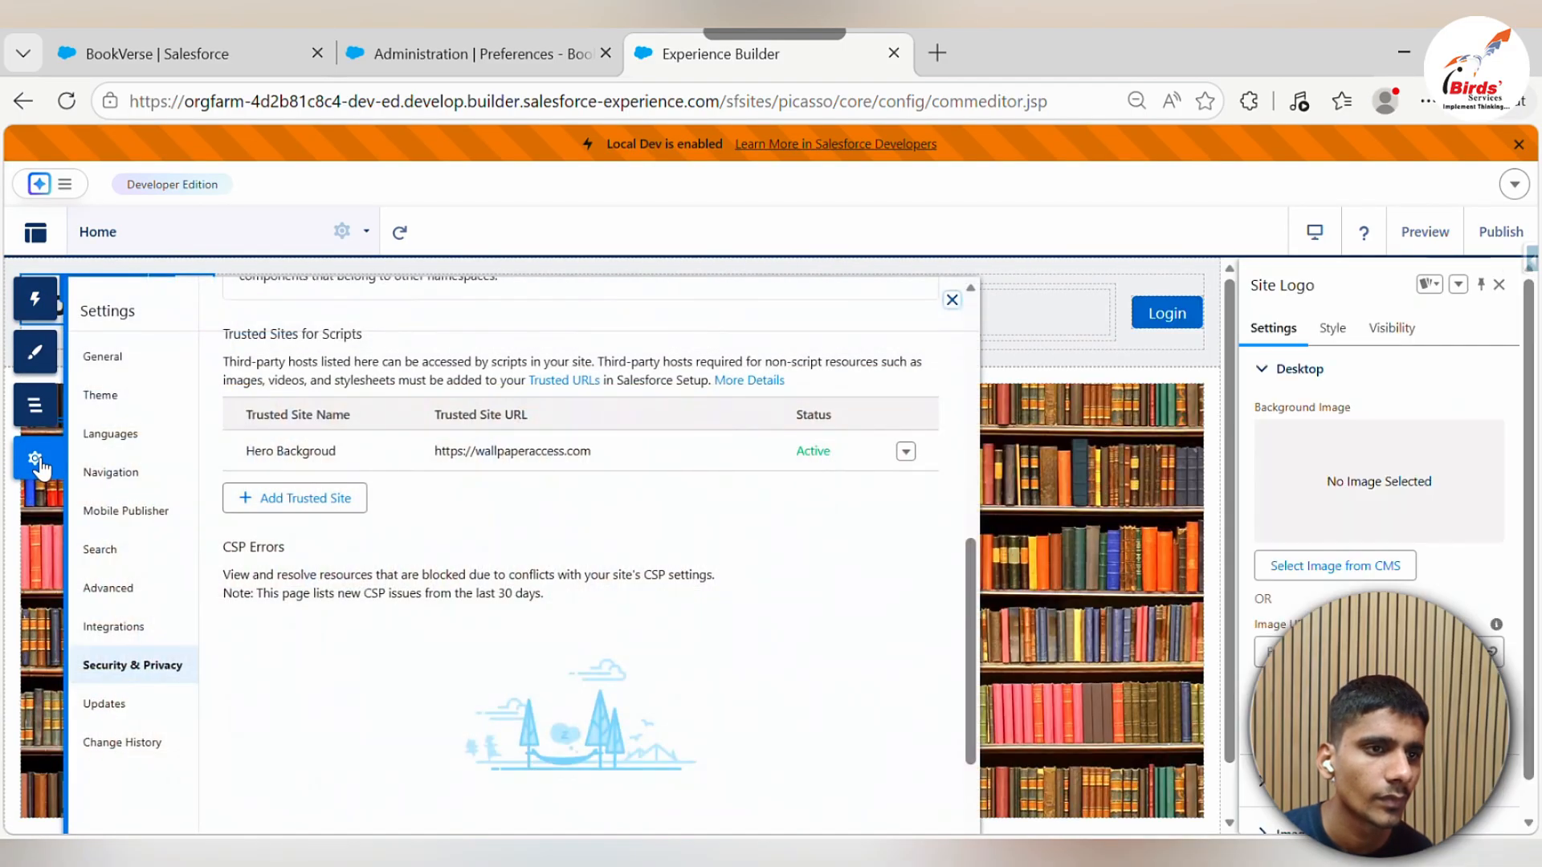
{"action": "left_click", "coordinate": [1434, 232]}
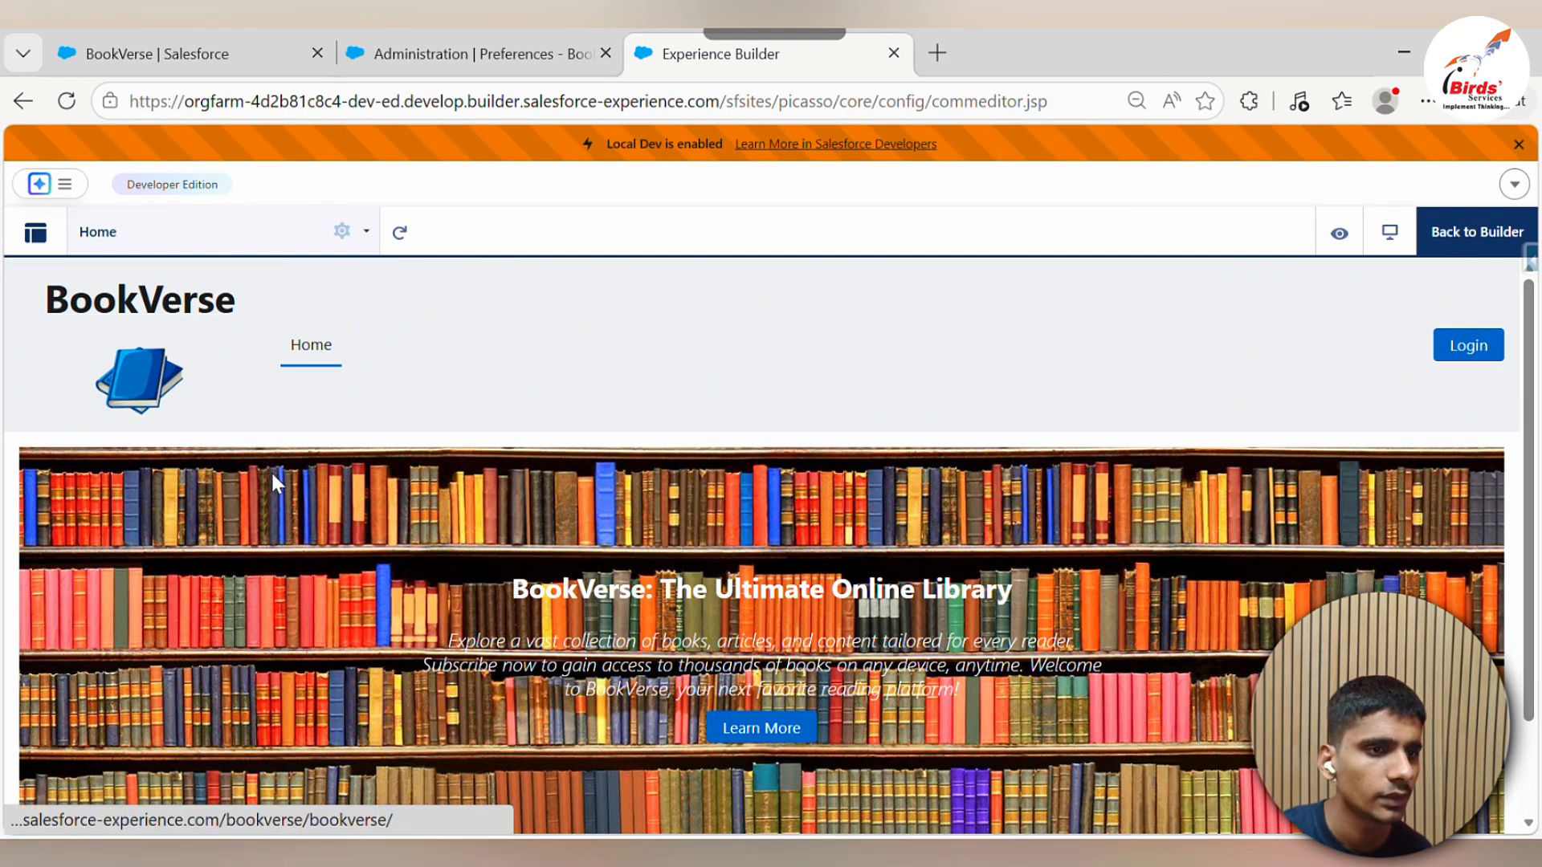
{"action": "left_click", "coordinate": [1510, 241]}
Select the site header and add a Columns layout component to it above the BookVerse title
{"action": "left_click", "coordinate": [239, 334]}
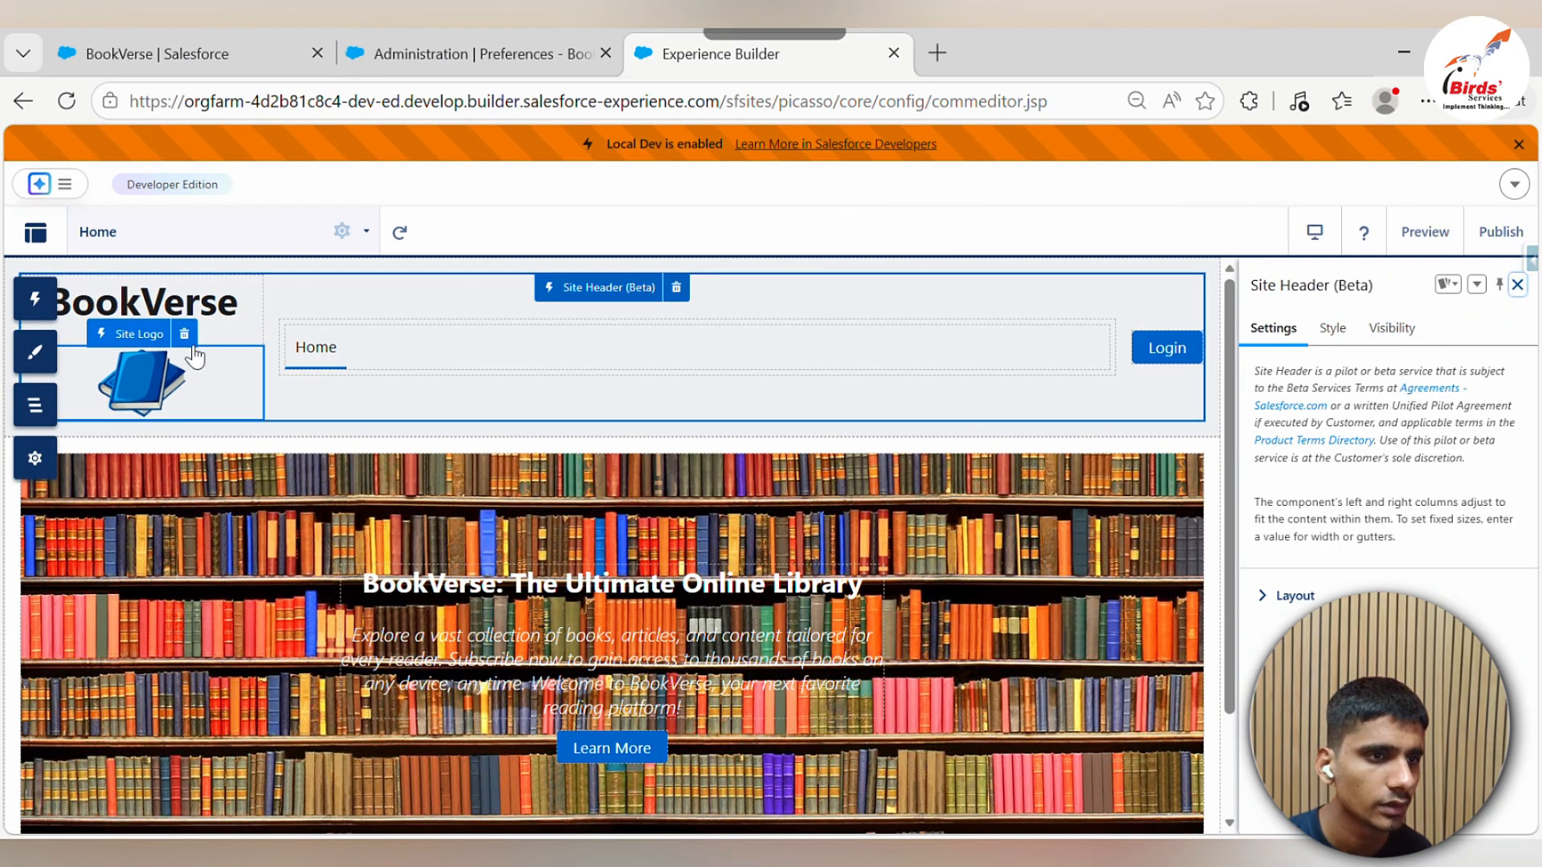
{"action": "left_click", "coordinate": [34, 298]}
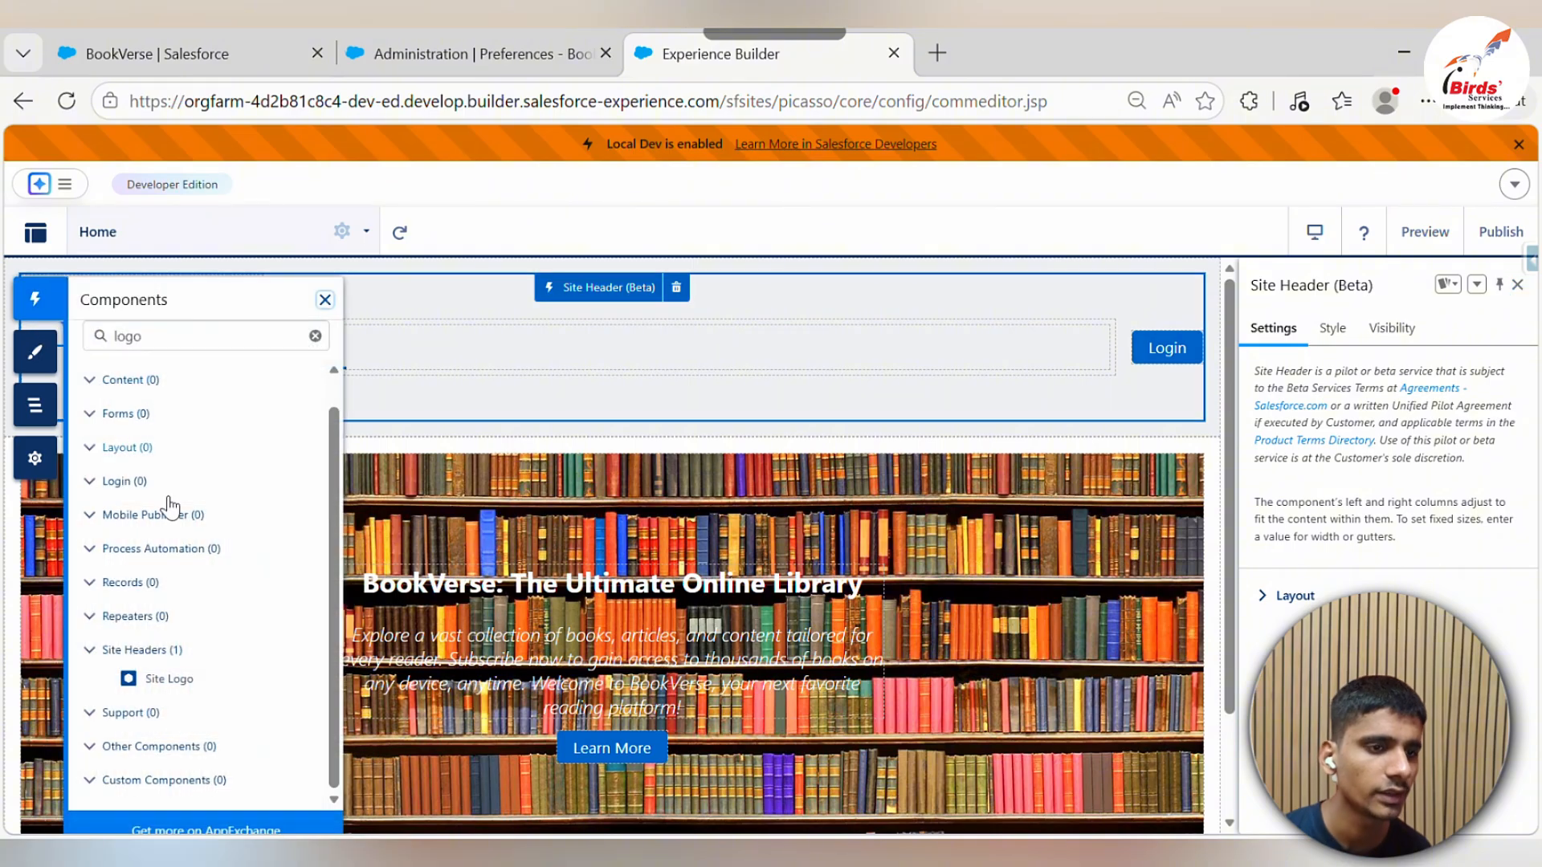
{"action": "left_click", "coordinate": [315, 337]}
{"action": "scroll", "coordinate": [206, 506], "scroll_direction": "down", "scroll_amount": 10}
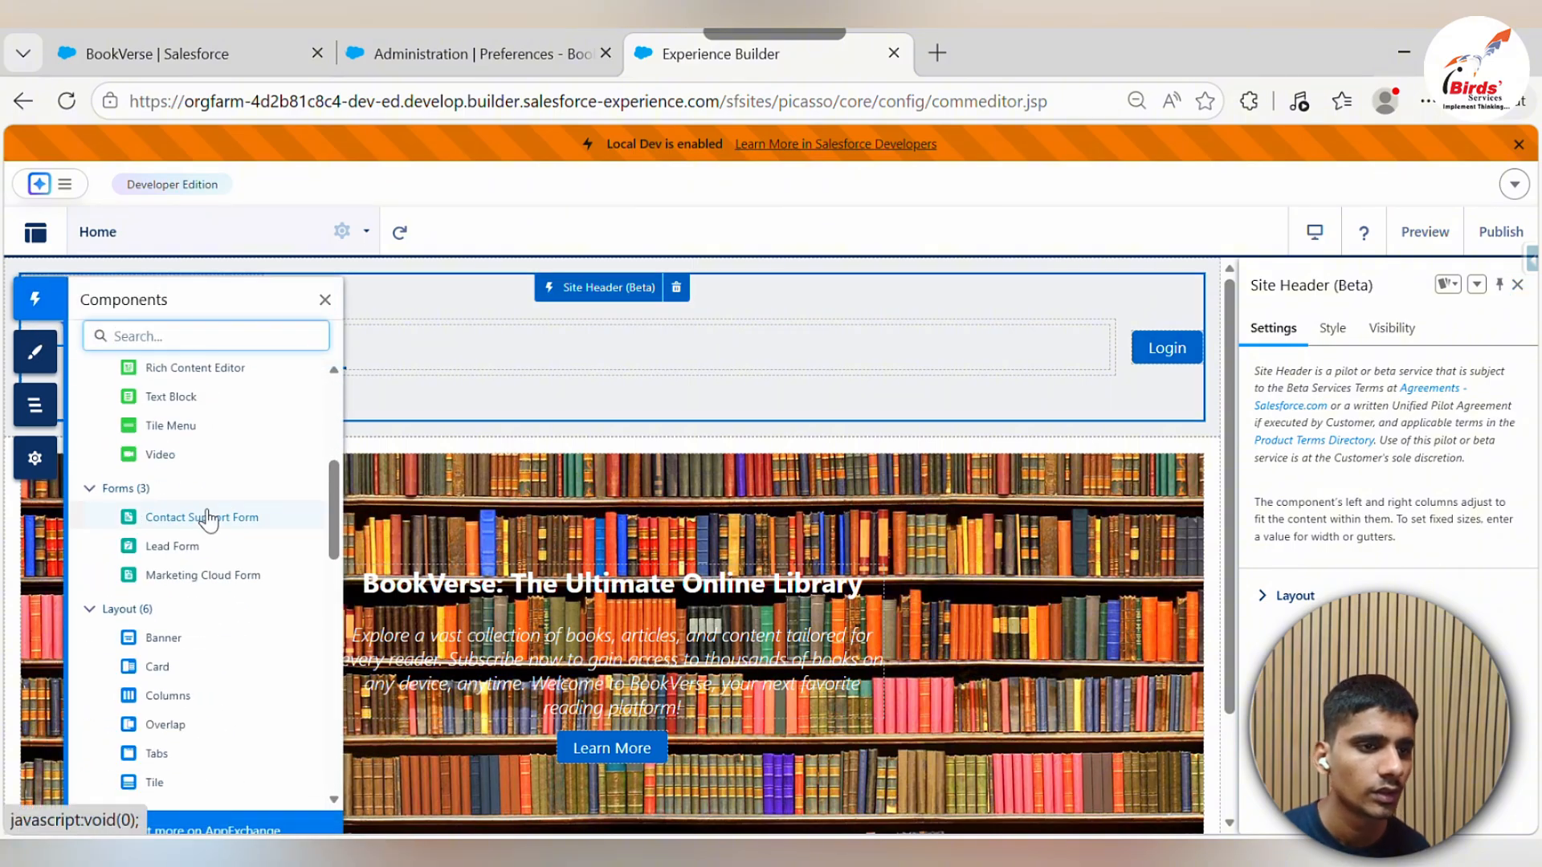
{"action": "scroll", "coordinate": [207, 518], "scroll_direction": "down", "scroll_amount": 4}
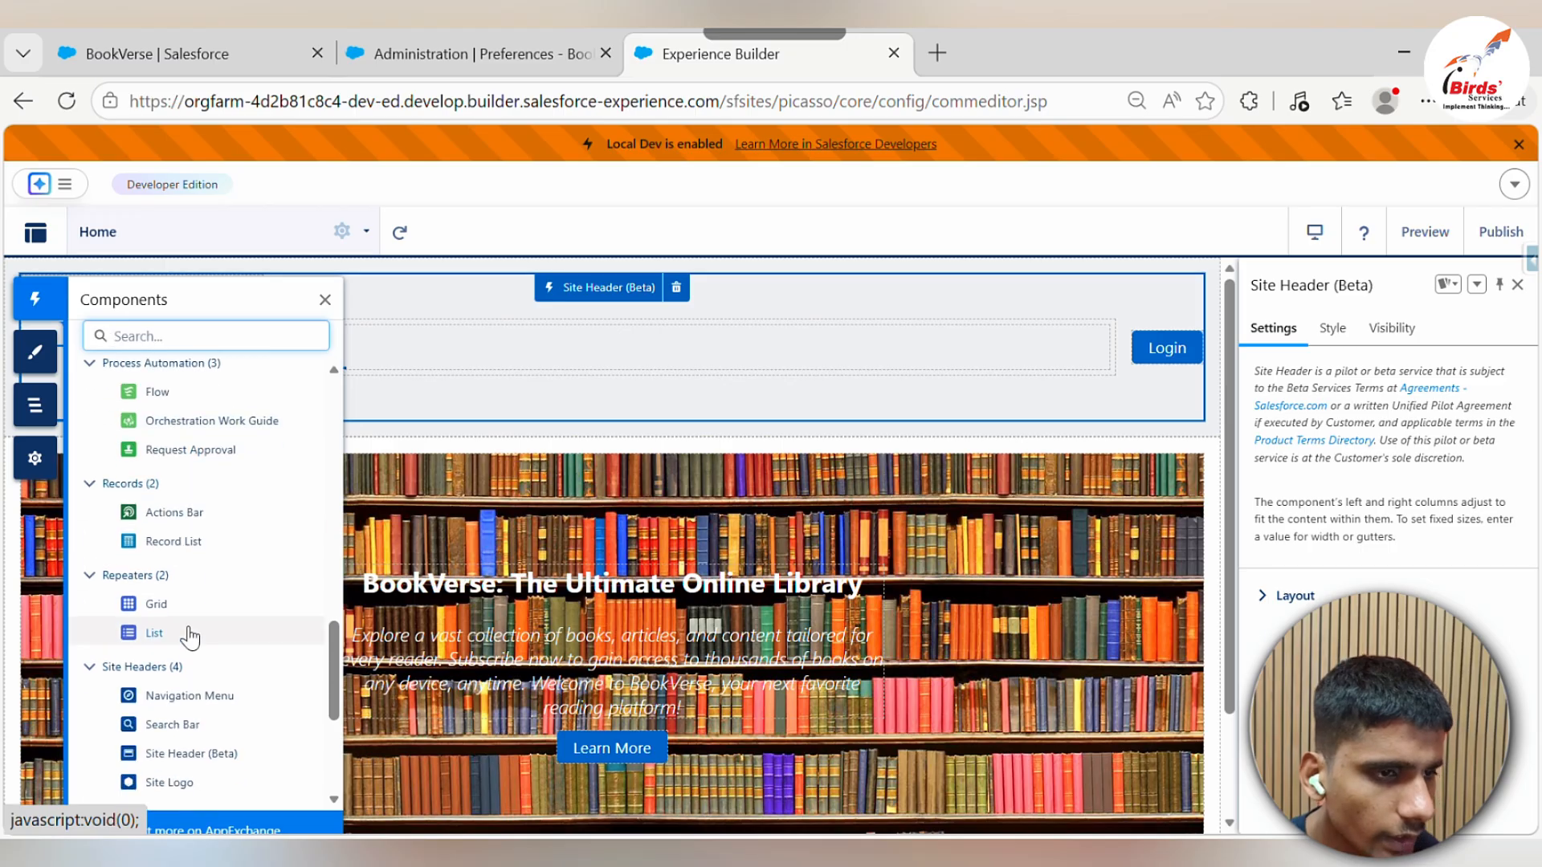
{"action": "scroll", "coordinate": [189, 579], "scroll_direction": "up", "scroll_amount": 3}
{"action": "scroll", "coordinate": [190, 579], "scroll_direction": "down", "scroll_amount": 6}
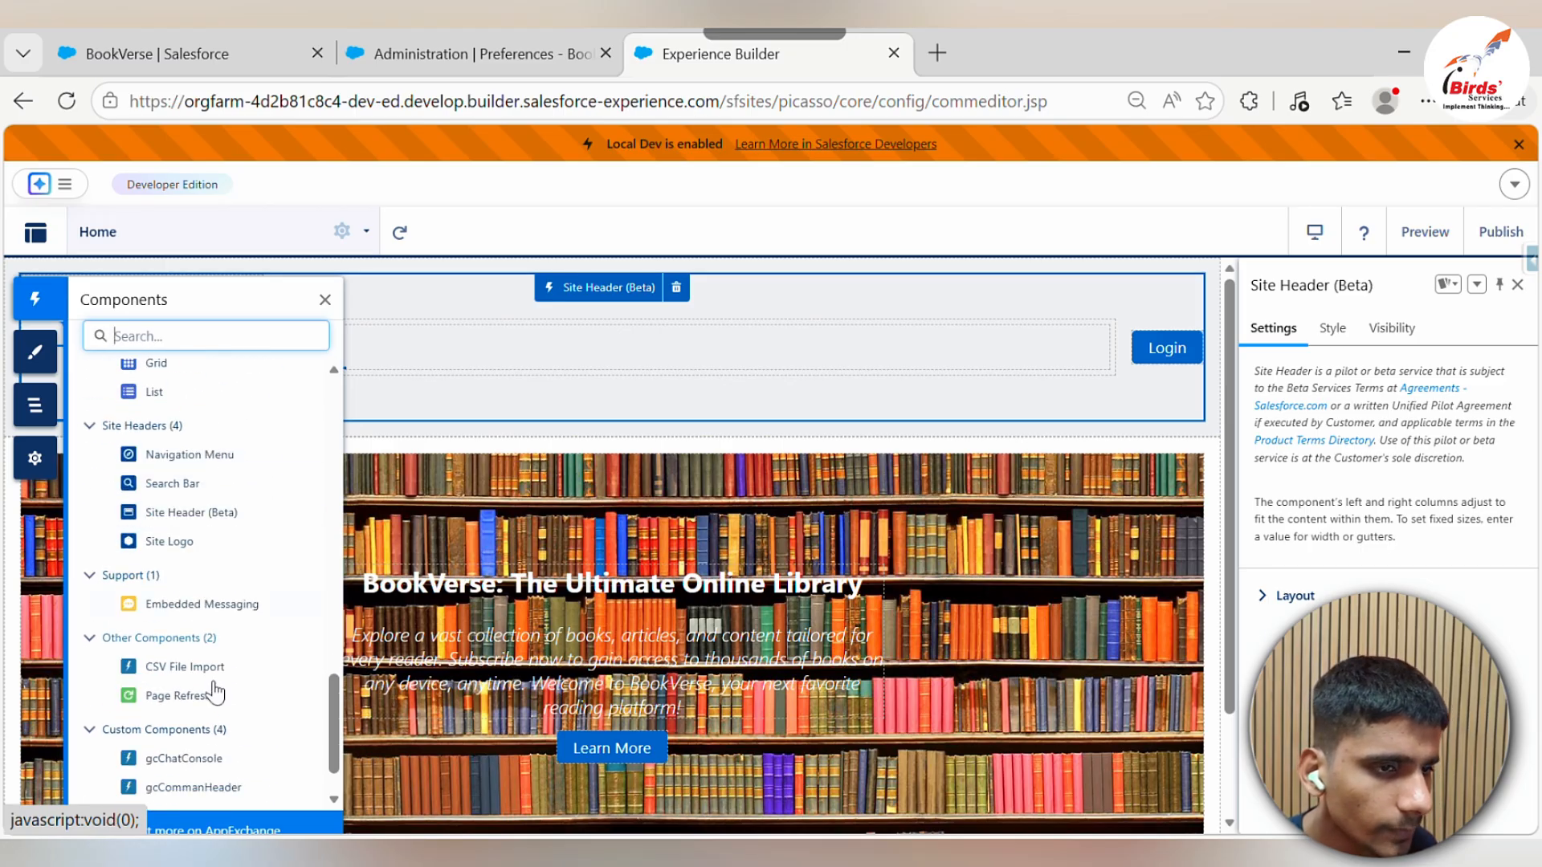
{"action": "scroll", "coordinate": [197, 594], "scroll_direction": "up", "scroll_amount": 8}
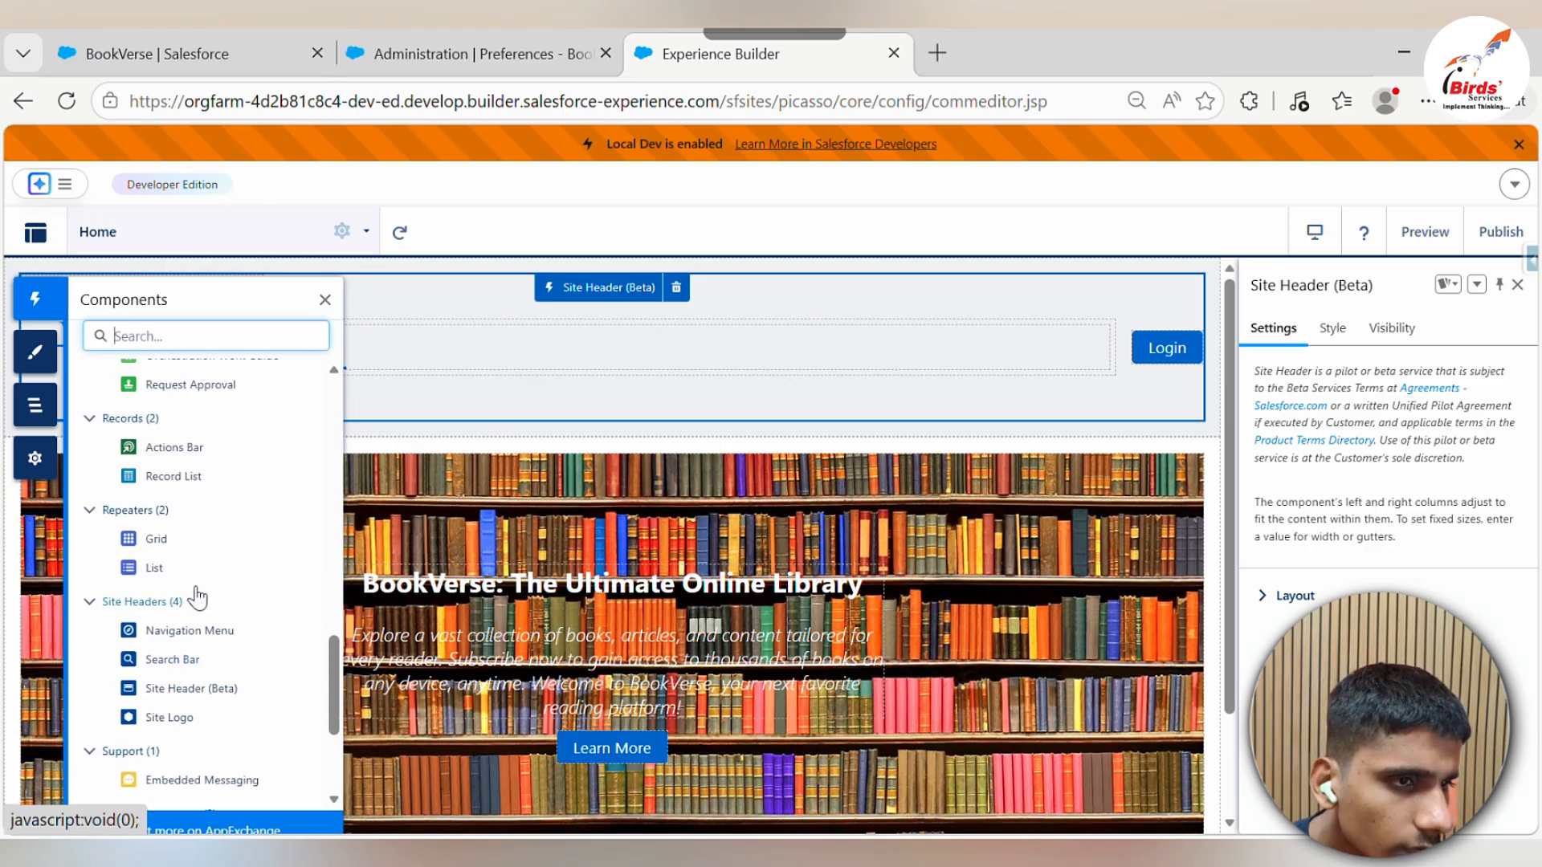
{"action": "left_click_drag", "start_coordinate": [209, 509], "coordinate": [104, 293]}
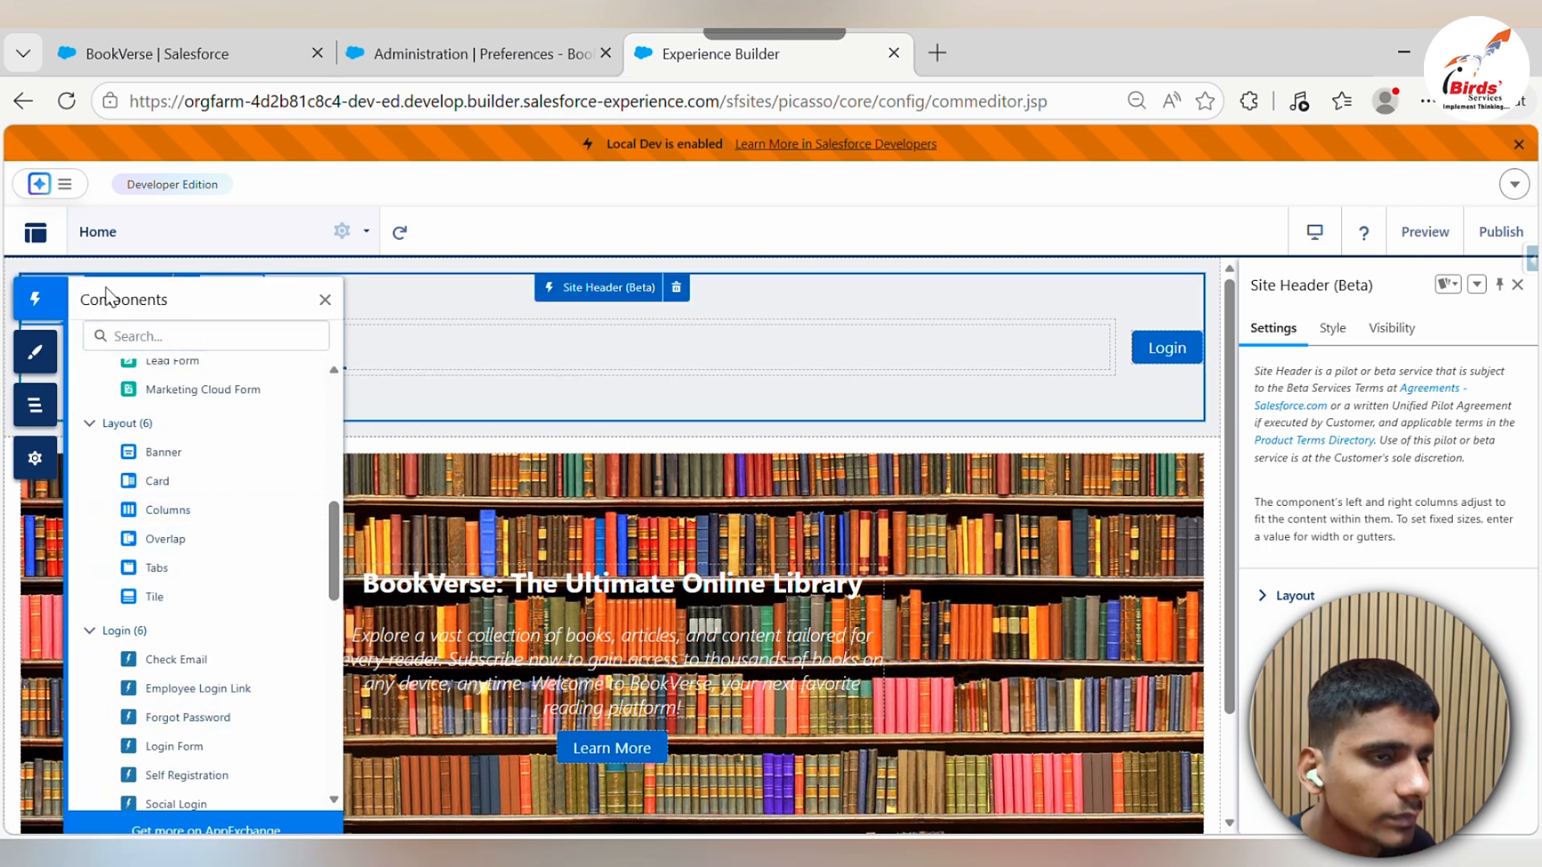
Narrow the first column of the header's Columns component and move the Site Logo into column 1 and the BookVerse title into column 2
{"action": "left_click", "coordinate": [35, 457]}
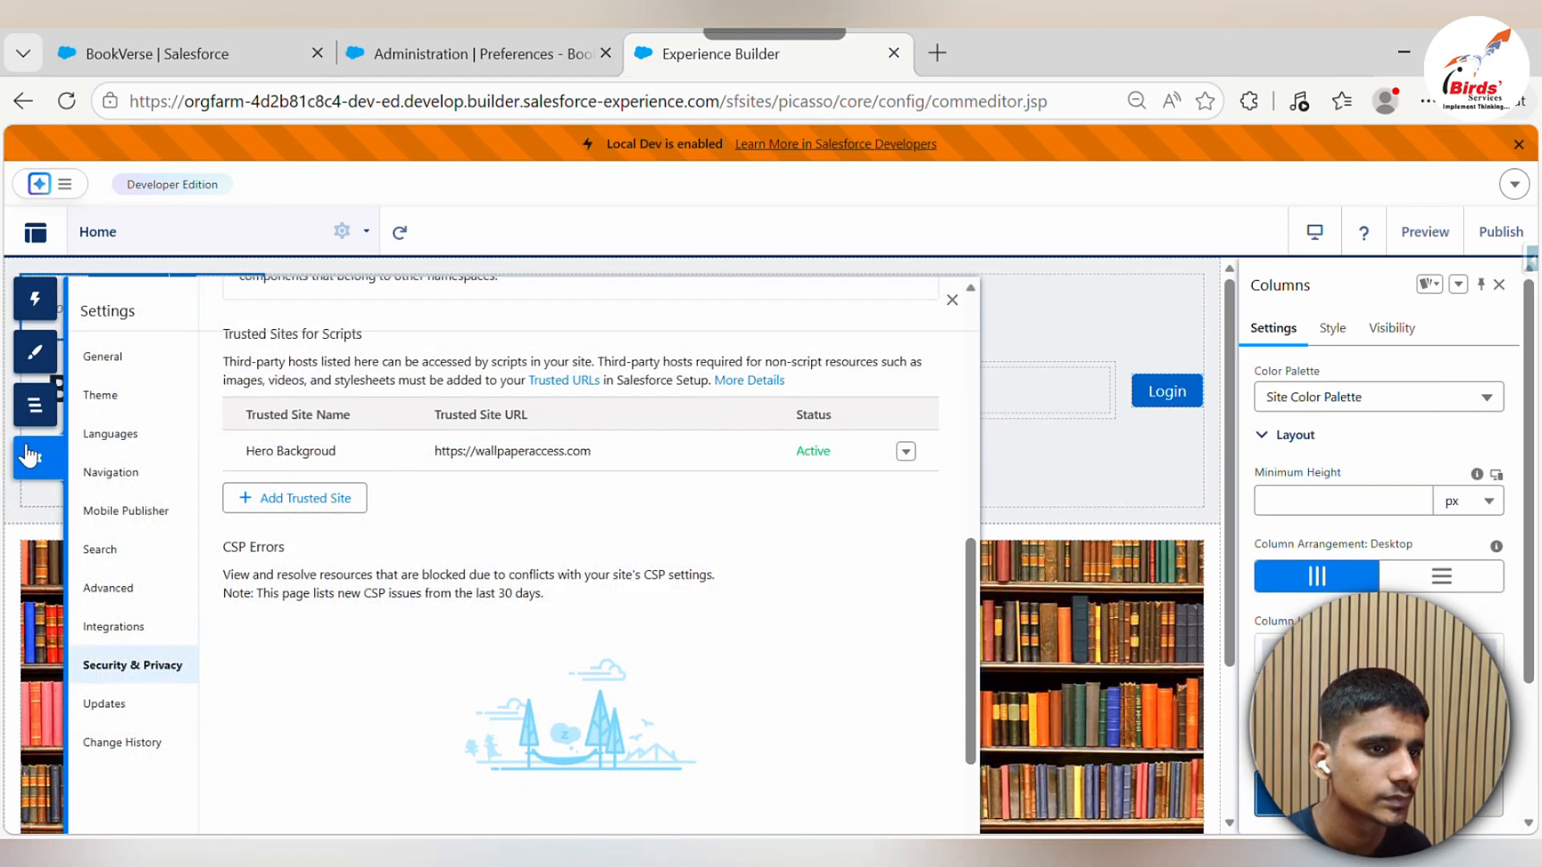
{"action": "left_click", "coordinate": [951, 303]}
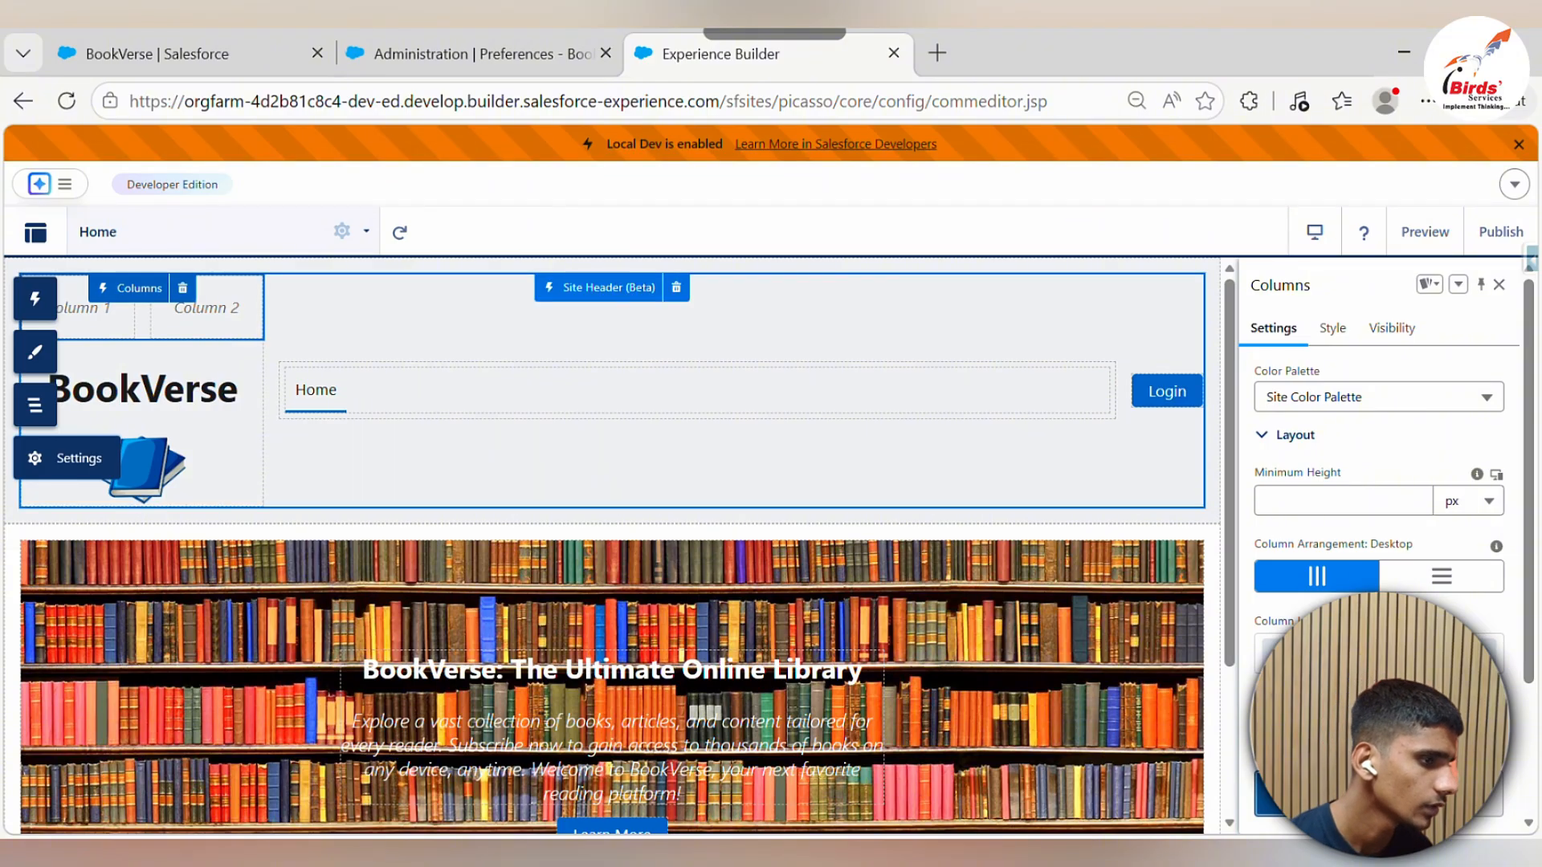
{"action": "scroll", "coordinate": [1379, 547], "scroll_direction": "down", "scroll_amount": 2}
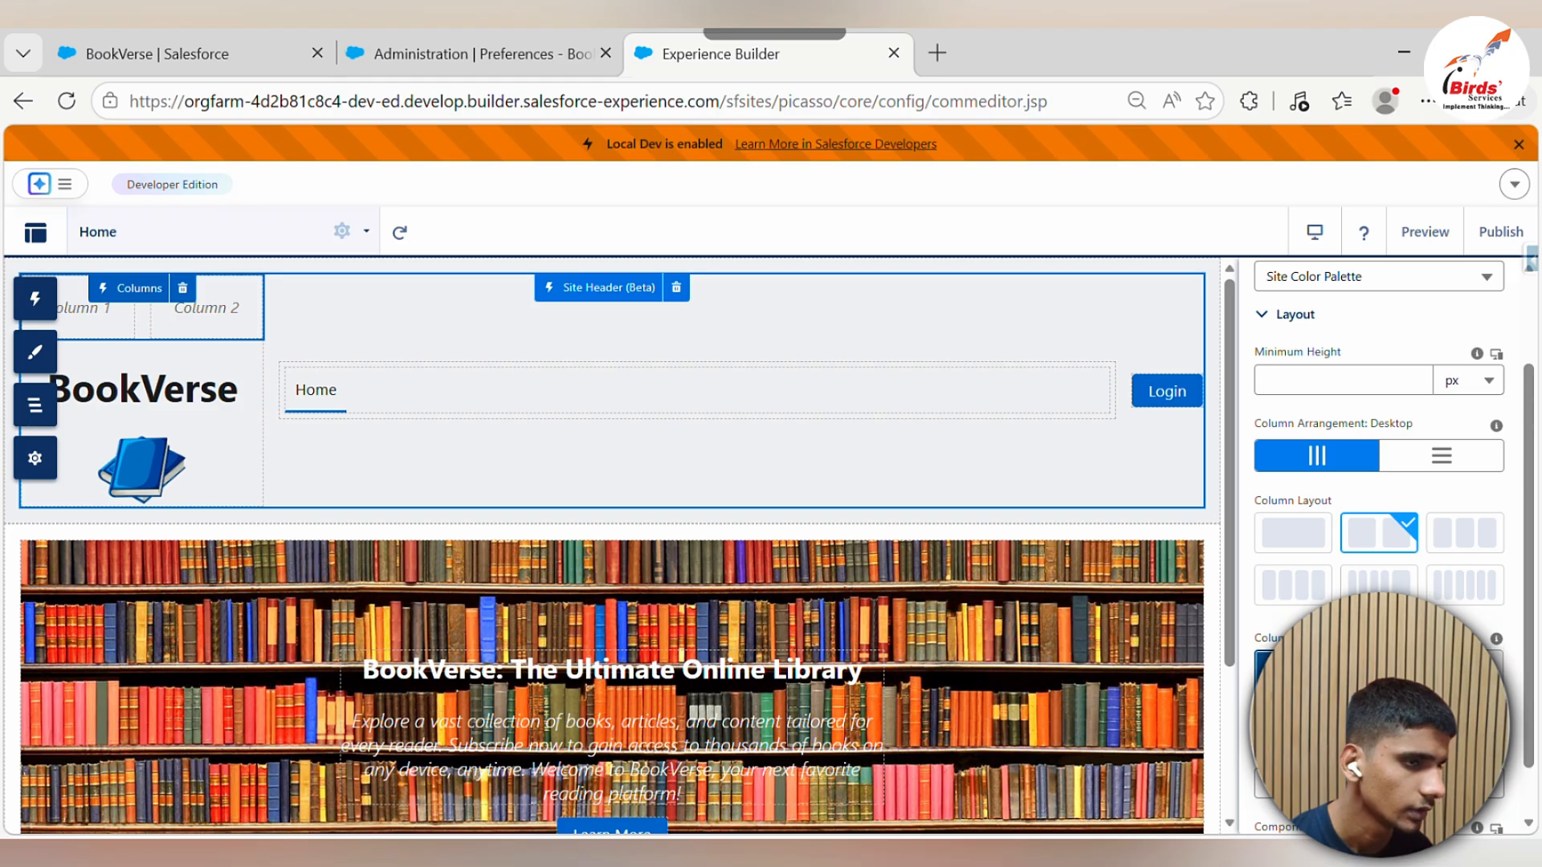
{"action": "left_click", "coordinate": [138, 491]}
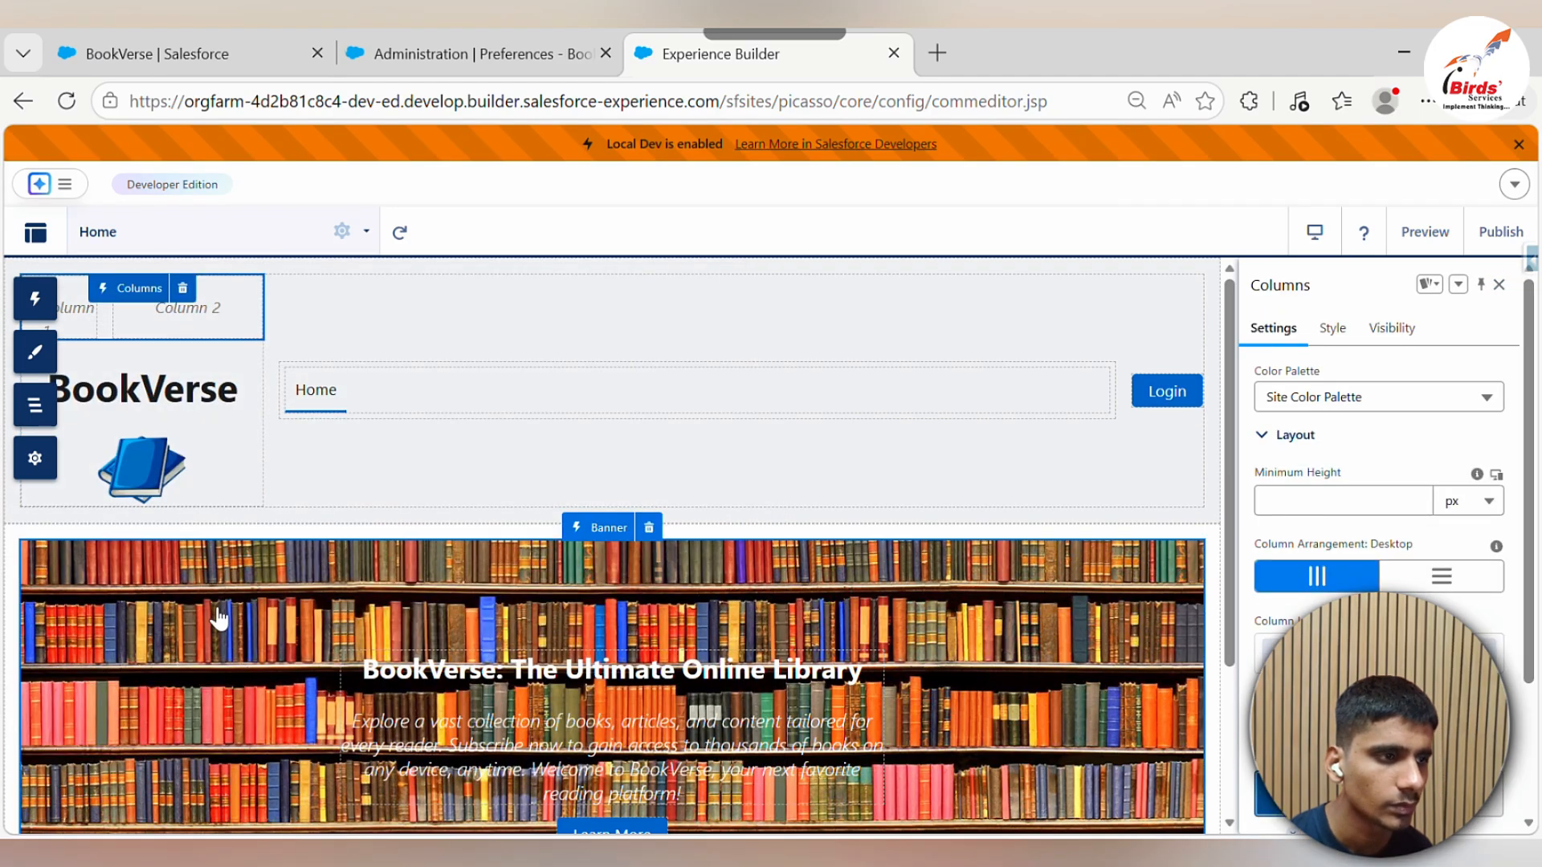
{"action": "left_click_drag", "start_coordinate": [138, 480], "coordinate": [84, 312]}
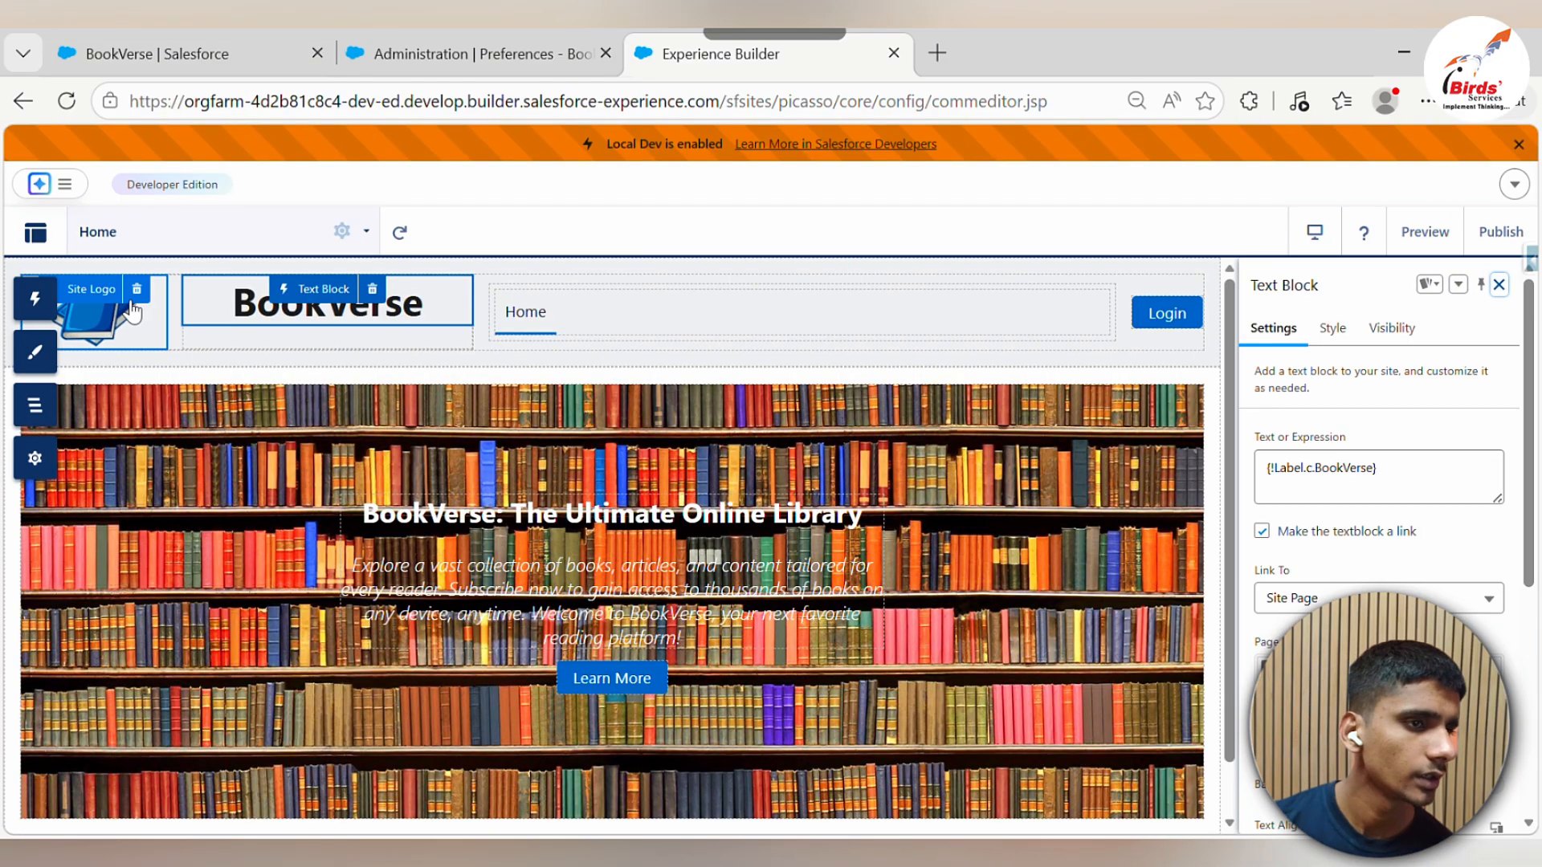
Vertically centre the BookVerse title within the header's Columns component, preview the Home page, and return to the builder
{"action": "left_click", "coordinate": [269, 344]}
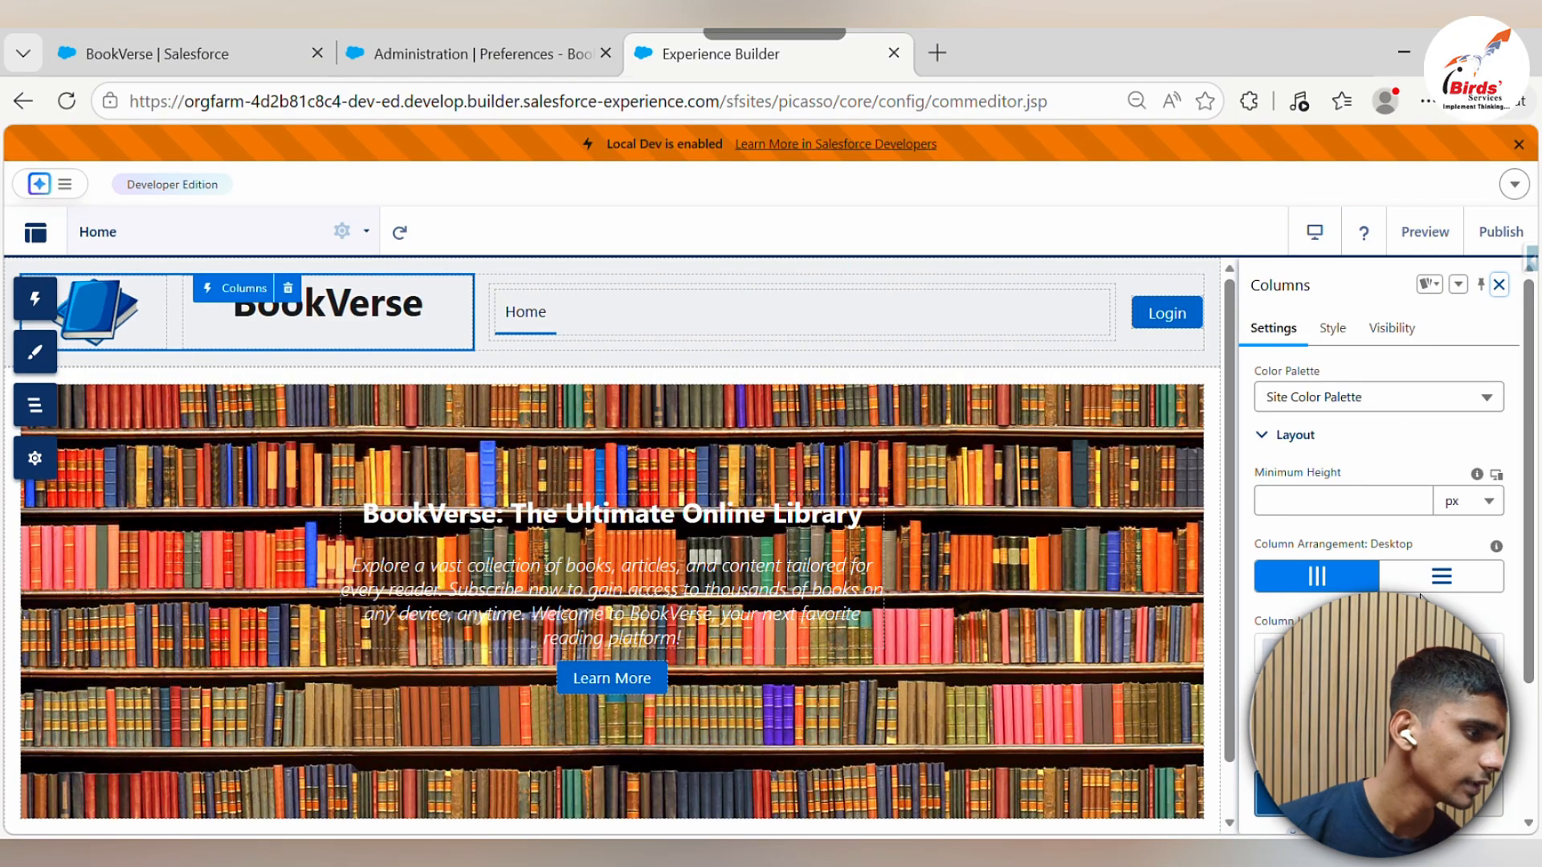
{"action": "scroll", "coordinate": [1420, 596], "scroll_direction": "down", "scroll_amount": 2}
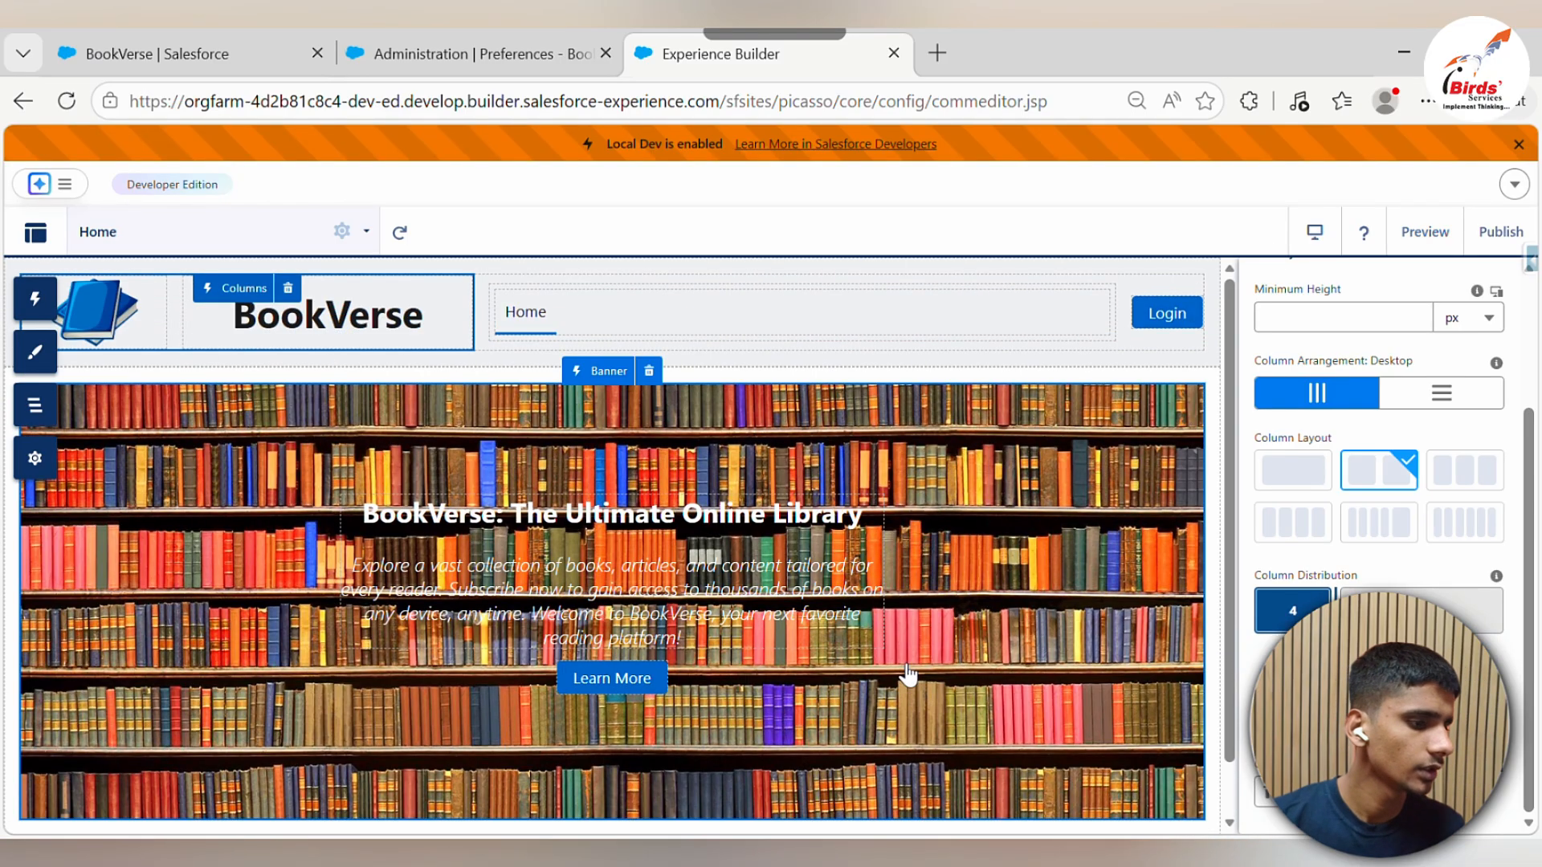
{"action": "left_click", "coordinate": [1298, 792]}
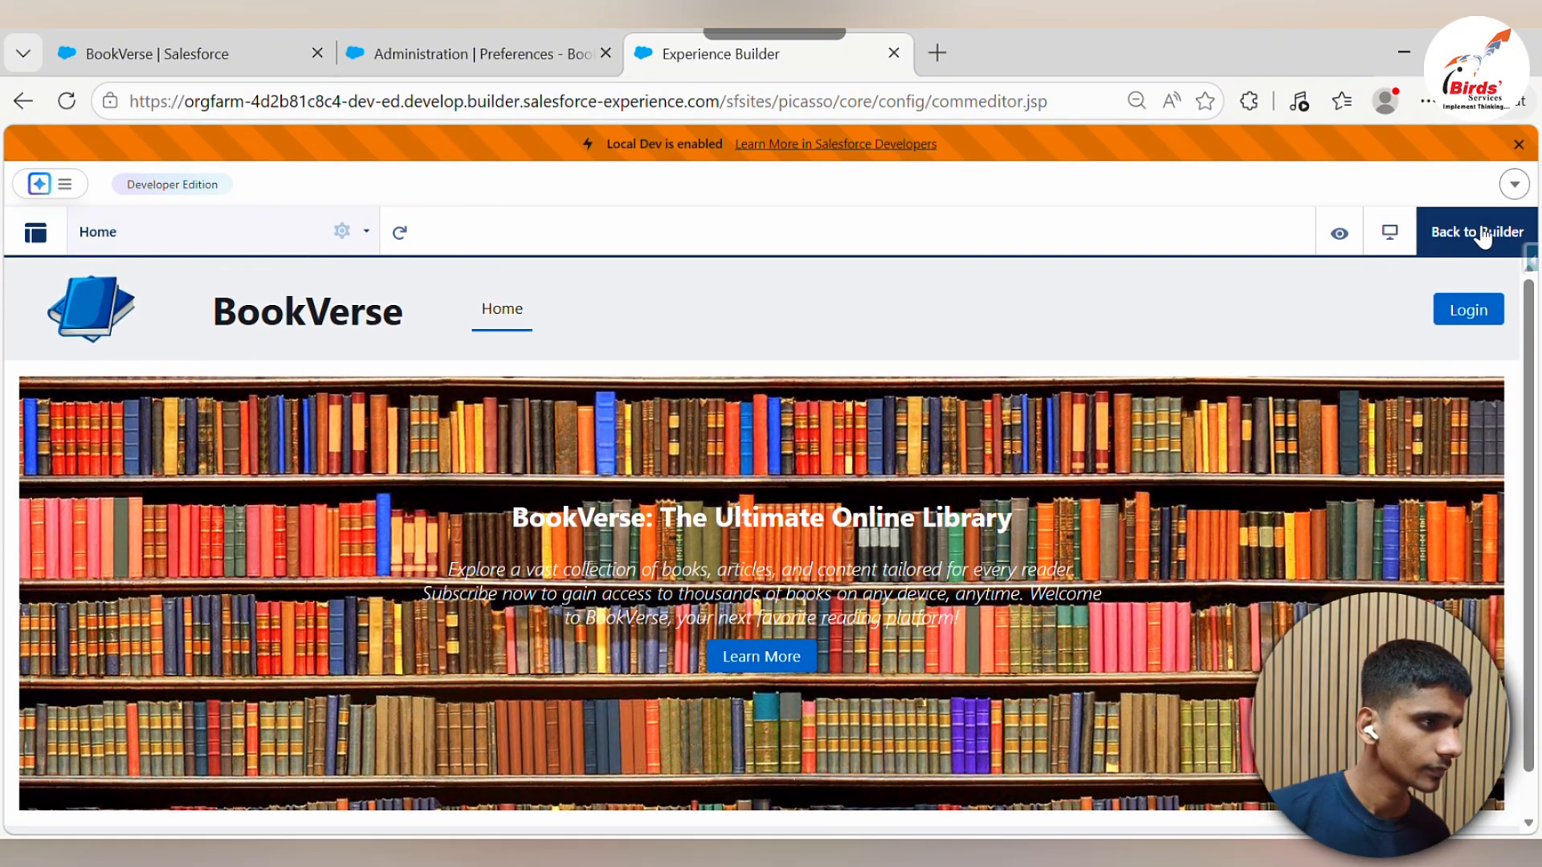
{"action": "left_click", "coordinate": [1479, 233]}
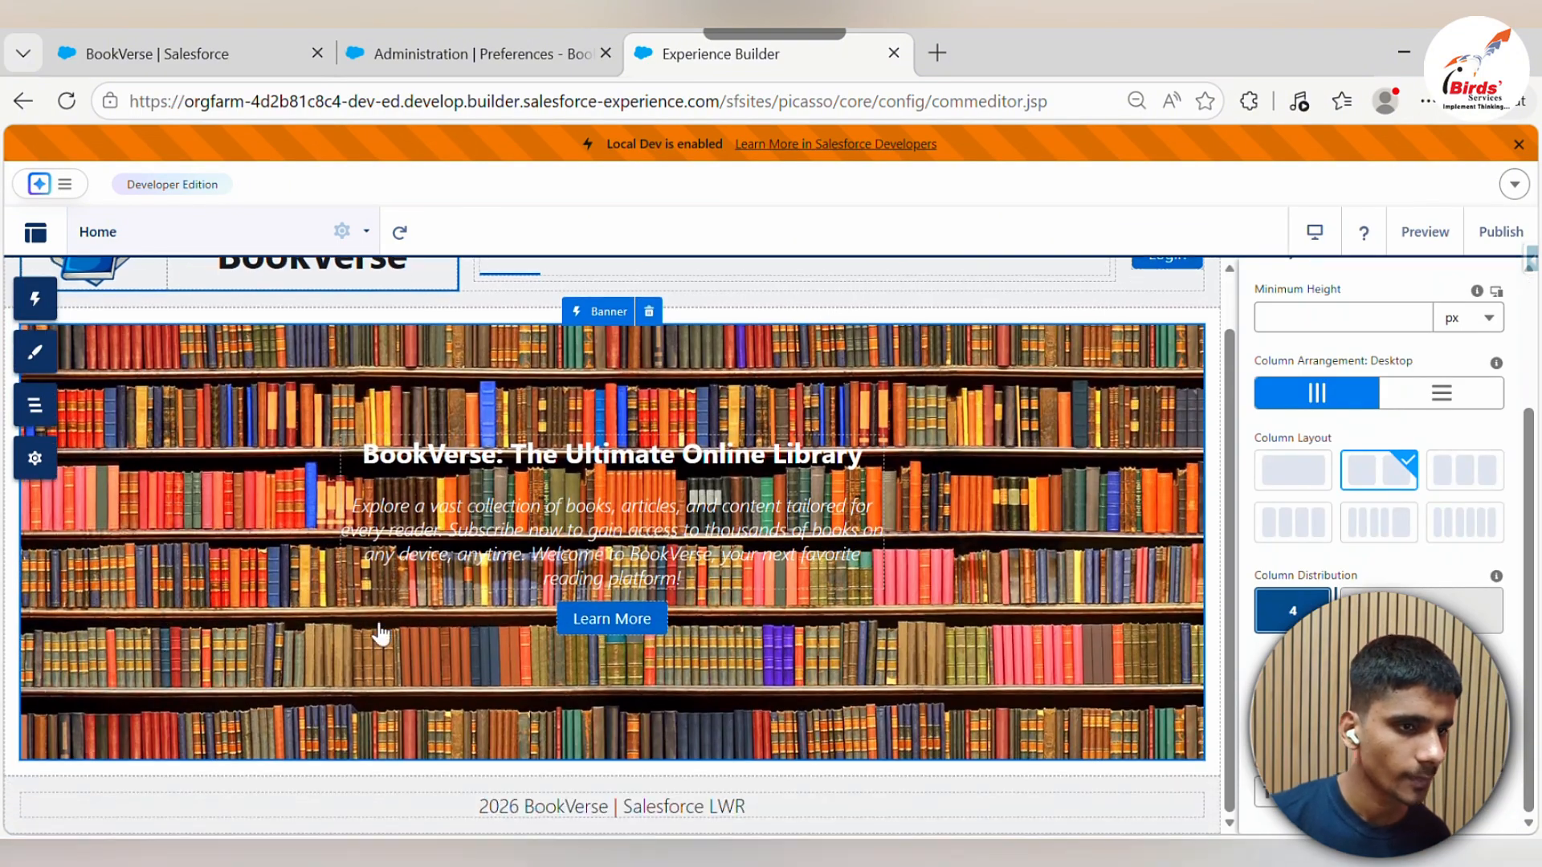
{"action": "scroll", "coordinate": [380, 634], "scroll_direction": "up", "scroll_amount": 2}
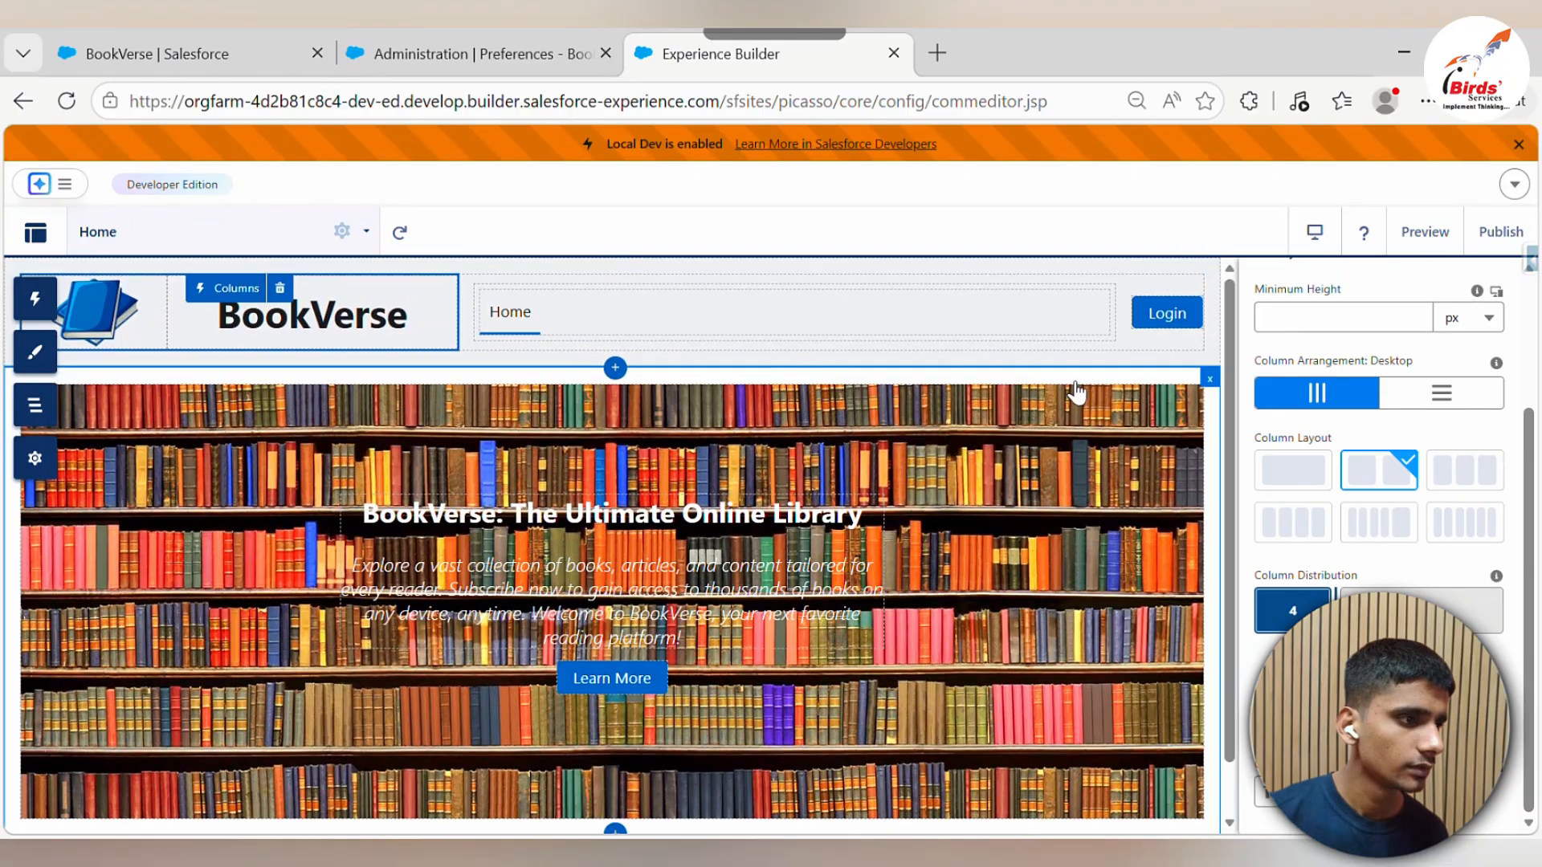
Open the site's theme options and copy the Background Color hex code #F4F7FA from the Book1 workbook in Excel
{"action": "left_click", "coordinate": [34, 351]}
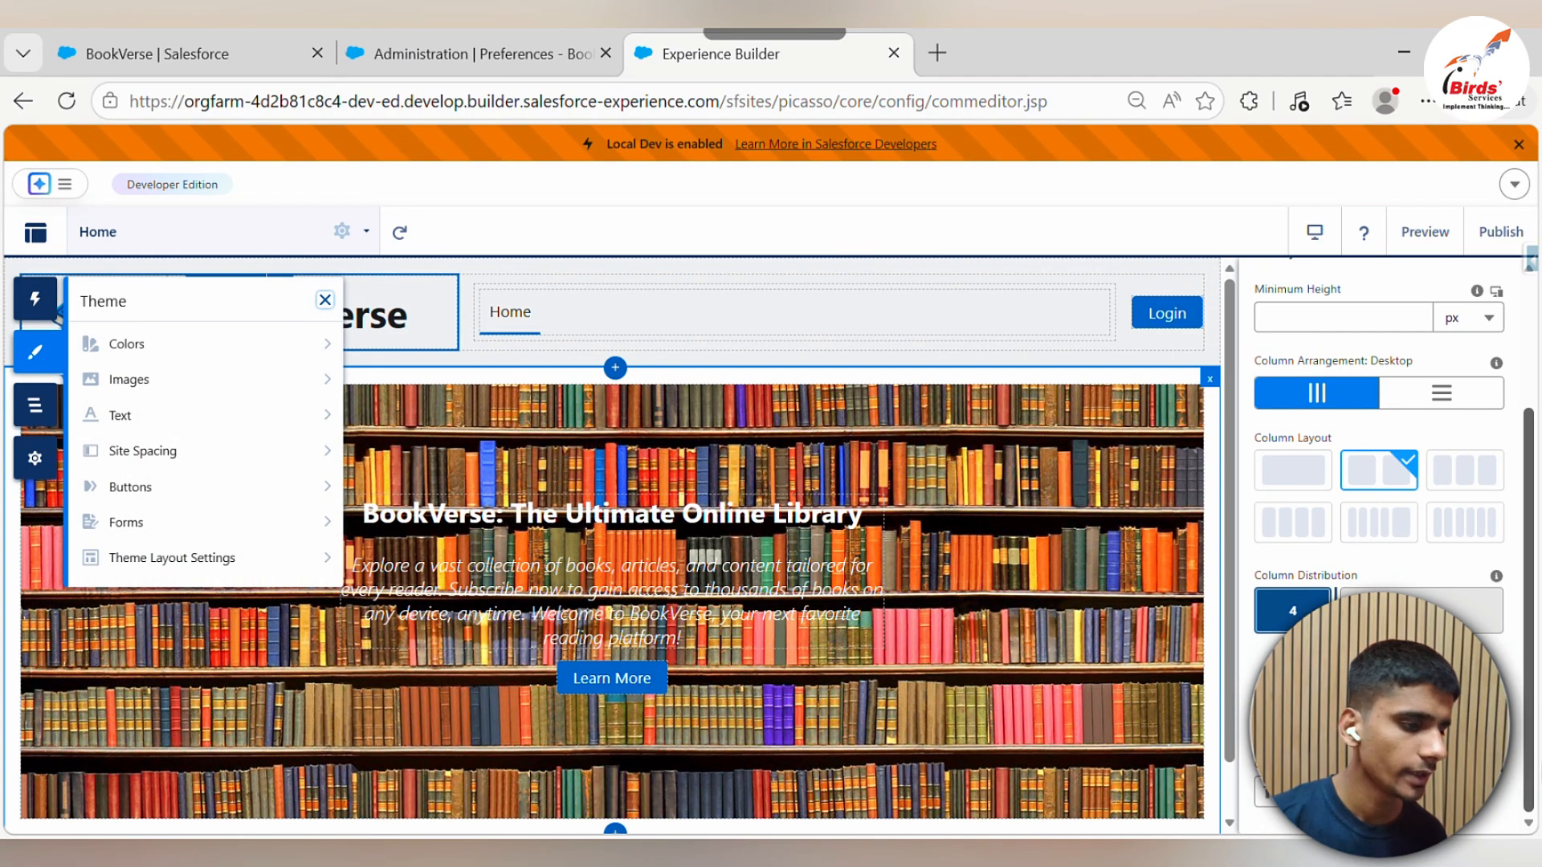
{"action": "left_click", "coordinate": [234, 343]}
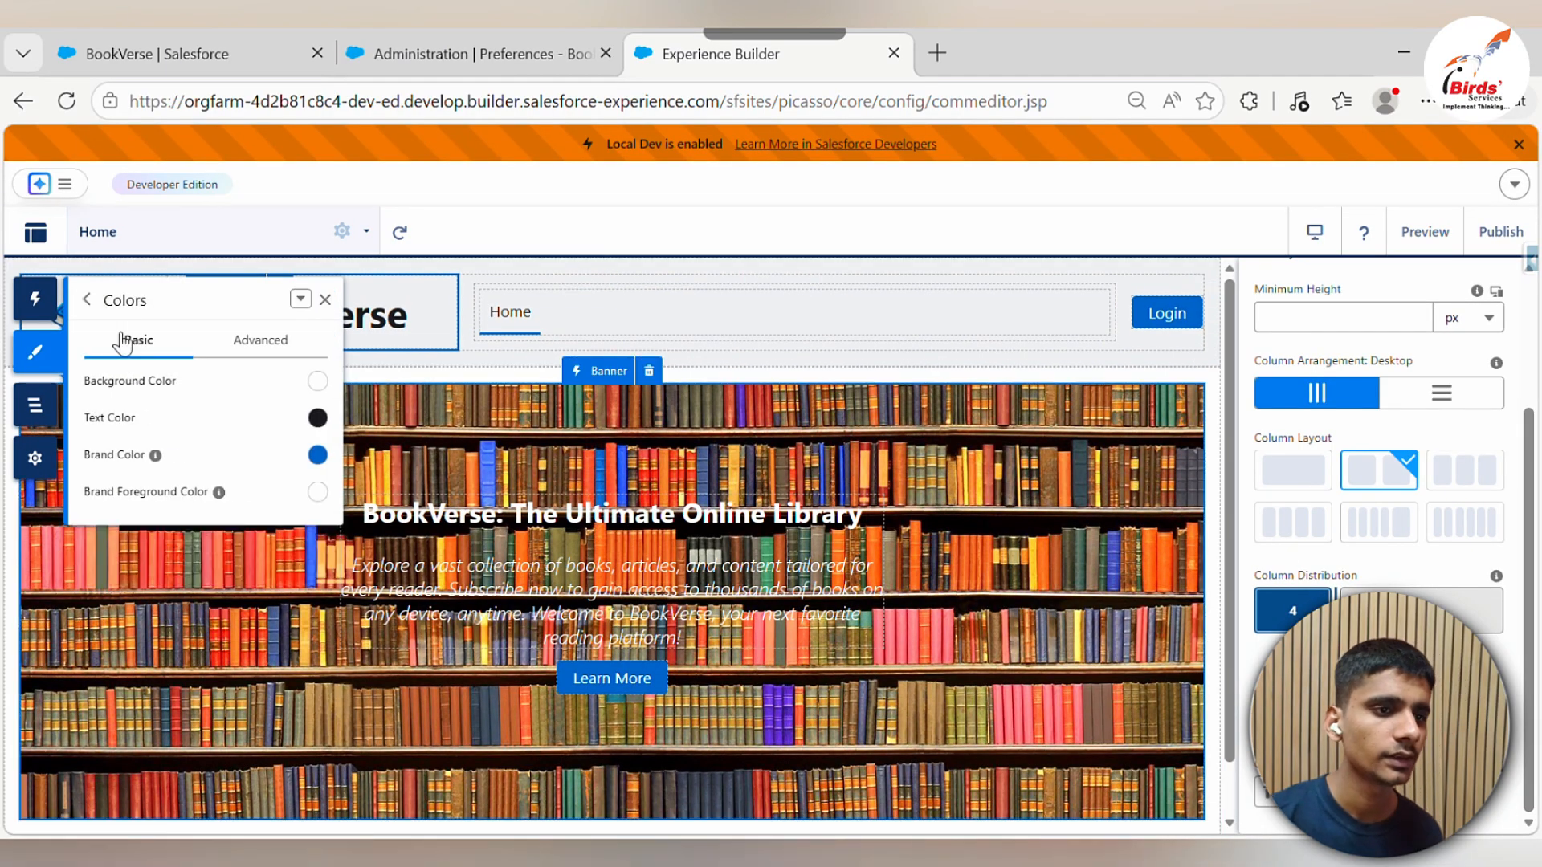
{"action": "left_click", "coordinate": [87, 300]}
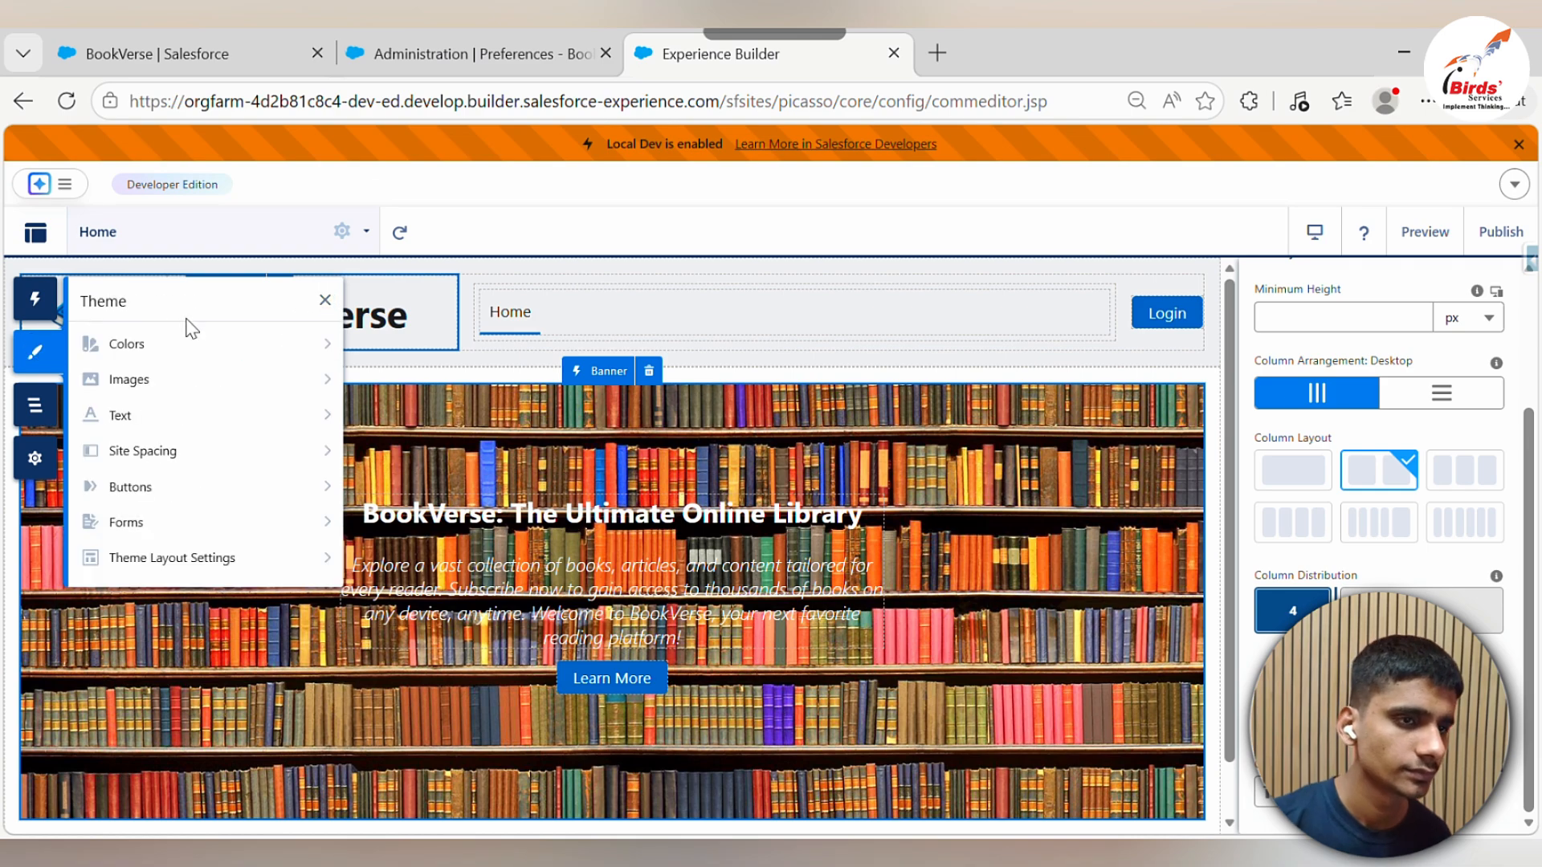
{"action": "left_click", "coordinate": [904, 853]}
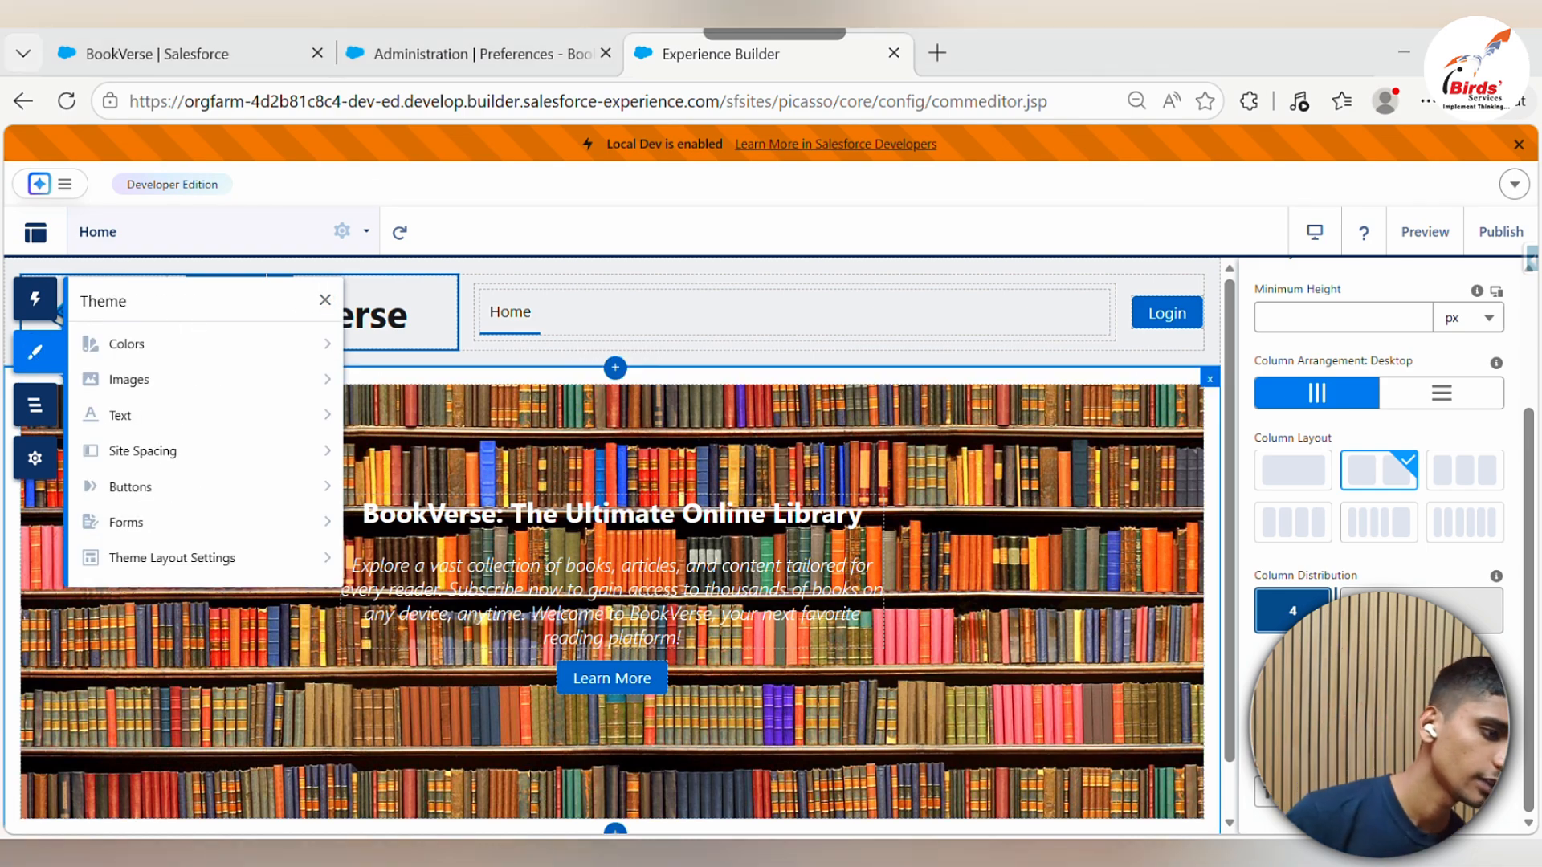
{"action": "left_click", "coordinate": [385, 291]}
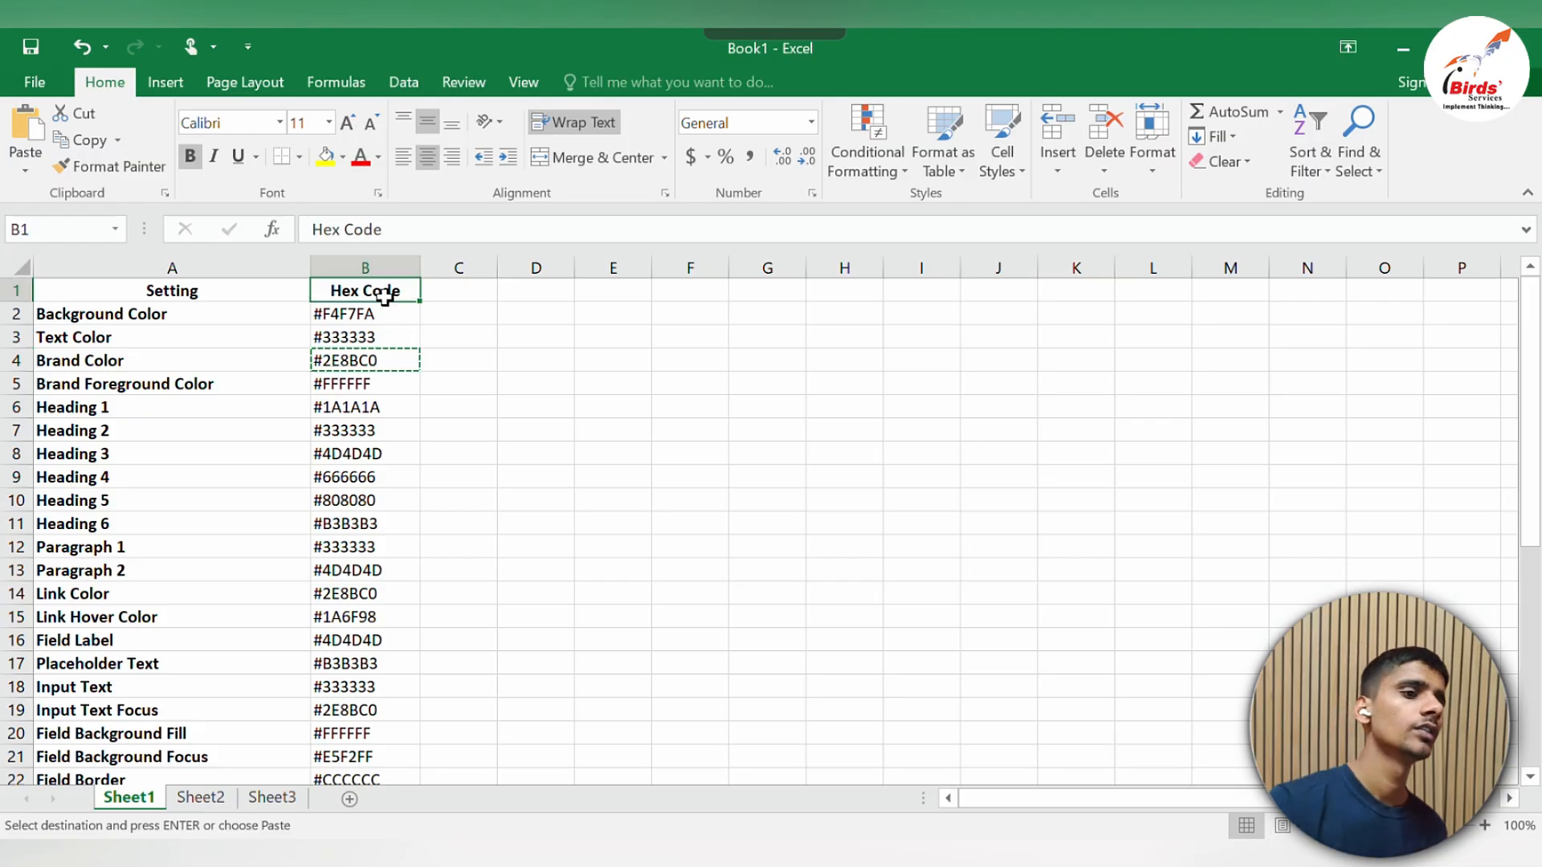
{"action": "left_click", "coordinate": [392, 311]}
{"action": "key", "text": "ctrl+c"}
{"action": "key", "text": "alt+Tab"}
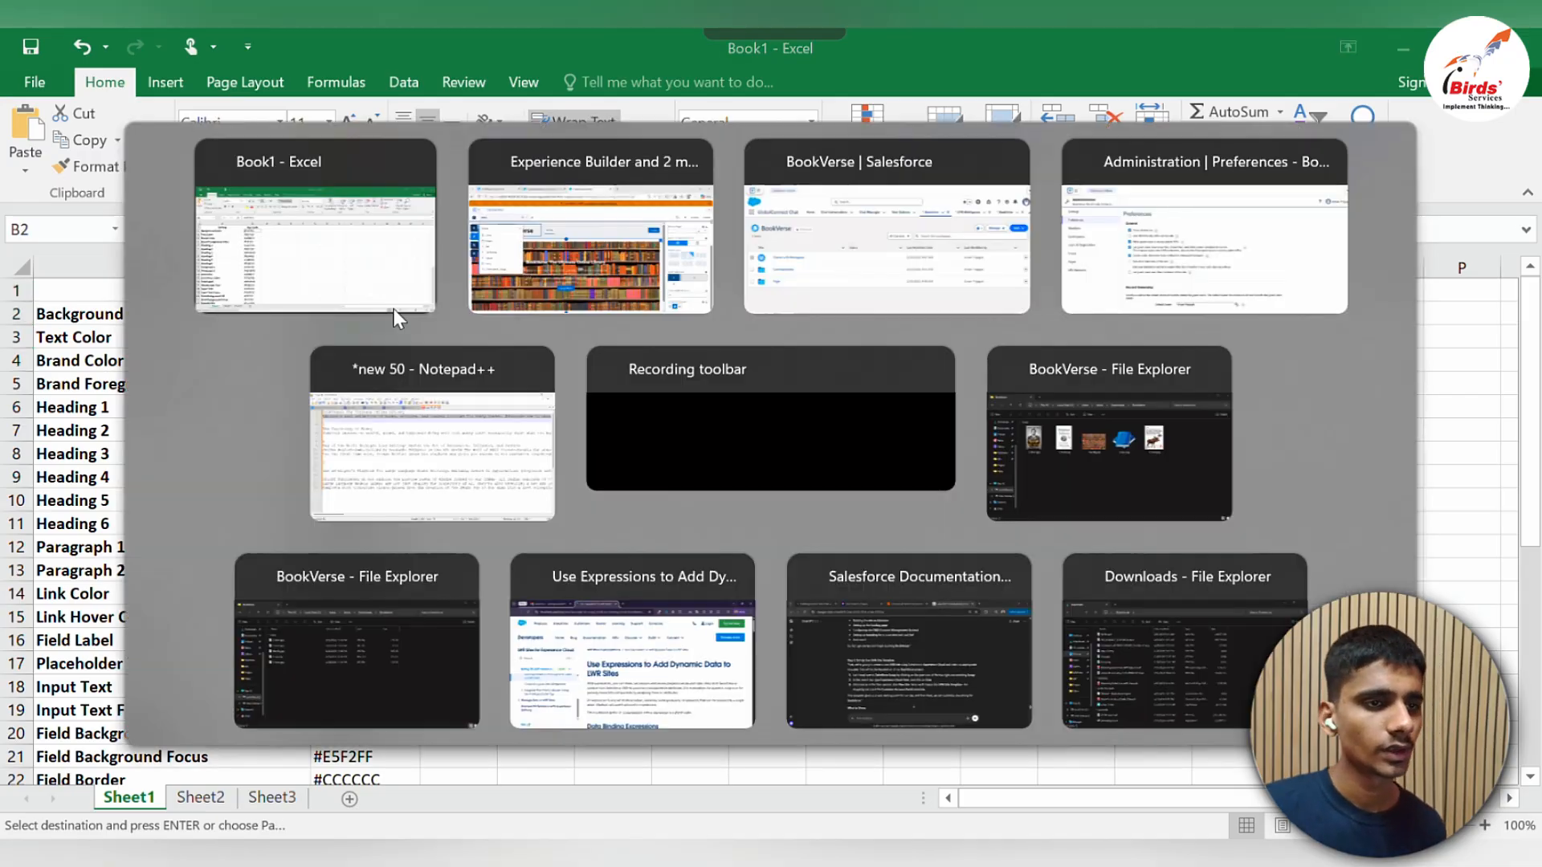
Set the theme's basic Background Color to #F4F7FA
{"action": "left_click", "coordinate": [196, 341]}
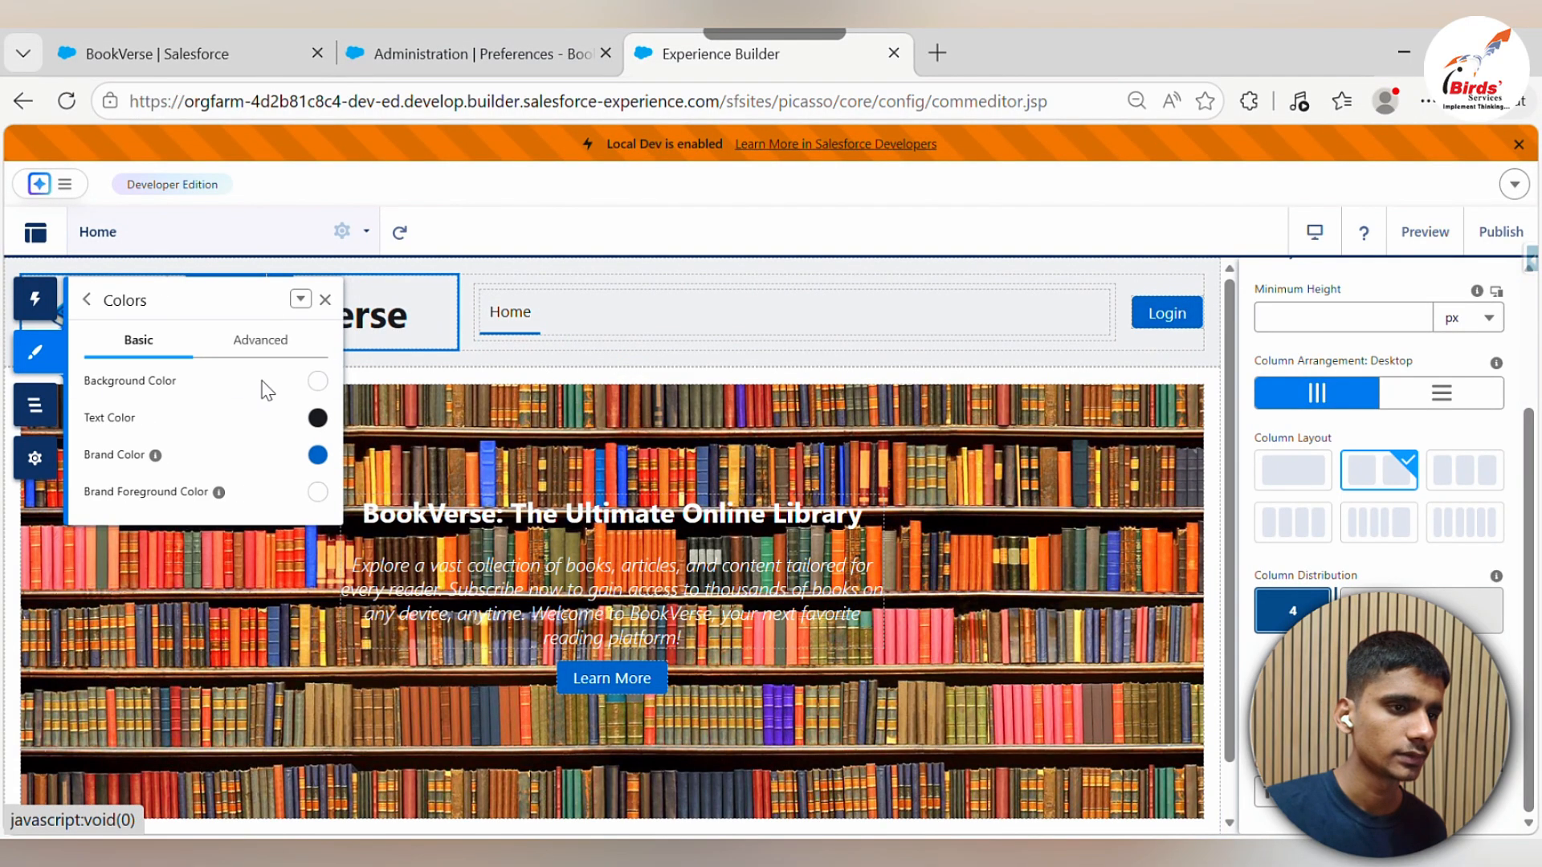
{"action": "left_click", "coordinate": [316, 384]}
{"action": "left_click", "coordinate": [305, 584]}
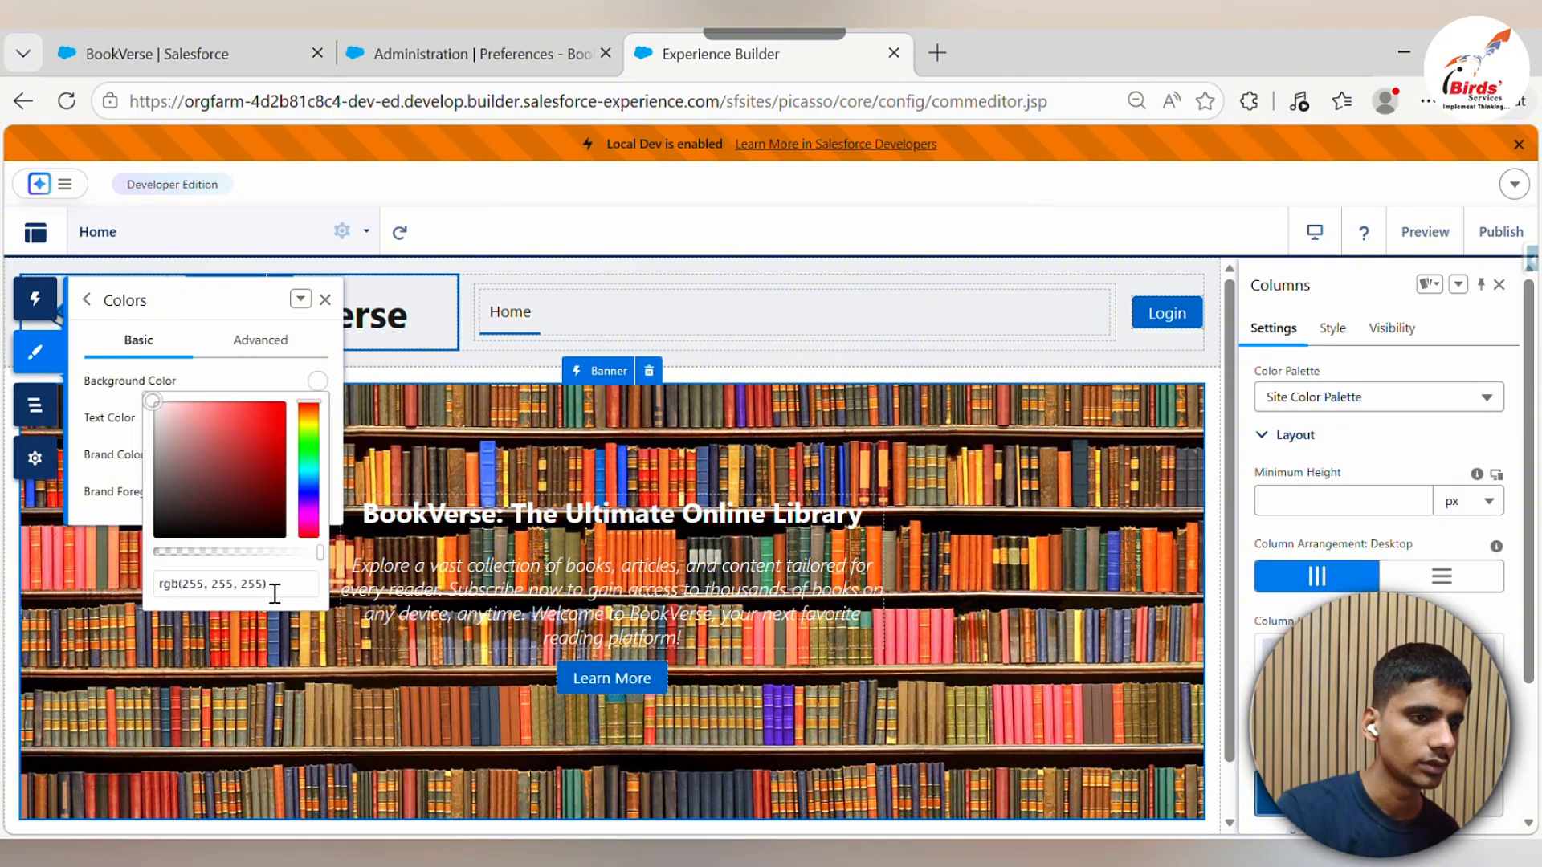
{"action": "key", "text": "ctrl+a"}
{"action": "left_click", "coordinate": [231, 353]}
Copy the Text Color hex code #333333 from the Excel workbook and apply it as the theme's Text Color in Experience Builder
{"action": "key", "text": "alt+Tab"}
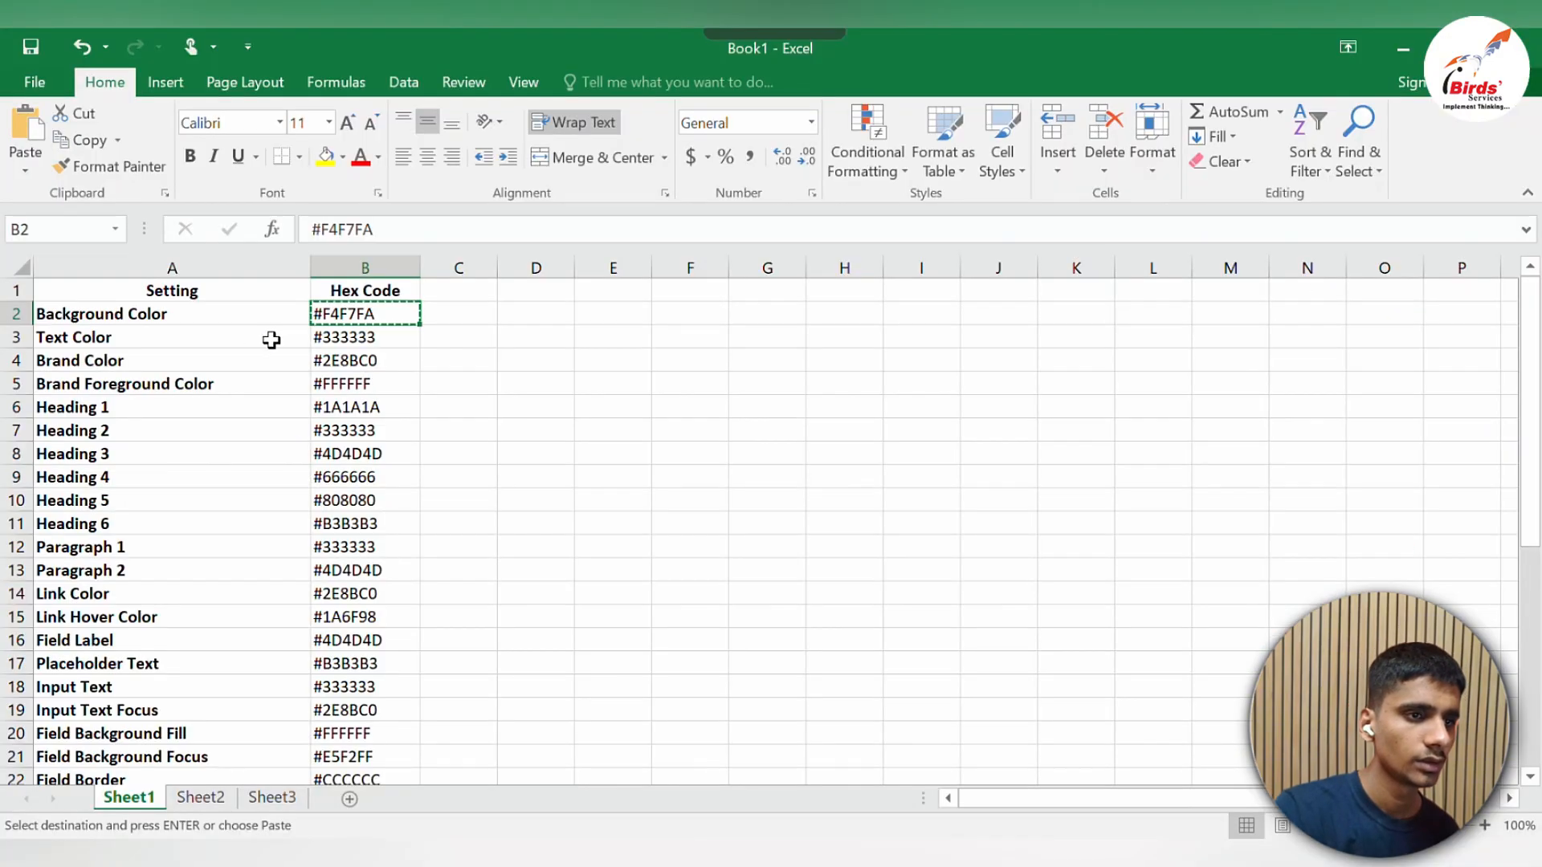
{"action": "left_click", "coordinate": [330, 339]}
{"action": "key", "text": "alt+Tab"}
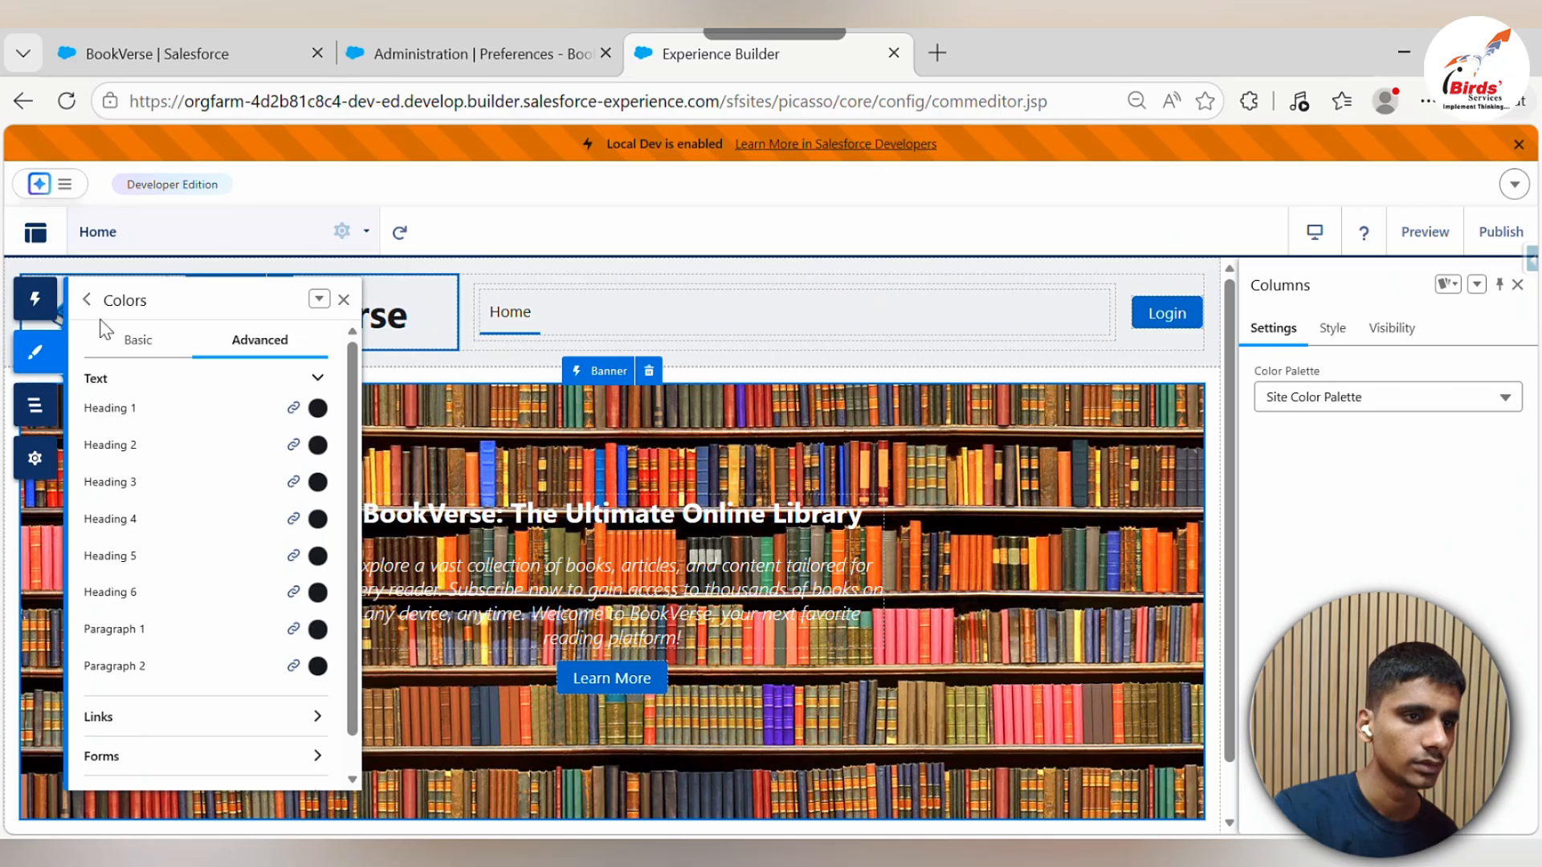
{"action": "left_click", "coordinate": [87, 299]}
{"action": "left_click", "coordinate": [152, 344]}
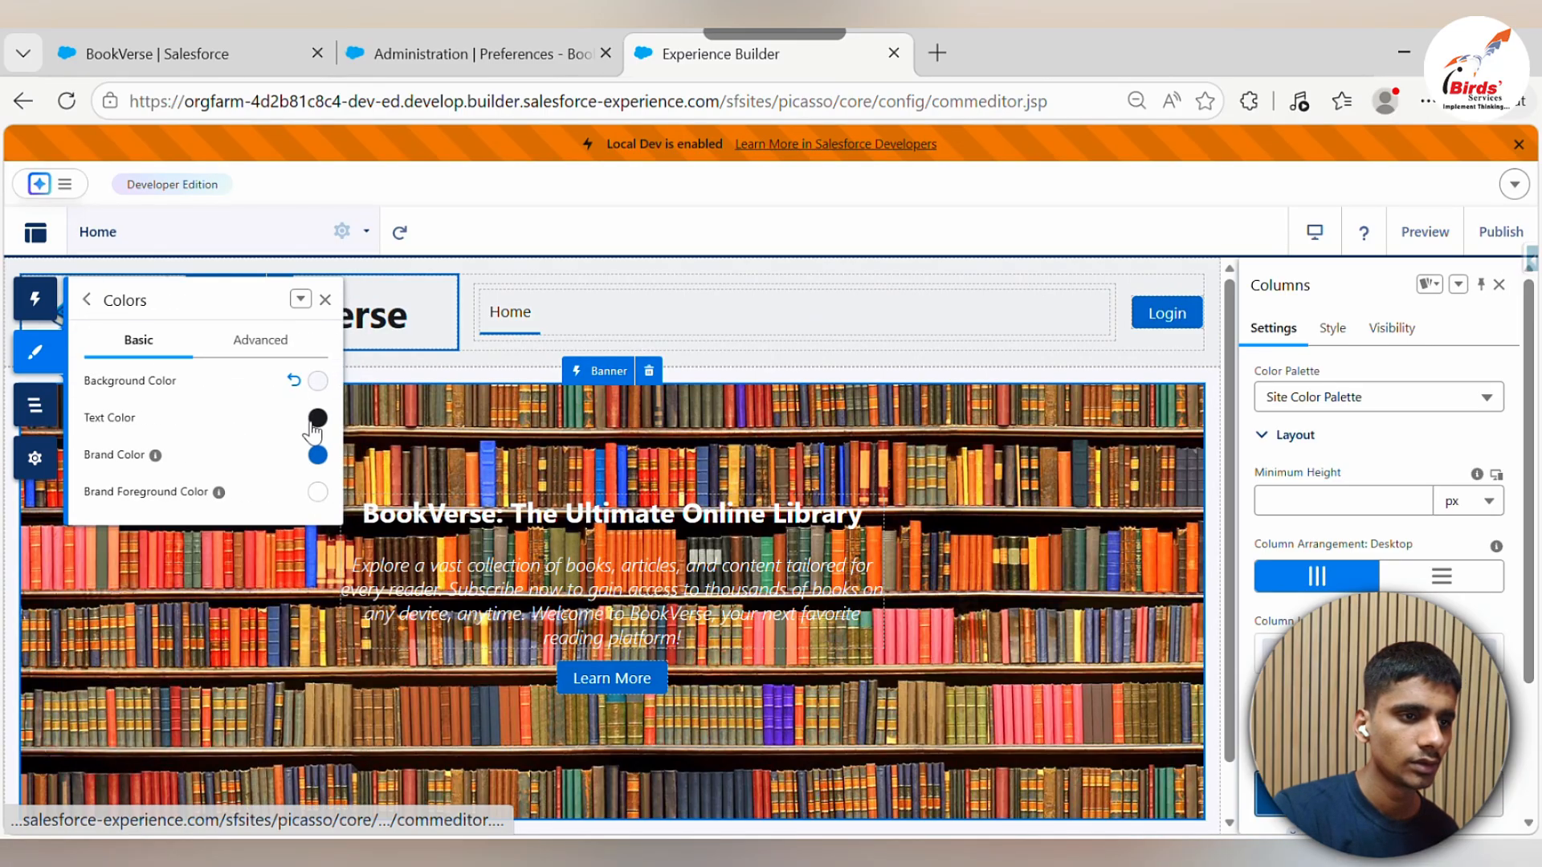
{"action": "left_click", "coordinate": [314, 424]}
{"action": "left_click", "coordinate": [242, 616]}
{"action": "key", "text": "ctrl+a"}
{"action": "key", "text": "ctrl+v"}
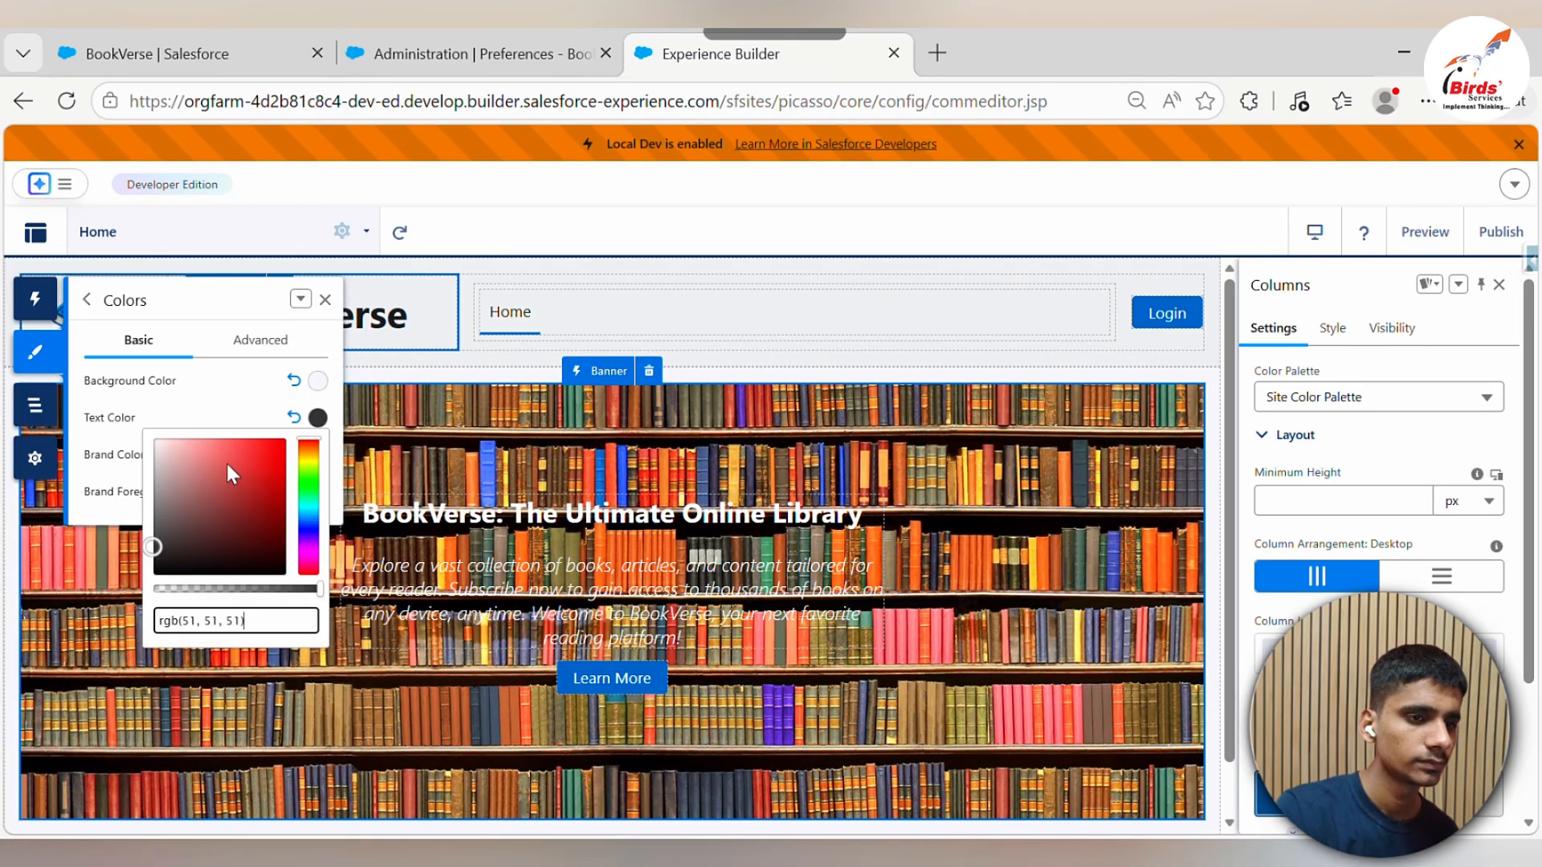
Copy the Brand Color hex code #2E8BC0 from the Excel workbook and apply it as the theme's Brand Color in Experience Builder
{"action": "key", "text": "alt+Tab"}
{"action": "left_click", "coordinate": [322, 360]}
{"action": "key", "text": "ctrl+c"}
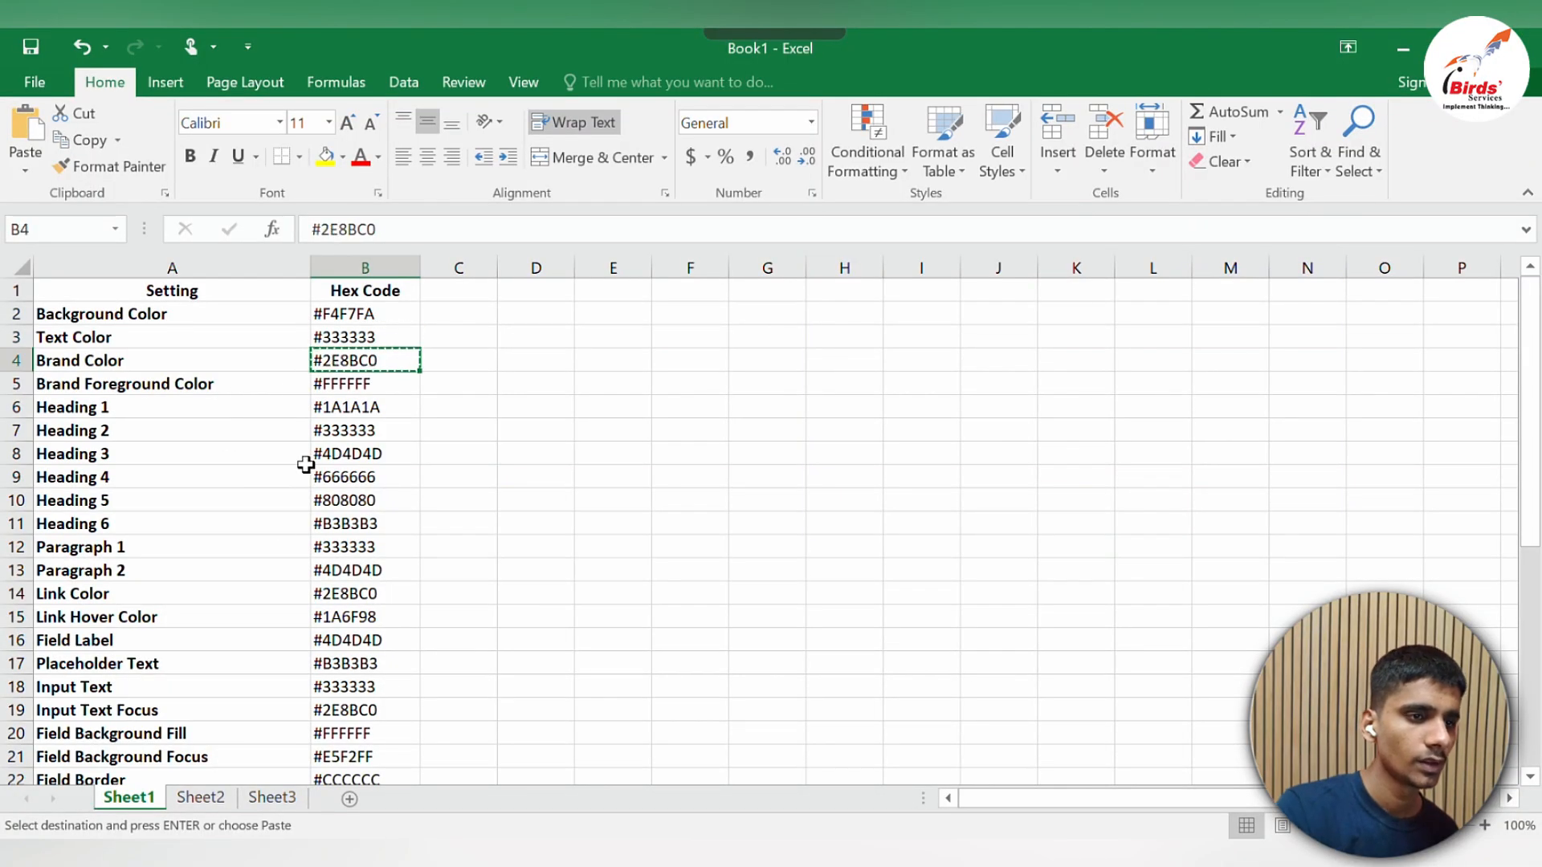
{"action": "key", "text": "alt+Tab"}
{"action": "left_click", "coordinate": [129, 361]}
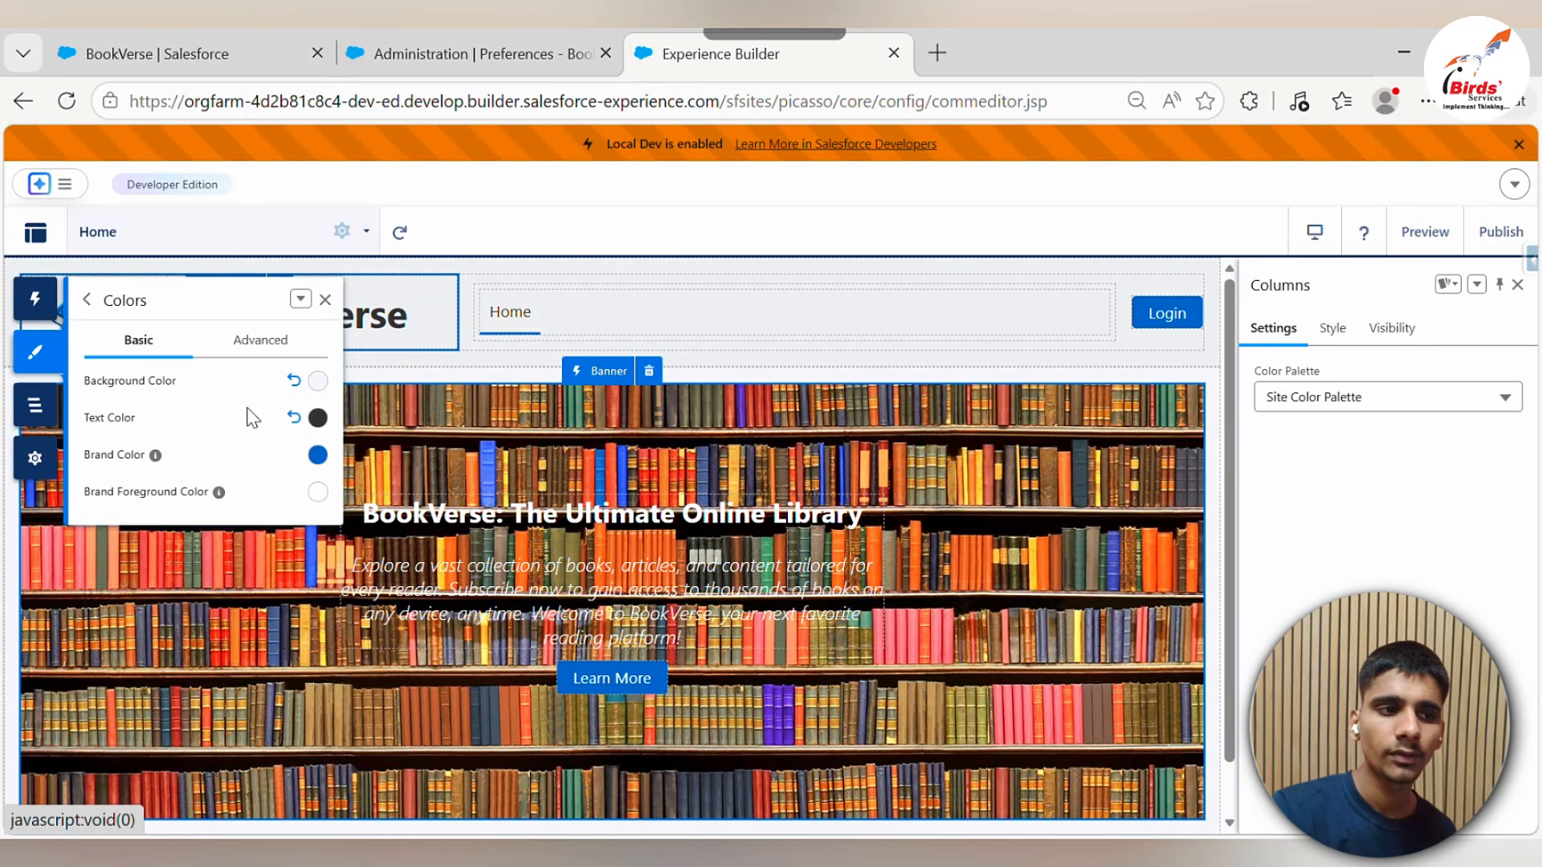
{"action": "left_click", "coordinate": [317, 455]}
{"action": "triple_click", "coordinate": [258, 655]}
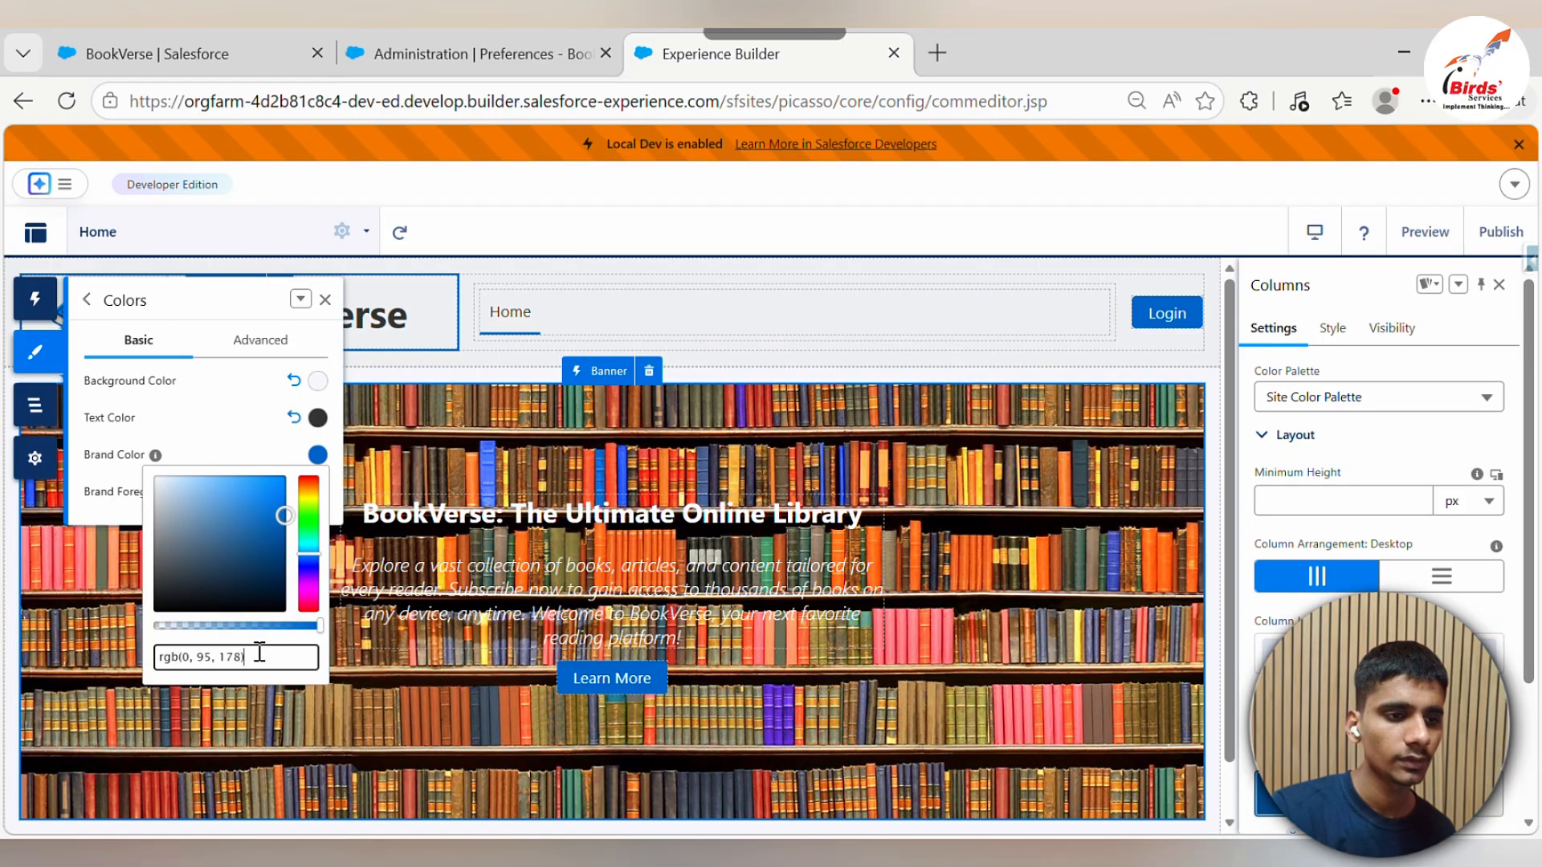
{"action": "key", "text": "ctrl+v"}
Copy the Brand Foreground Color hex code #FFFFFF from the Excel workbook and apply it as the theme's Brand Foreground Color
{"action": "key", "text": "alt+Tab"}
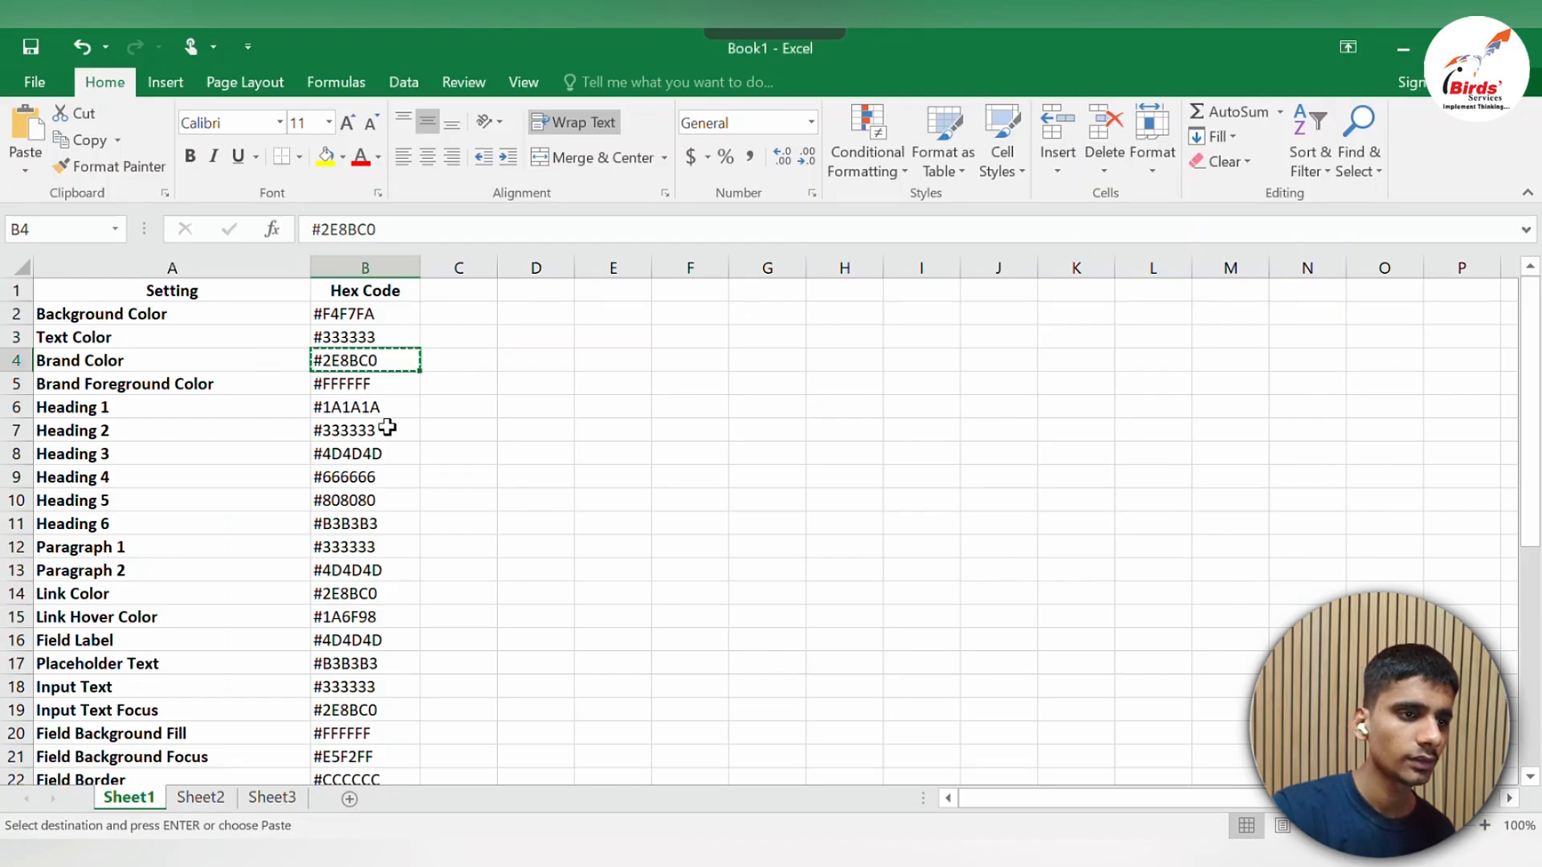
{"action": "left_click", "coordinate": [372, 405]}
{"action": "left_click", "coordinate": [364, 384]}
{"action": "key", "text": "alt+Tab"}
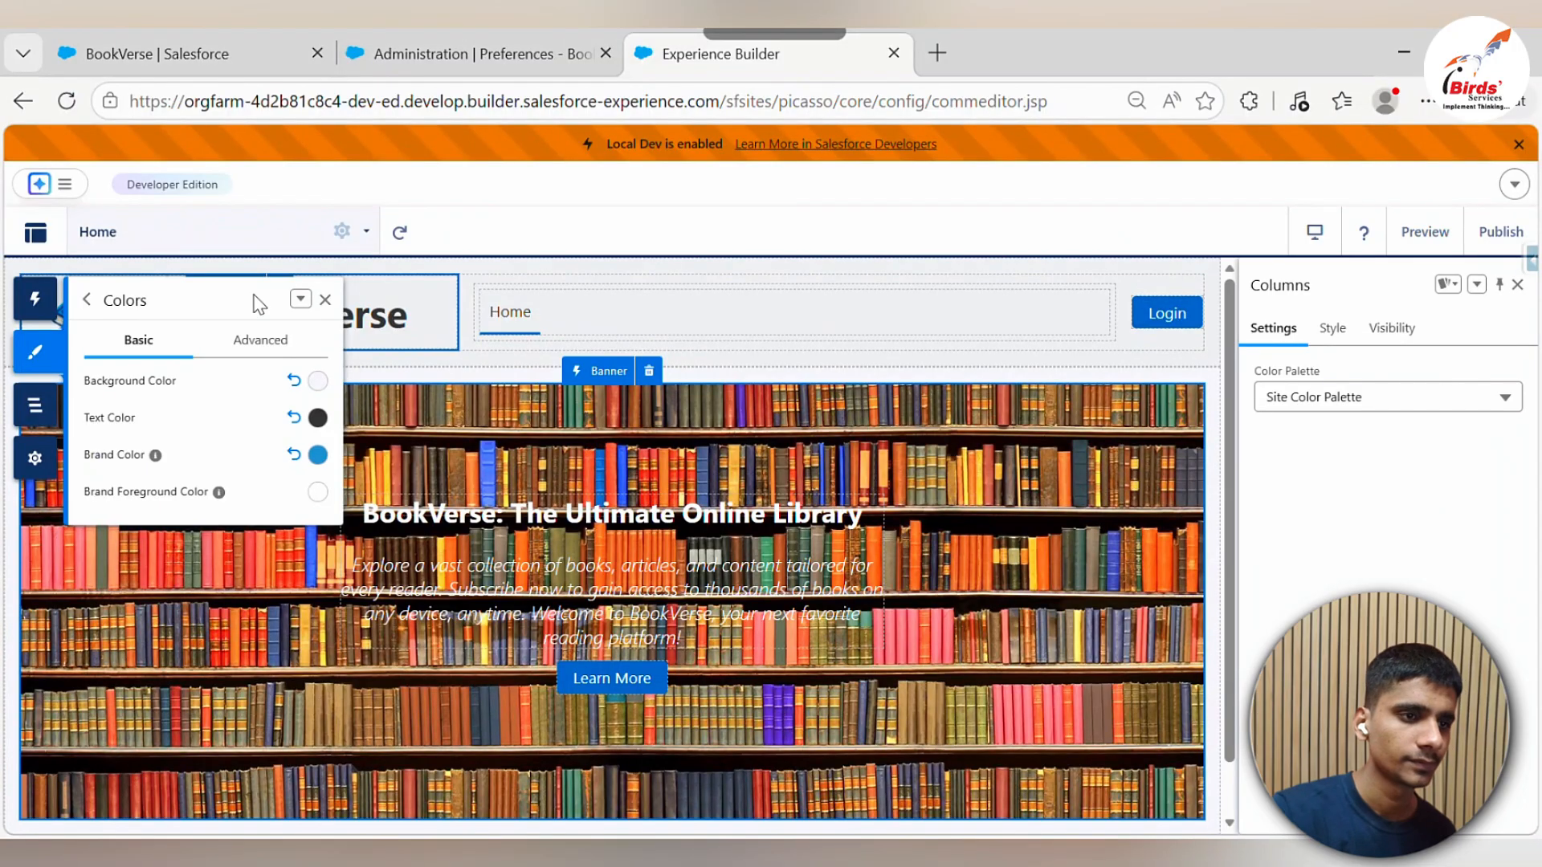
{"action": "left_click", "coordinate": [317, 492]}
In the advanced theme colors, set the Heading 1 text color to #1A1A1A copied from the Excel workbook
{"action": "left_click", "coordinate": [236, 354]}
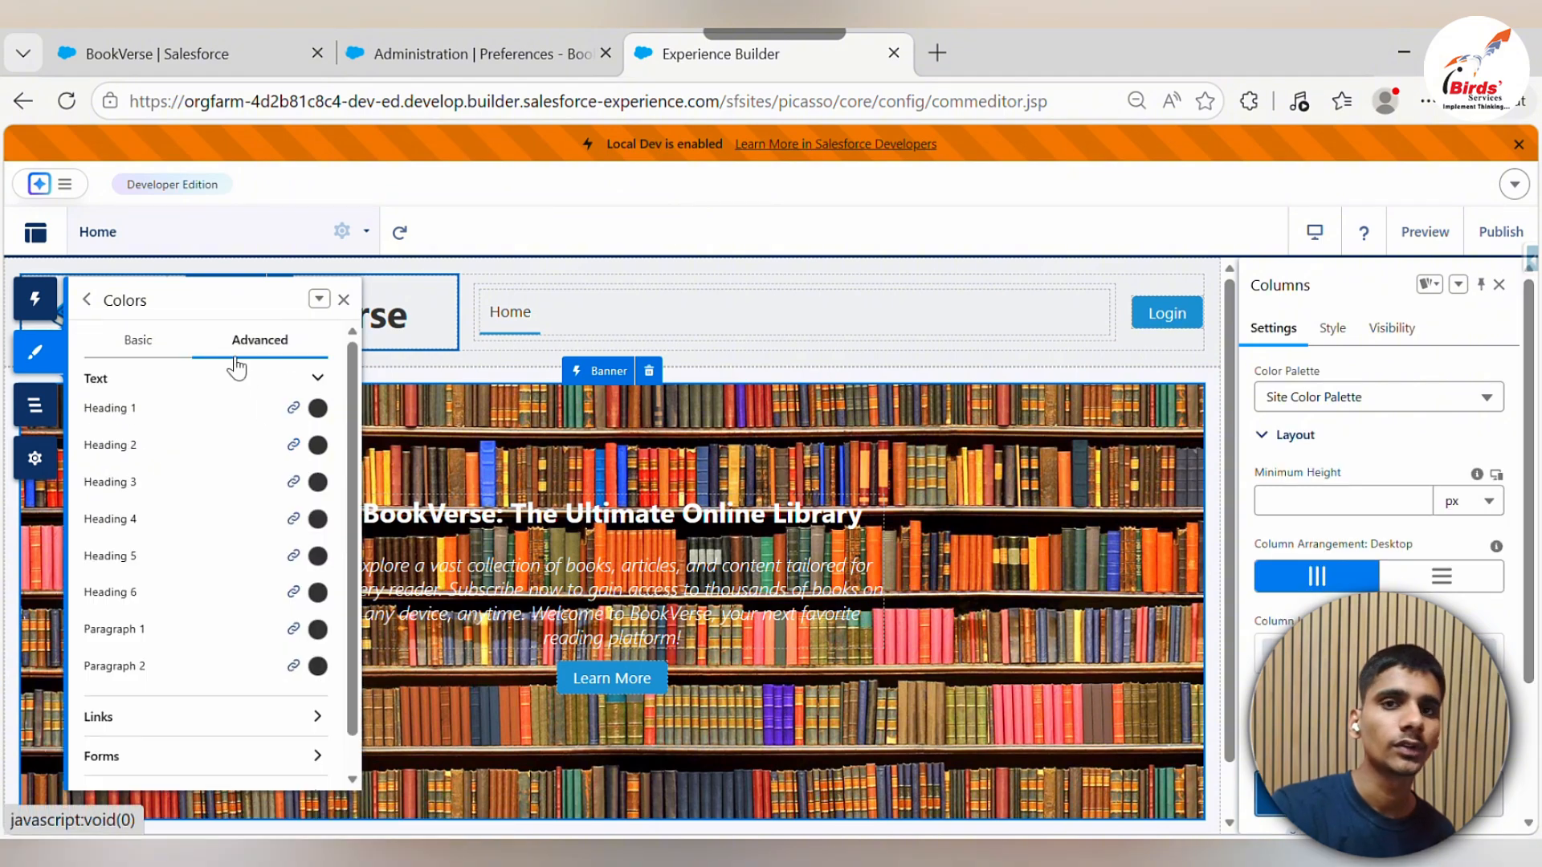
{"action": "key", "text": "alt+Tab"}
{"action": "left_click", "coordinate": [355, 414]}
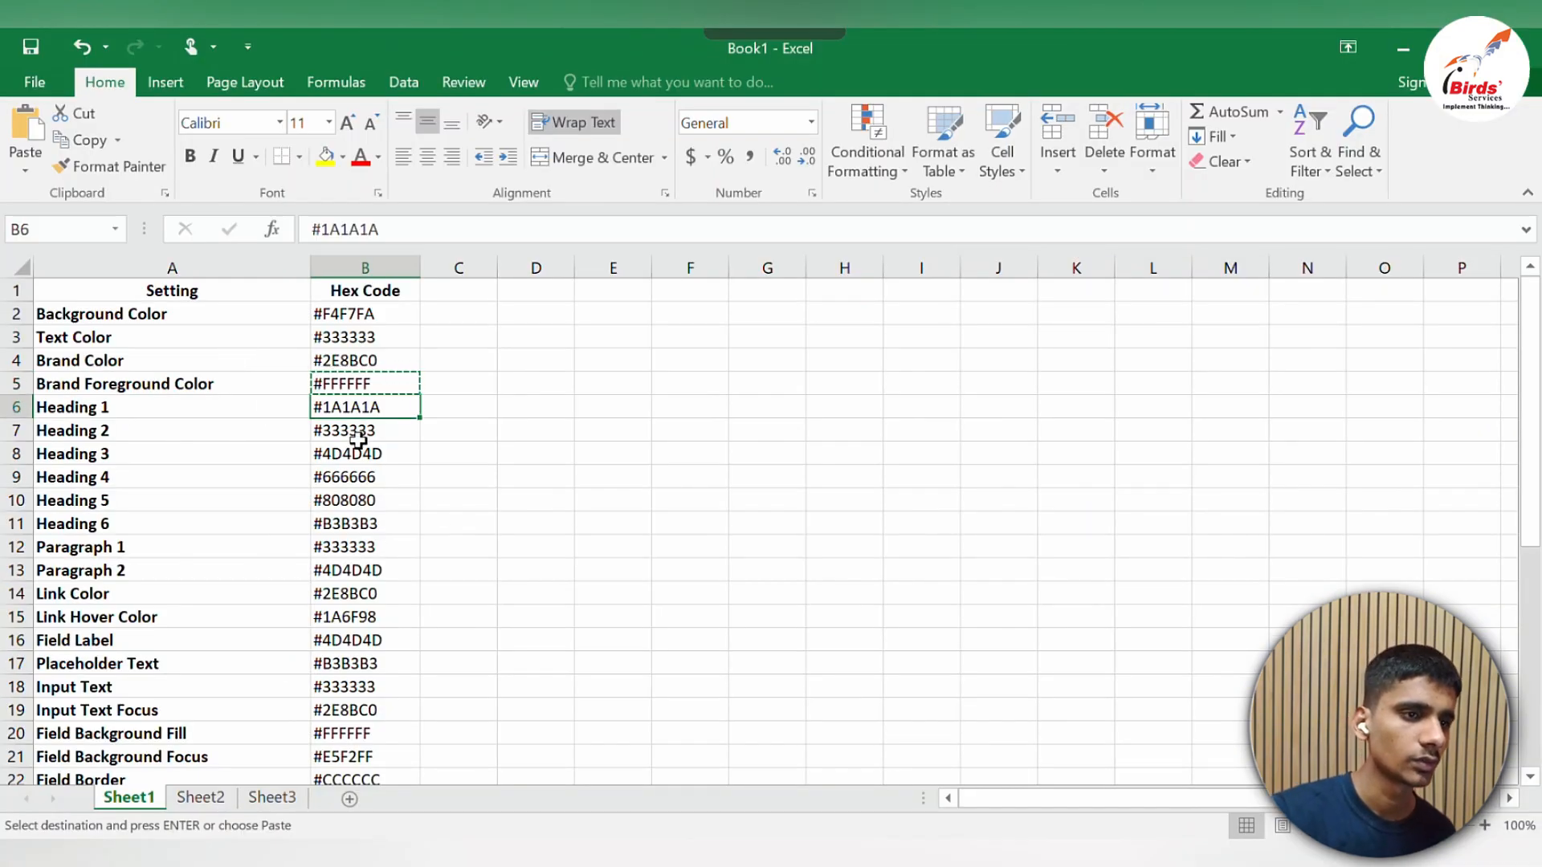
{"action": "key", "text": "ctrl+c"}
{"action": "key", "text": "alt+Tab"}
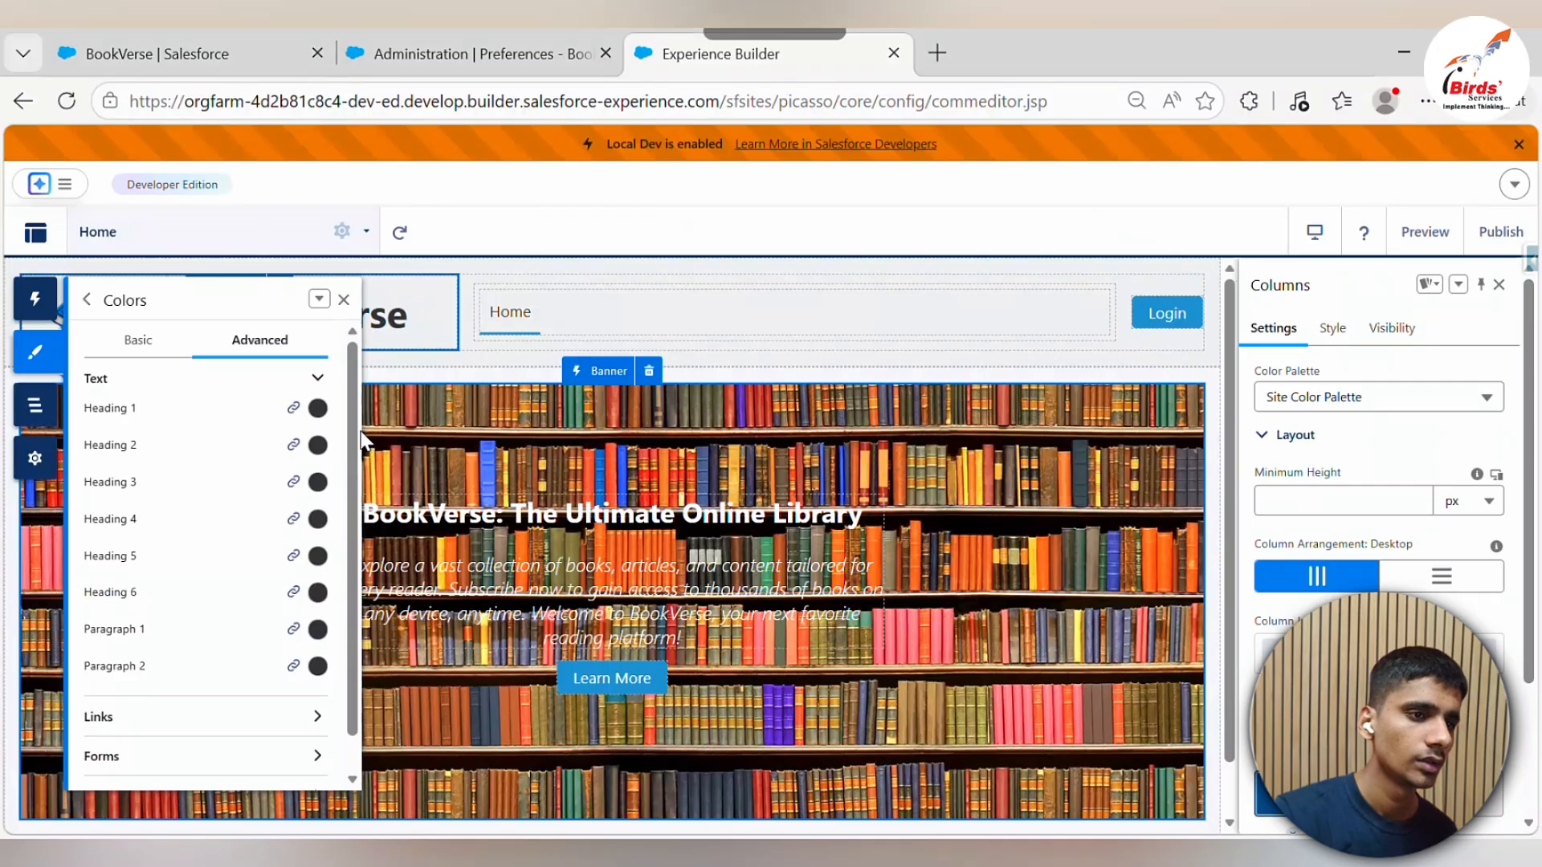
{"action": "left_click", "coordinate": [320, 408]}
{"action": "key", "text": "Tab"}
{"action": "key", "text": "ctrl+v"}
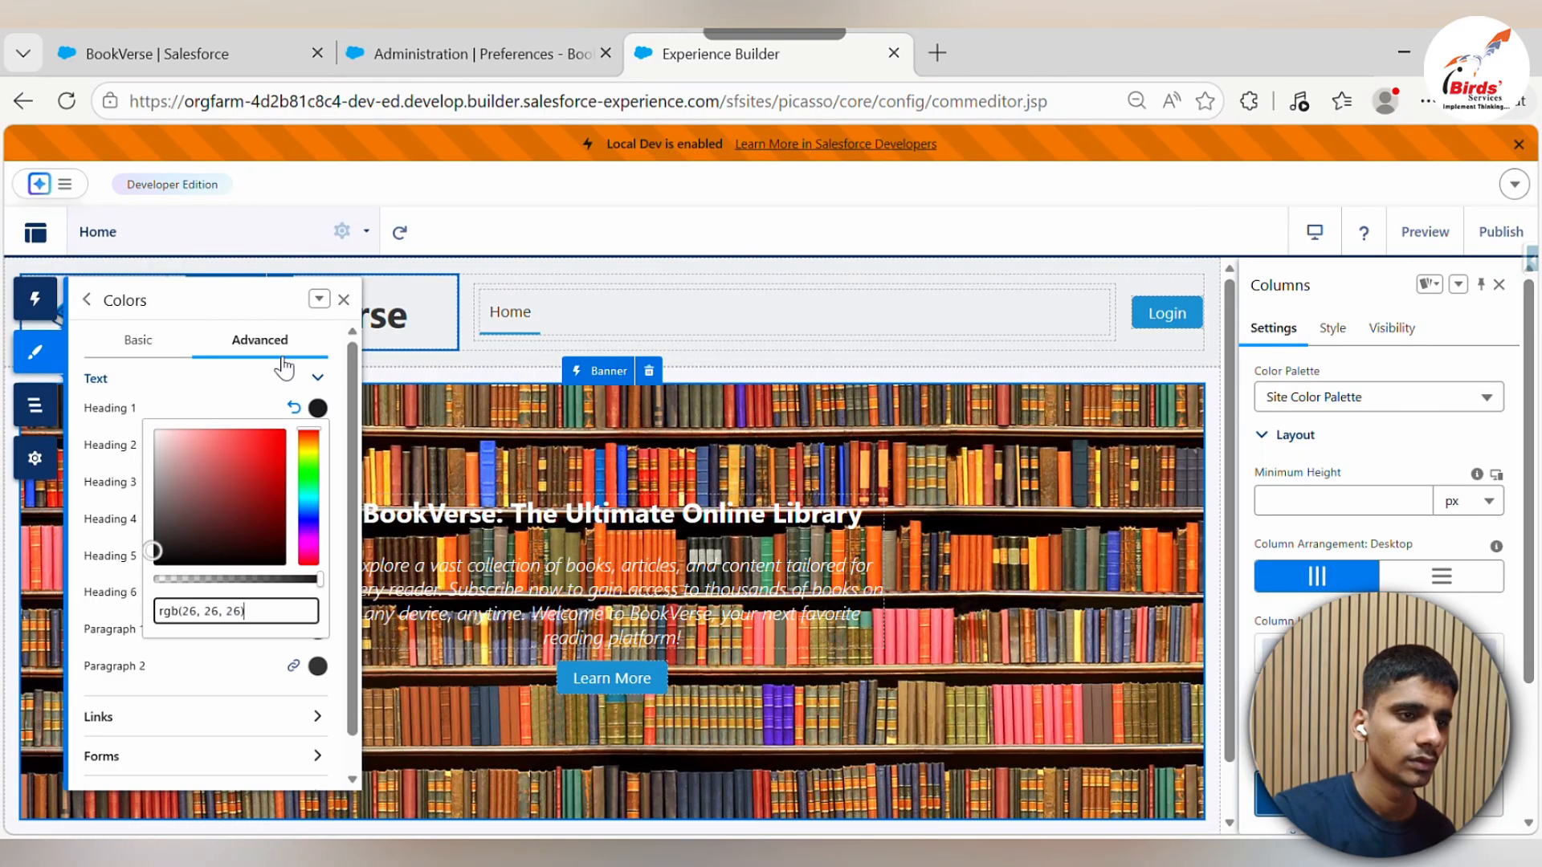
{"action": "left_click", "coordinate": [267, 347]}
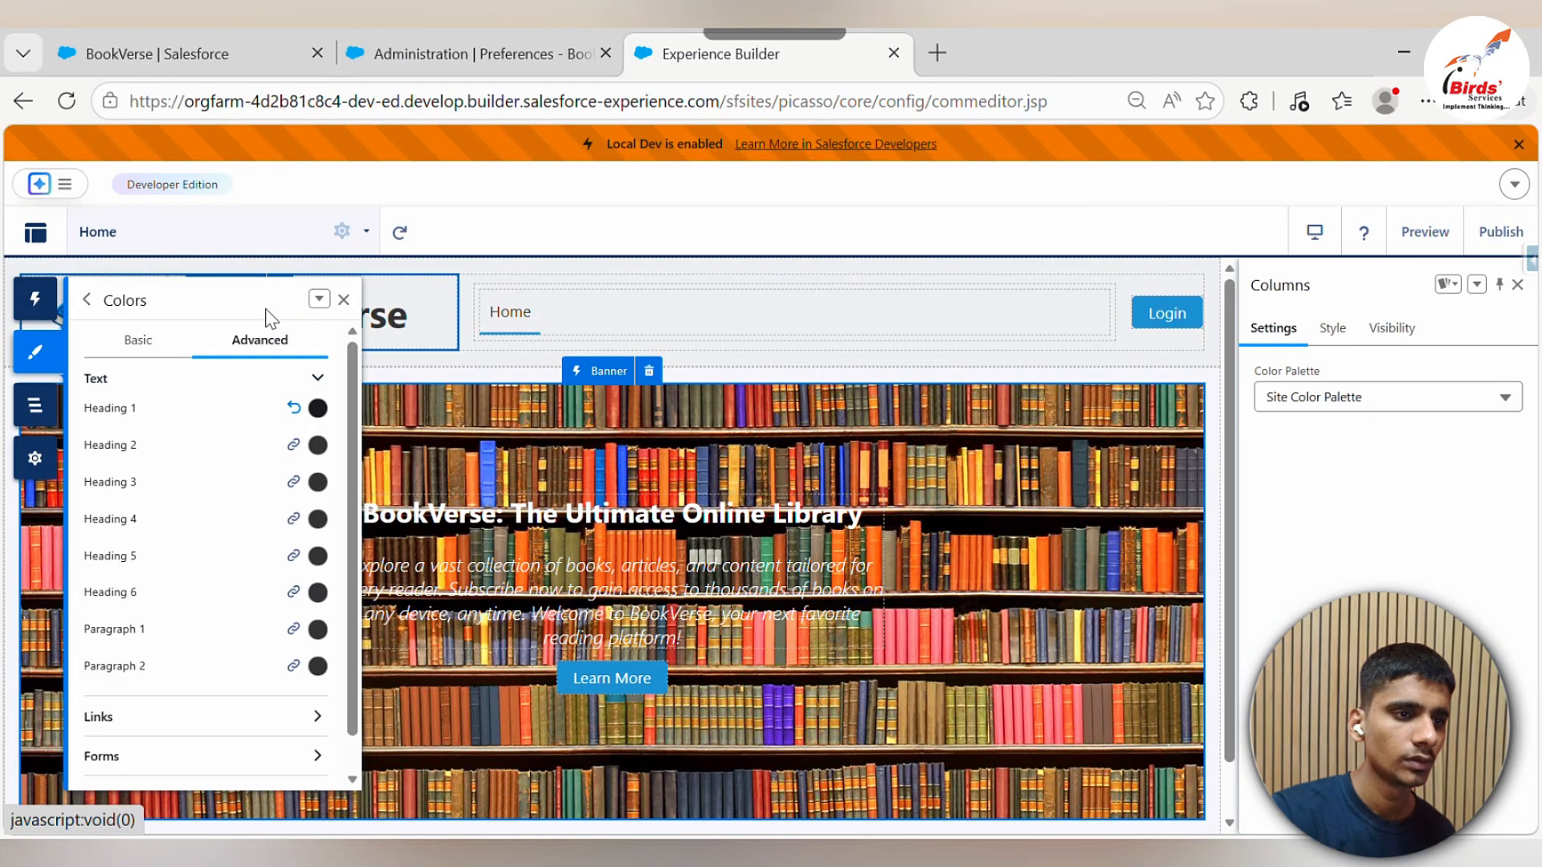
Copy the Heading 2 hex code #333333 from the Excel workbook and apply it as the advanced Heading 2 text color
{"action": "left_click", "coordinate": [318, 445]}
{"action": "key", "text": "alt+Tab"}
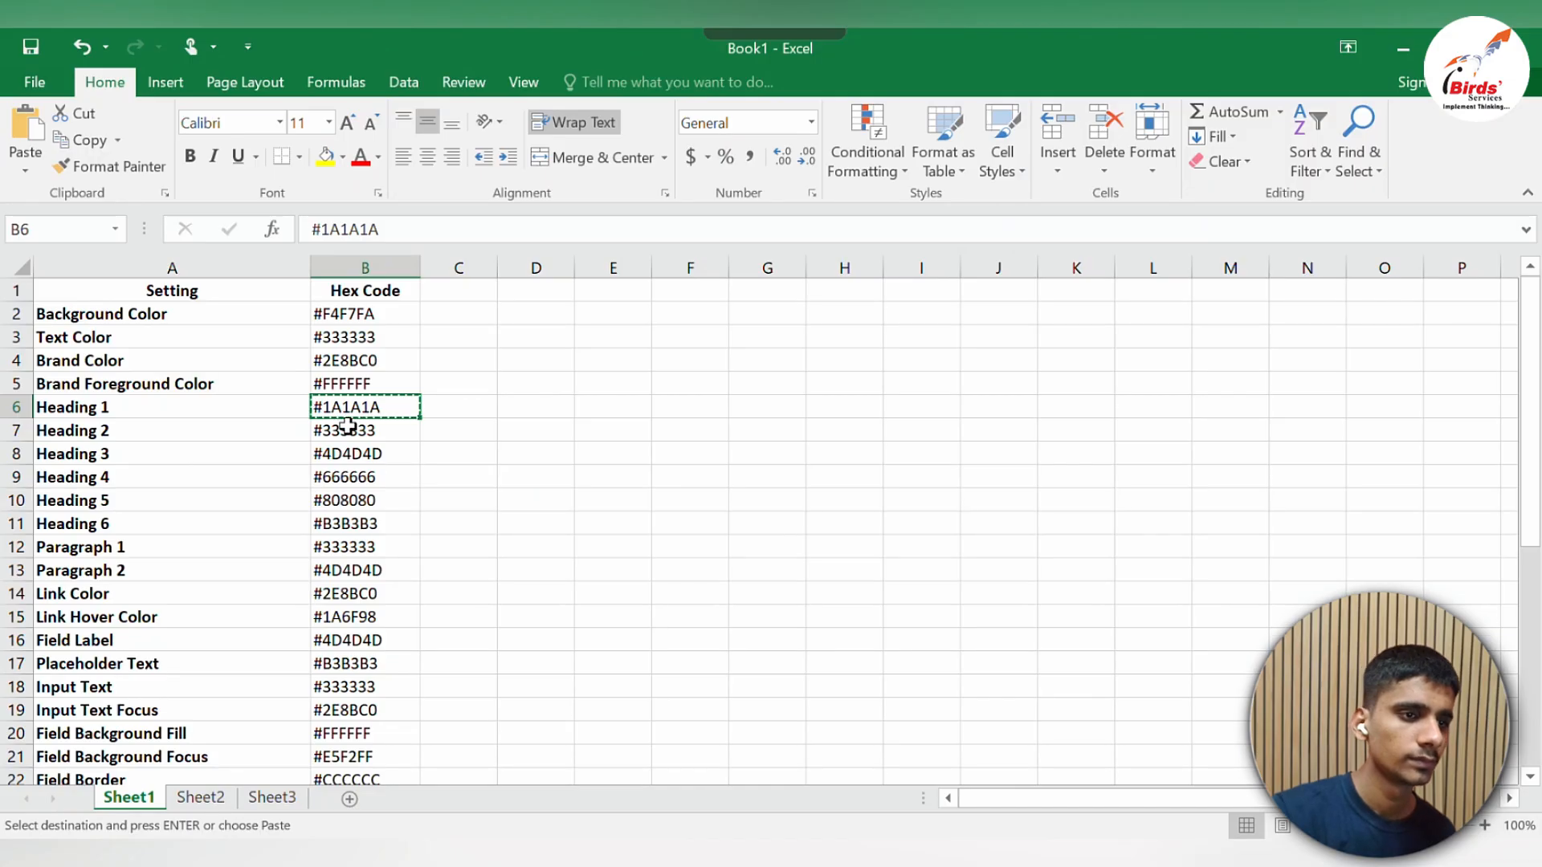
{"action": "key", "text": "Down"}
{"action": "key", "text": "ctrl+c"}
{"action": "key", "text": "alt+Tab"}
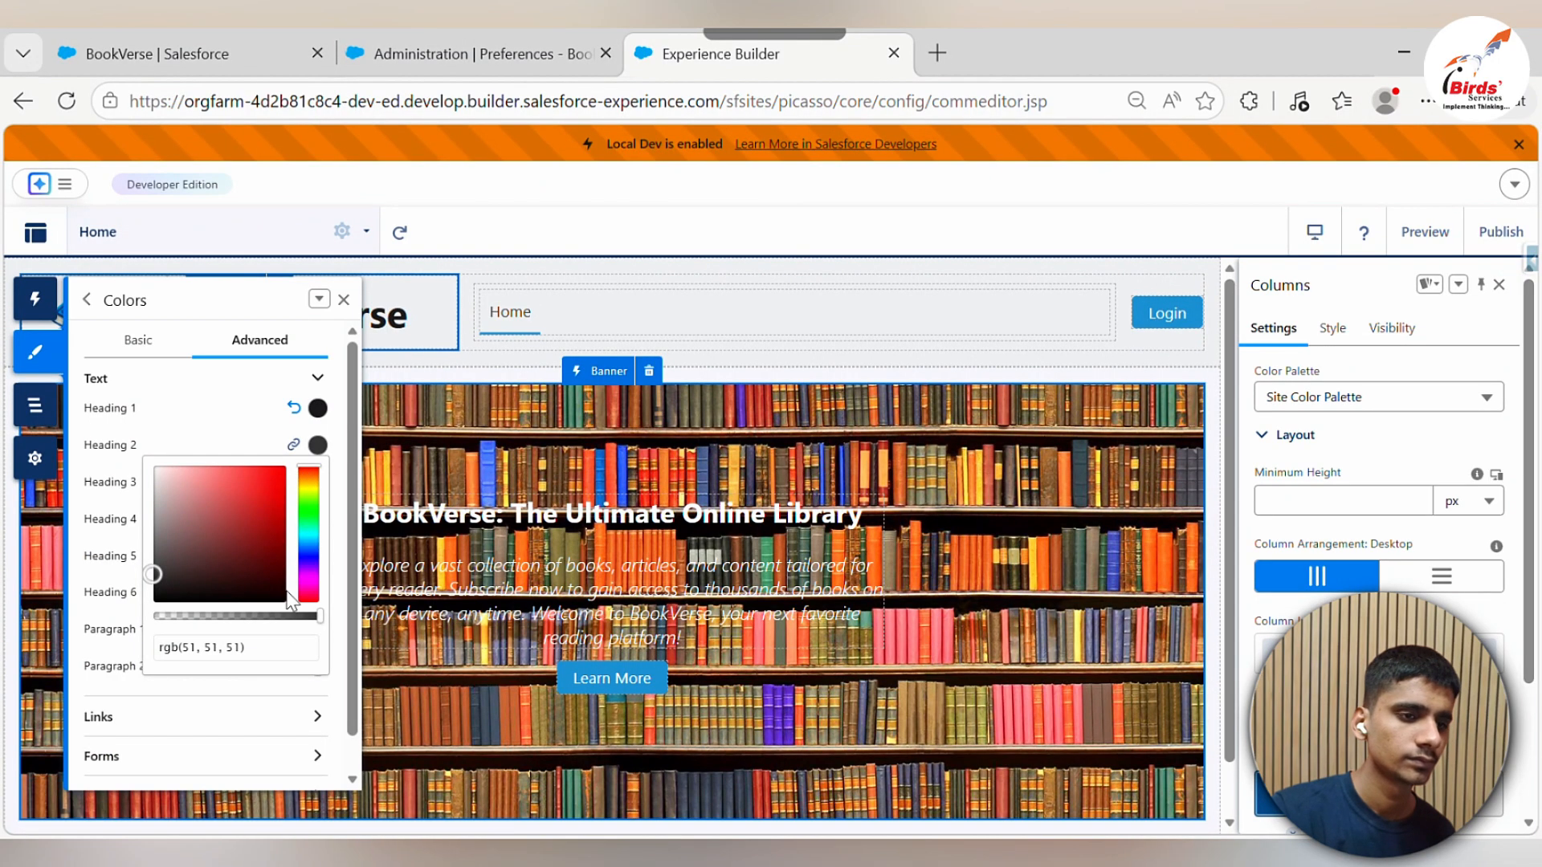
{"action": "left_click", "coordinate": [289, 652]}
{"action": "key", "text": "ctrl+a"}
{"action": "key", "text": "ctrl+v"}
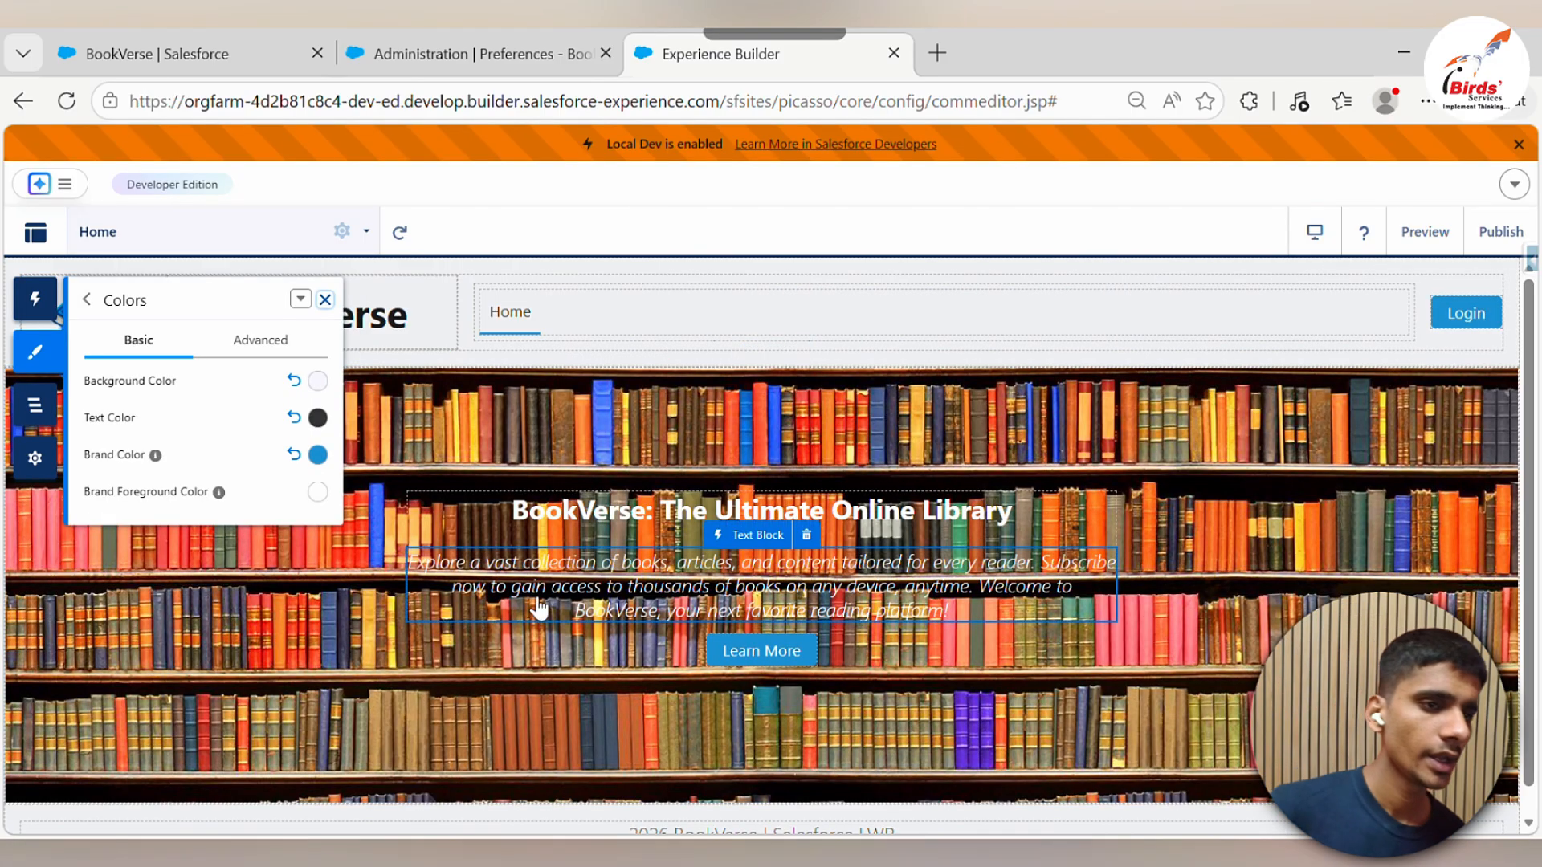
Review the theme's advanced text and link colors and its site logo and browser icon images
{"action": "left_click", "coordinate": [297, 352]}
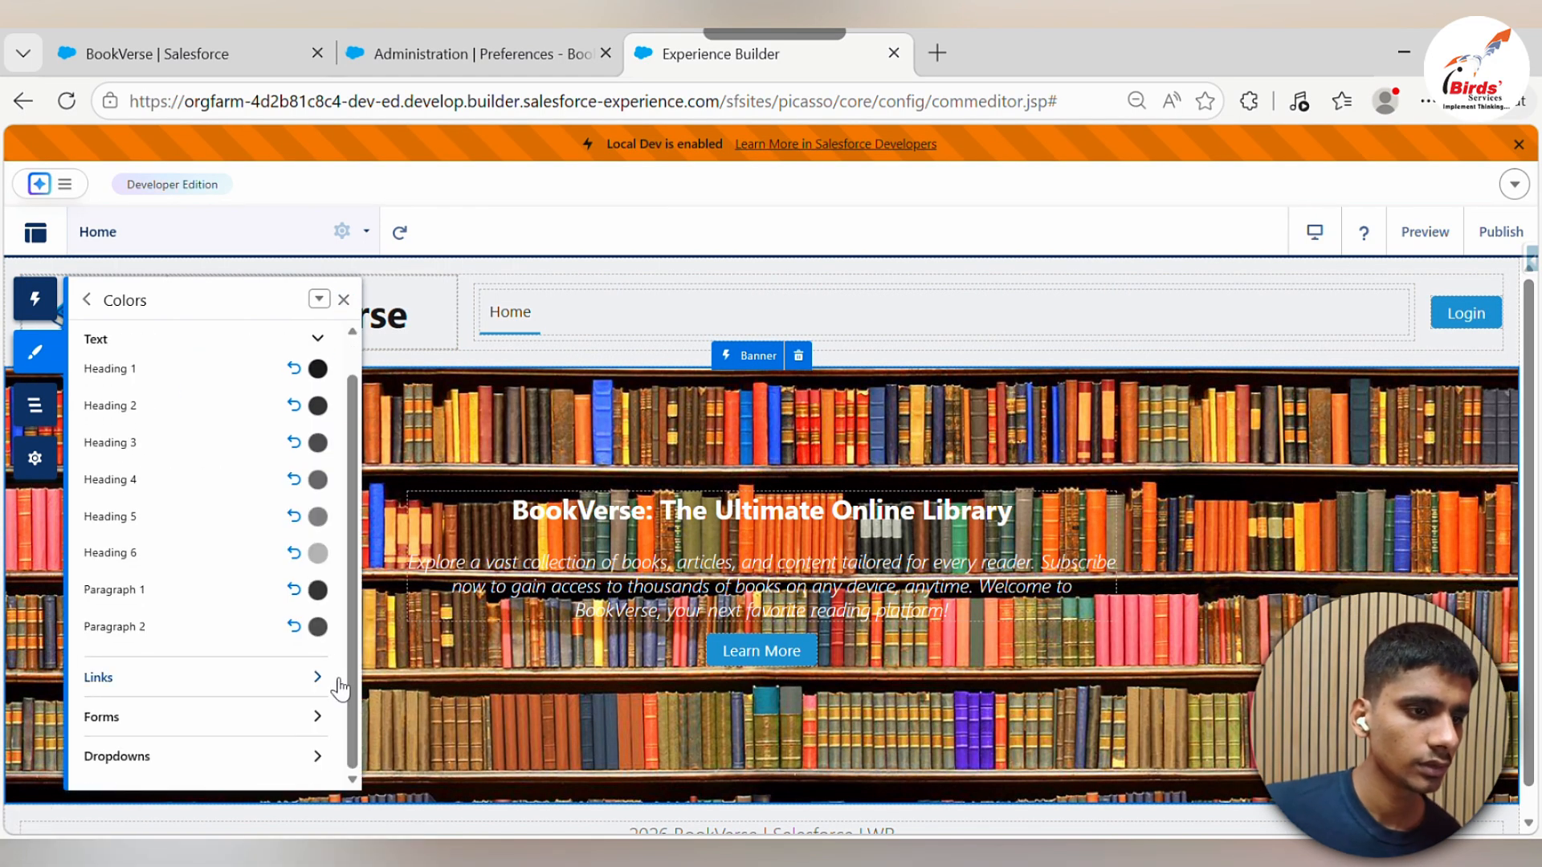
{"action": "left_click", "coordinate": [312, 715]}
{"action": "scroll", "coordinate": [303, 719], "scroll_direction": "down", "scroll_amount": 2}
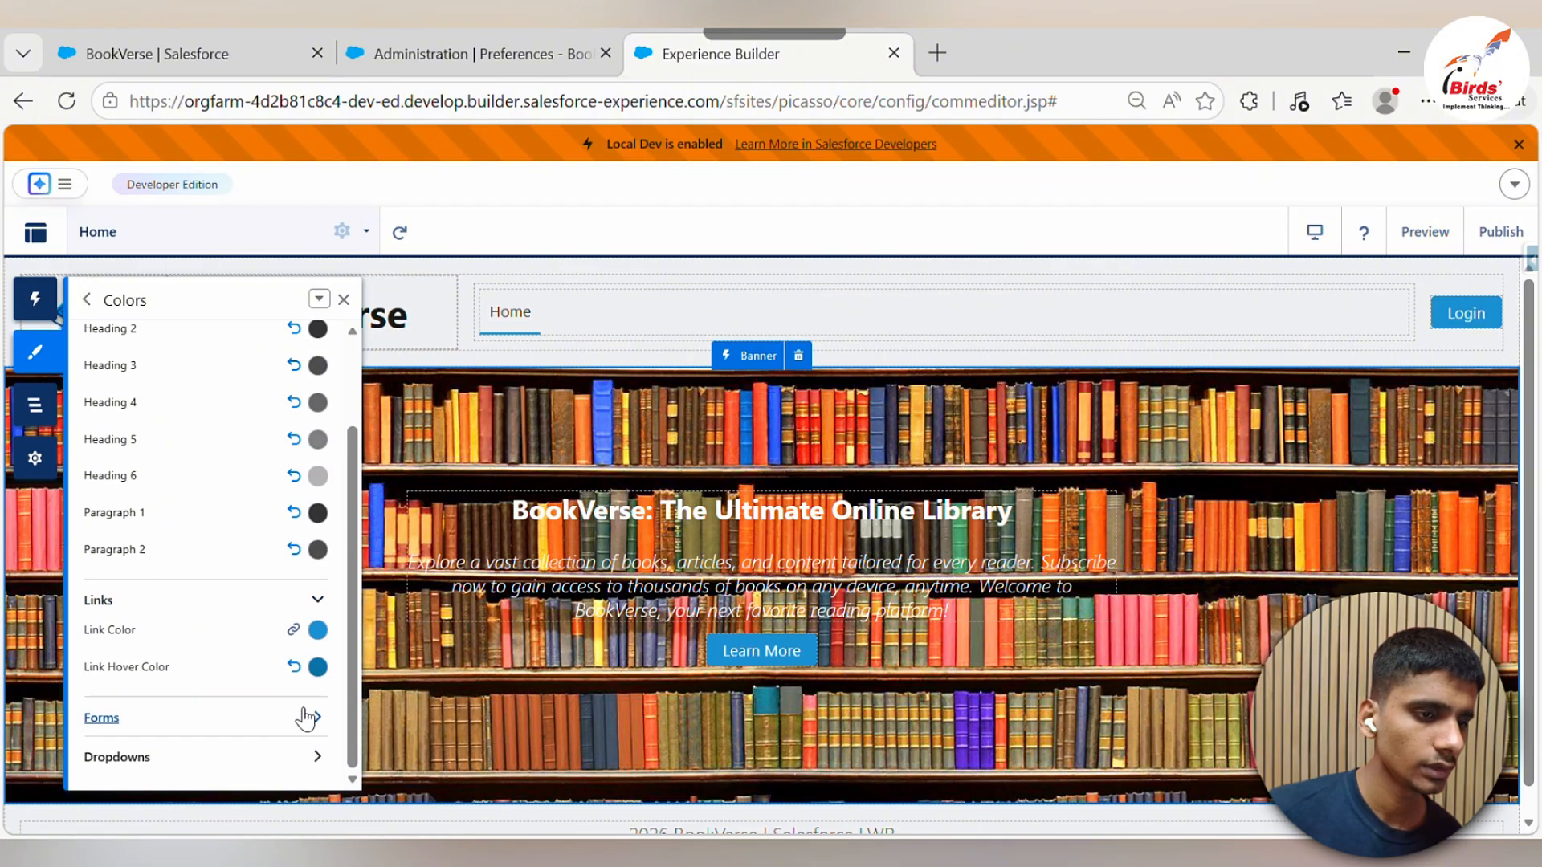
{"action": "left_click", "coordinate": [48, 353]}
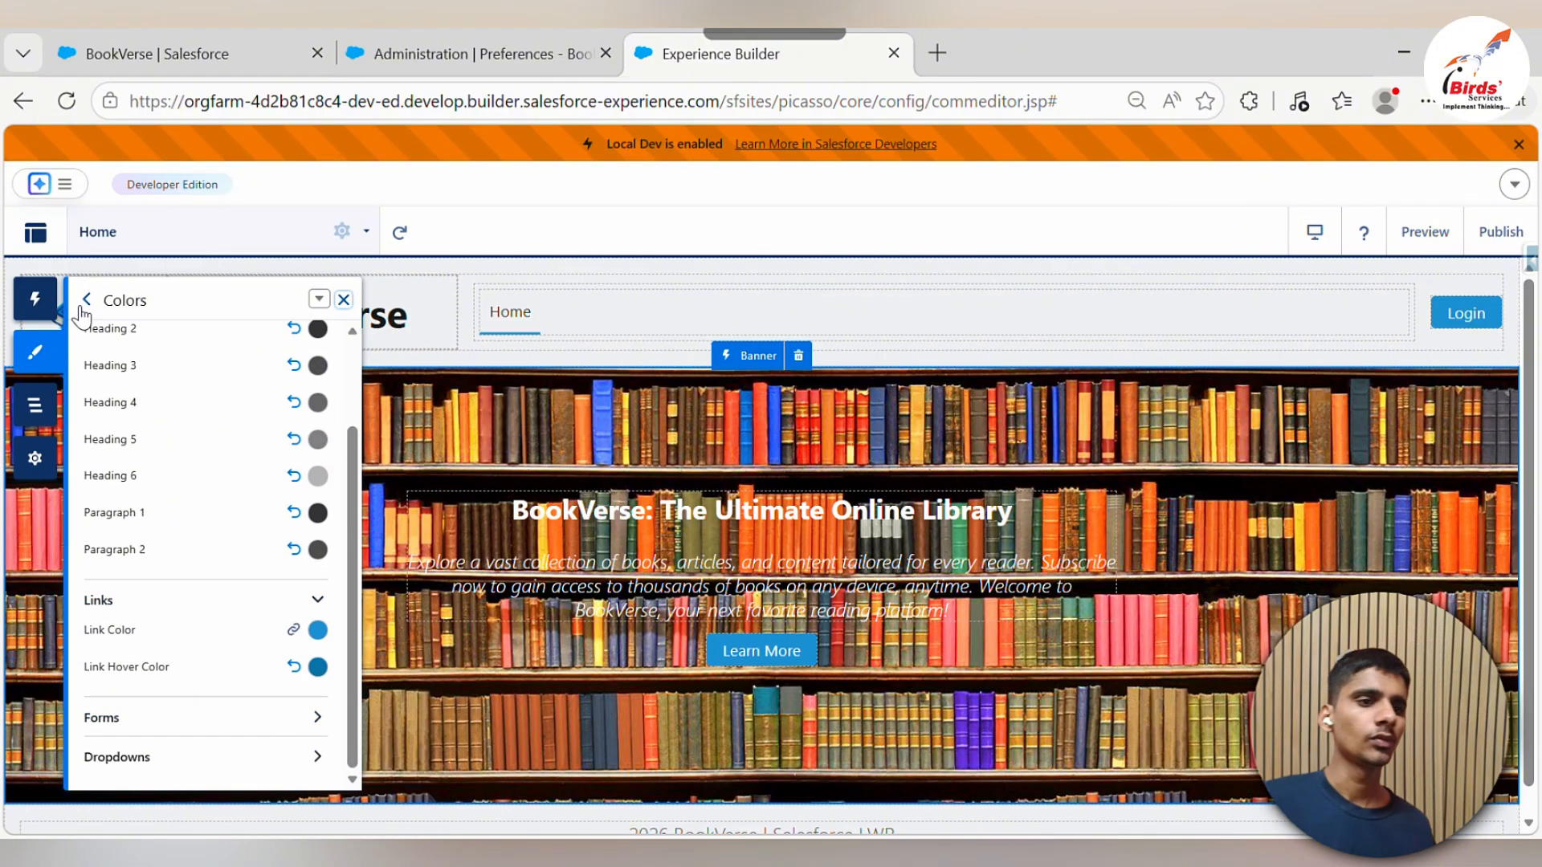
{"action": "left_click", "coordinate": [86, 302]}
{"action": "left_click", "coordinate": [148, 374]}
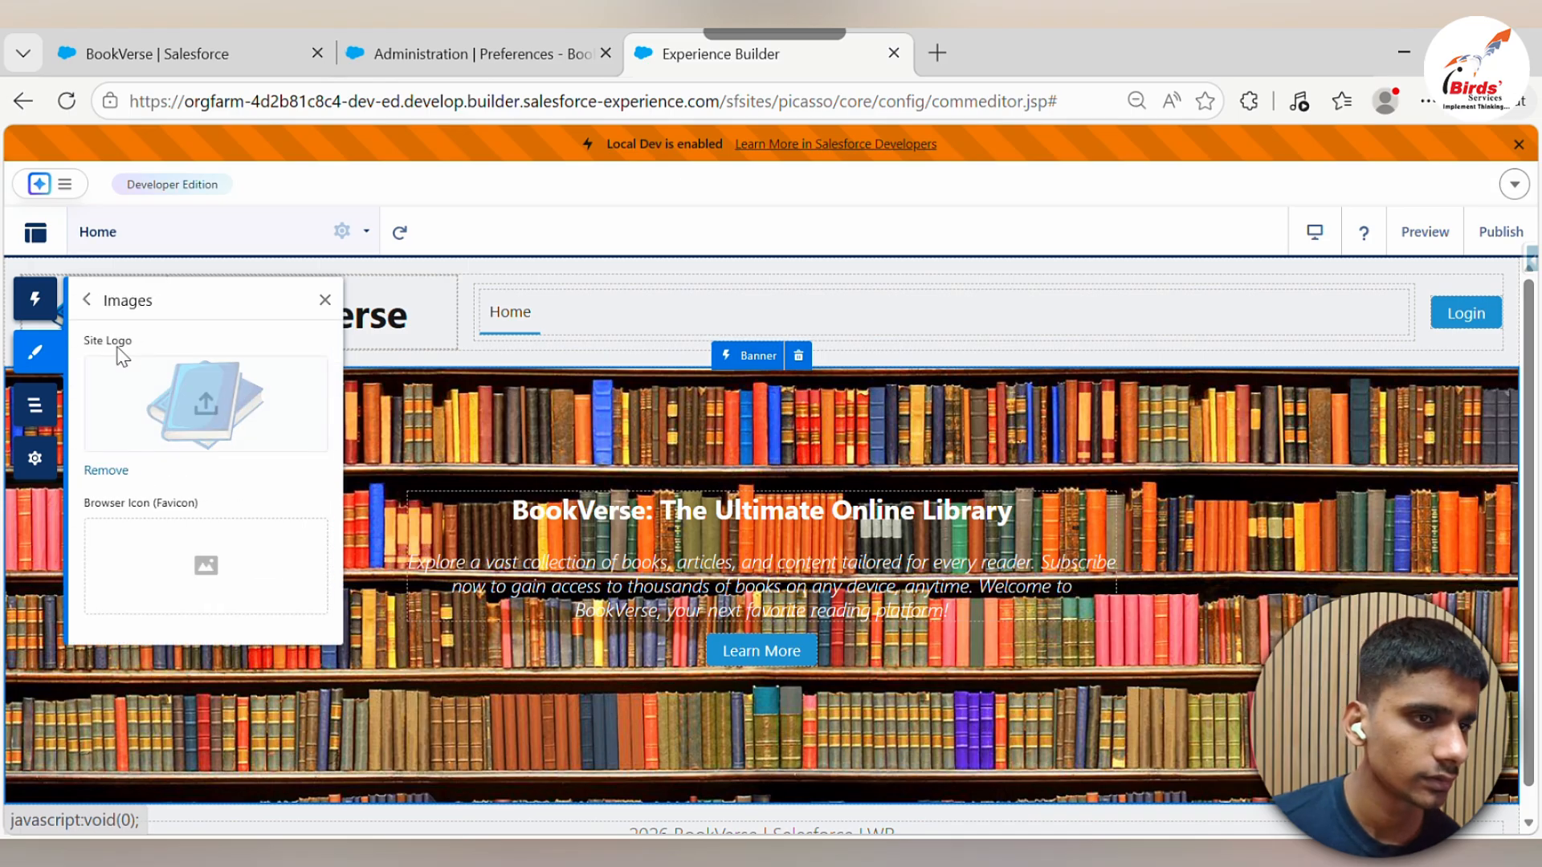
{"action": "left_click", "coordinate": [87, 300]}
Set the theme's base font family to Poppins in the text settings and dismiss the error message
{"action": "left_click", "coordinate": [161, 414]}
{"action": "scroll", "coordinate": [213, 449], "scroll_direction": "down", "scroll_amount": 3}
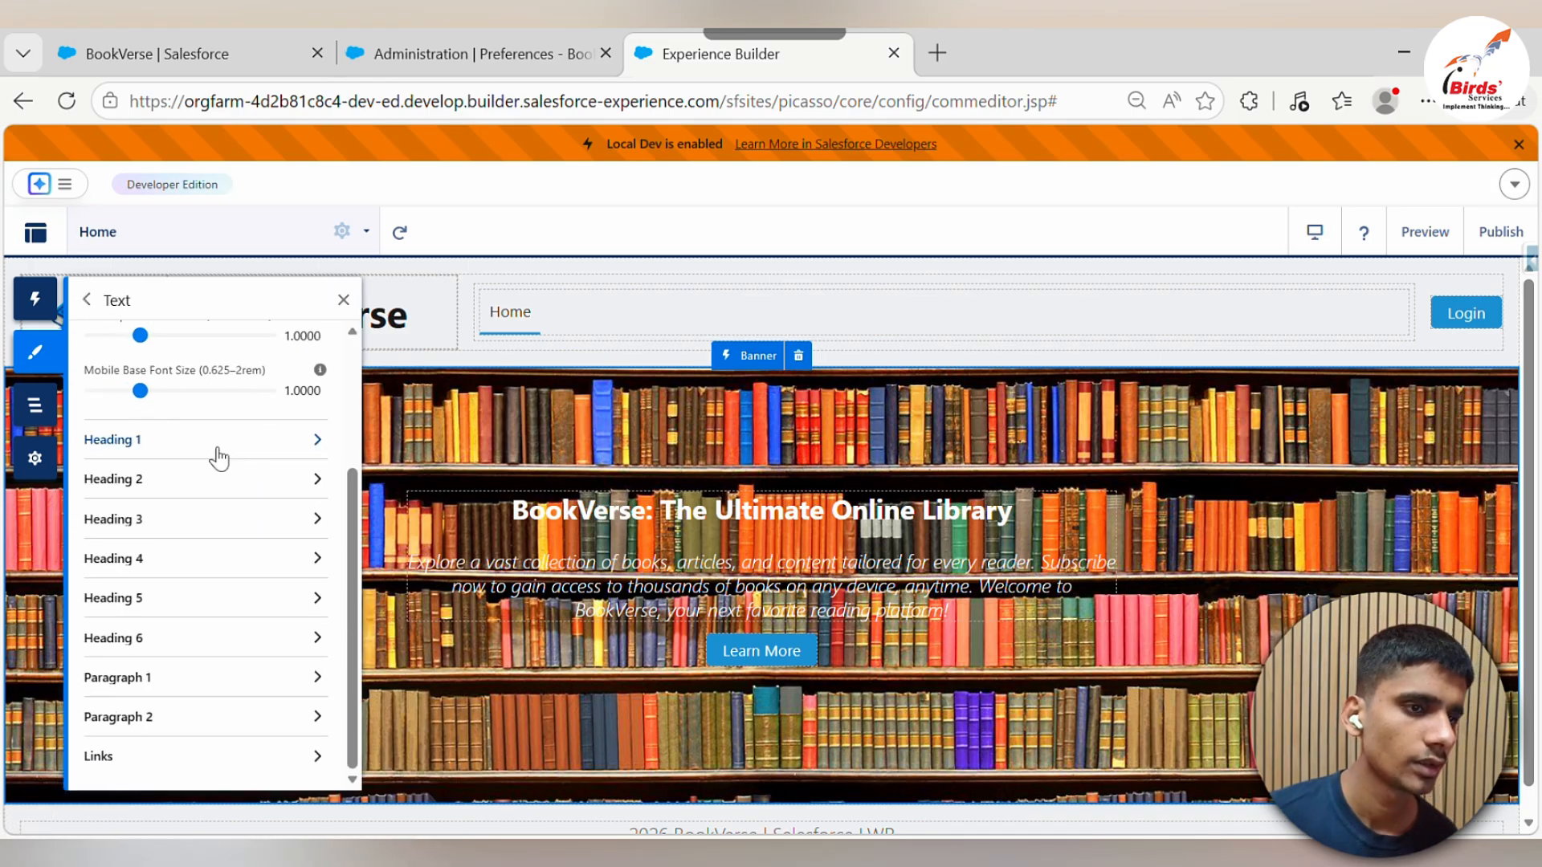
{"action": "scroll", "coordinate": [218, 458], "scroll_direction": "up", "scroll_amount": 3}
{"action": "left_click", "coordinate": [213, 405]}
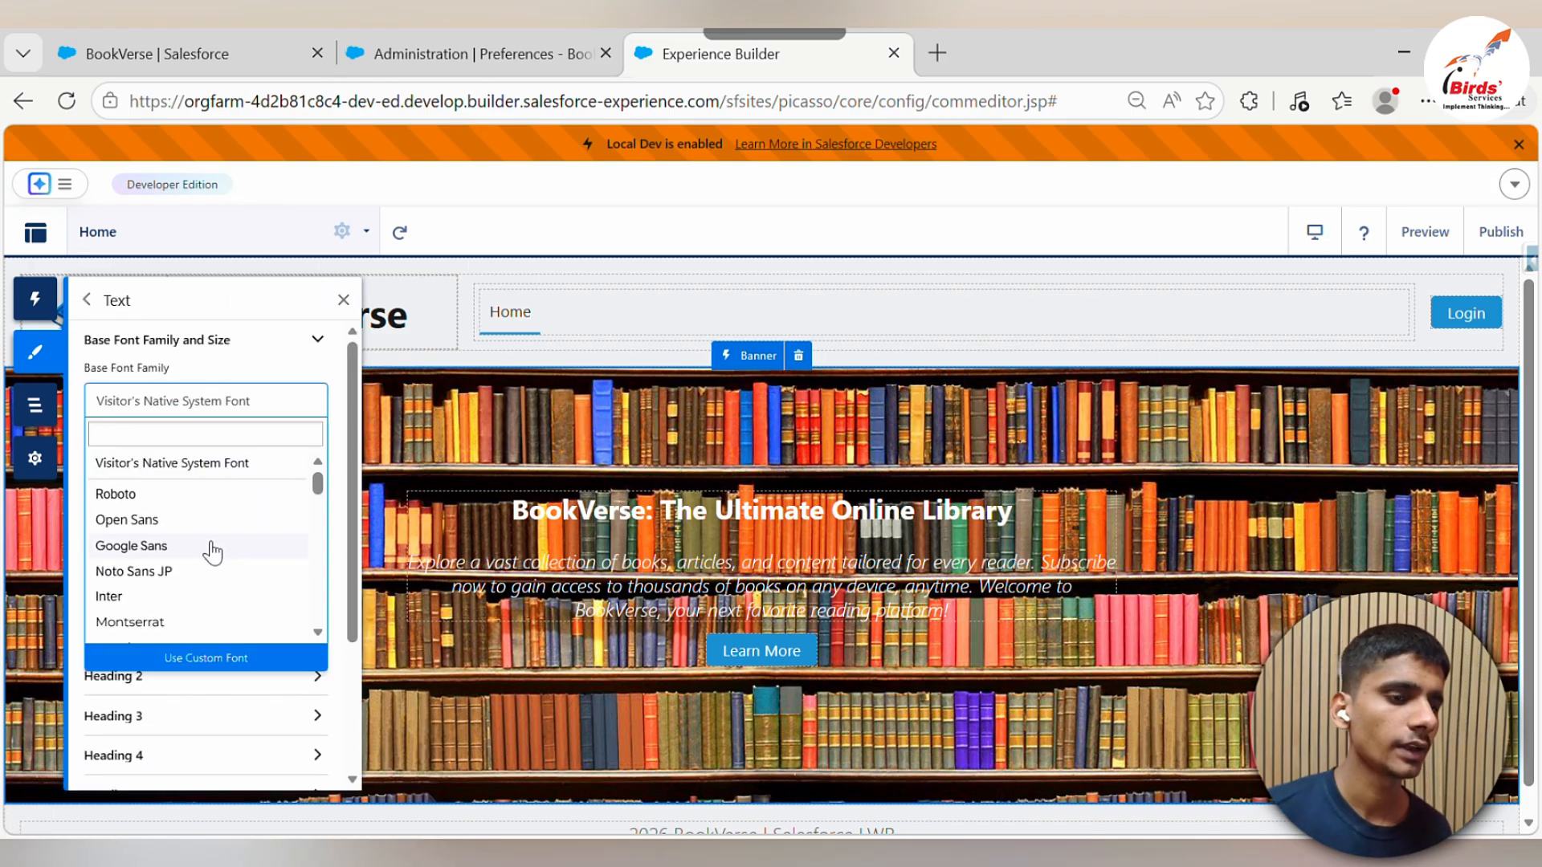
{"action": "type", "text": "pop"}
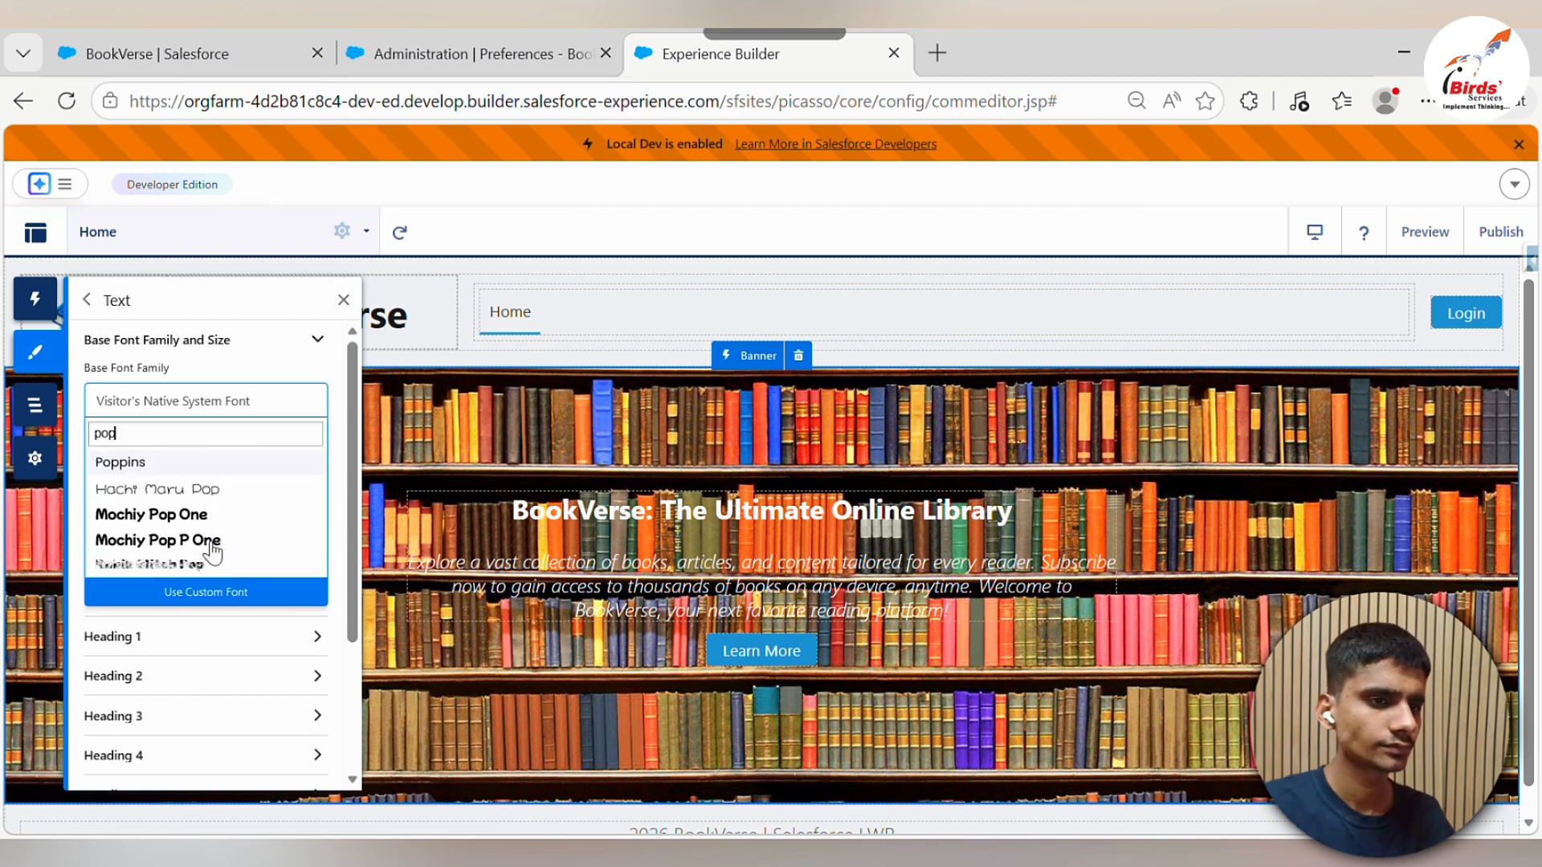
{"action": "type", "text": "p"}
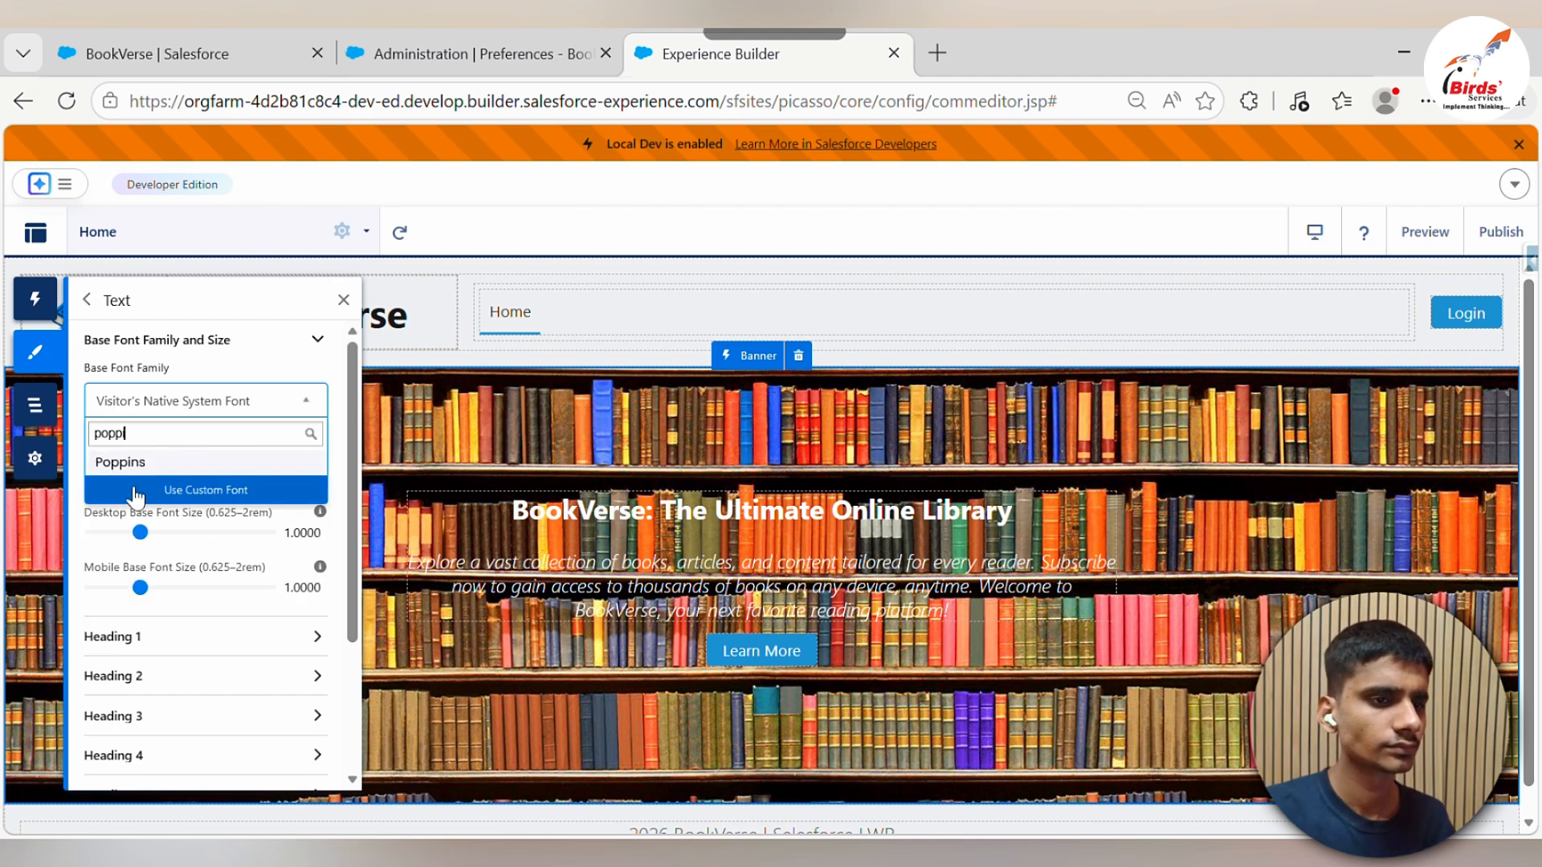
{"action": "left_click", "coordinate": [116, 464]}
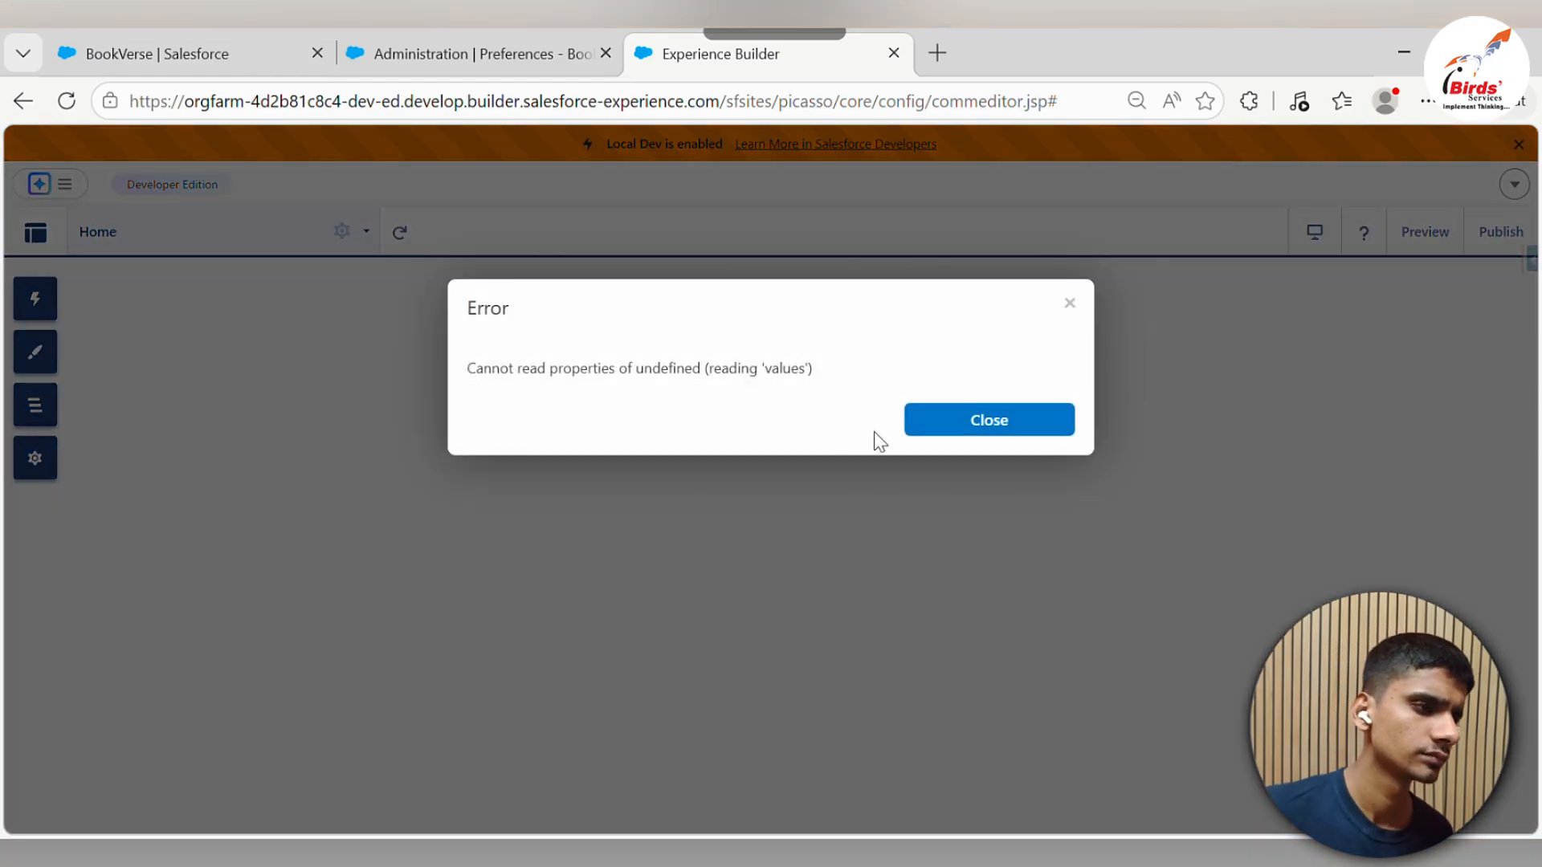
{"action": "left_click", "coordinate": [931, 429]}
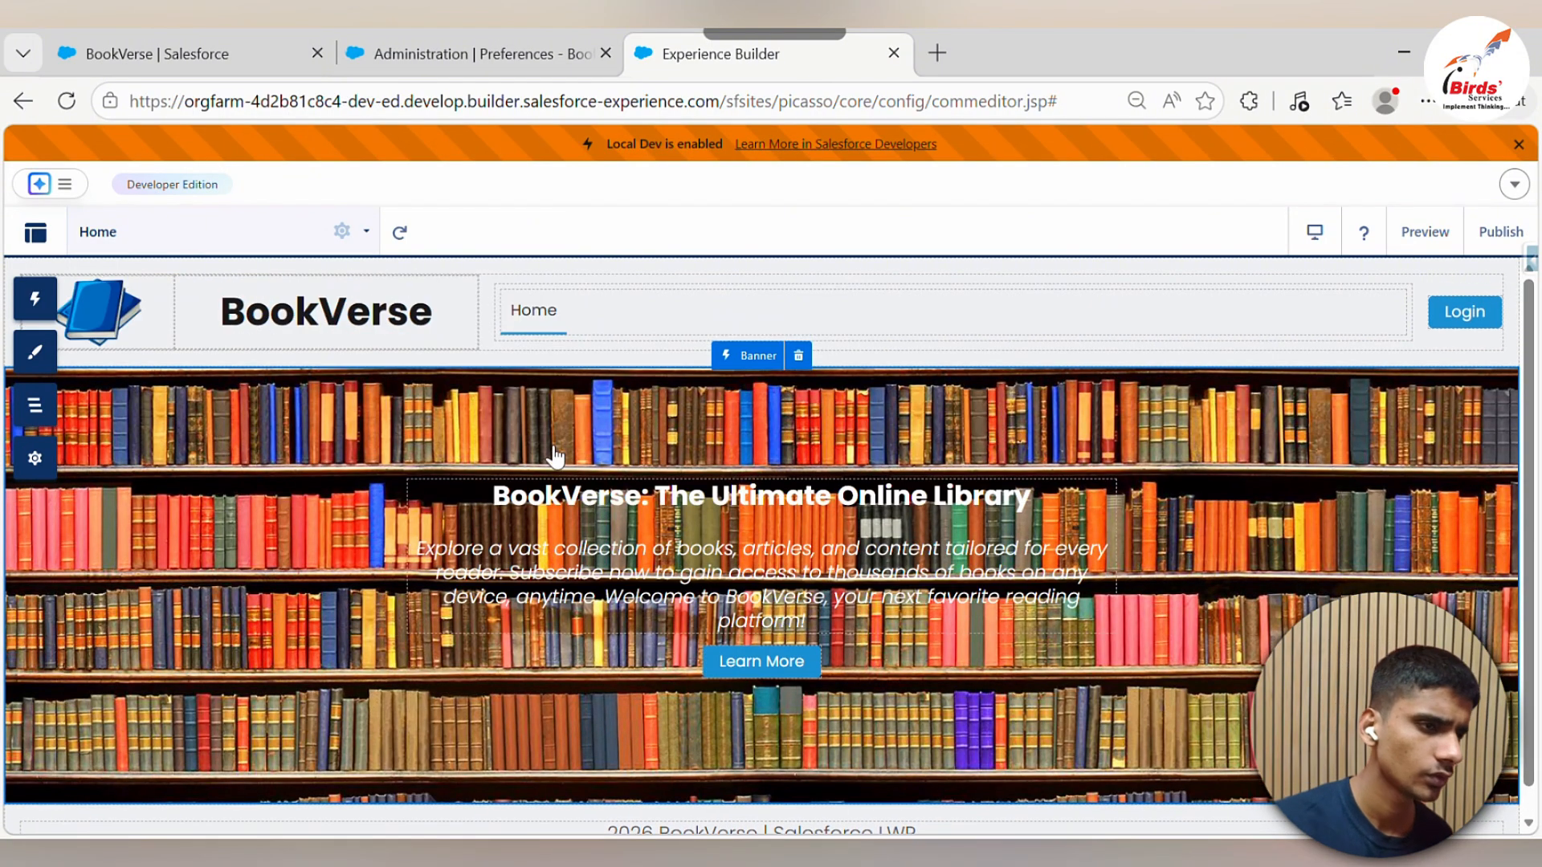
Reopen the theme's text settings and consult the base text font sizes on Sheet2 of the Excel workbook
{"action": "left_click", "coordinate": [35, 304]}
{"action": "left_click", "coordinate": [36, 353]}
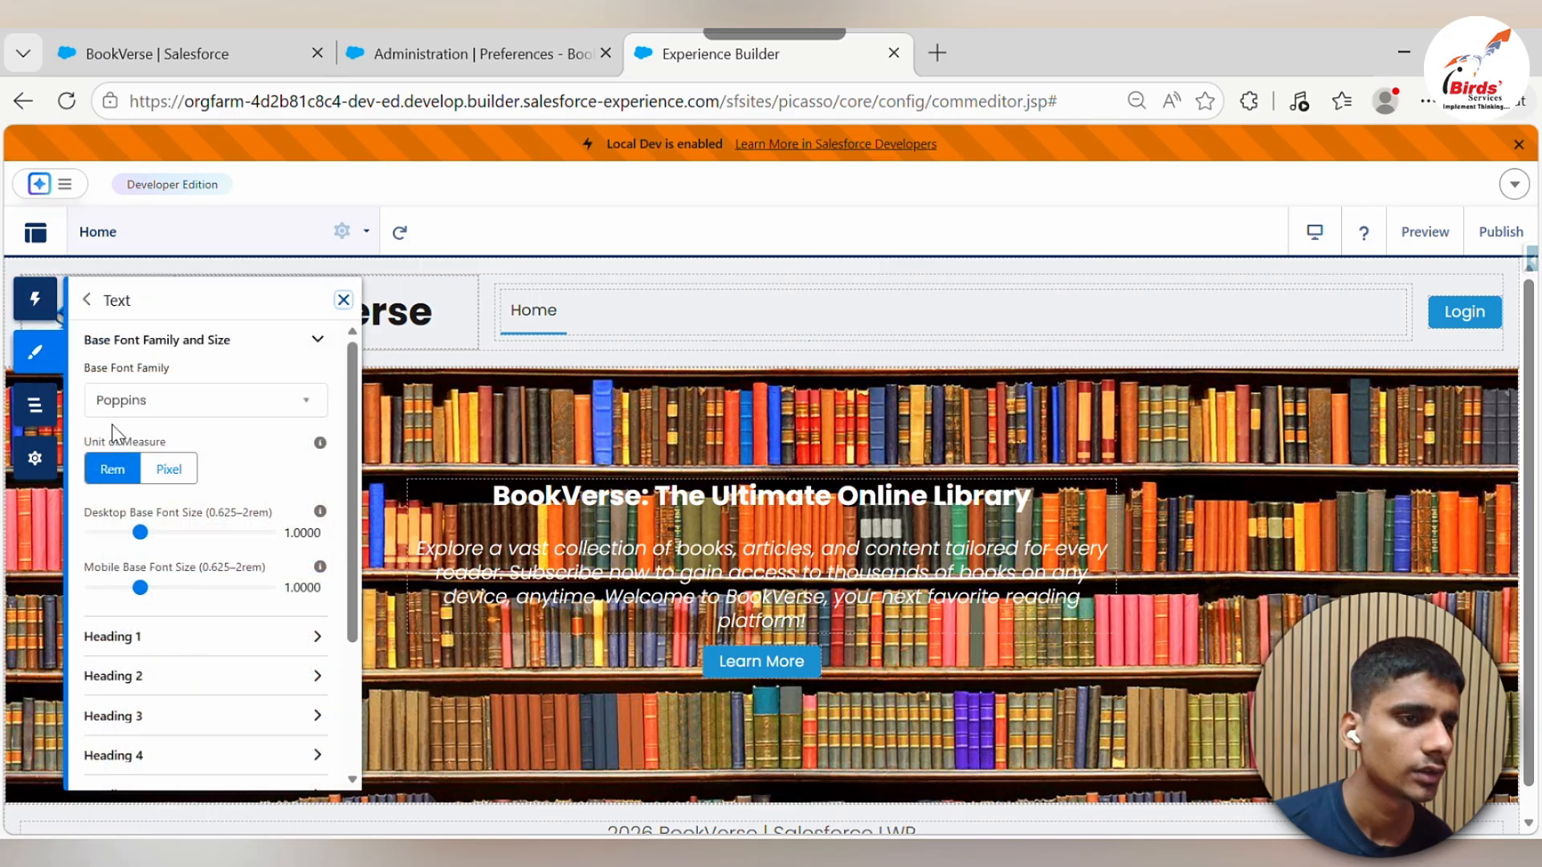
{"action": "scroll", "coordinate": [219, 490], "scroll_direction": "down", "scroll_amount": 2}
{"action": "key", "text": "alt+Tab"}
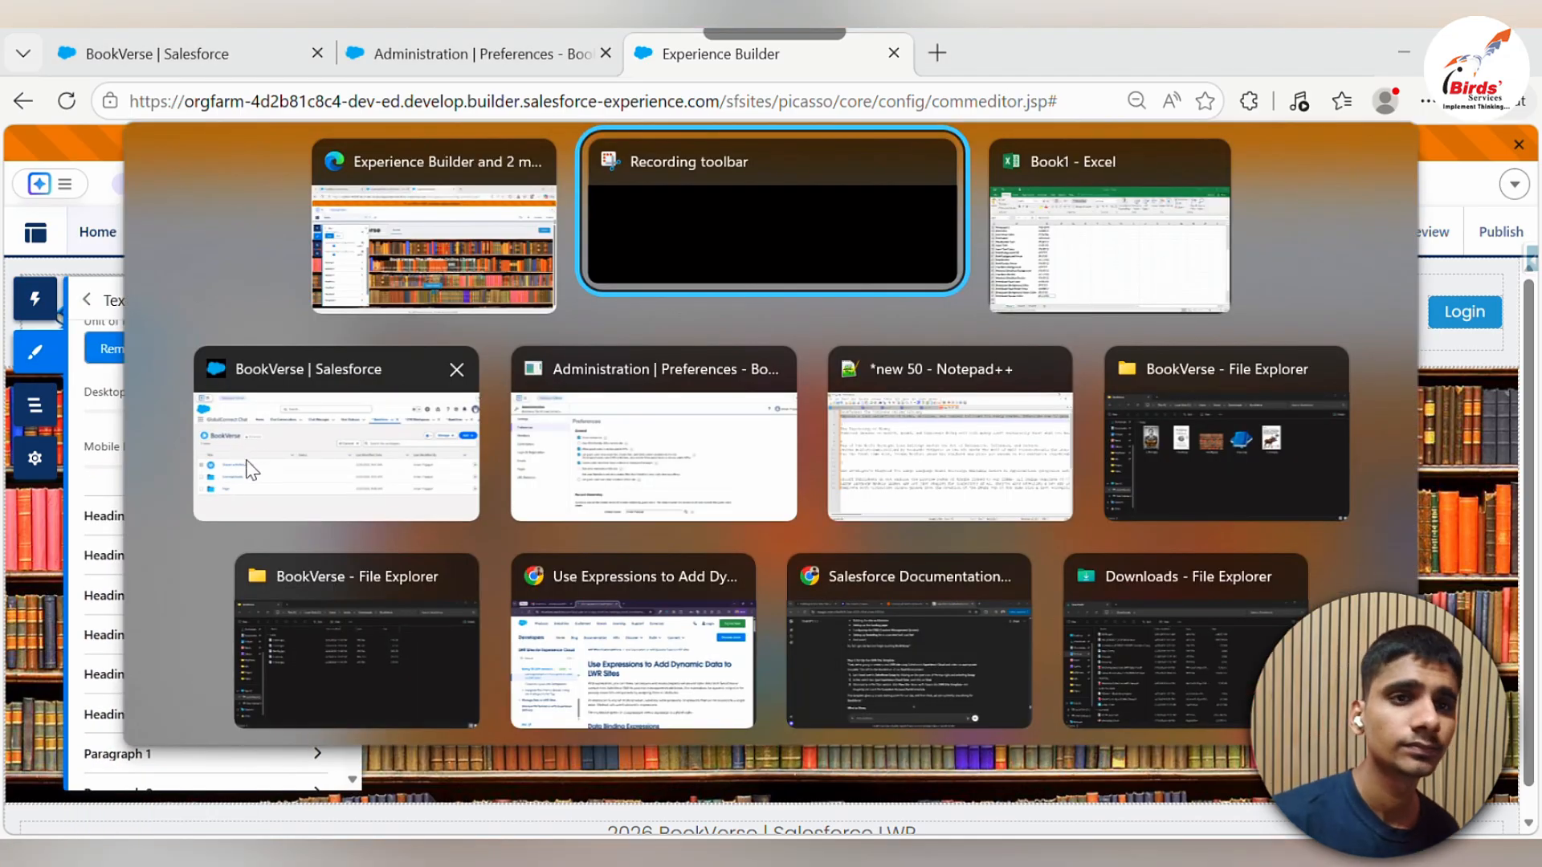
{"action": "key", "text": "alt+Tab"}
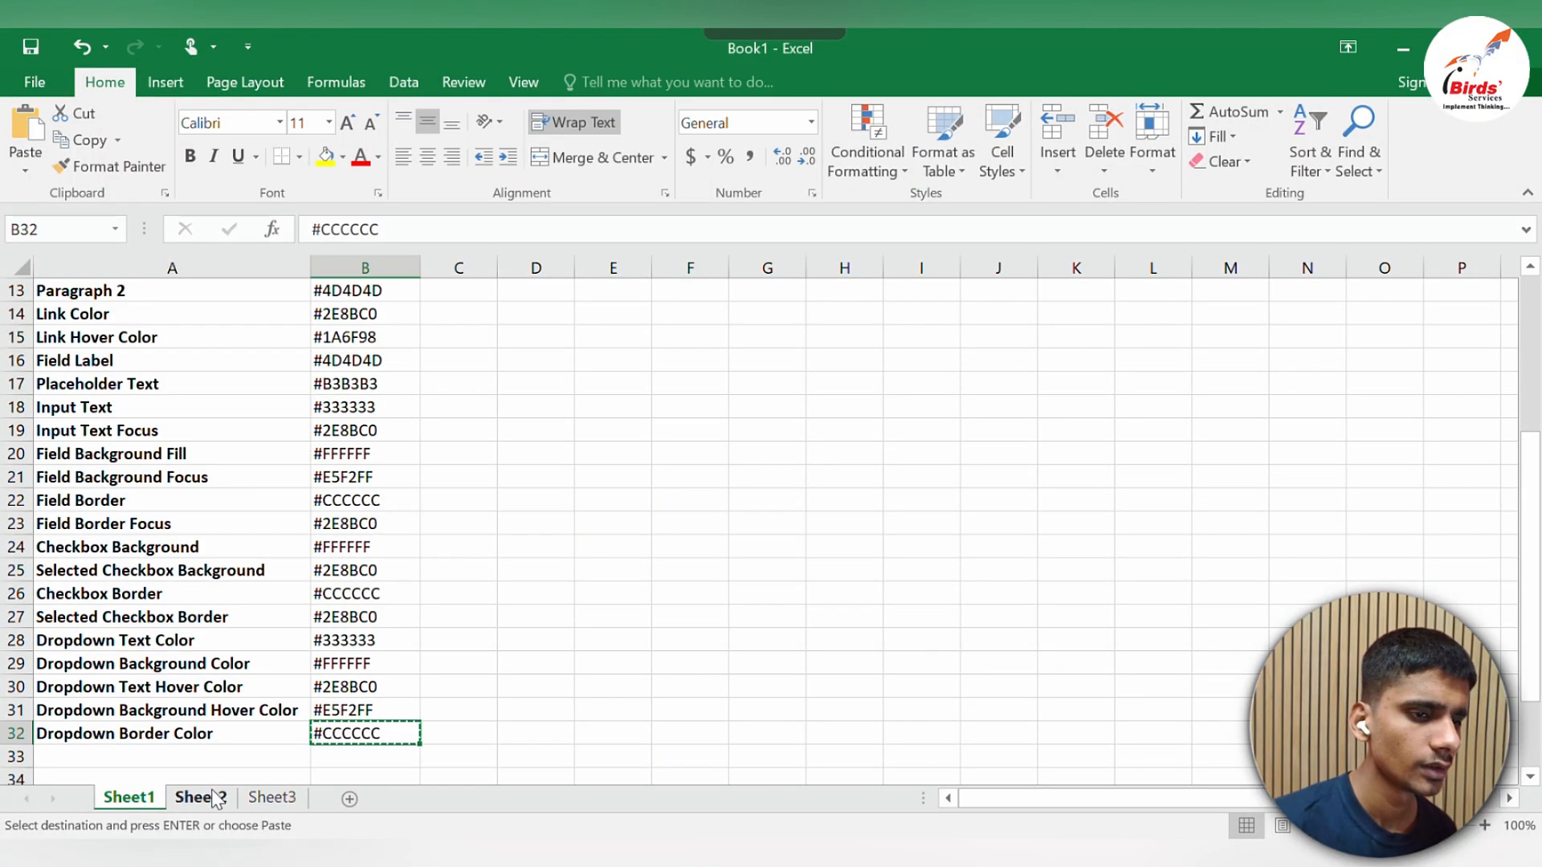
{"action": "left_click", "coordinate": [201, 798]}
{"action": "scroll", "coordinate": [316, 426], "scroll_direction": "up", "scroll_amount": 1}
{"action": "left_click", "coordinate": [406, 371]}
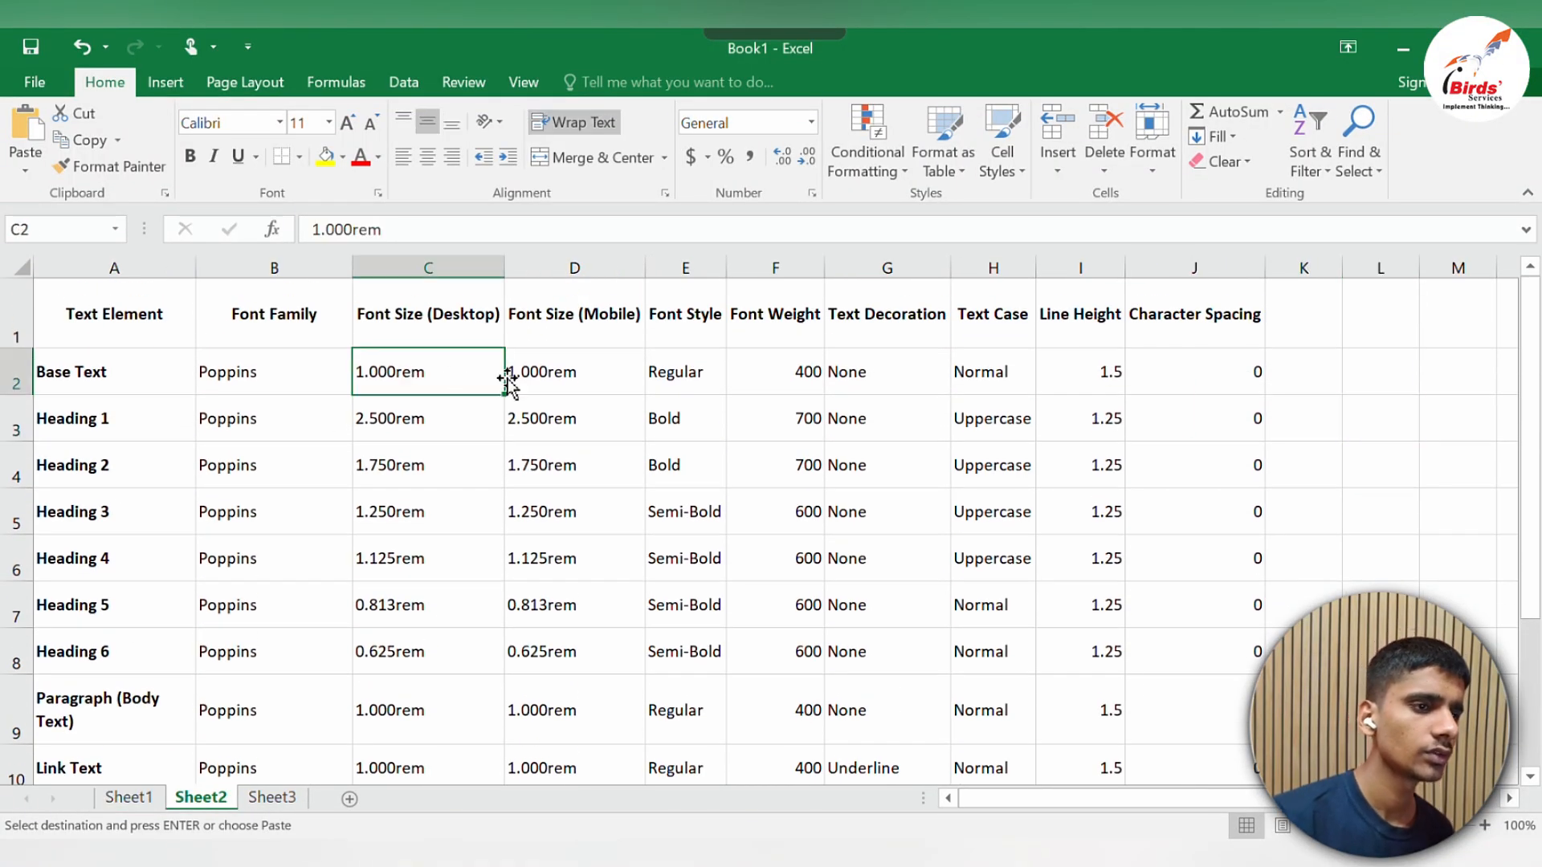
{"action": "left_click", "coordinate": [565, 373]}
{"action": "key", "text": "Left"}
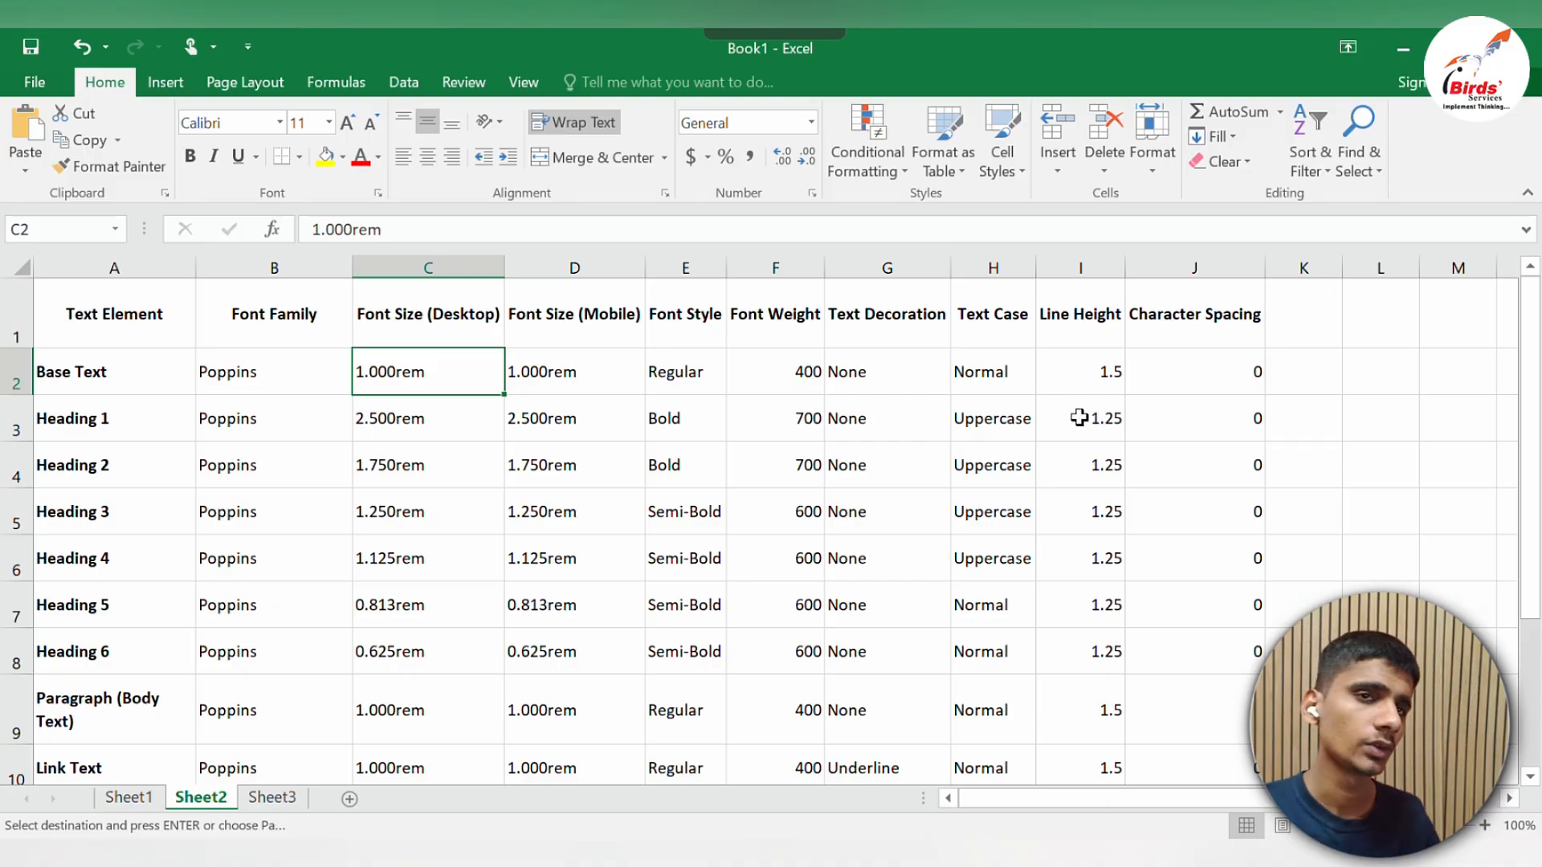
Switch back to Experience Builder and enable Fix theme header in the theme layout settings
{"action": "key", "text": "alt+Tab"}
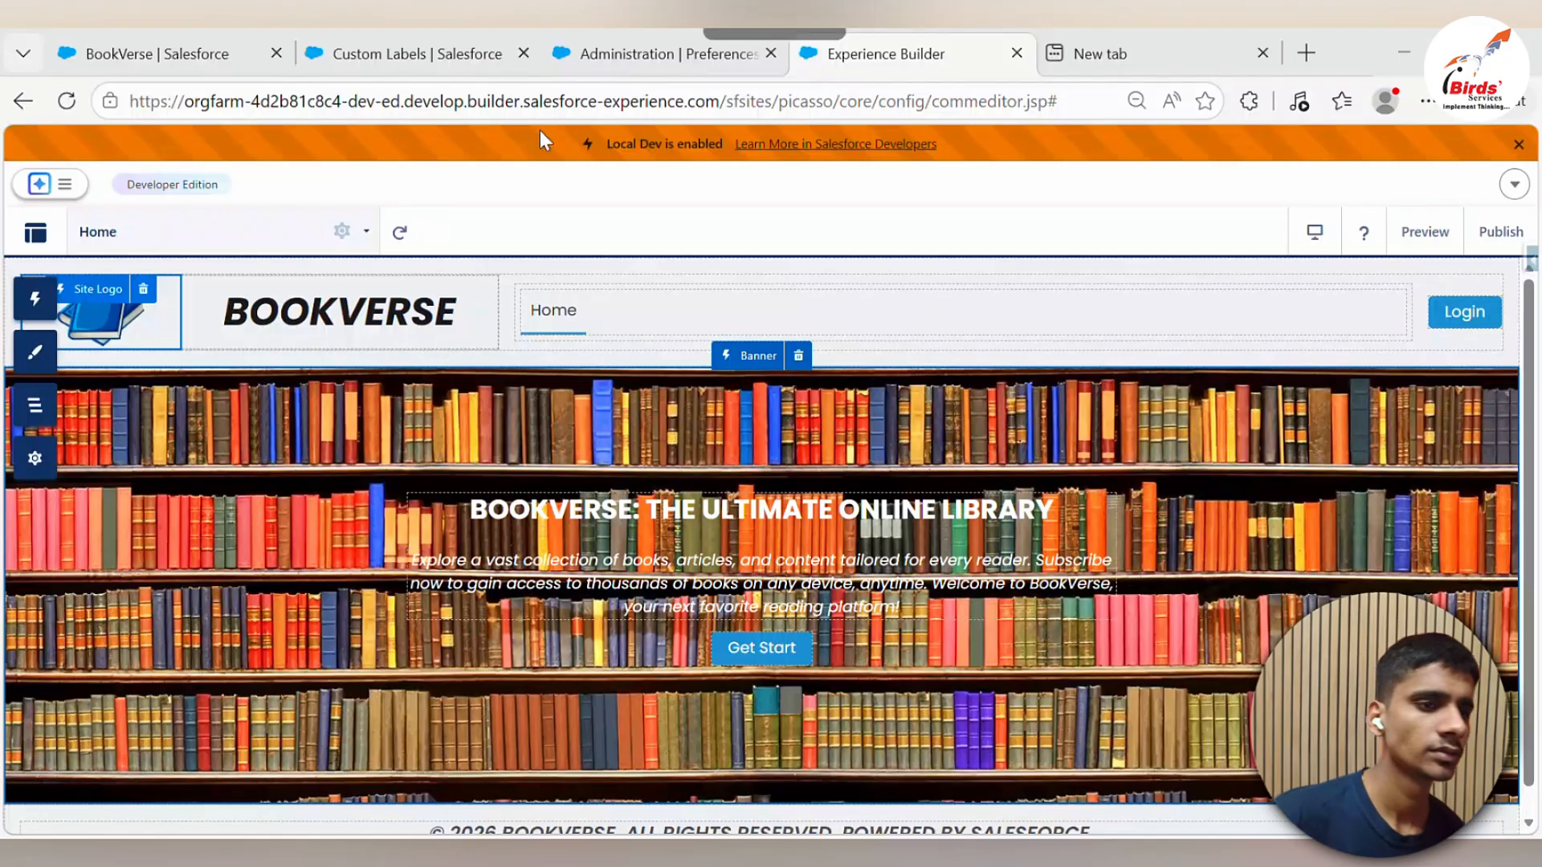
{"action": "left_click", "coordinate": [50, 359]}
{"action": "left_click", "coordinate": [86, 301]}
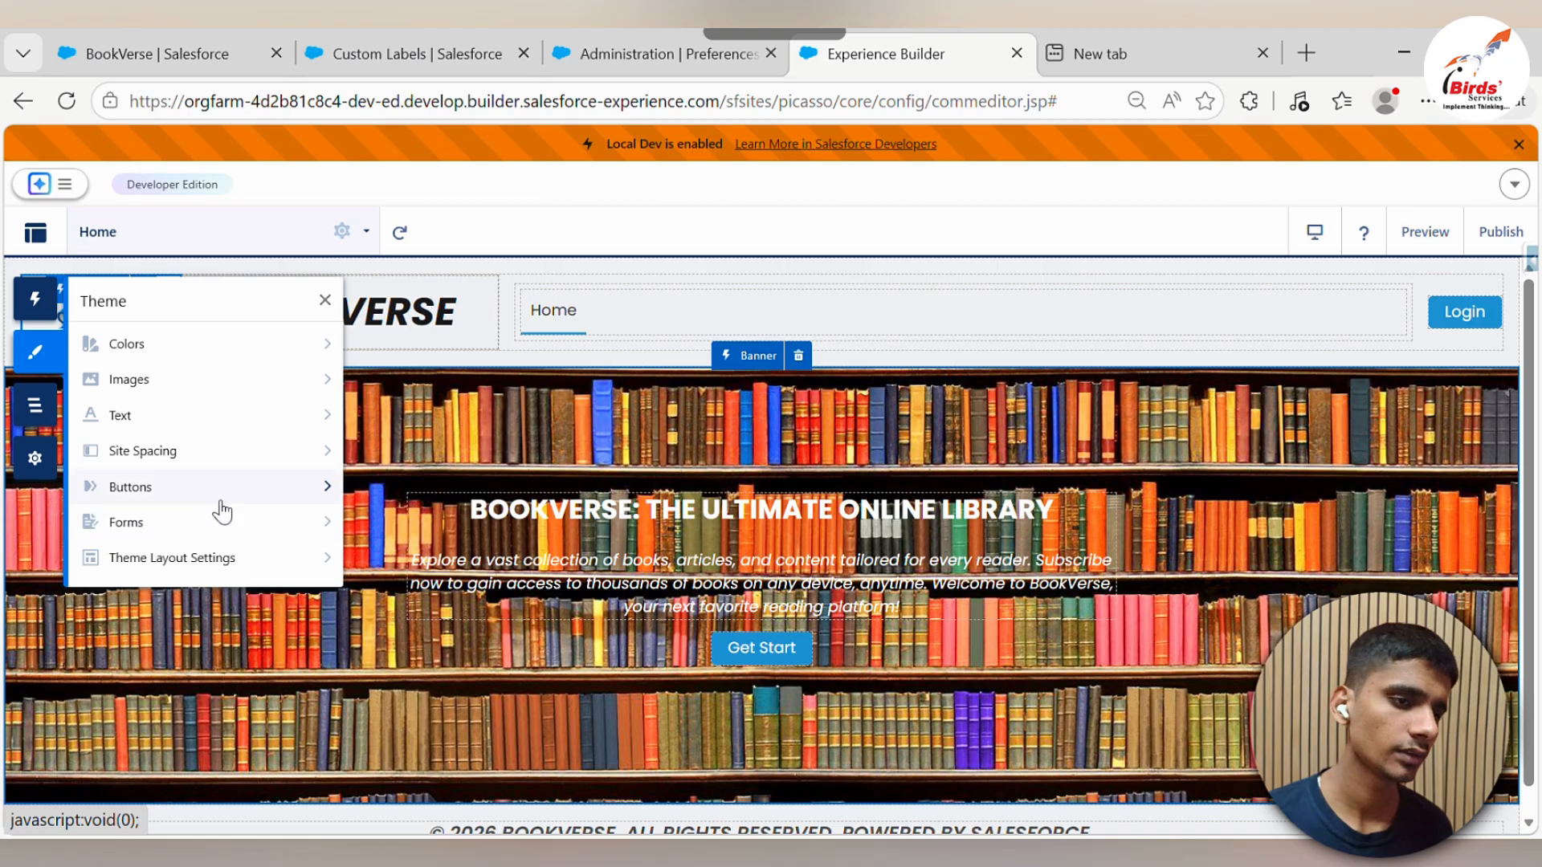
{"action": "left_click", "coordinate": [235, 533]}
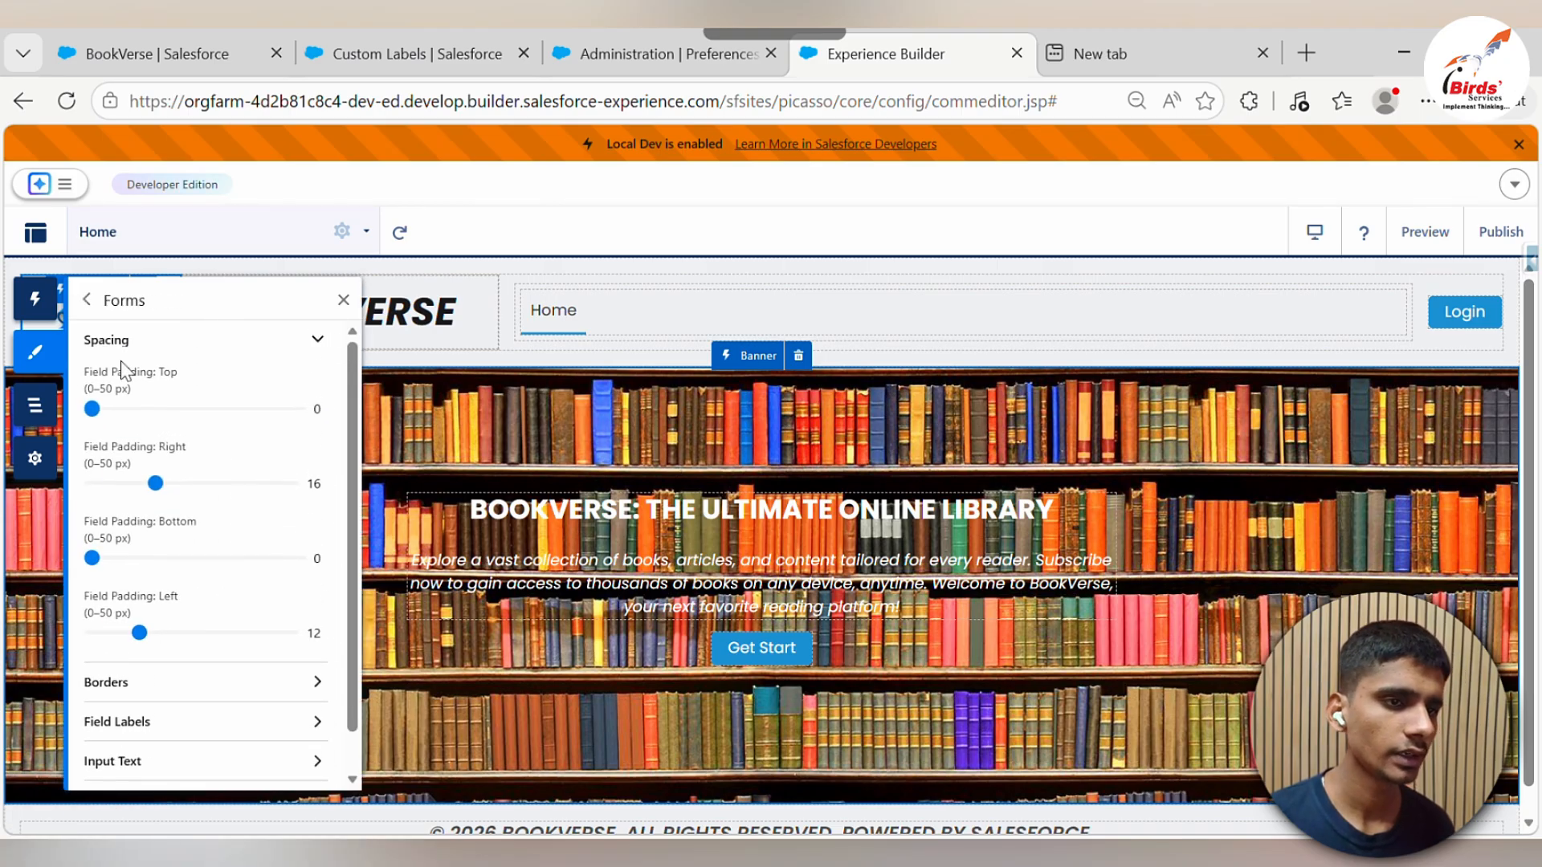
{"action": "left_click", "coordinate": [87, 300]}
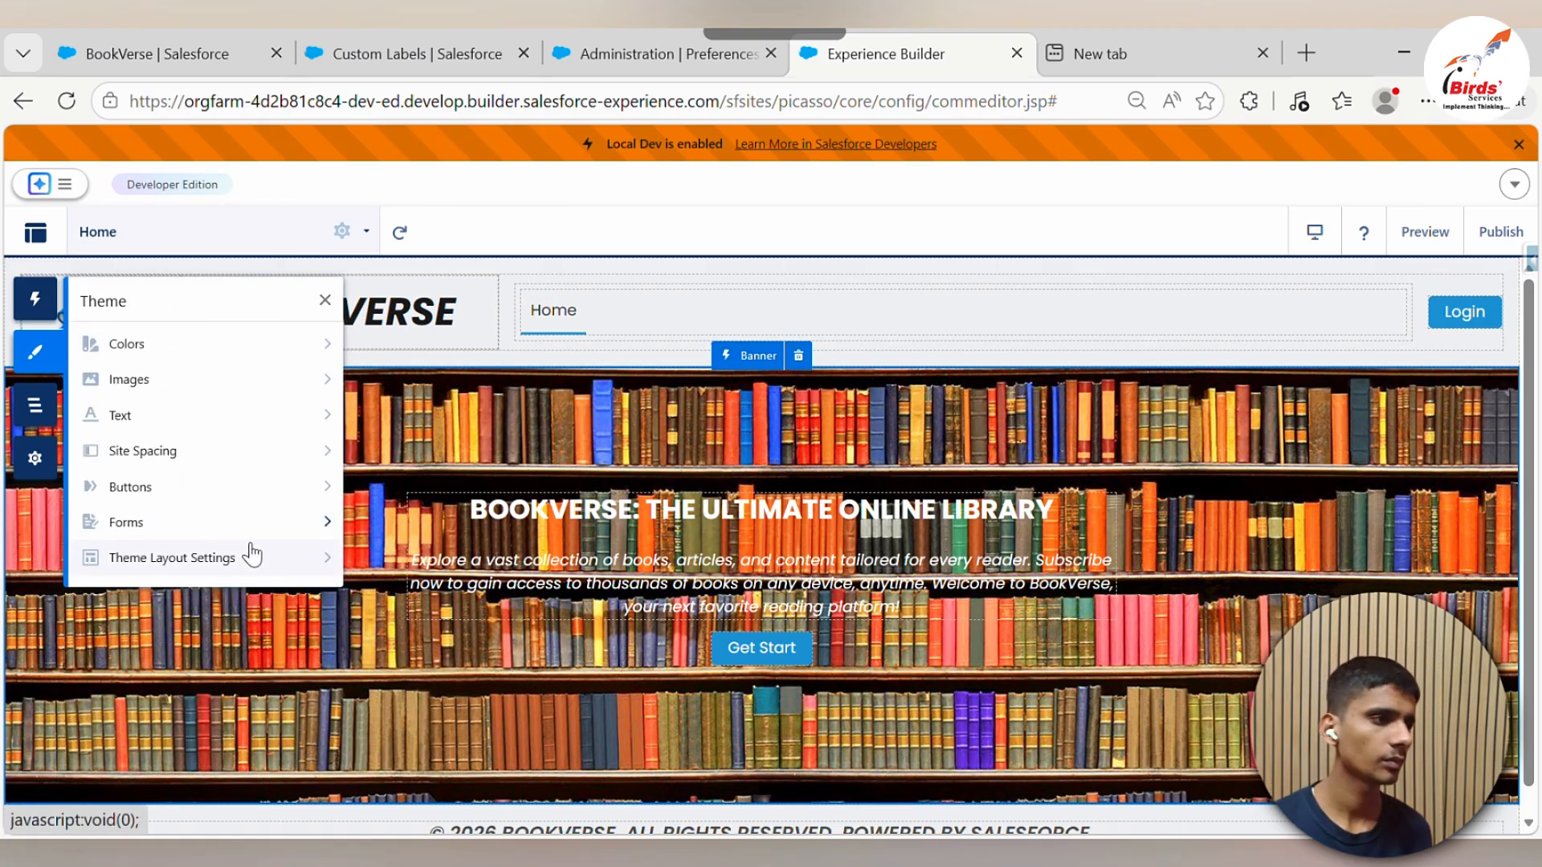
{"action": "left_click", "coordinate": [254, 557]}
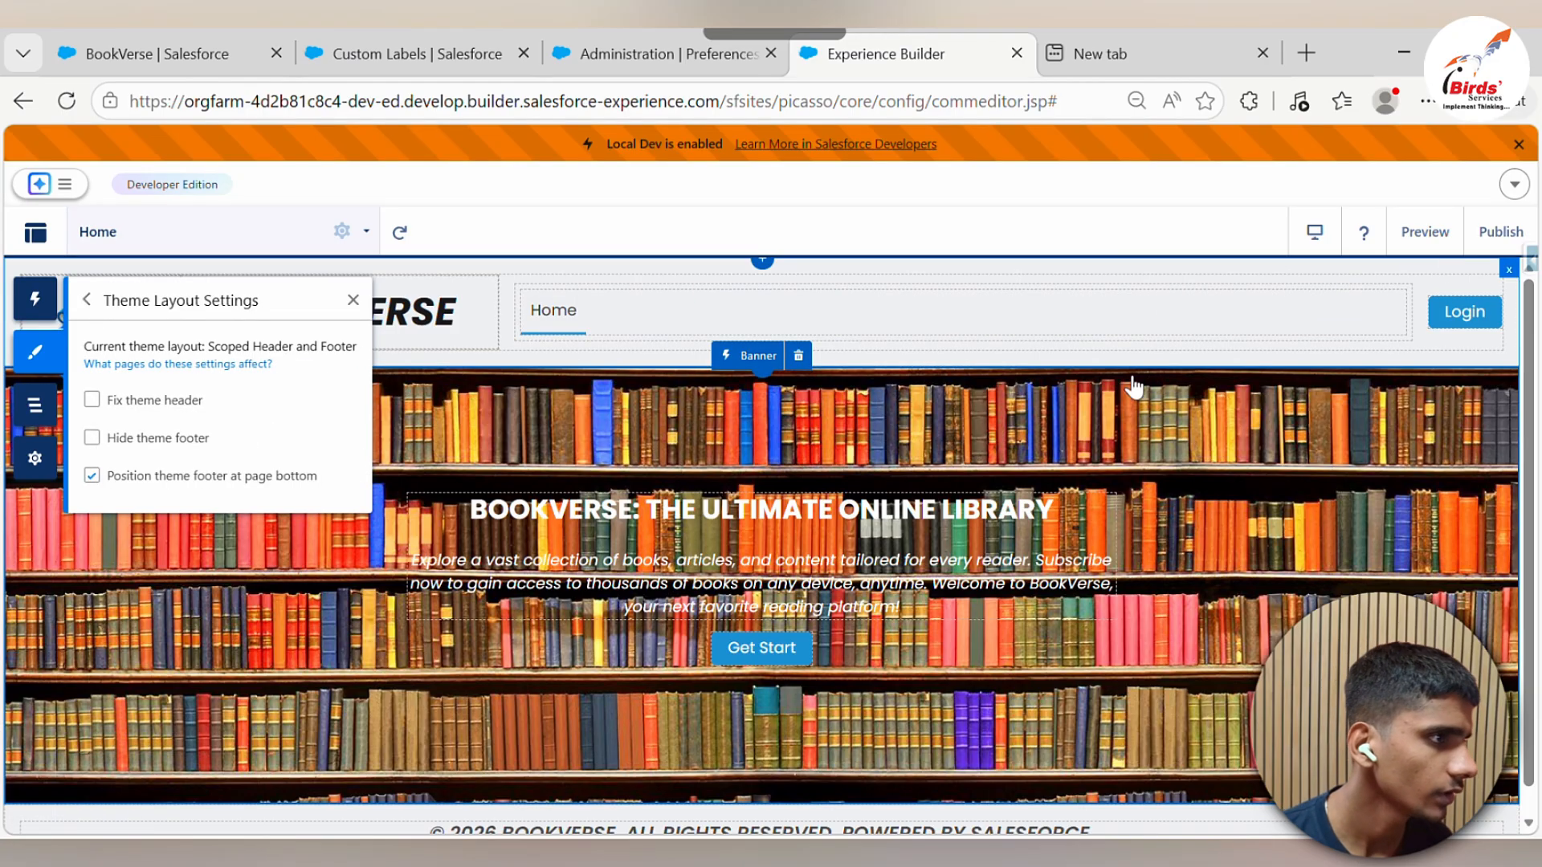
{"action": "left_click", "coordinate": [92, 400]}
Preview the Home page to check how the header behaves while scrolling, and return to the builder
{"action": "left_click", "coordinate": [1429, 233]}
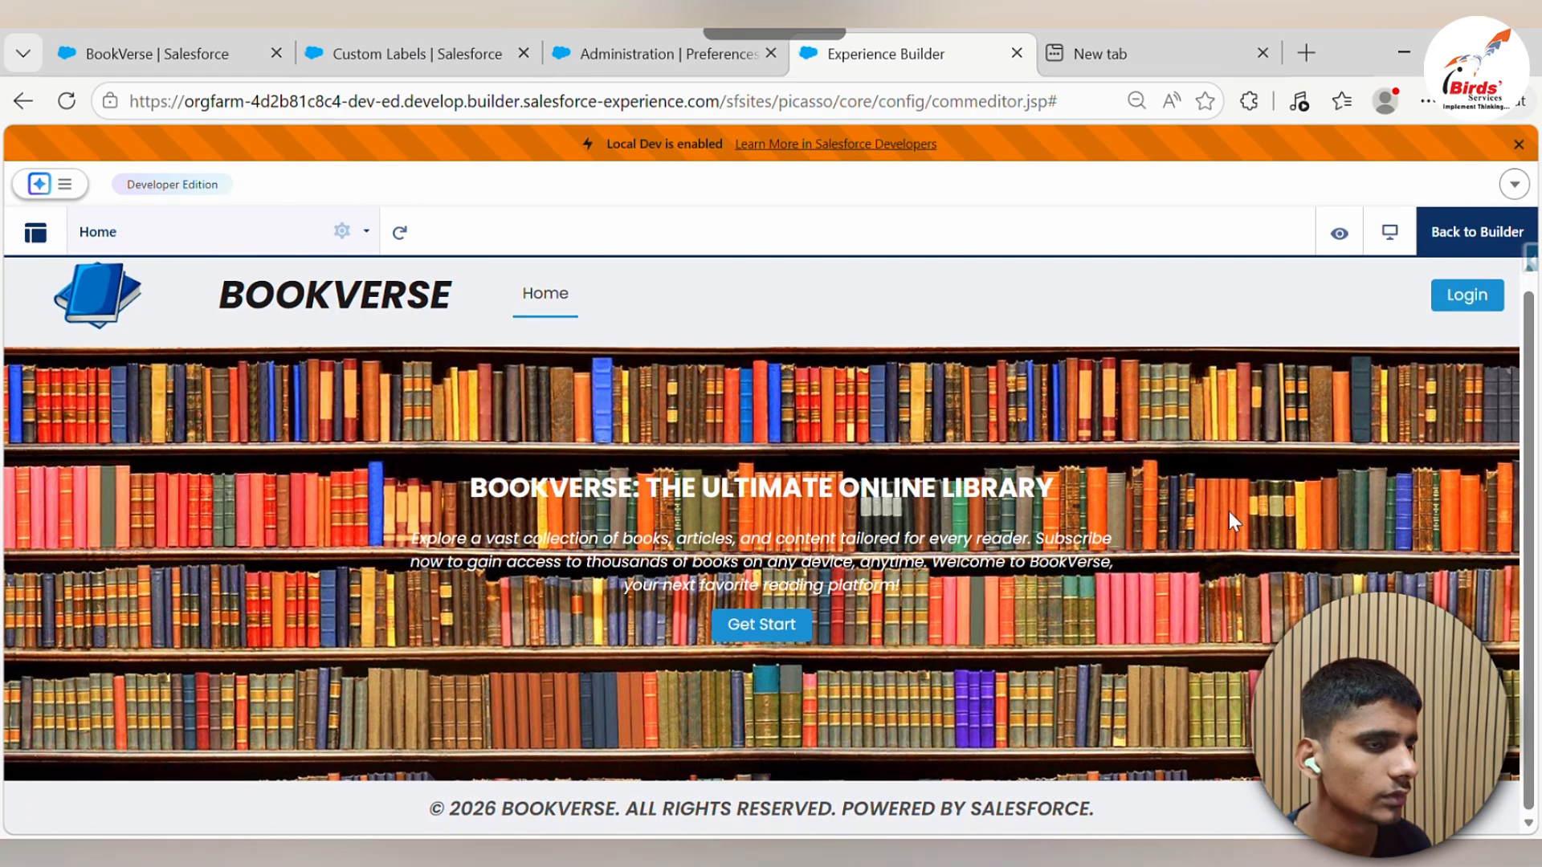
{"action": "scroll", "coordinate": [1228, 522], "scroll_direction": "up", "scroll_amount": 1}
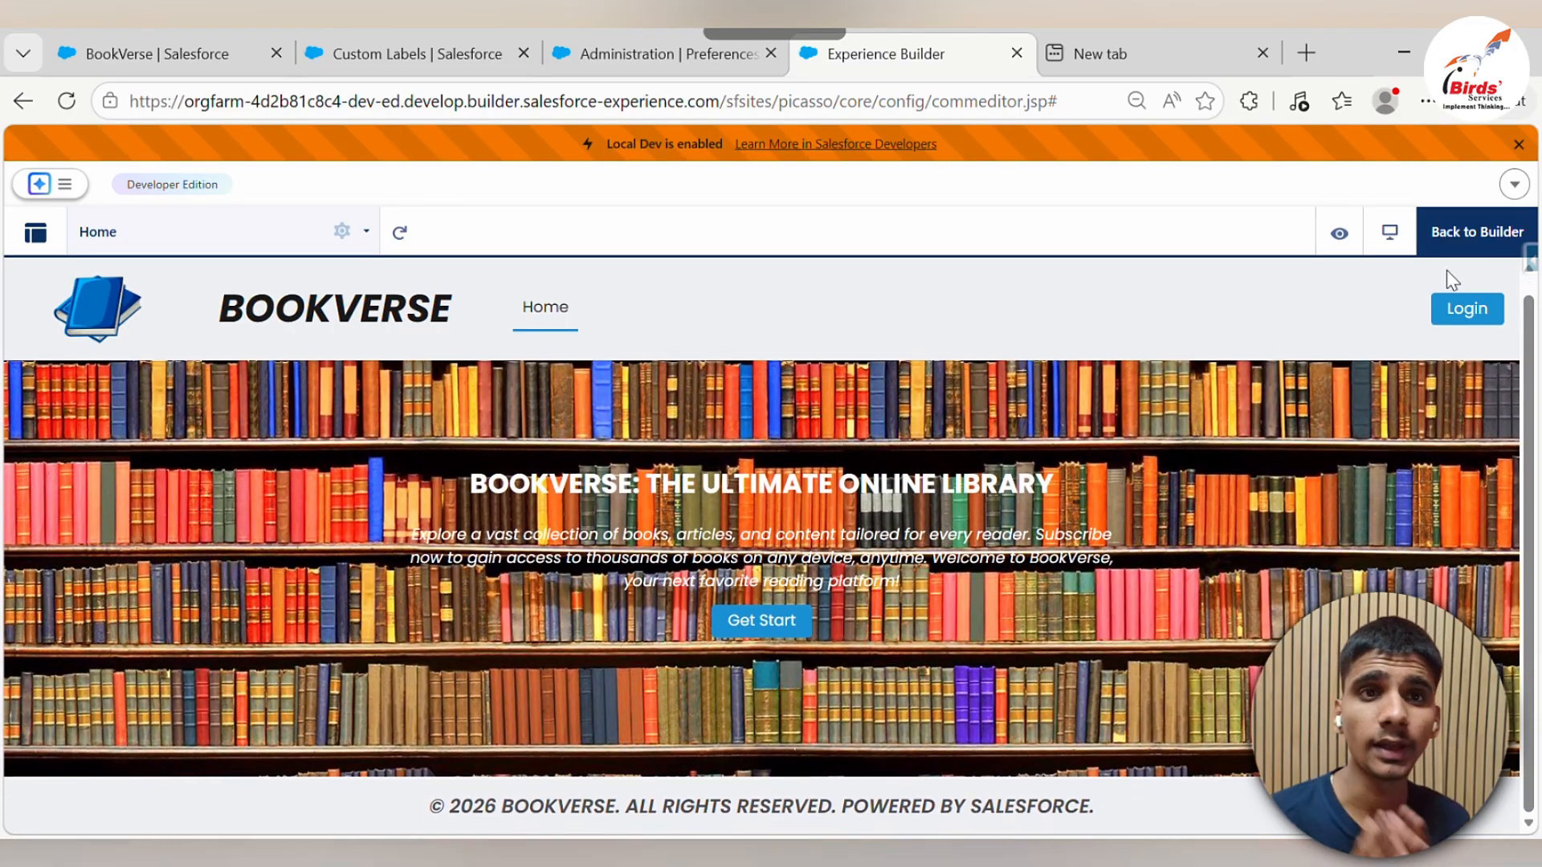
{"action": "left_click", "coordinate": [1490, 235]}
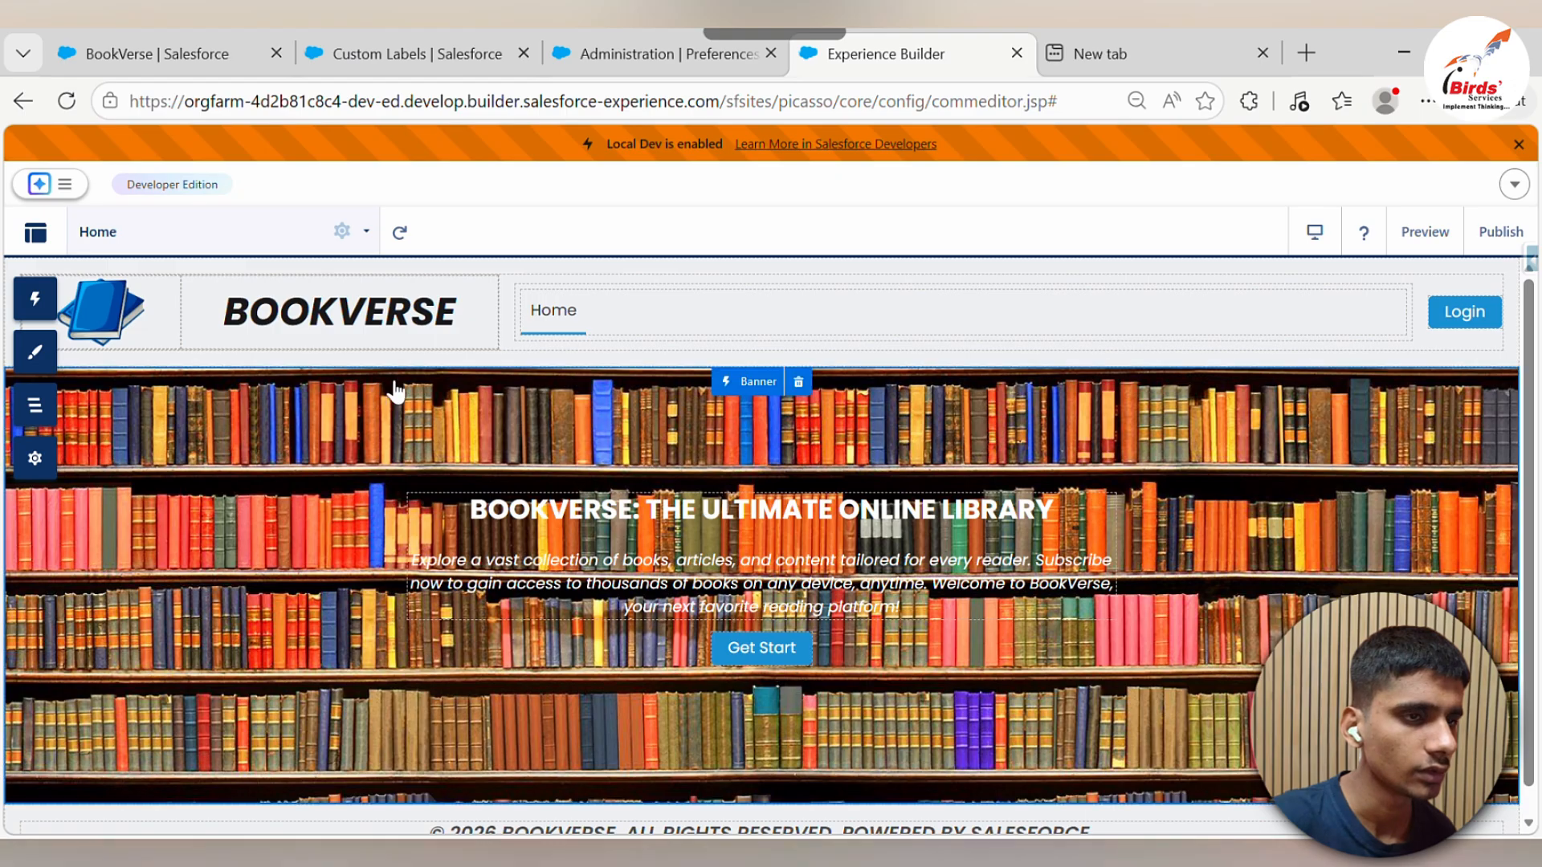
Examine the site's page list, including the pages grouped under Login and News
{"action": "left_click", "coordinate": [230, 249]}
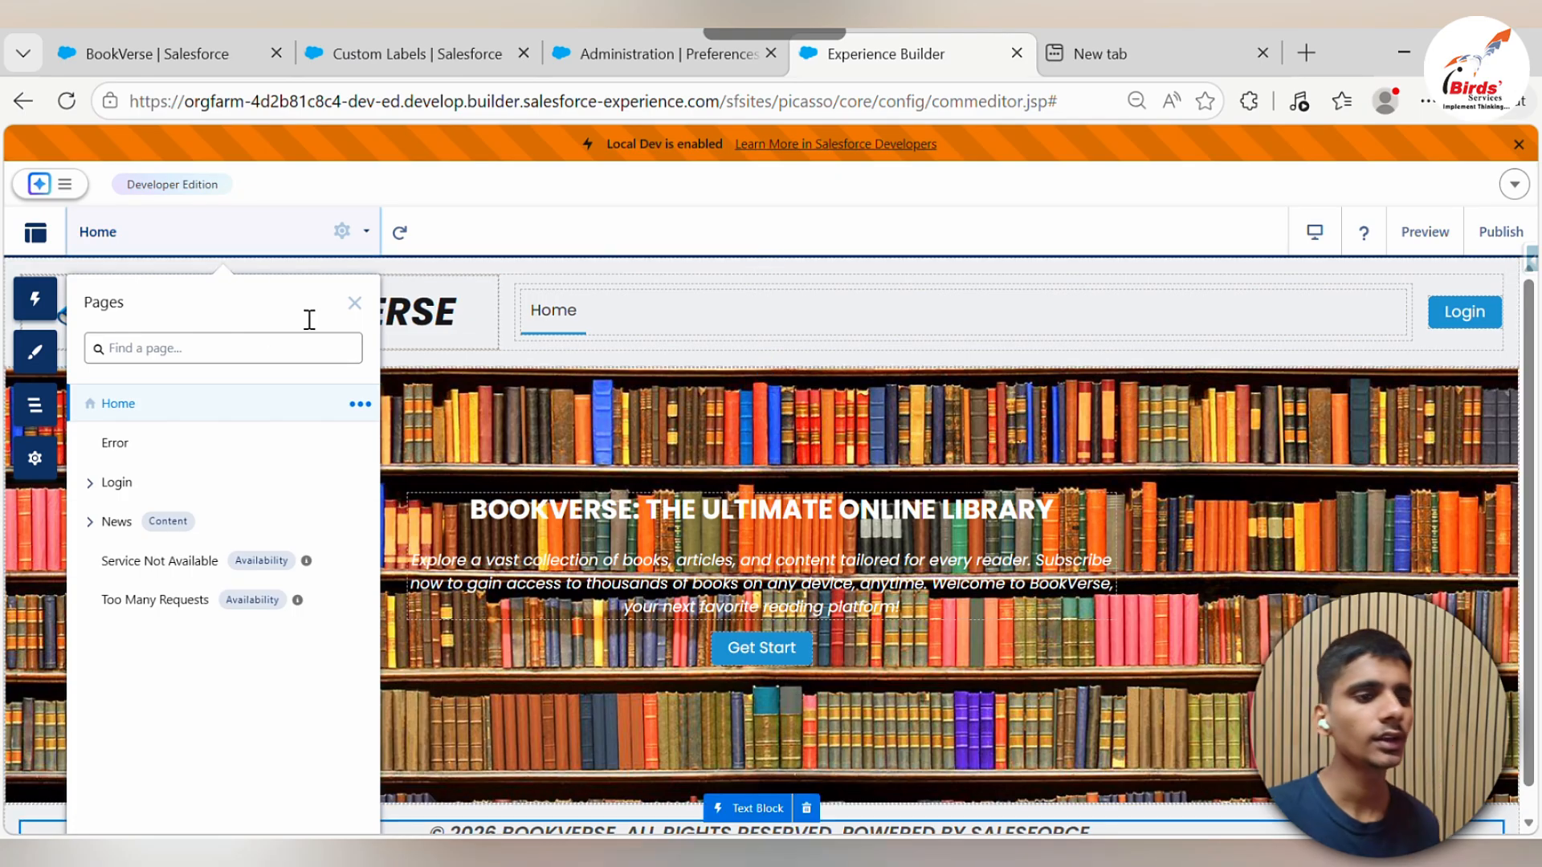
{"action": "left_click", "coordinate": [214, 231]}
{"action": "left_click", "coordinate": [195, 234]}
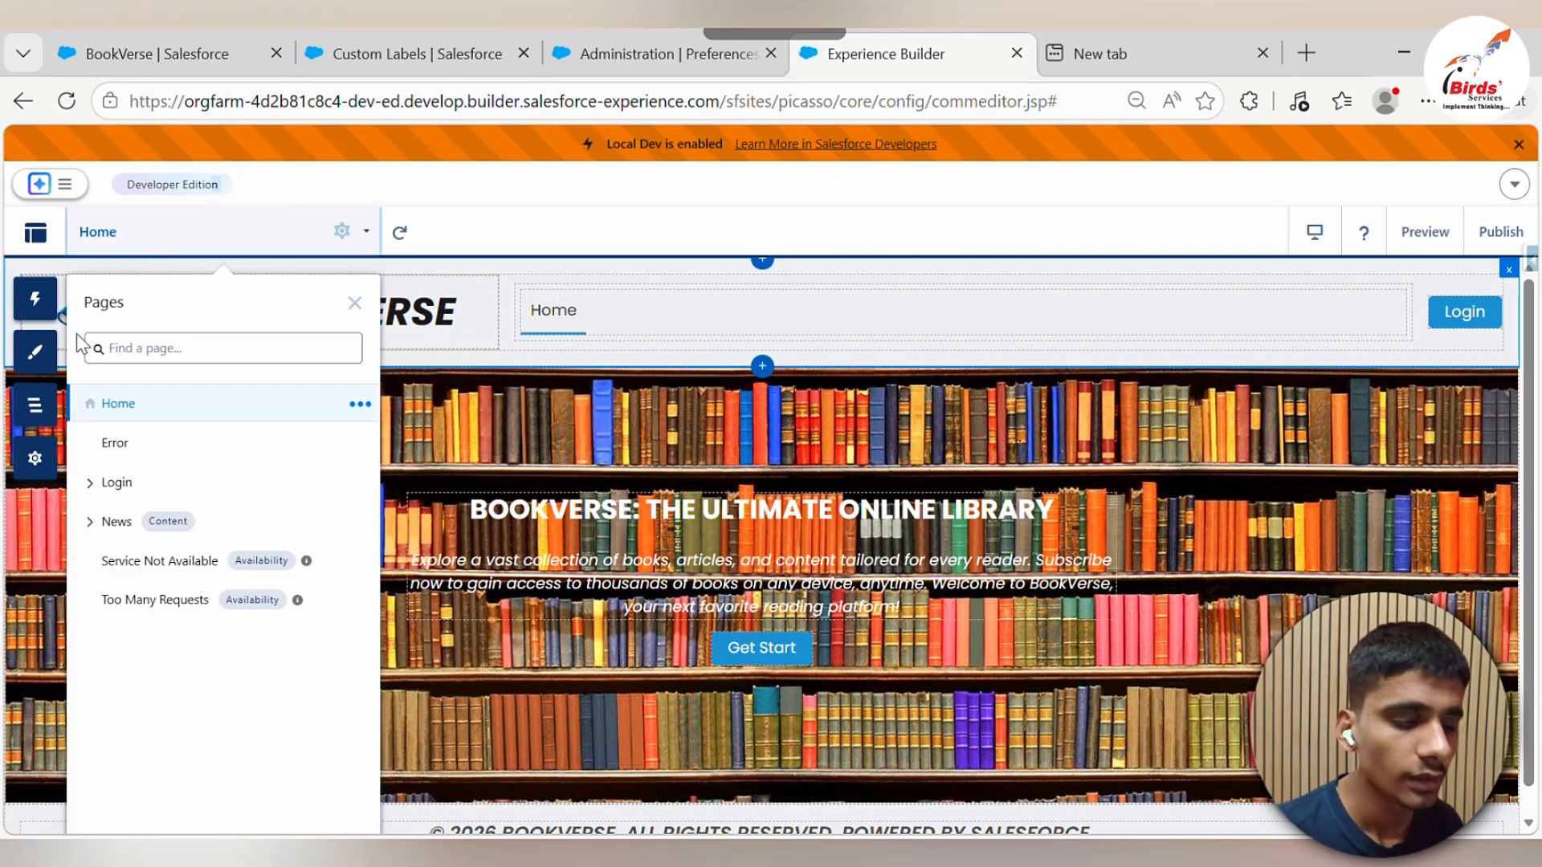
{"action": "left_click", "coordinate": [90, 523]}
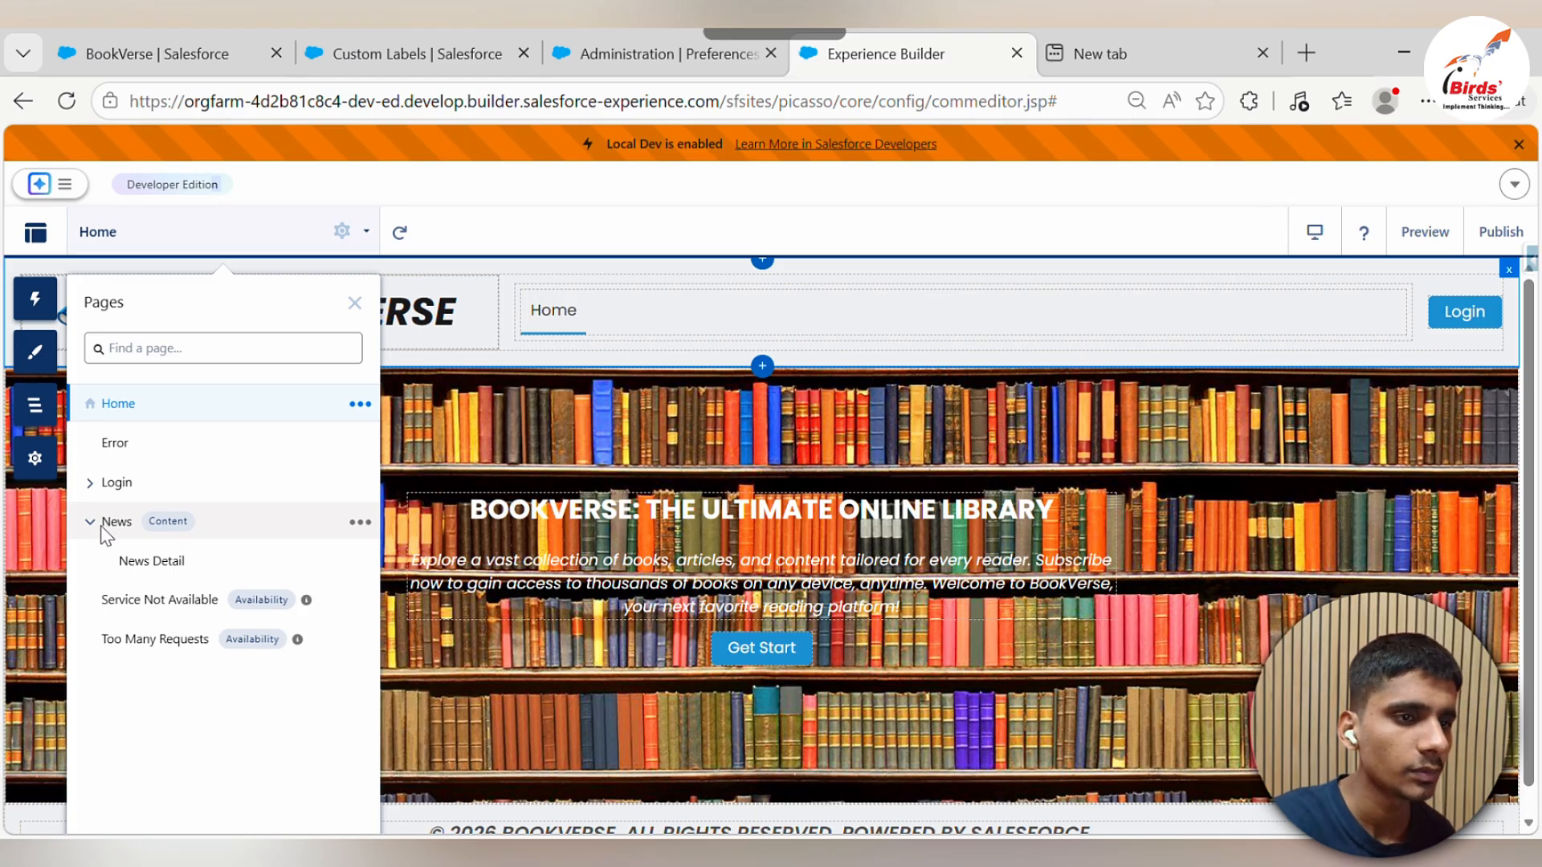
{"action": "left_click", "coordinate": [90, 483]}
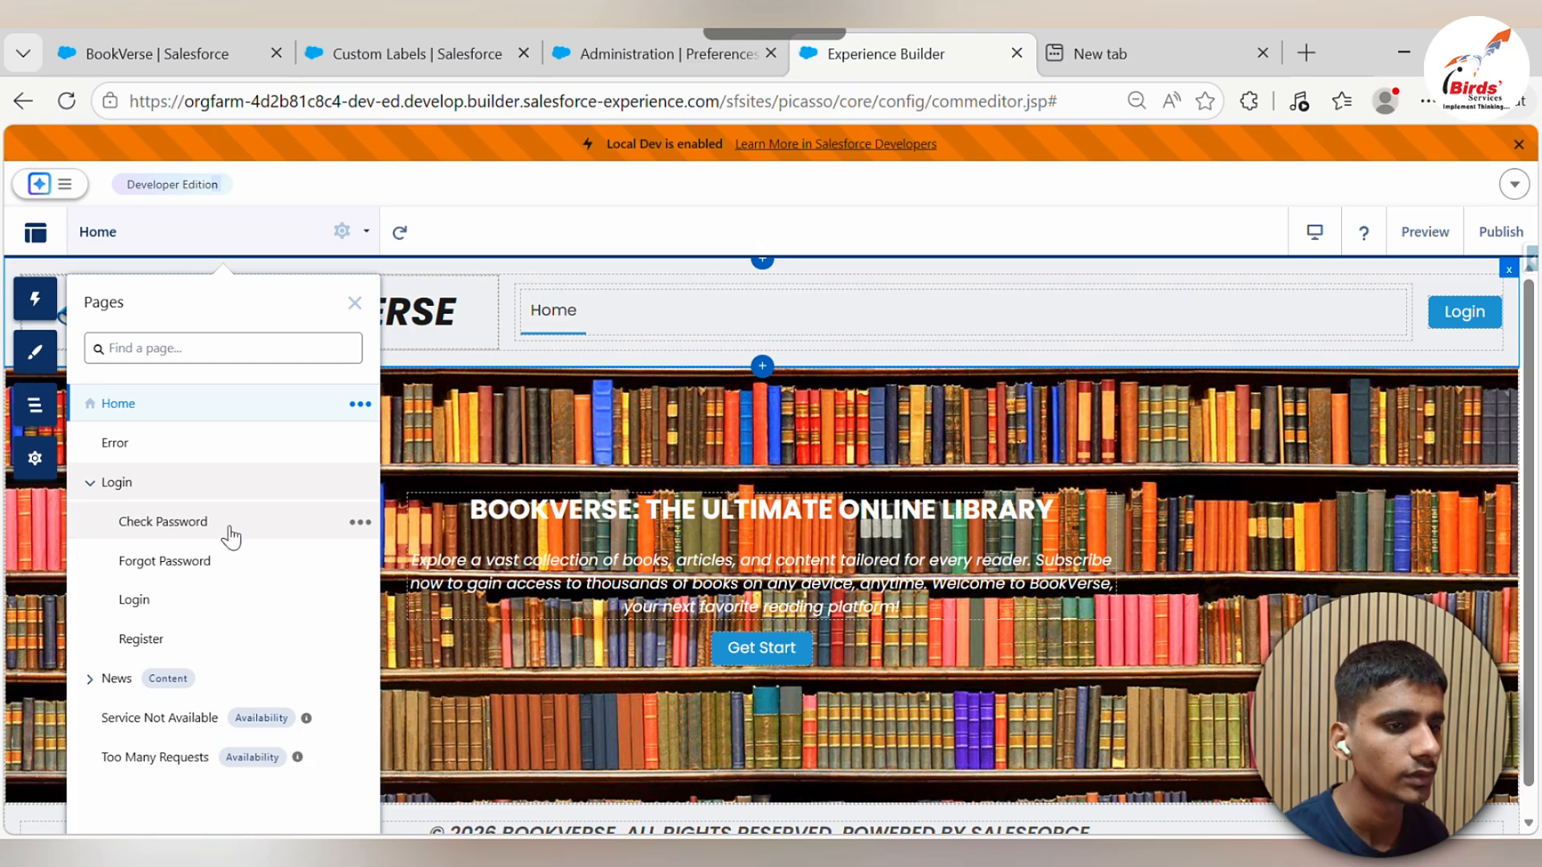
{"action": "left_click", "coordinate": [88, 681]}
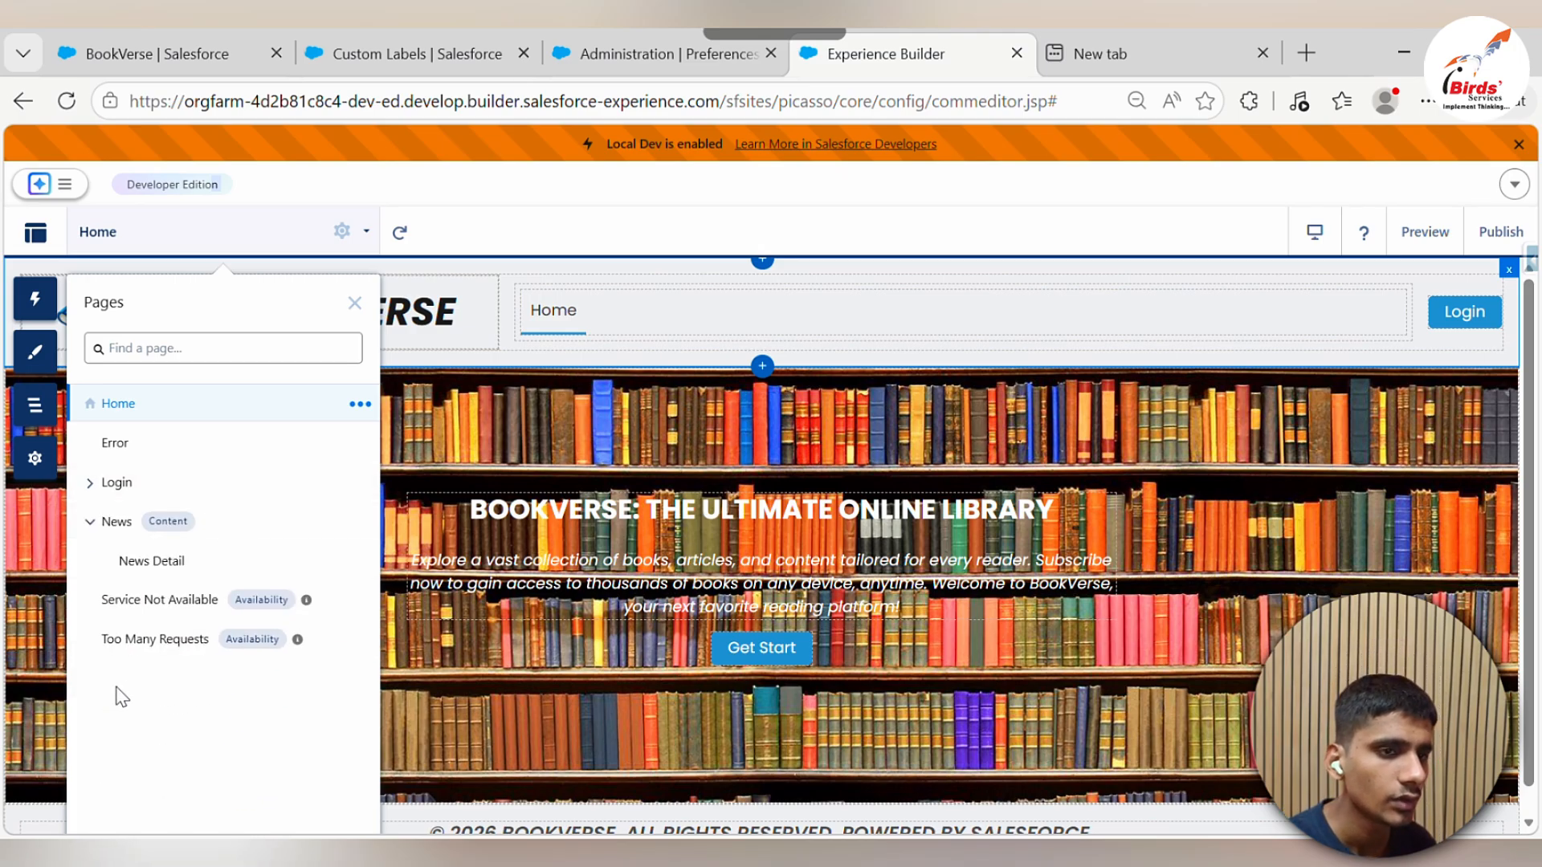
{"action": "left_click", "coordinate": [91, 522]}
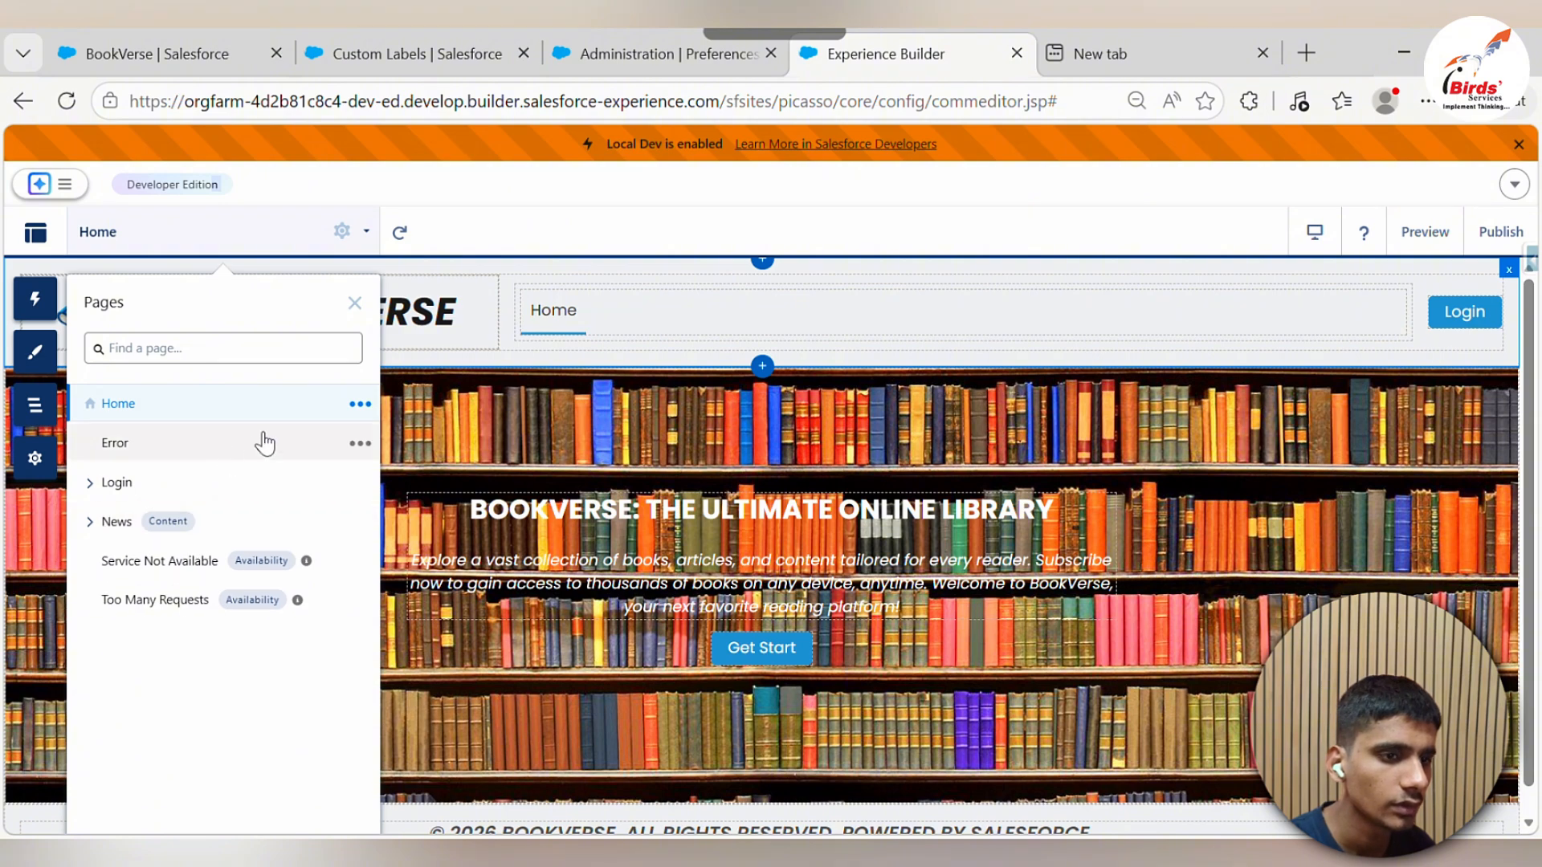
{"action": "left_click", "coordinate": [352, 305]}
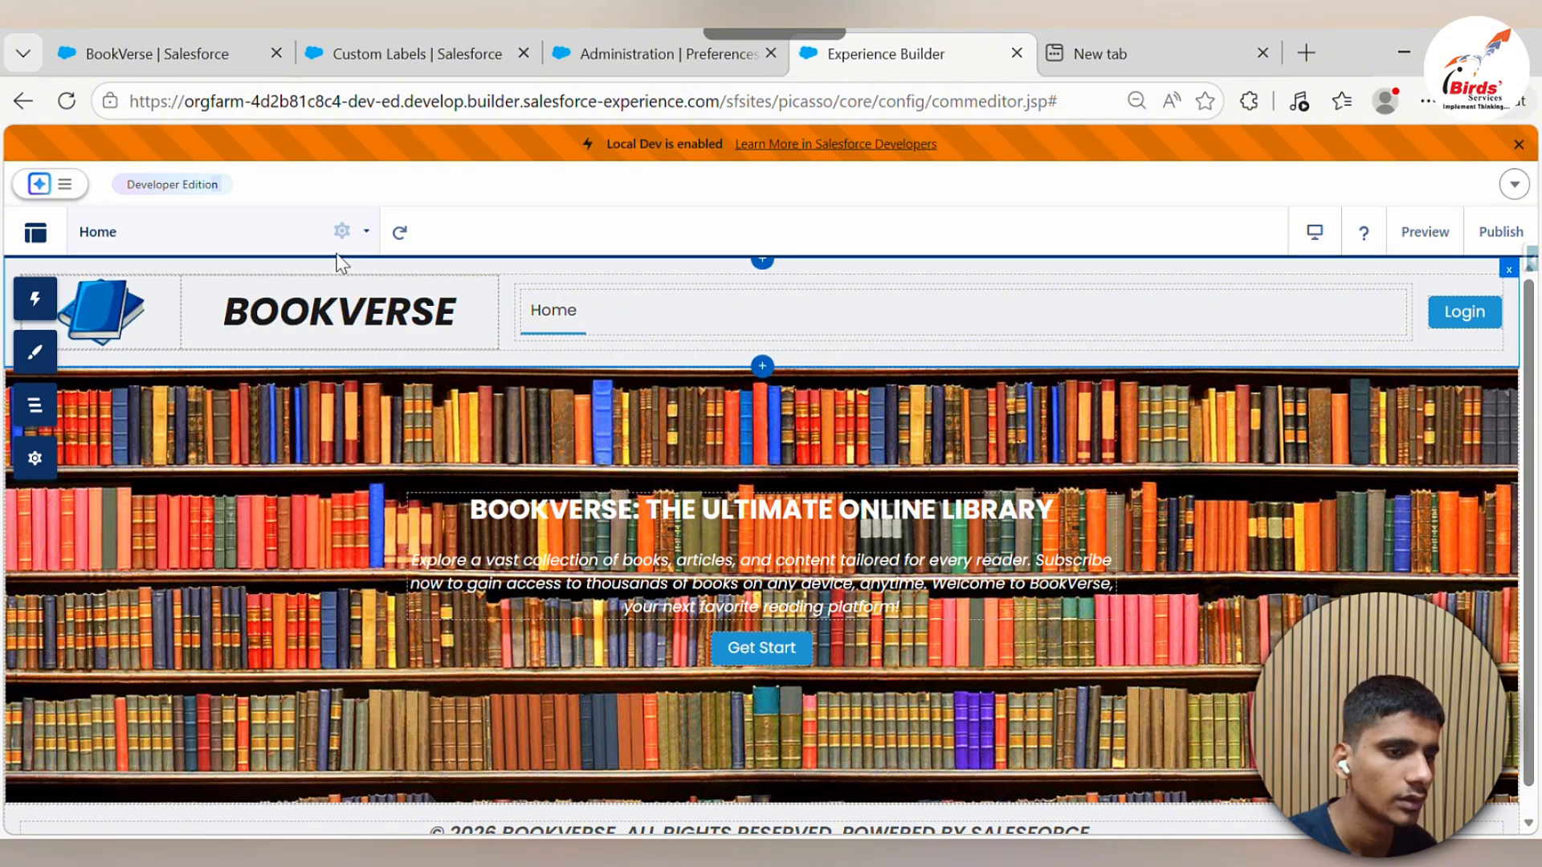
Start a new standard page using a blank page layout
{"action": "left_click", "coordinate": [249, 231]}
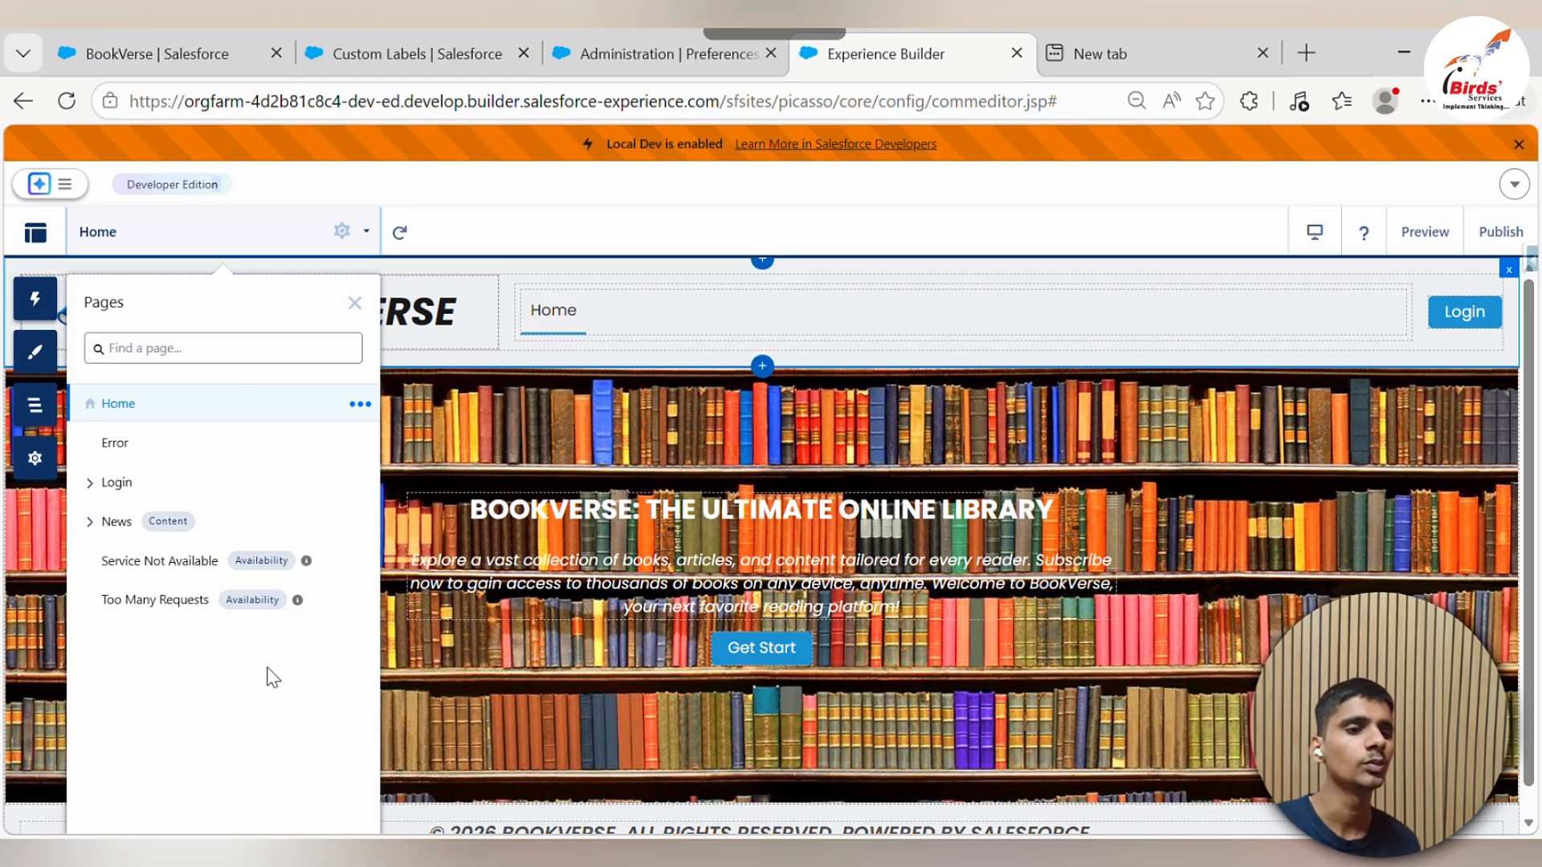
{"action": "key", "text": "ctrl+minus"}
{"action": "key", "text": "ctrl+minus"}
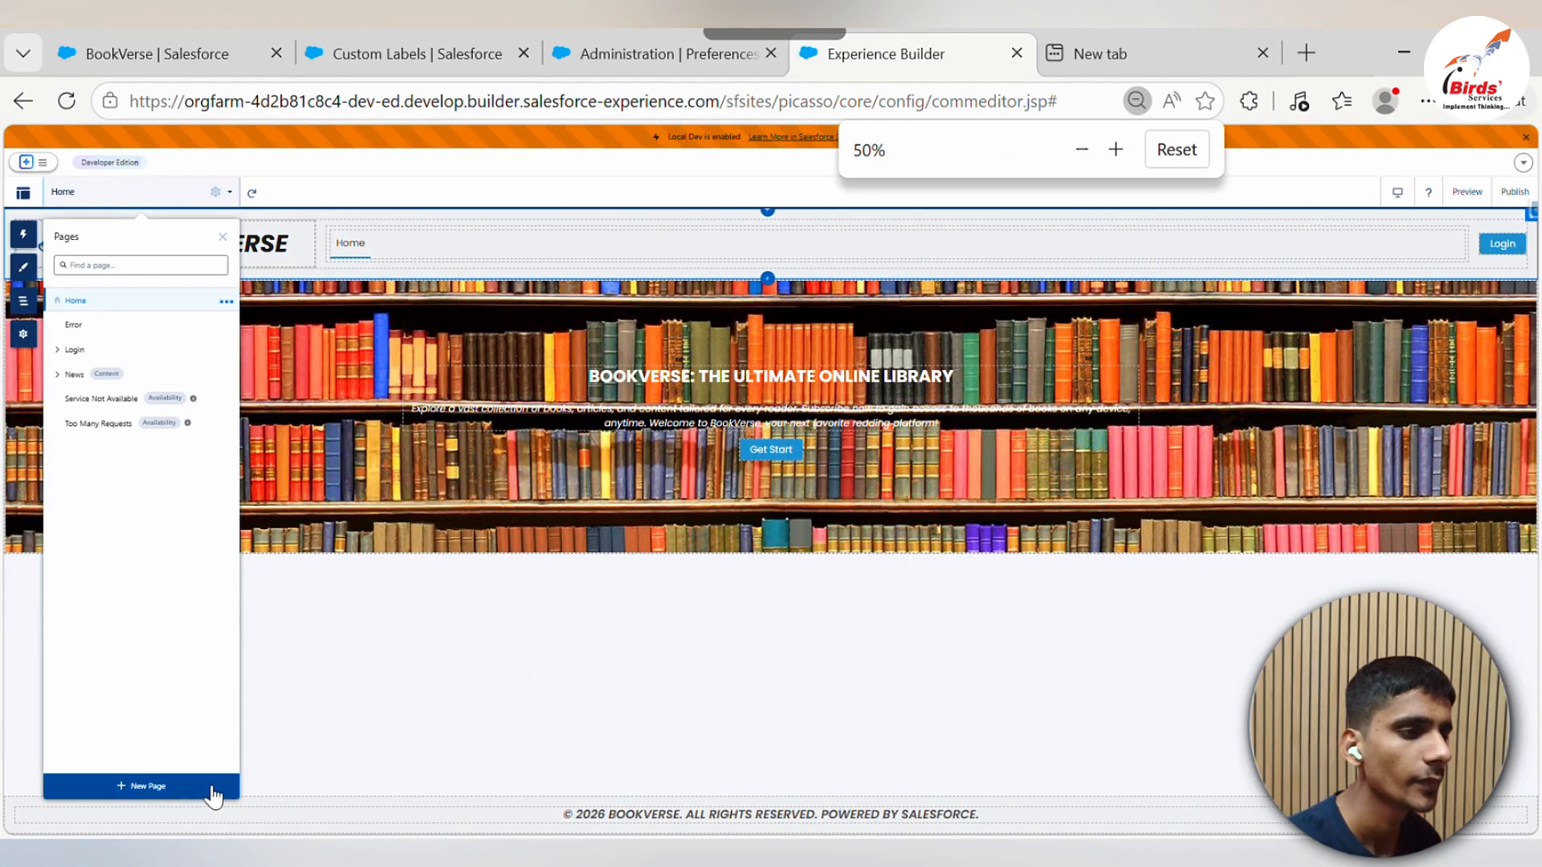
{"action": "left_click", "coordinate": [213, 790]}
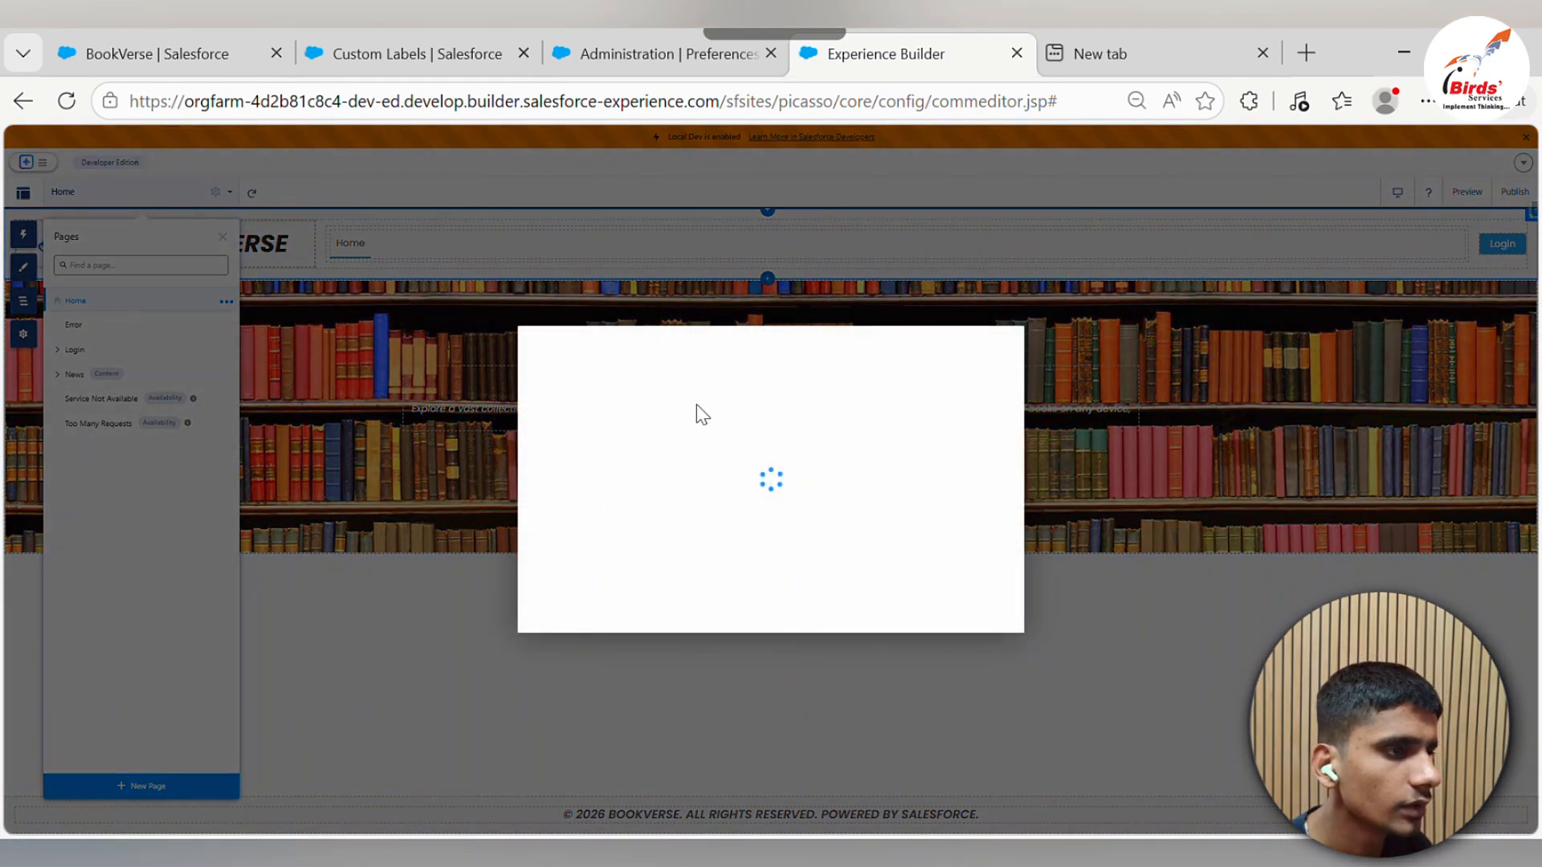
{"action": "key", "text": "ctrl+plus"}
{"action": "key", "text": "ctrl+plus"}
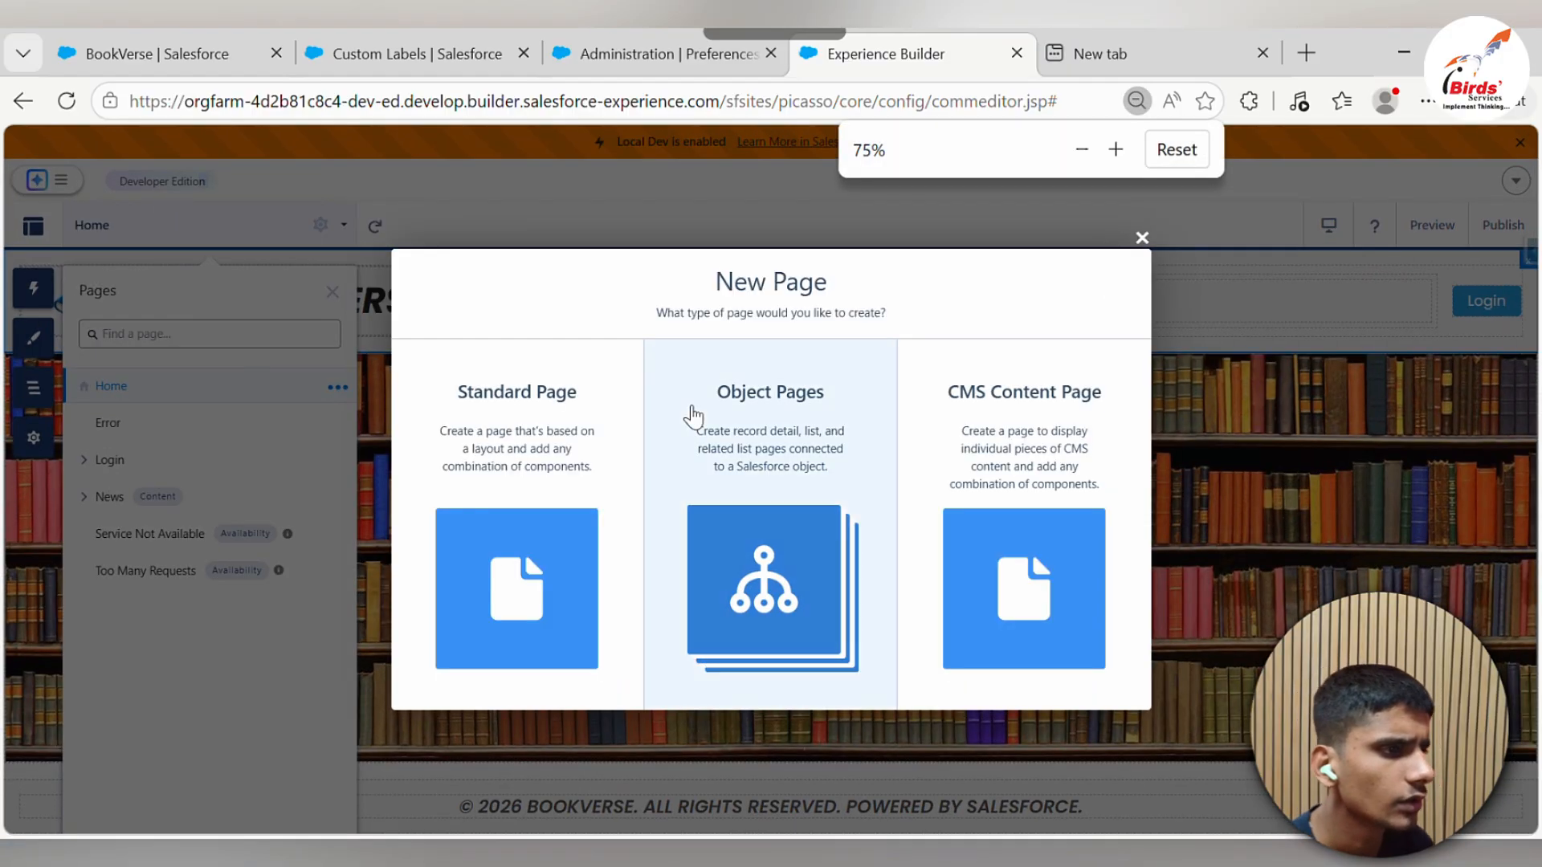
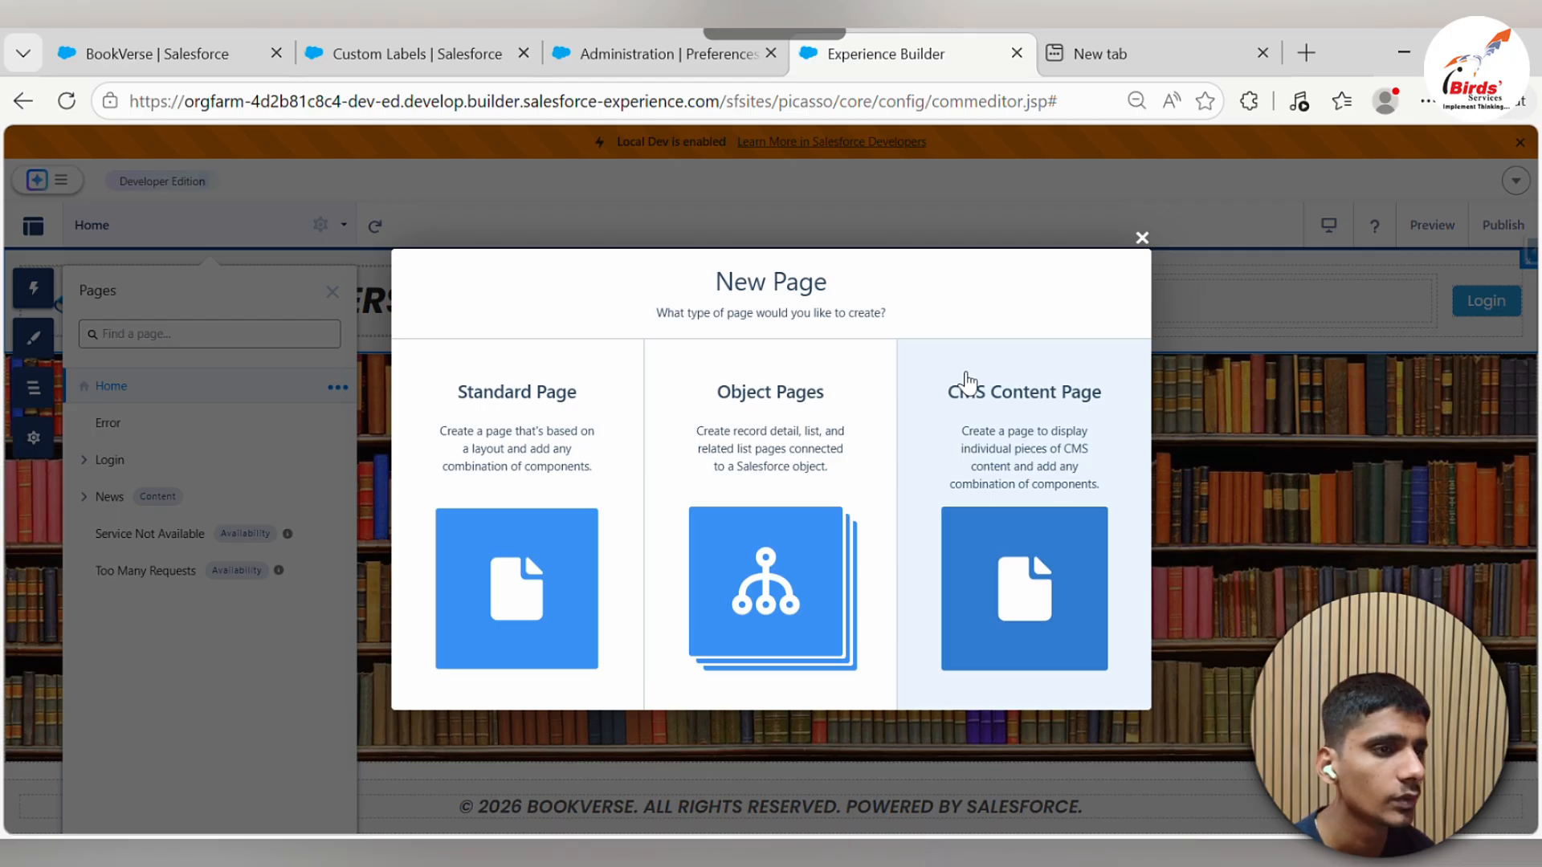
{"action": "left_click", "coordinate": [549, 406]}
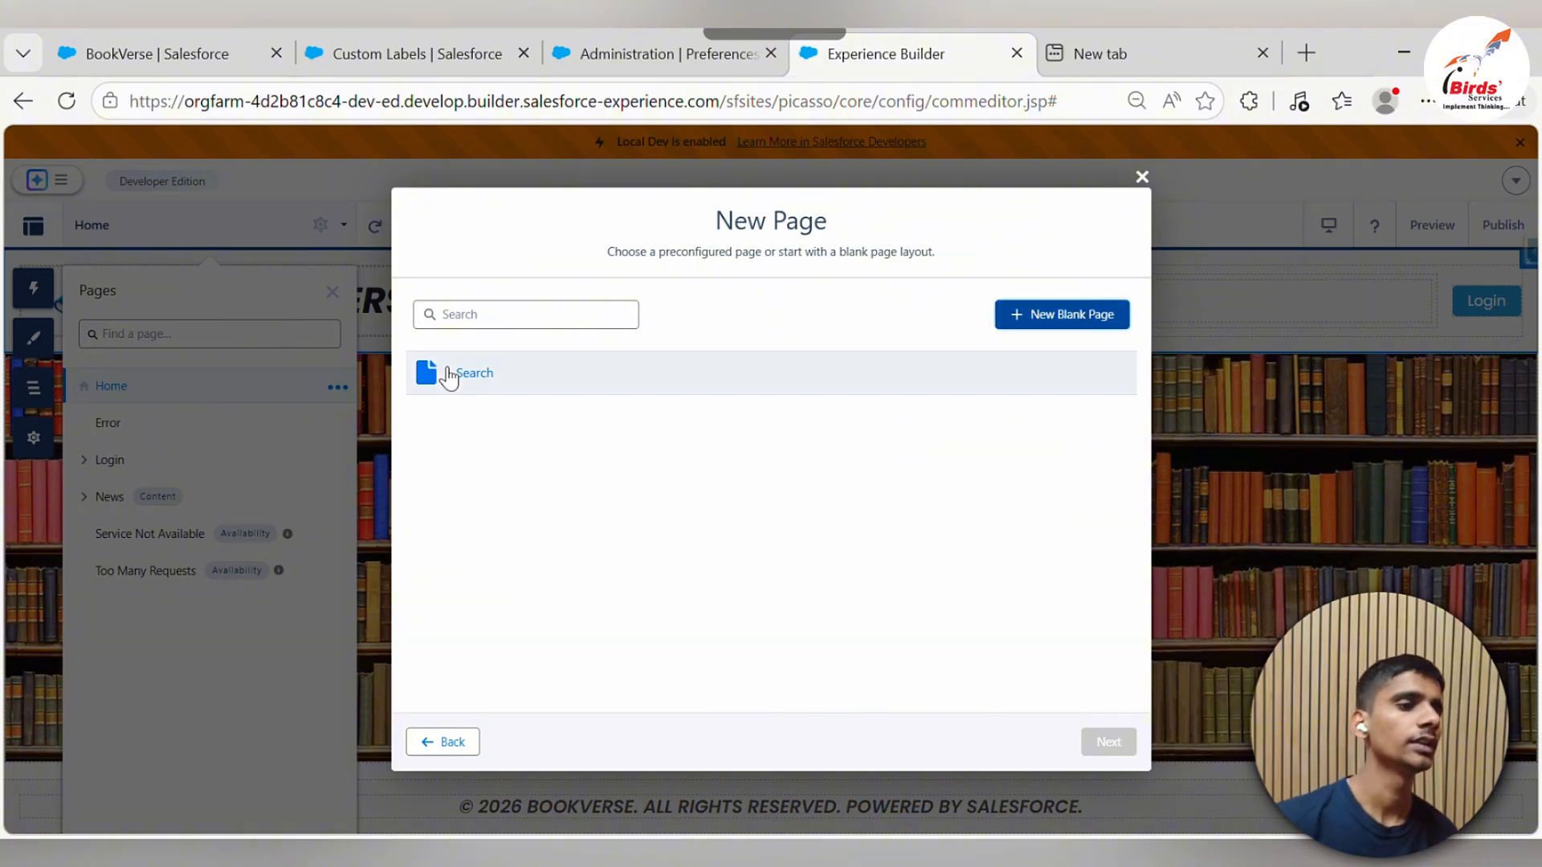
{"action": "left_click", "coordinate": [1060, 315]}
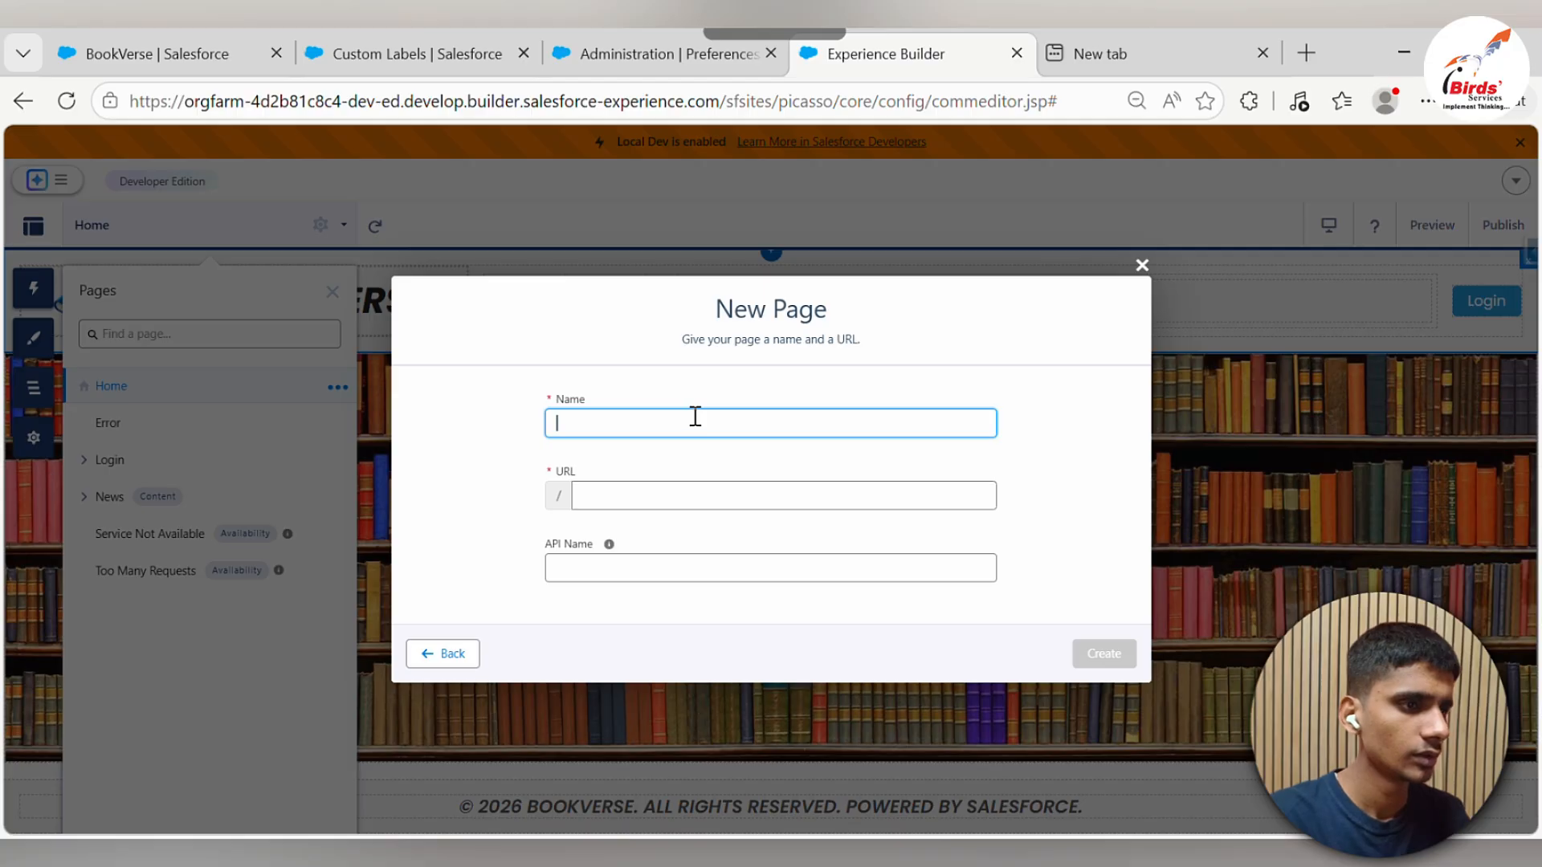
Name the new page Books with the URL books, leave the API name empty, and create it
{"action": "type", "text": "B"}
{"action": "key", "text": "BackSpace"}
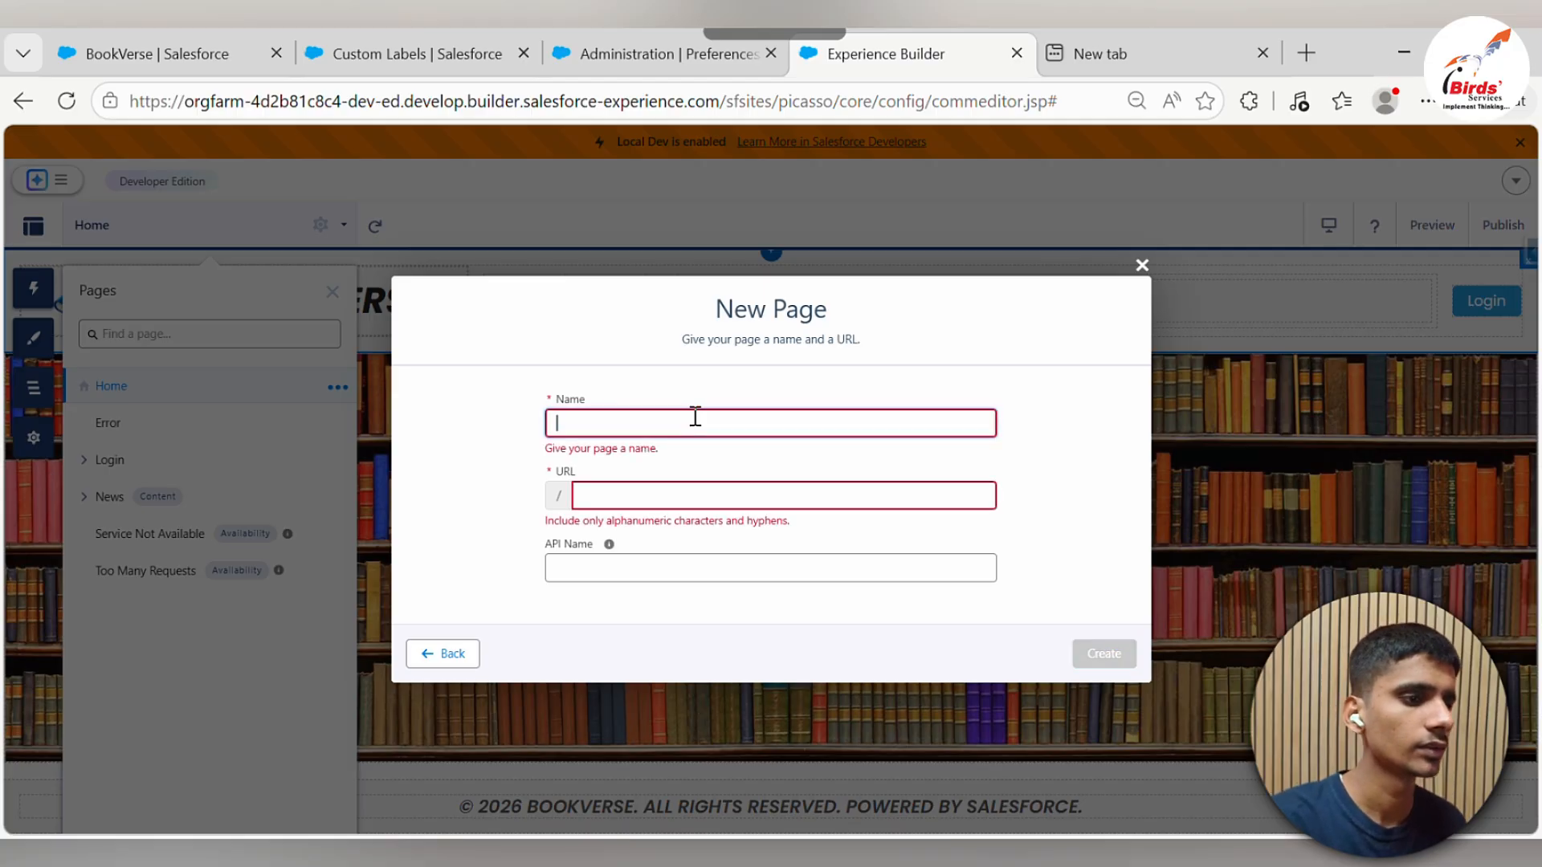
{"action": "type", "text": "Books"}
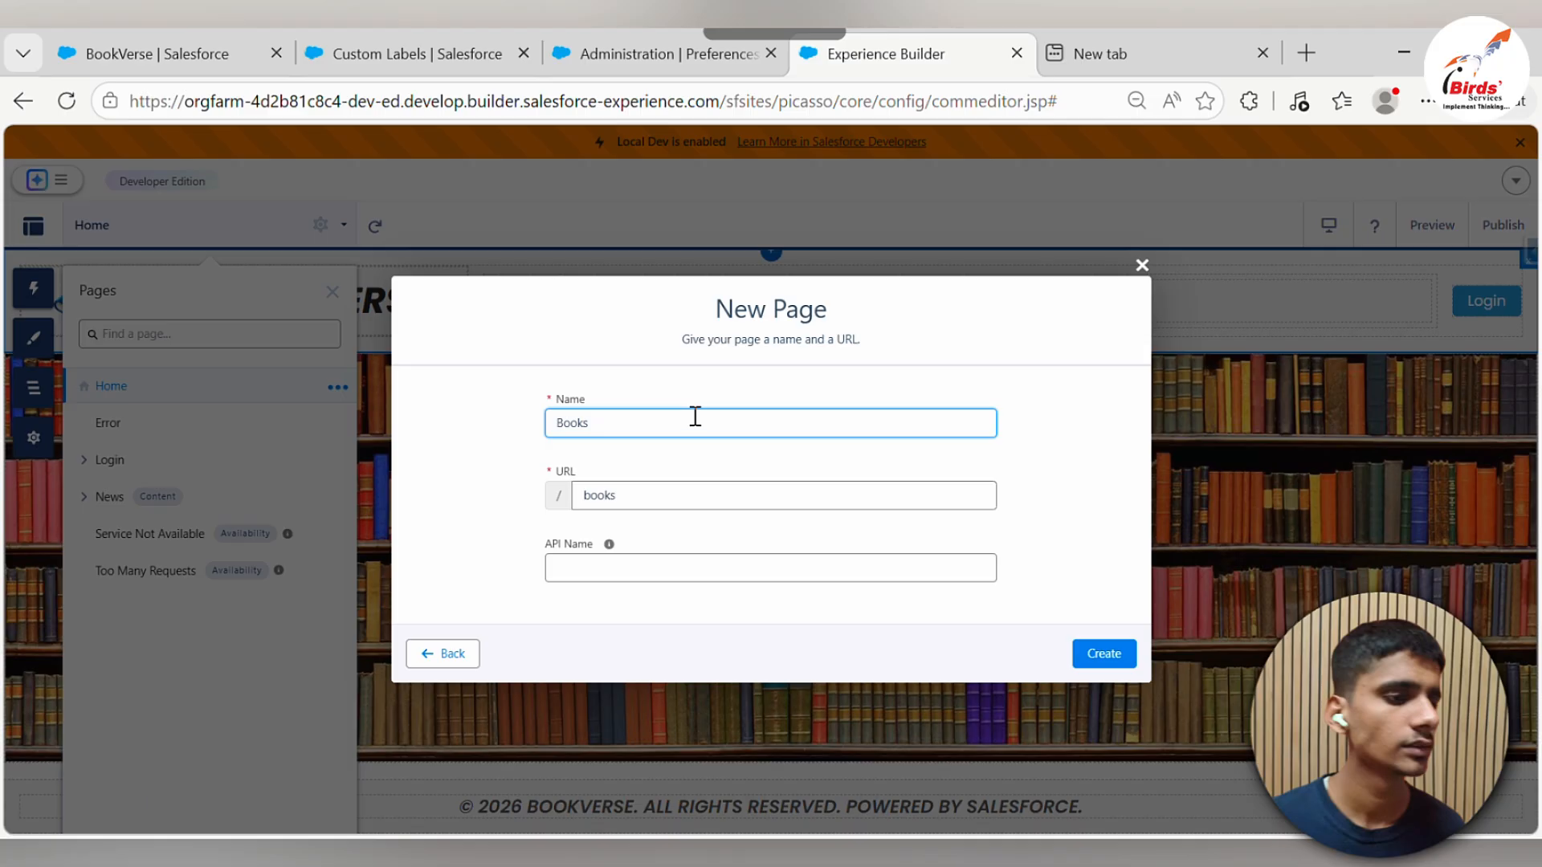
{"action": "key", "text": "Tab"}
{"action": "key", "text": "Tab"}
{"action": "key", "text": "Tab"}
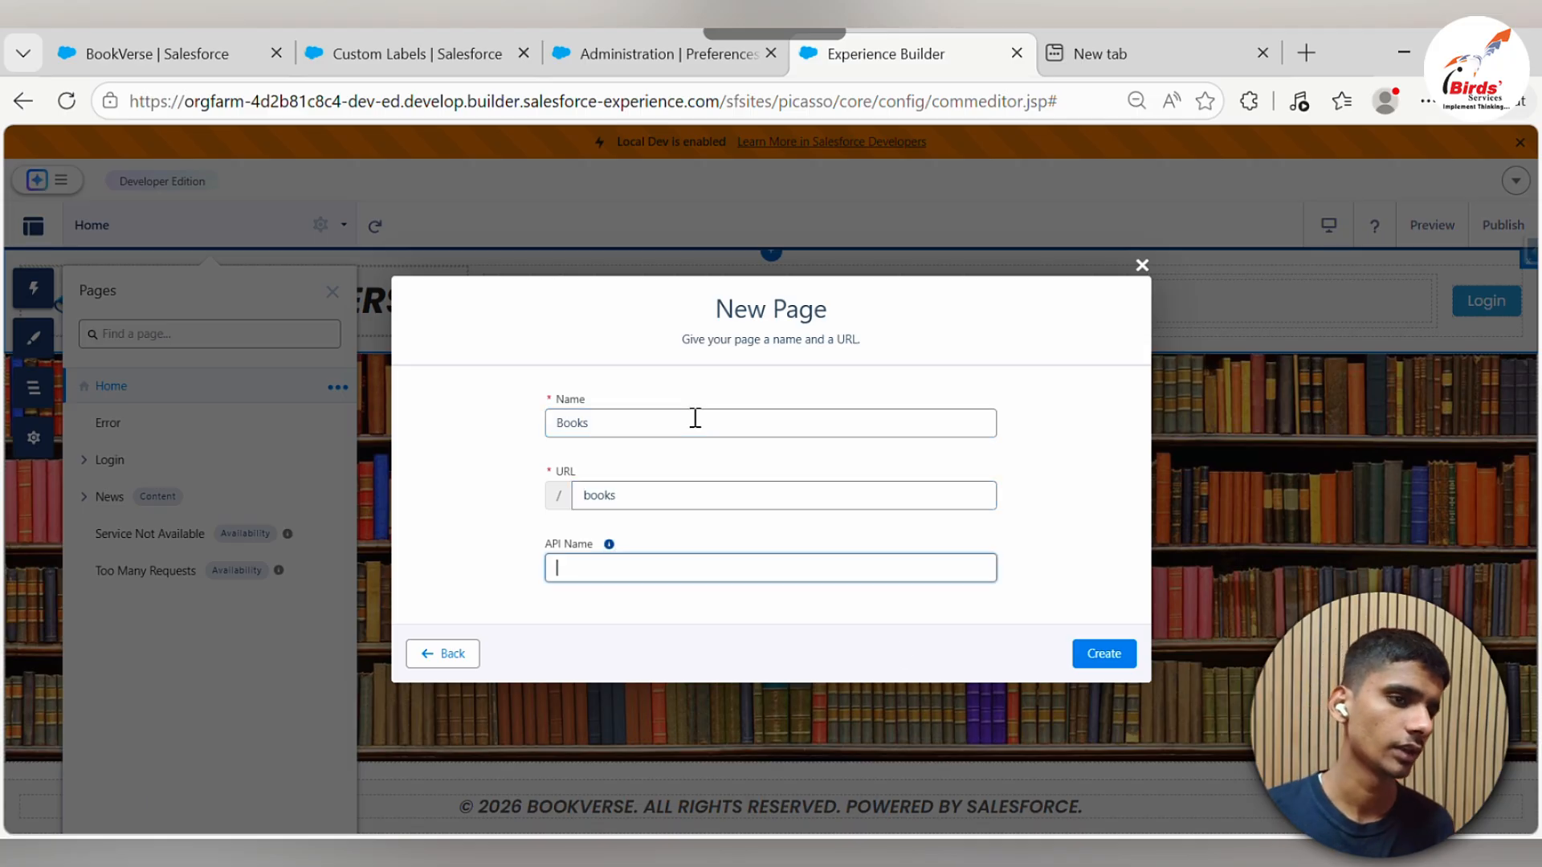
{"action": "left_click", "coordinate": [1109, 655]}
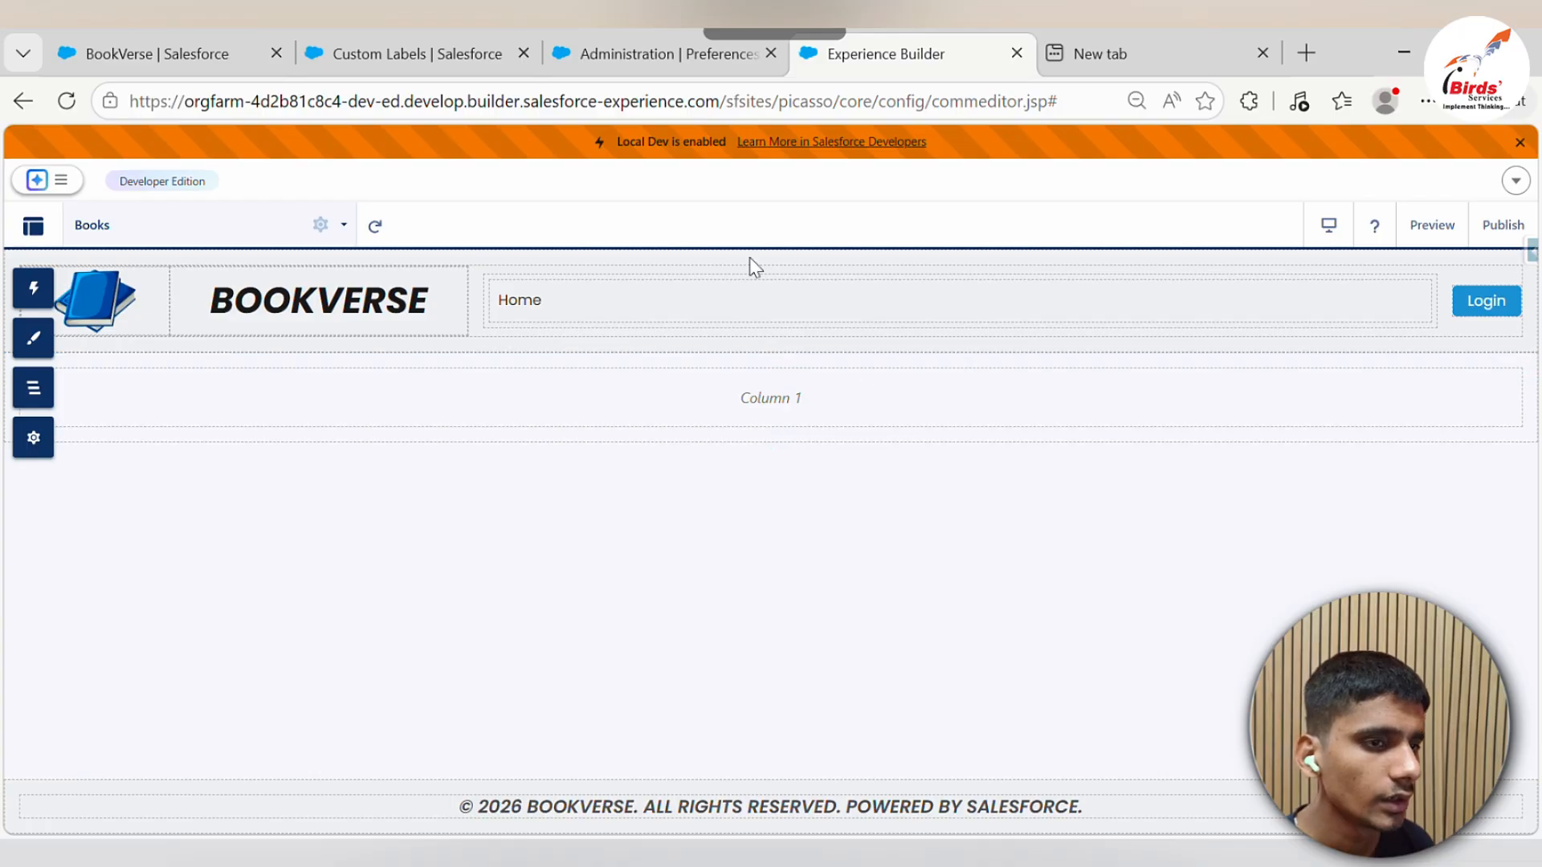
{"action": "left_click", "coordinate": [32, 298]}
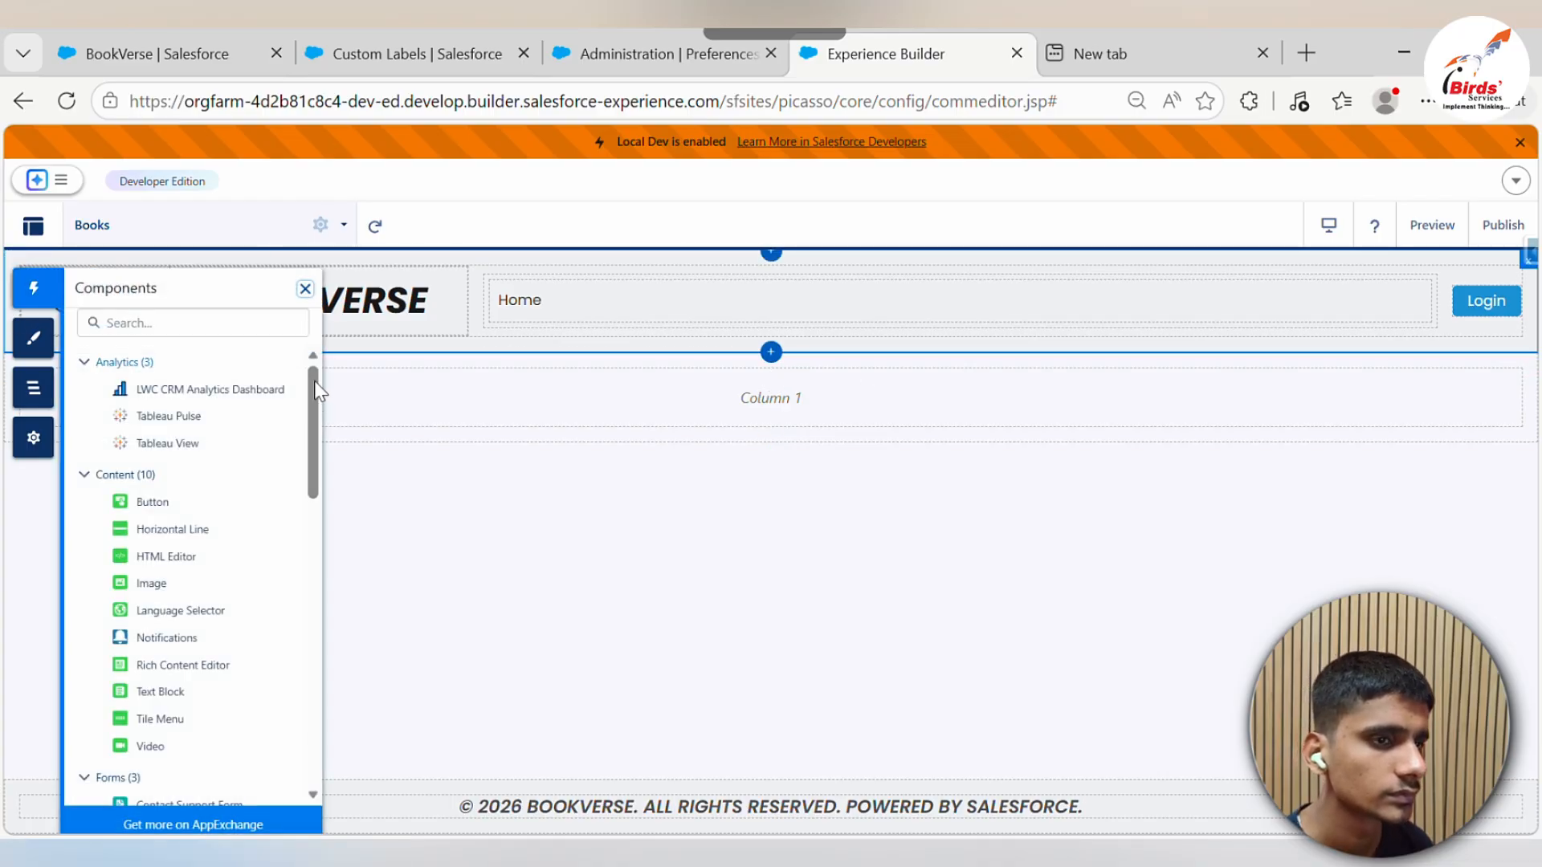
{"action": "scroll", "coordinate": [268, 580], "scroll_direction": "down", "scroll_amount": 5}
{"action": "scroll", "coordinate": [268, 562], "scroll_direction": "up", "scroll_amount": 3}
{"action": "left_click", "coordinate": [409, 450]}
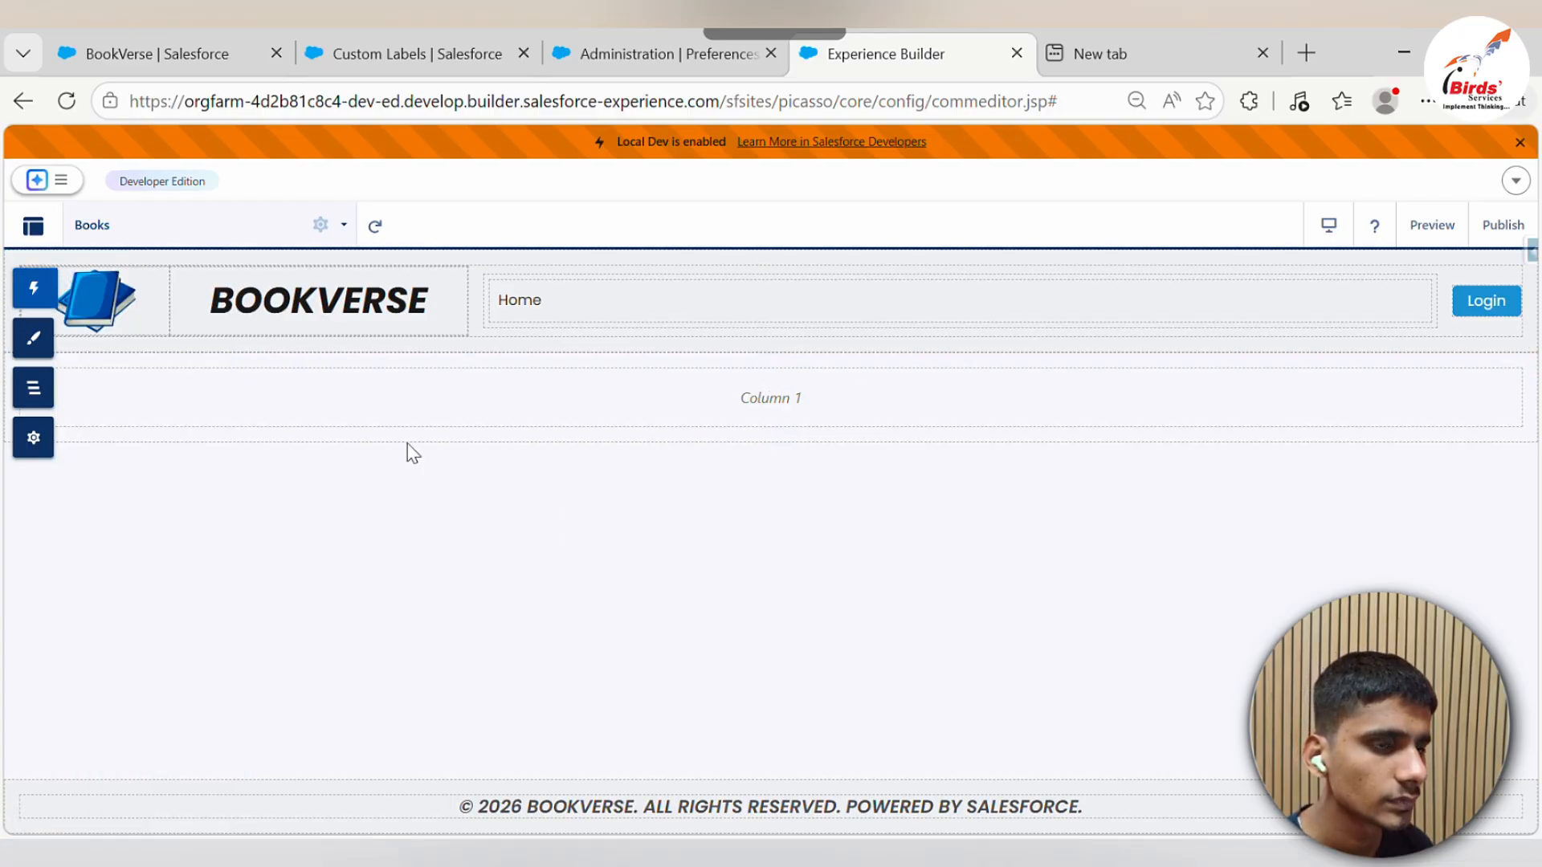
{"action": "left_click", "coordinate": [296, 221]}
{"action": "left_click", "coordinate": [337, 424]}
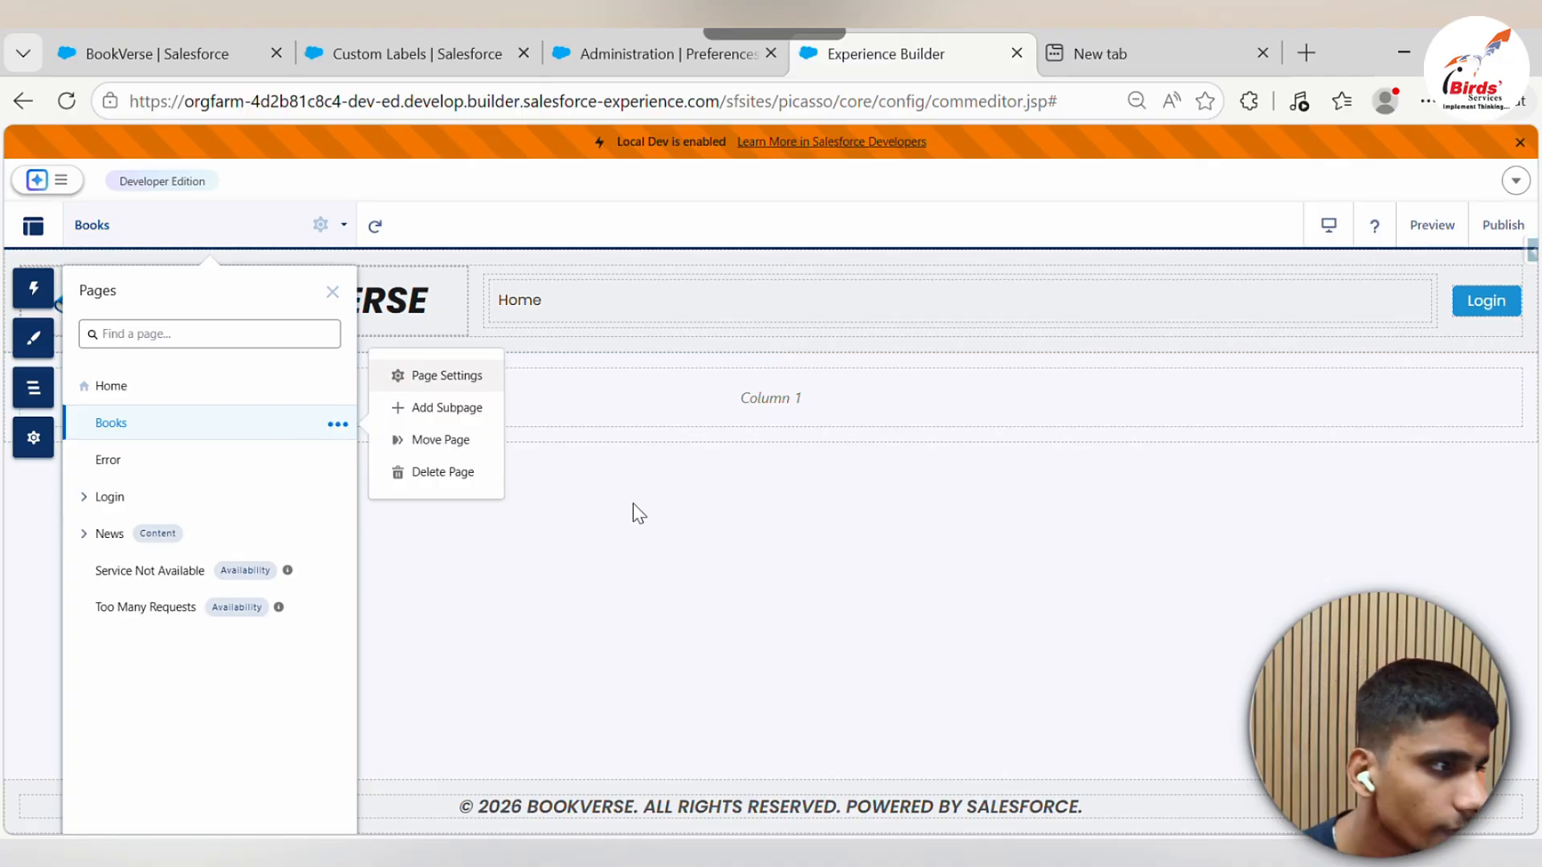
{"action": "left_click", "coordinate": [703, 601]}
{"action": "left_click", "coordinate": [840, 430]}
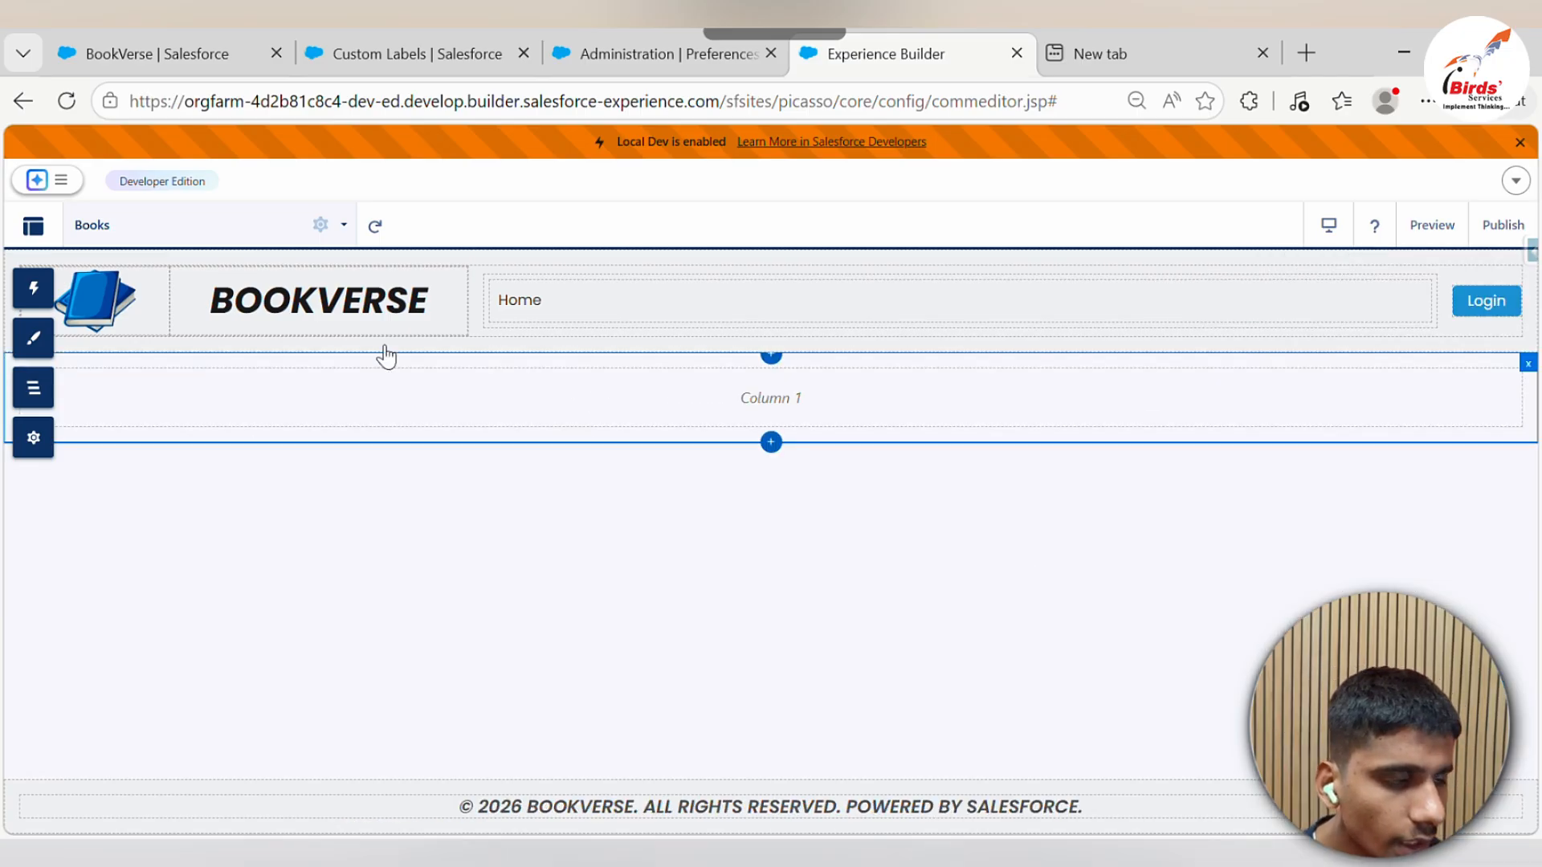
Add a Grid component from the Repeaters group to Column 1 of the Books page
{"action": "left_click", "coordinate": [30, 286]}
{"action": "scroll", "coordinate": [147, 613], "scroll_direction": "up", "scroll_amount": 2}
{"action": "scroll", "coordinate": [147, 613], "scroll_direction": "up", "scroll_amount": 5}
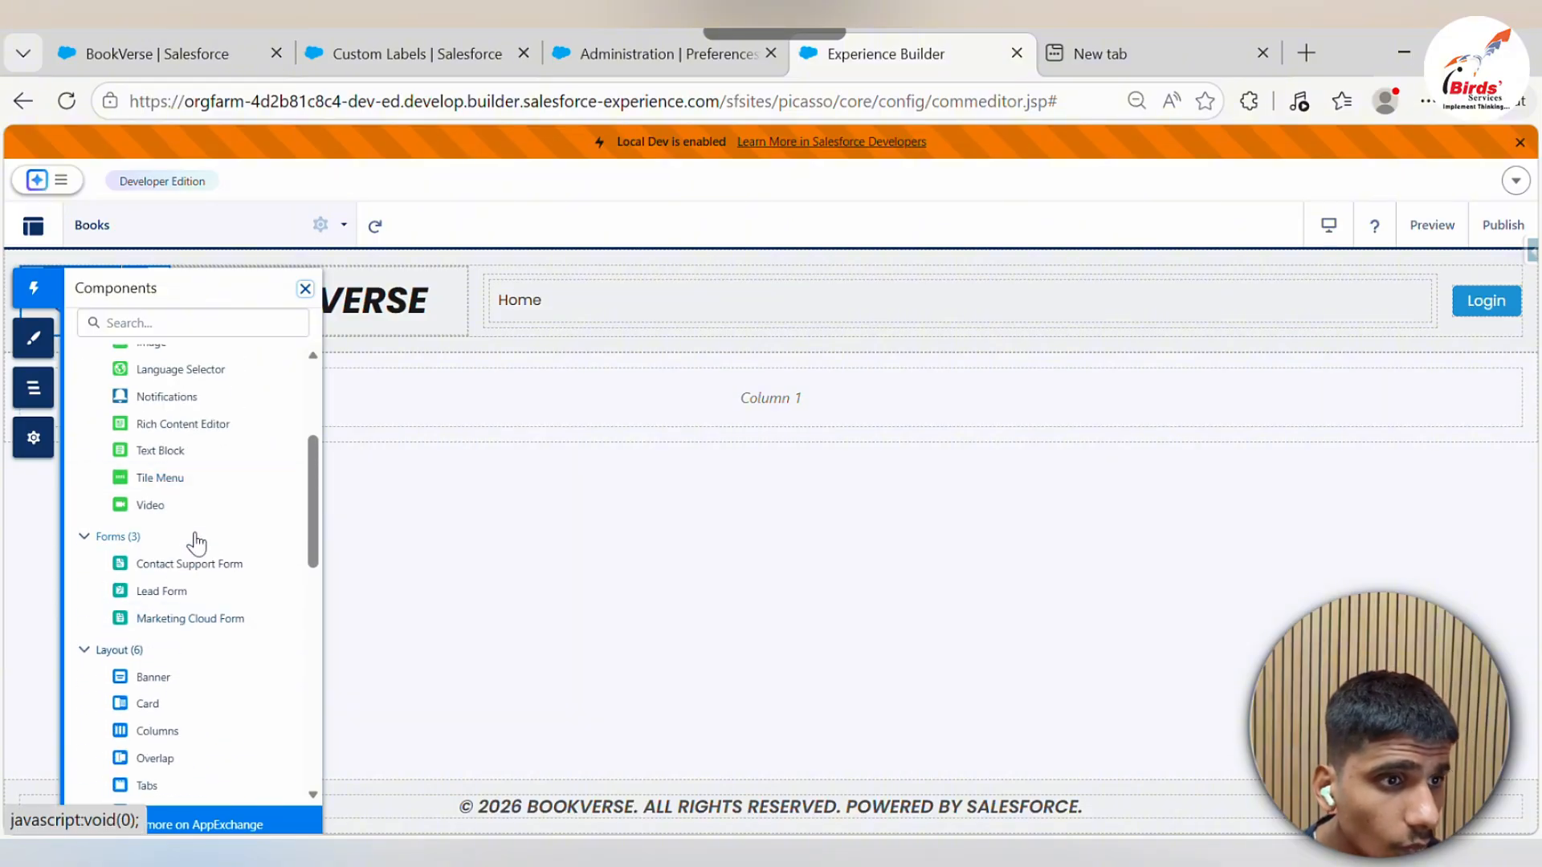
{"action": "scroll", "coordinate": [199, 559], "scroll_direction": "down", "scroll_amount": 2}
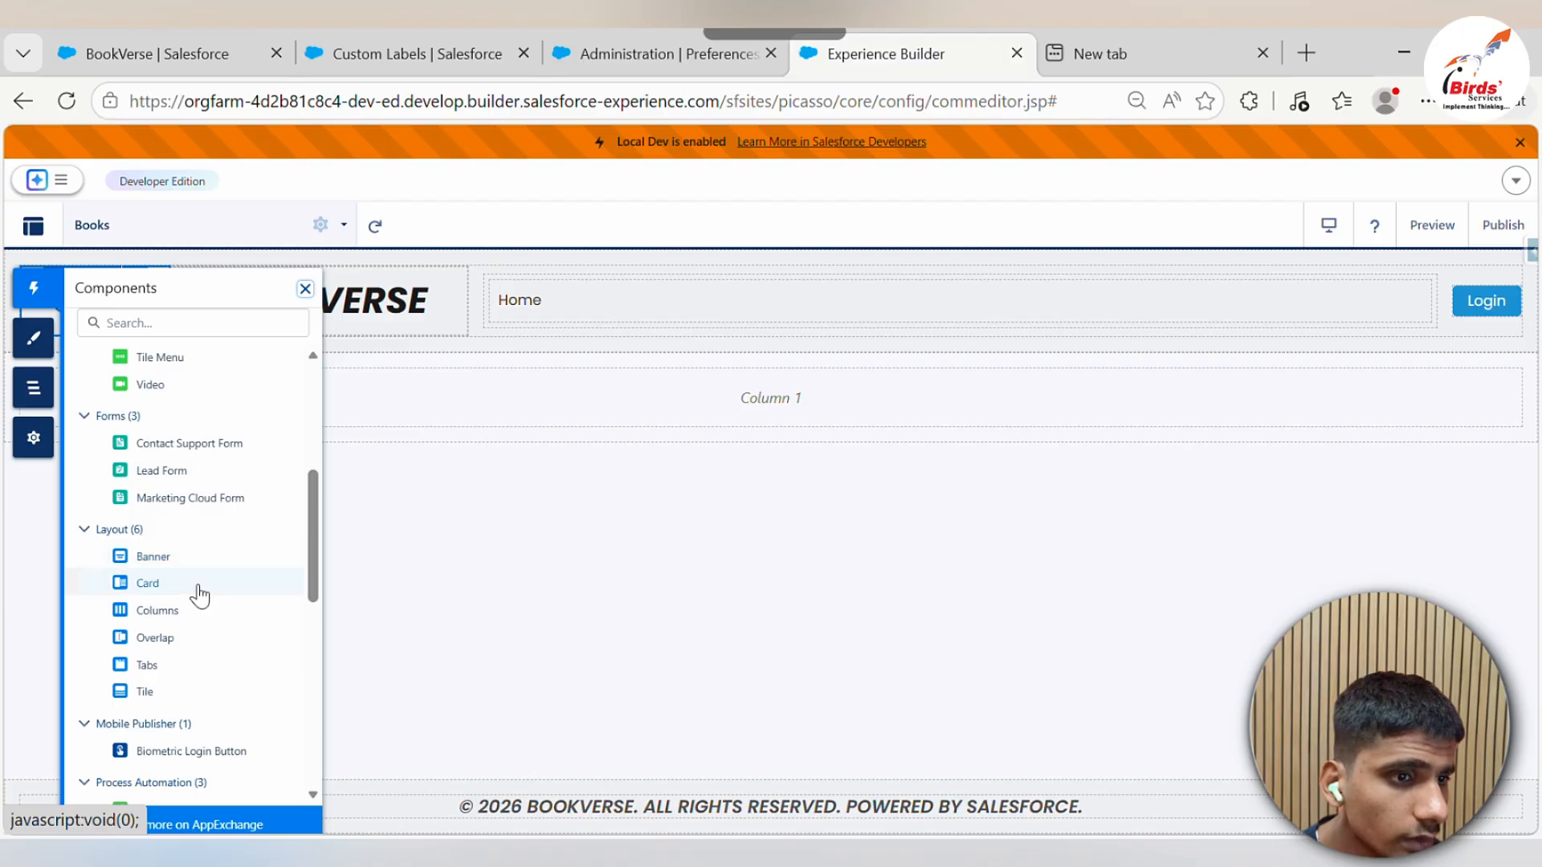
{"action": "scroll", "coordinate": [197, 592], "scroll_direction": "up", "scroll_amount": 2}
{"action": "scroll", "coordinate": [199, 596], "scroll_direction": "down", "scroll_amount": 7}
{"action": "scroll", "coordinate": [200, 592], "scroll_direction": "down", "scroll_amount": 4}
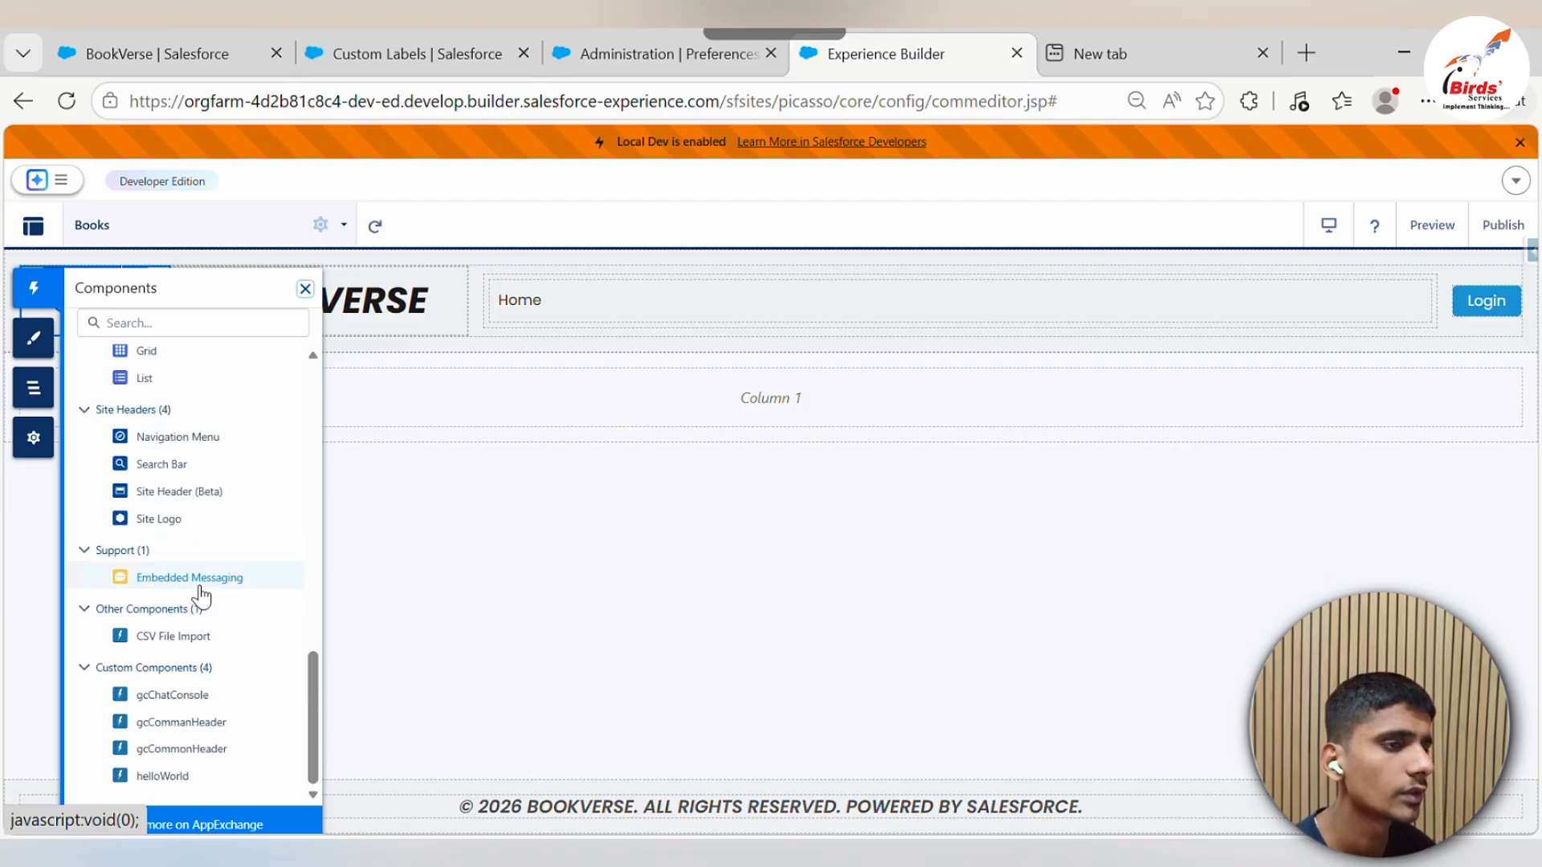
{"action": "scroll", "coordinate": [193, 585], "scroll_direction": "up", "scroll_amount": 4}
{"action": "left_click_drag", "start_coordinate": [191, 594], "coordinate": [1070, 408]}
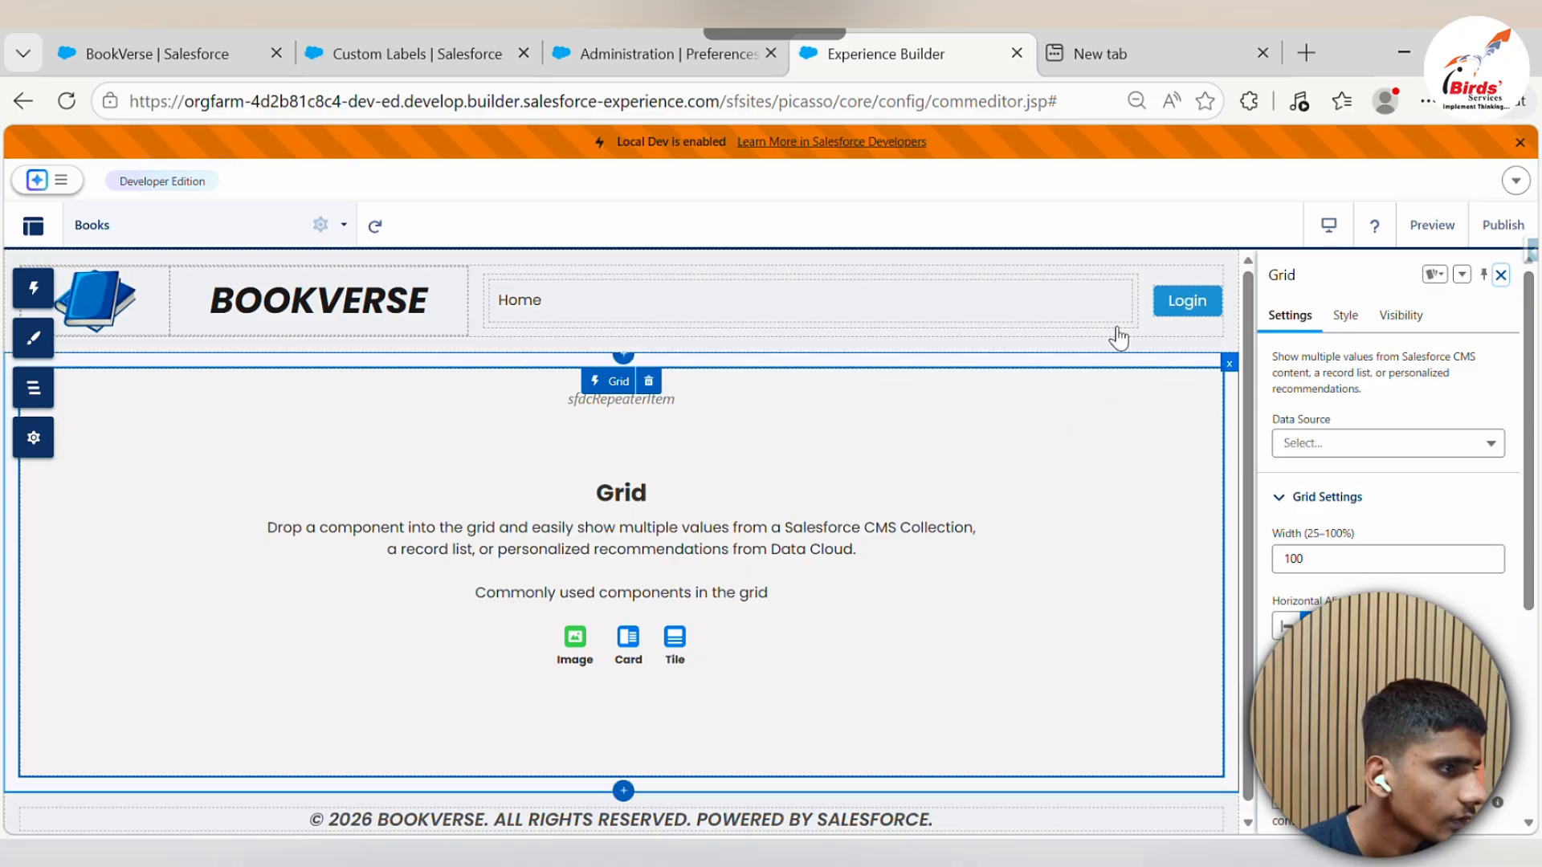
Set the grid's data source to CMS Collection
{"action": "scroll", "coordinate": [1356, 544], "scroll_direction": "down", "scroll_amount": 4}
{"action": "scroll", "coordinate": [1356, 545], "scroll_direction": "up", "scroll_amount": 5}
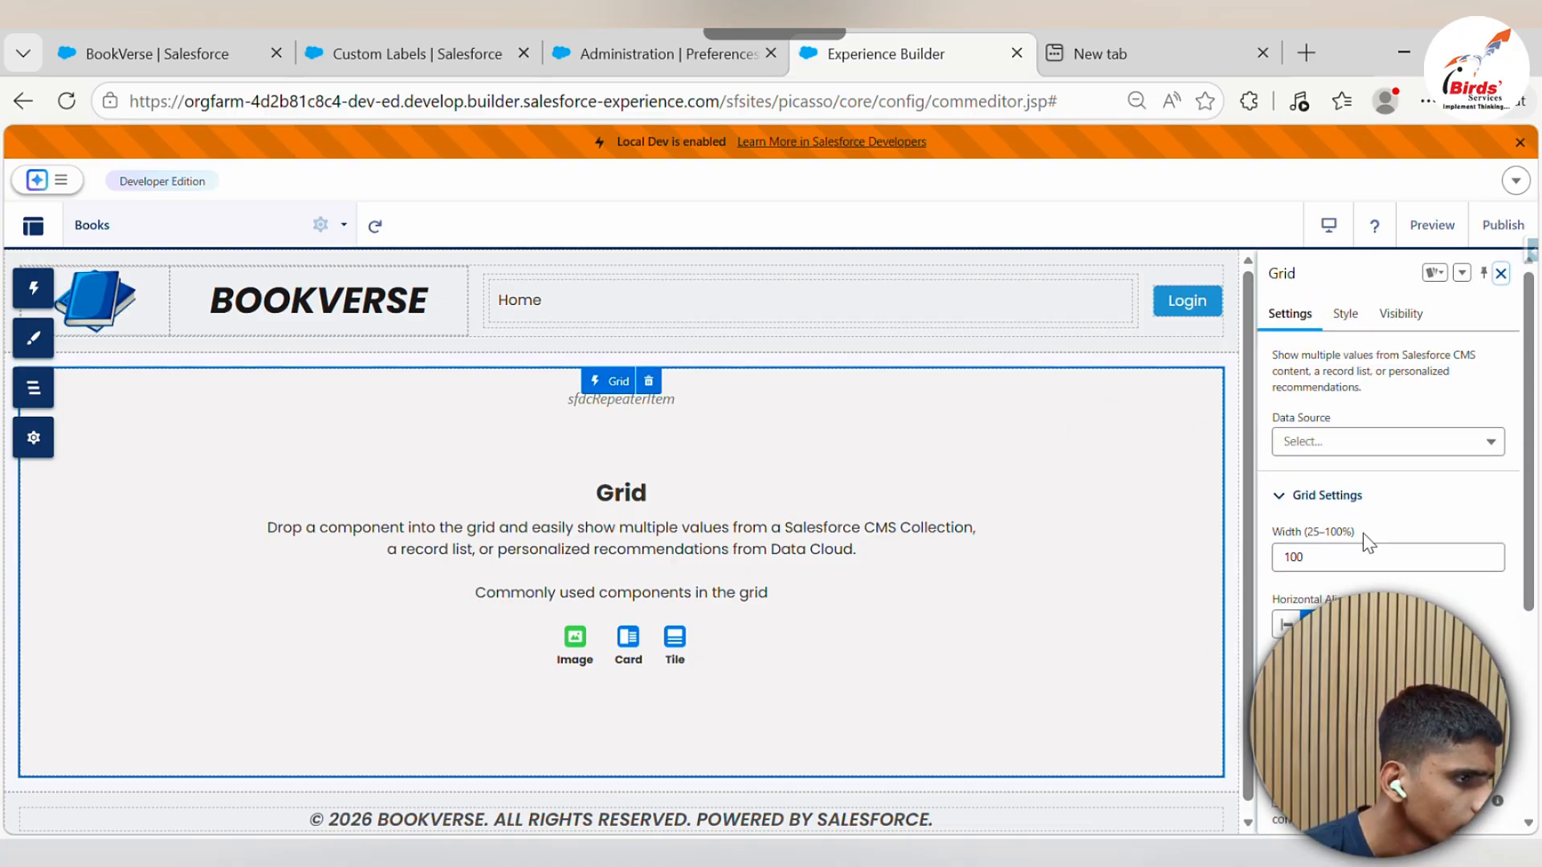
{"action": "scroll", "coordinate": [1363, 540], "scroll_direction": "down", "scroll_amount": 2}
{"action": "scroll", "coordinate": [1381, 498], "scroll_direction": "up", "scroll_amount": 2}
{"action": "left_click", "coordinate": [1390, 444]}
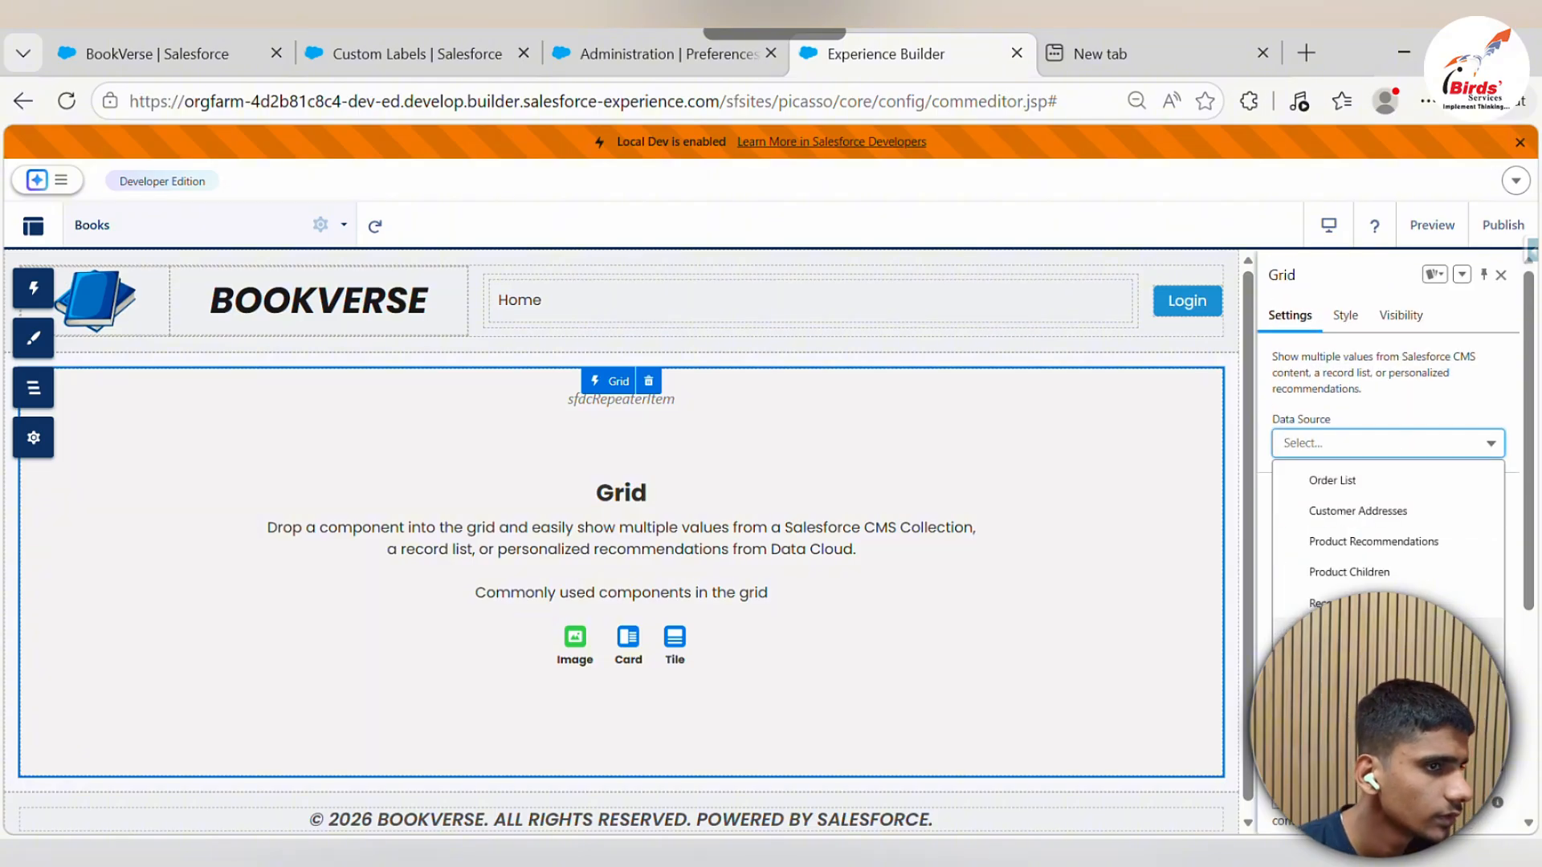
{"action": "left_click", "coordinate": [1401, 498]}
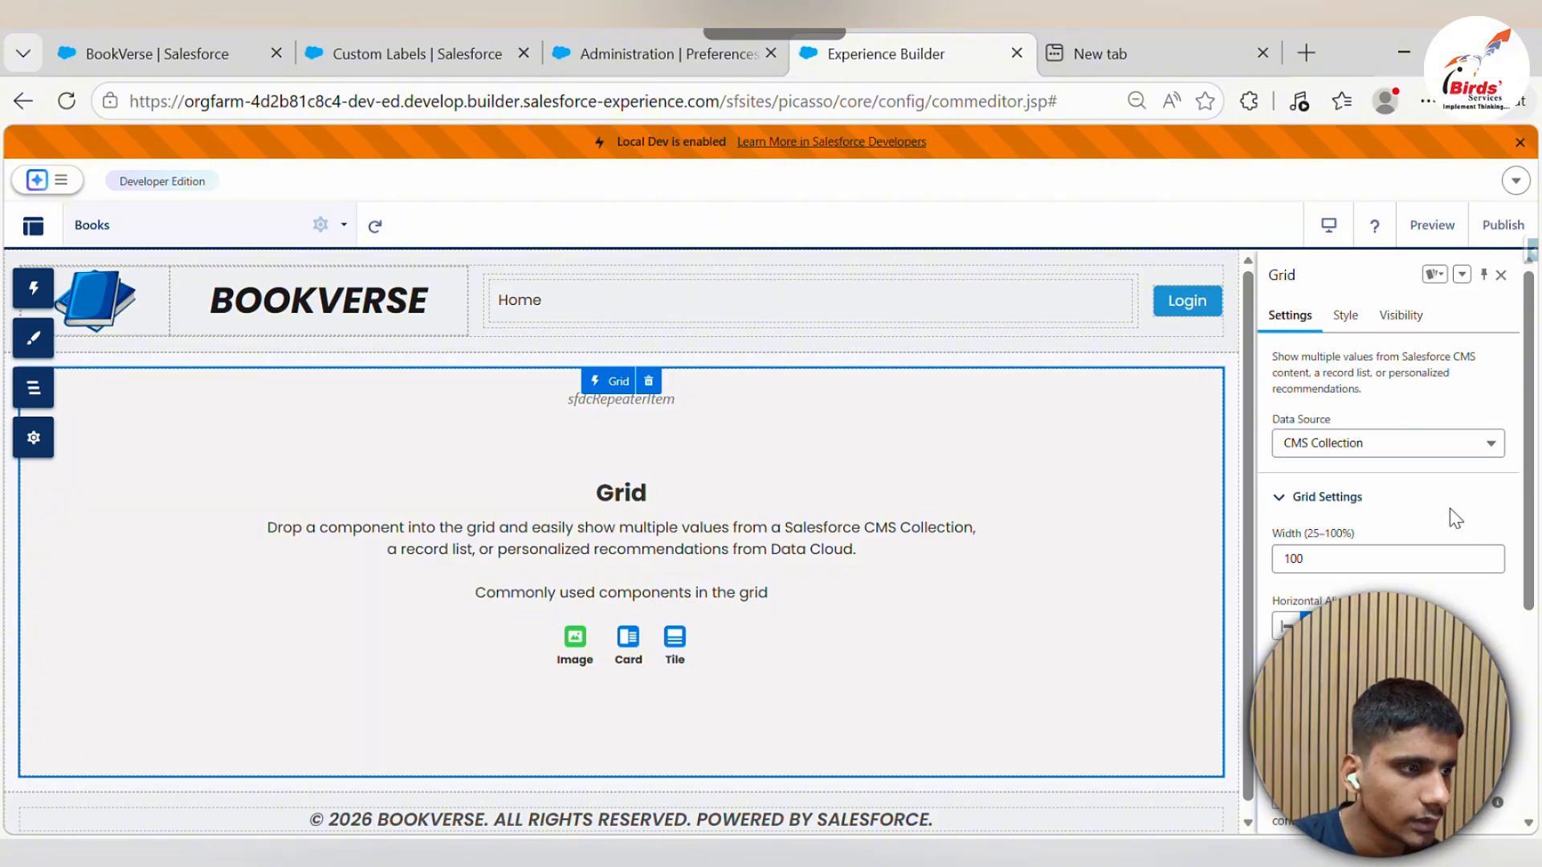
{"action": "scroll", "coordinate": [1451, 514], "scroll_direction": "down", "scroll_amount": 5}
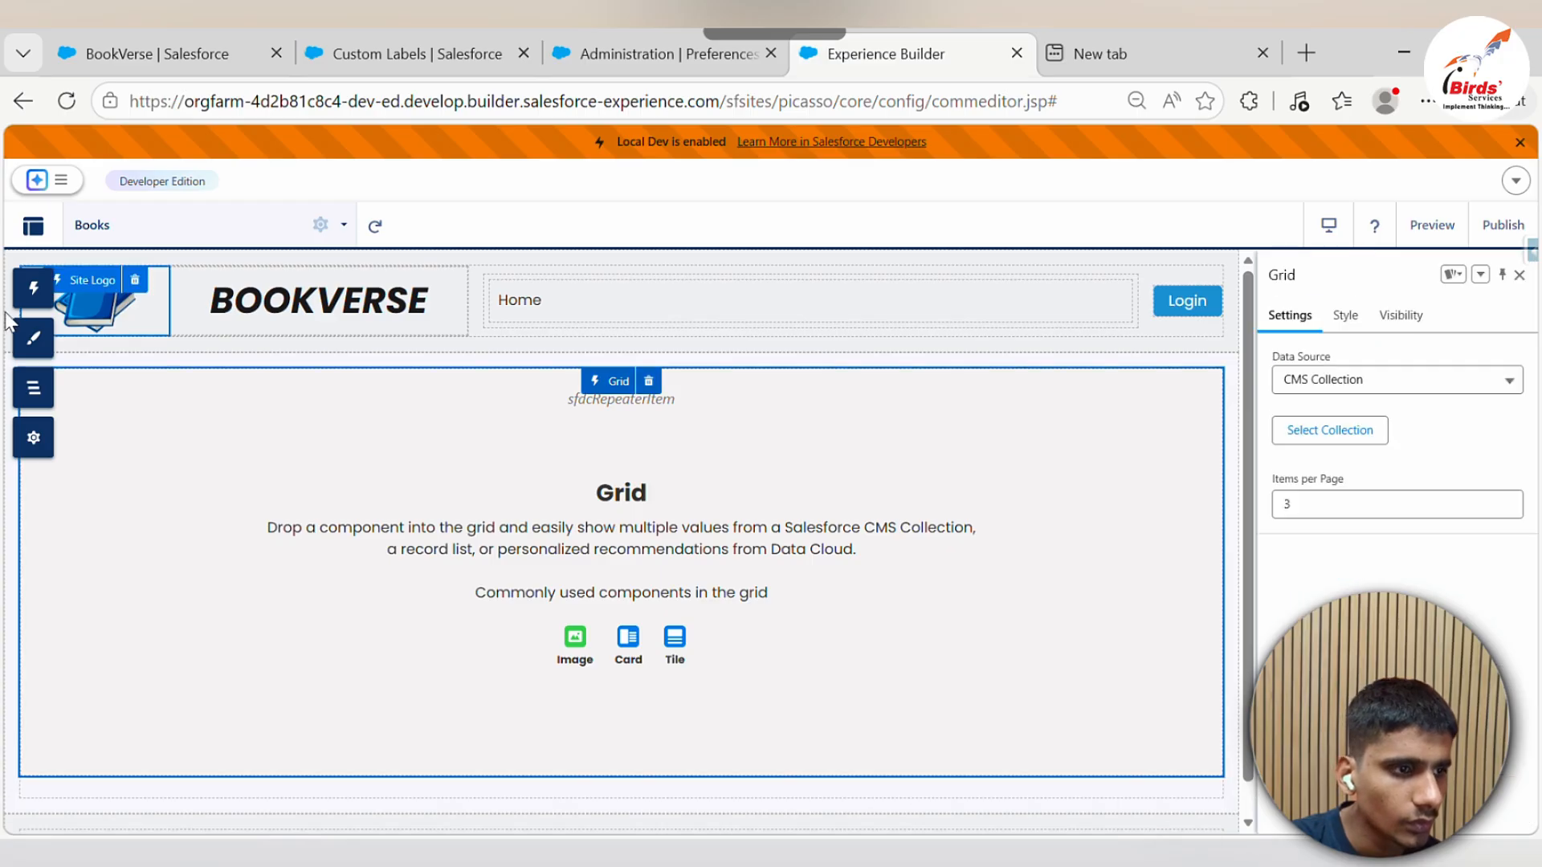
Place a Tile component from the Layout group inside the grid on the Books page
{"action": "left_click", "coordinate": [33, 299]}
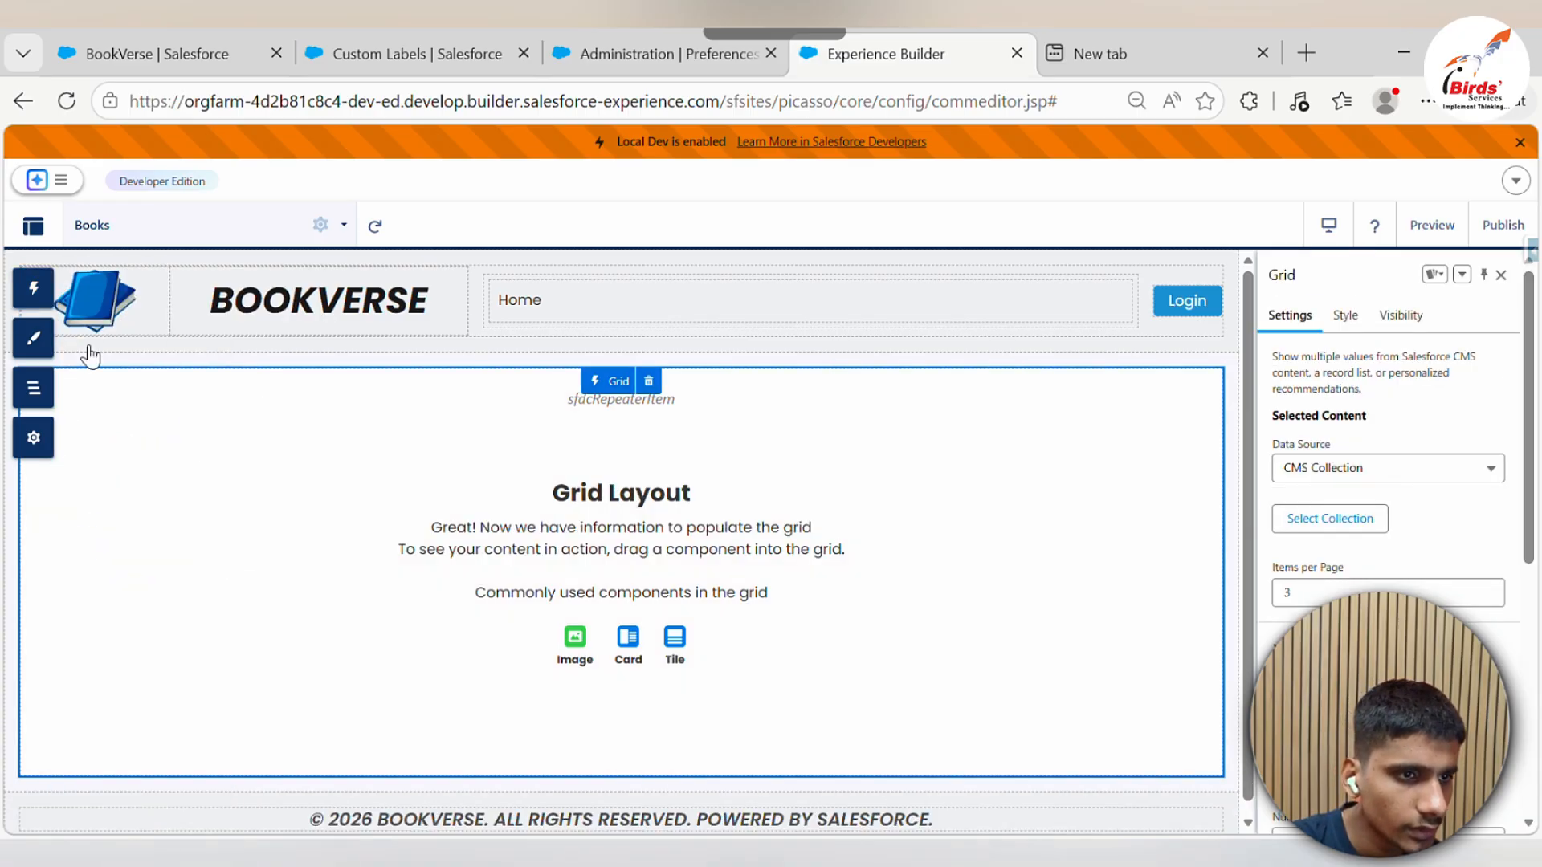
{"action": "left_click", "coordinate": [46, 304]}
{"action": "scroll", "coordinate": [196, 602], "scroll_direction": "down", "scroll_amount": 1}
{"action": "scroll", "coordinate": [201, 610], "scroll_direction": "up", "scroll_amount": 5}
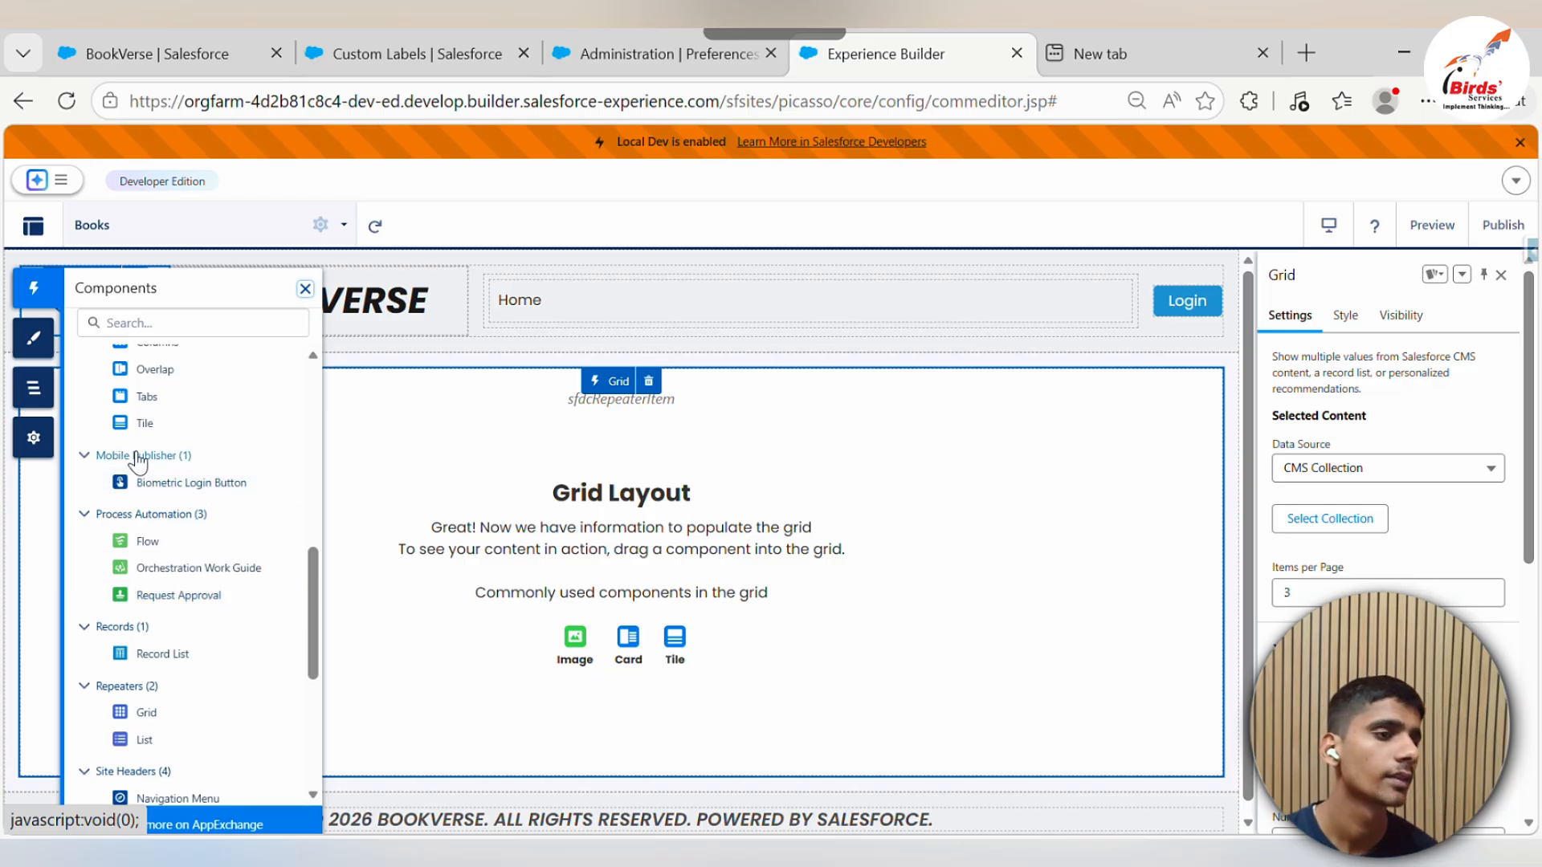
{"action": "left_click_drag", "start_coordinate": [145, 423], "coordinate": [640, 530]}
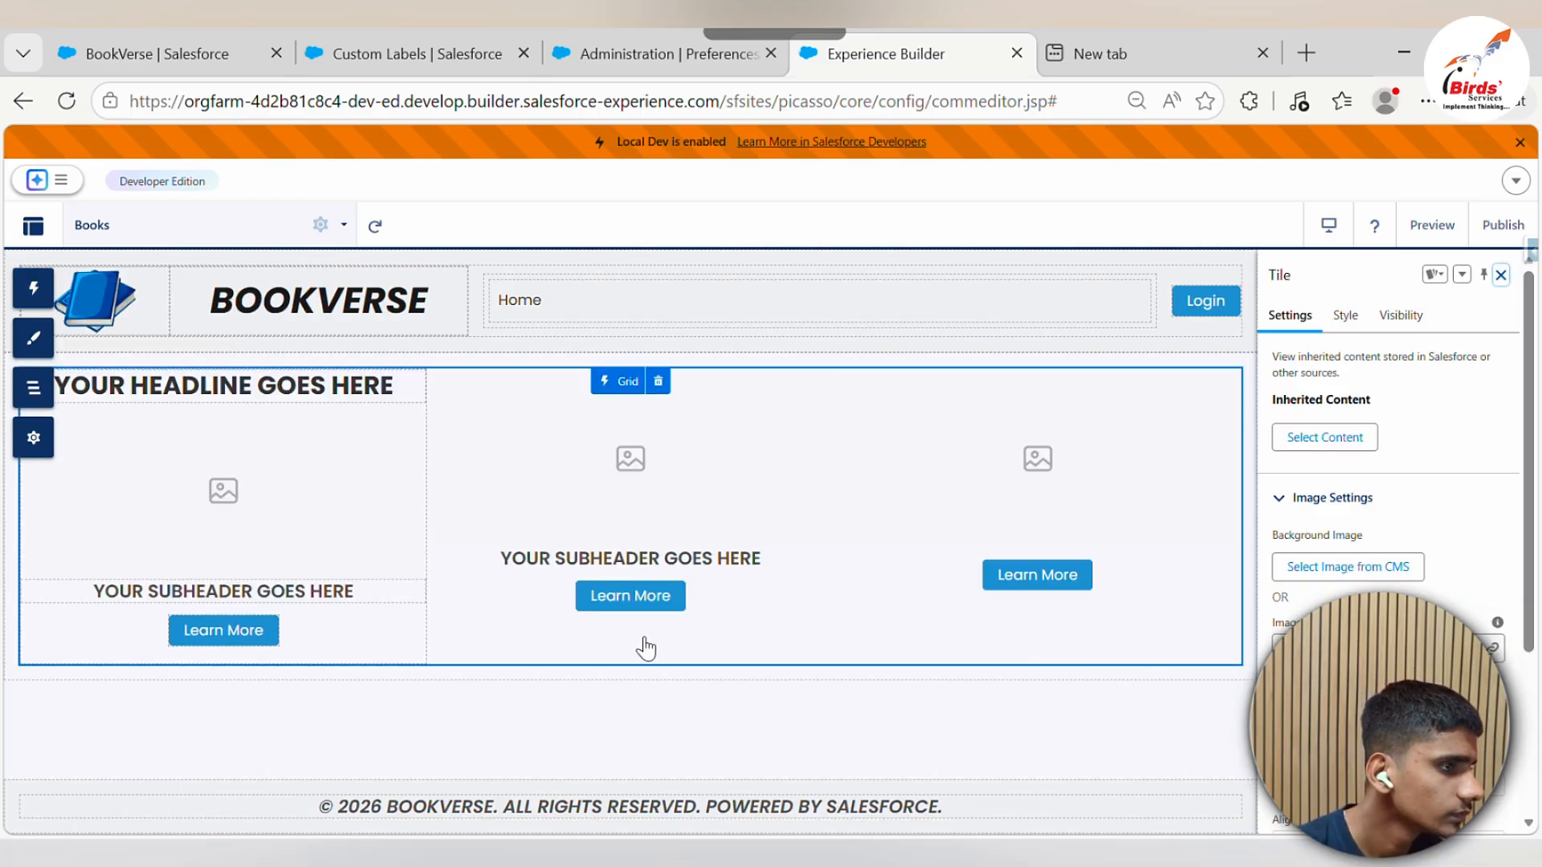
Examine the tile's content and image settings and its margin and padding style options
{"action": "scroll", "coordinate": [1399, 572], "scroll_direction": "down", "scroll_amount": 3}
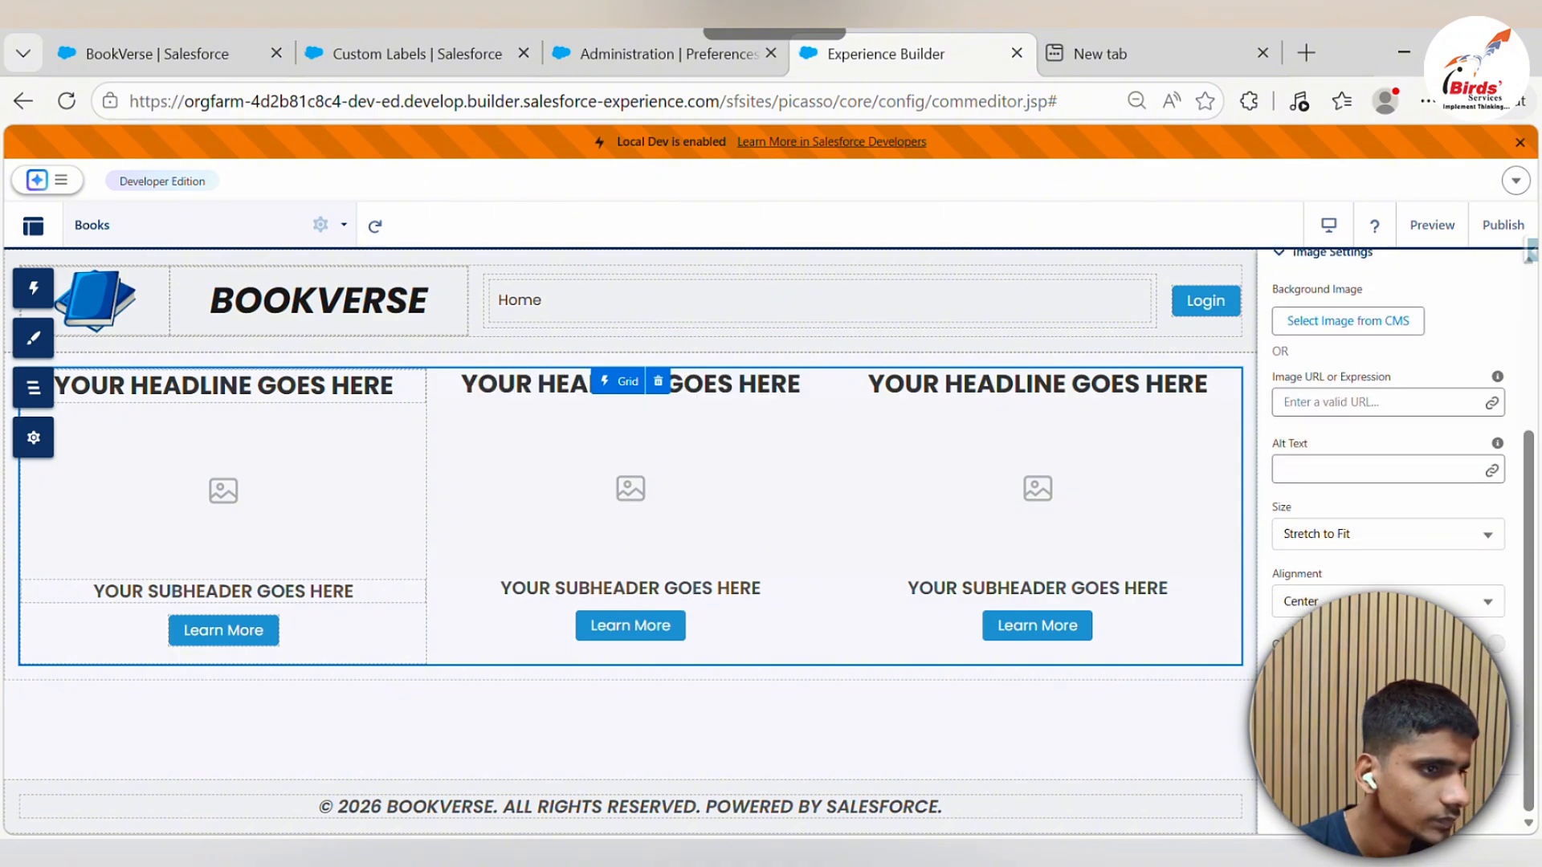
{"action": "scroll", "coordinate": [1383, 482], "scroll_direction": "up", "scroll_amount": 2}
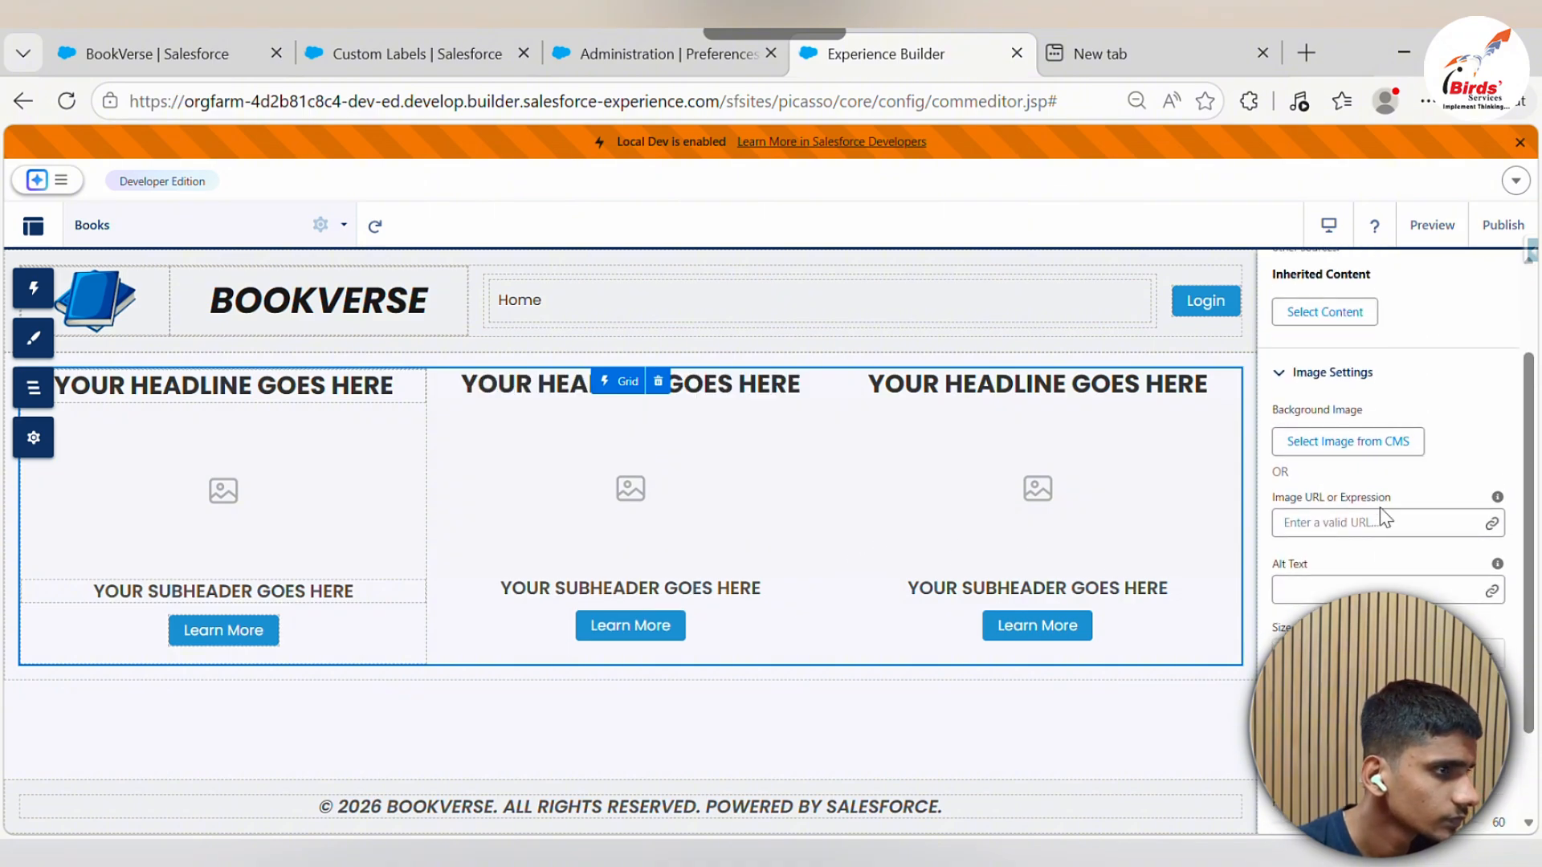
{"action": "scroll", "coordinate": [1381, 530], "scroll_direction": "down", "scroll_amount": 2}
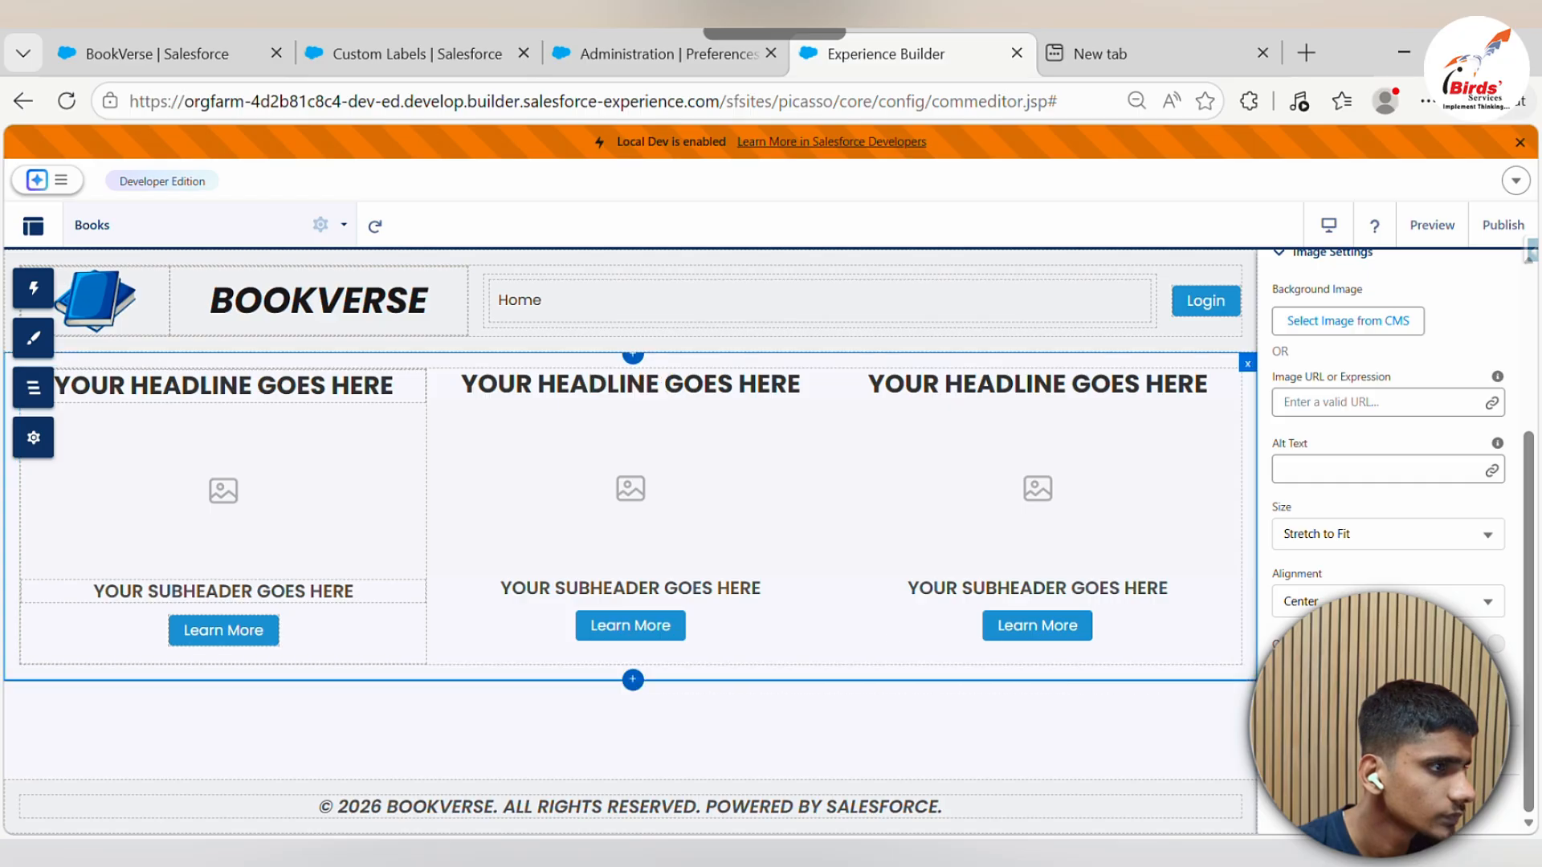
{"action": "scroll", "coordinate": [1331, 330], "scroll_direction": "up", "scroll_amount": 3}
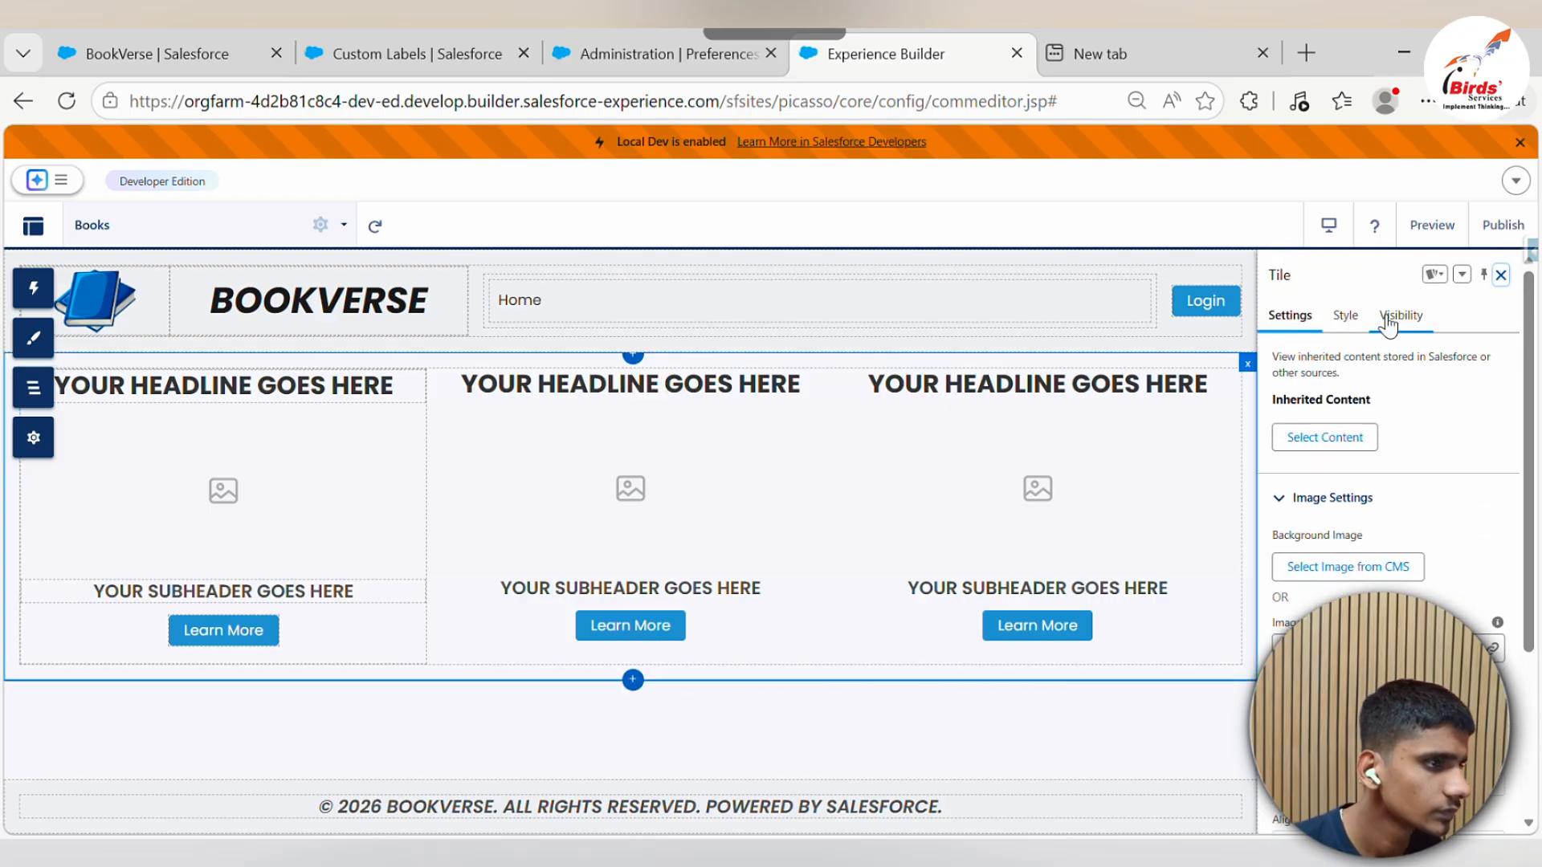
{"action": "left_click", "coordinate": [1335, 323]}
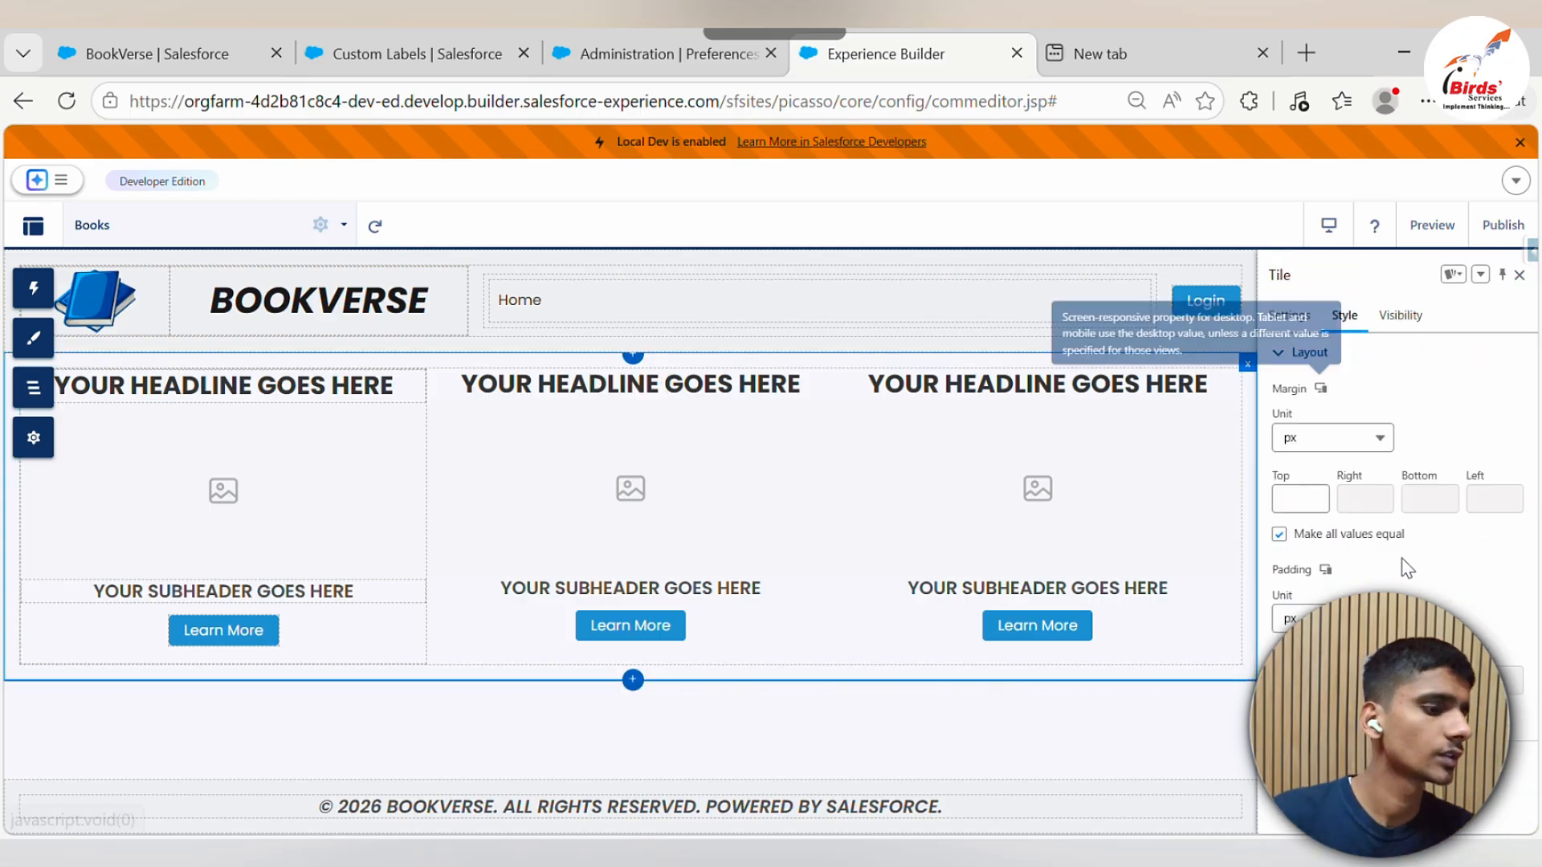
{"action": "left_click", "coordinate": [1301, 493]}
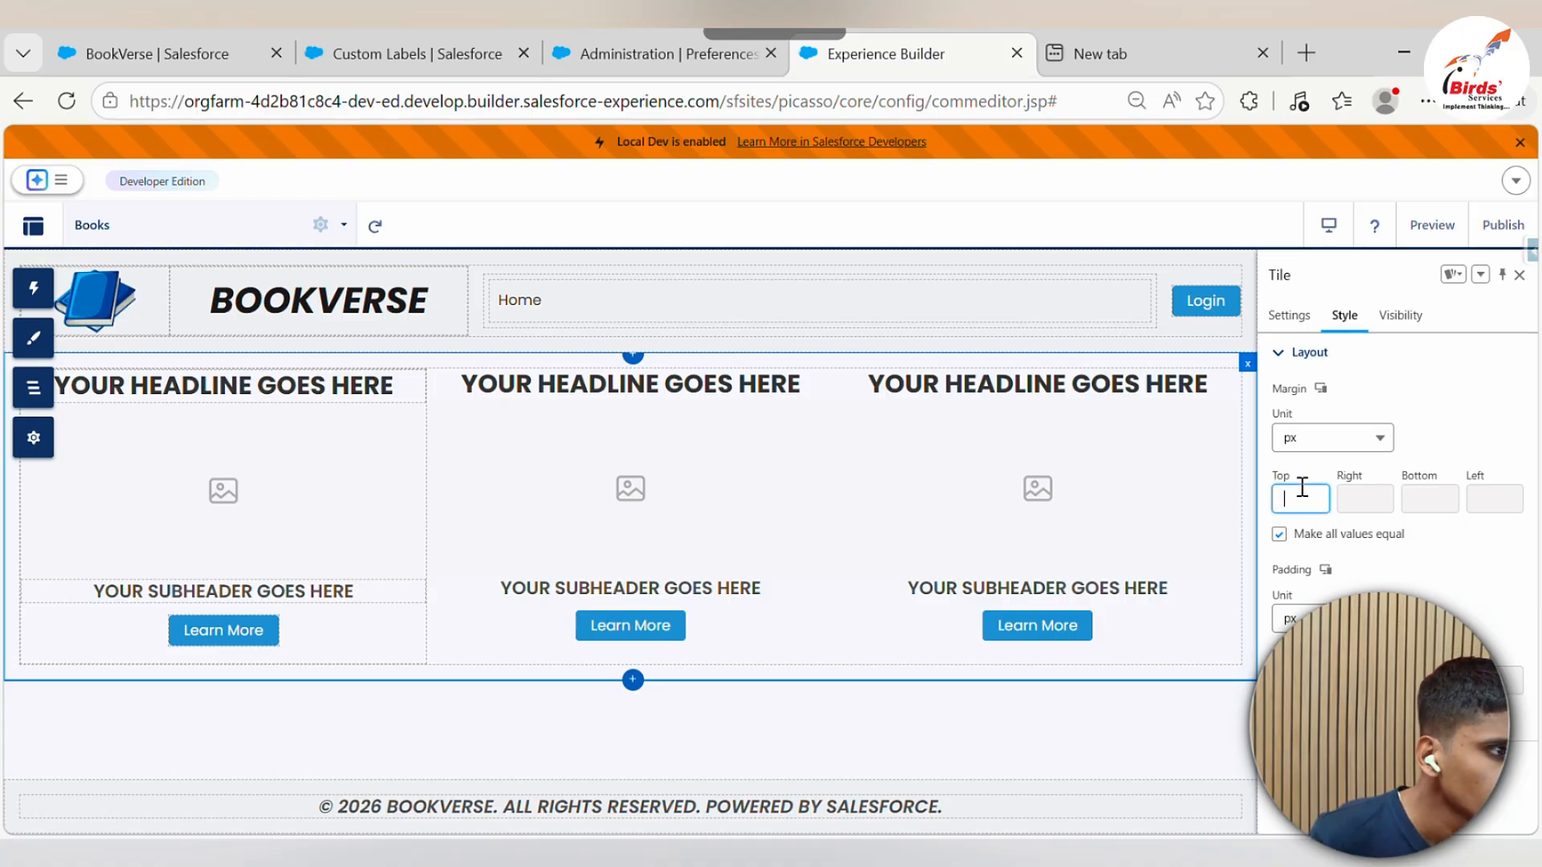
Select the grid on the Books page and set its Space Between Items to Medium
{"action": "left_click", "coordinate": [1200, 387]}
{"action": "left_click", "coordinate": [1197, 393]}
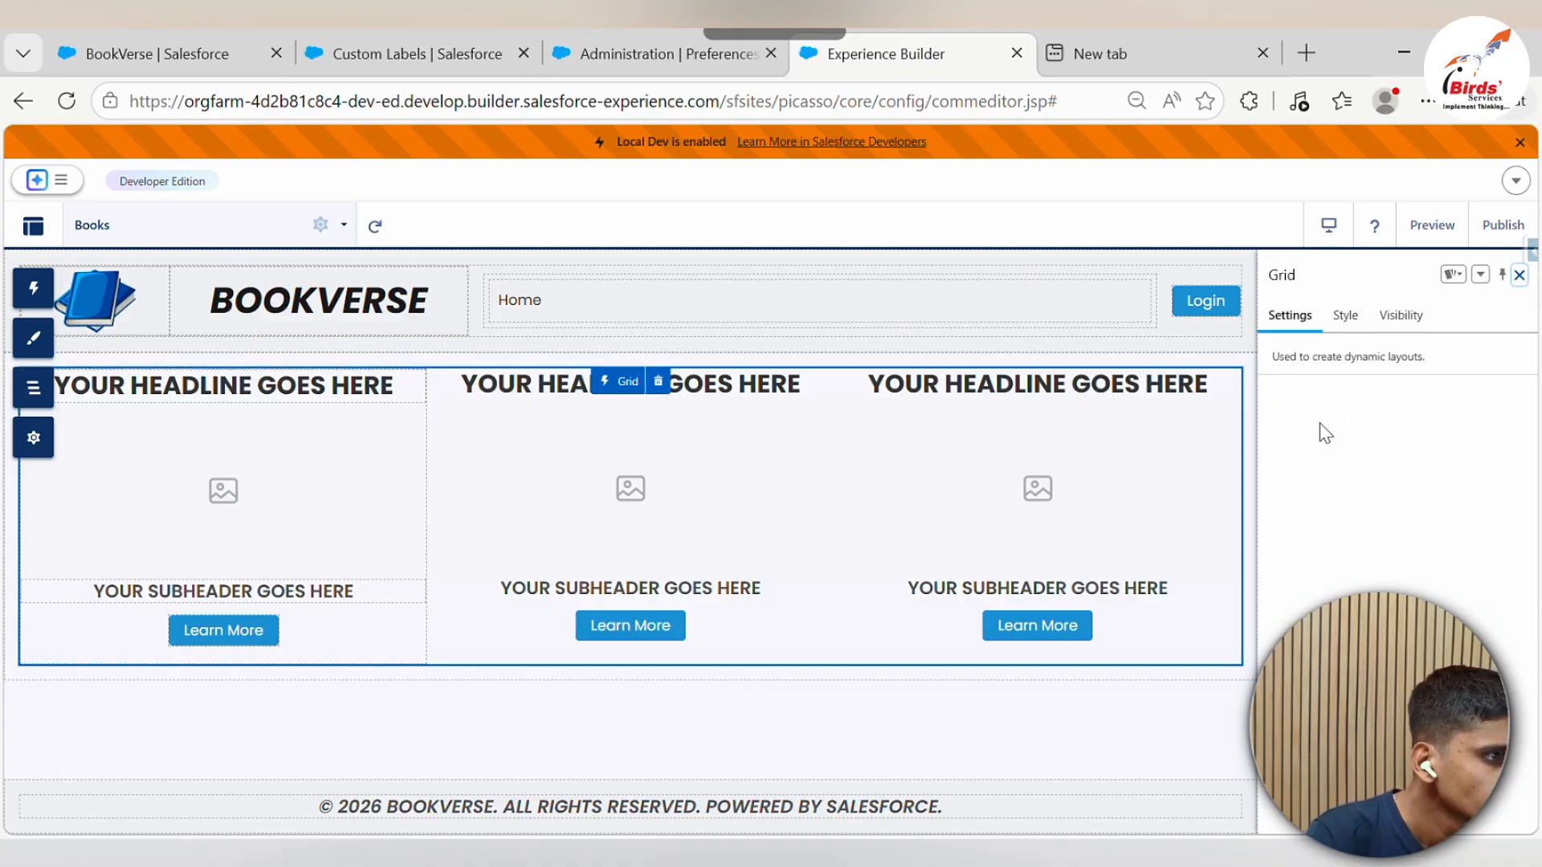
{"action": "scroll", "coordinate": [1381, 450], "scroll_direction": "down", "scroll_amount": 3}
{"action": "scroll", "coordinate": [1372, 553], "scroll_direction": "down", "scroll_amount": 3}
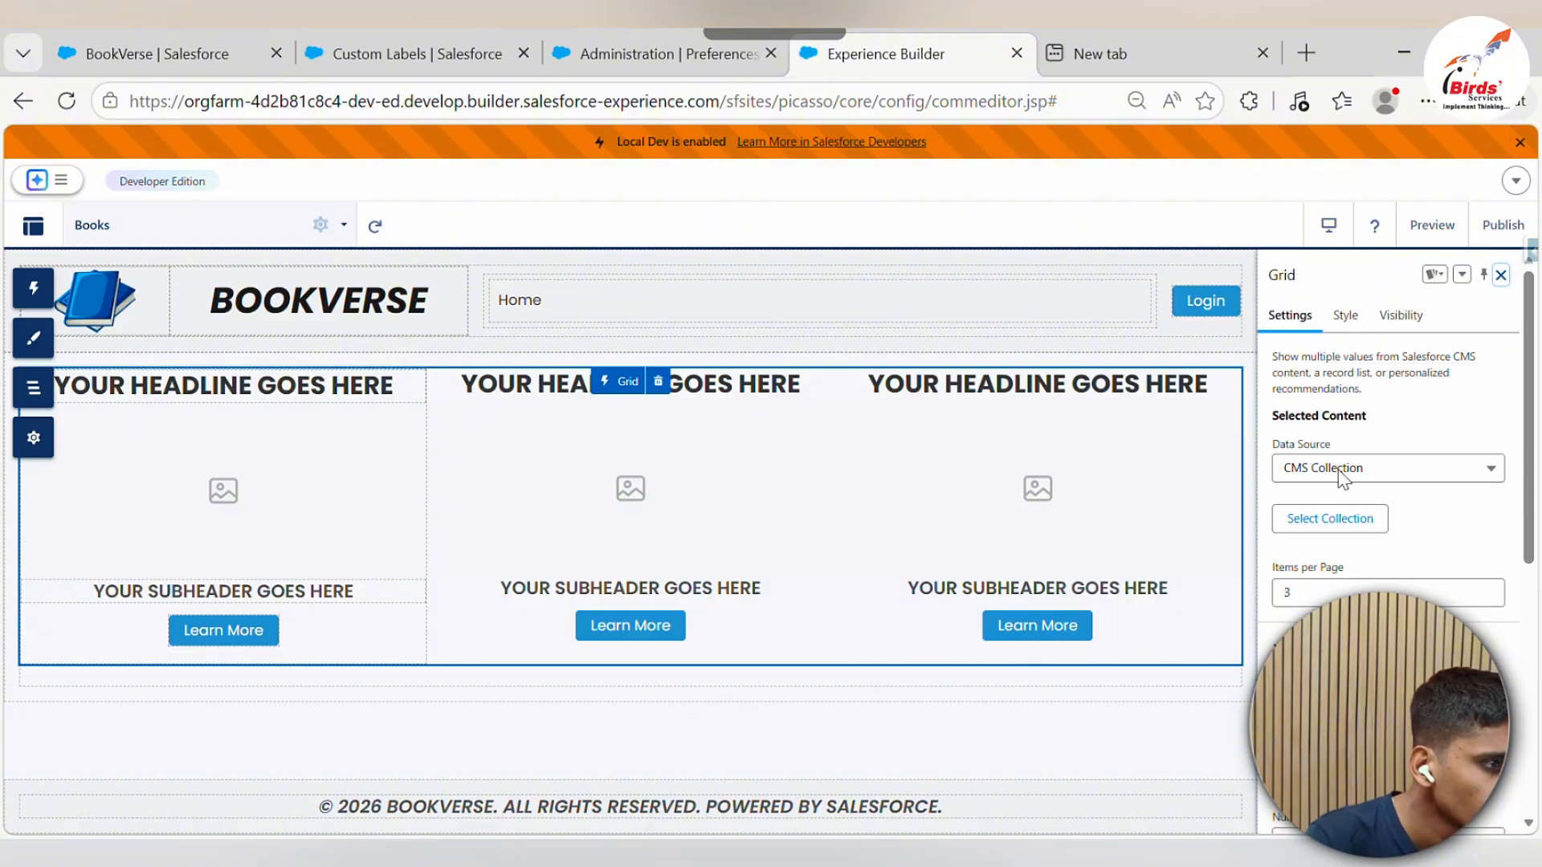
{"action": "scroll", "coordinate": [1338, 482], "scroll_direction": "down", "scroll_amount": 5}
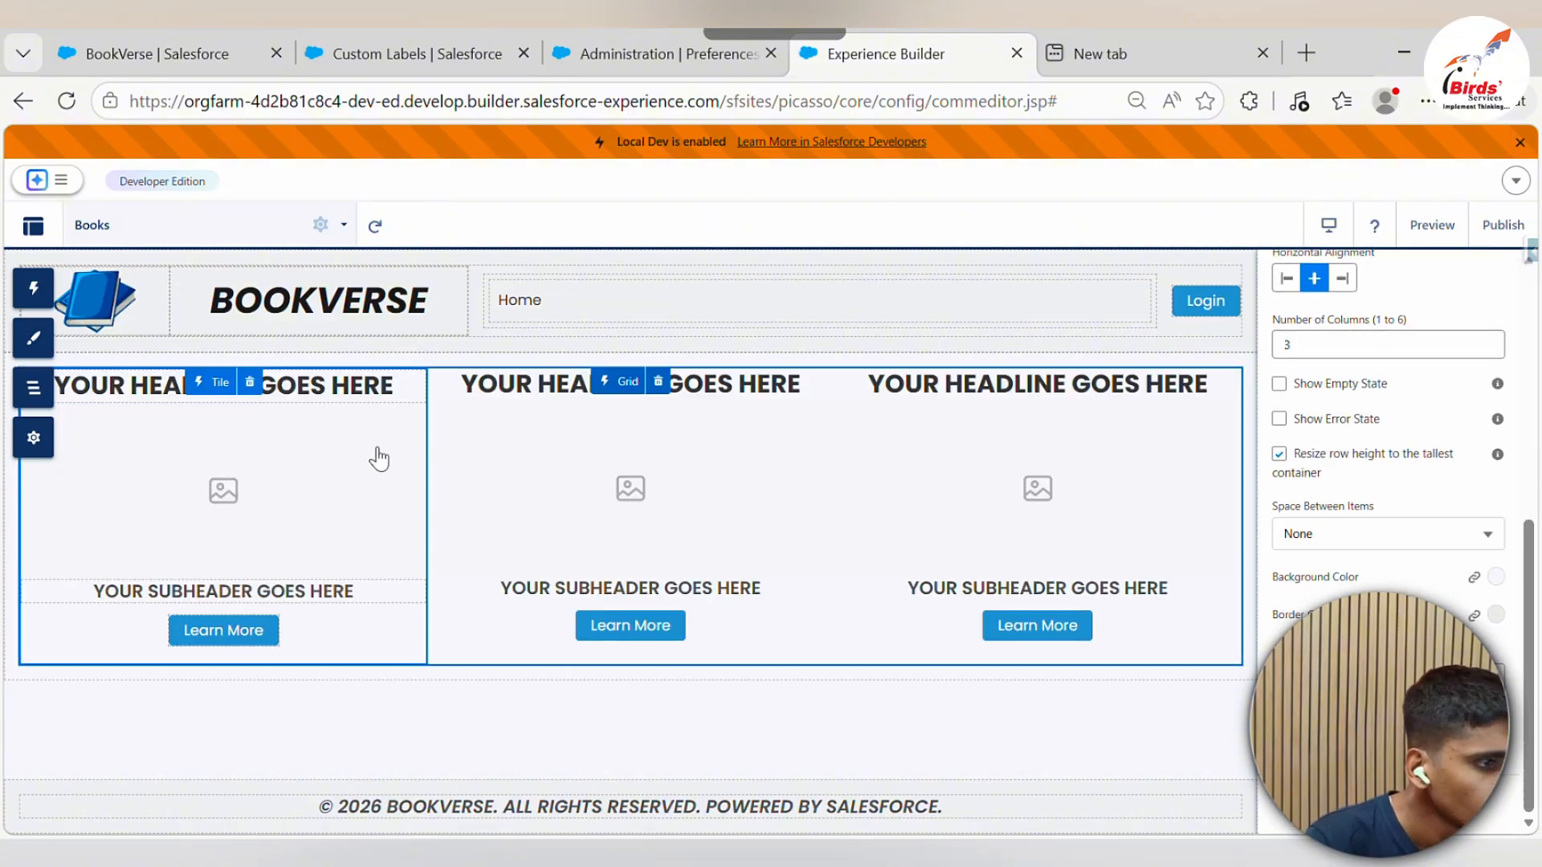
{"action": "left_click", "coordinate": [1370, 535]}
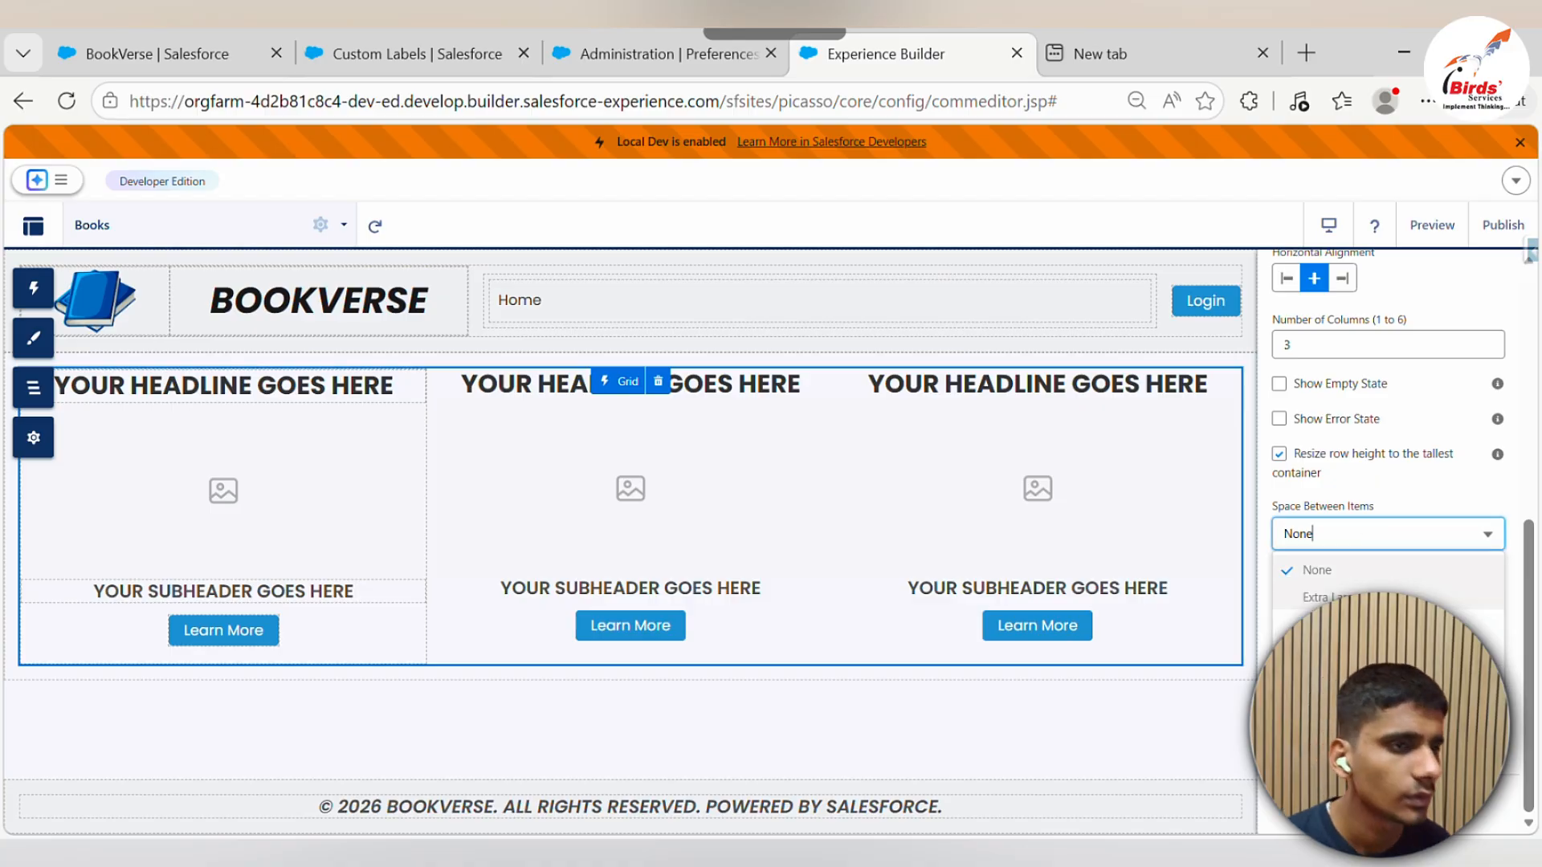
{"action": "left_click", "coordinate": [1321, 652]}
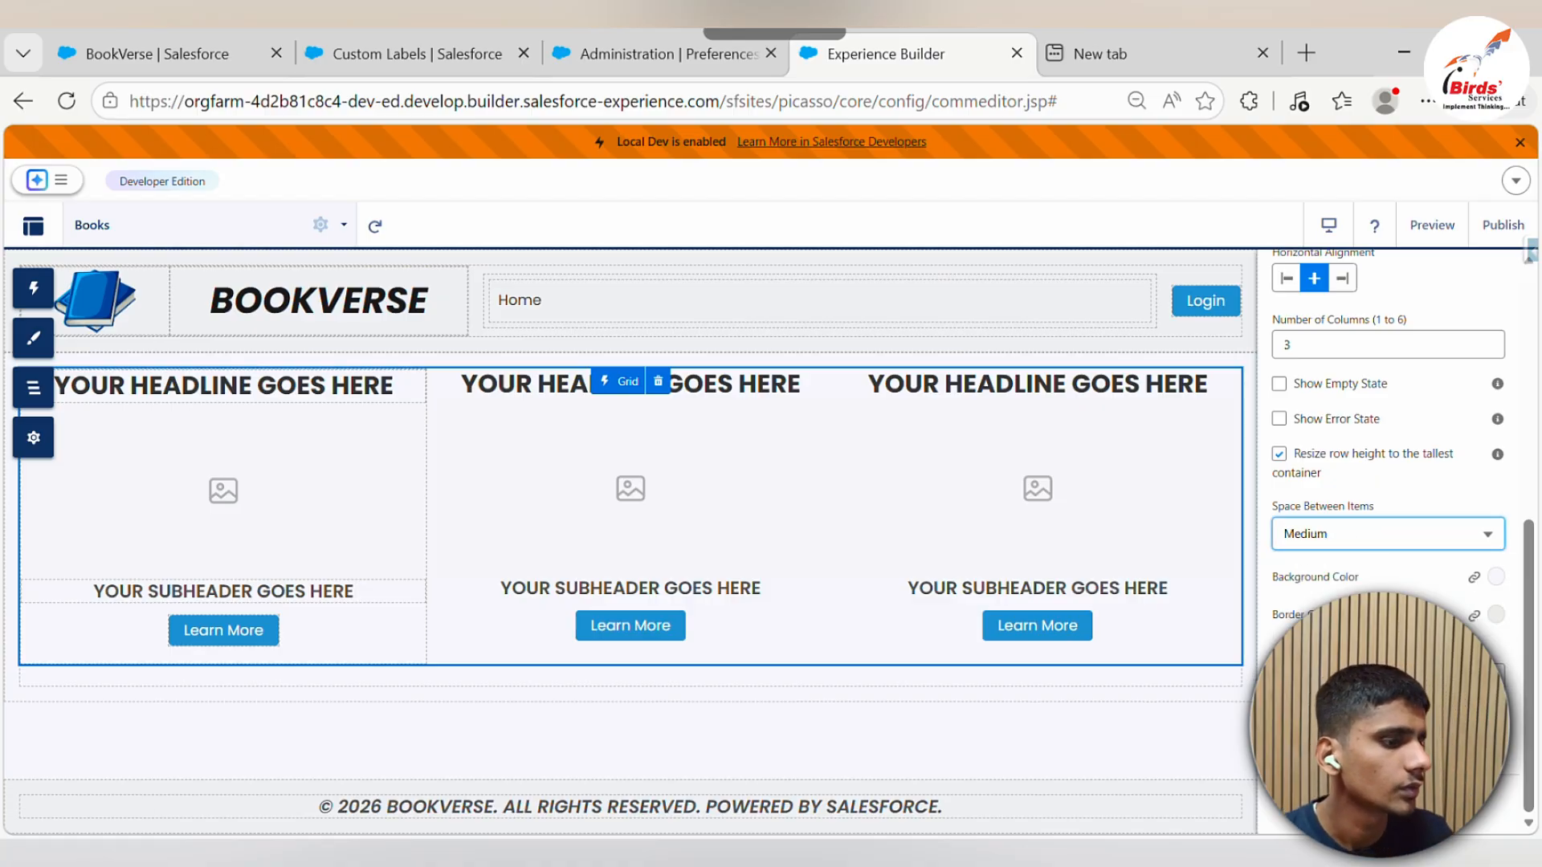
Set the grid's number of columns to 6 and its items per page to 6
{"action": "left_click", "coordinate": [1337, 347]}
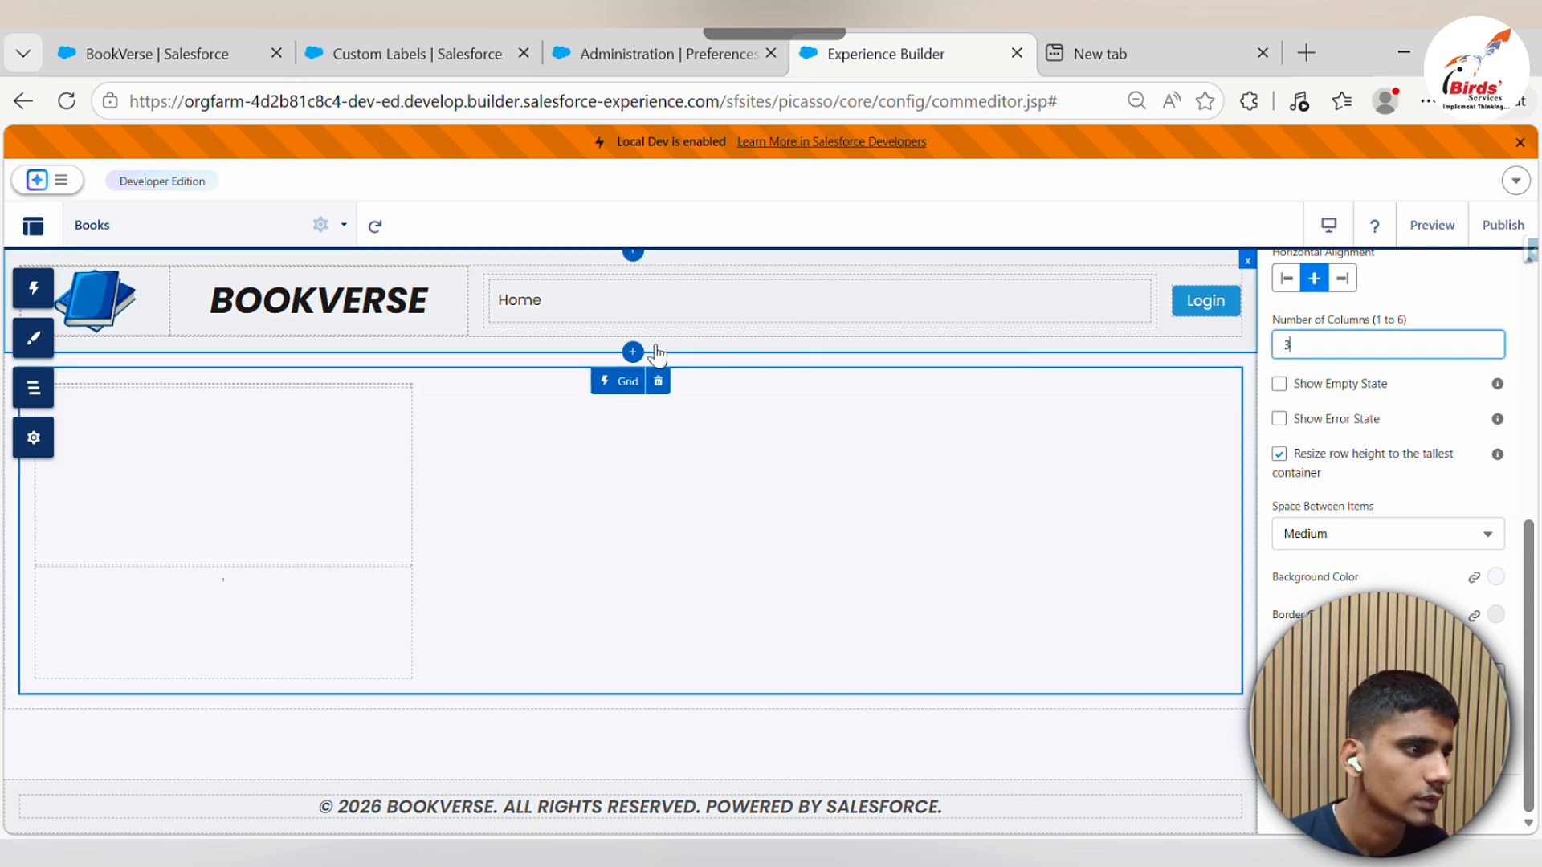
{"action": "key", "text": "BackSpace"}
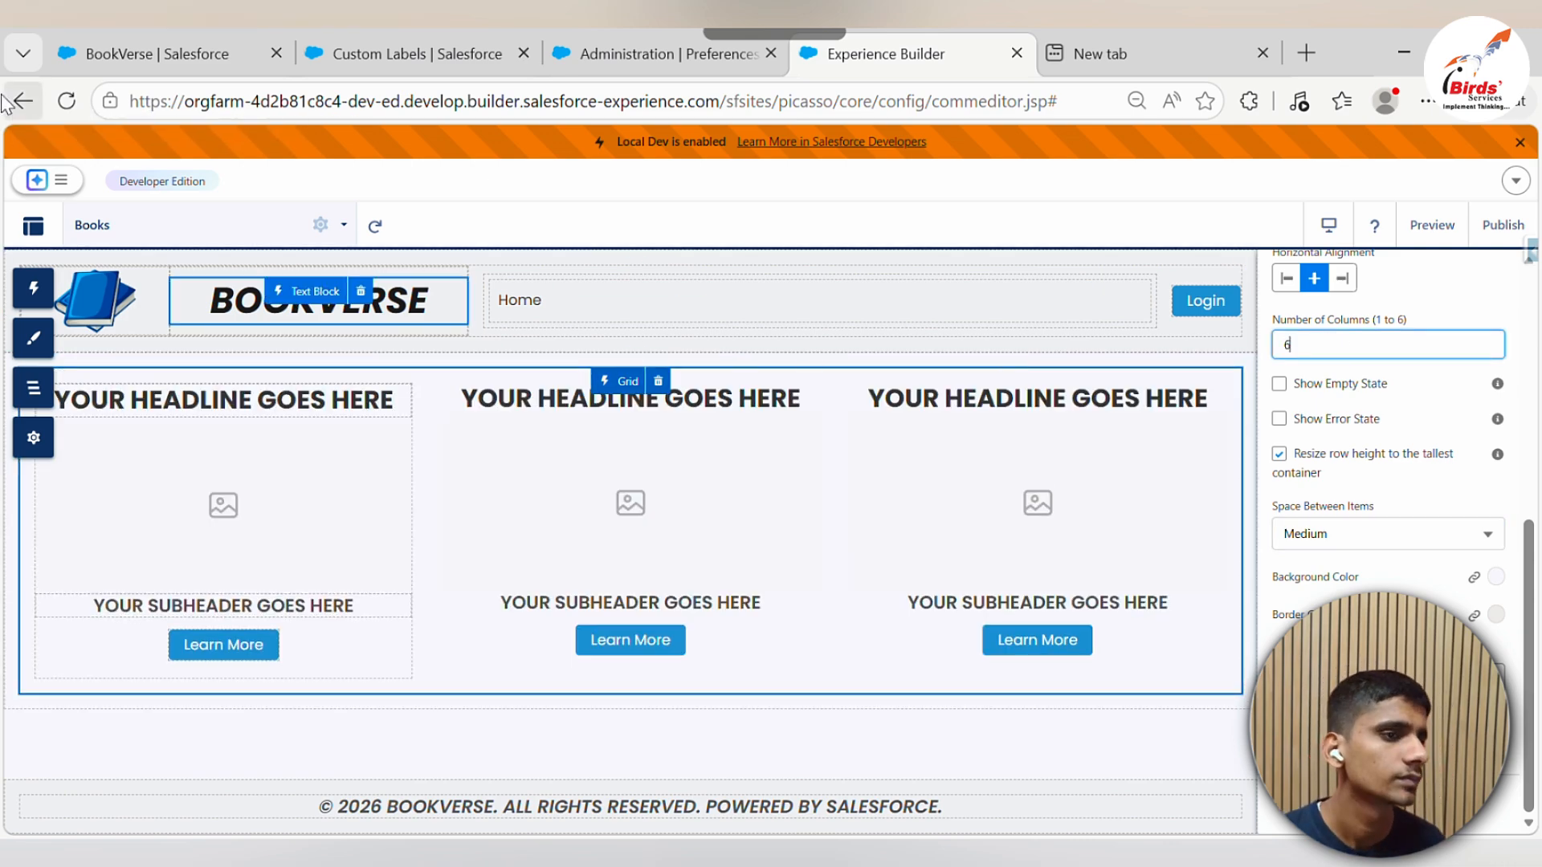
{"action": "left_click", "coordinate": [1452, 283]}
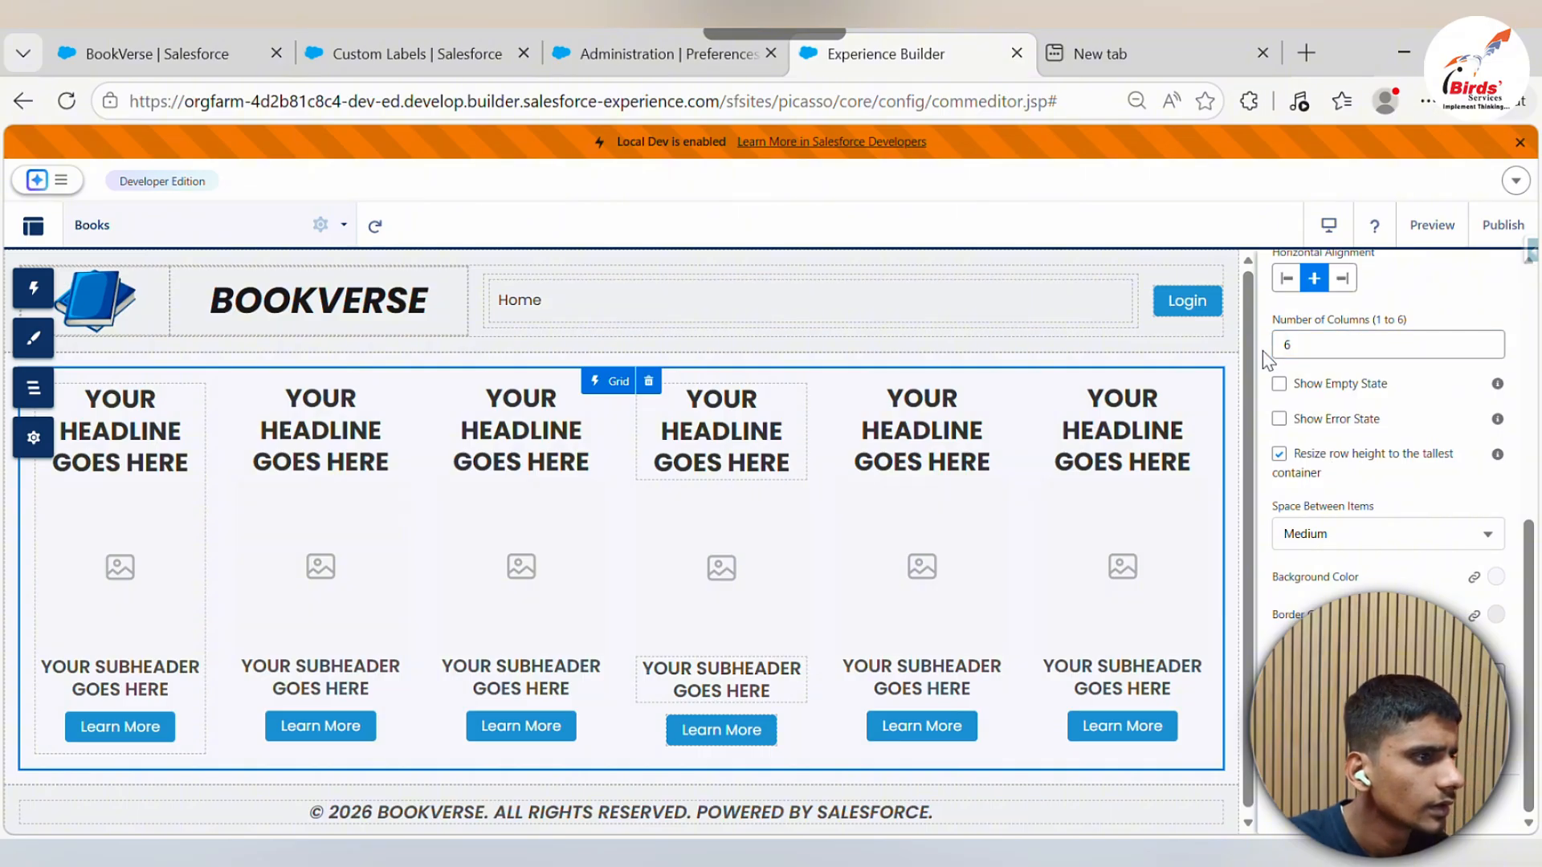
{"action": "scroll", "coordinate": [1373, 437], "scroll_direction": "up", "scroll_amount": 5}
{"action": "left_click", "coordinate": [1335, 454]}
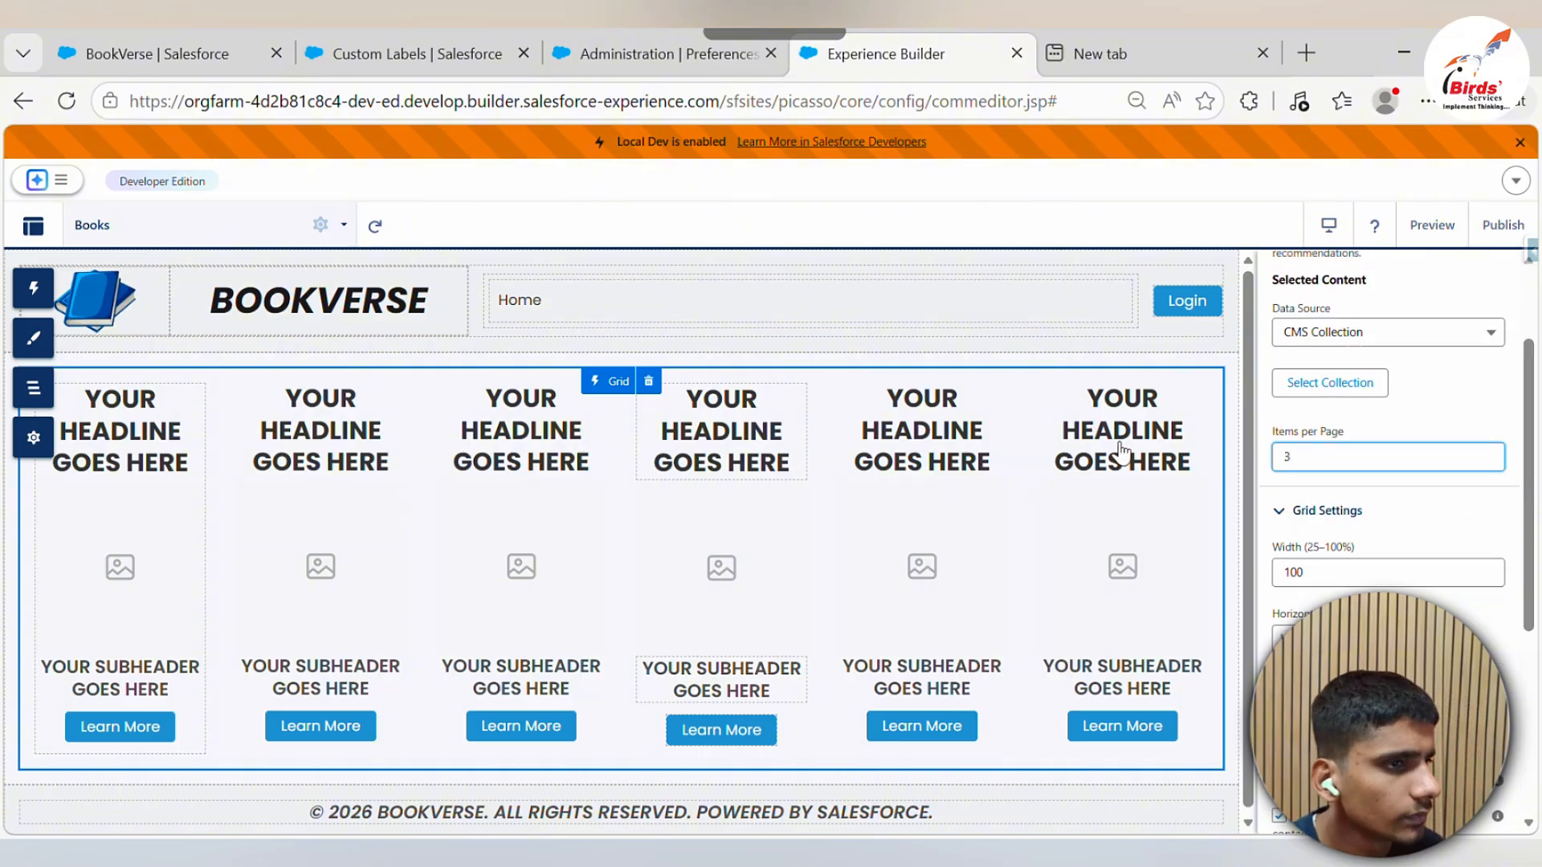
{"action": "key", "text": "BackSpace"}
{"action": "type", "text": "6"}
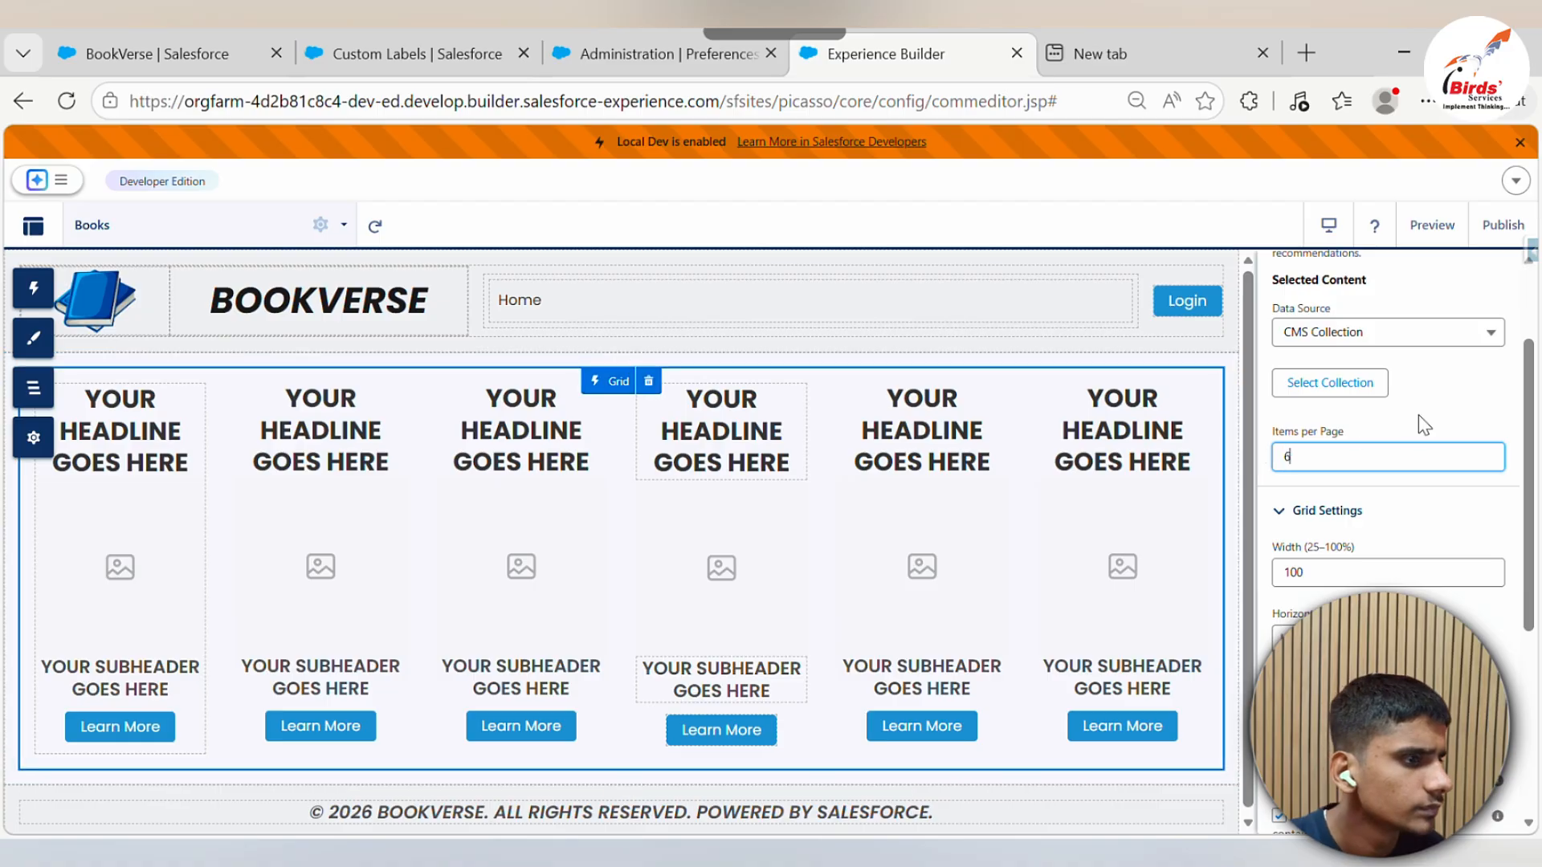
{"action": "left_click", "coordinate": [1418, 415]}
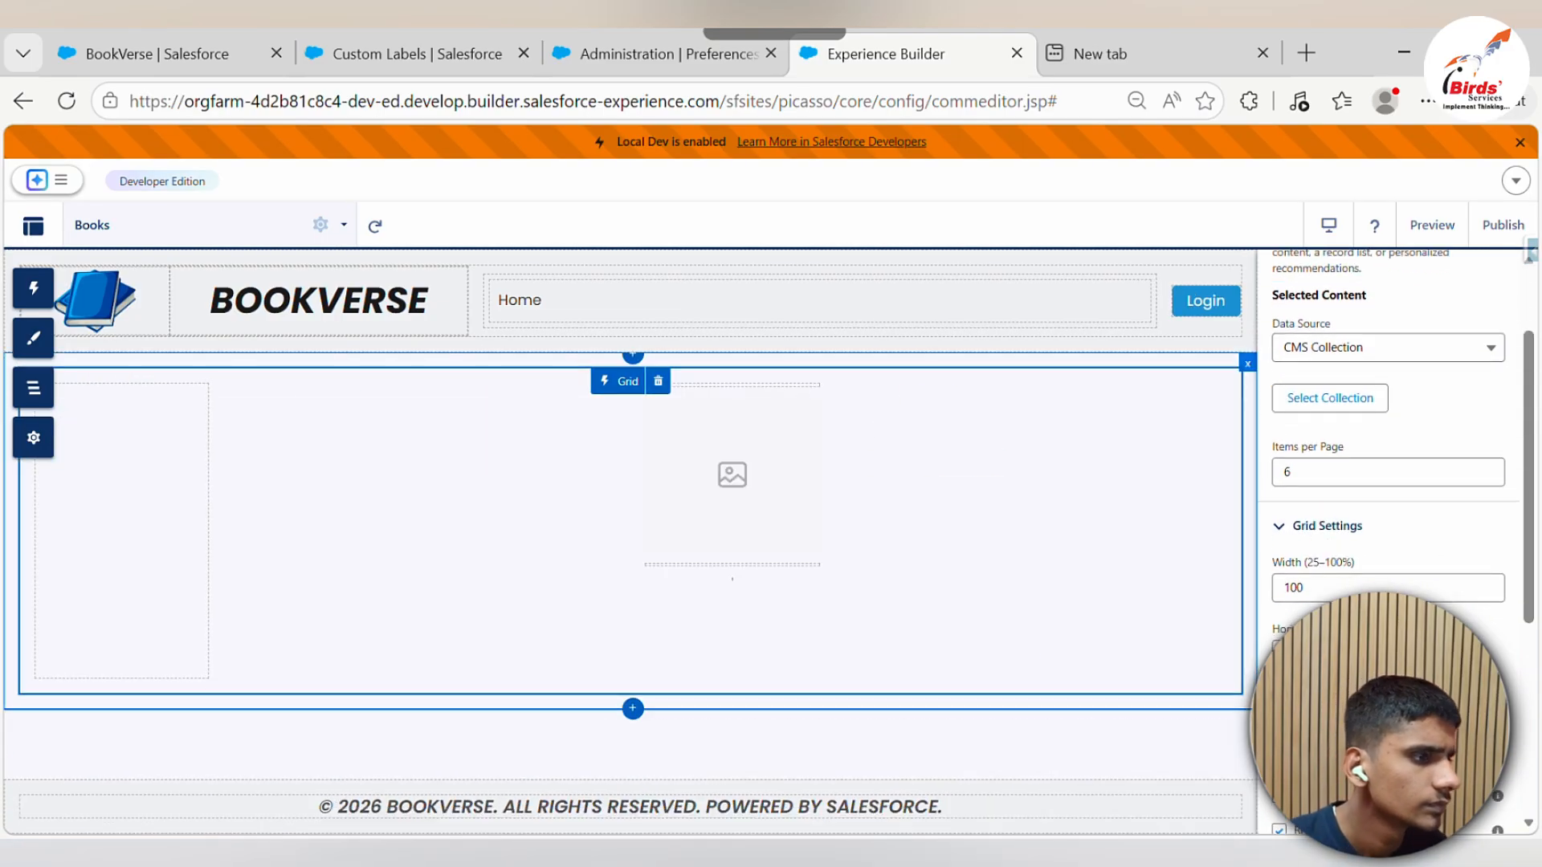
Set the grid's number of columns to 3
{"action": "scroll", "coordinate": [1431, 474], "scroll_direction": "down", "scroll_amount": 2}
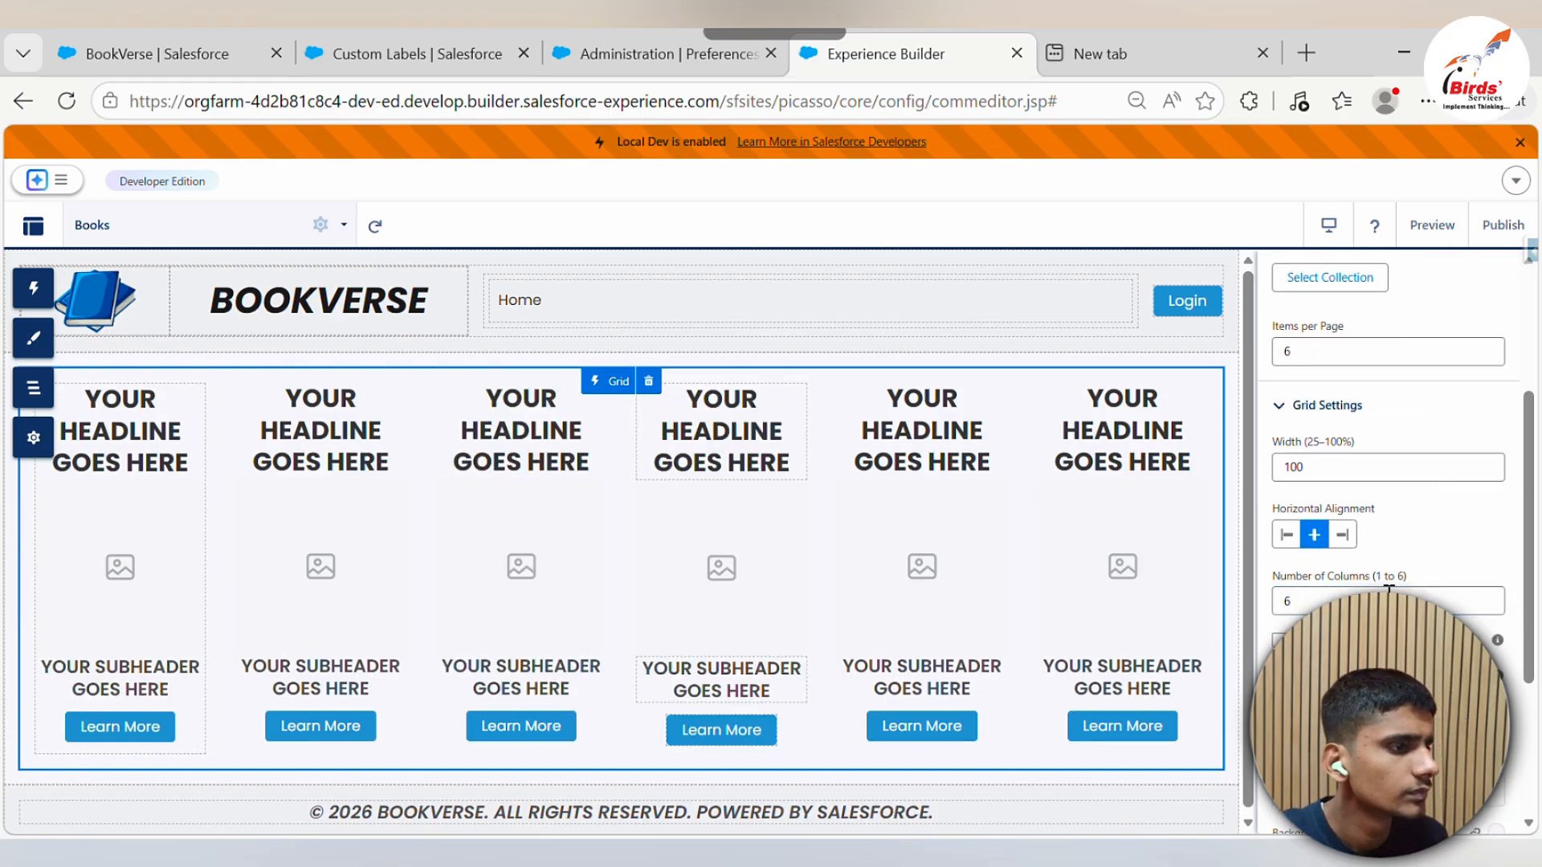
{"action": "left_click", "coordinate": [1366, 600]}
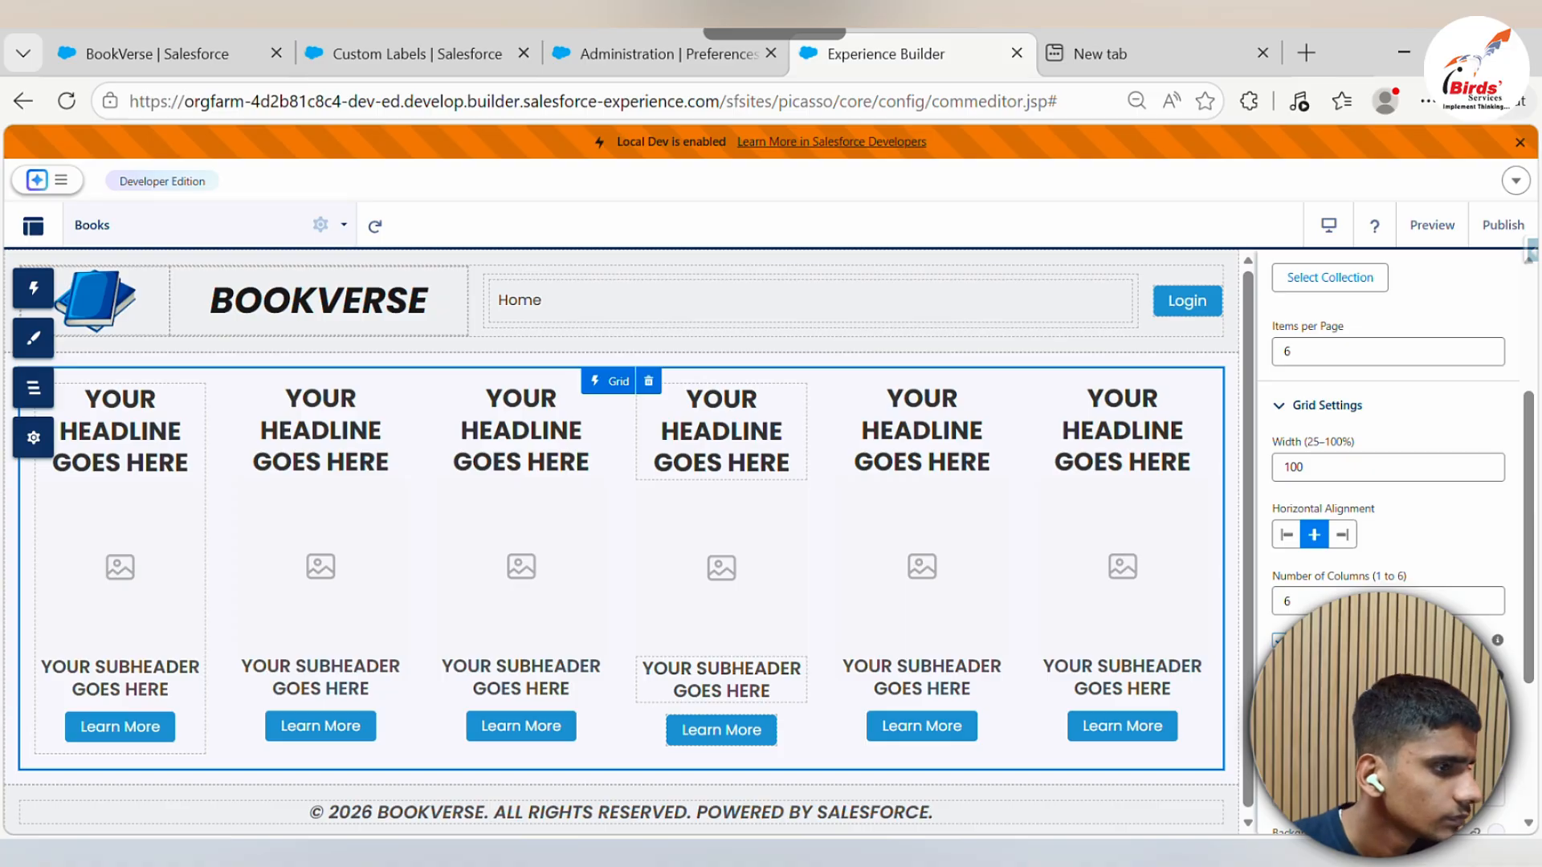
{"action": "left_click", "coordinate": [1363, 594]}
{"action": "key", "text": "BackSpace"}
{"action": "type", "text": "3"}
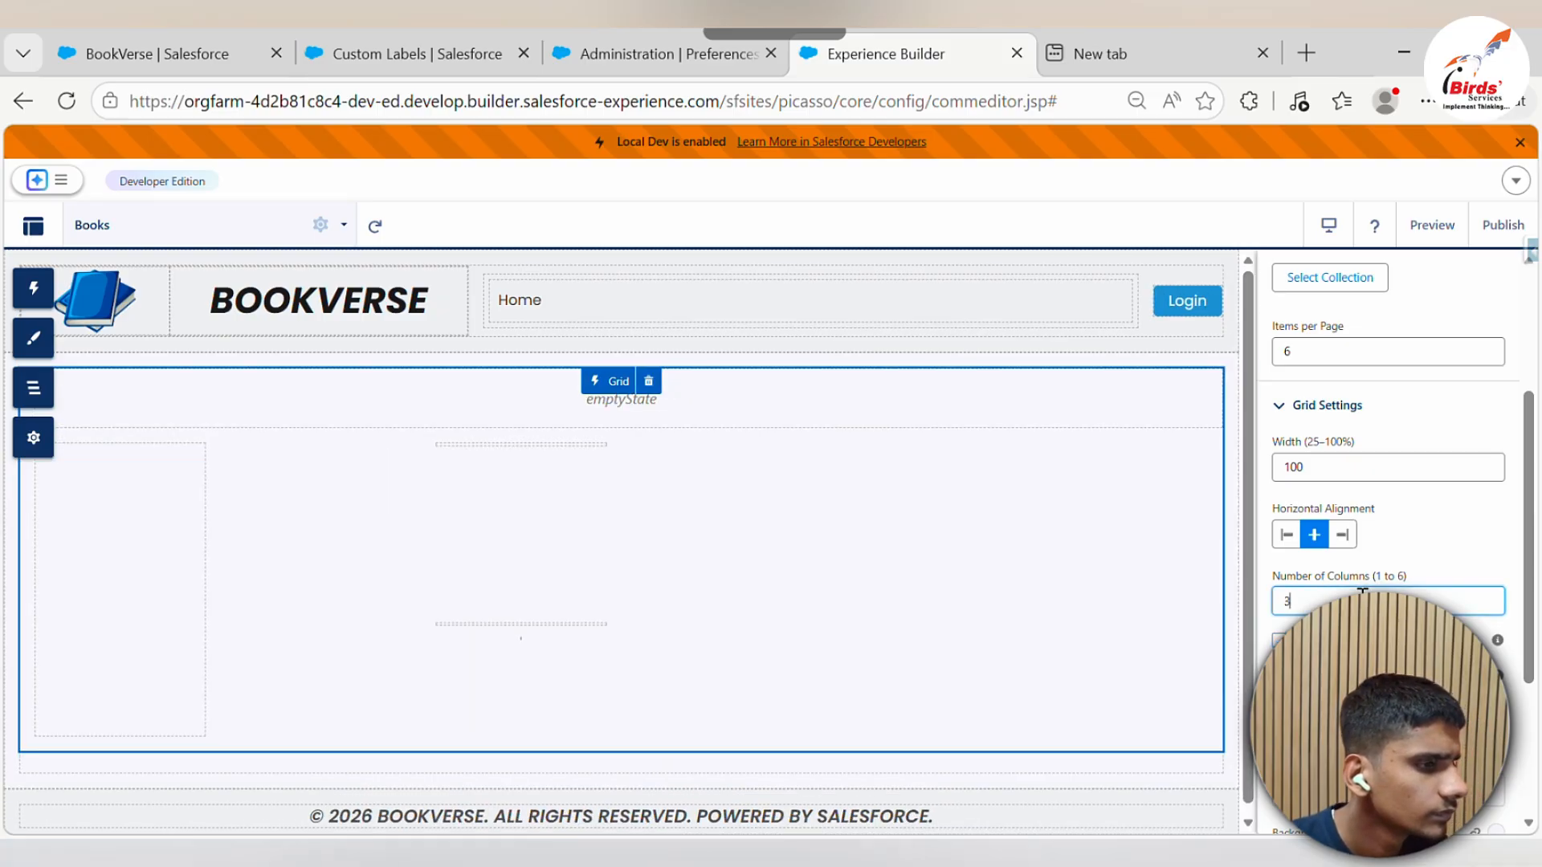
Enable the Show More button beneath the grid's tiles
{"action": "scroll", "coordinate": [1487, 544], "scroll_direction": "down", "scroll_amount": 3}
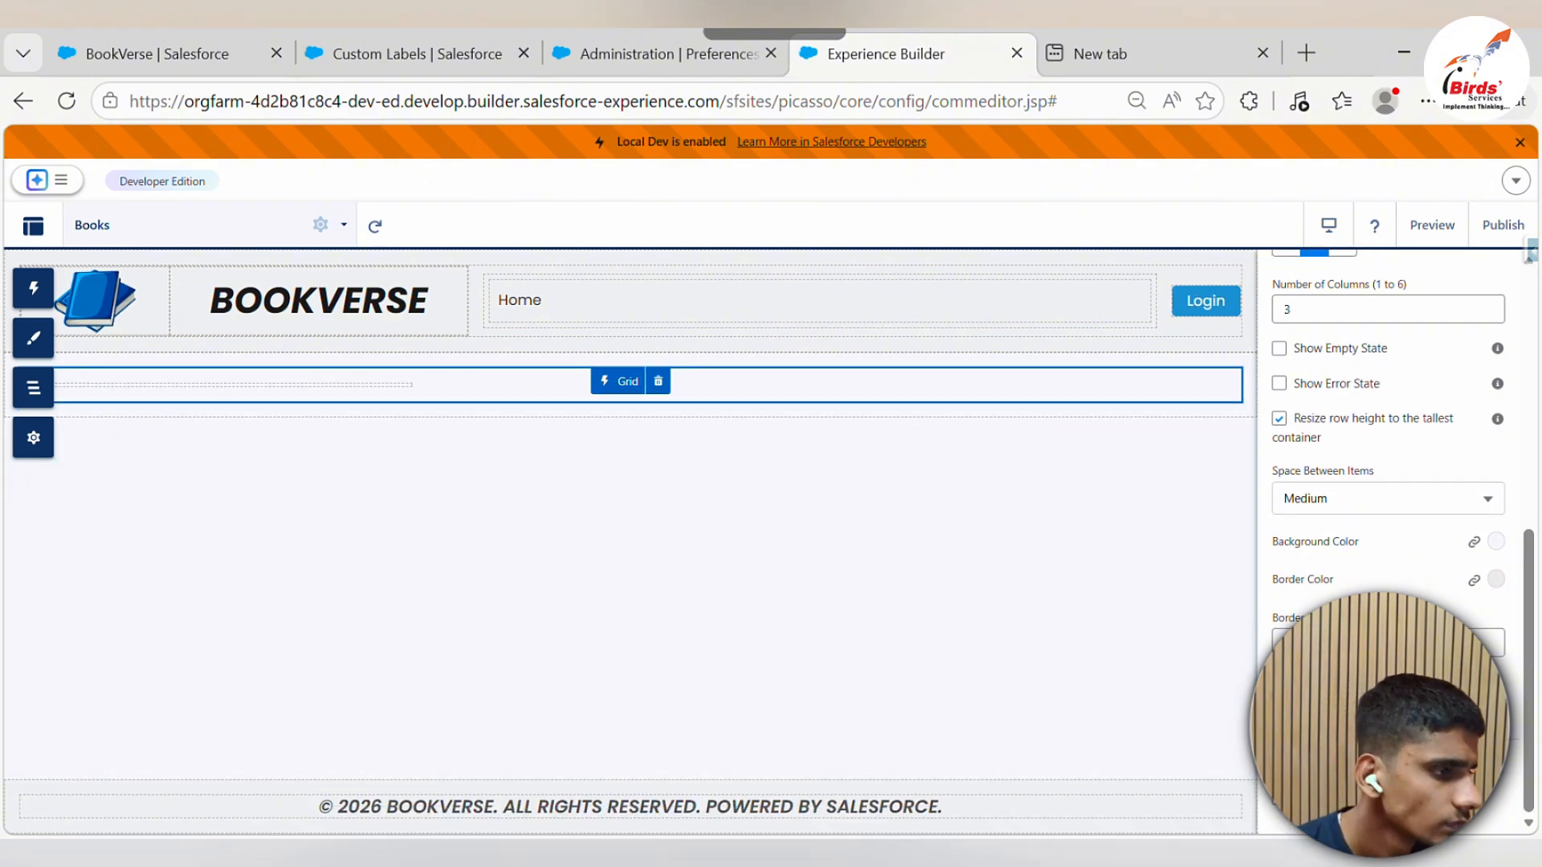
{"action": "left_click", "coordinate": [1279, 799]}
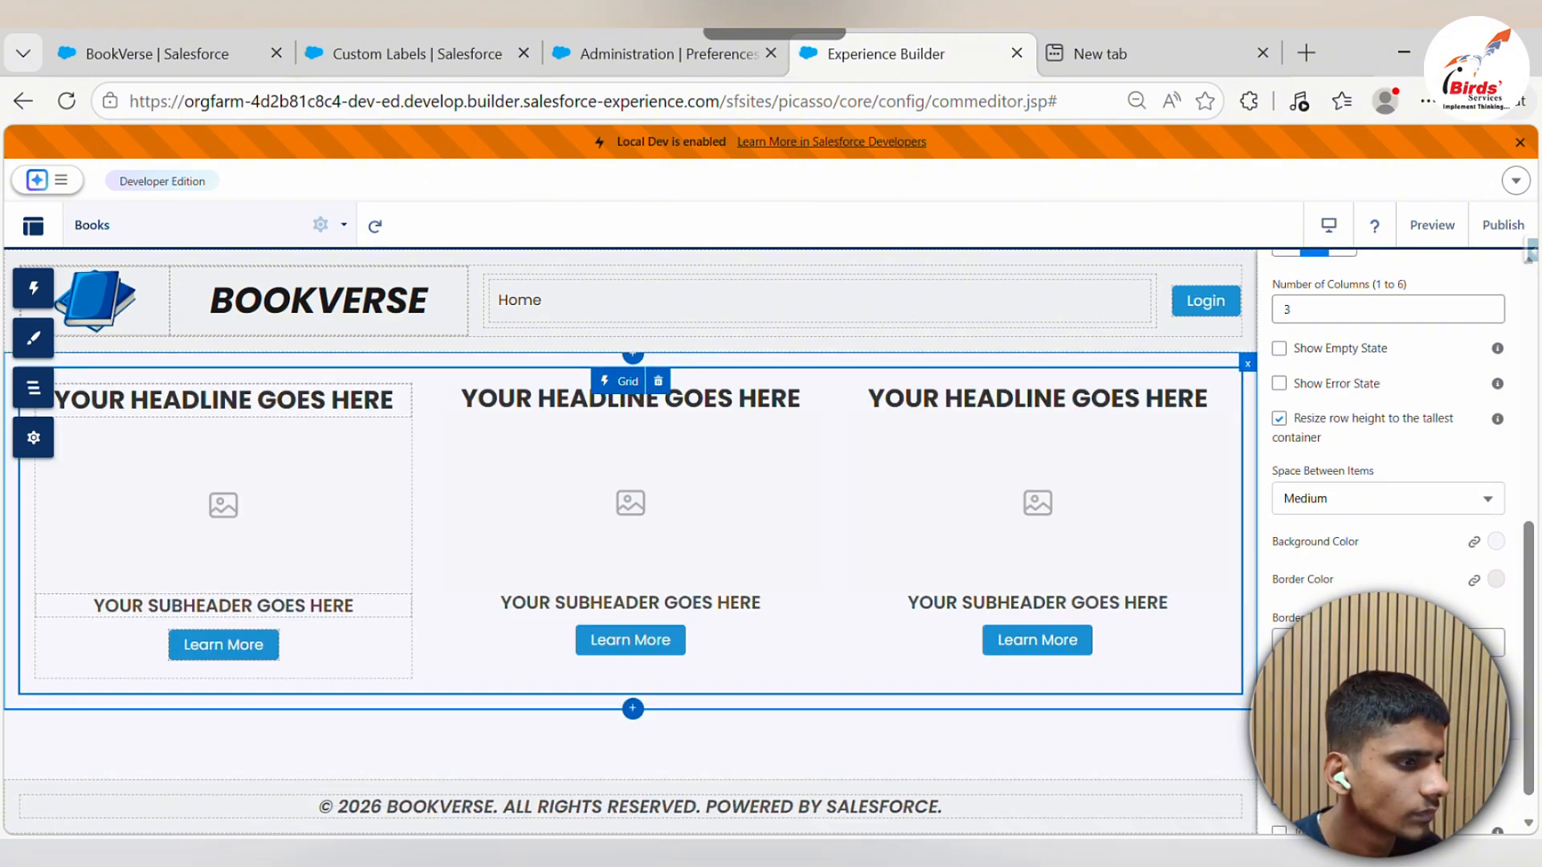
{"action": "scroll", "coordinate": [1279, 799], "scroll_direction": "down", "scroll_amount": 1}
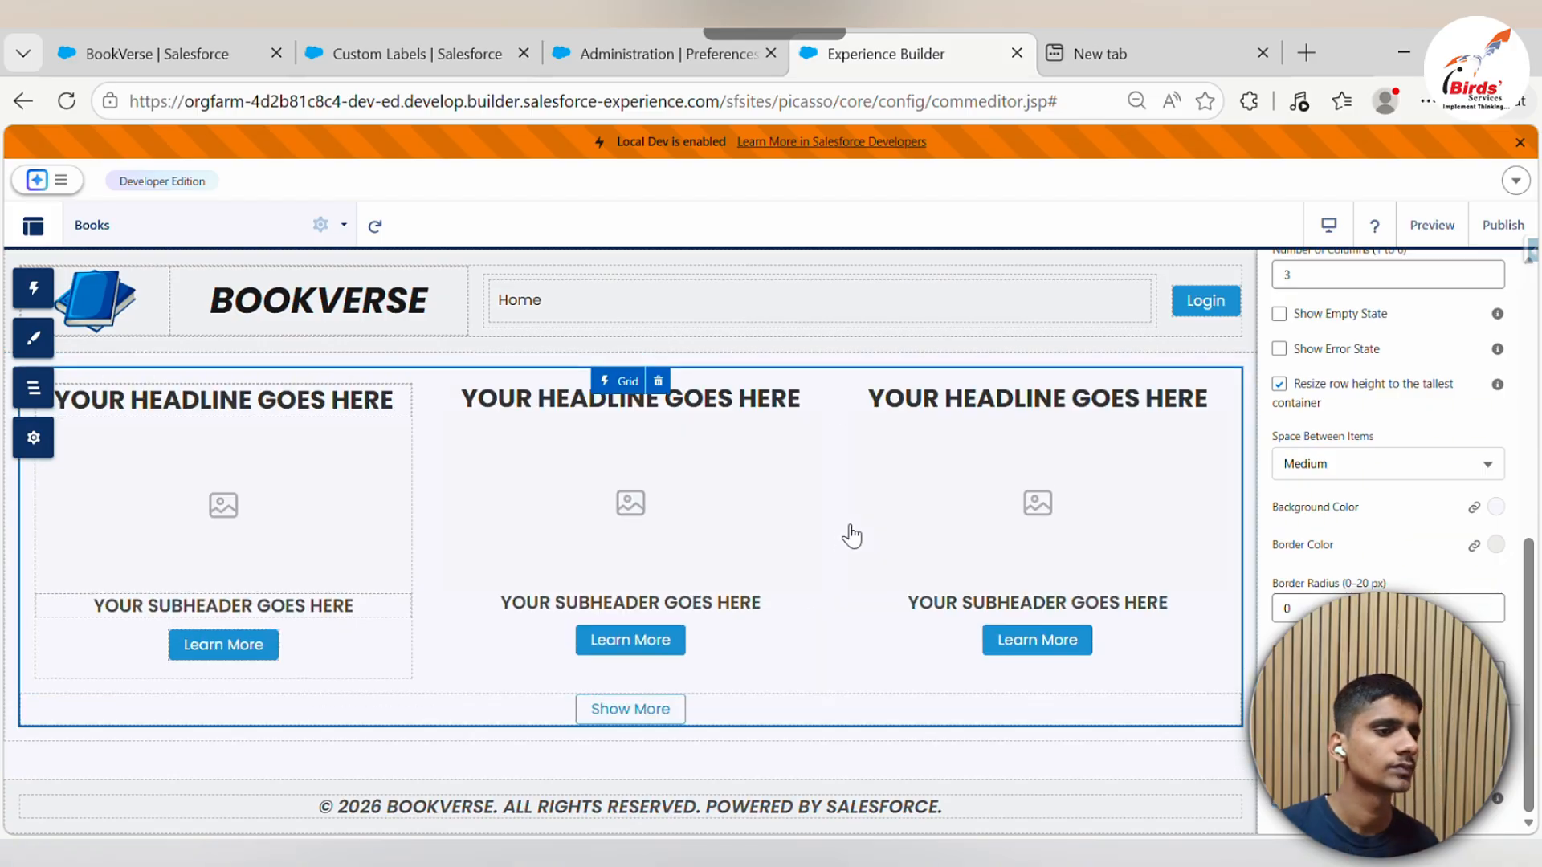
Clear the grid's Items per Page value
{"action": "scroll", "coordinate": [1398, 546], "scroll_direction": "up", "scroll_amount": 10}
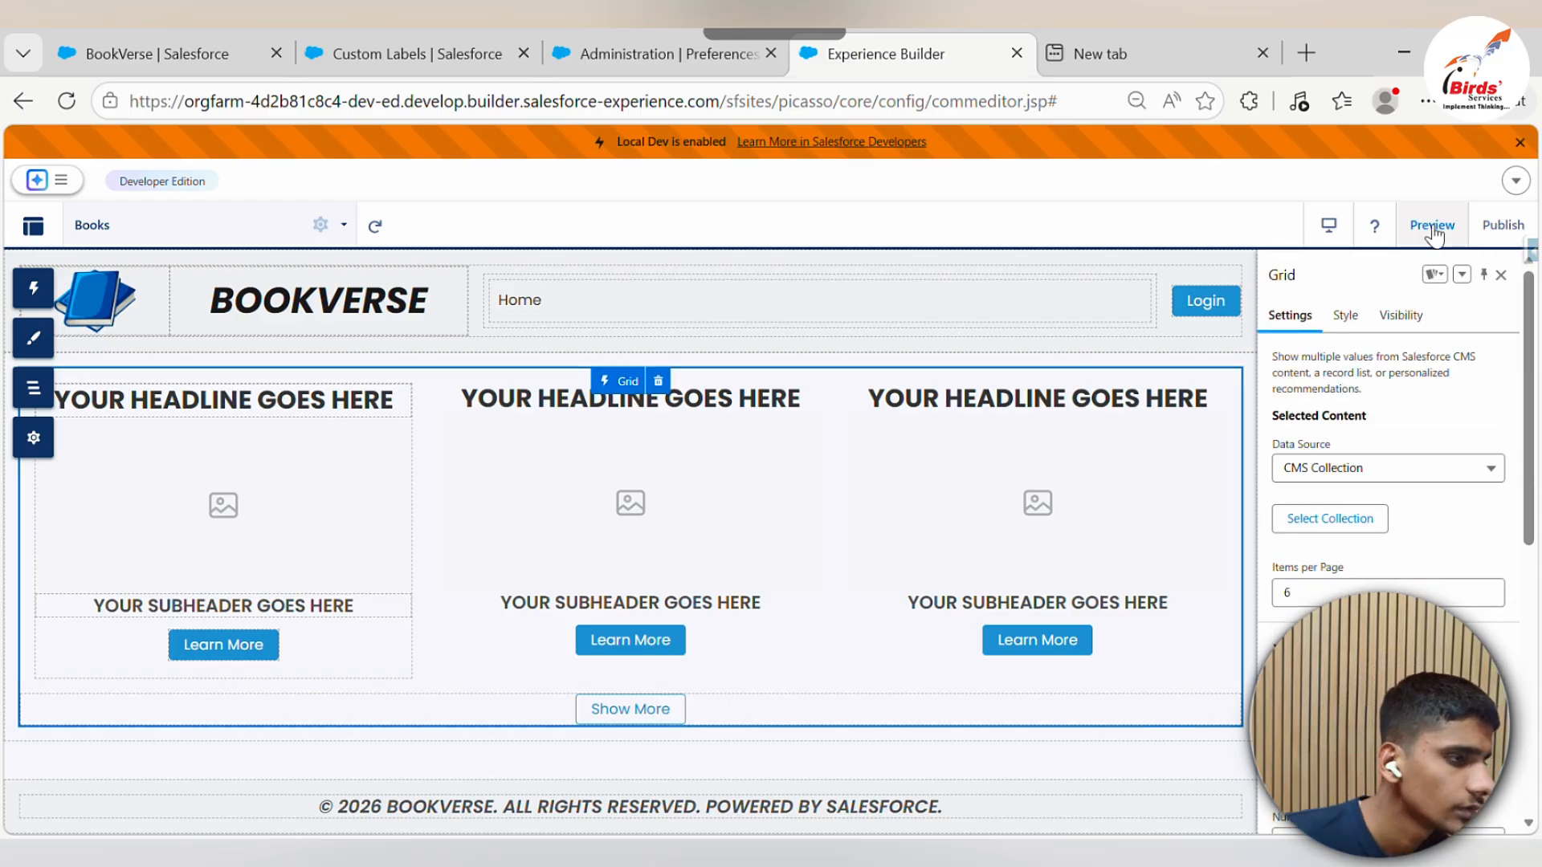
{"action": "left_click_drag", "start_coordinate": [1338, 595], "coordinate": [760, 594]}
{"action": "key", "text": "BackSpace"}
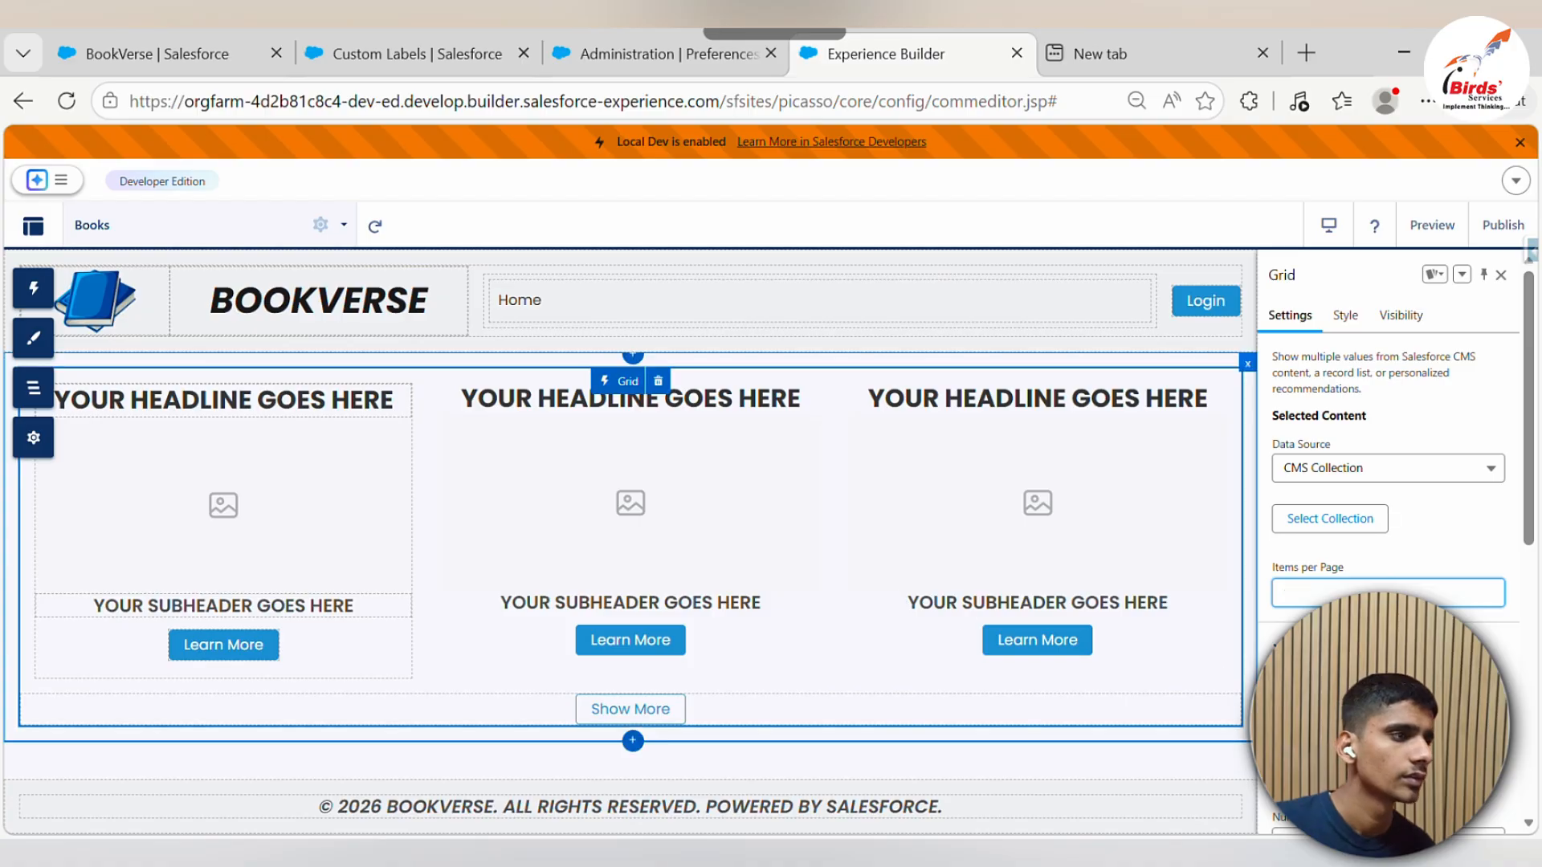
{"action": "left_click", "coordinate": [1435, 532]}
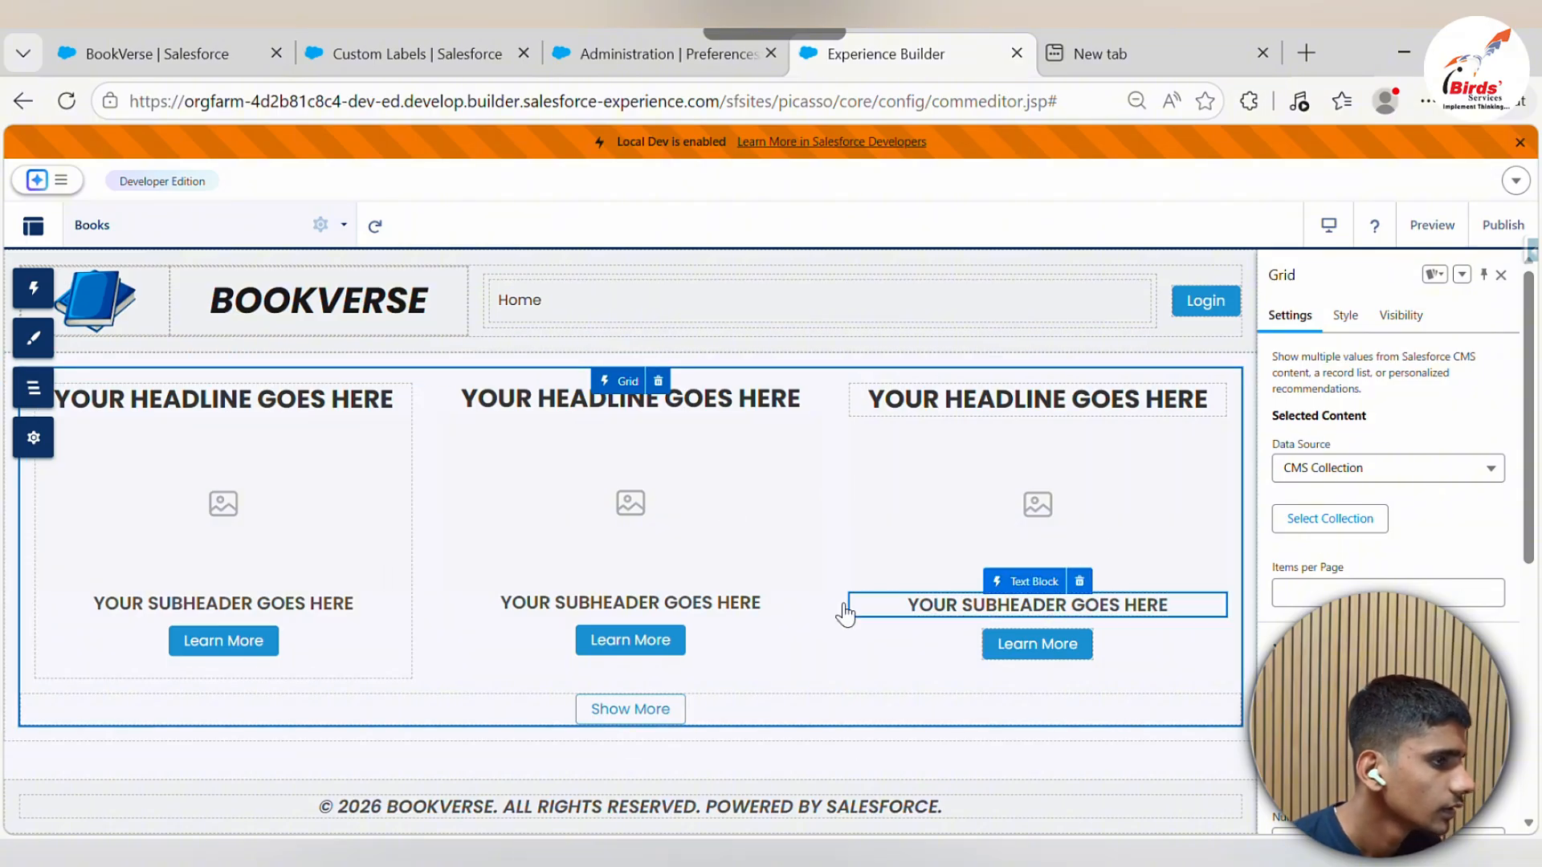
Give the tile a thin border through its style settings, preview the Books page and return to the builder
{"action": "left_click", "coordinate": [394, 570]}
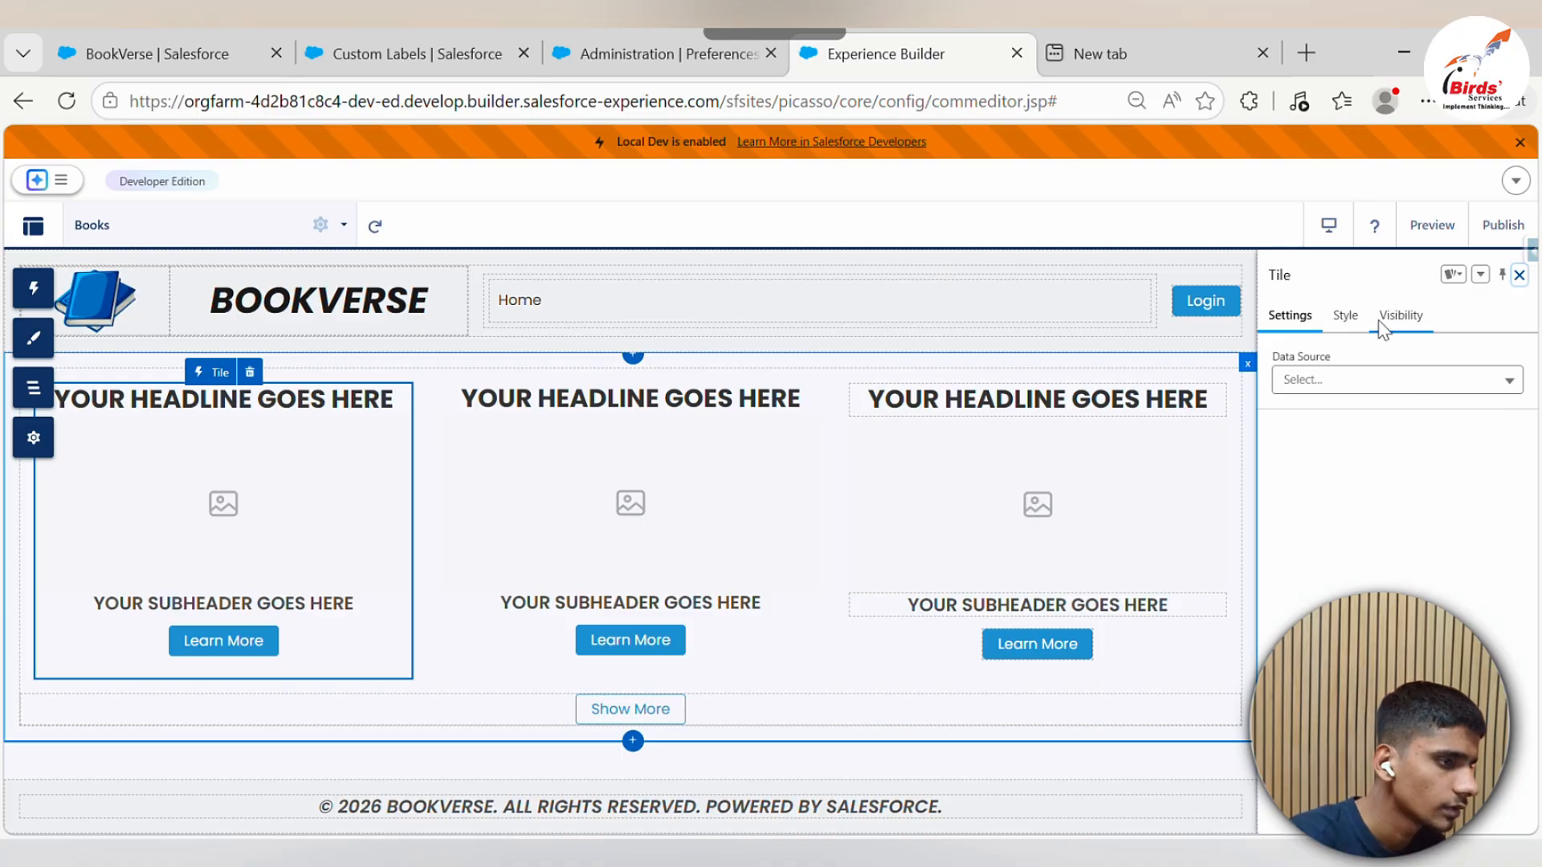
{"action": "left_click", "coordinate": [1345, 315]}
{"action": "left_click", "coordinate": [1324, 501]}
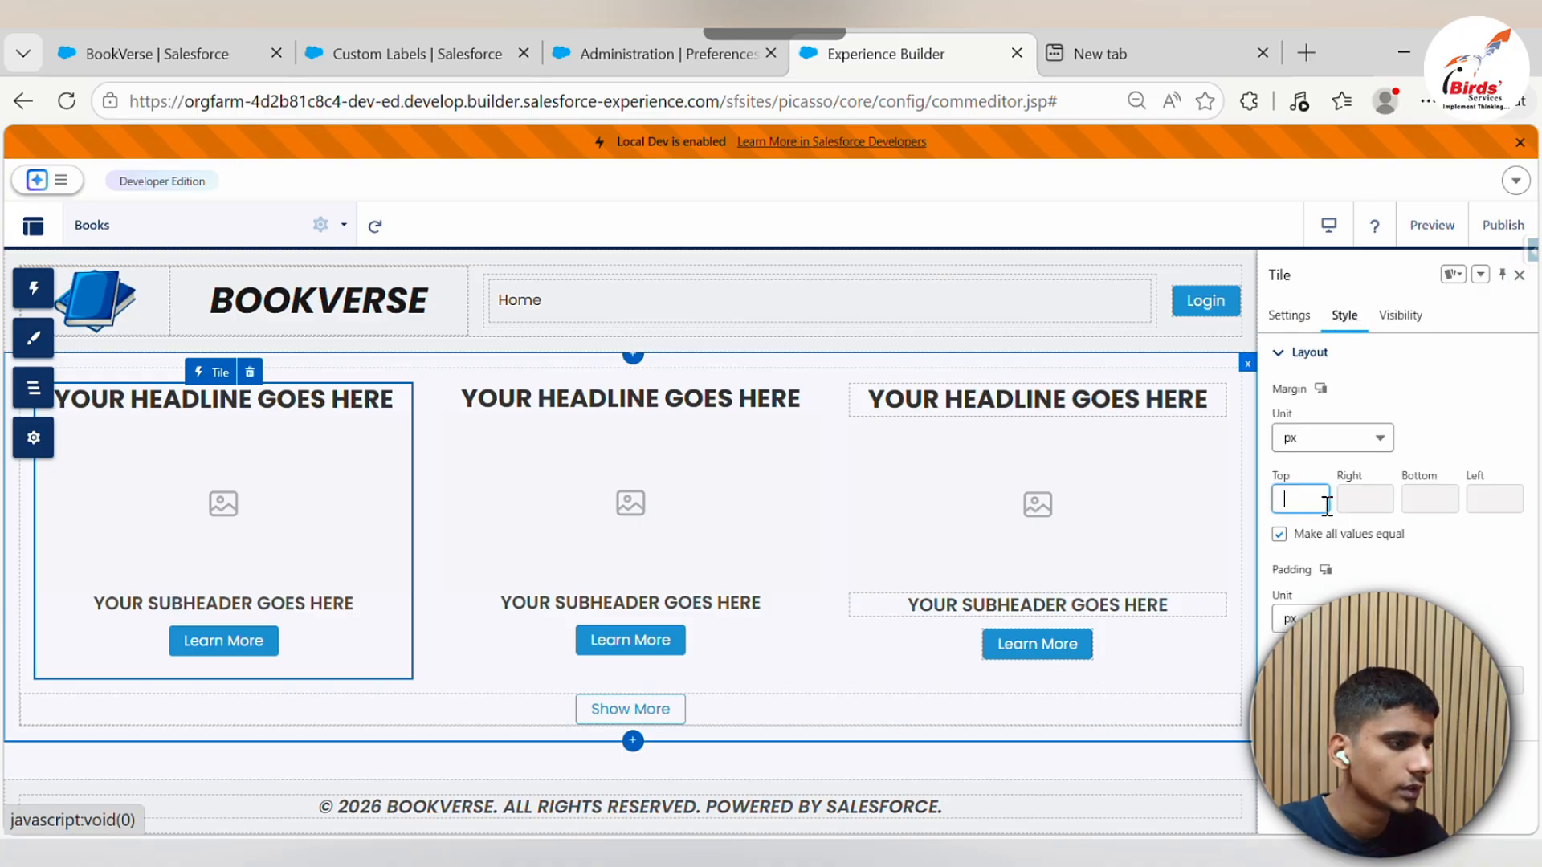
{"action": "scroll", "coordinate": [1382, 562], "scroll_direction": "down", "scroll_amount": 2}
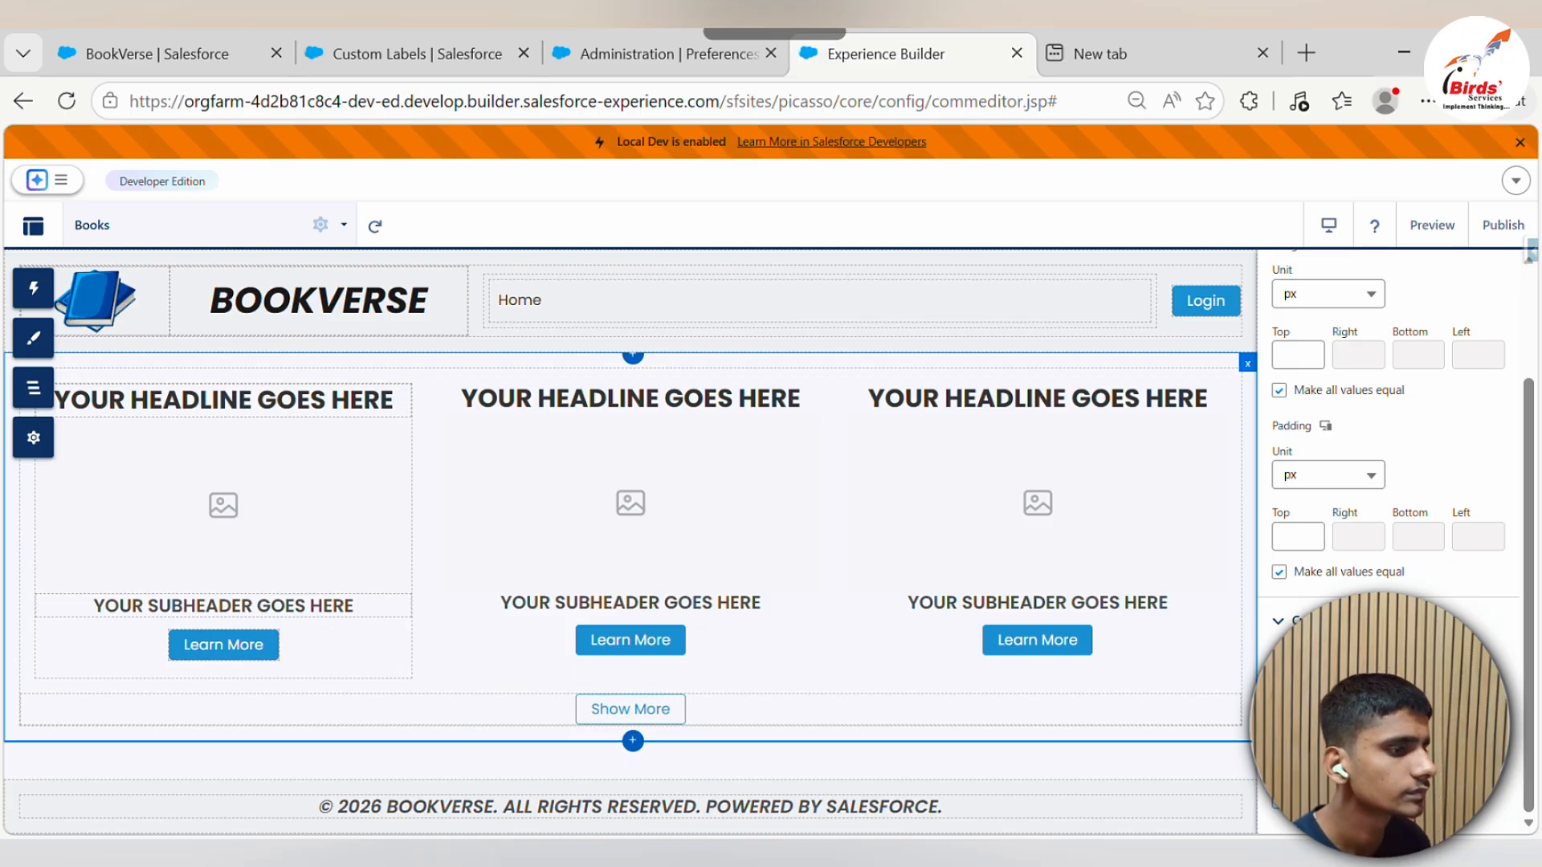
{"action": "scroll", "coordinate": [1389, 482], "scroll_direction": "up", "scroll_amount": 2}
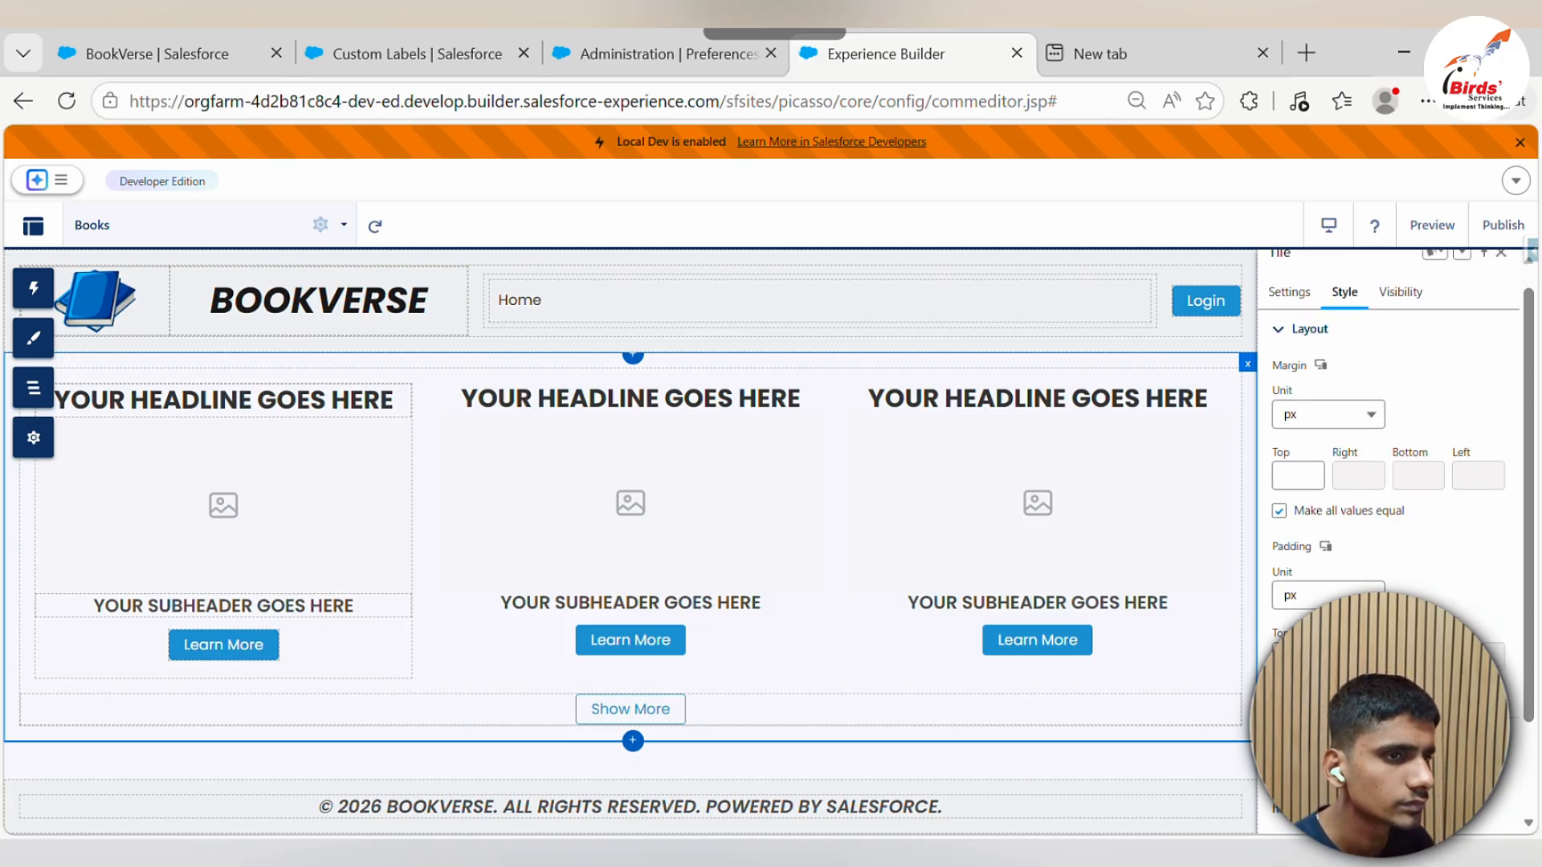
{"action": "left_click", "coordinate": [1317, 738]}
{"action": "scroll", "coordinate": [1389, 481], "scroll_direction": "down", "scroll_amount": 2}
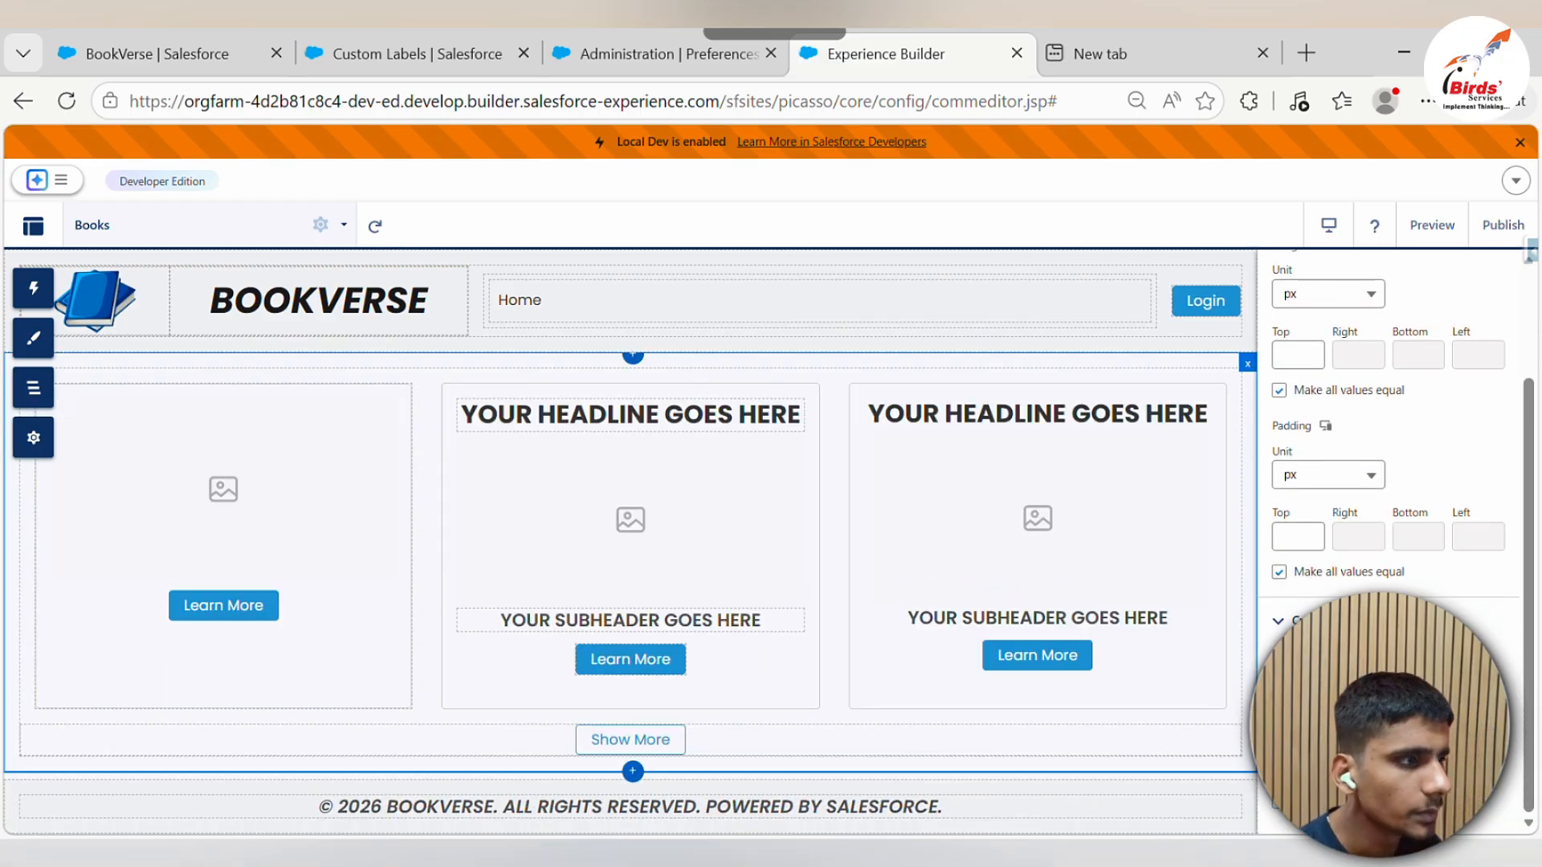
{"action": "left_click", "coordinate": [1422, 228]}
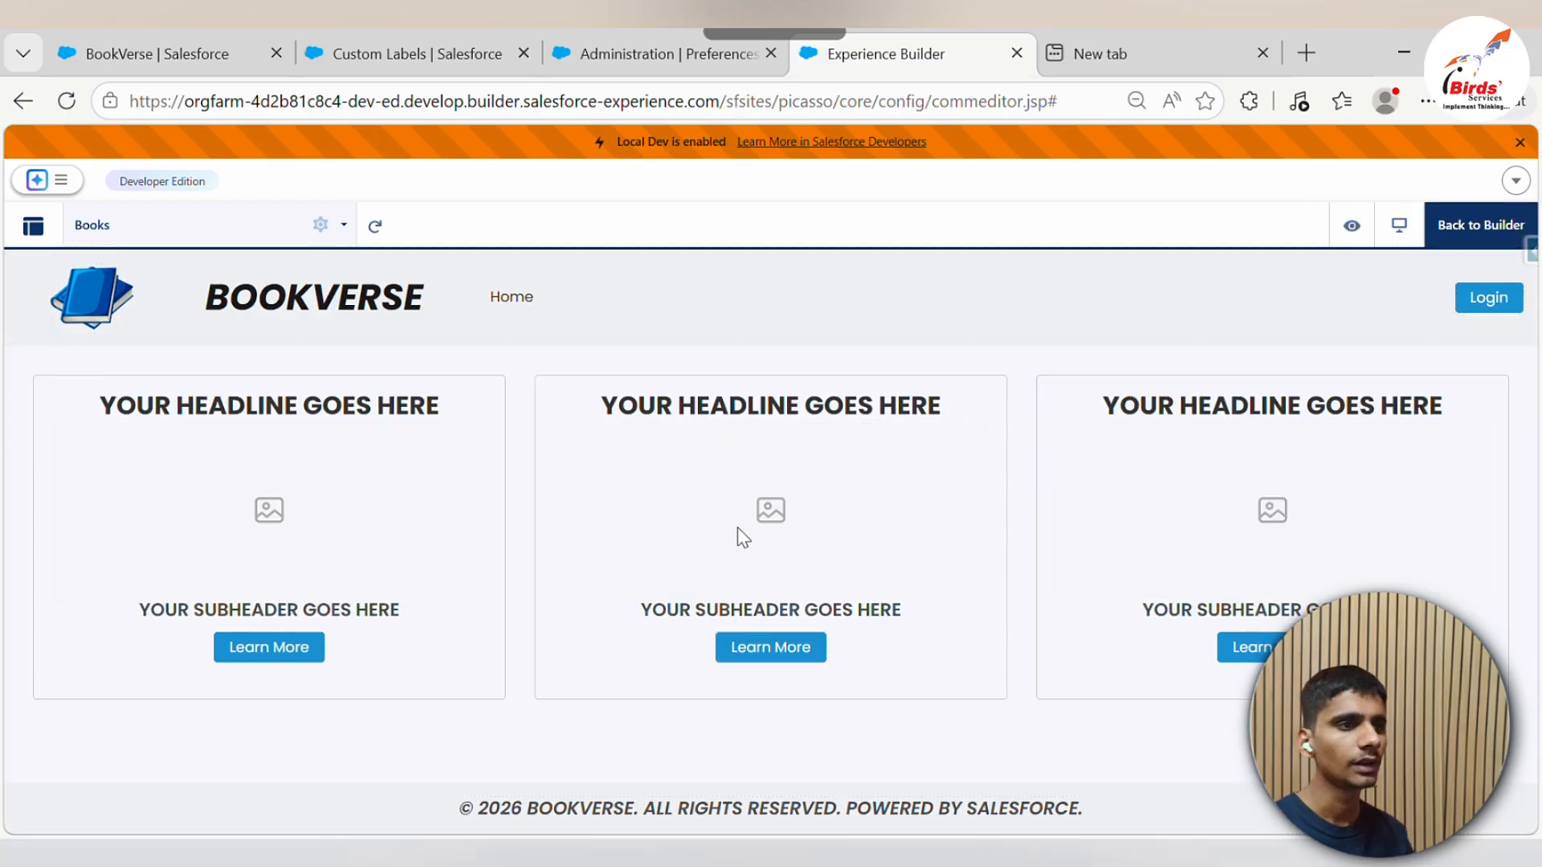
{"action": "left_click", "coordinate": [1466, 233]}
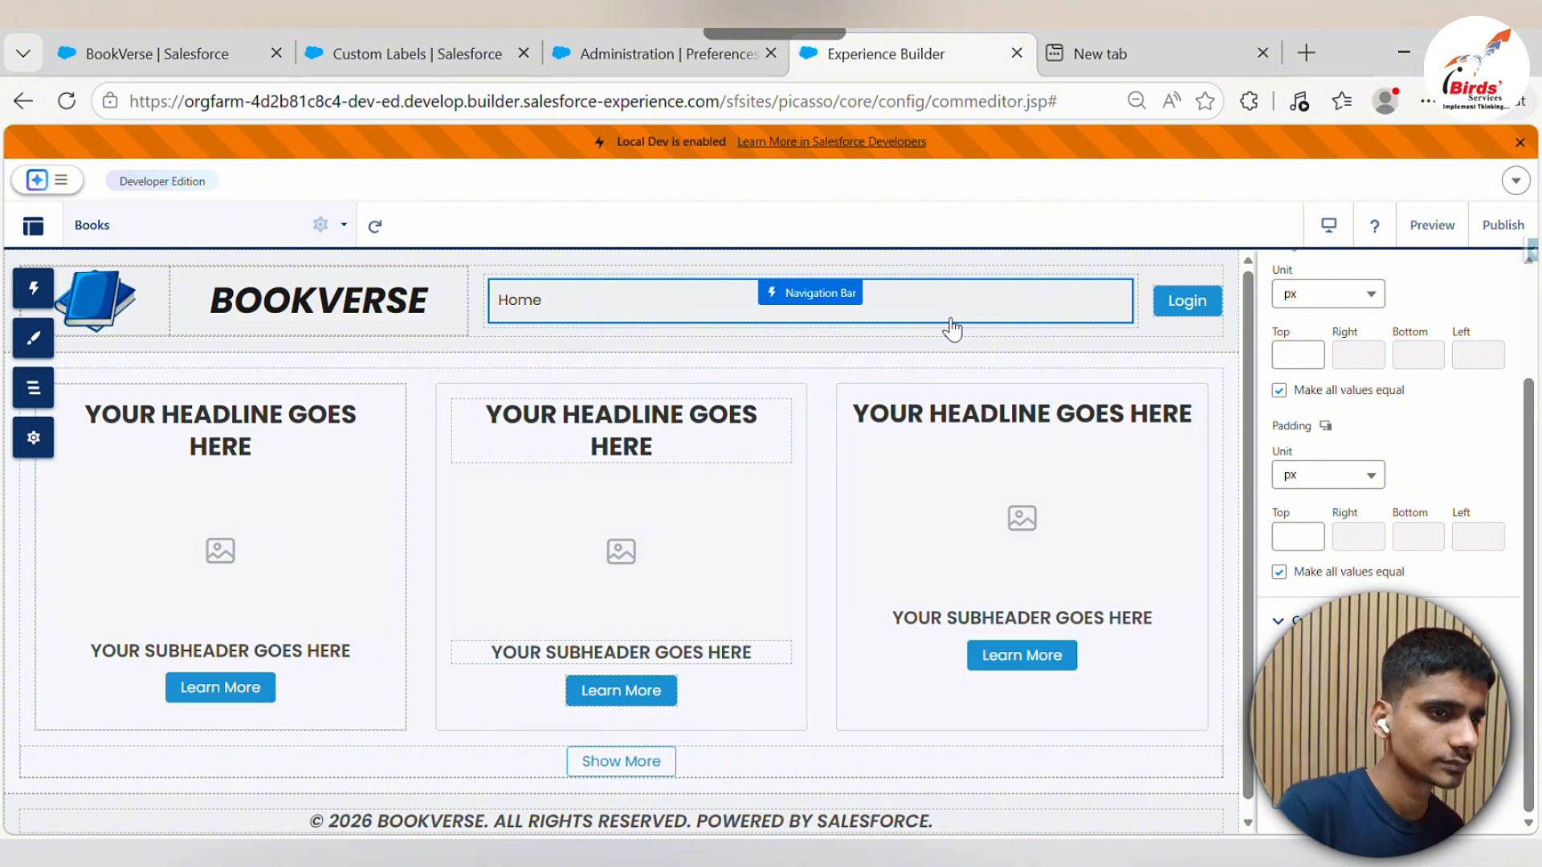
Switch to the BookVerse CMS workspace and create a folder named Books
{"action": "left_click", "coordinate": [418, 53]}
{"action": "left_click", "coordinate": [127, 67]}
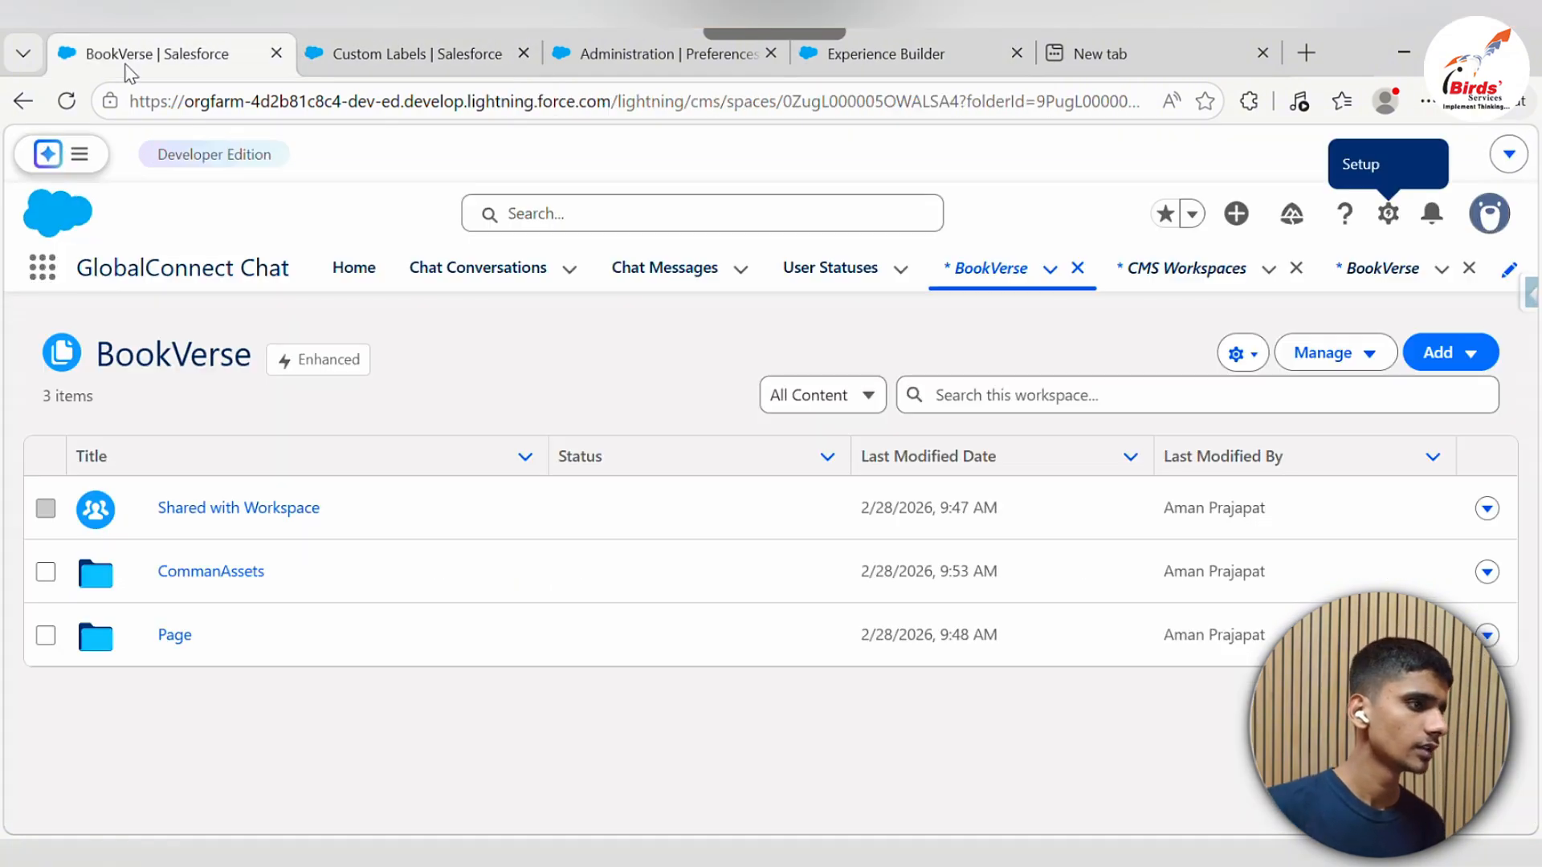
{"action": "left_click", "coordinate": [1479, 394]}
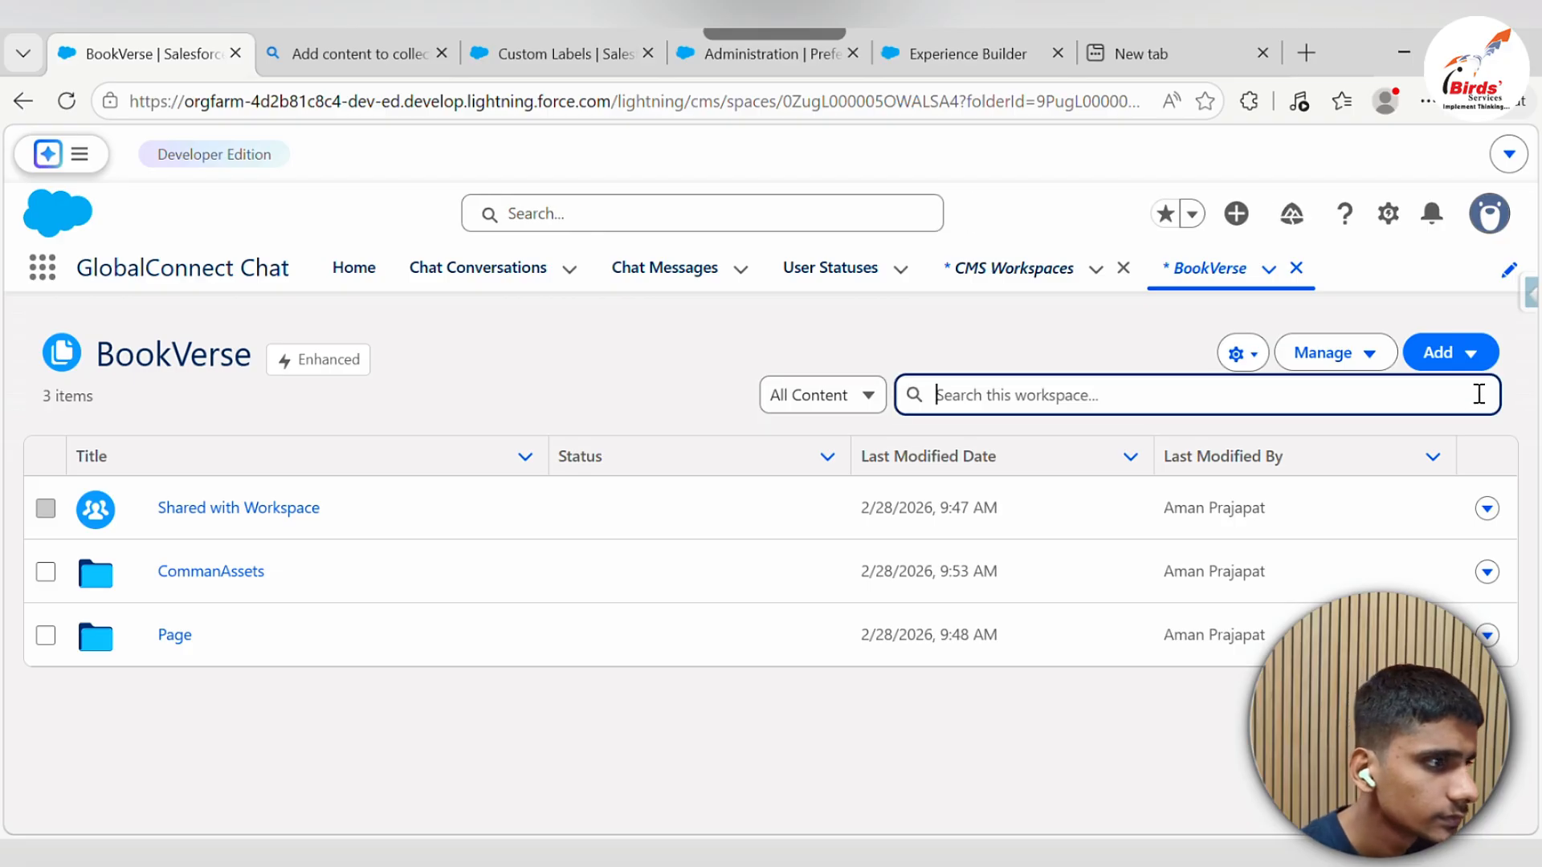
{"action": "left_click", "coordinate": [1486, 368]}
{"action": "left_click", "coordinate": [1449, 436]}
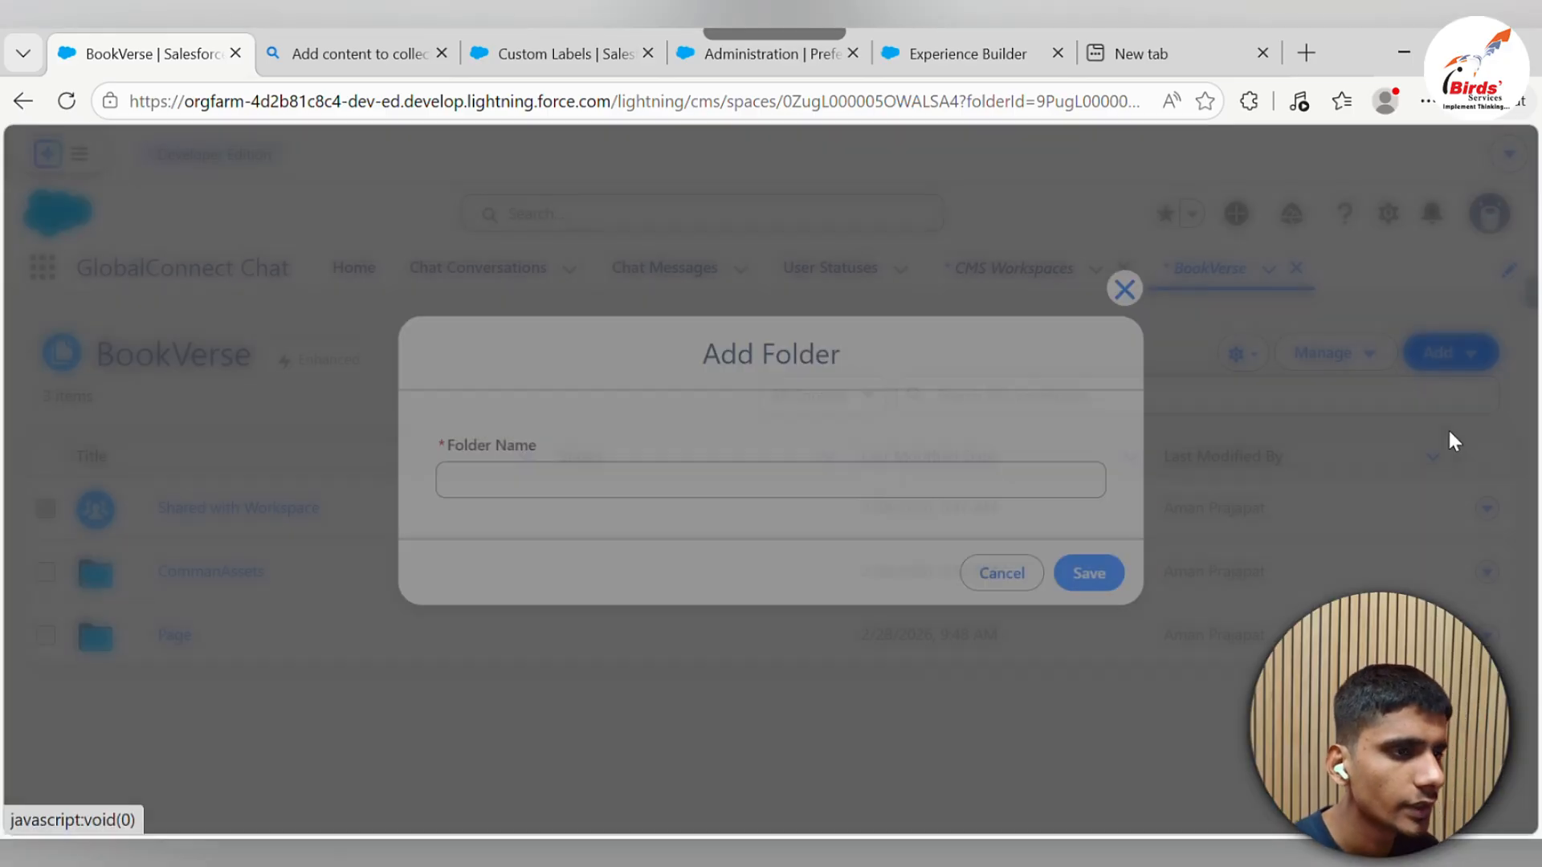
{"action": "left_click", "coordinate": [675, 478]}
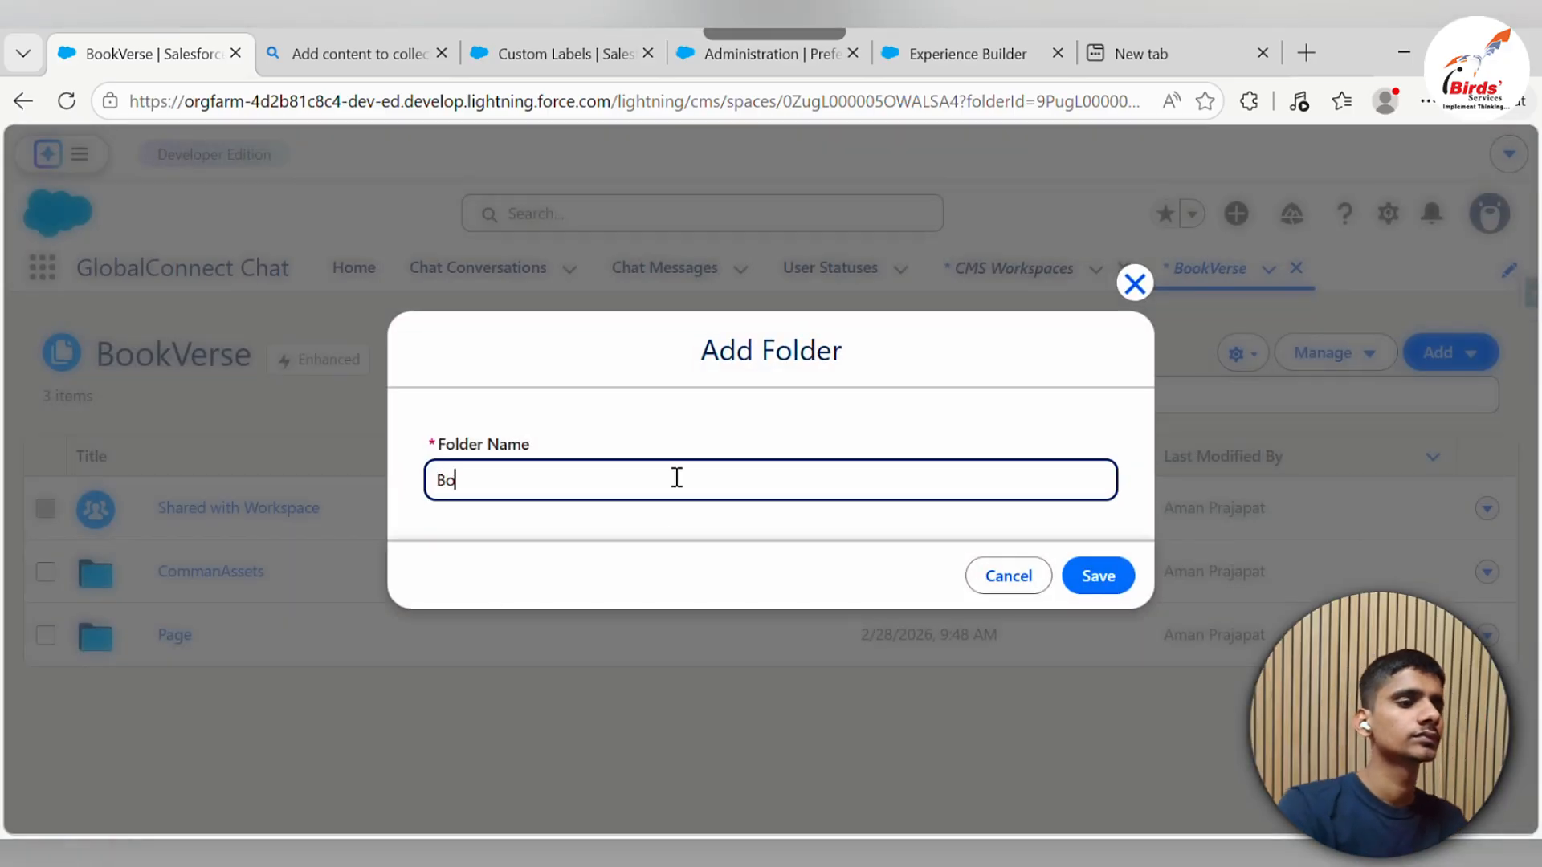
{"action": "key", "text": "Tab"}
{"action": "key", "text": "Tab"}
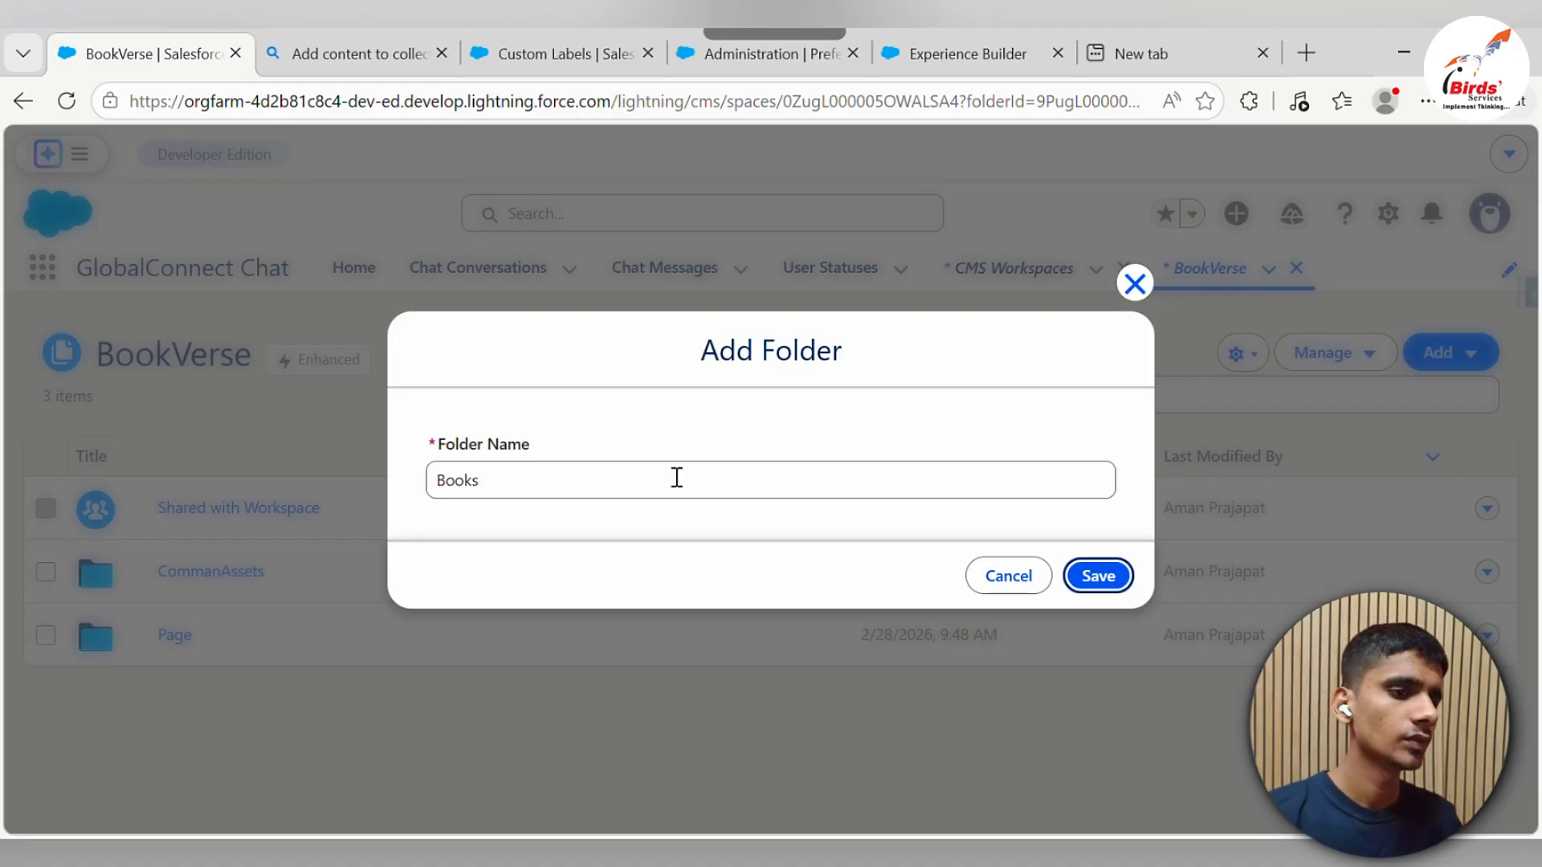
{"action": "key", "text": "Return"}
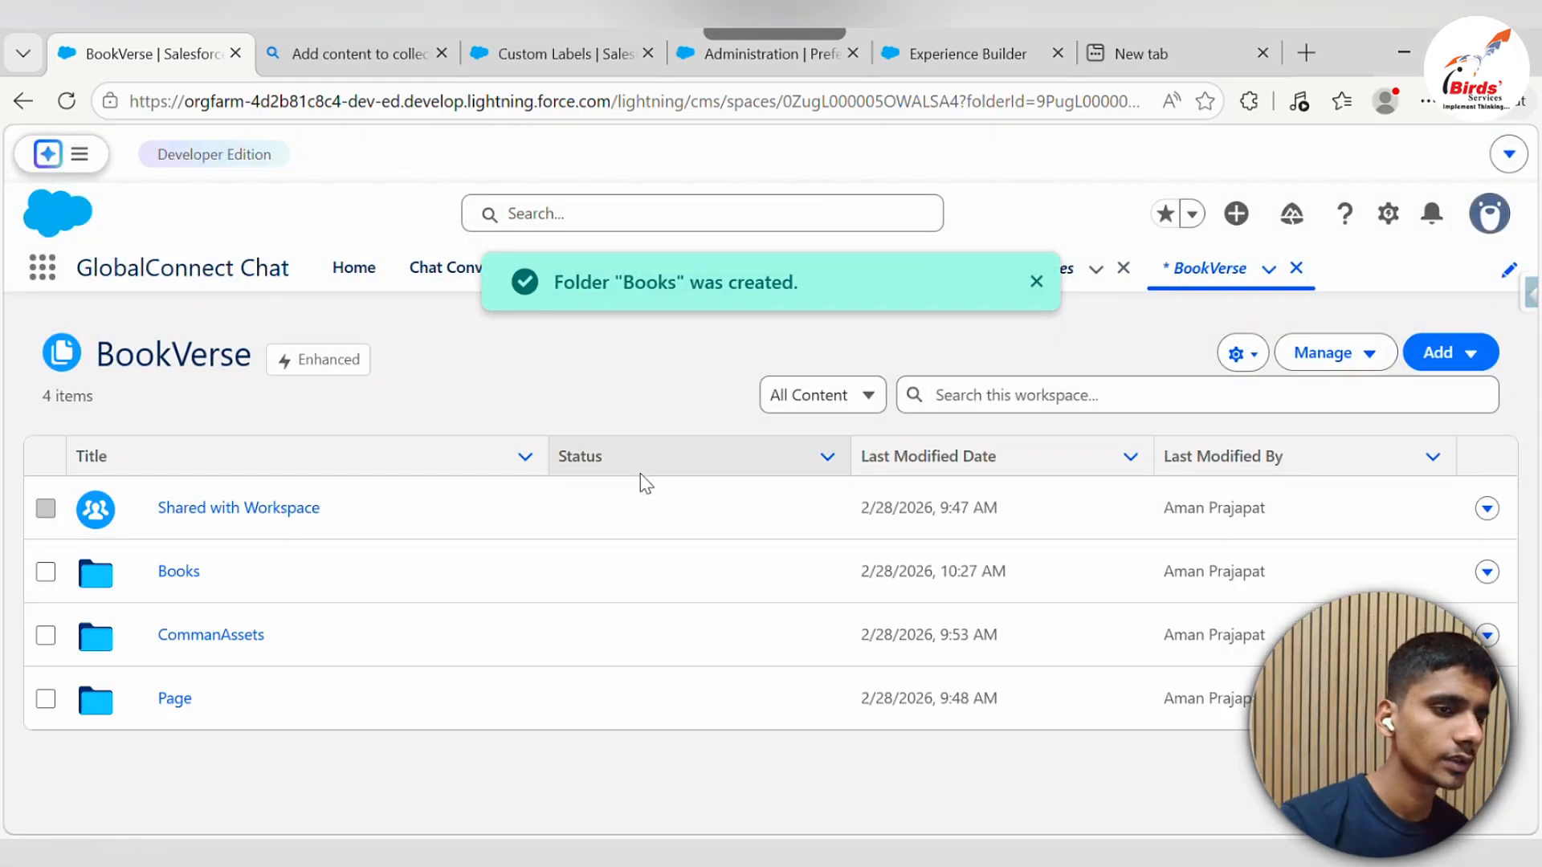
Open the Books folder and start creating a content item of type News in it
{"action": "left_click", "coordinate": [190, 568]}
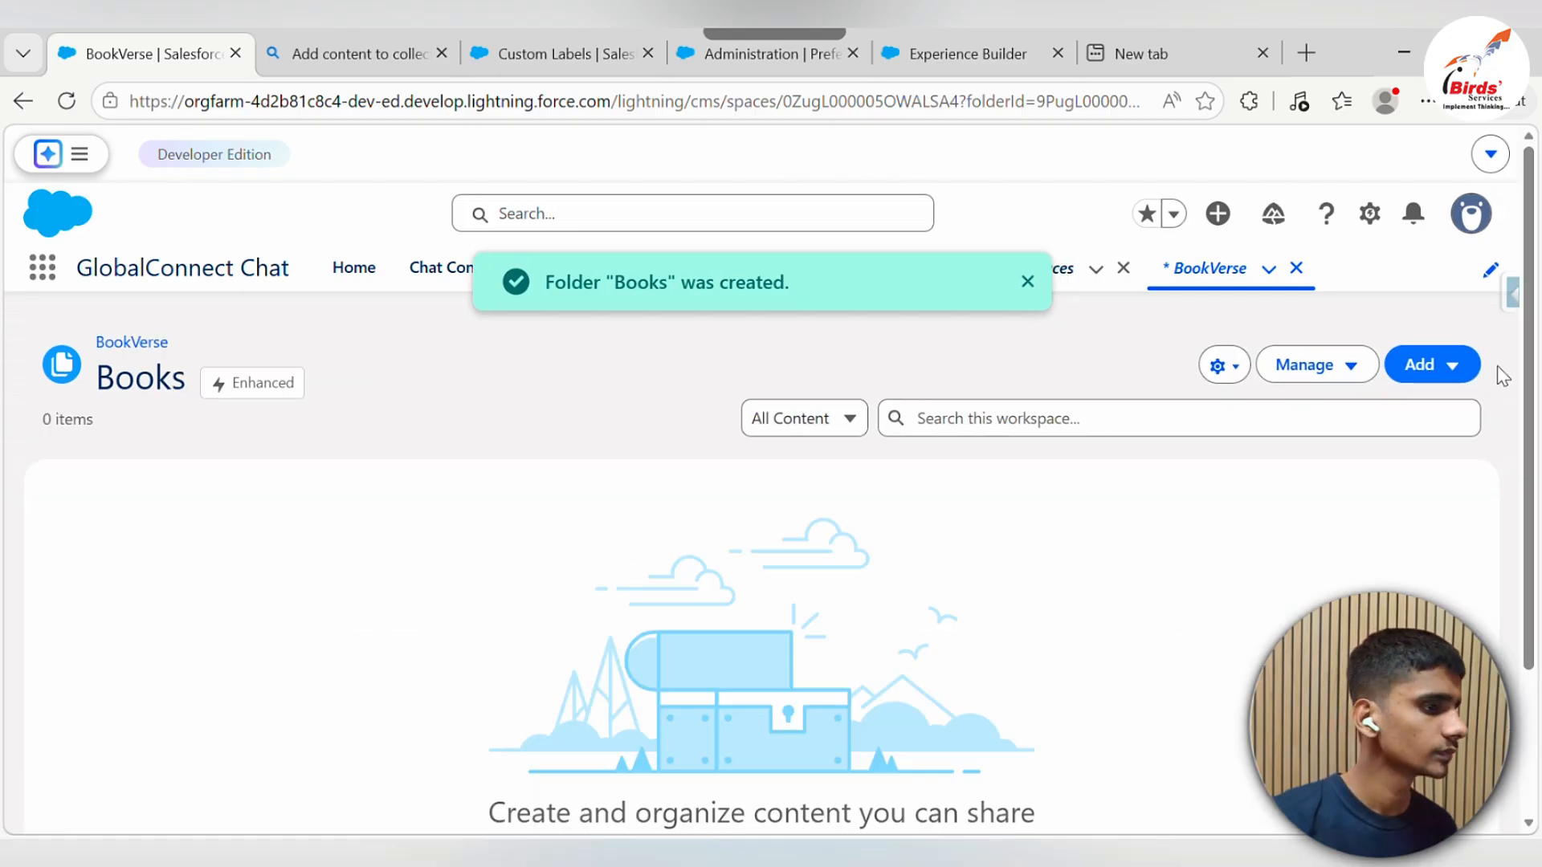
{"action": "left_click", "coordinate": [1434, 364]}
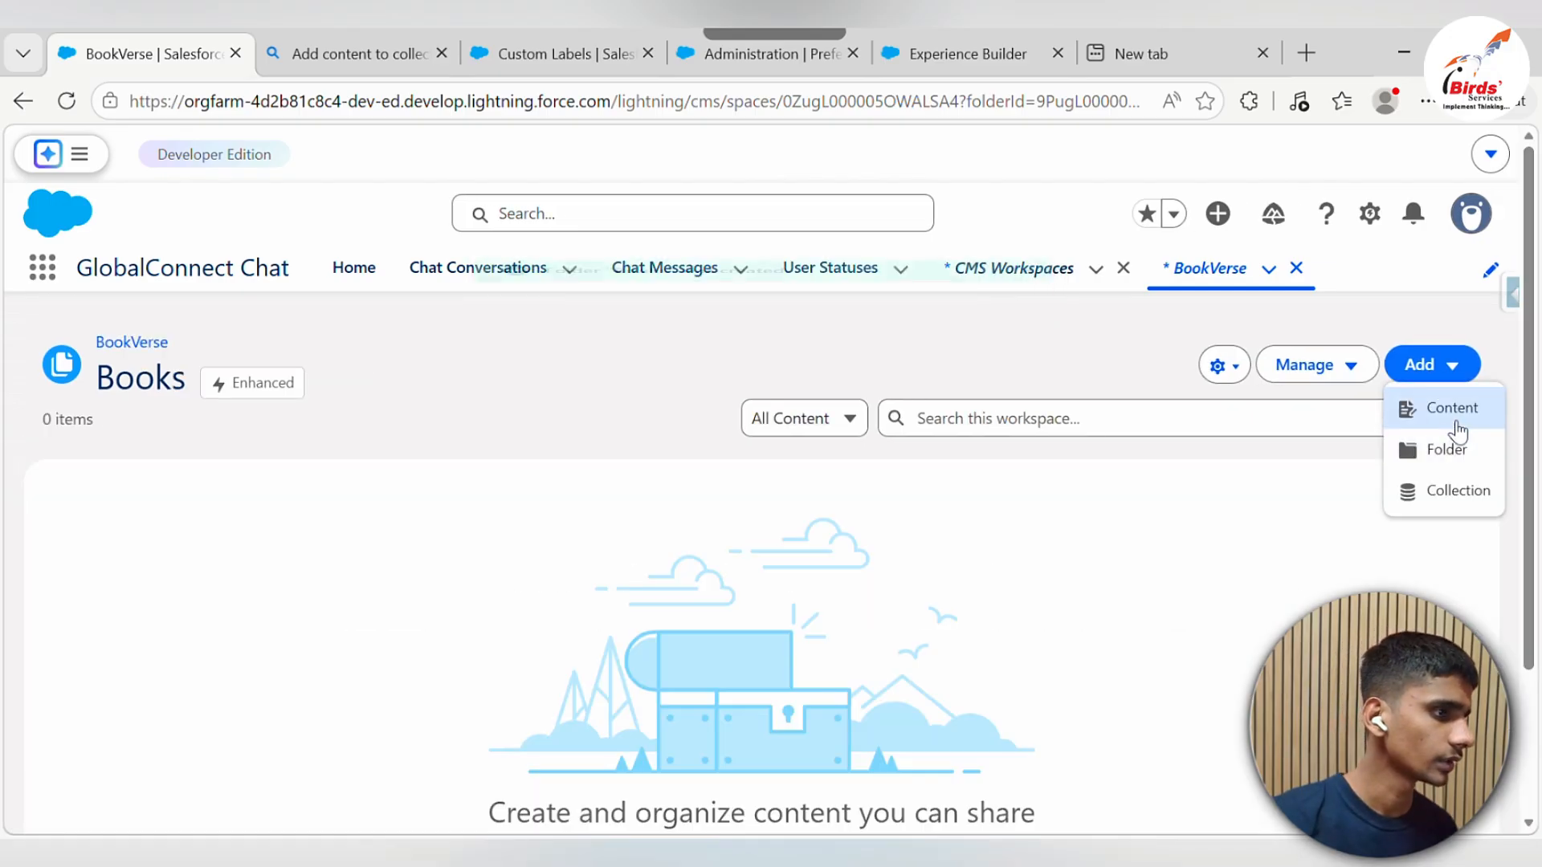
{"action": "left_click", "coordinate": [1457, 422]}
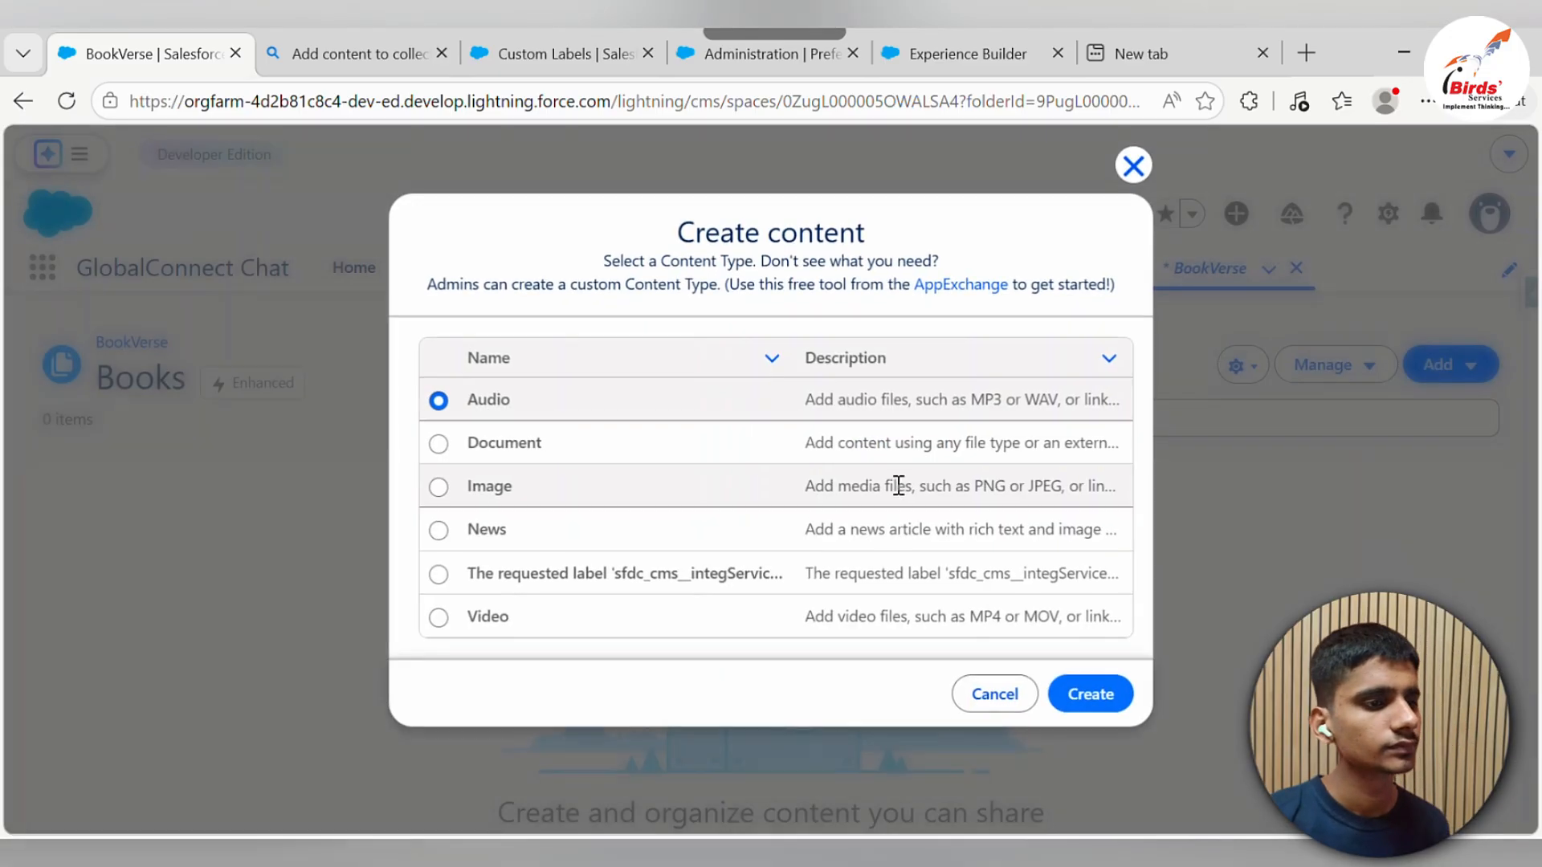
{"action": "left_click", "coordinate": [639, 556]}
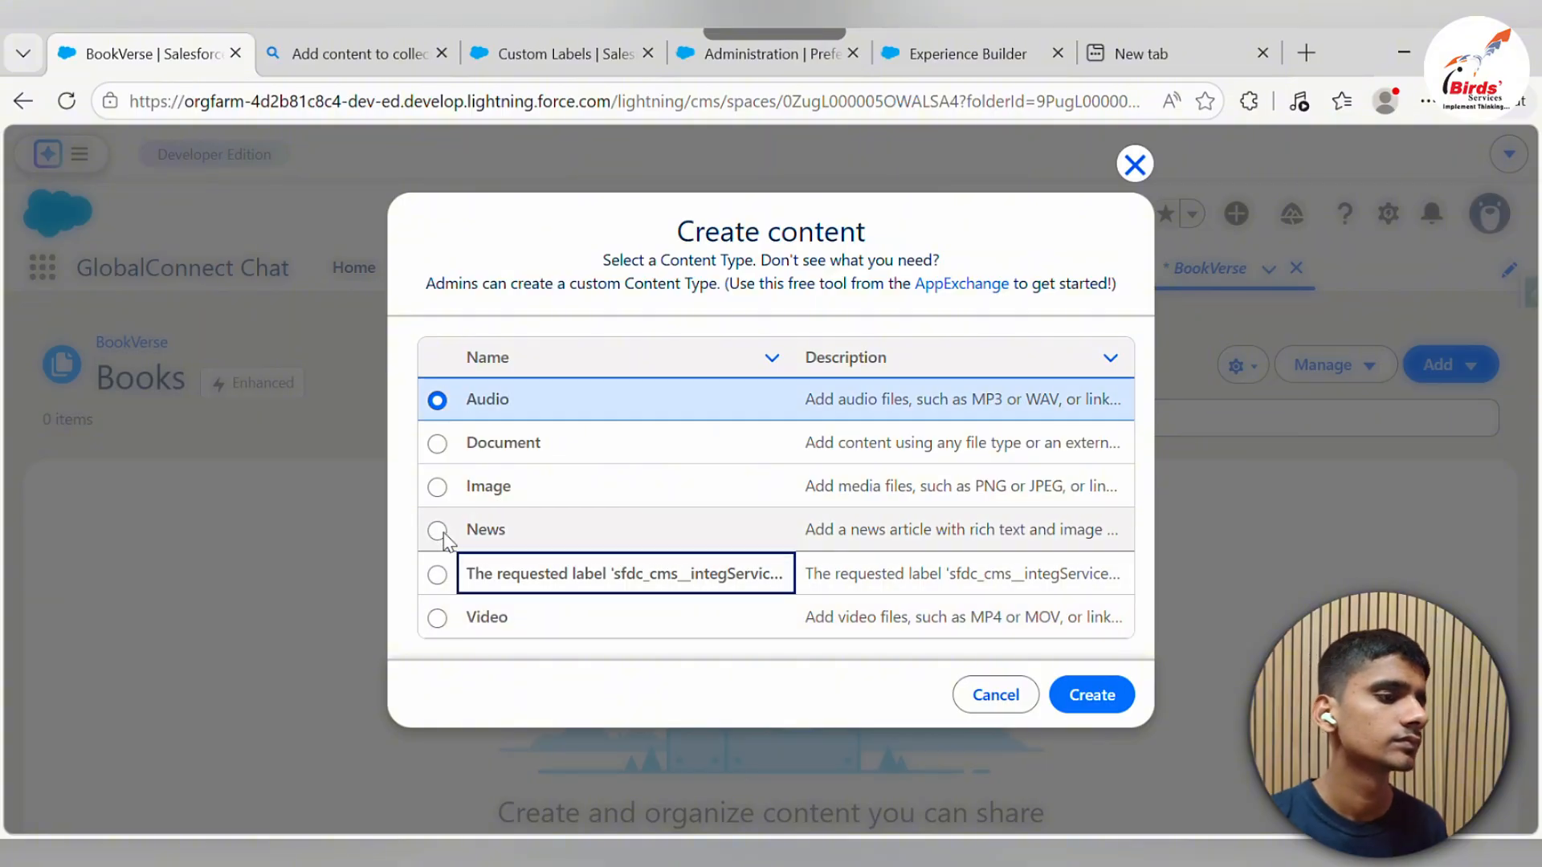
{"action": "left_click", "coordinate": [440, 532]}
{"action": "left_click", "coordinate": [1111, 705]}
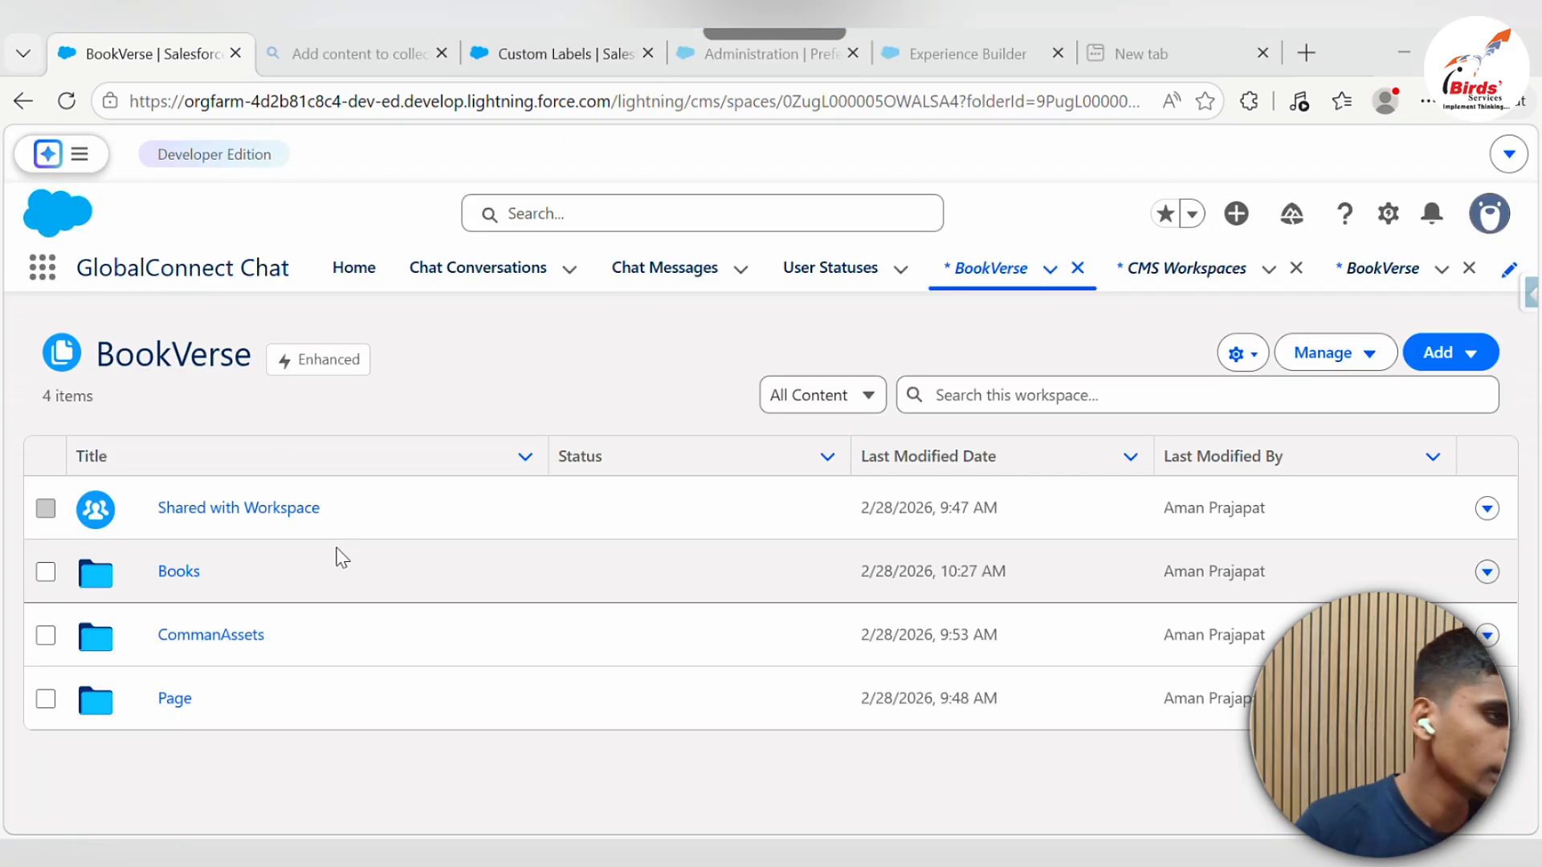
Open the Books folder holding the published news items and start a manual collection in it
{"action": "left_click", "coordinate": [187, 574]}
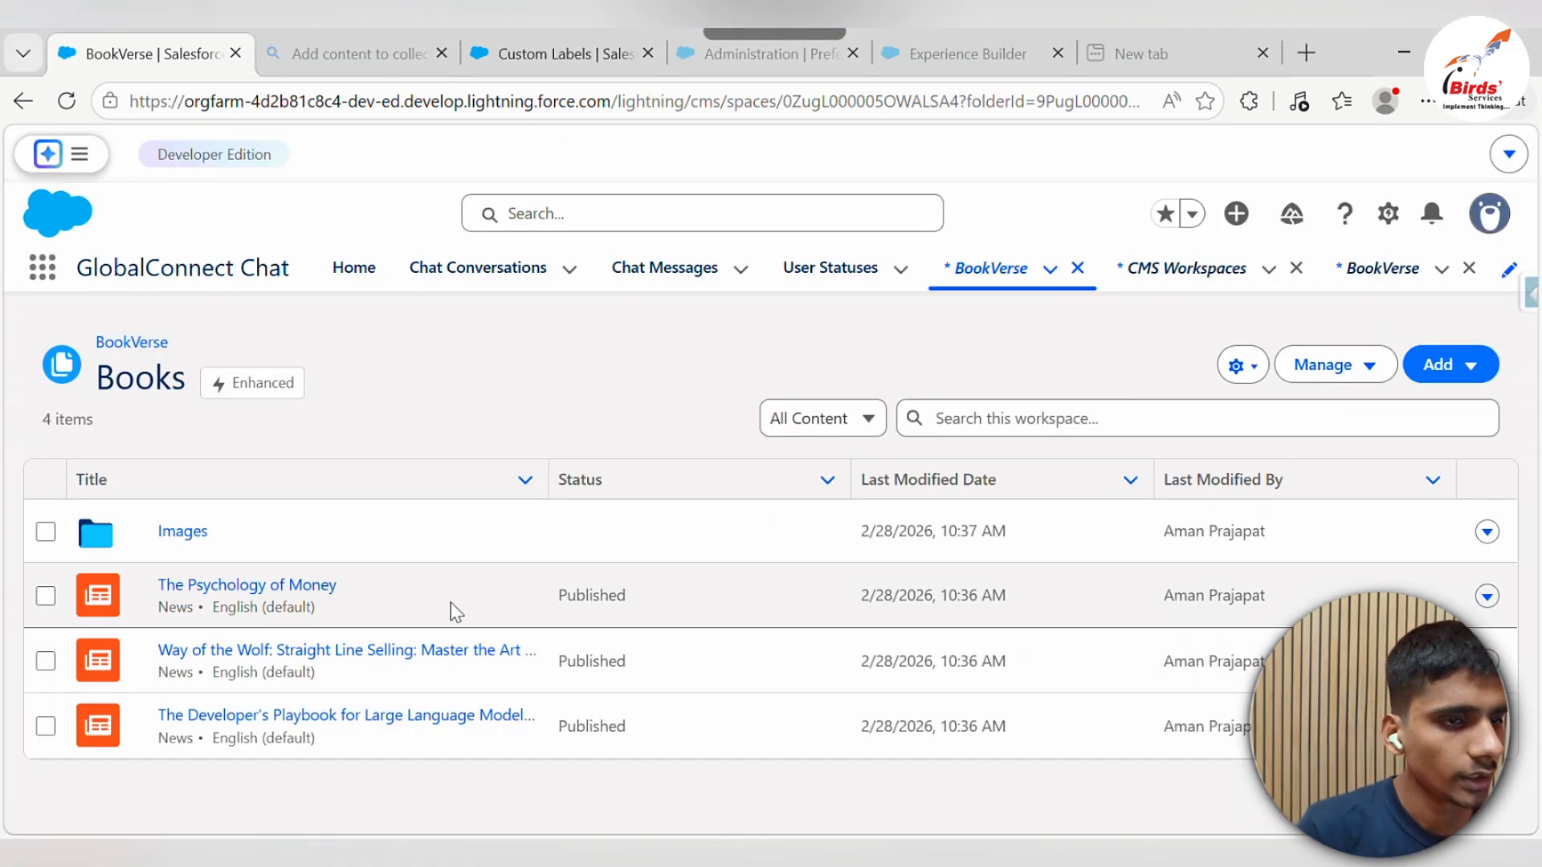
{"action": "left_click_drag", "start_coordinate": [541, 750], "coordinate": [158, 583]}
{"action": "key", "text": "super"}
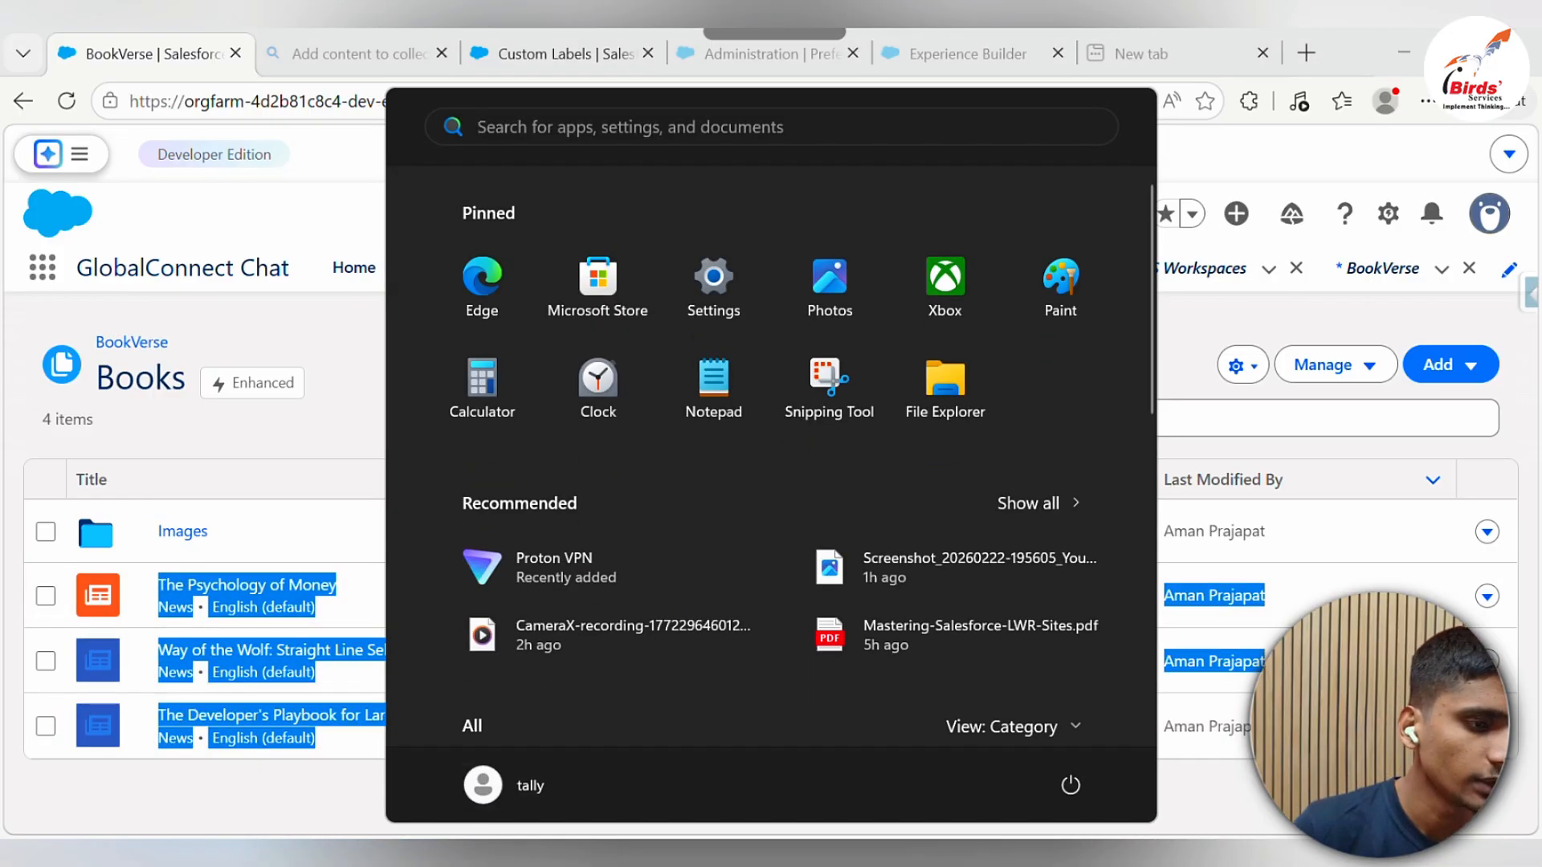
{"action": "key", "text": "Escape"}
{"action": "left_click", "coordinate": [1164, 746]}
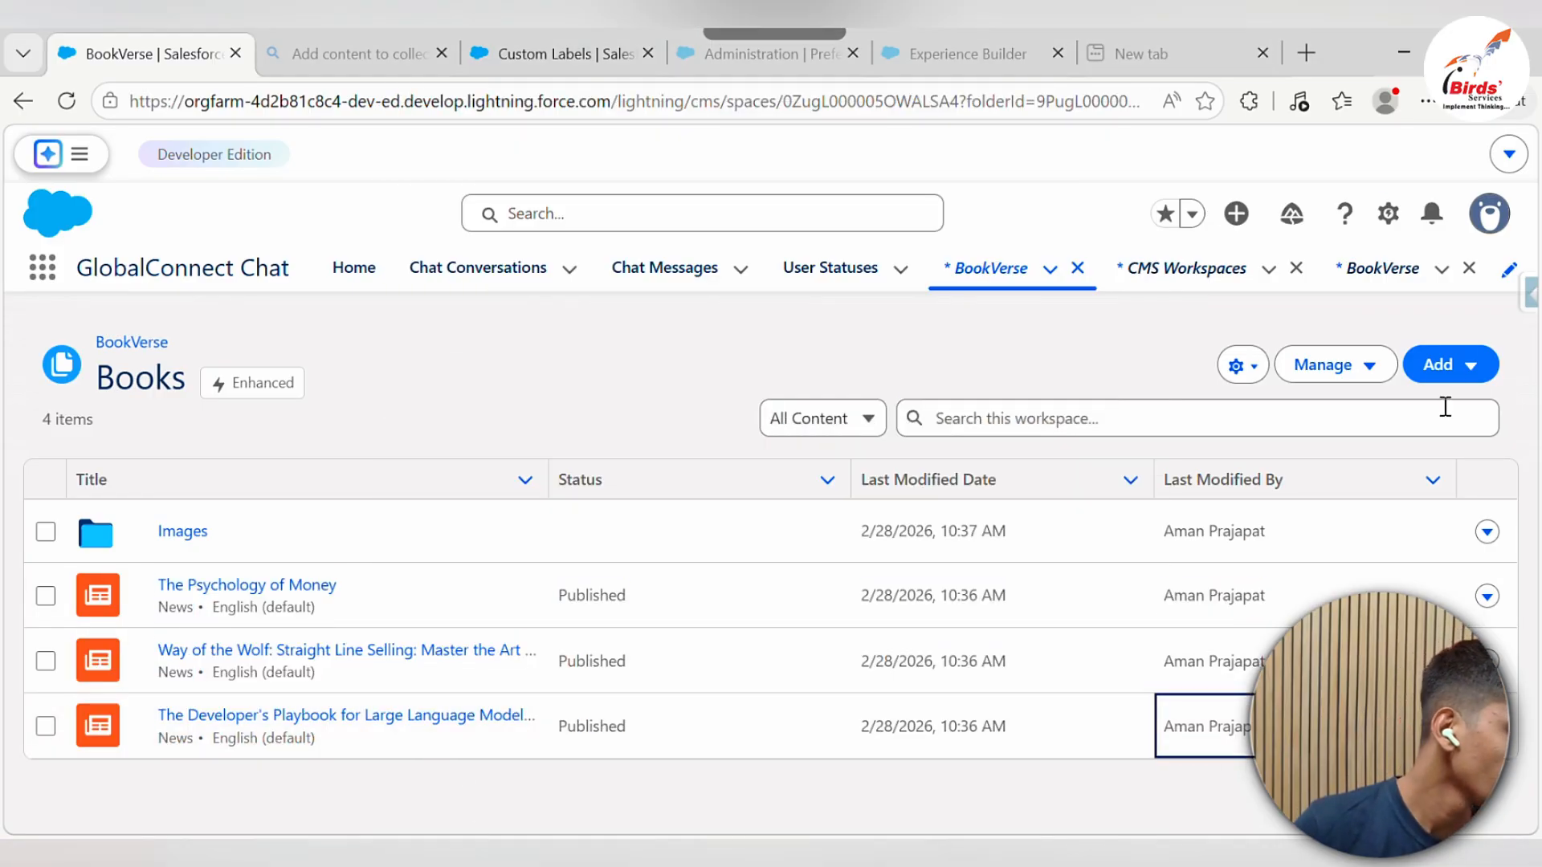
{"action": "left_click", "coordinate": [1449, 364]}
{"action": "left_click", "coordinate": [1436, 492]}
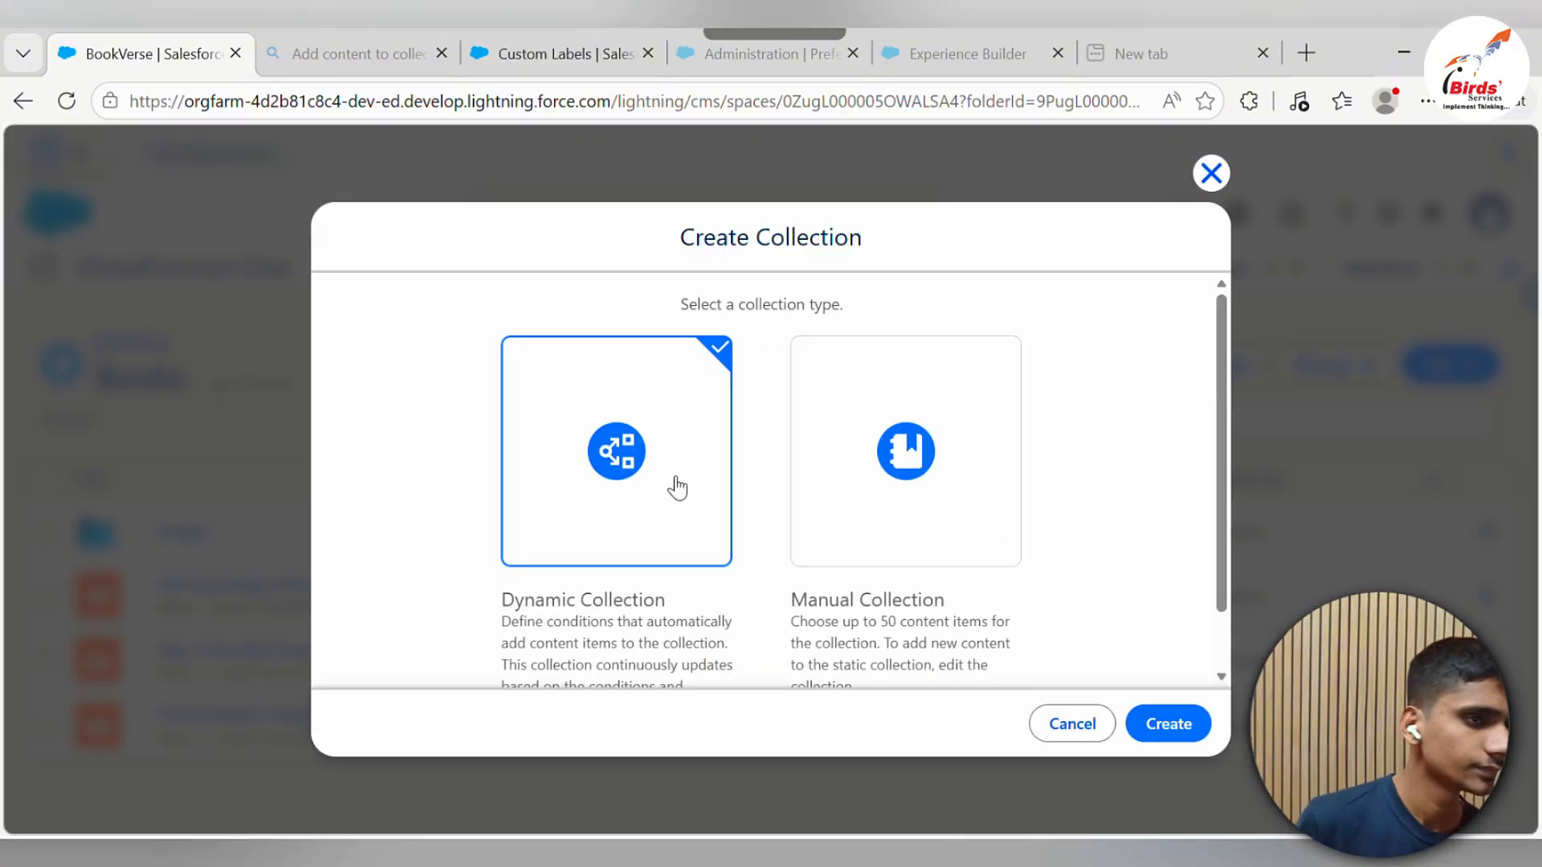
{"action": "scroll", "coordinate": [929, 430], "scroll_direction": "down", "scroll_amount": 2}
{"action": "scroll", "coordinate": [929, 450], "scroll_direction": "up", "scroll_amount": 2}
{"action": "left_click", "coordinate": [931, 466]}
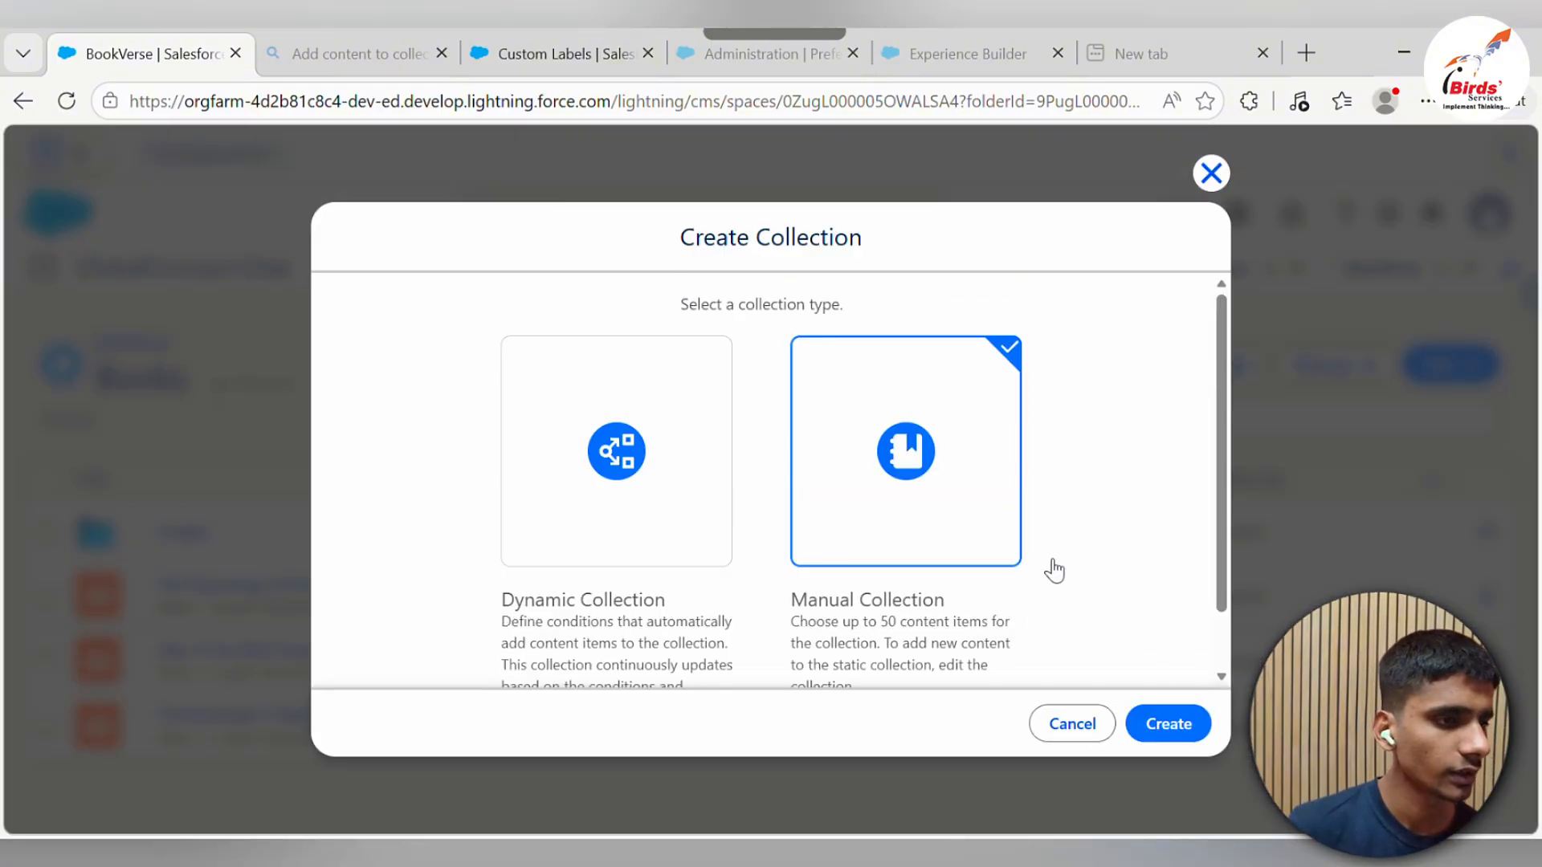
{"action": "left_click", "coordinate": [1168, 722]}
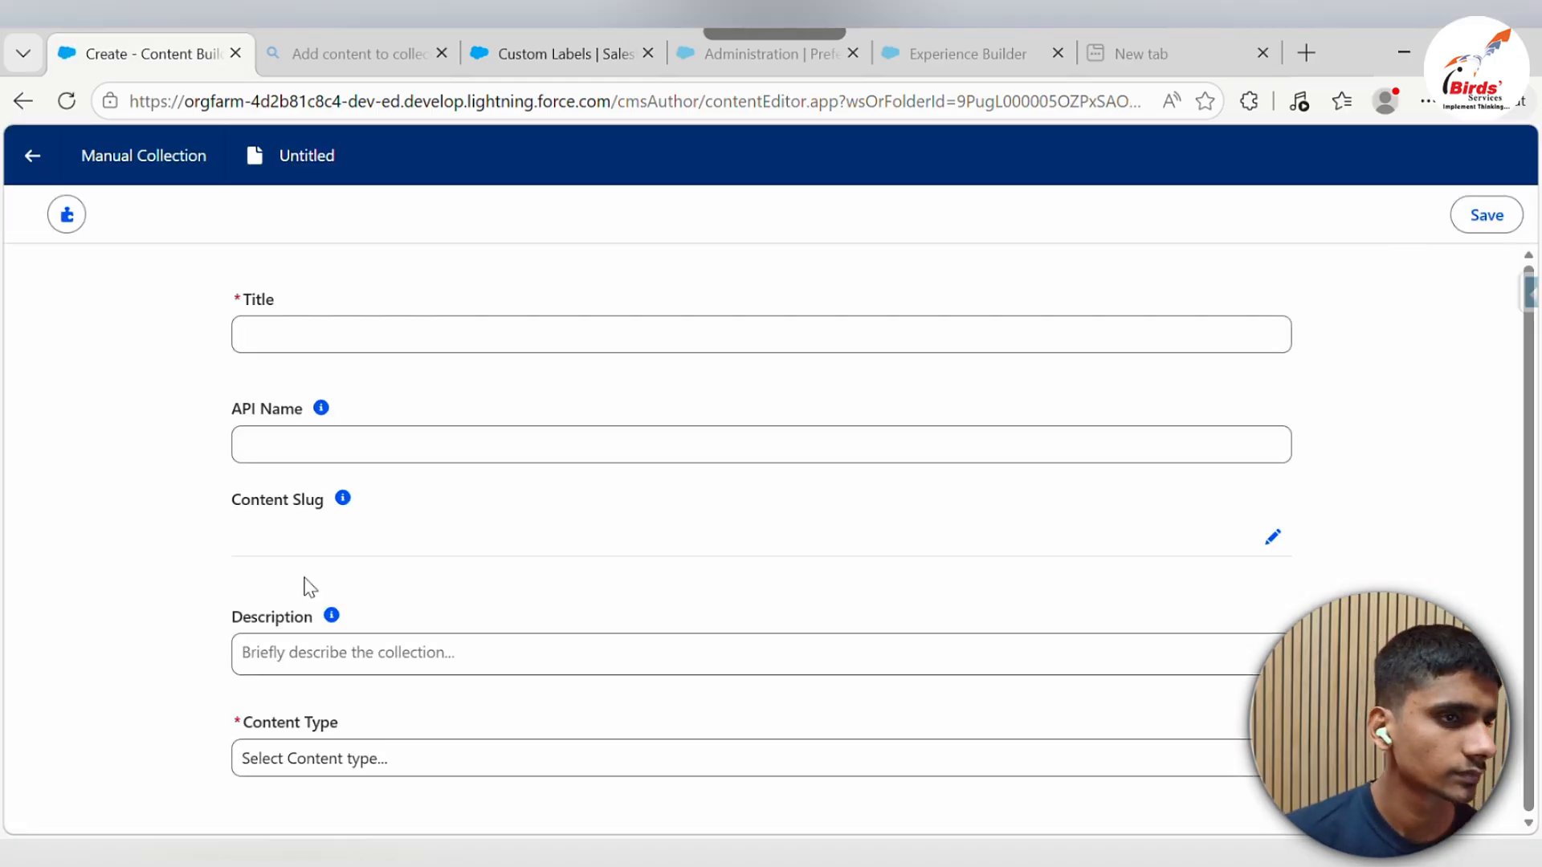
Title the collection Books, describe it as "This Collection is Store my BookVesre Book" and set its content type to News
{"action": "left_click", "coordinate": [356, 344]}
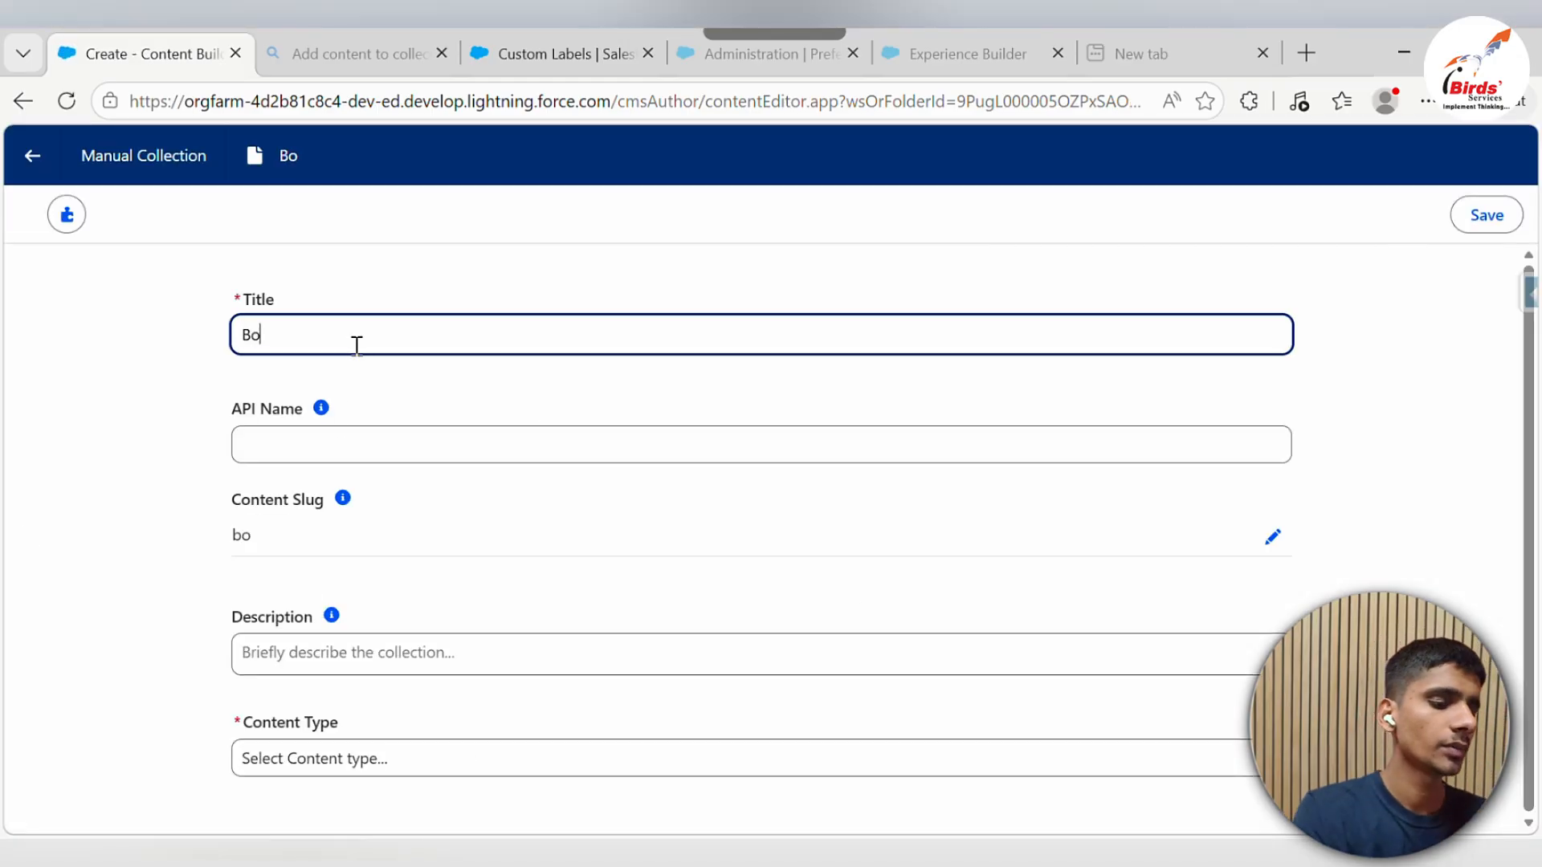
{"action": "key", "text": "Tab"}
{"action": "key", "text": "Tab"}
{"action": "key", "text": "Tab"}
{"action": "key", "text": "Tab"}
{"action": "key", "text": "Tab"}
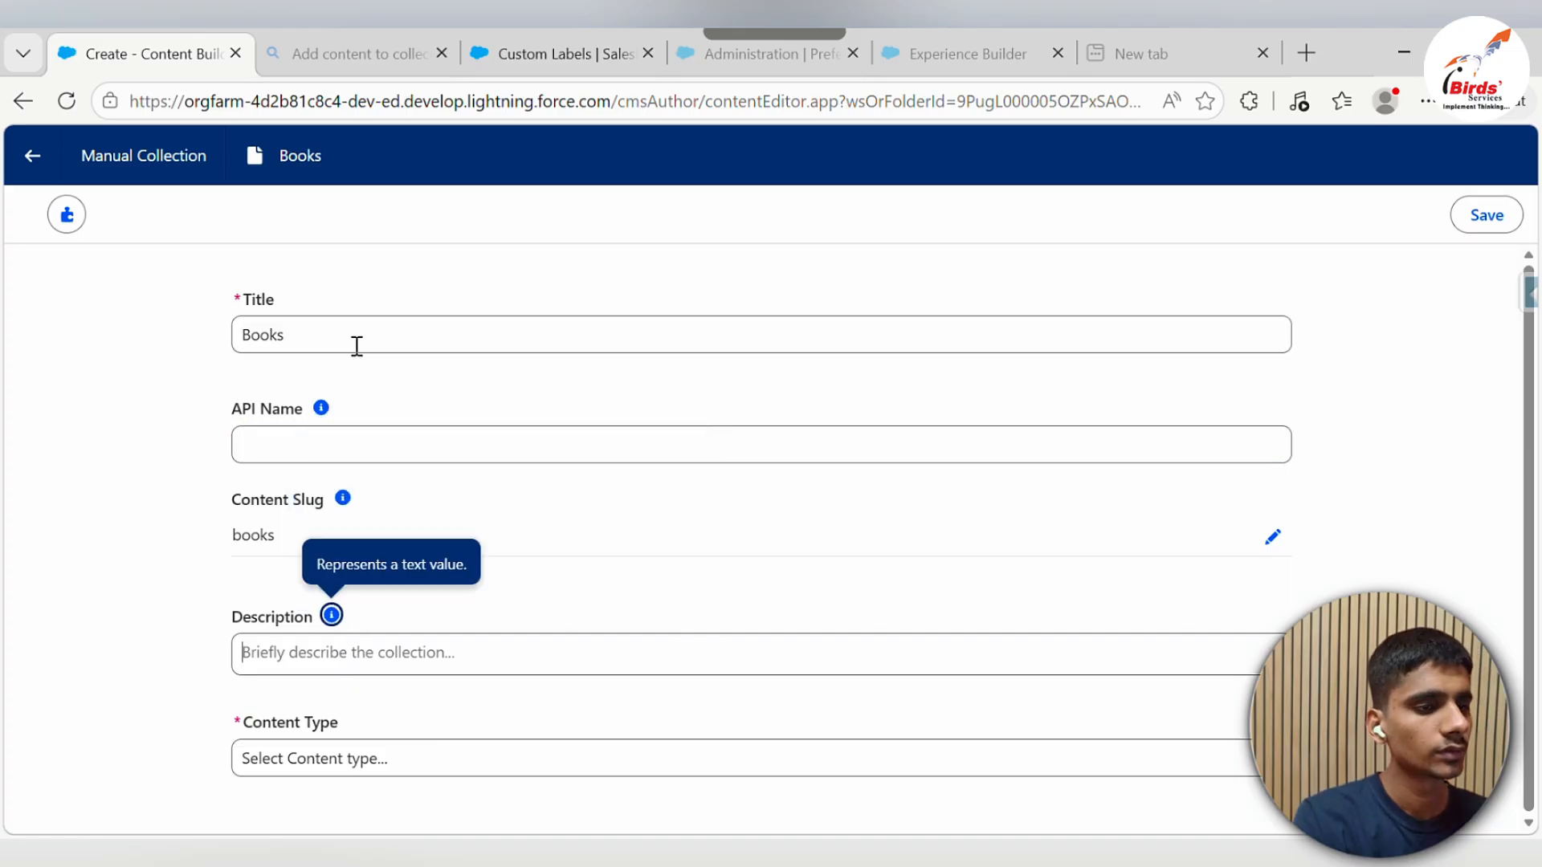
{"action": "type", "text": "THi"}
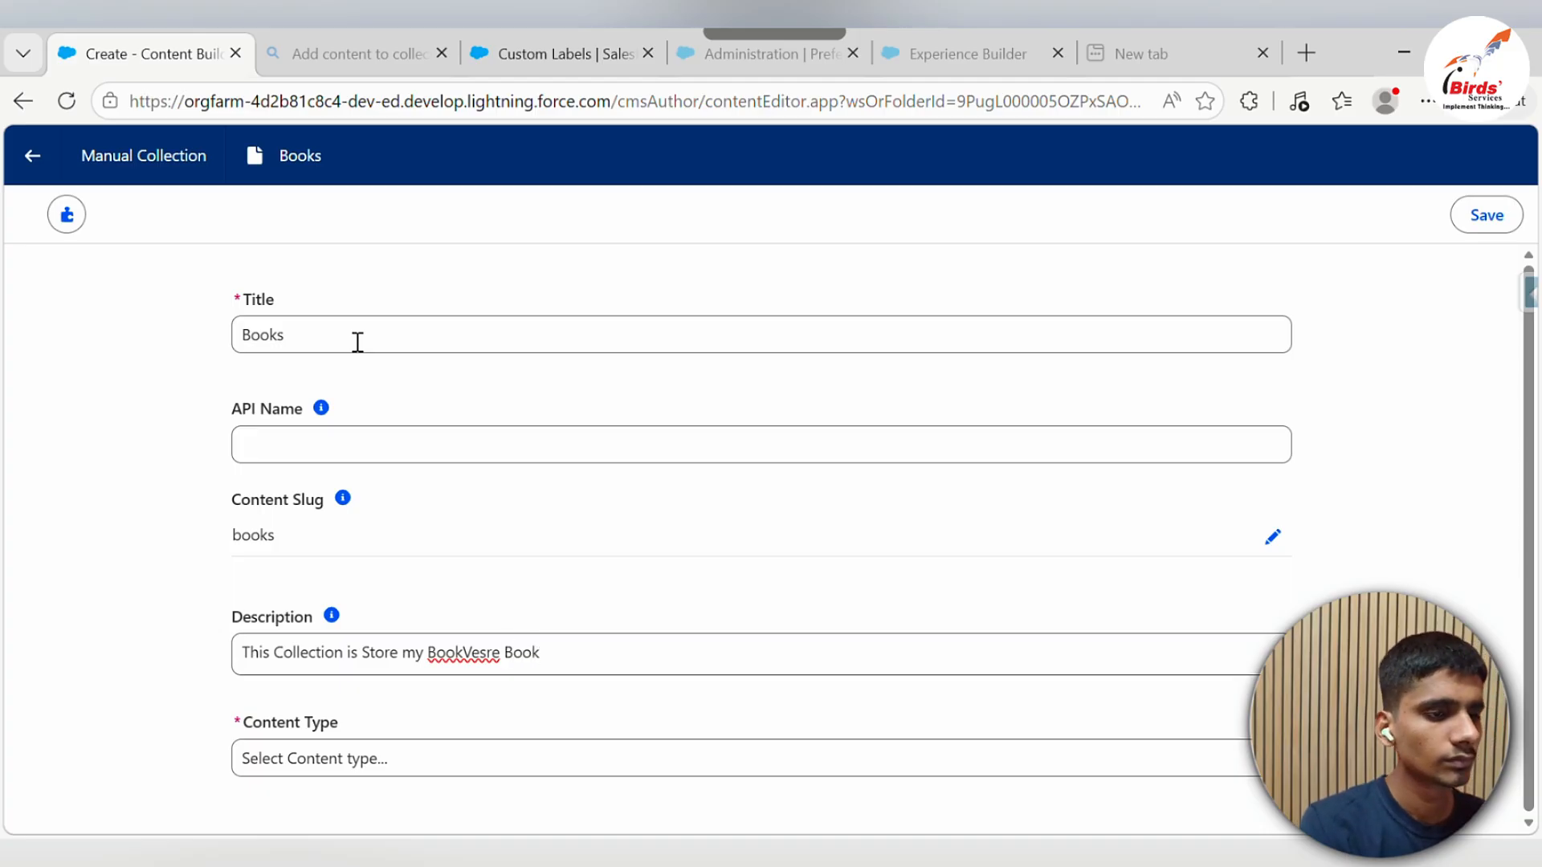
{"action": "key", "text": "Tab"}
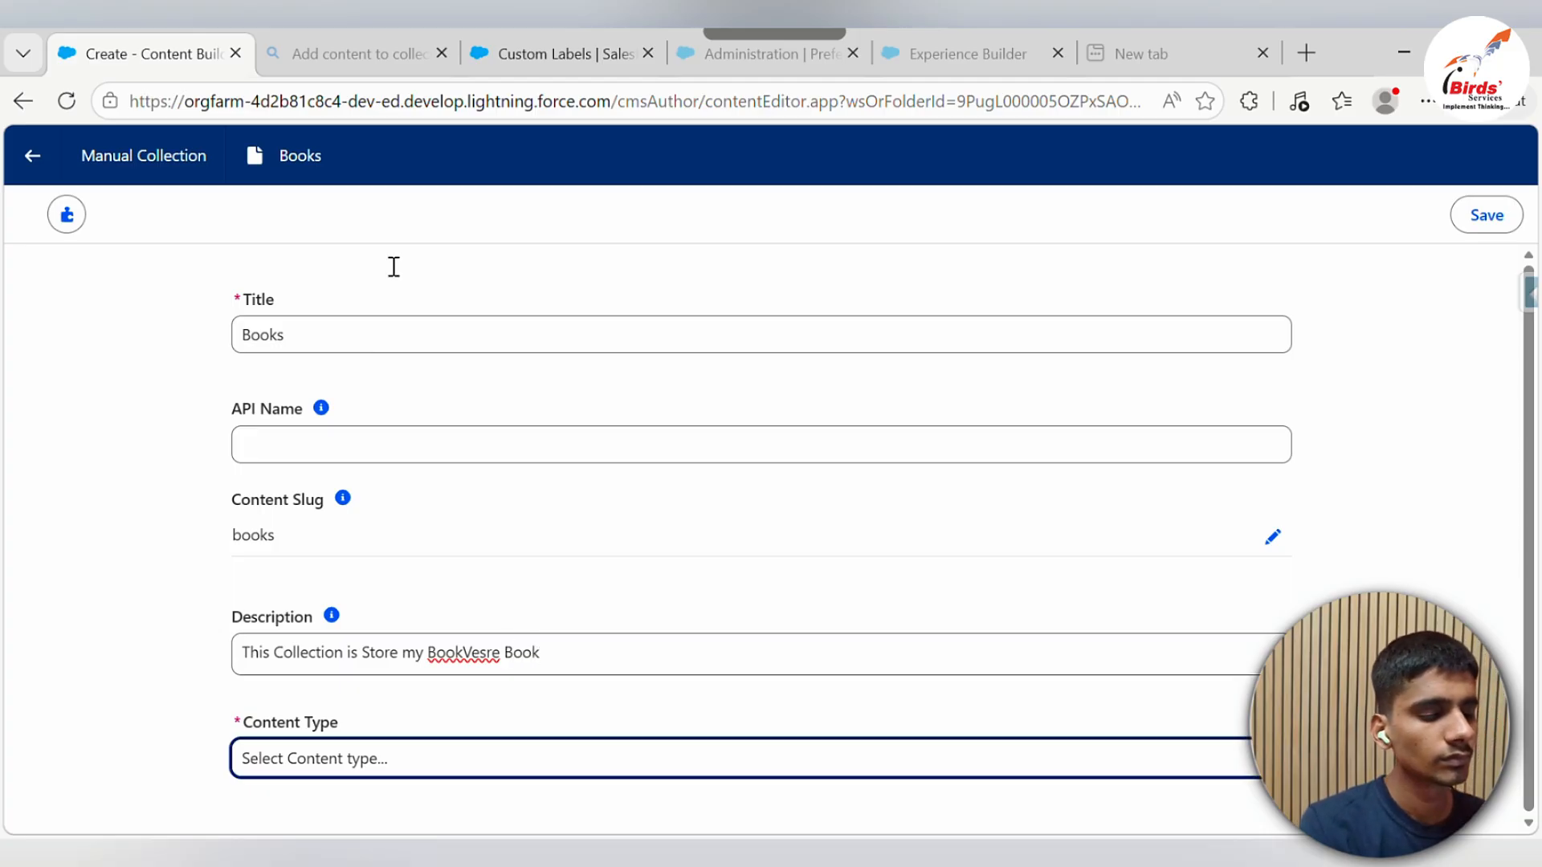
{"action": "left_click", "coordinate": [594, 768]}
{"action": "left_click", "coordinate": [447, 731]}
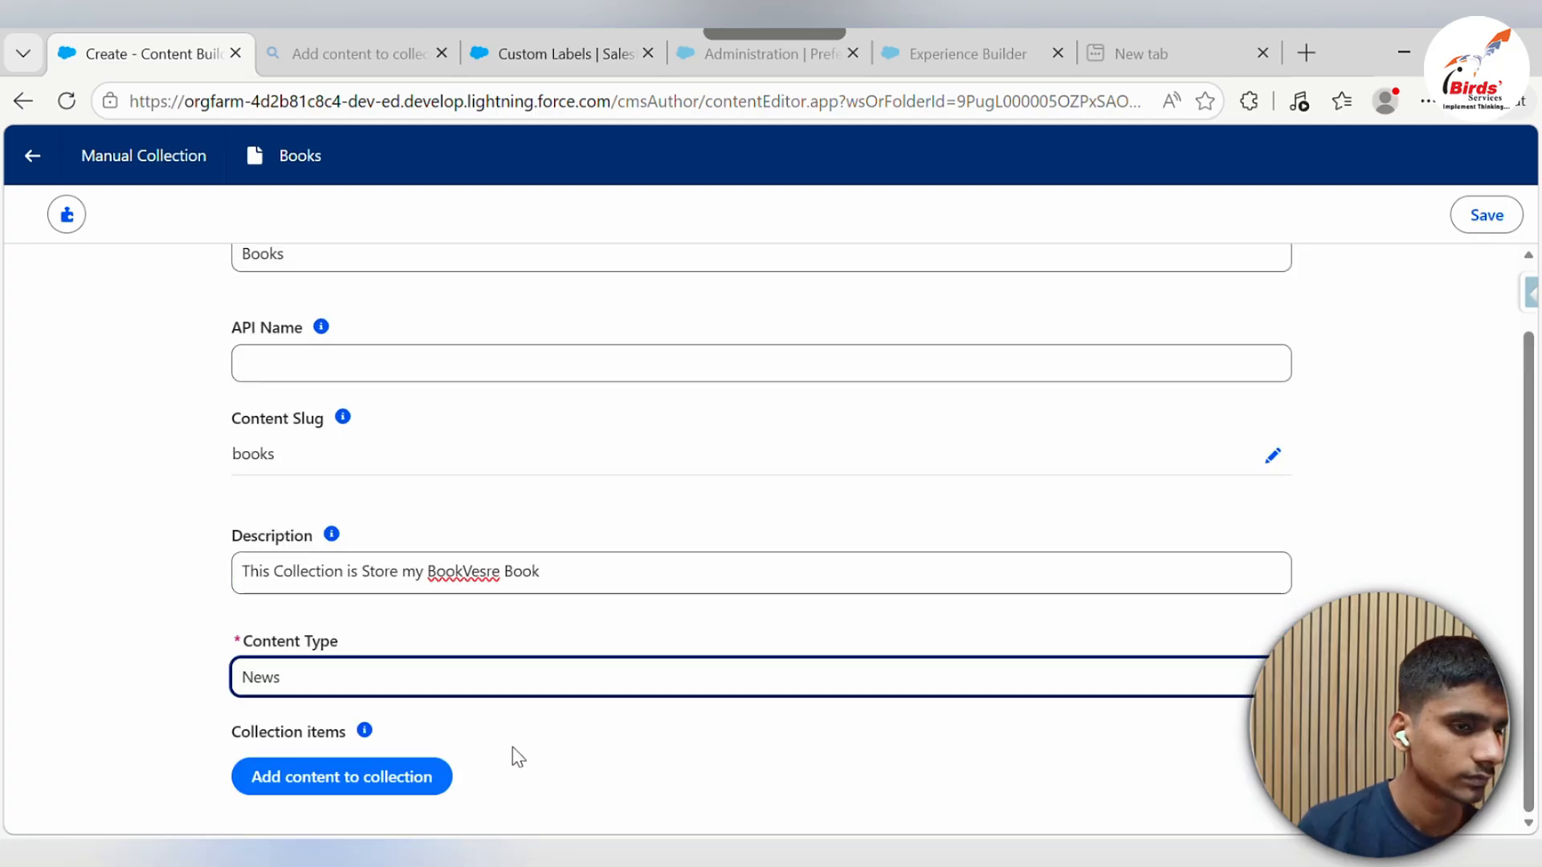
Add The Psychology of Money, Way of the Wolf and The Developer's Playbook from the Books folder to the collection
{"action": "left_click", "coordinate": [446, 783]}
{"action": "left_click", "coordinate": [428, 507]}
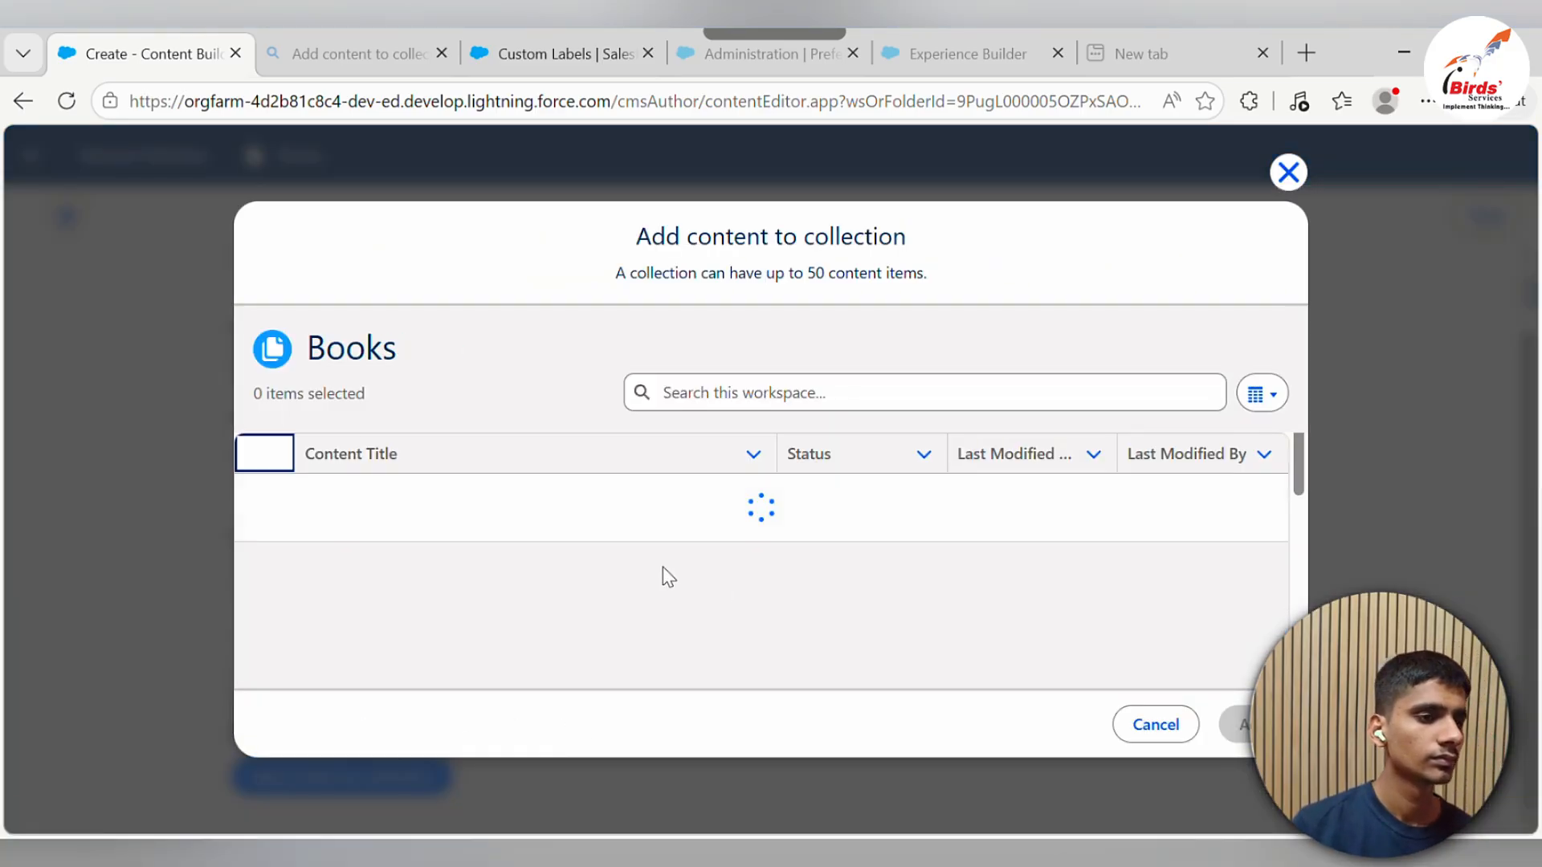
{"action": "scroll", "coordinate": [252, 544], "scroll_direction": "down", "scroll_amount": 3}
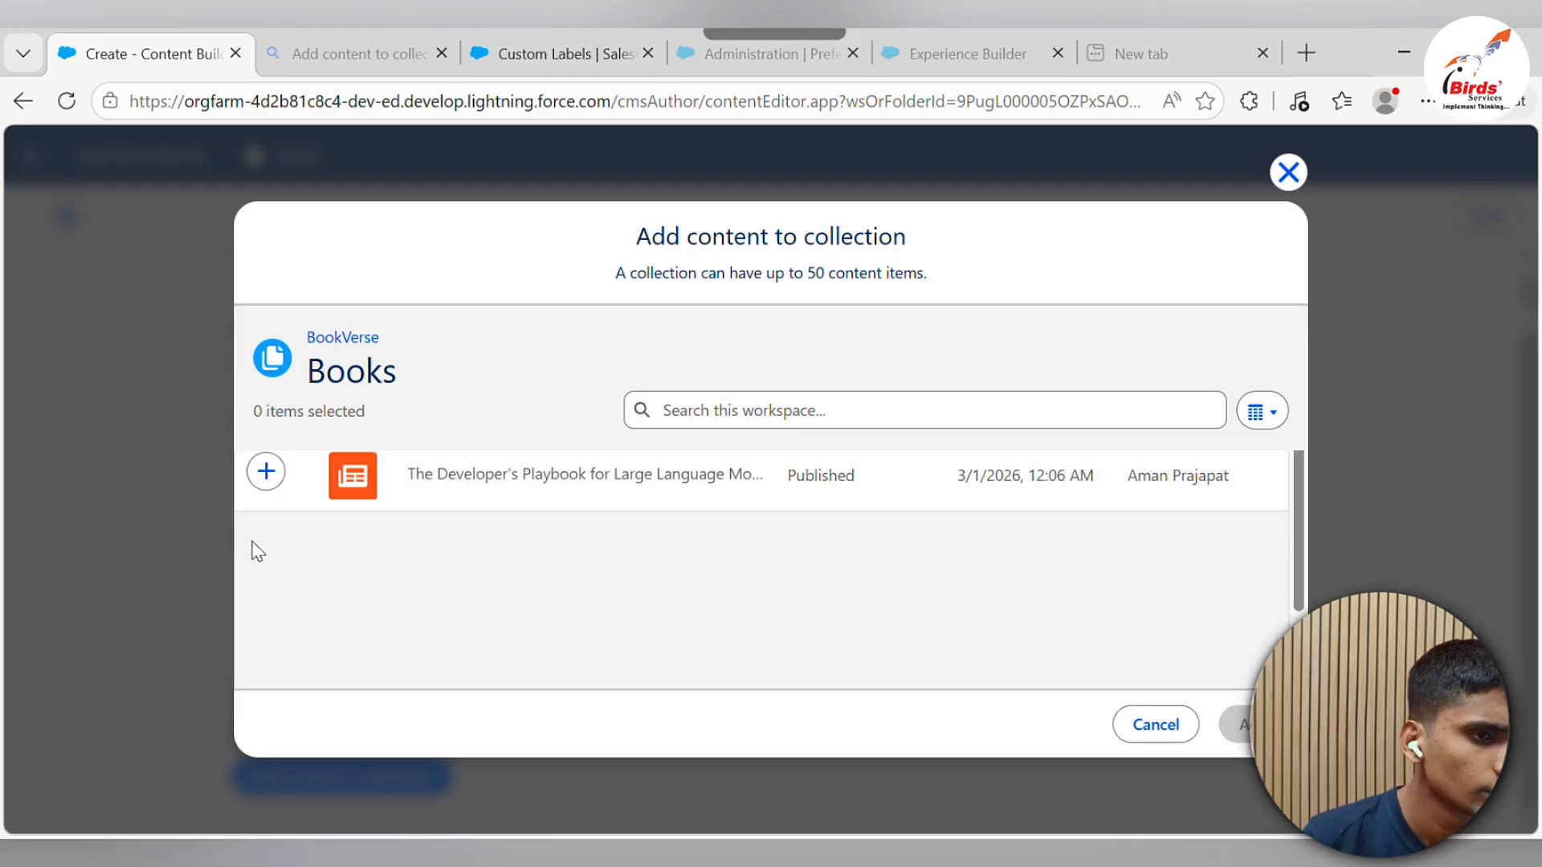
{"action": "scroll", "coordinate": [262, 561], "scroll_direction": "up", "scroll_amount": 3}
{"action": "left_click", "coordinate": [262, 562]}
{"action": "scroll", "coordinate": [265, 586], "scroll_direction": "down", "scroll_amount": 2}
{"action": "left_click", "coordinate": [265, 543]}
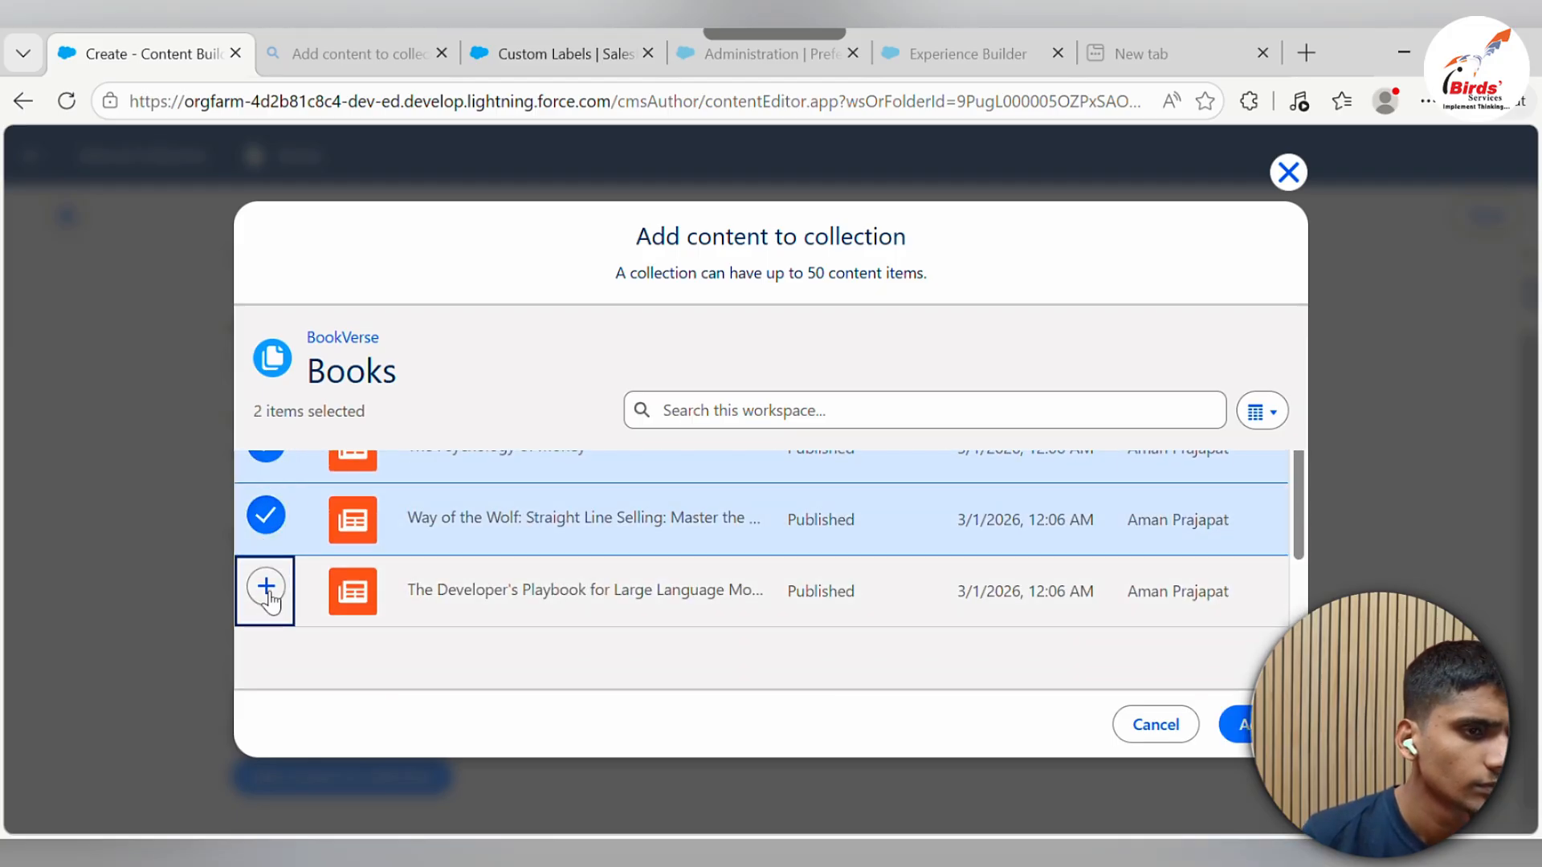
{"action": "left_click", "coordinate": [265, 587]}
{"action": "scroll", "coordinate": [292, 586], "scroll_direction": "up", "scroll_amount": 3}
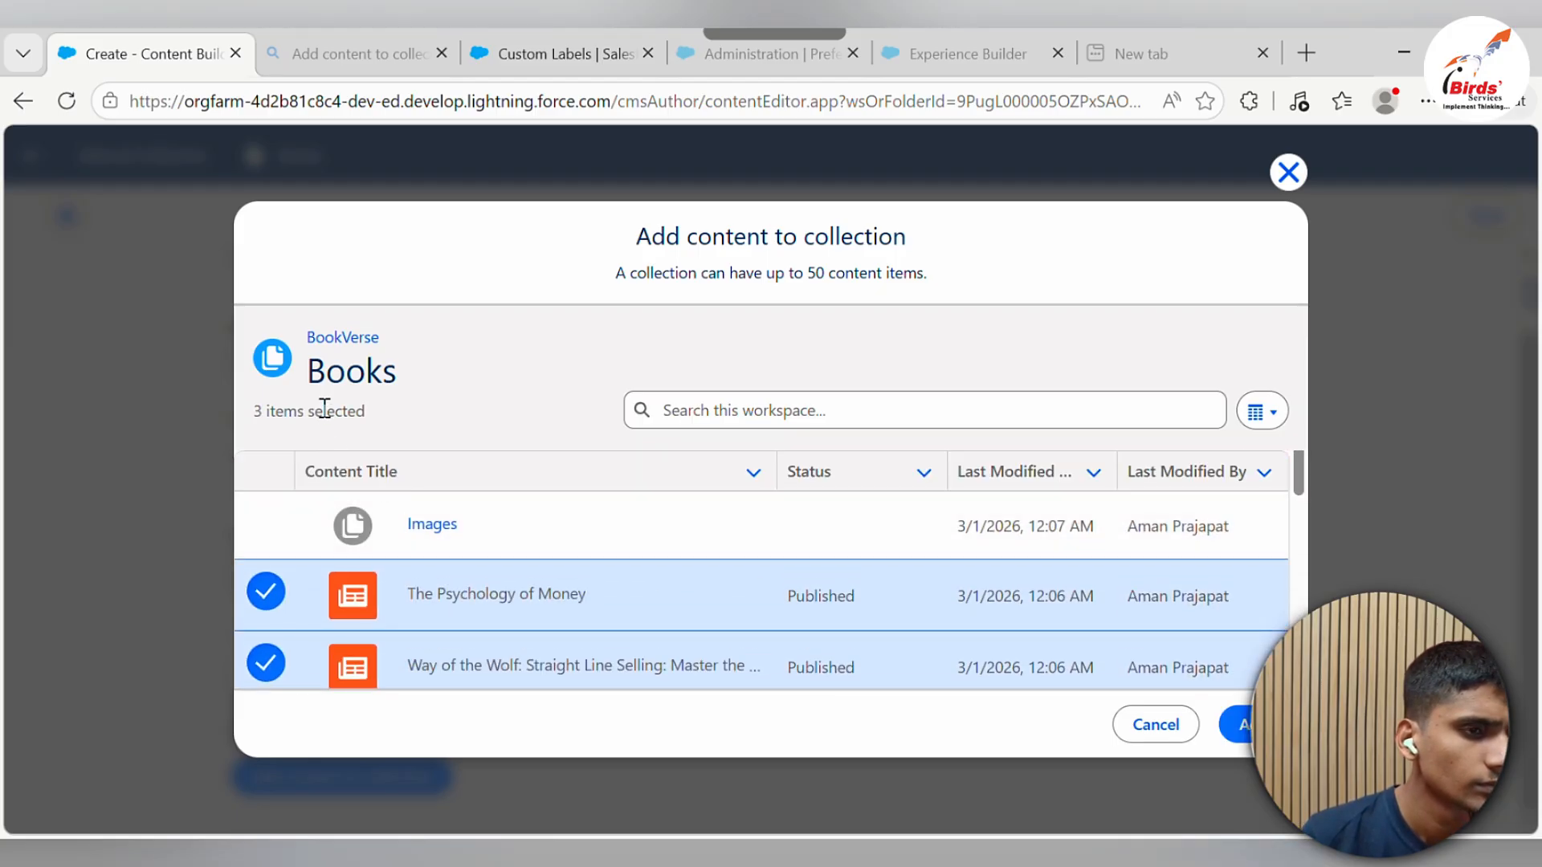
{"action": "left_click", "coordinate": [343, 337]}
{"action": "left_click", "coordinate": [444, 508]}
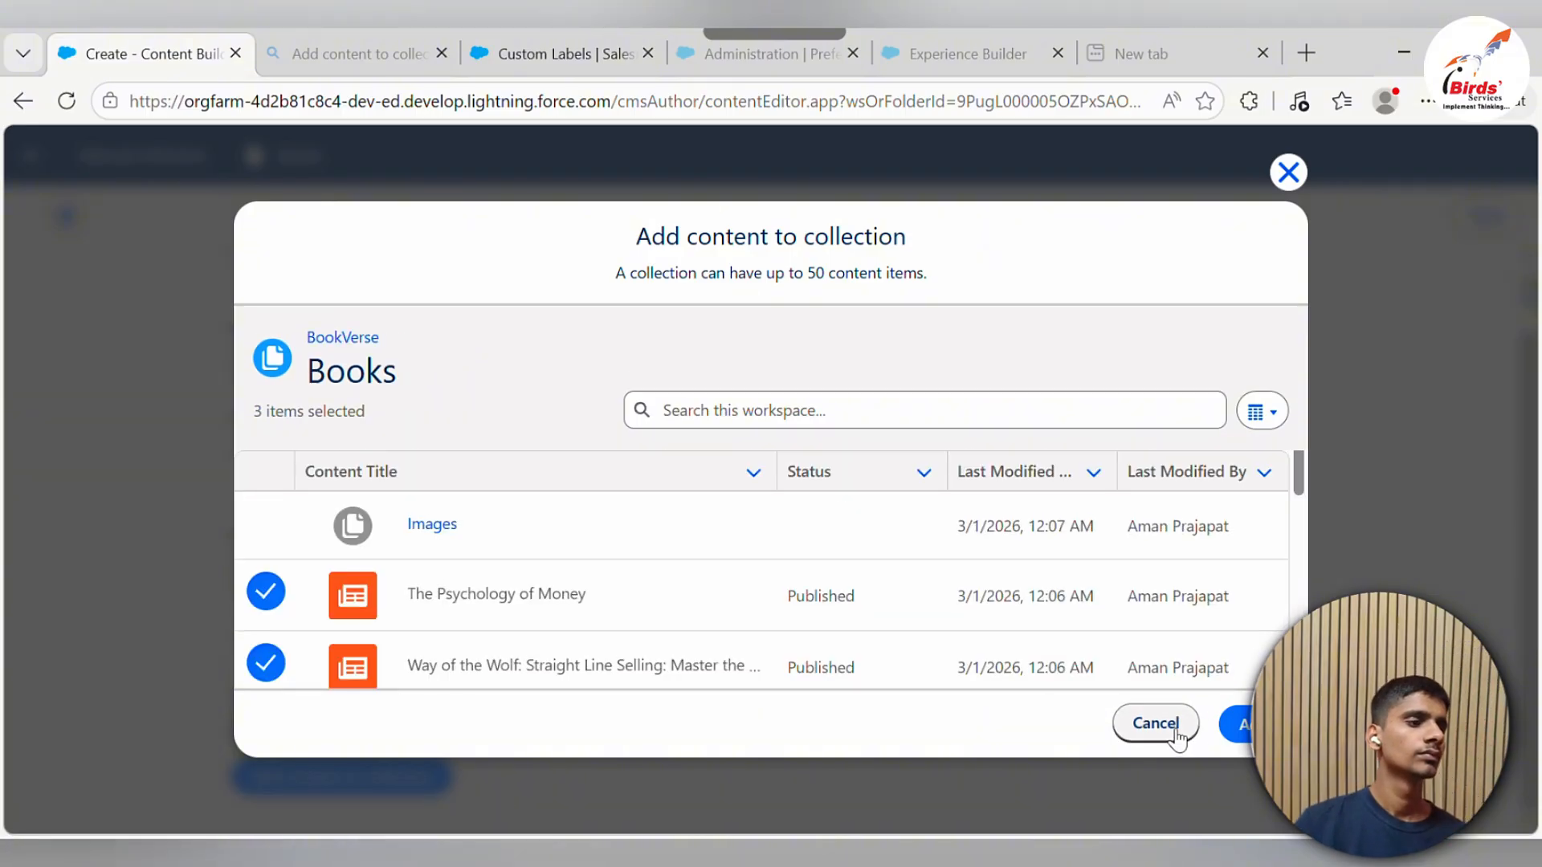
{"action": "left_click", "coordinate": [1234, 724]}
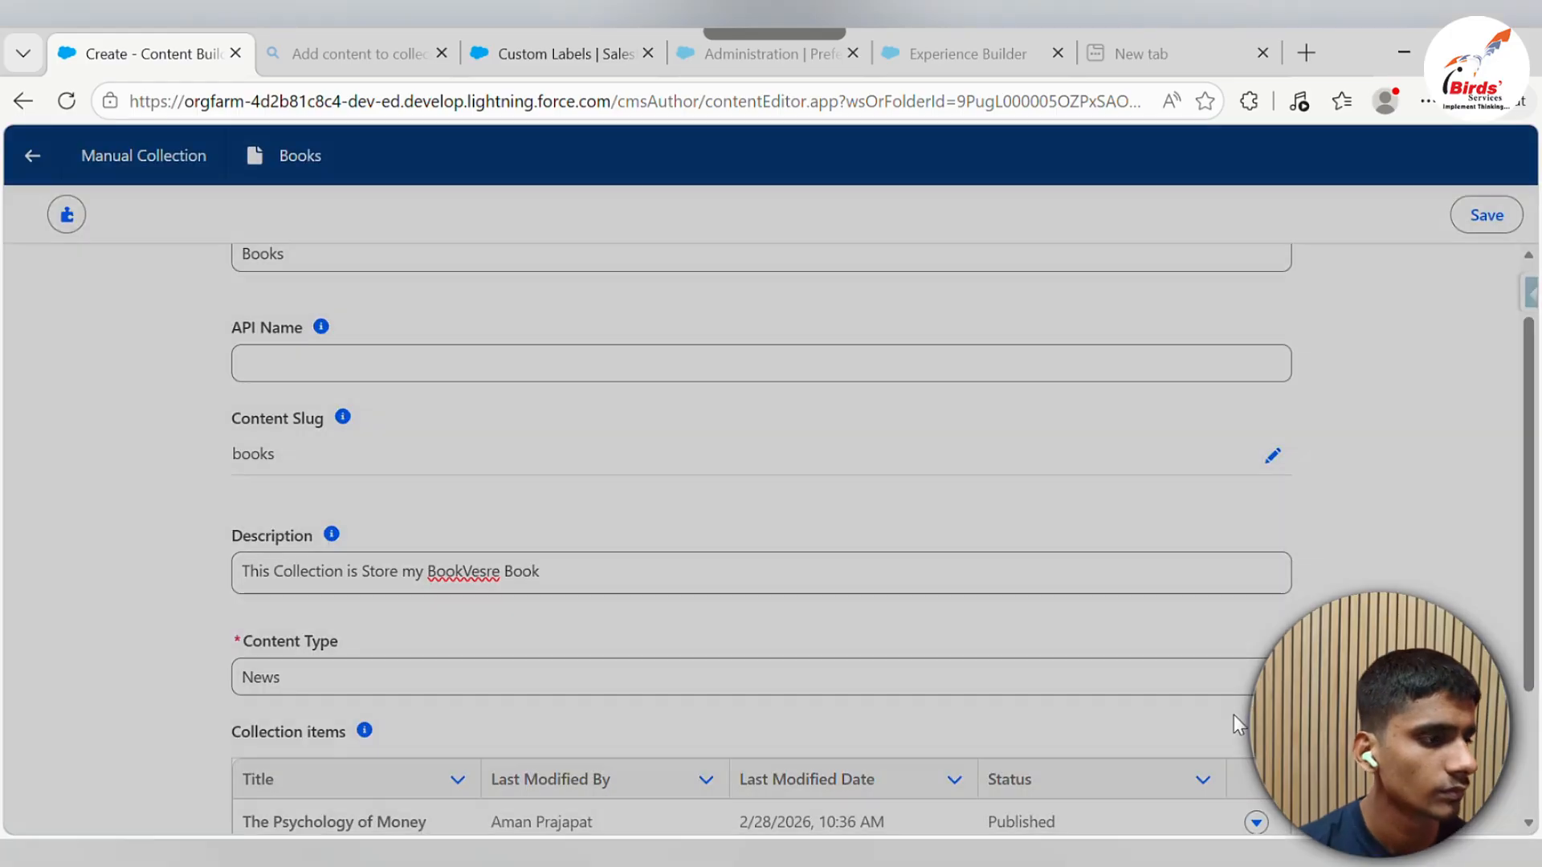
{"action": "scroll", "coordinate": [1164, 740], "scroll_direction": "down", "scroll_amount": 3}
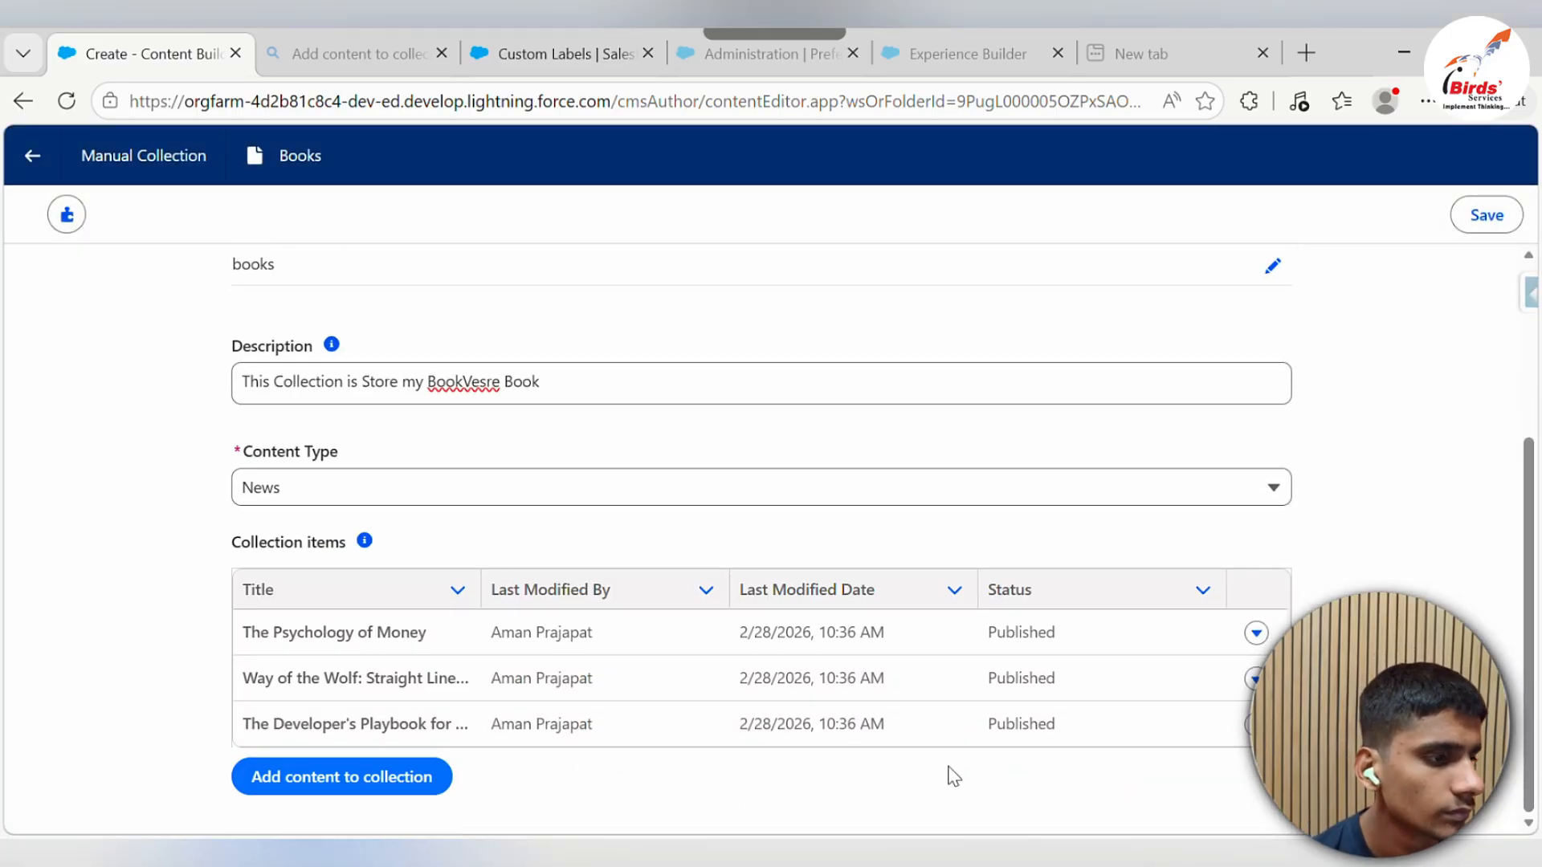
Save the Books collection and publish it together with all its related English content
{"action": "left_click", "coordinate": [391, 776]}
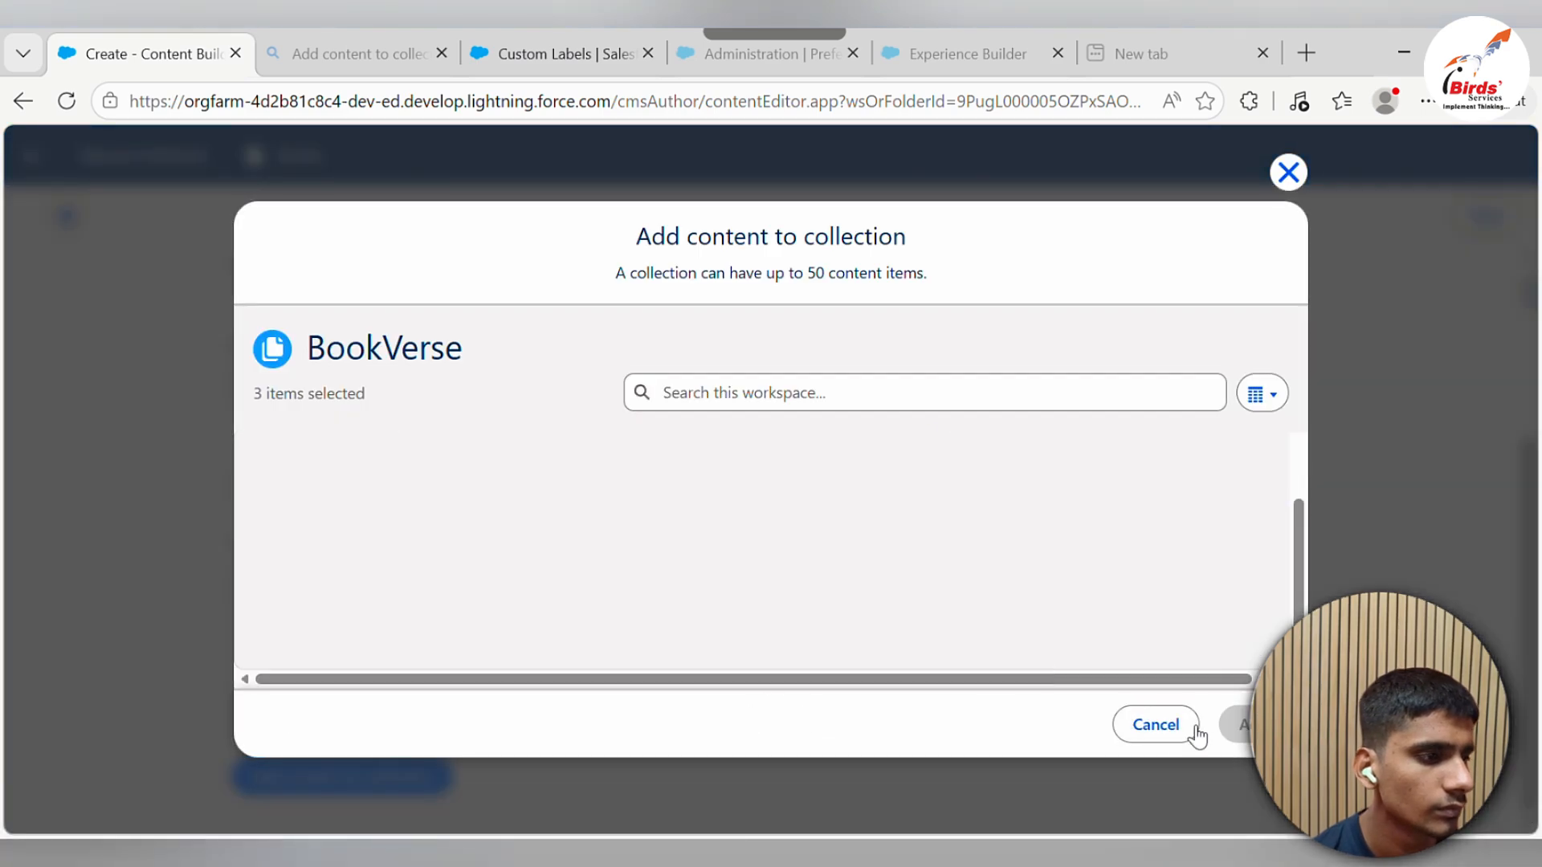
{"action": "left_click", "coordinate": [1153, 723]}
{"action": "left_click", "coordinate": [1486, 216]}
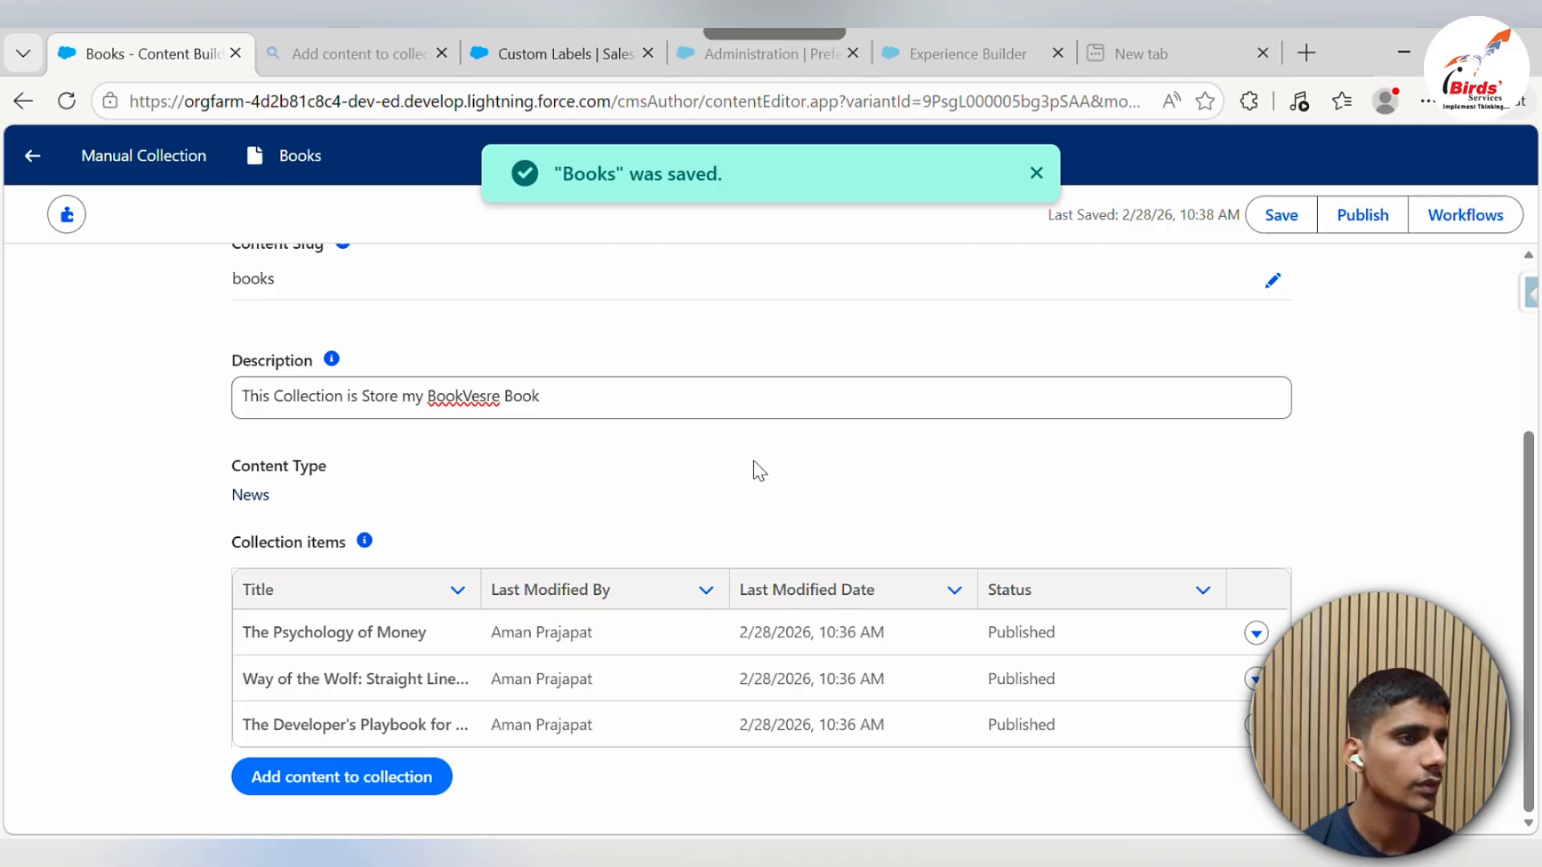
{"action": "left_click", "coordinate": [1360, 230]}
{"action": "scroll", "coordinate": [763, 626], "scroll_direction": "down", "scroll_amount": 5}
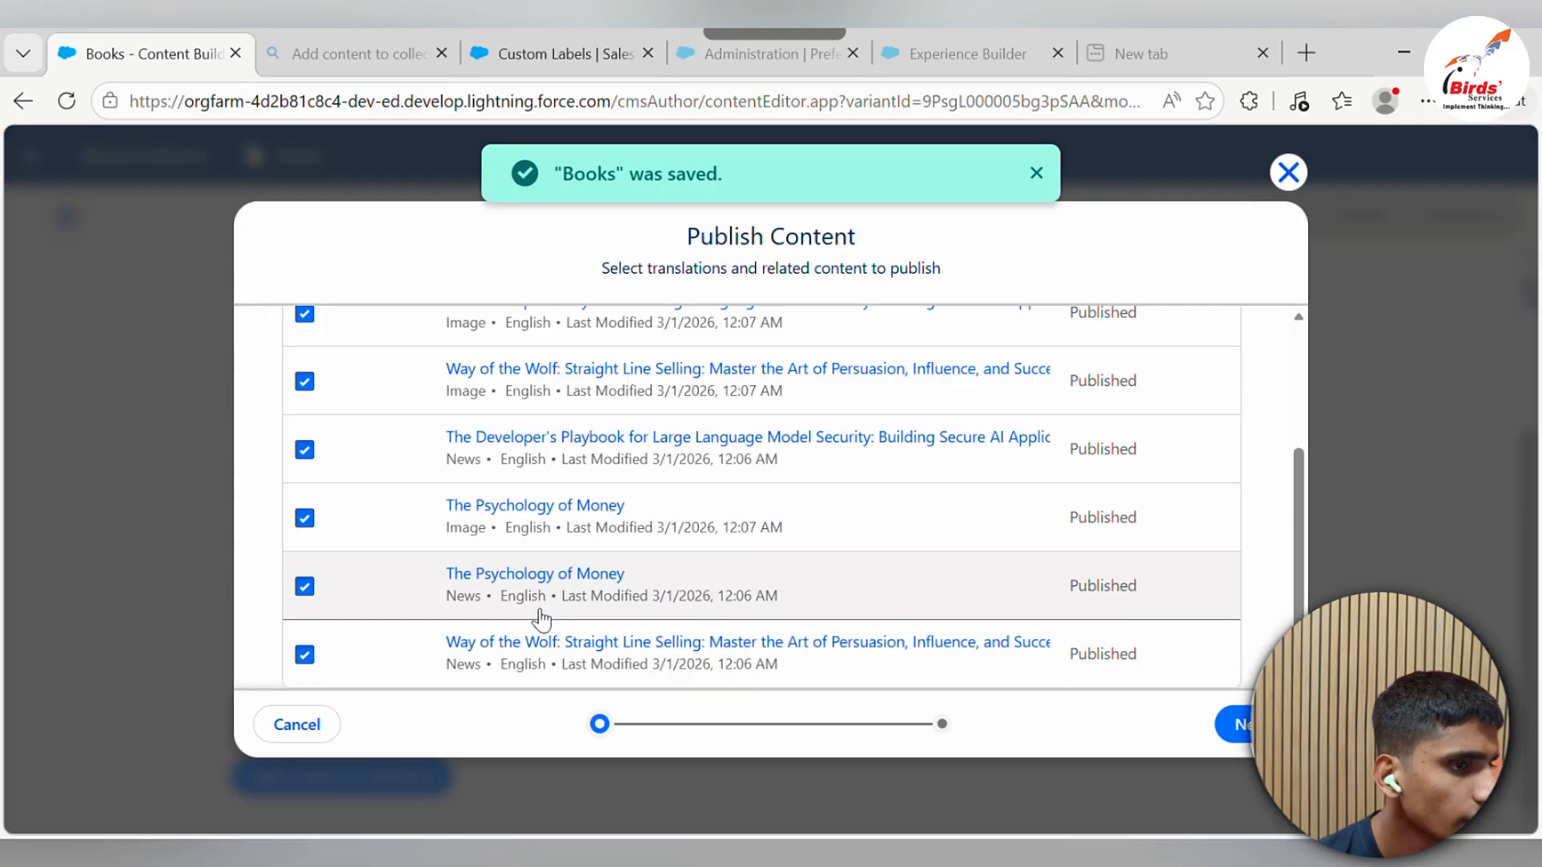
{"action": "scroll", "coordinate": [619, 634], "scroll_direction": "up", "scroll_amount": 5}
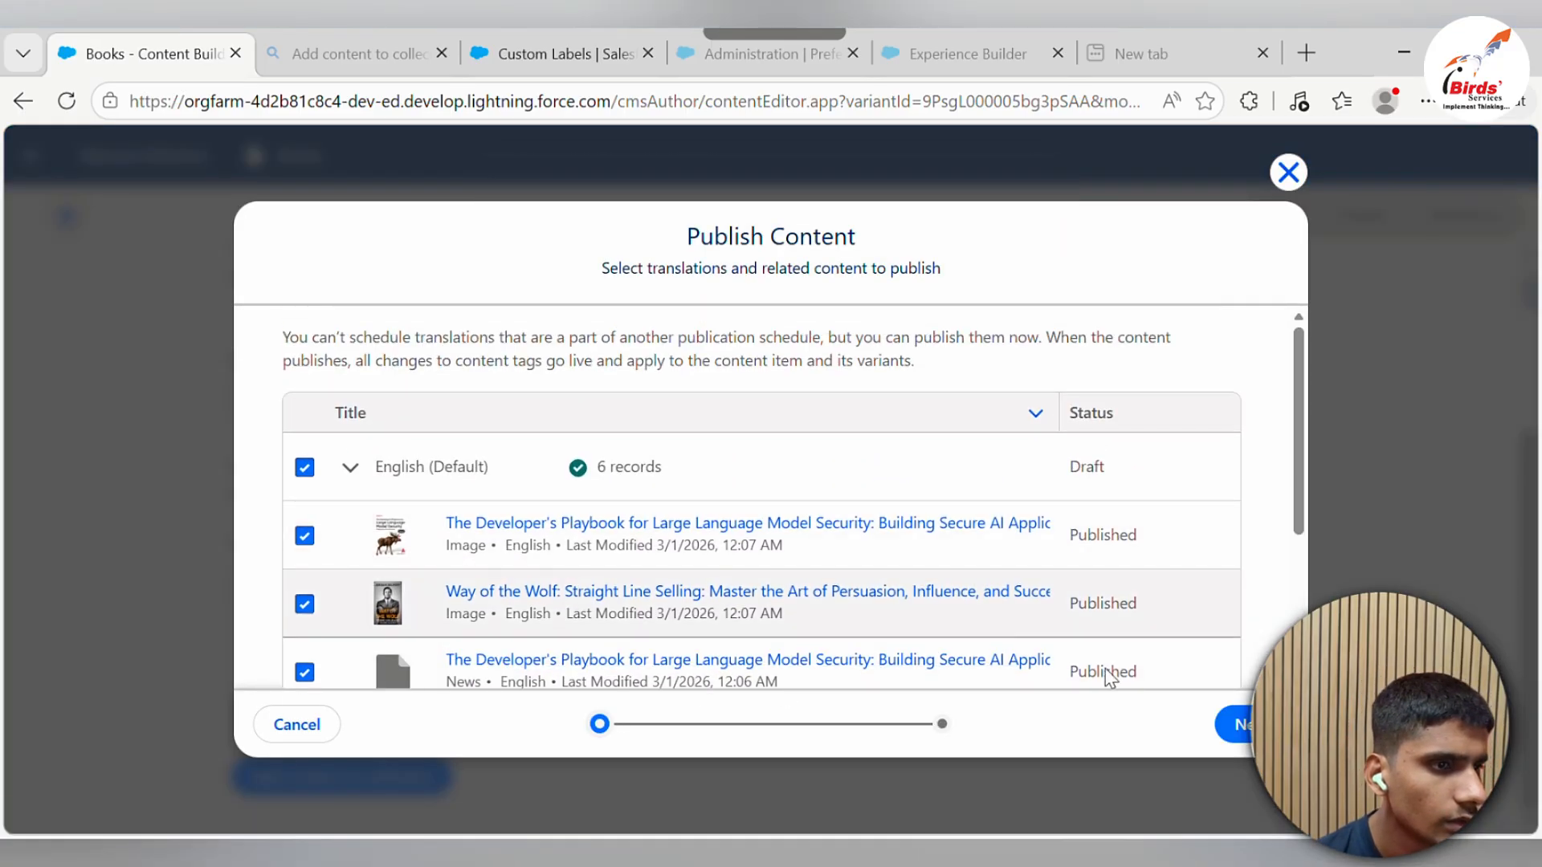
{"action": "left_click", "coordinate": [1217, 725]}
{"action": "left_click", "coordinate": [1224, 723]}
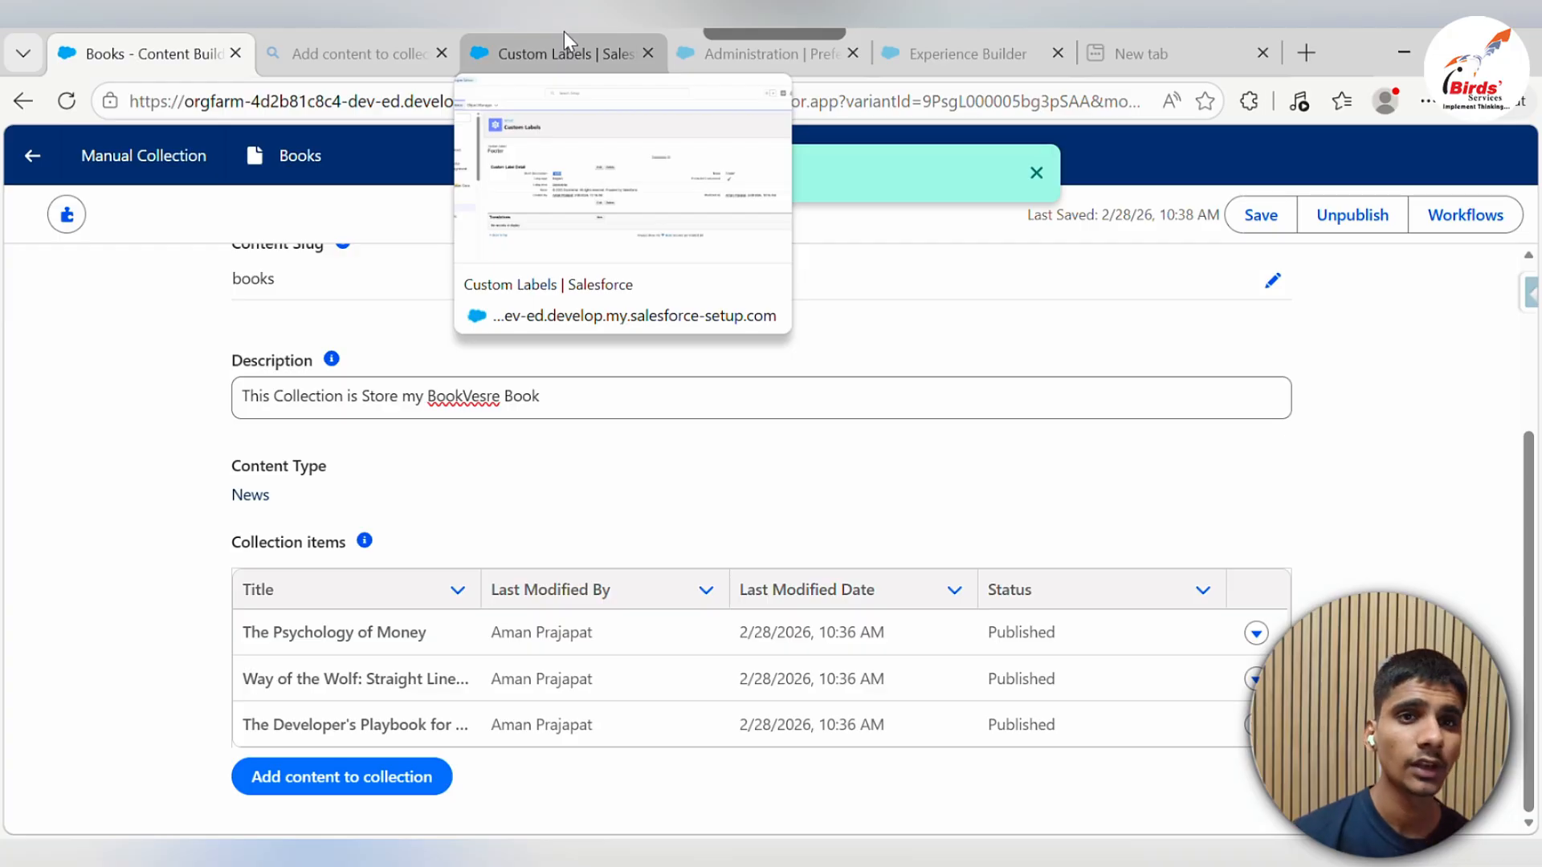
Switch to Experience Builder and refresh the Books page
{"action": "left_click", "coordinate": [562, 53]}
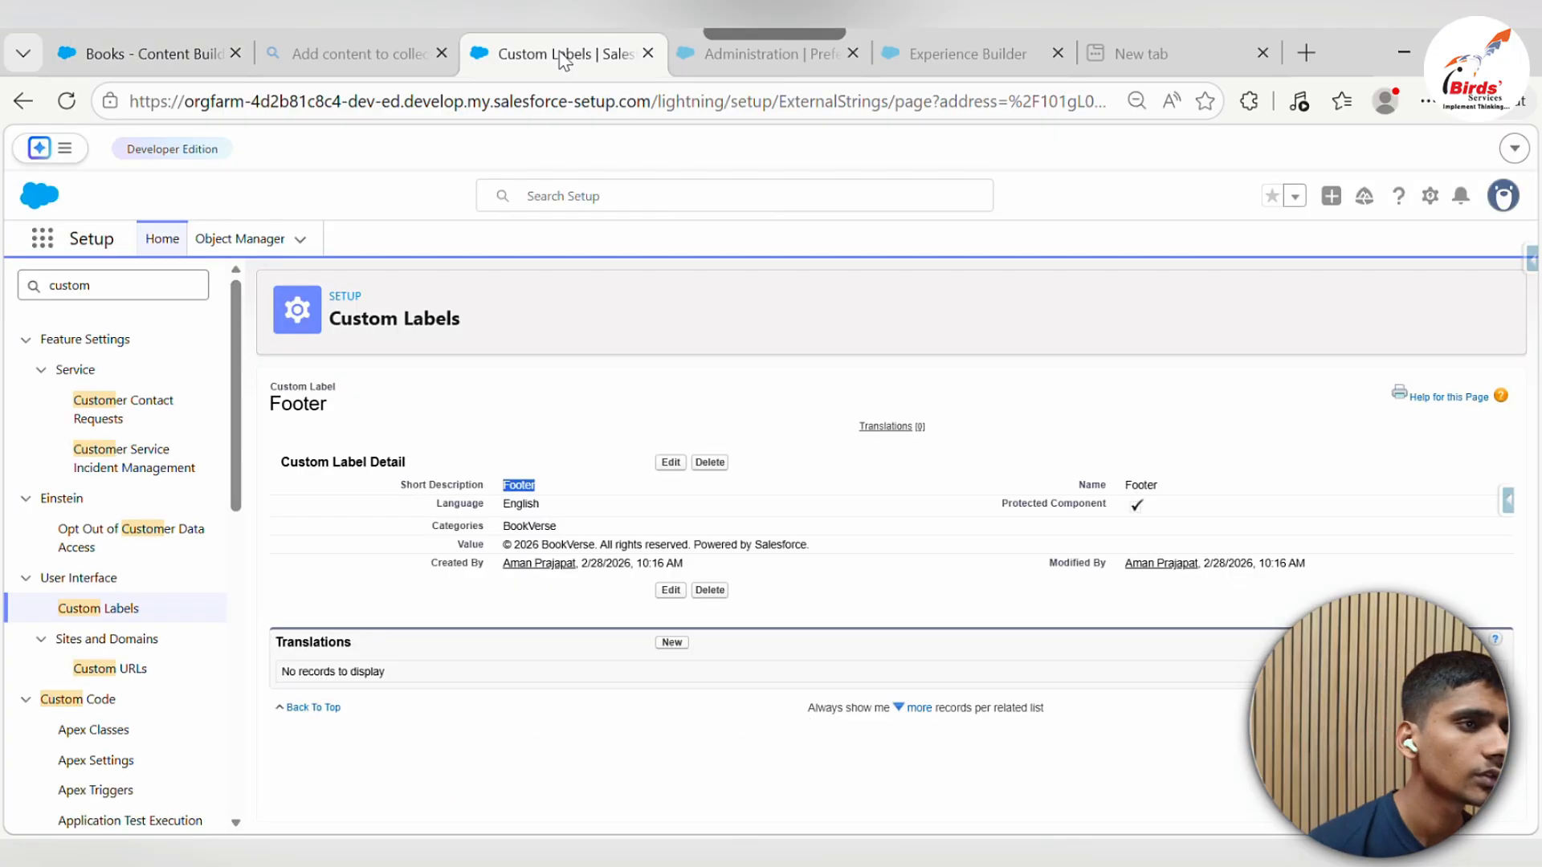
{"action": "key", "text": "ctrl+Tab"}
{"action": "key", "text": "ctrl+Tab"}
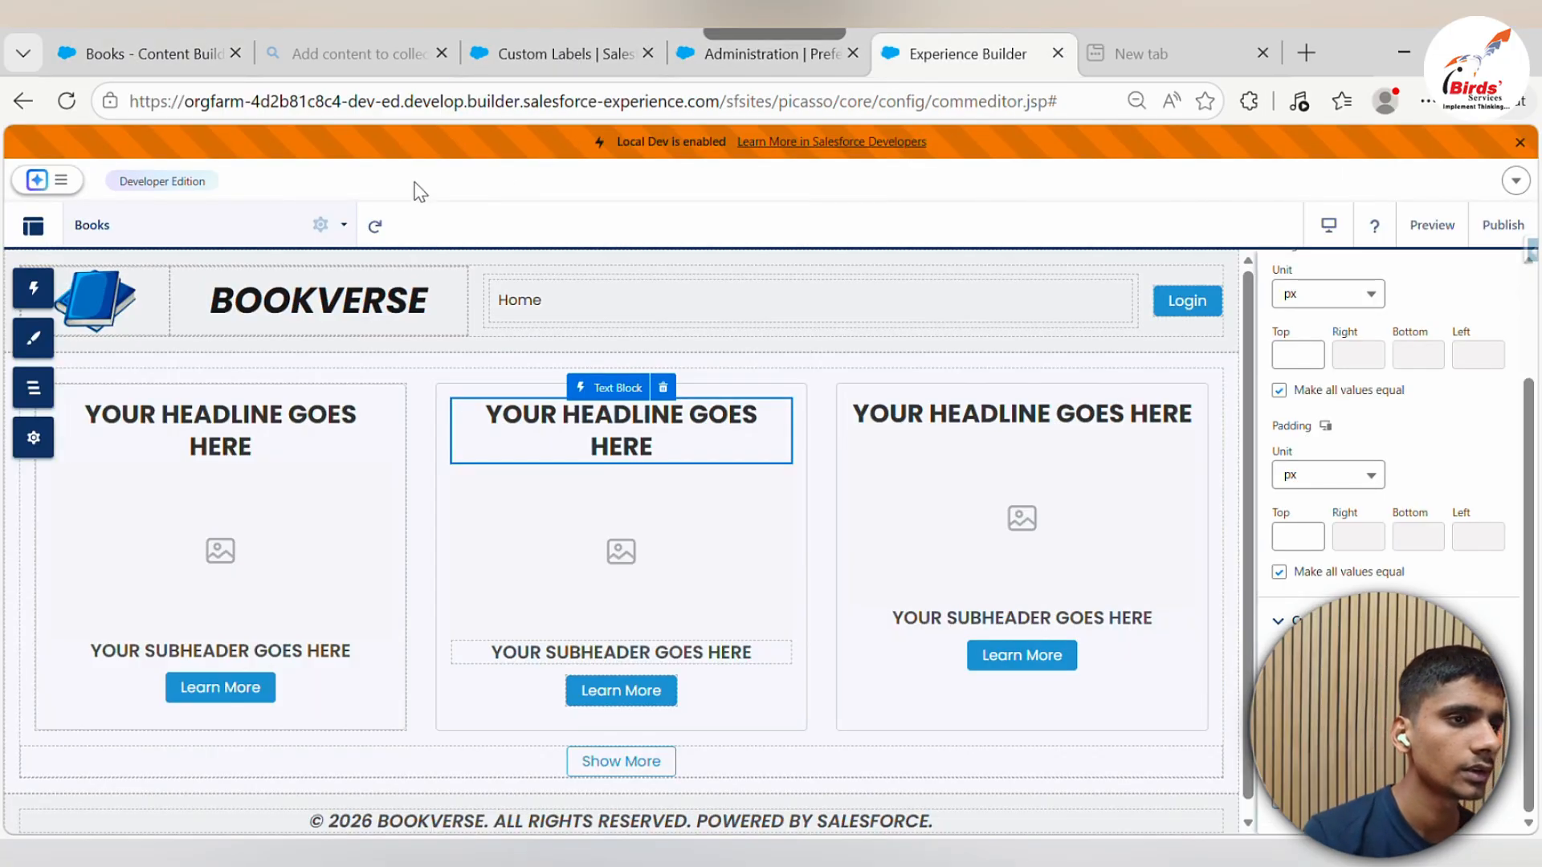
{"action": "left_click", "coordinate": [375, 227]}
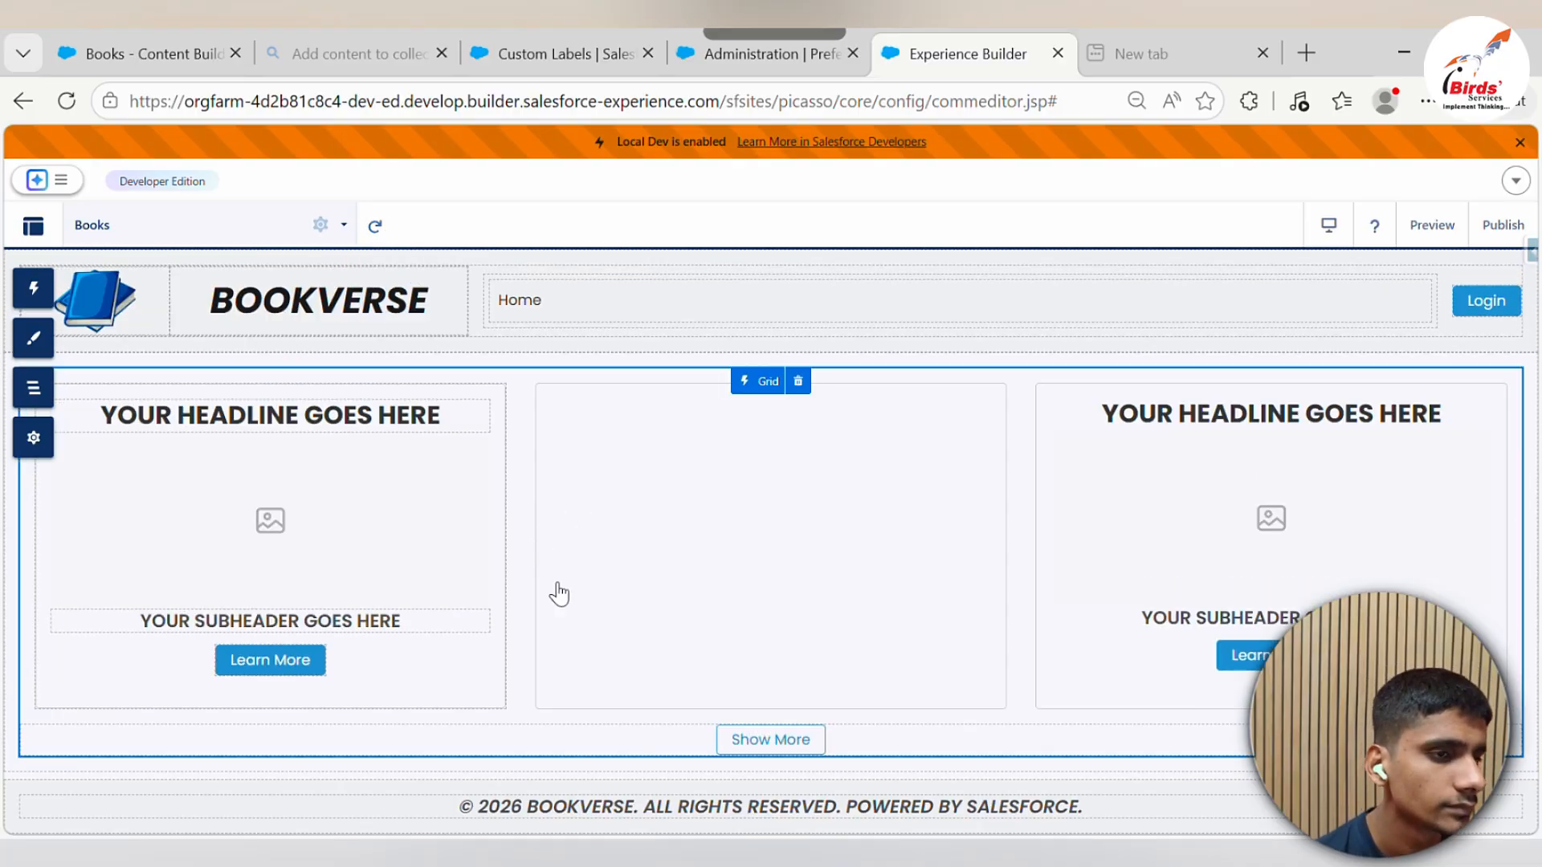
Set the grid's data source to CMS Collection and choose the Books collection from the Books folder
{"action": "left_click", "coordinate": [533, 551]}
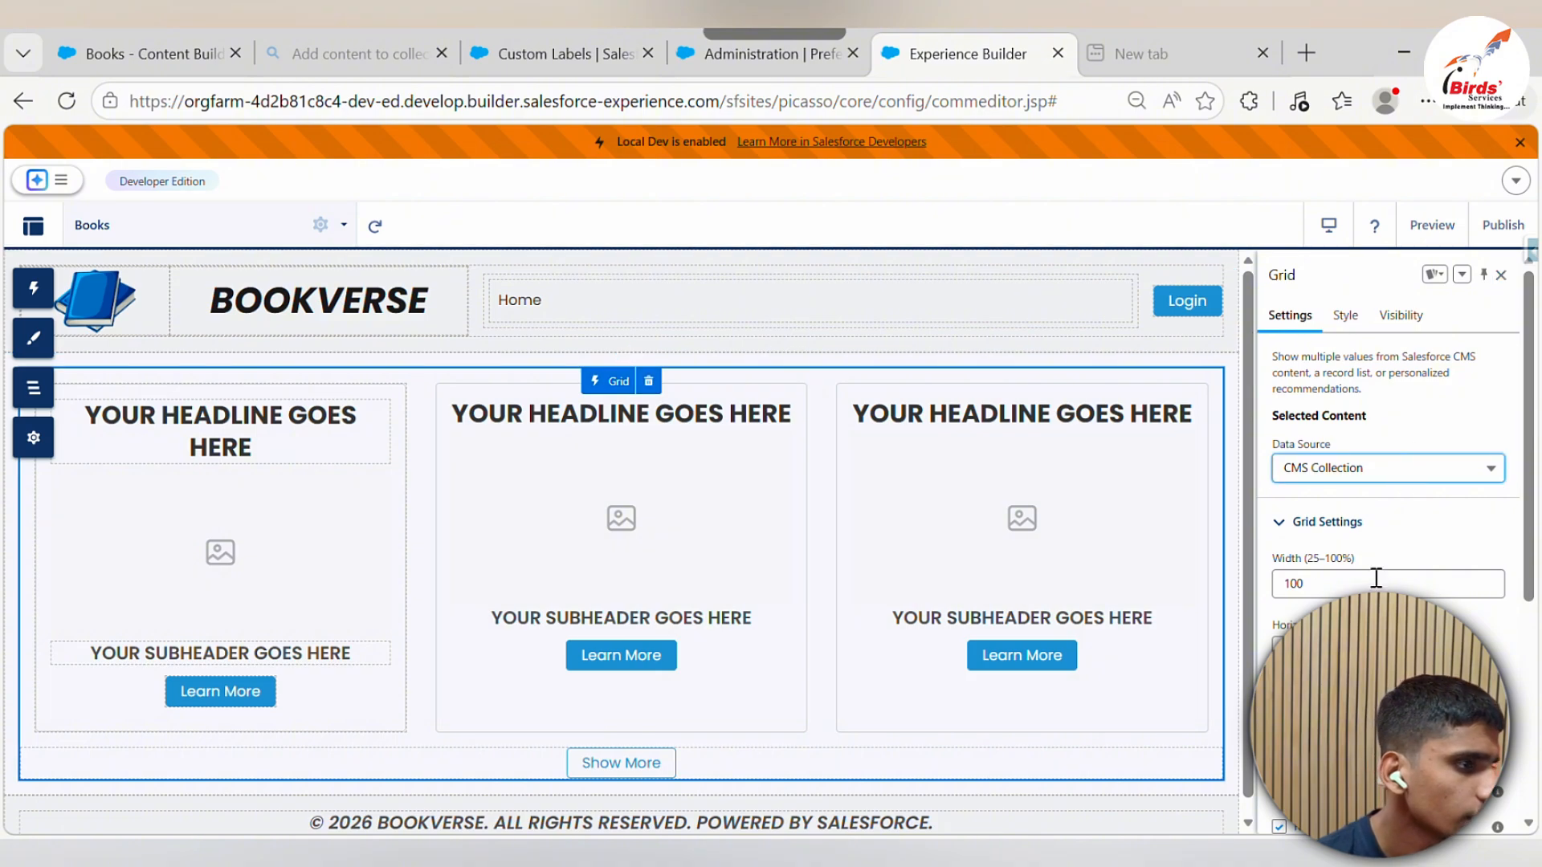
{"action": "left_click", "coordinate": [1385, 478]}
{"action": "left_click", "coordinate": [1385, 479]}
{"action": "left_click", "coordinate": [1359, 518]}
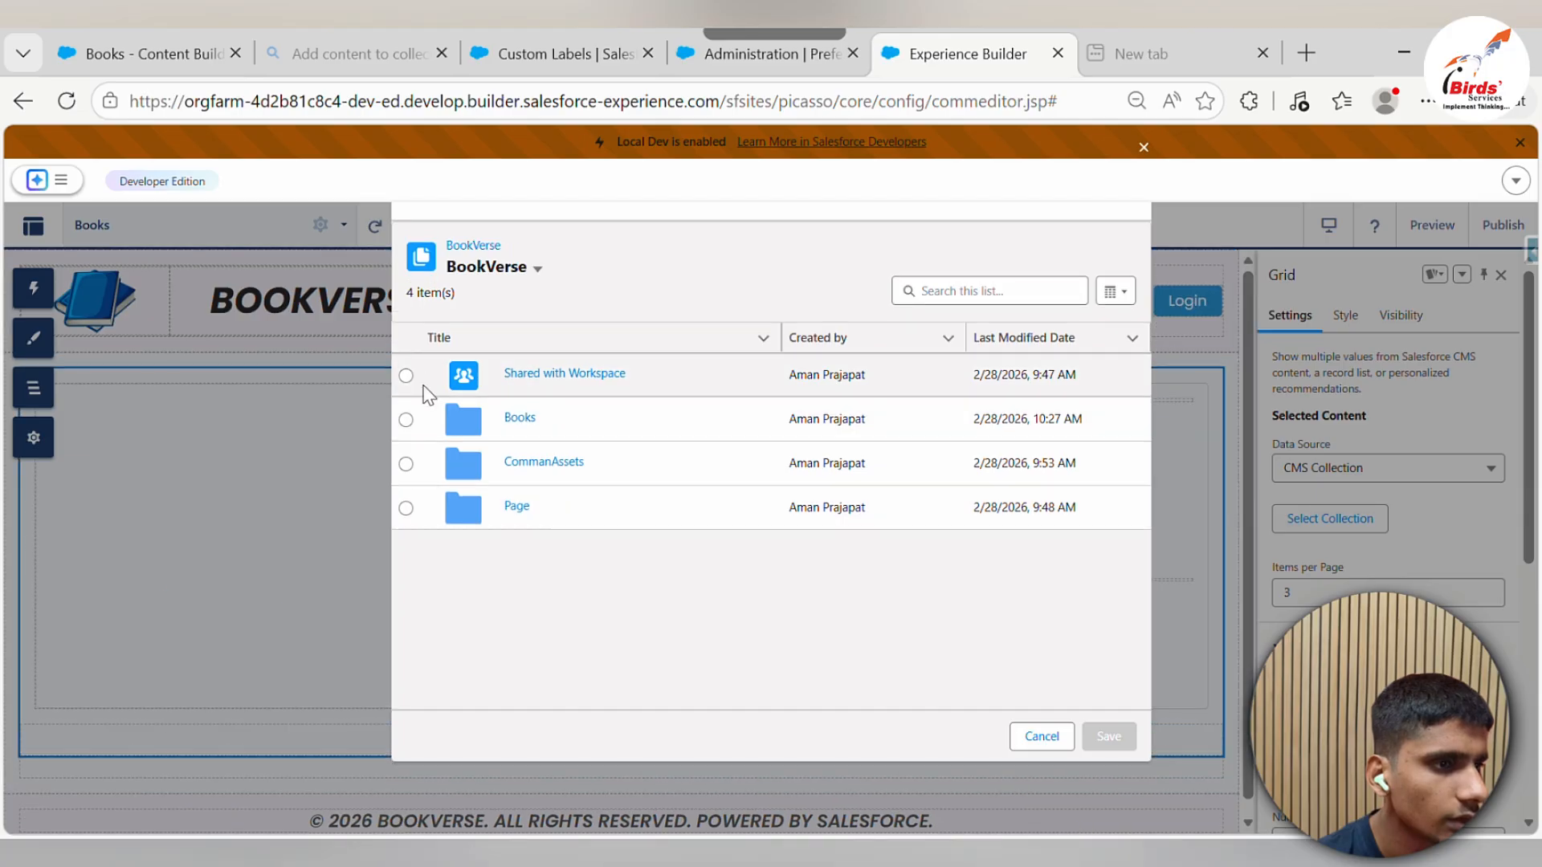
{"action": "left_click", "coordinate": [406, 419]}
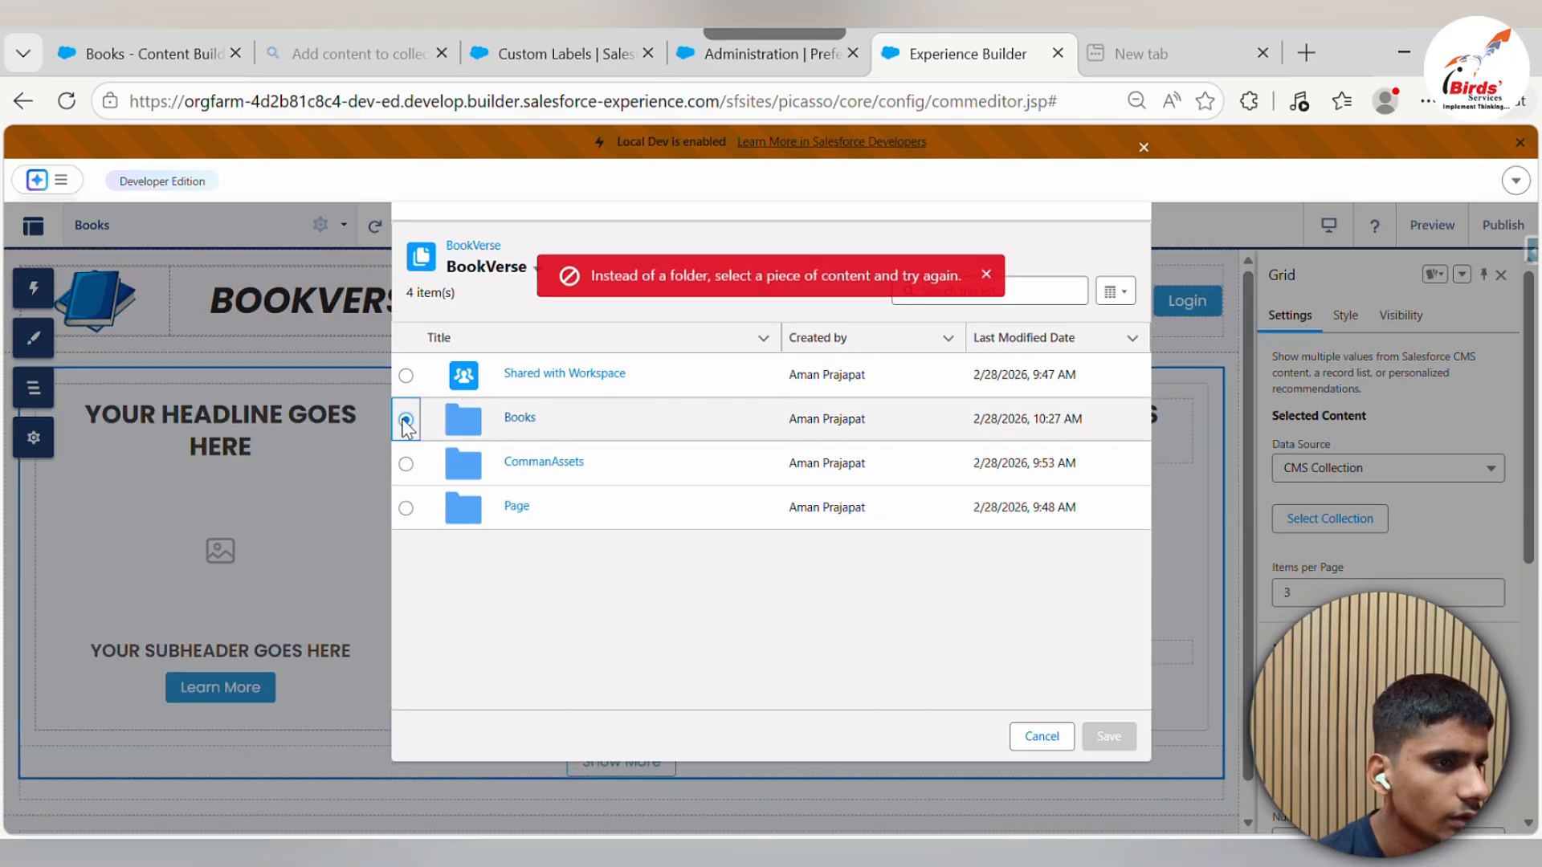
{"action": "double_click", "coordinate": [524, 421]}
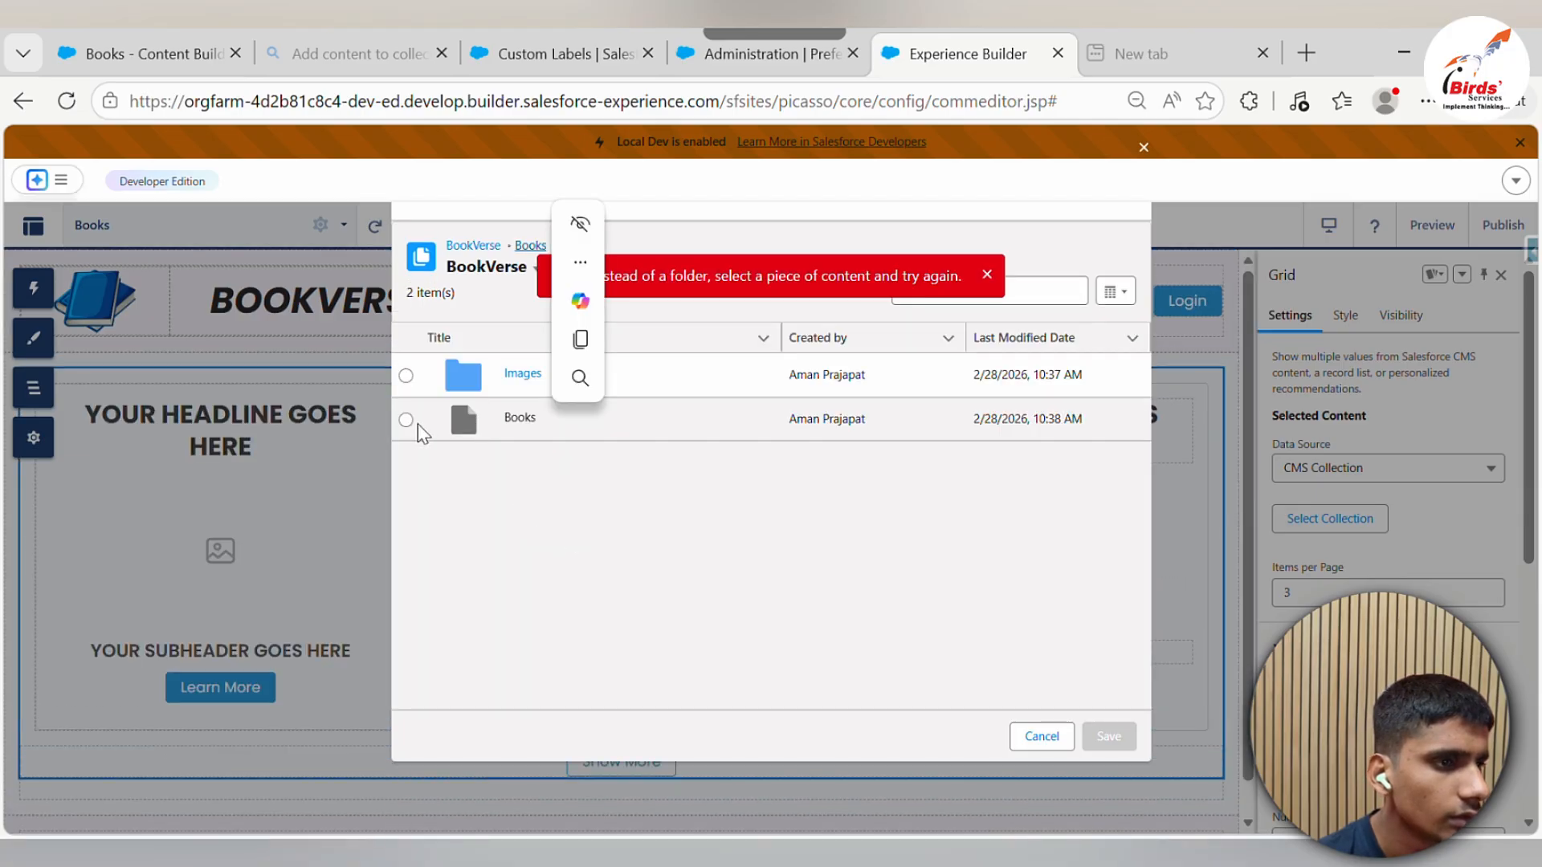
{"action": "left_click", "coordinate": [405, 419]}
{"action": "left_click", "coordinate": [1104, 736]}
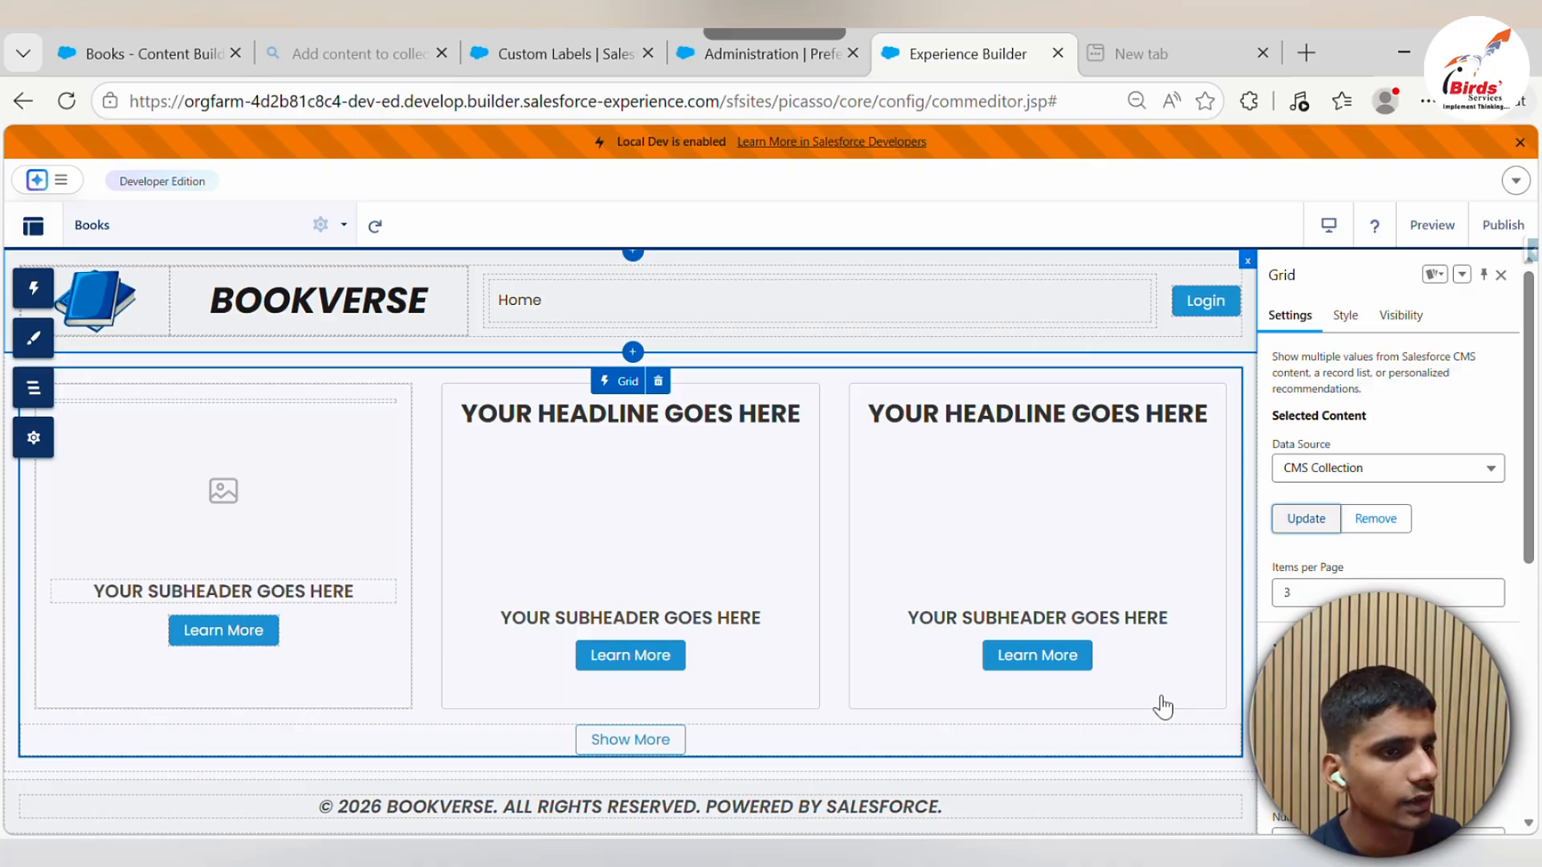
{"action": "scroll", "coordinate": [1383, 516], "scroll_direction": "down", "scroll_amount": 4}
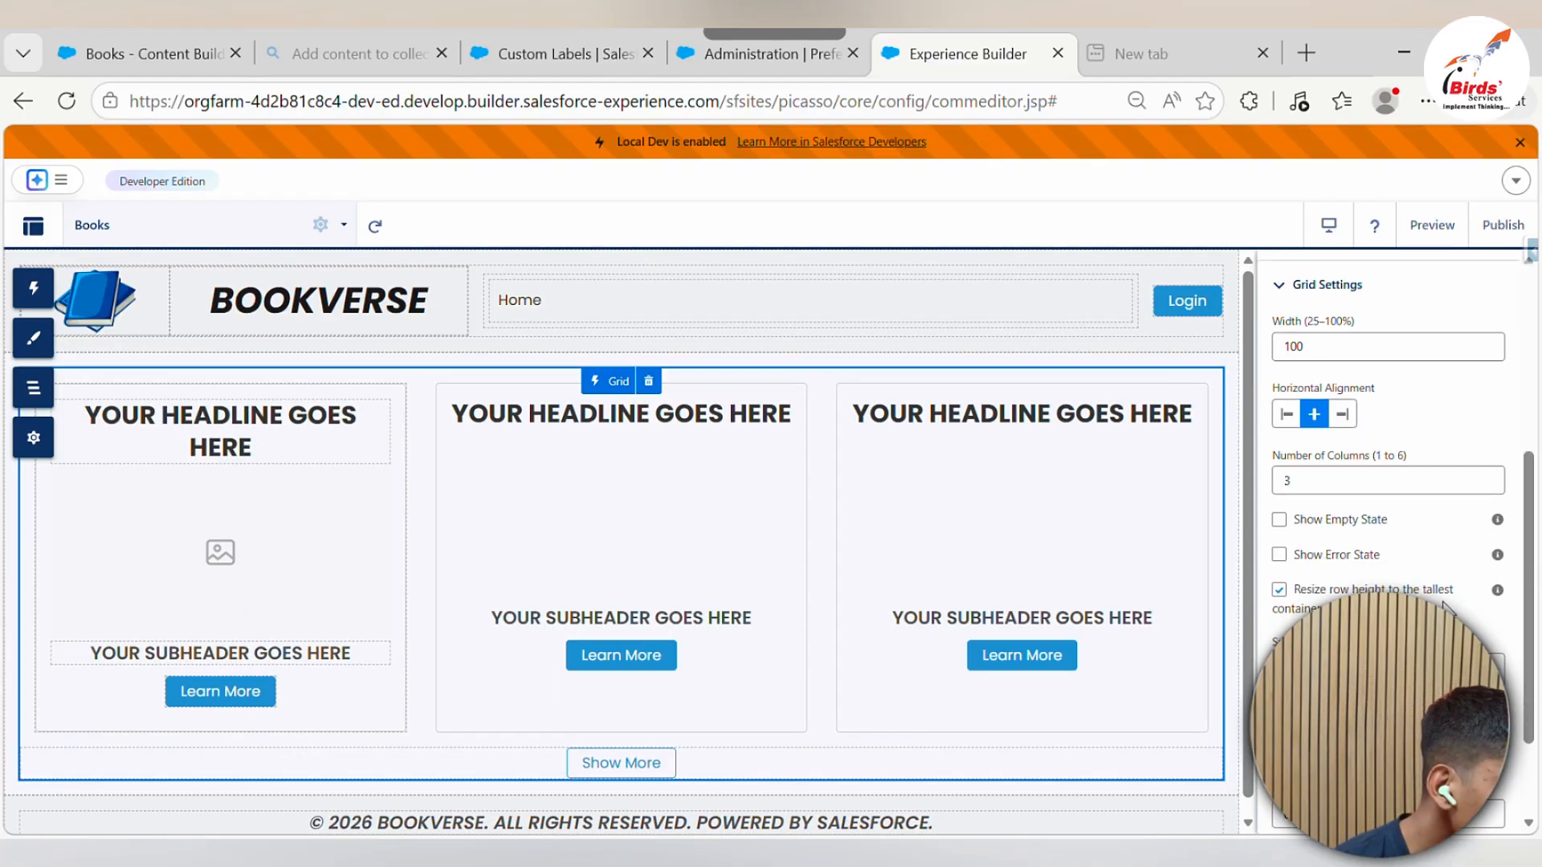
{"action": "scroll", "coordinate": [1383, 518], "scroll_direction": "up", "scroll_amount": 3}
{"action": "left_click", "coordinate": [1379, 472]}
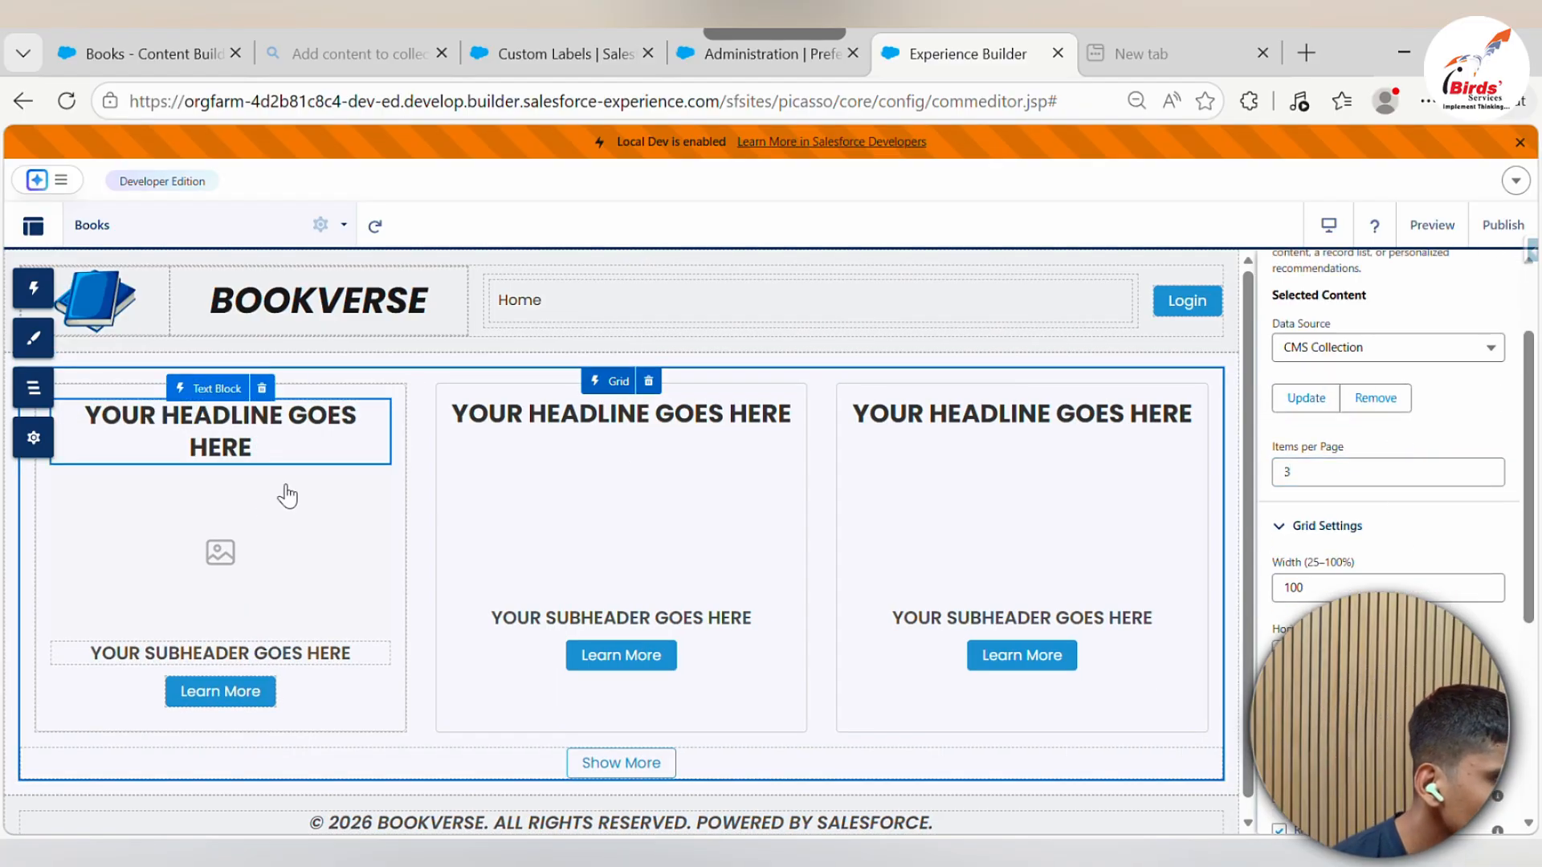
{"action": "left_click", "coordinate": [121, 606]}
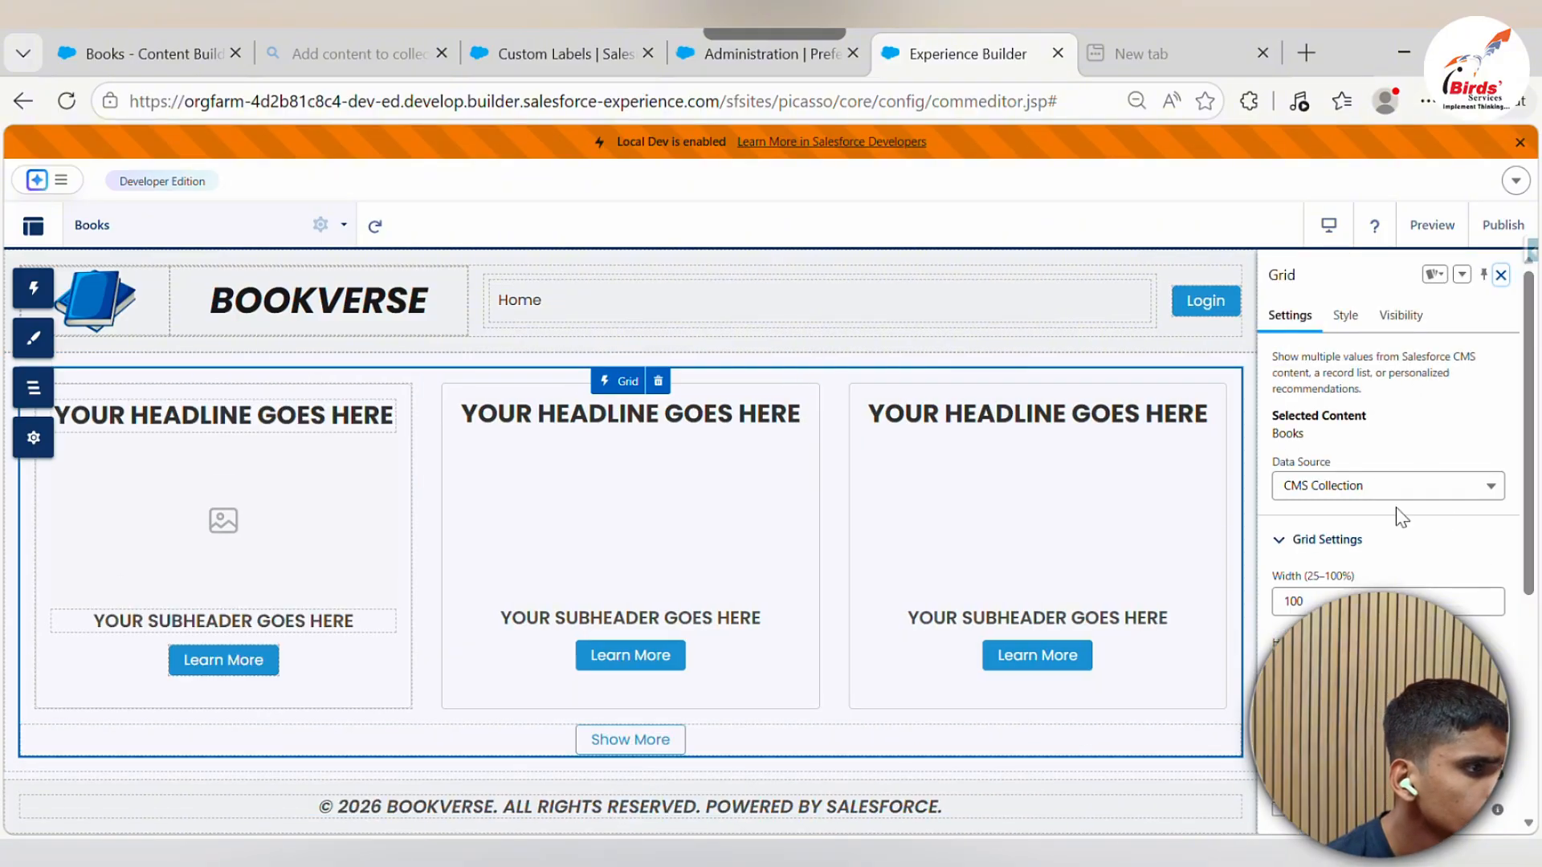
{"action": "scroll", "coordinate": [1370, 585], "scroll_direction": "down", "scroll_amount": 2}
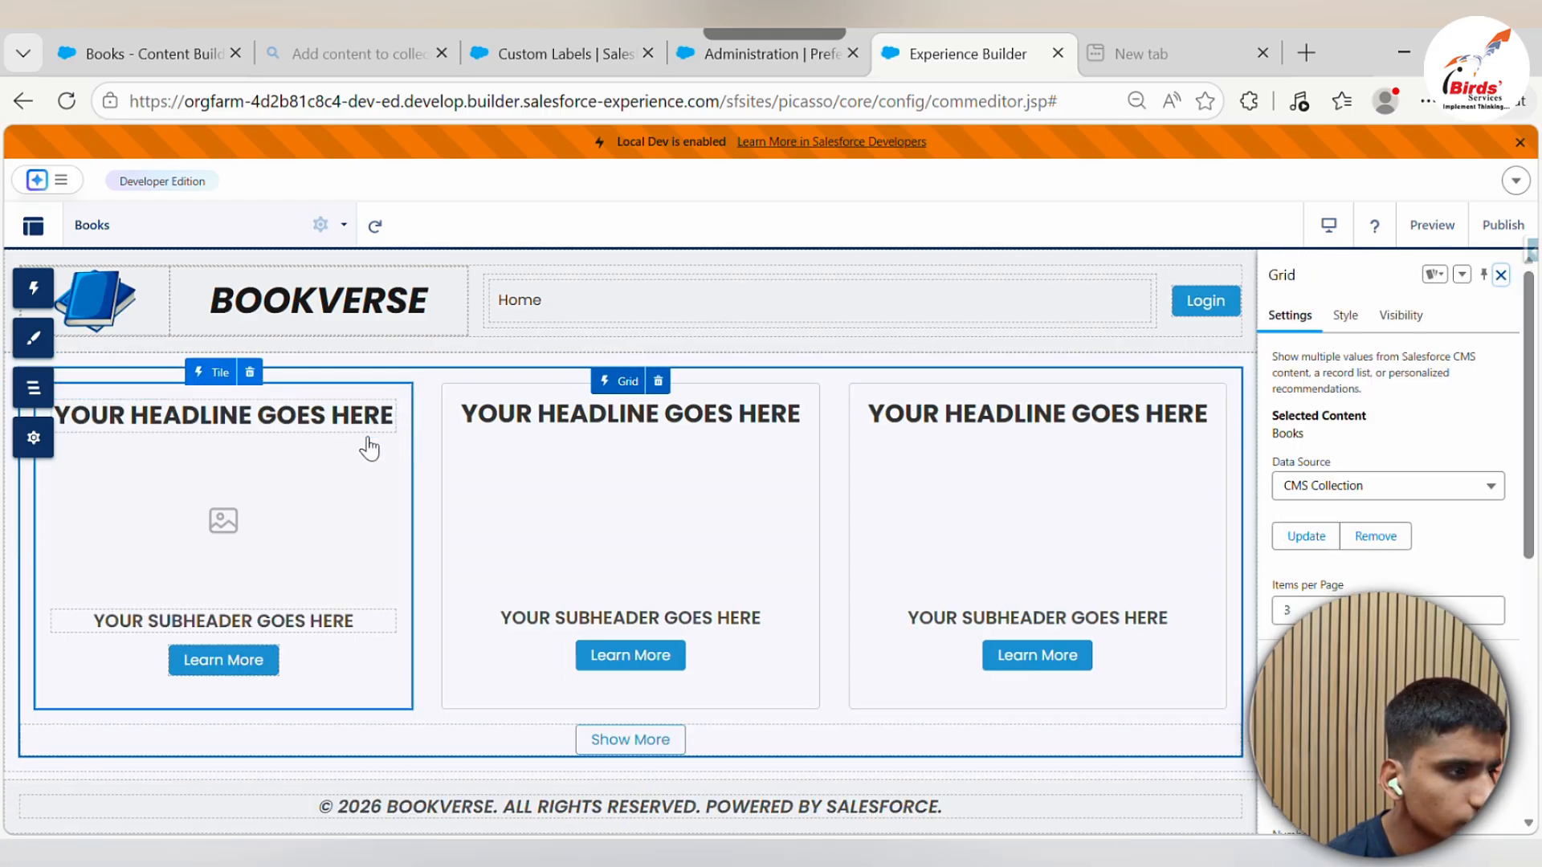
Bind the grid tile's image to Banner Image > url and its alt text to Title
{"action": "left_click", "coordinate": [410, 419]}
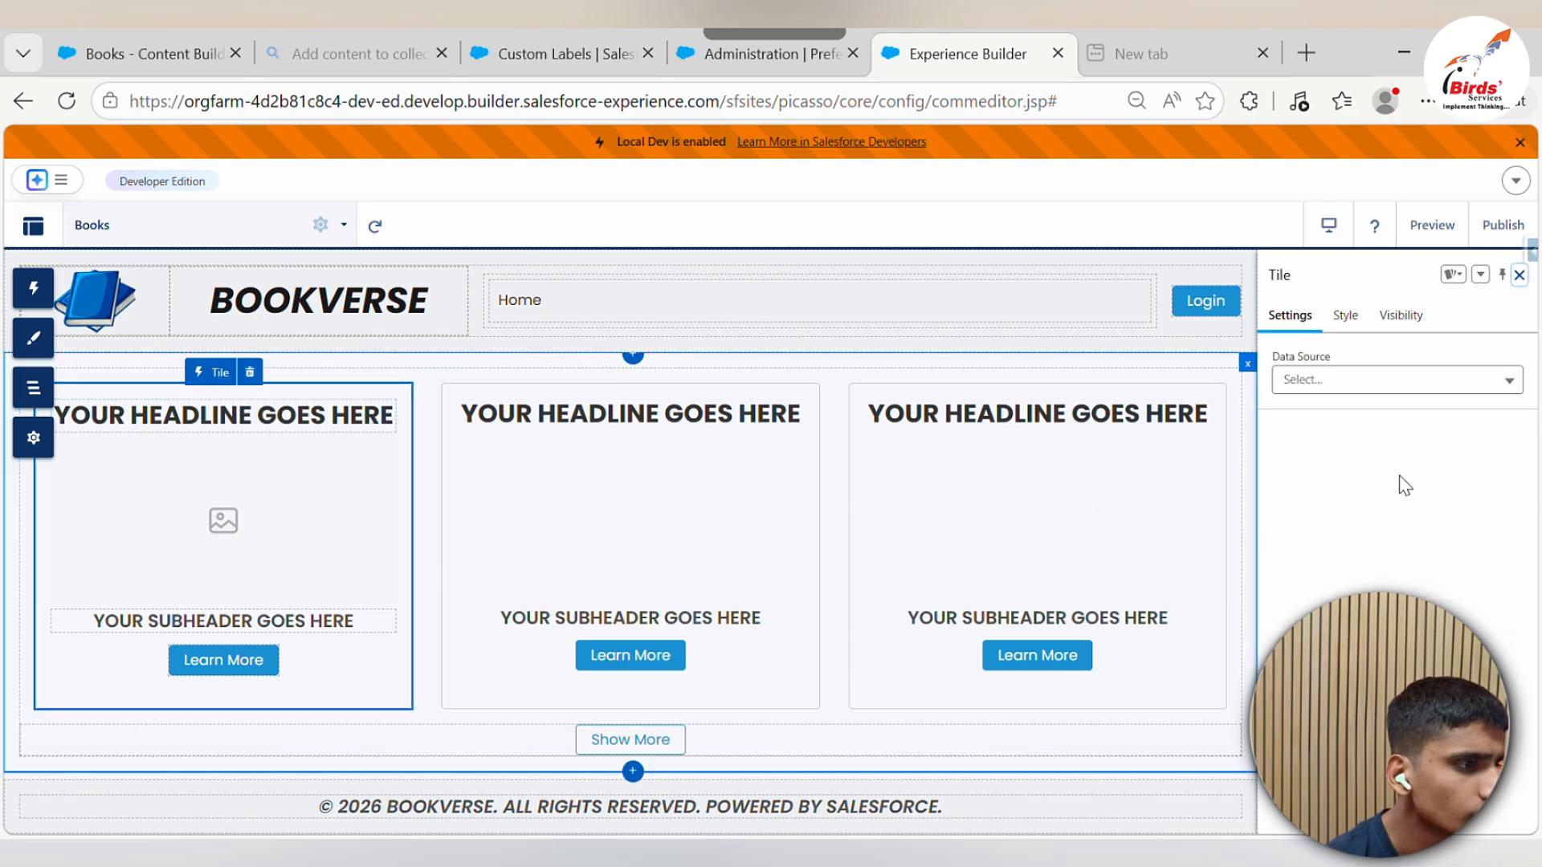
{"action": "scroll", "coordinate": [1401, 486], "scroll_direction": "down", "scroll_amount": 2}
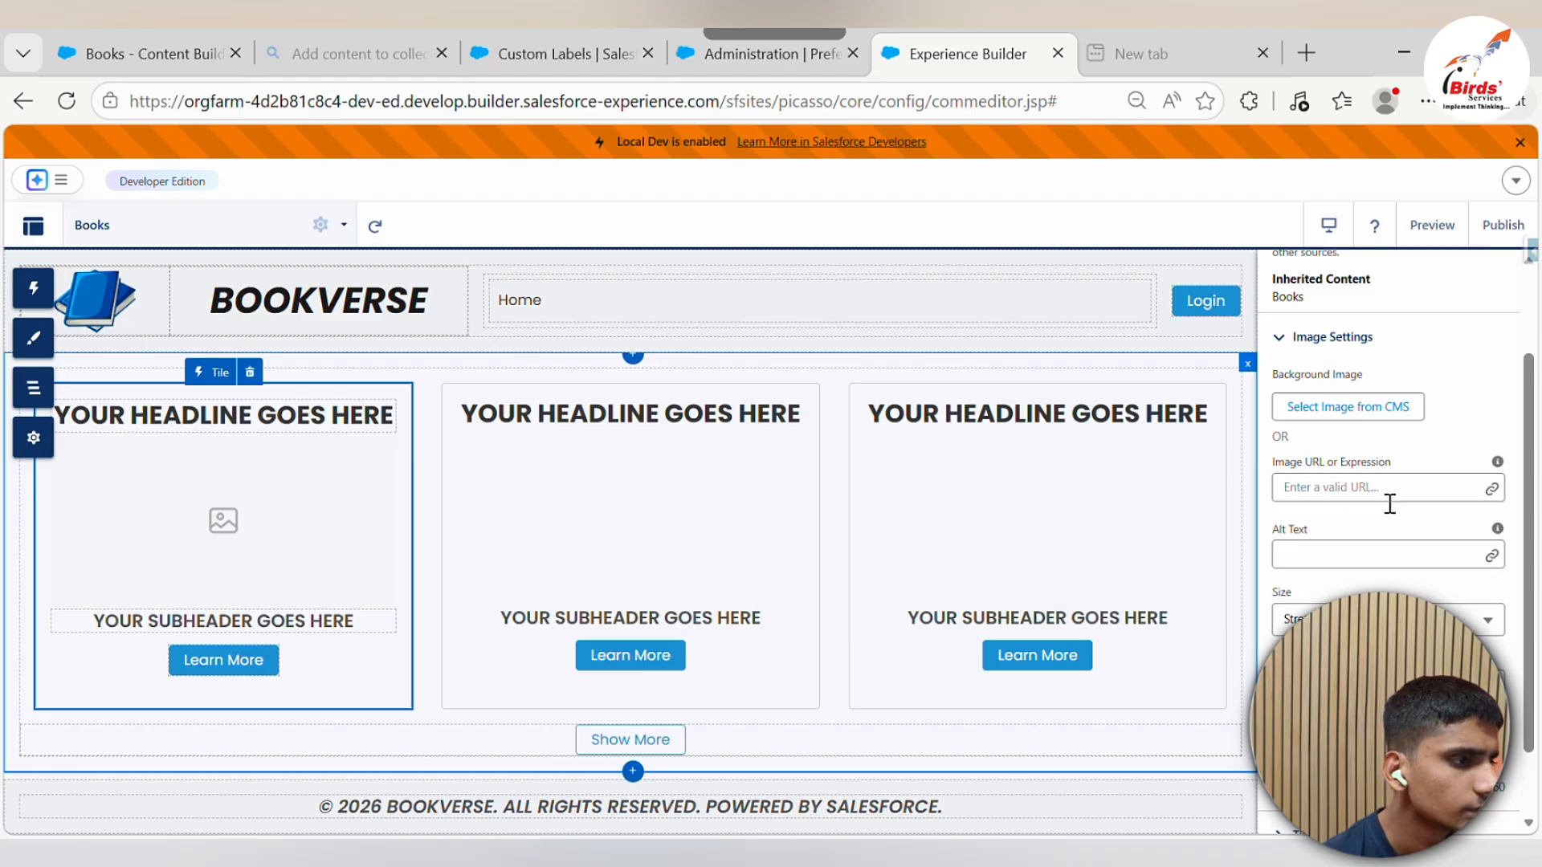
{"action": "scroll", "coordinate": [1386, 513], "scroll_direction": "down", "scroll_amount": 2}
{"action": "left_click", "coordinate": [1389, 424]}
{"action": "scroll", "coordinate": [1384, 554], "scroll_direction": "down", "scroll_amount": 1}
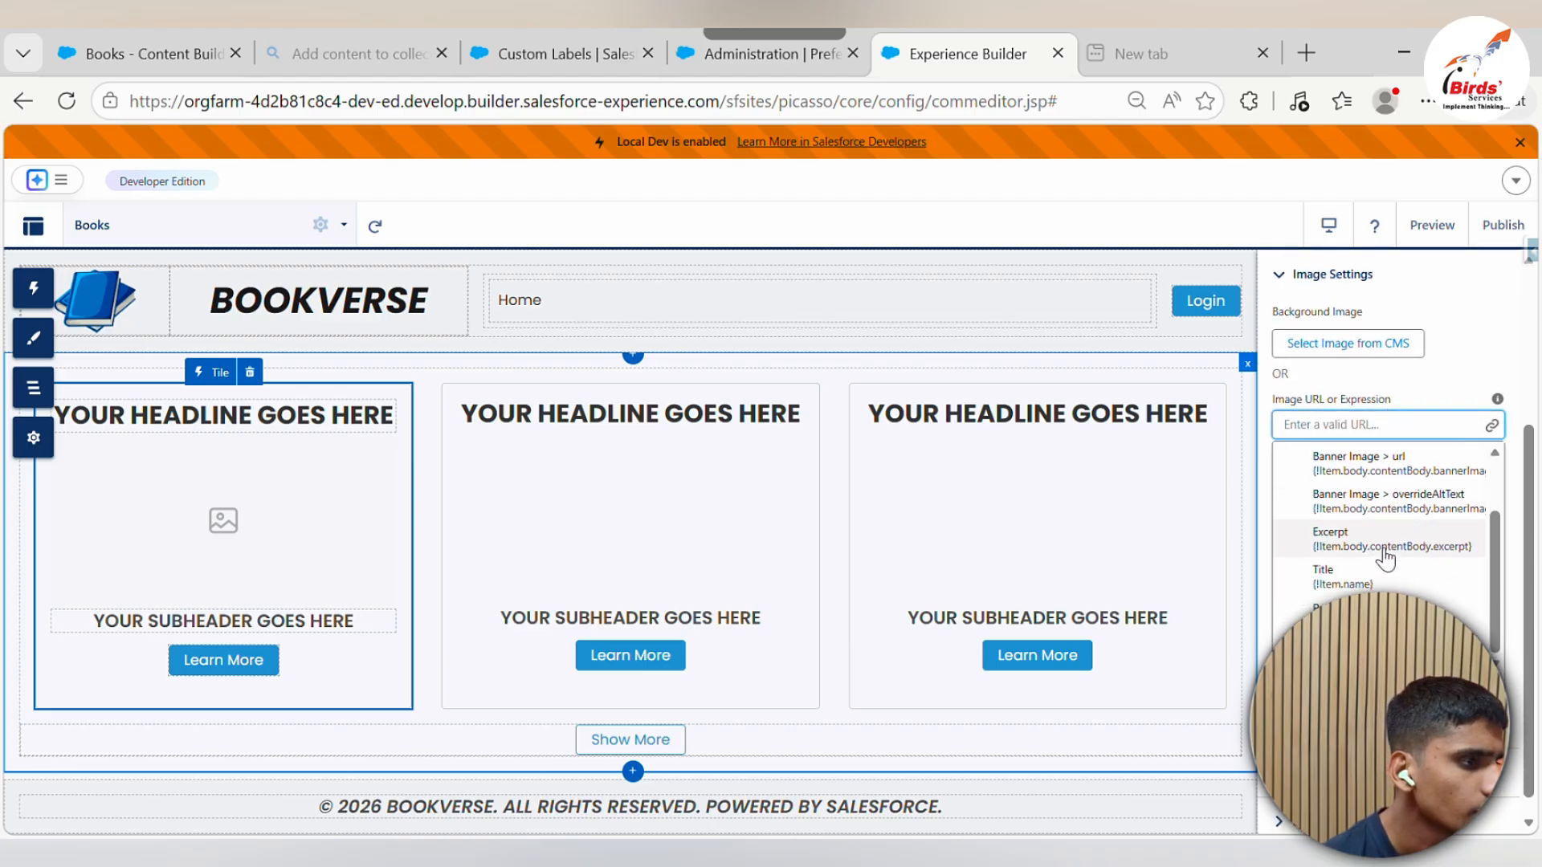
{"action": "scroll", "coordinate": [1384, 554], "scroll_direction": "up", "scroll_amount": 2}
{"action": "left_click", "coordinate": [1391, 534]}
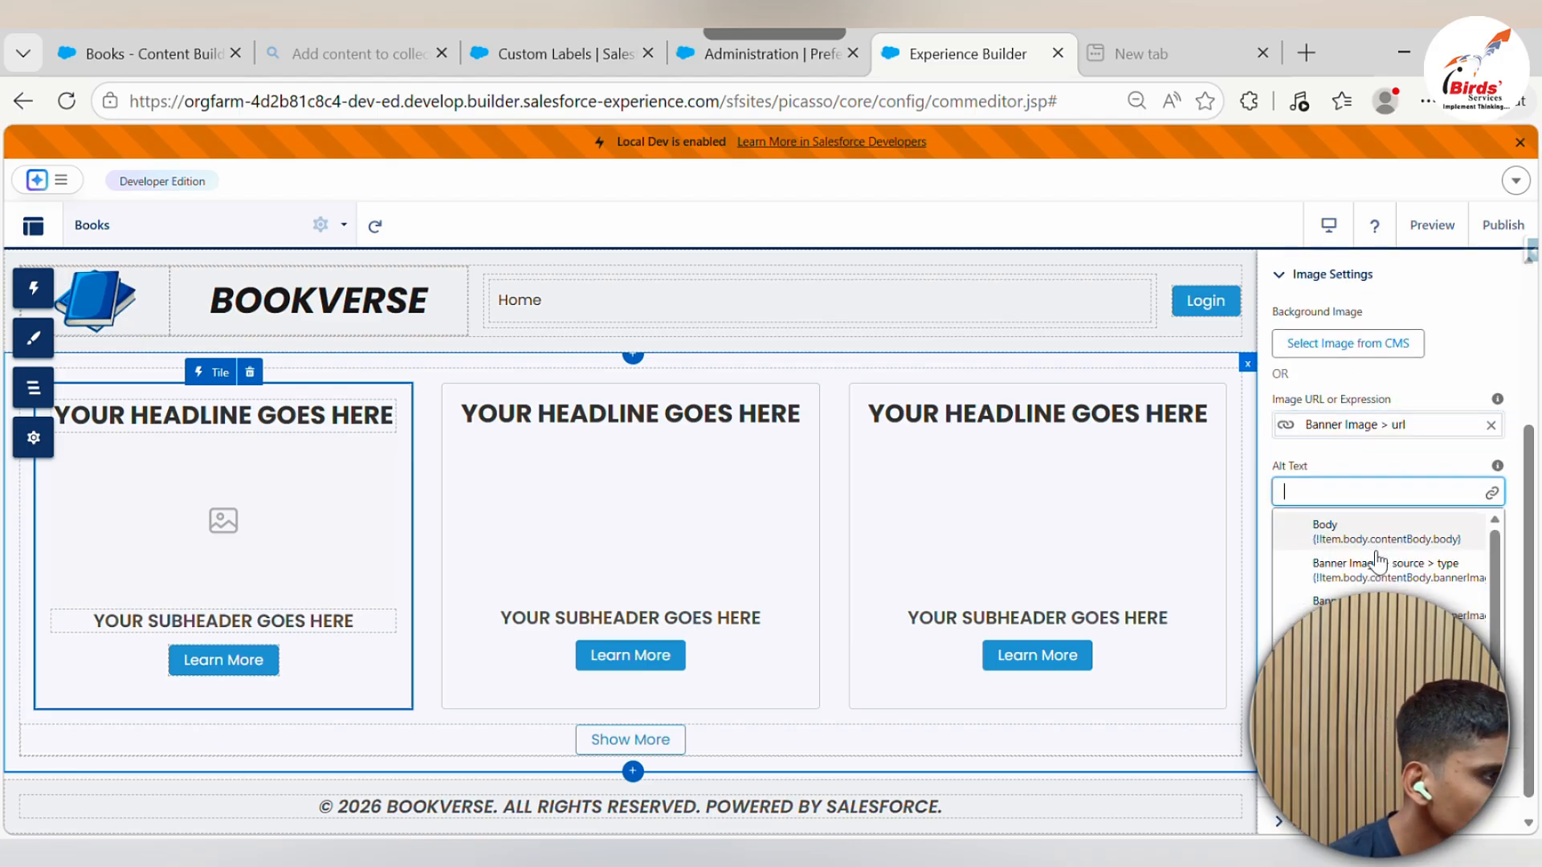
{"action": "scroll", "coordinate": [1378, 643], "scroll_direction": "down", "scroll_amount": 1}
{"action": "left_click", "coordinate": [1378, 647]}
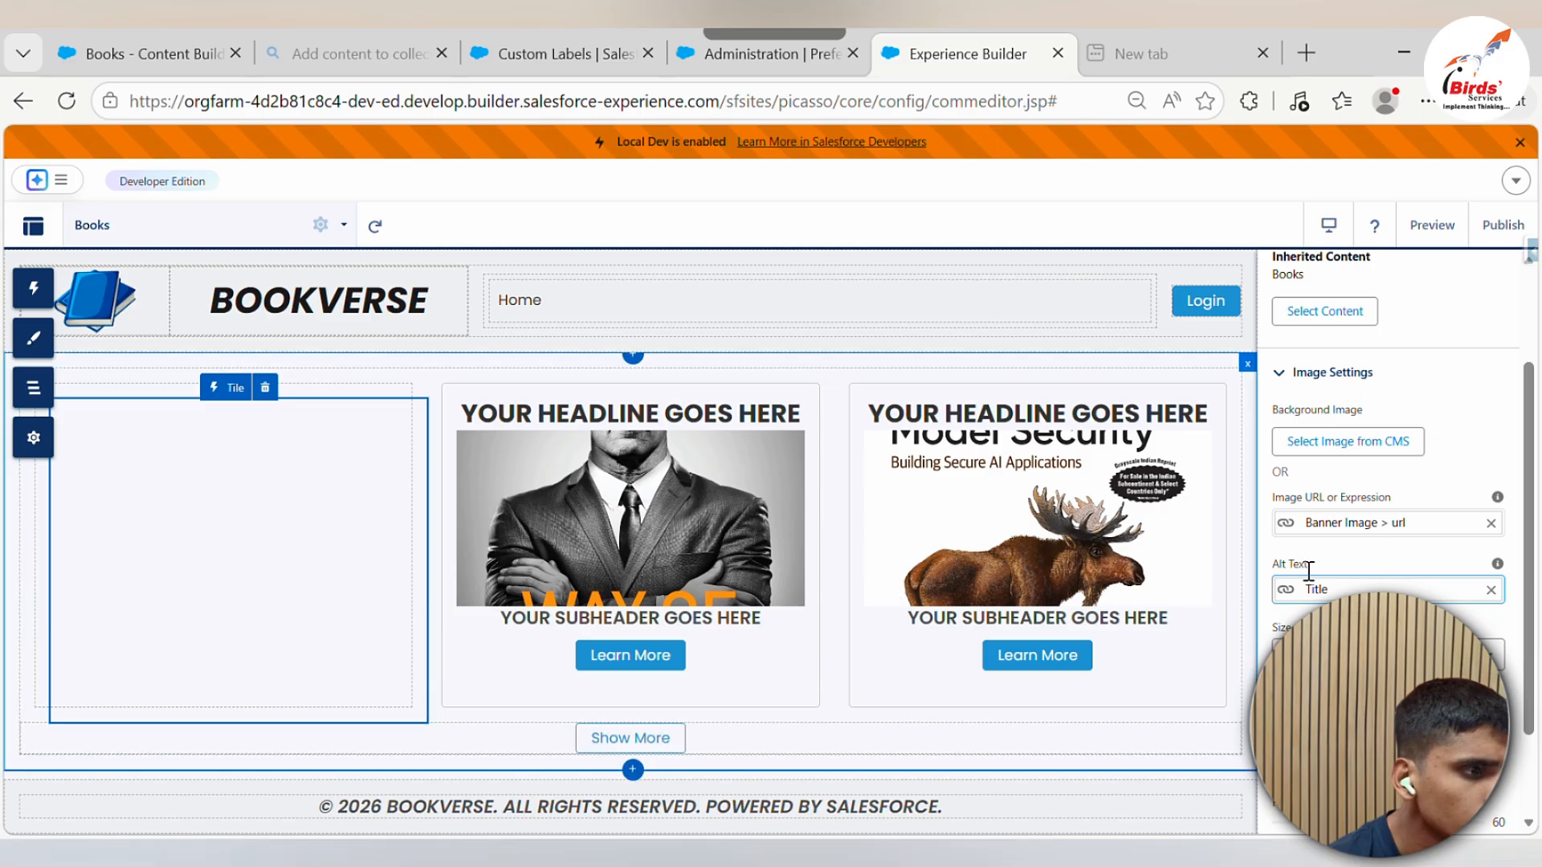
{"action": "scroll", "coordinate": [1375, 538], "scroll_direction": "down", "scroll_amount": 2}
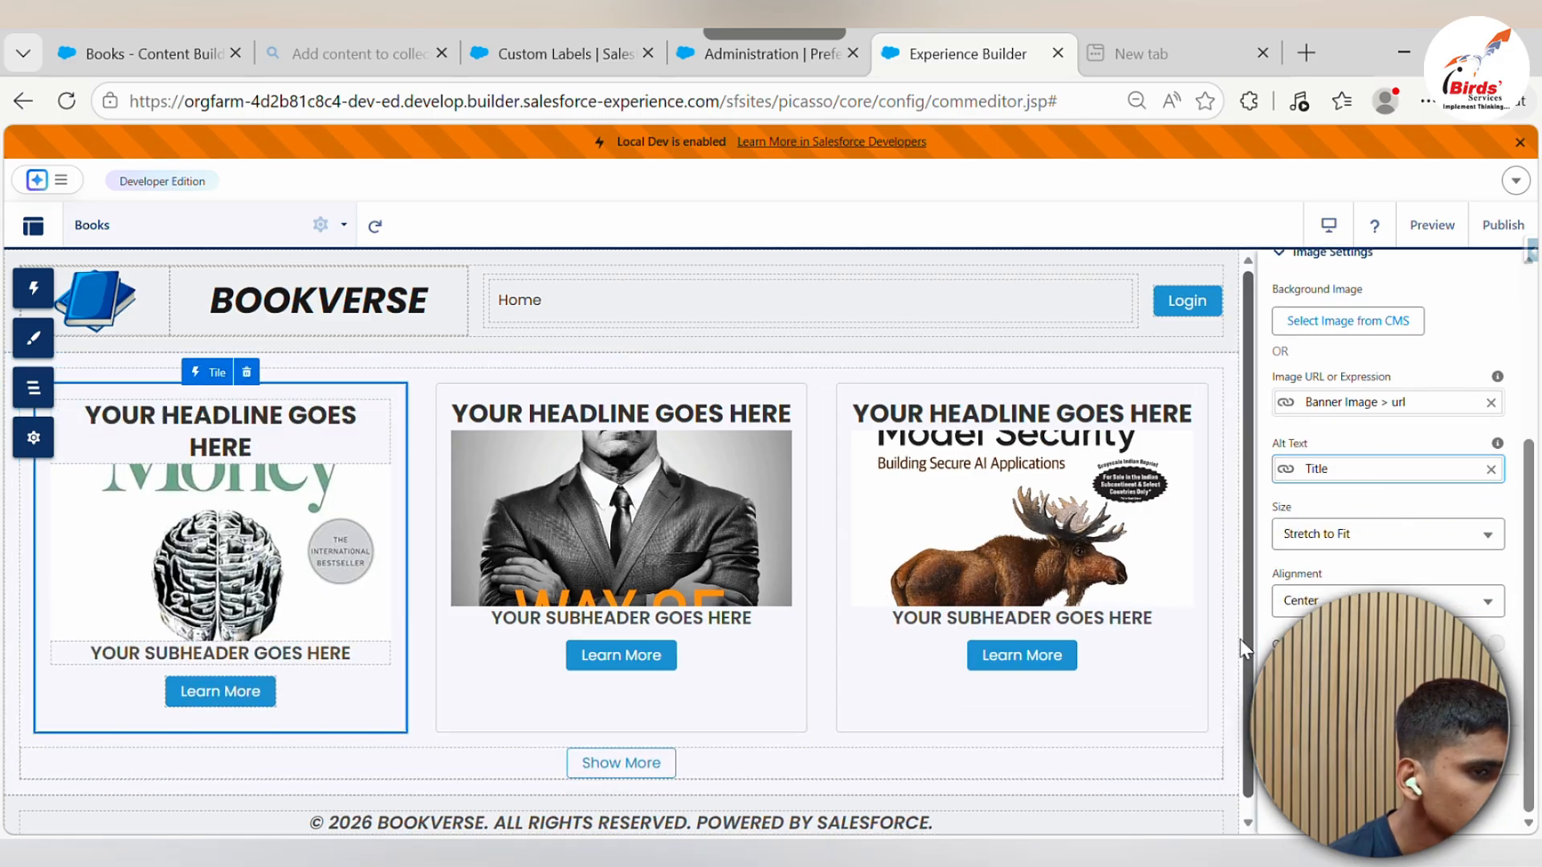
{"action": "left_click", "coordinate": [1317, 750]}
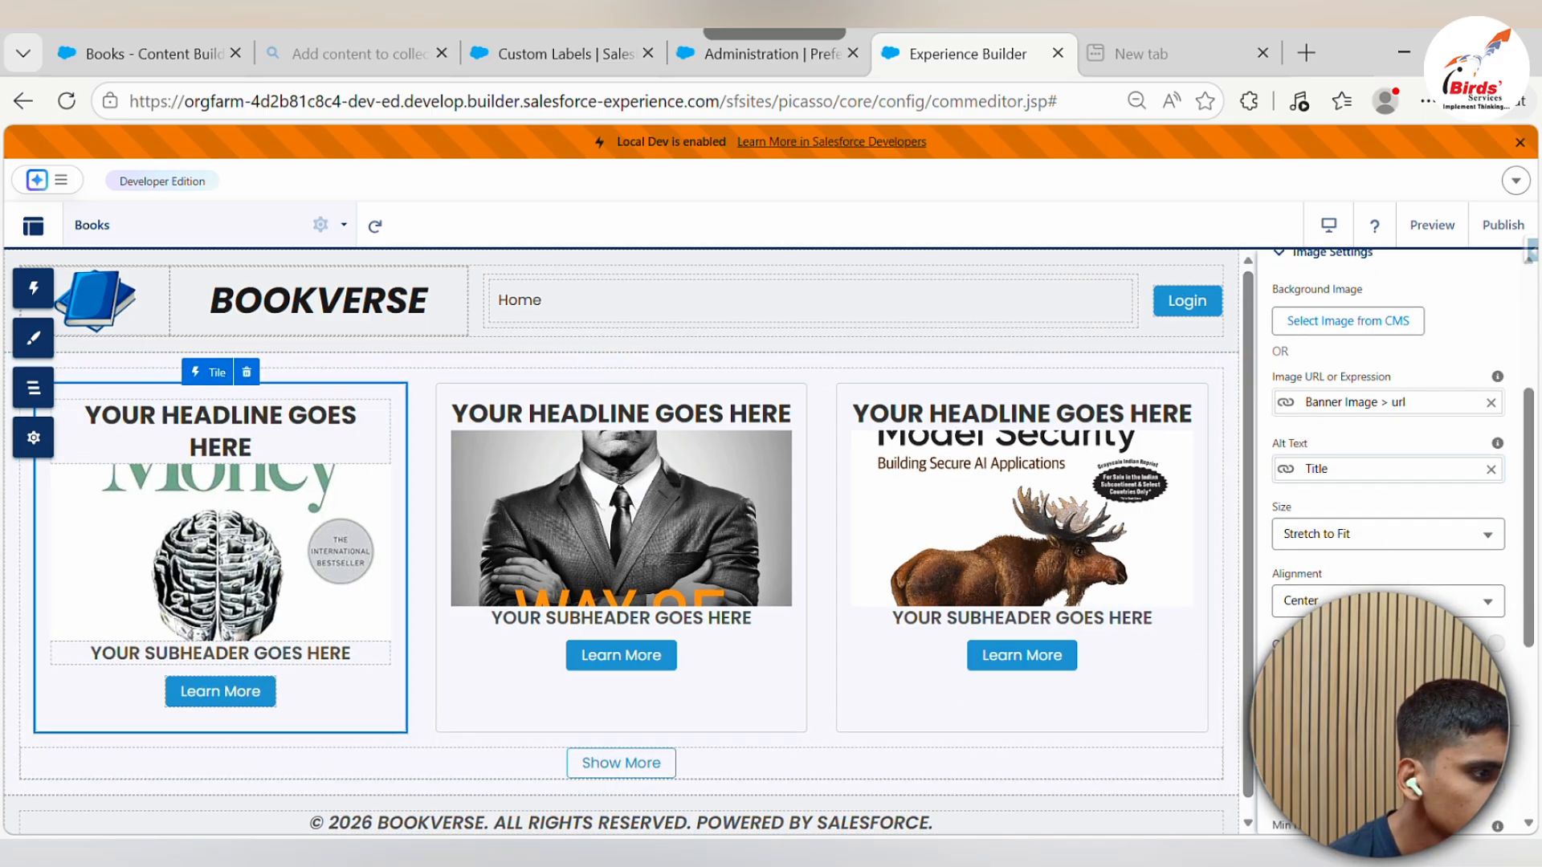
{"action": "scroll", "coordinate": [1325, 722], "scroll_direction": "down", "scroll_amount": 3}
Bind the tile's headline text block to the Title of the collection item
{"action": "left_click", "coordinate": [162, 408]}
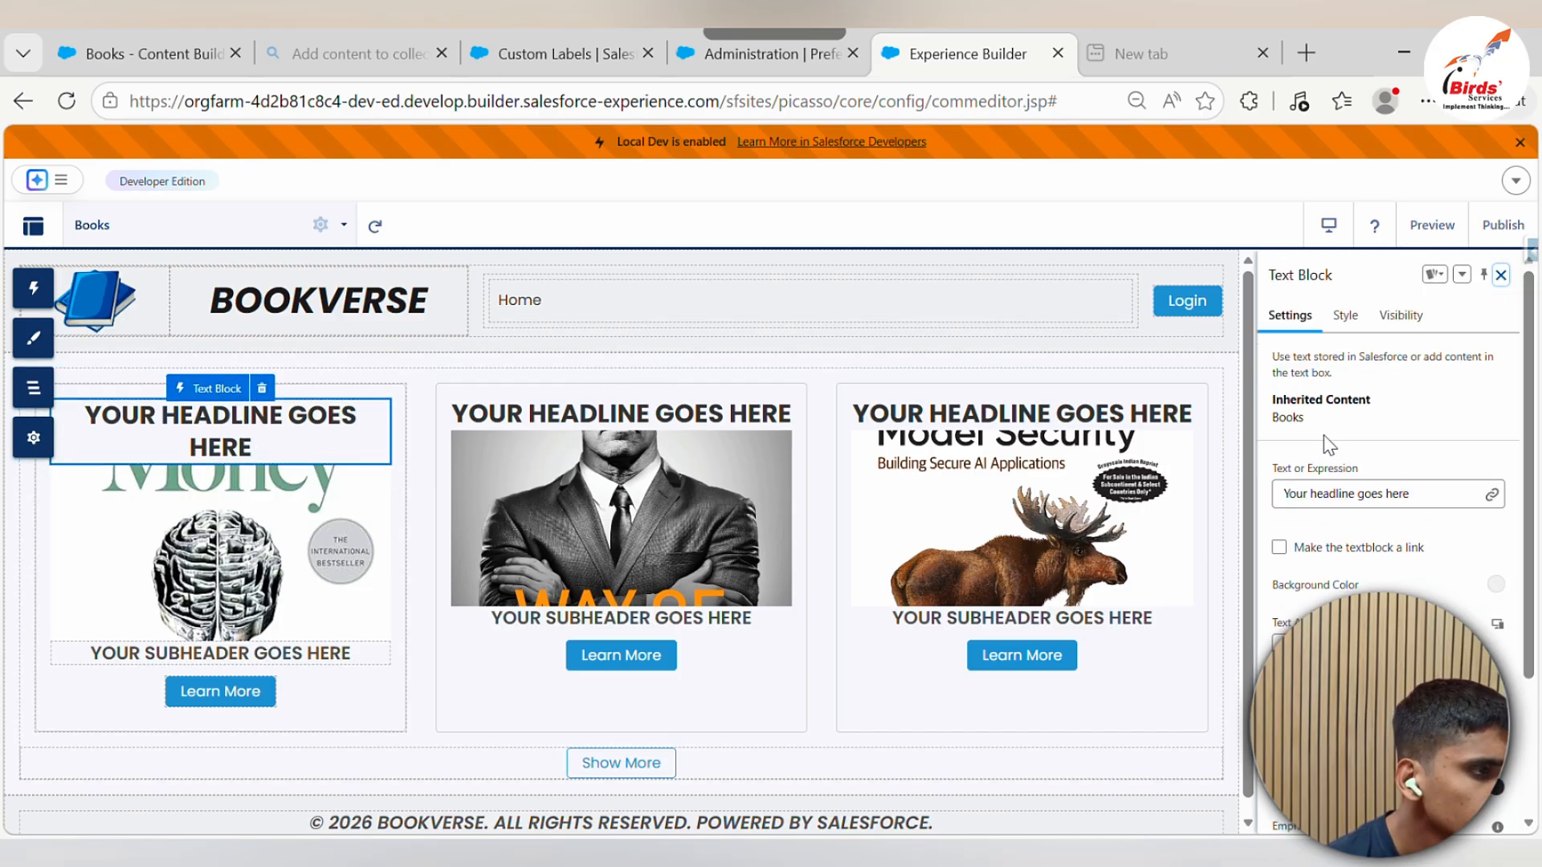
{"action": "left_click", "coordinate": [1393, 493]}
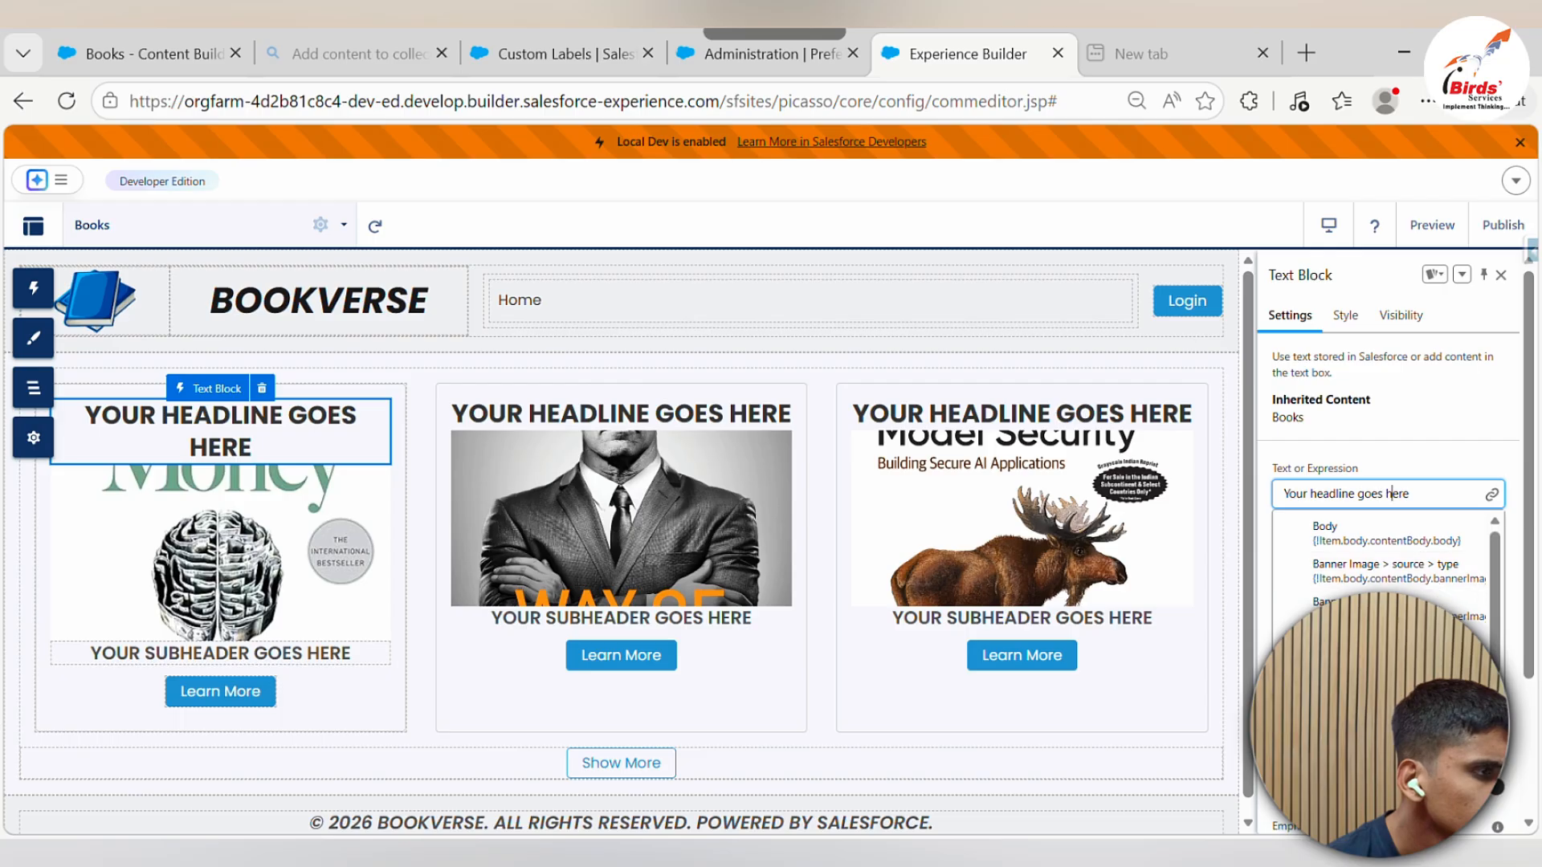
{"action": "left_click", "coordinate": [1430, 683]}
{"action": "left_click", "coordinate": [294, 657]}
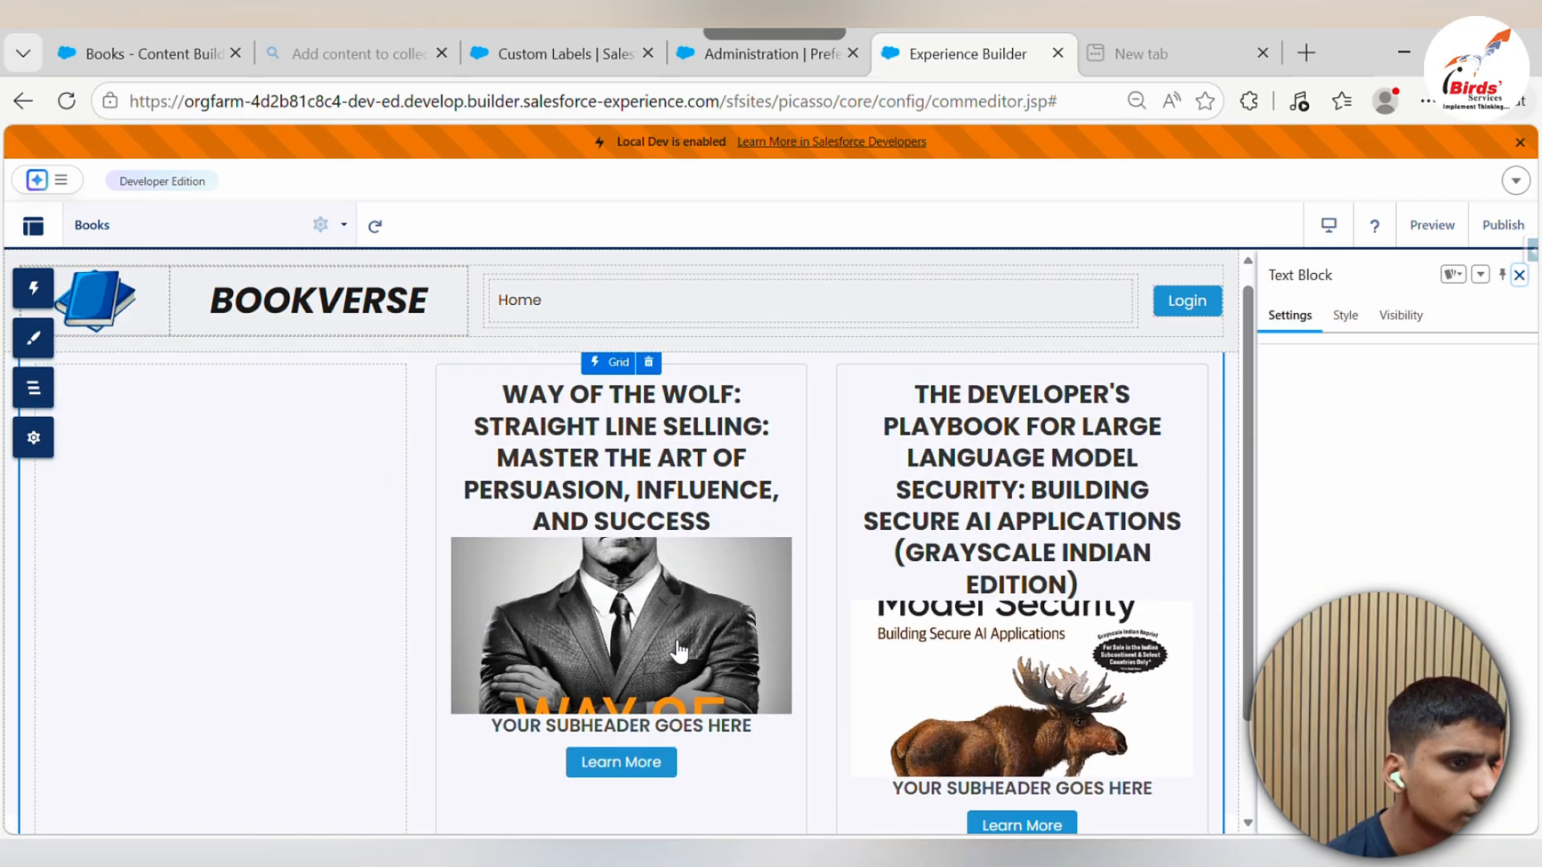
{"action": "scroll", "coordinate": [522, 630], "scroll_direction": "up", "scroll_amount": 2}
Review the tile's image size, alignment and height options along with its tile settings
{"action": "left_click", "coordinate": [307, 608]}
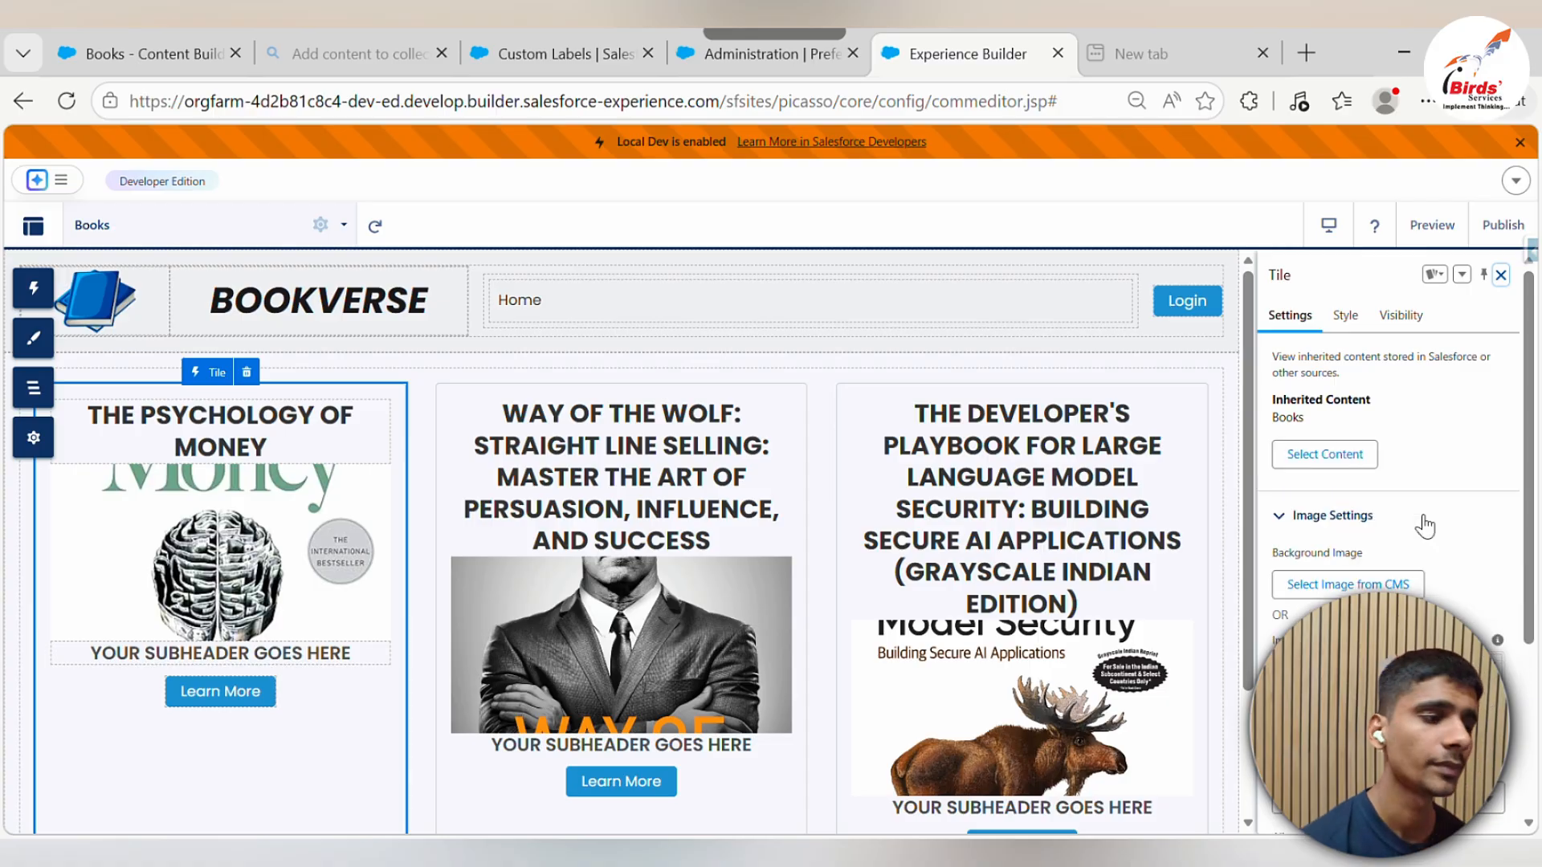
{"action": "scroll", "coordinate": [1424, 526], "scroll_direction": "down", "scroll_amount": 3}
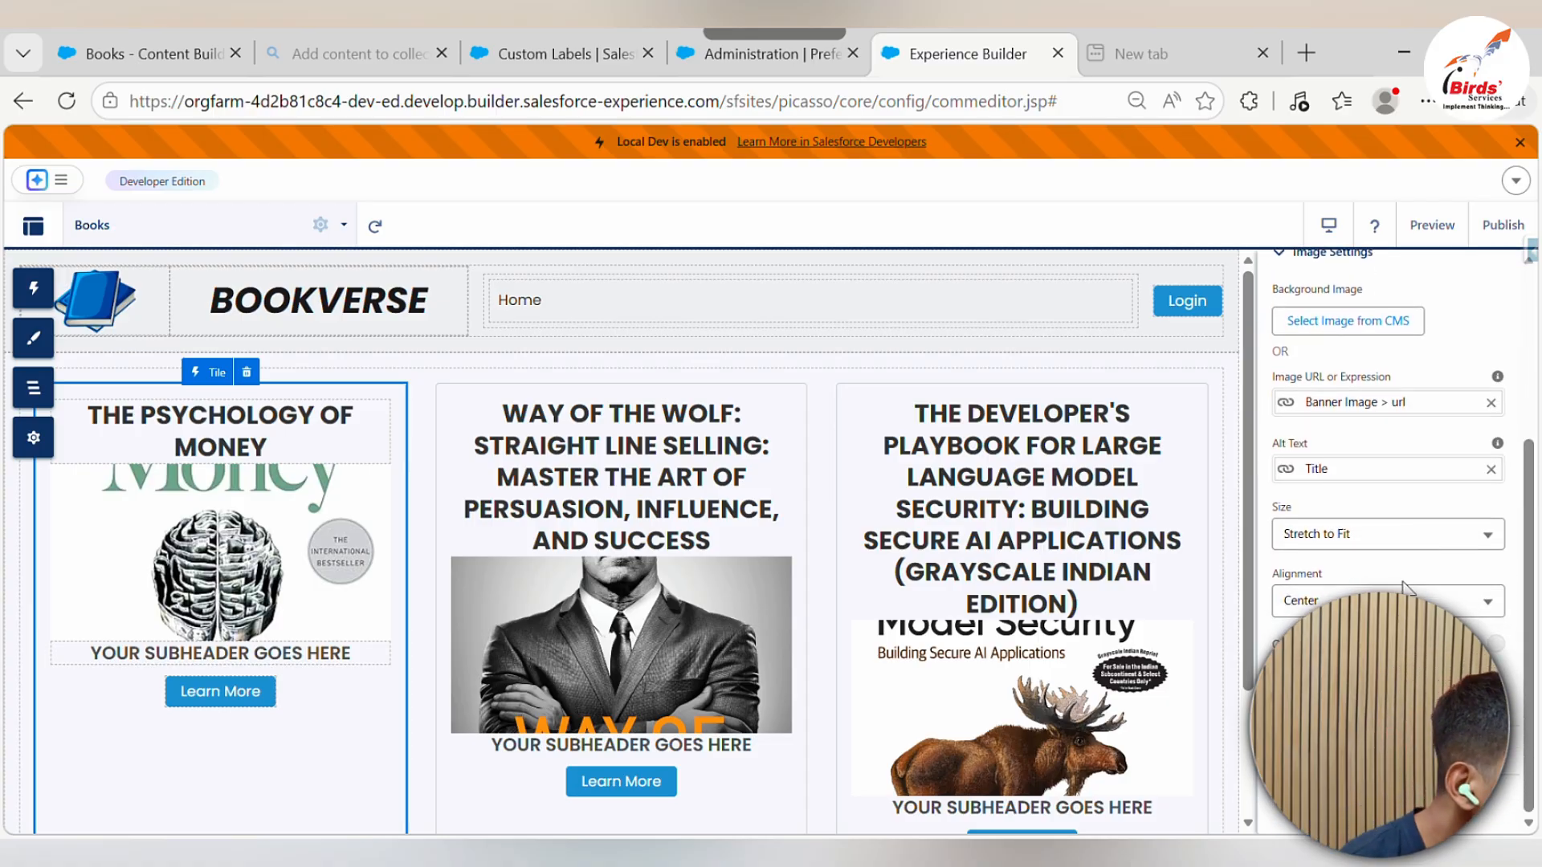
{"action": "left_click", "coordinate": [1411, 603]}
{"action": "left_click", "coordinate": [1410, 605]}
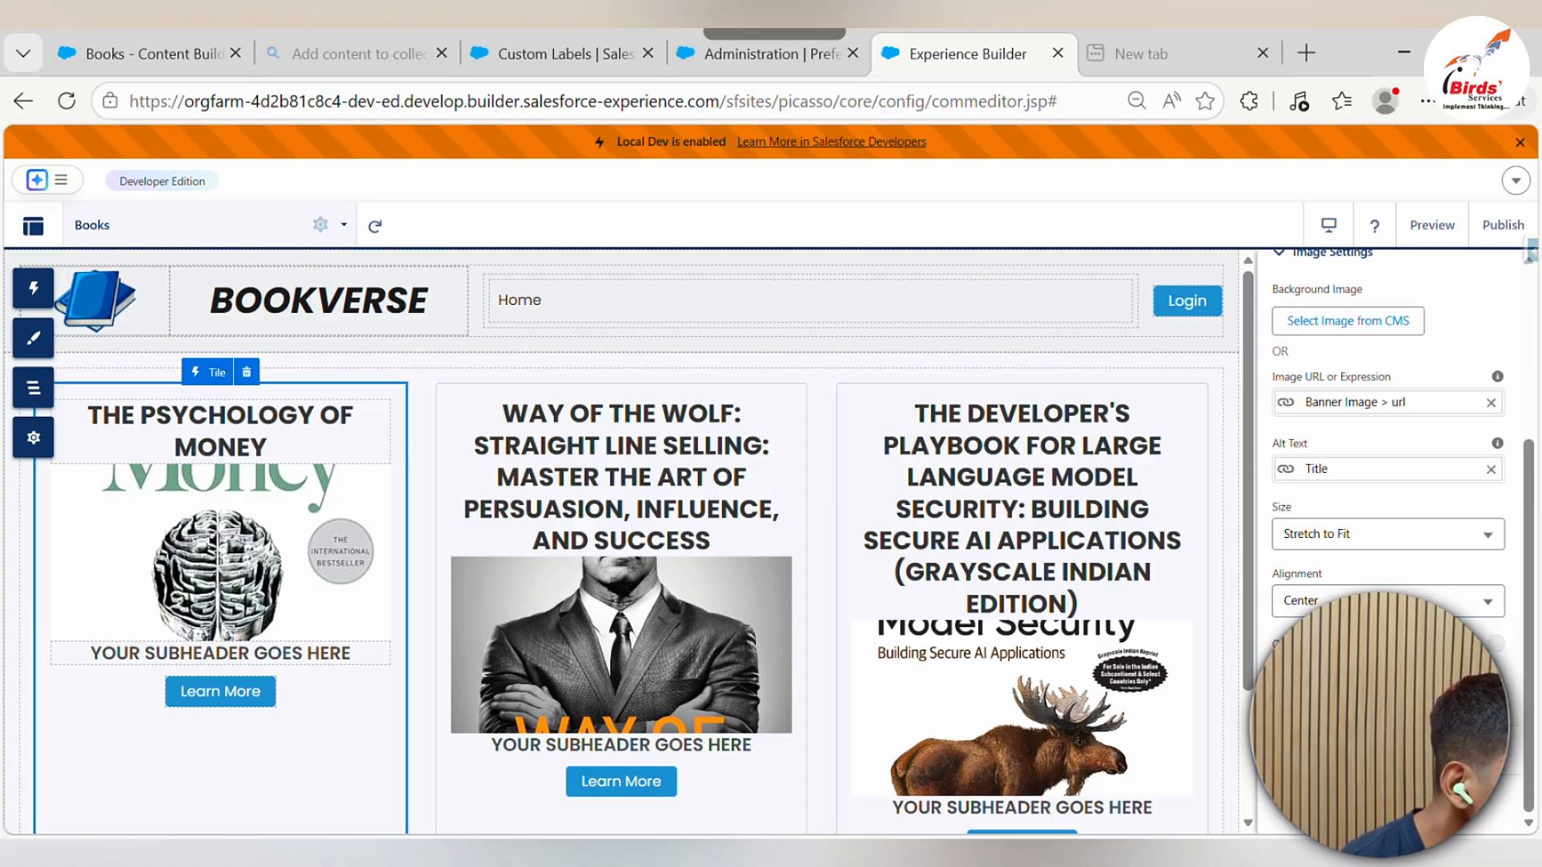
{"action": "scroll", "coordinate": [1388, 522], "scroll_direction": "up", "scroll_amount": 3}
{"action": "scroll", "coordinate": [1387, 522], "scroll_direction": "down", "scroll_amount": 3}
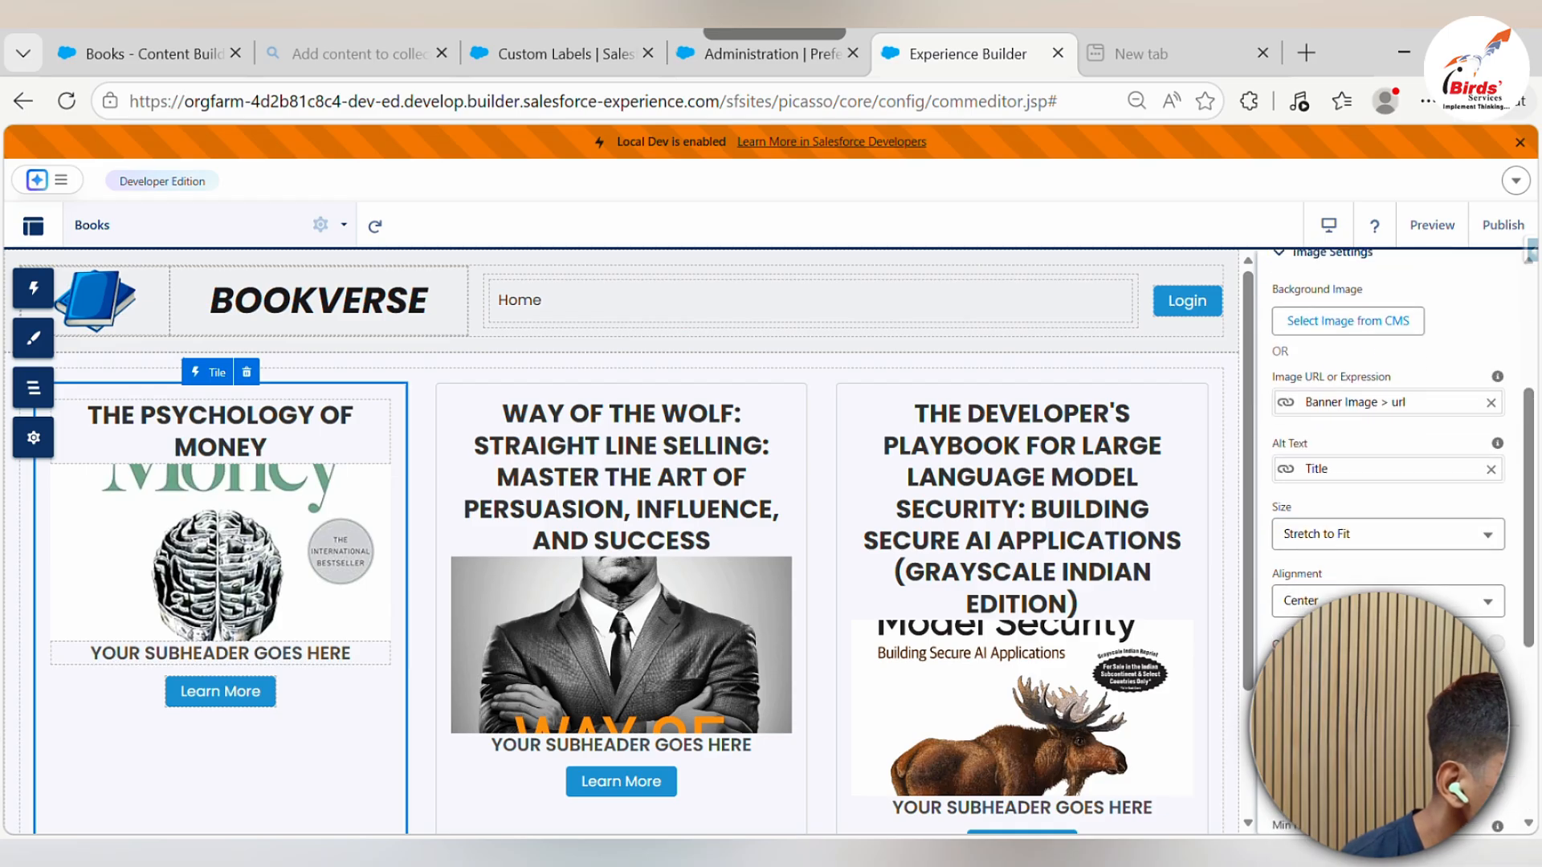
{"action": "scroll", "coordinate": [1388, 522], "scroll_direction": "down", "scroll_amount": 5}
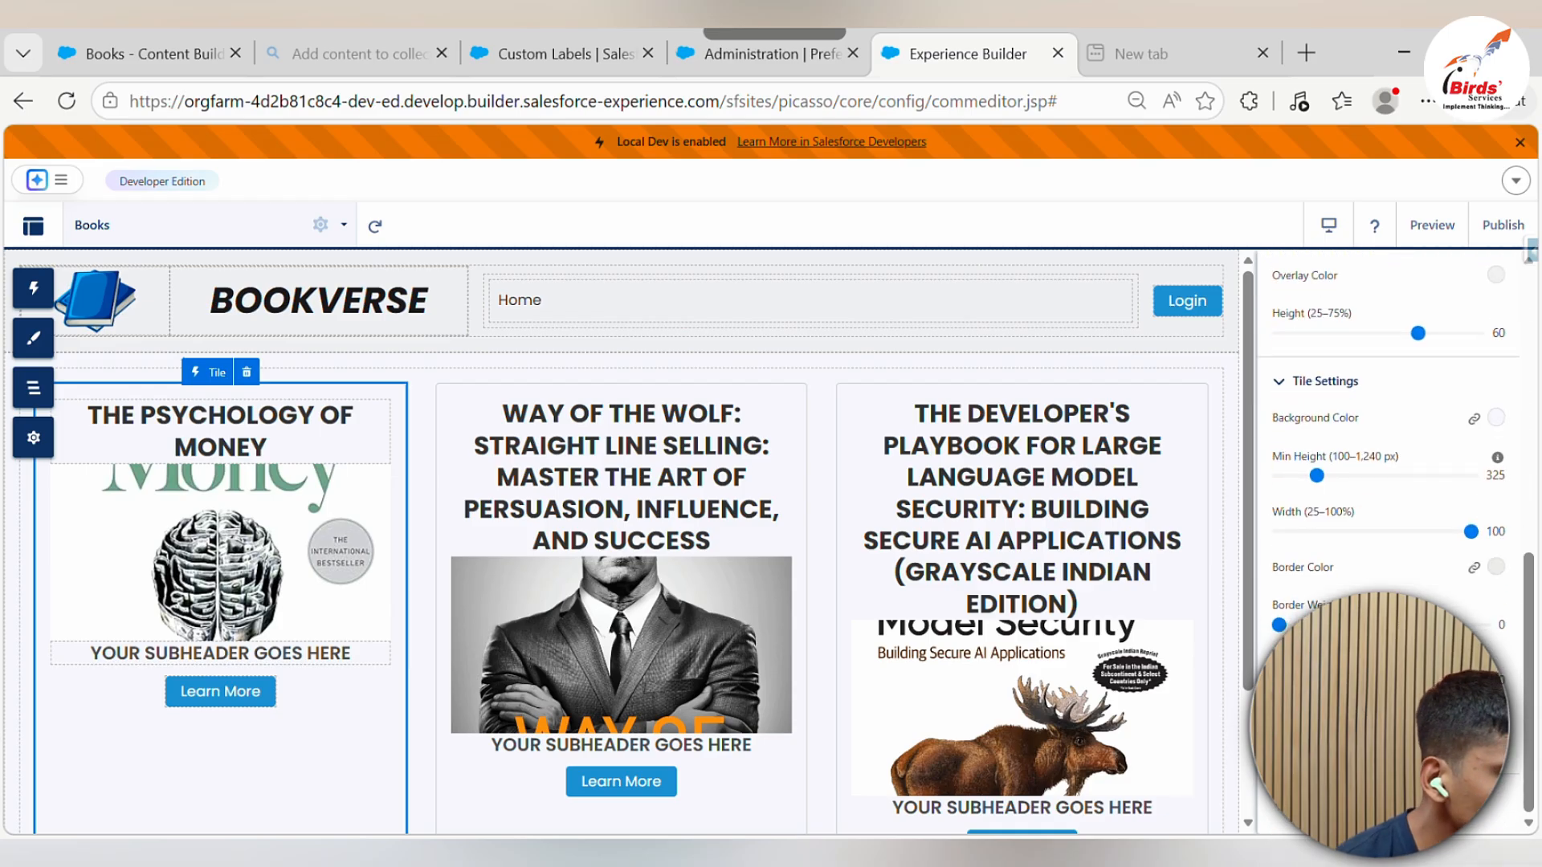
{"action": "scroll", "coordinate": [1388, 441], "scroll_direction": "up", "scroll_amount": 1}
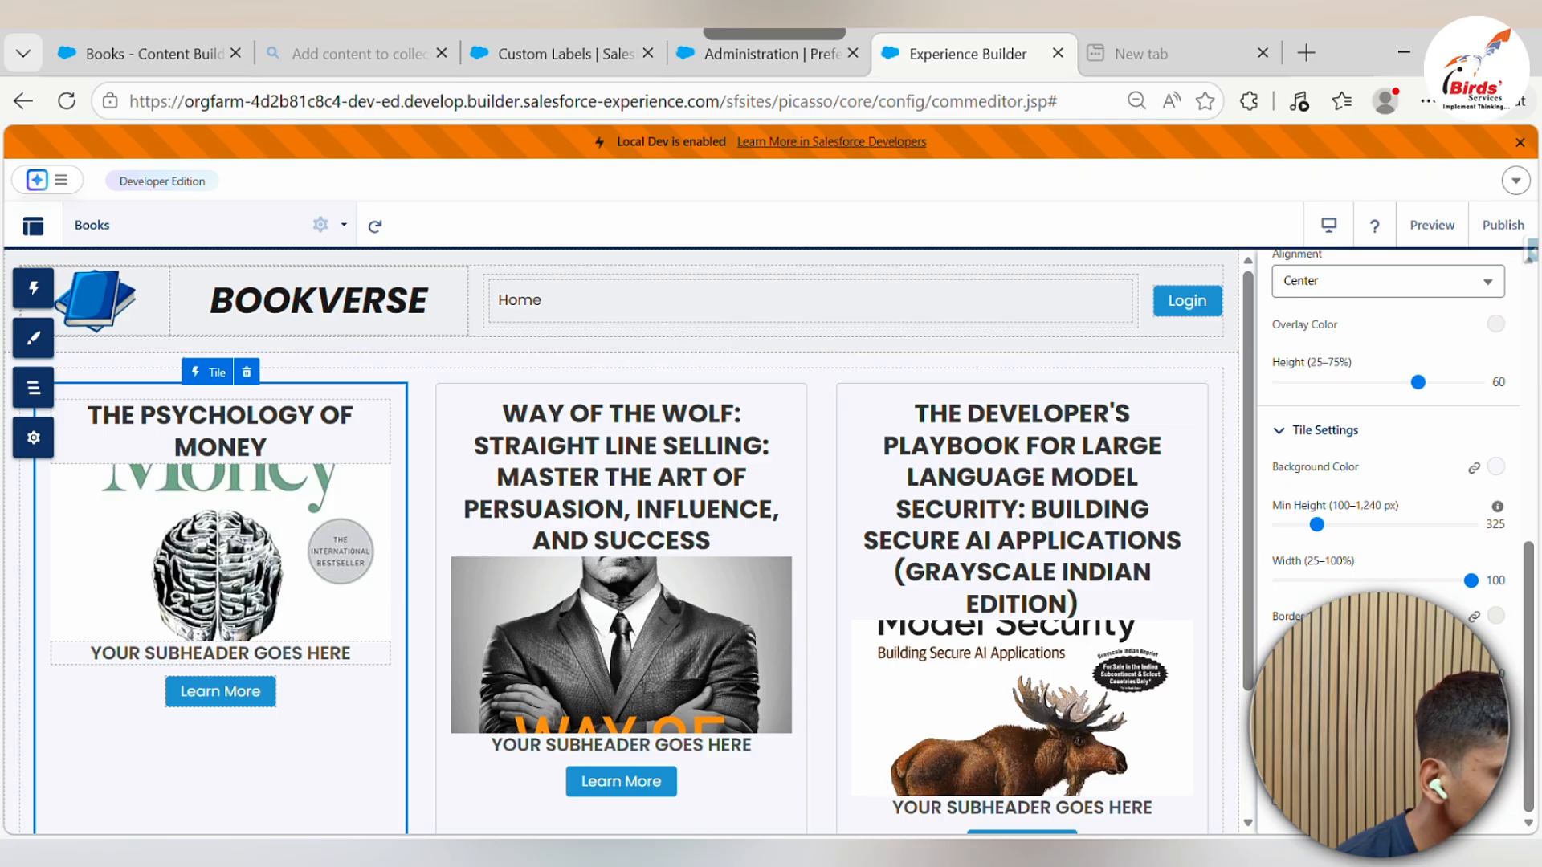
{"action": "scroll", "coordinate": [1460, 472], "scroll_direction": "up", "scroll_amount": 1}
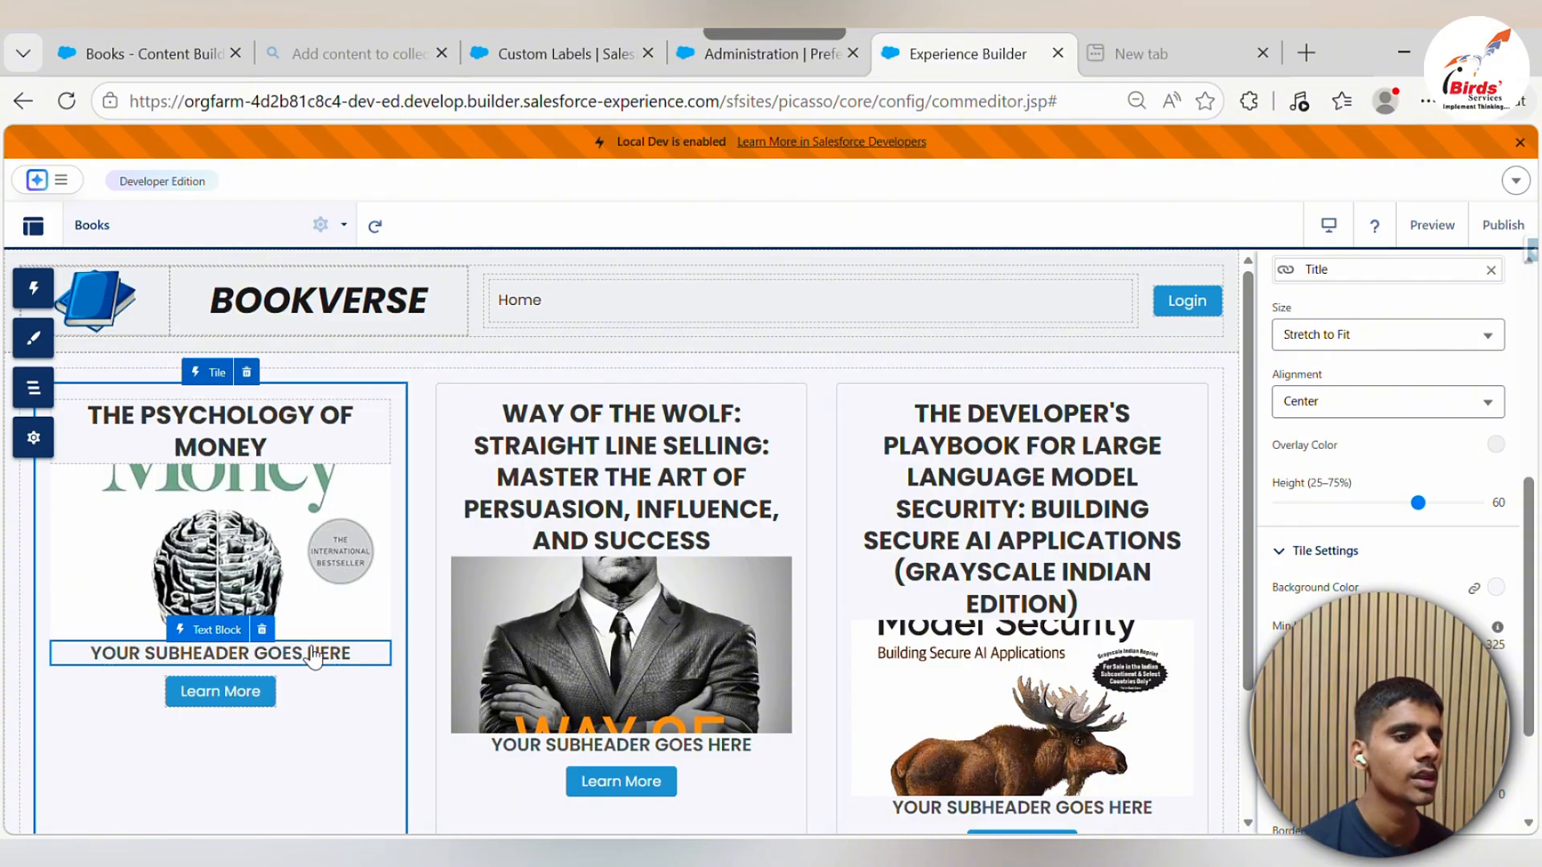
Delete the subheader text block from the tile and confirm the deletion
{"action": "left_click", "coordinate": [313, 655]}
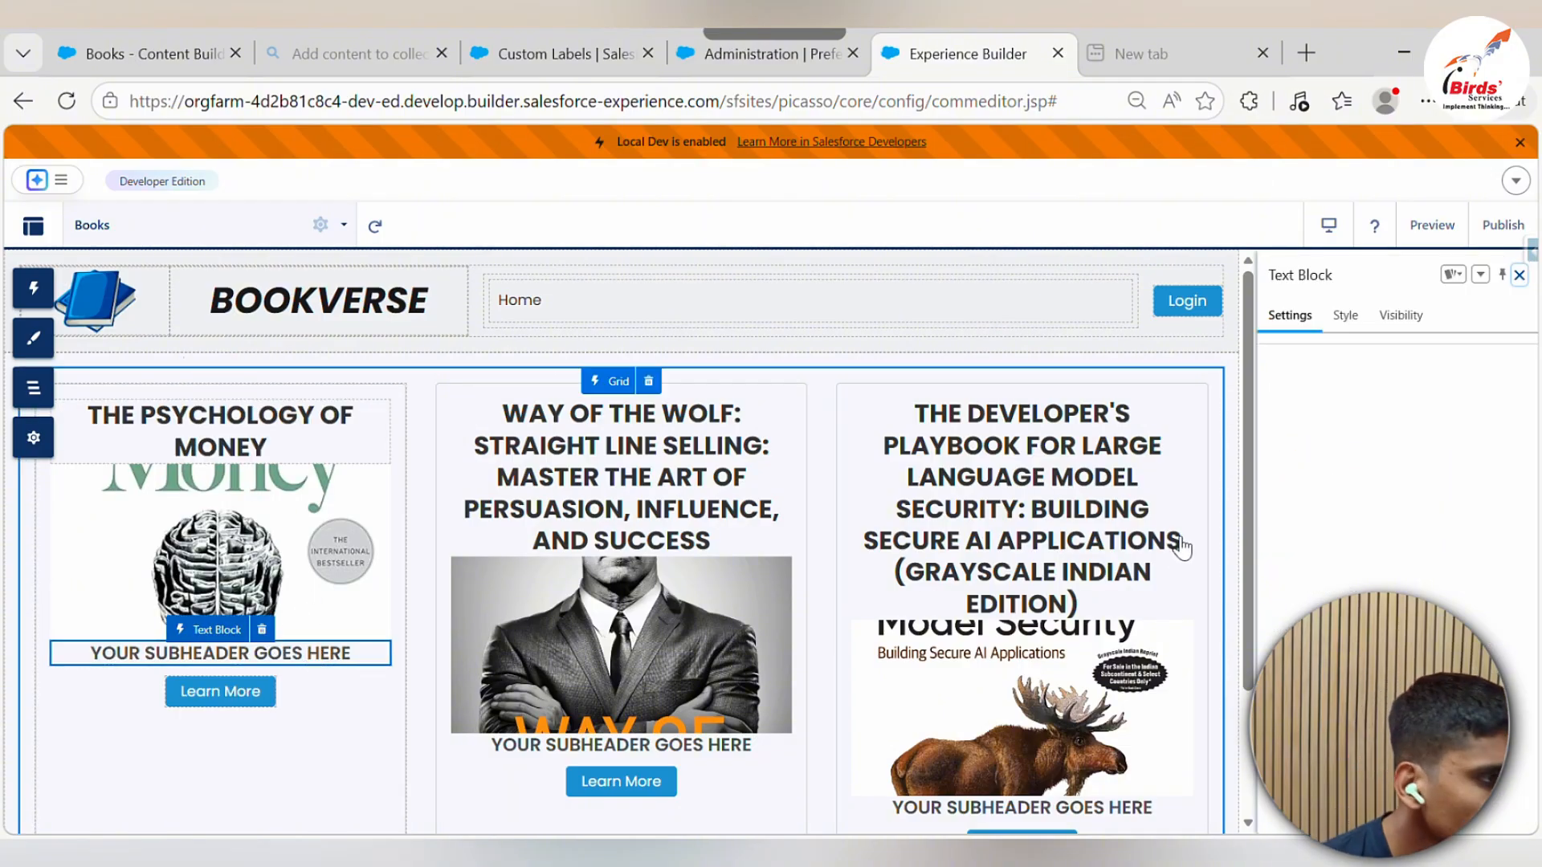
{"action": "key", "text": "Delete"}
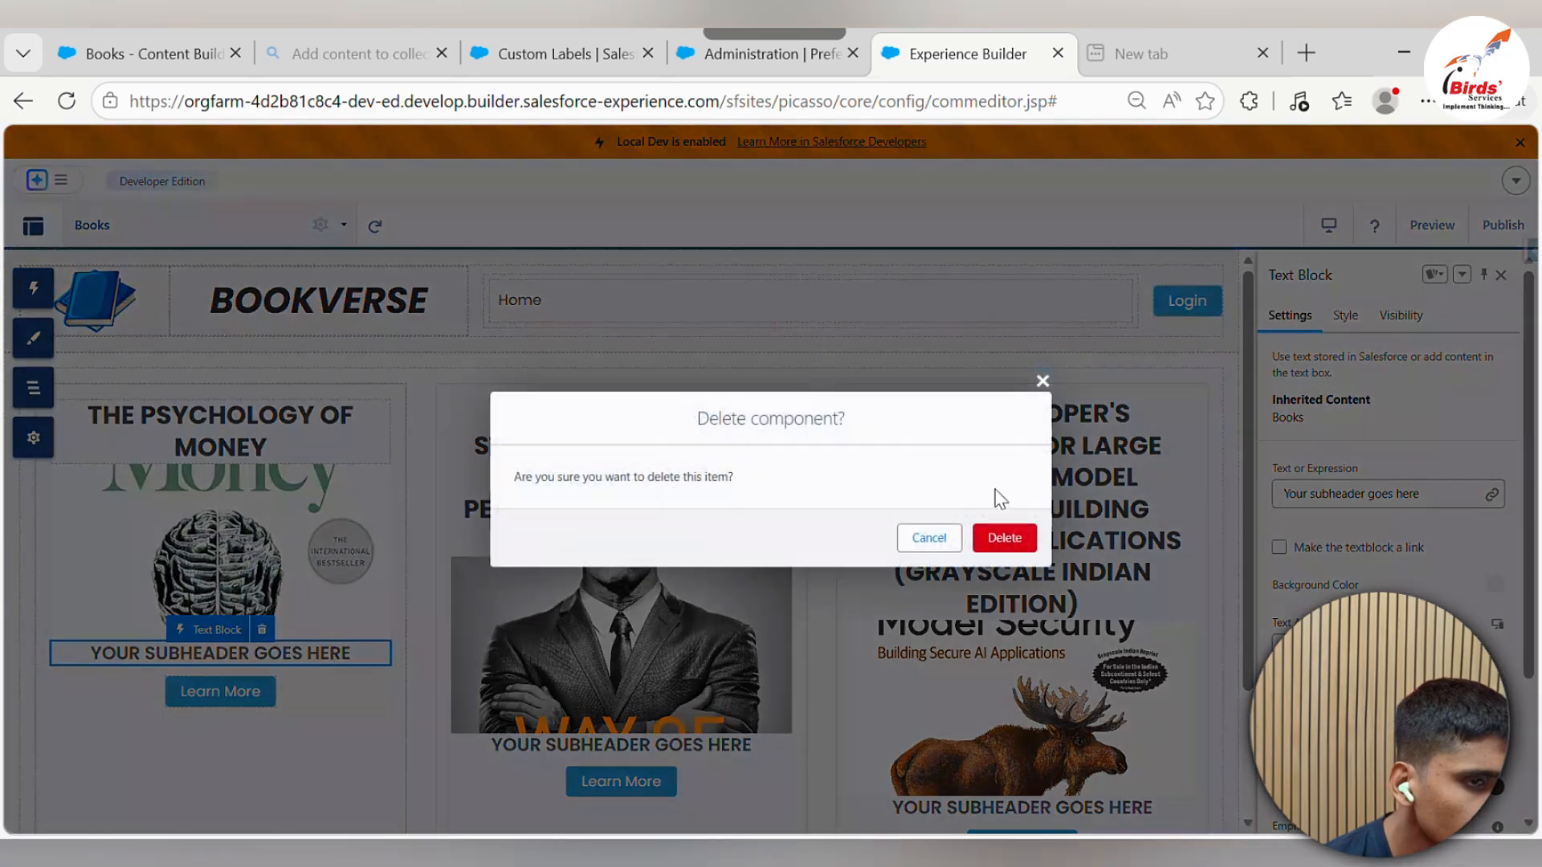
{"action": "left_click", "coordinate": [1004, 537]}
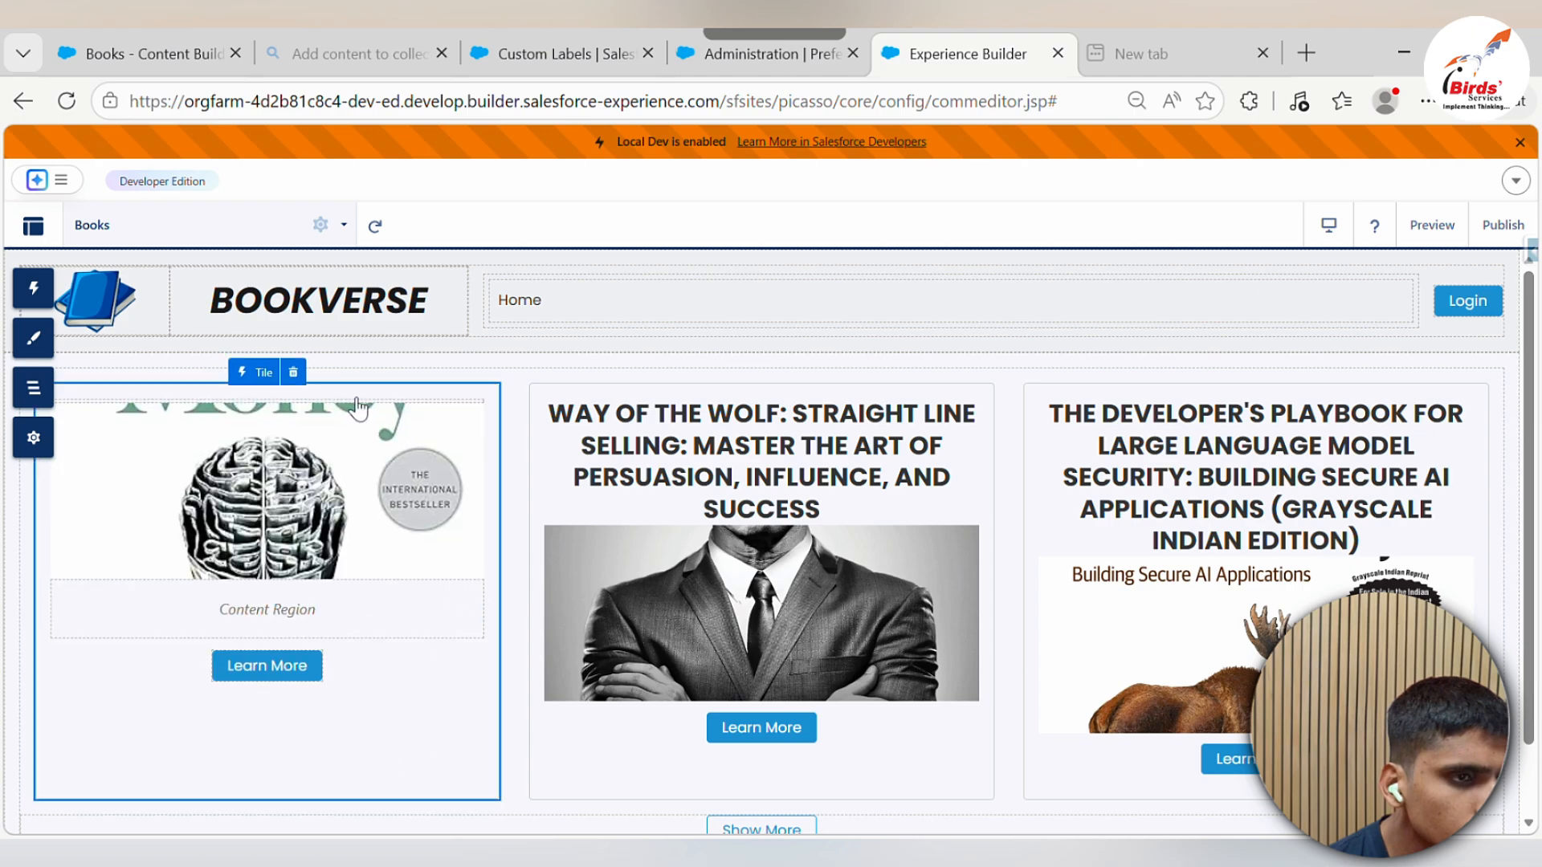
Move the book title text block from above the tile image to the content region below it
{"action": "left_click", "coordinate": [359, 429]}
{"action": "left_click_drag", "start_coordinate": [342, 434], "coordinate": [249, 652]}
{"action": "left_click_drag", "start_coordinate": [267, 442], "coordinate": [239, 674]}
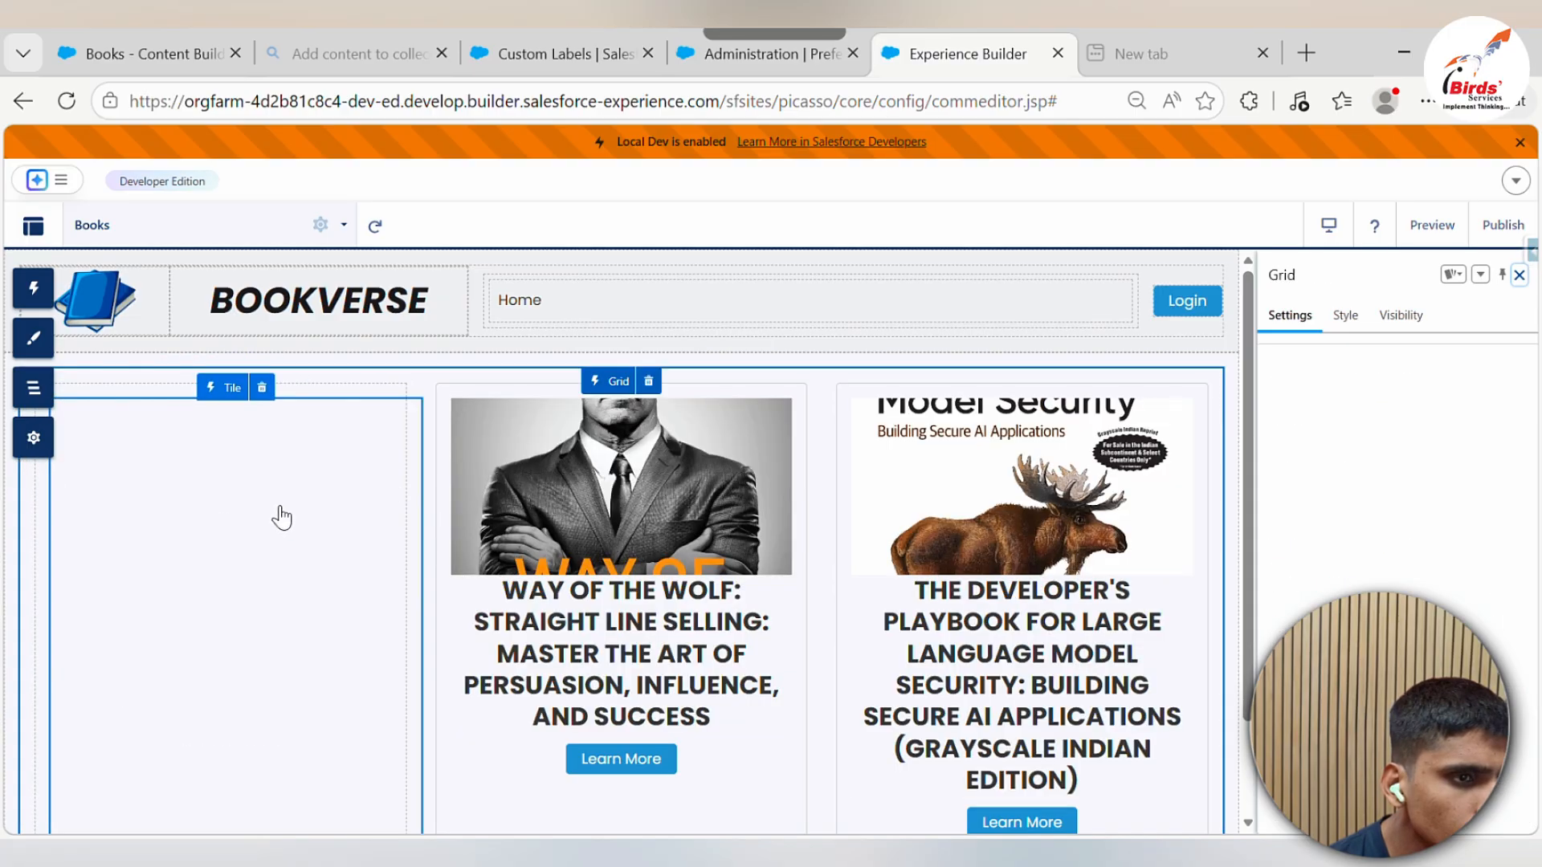
Set the book tile's image size to Scale to Fit and check the Books page in preview
{"action": "left_click", "coordinate": [257, 539]}
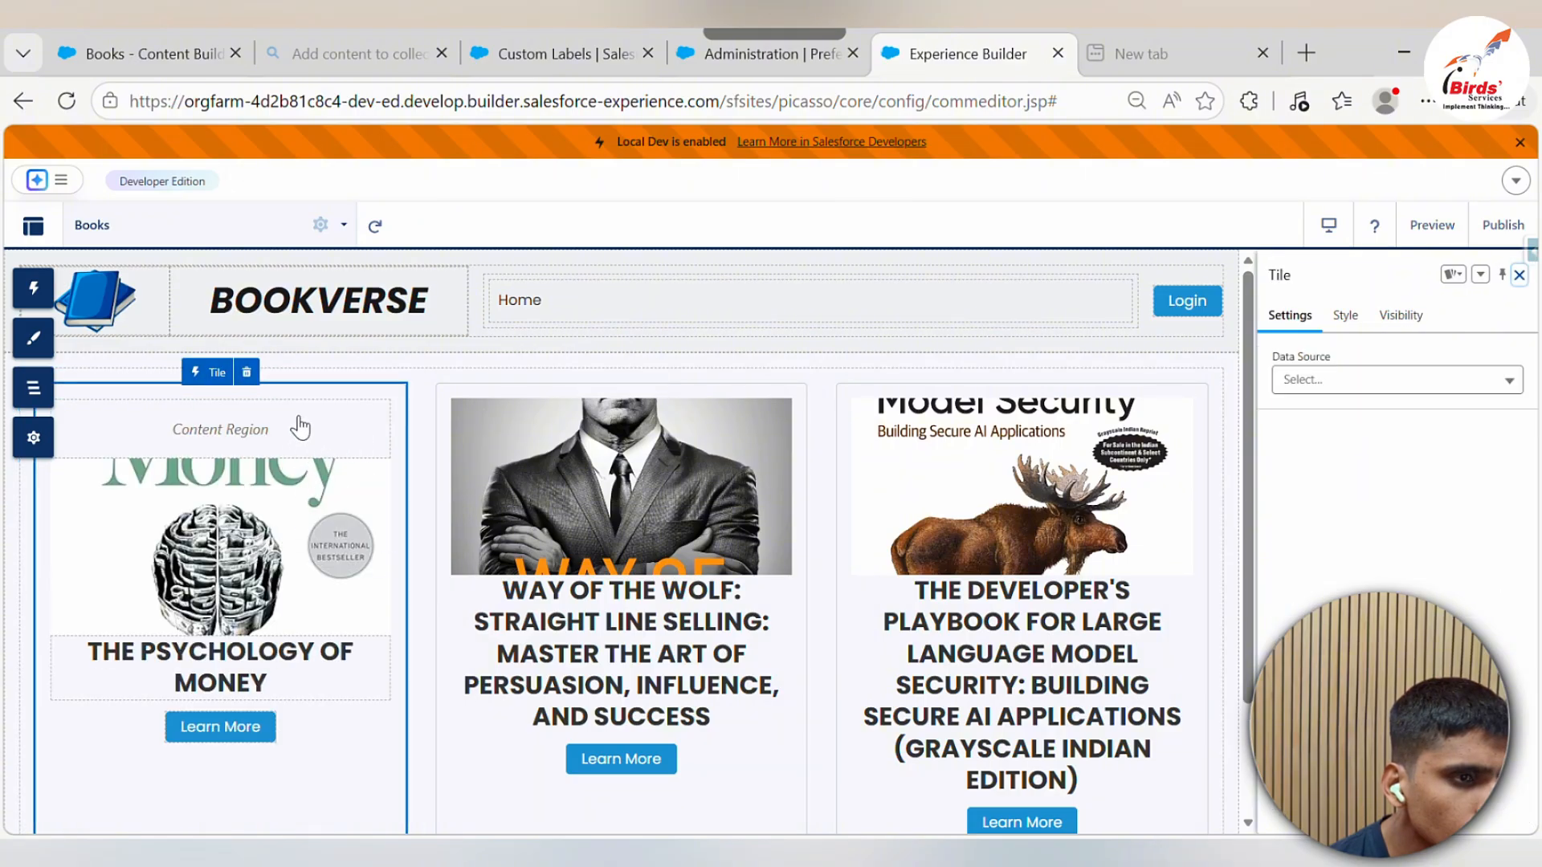
{"action": "scroll", "coordinate": [1382, 482], "scroll_direction": "down", "scroll_amount": 1}
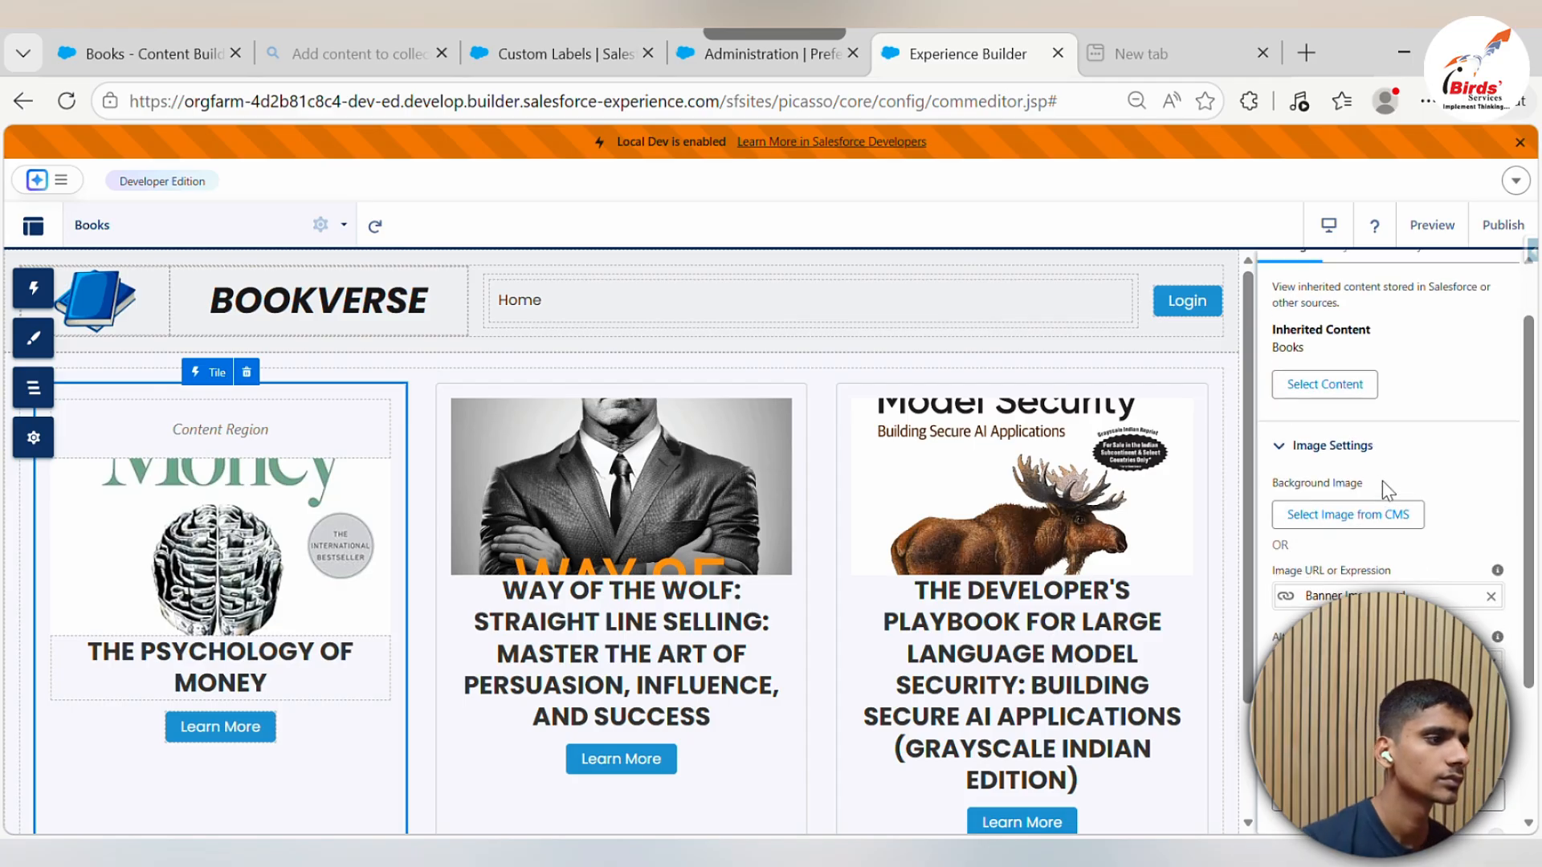
{"action": "scroll", "coordinate": [1381, 482], "scroll_direction": "down", "scroll_amount": 3}
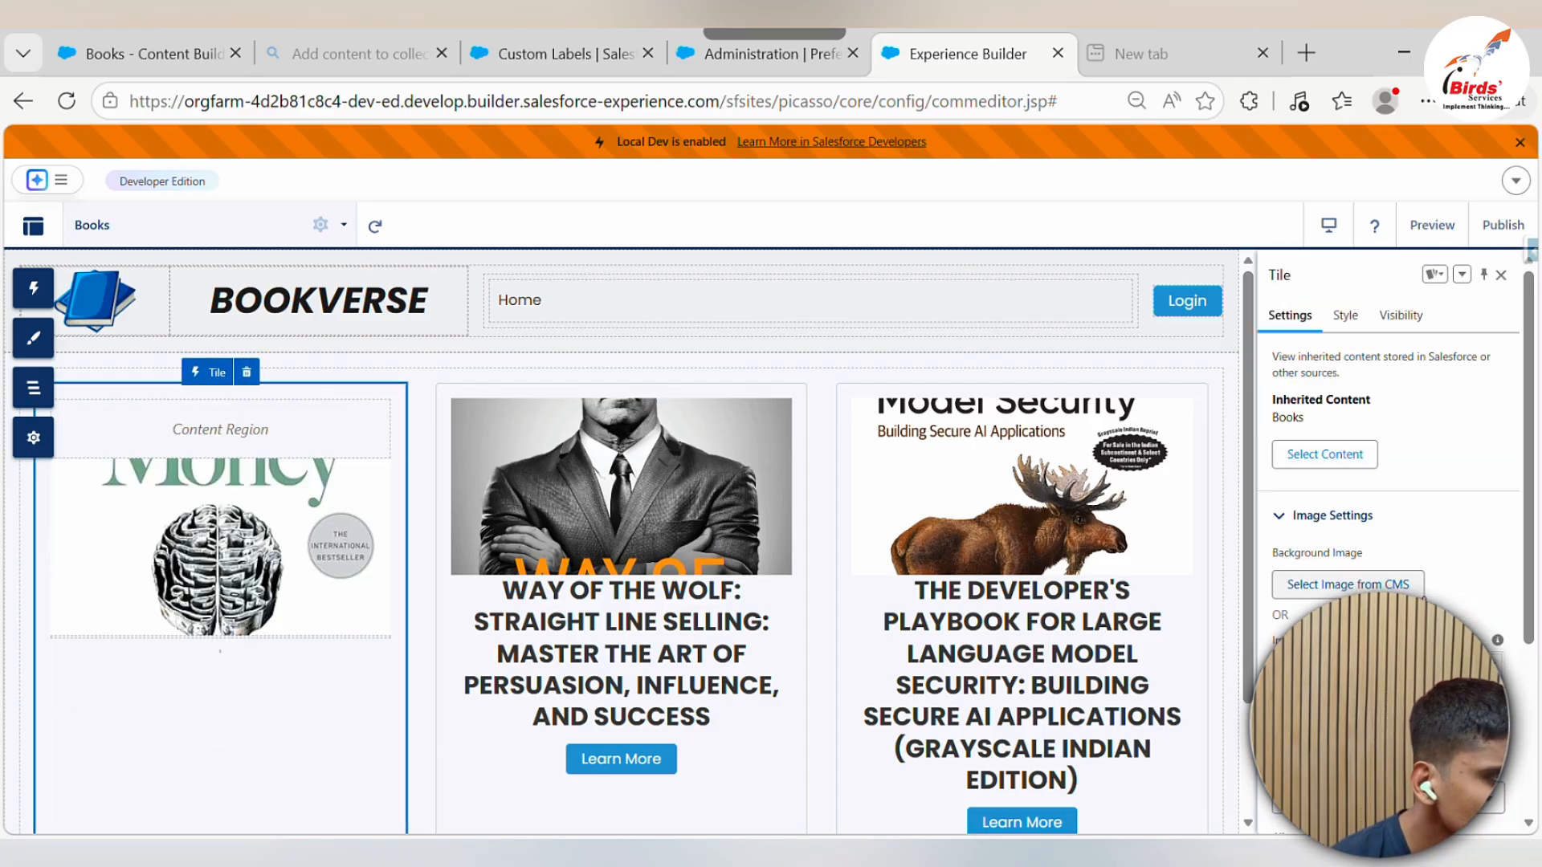
{"action": "scroll", "coordinate": [1389, 538], "scroll_direction": "down", "scroll_amount": 3}
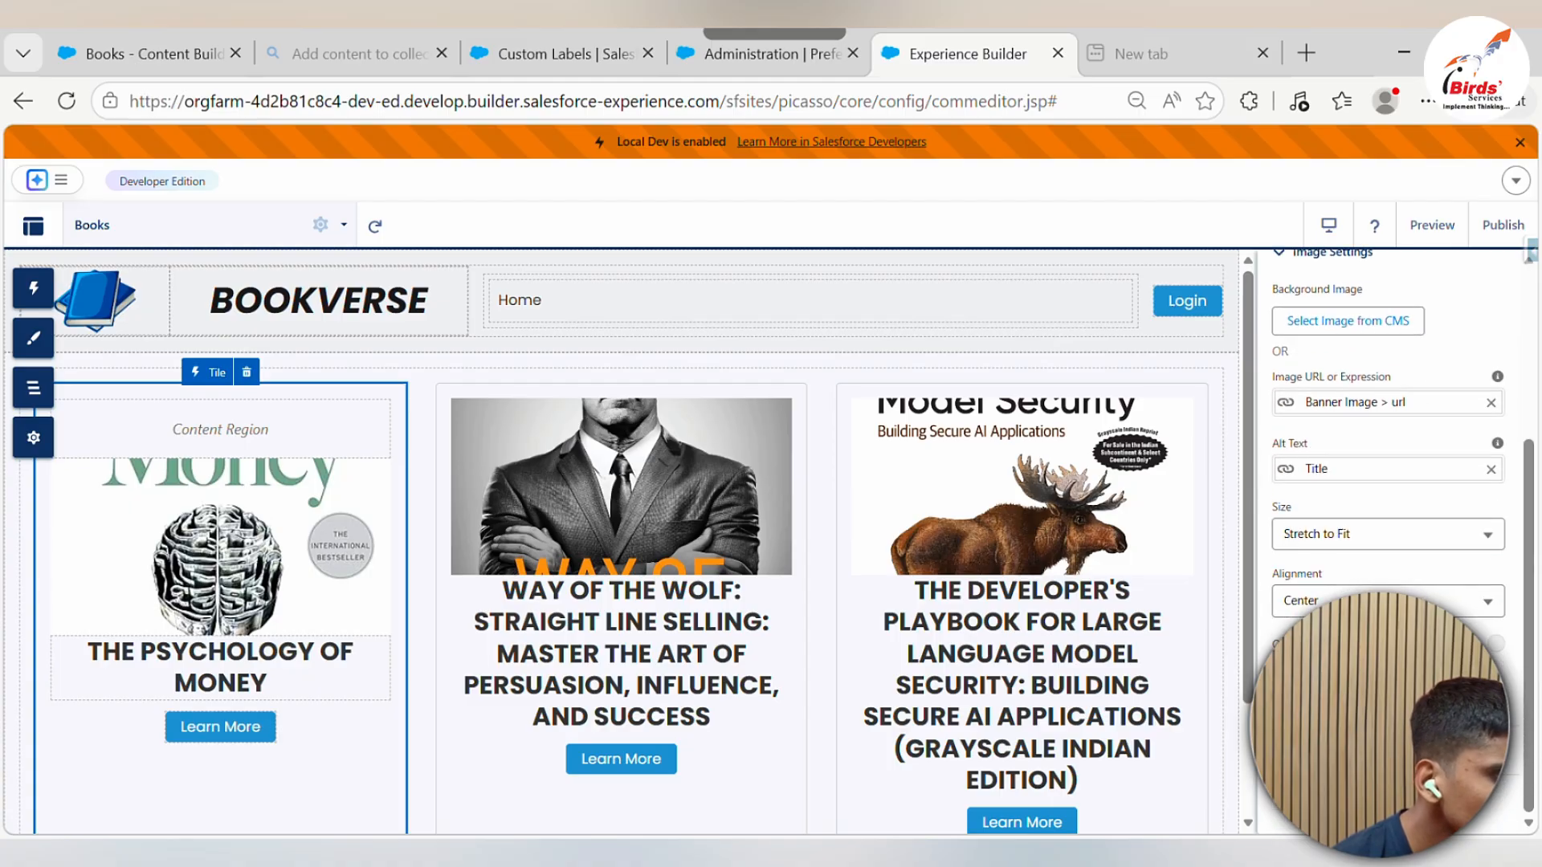
{"action": "left_click", "coordinate": [1438, 534]}
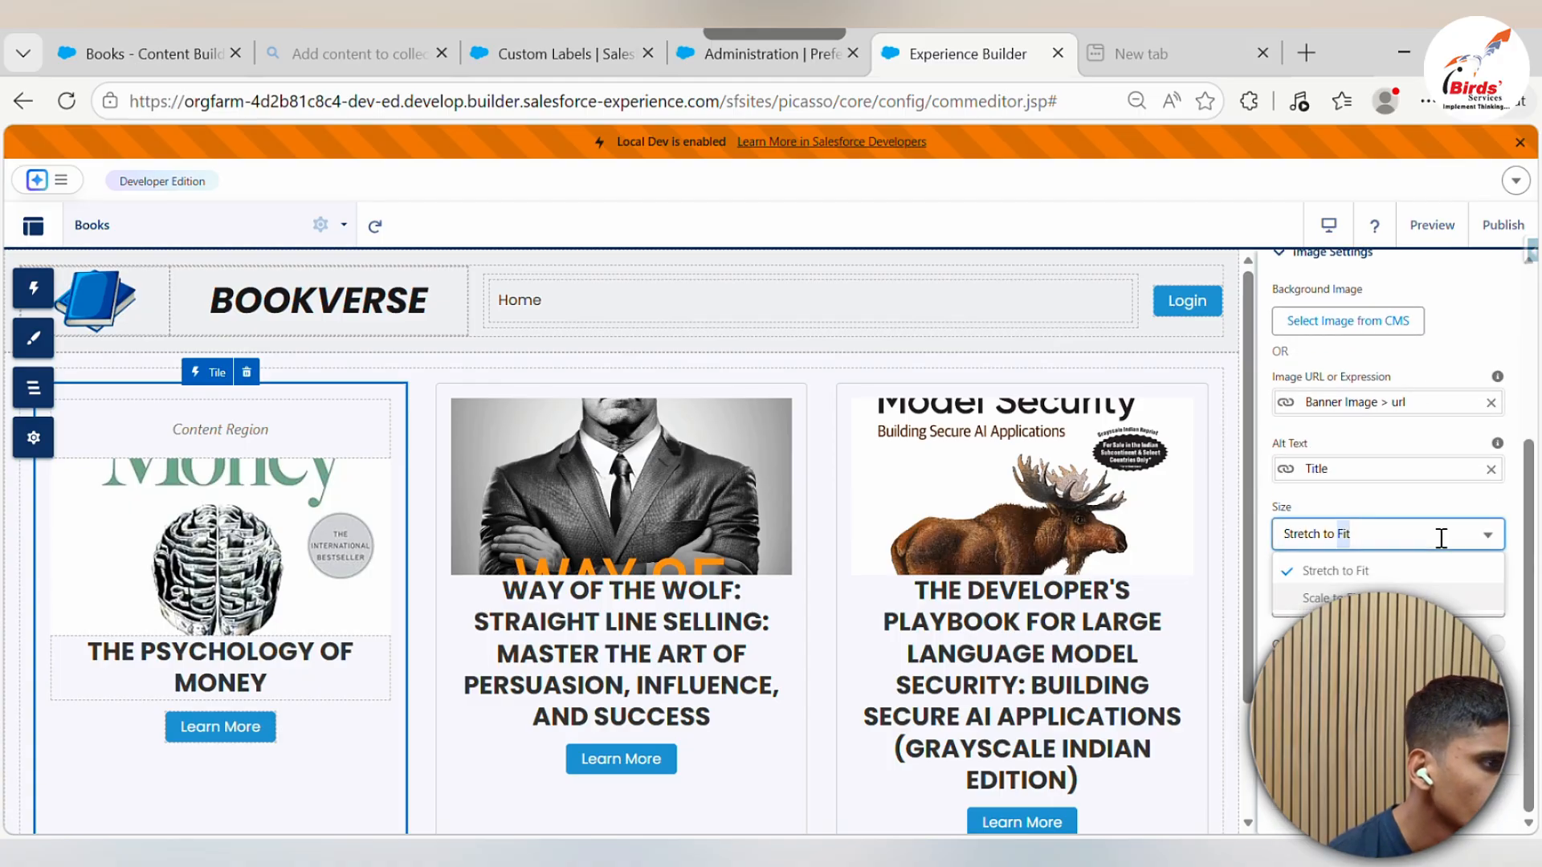
{"action": "left_click", "coordinate": [1457, 609]}
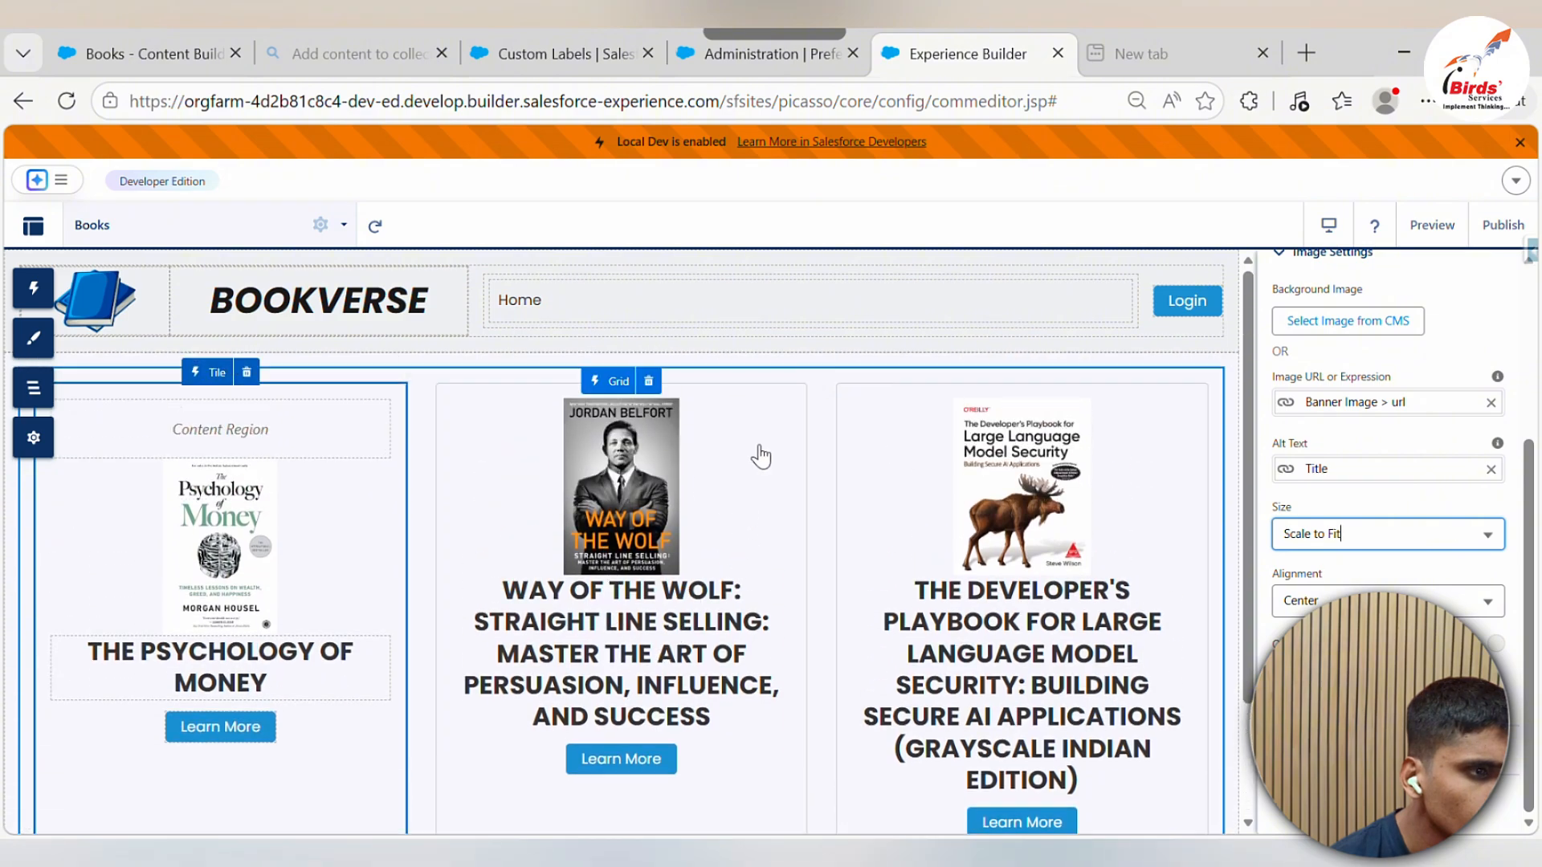
{"action": "left_click", "coordinate": [1432, 225]}
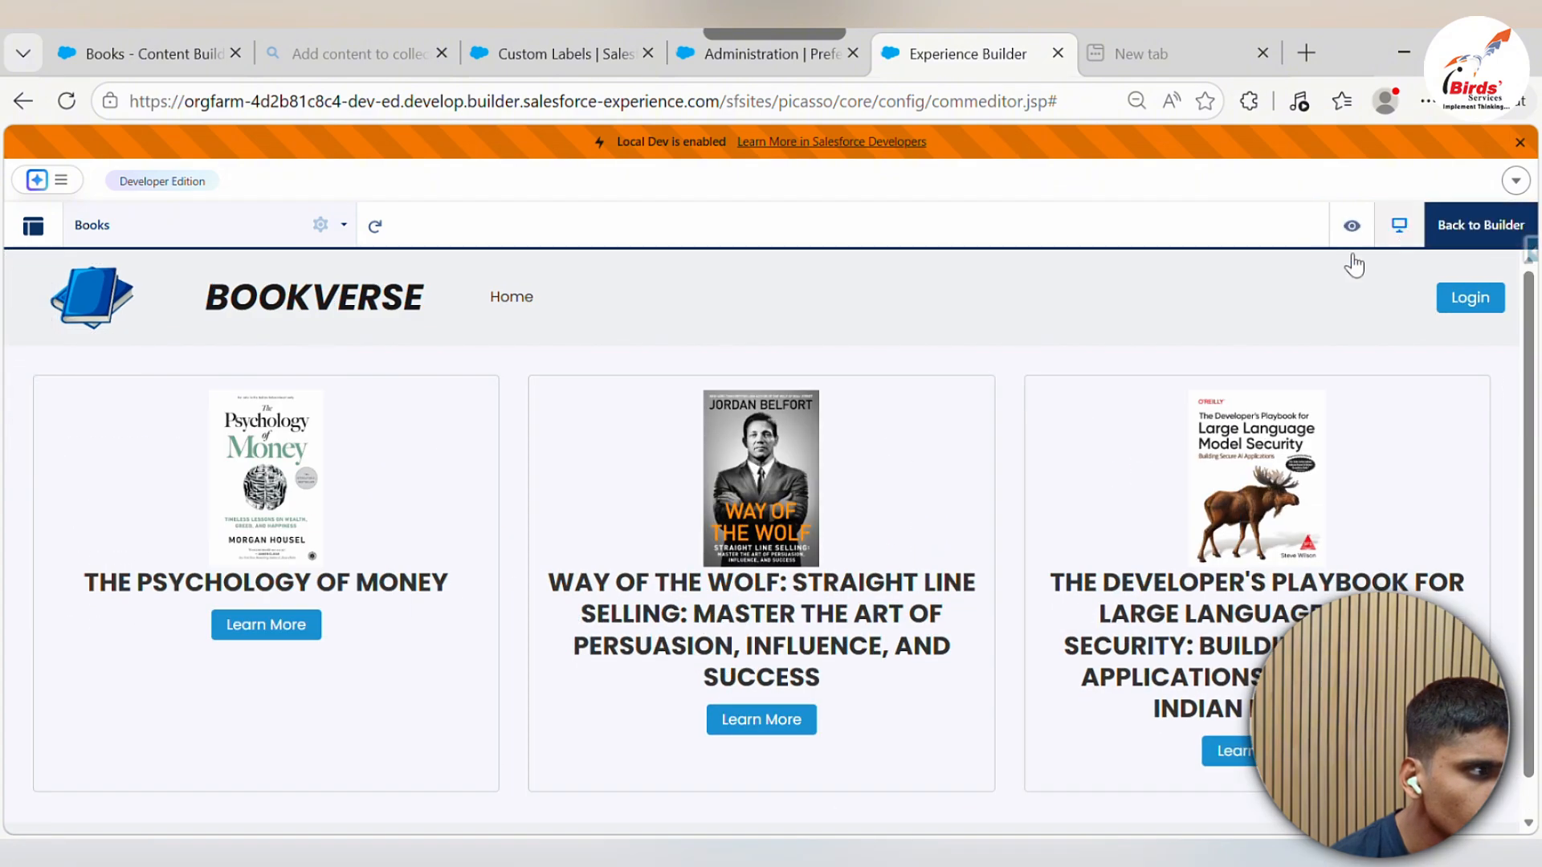
{"action": "left_click", "coordinate": [1480, 227]}
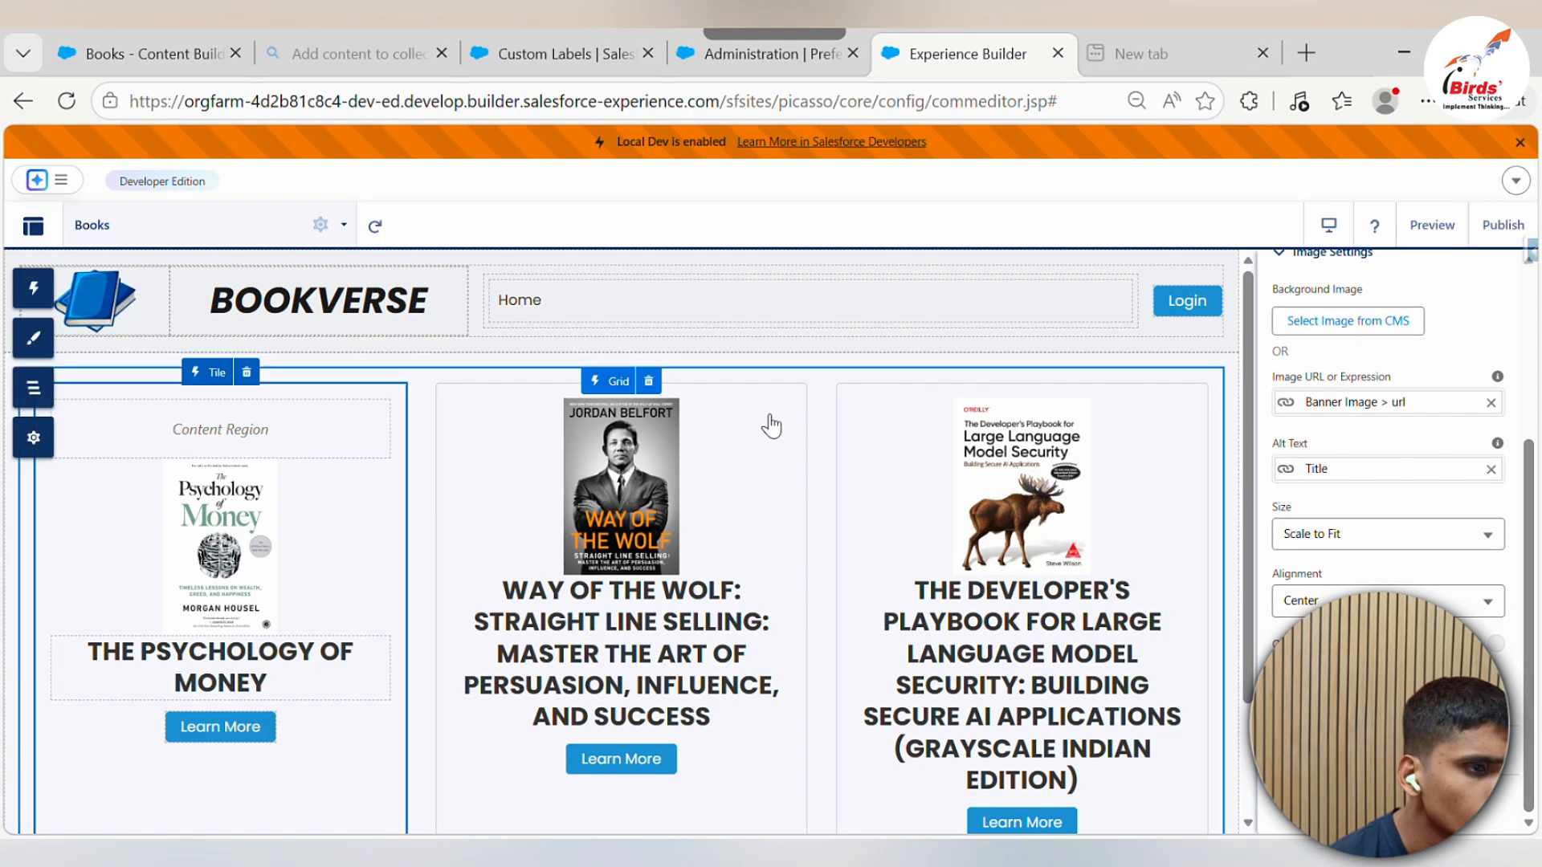
Set the text style of the tile's book title text block to Heading 4
{"action": "left_click", "coordinate": [348, 687]}
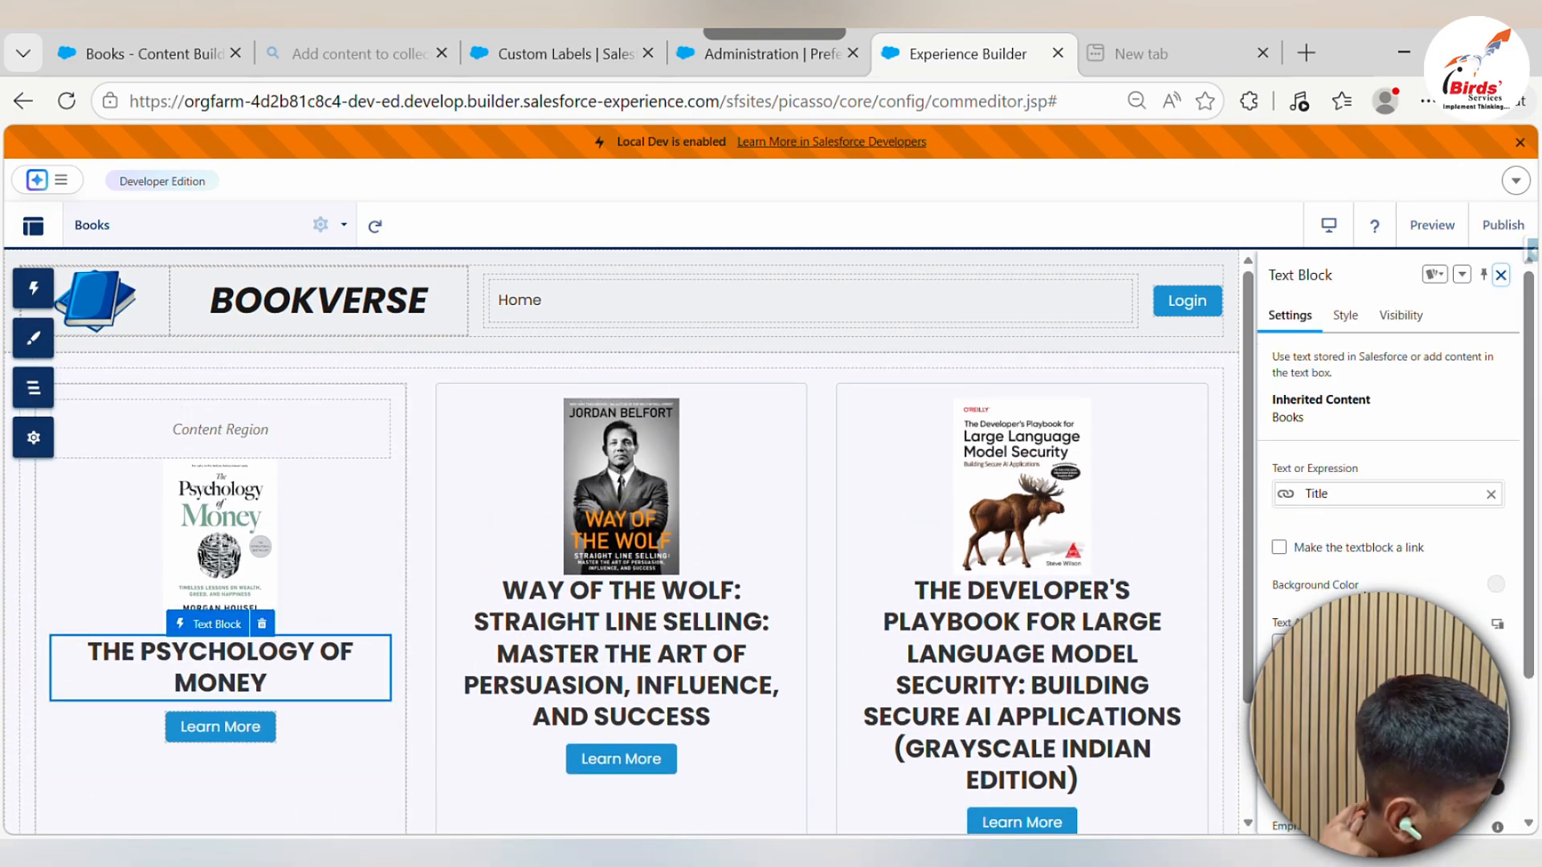
{"action": "scroll", "coordinate": [1378, 575], "scroll_direction": "down", "scroll_amount": 2}
{"action": "left_click", "coordinate": [1395, 592]}
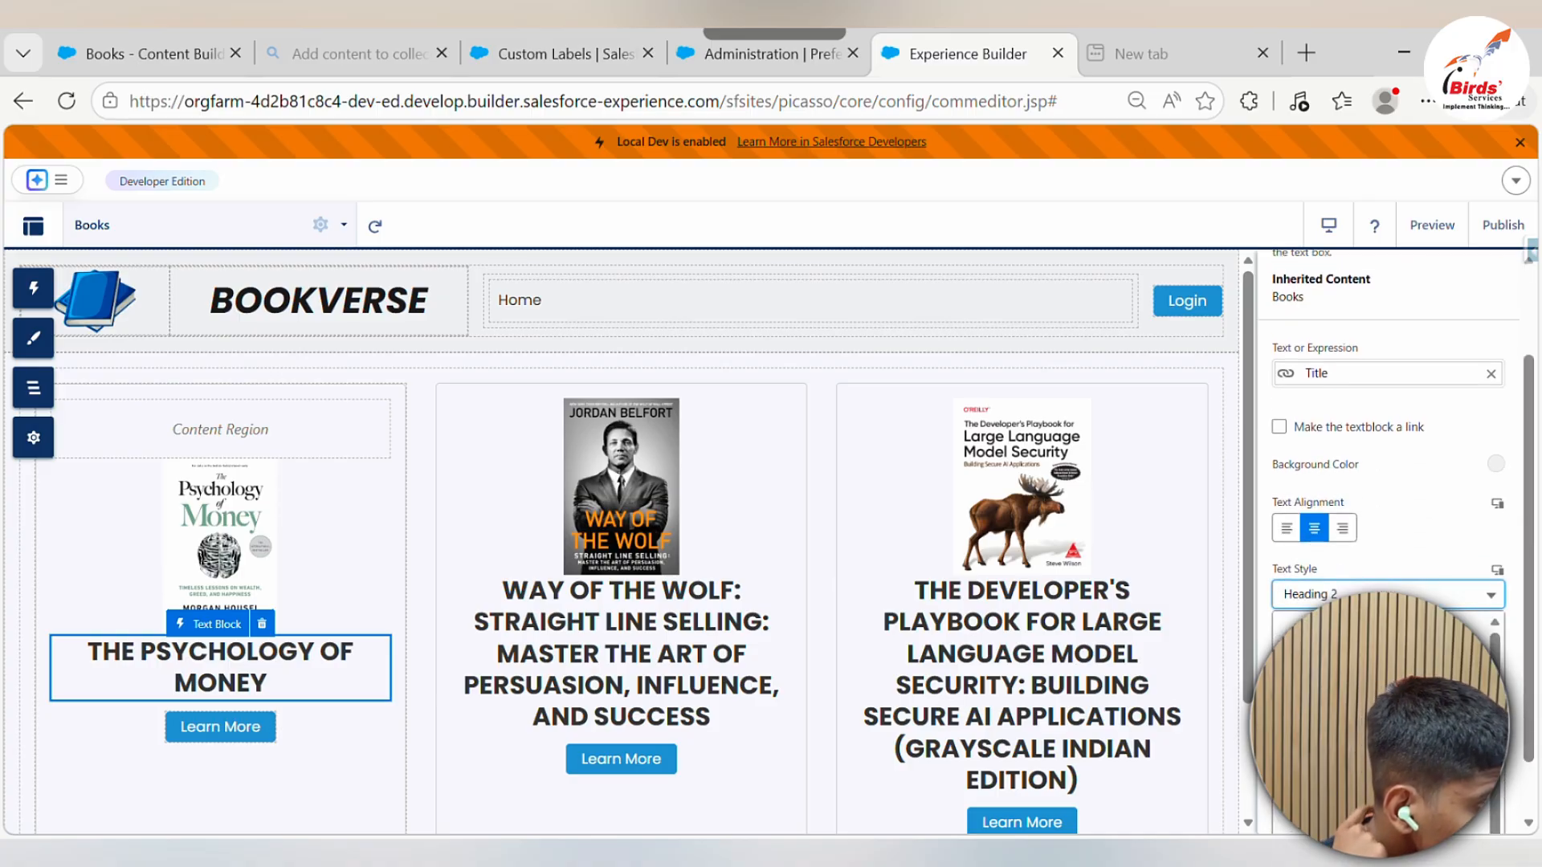
{"action": "left_click", "coordinate": [1357, 791]}
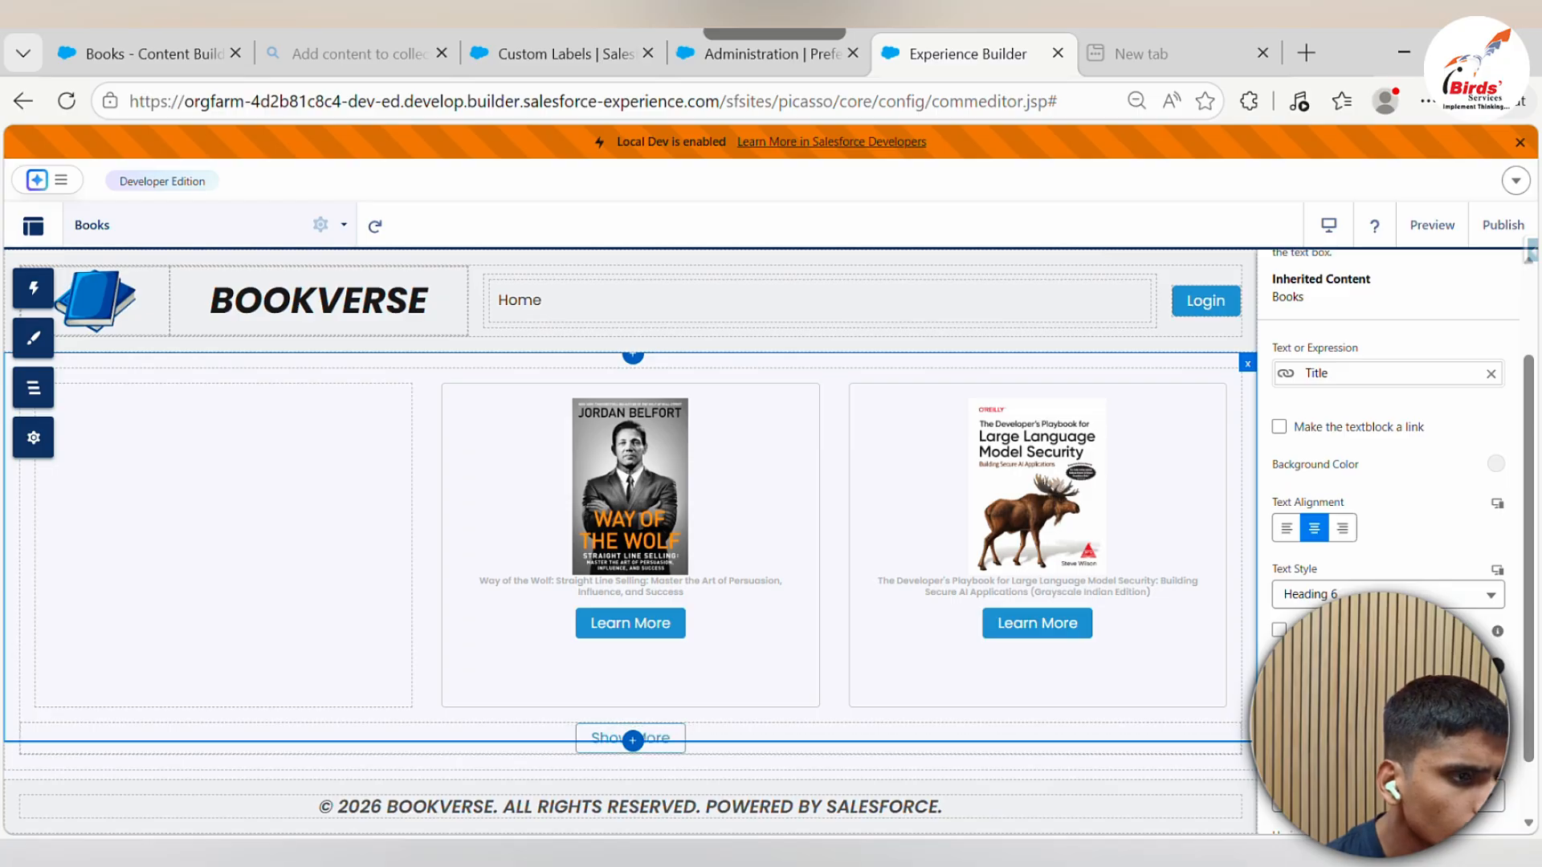
{"action": "left_click", "coordinate": [1357, 735]}
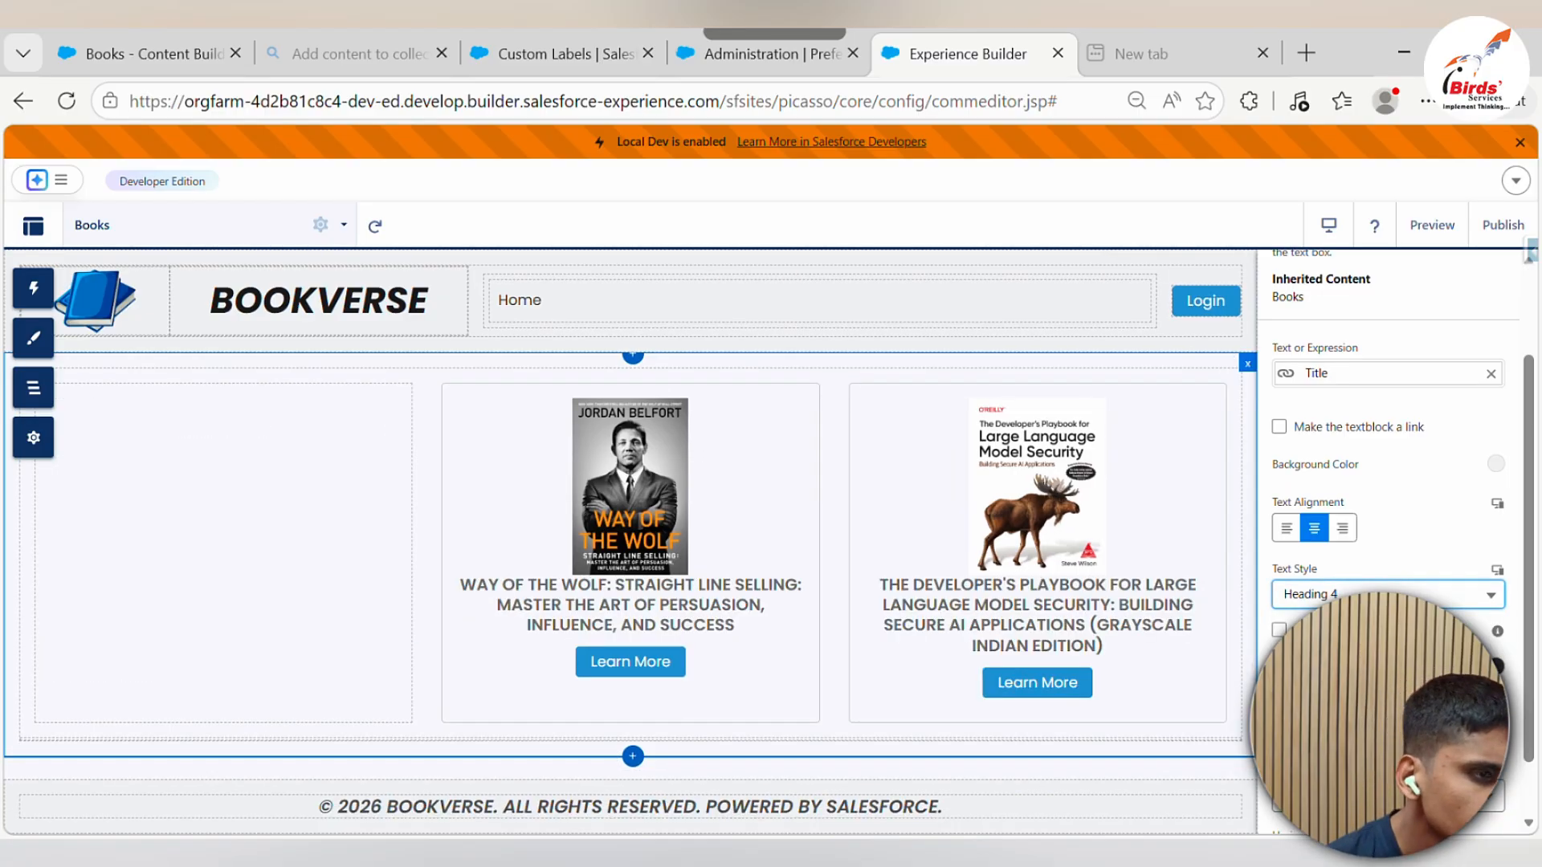
{"action": "left_click", "coordinate": [1253, 723]}
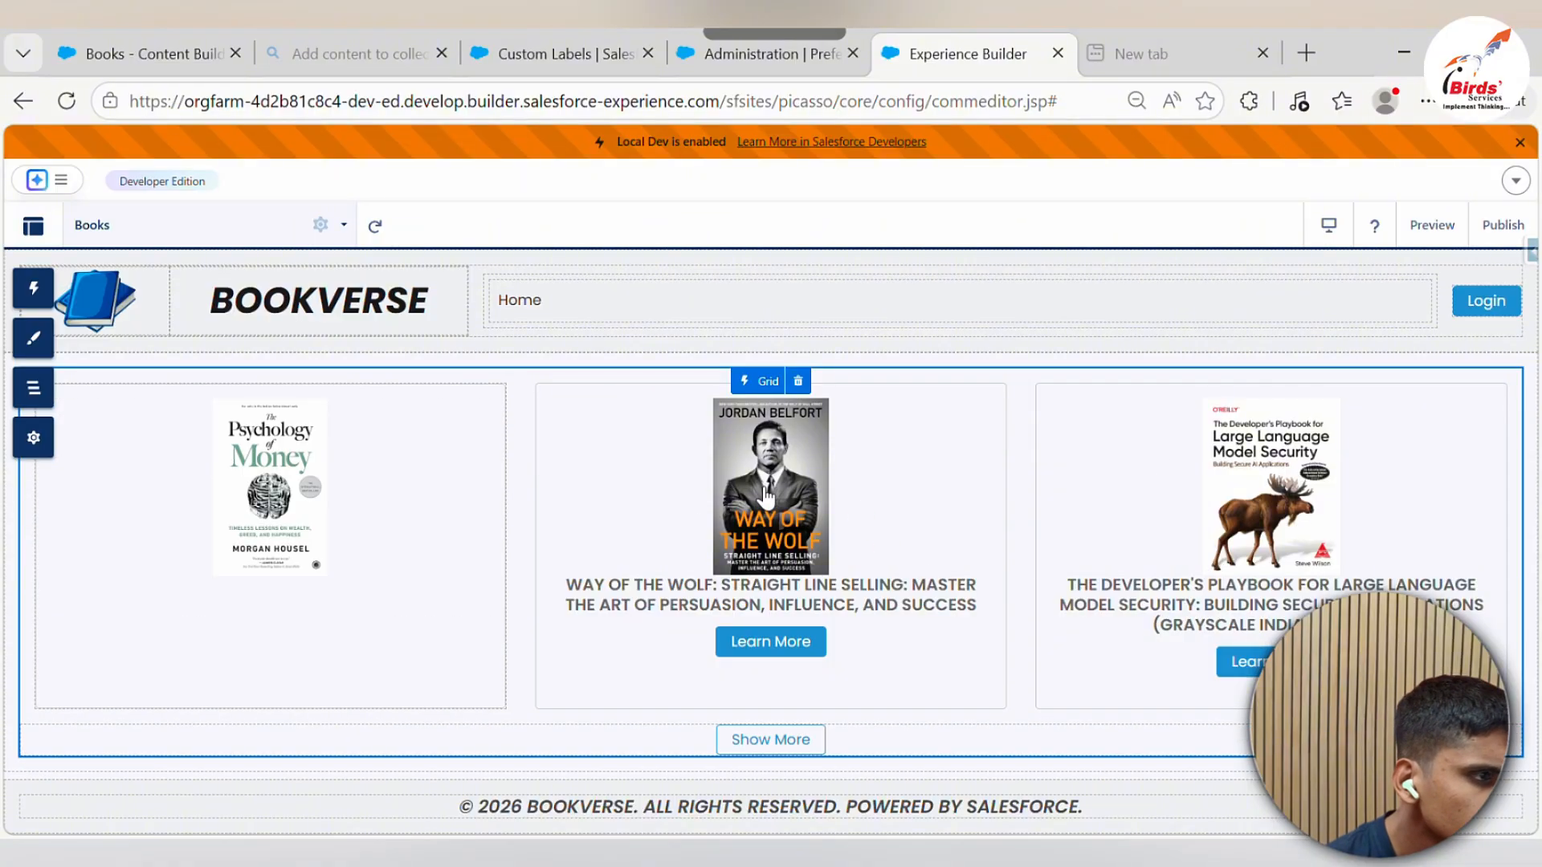
Increase the image height of the book tile and check the Books page in preview
{"action": "left_click", "coordinate": [446, 502]}
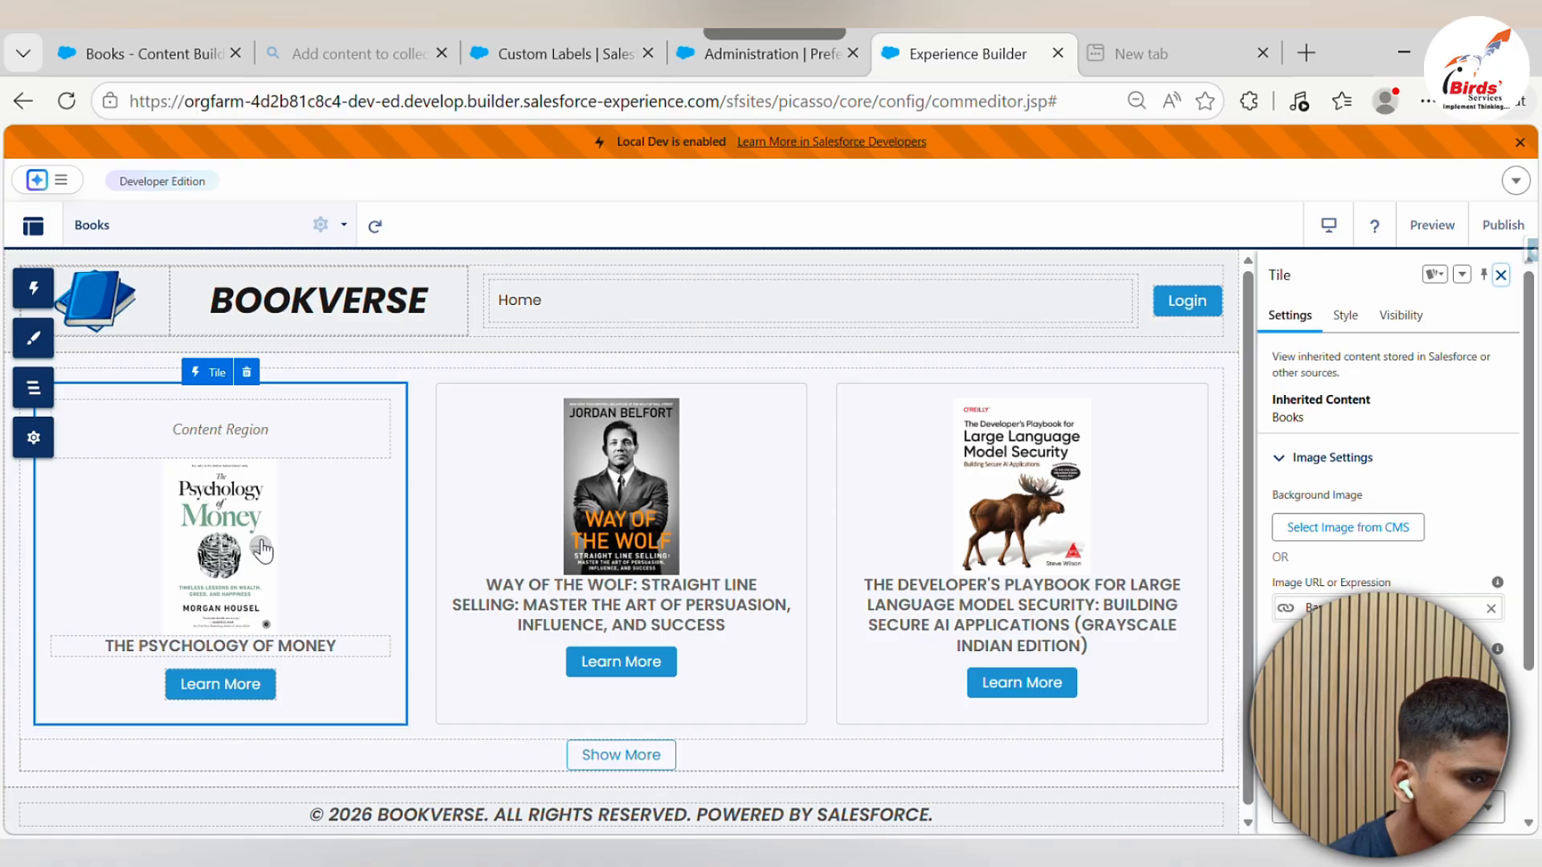
{"action": "scroll", "coordinate": [1389, 635], "scroll_direction": "down", "scroll_amount": 3}
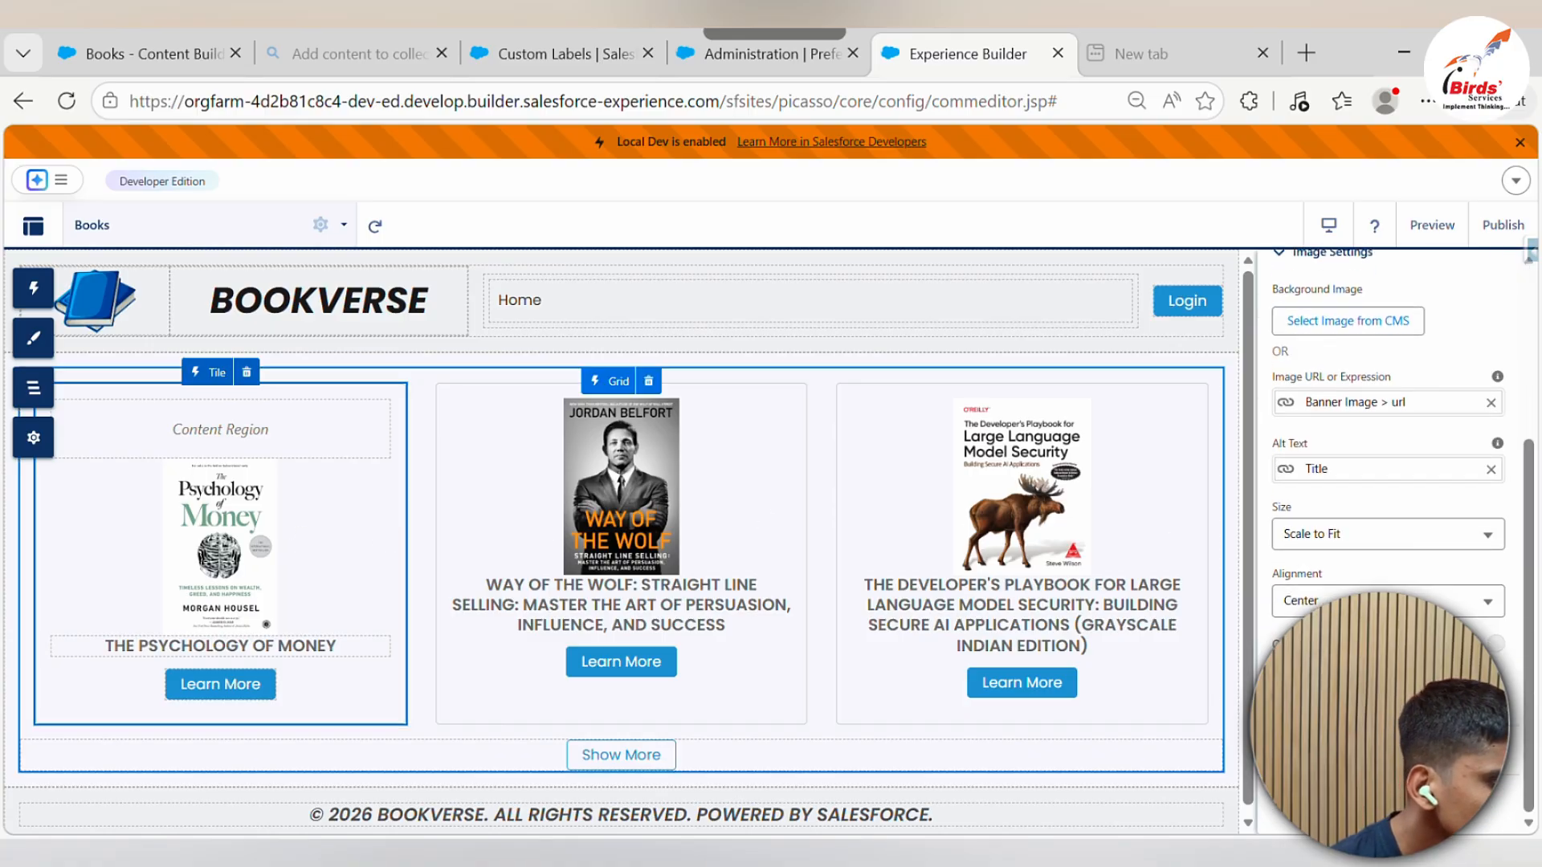
{"action": "scroll", "coordinate": [1366, 572], "scroll_direction": "down", "scroll_amount": 5}
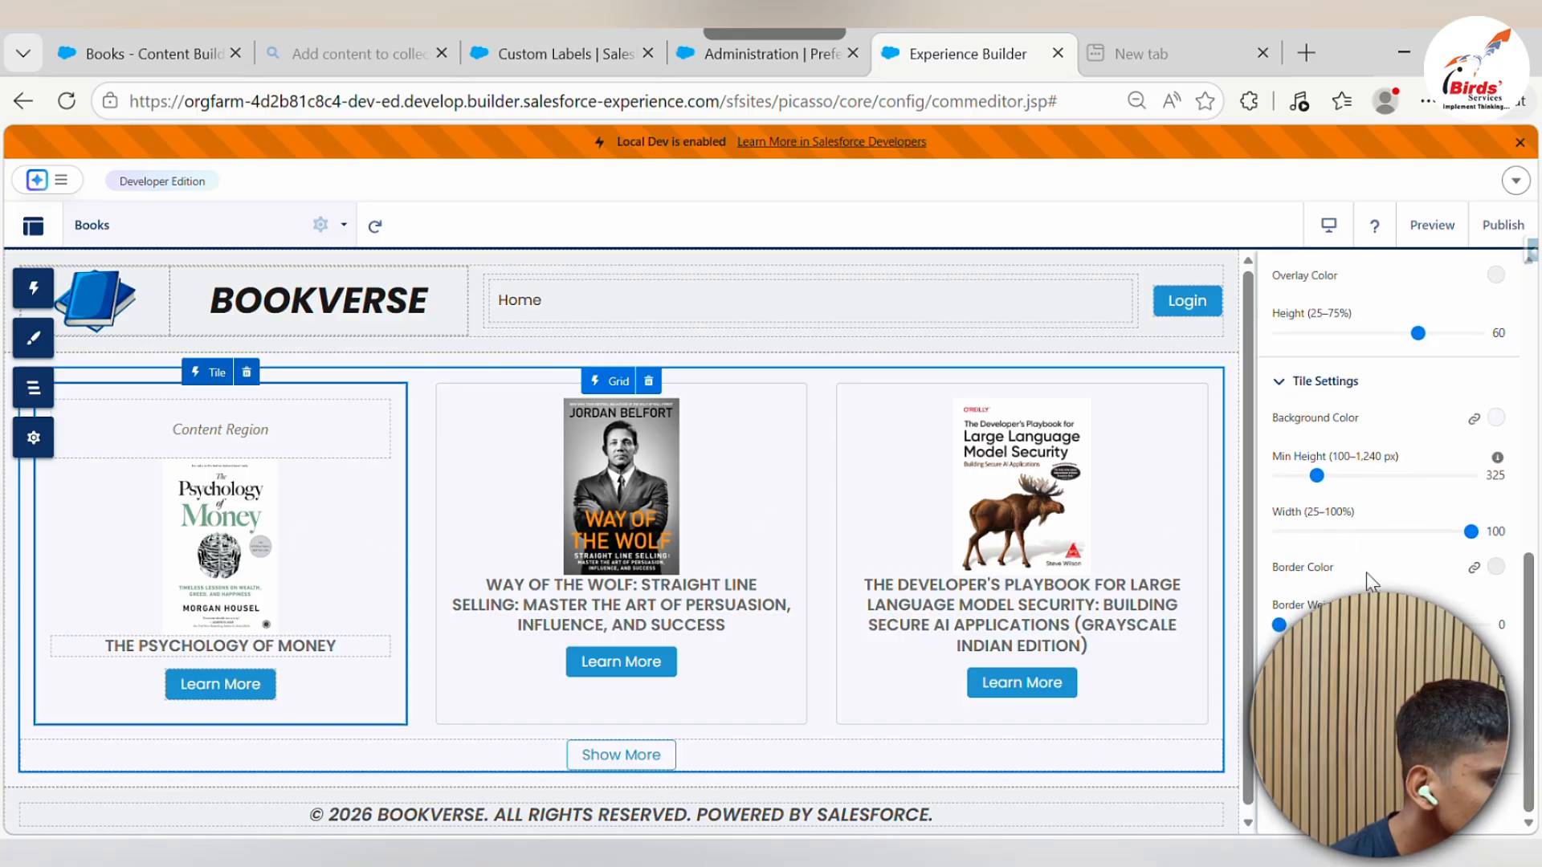
{"action": "scroll", "coordinate": [1366, 572], "scroll_direction": "up", "scroll_amount": 3}
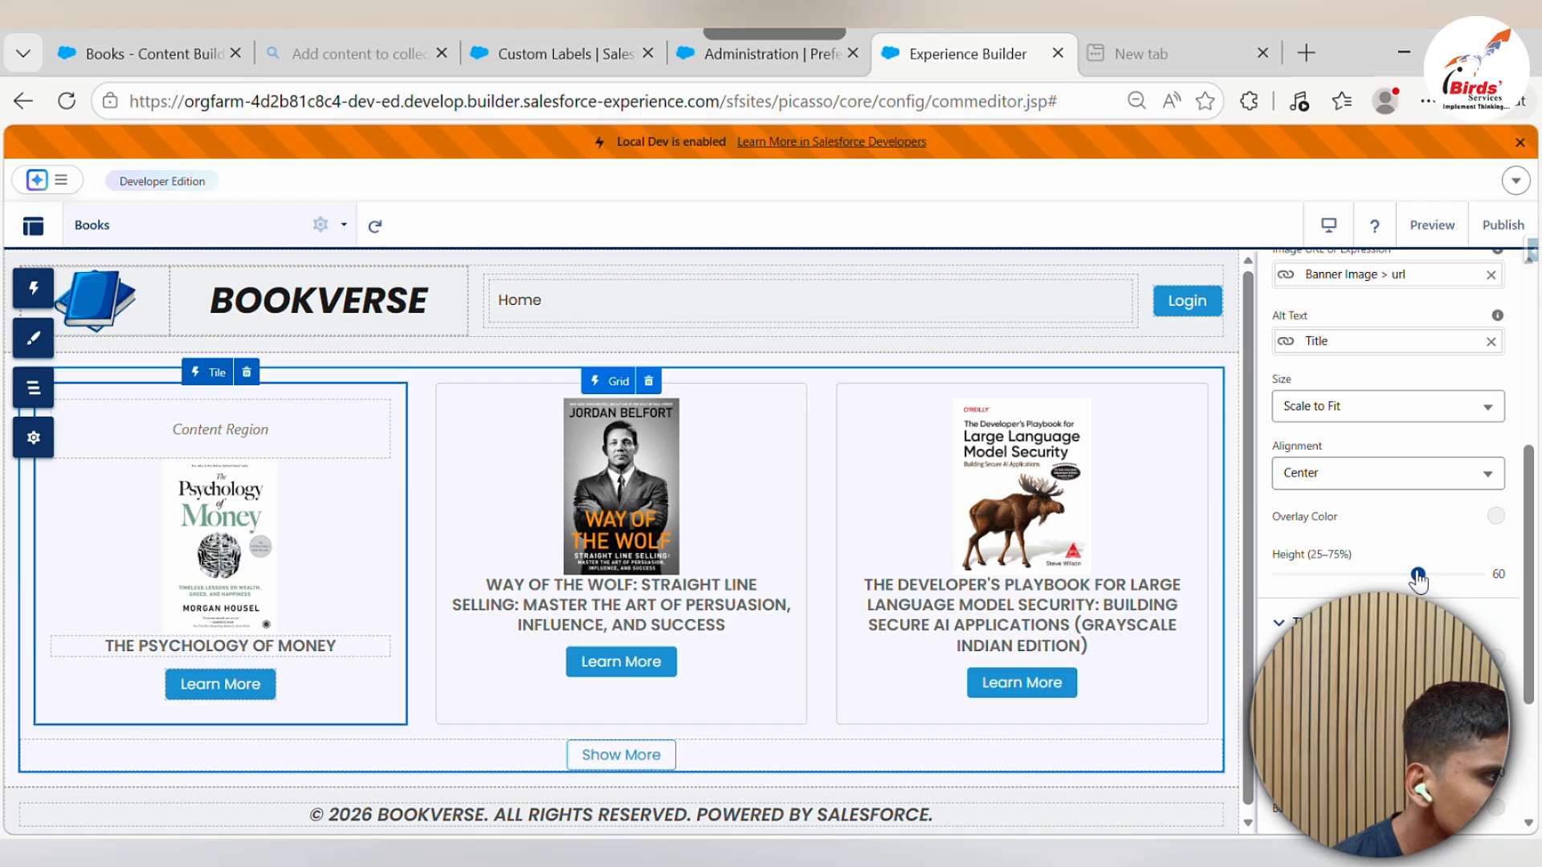
{"action": "scroll", "coordinate": [1418, 574], "scroll_direction": "up", "scroll_amount": 3}
{"action": "scroll", "coordinate": [1419, 570], "scroll_direction": "down", "scroll_amount": 2}
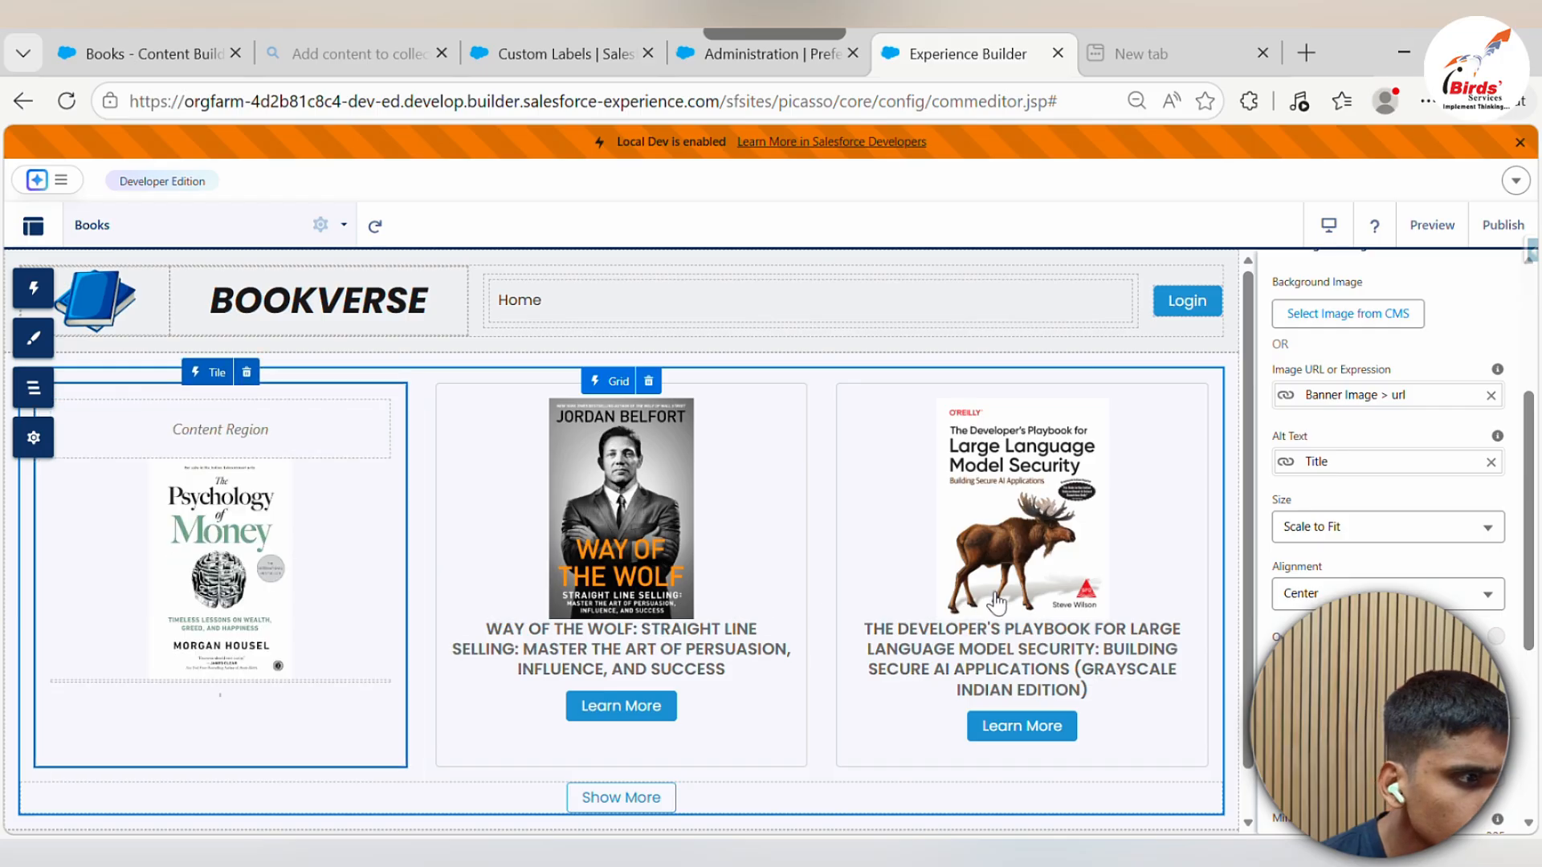
{"action": "left_click", "coordinate": [1432, 225]}
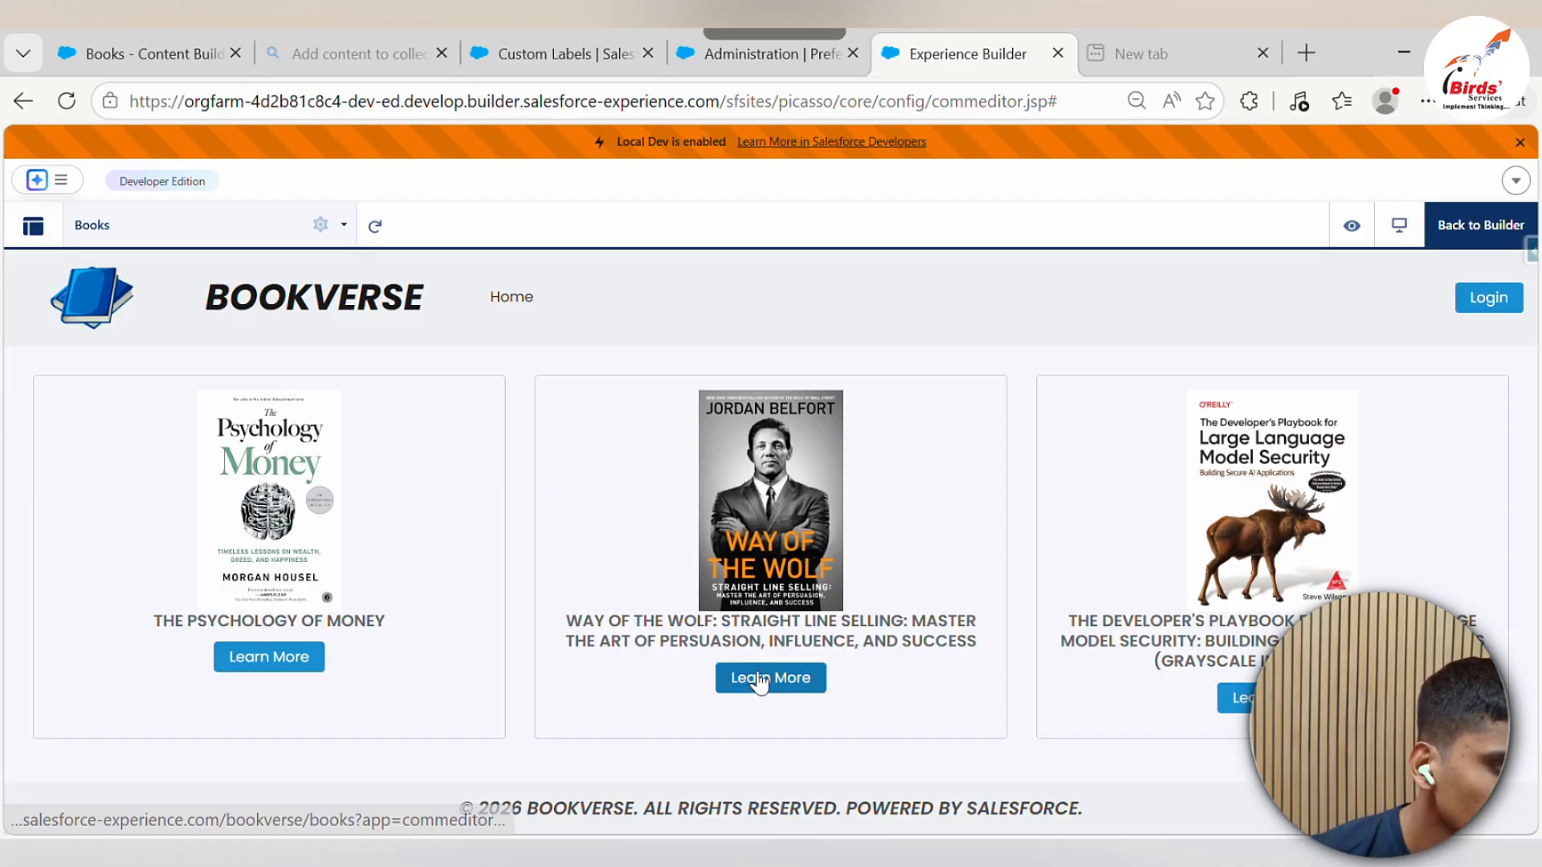
{"action": "left_click", "coordinate": [1495, 216]}
Bind the link expression of the tile's Learn More button to the CMS Content Key
{"action": "scroll", "coordinate": [327, 754], "scroll_direction": "down", "scroll_amount": 1}
{"action": "left_click", "coordinate": [231, 671]}
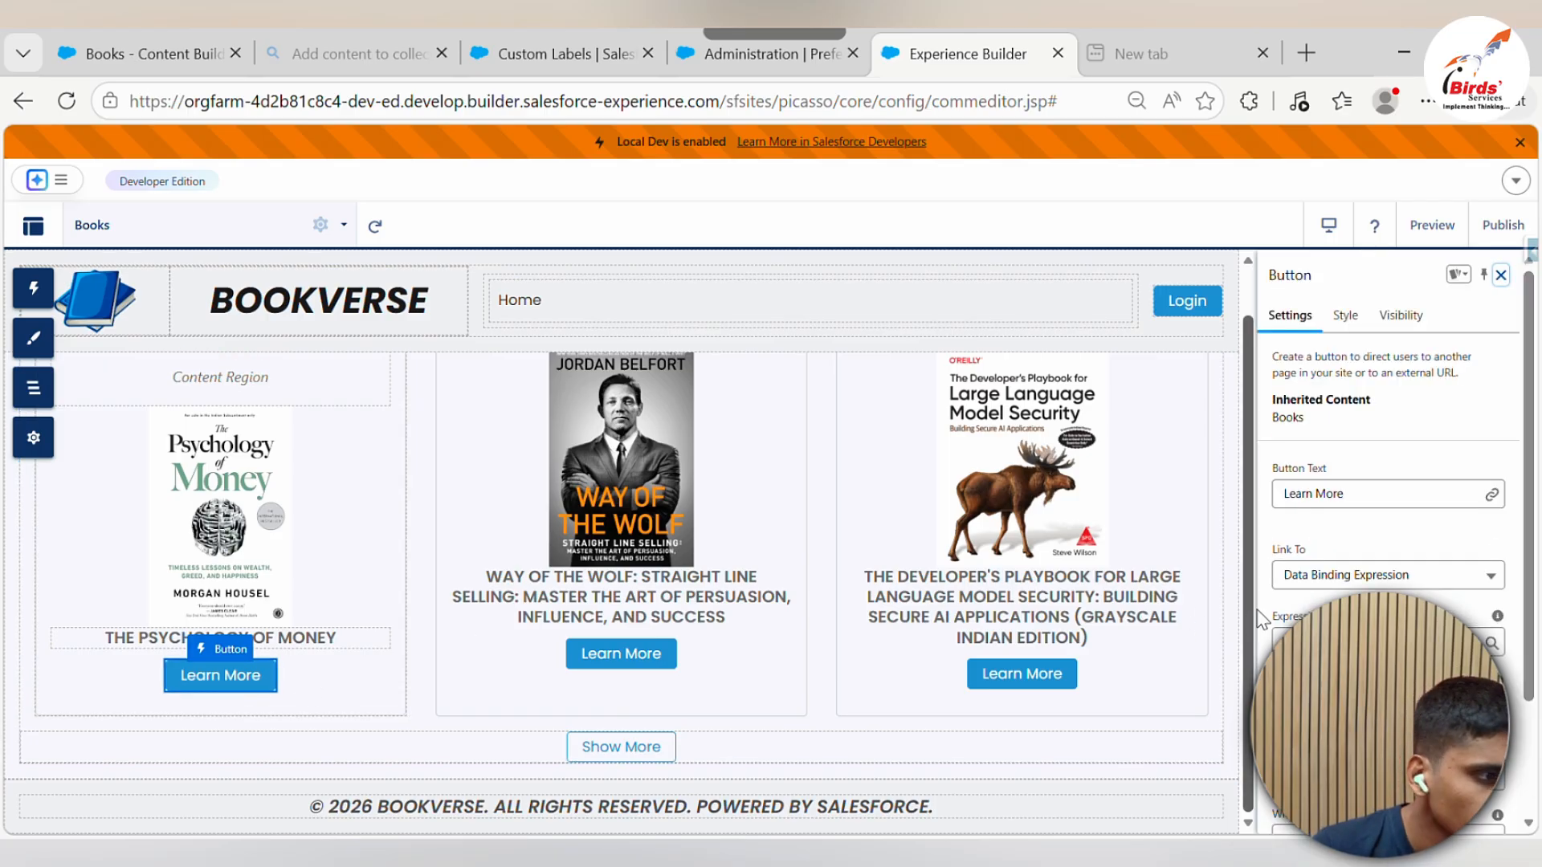
{"action": "scroll", "coordinate": [1389, 514], "scroll_direction": "down", "scroll_amount": 2}
{"action": "left_click", "coordinate": [1391, 522]}
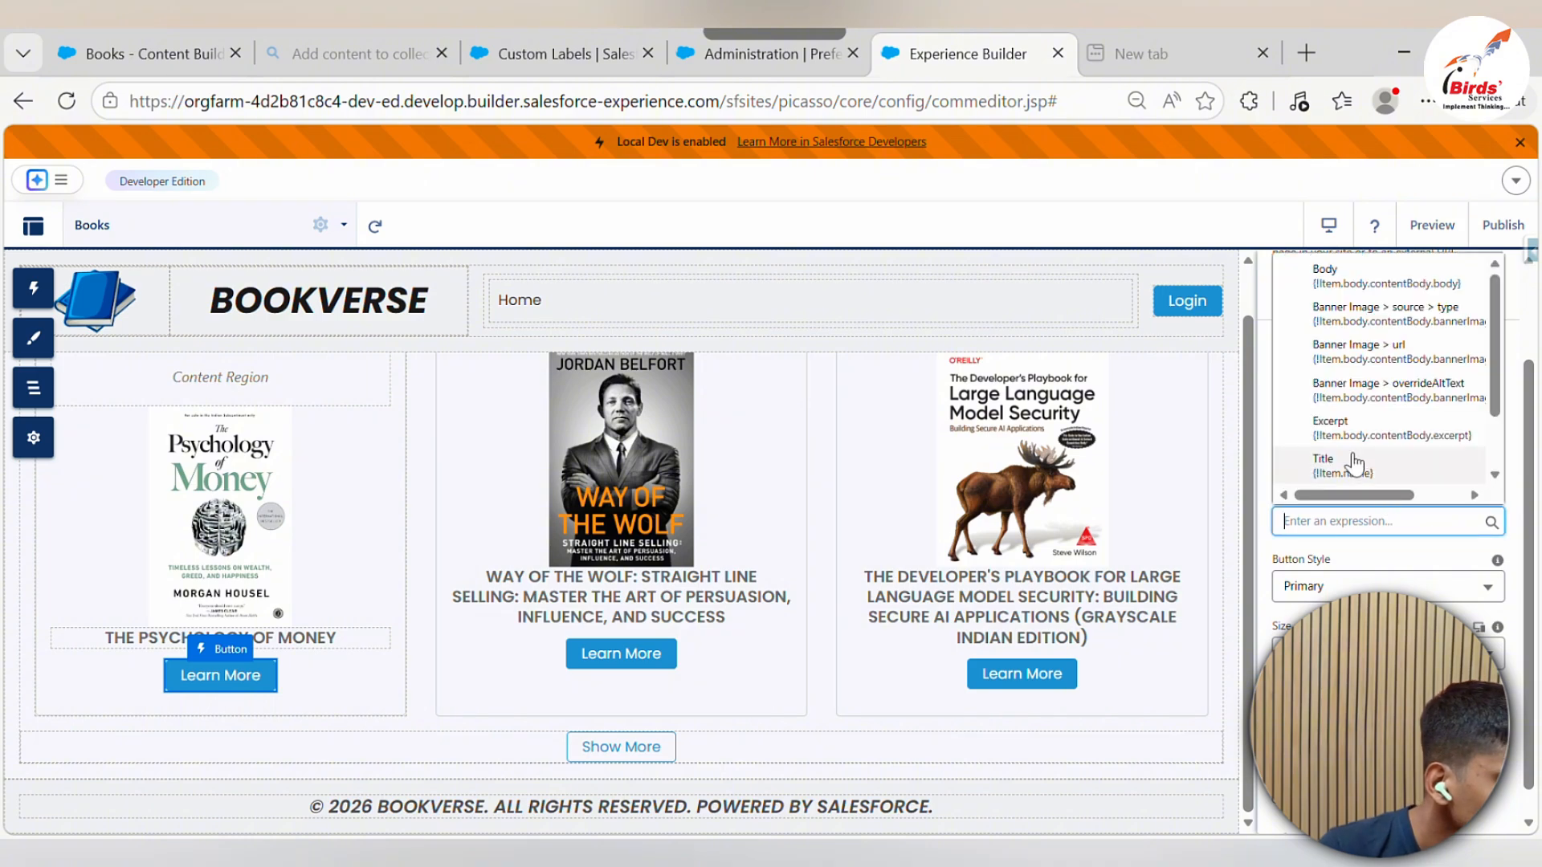
{"action": "scroll", "coordinate": [1355, 464], "scroll_direction": "down", "scroll_amount": 1}
{"action": "left_click", "coordinate": [1355, 464]}
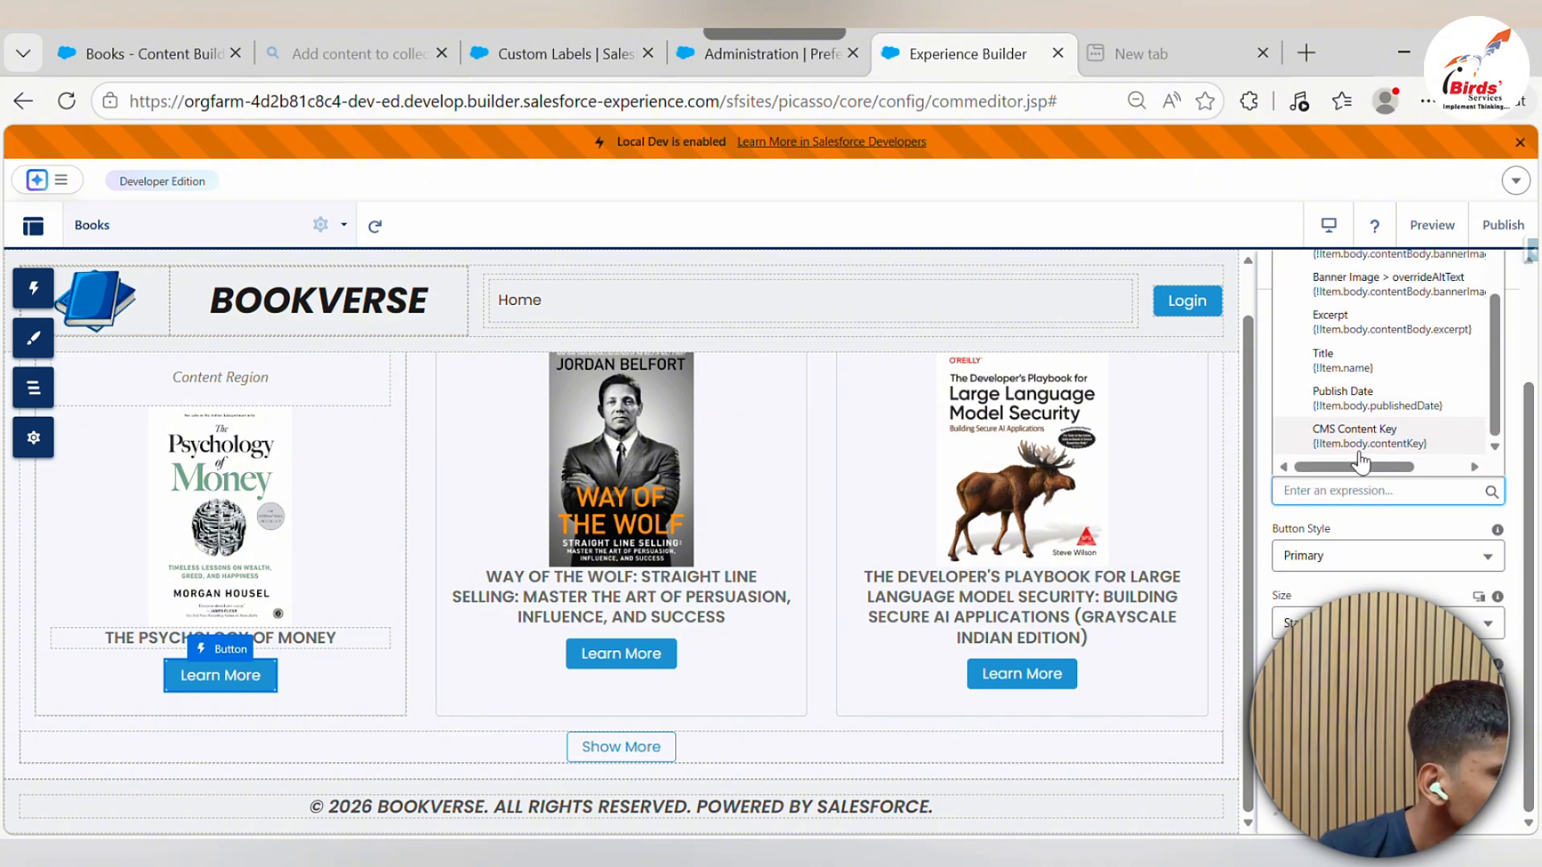
{"action": "left_click", "coordinate": [1390, 533]}
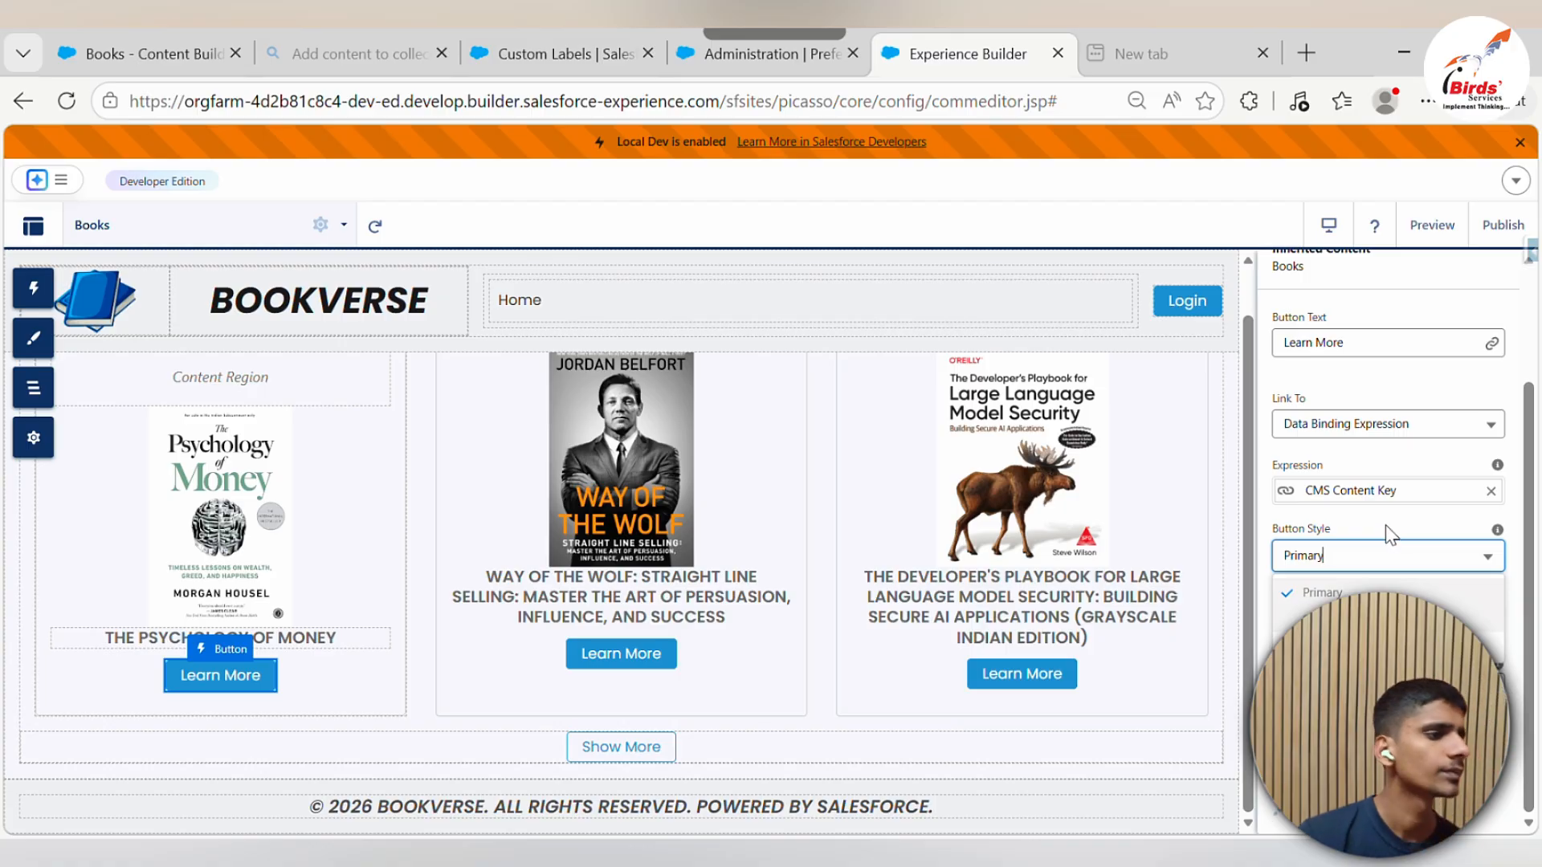
{"action": "left_click", "coordinate": [1386, 526]}
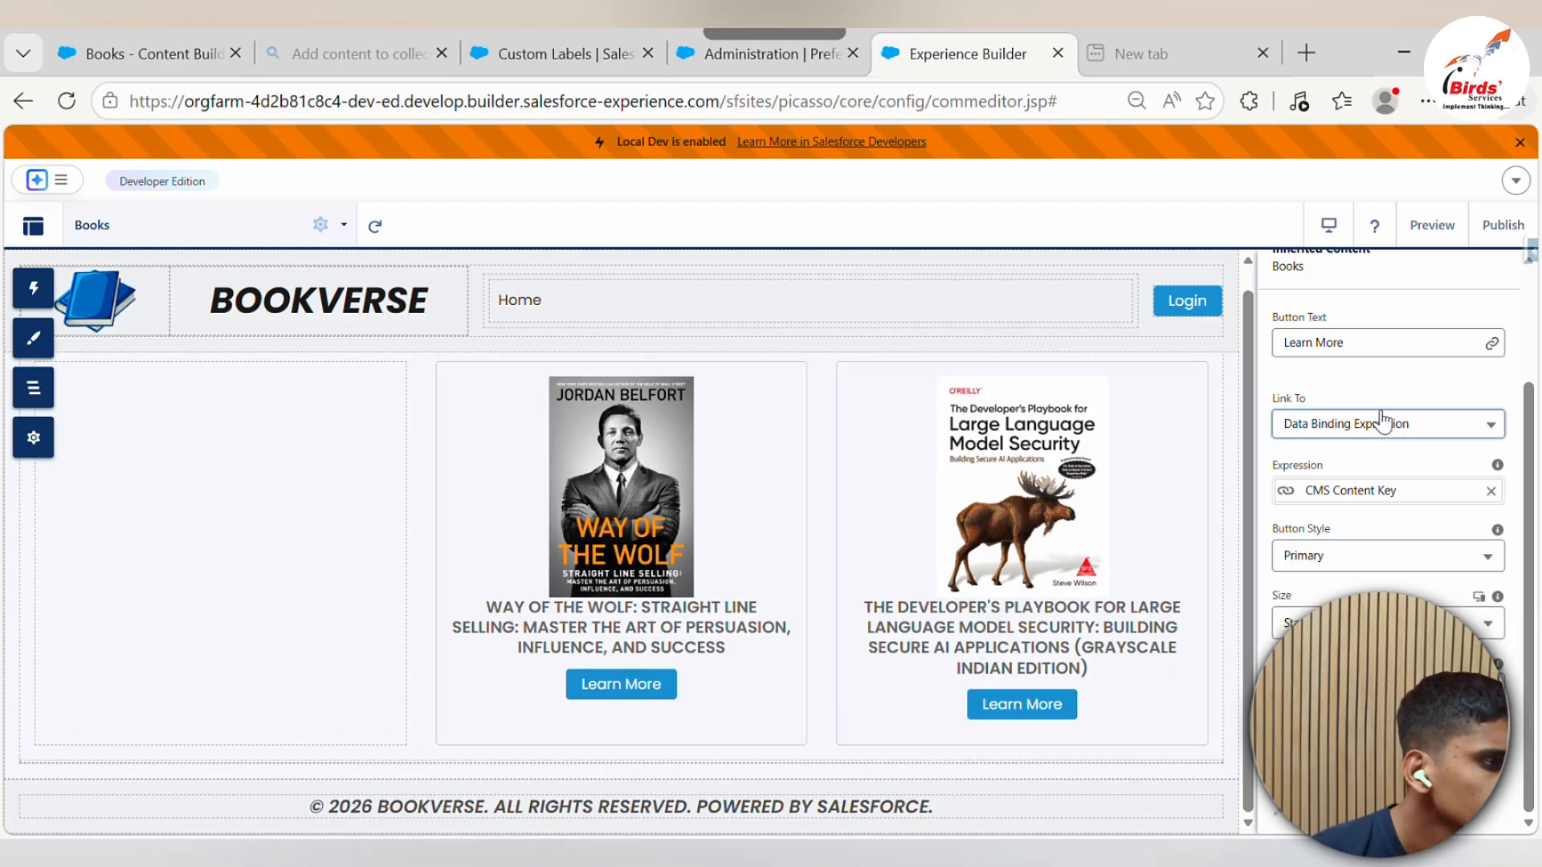
Change the Learn More button's link type to Site Page and look through the site's available pages
{"action": "left_click", "coordinate": [1390, 423]}
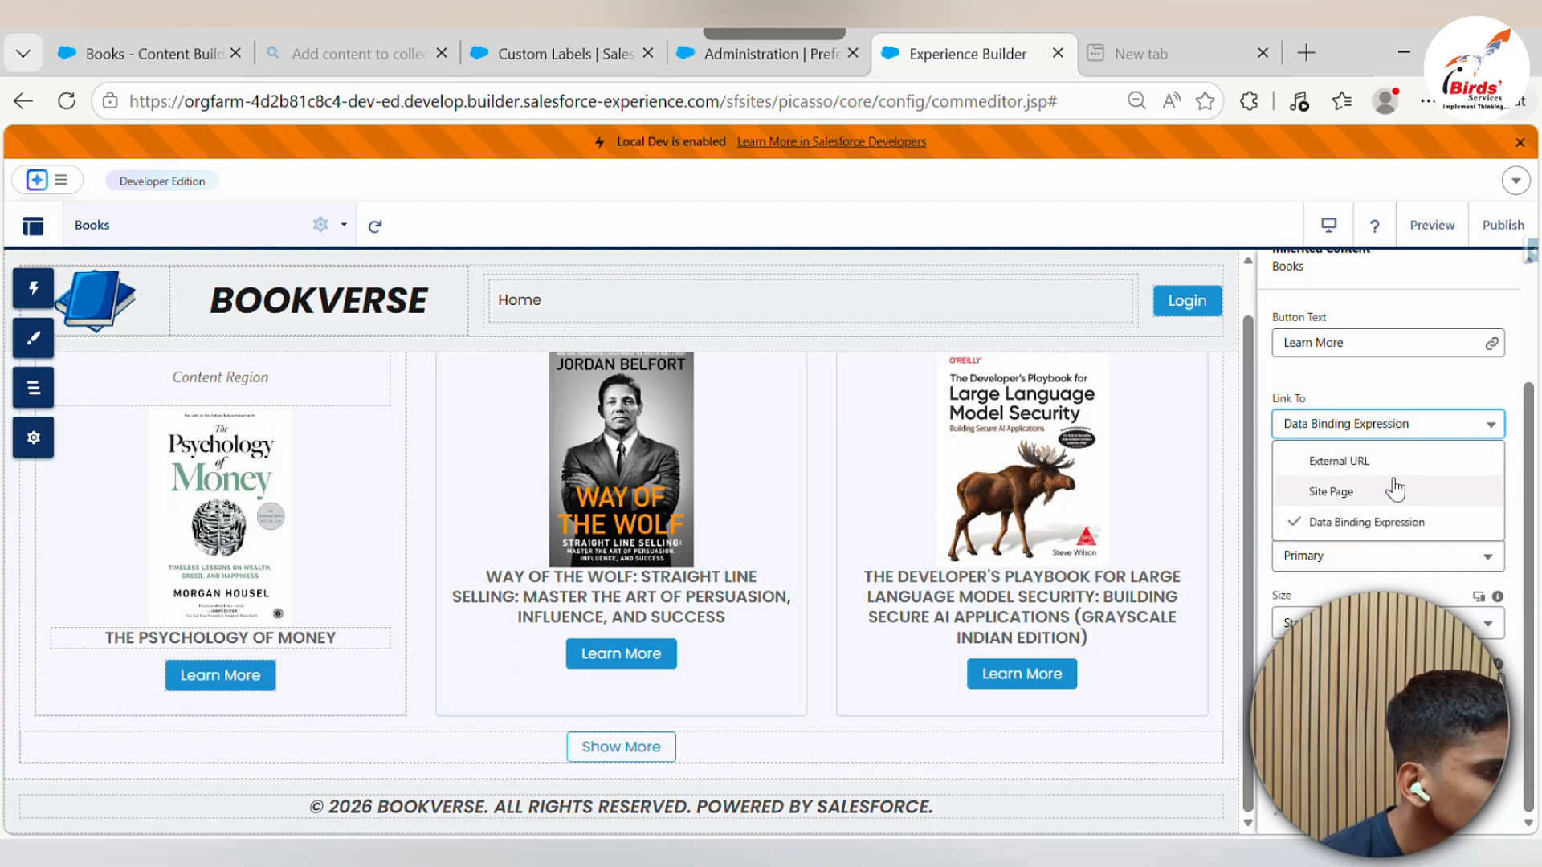
{"action": "left_click", "coordinate": [1395, 488]}
{"action": "left_click", "coordinate": [1390, 481]}
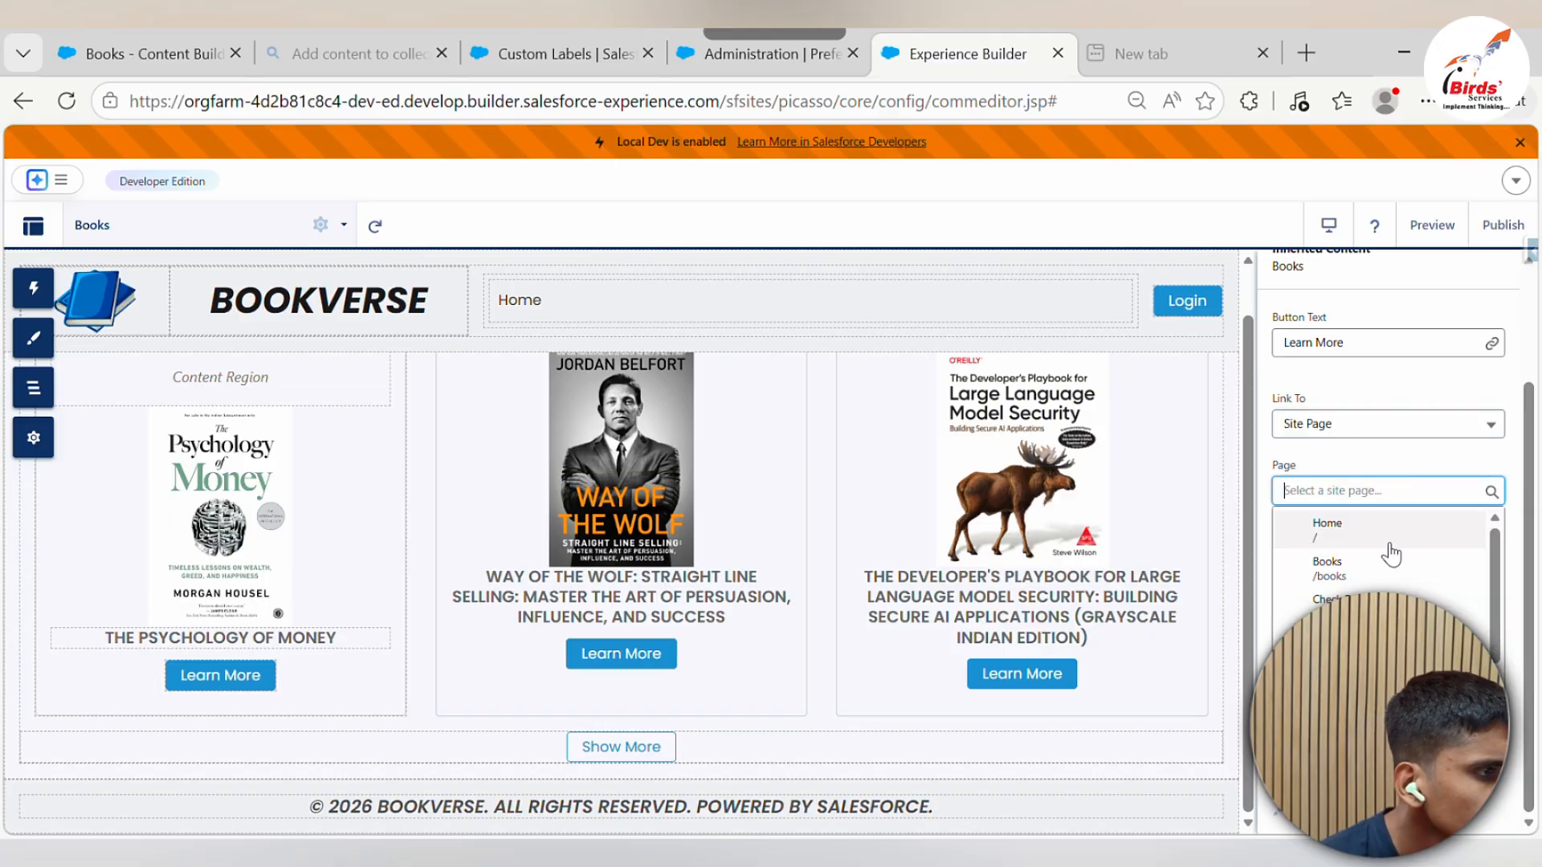
{"action": "scroll", "coordinate": [1393, 562], "scroll_direction": "down", "scroll_amount": 2}
{"action": "left_click", "coordinate": [258, 241]}
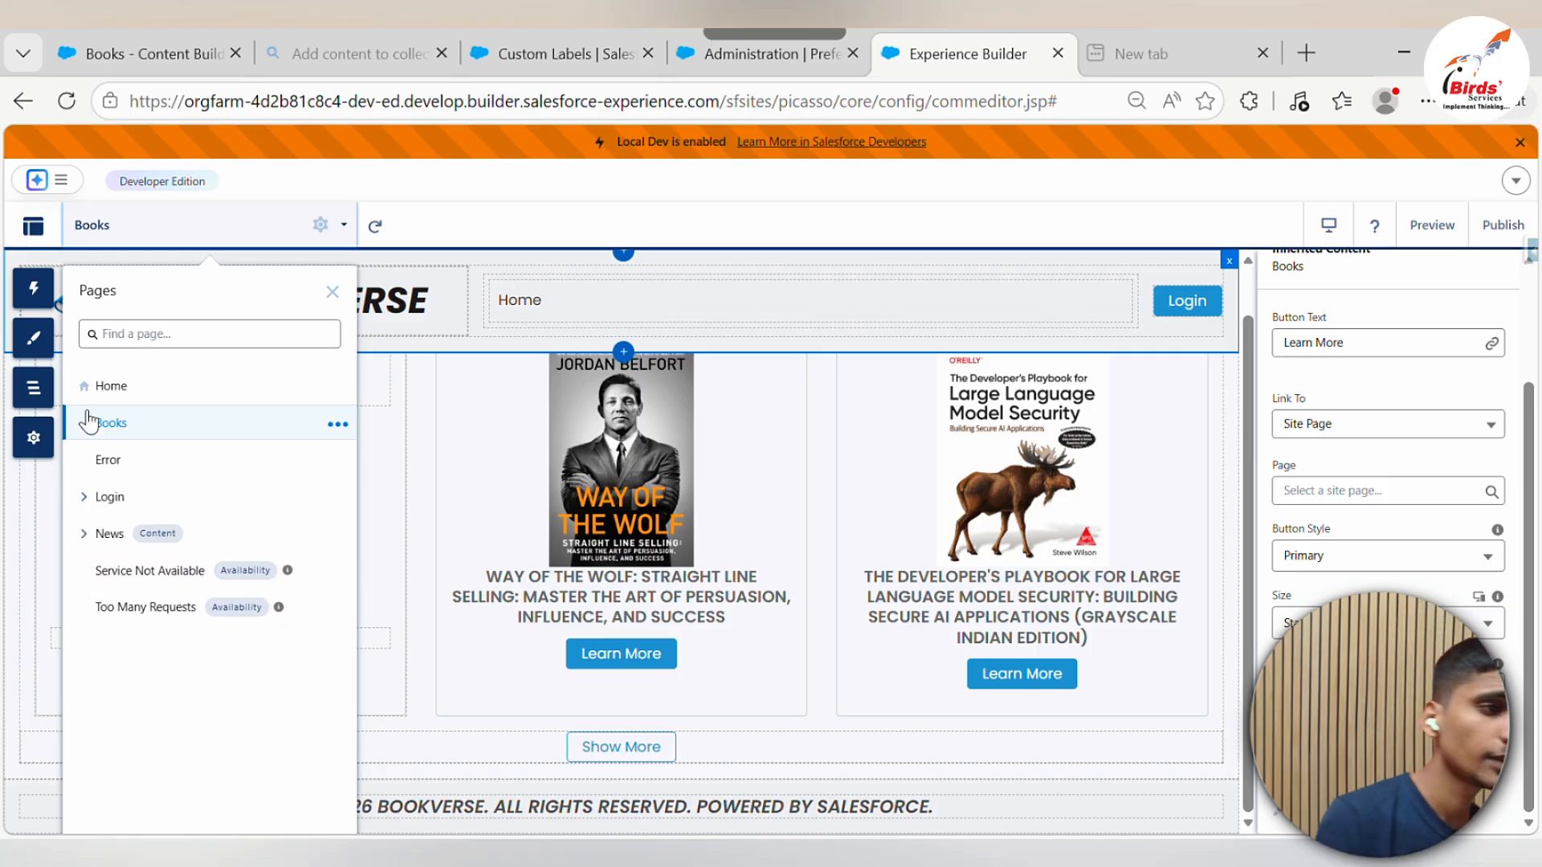
{"action": "left_click", "coordinate": [516, 348]}
{"action": "left_click", "coordinate": [268, 640]}
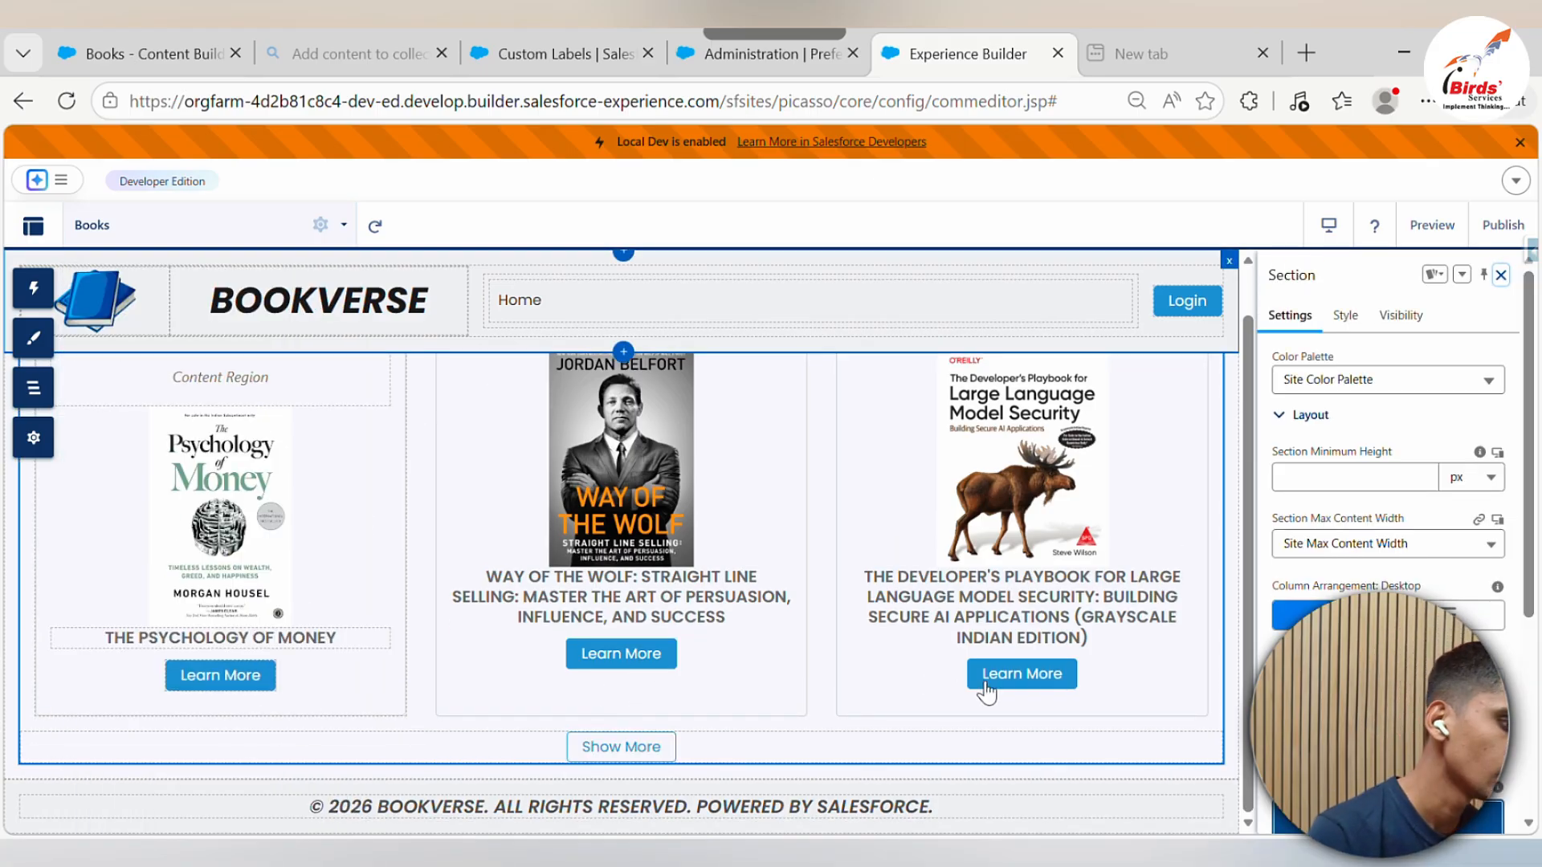
{"action": "left_click", "coordinate": [197, 230]}
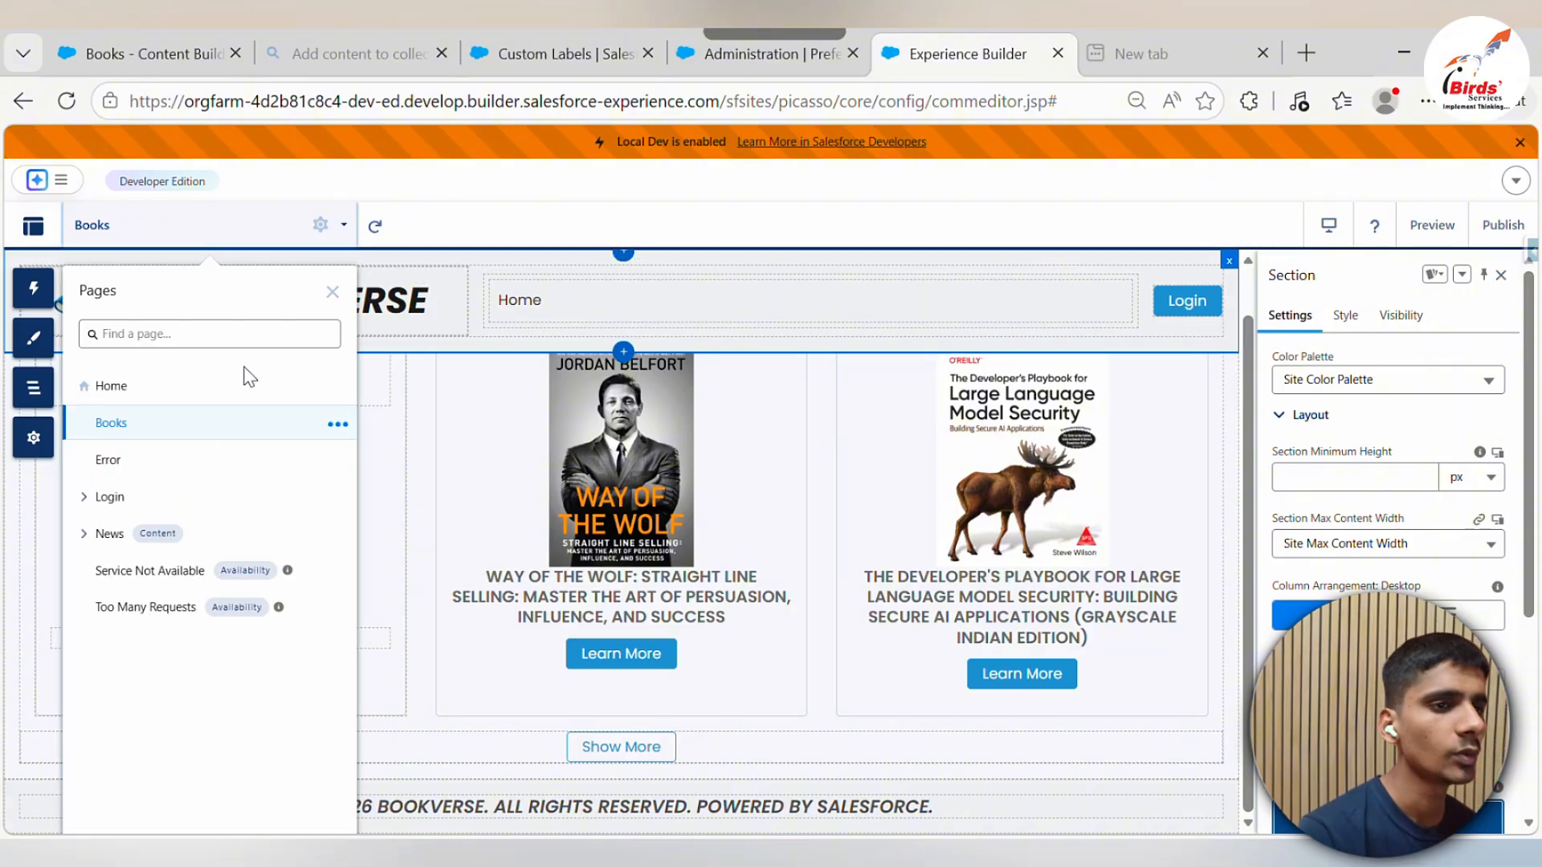
{"action": "left_click", "coordinate": [338, 424]}
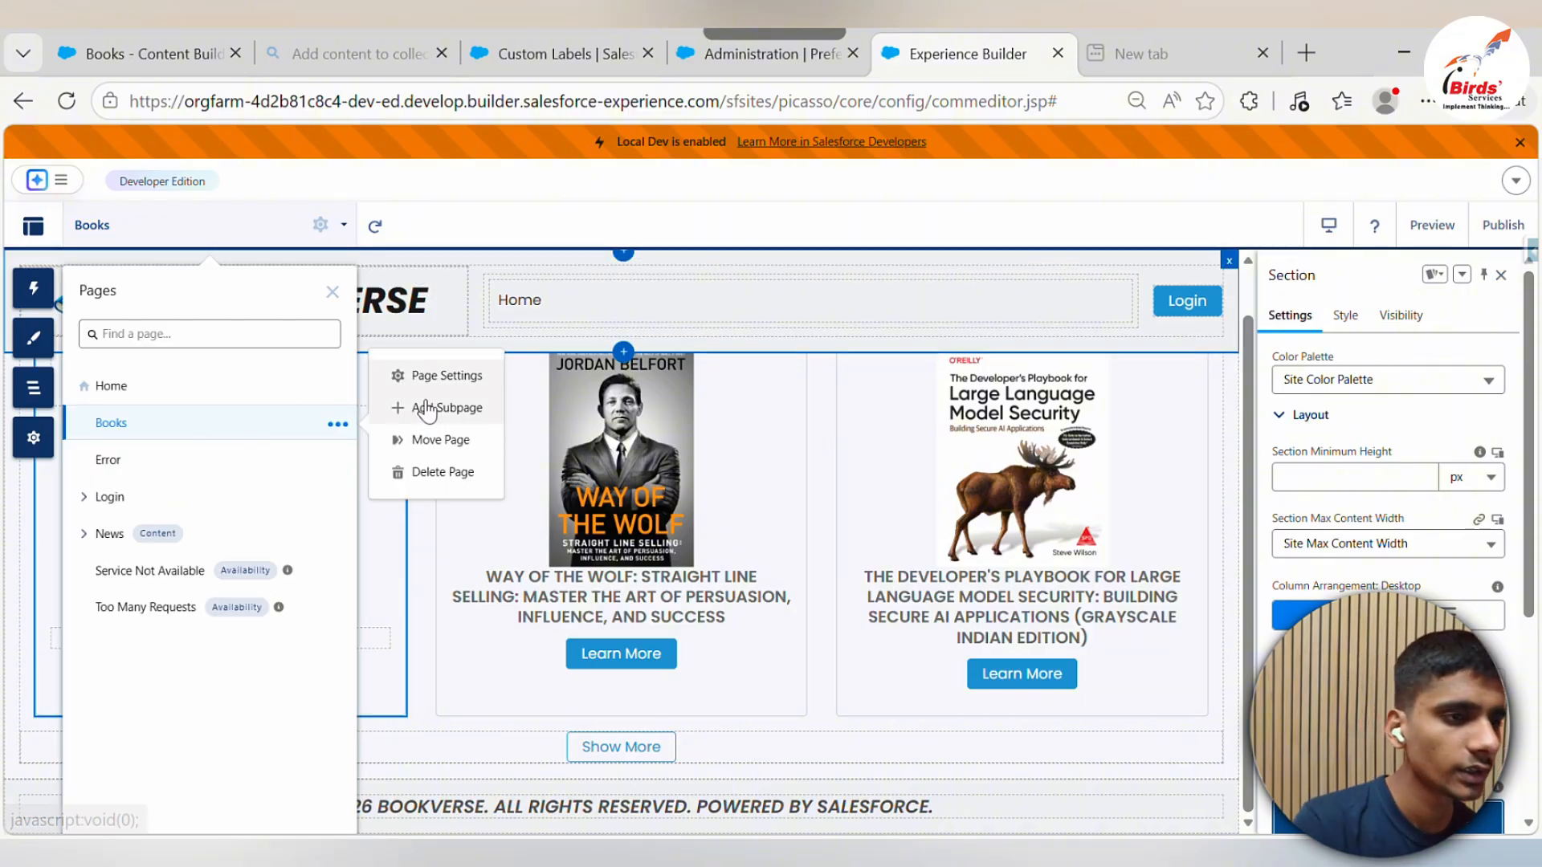
{"action": "left_click", "coordinate": [465, 407]}
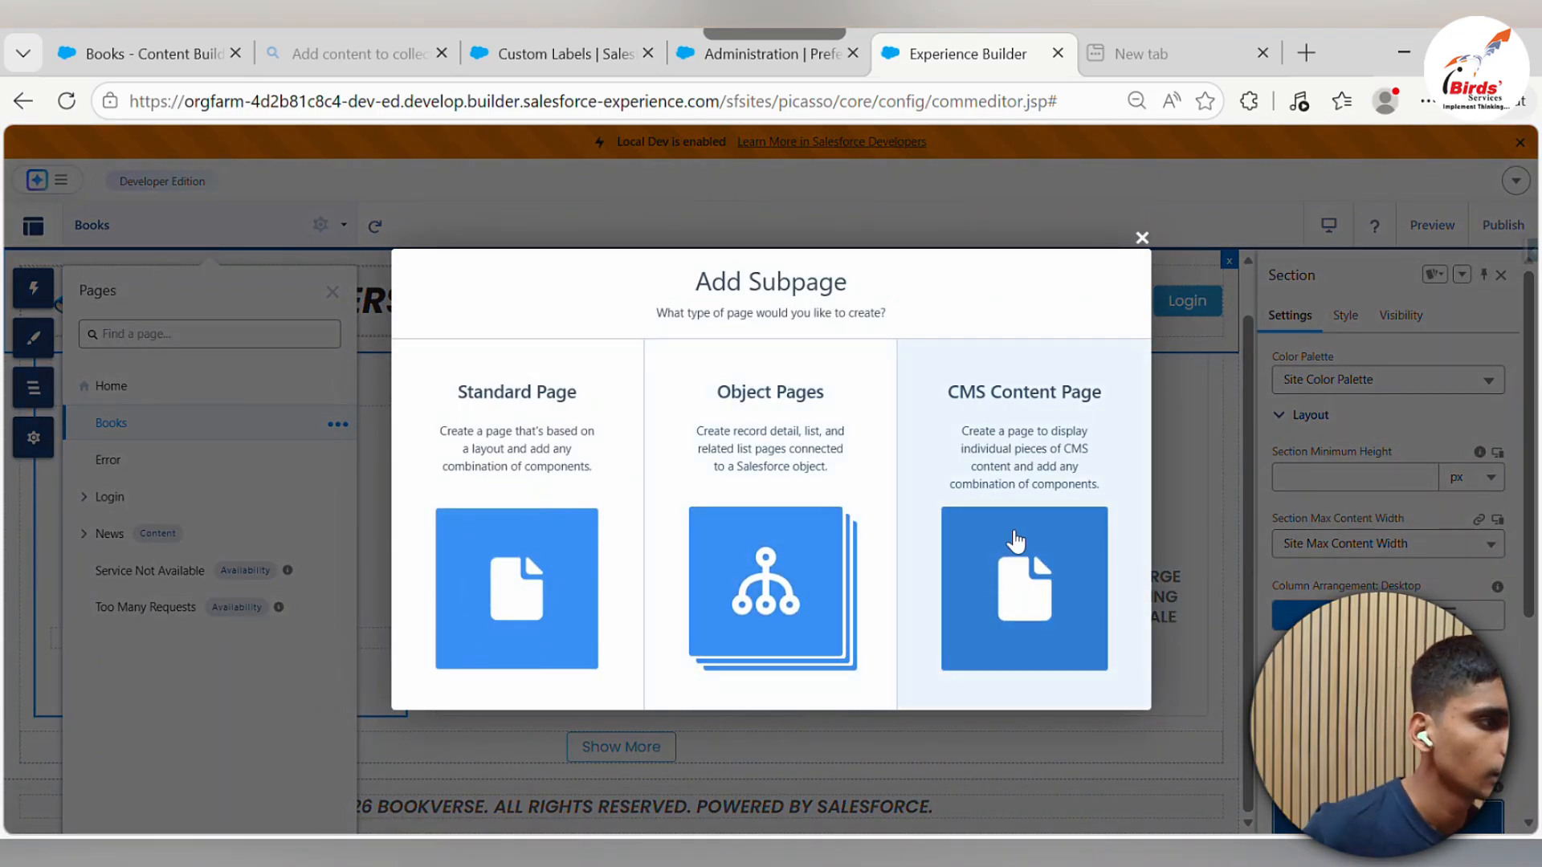
{"action": "left_click", "coordinate": [1016, 543]}
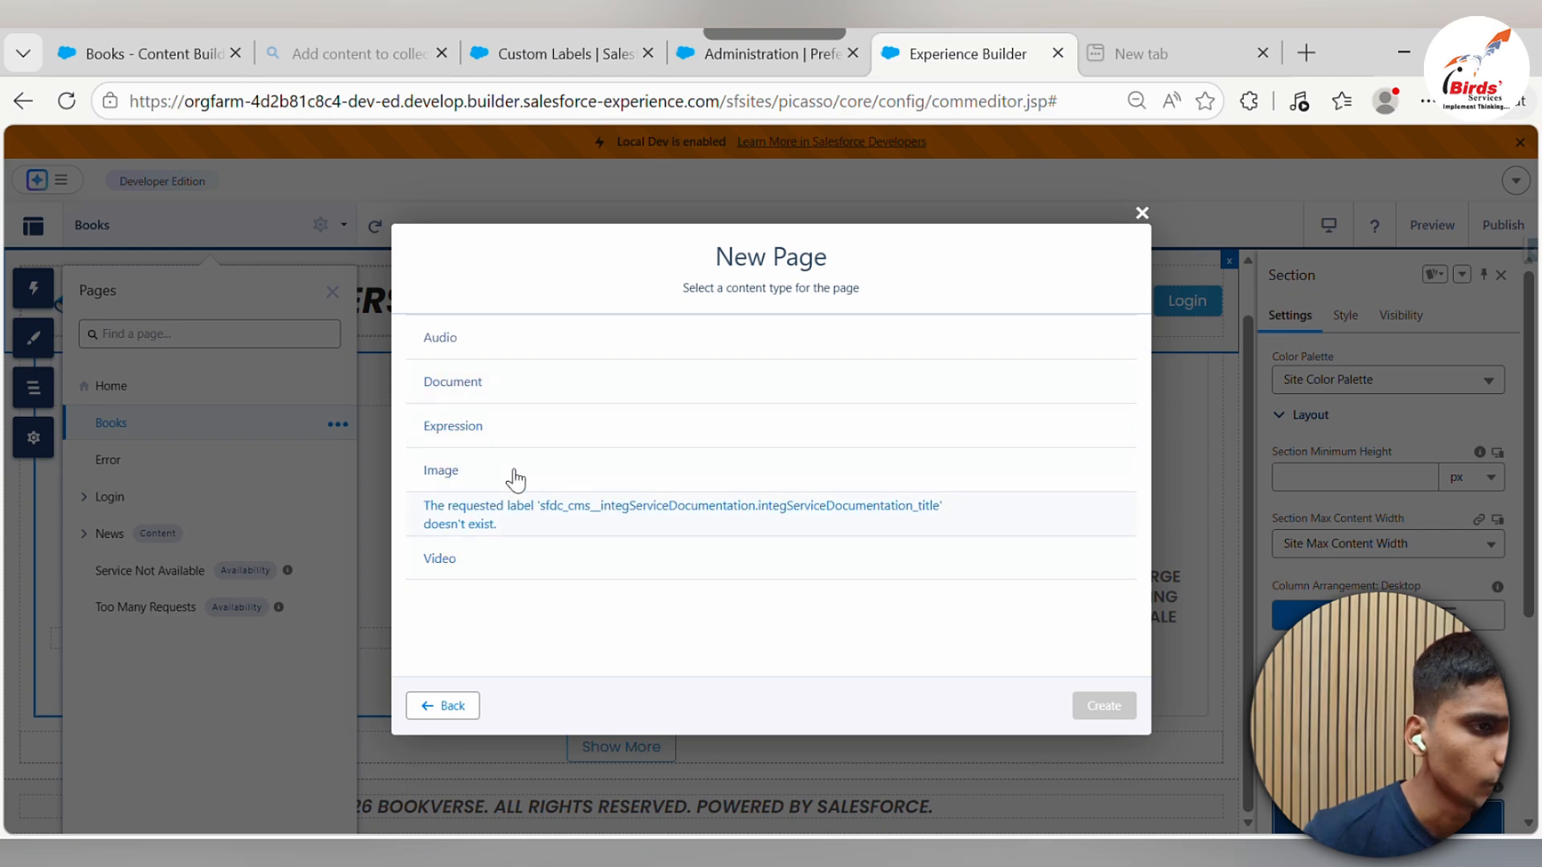
{"action": "left_click", "coordinate": [465, 704]}
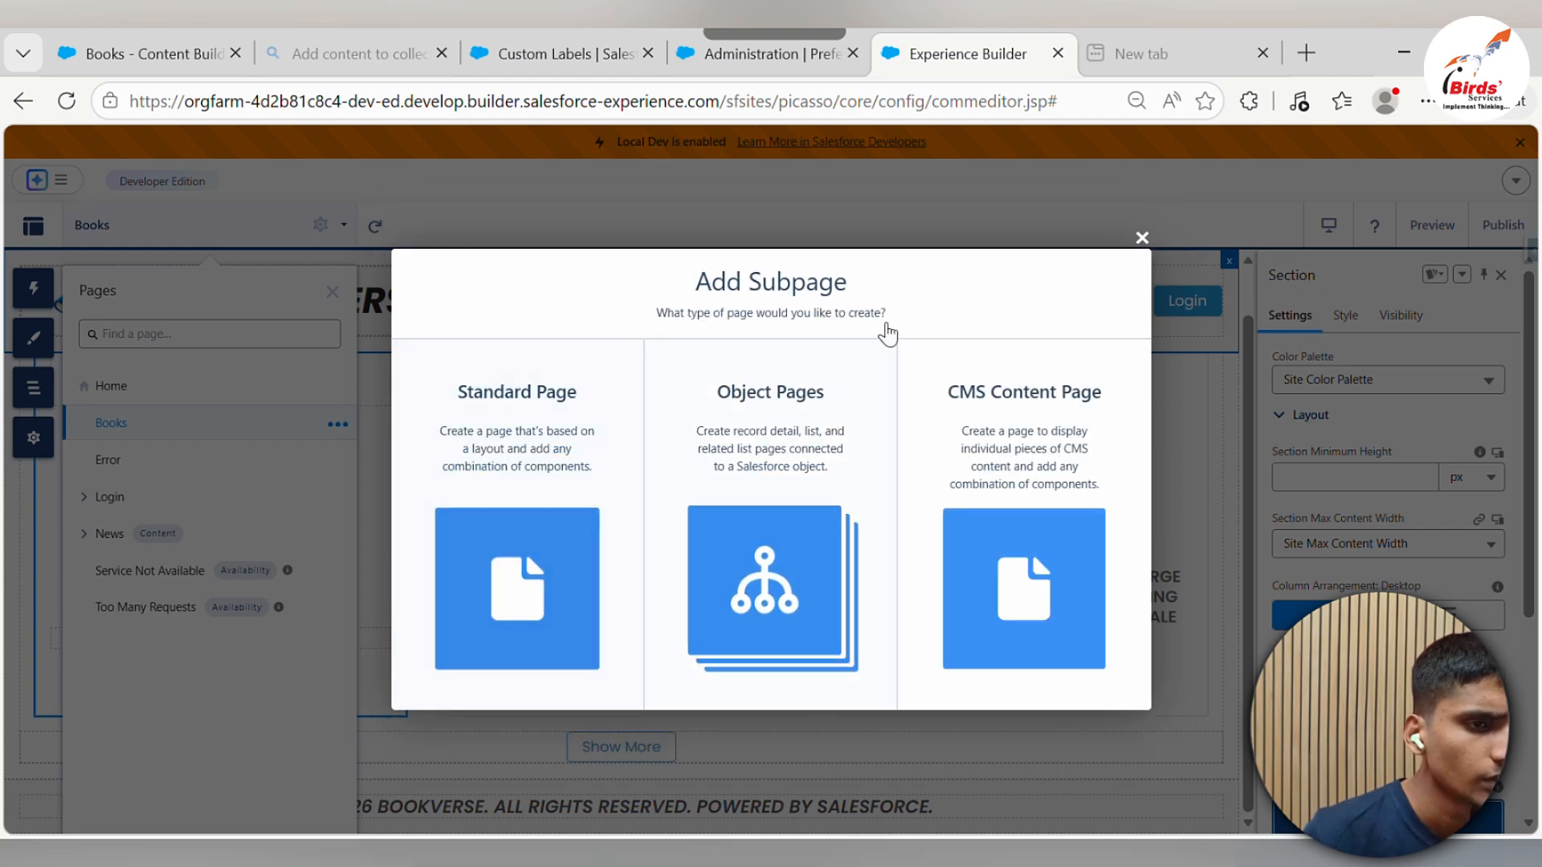
{"action": "left_click", "coordinate": [1141, 238]}
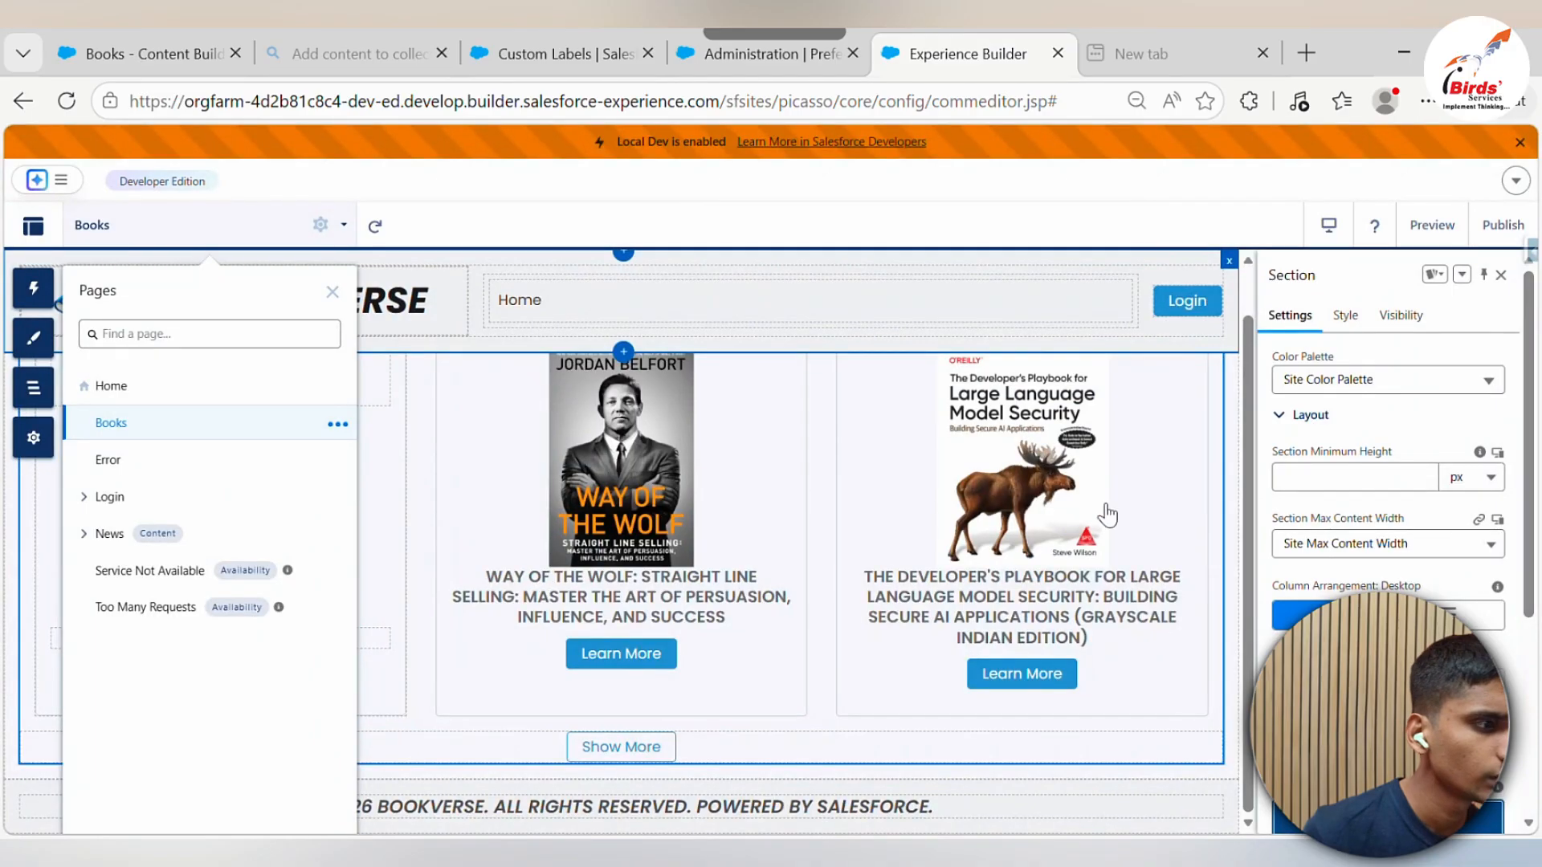
Open the News Detail page for editing
{"action": "left_click", "coordinate": [84, 536]}
{"action": "left_click", "coordinate": [145, 571]}
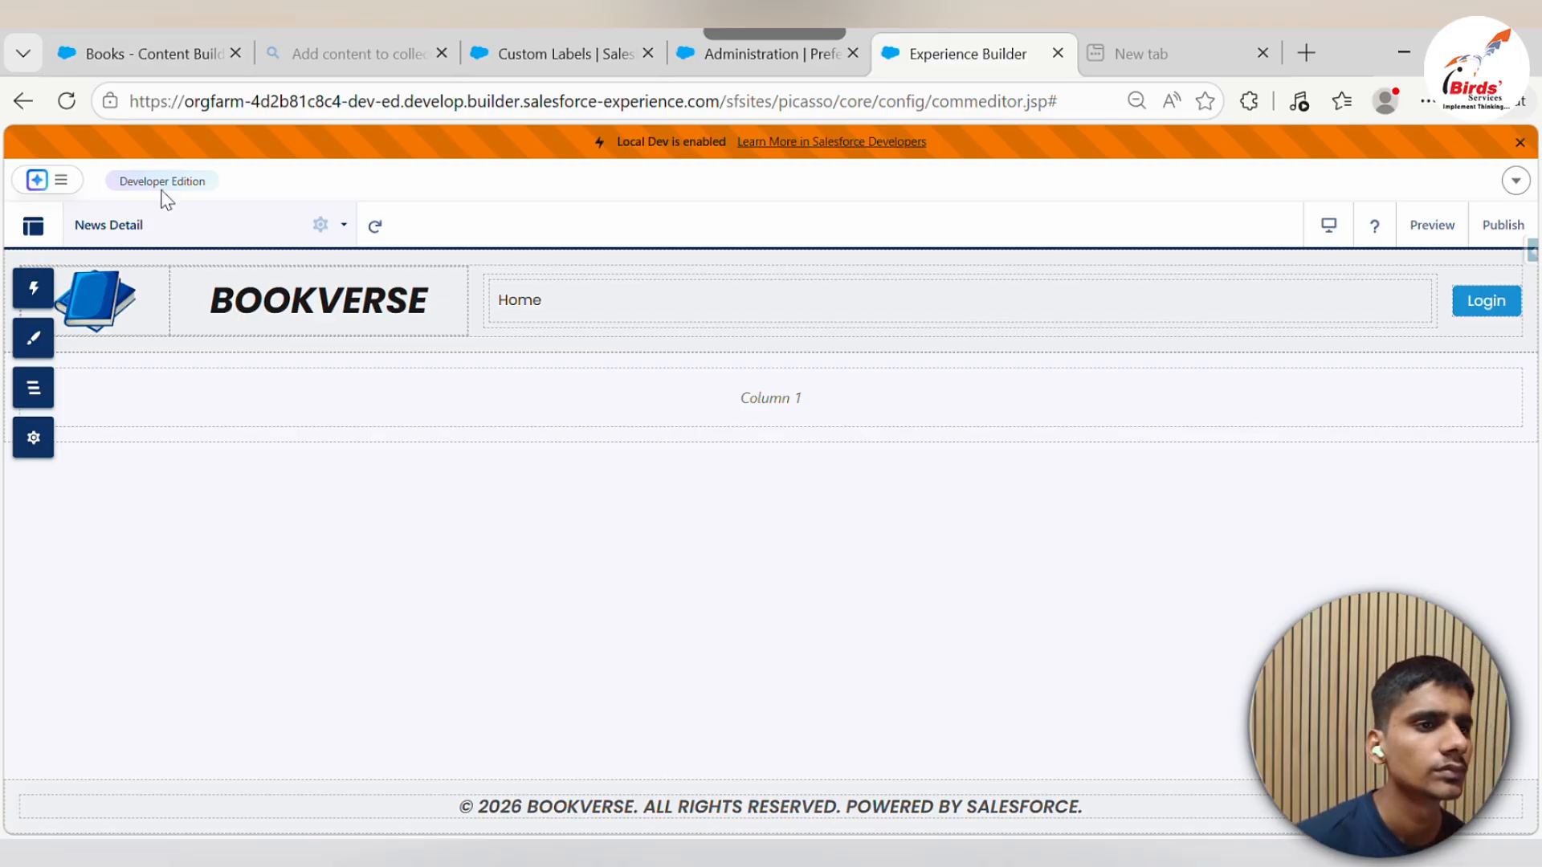
Review the News Detail page's settings, including its name, URL, page access, SEO and layout properties
{"action": "left_click", "coordinate": [161, 224]}
{"action": "left_click", "coordinate": [338, 571]}
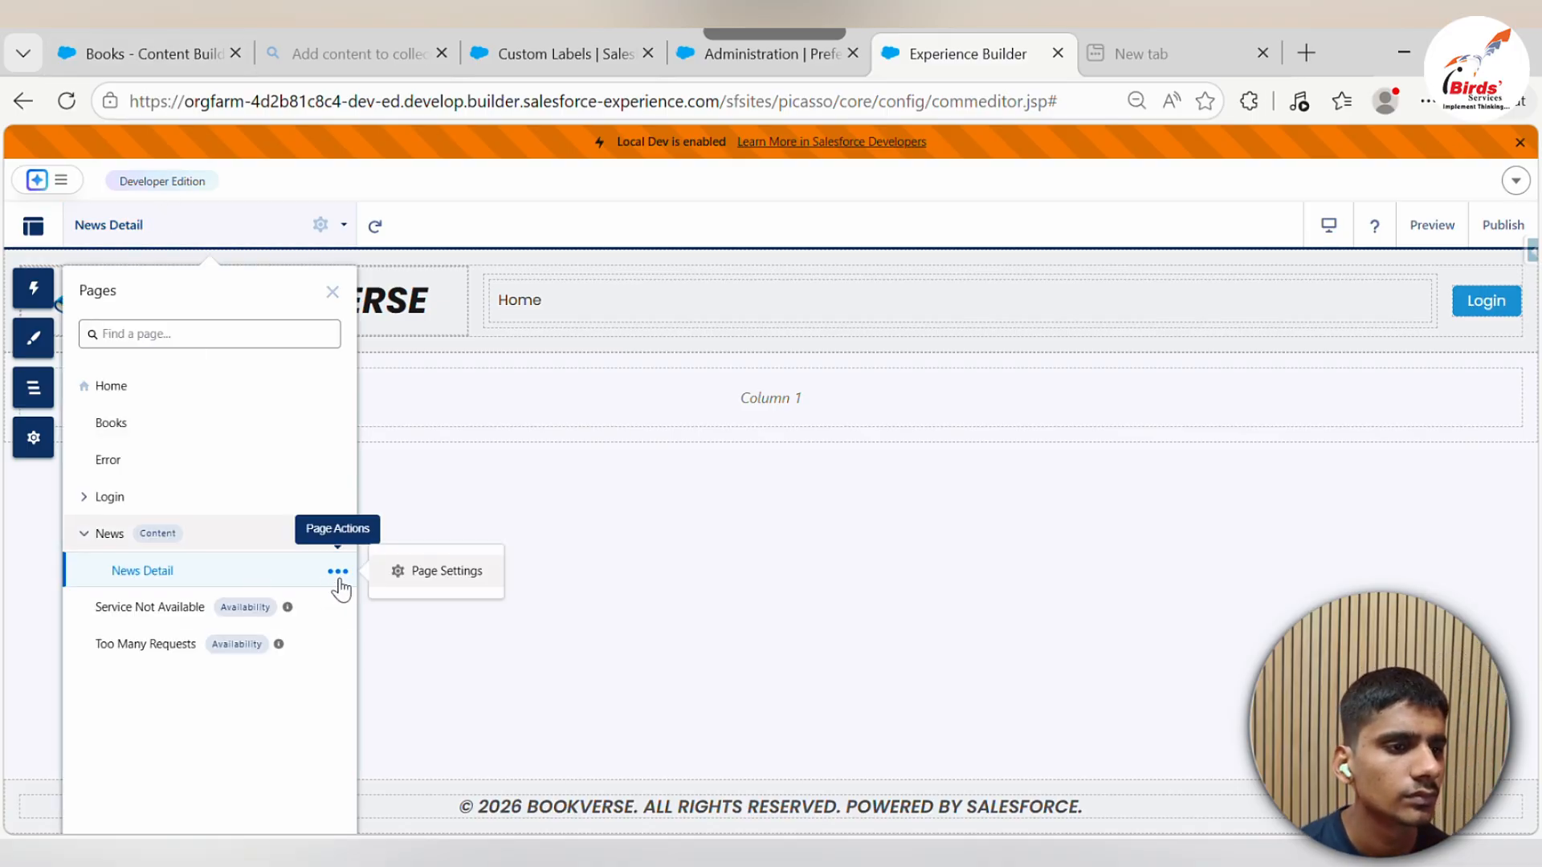
{"action": "left_click", "coordinate": [437, 571]}
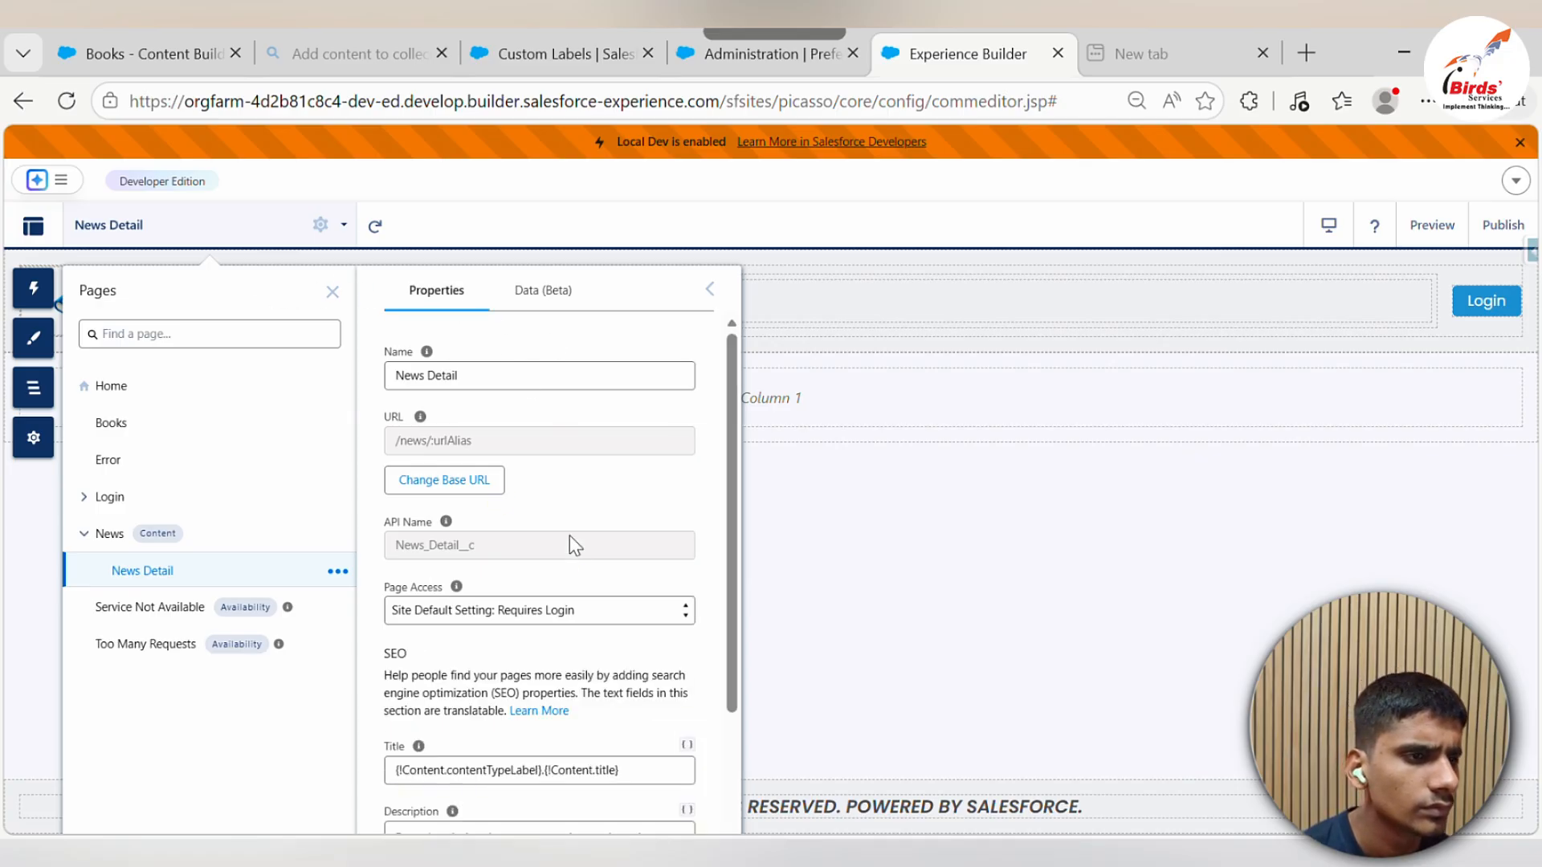
{"action": "scroll", "coordinate": [579, 578], "scroll_direction": "down", "scroll_amount": 3}
{"action": "scroll", "coordinate": [586, 603], "scroll_direction": "up", "scroll_amount": 3}
{"action": "scroll", "coordinate": [582, 596], "scroll_direction": "down", "scroll_amount": 3}
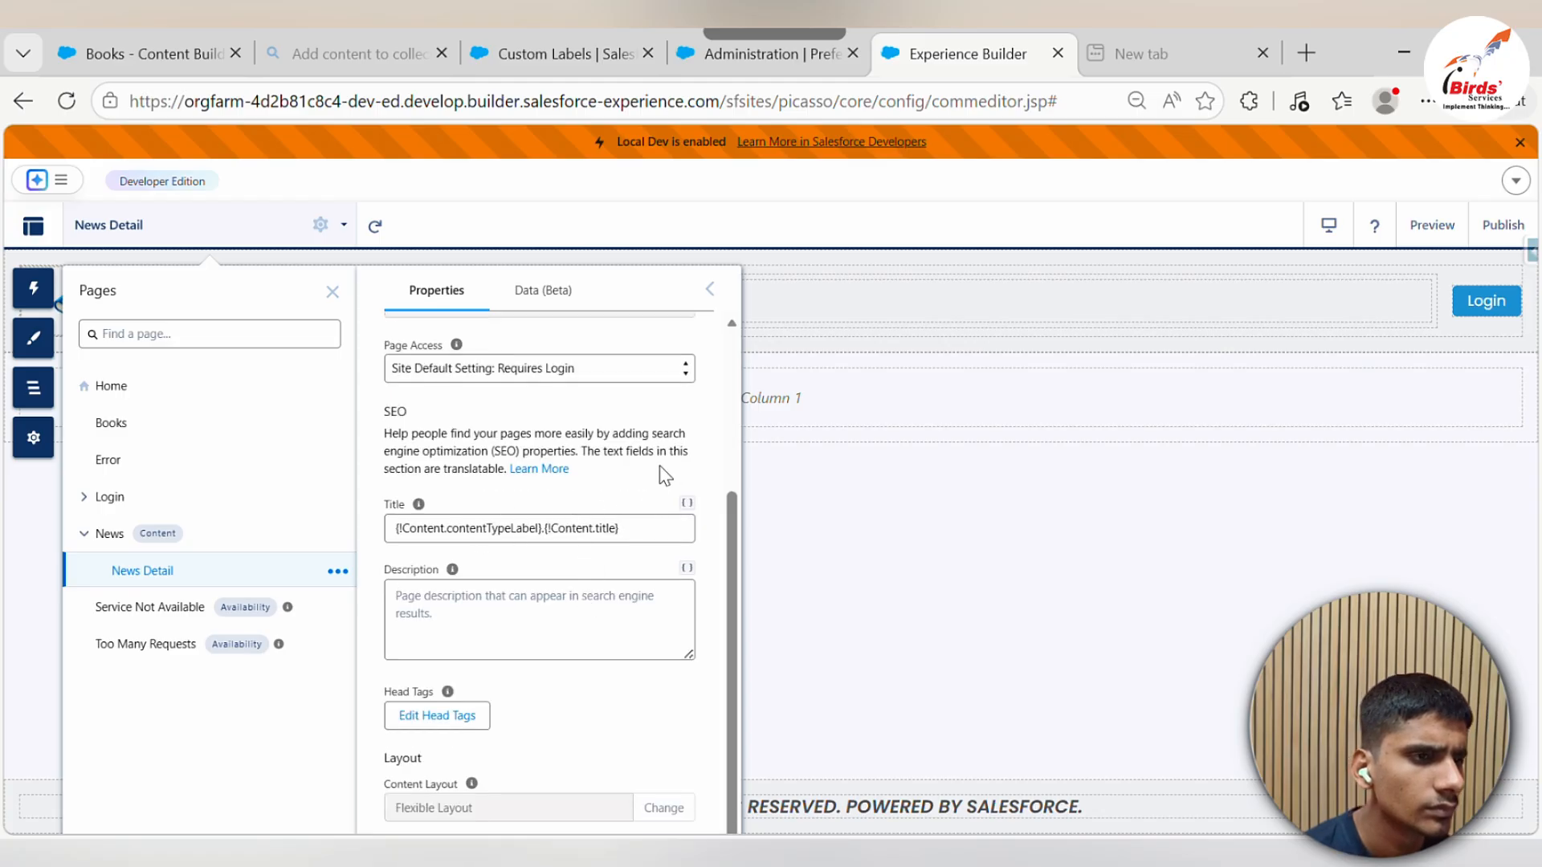
{"action": "left_click", "coordinate": [885, 450]}
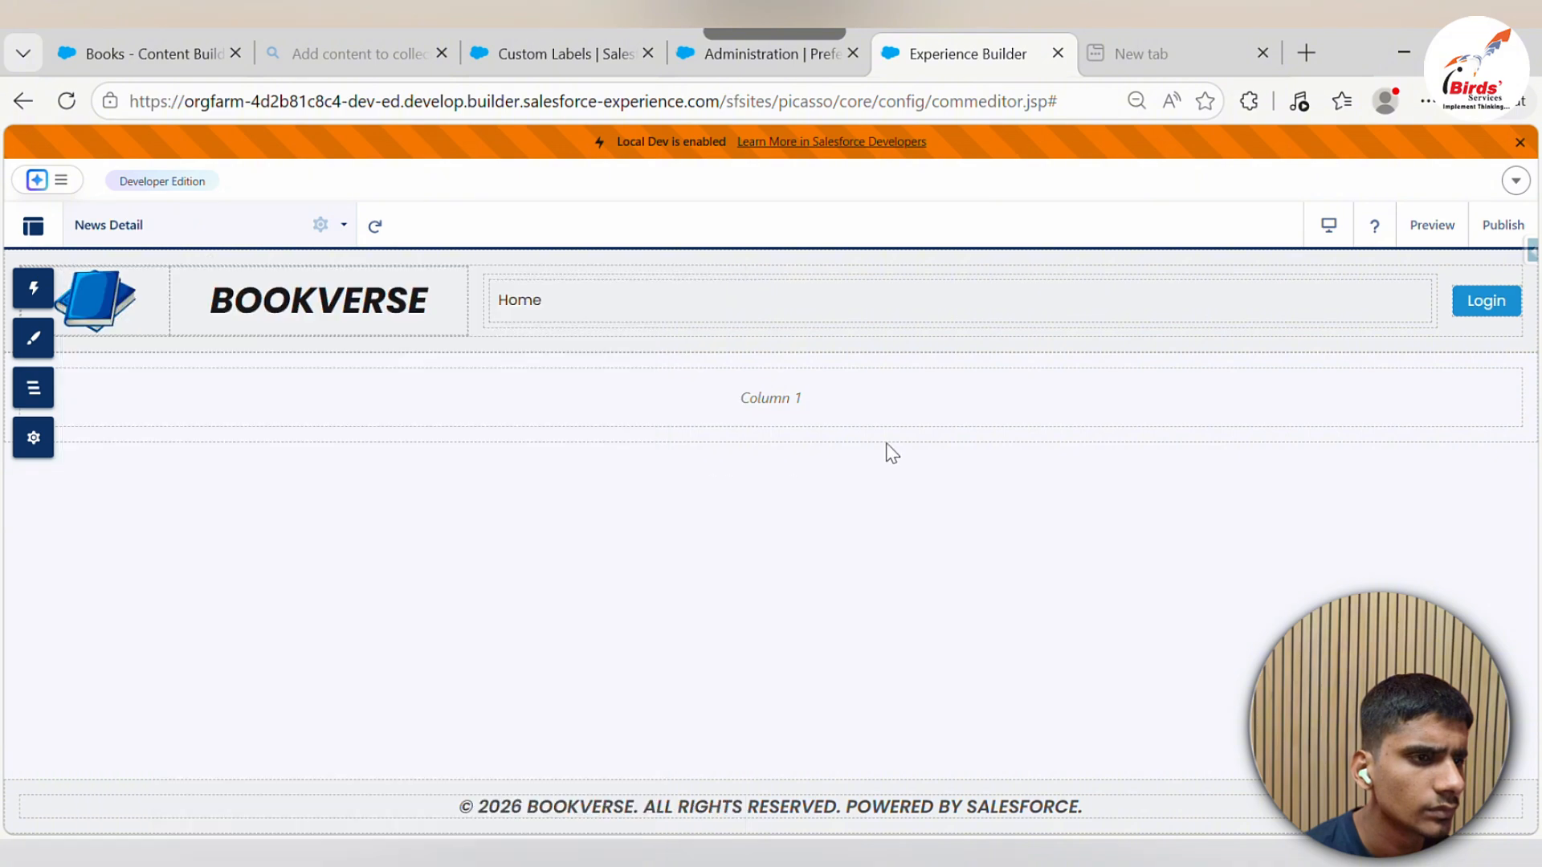
Open the Books page for editing
{"action": "left_click", "coordinate": [221, 233]}
{"action": "left_click", "coordinate": [147, 388]}
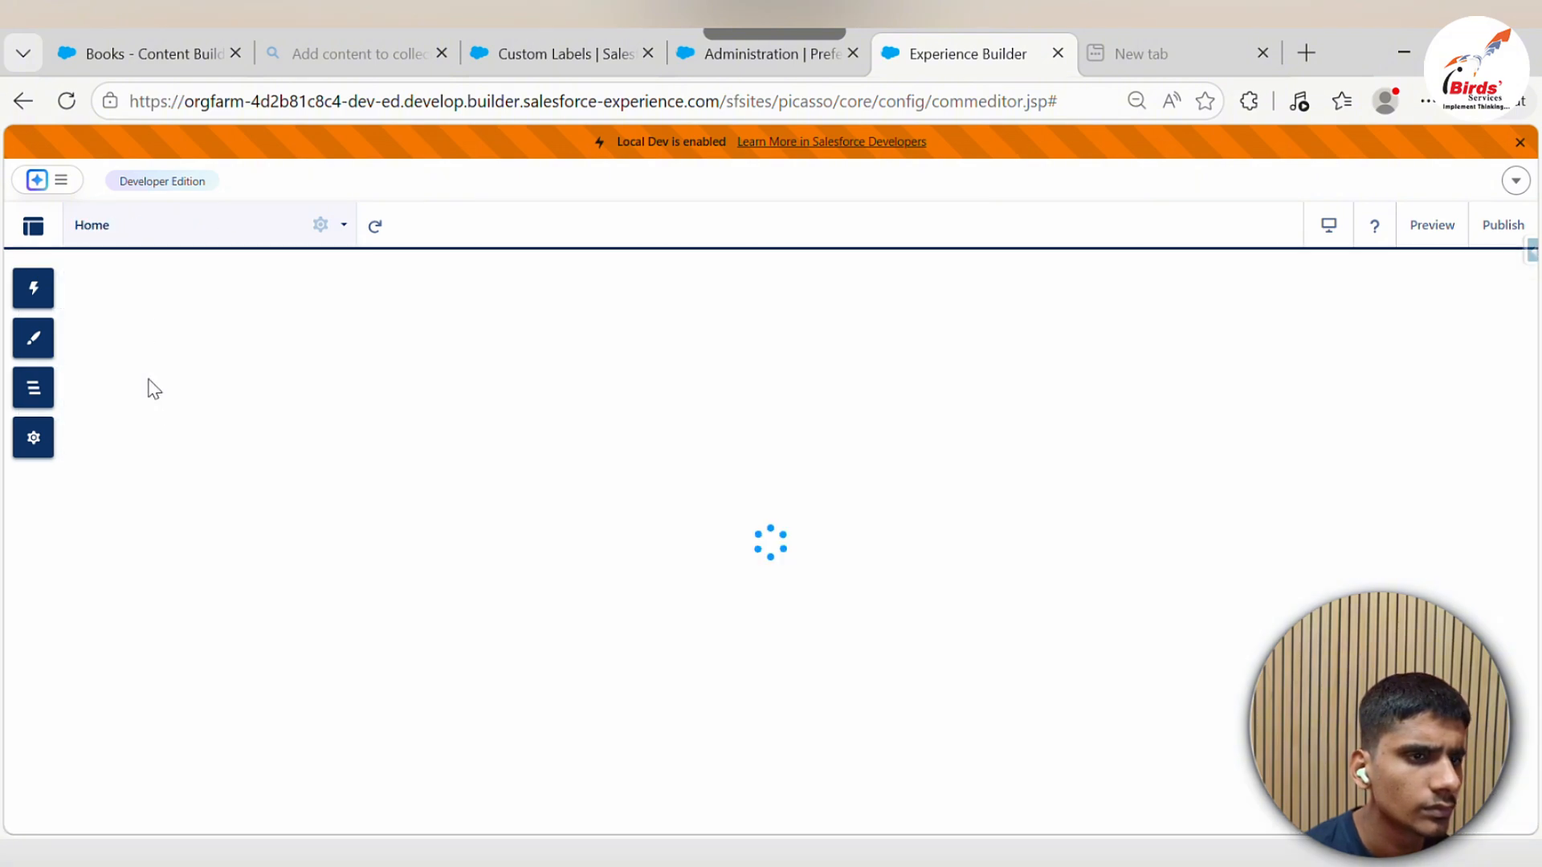
{"action": "left_click", "coordinate": [176, 242]}
{"action": "left_click", "coordinate": [138, 245]}
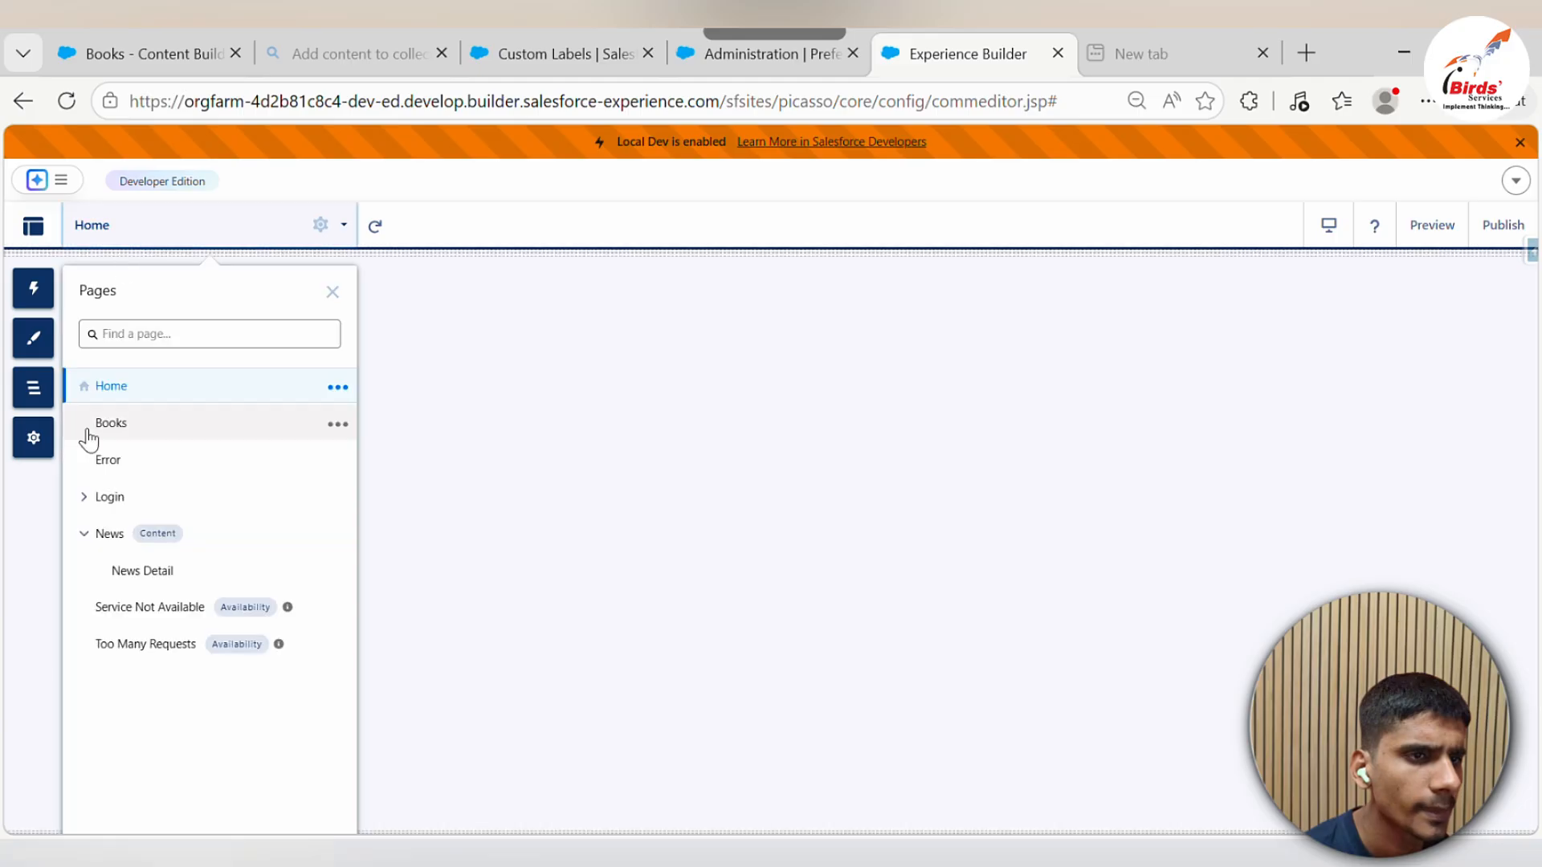
{"action": "left_click", "coordinate": [90, 433]}
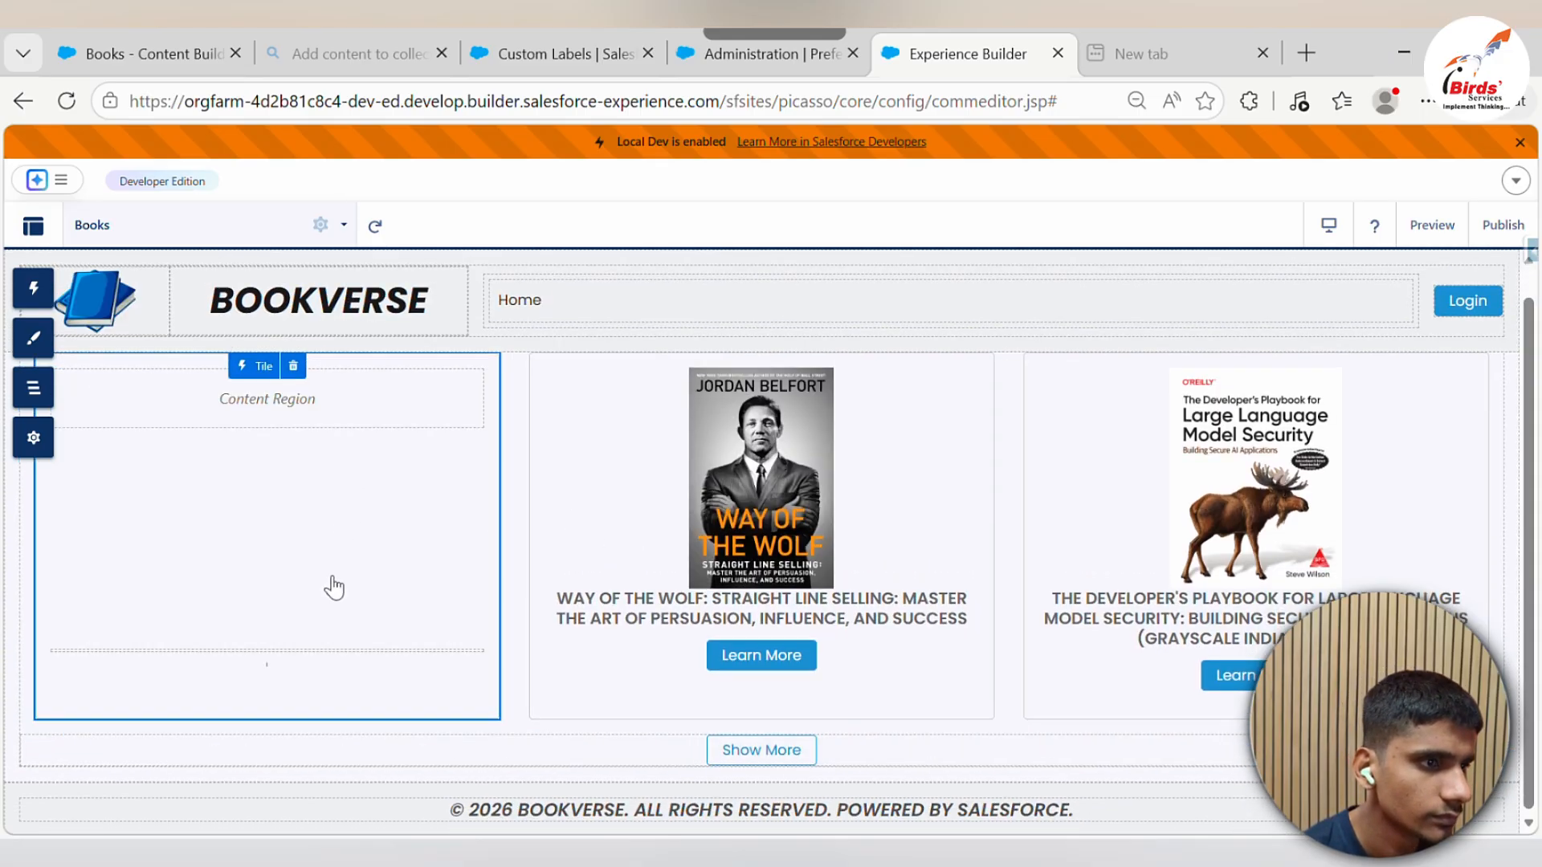
Link the Learn More button in the first book tile to the News Detail site page
{"action": "left_click", "coordinate": [283, 538]}
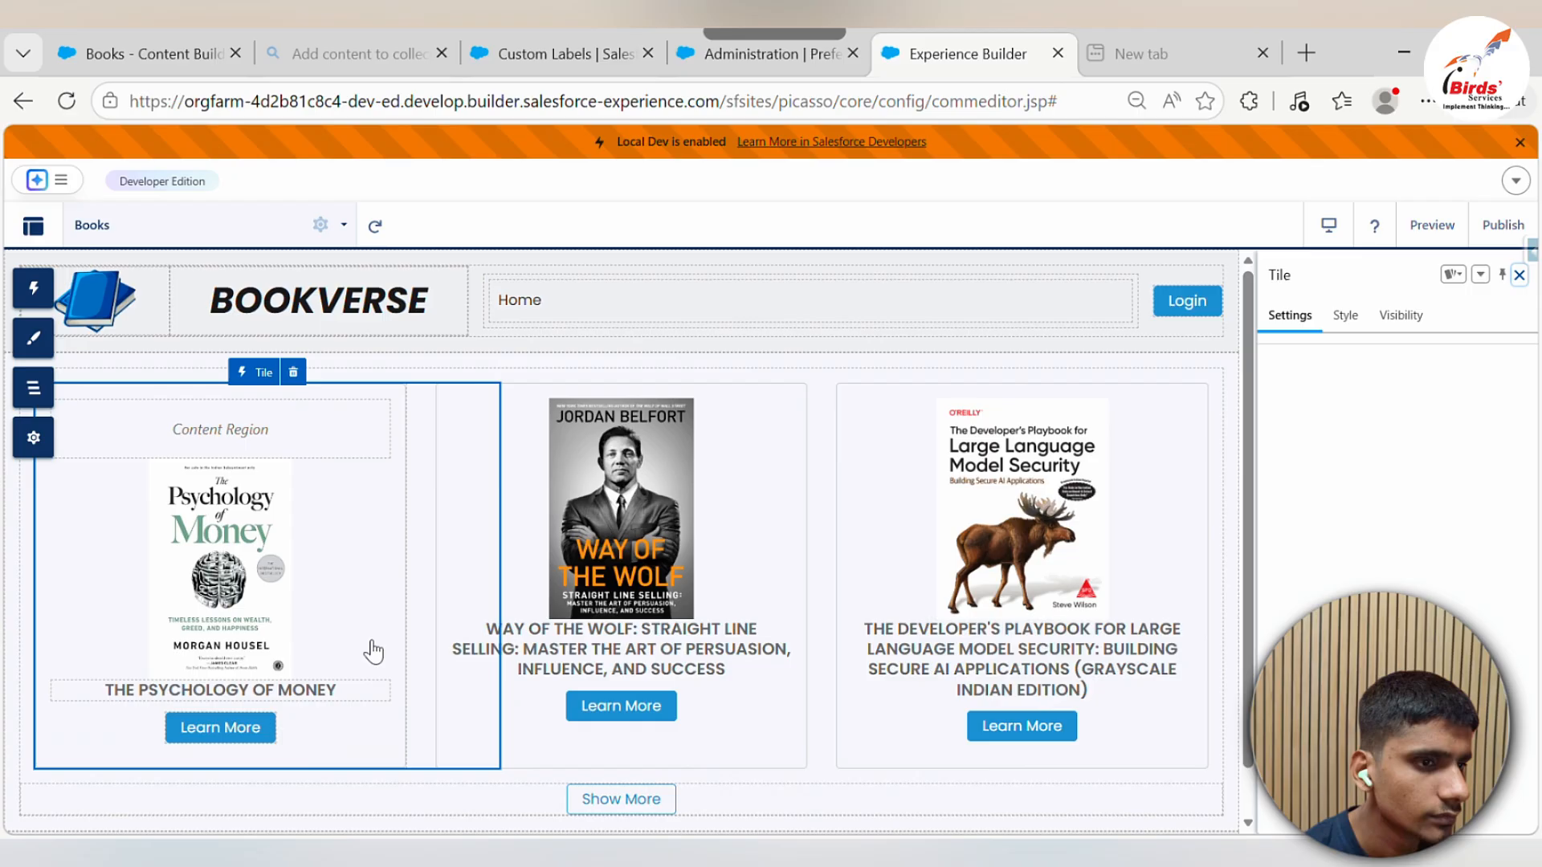
{"action": "left_click", "coordinate": [241, 731]}
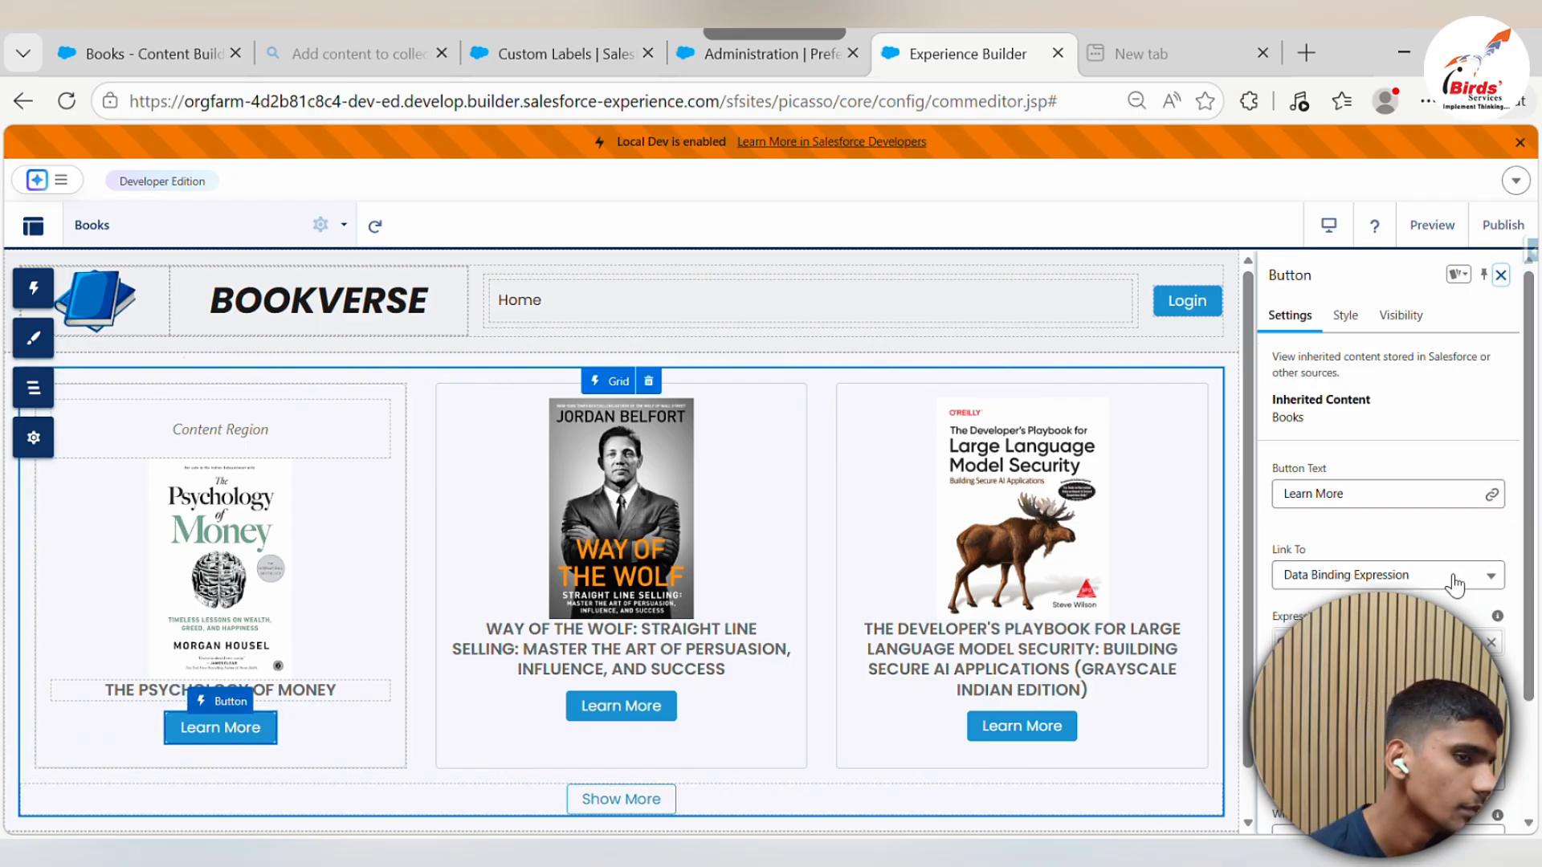
{"action": "scroll", "coordinate": [1445, 584], "scroll_direction": "down", "scroll_amount": 2}
{"action": "scroll", "coordinate": [1355, 554], "scroll_direction": "up", "scroll_amount": 3}
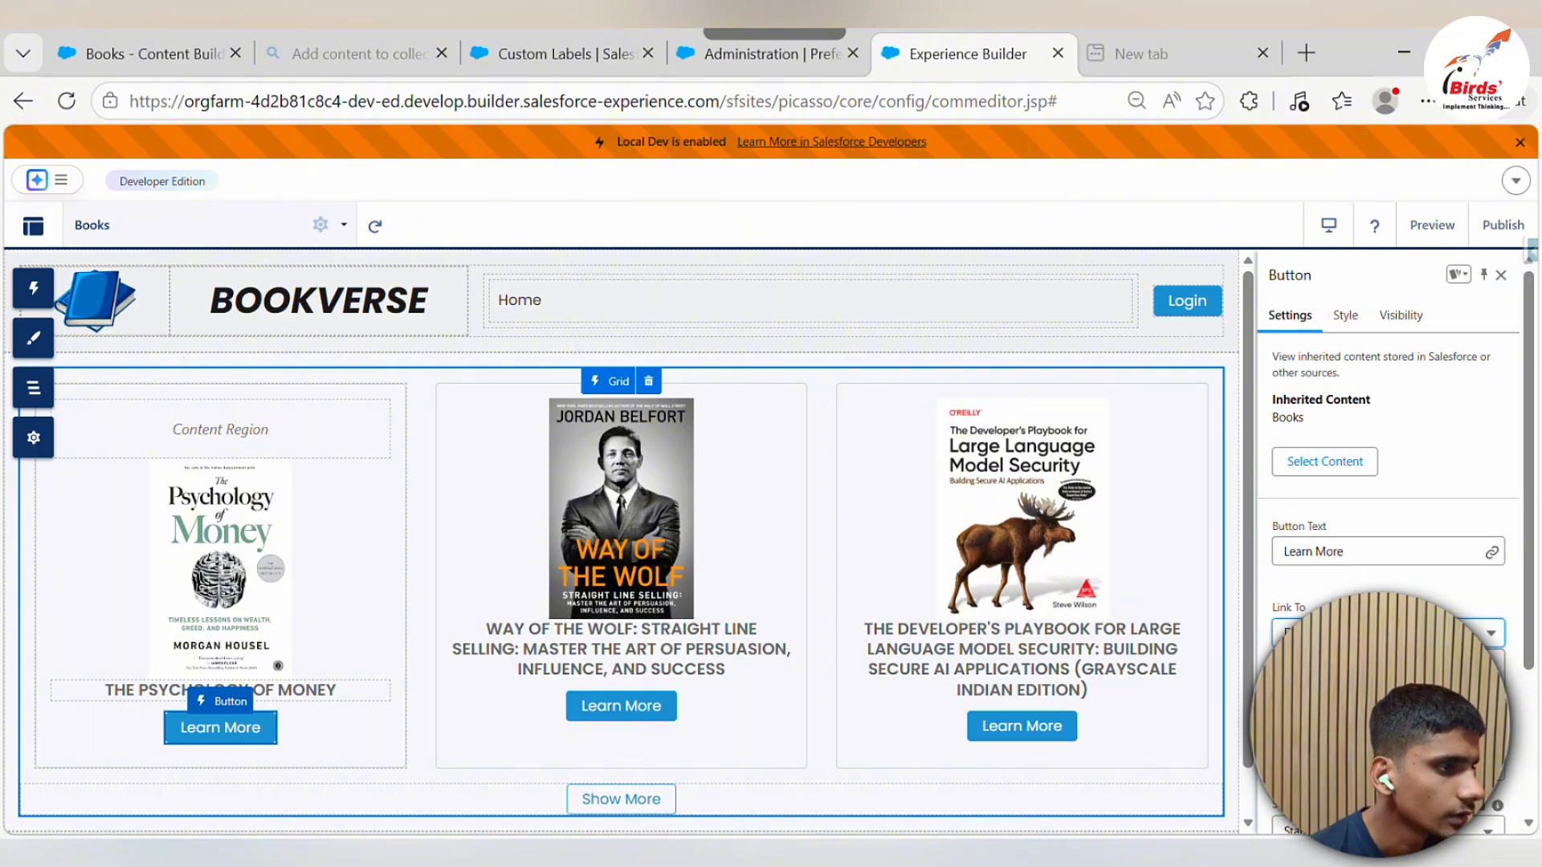
{"action": "scroll", "coordinate": [1365, 482], "scroll_direction": "down", "scroll_amount": 3}
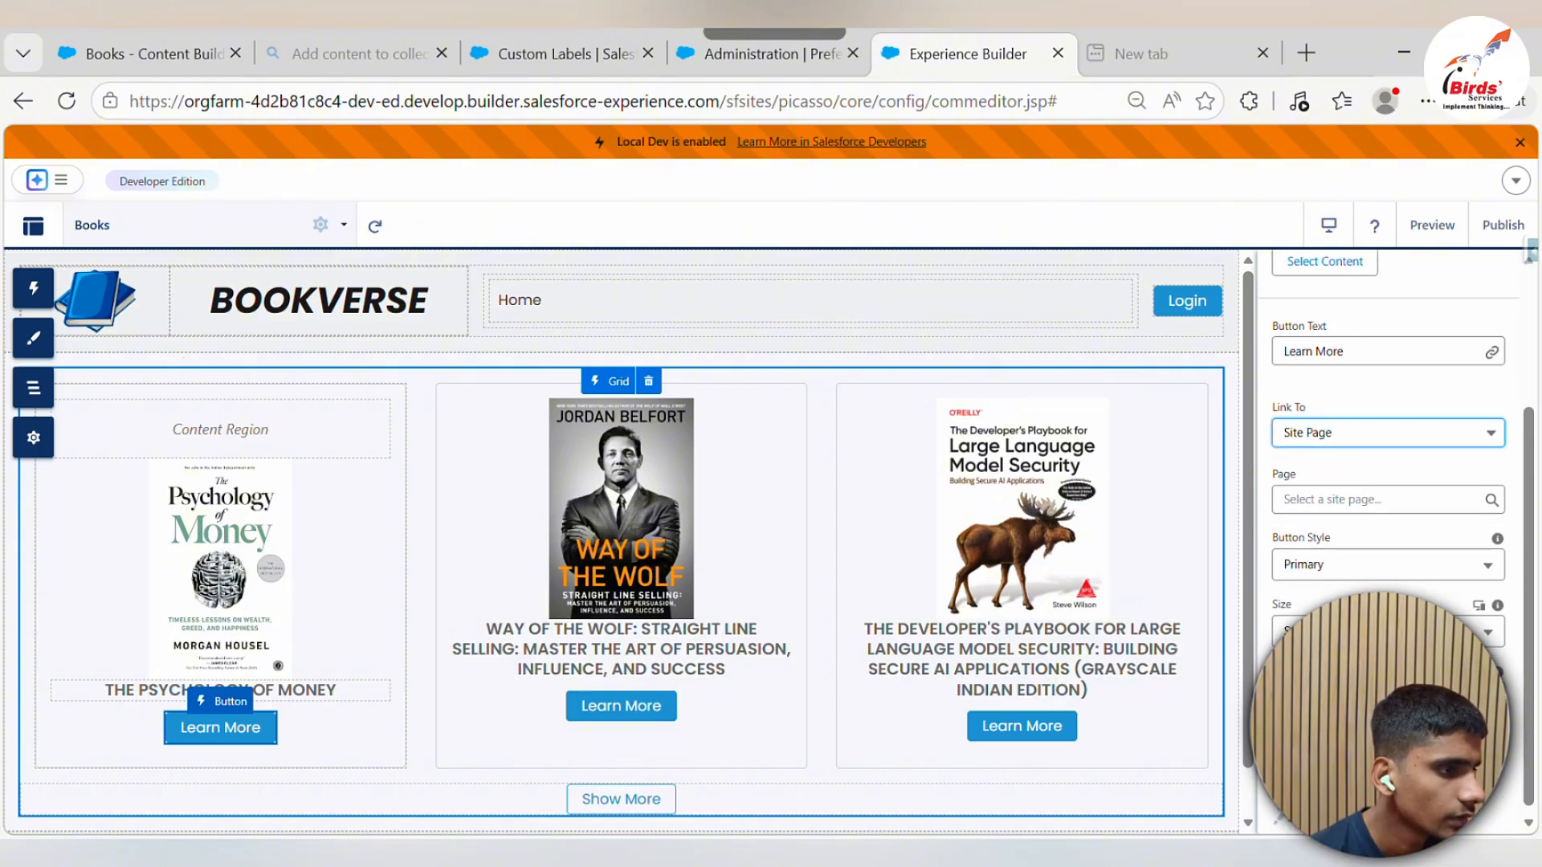
{"action": "left_click", "coordinate": [1360, 491]}
{"action": "scroll", "coordinate": [1382, 562], "scroll_direction": "up", "scroll_amount": 3}
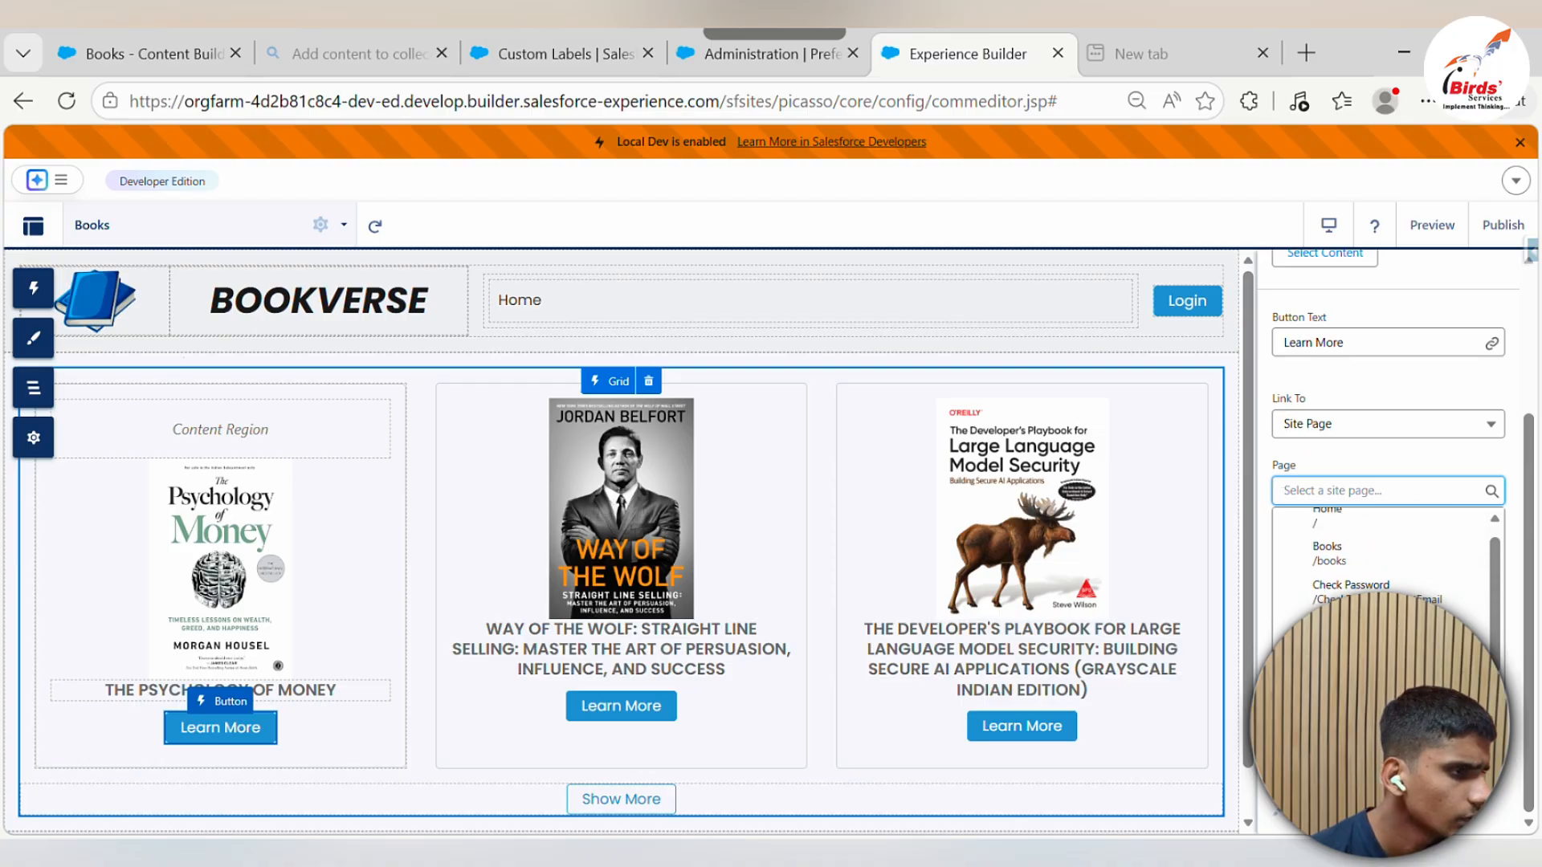
{"action": "scroll", "coordinate": [1381, 563], "scroll_direction": "down", "scroll_amount": 3}
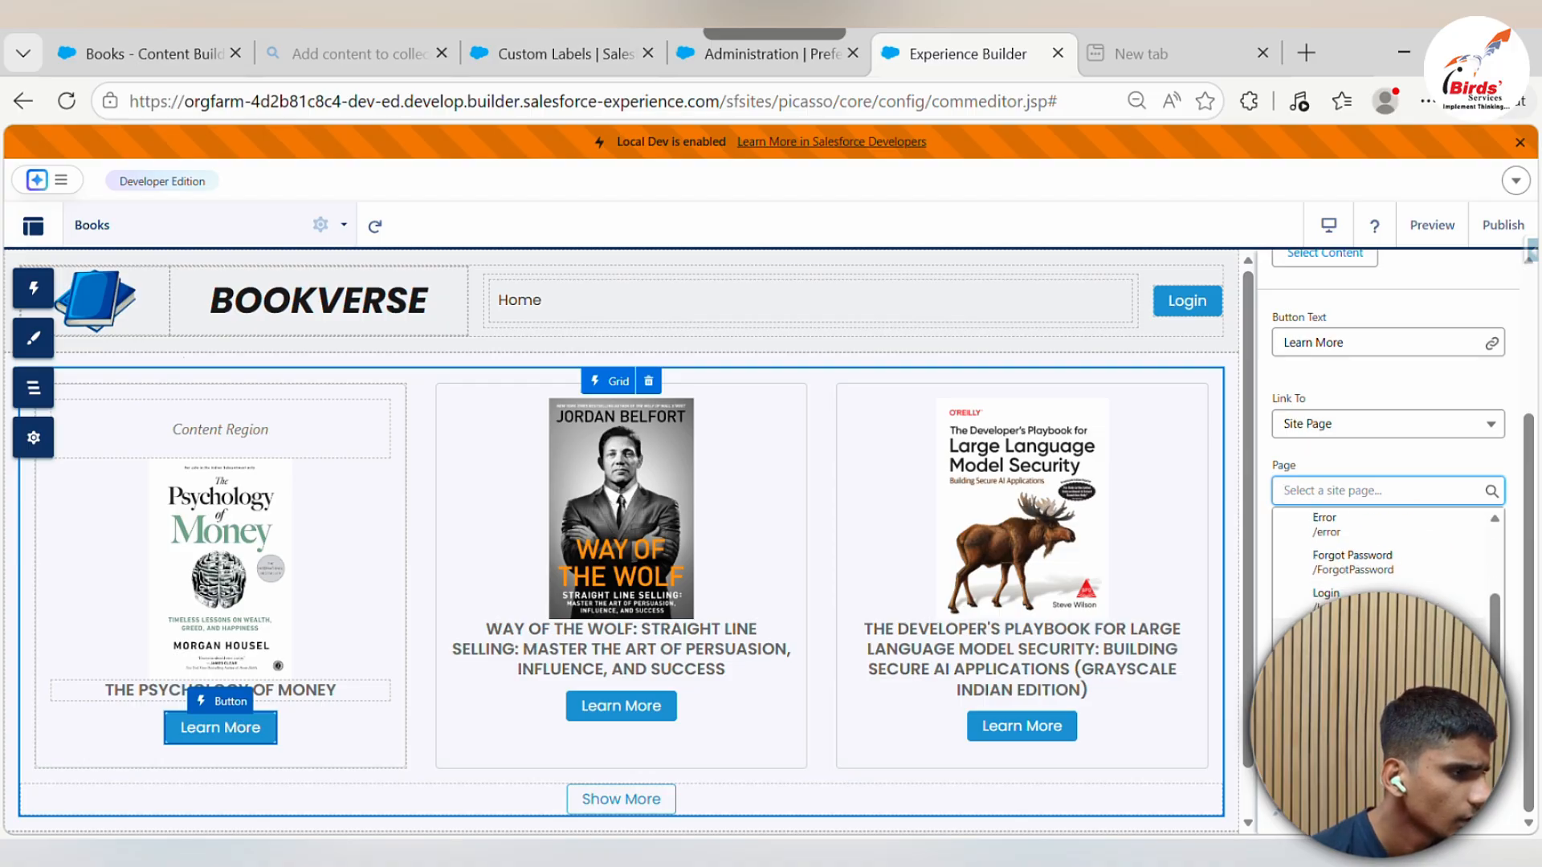
{"action": "left_click", "coordinate": [1359, 637]}
Bind the Learn More button's content key to the CMS Content Key data expression
{"action": "left_click", "coordinate": [1360, 554]}
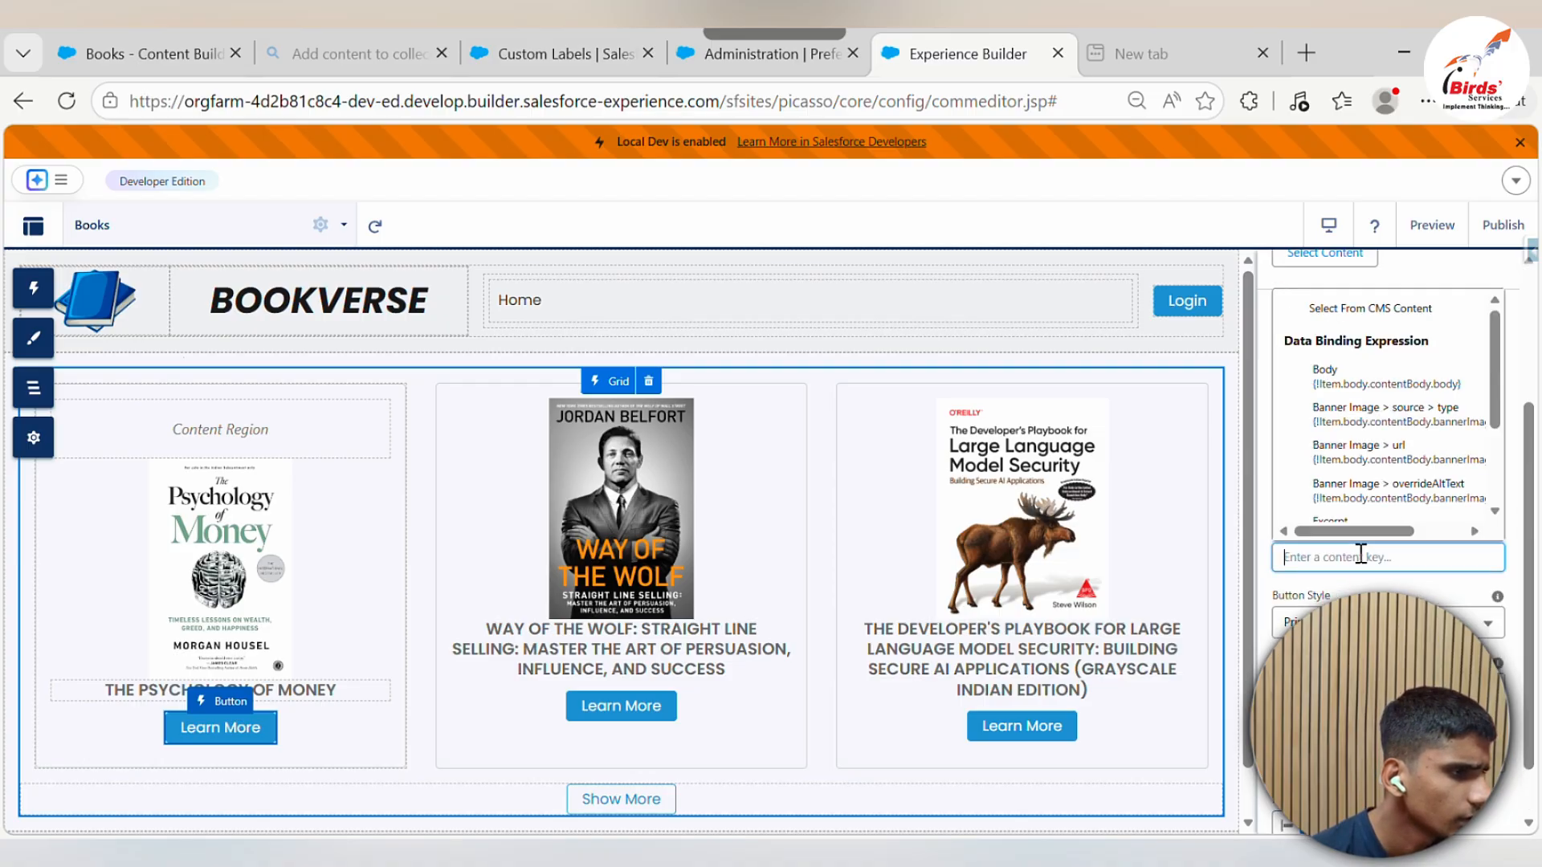
{"action": "scroll", "coordinate": [1357, 491], "scroll_direction": "down", "scroll_amount": 5}
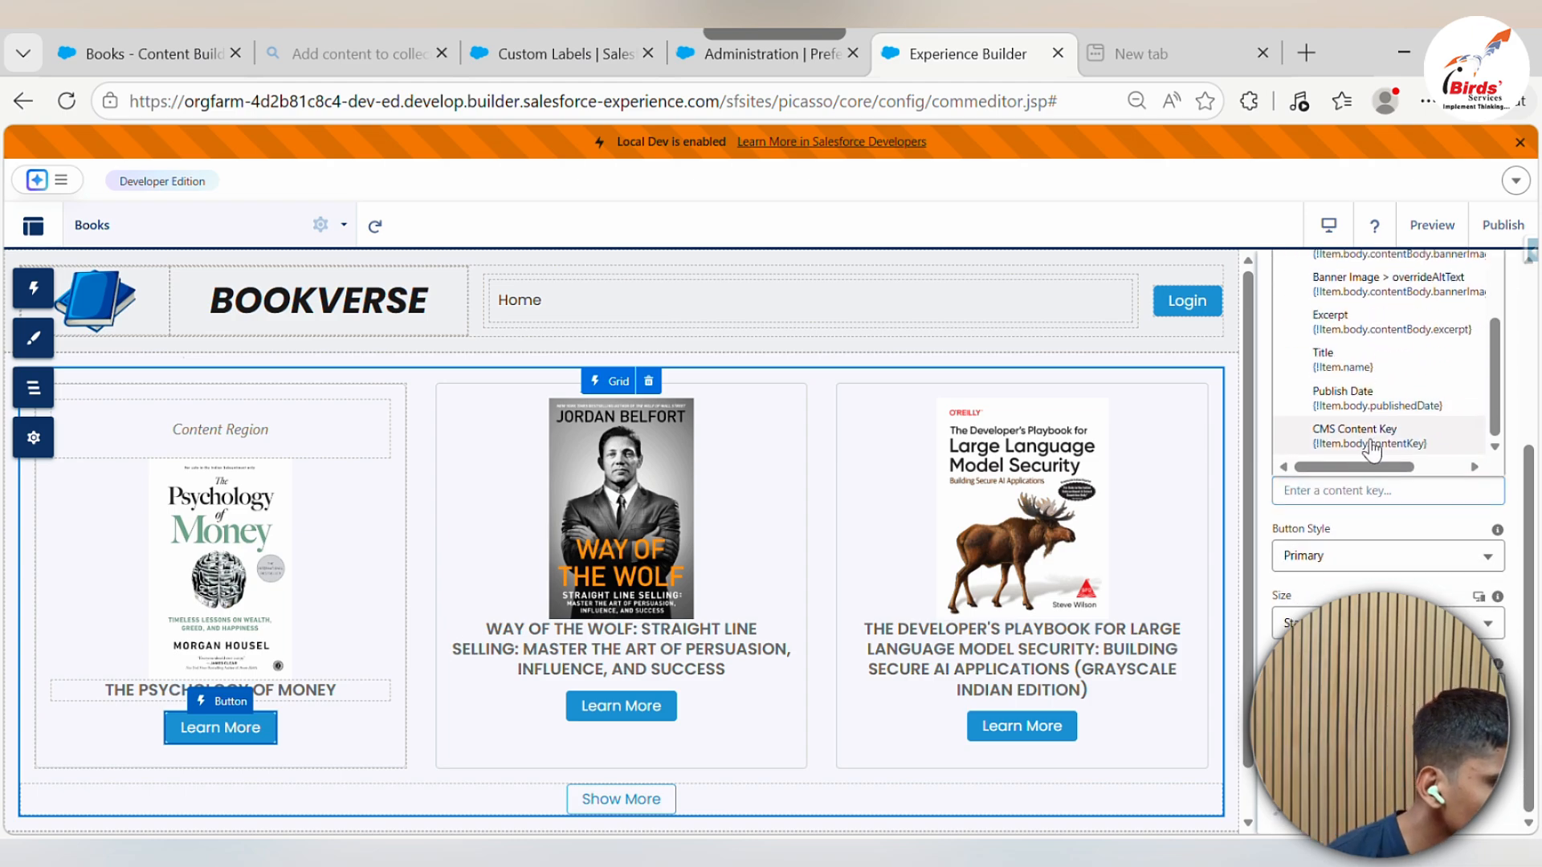
{"action": "left_click", "coordinate": [1369, 447]}
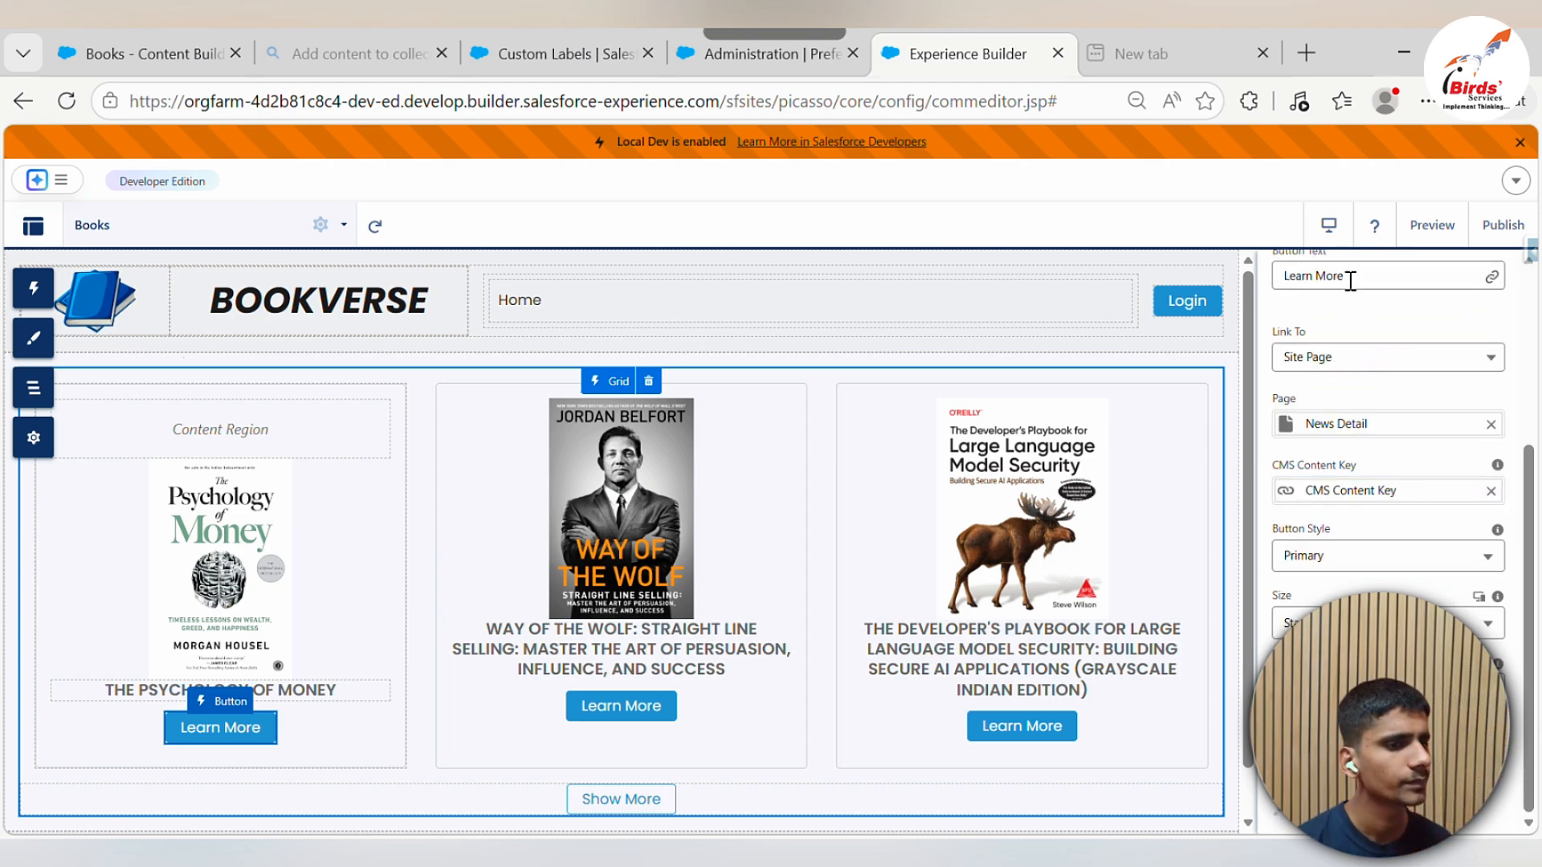
Preview the Books page, follow the Learn More link of The Psychology of Money, and return to editing on its detail page
{"action": "left_click", "coordinate": [1404, 232]}
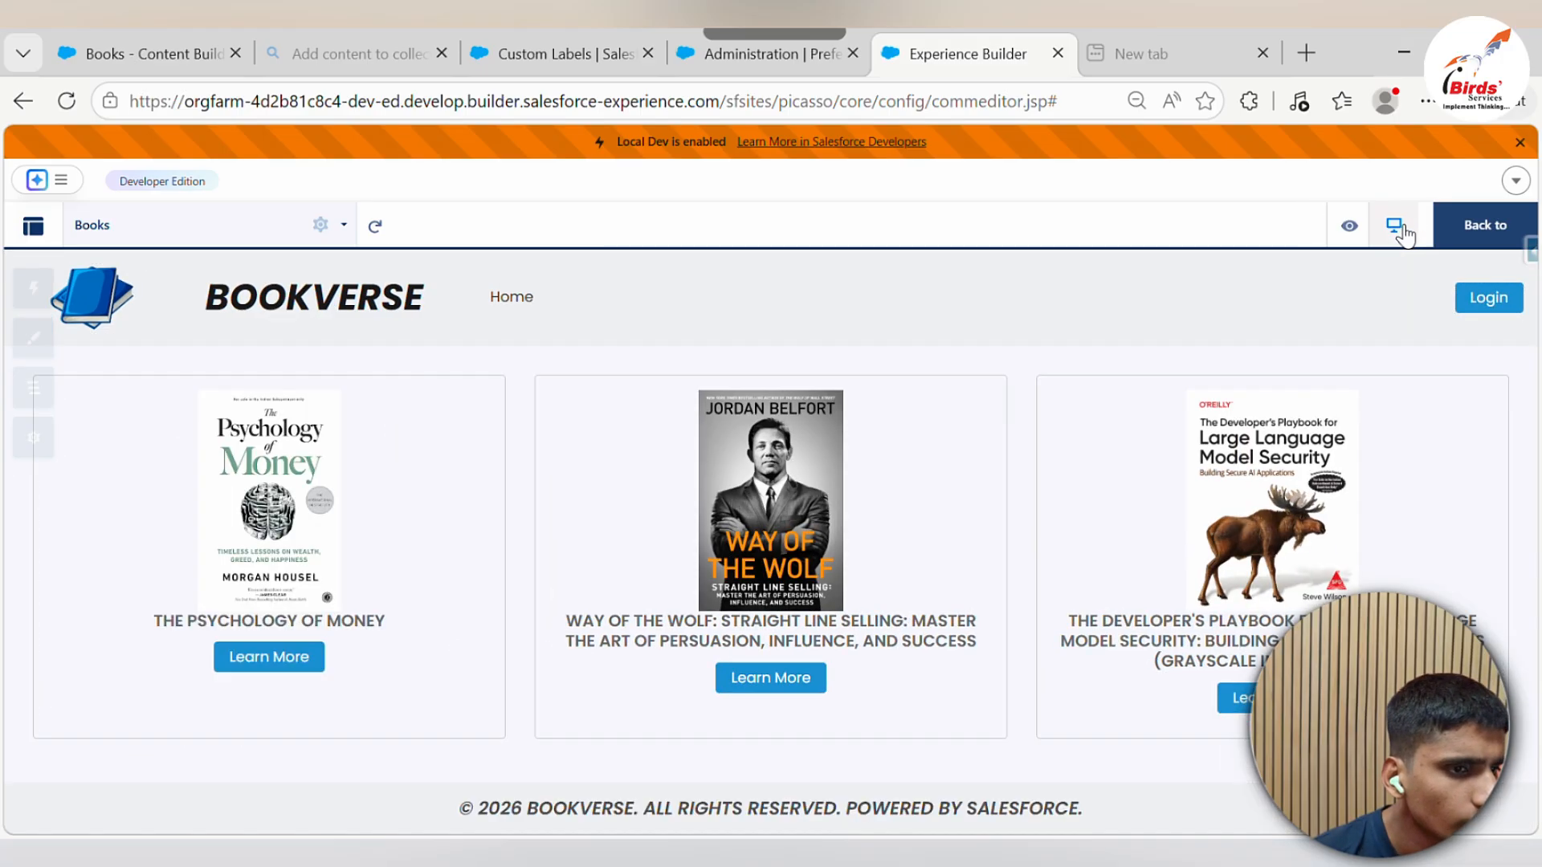
{"action": "left_click", "coordinate": [241, 663]}
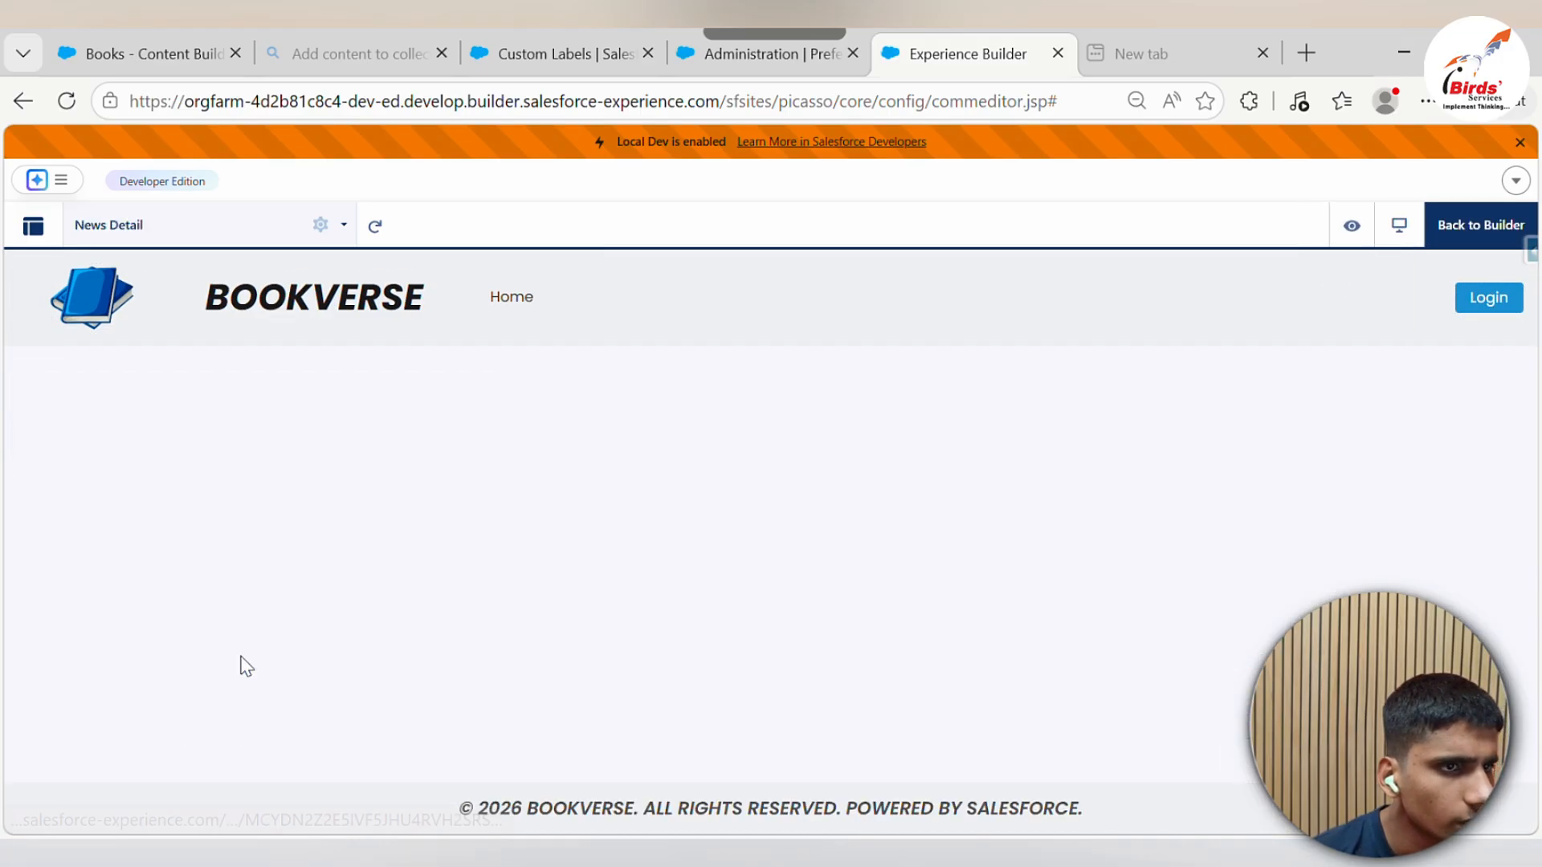
{"action": "left_click", "coordinate": [1476, 222]}
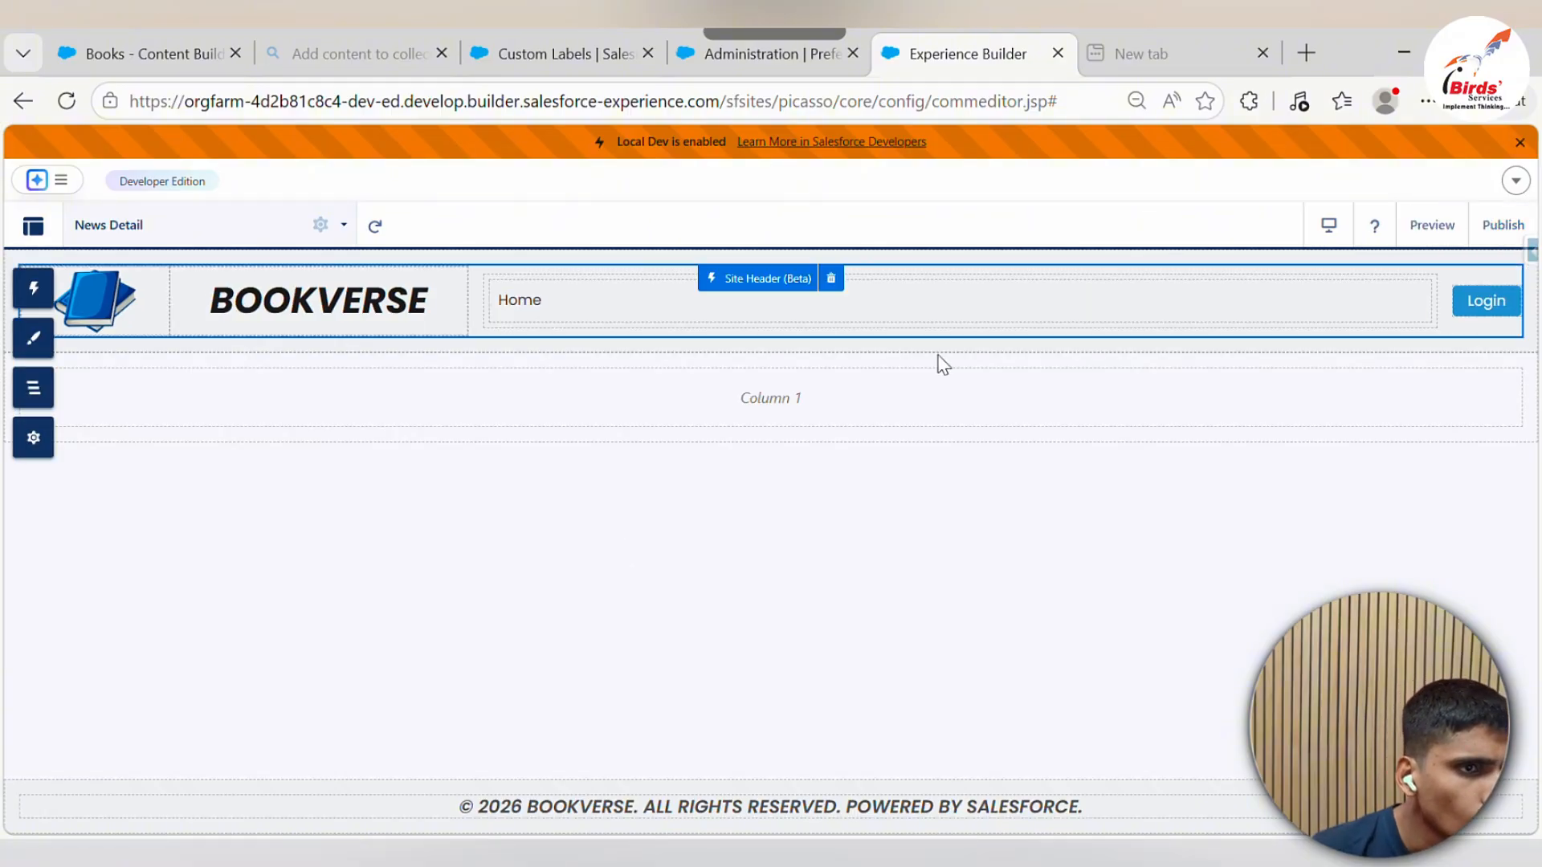
Add a two-column Columns component to the News Detail page's content area, with a narrow first column and a wide second one
{"action": "left_click", "coordinate": [33, 299]}
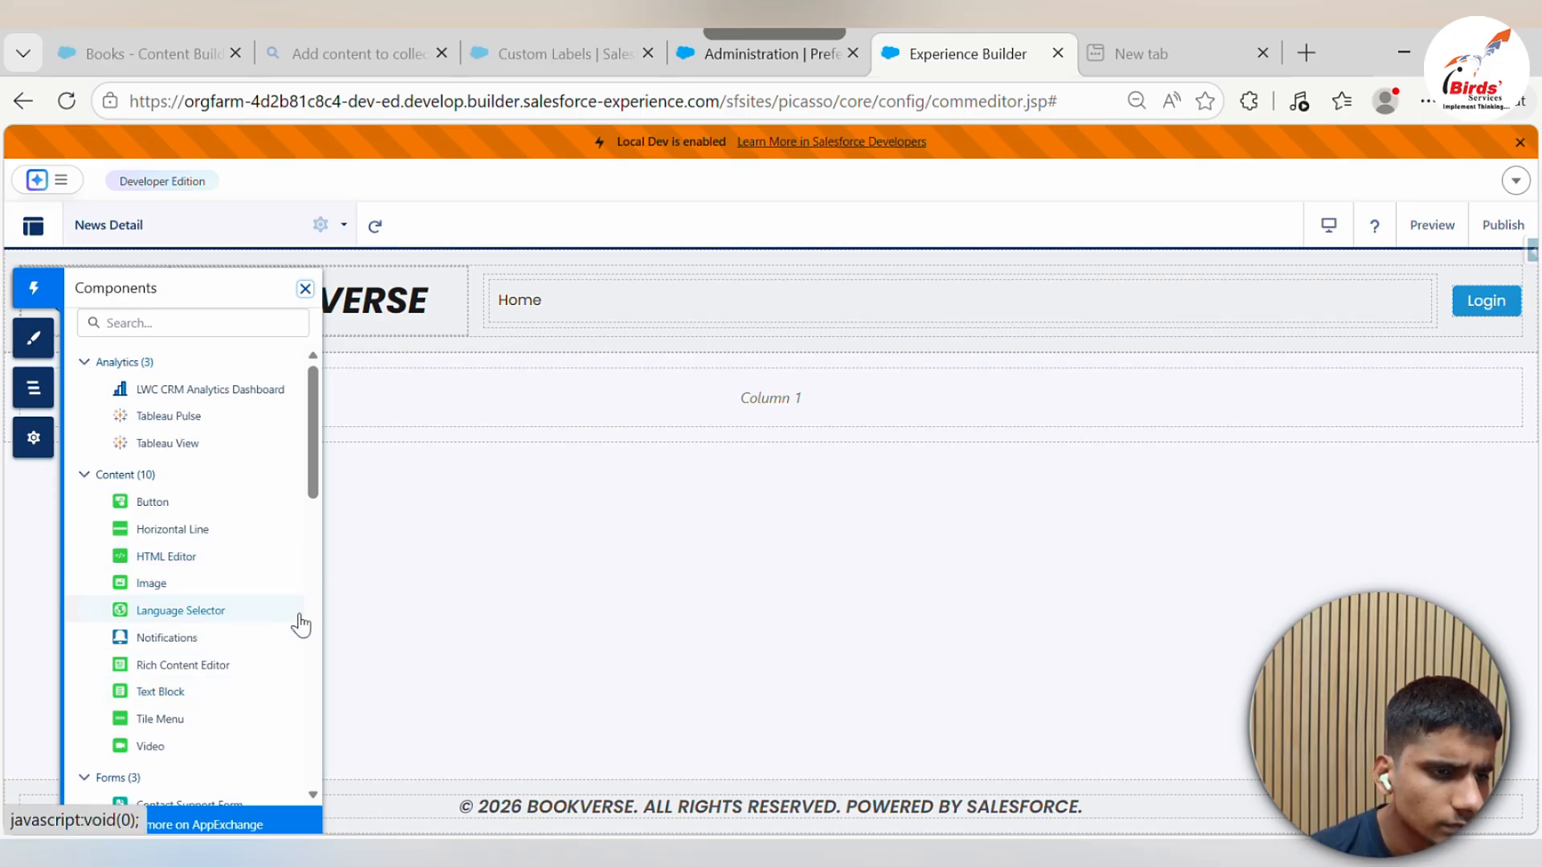
{"action": "scroll", "coordinate": [299, 625], "scroll_direction": "down", "scroll_amount": 1}
{"action": "scroll", "coordinate": [276, 594], "scroll_direction": "up", "scroll_amount": 1}
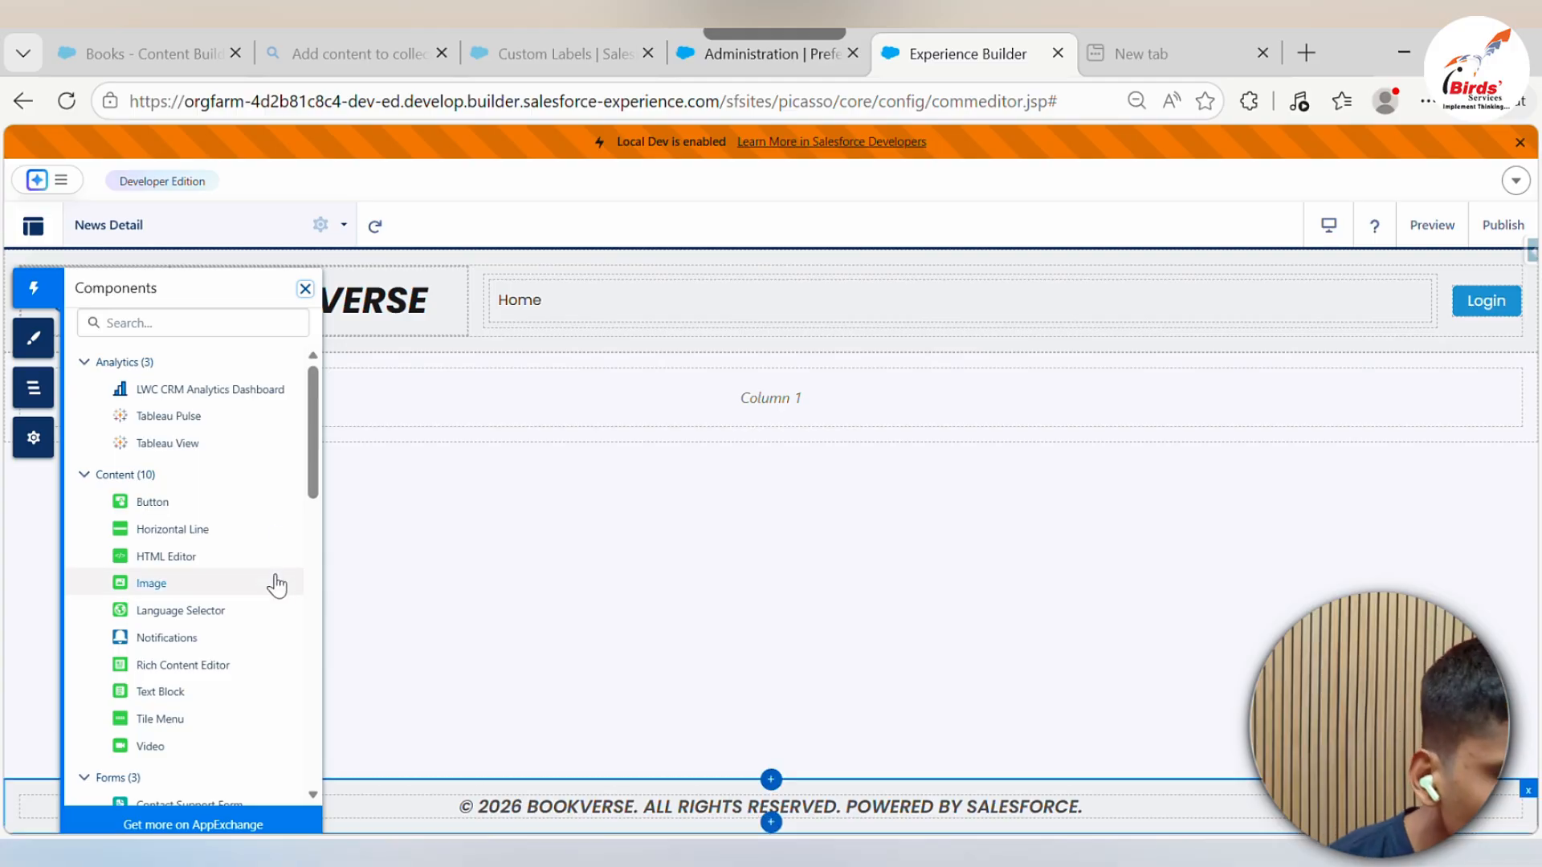
{"action": "scroll", "coordinate": [241, 536], "scroll_direction": "down", "scroll_amount": 5}
{"action": "scroll", "coordinate": [241, 536], "scroll_direction": "down", "scroll_amount": 3}
{"action": "scroll", "coordinate": [237, 539], "scroll_direction": "up", "scroll_amount": 6}
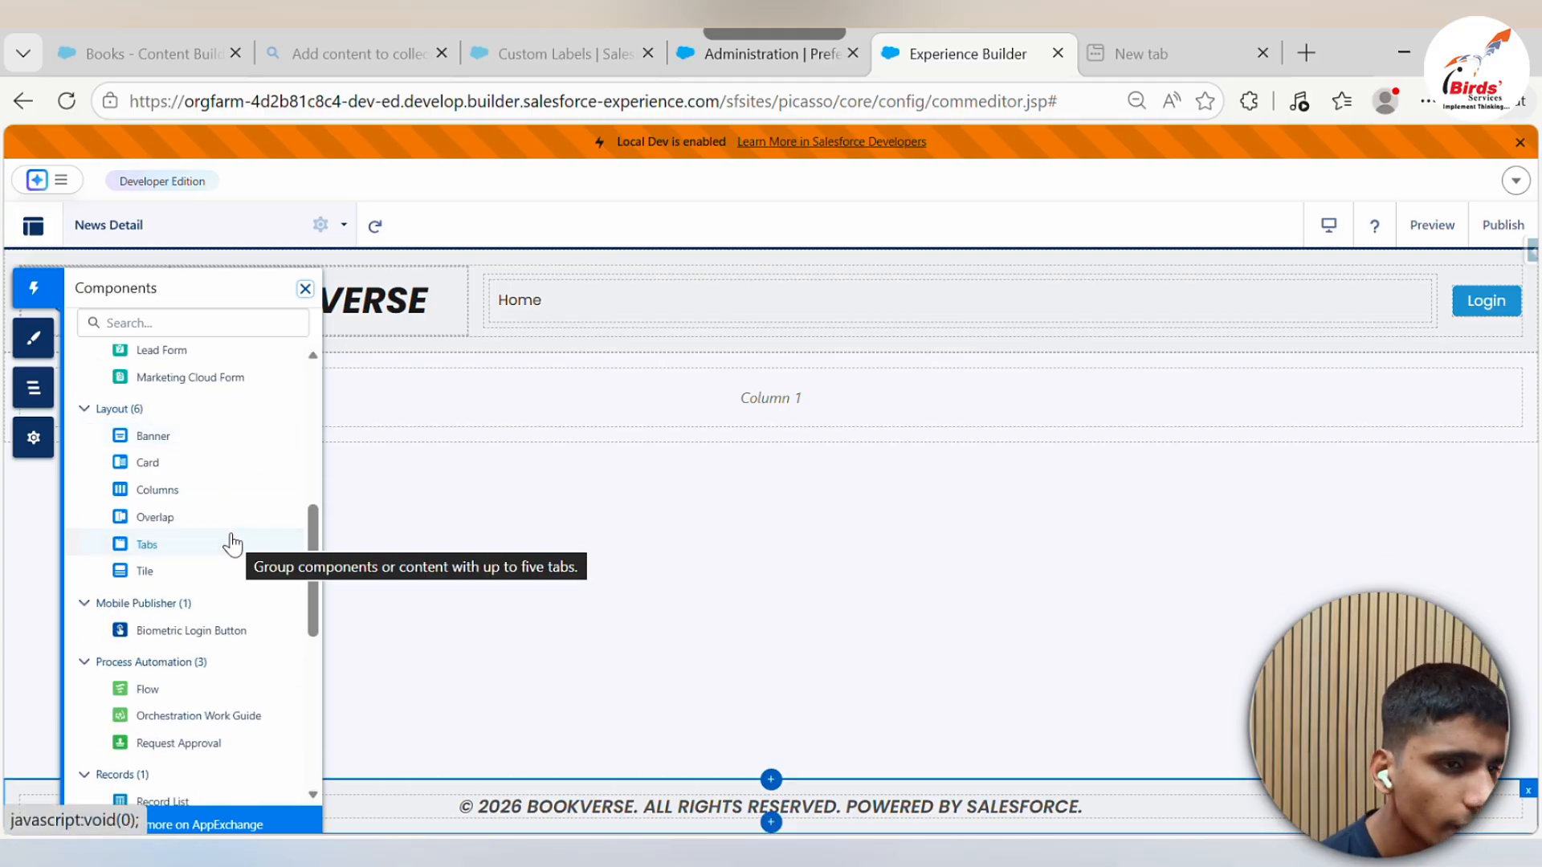
{"action": "left_click_drag", "start_coordinate": [200, 492], "coordinate": [692, 406]}
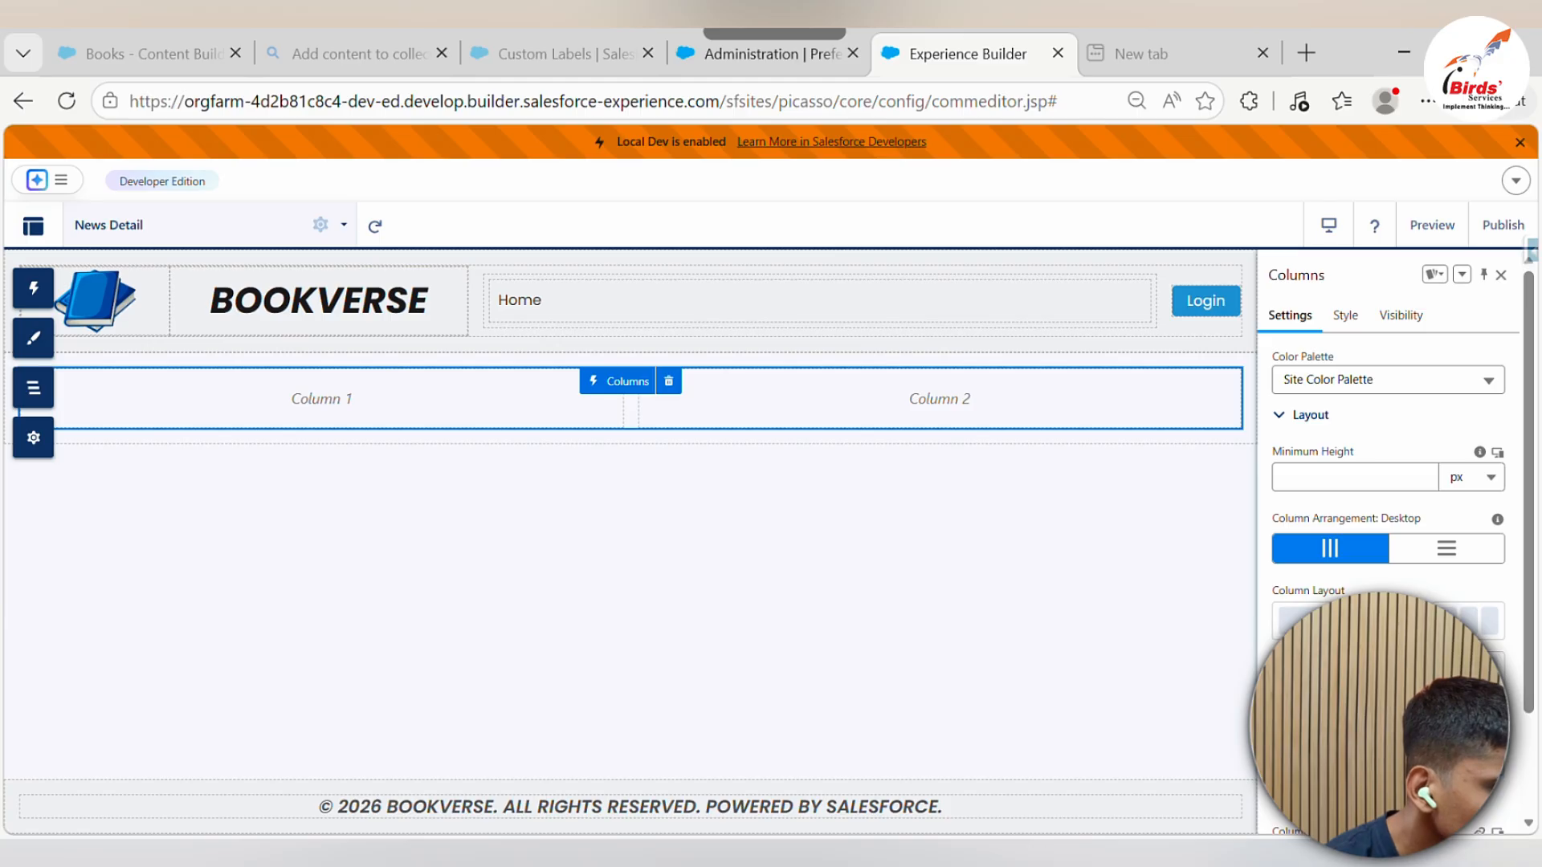
{"action": "scroll", "coordinate": [1388, 675], "scroll_direction": "down", "scroll_amount": 2}
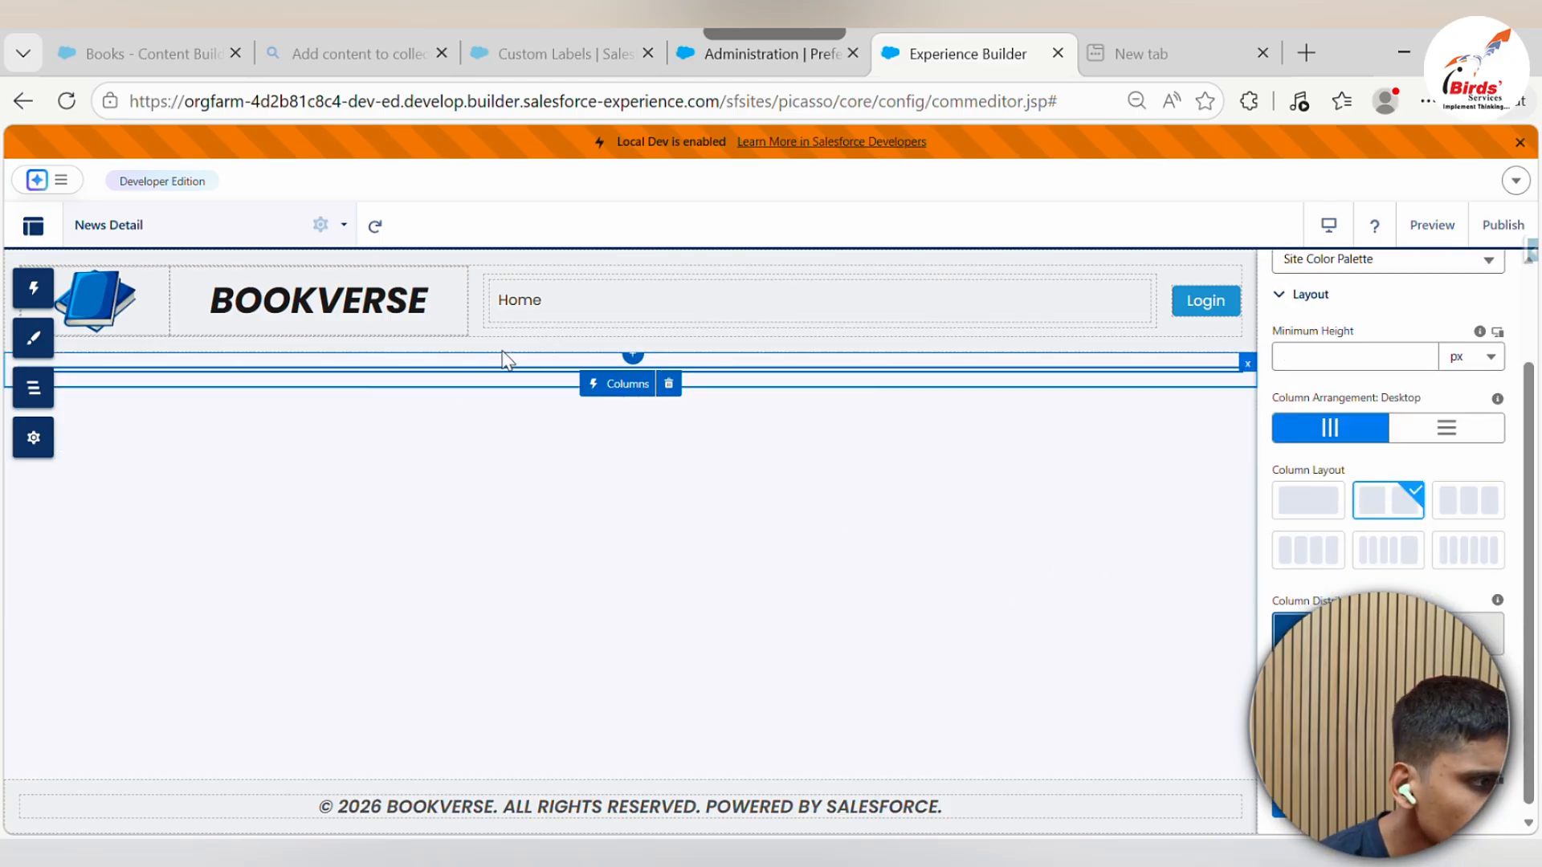
Add an Image component to the News Detail page and place it in Column 1
{"action": "left_click", "coordinate": [33, 287]}
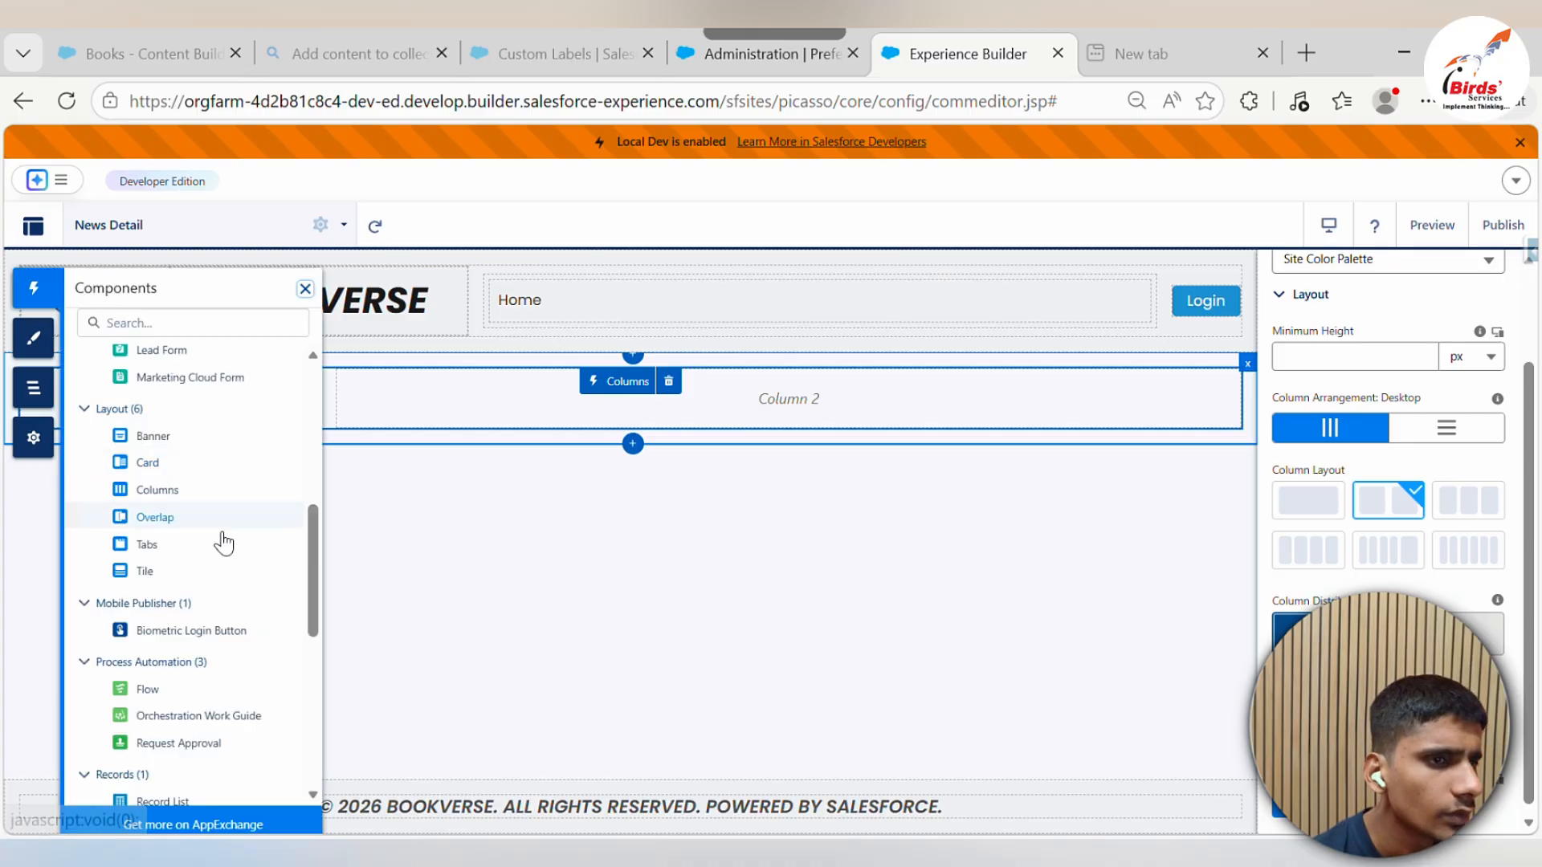
{"action": "scroll", "coordinate": [218, 546], "scroll_direction": "up", "scroll_amount": 5}
{"action": "scroll", "coordinate": [213, 588], "scroll_direction": "up", "scroll_amount": 2}
{"action": "left_click_drag", "start_coordinate": [209, 584], "coordinate": [327, 413]}
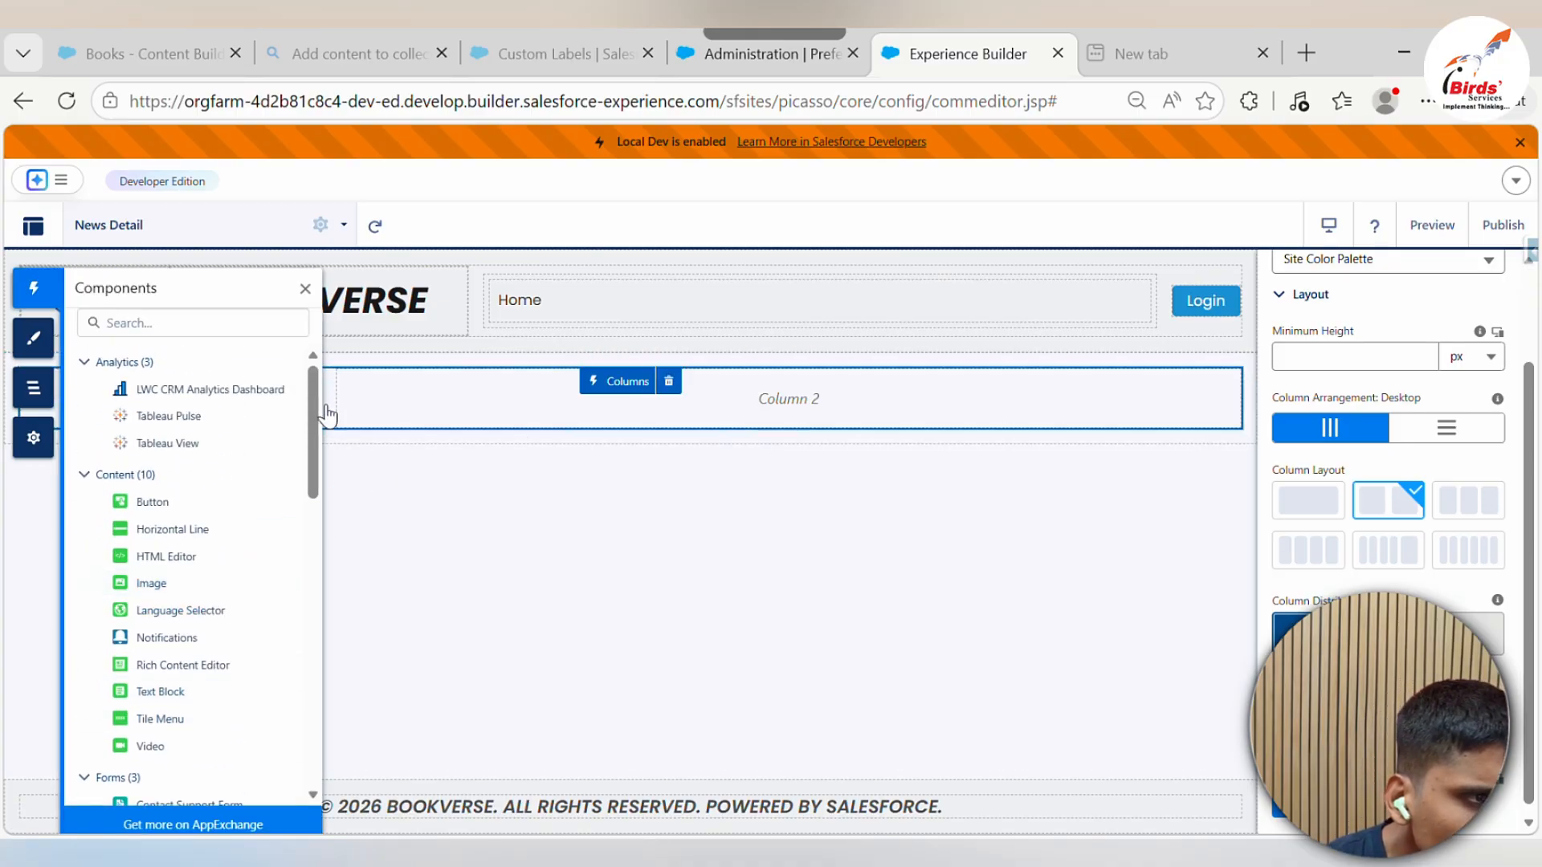
{"action": "left_click", "coordinate": [306, 293]}
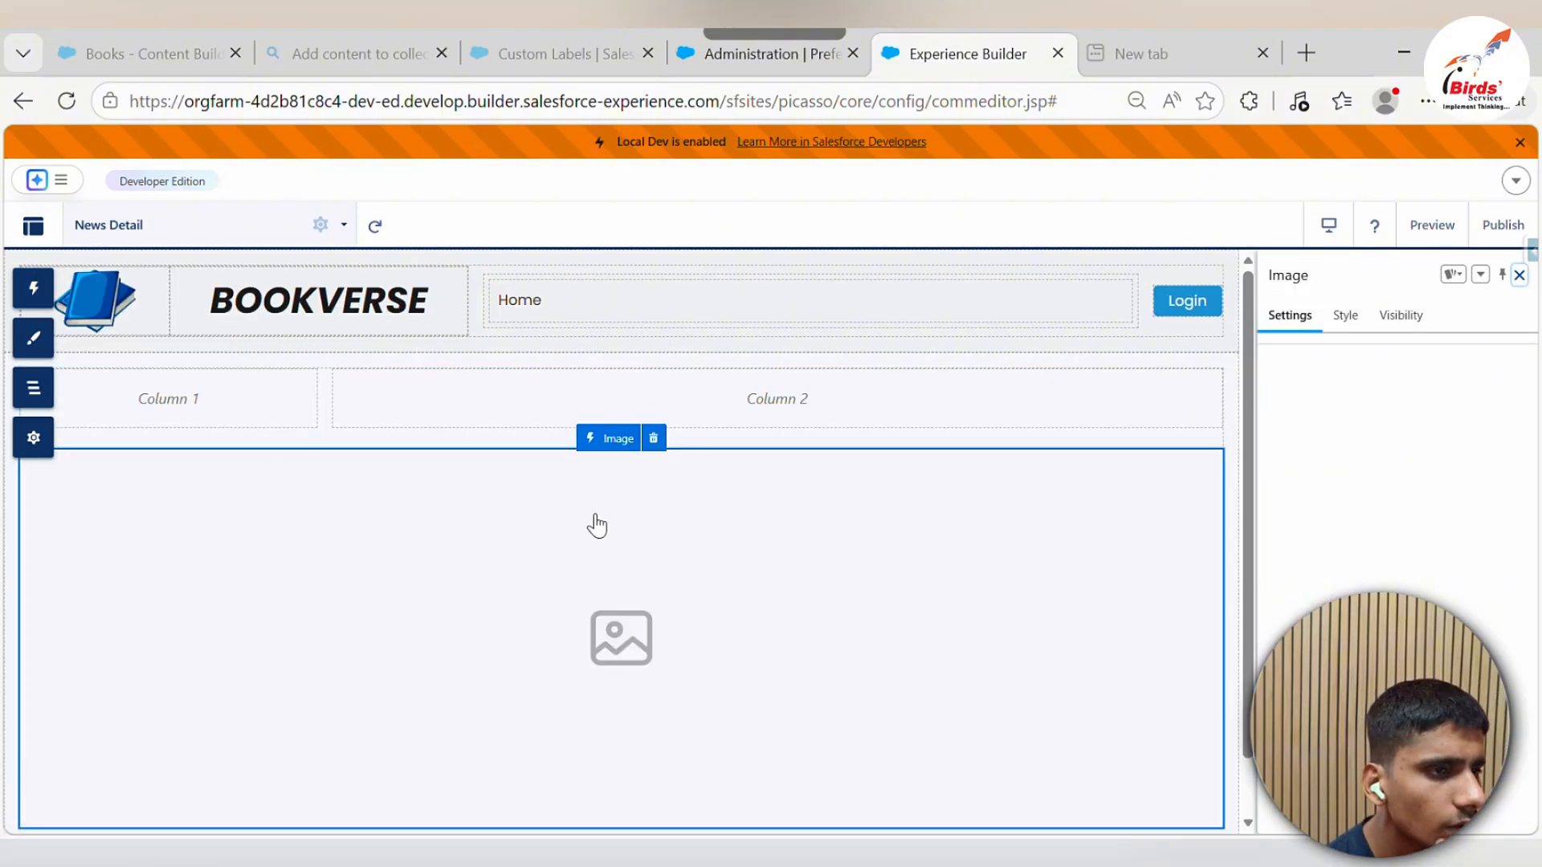
{"action": "left_click_drag", "start_coordinate": [596, 526], "coordinate": [210, 426]}
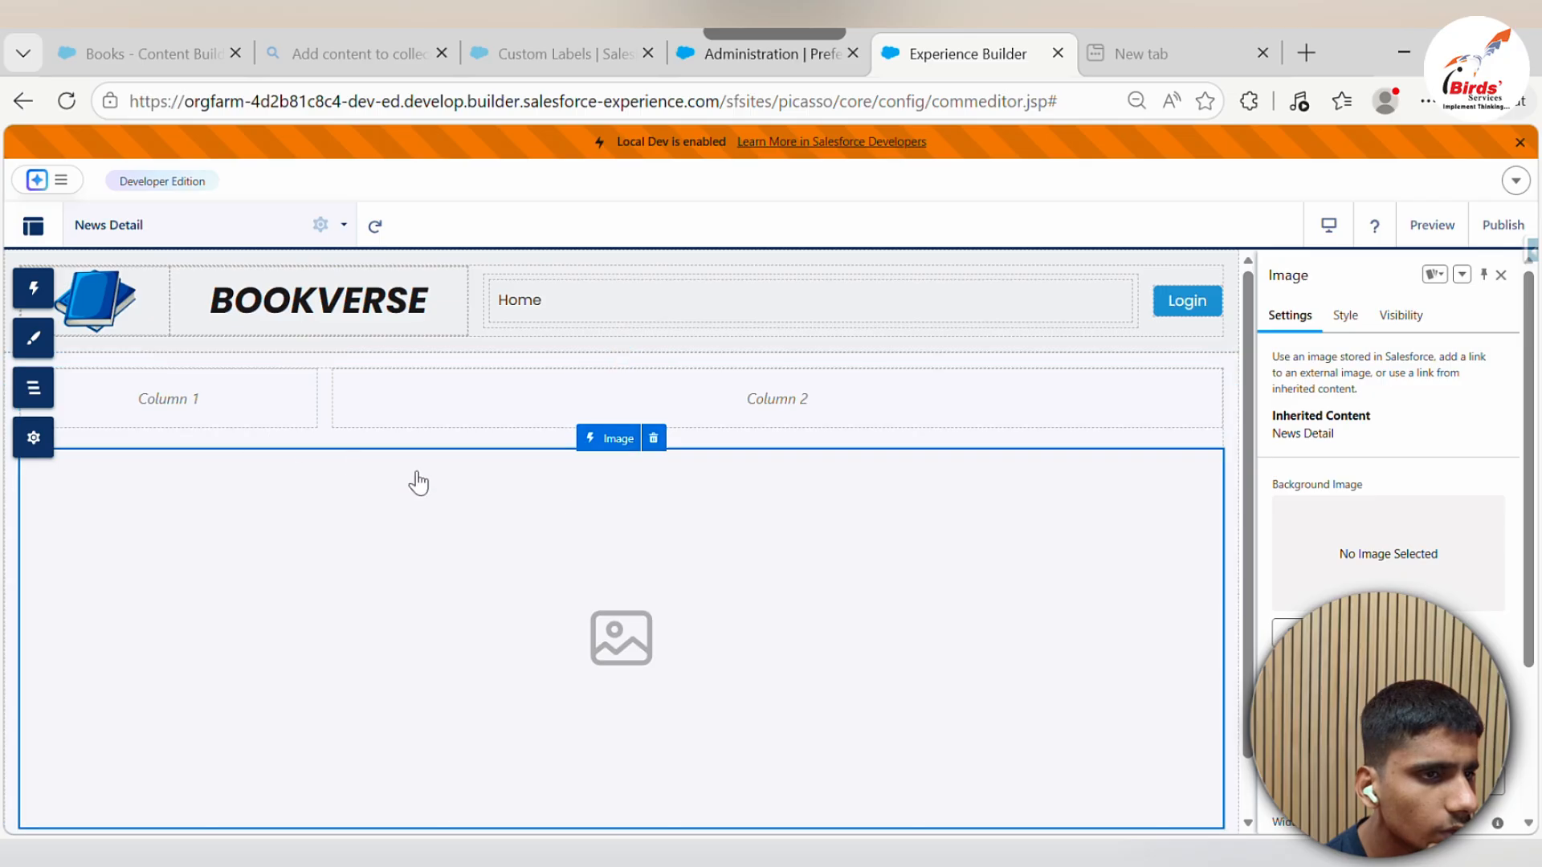
Bind the image in Column 1 to the Banner Image > url data expression
{"action": "left_click", "coordinate": [1285, 631]}
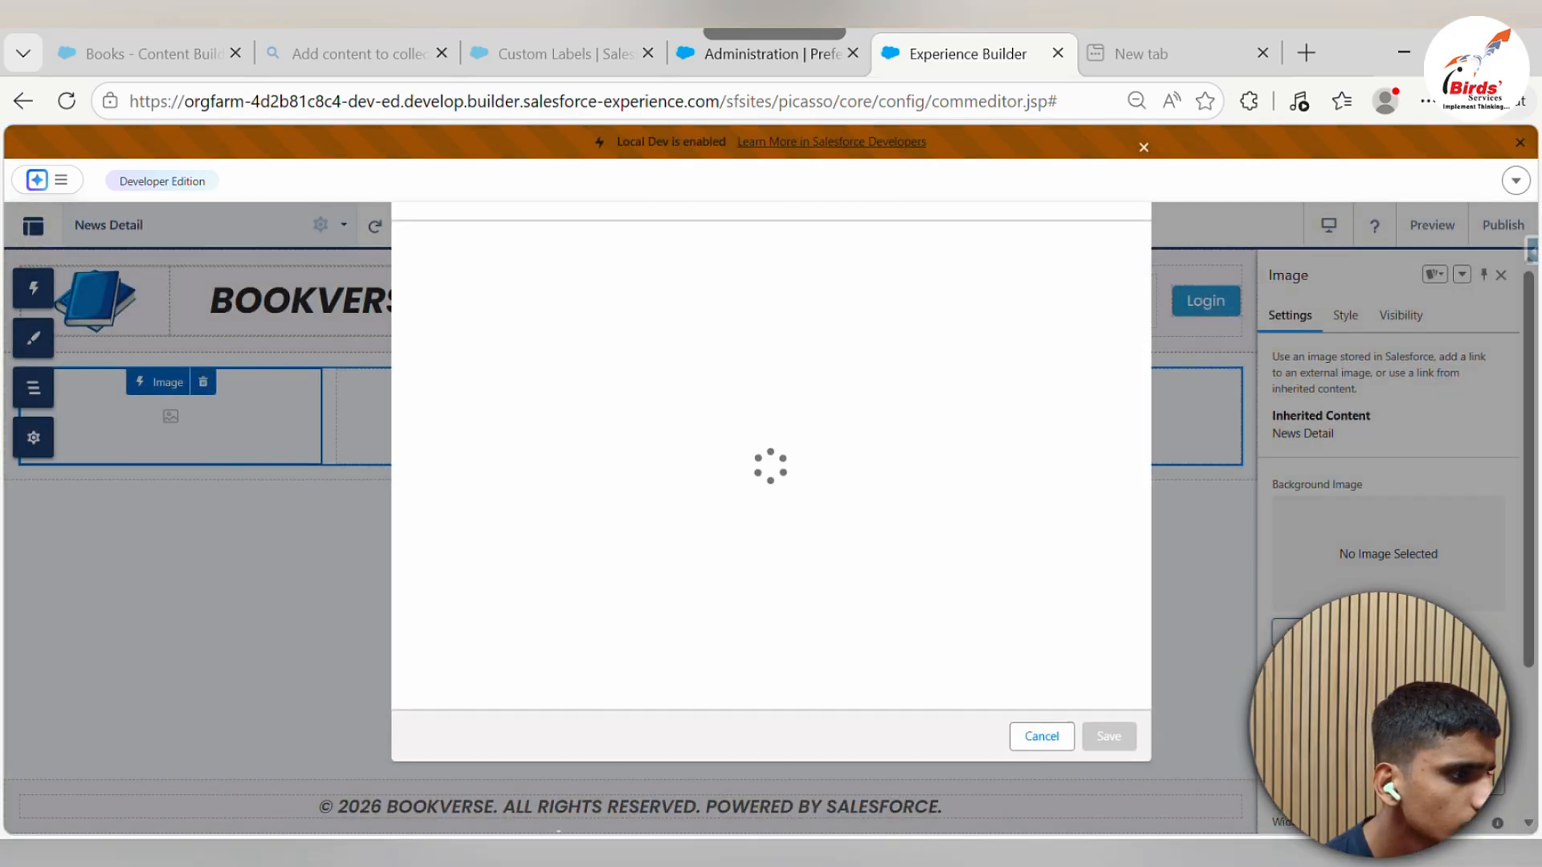
{"action": "left_click", "coordinate": [1042, 736]}
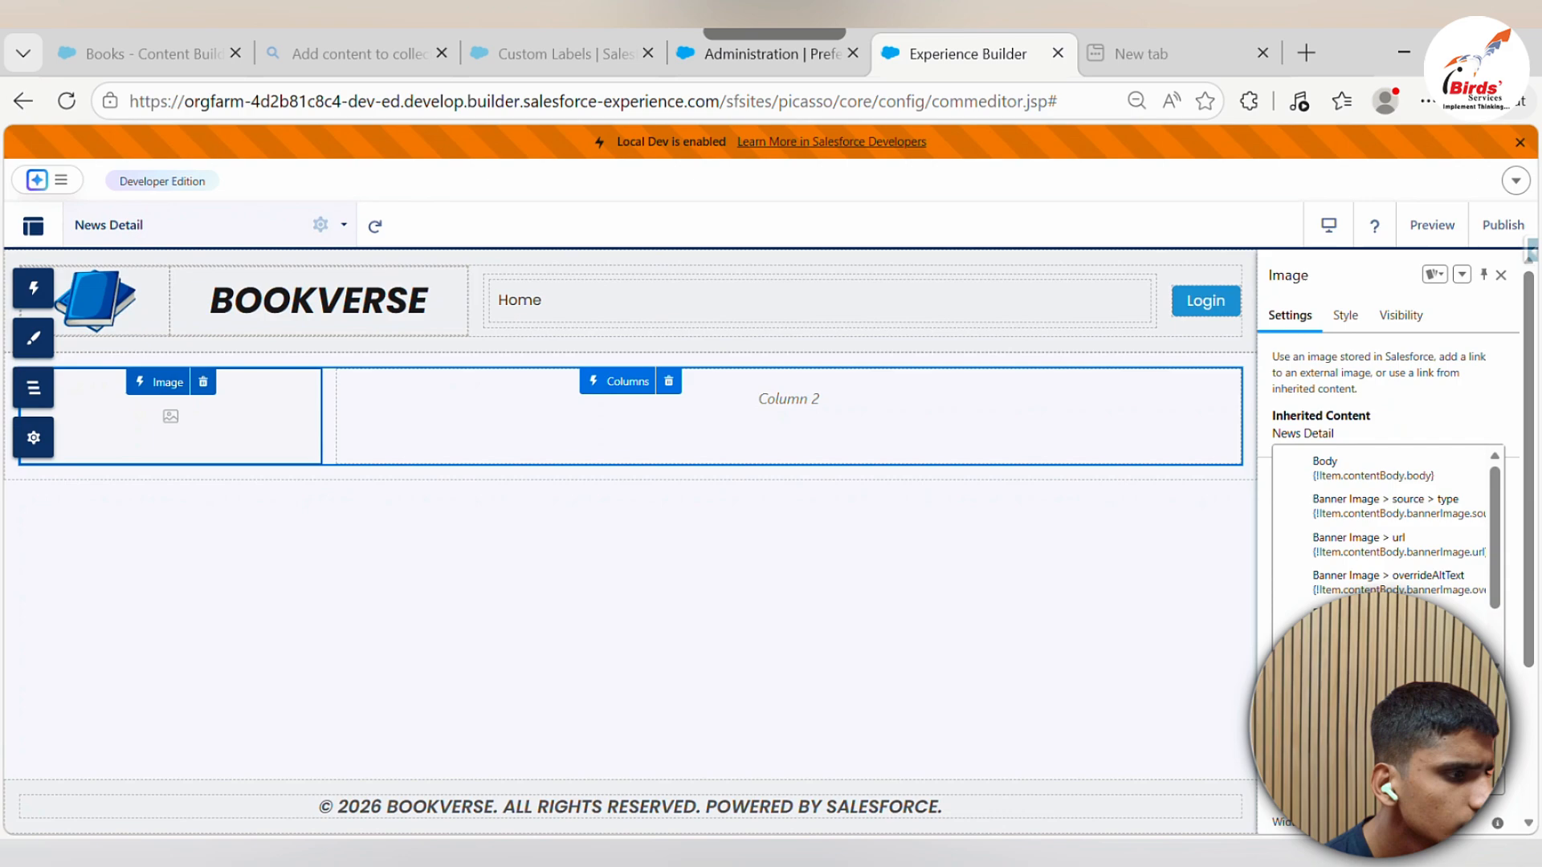
{"action": "left_click", "coordinate": [1407, 555]}
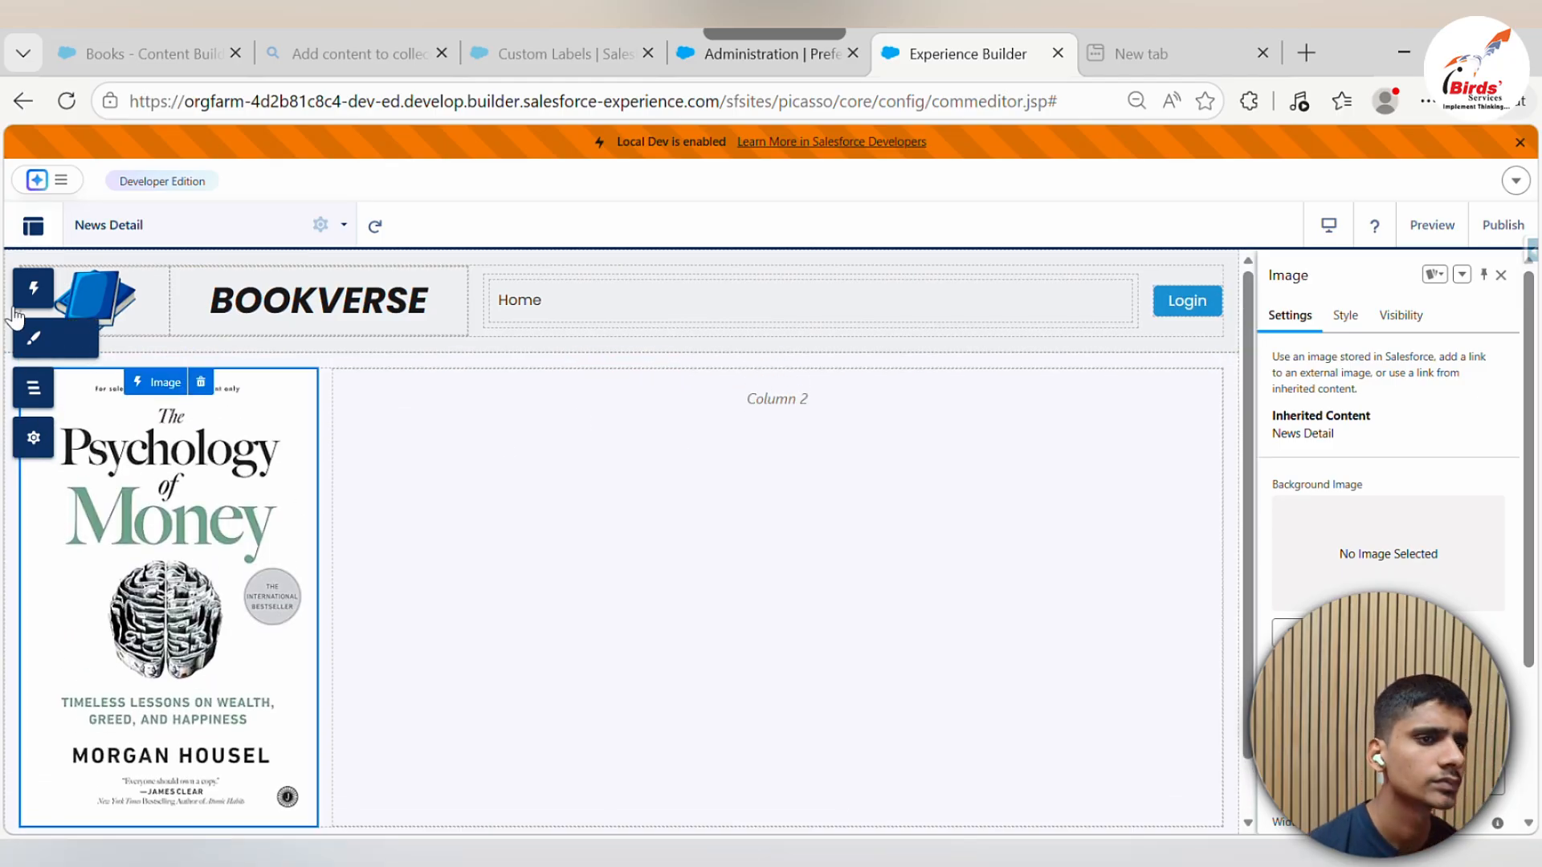
Add a Text Block component to Column 2, beside the book cover image
{"action": "left_click", "coordinate": [32, 287]}
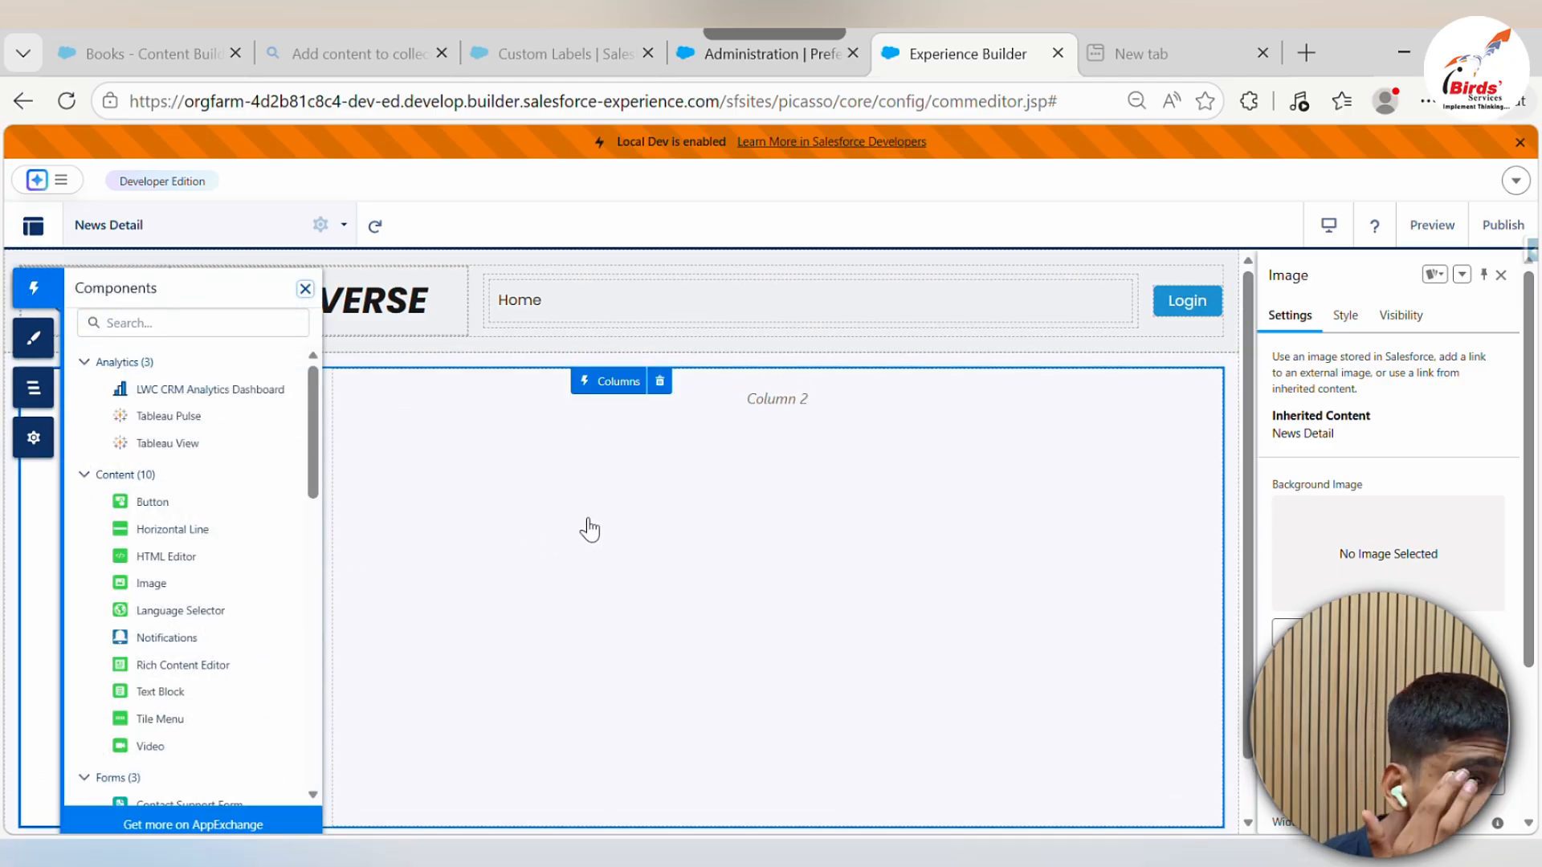
{"action": "scroll", "coordinate": [233, 482], "scroll_direction": "down", "scroll_amount": 3}
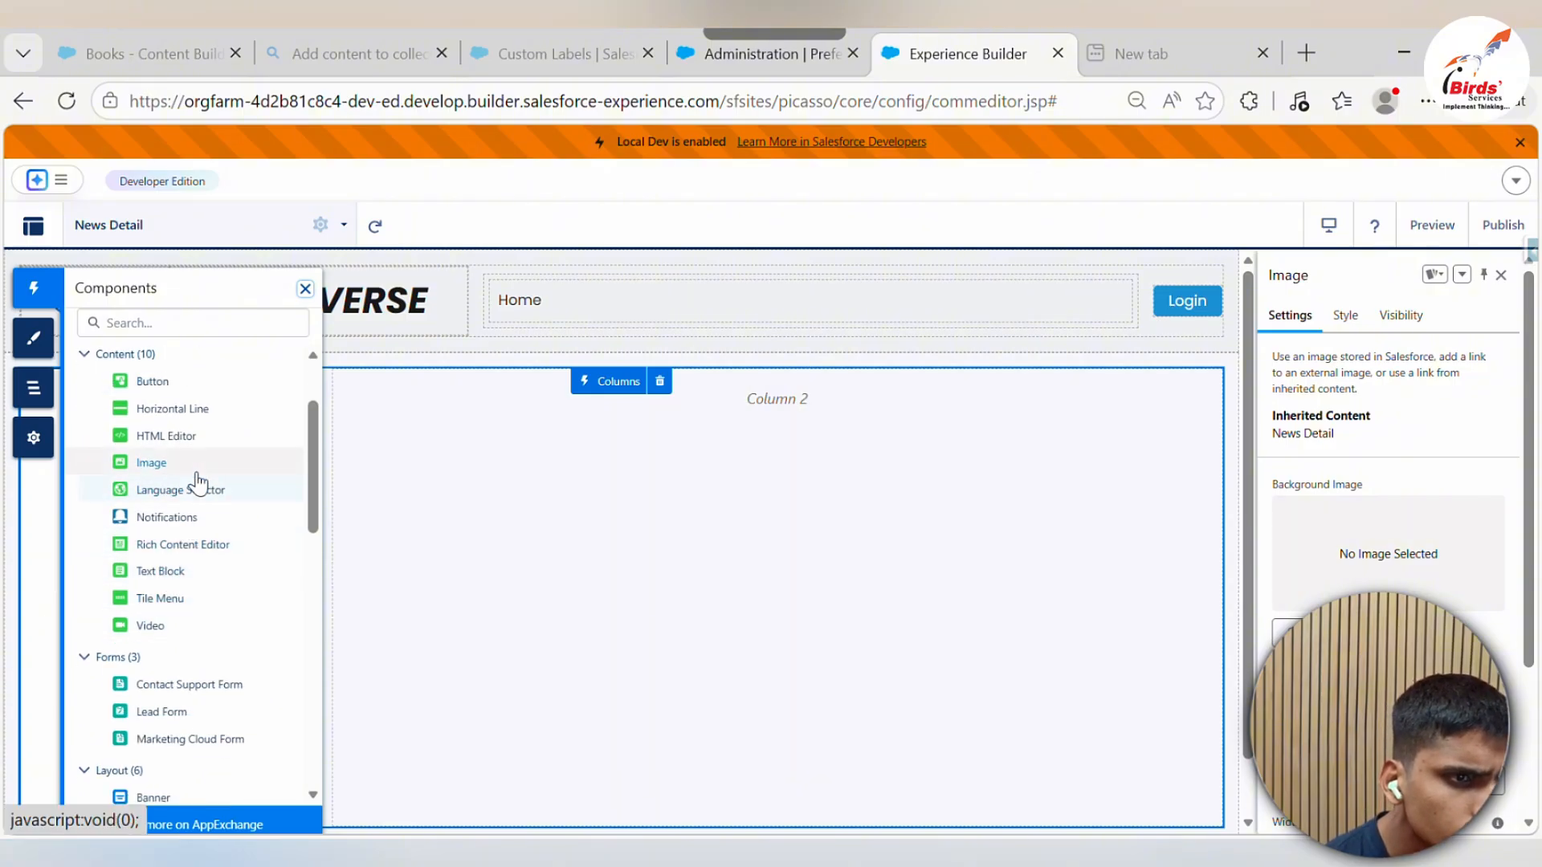
{"action": "left_click_drag", "start_coordinate": [170, 572], "coordinate": [546, 488]}
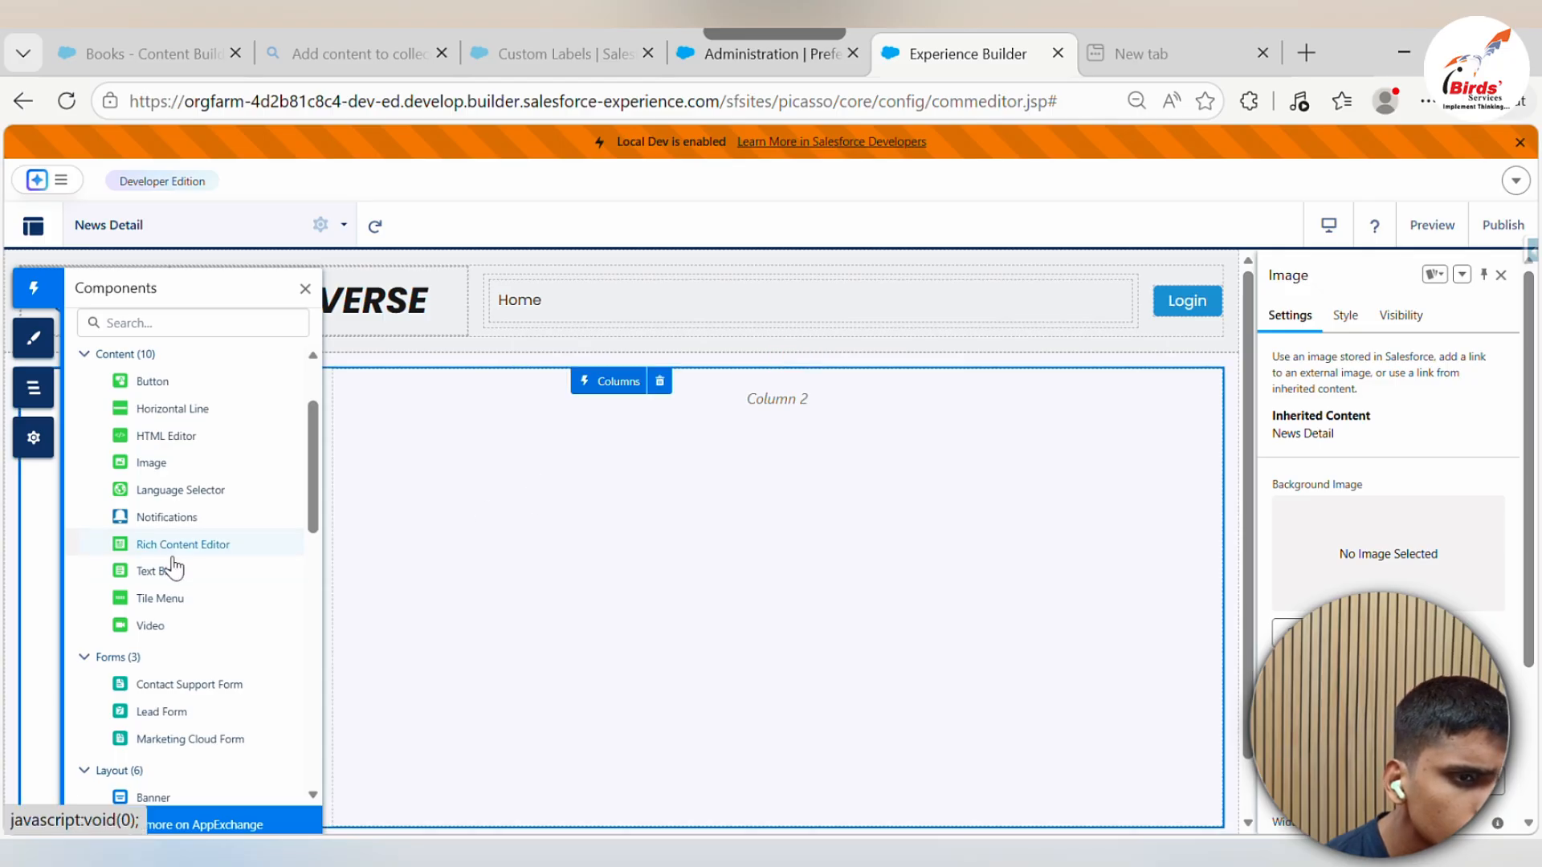
{"action": "scroll", "coordinate": [179, 568], "scroll_direction": "down", "scroll_amount": 3}
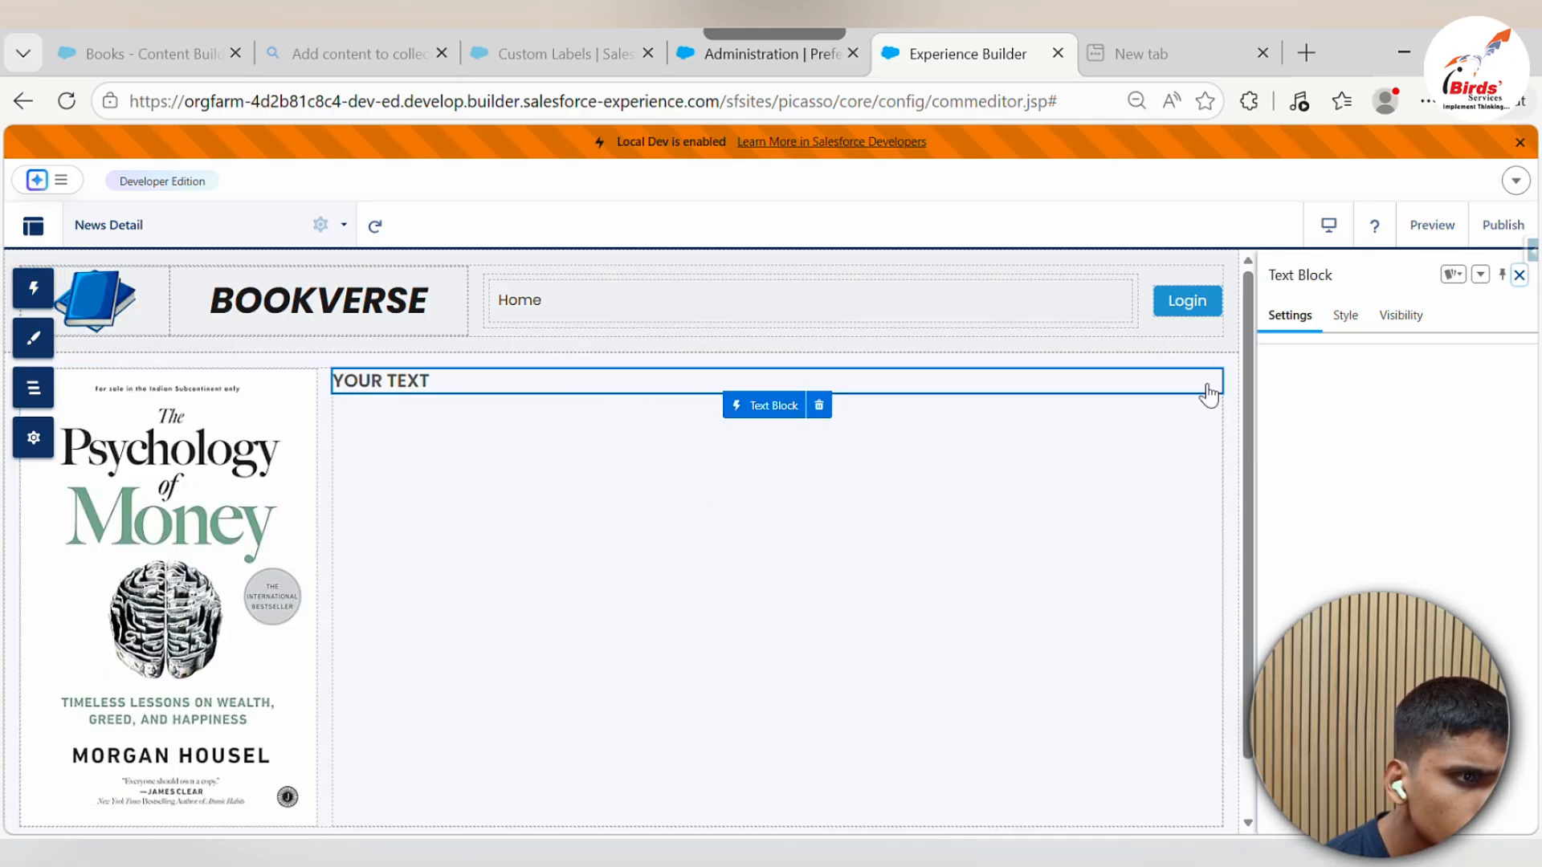
Set the Column 2 text block's text style to Heading 1 and centre its text
{"action": "left_click", "coordinate": [1337, 526]}
{"action": "left_click", "coordinate": [1334, 536]}
{"action": "left_click", "coordinate": [1334, 554]}
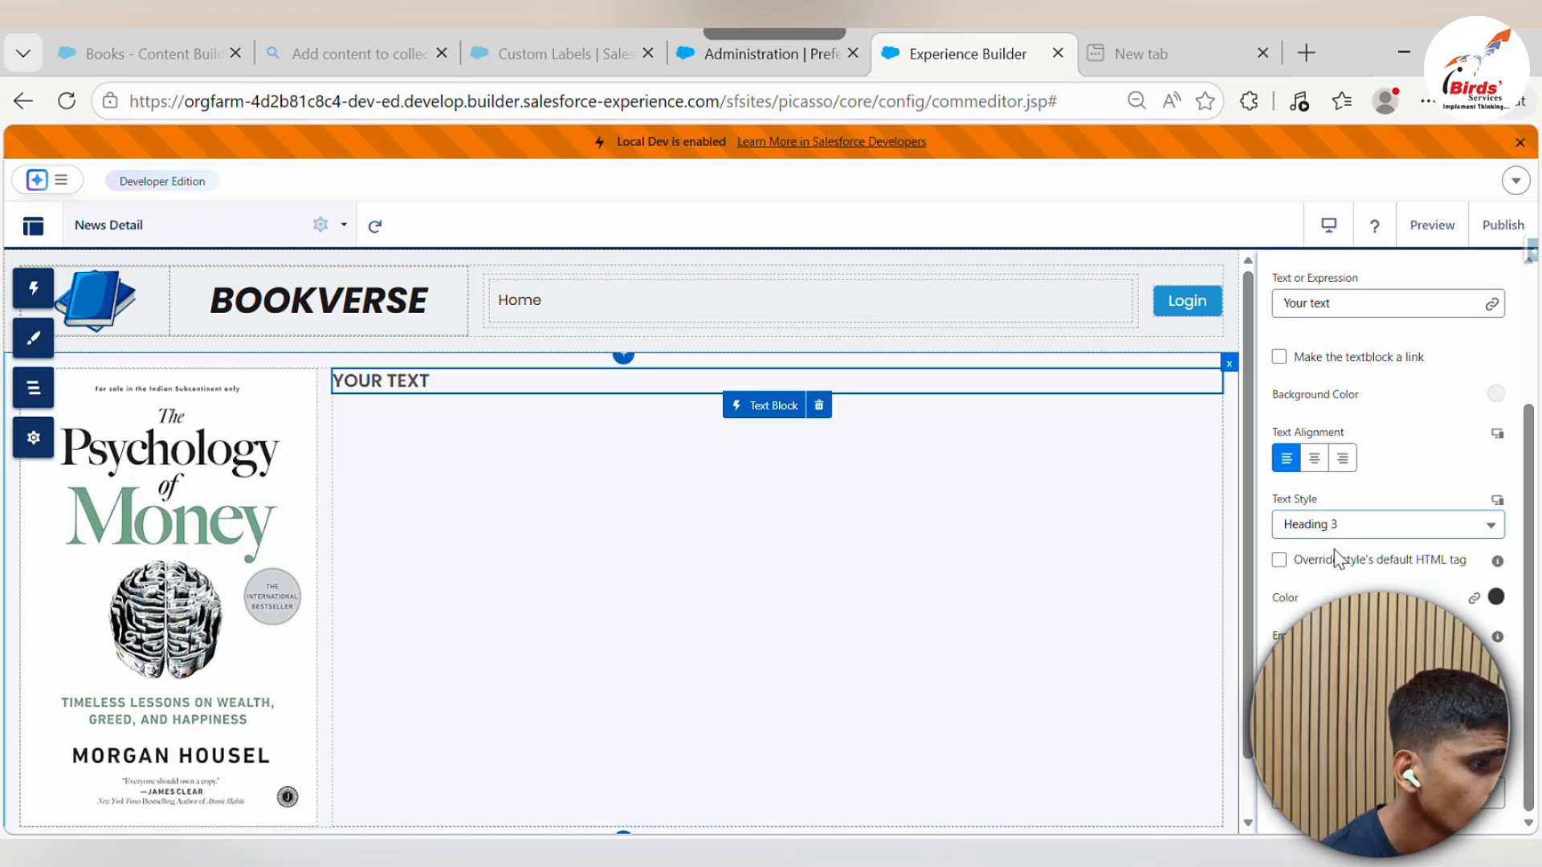
{"action": "left_click", "coordinate": [1334, 536]}
{"action": "left_click", "coordinate": [1337, 537]}
{"action": "left_click", "coordinate": [1321, 563]}
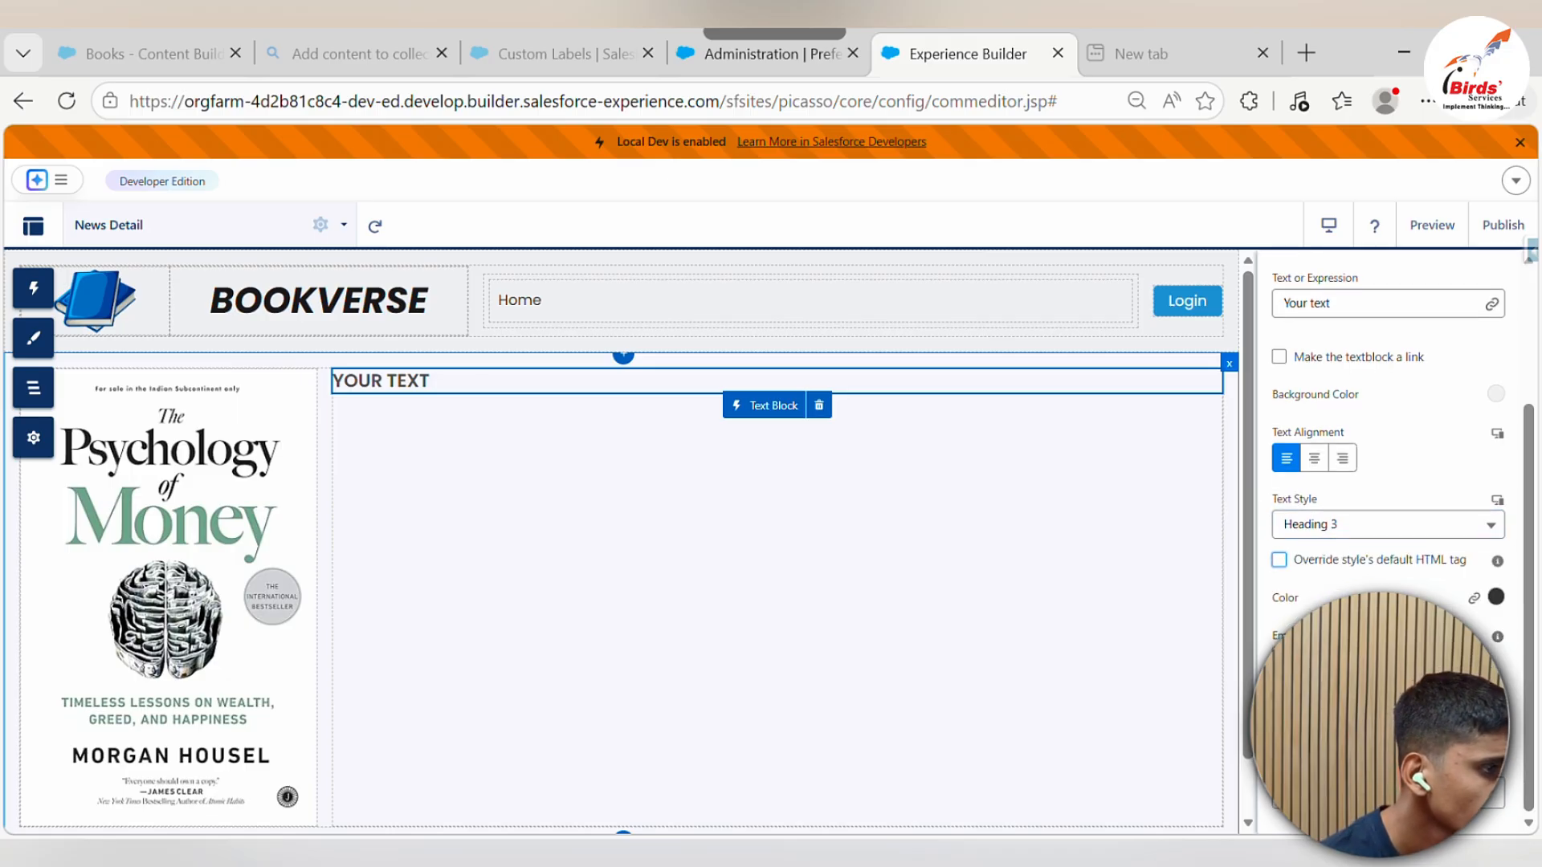
{"action": "left_click", "coordinate": [1285, 523]}
{"action": "left_click", "coordinate": [1317, 562]}
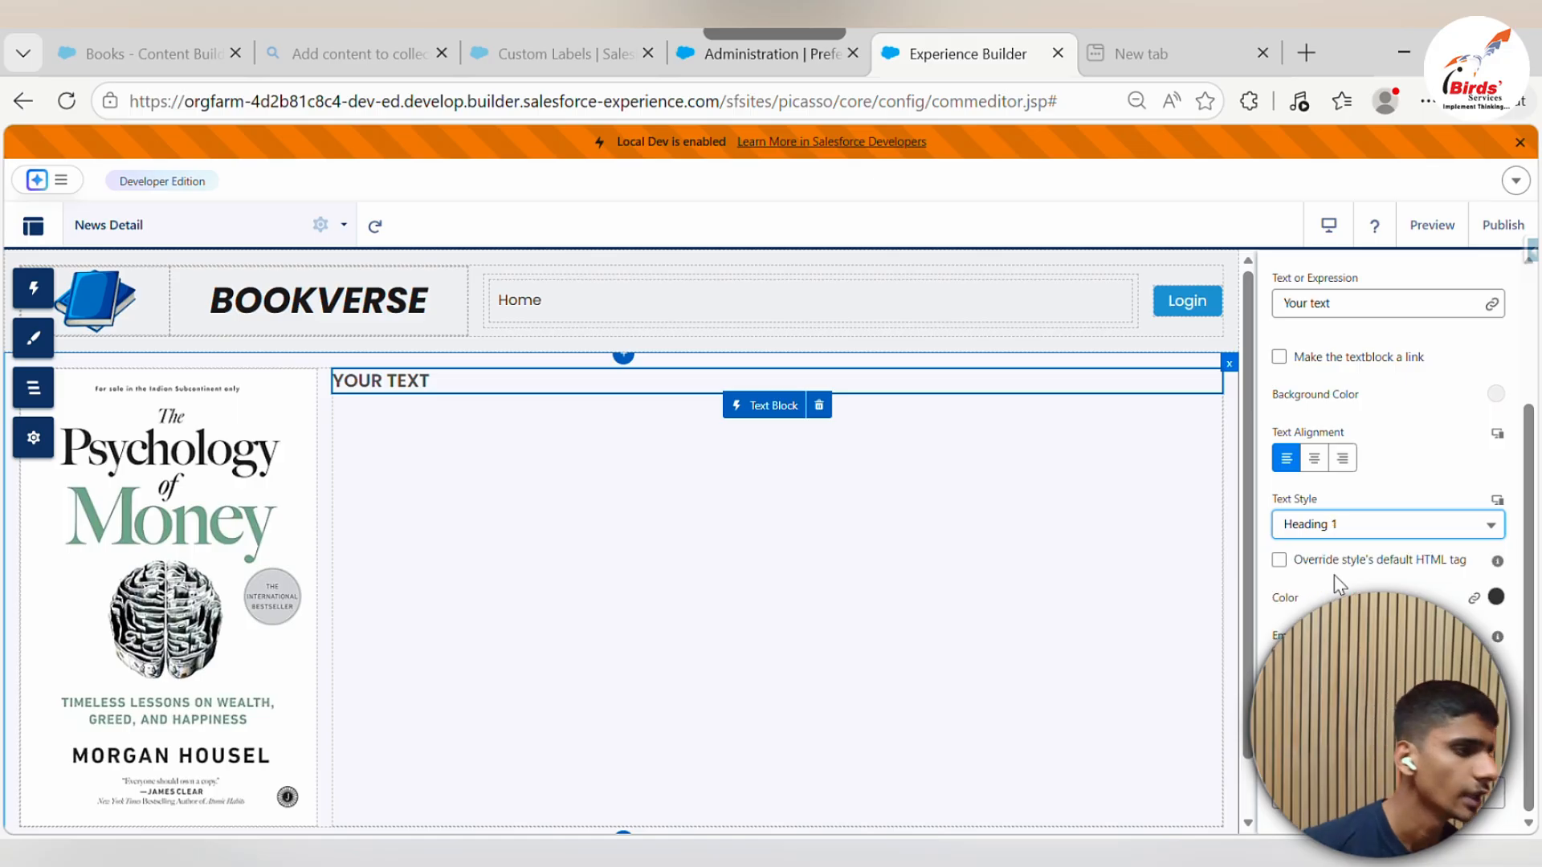
{"action": "left_click", "coordinate": [1301, 534]}
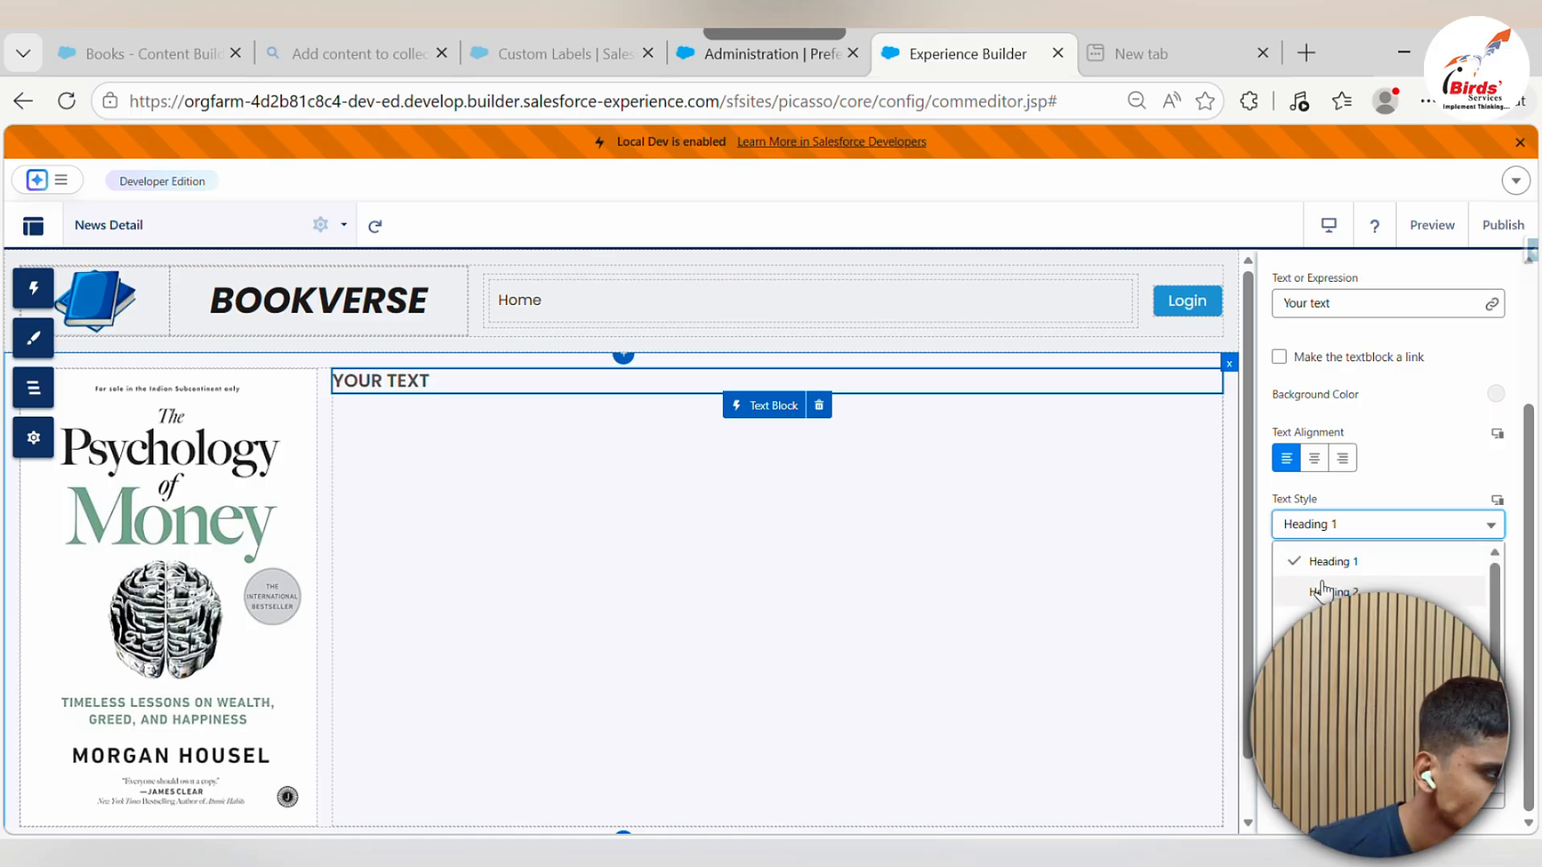
{"action": "left_click", "coordinate": [1333, 492]}
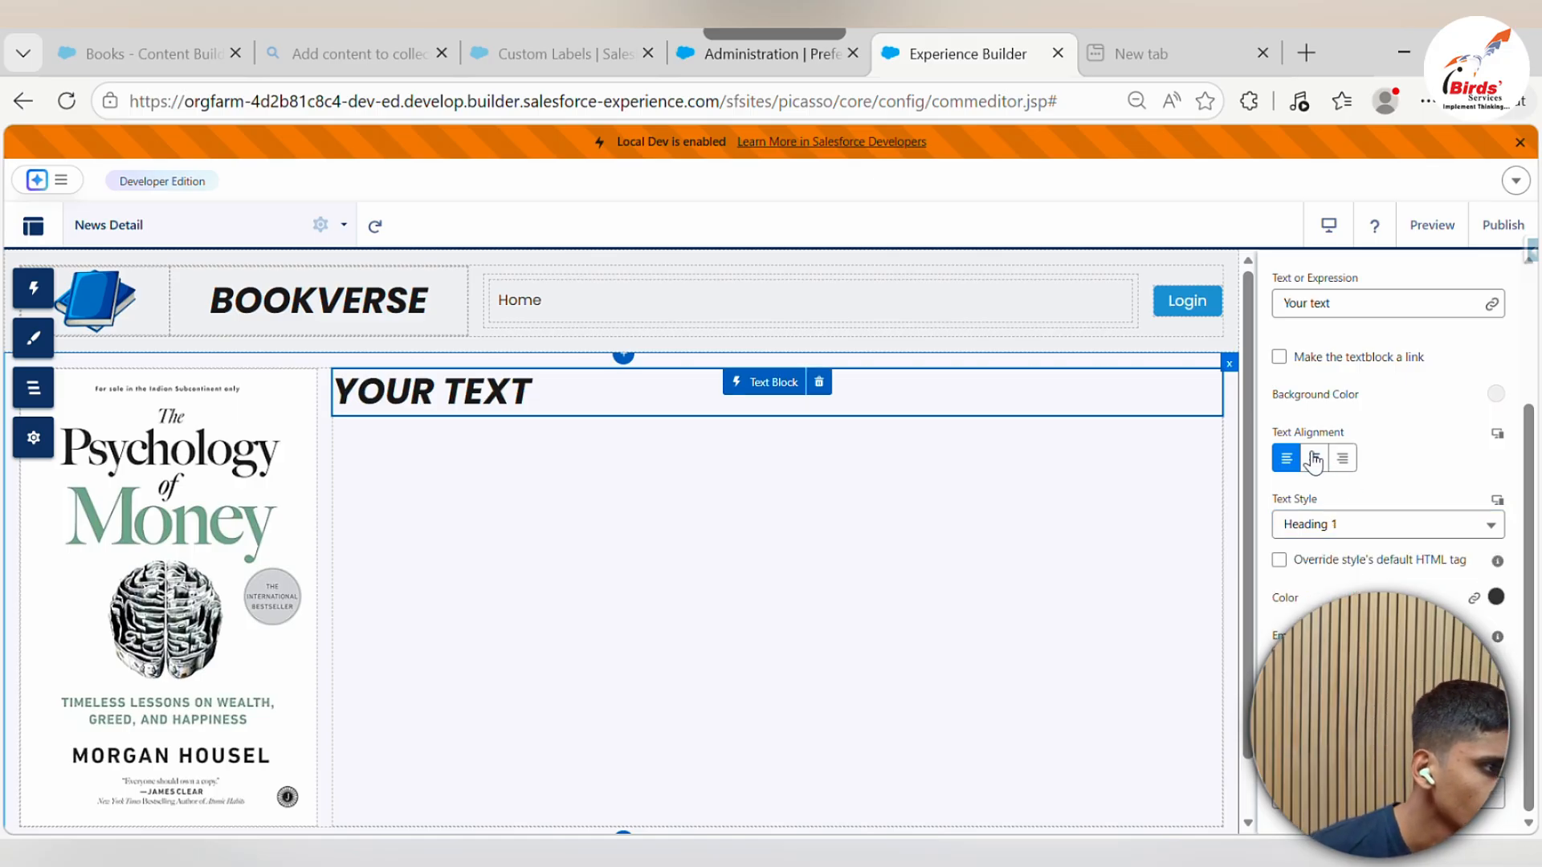
{"action": "left_click", "coordinate": [1314, 458]}
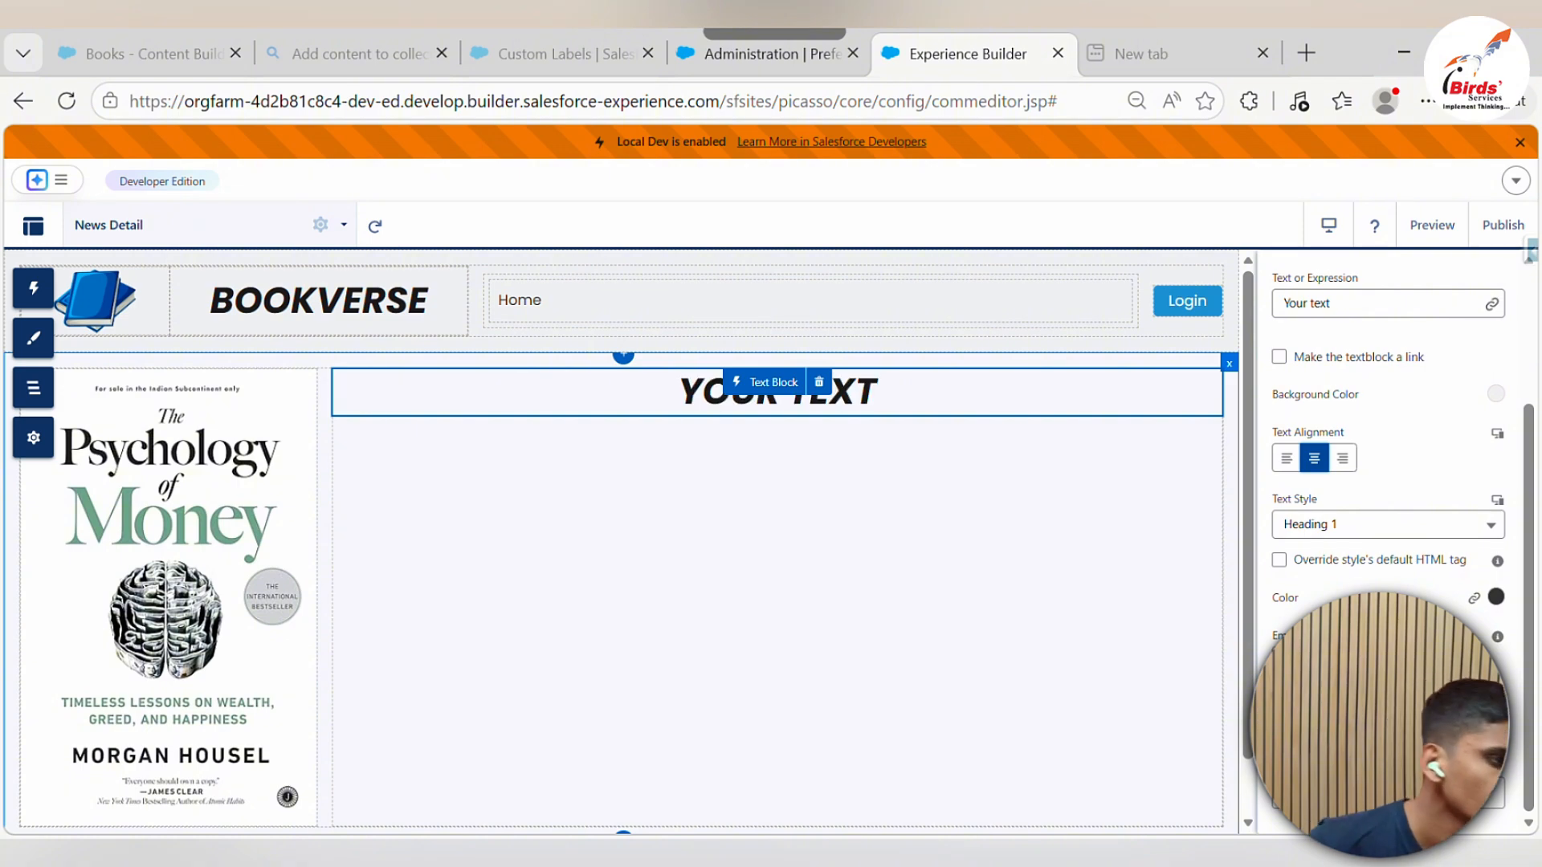
{"action": "left_click", "coordinate": [1388, 525]}
{"action": "left_click", "coordinate": [1329, 665]}
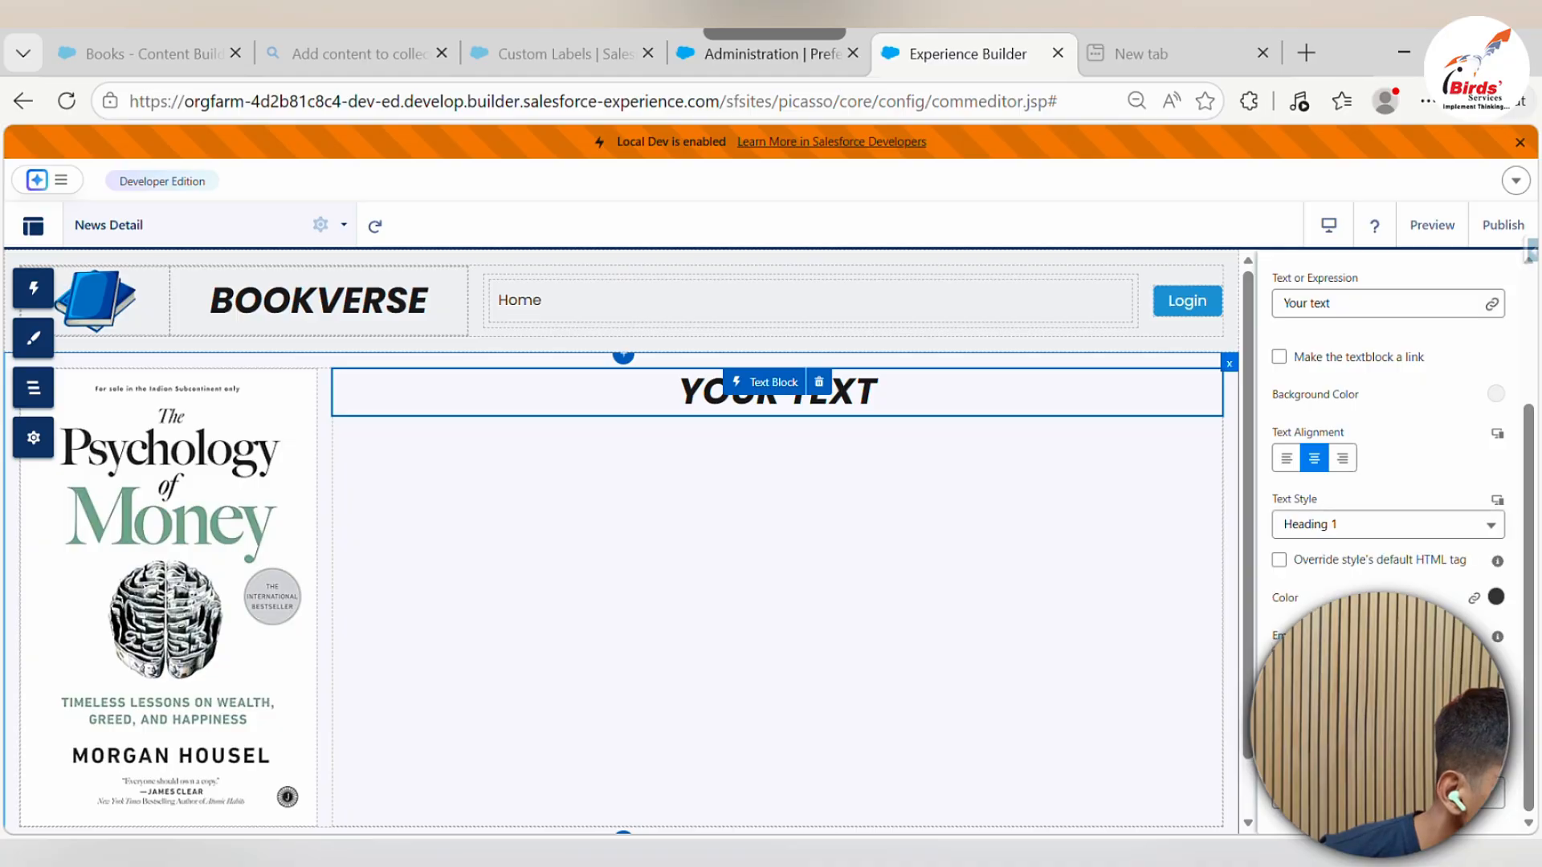
Bind the heading text block to the Title data expression in place of its placeholder text
{"action": "scroll", "coordinate": [1314, 510], "scroll_direction": "up", "scroll_amount": 3}
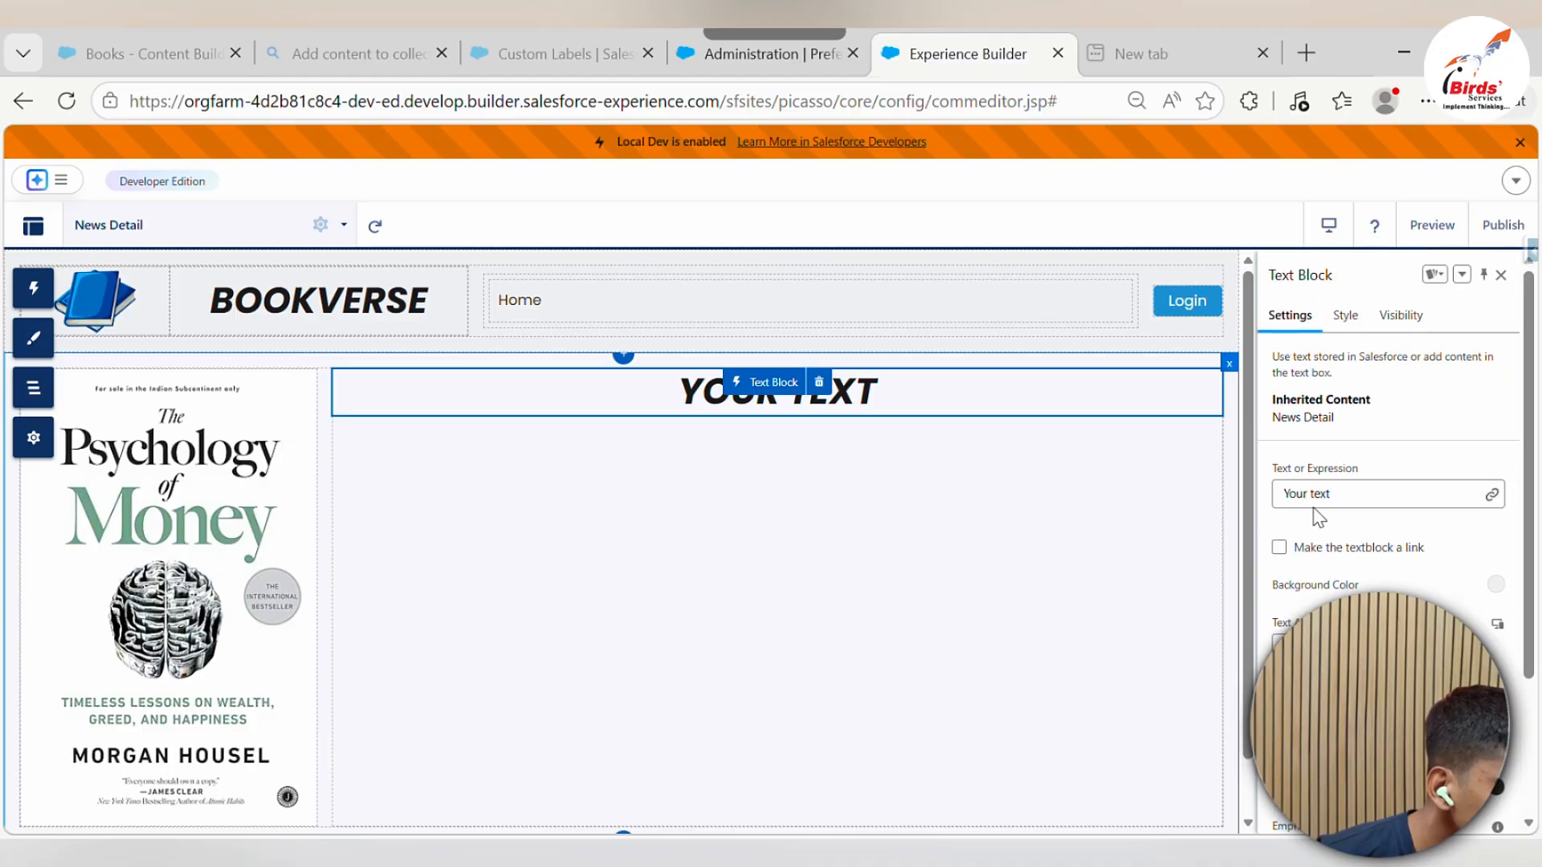
{"action": "left_click", "coordinate": [1346, 495]}
{"action": "key", "text": "BackSpace"}
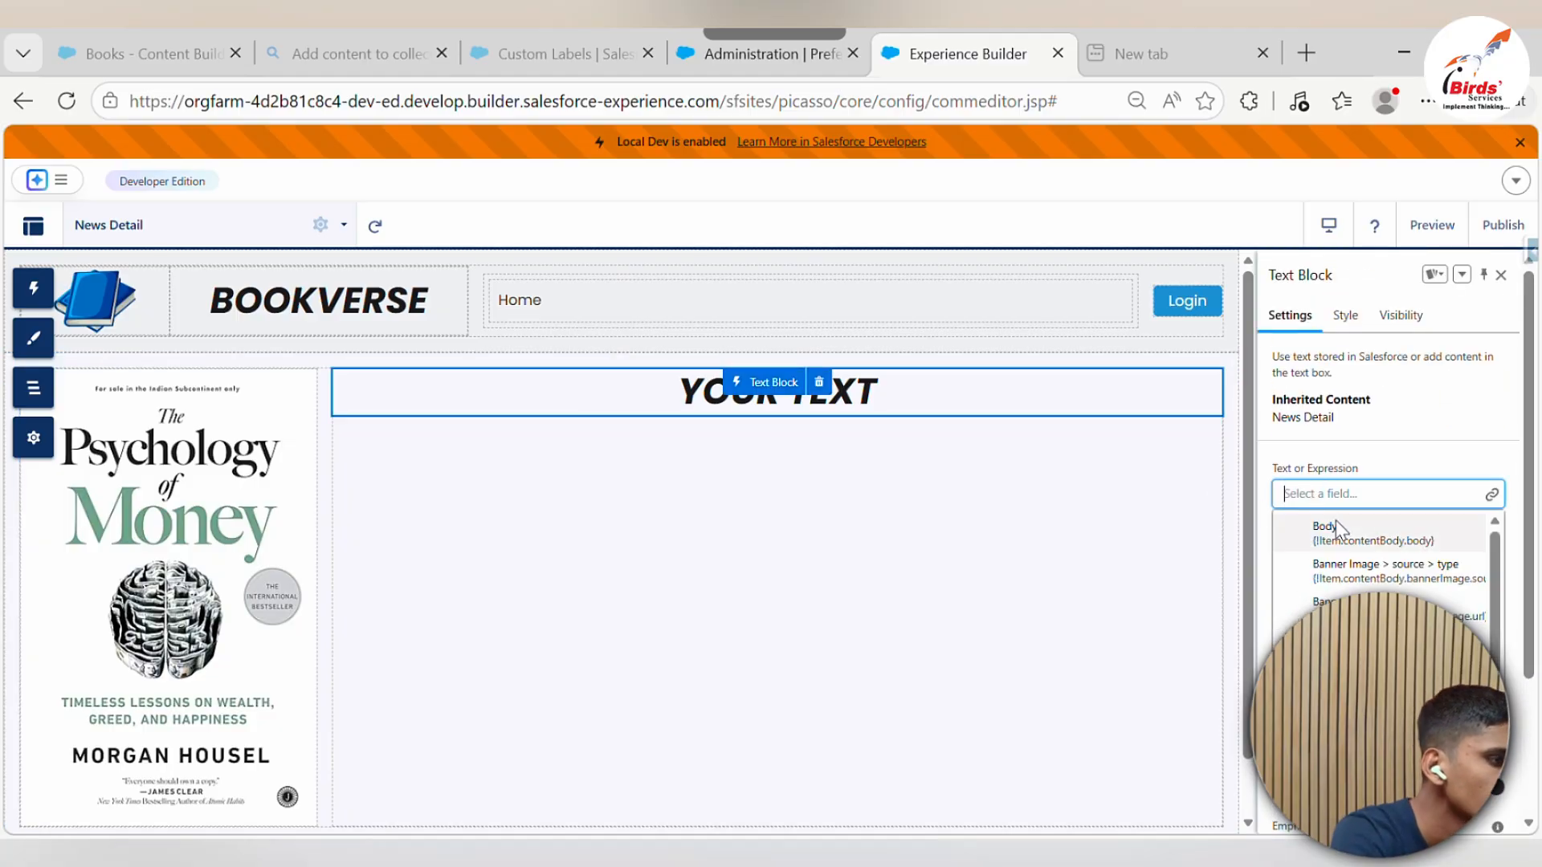
{"action": "left_click", "coordinate": [1354, 683]}
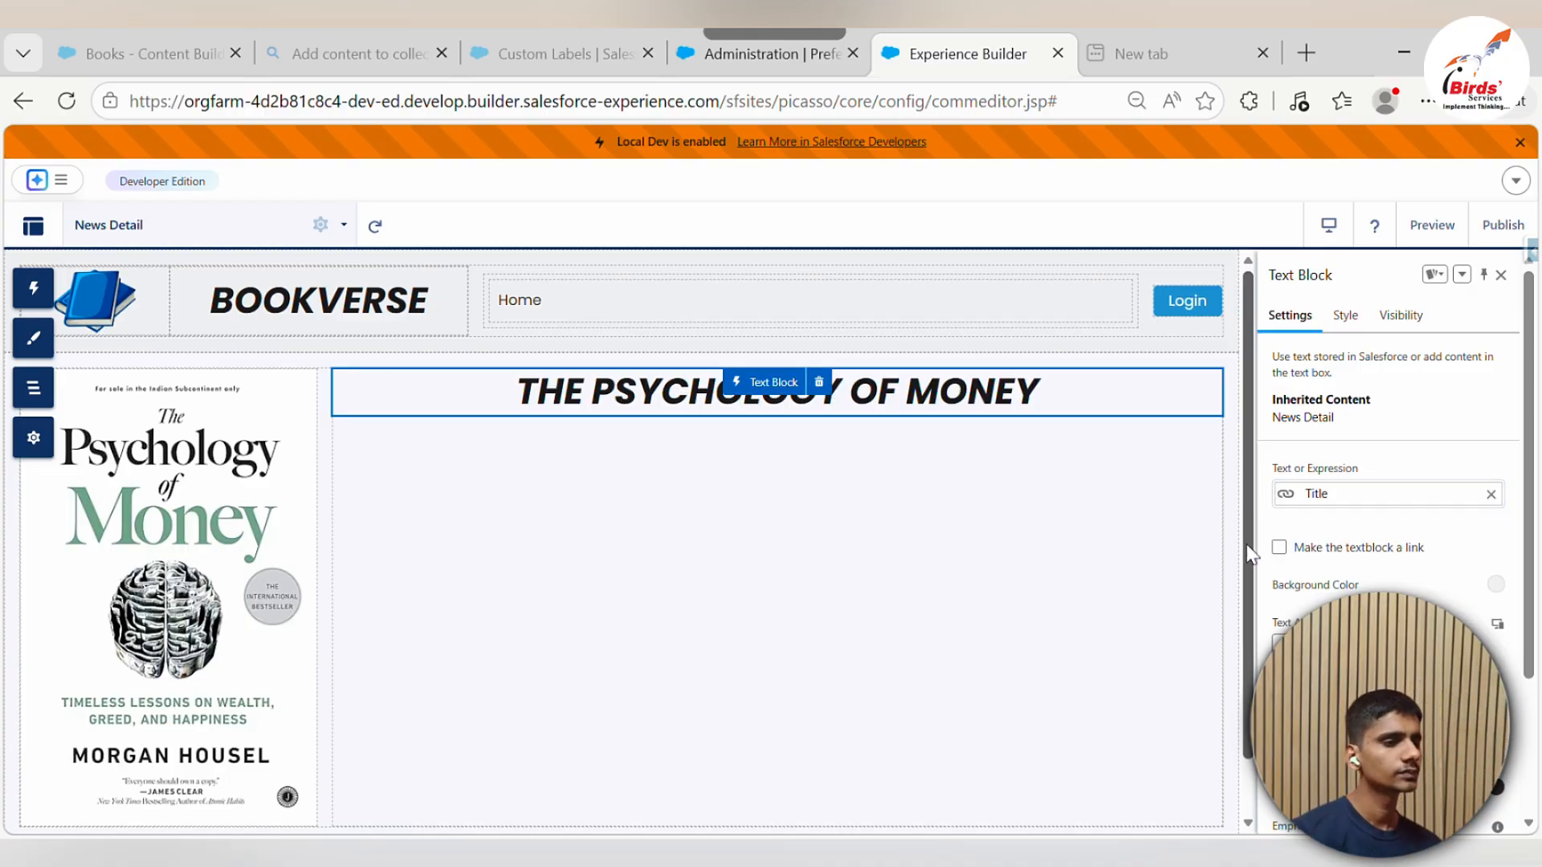
Add a second Text Block component to Column 2, directly below the book title
{"action": "left_click", "coordinate": [33, 287]}
{"action": "left_click_drag", "start_coordinate": [205, 462], "coordinate": [691, 477]}
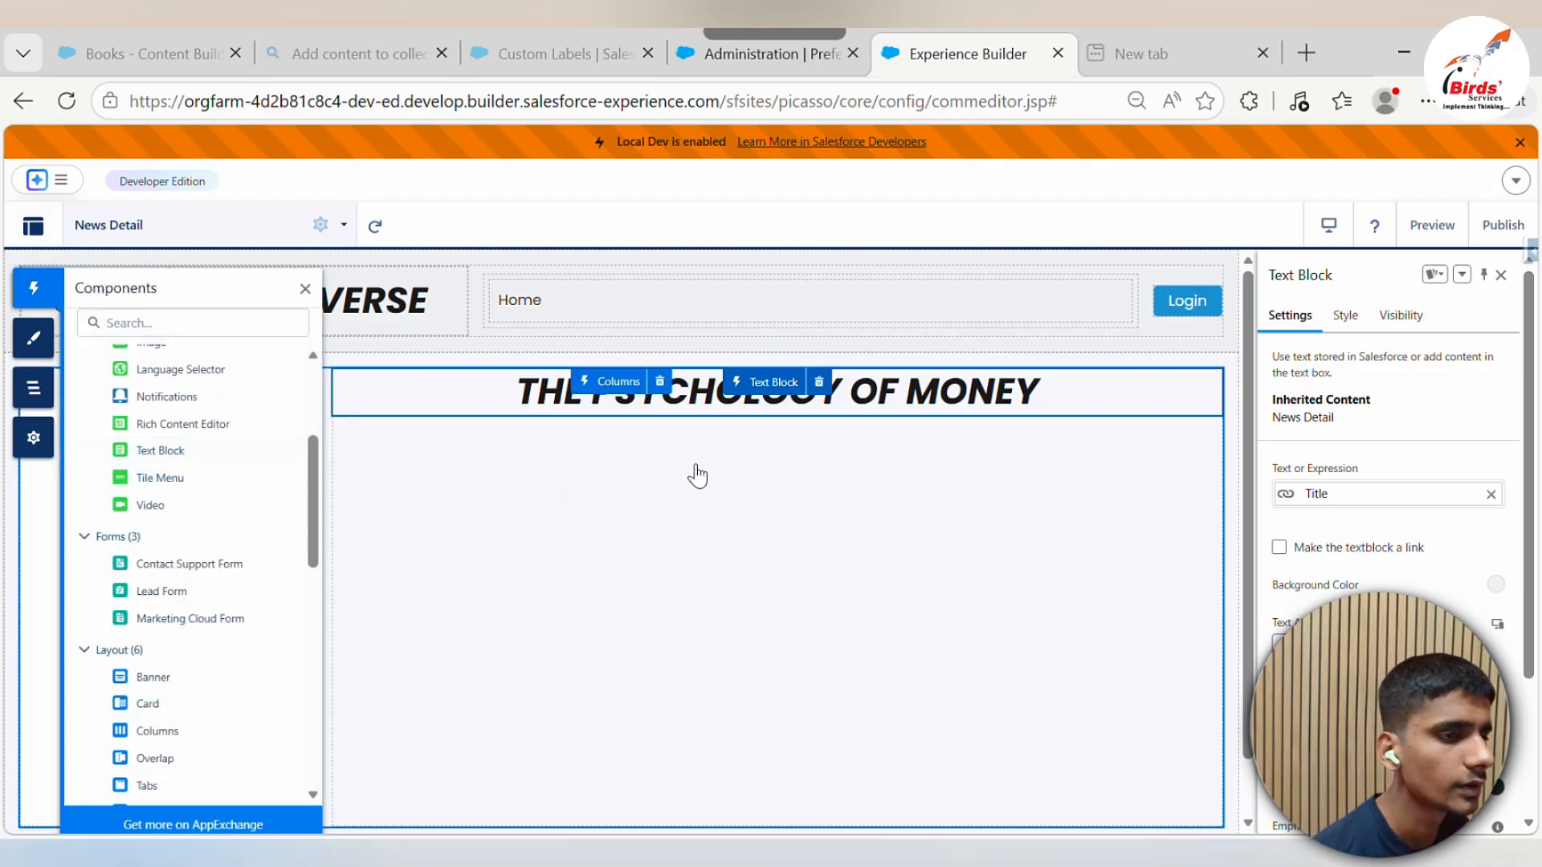
{"action": "left_click_drag", "start_coordinate": [697, 476], "coordinate": [691, 475]}
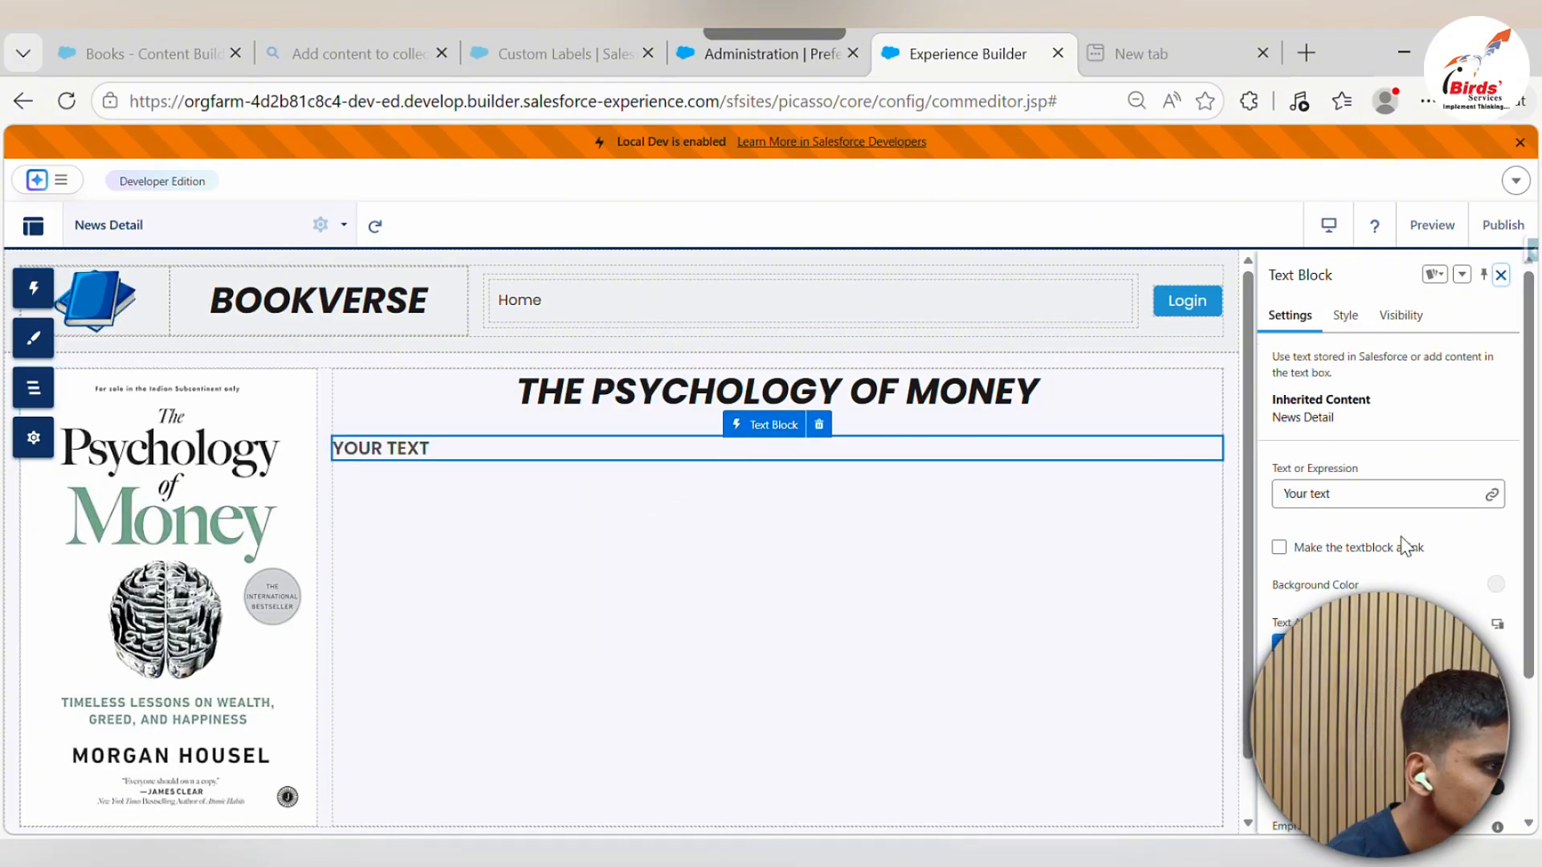
Set the text style of the text block below the book title to Paragraph 1
{"action": "scroll", "coordinate": [1404, 546], "scroll_direction": "down", "scroll_amount": 3}
{"action": "left_click", "coordinate": [1391, 526]}
{"action": "left_click", "coordinate": [1335, 744]}
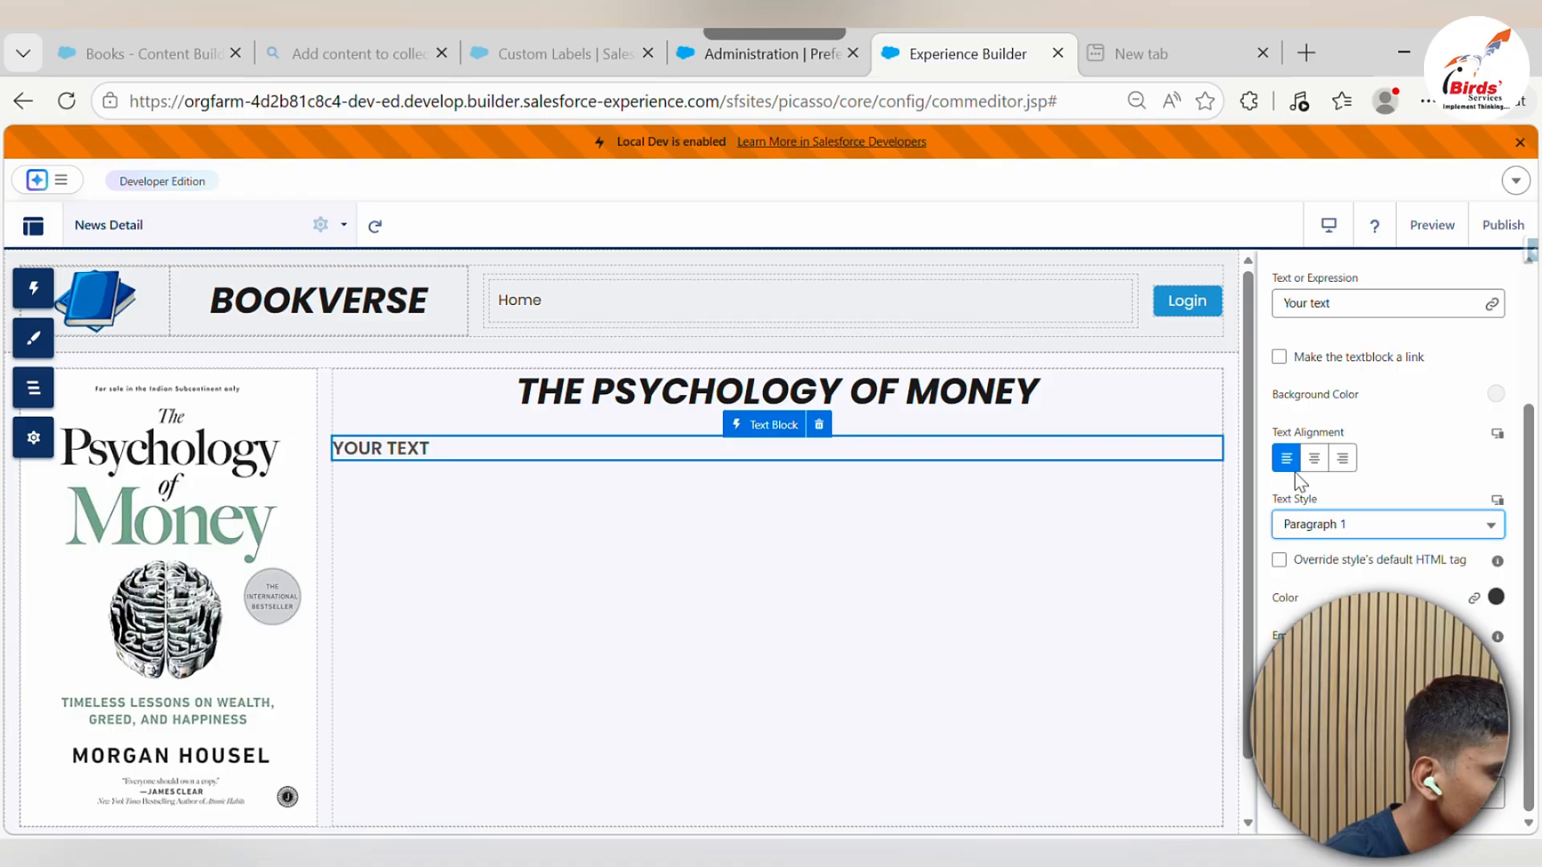
{"action": "scroll", "coordinate": [1328, 301], "scroll_direction": "up", "scroll_amount": 2}
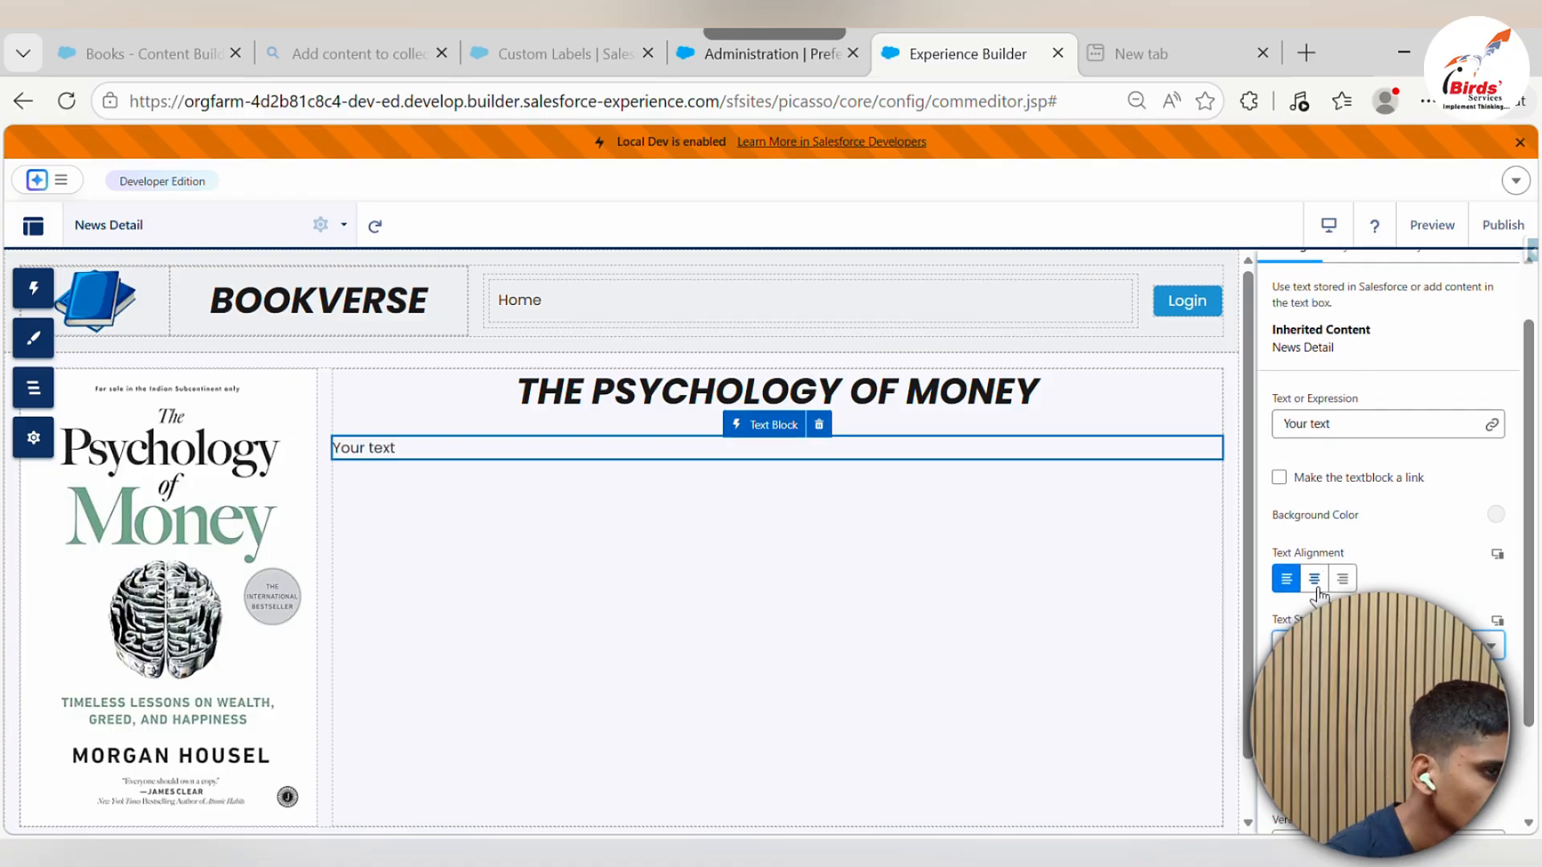
{"action": "scroll", "coordinate": [1318, 594], "scroll_direction": "down", "scroll_amount": 2}
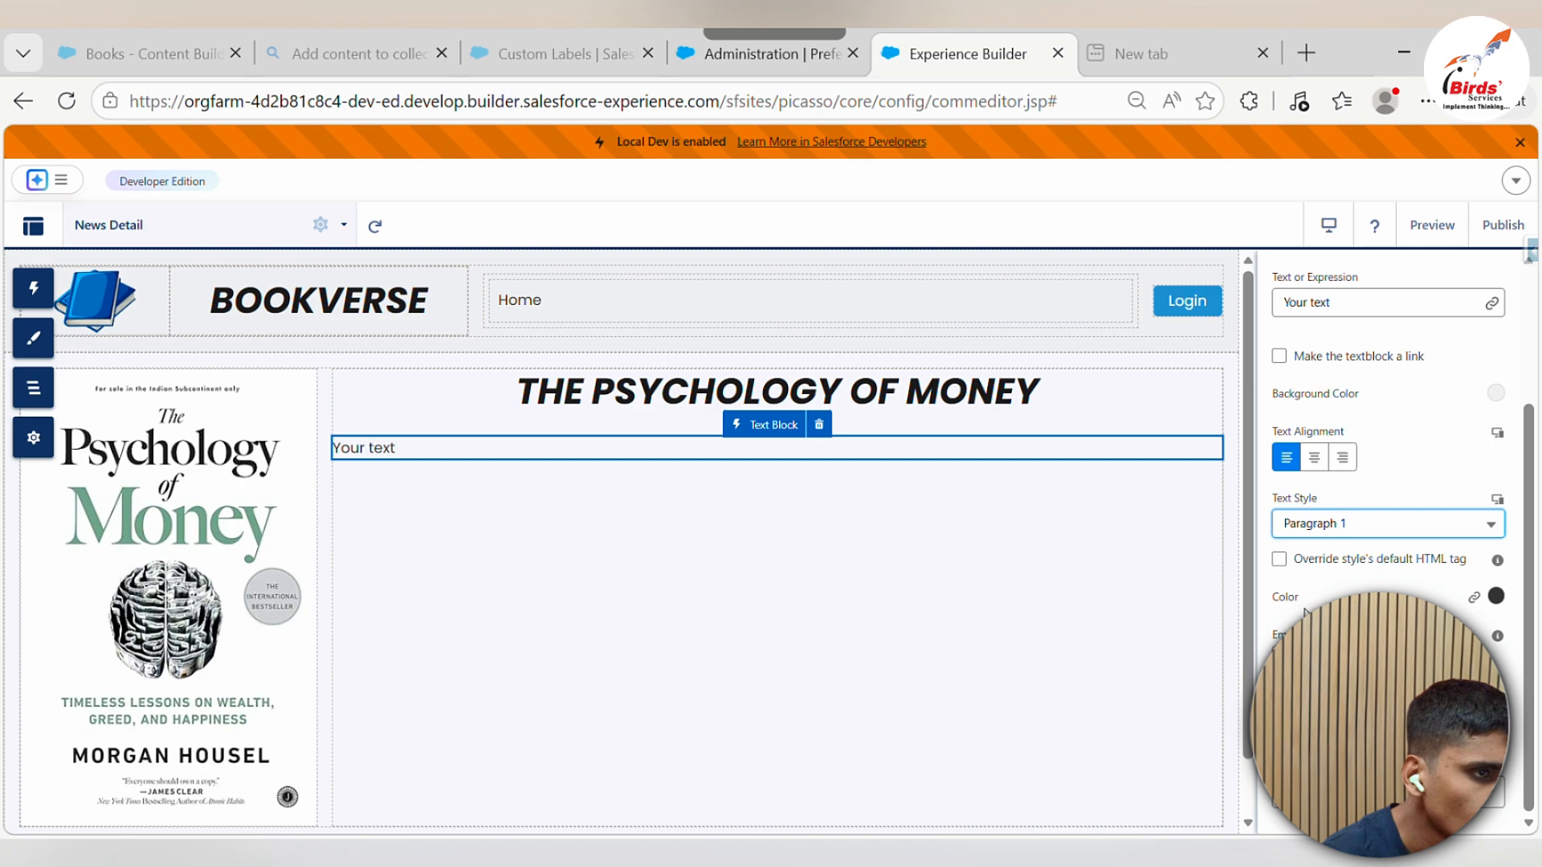
Bind the paragraph text block to the Body data expression instead of its placeholder text
{"action": "scroll", "coordinate": [1346, 534], "scroll_direction": "up", "scroll_amount": 2}
{"action": "double_click", "coordinate": [1356, 506]}
{"action": "type", "text": "t"}
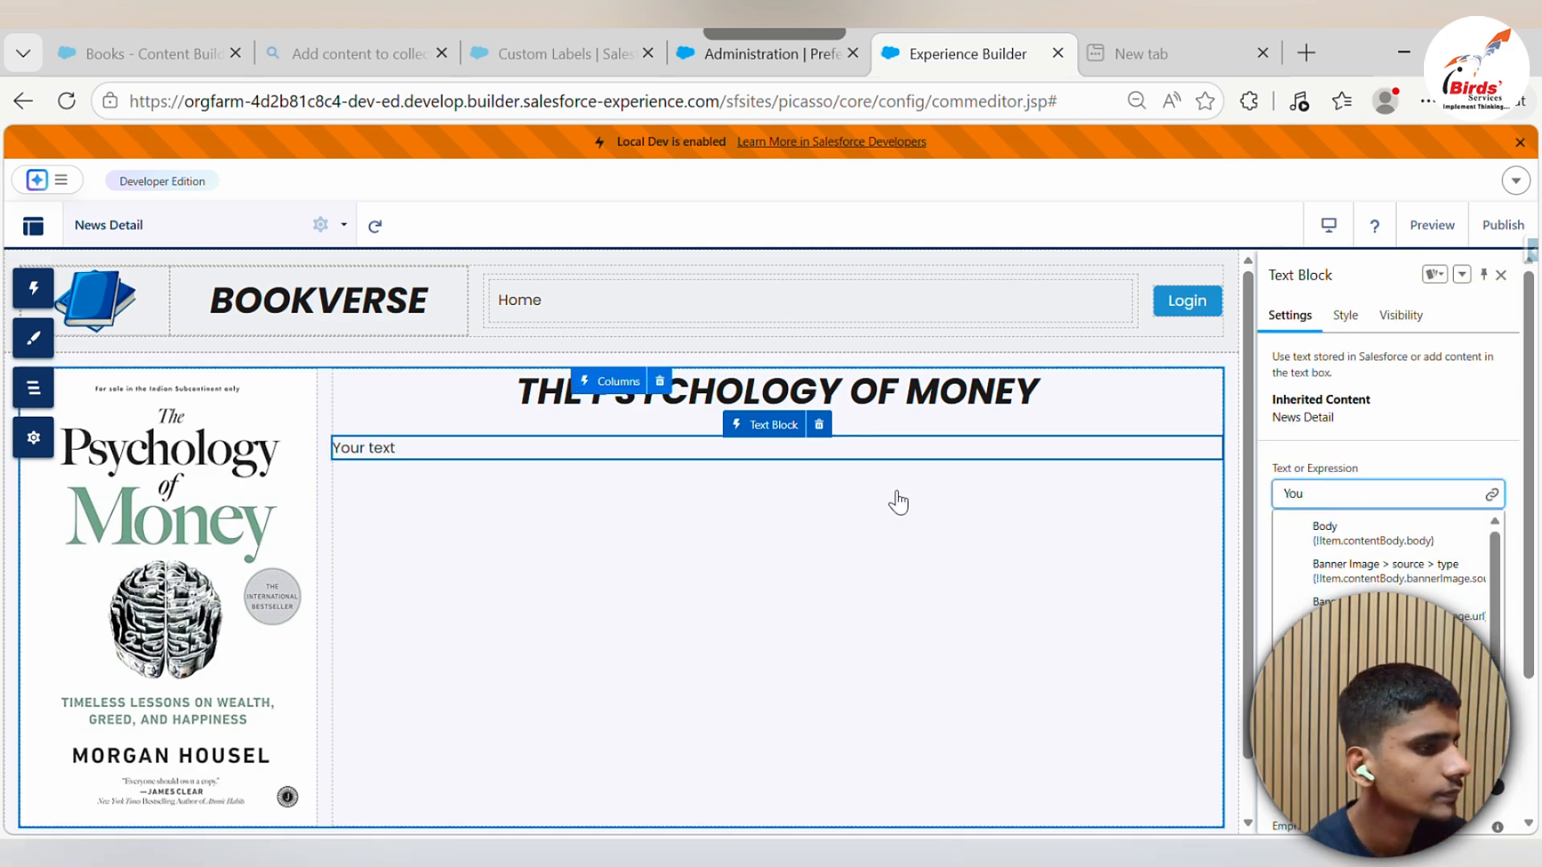
{"action": "left_click", "coordinate": [1349, 533]}
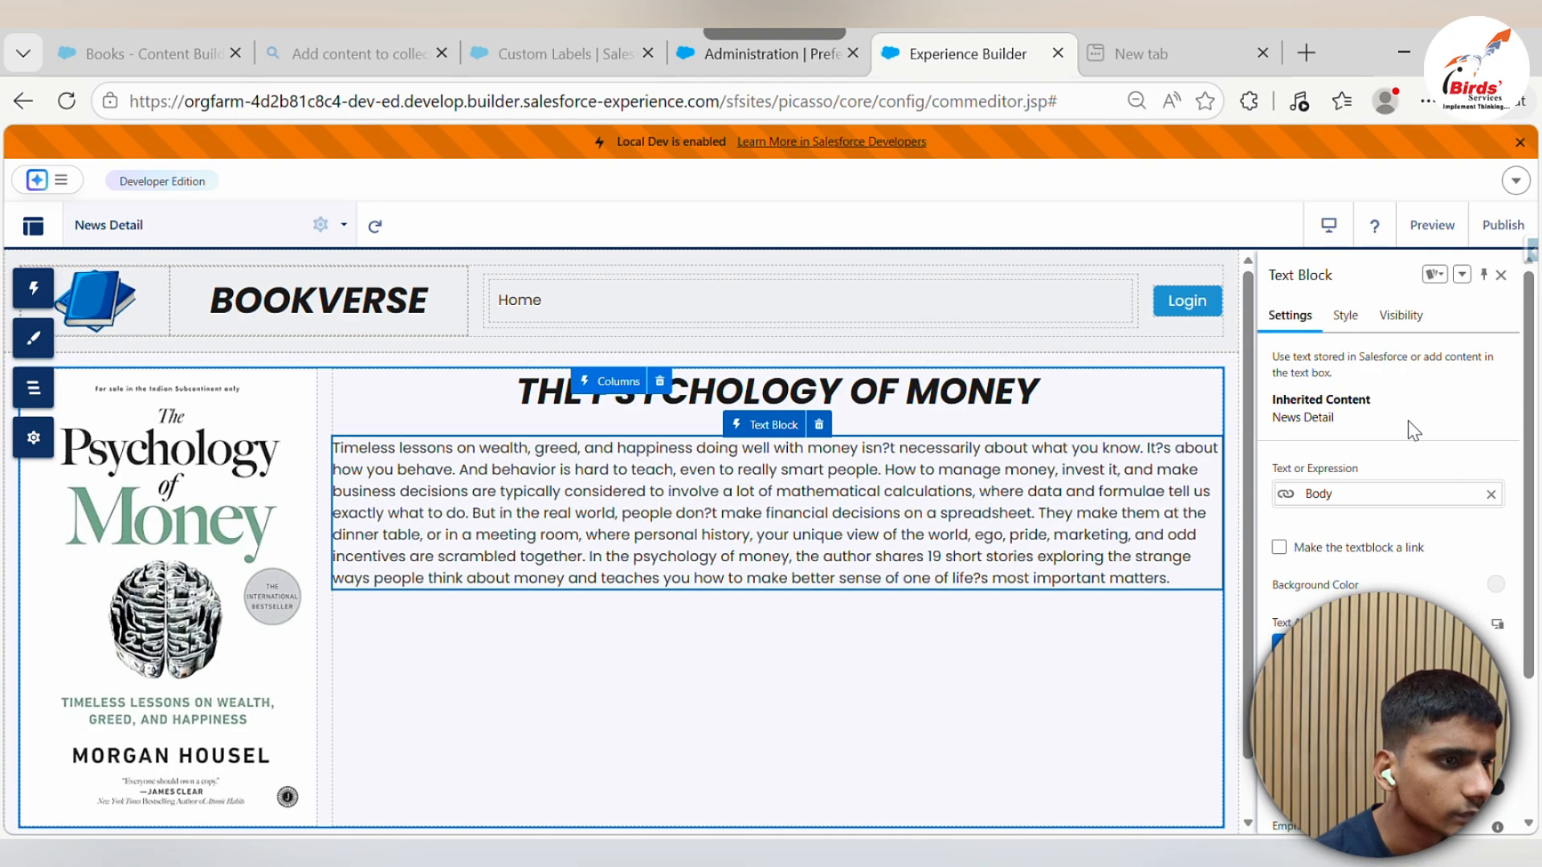
Preview the News Detail page, check its layout, and follow the BOOKVERSE site title to the Home page
{"action": "left_click", "coordinate": [1432, 225]}
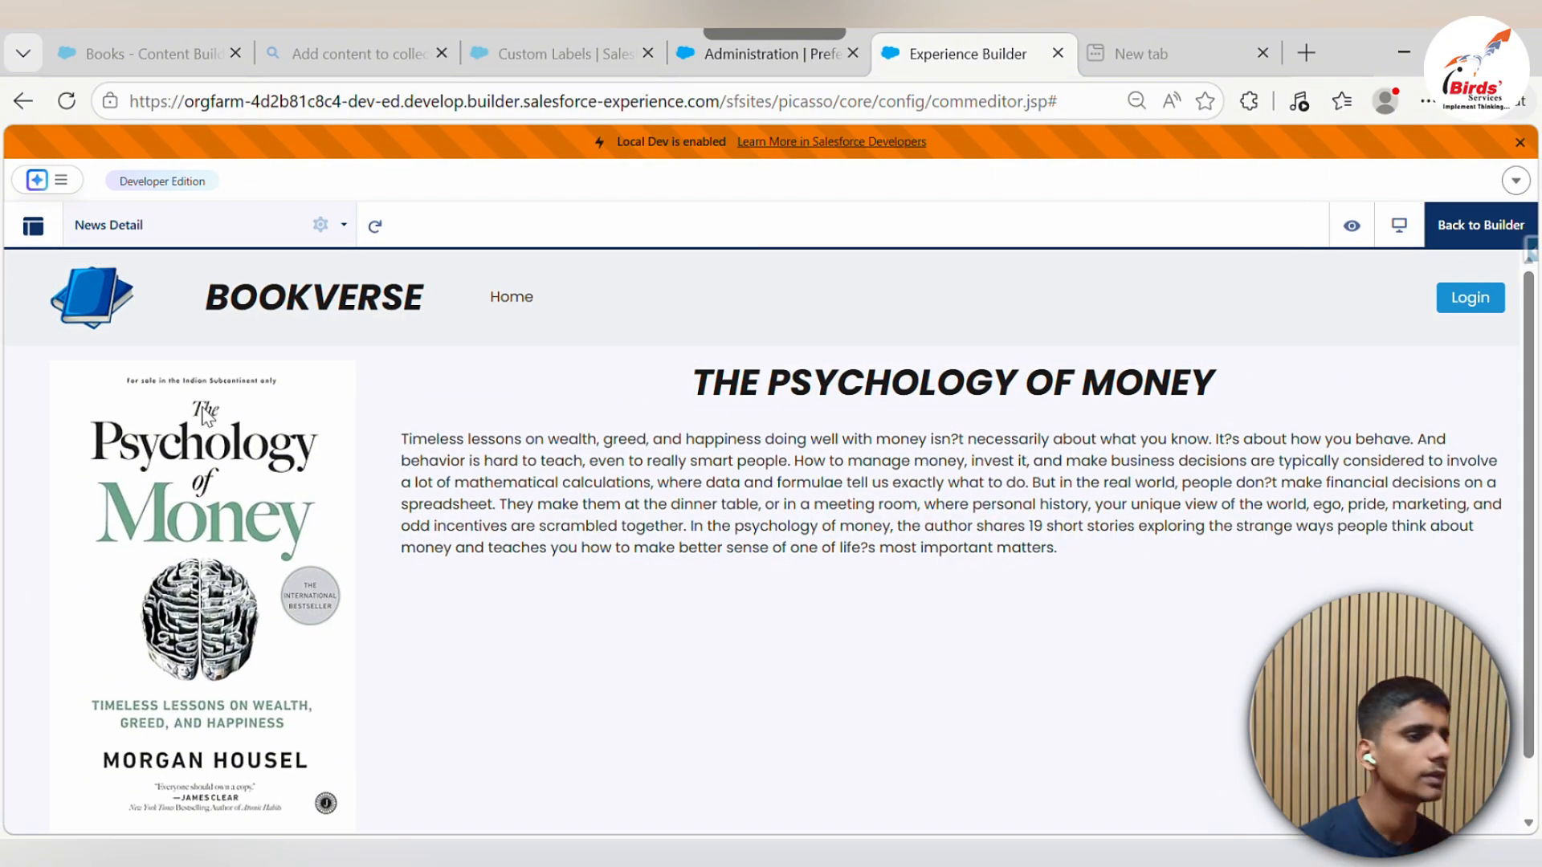
{"action": "scroll", "coordinate": [437, 502], "scroll_direction": "down", "scroll_amount": 2}
{"action": "scroll", "coordinate": [437, 502], "scroll_direction": "up", "scroll_amount": 2}
{"action": "left_click", "coordinate": [245, 301]}
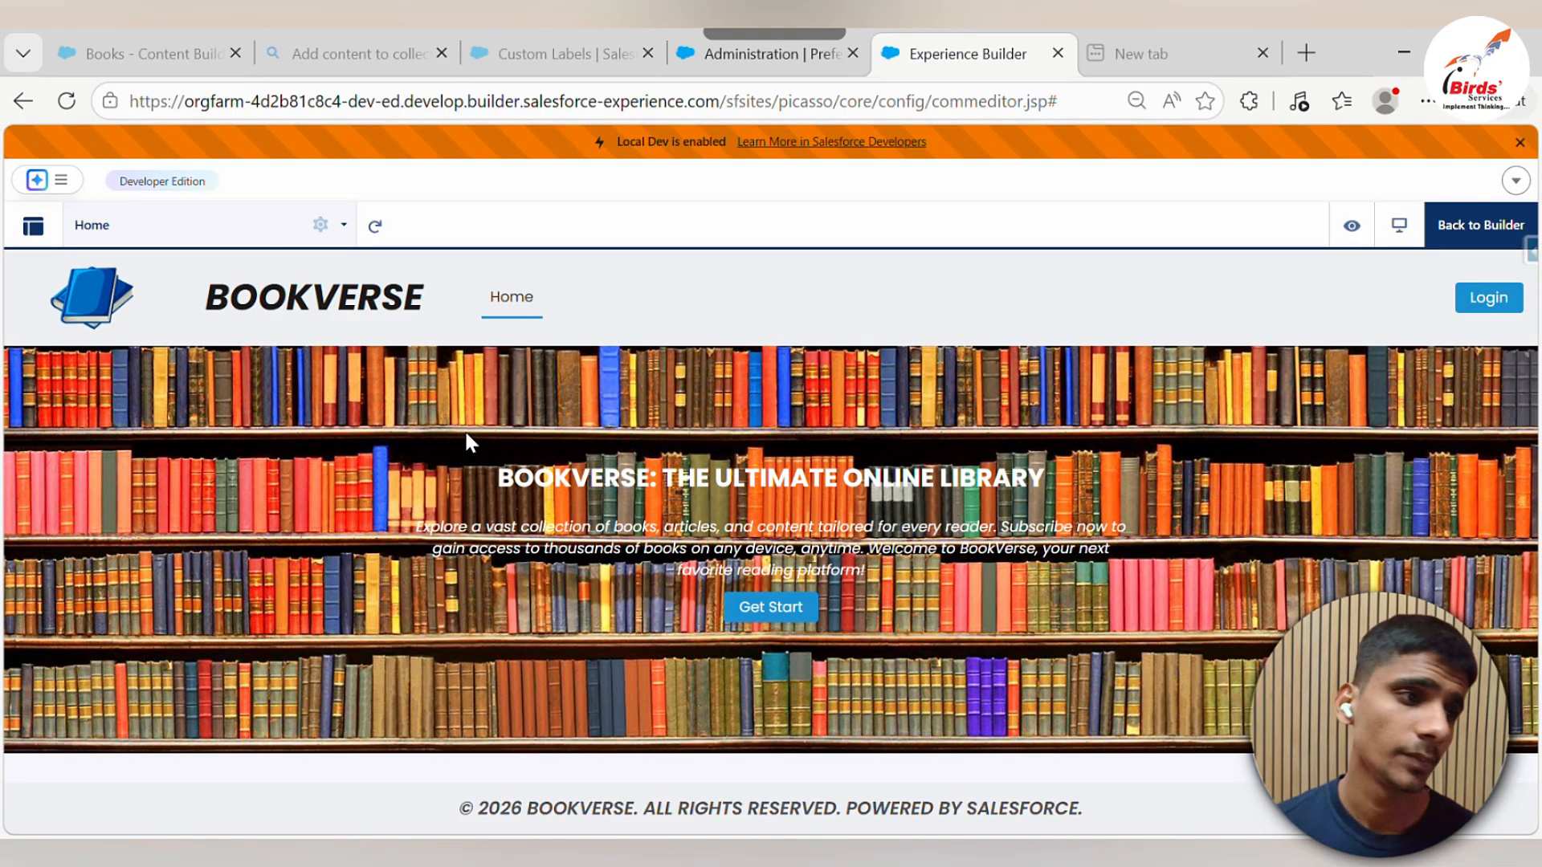
Return to editing and change the hero banner's Get Start button to link to the Books site page
{"action": "left_click", "coordinate": [1480, 225]}
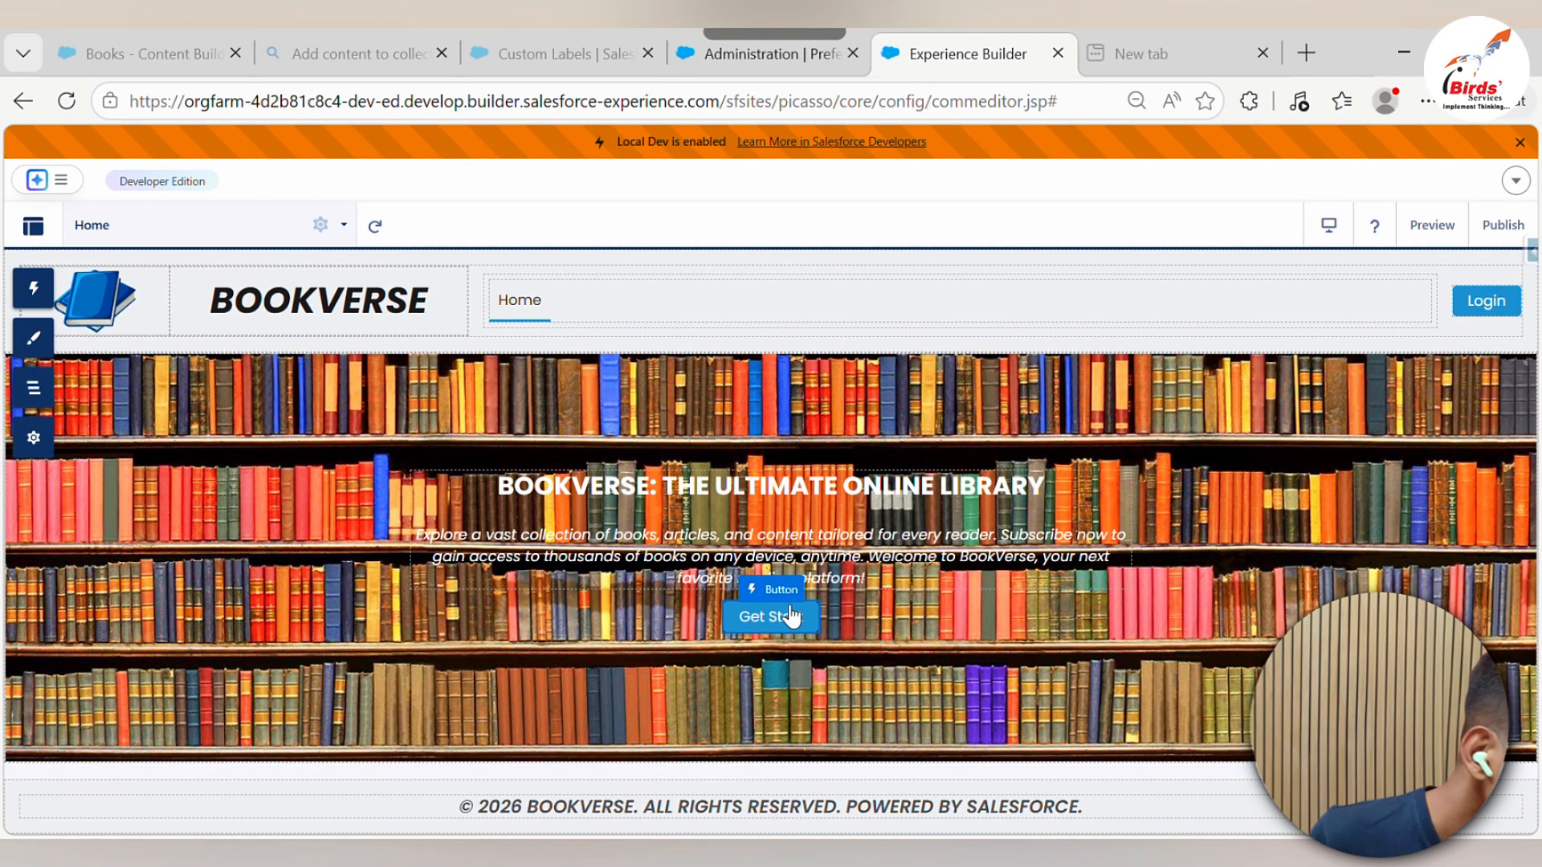
{"action": "left_click", "coordinate": [774, 617]}
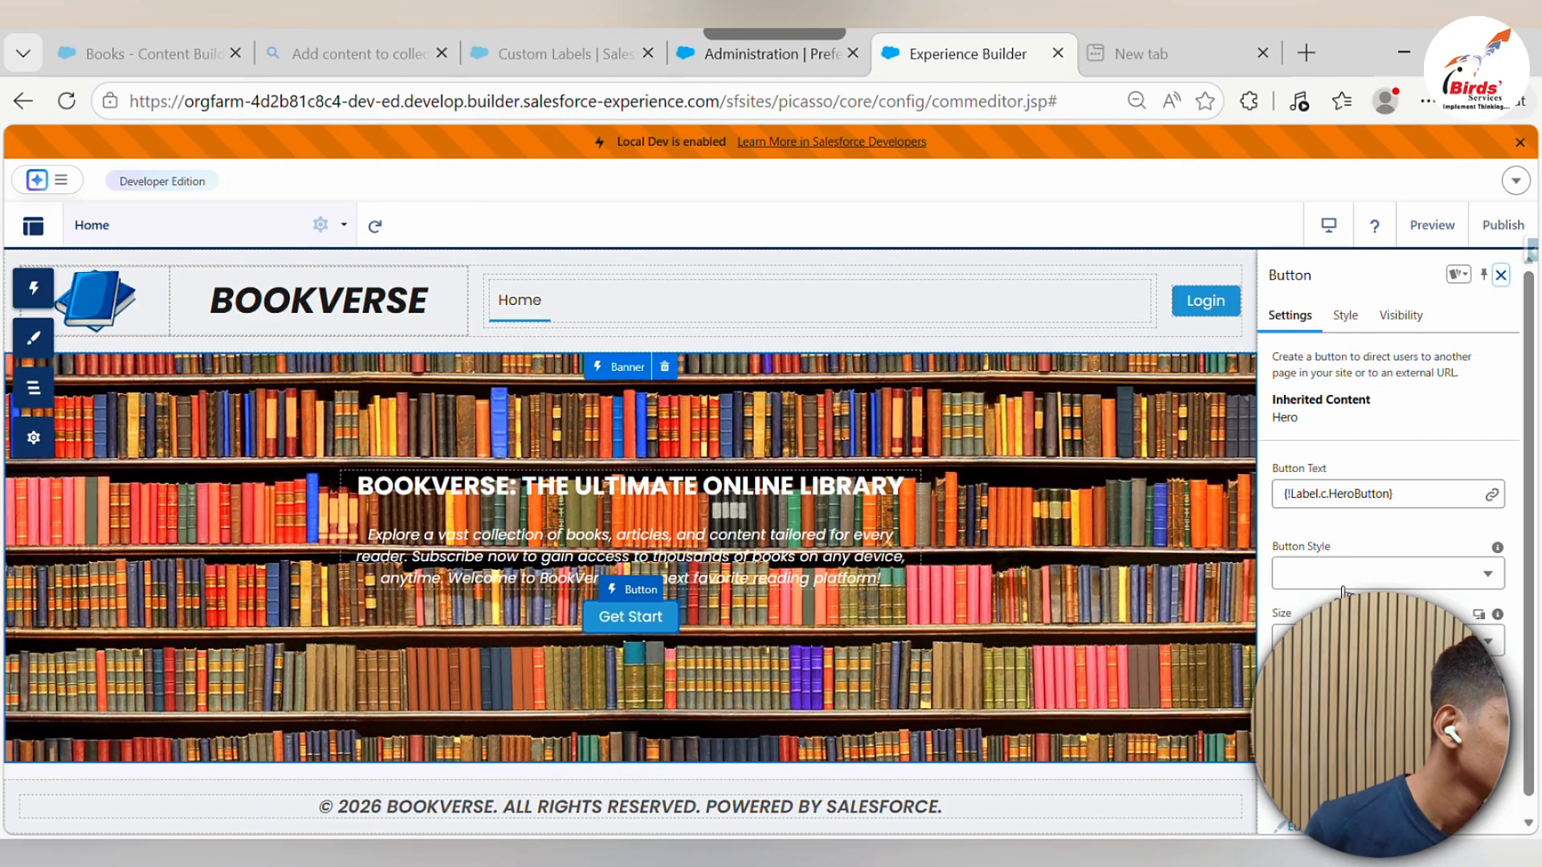
{"action": "scroll", "coordinate": [1357, 574], "scroll_direction": "down", "scroll_amount": 2}
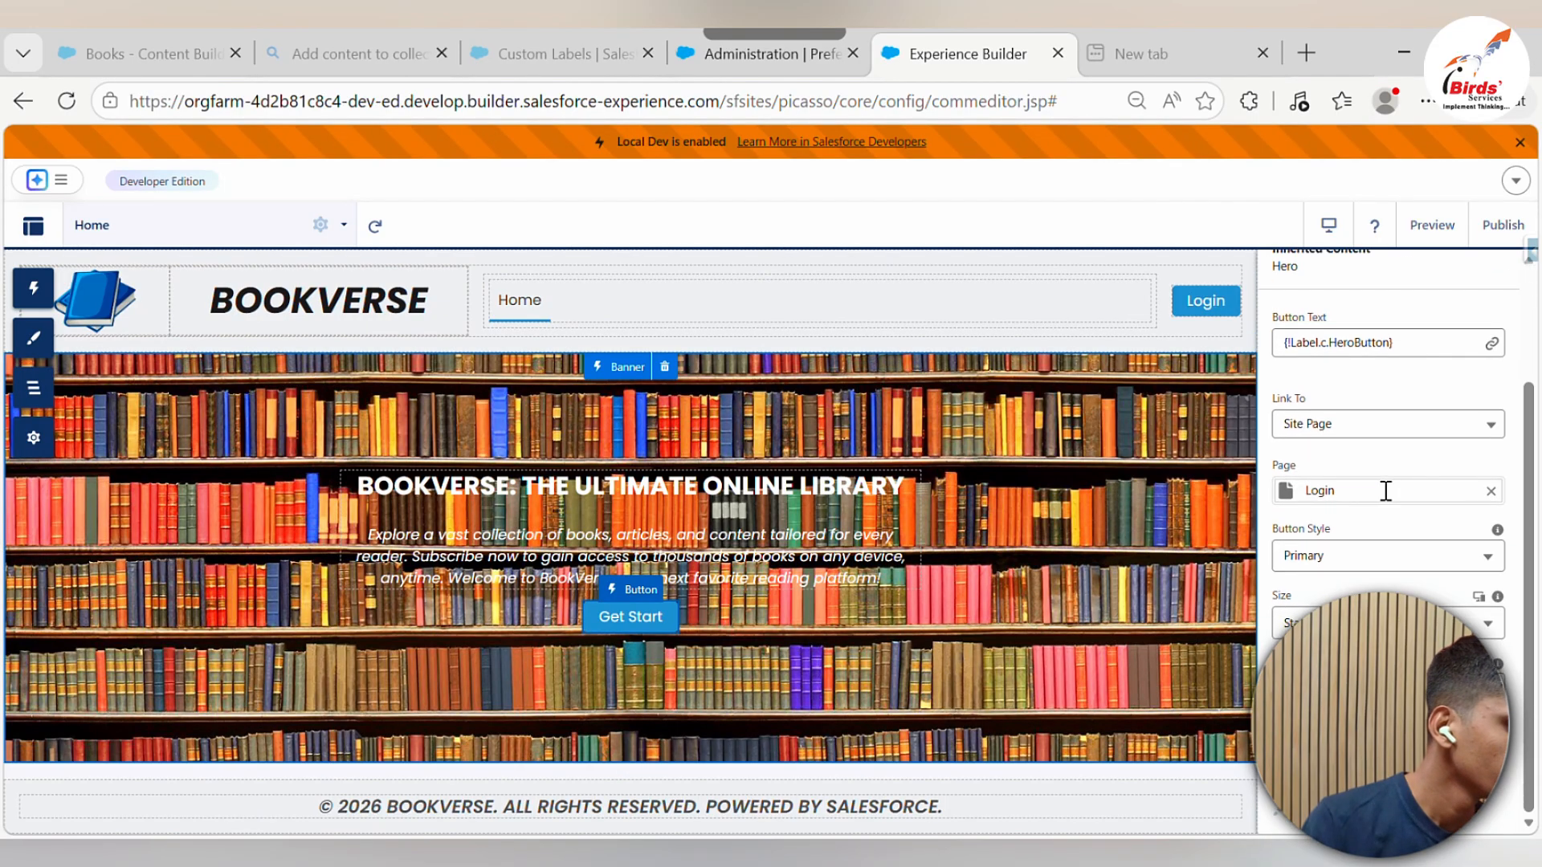
{"action": "left_click", "coordinate": [1491, 490]}
{"action": "left_click", "coordinate": [1333, 569]}
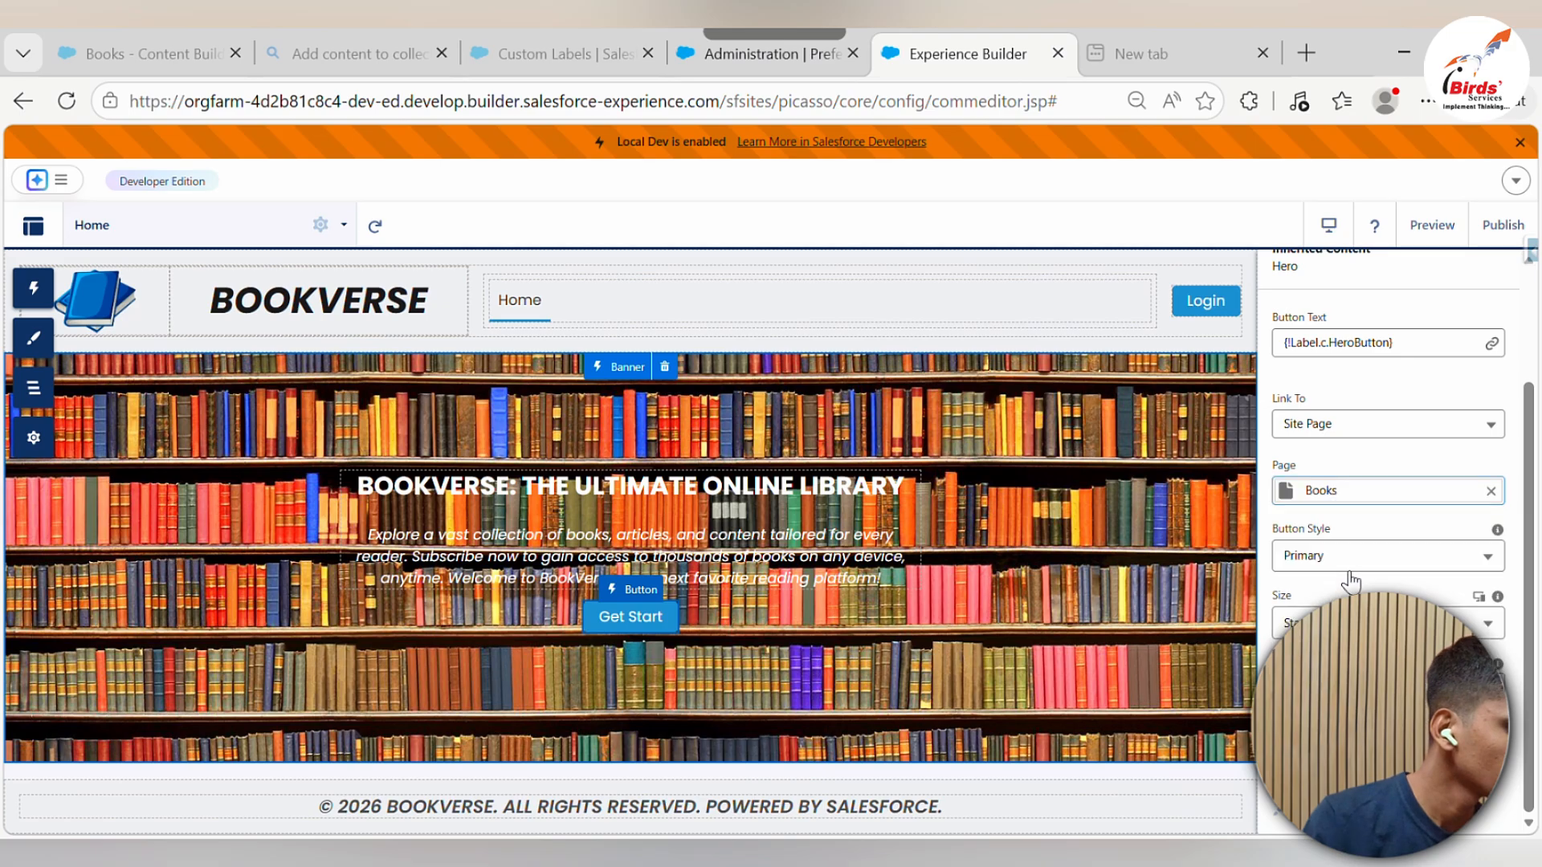
Preview the Books page and open the details of The Psychology of Money
{"action": "left_click", "coordinate": [1426, 238]}
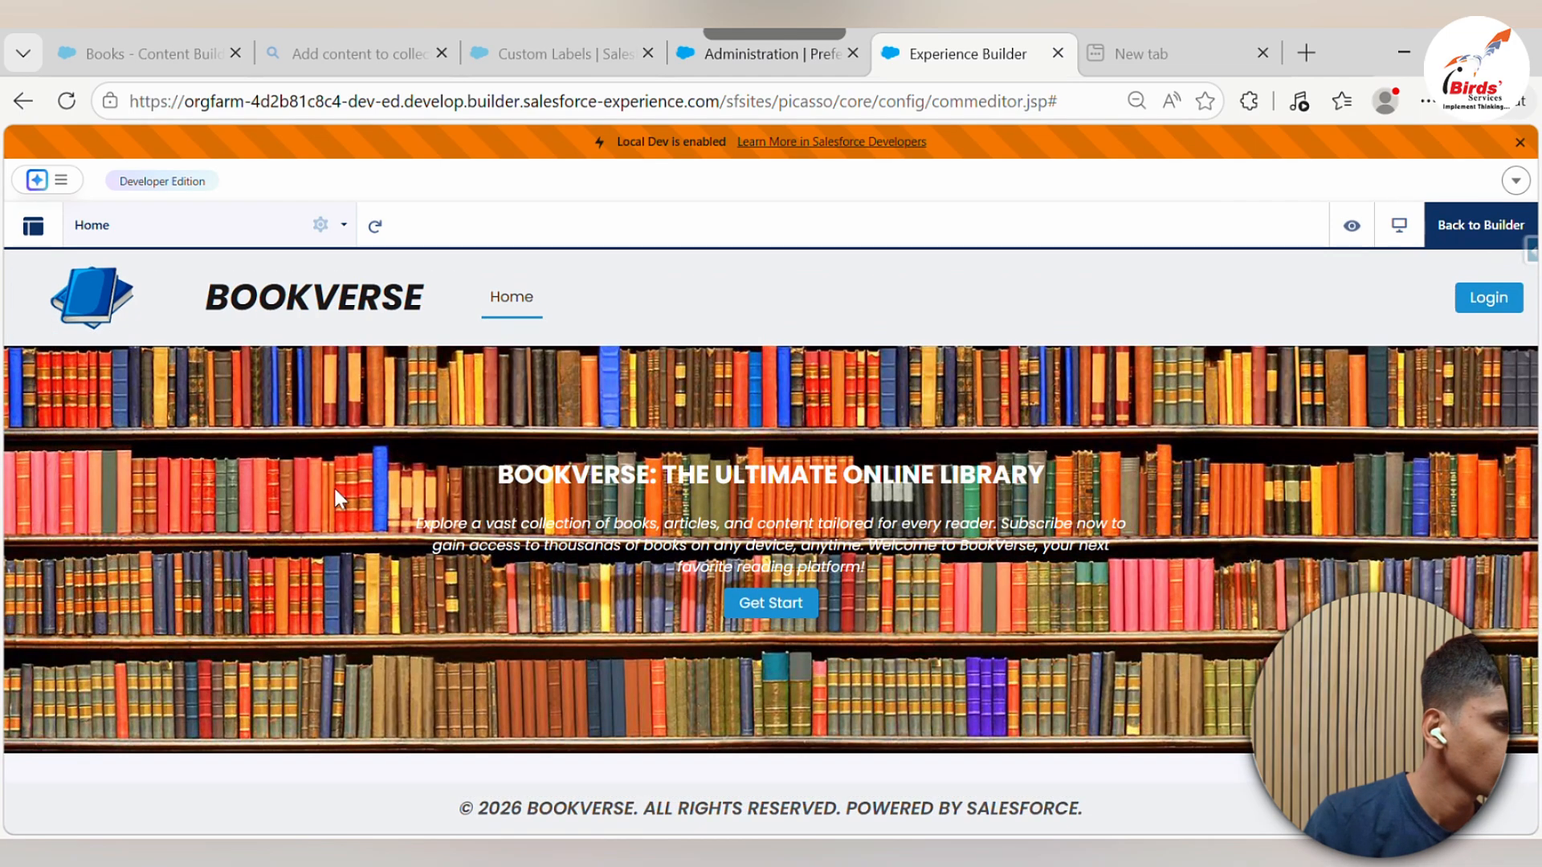
{"action": "left_click", "coordinate": [188, 229]}
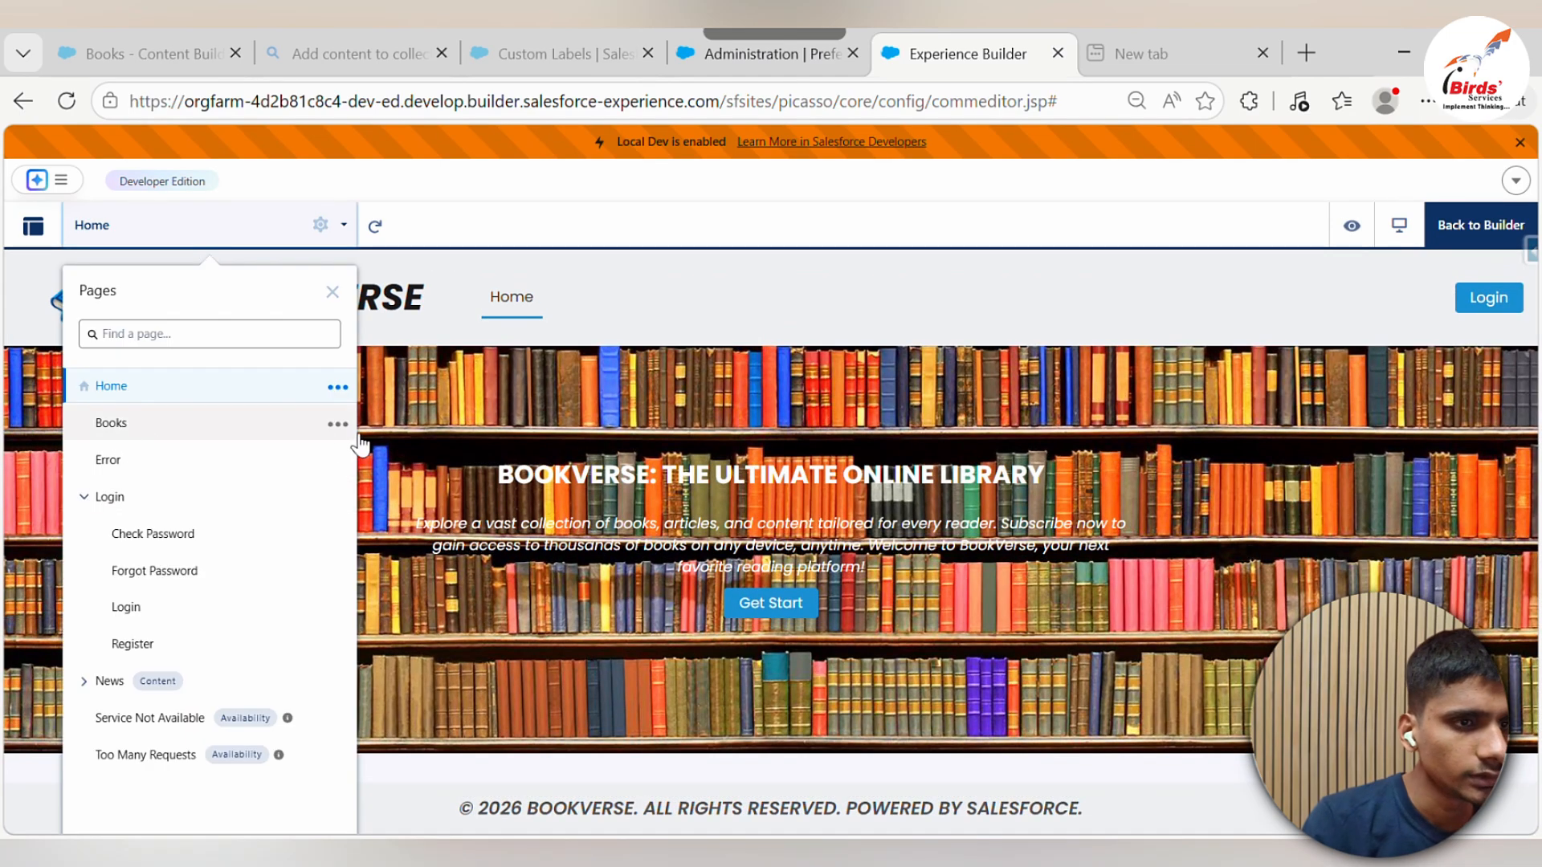
{"action": "left_click", "coordinate": [317, 424]}
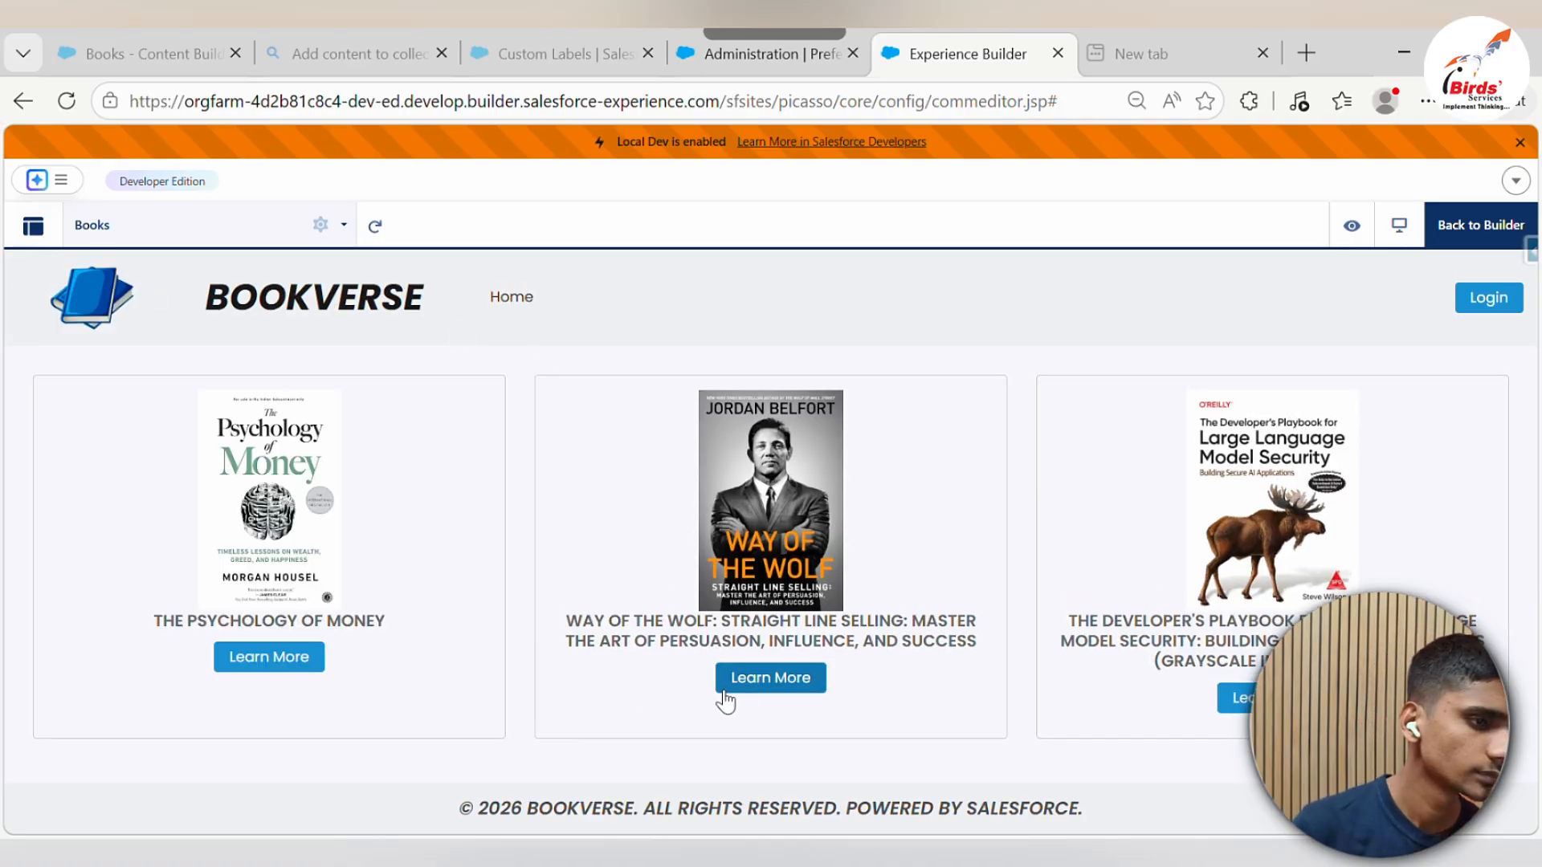
{"action": "left_click", "coordinate": [225, 670]}
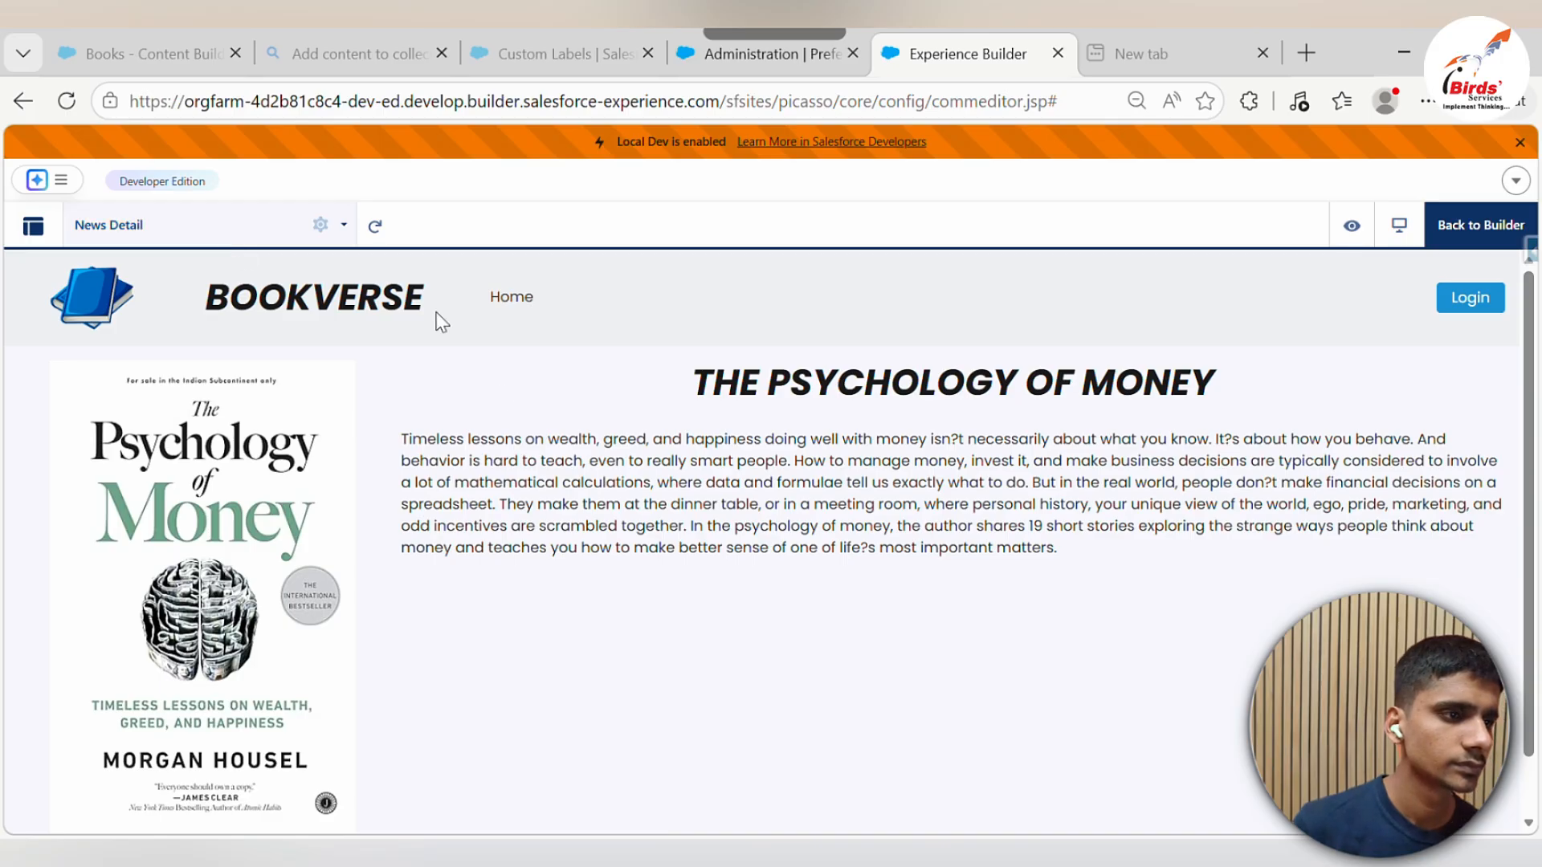
Test the preview from Home through Get Start to the Way of the Wolf details, and review that book's whole page
{"action": "left_click", "coordinate": [199, 228]}
{"action": "left_click", "coordinate": [153, 389]}
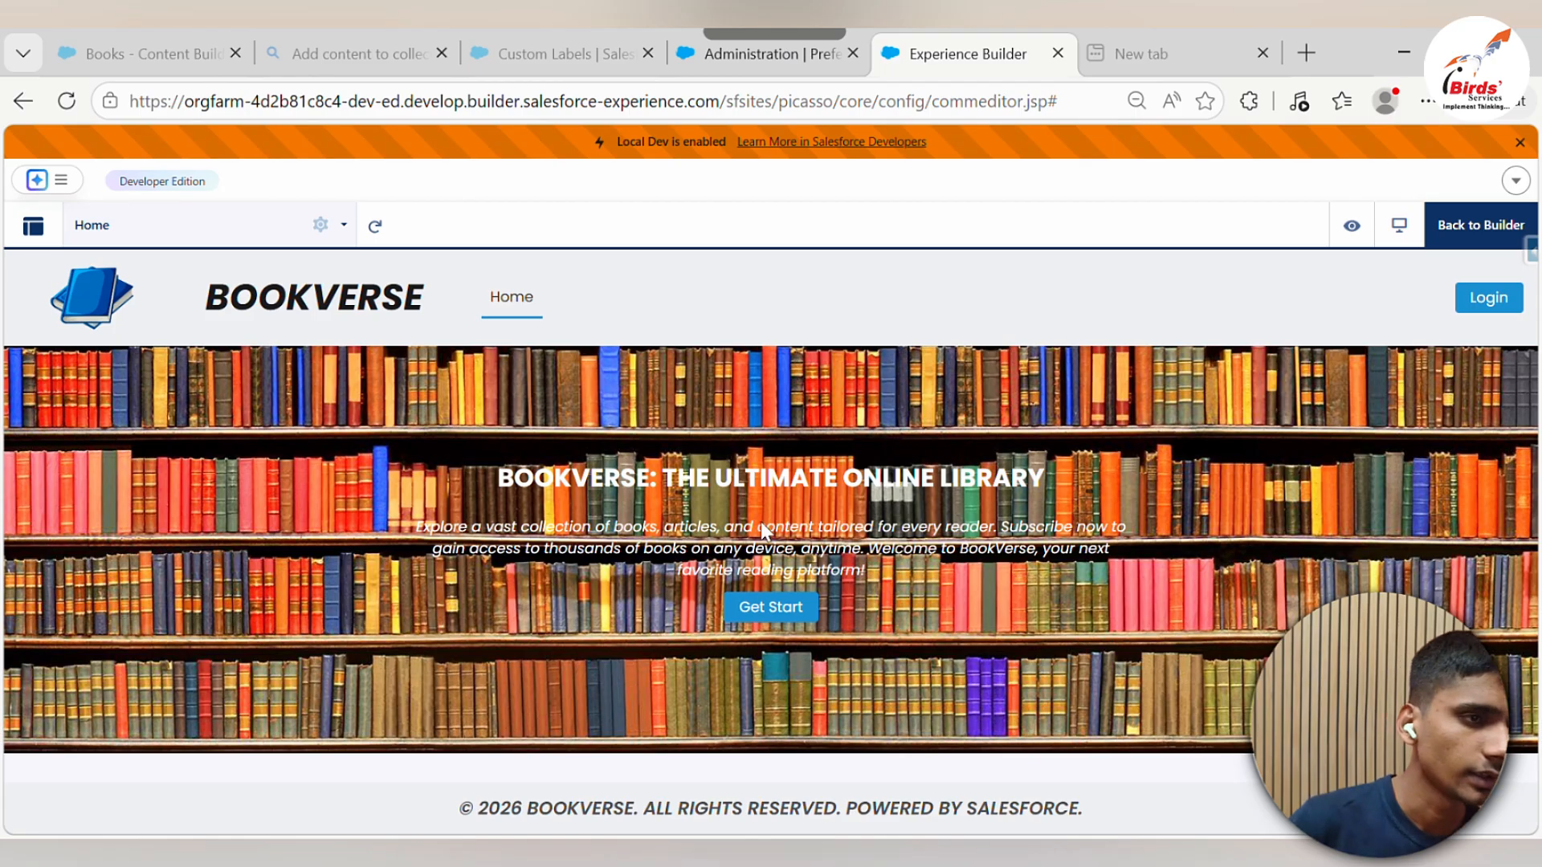
{"action": "left_click", "coordinate": [810, 616]}
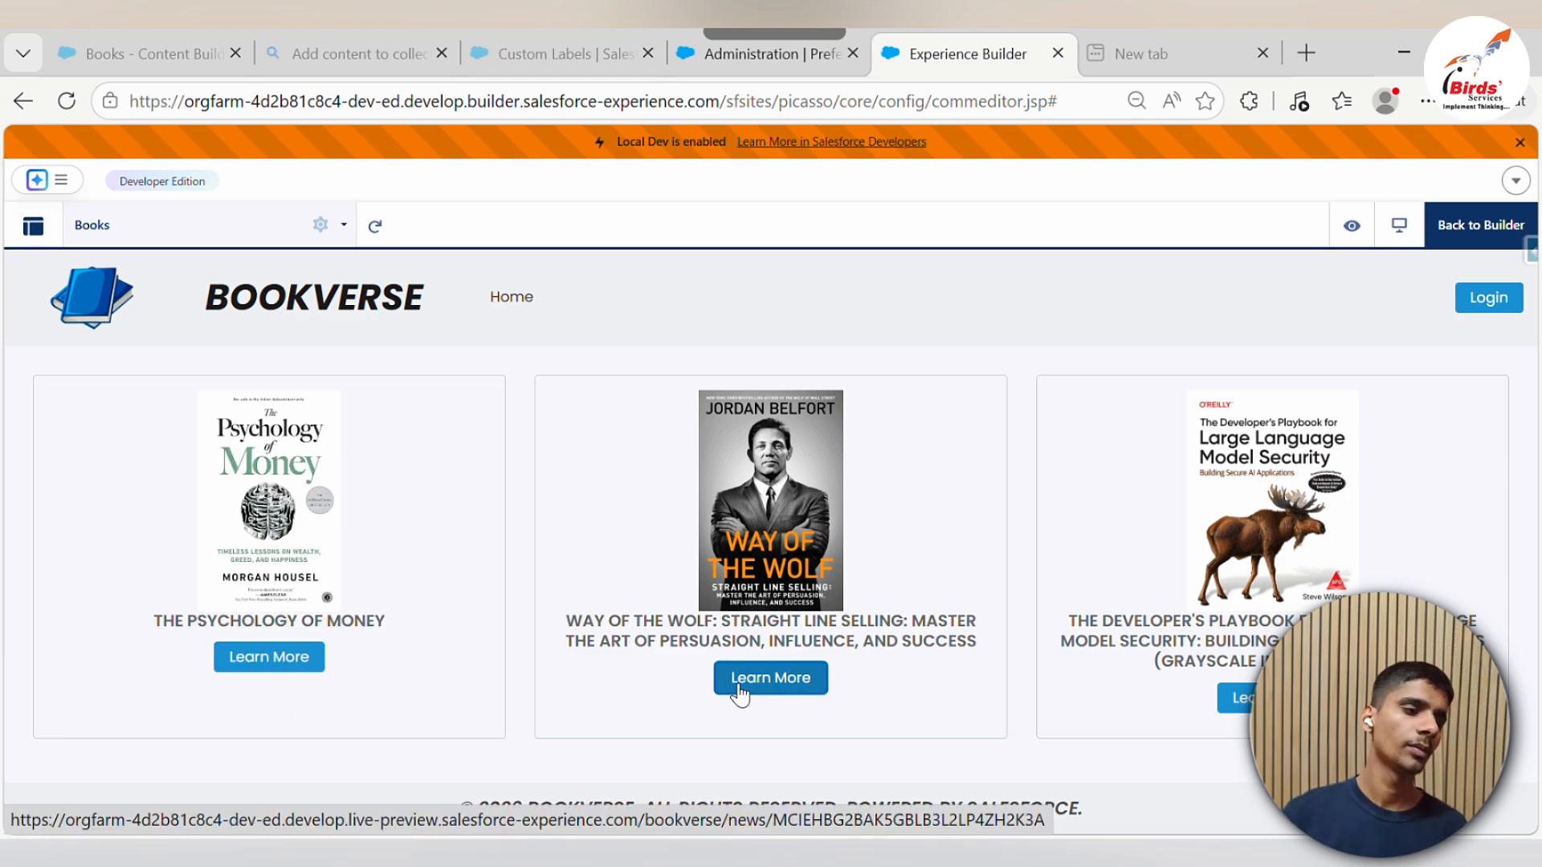
{"action": "left_click", "coordinate": [814, 681]}
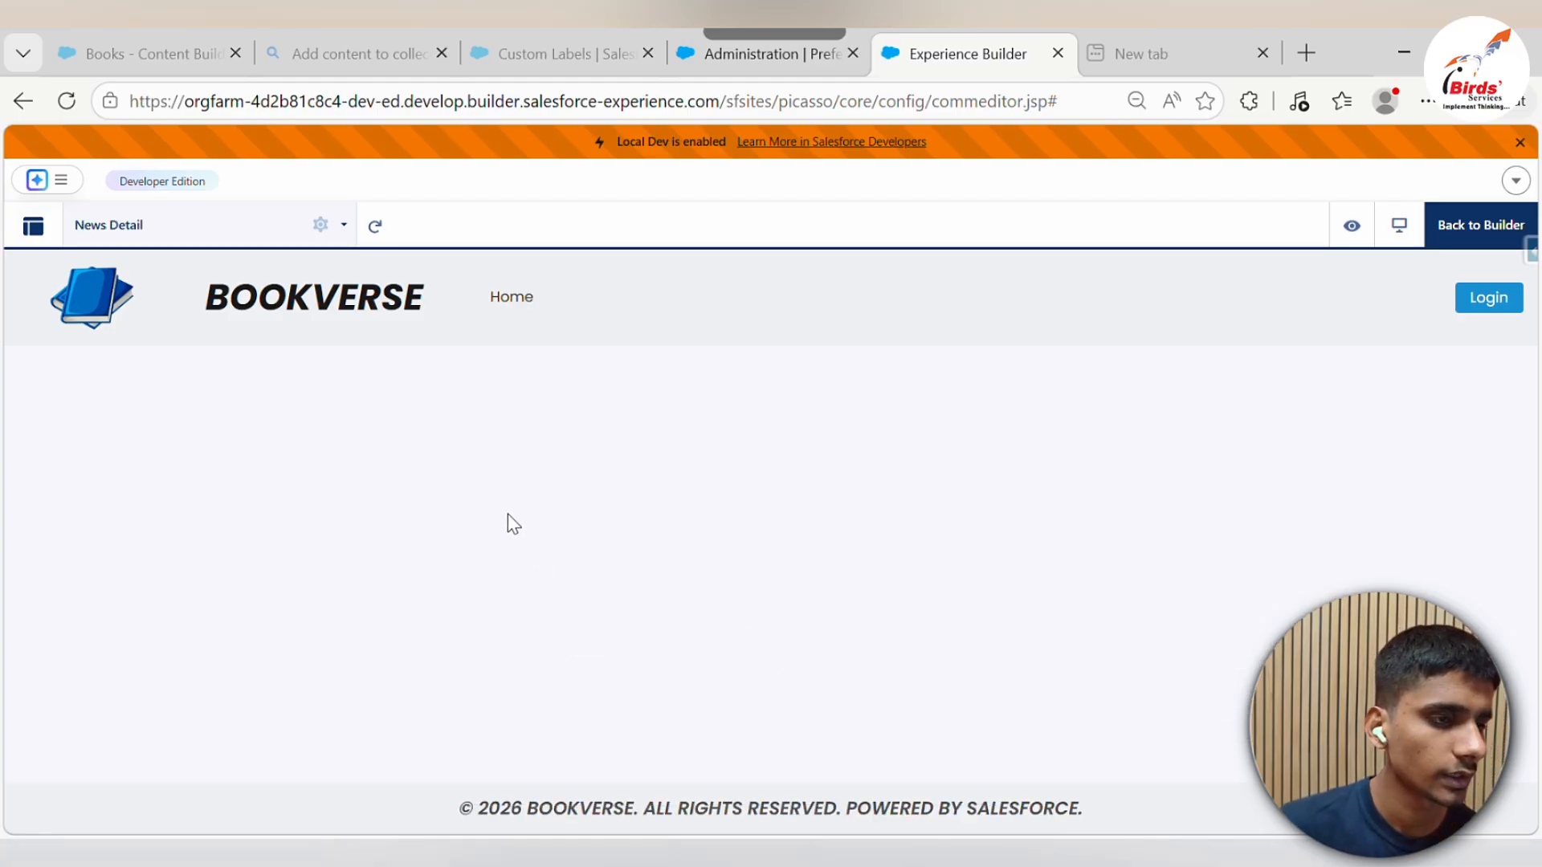
{"action": "scroll", "coordinate": [406, 441], "scroll_direction": "down", "scroll_amount": 2}
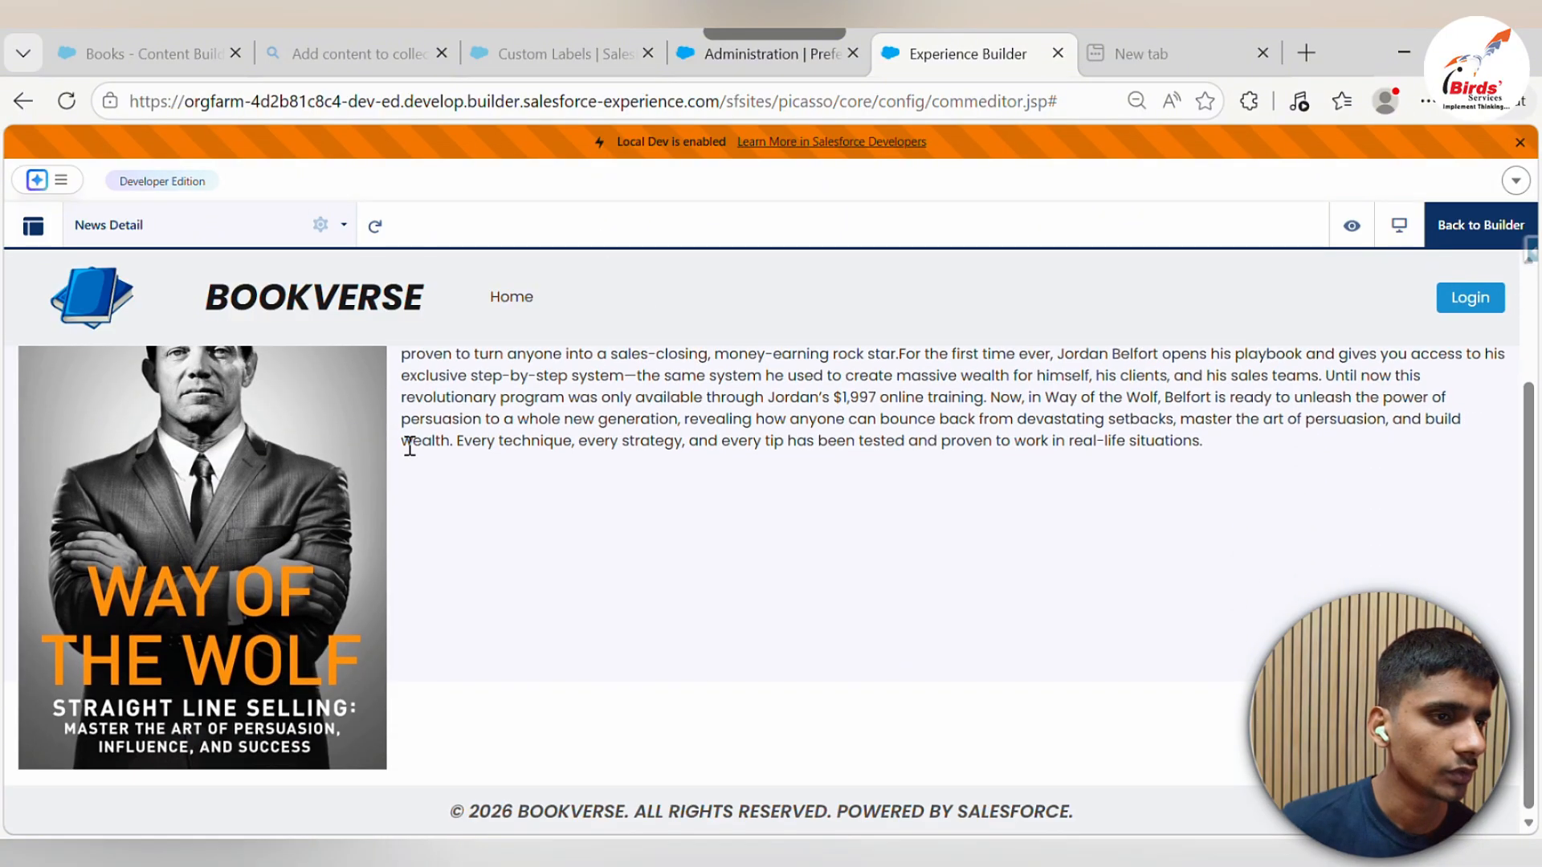
{"action": "scroll", "coordinate": [407, 399], "scroll_direction": "up", "scroll_amount": 2}
{"action": "scroll", "coordinate": [349, 499], "scroll_direction": "down", "scroll_amount": 2}
{"action": "scroll", "coordinate": [509, 585], "scroll_direction": "up", "scroll_amount": 2}
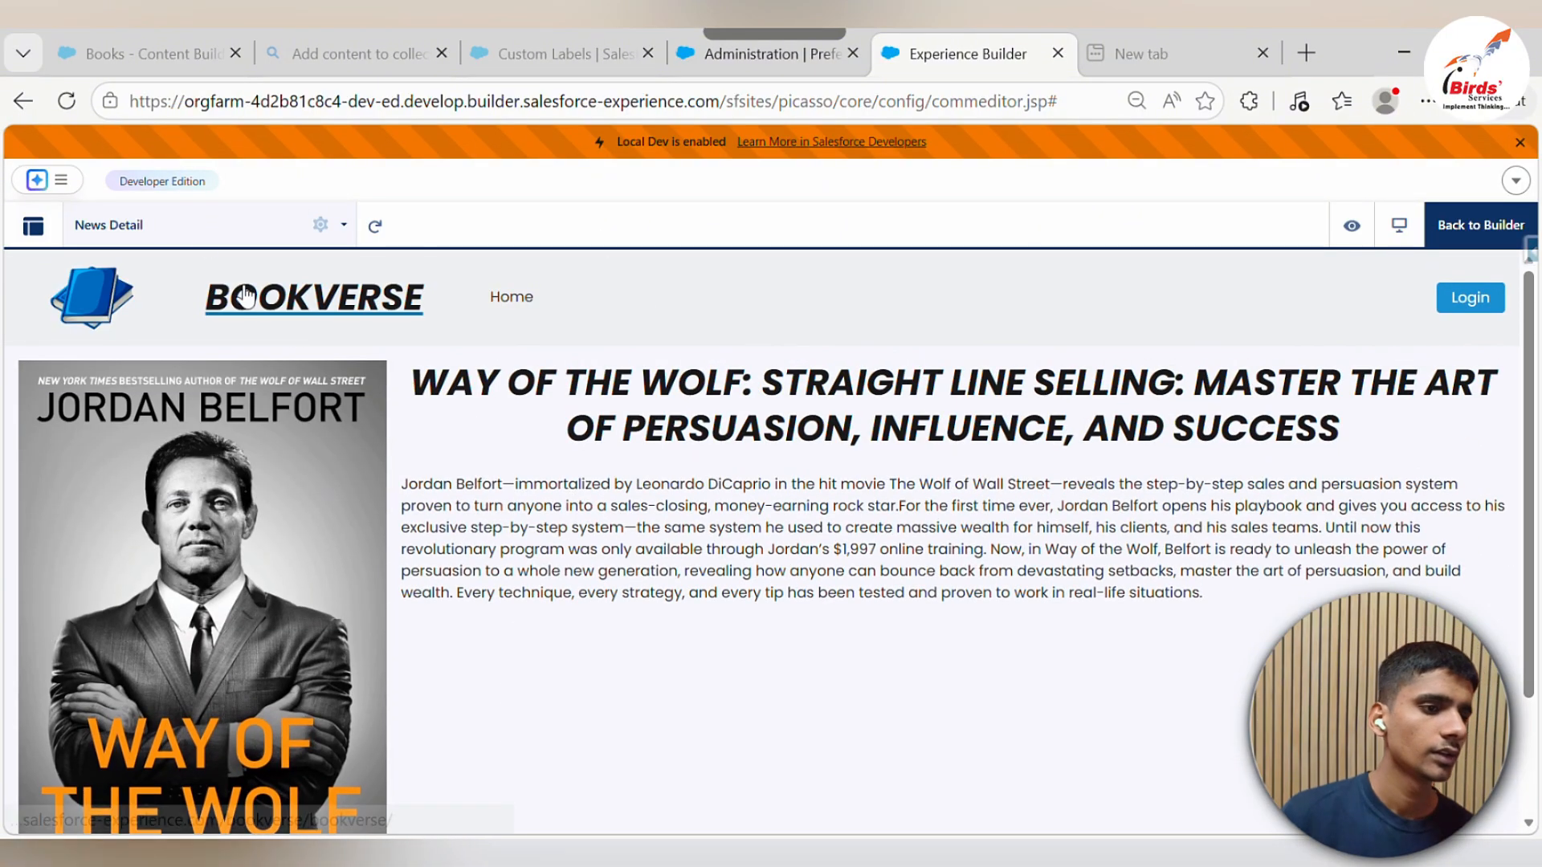
{"action": "scroll", "coordinate": [241, 305], "scroll_direction": "down", "scroll_amount": 1}
{"action": "scroll", "coordinate": [283, 334], "scroll_direction": "up", "scroll_amount": 1}
Switch the preview to the Home page and return to editing it
{"action": "left_click", "coordinate": [216, 232]}
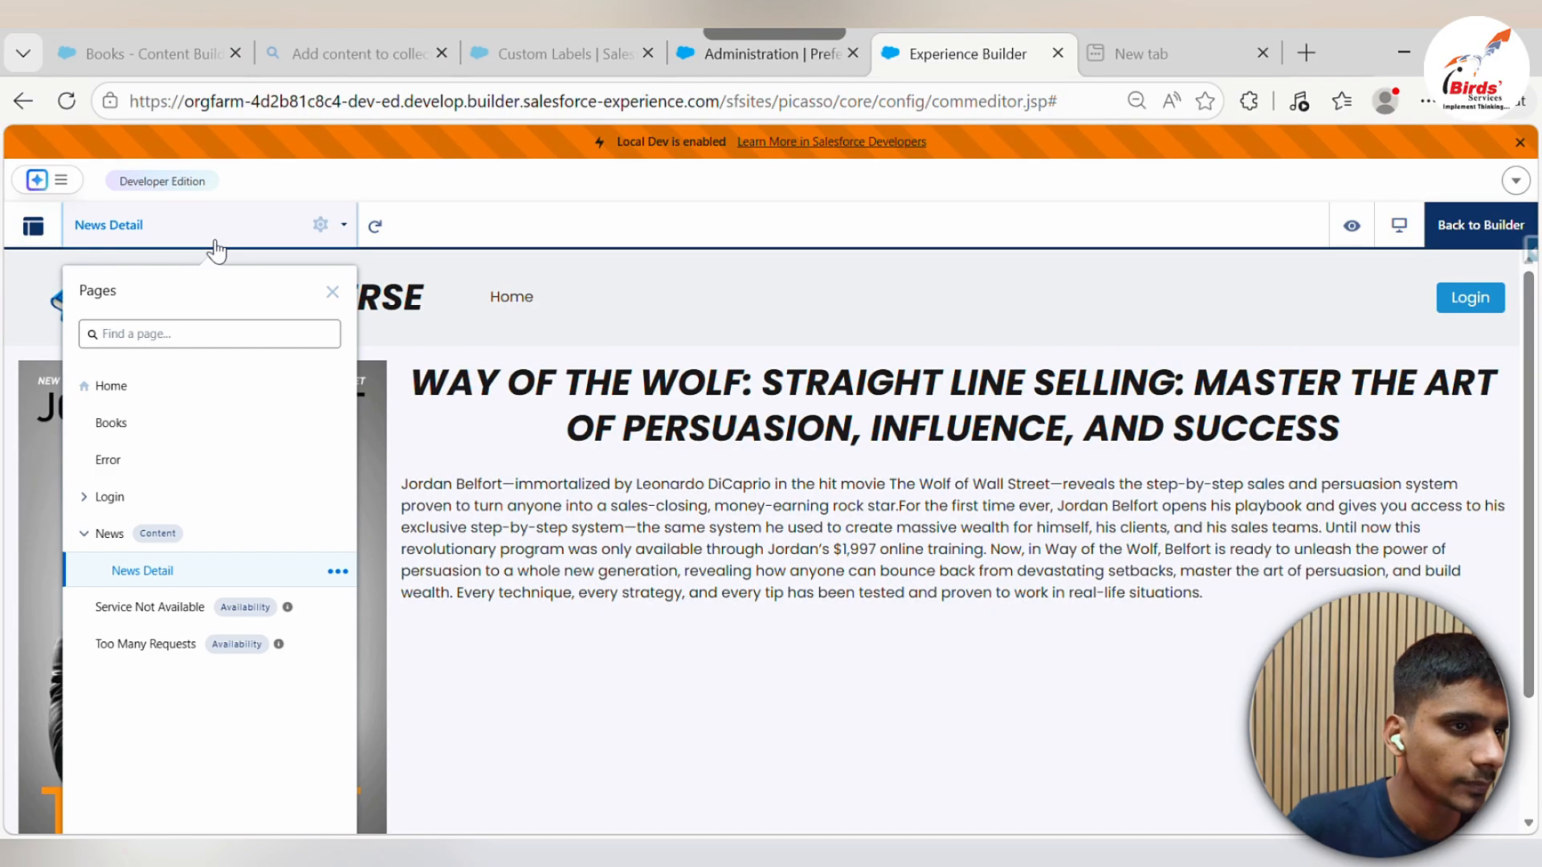
{"action": "left_click", "coordinate": [114, 387]}
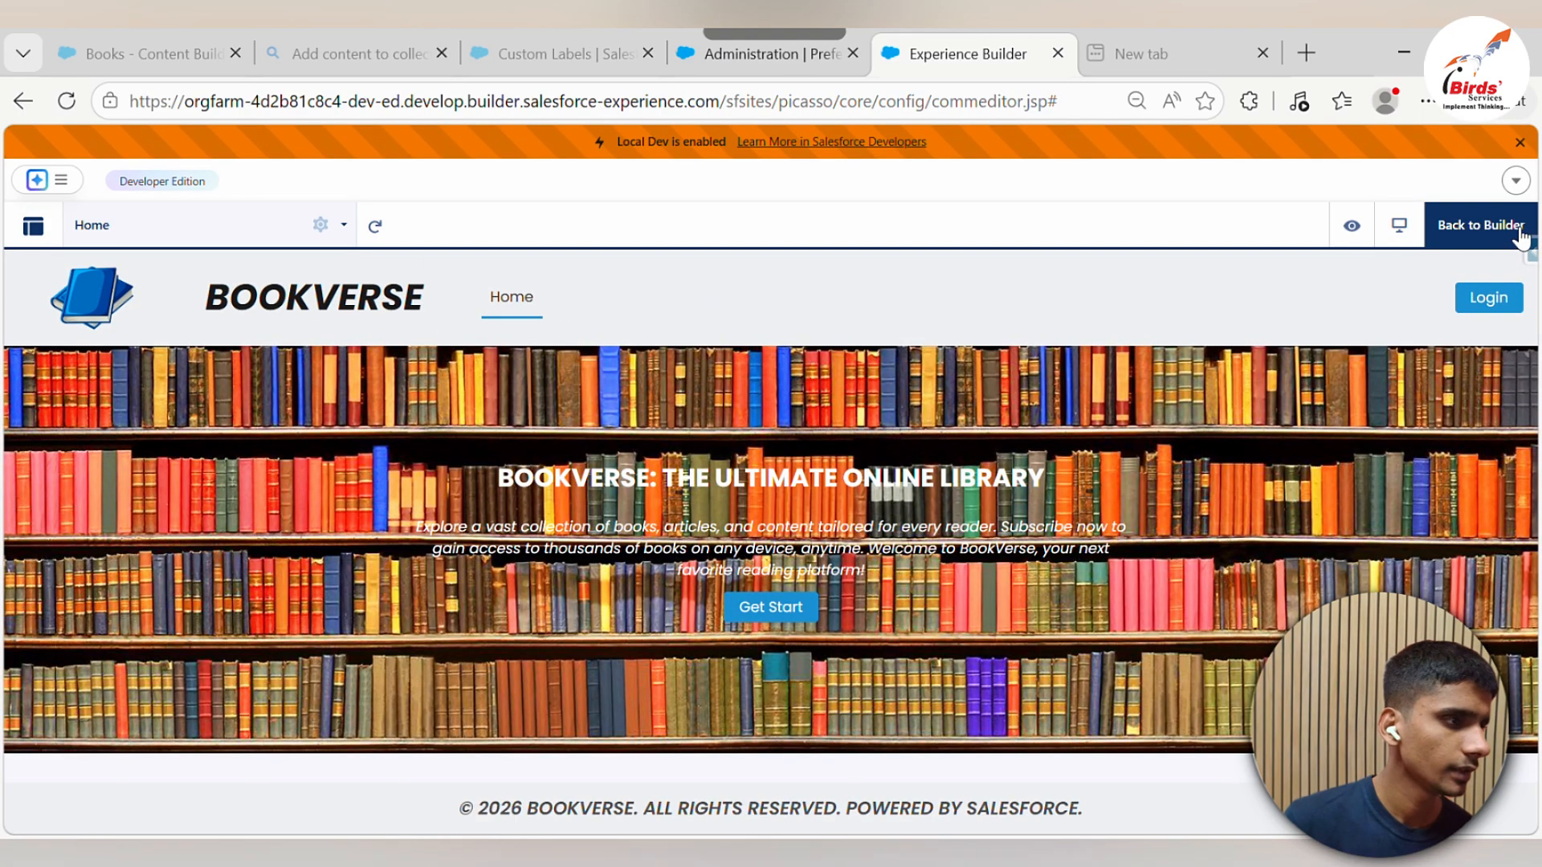
{"action": "left_click", "coordinate": [1482, 225]}
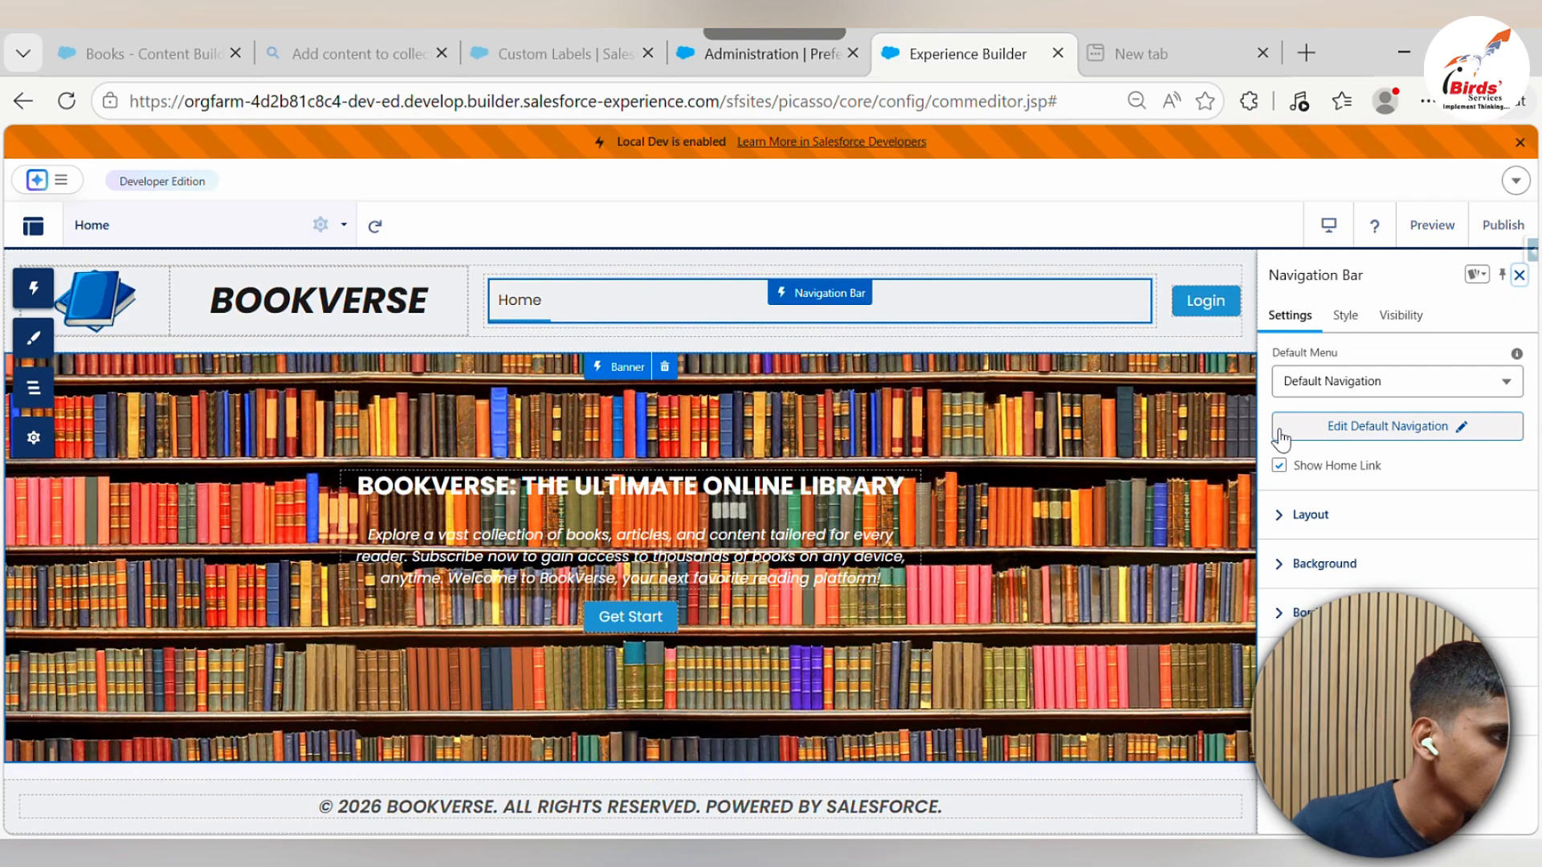
Open the Default Navigation menu for editing from the site's navigation settings and add a new menu item
{"action": "left_click", "coordinate": [1318, 426]}
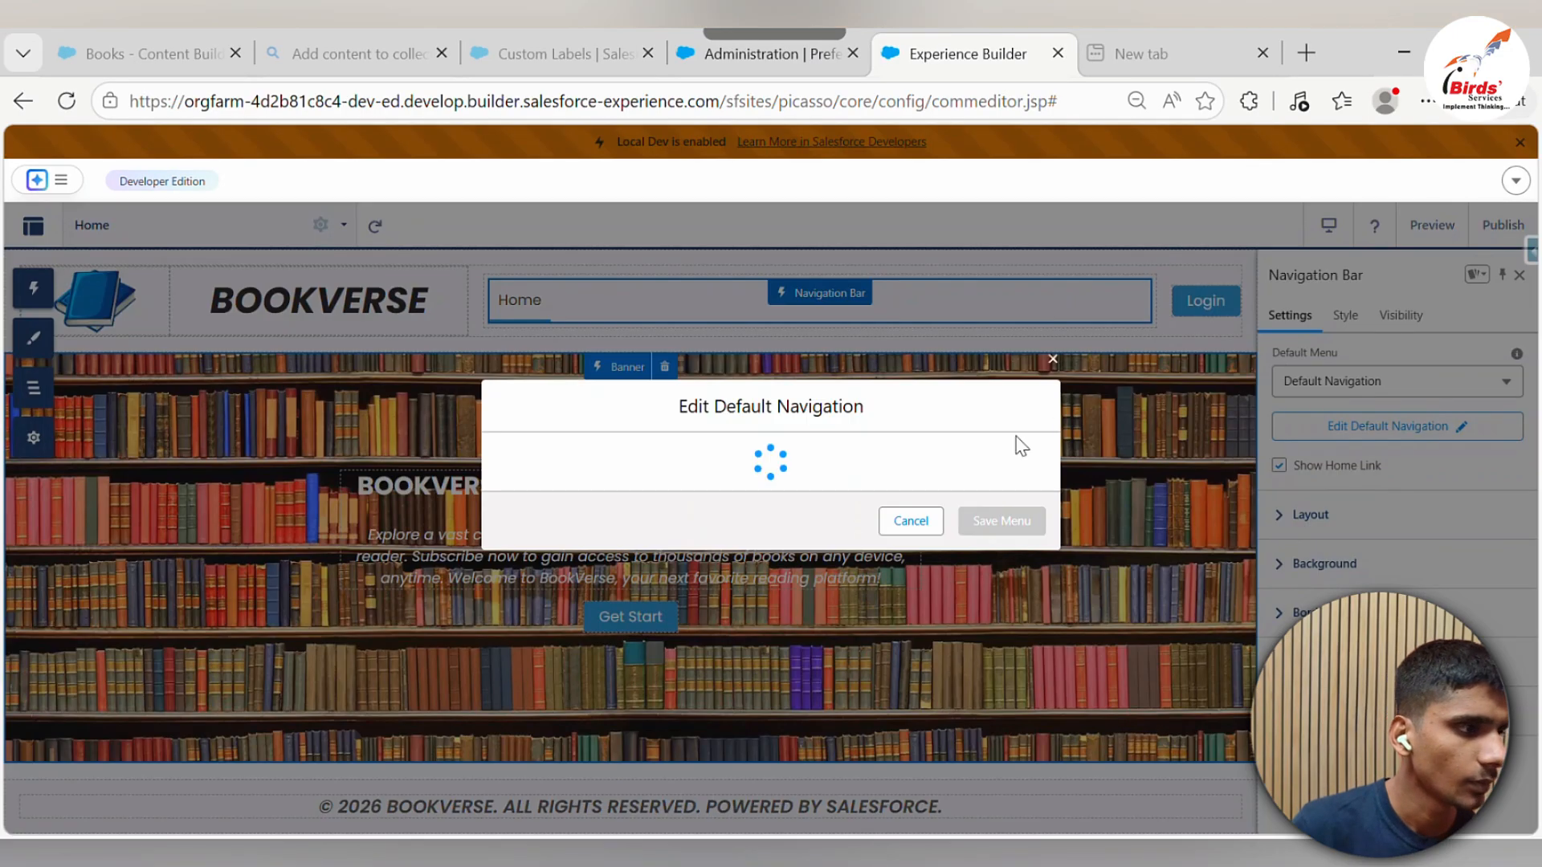
{"action": "left_click", "coordinate": [906, 520]}
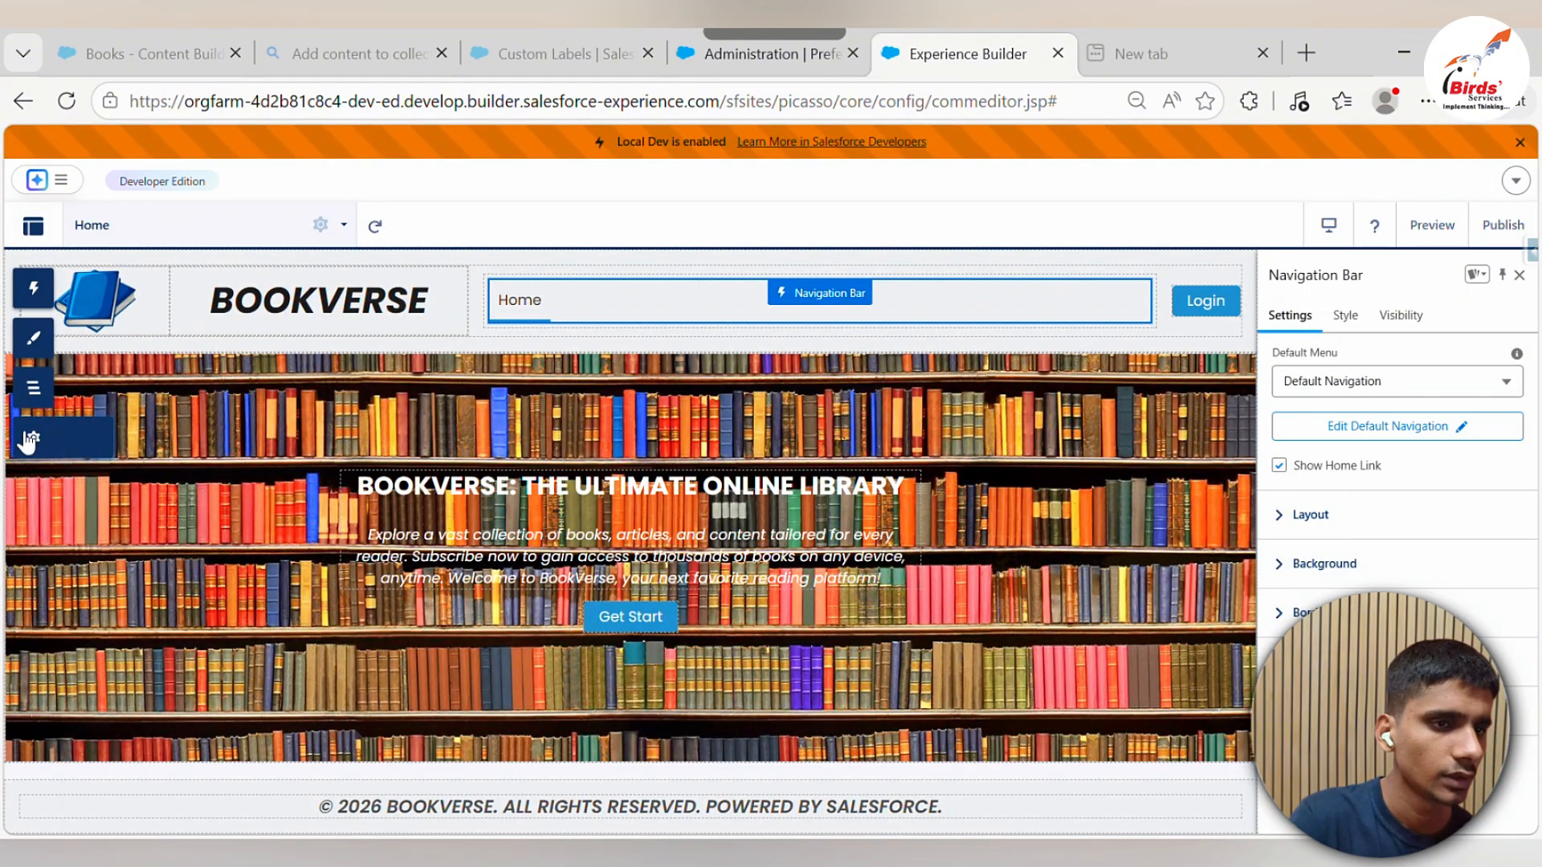
{"action": "left_click", "coordinate": [33, 437]}
{"action": "left_click", "coordinate": [101, 454]}
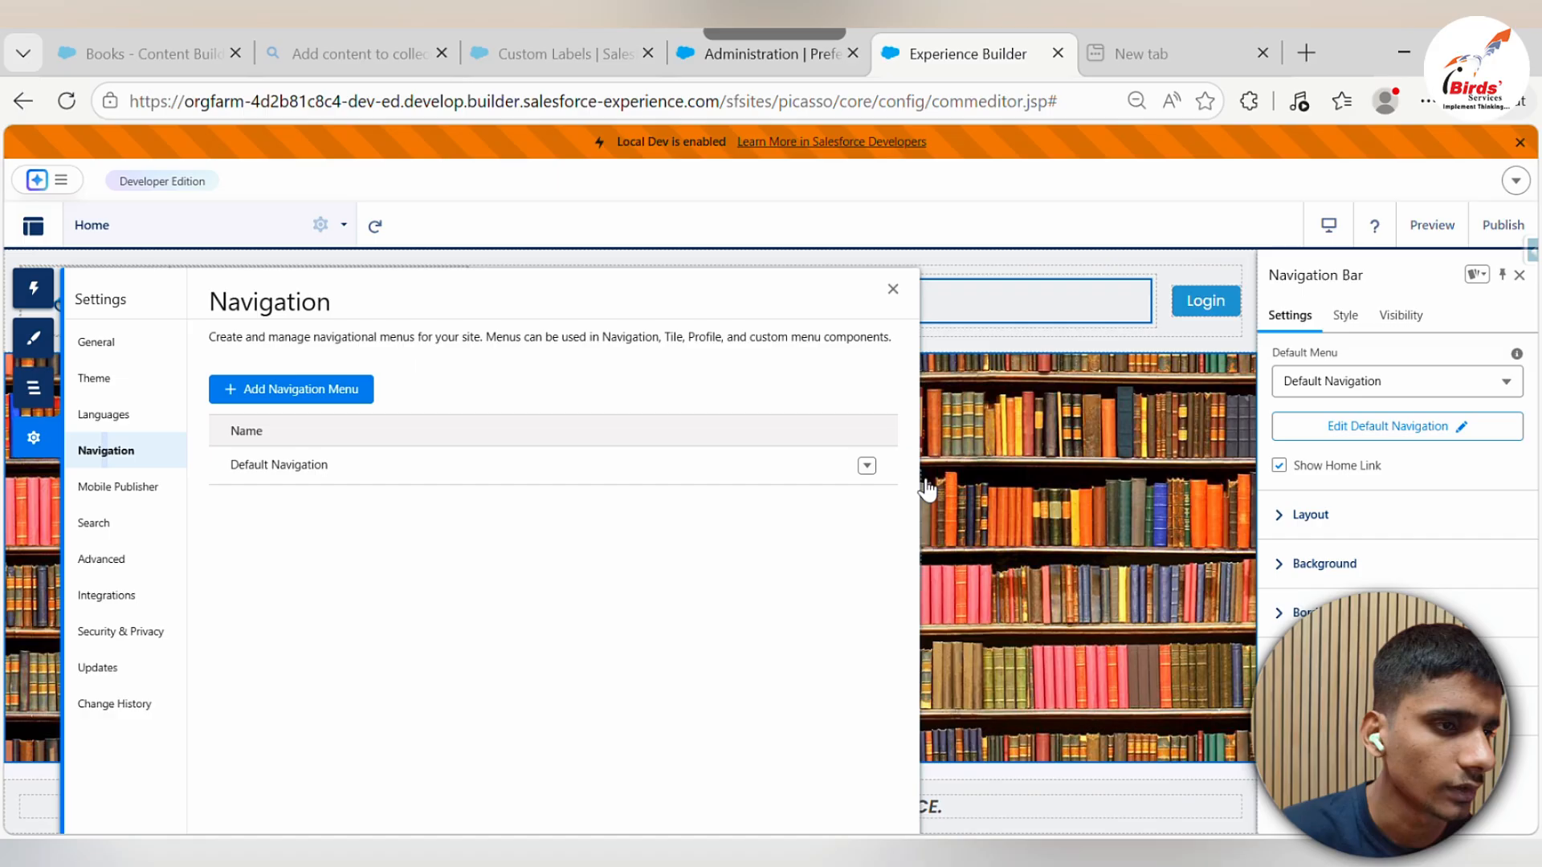
{"action": "left_click", "coordinate": [866, 465]}
{"action": "left_click", "coordinate": [857, 502]}
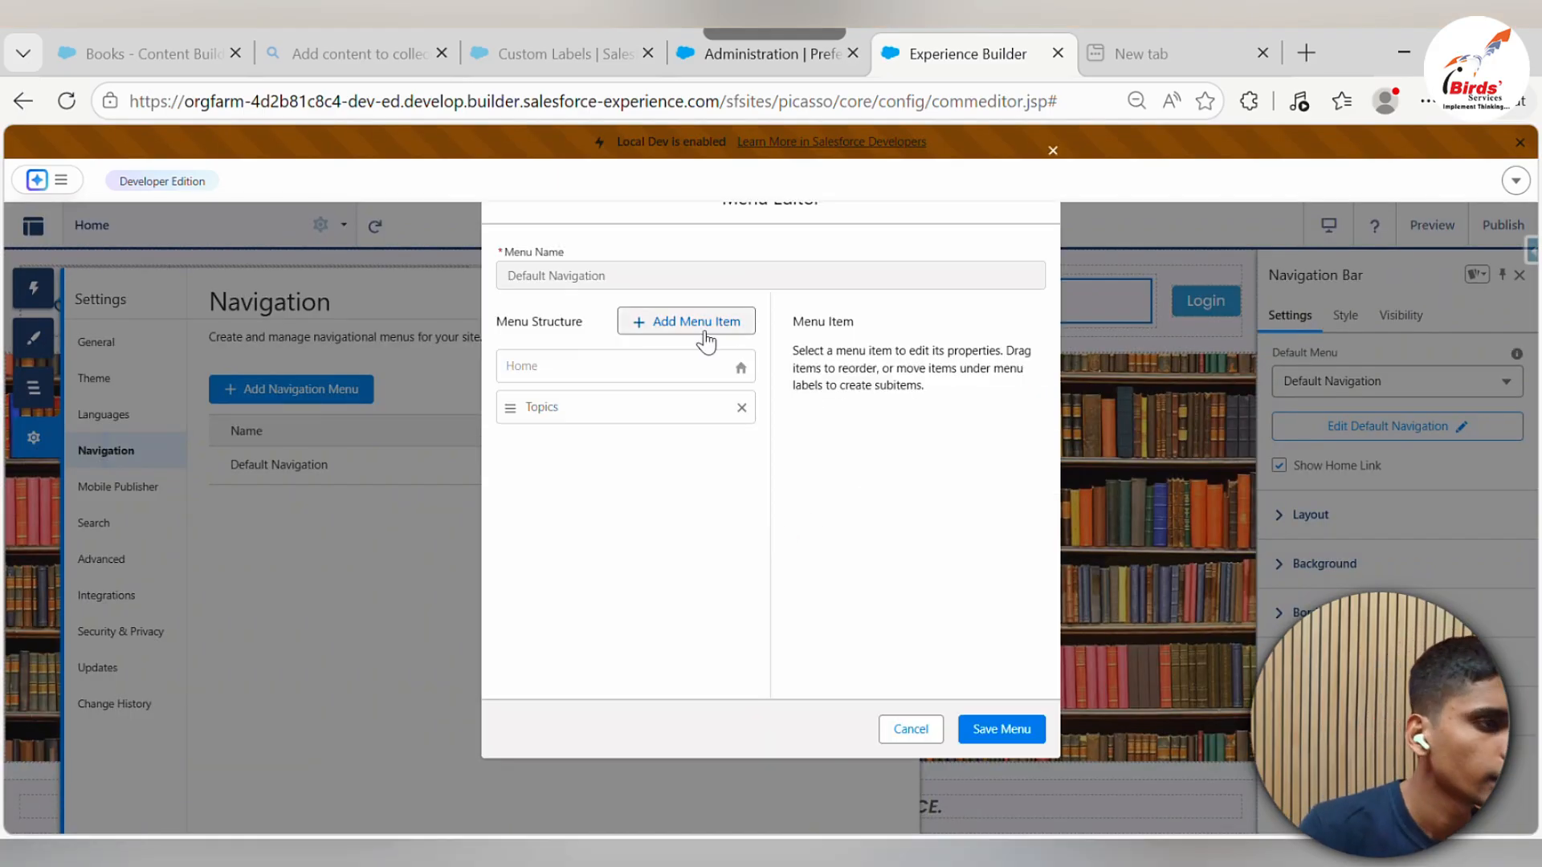
{"action": "left_click", "coordinate": [705, 341]}
Rename the Topics menu item as Books
{"action": "left_click", "coordinate": [697, 408]}
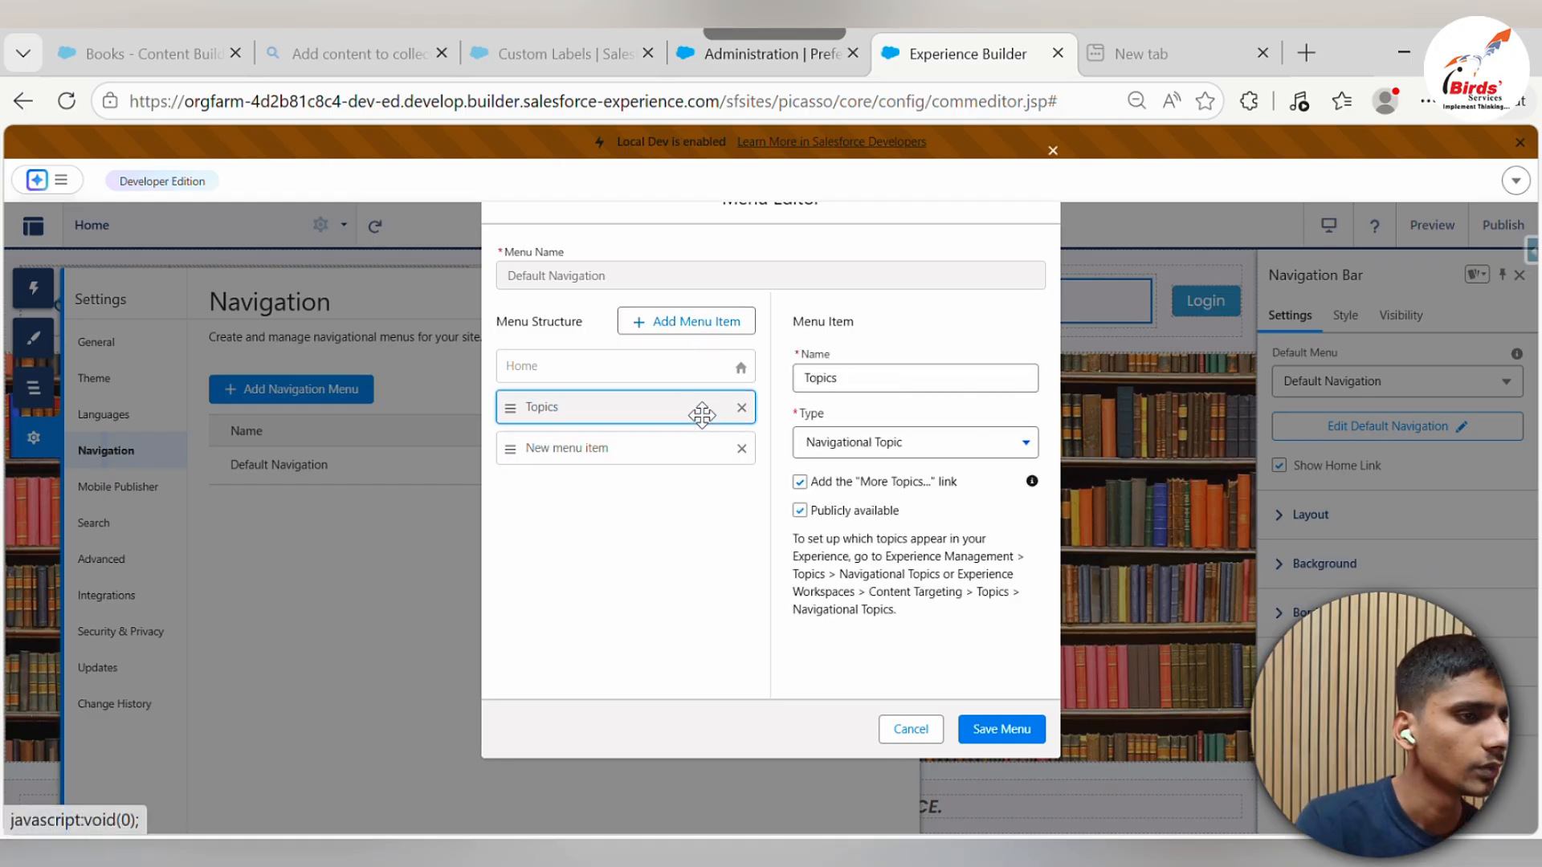
{"action": "double_click", "coordinate": [925, 383]}
{"action": "key", "text": "BackSpace"}
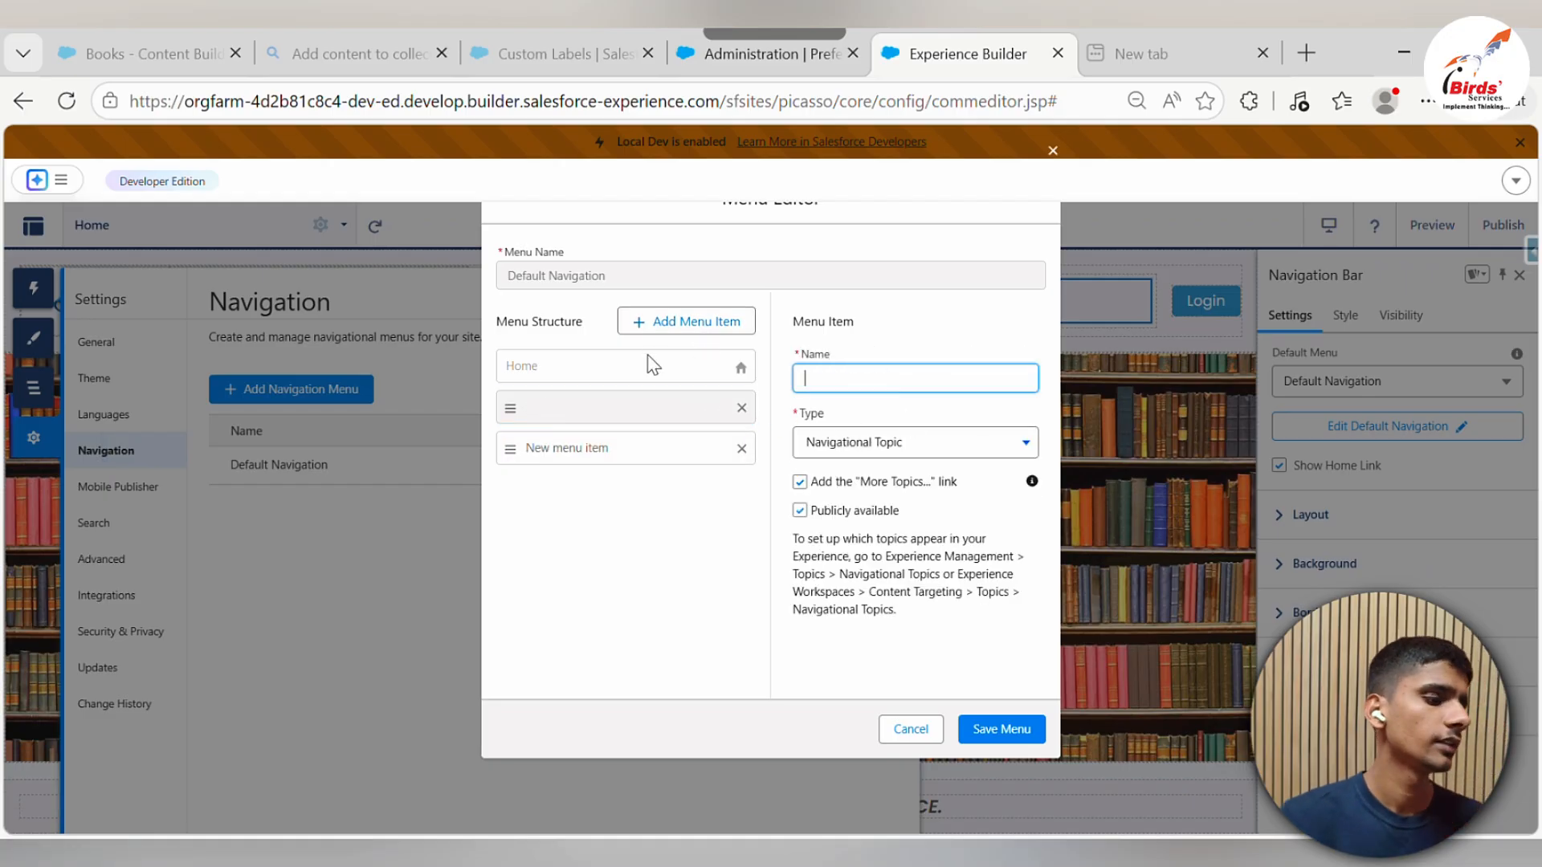
{"action": "type", "text": "Boo"}
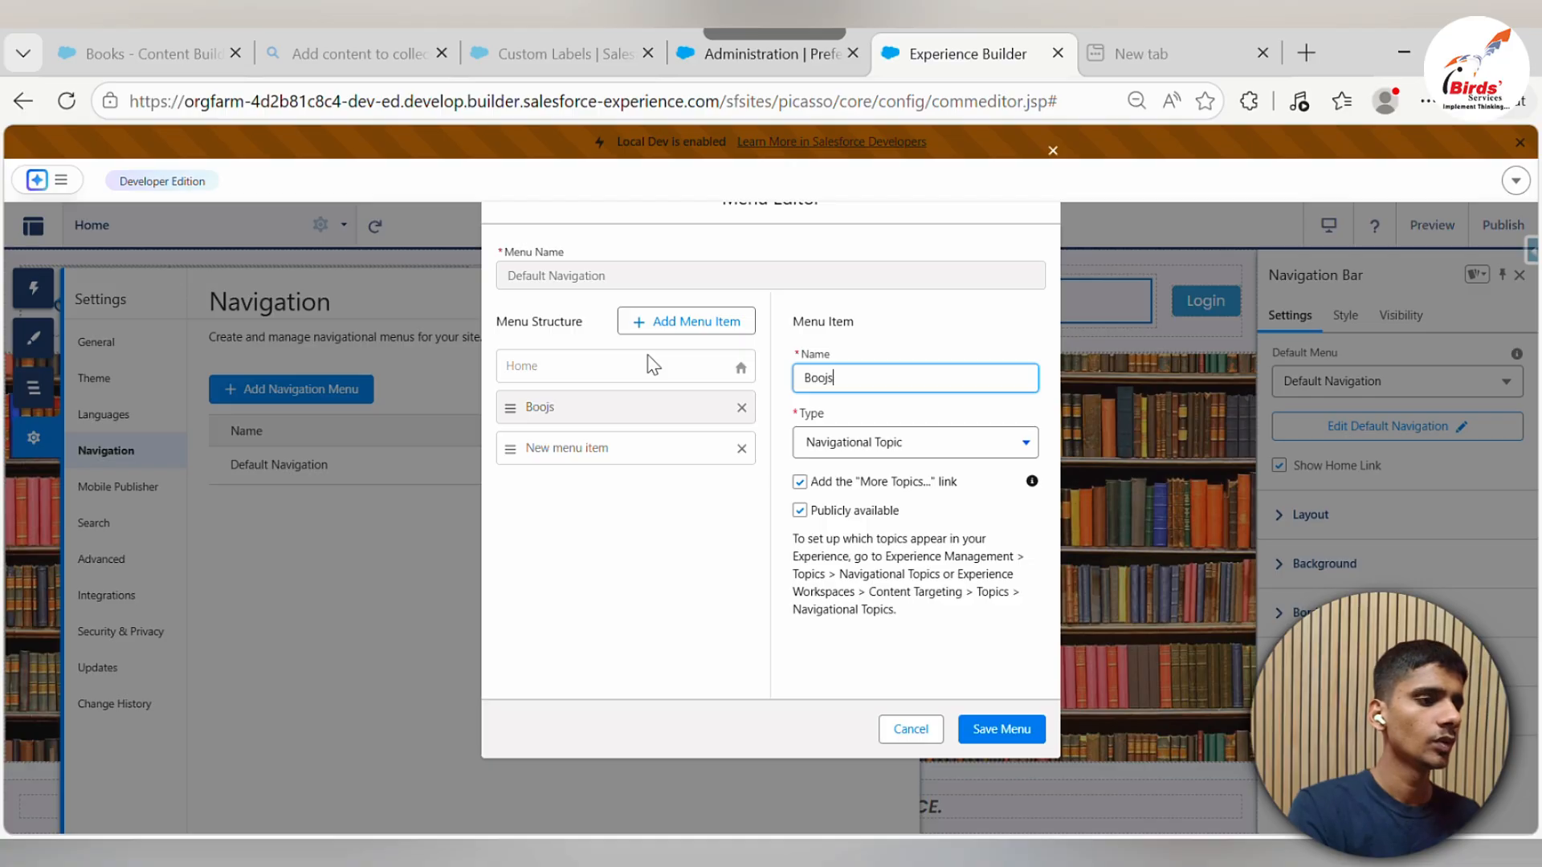
{"action": "type", "text": "ks"}
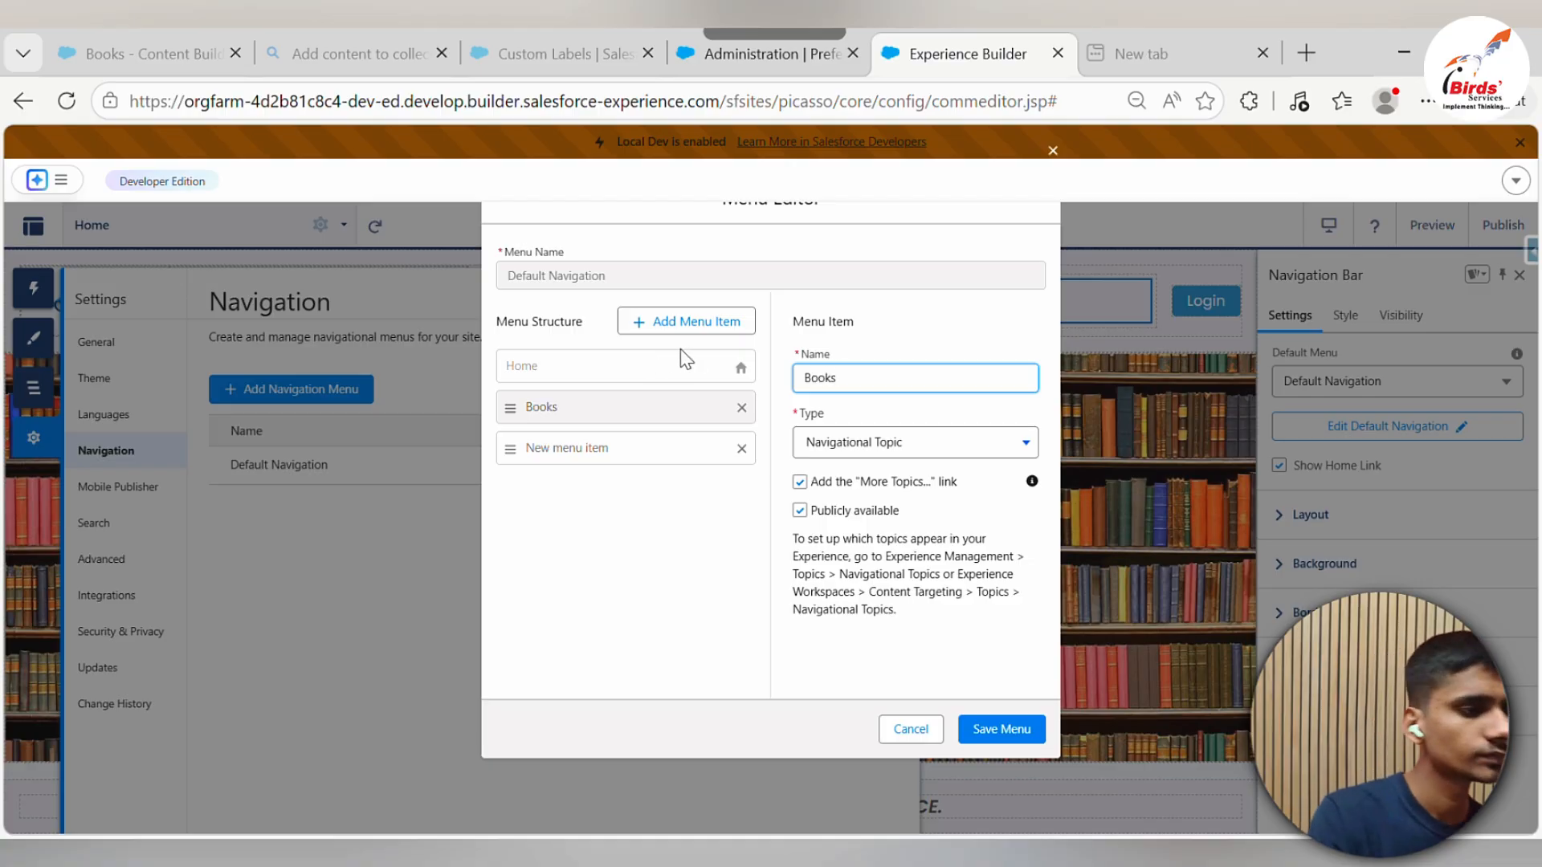
Set the Books menu item's type to Site Page with Books as its page, save the menu and close the settings
{"action": "left_click", "coordinate": [899, 444]}
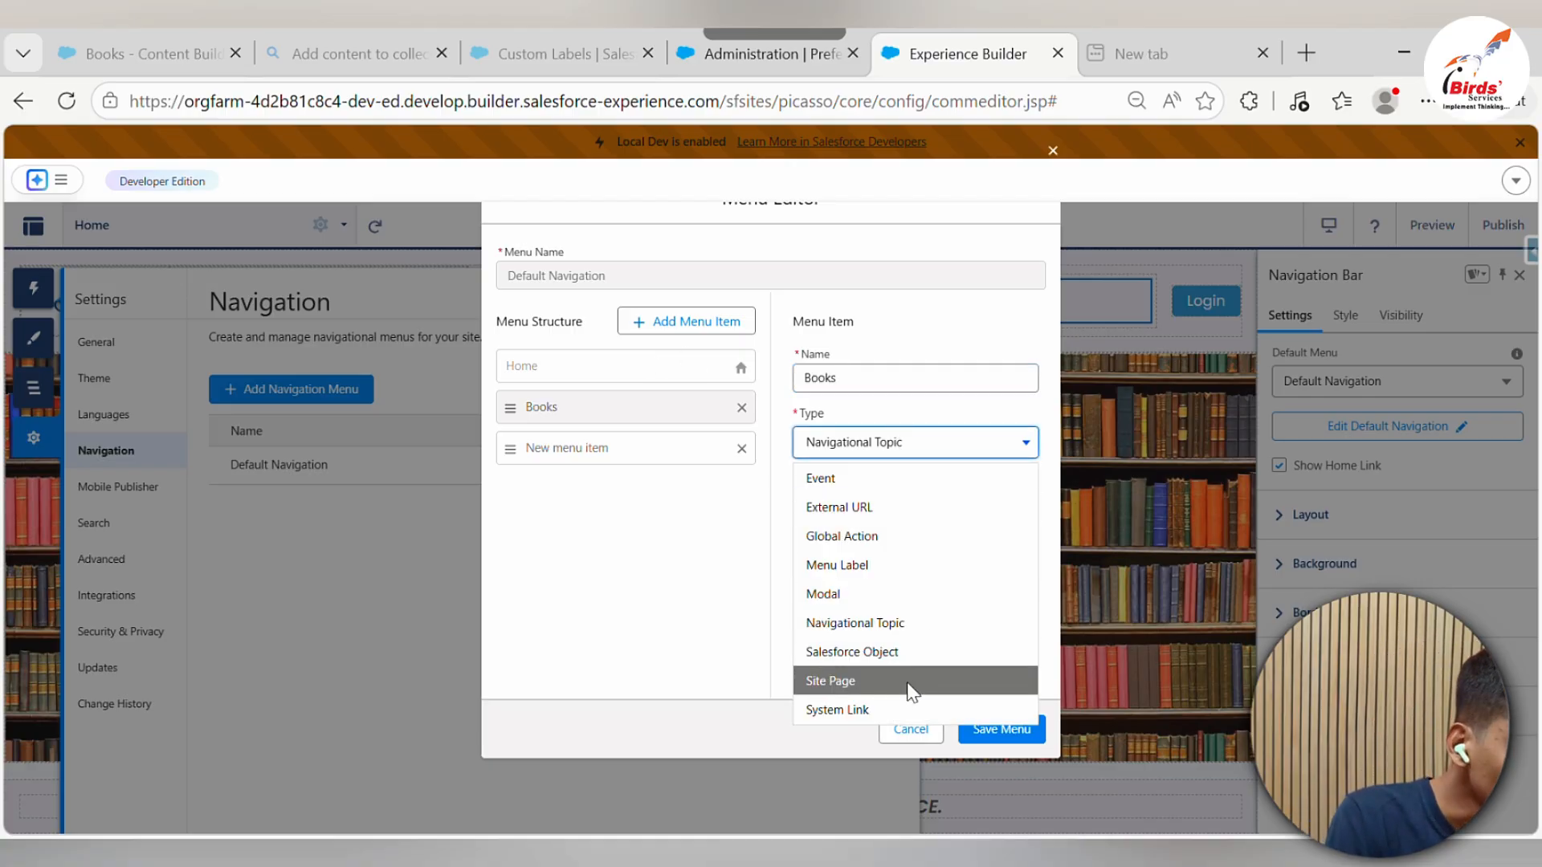
{"action": "left_click", "coordinate": [911, 689]}
{"action": "left_click", "coordinate": [895, 512]}
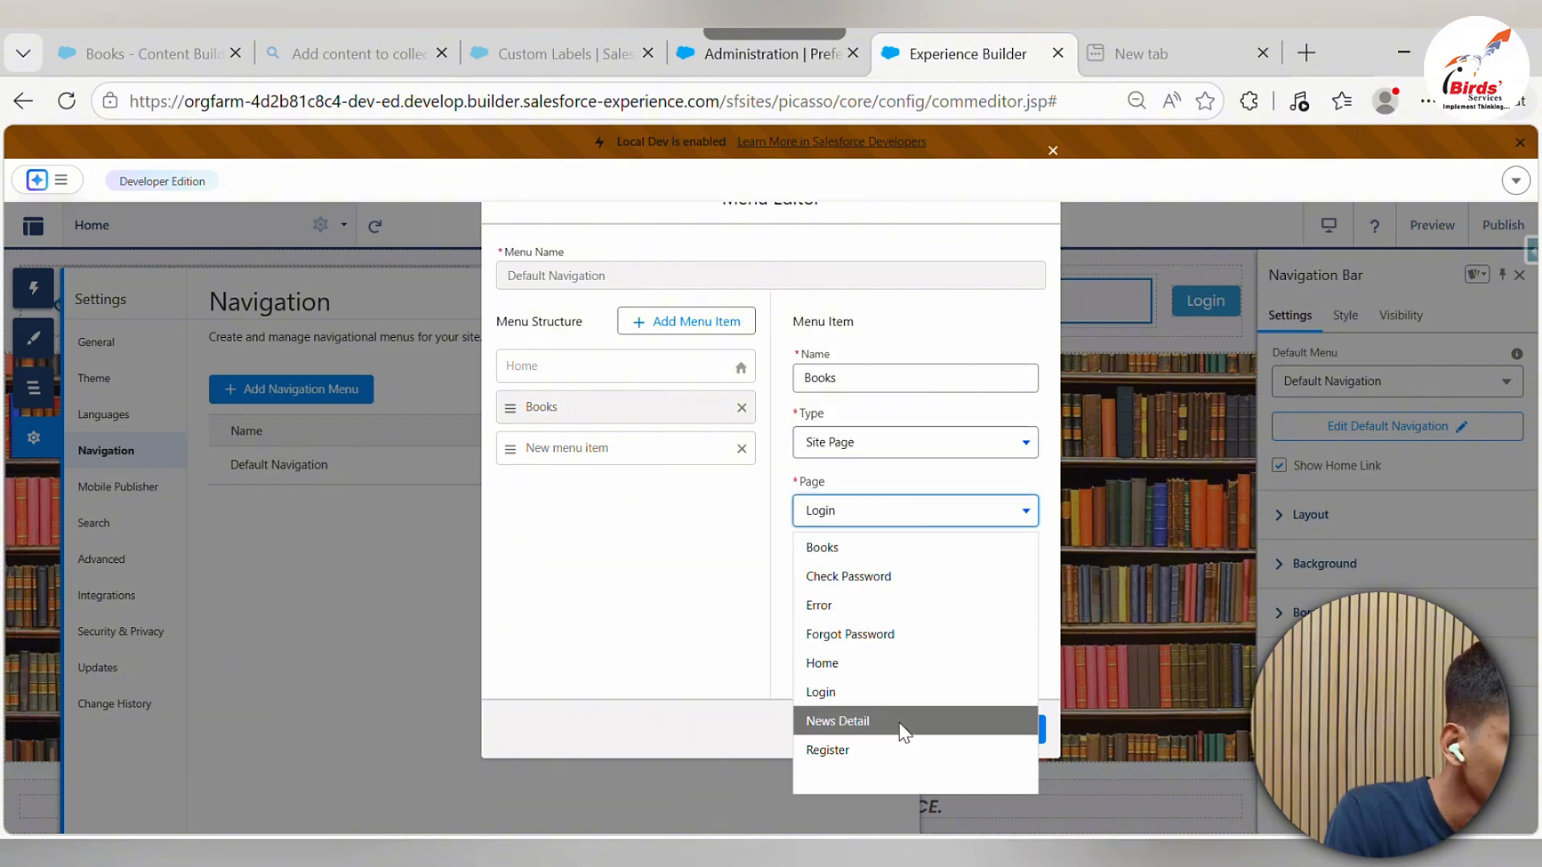
{"action": "left_click", "coordinate": [903, 548]}
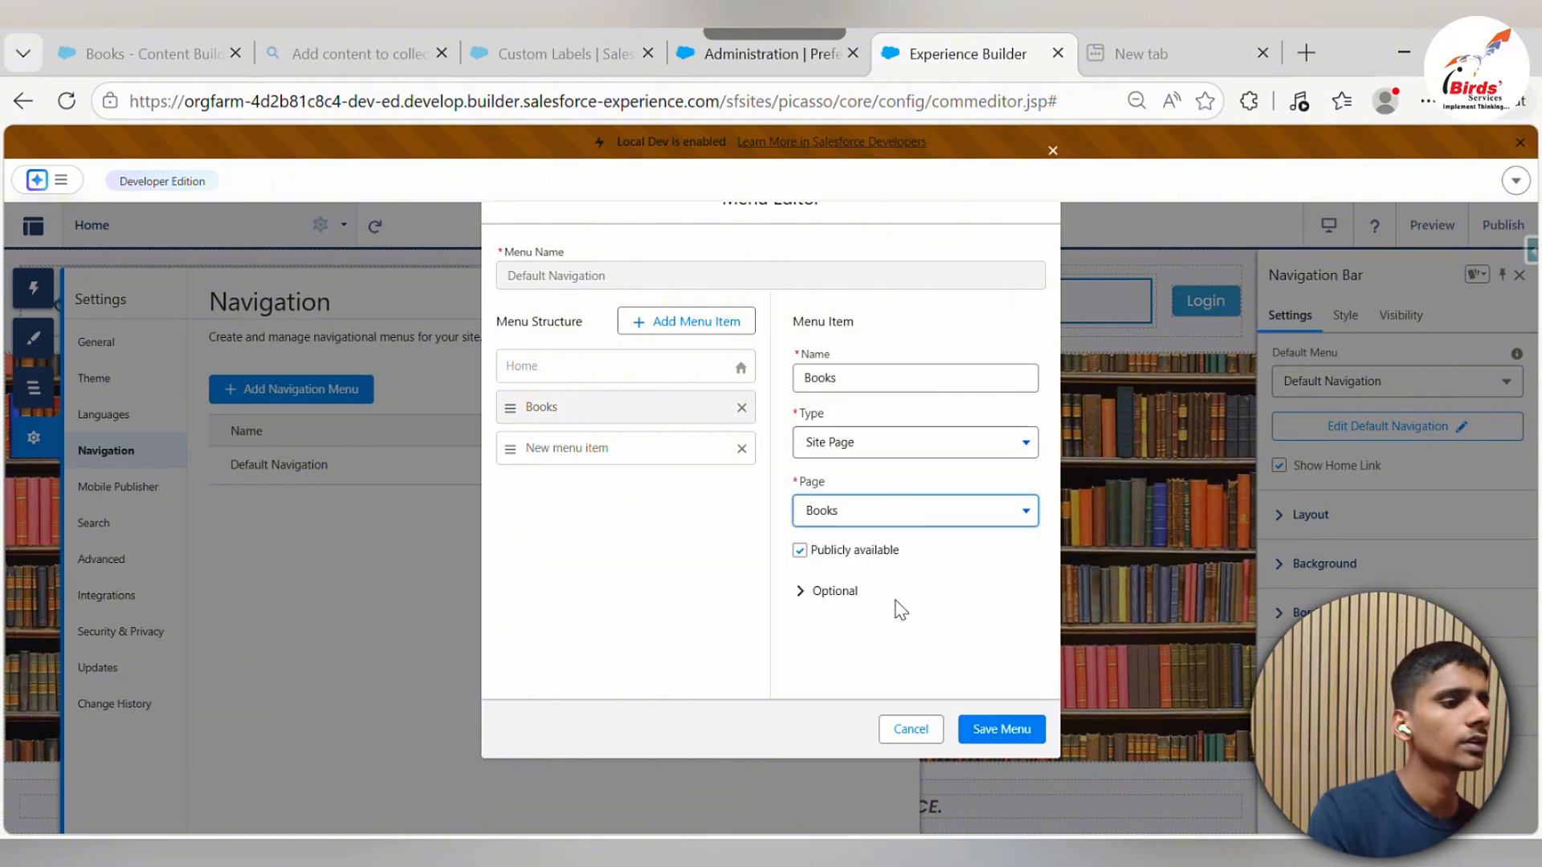
{"action": "left_click", "coordinate": [836, 591]}
{"action": "scroll", "coordinate": [883, 611], "scroll_direction": "down", "scroll_amount": 2}
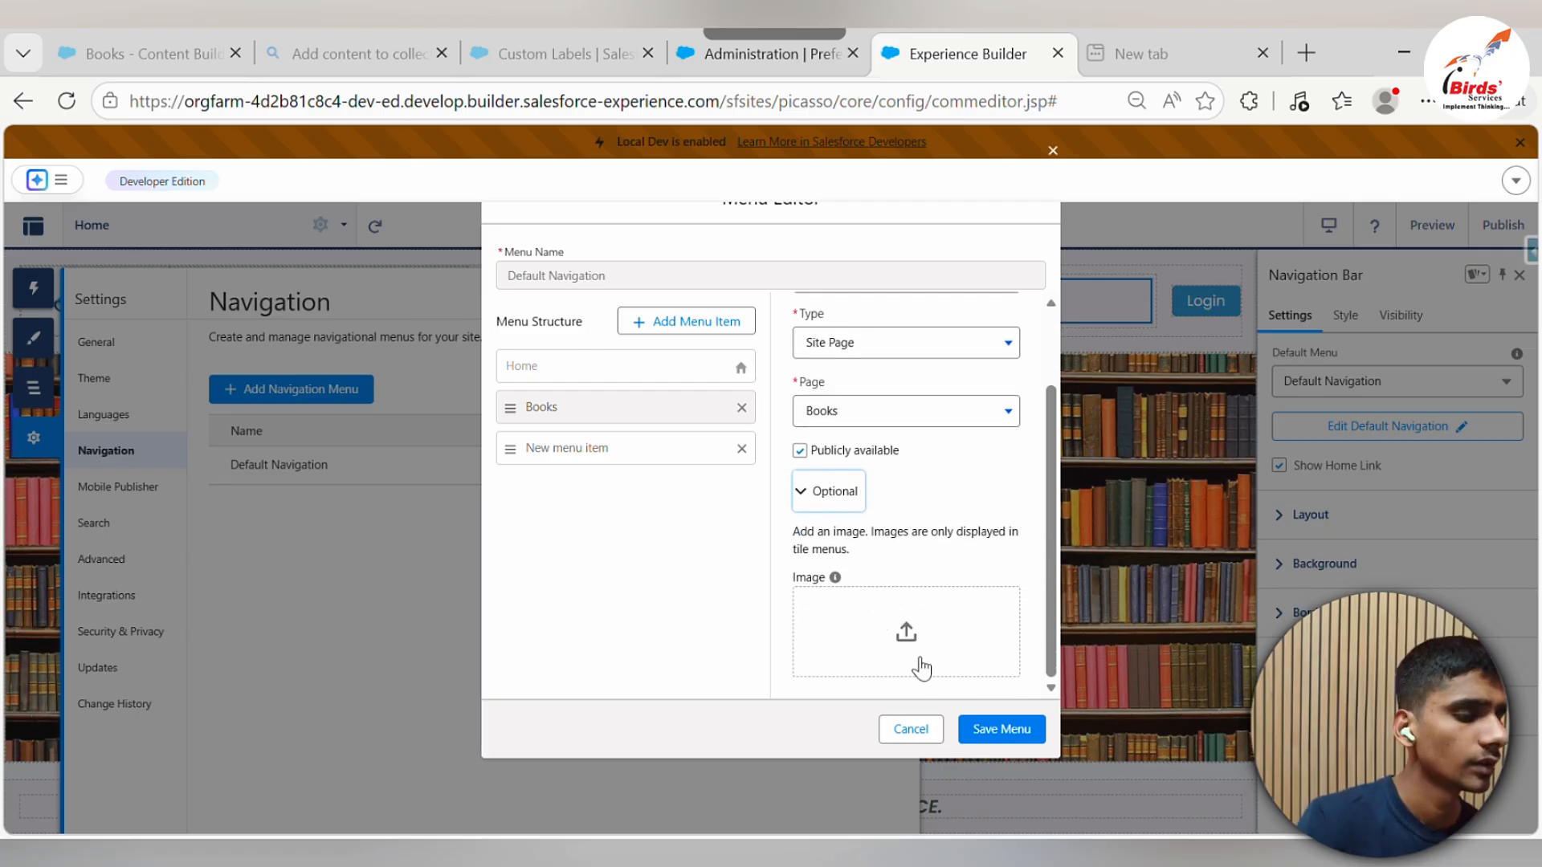
{"action": "left_click", "coordinate": [999, 731]}
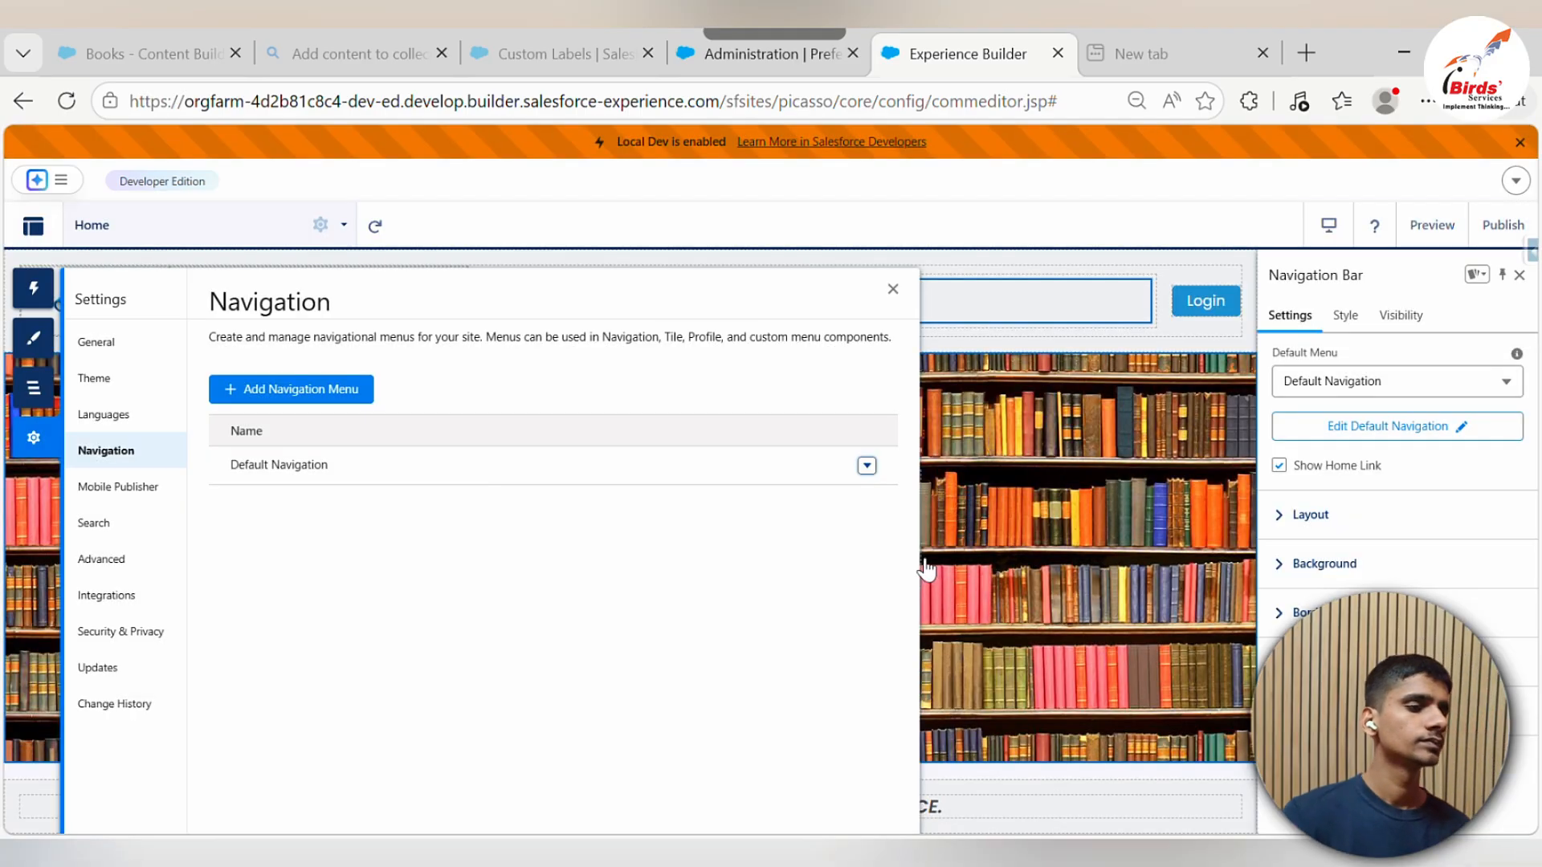
{"action": "left_click", "coordinate": [892, 289]}
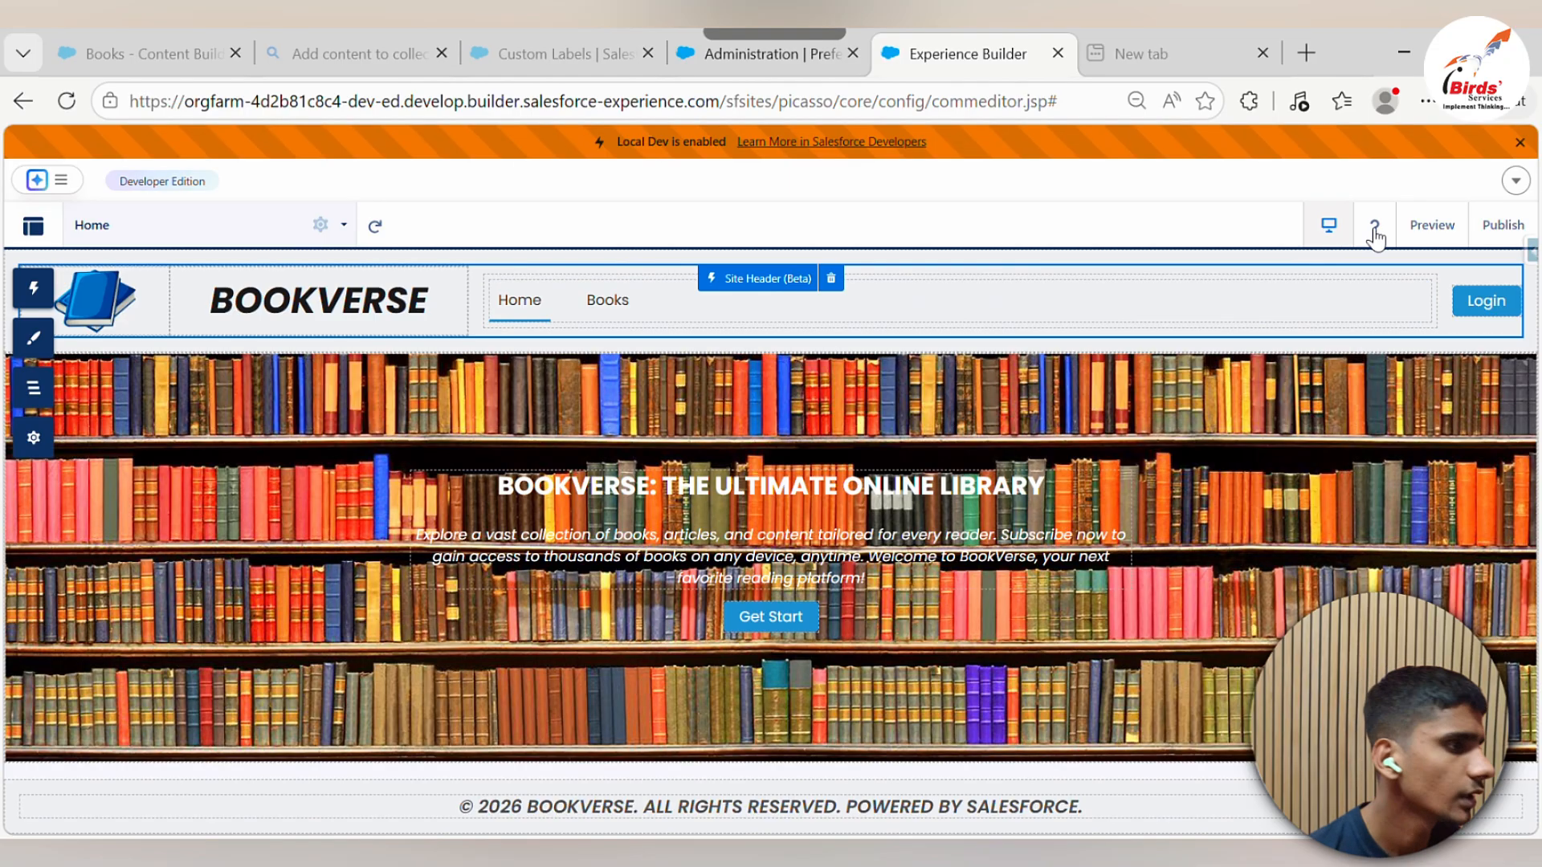
Preview the Home page, return to the builder, and look over the site's general settings and page list
{"action": "left_click", "coordinate": [1375, 225]}
{"action": "left_click", "coordinate": [1432, 225]}
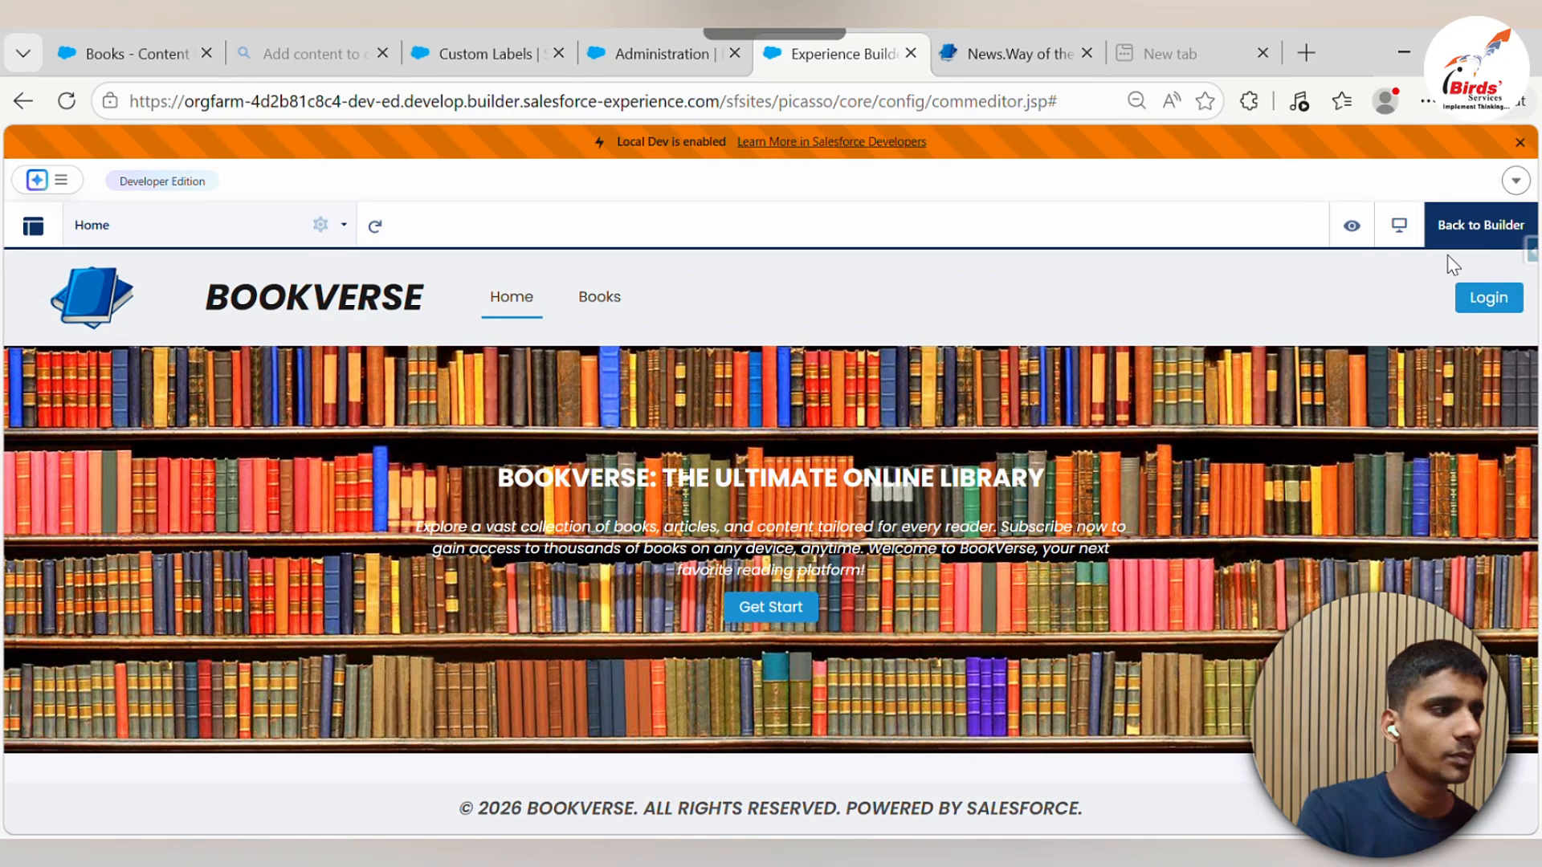
{"action": "left_click", "coordinate": [1441, 239]}
{"action": "left_click", "coordinate": [33, 437]}
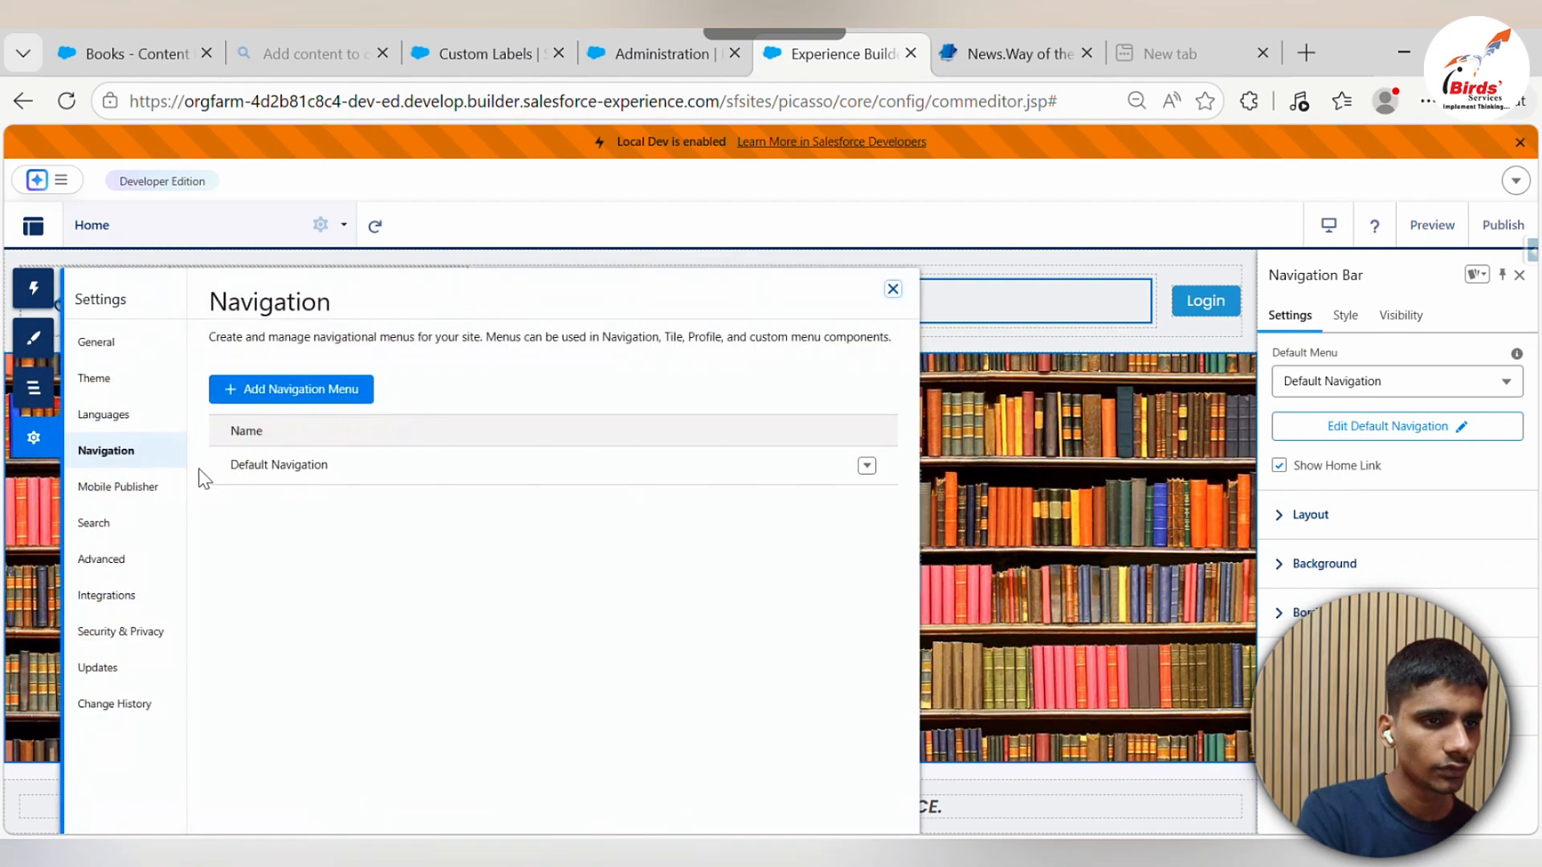
{"action": "left_click", "coordinate": [143, 343]}
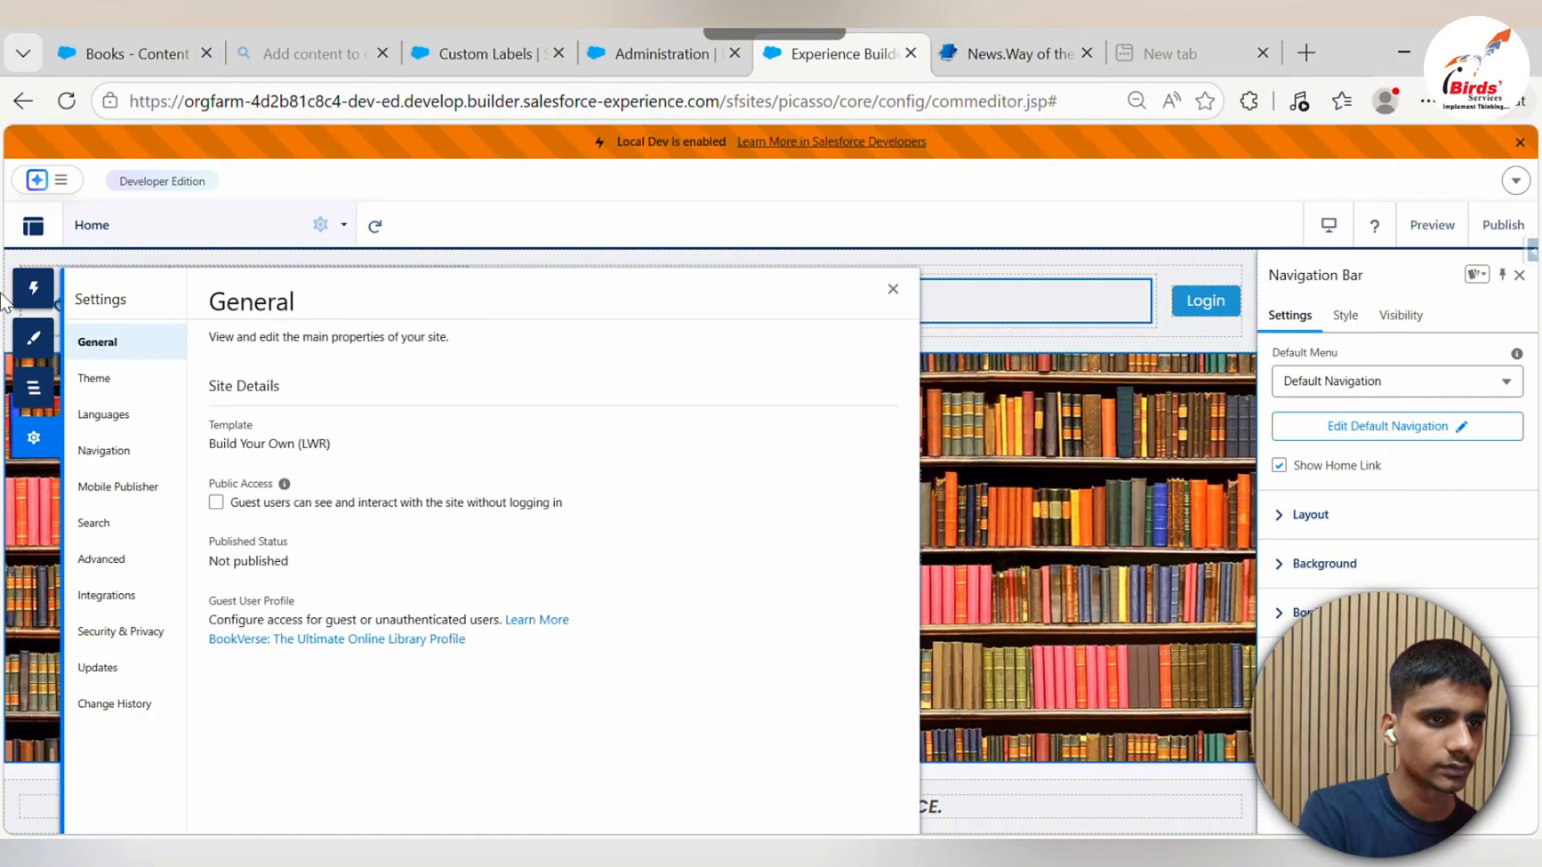
{"action": "left_click", "coordinate": [325, 225]}
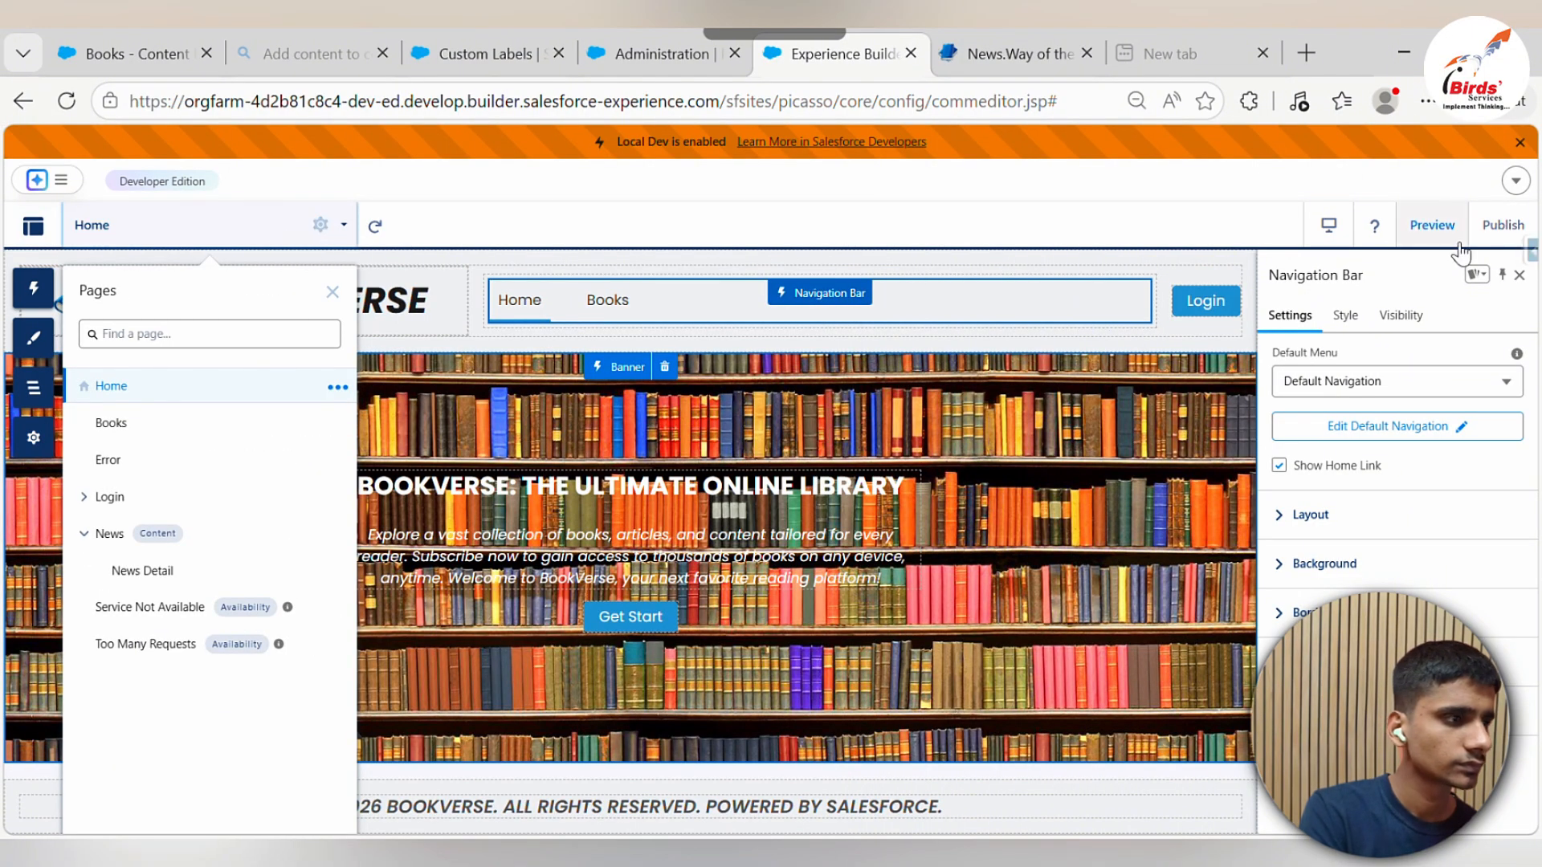
Publish the BookVerse site and activate it in its Administration settings
{"action": "left_click", "coordinate": [1492, 224]}
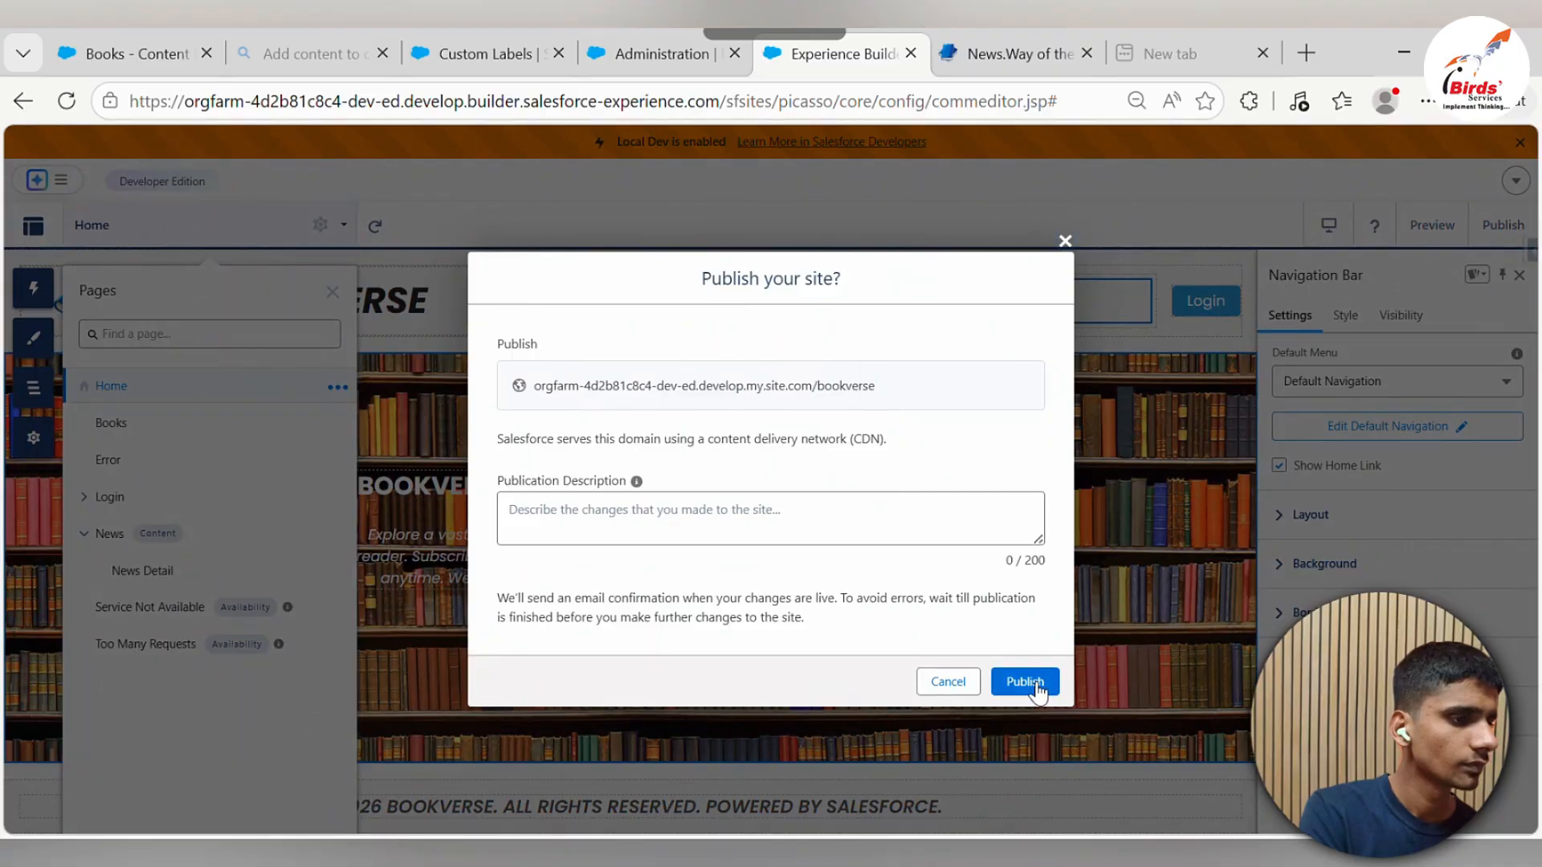
{"action": "left_click", "coordinate": [1026, 679]}
{"action": "left_click", "coordinate": [612, 54]}
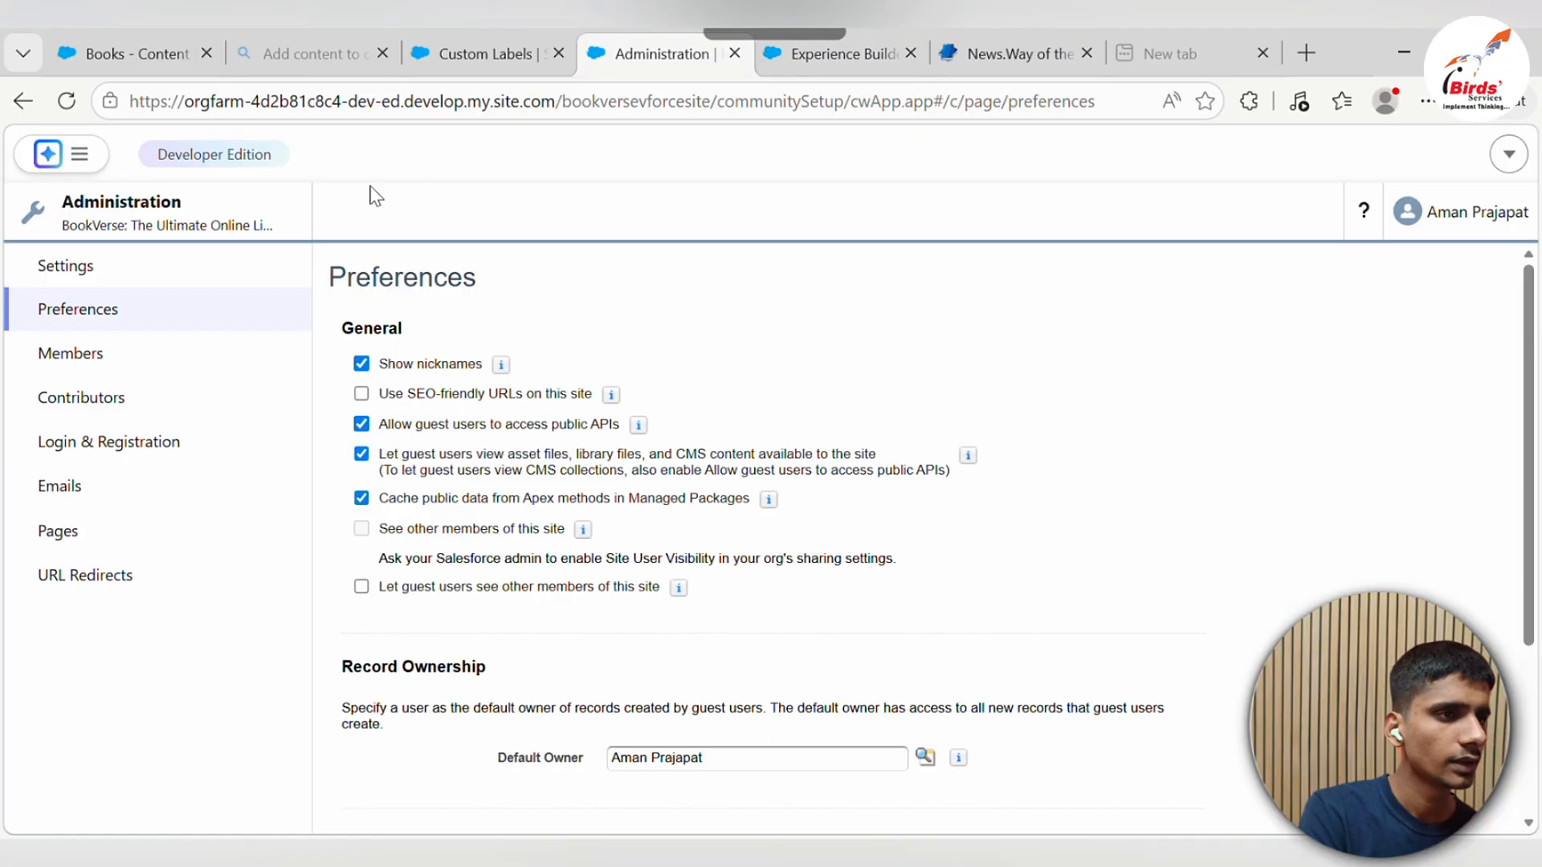
{"action": "left_click", "coordinate": [252, 277]}
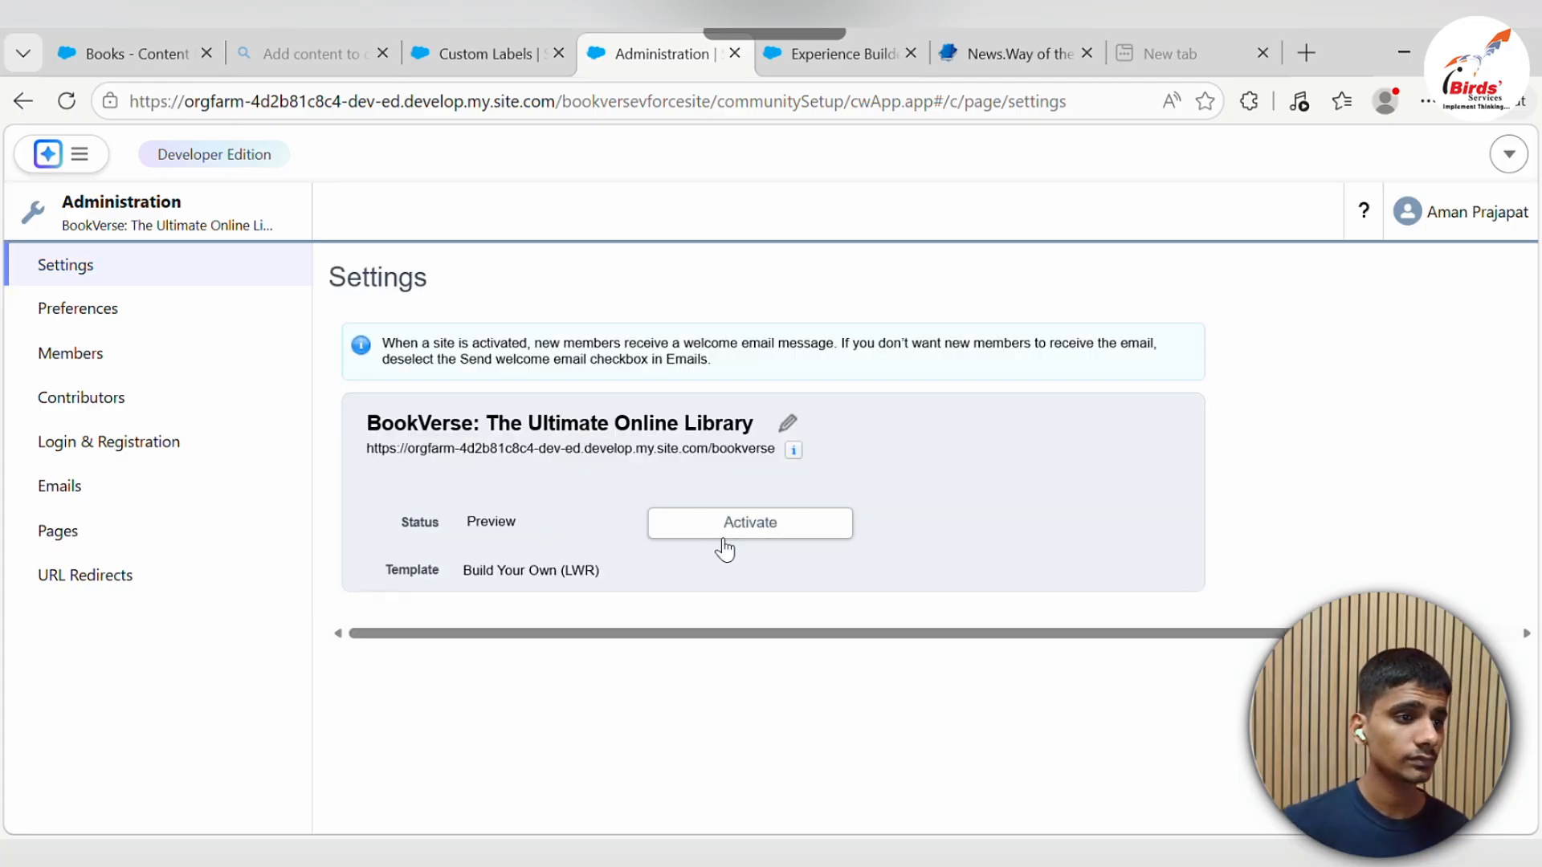
{"action": "left_click", "coordinate": [723, 530]}
{"action": "left_click", "coordinate": [912, 286]}
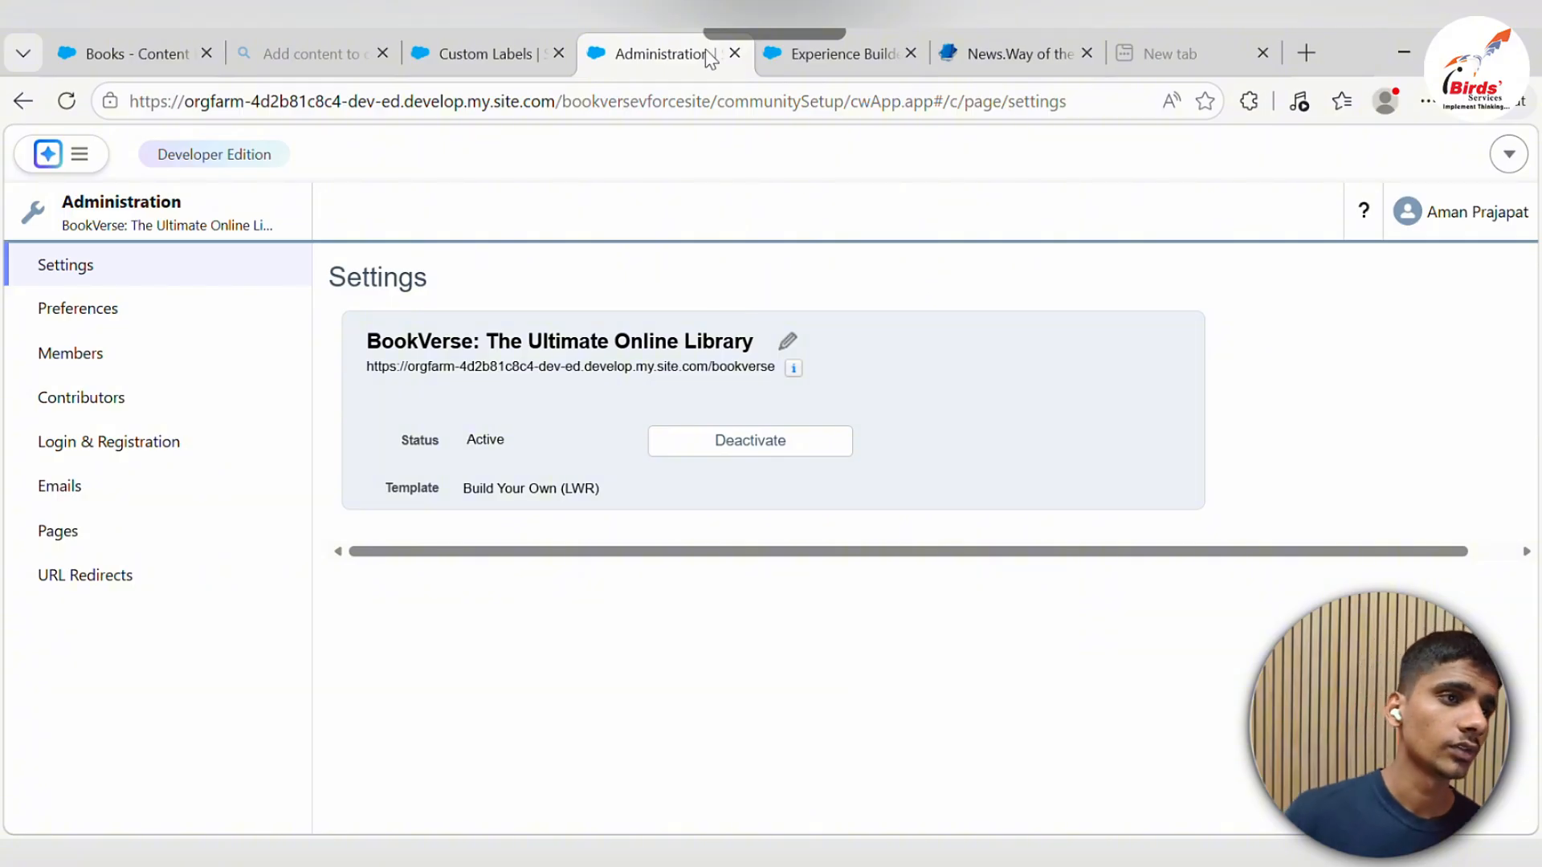
Return to Experience Builder, dismiss the publishing notice and open the live BookVerse site
{"action": "key", "text": "ctrl+Tab"}
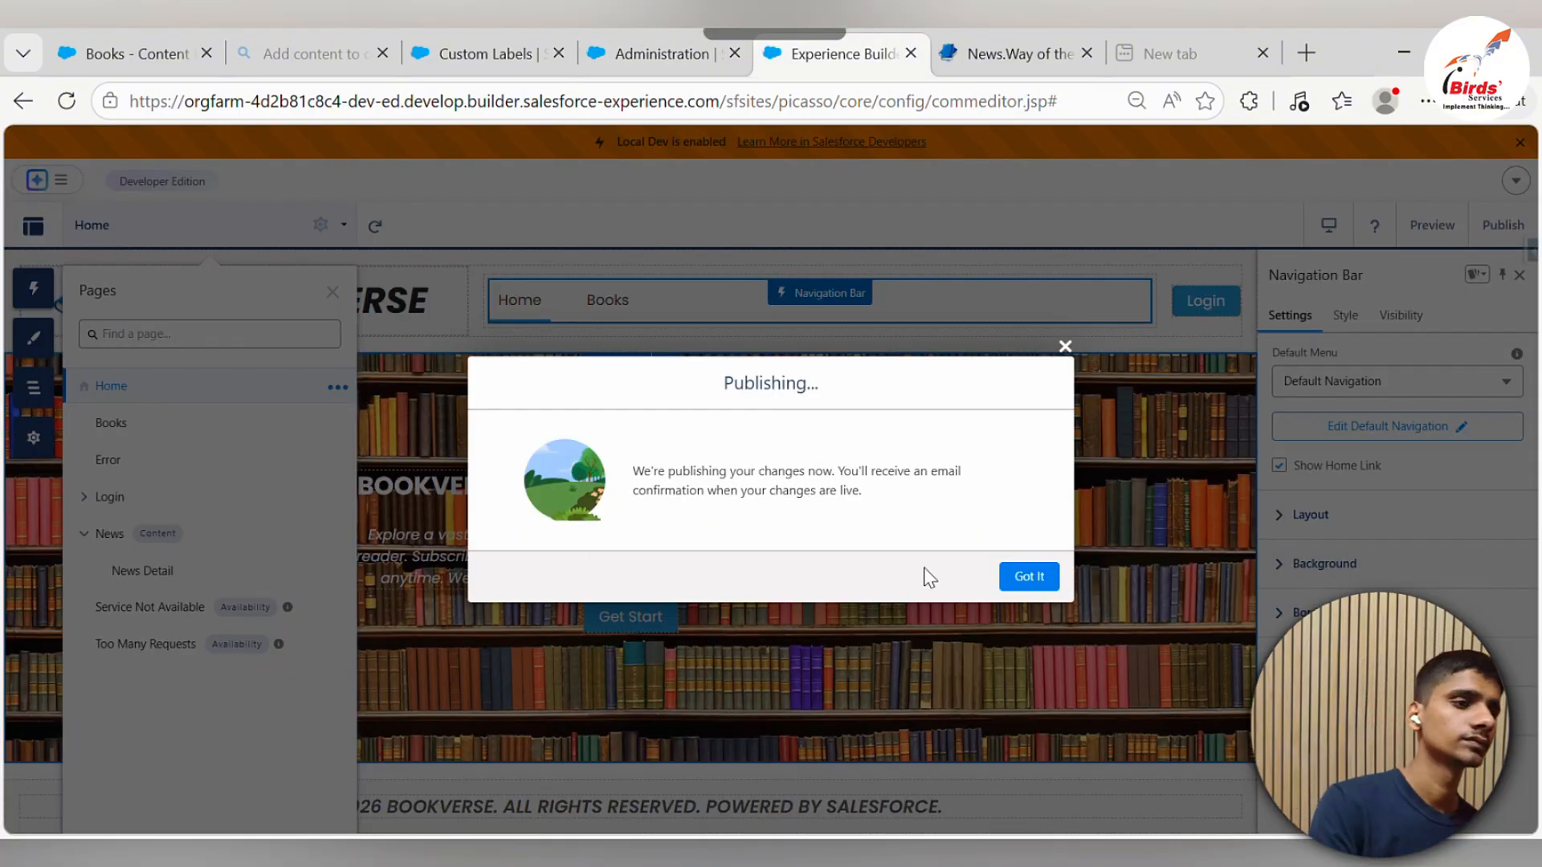
{"action": "left_click", "coordinate": [1023, 577]}
{"action": "left_click", "coordinate": [1430, 226]}
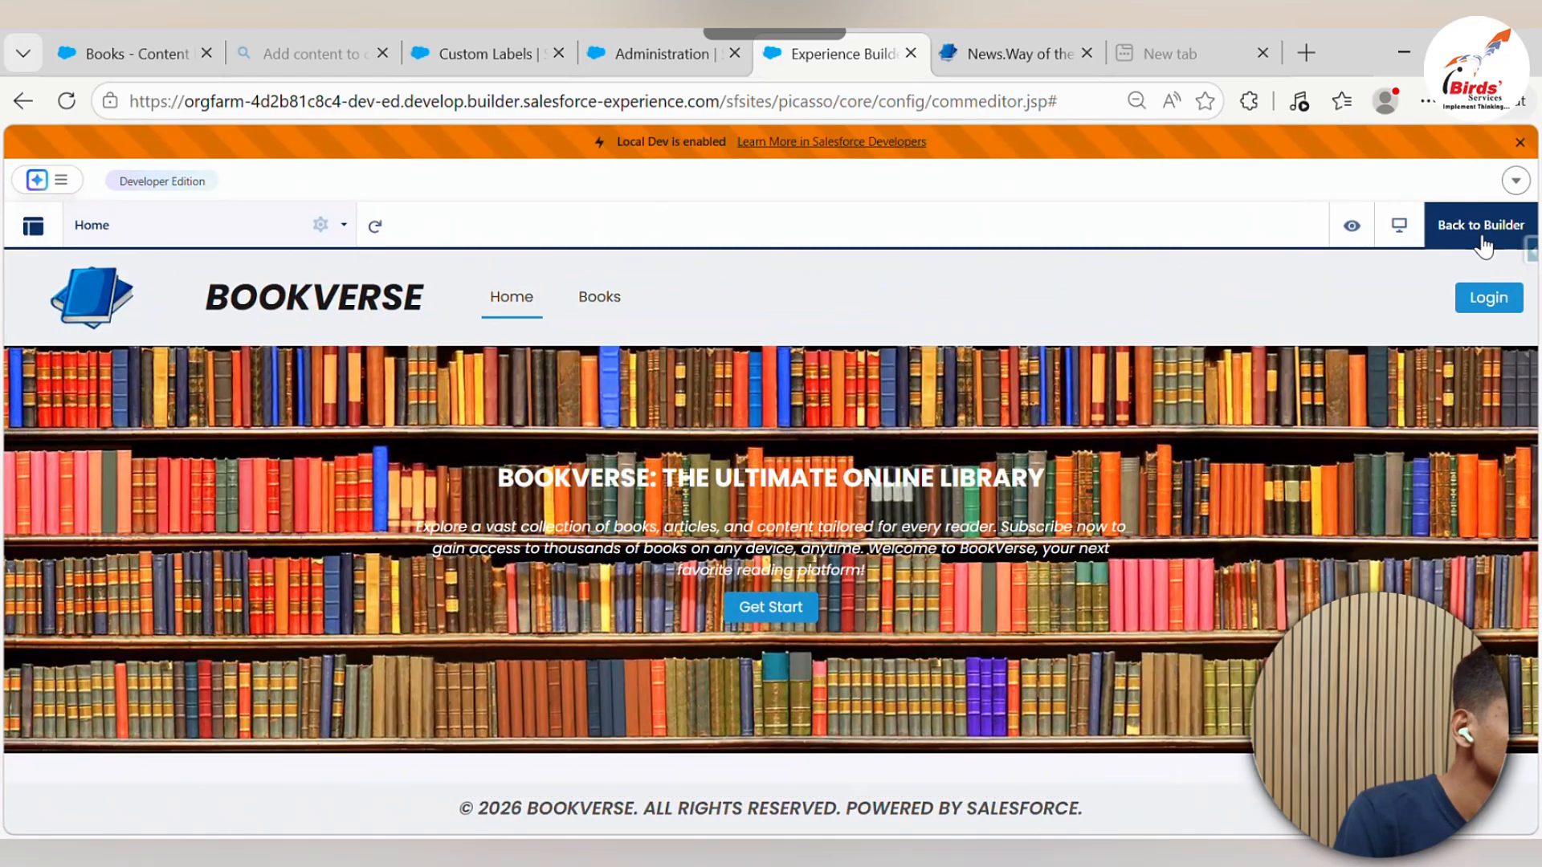
{"action": "left_click", "coordinate": [1482, 226]}
{"action": "left_click", "coordinate": [48, 180]}
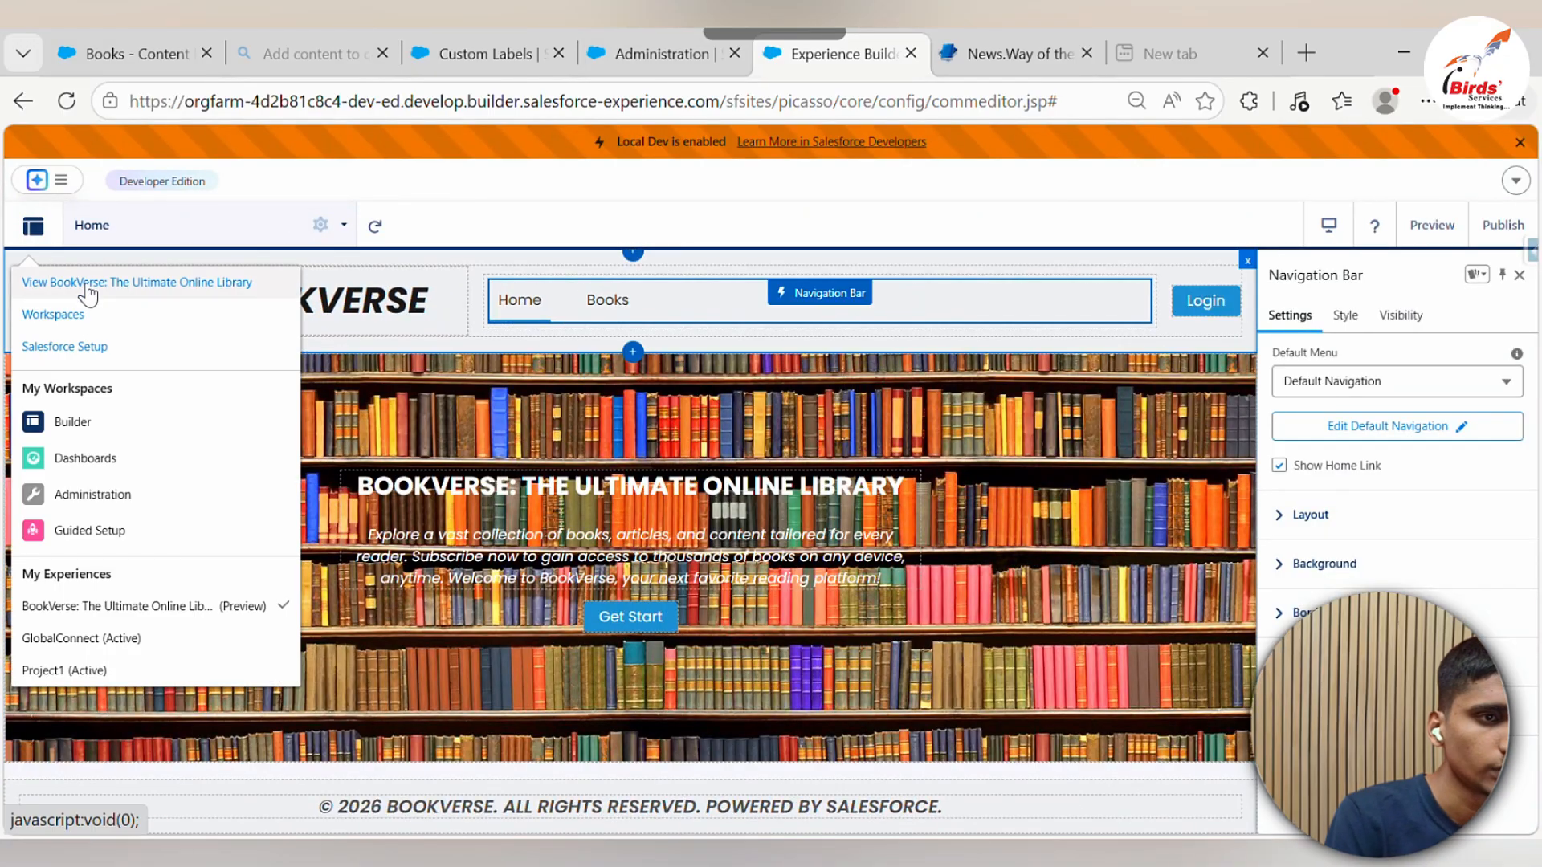
{"action": "left_click", "coordinate": [83, 283]}
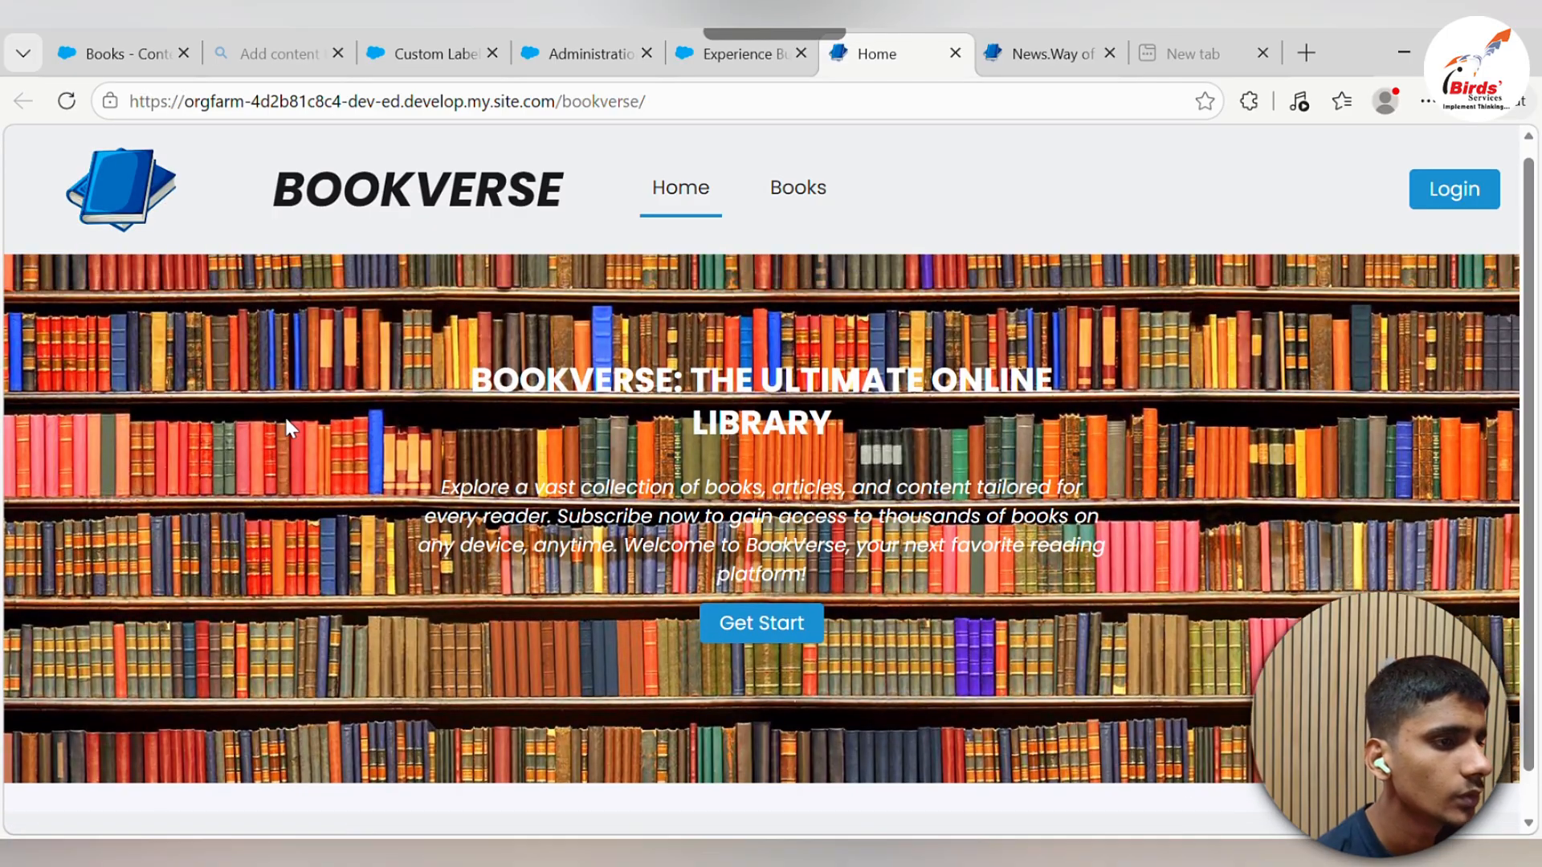
Test the live site from Home through Get Start to the Way of the Wolf details
{"action": "scroll", "coordinate": [289, 426], "scroll_direction": "down", "scroll_amount": 1}
{"action": "left_click", "coordinate": [795, 582]}
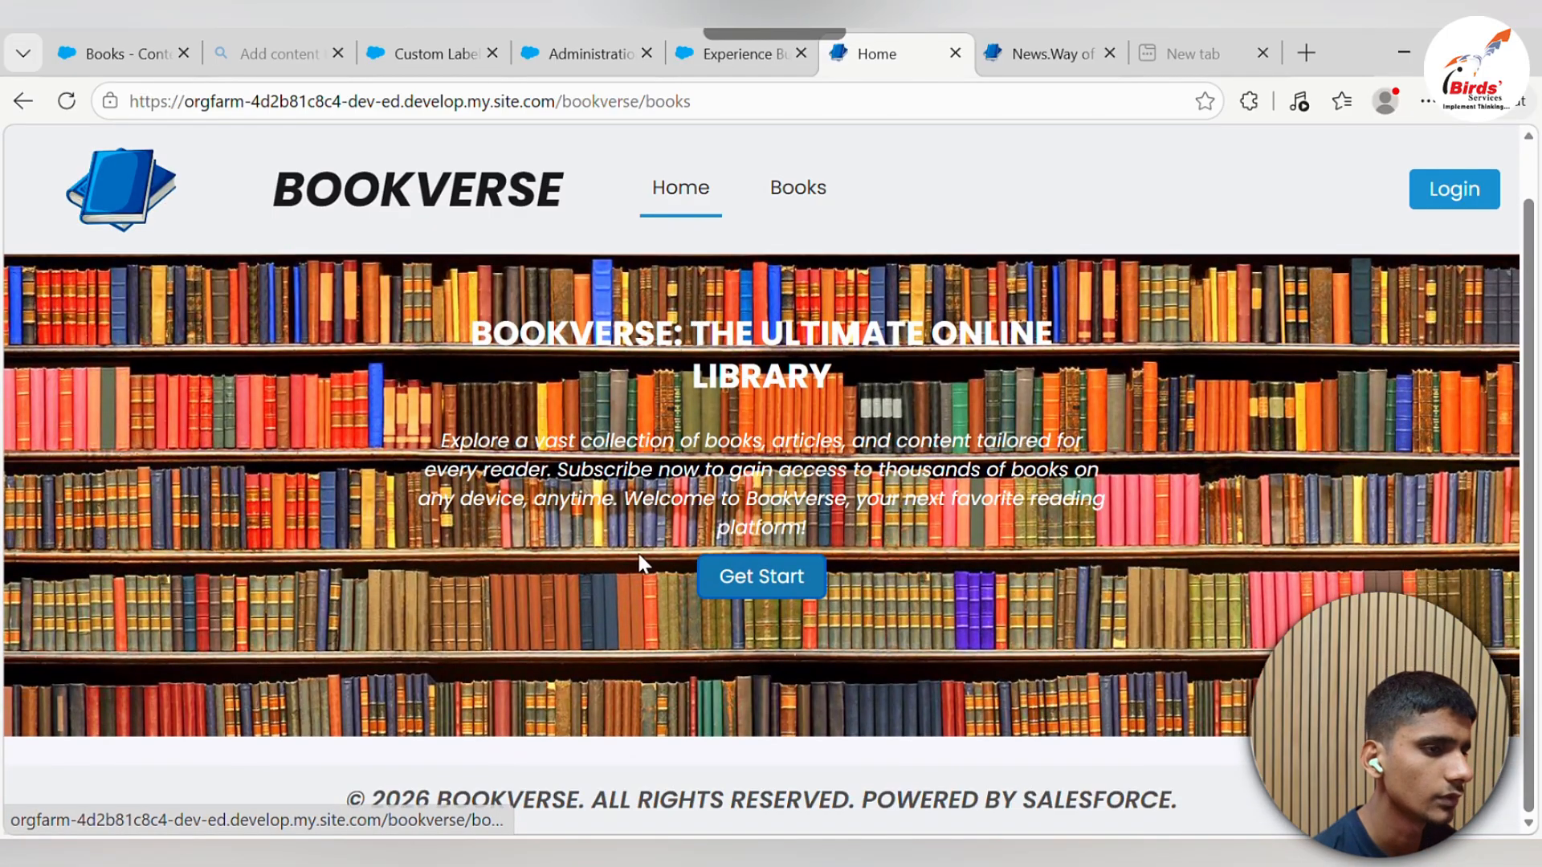
{"action": "scroll", "coordinate": [629, 490], "scroll_direction": "down", "scroll_amount": 1}
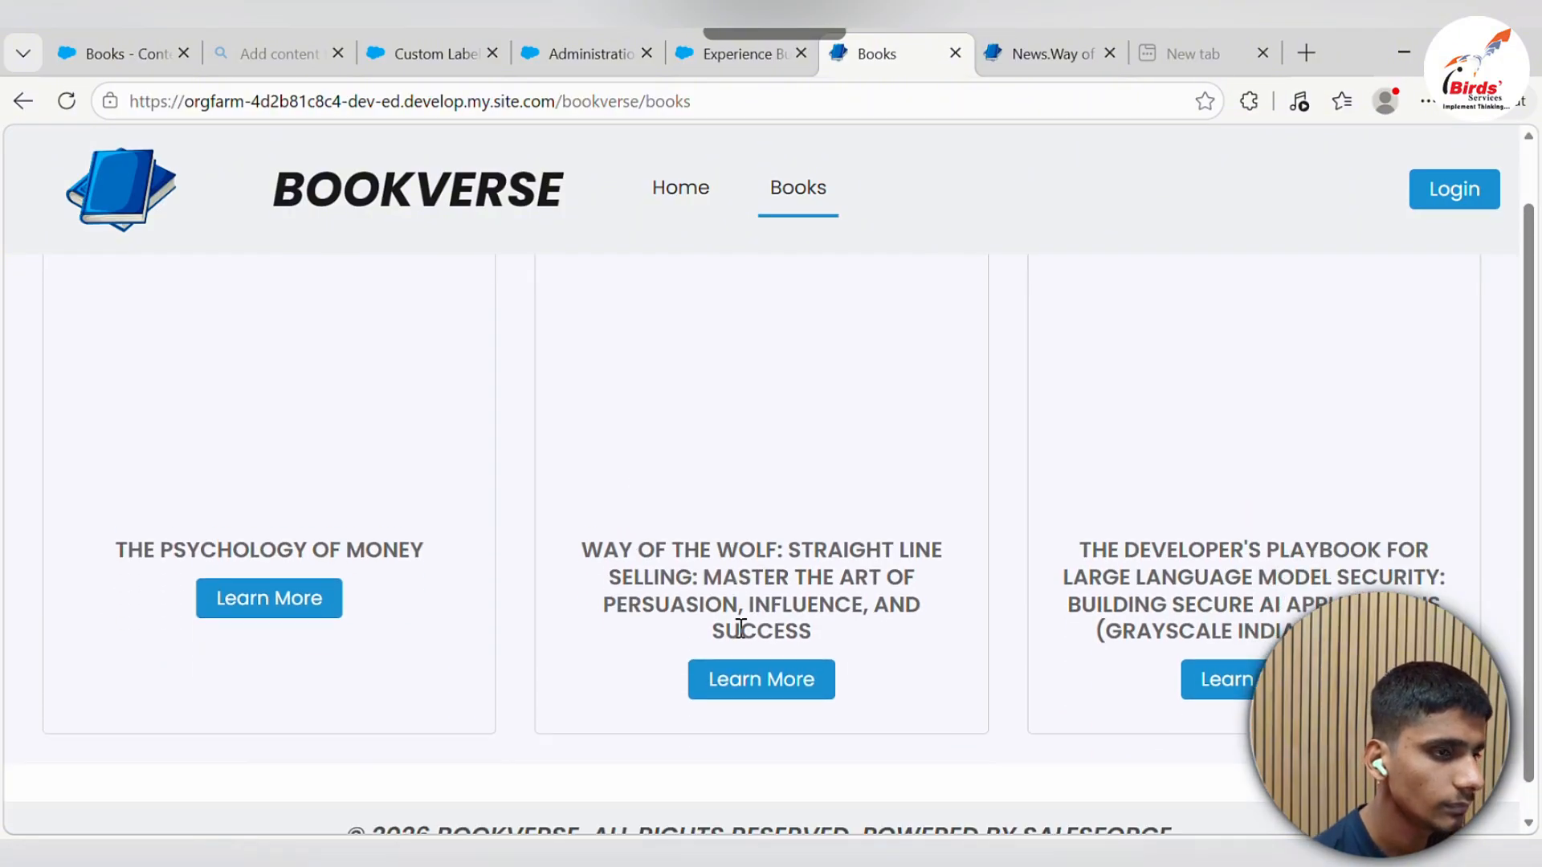
{"action": "left_click", "coordinate": [751, 649]}
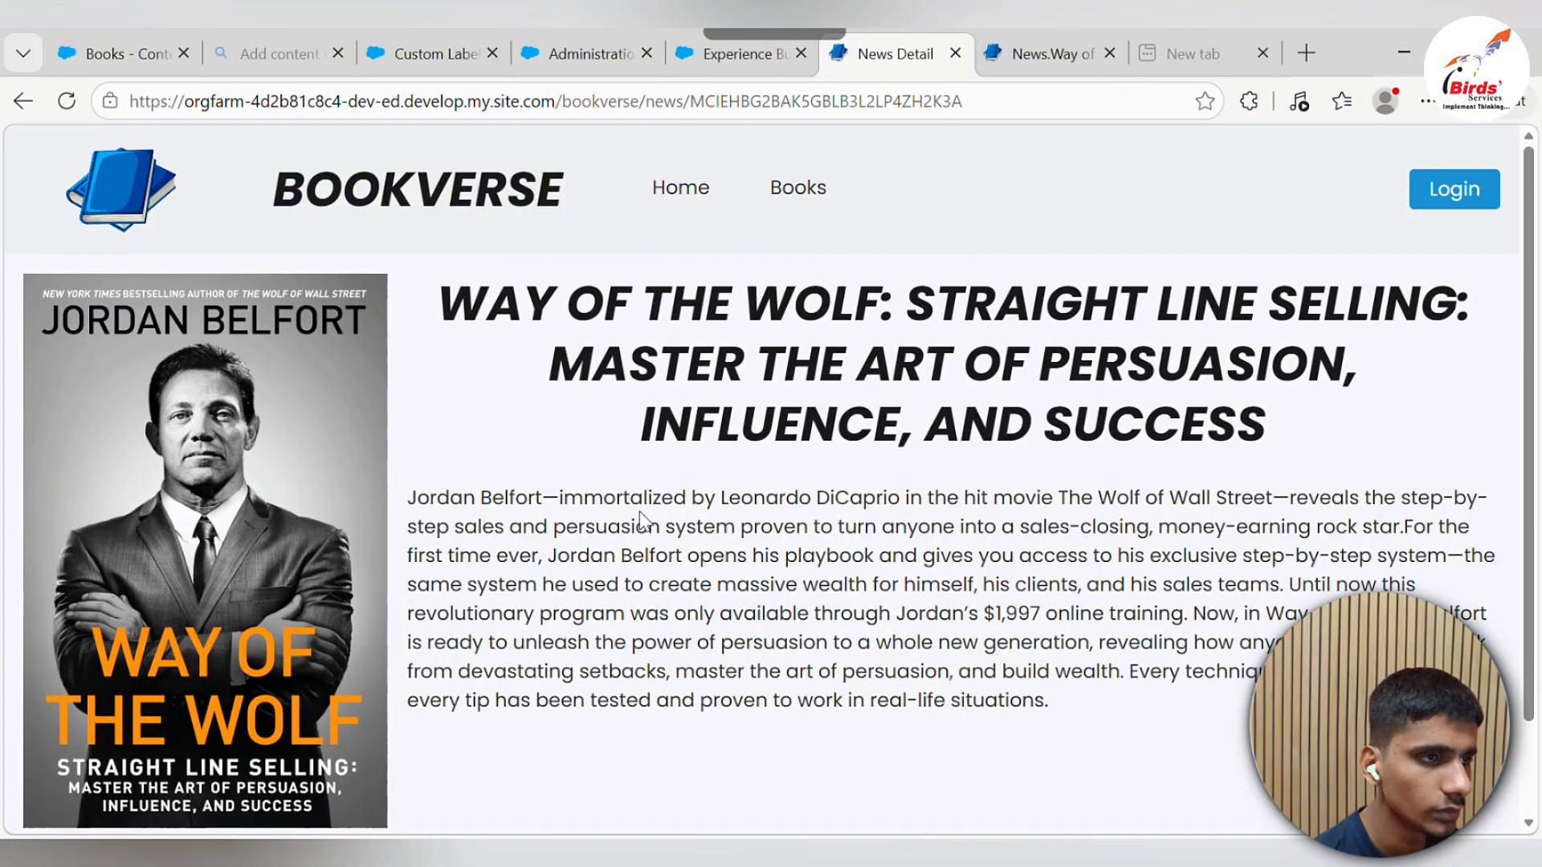
{"action": "scroll", "coordinate": [648, 482], "scroll_direction": "down", "scroll_amount": 1}
{"action": "scroll", "coordinate": [662, 458], "scroll_direction": "up", "scroll_amount": 1}
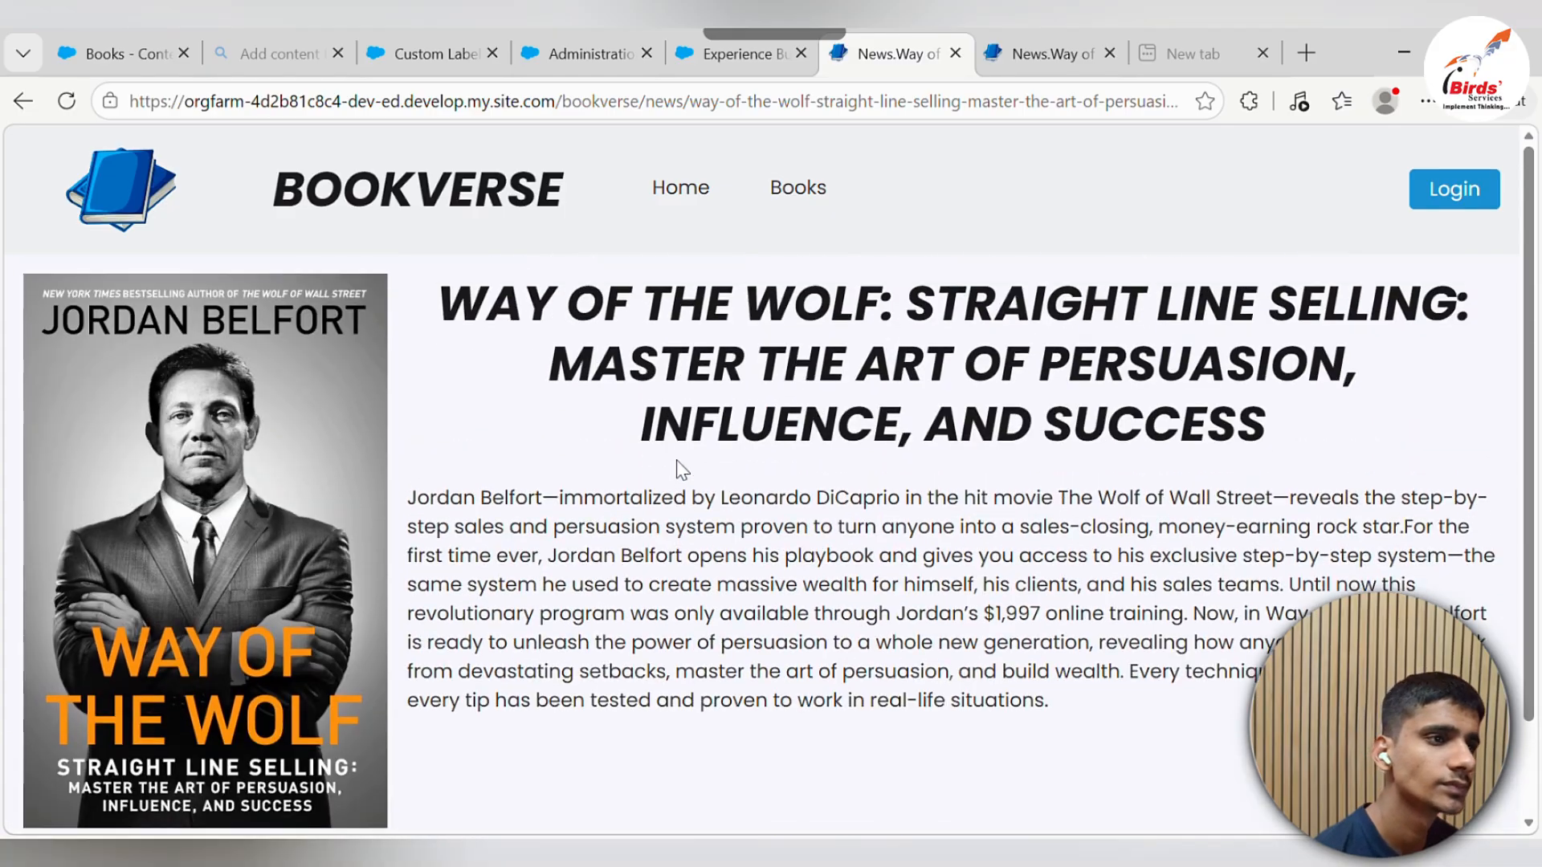